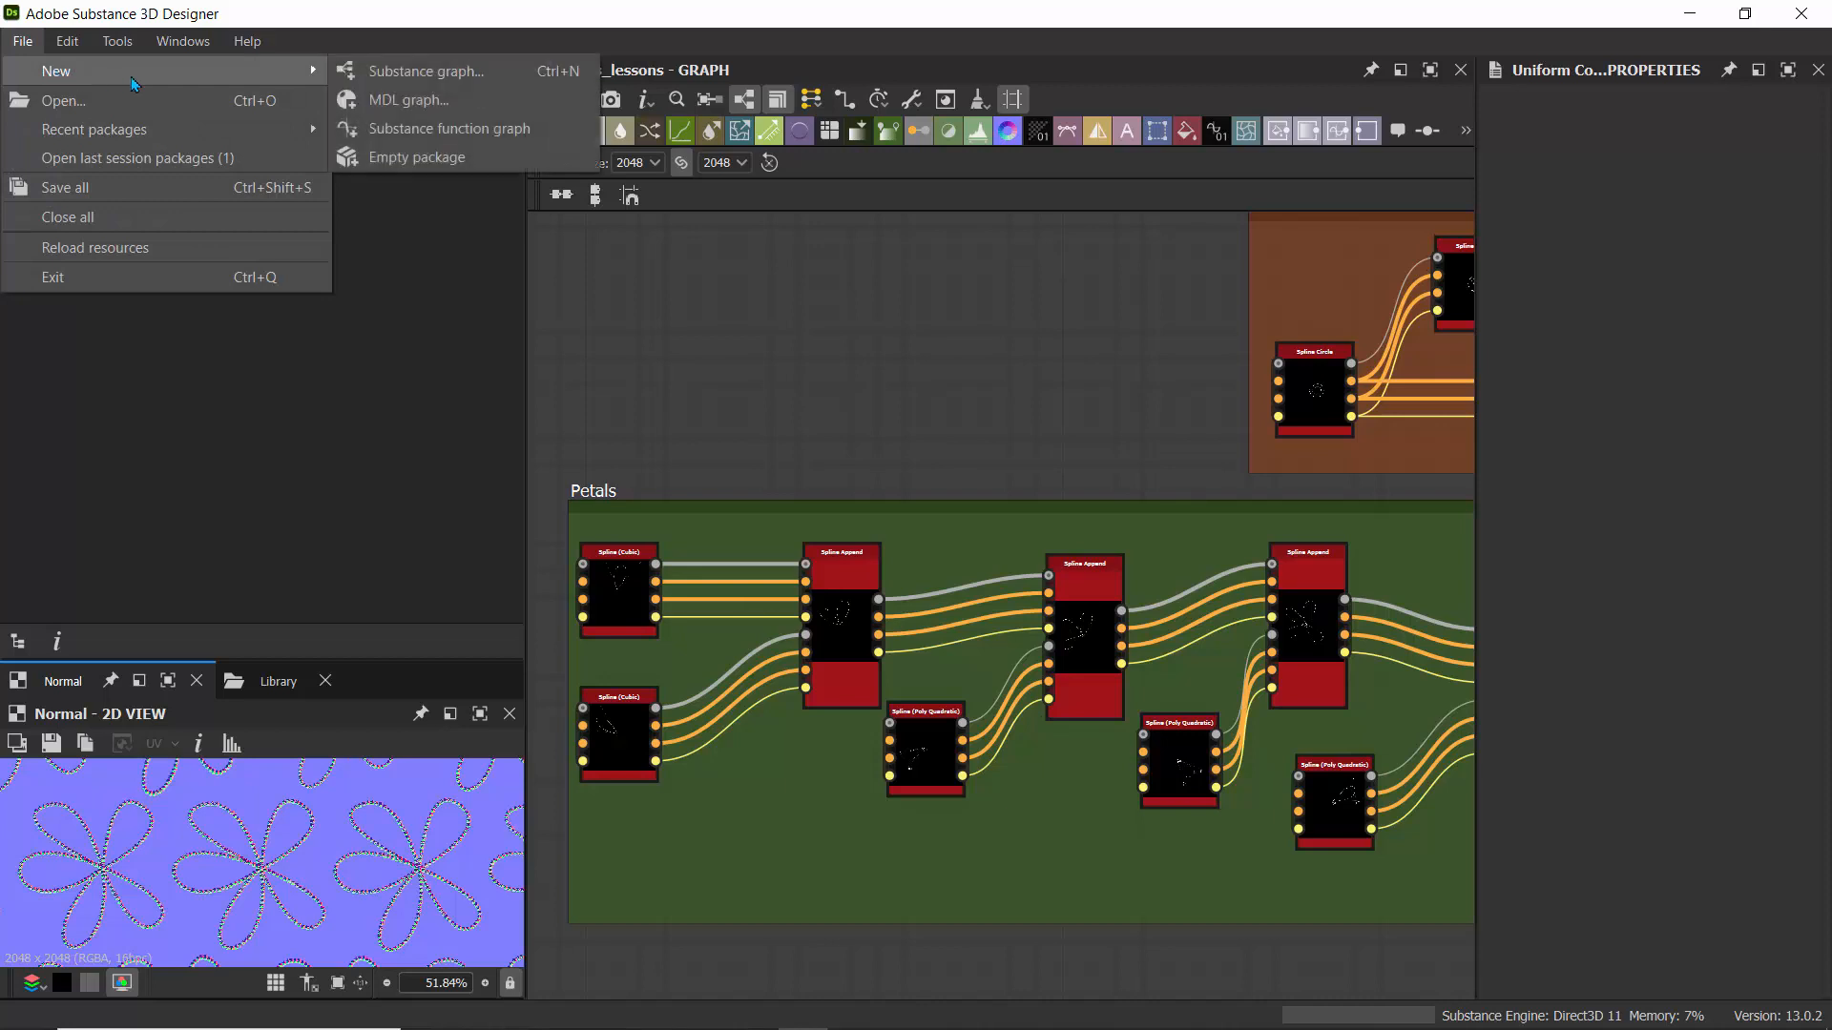
- Create a new Substance graph named slines_lesson_01_ from the Metallic Roughness template in a new package
click(407, 71)
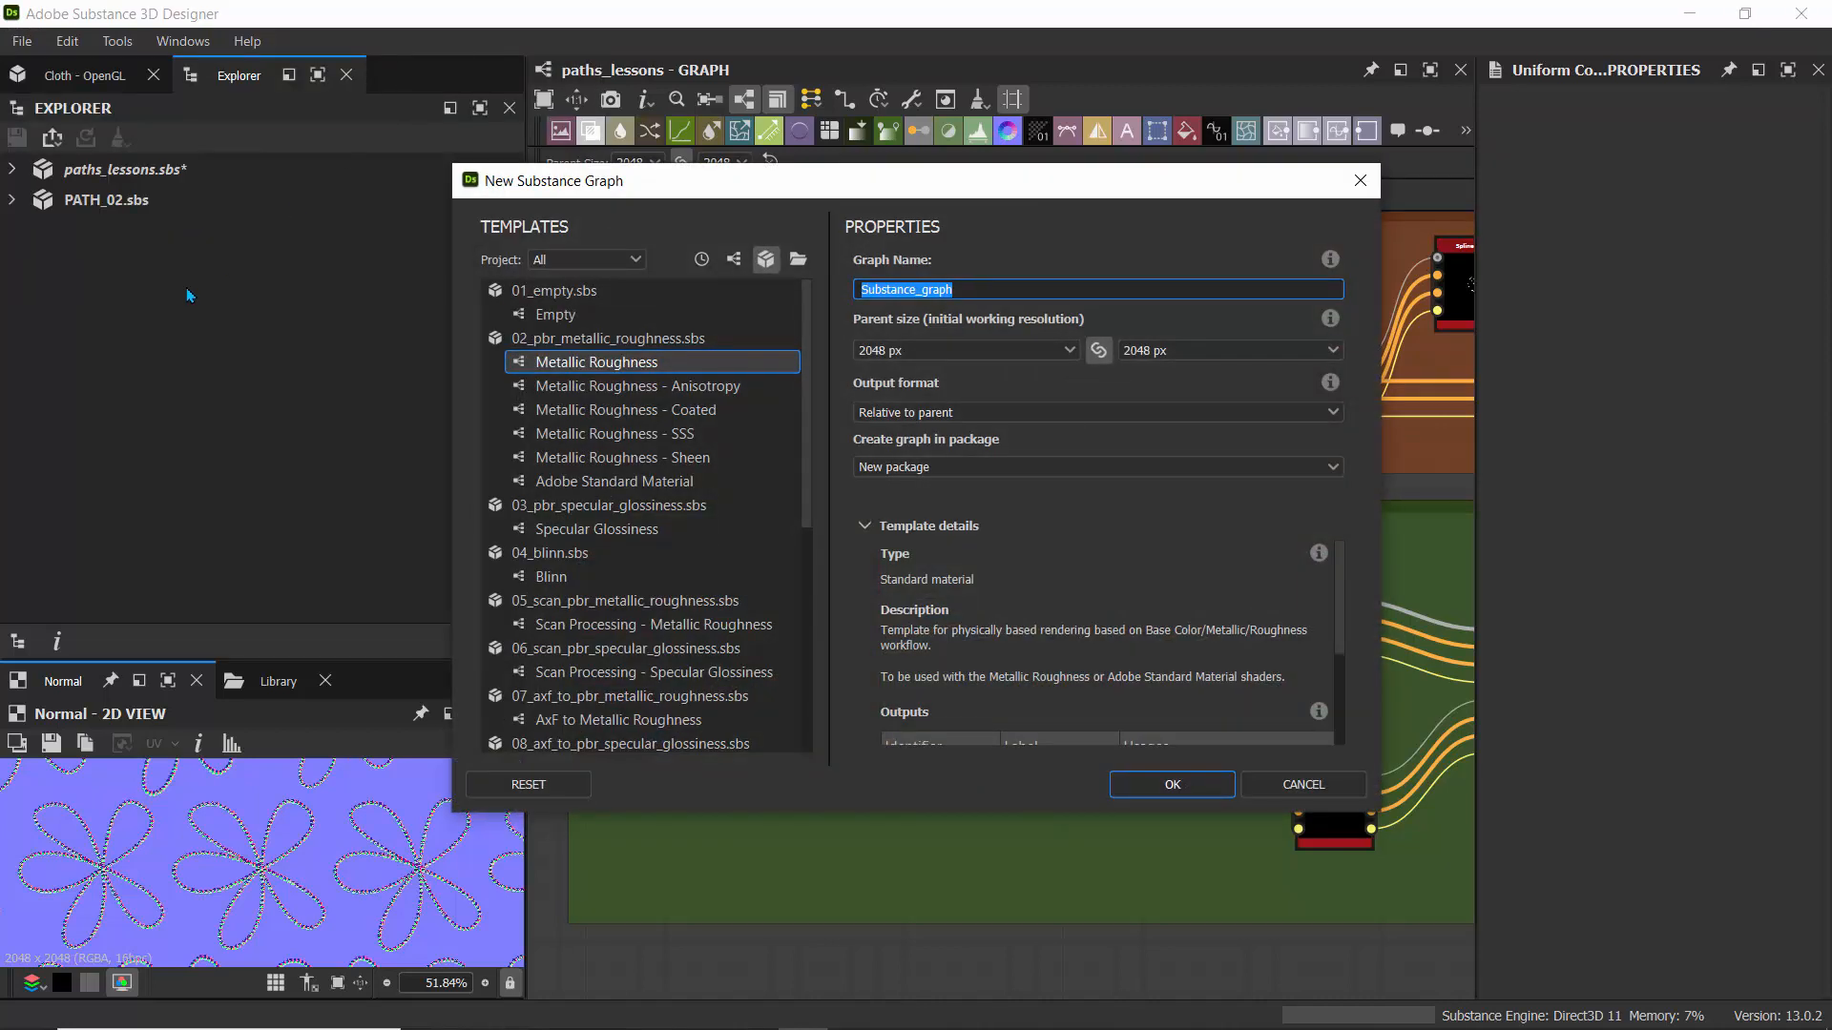
text(slines_lesson_01)
click(1131, 790)
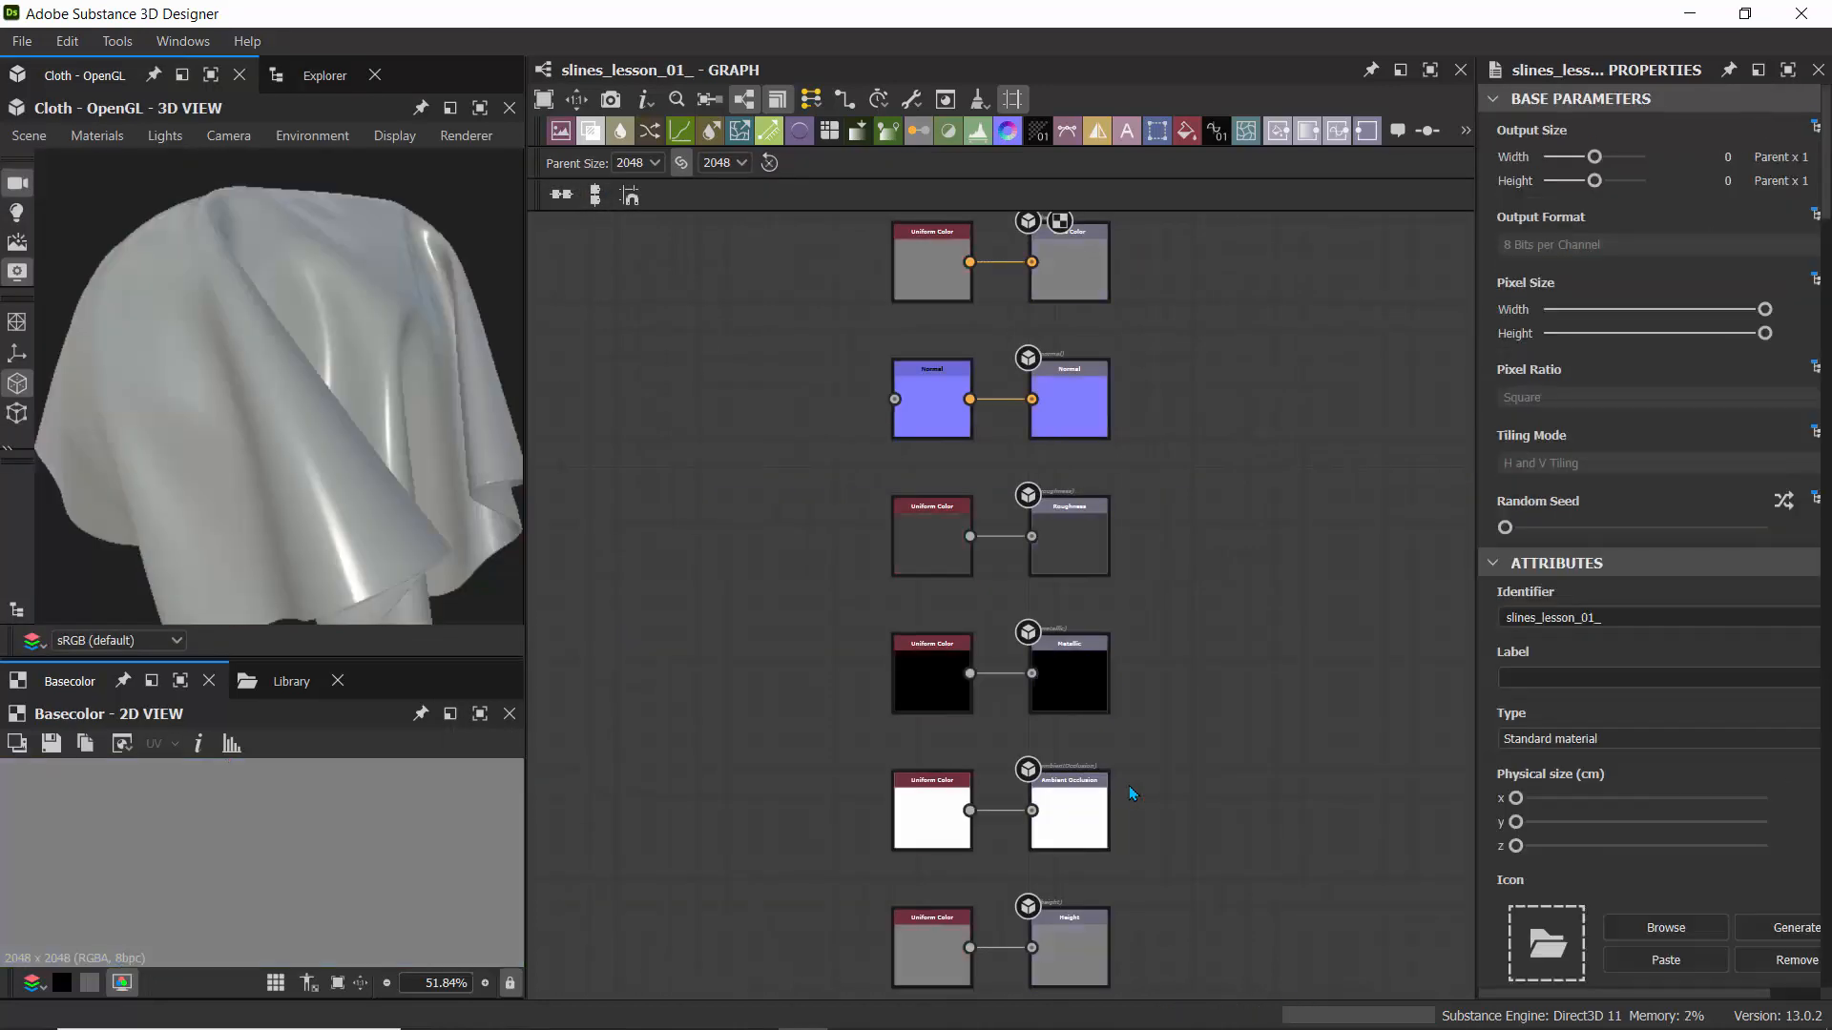
scroll(295, 315, down, 3)
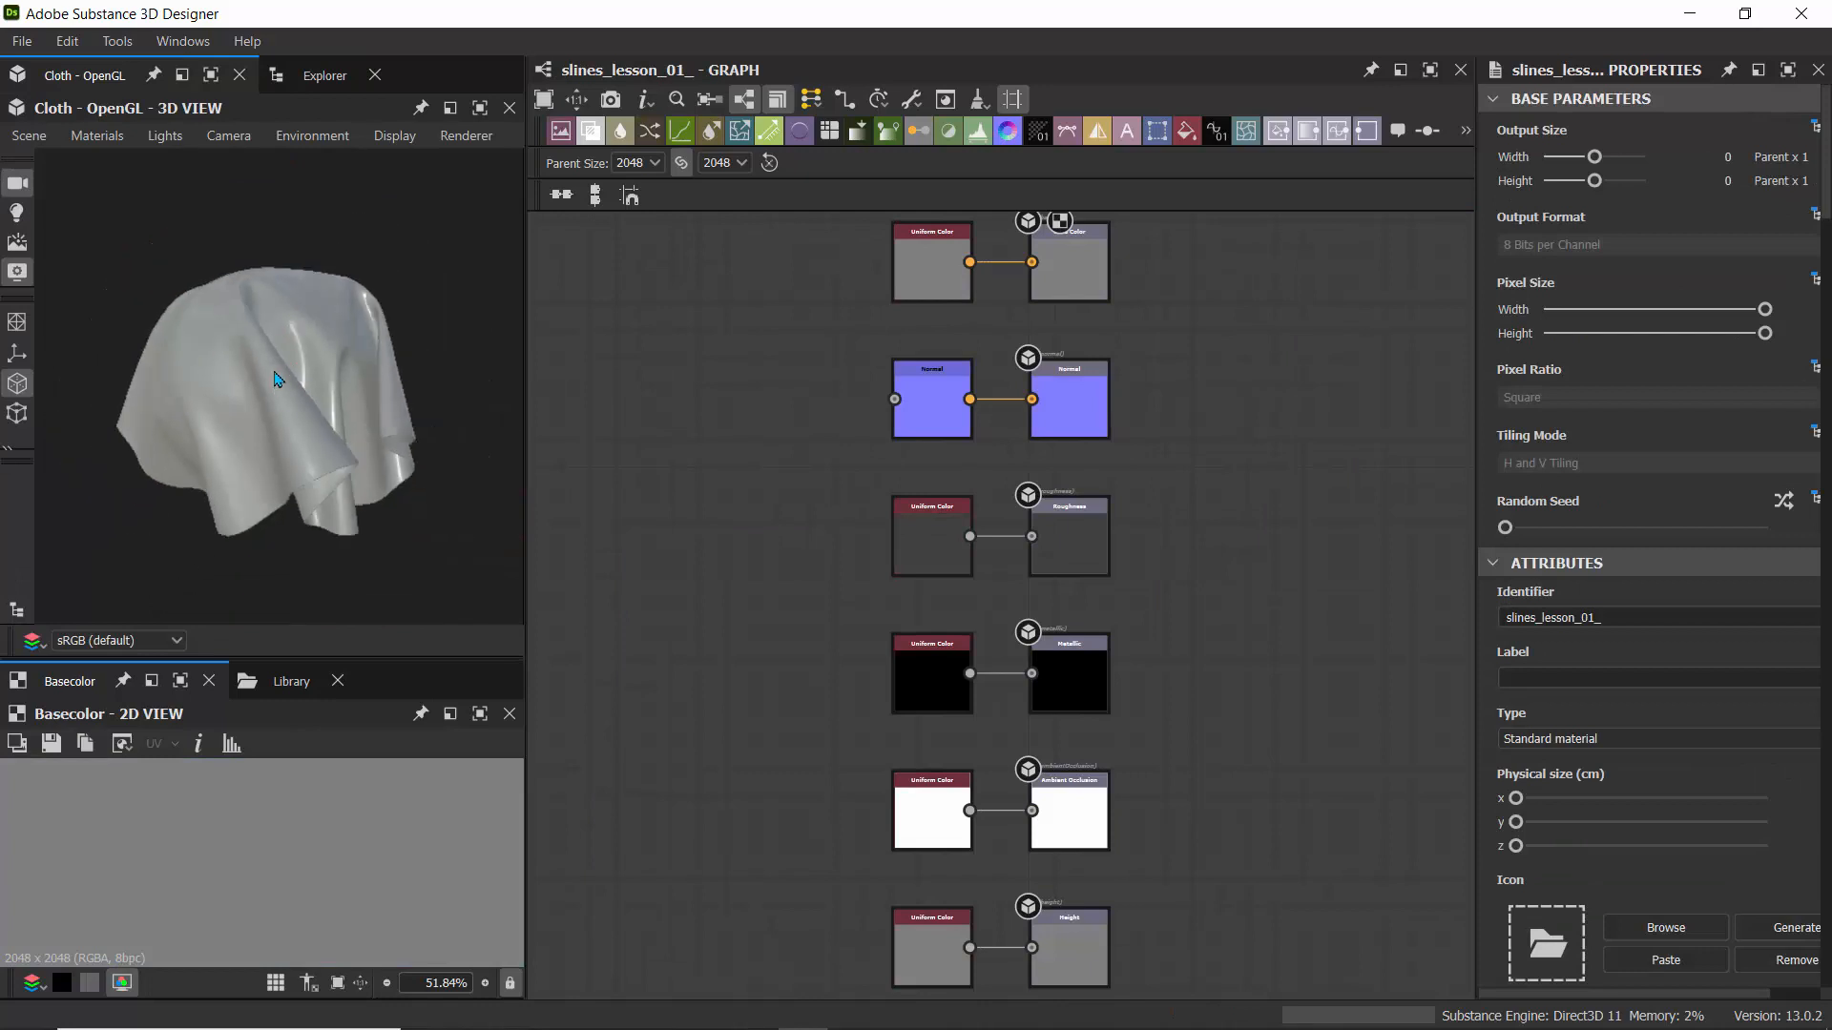
drag(278, 376, 234, 359)
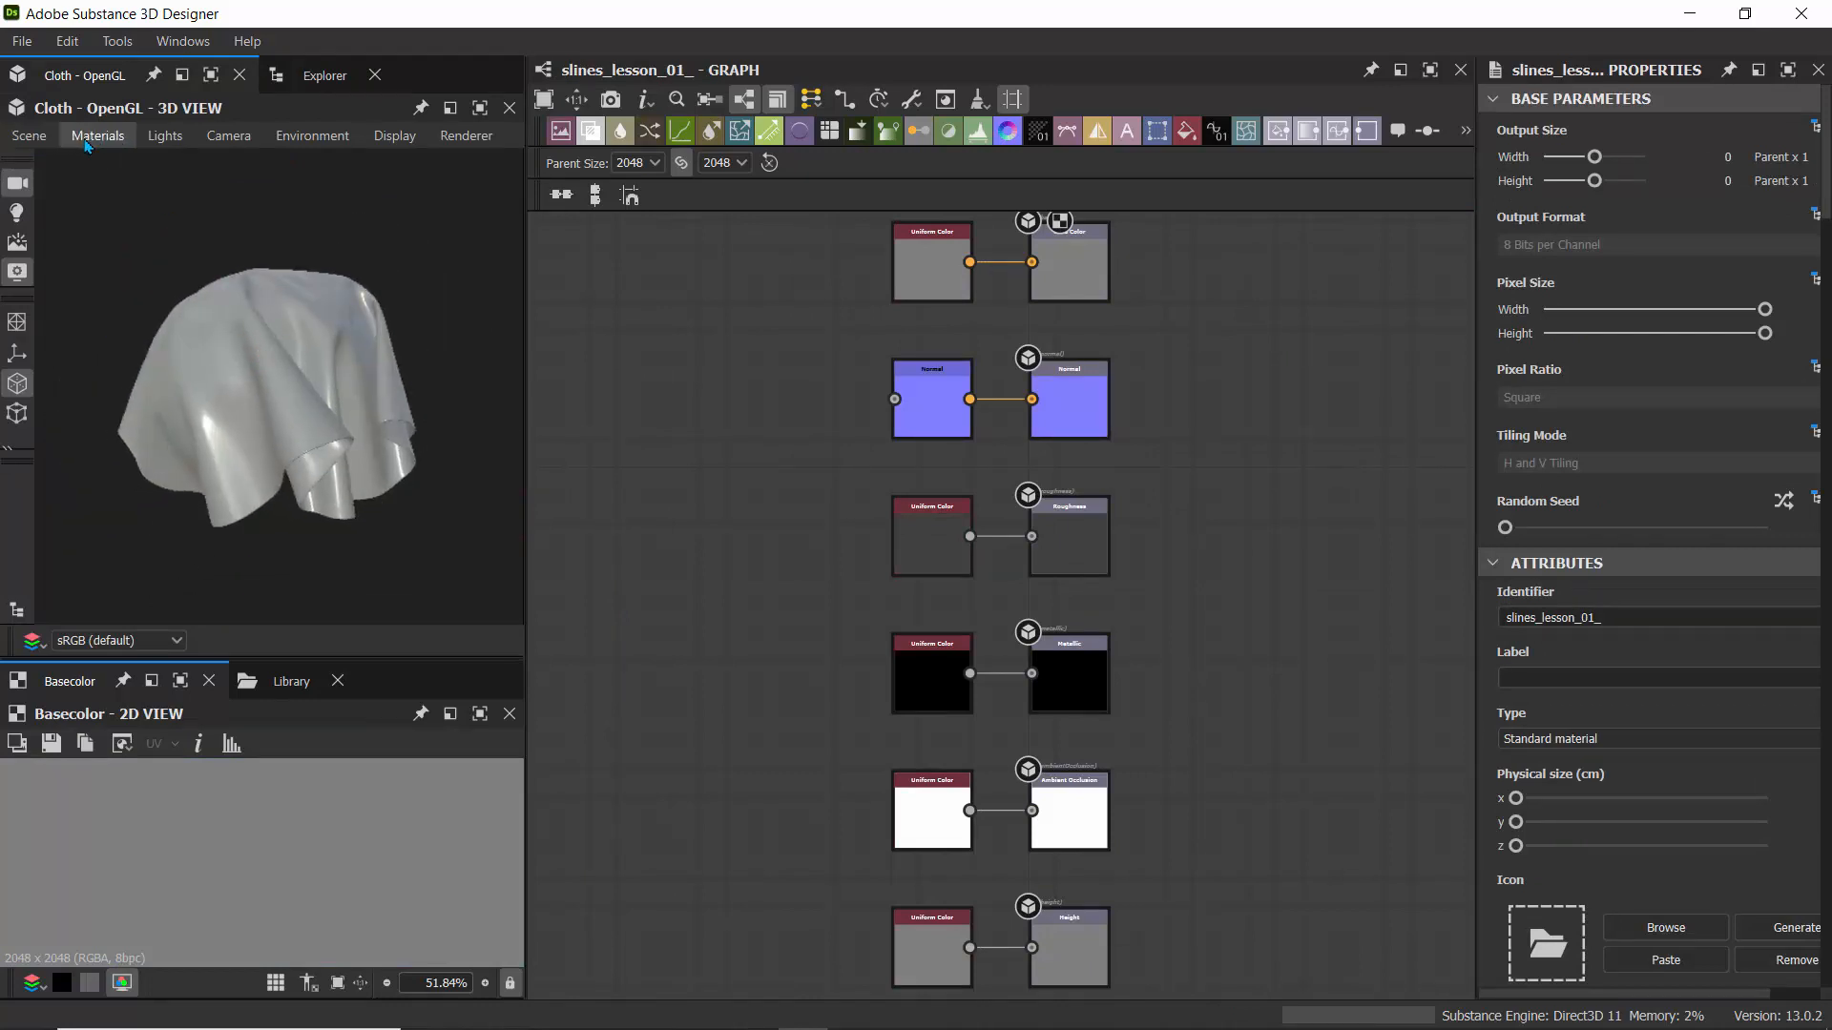
click(29, 136)
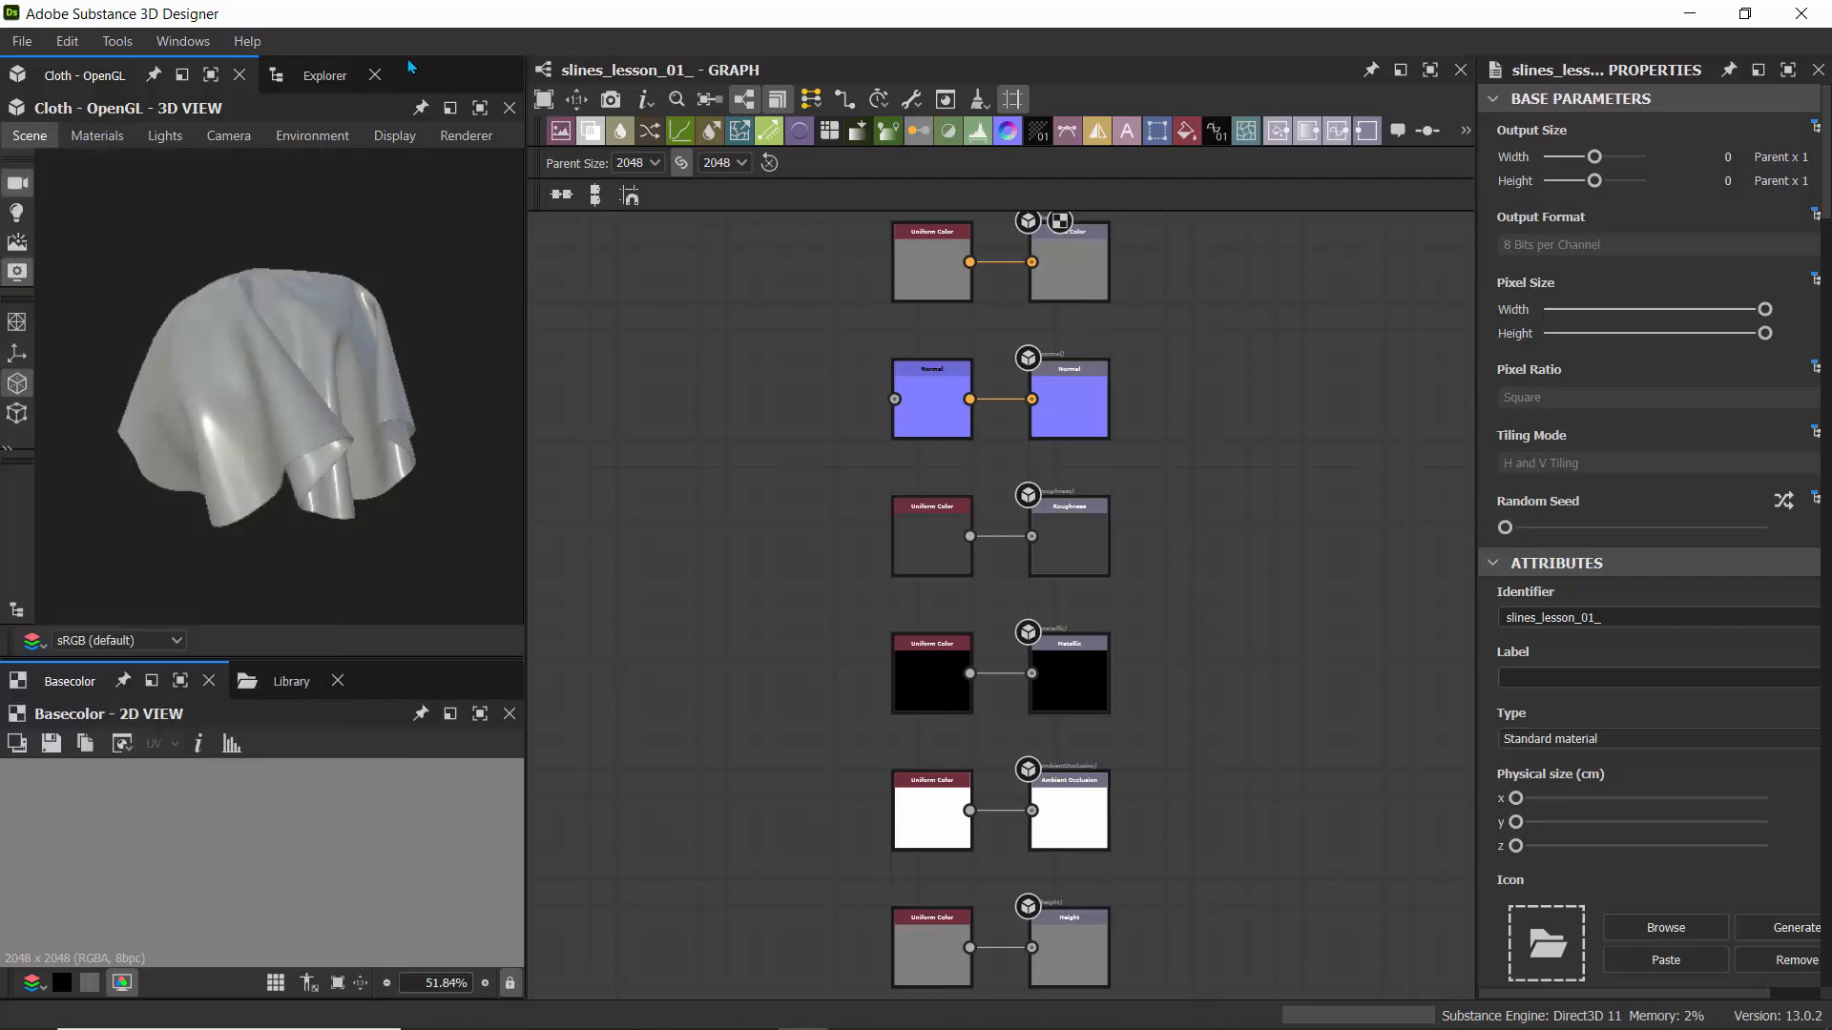
click(423, 21)
drag(389, 418, 242, 404)
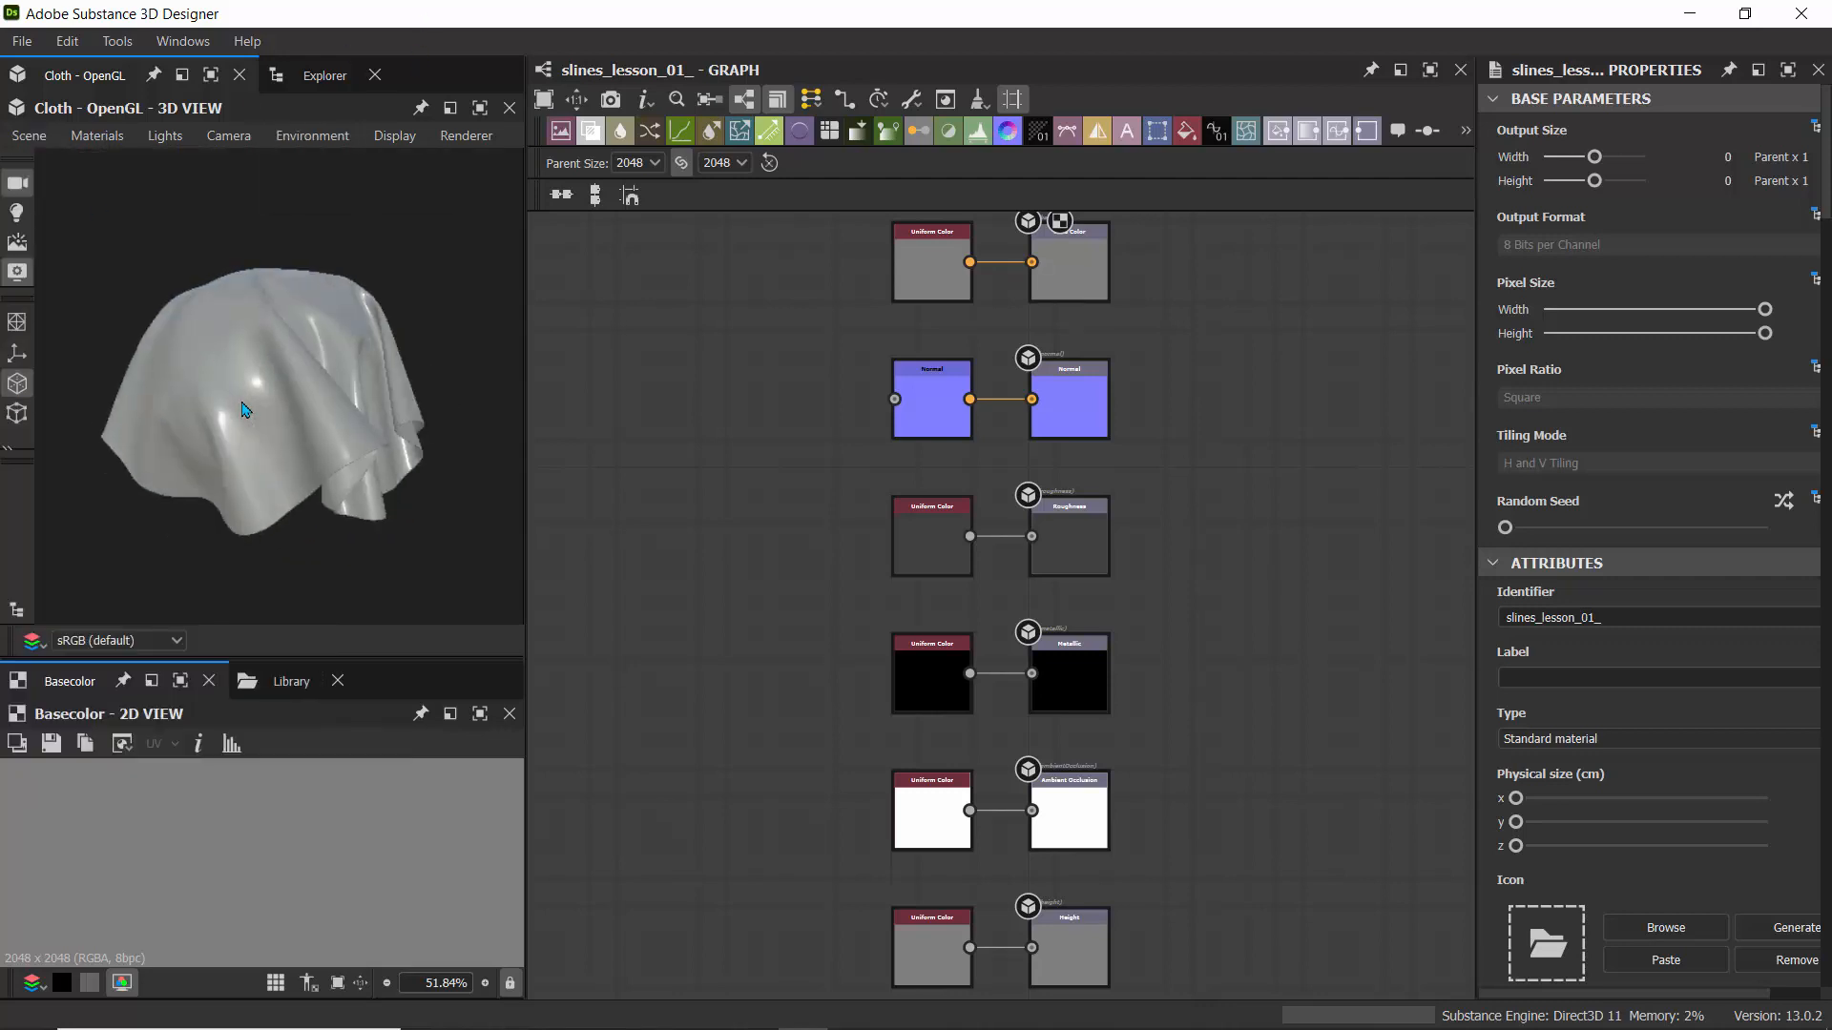
scroll(230, 871, down, 6)
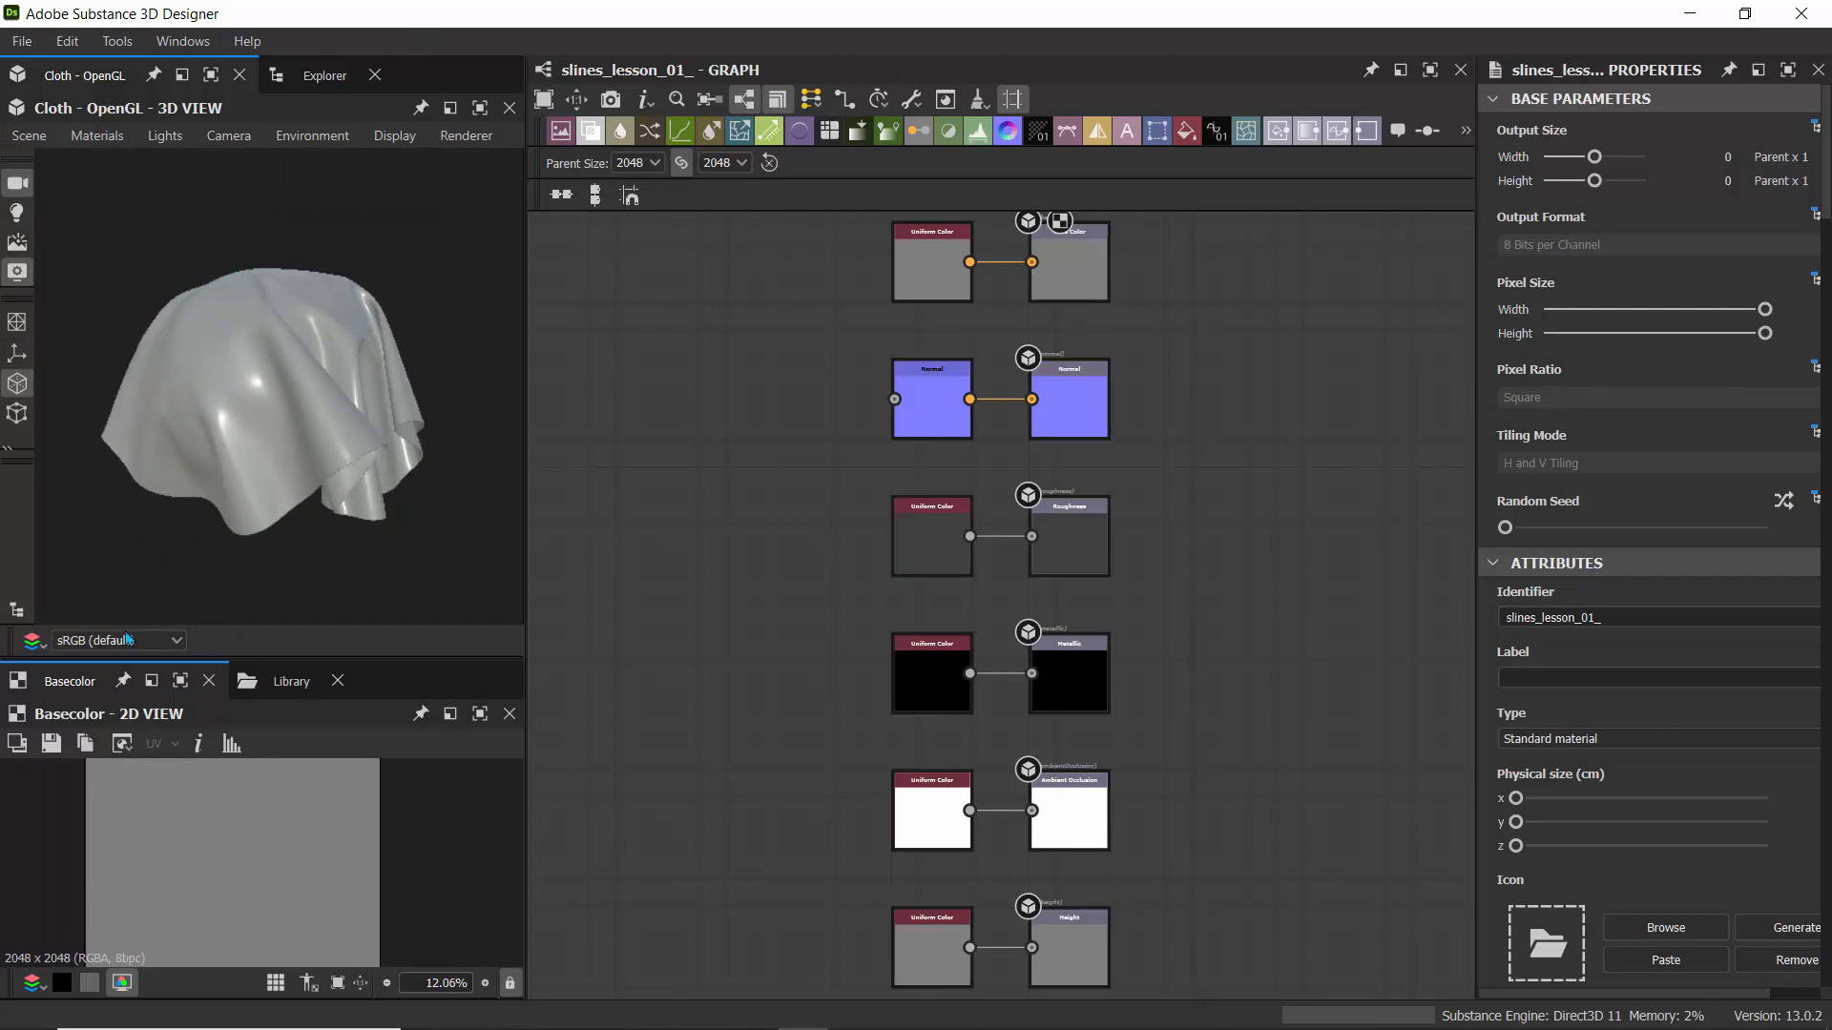
- Restore the default window layout
click(183, 41)
click(244, 187)
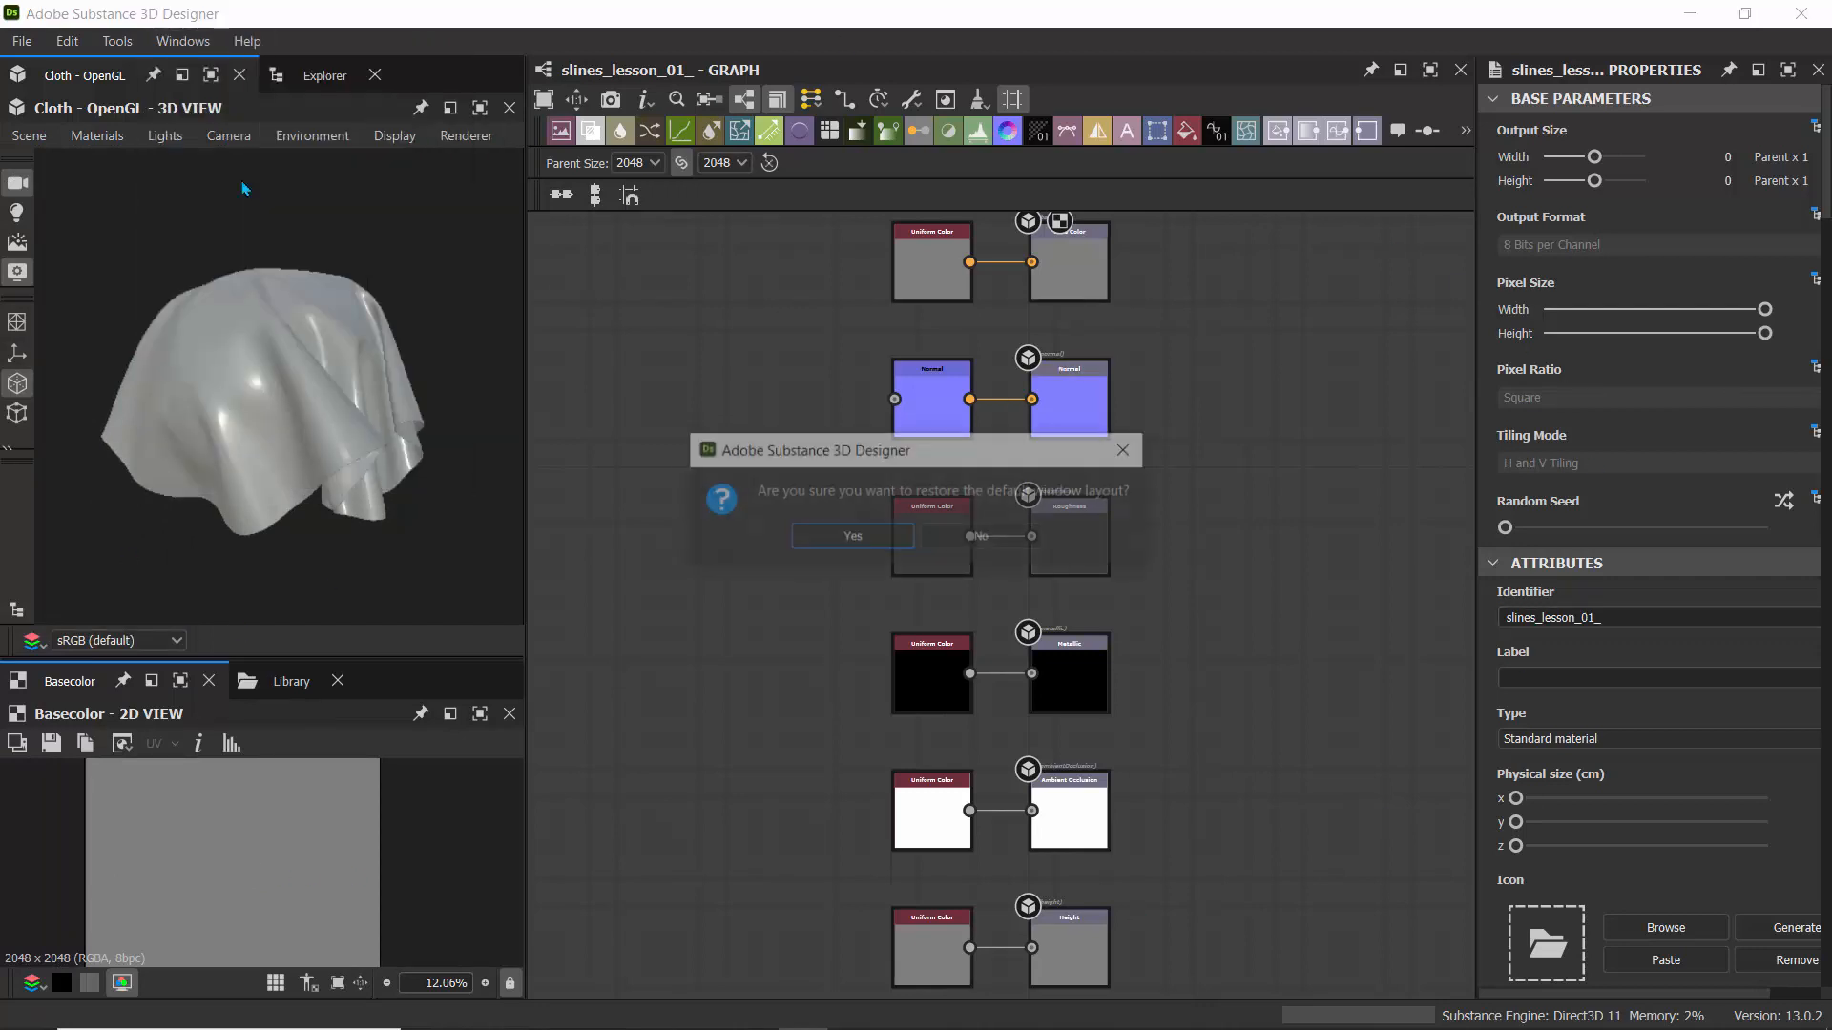
click(852, 537)
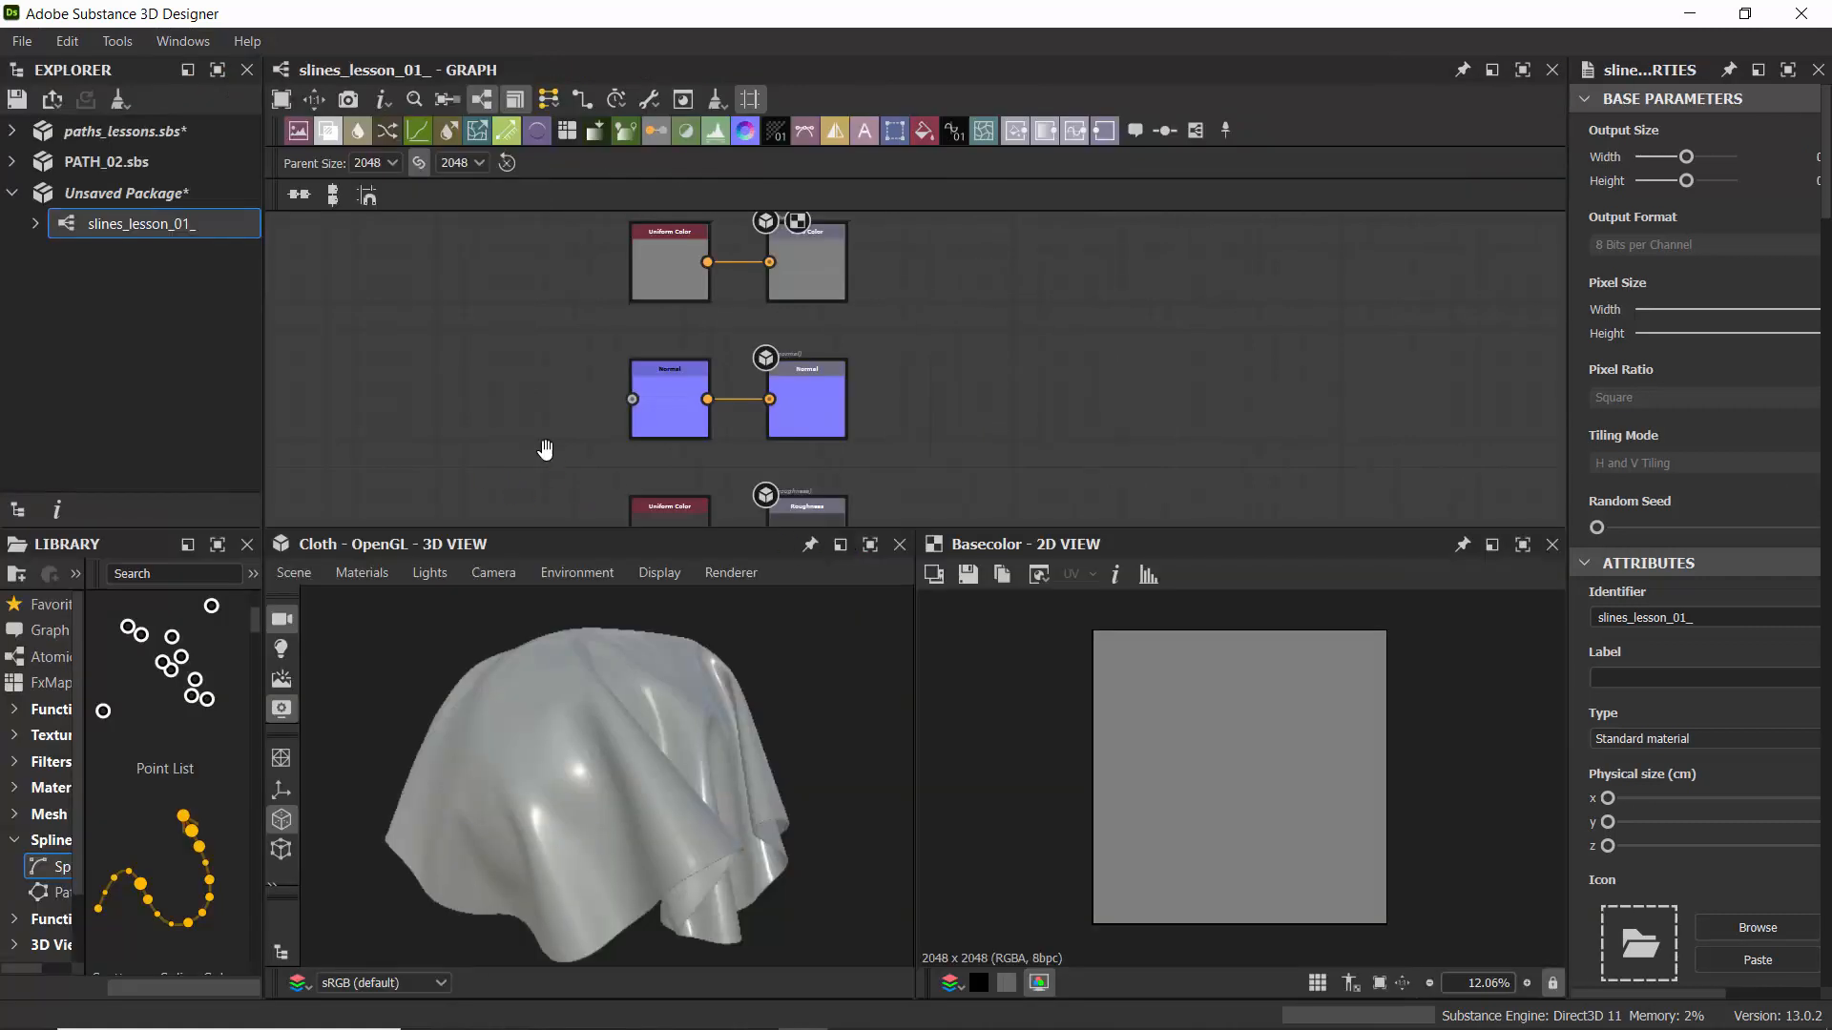
- Dock the 3D view together with the Explorer and the 2D view together with the Library
middle_drag(546, 449, 725, 318)
scroll(723, 317, down, 6)
middle_drag(622, 347, 712, 349)
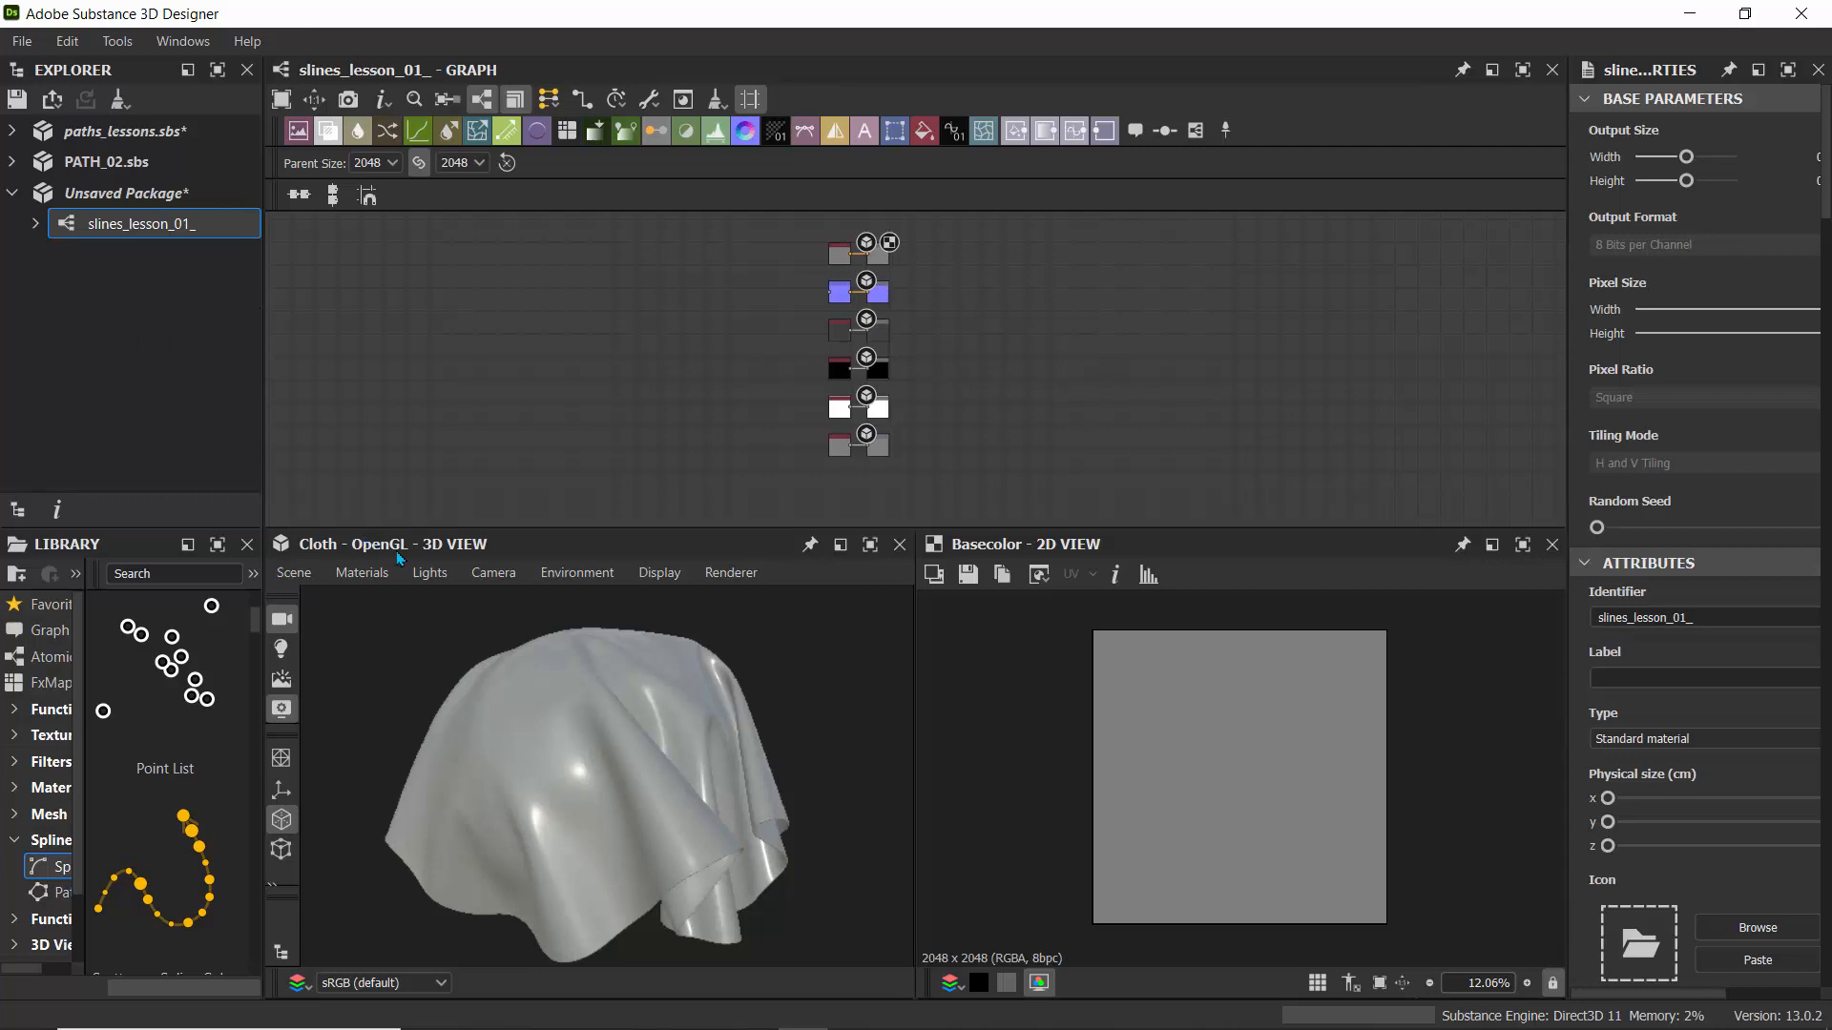
drag(415, 551, 99, 442)
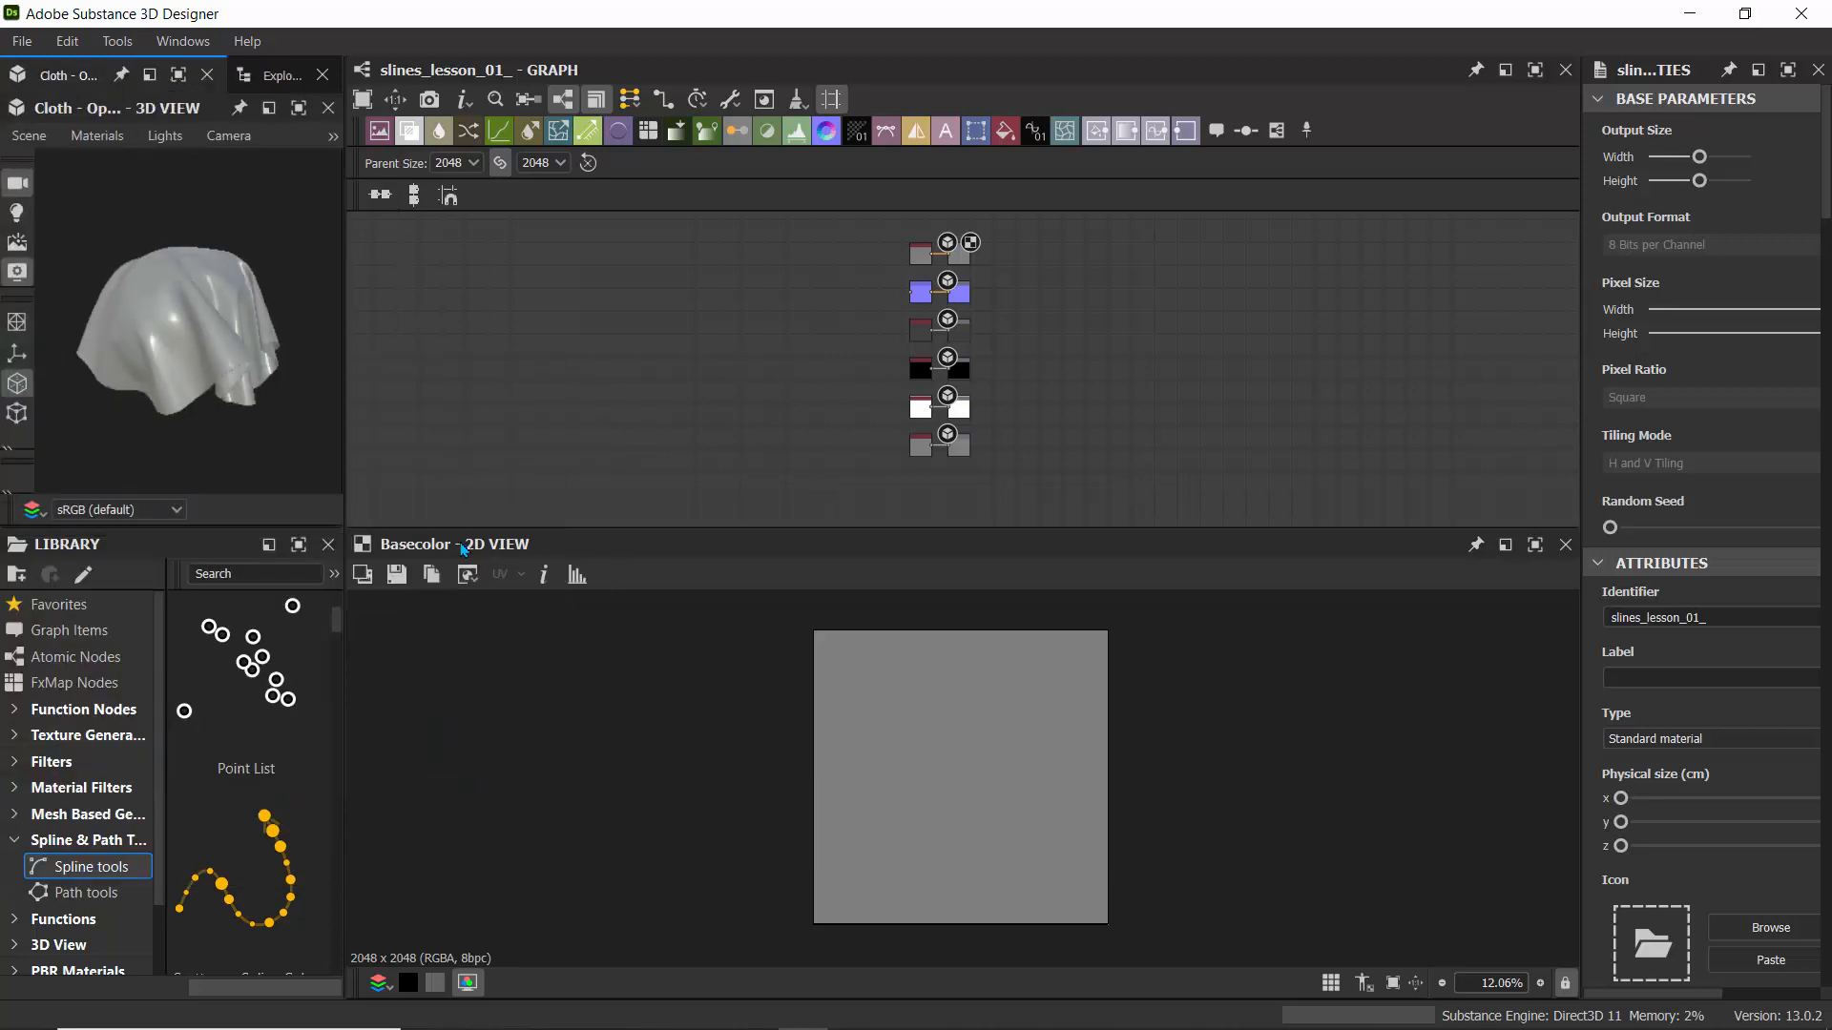
drag(462, 549, 219, 612)
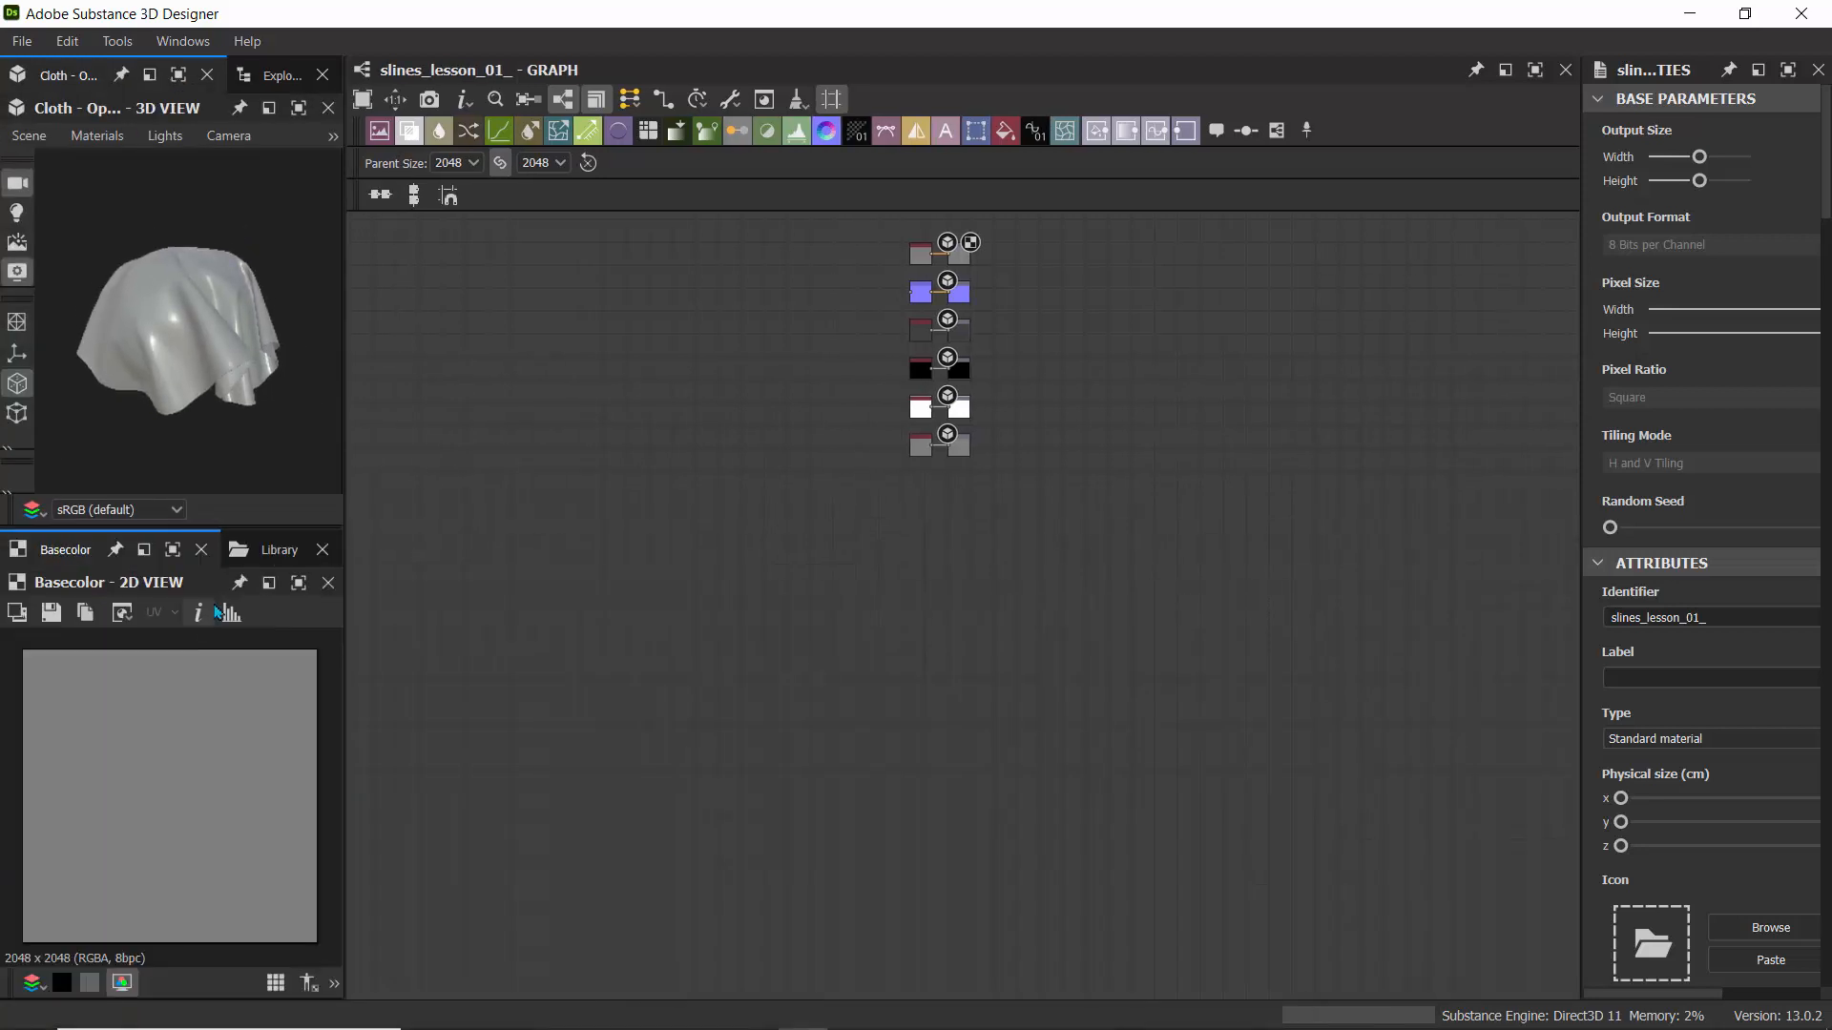
middle_drag(838, 340, 819, 498)
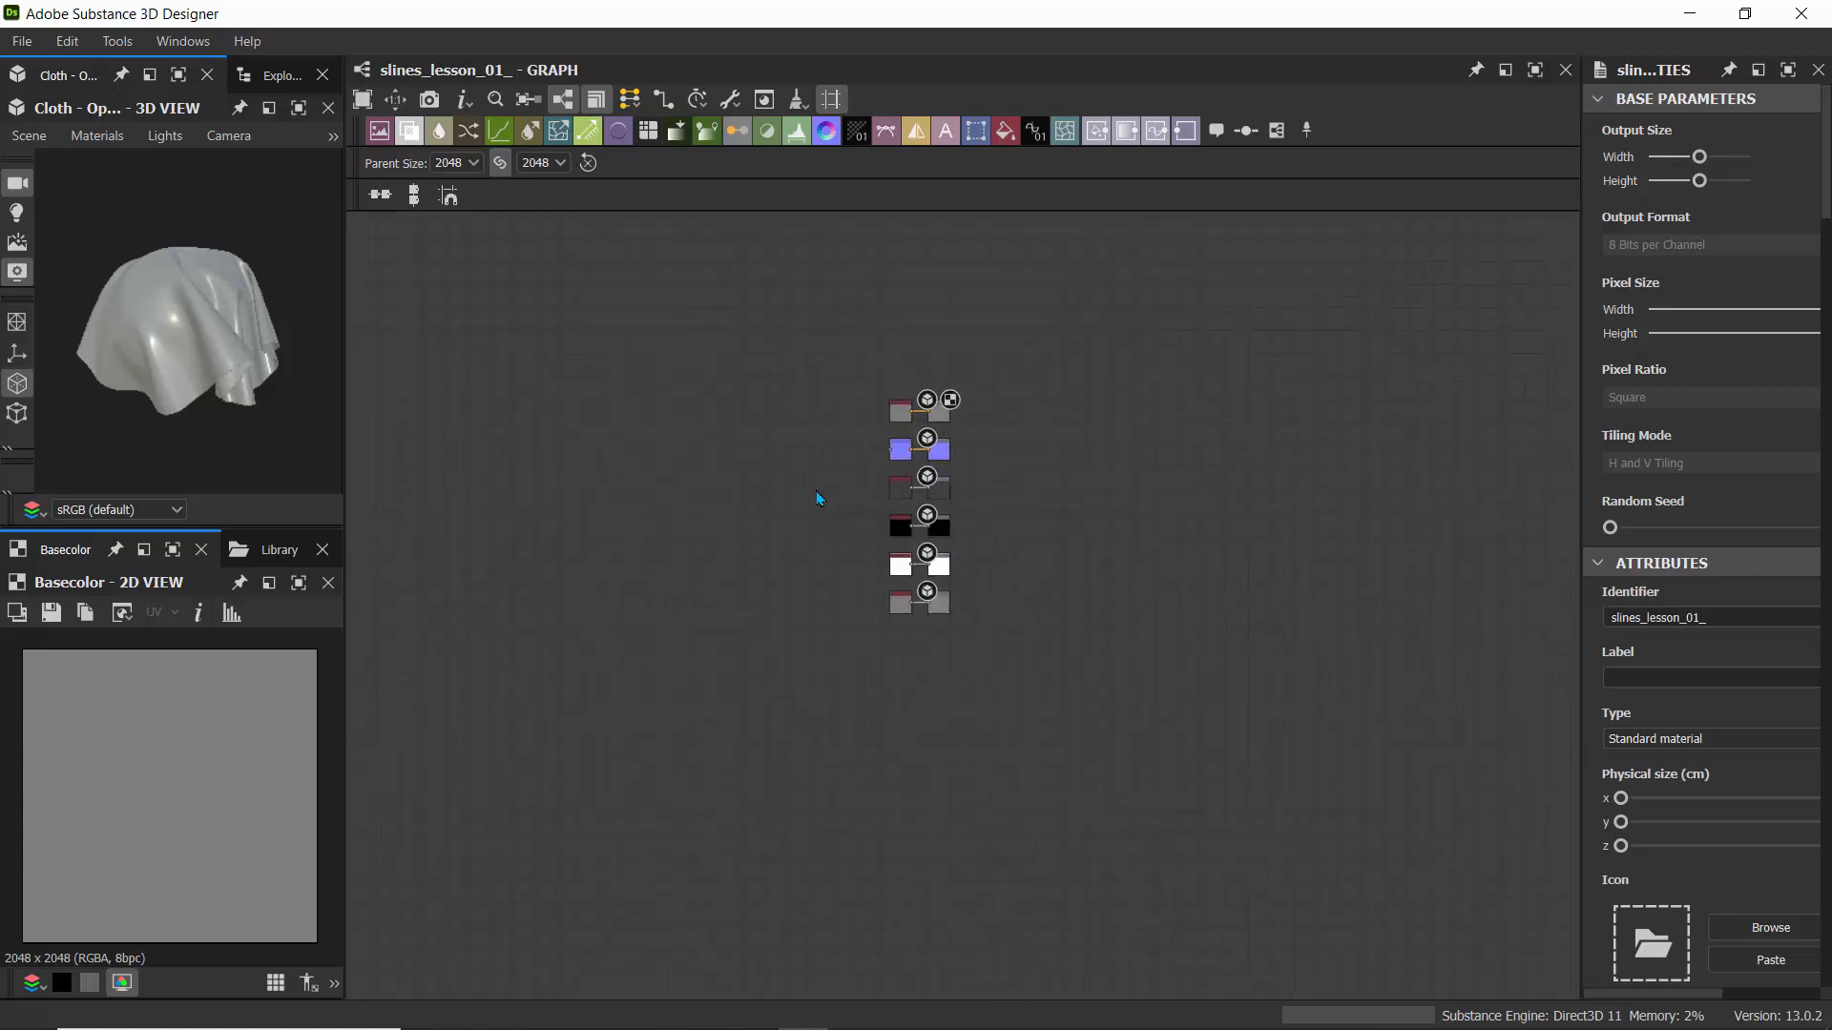
scroll(839, 498, up, 4)
scroll(811, 486, down, 2)
mouse_move(191, 308)
mouse_down()
mouse_move(343, 357)
mouse_move(222, 319)
mouse_up()
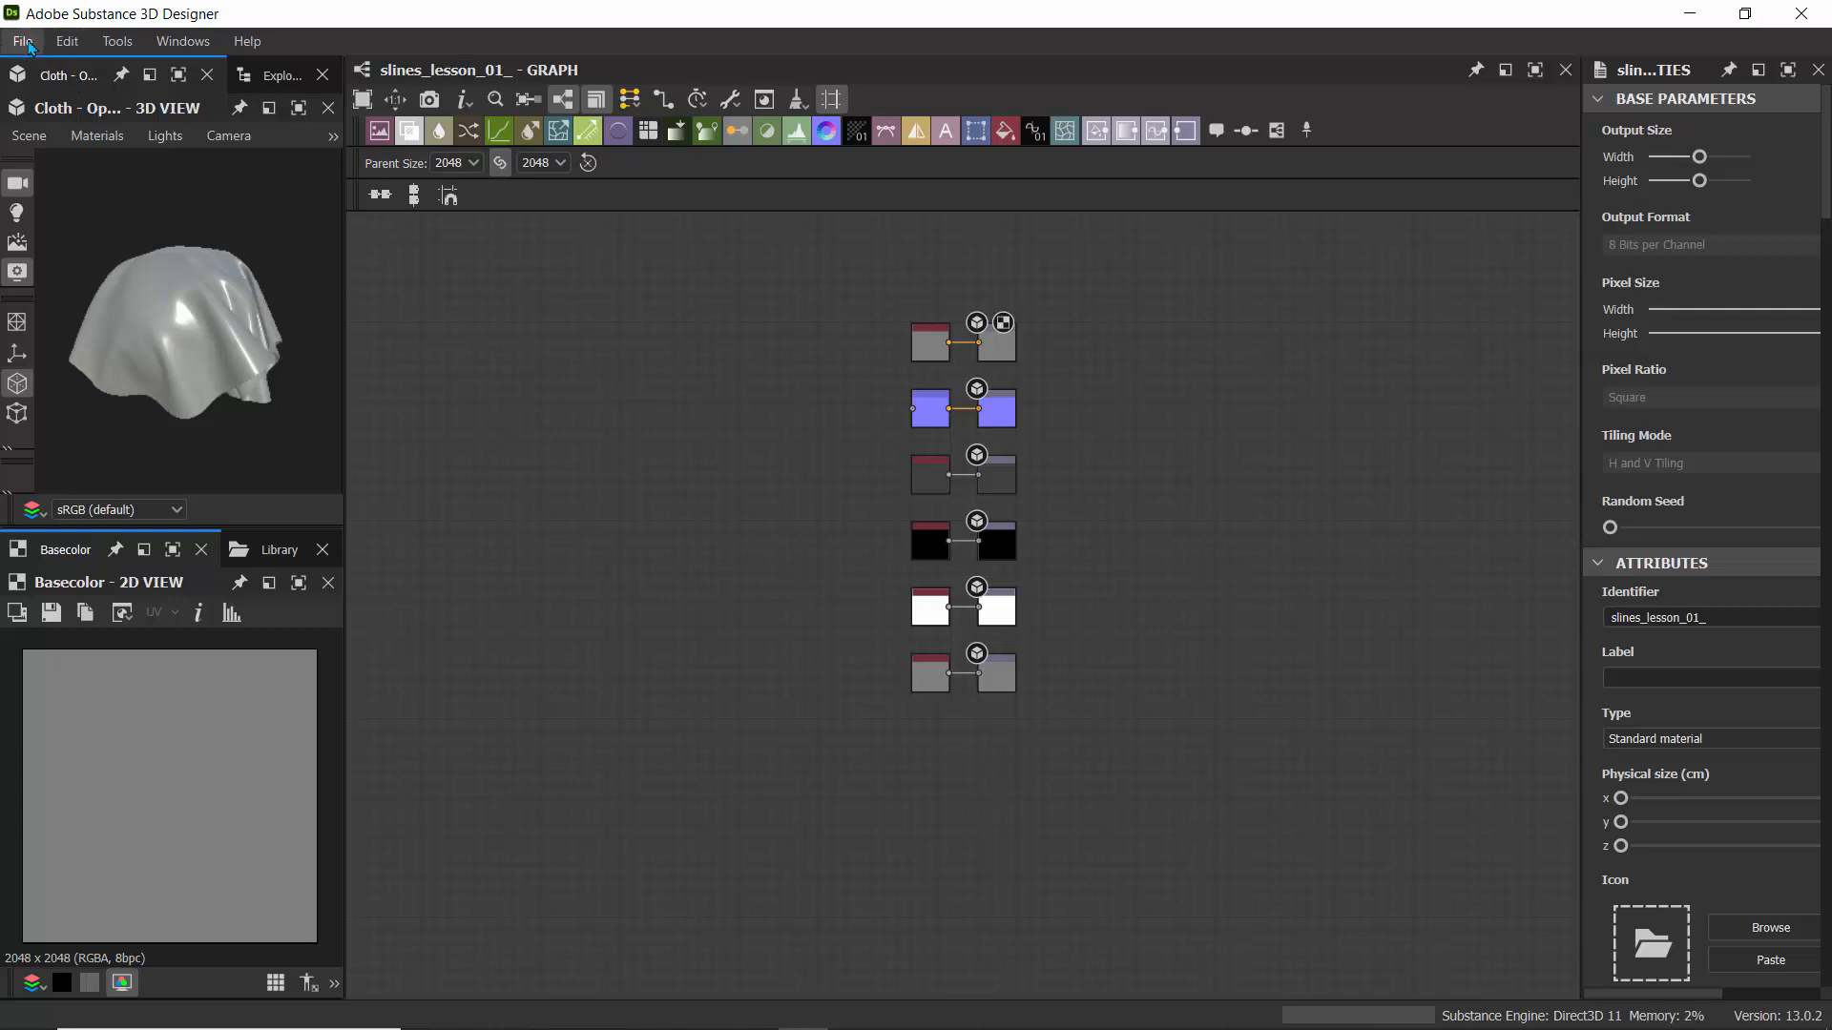
- Set the compatibility display to Substance Engine v9 in the Projects preferences and apply it
click(23, 42)
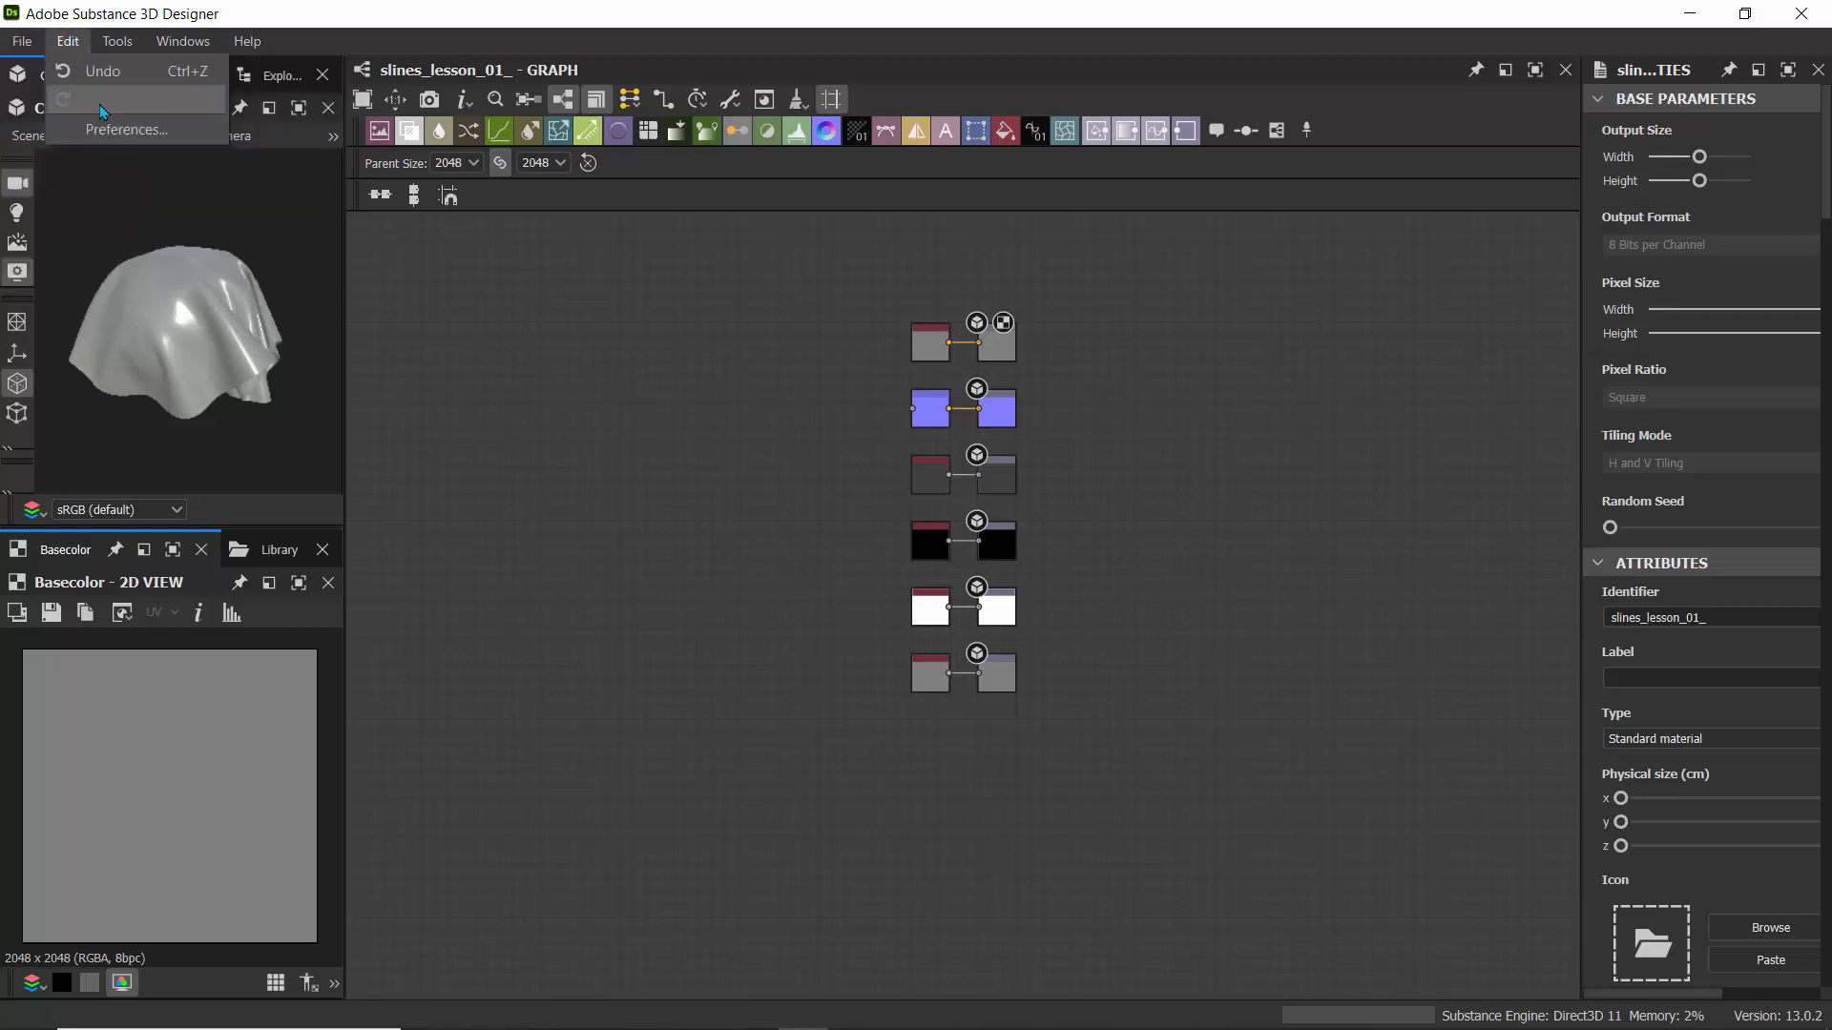
click(112, 131)
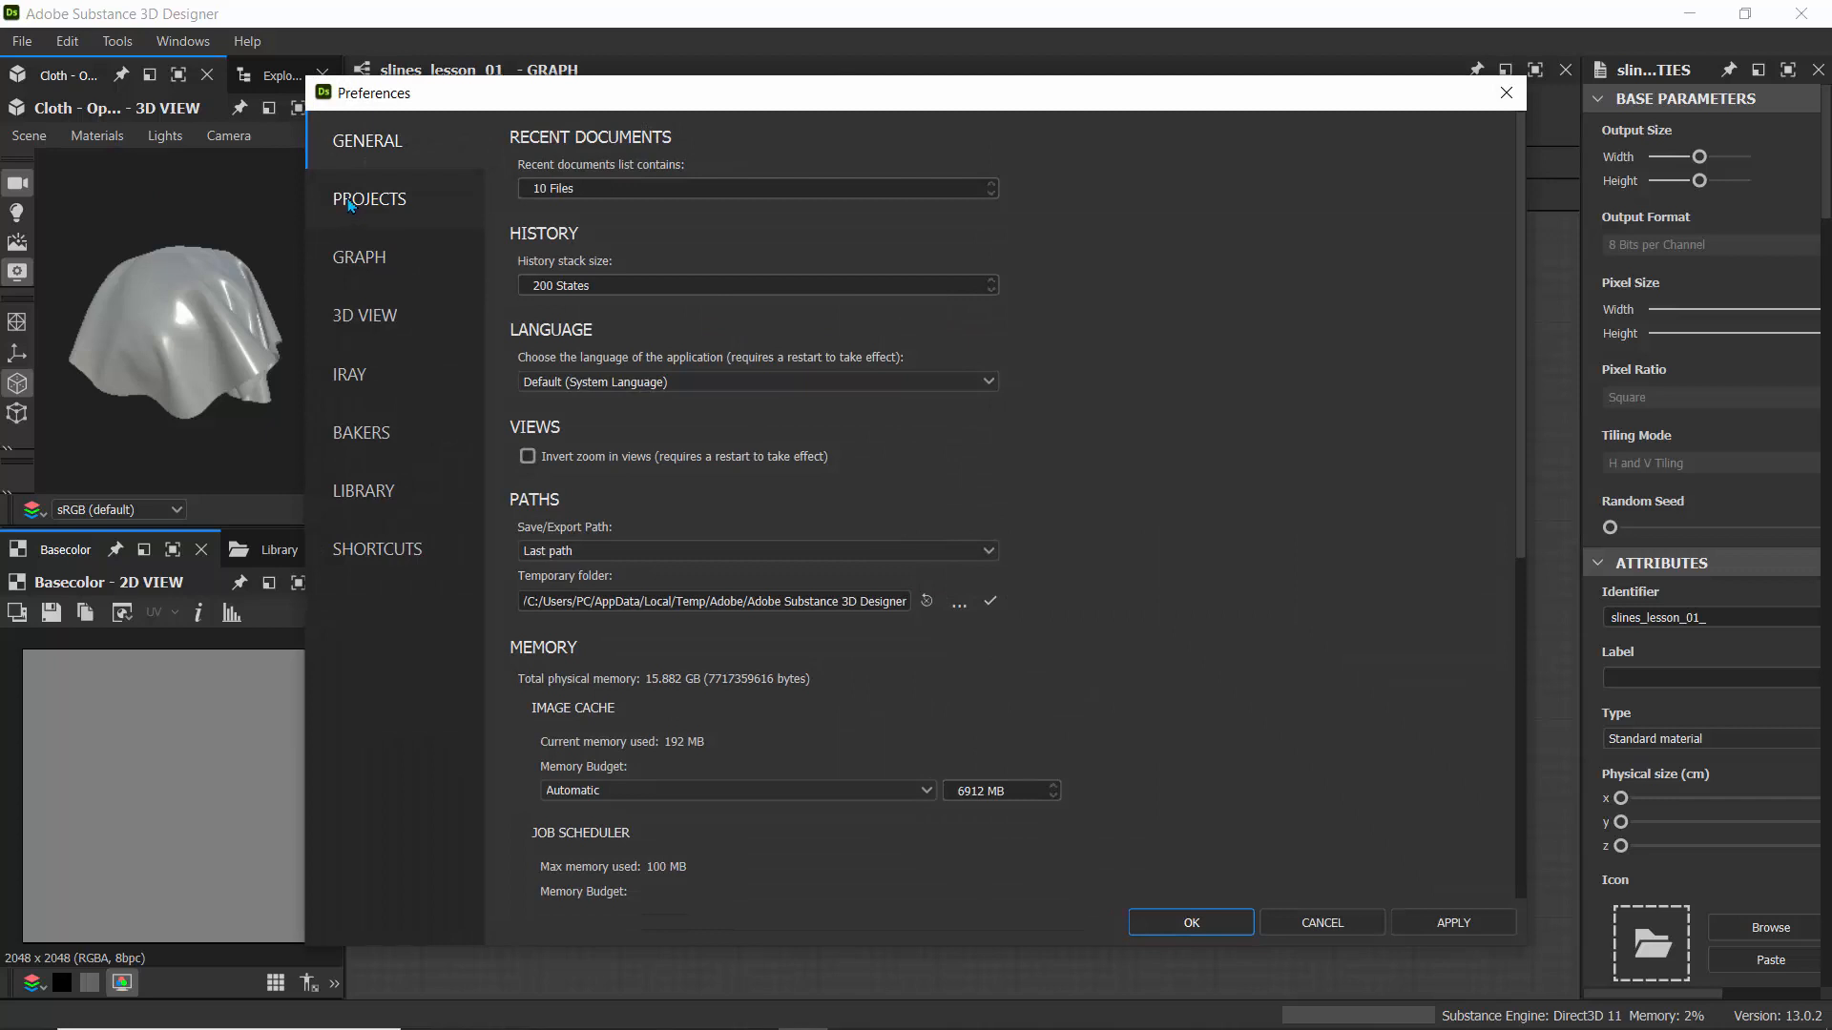
click(353, 202)
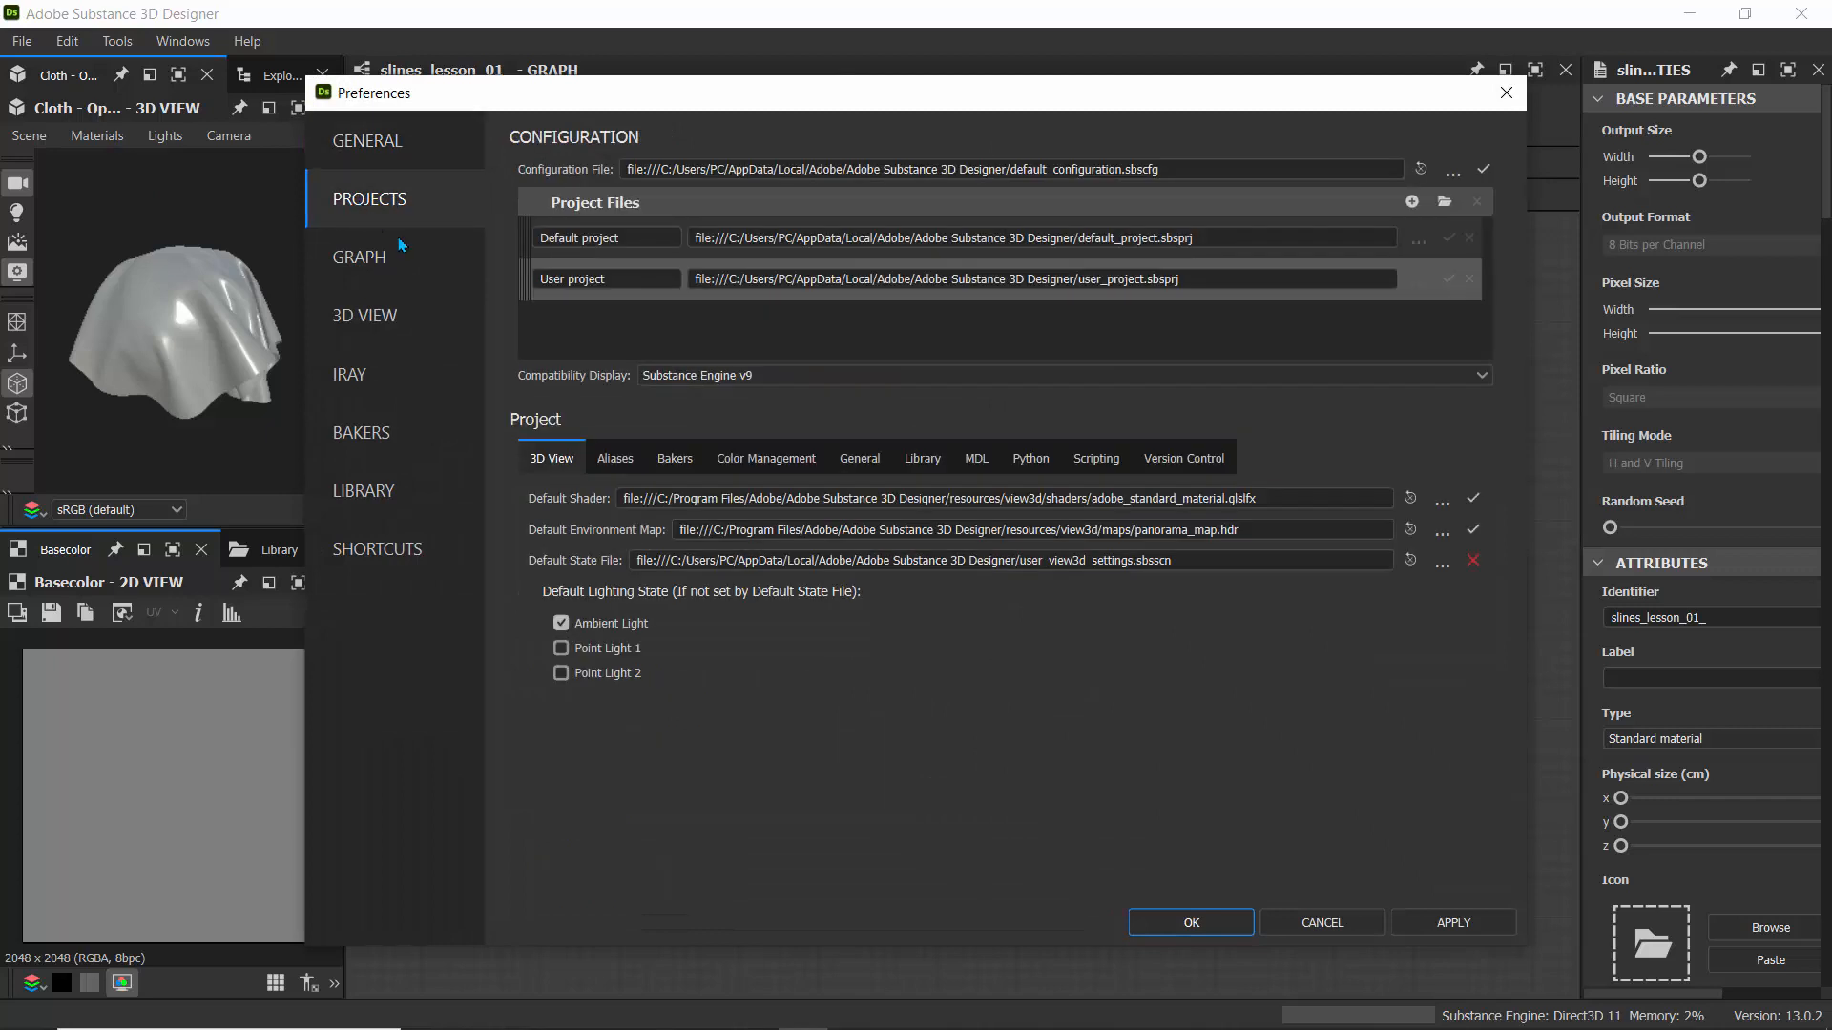
click(701, 378)
click(717, 474)
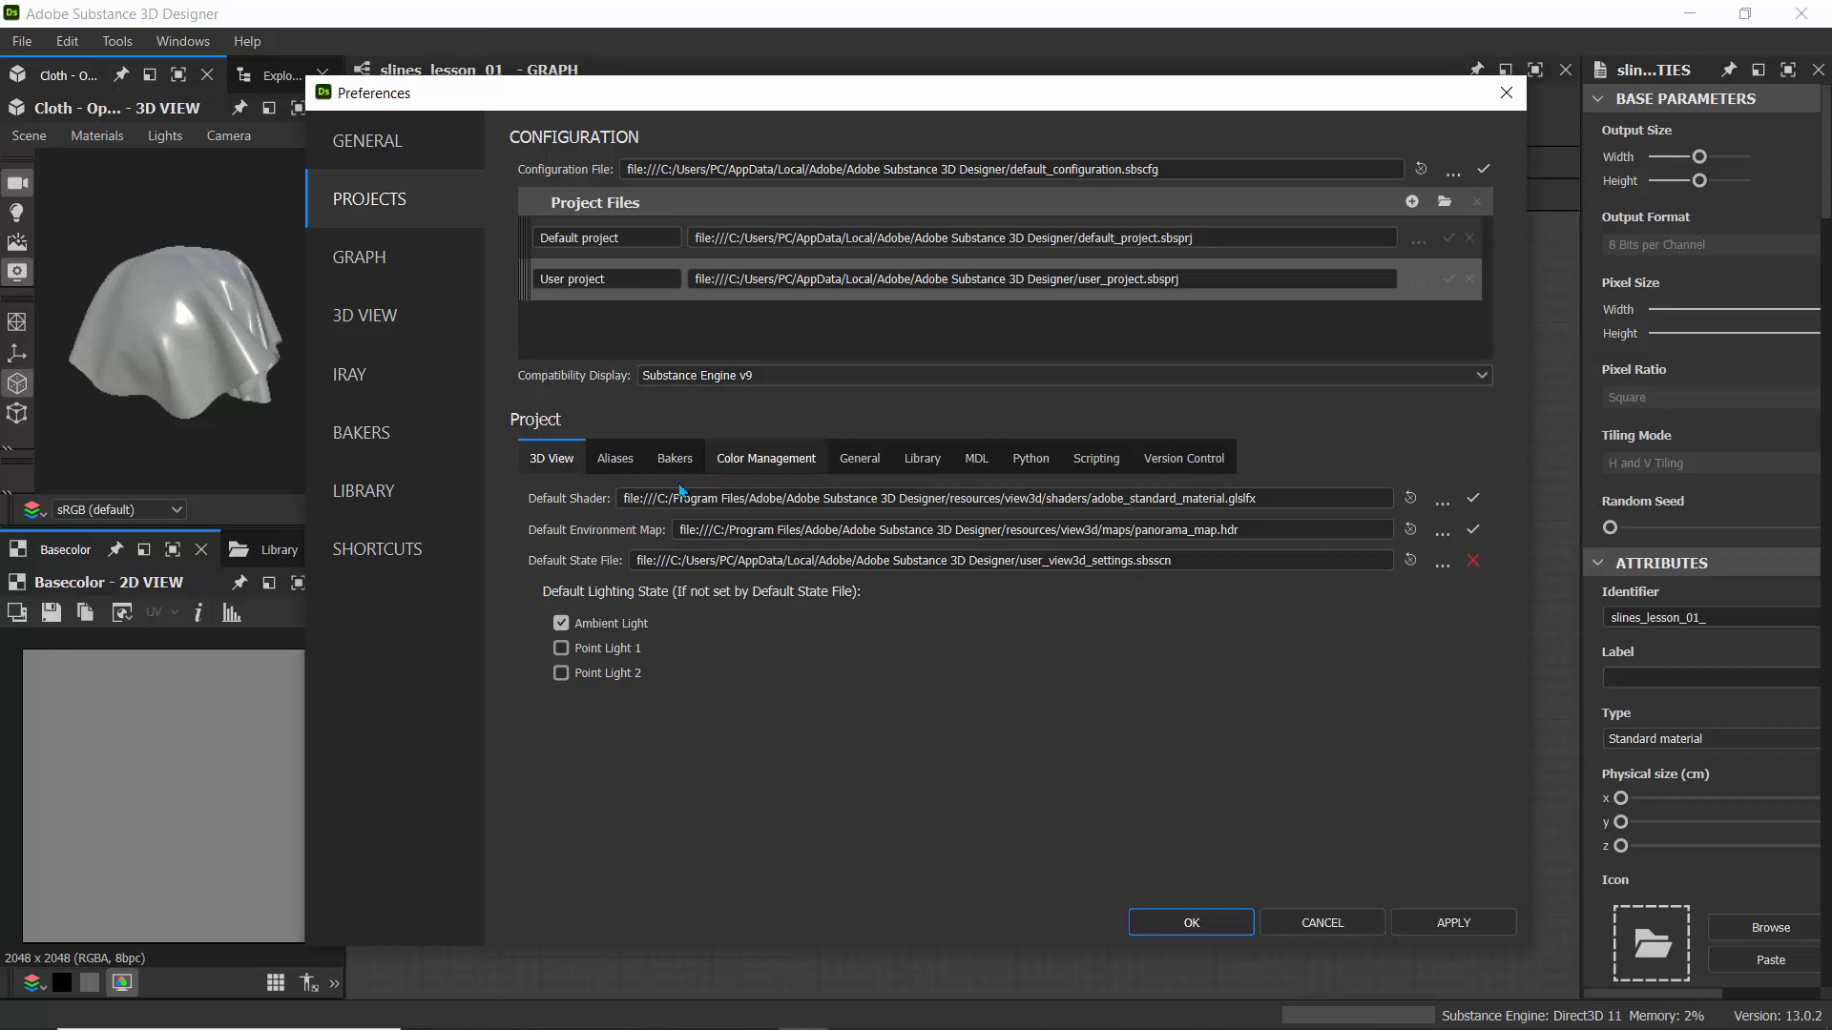
click(1433, 927)
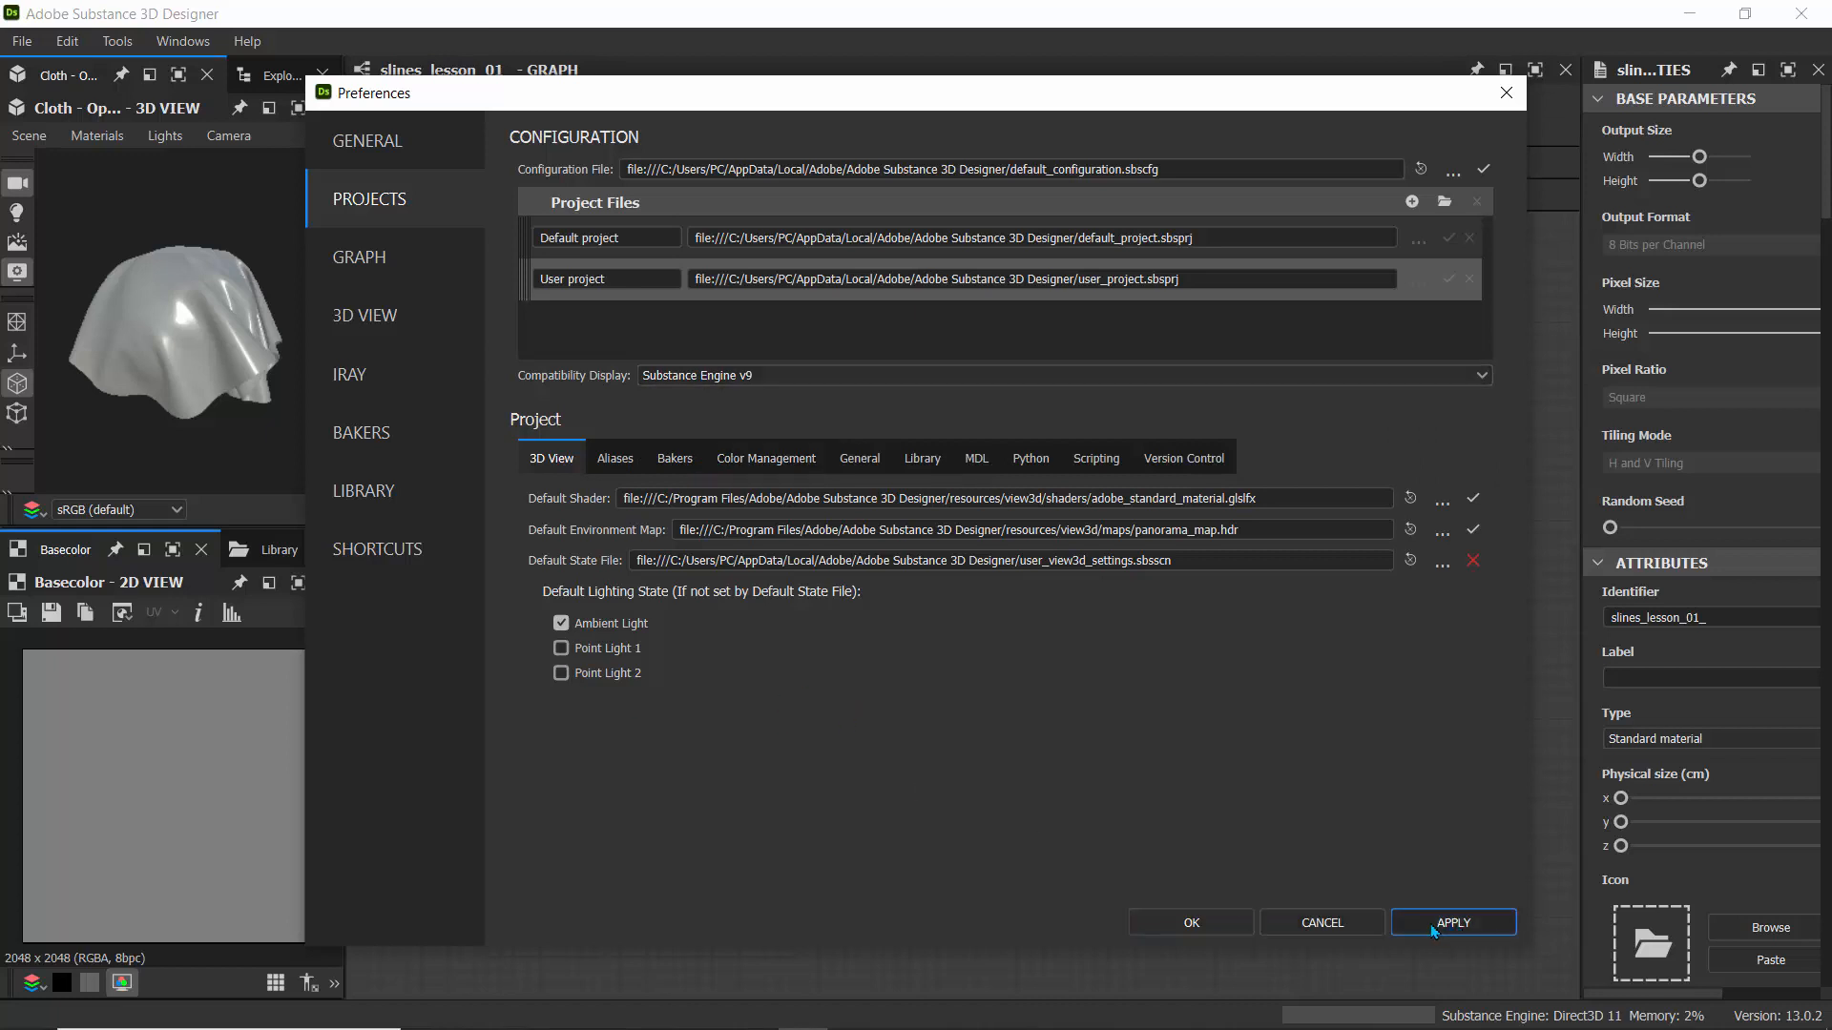
click(1179, 930)
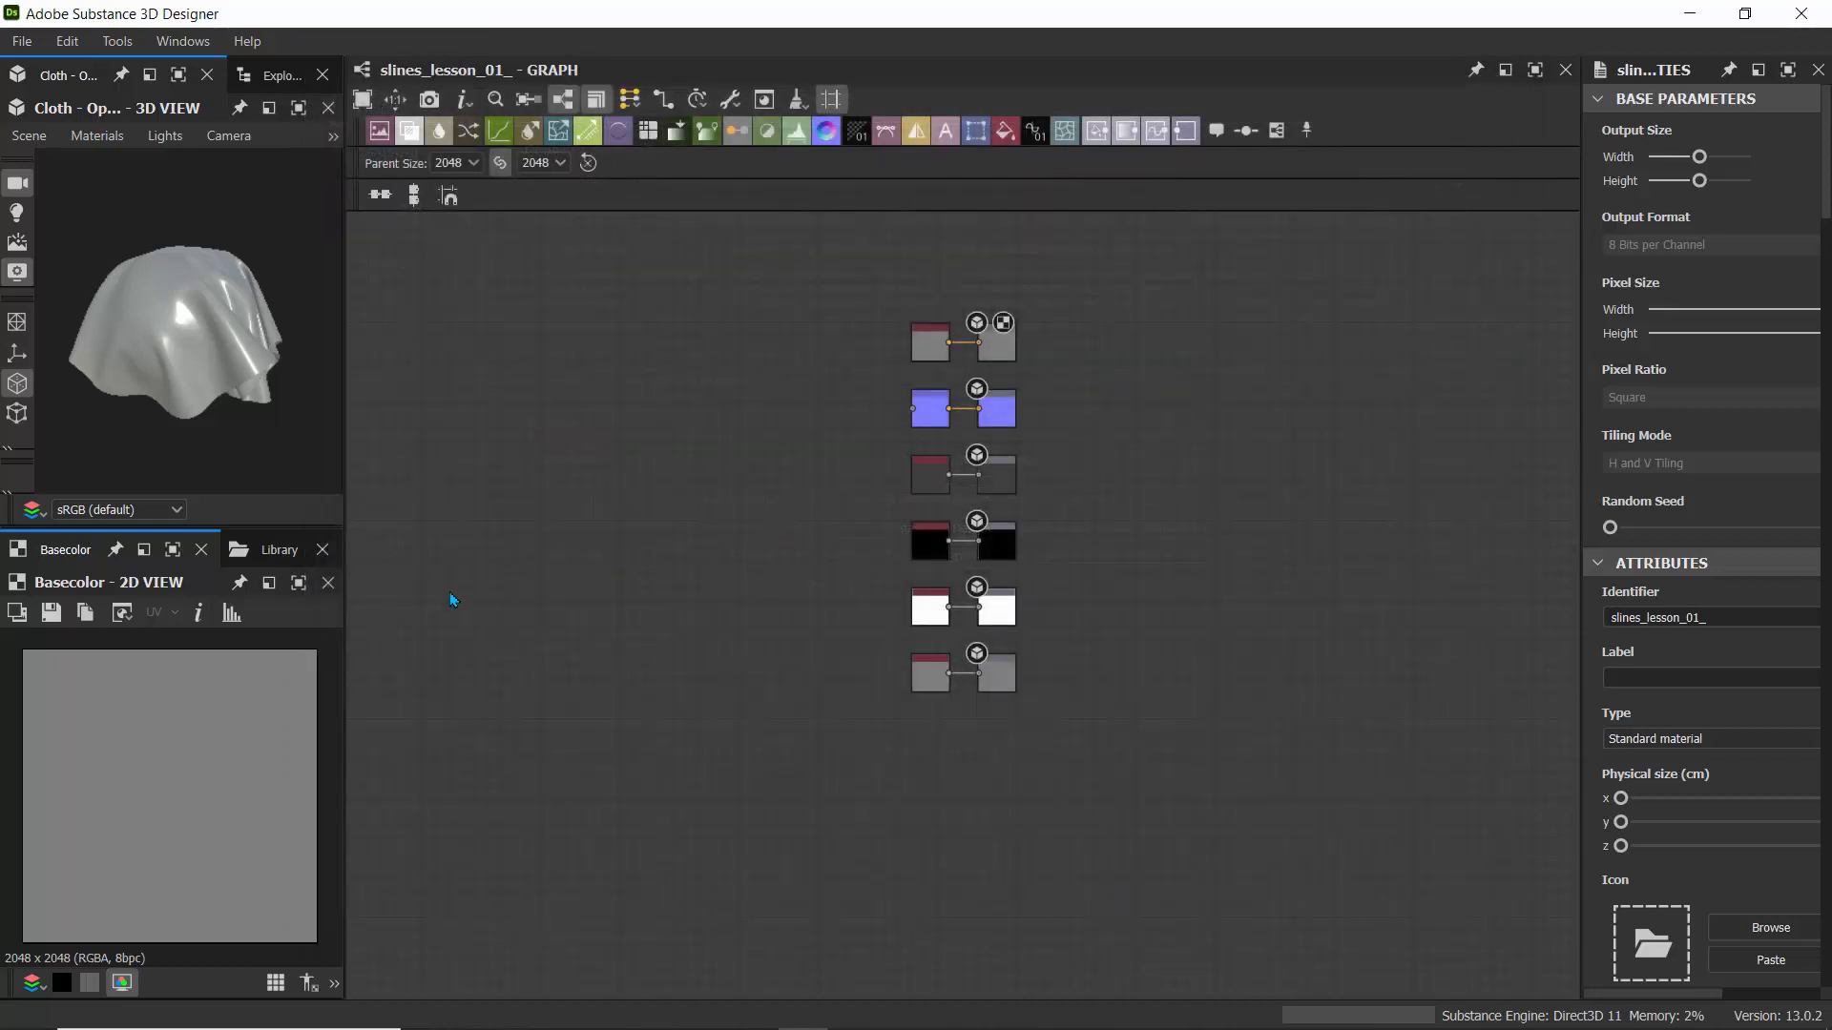
- Show the Library's Spline & Path Tools category and widen both the docked views and the library's category list
click(280, 550)
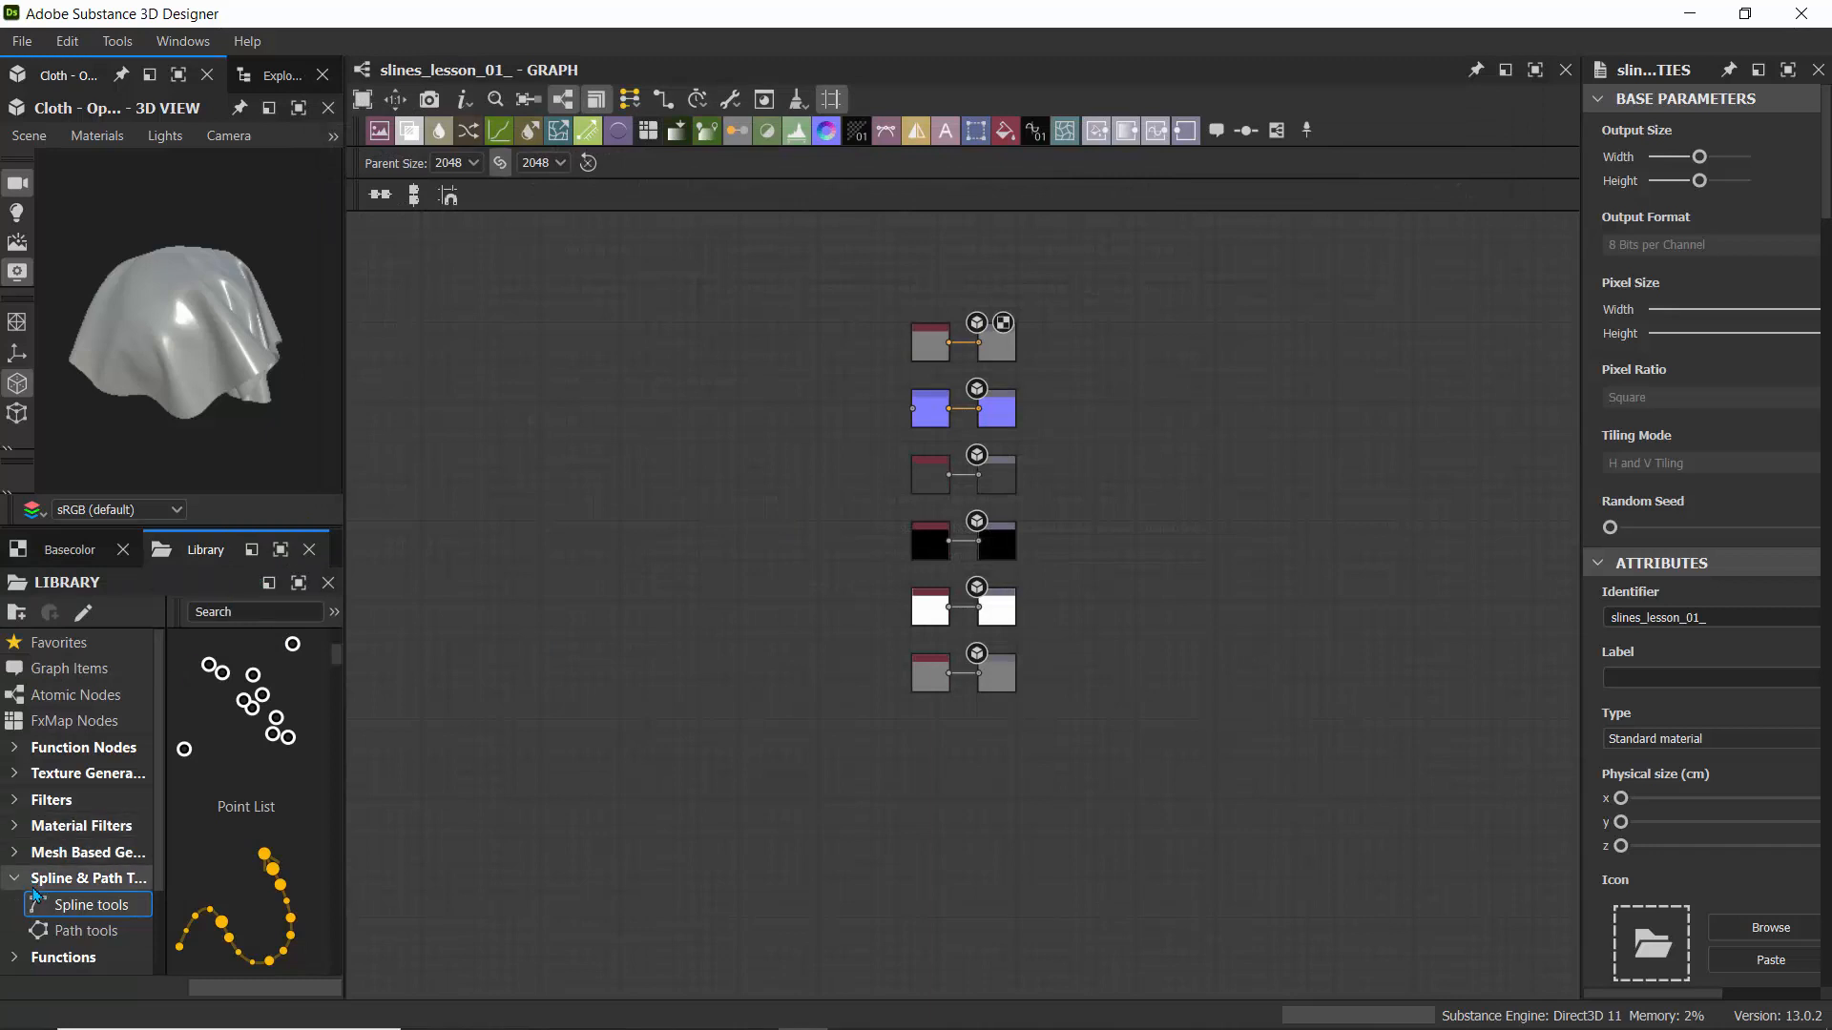
click(33, 886)
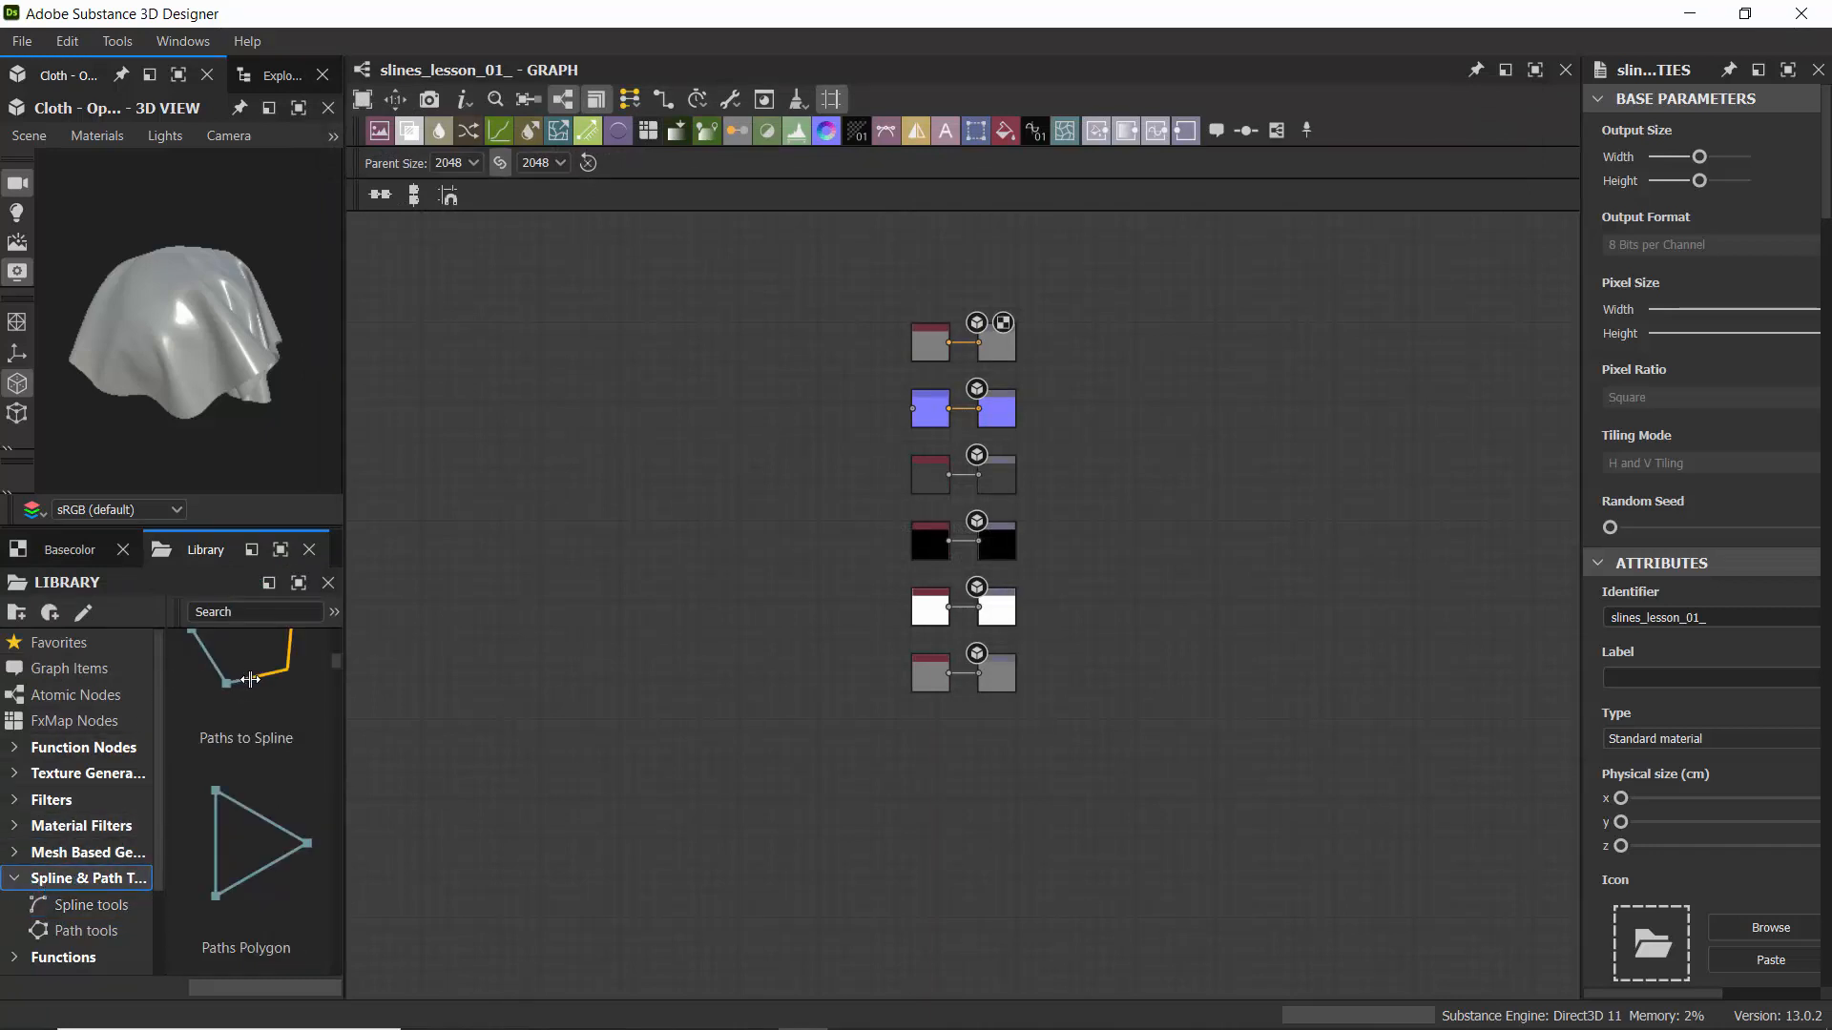
drag(344, 583, 473, 583)
drag(161, 654, 283, 653)
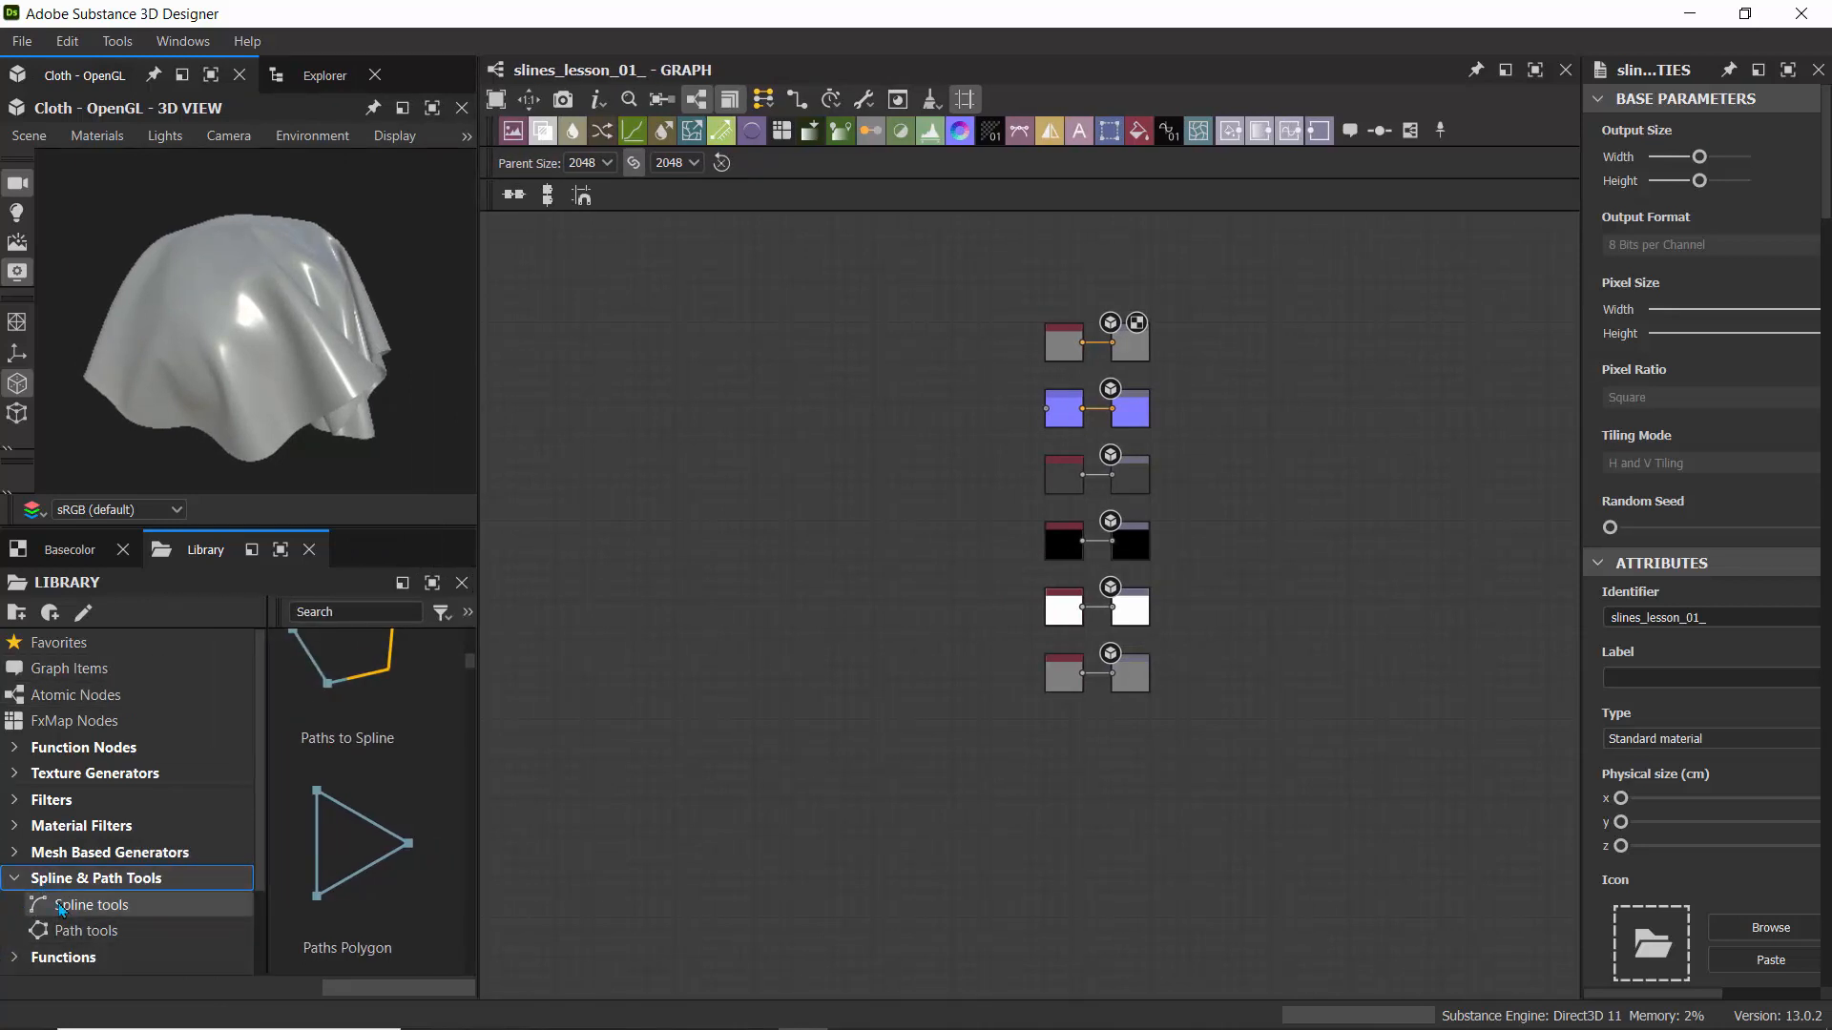
- Show the Spline tools nodes in a maximized Library with large icons
click(60, 909)
click(67, 931)
click(73, 905)
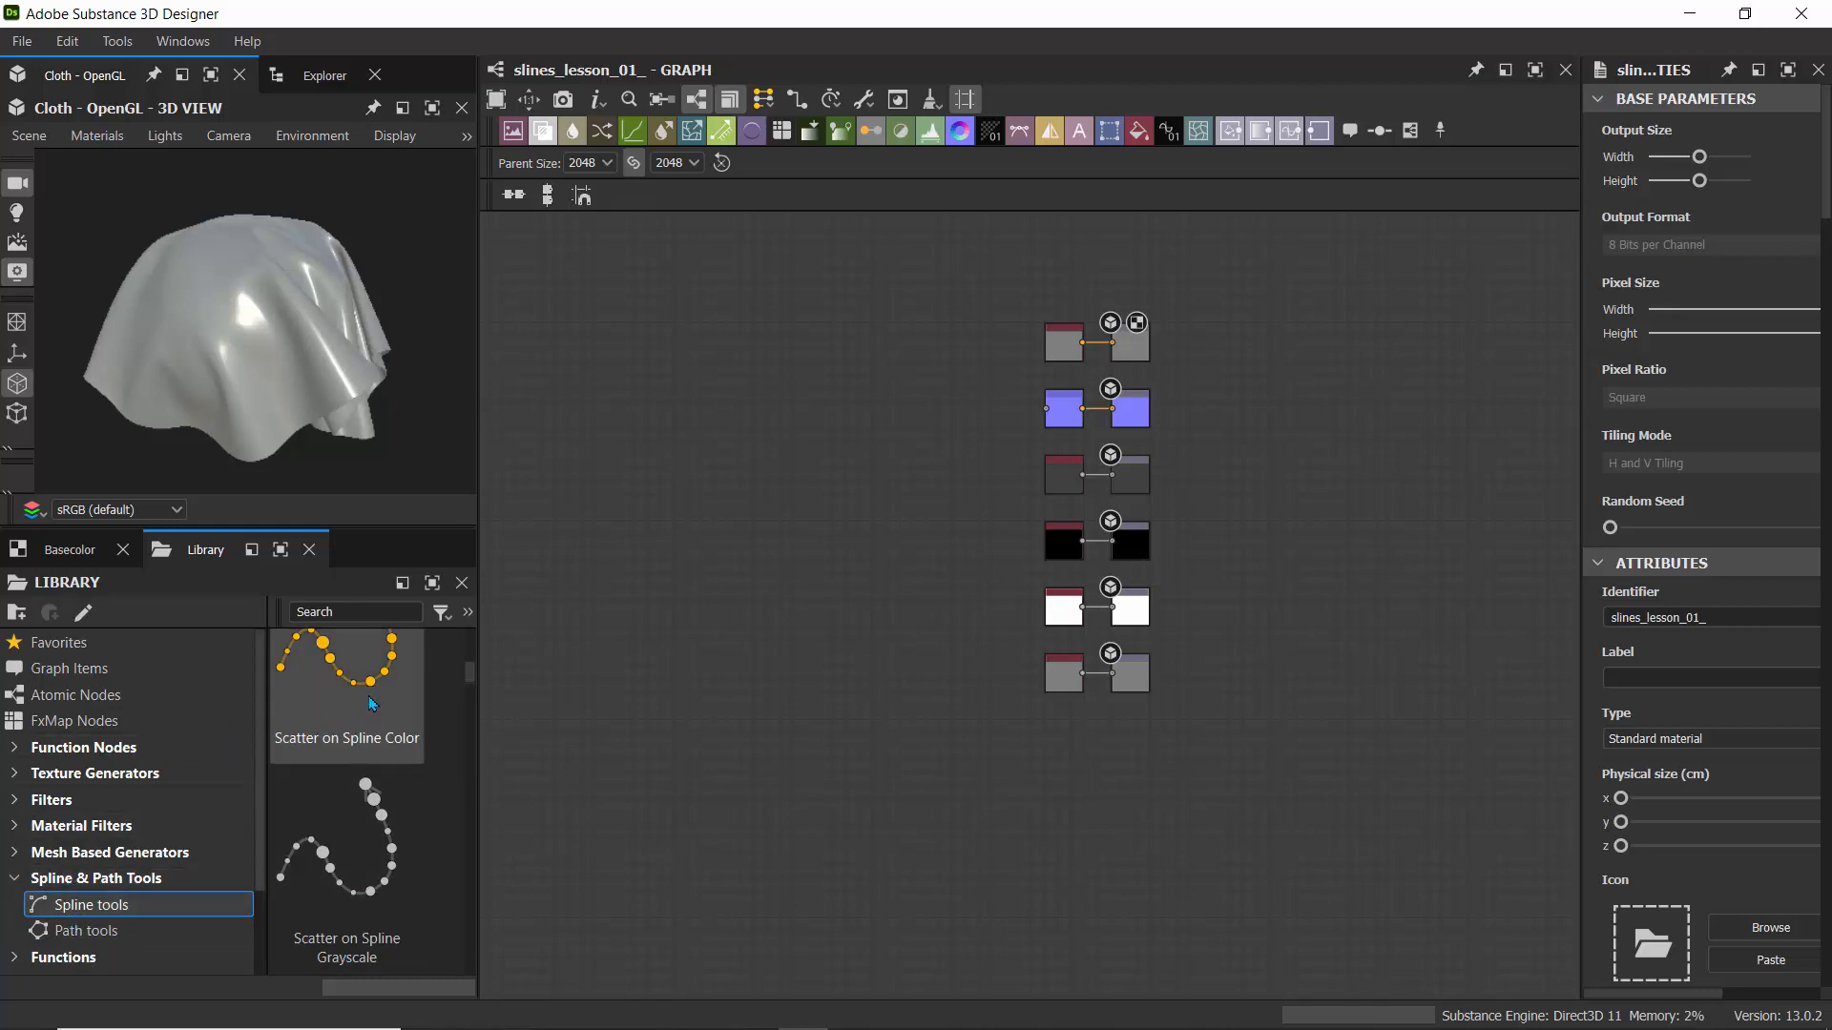
key(ctrl+space)
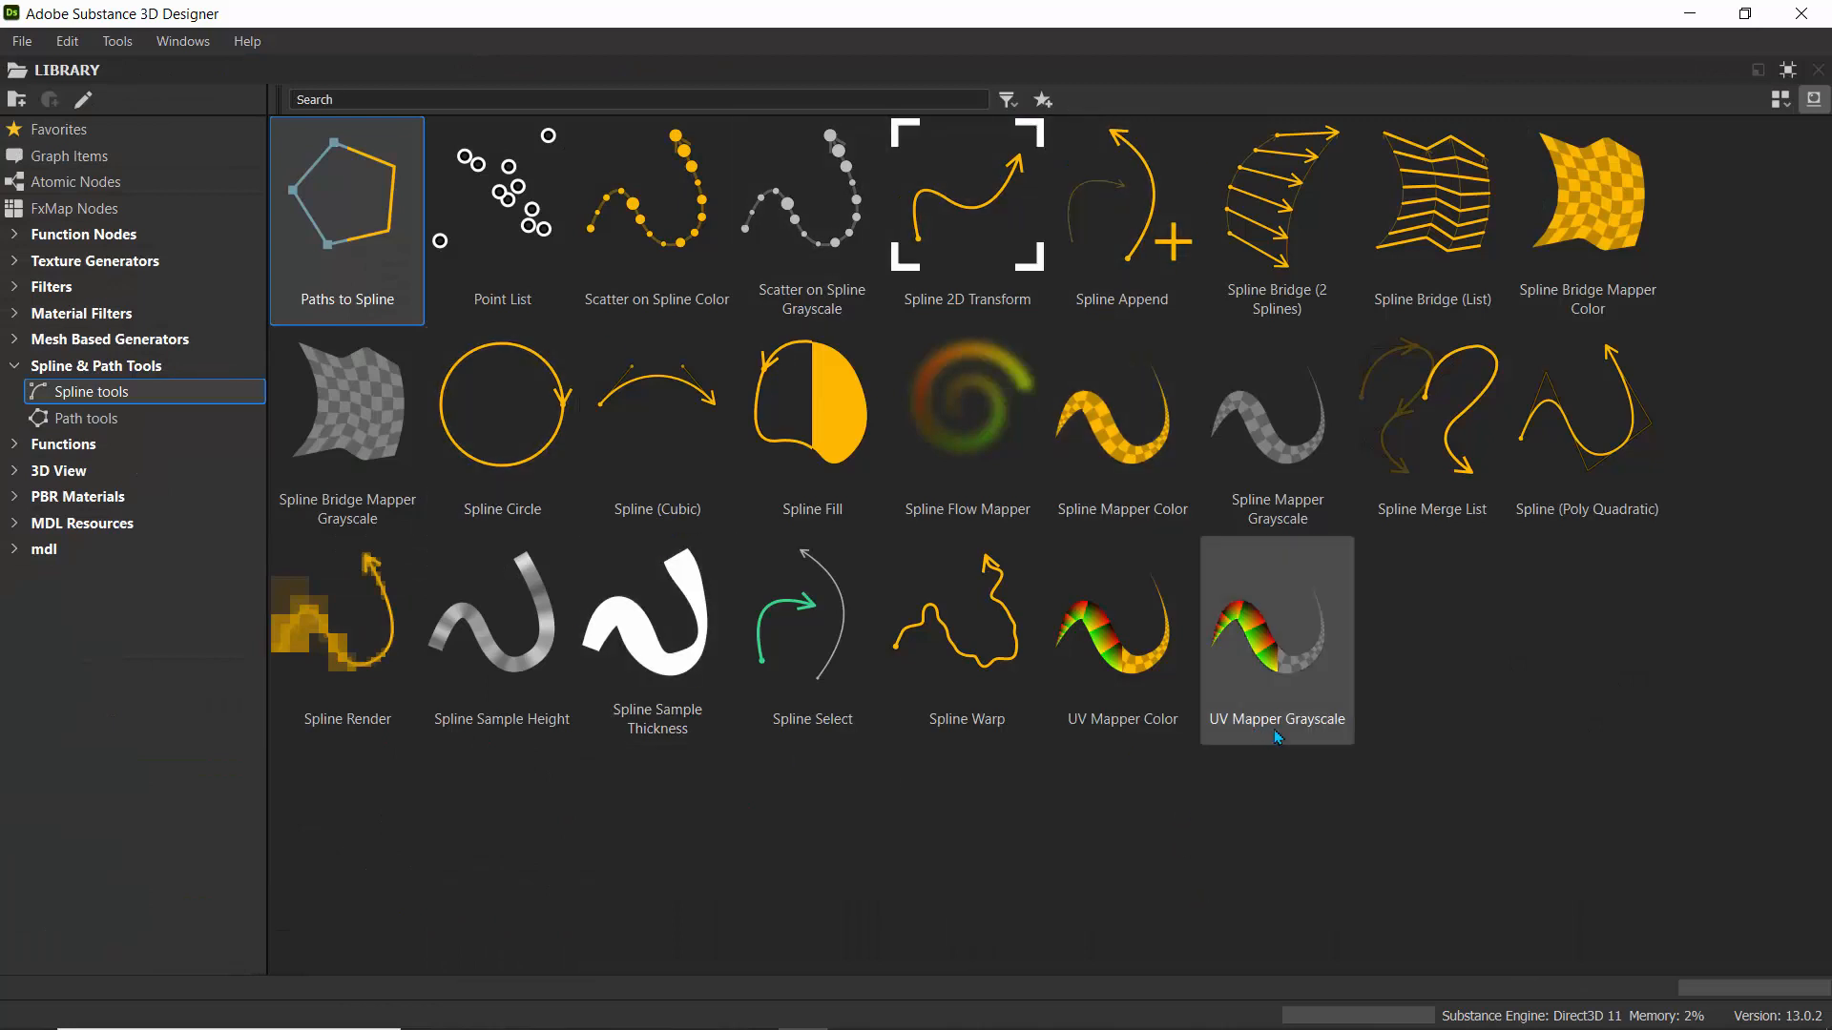
click(1781, 101)
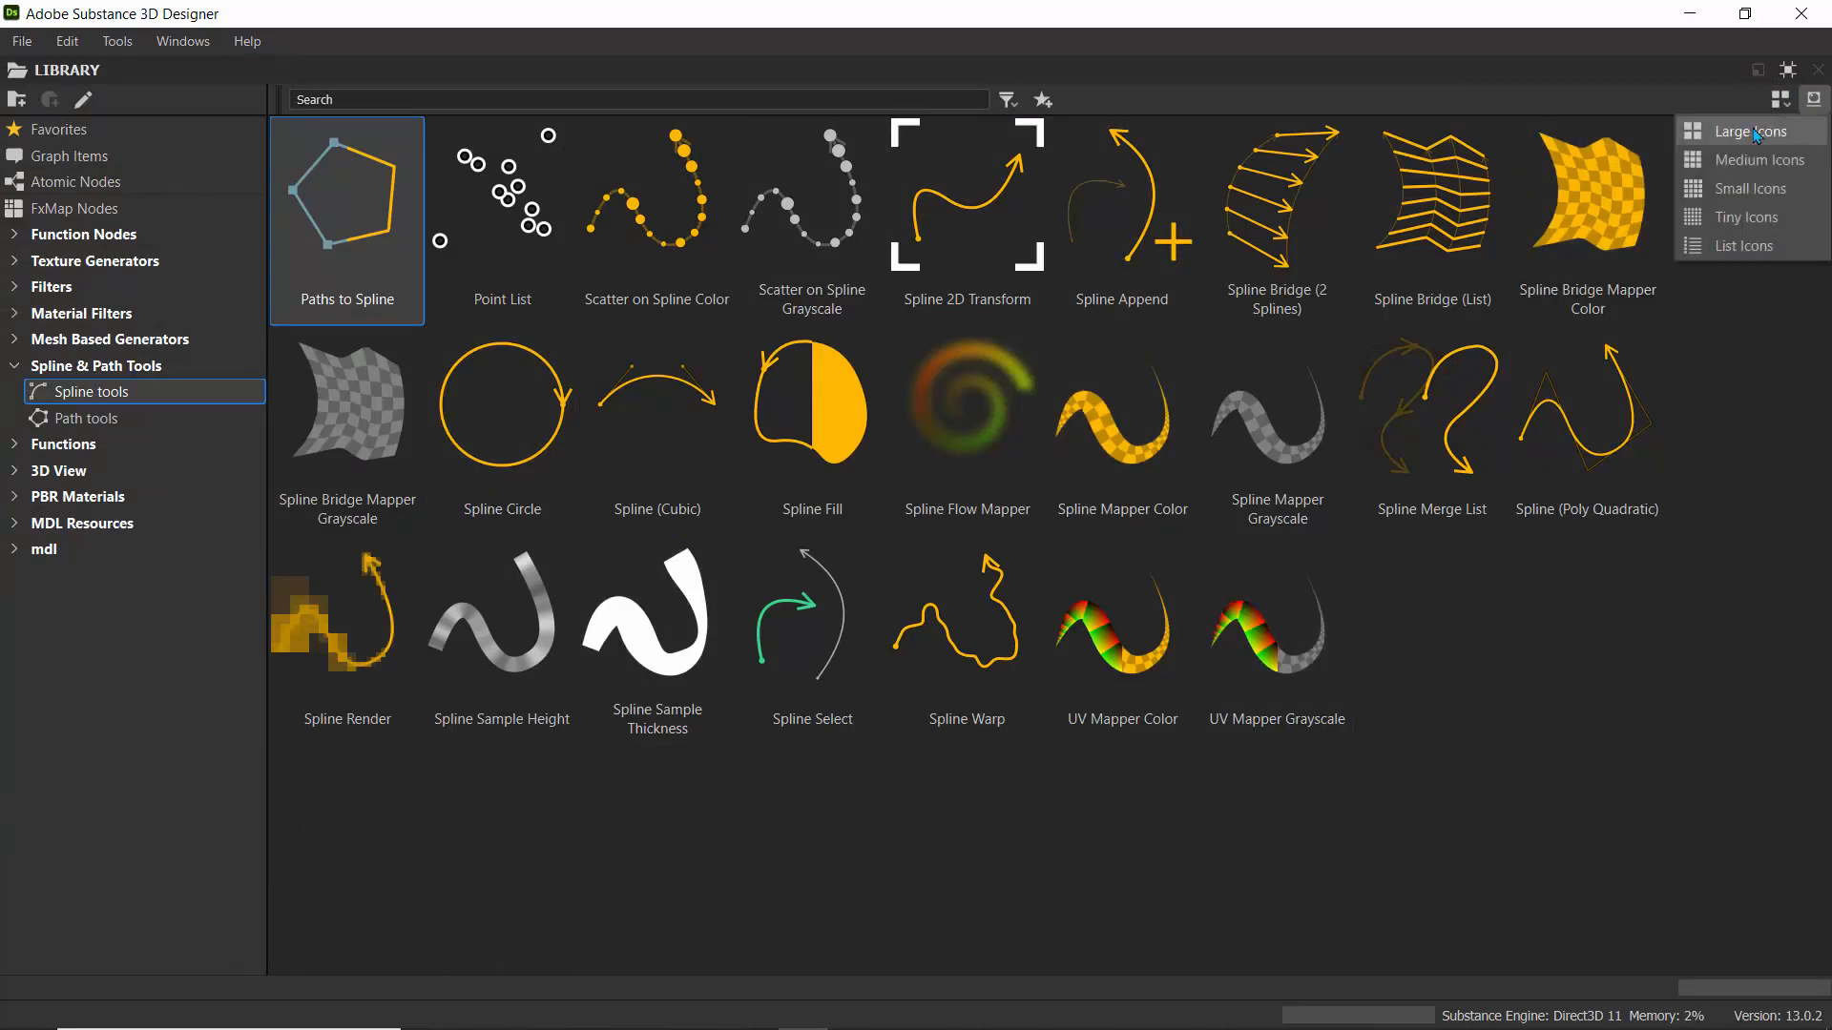
click(1752, 124)
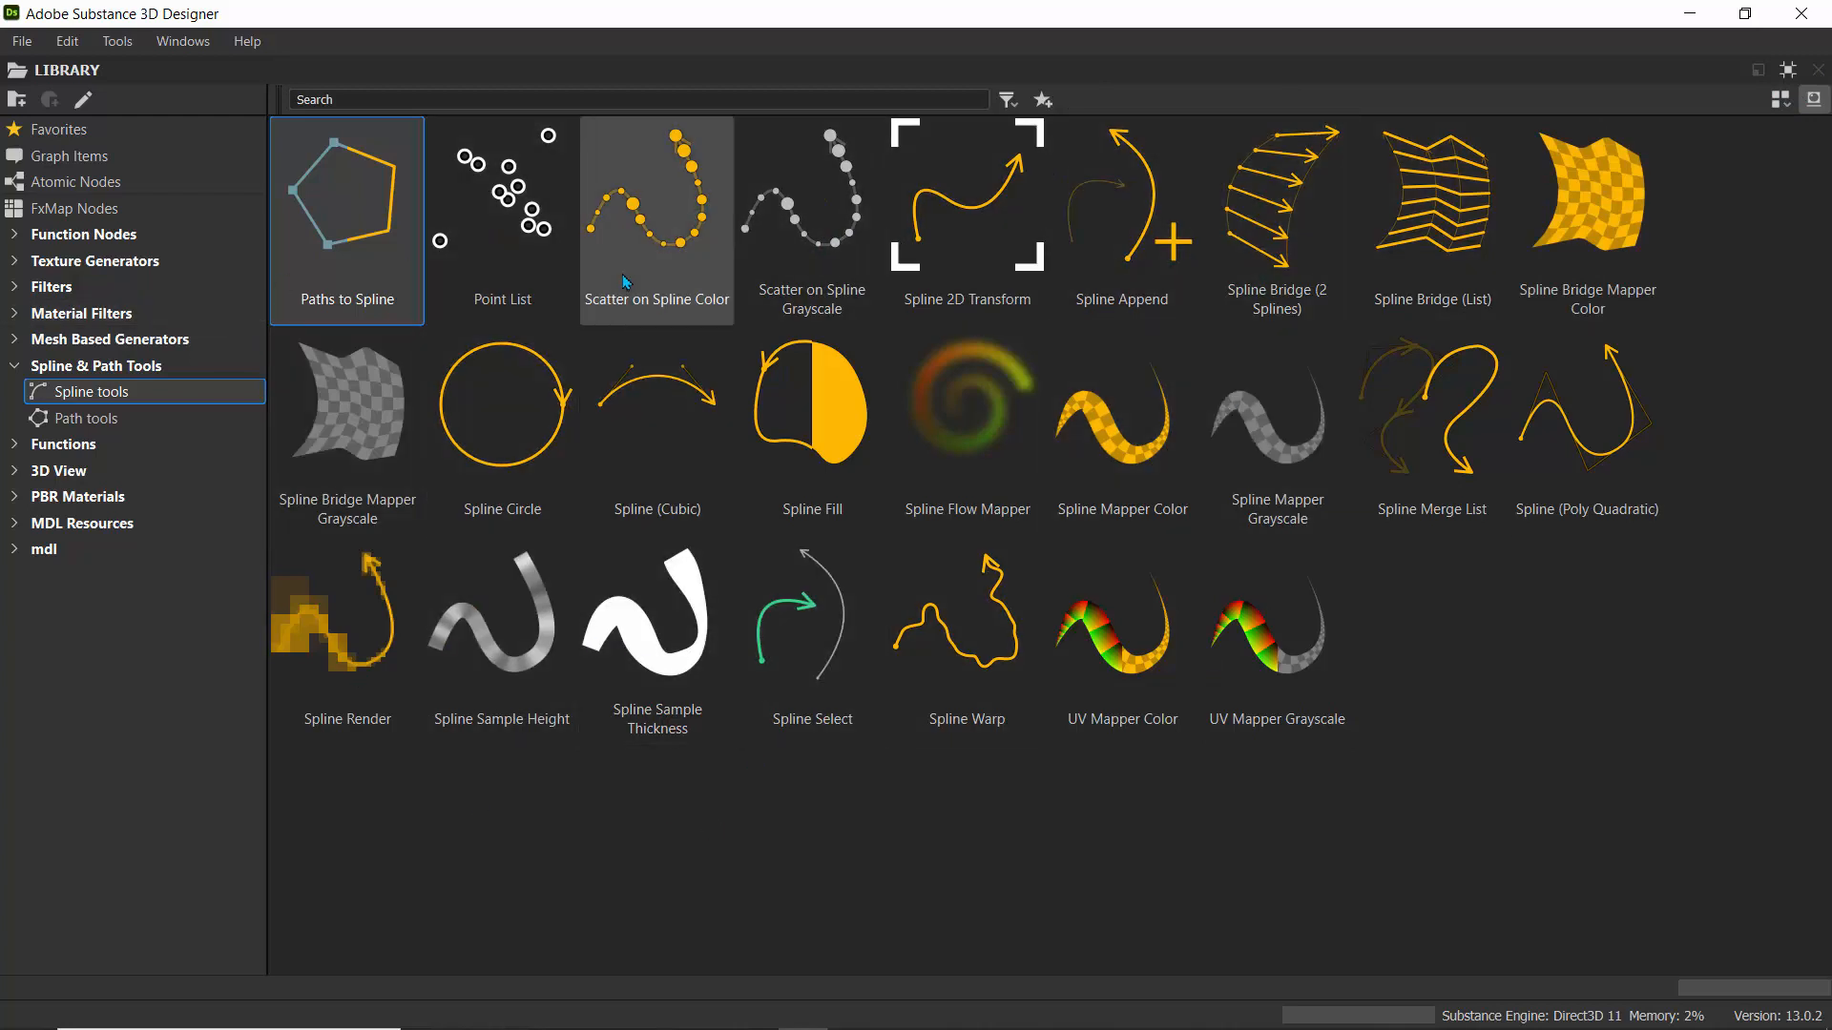
- Examine the Path tools and Spline tools nodes, including Spline Circle, Spline (Cubic) and Spline (Poly Quadratic), and restore the Library to its docked size
click(86, 418)
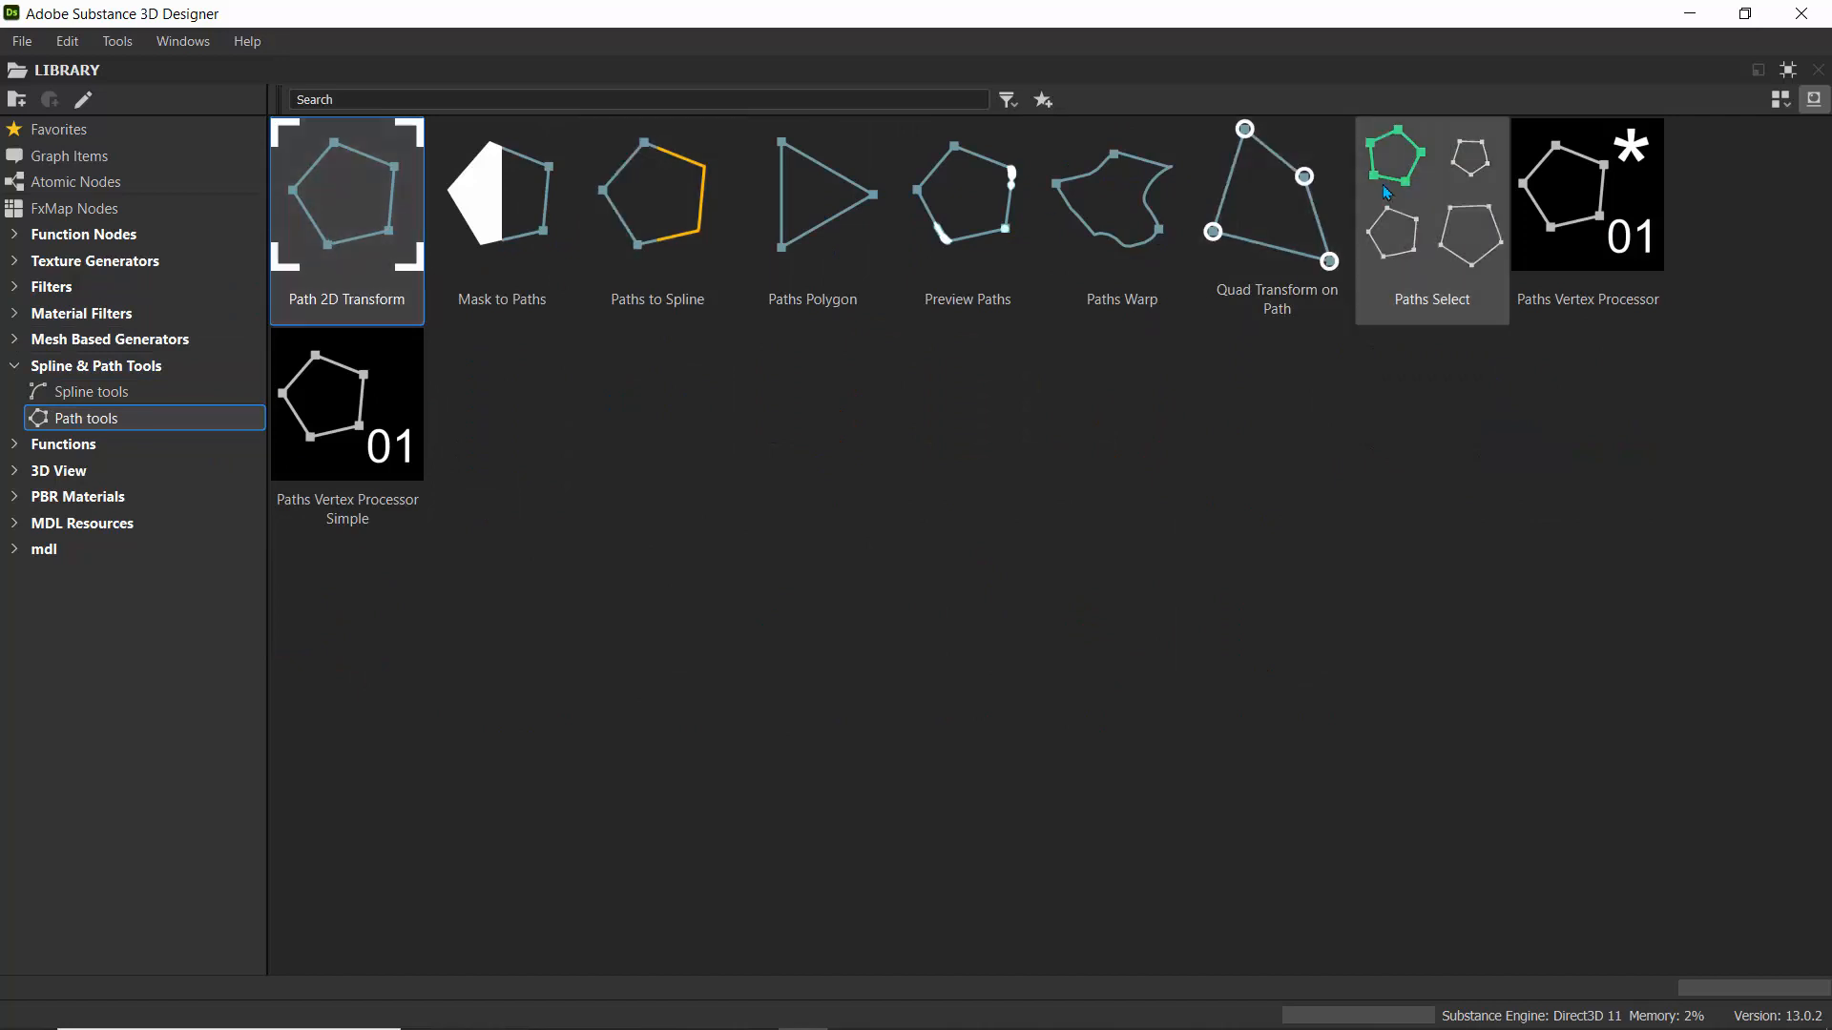
click(102, 398)
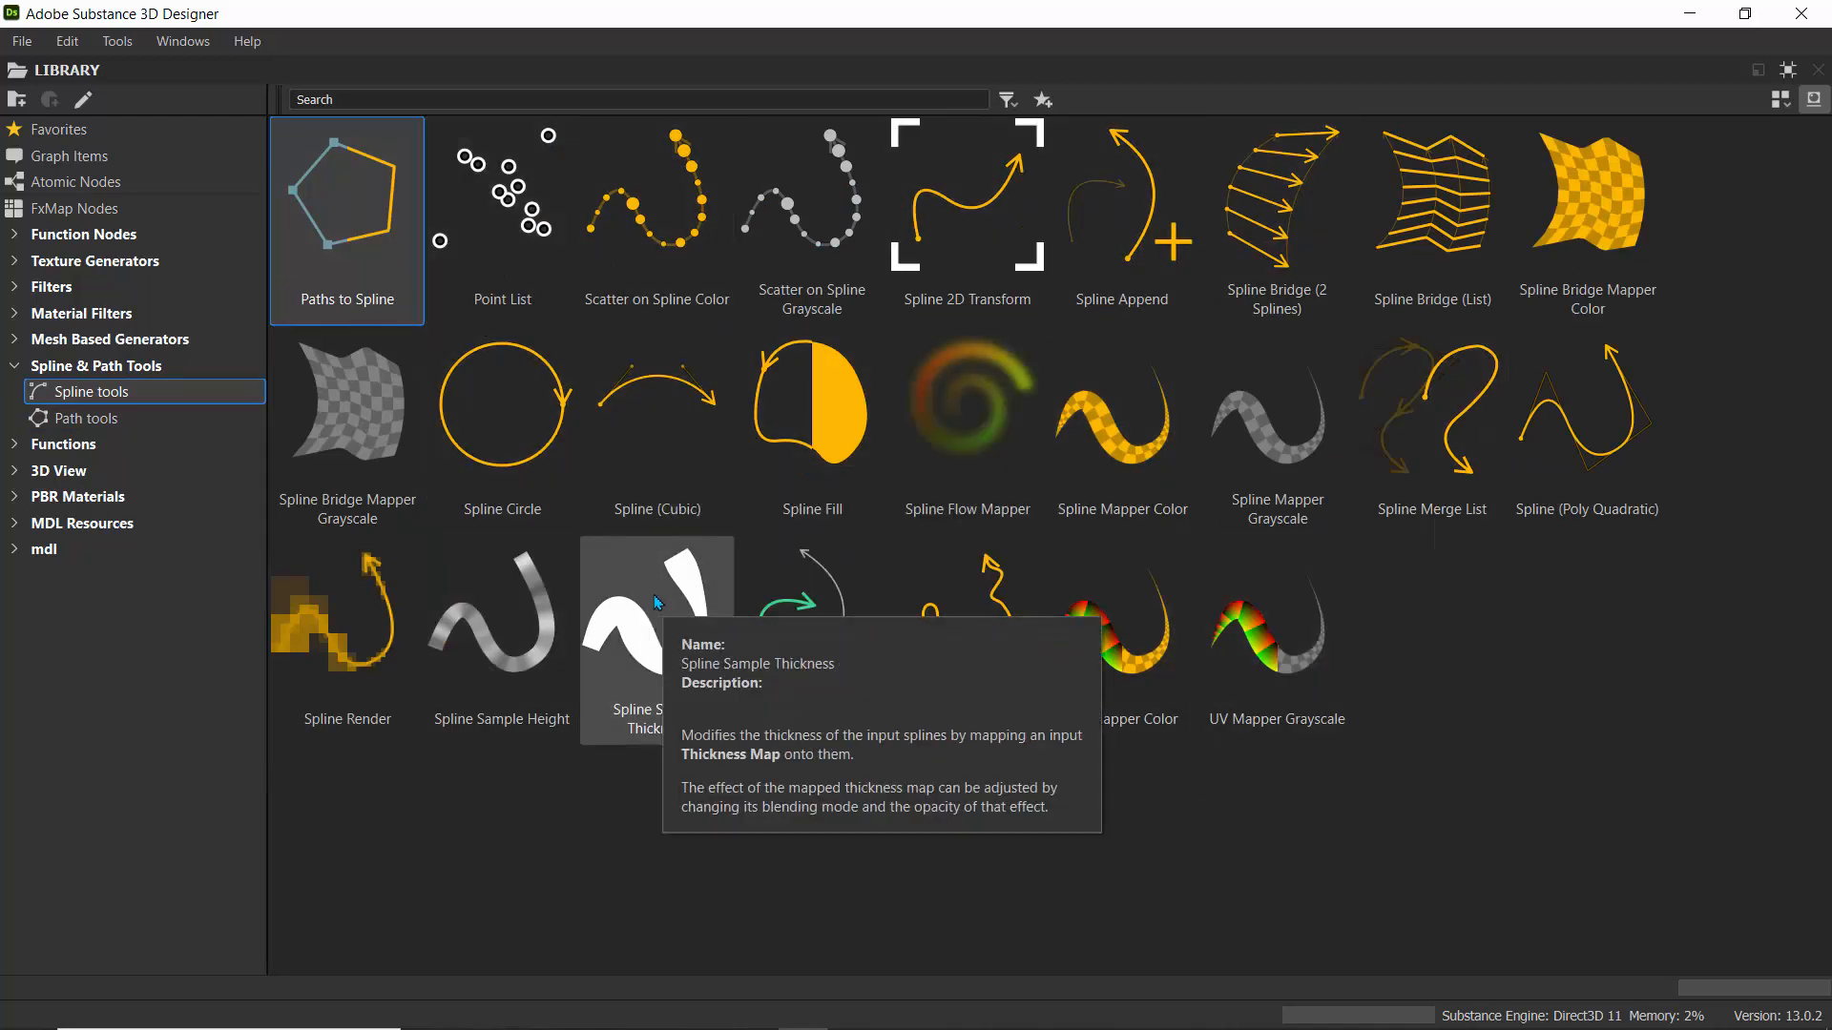
click(503, 453)
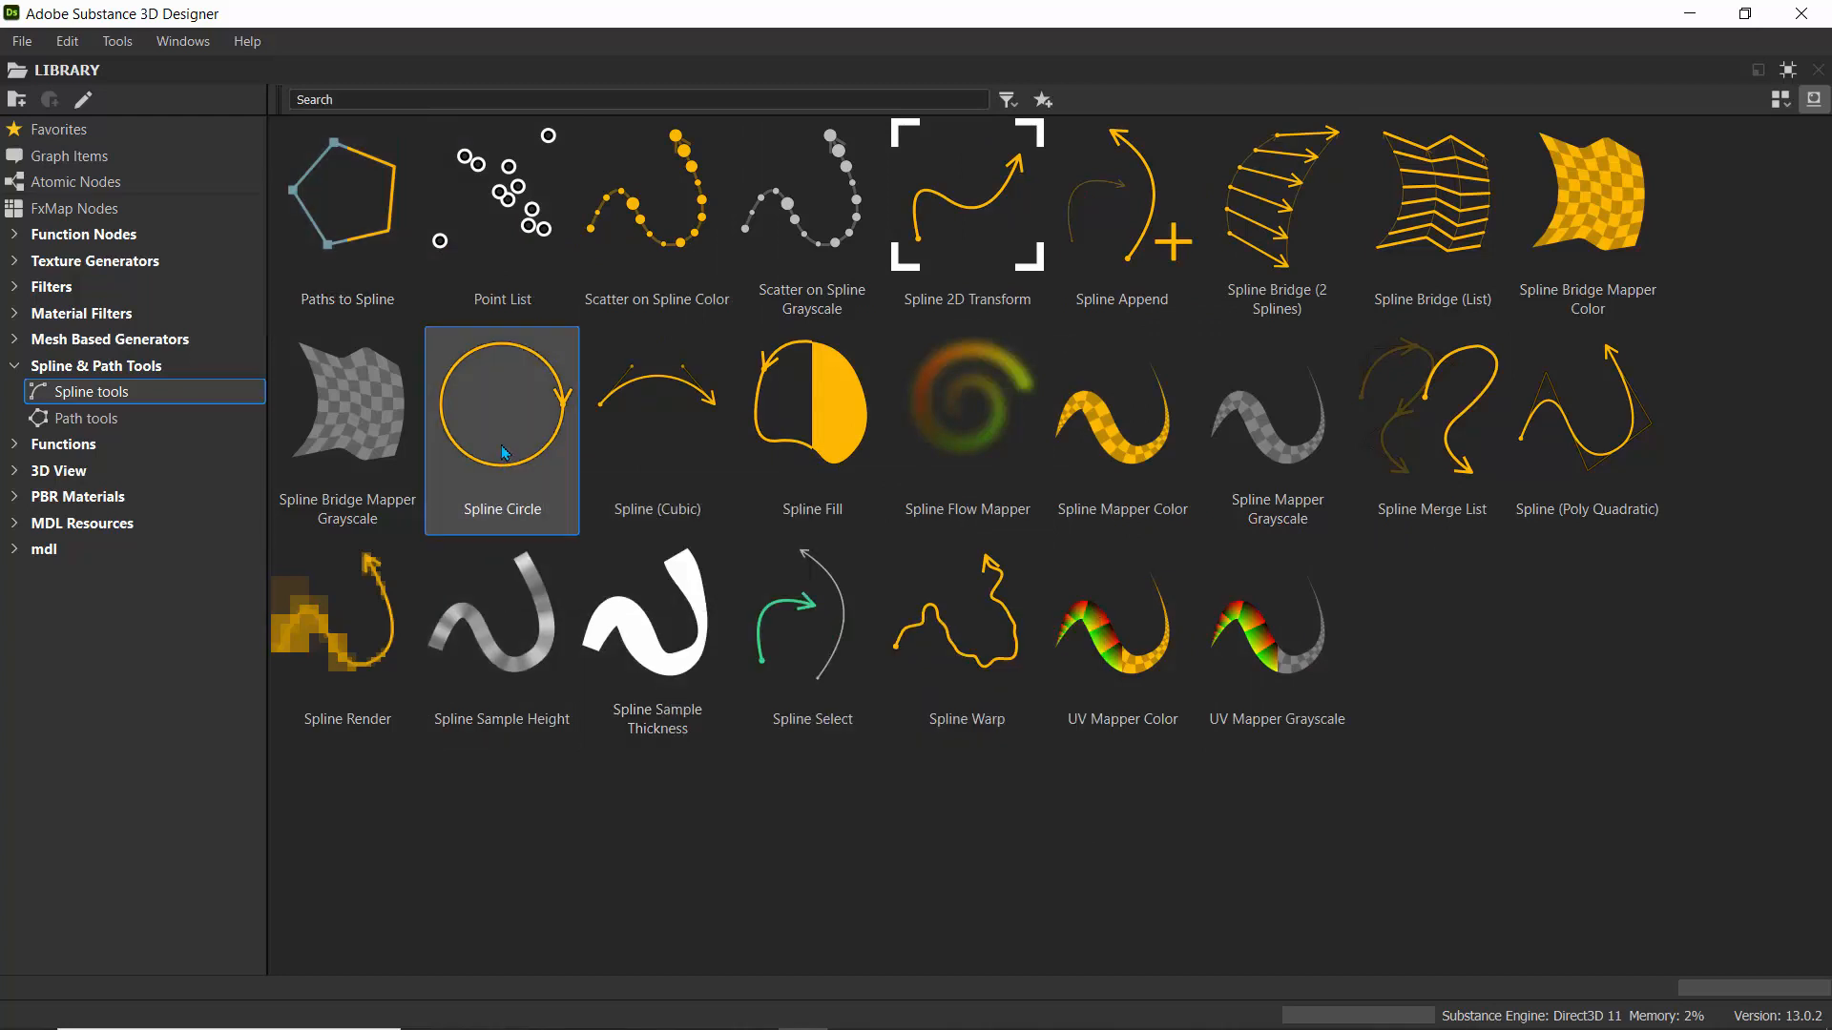
click(662, 450)
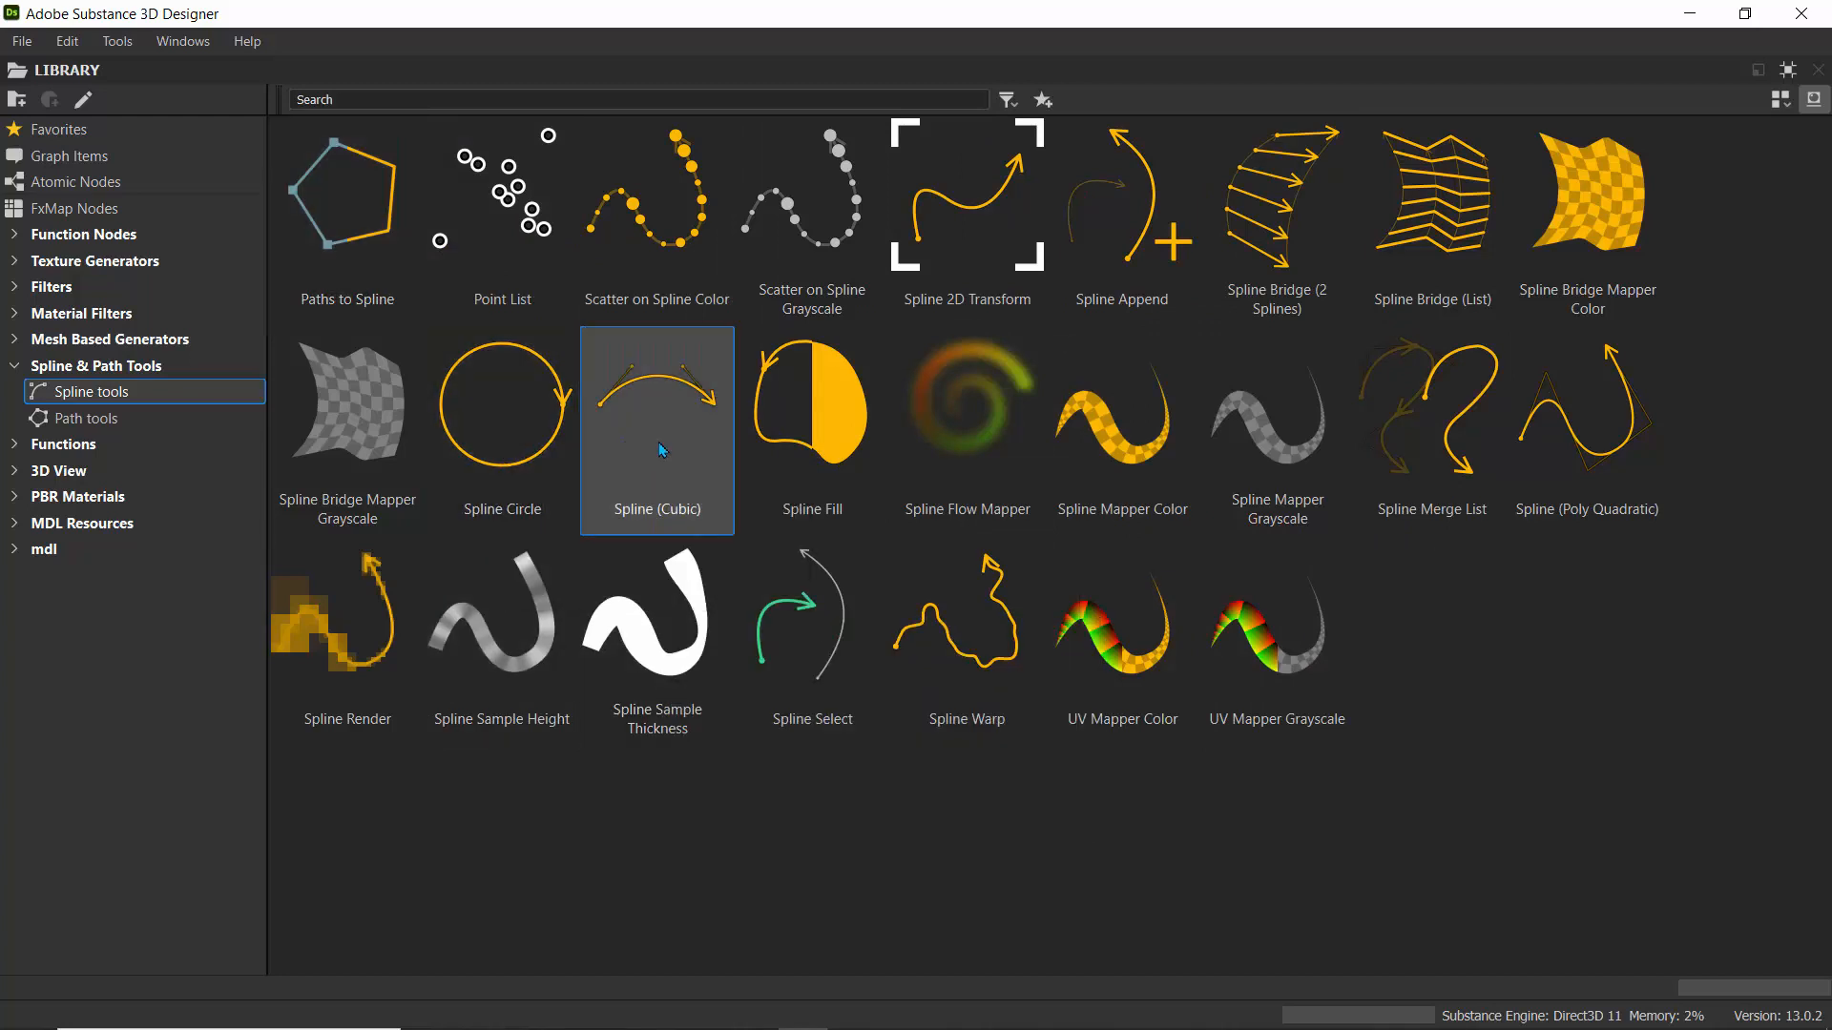
click(1562, 451)
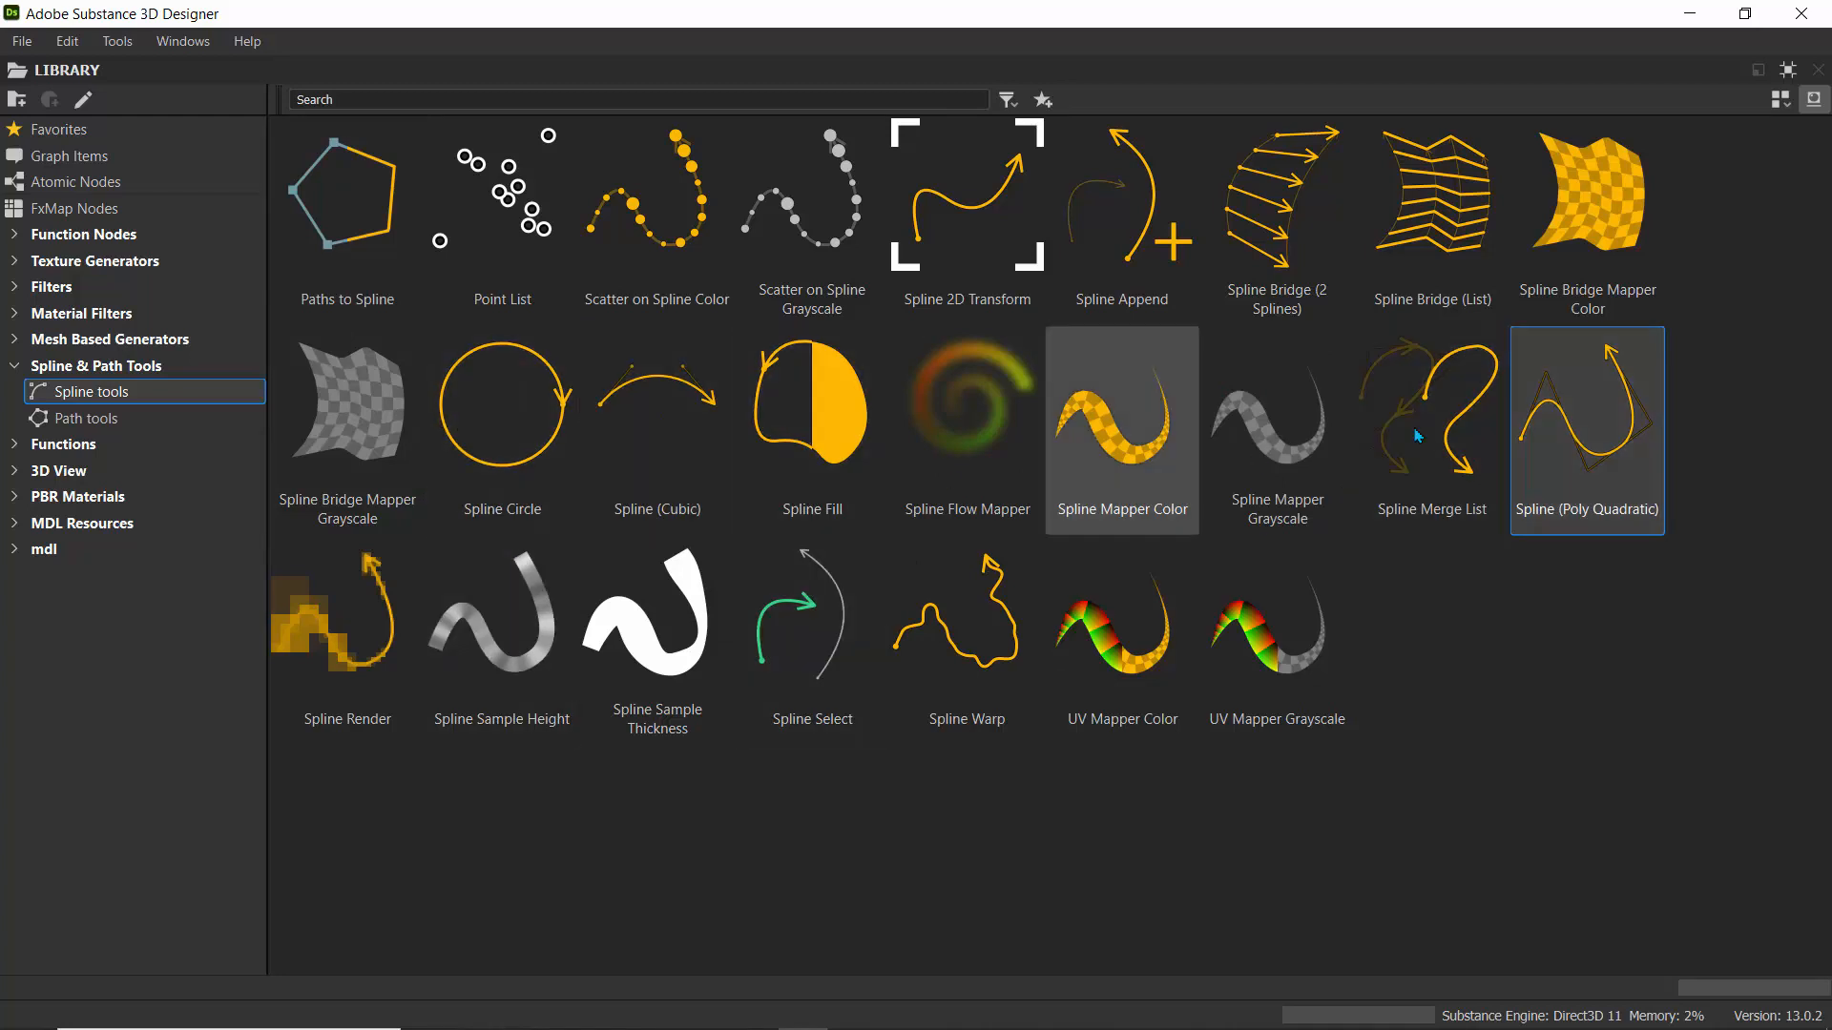
click(96, 420)
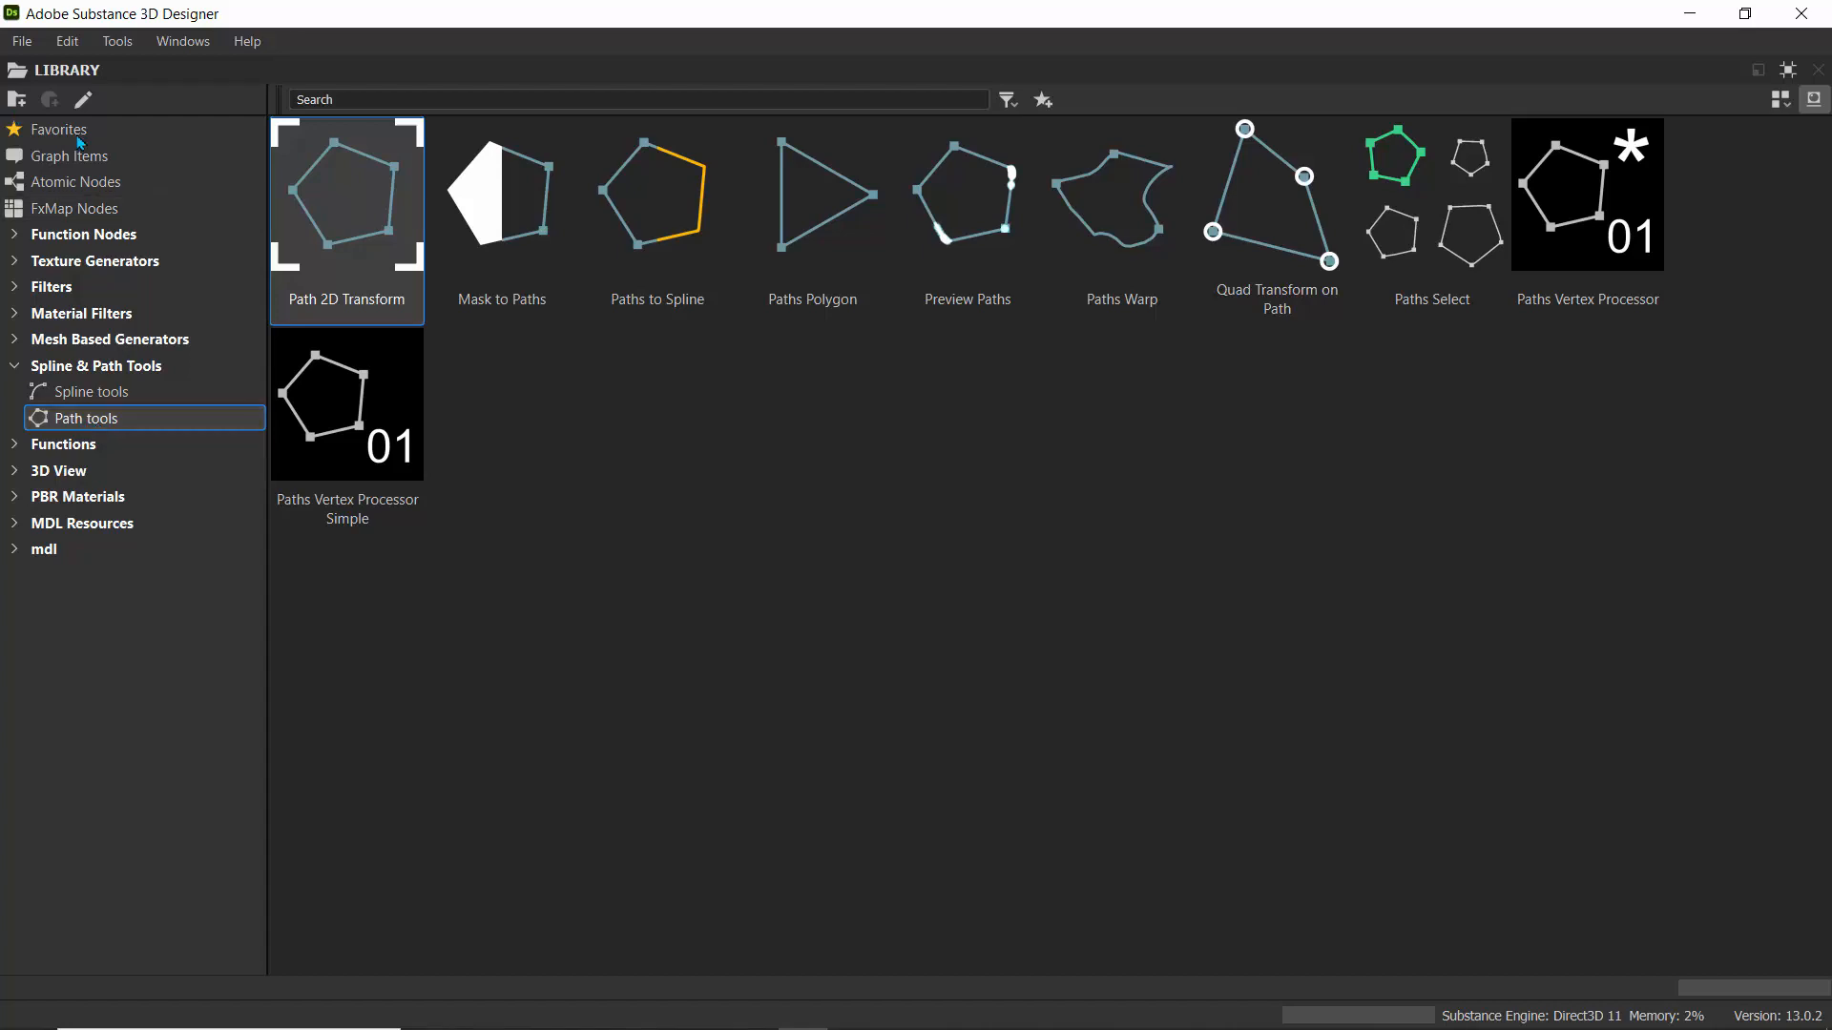
mouse_move(346, 226)
key(shift+space)
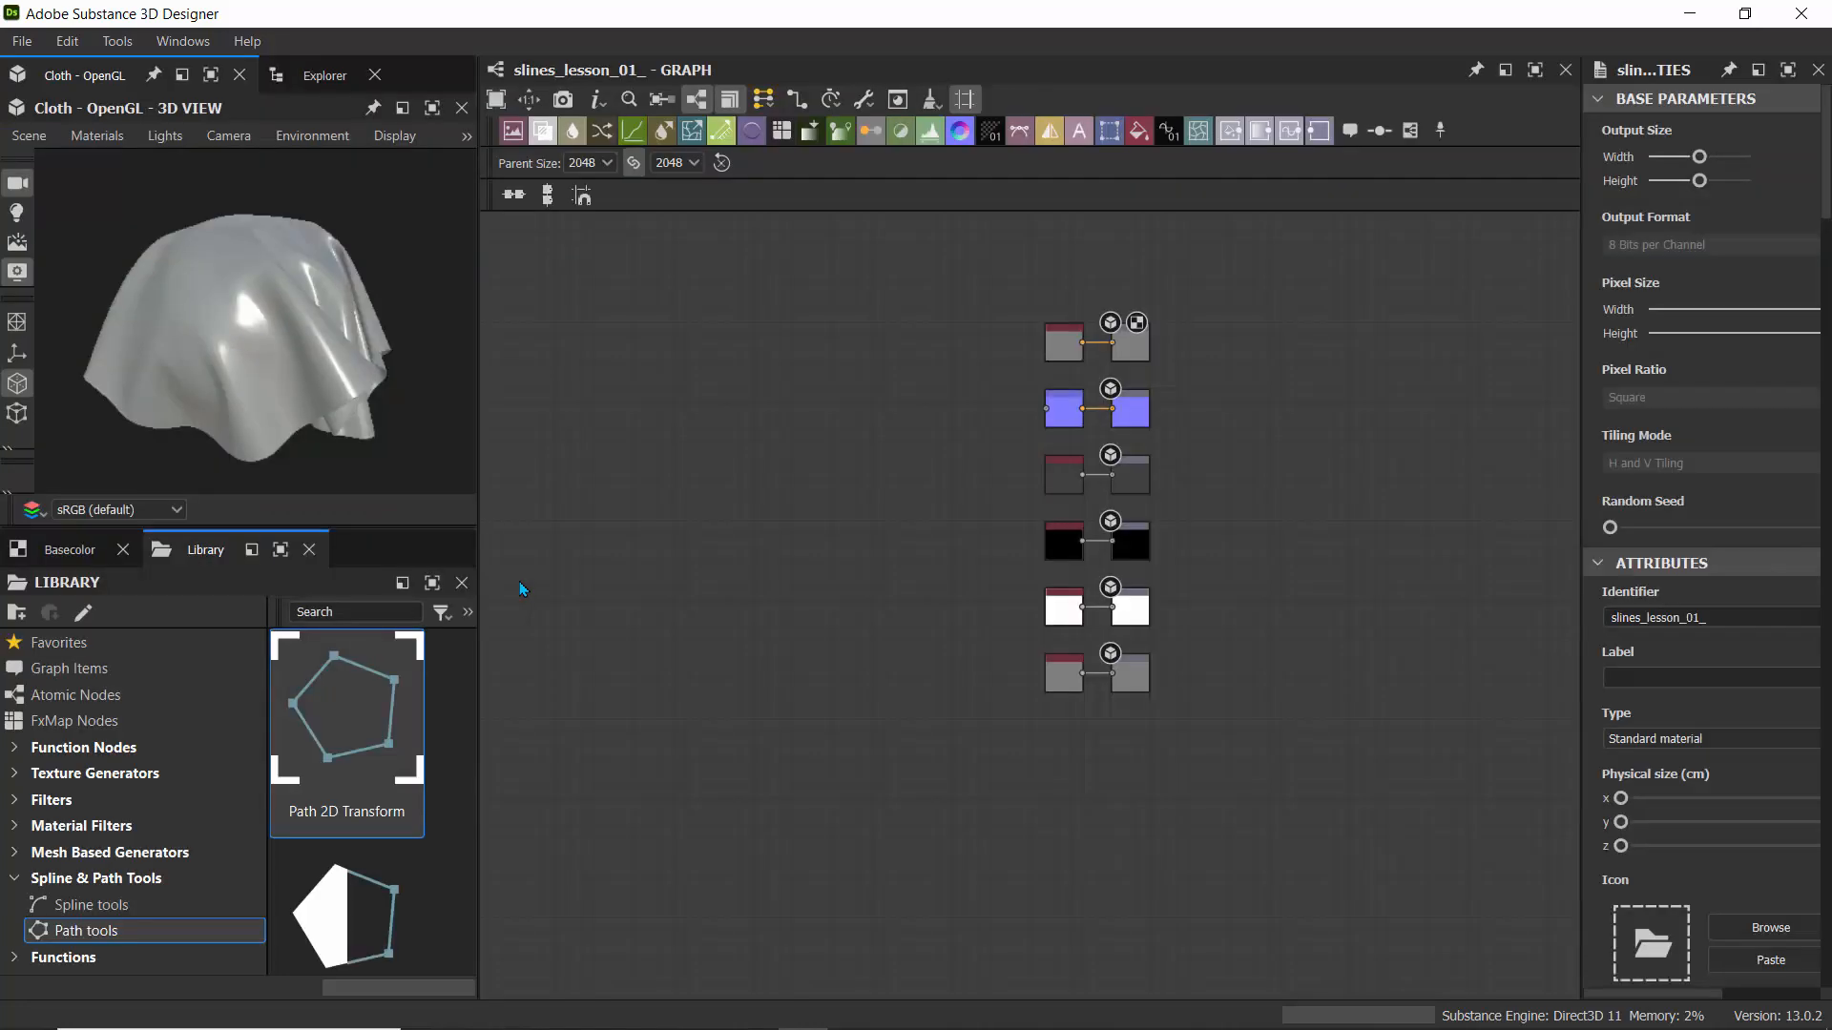
middle_drag(751, 578, 984, 563)
scroll(722, 505, up, 3)
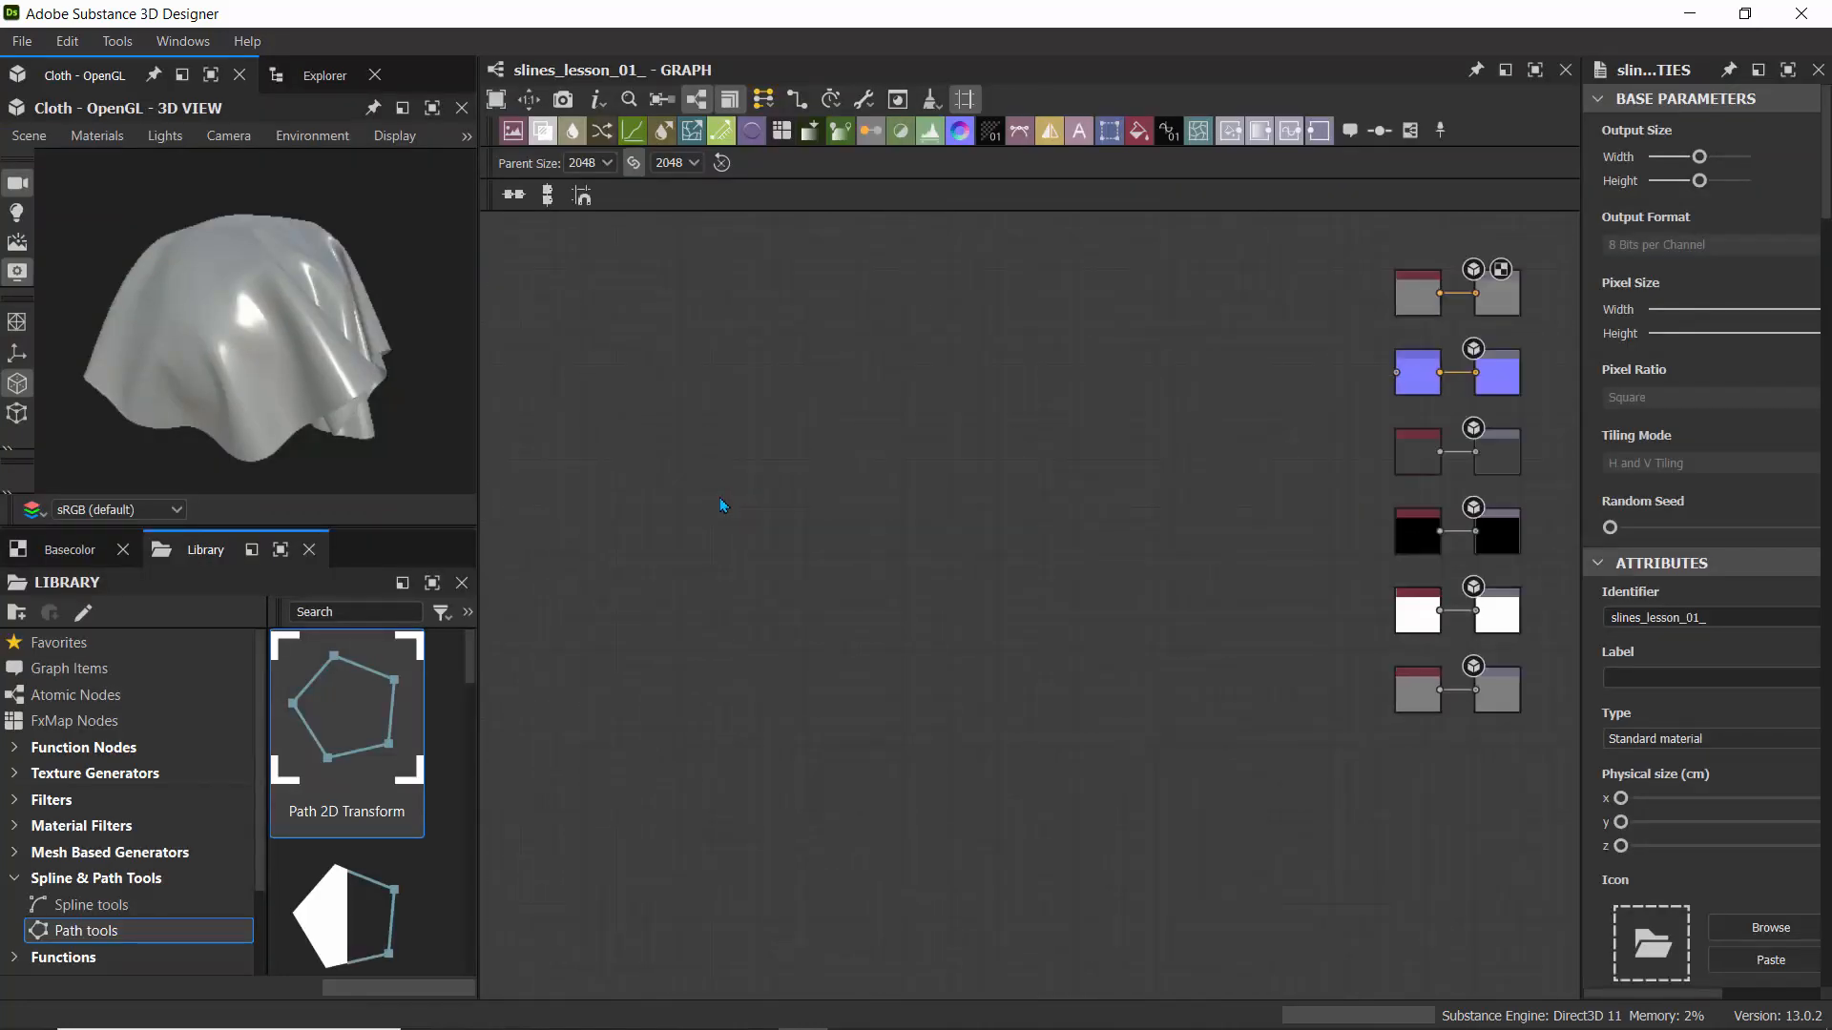
- Add a Spline (Cubic) node to the empty area of the graph
key(space)
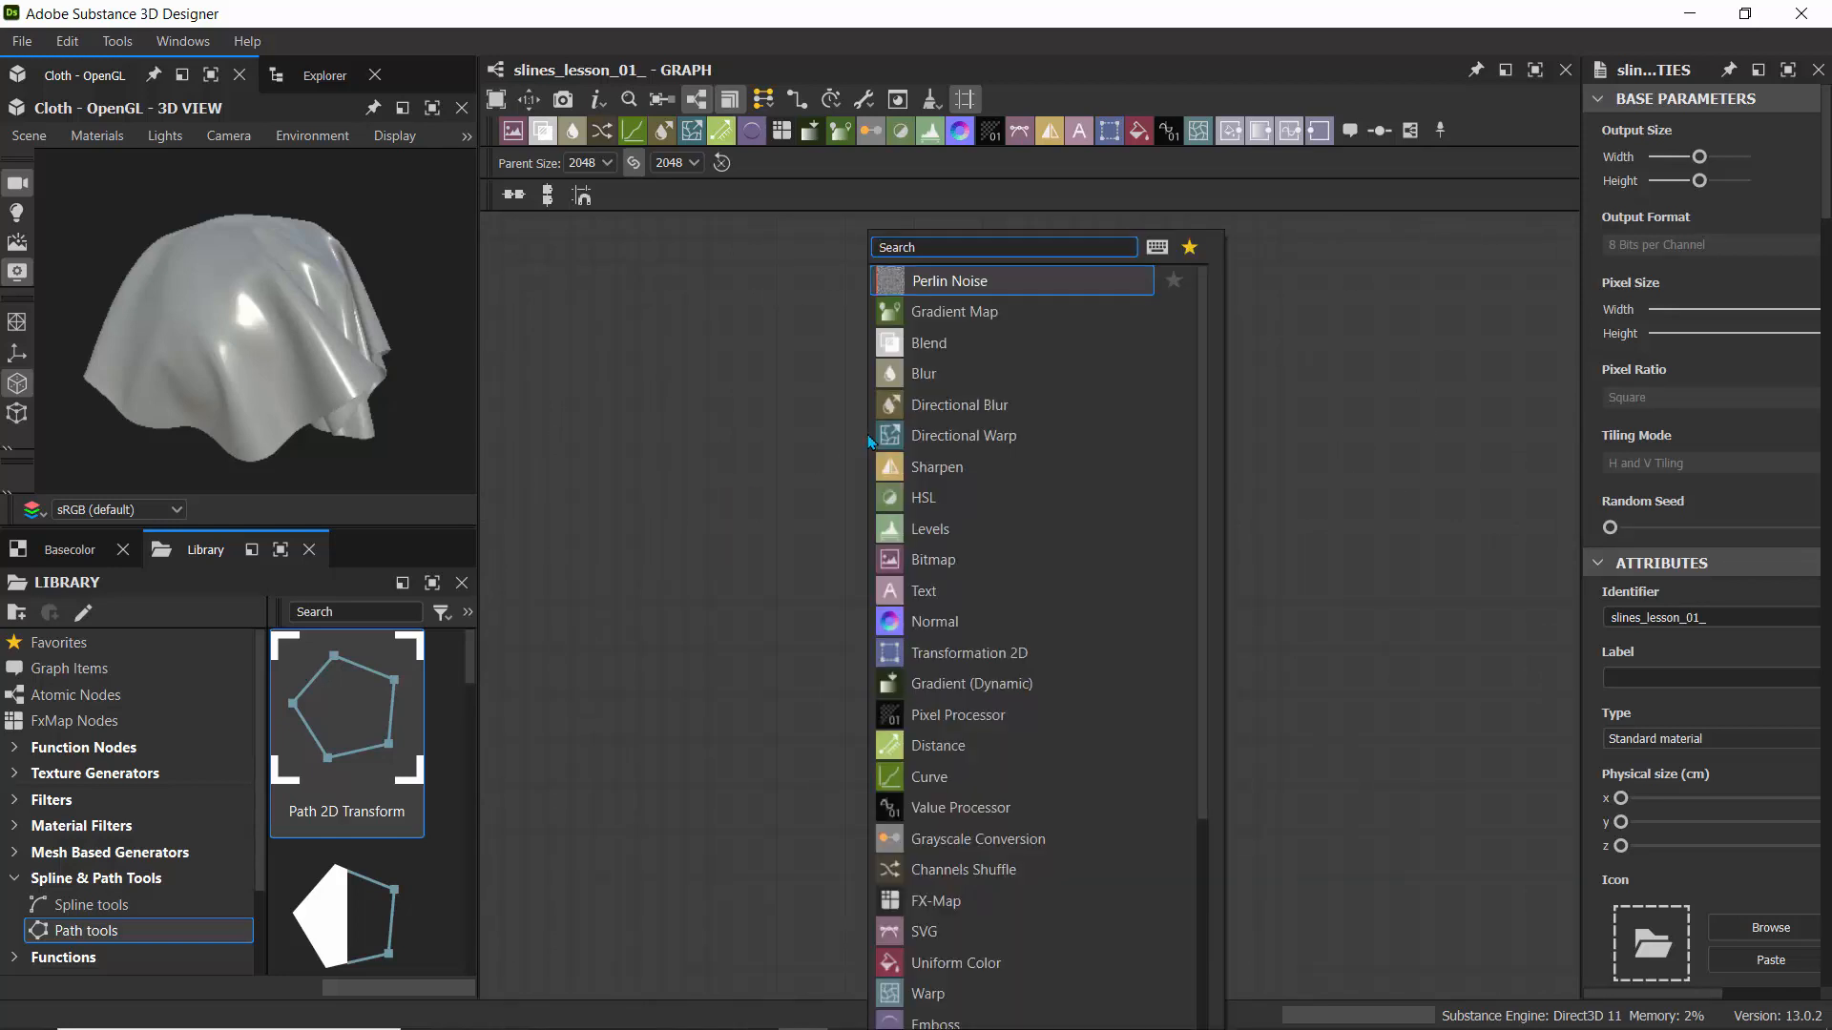
text(spli)
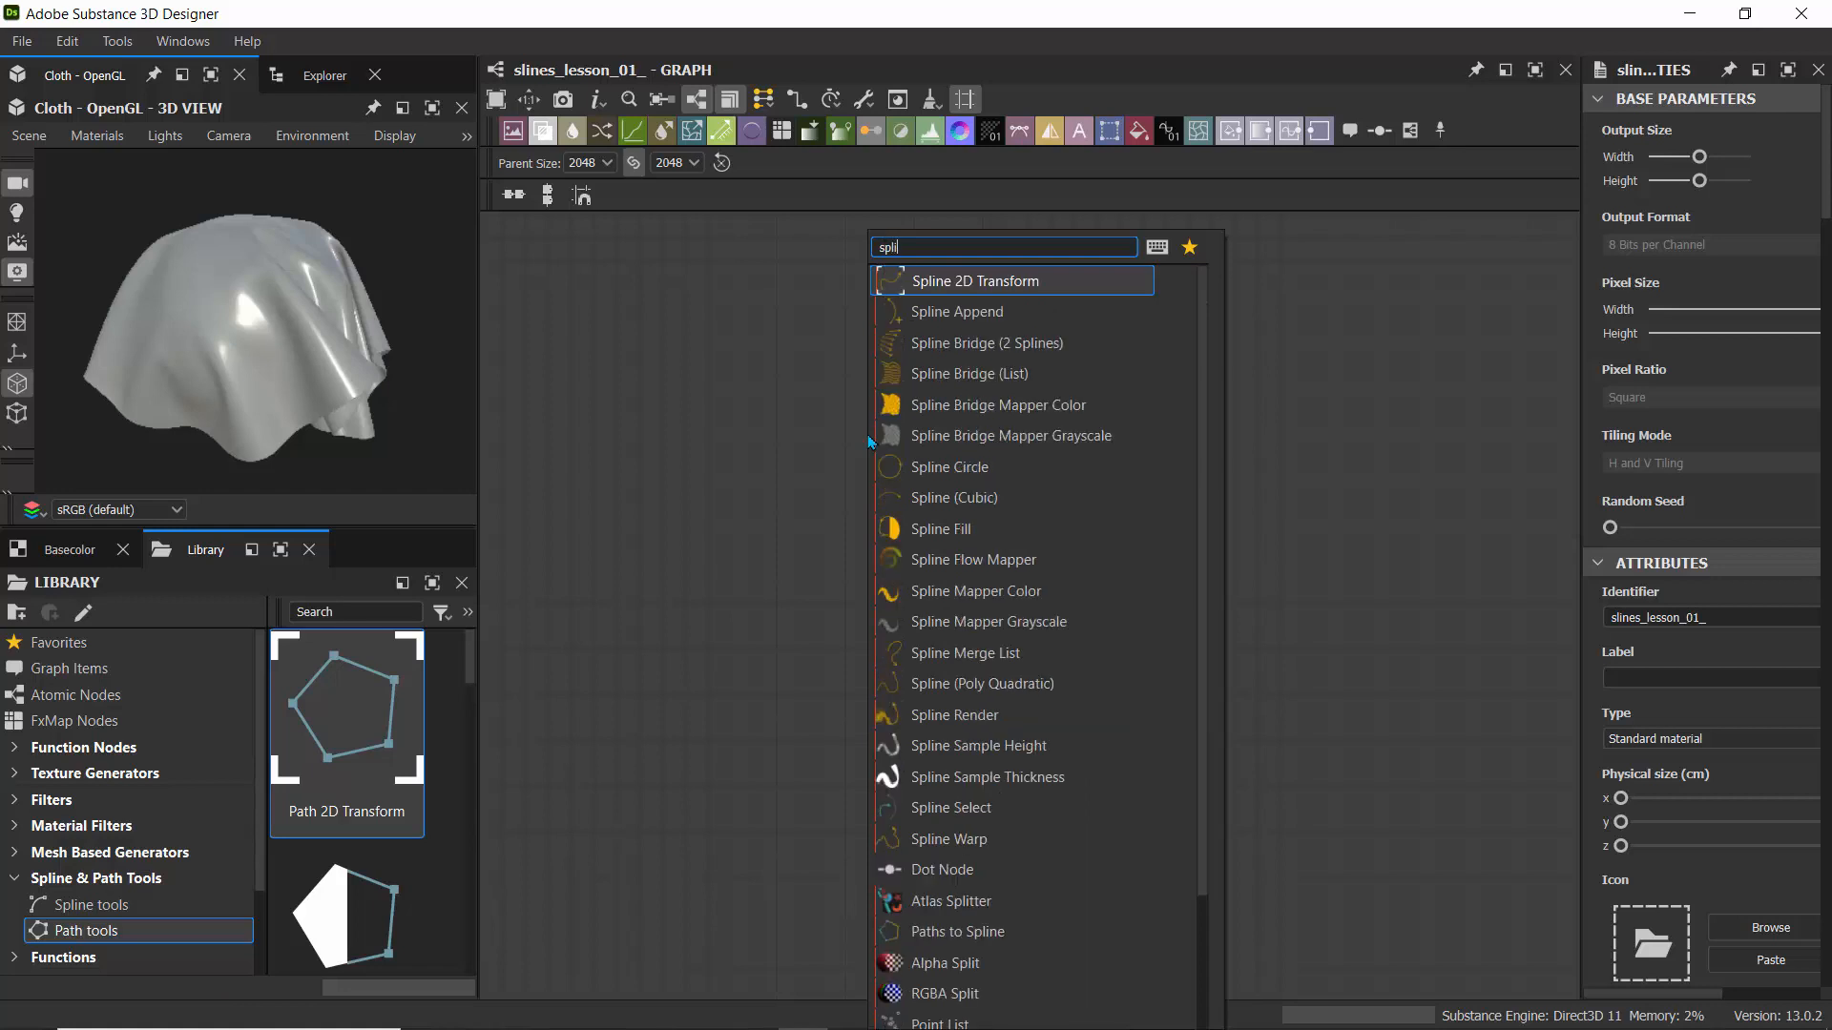
text(ne)
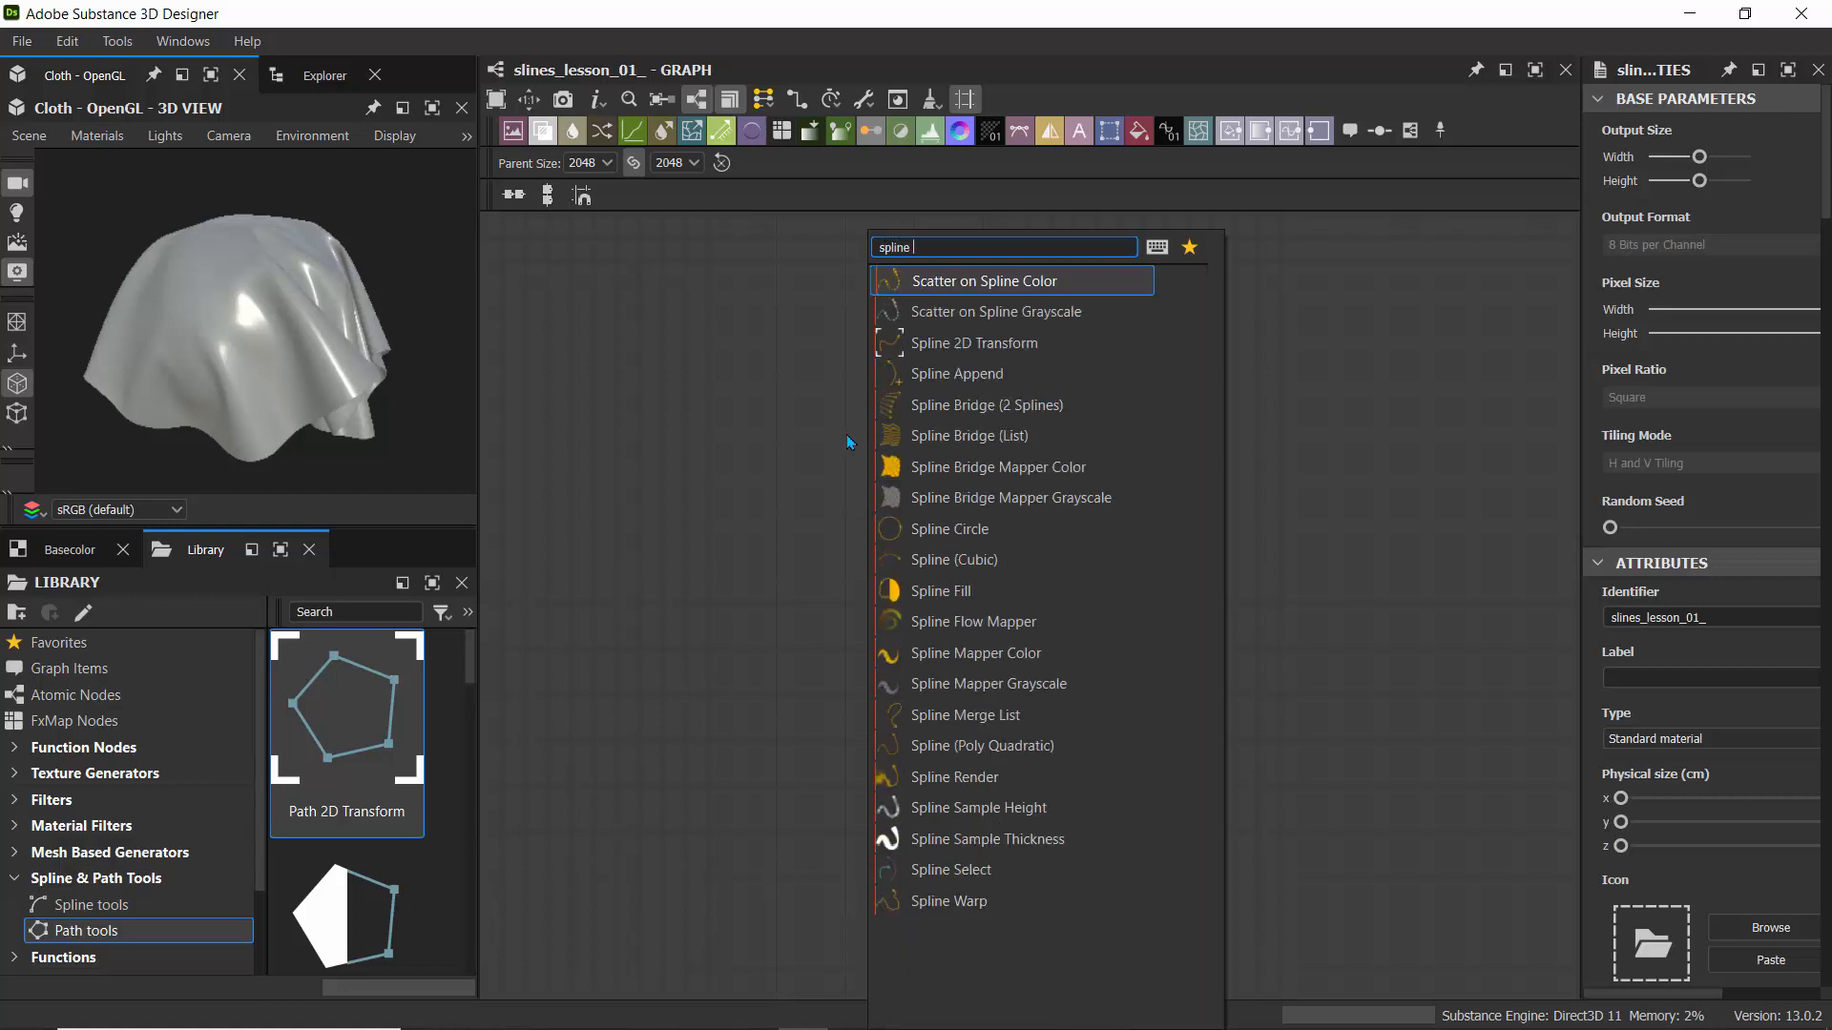
click(928, 563)
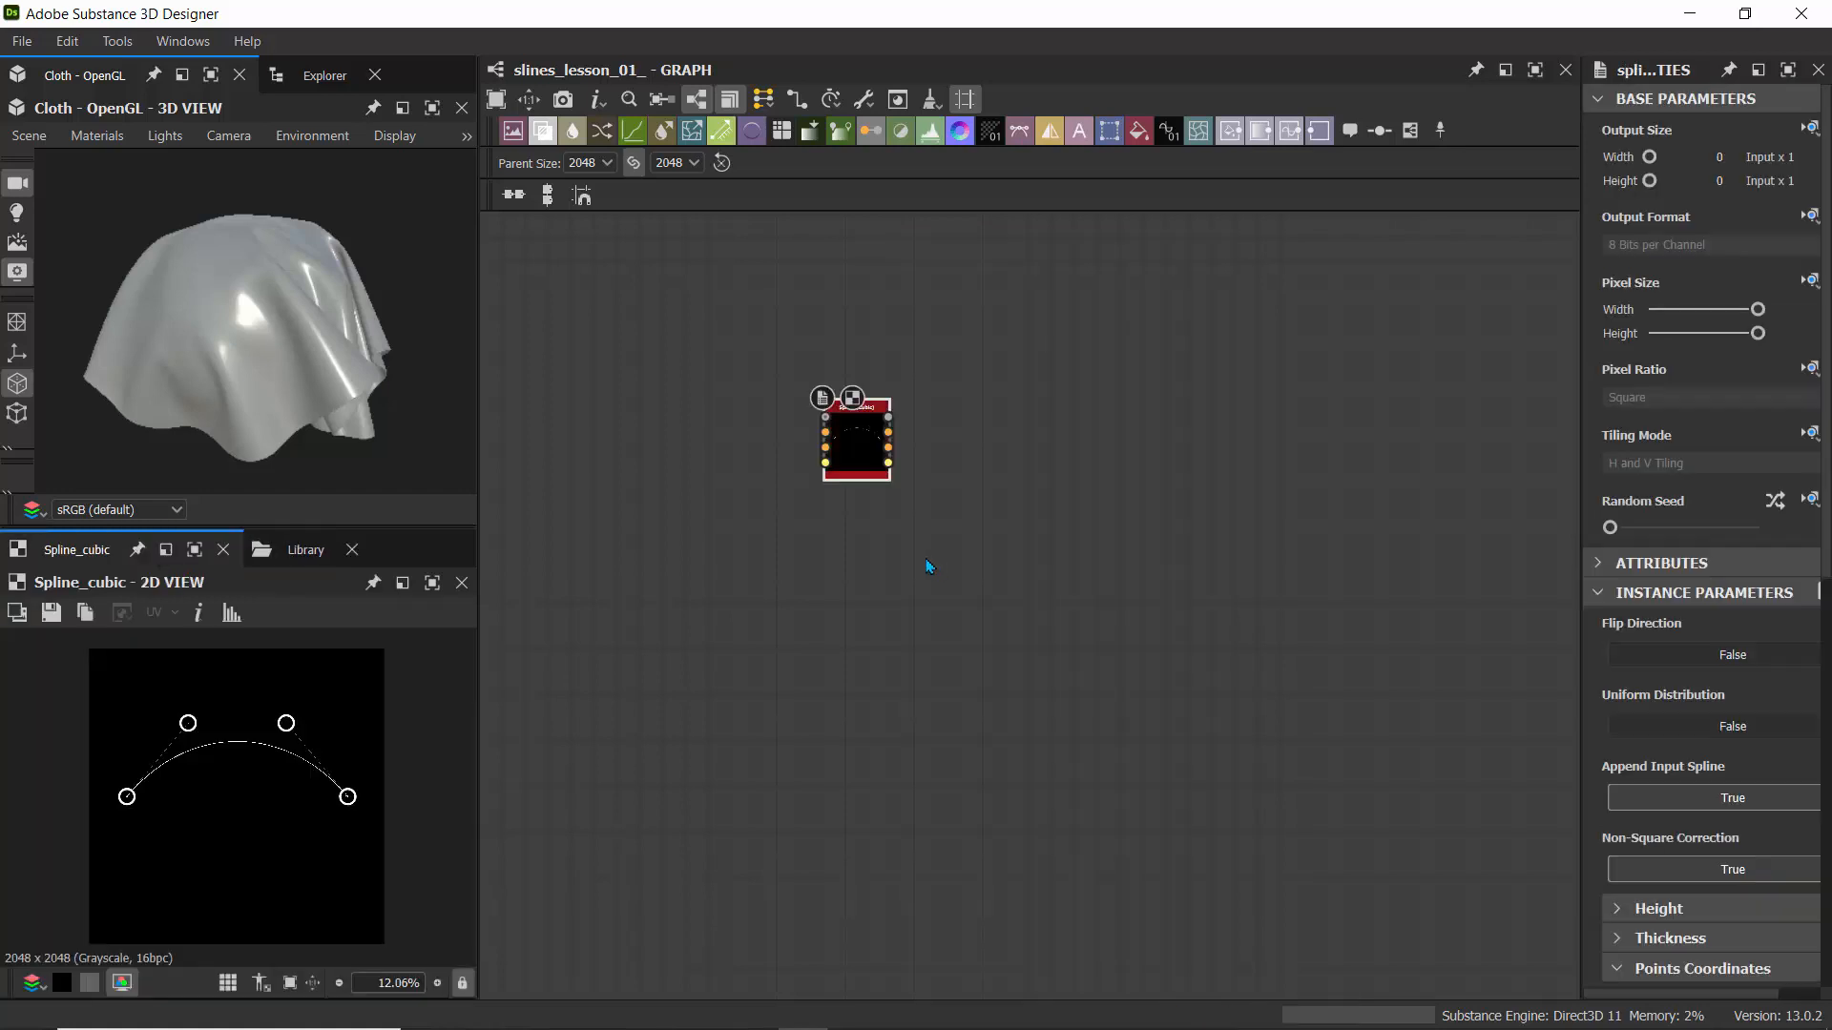
scroll(786, 421, up, 6)
middle_drag(756, 359, 578, 480)
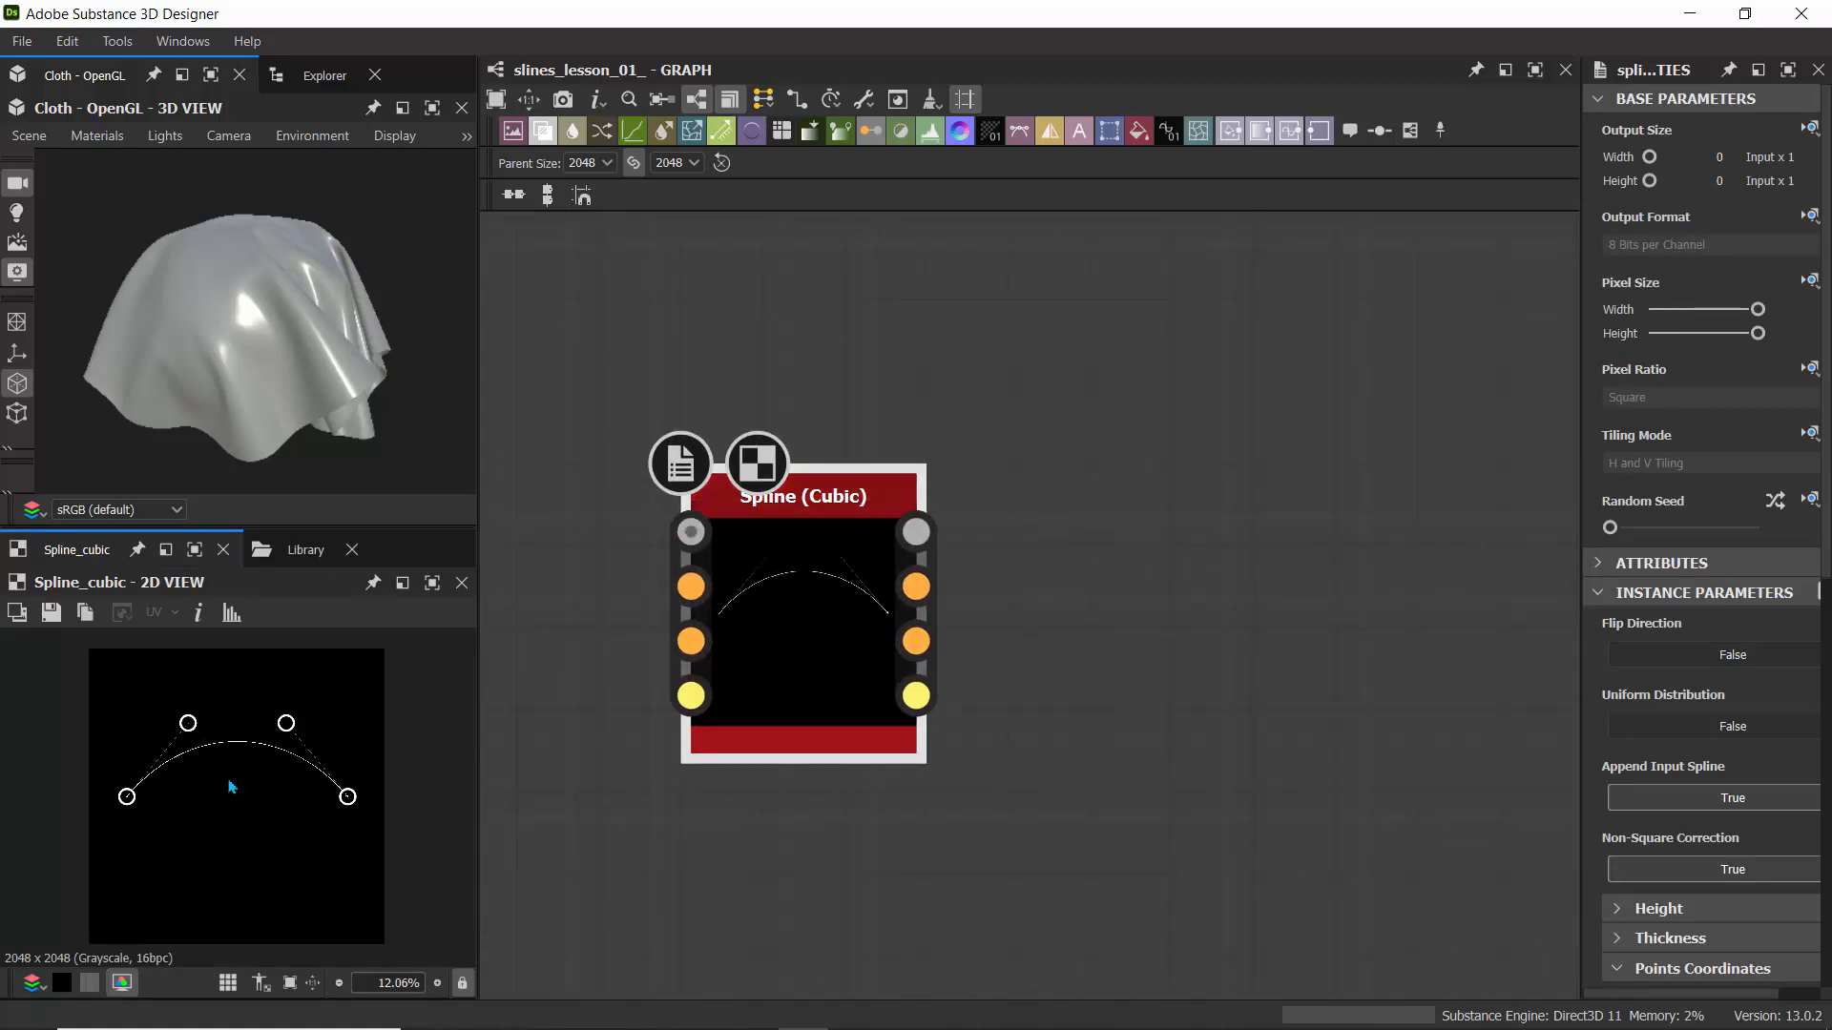
- Spread the cubic spline's two curve handles upward and outward, and bring its end point next to its start point to form a narrow loop
drag(188, 725, 159, 702)
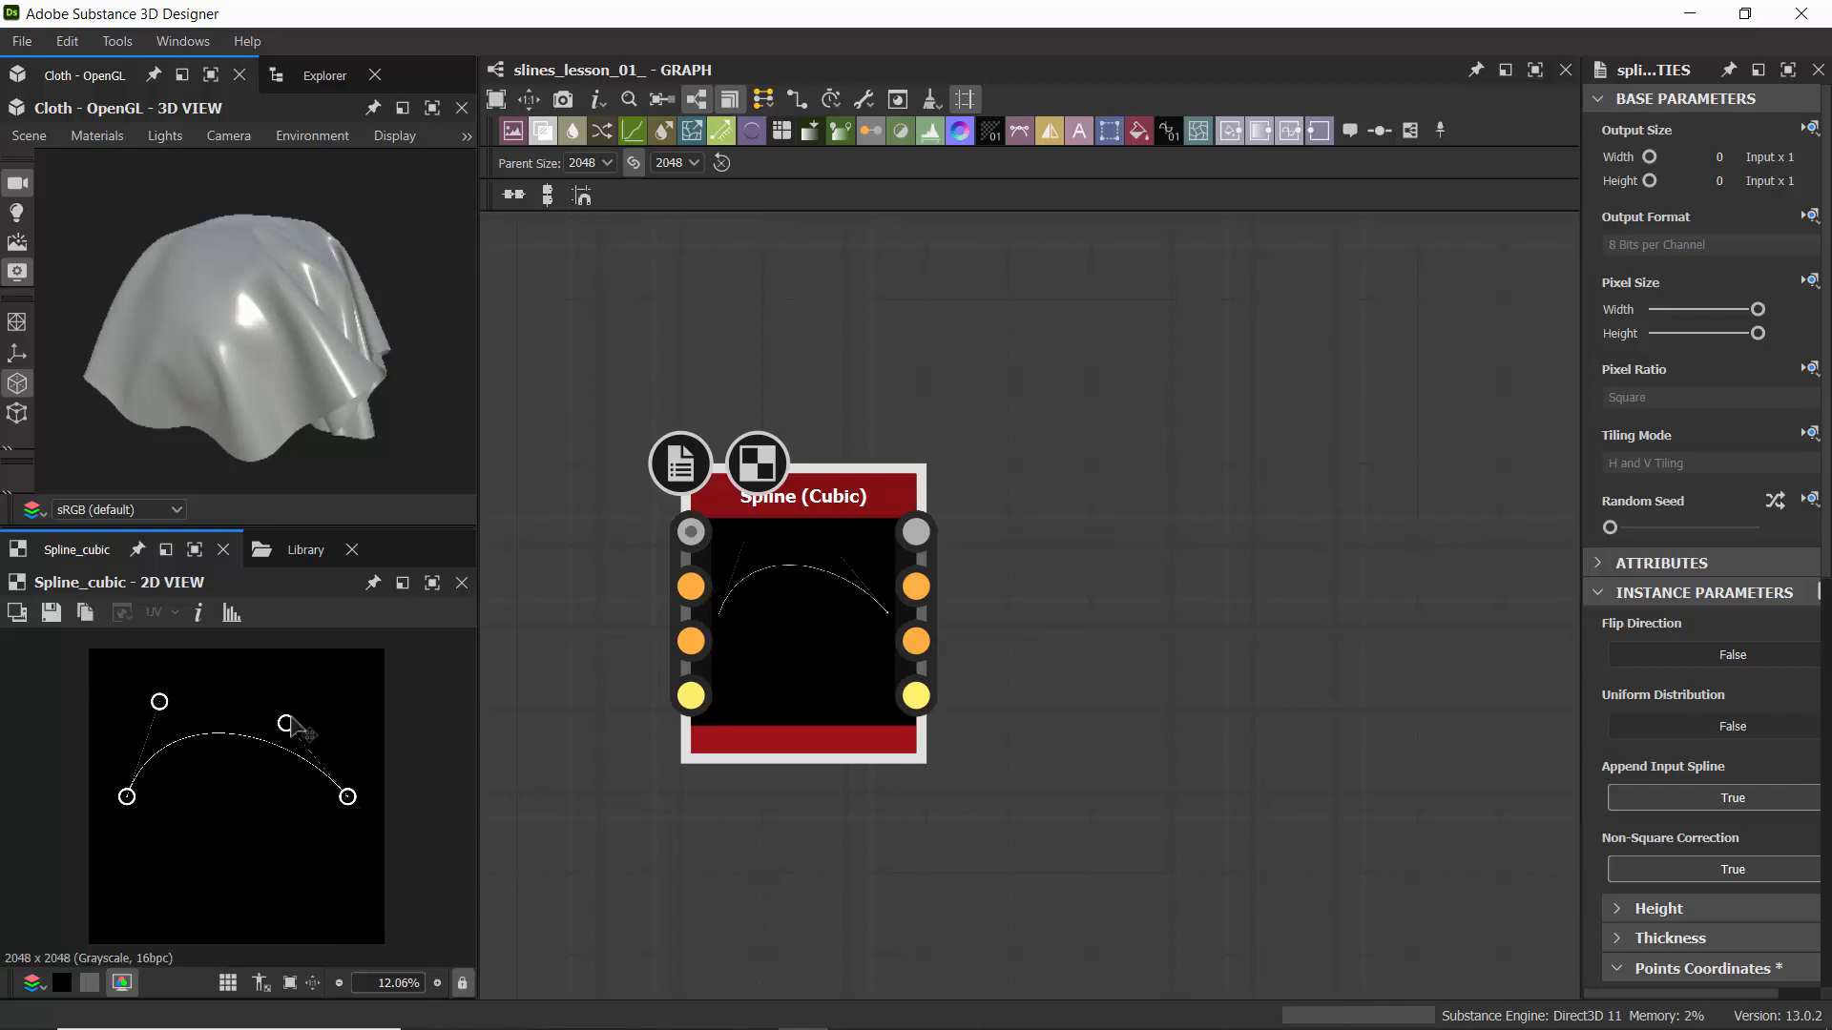
drag(287, 725, 315, 685)
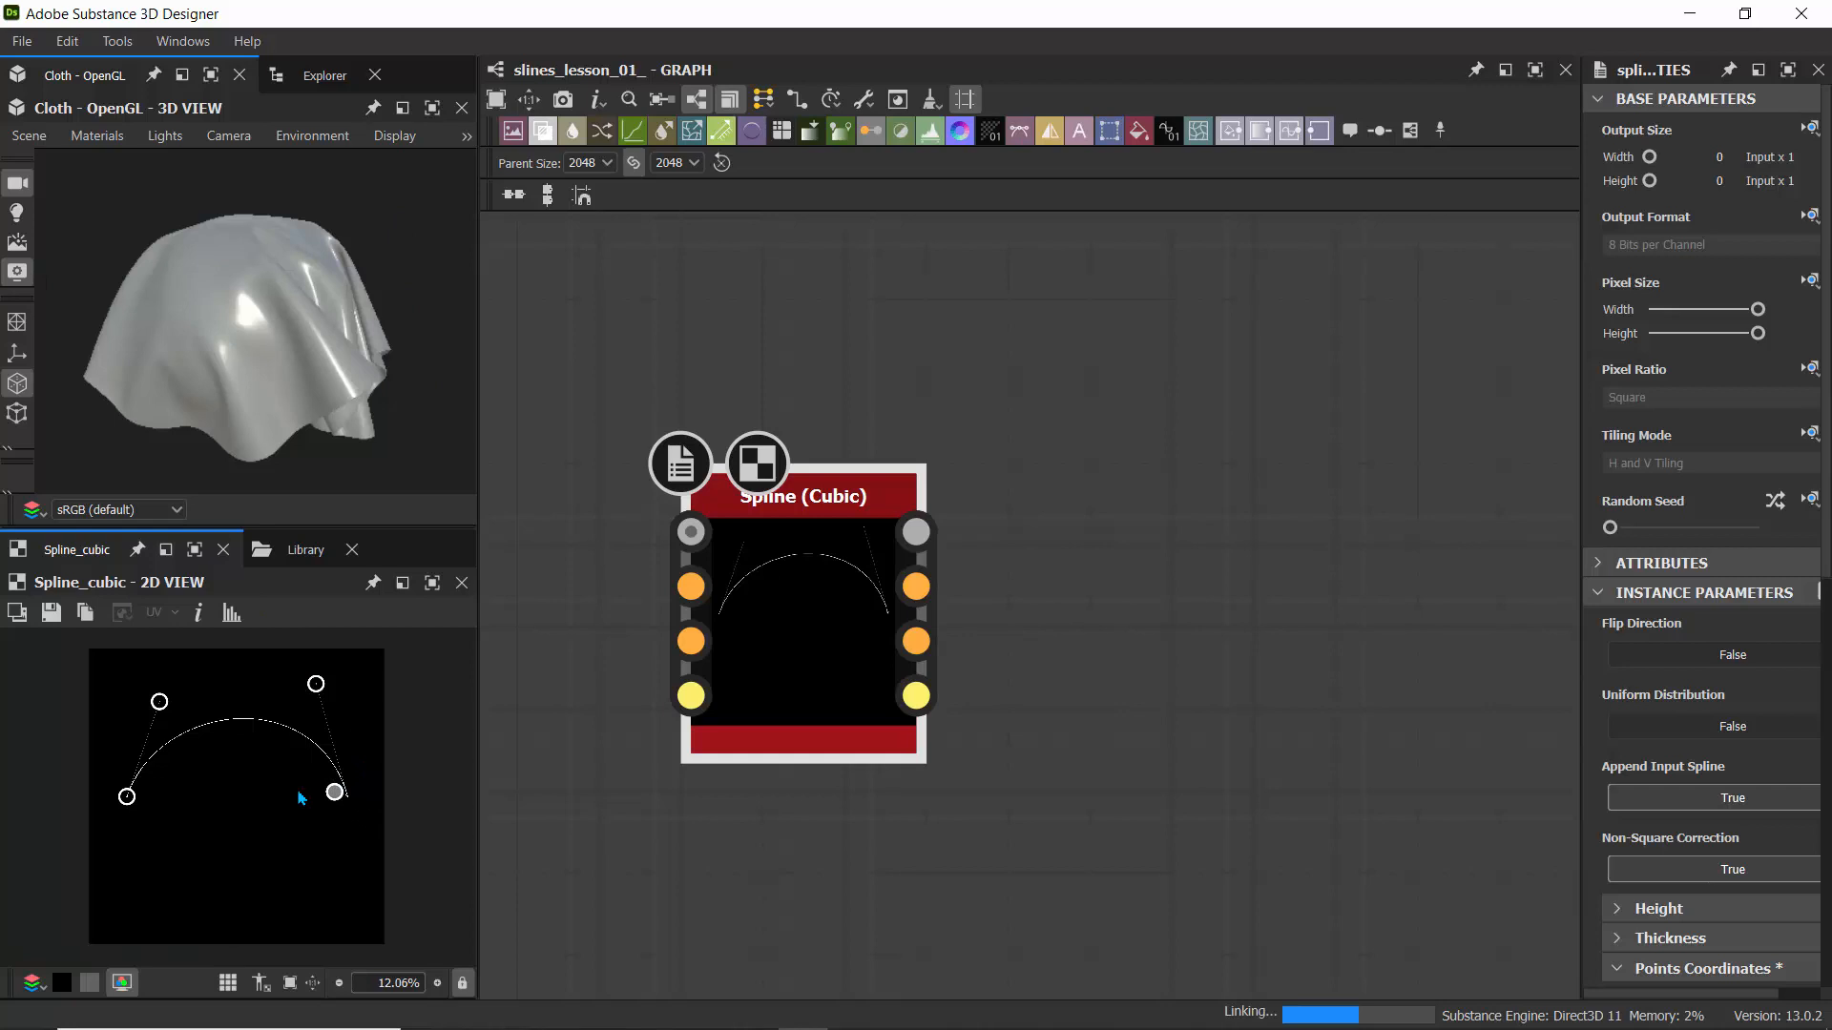
drag(347, 797, 129, 805)
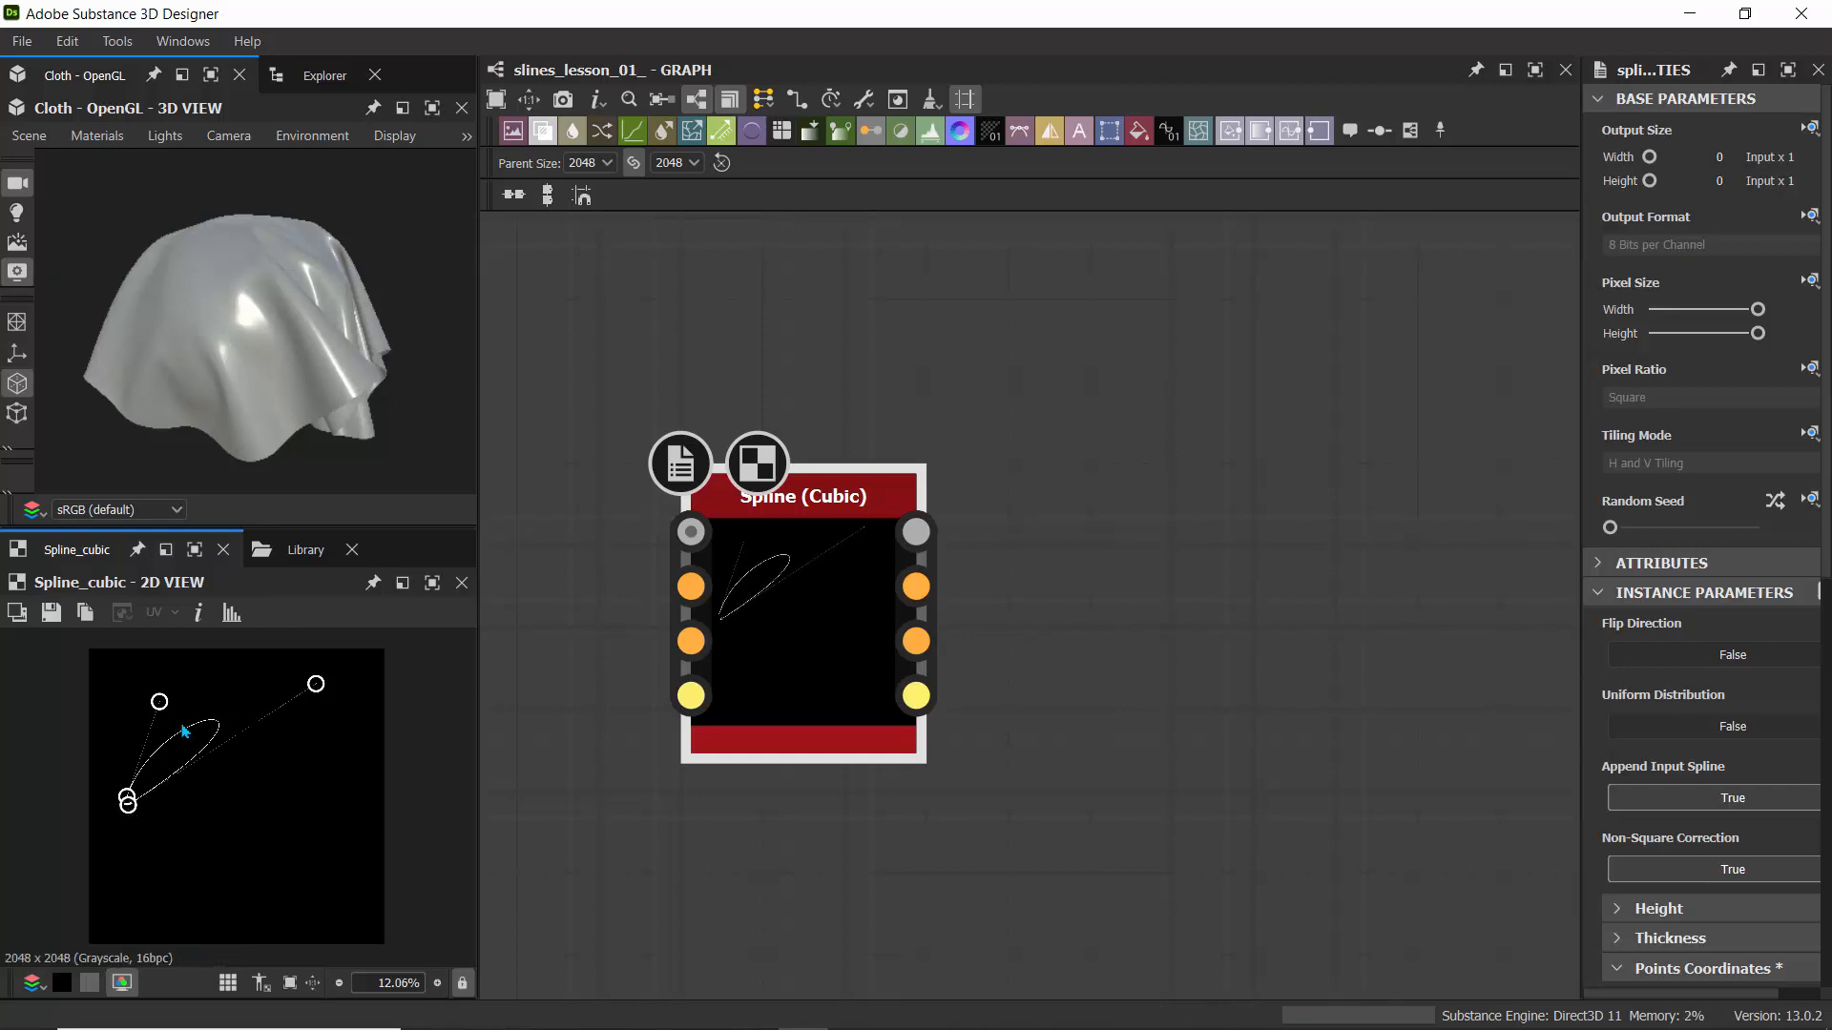
scroll(221, 725, up, 3)
scroll(221, 725, down, 3)
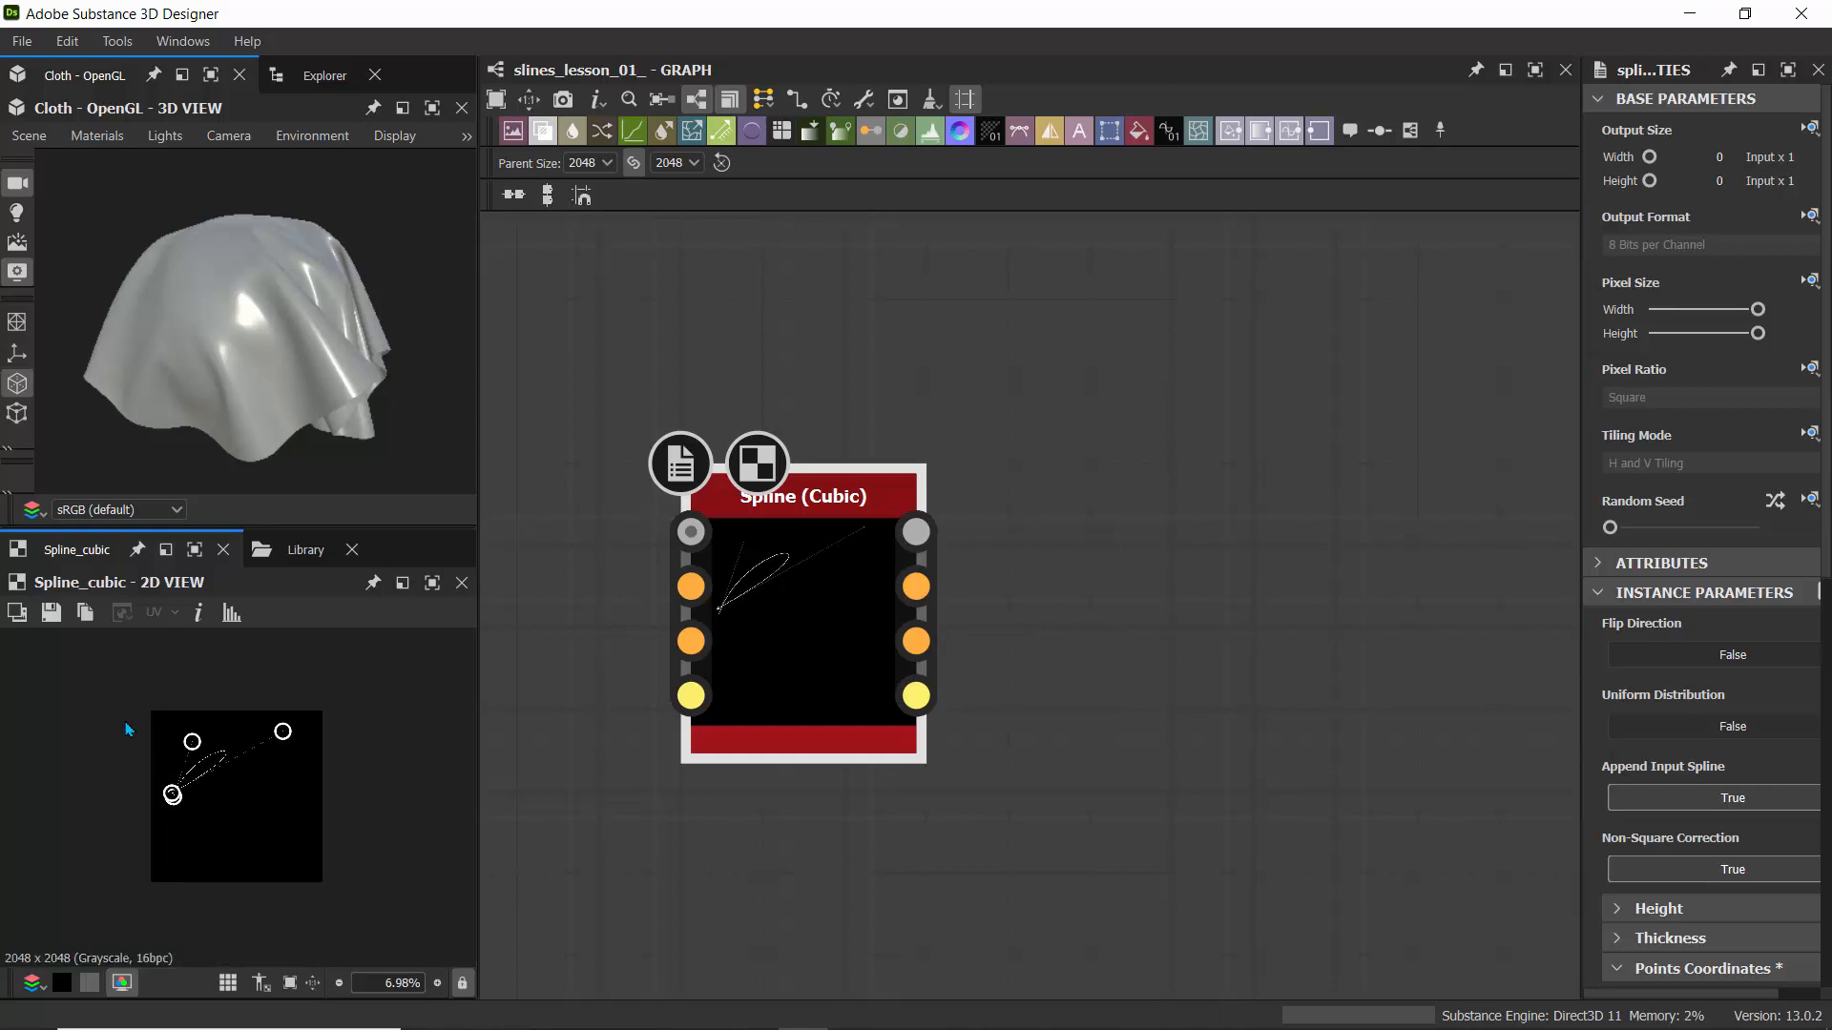
- In a maximized 2D view, raise the upper-left curve handle and bring both spline end points together near the canvas centre to form a teardrop
key(space)
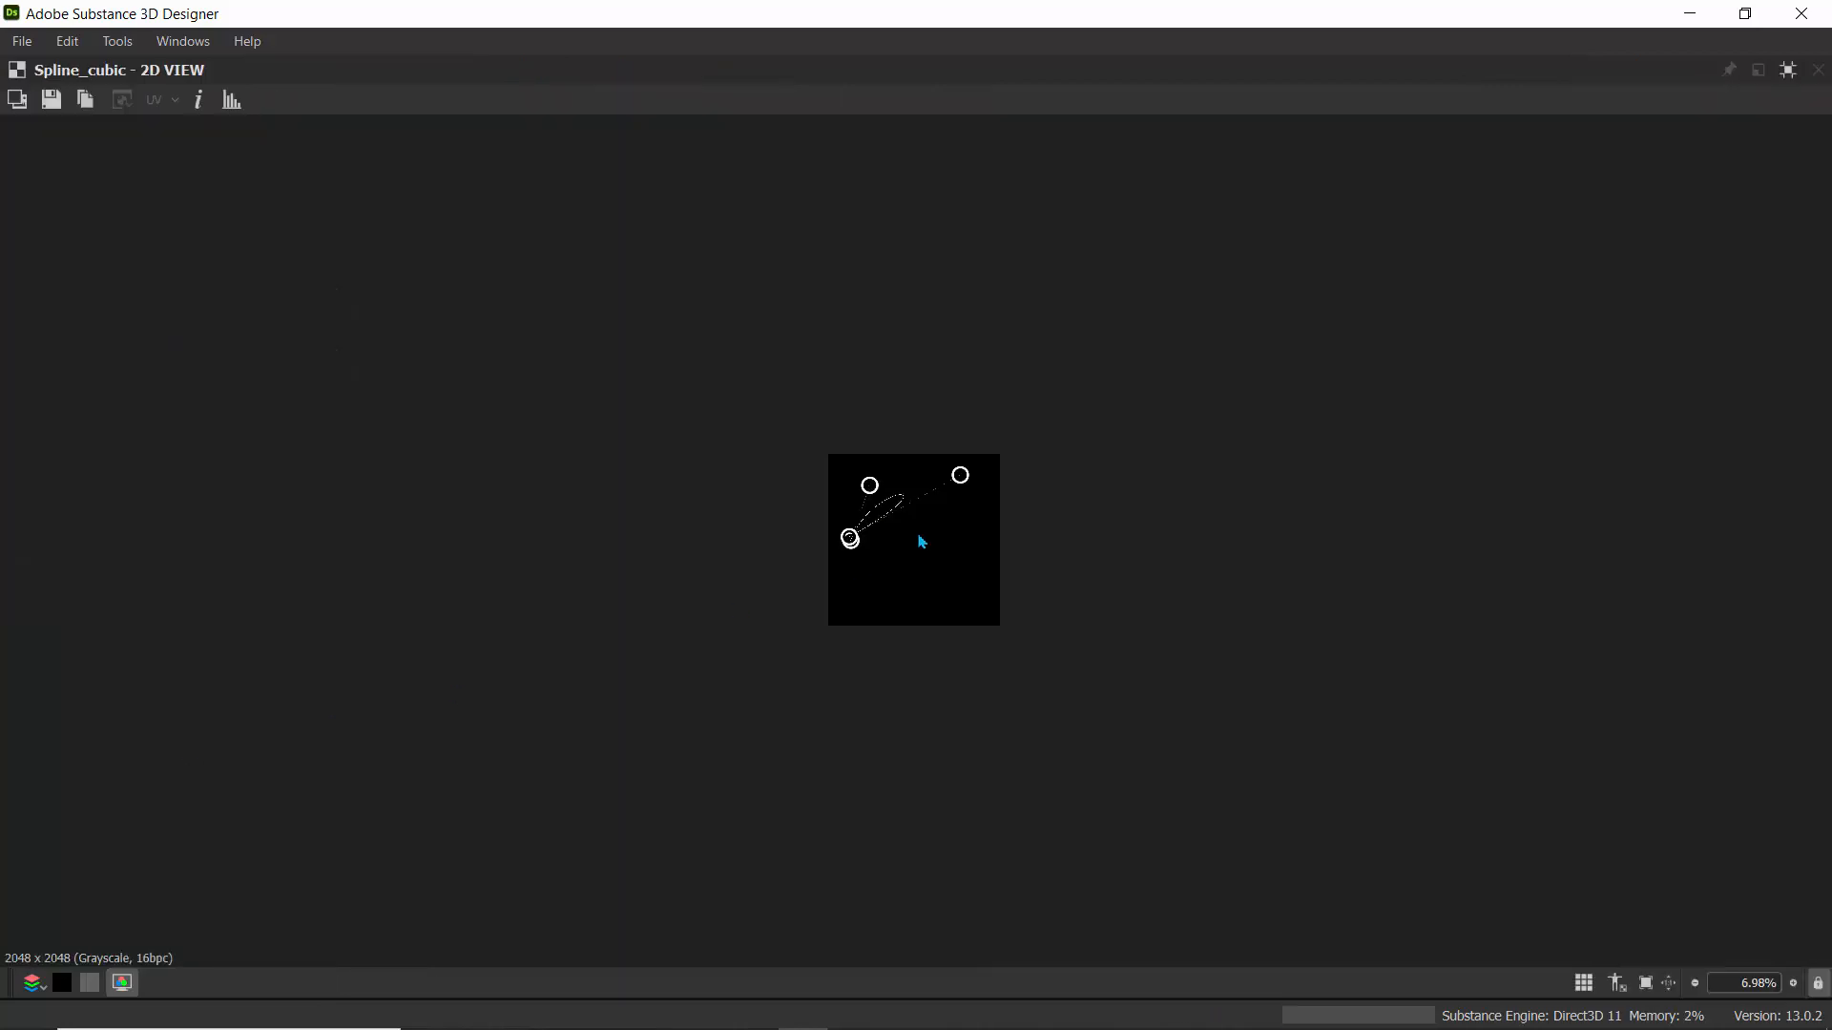
scroll(921, 540, up, 5)
mouse_move(633, 524)
mouse_down()
mouse_move(662, 569)
mouse_move(641, 543)
mouse_up()
drag(721, 306, 646, 241)
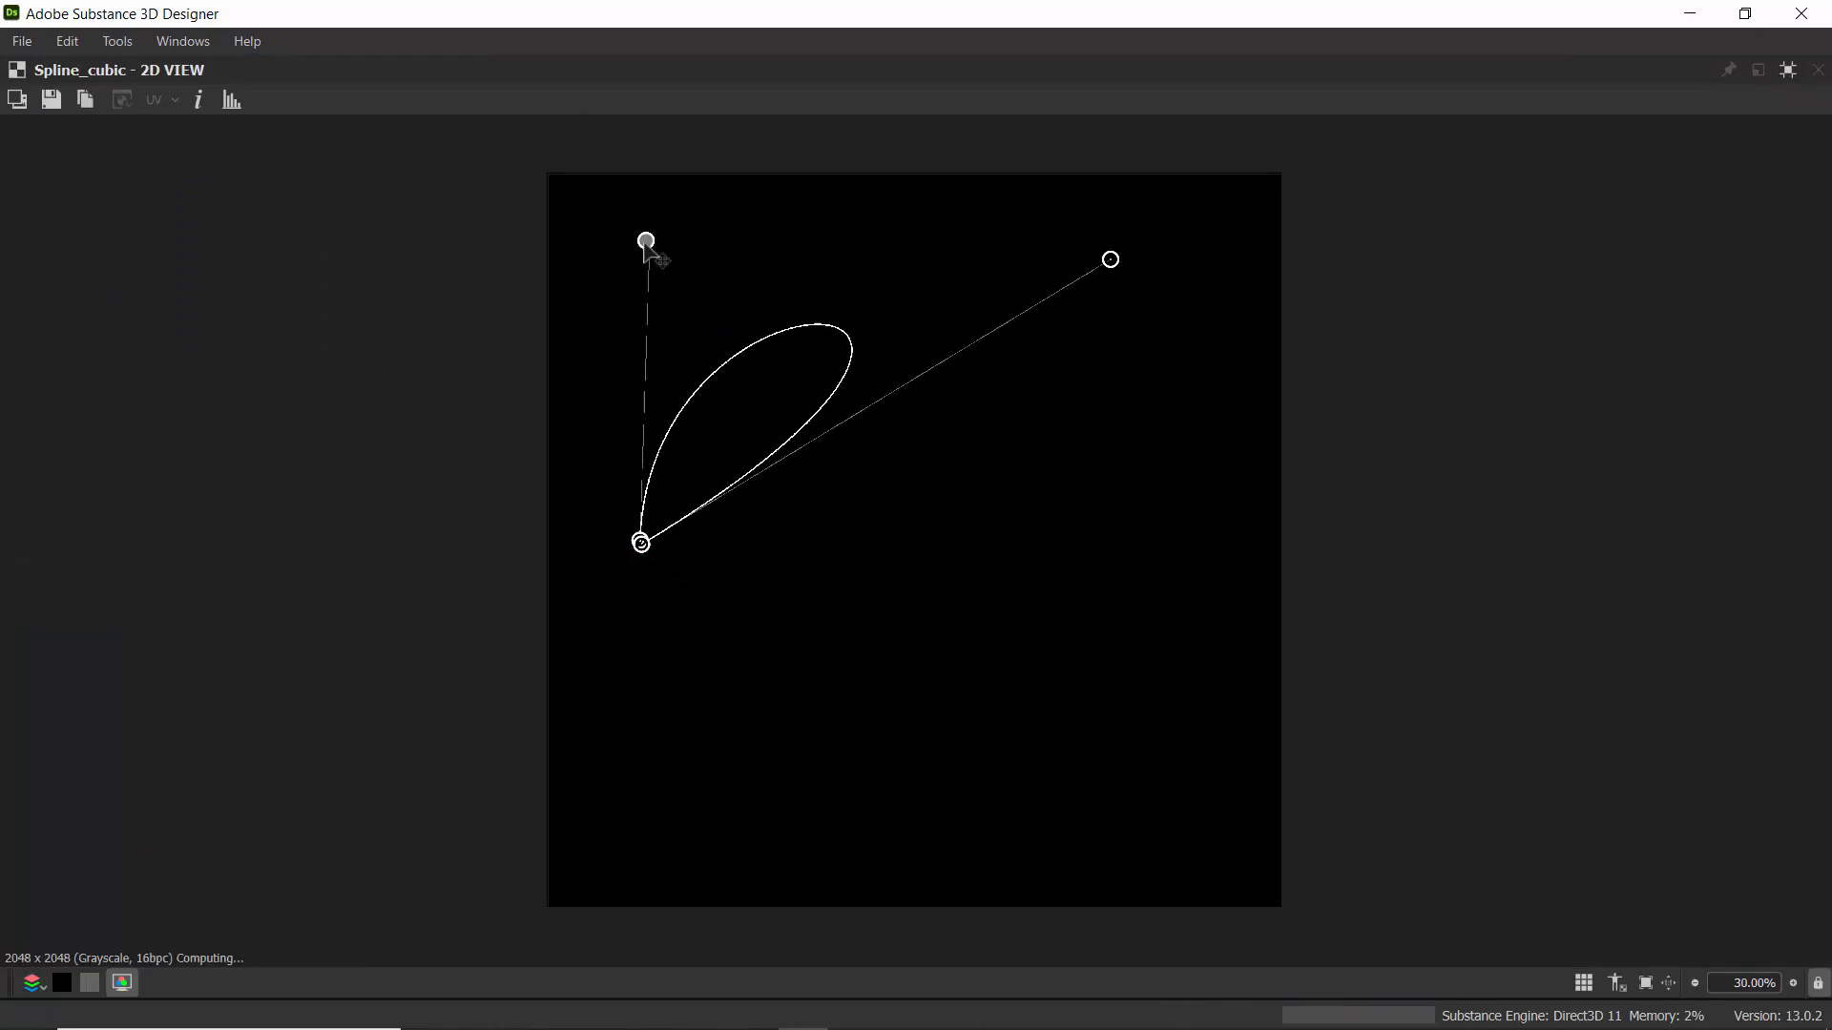
drag(658, 539, 916, 521)
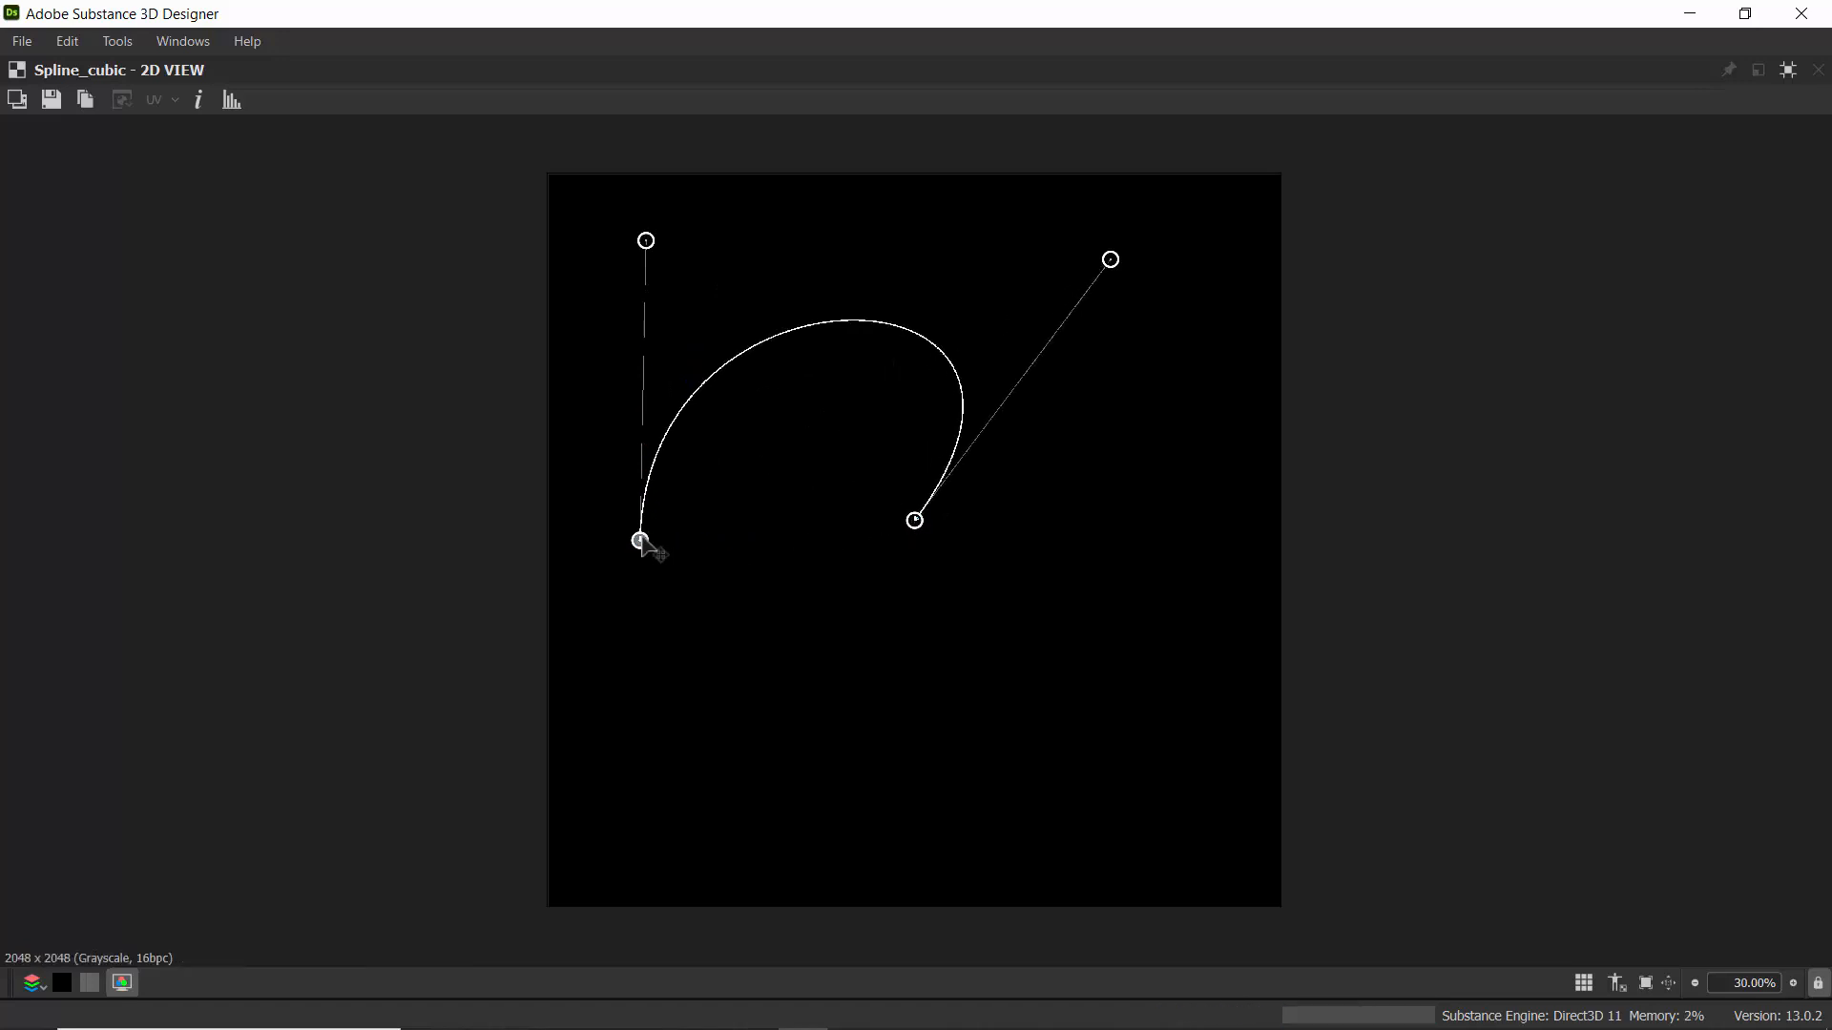
drag(642, 540, 912, 523)
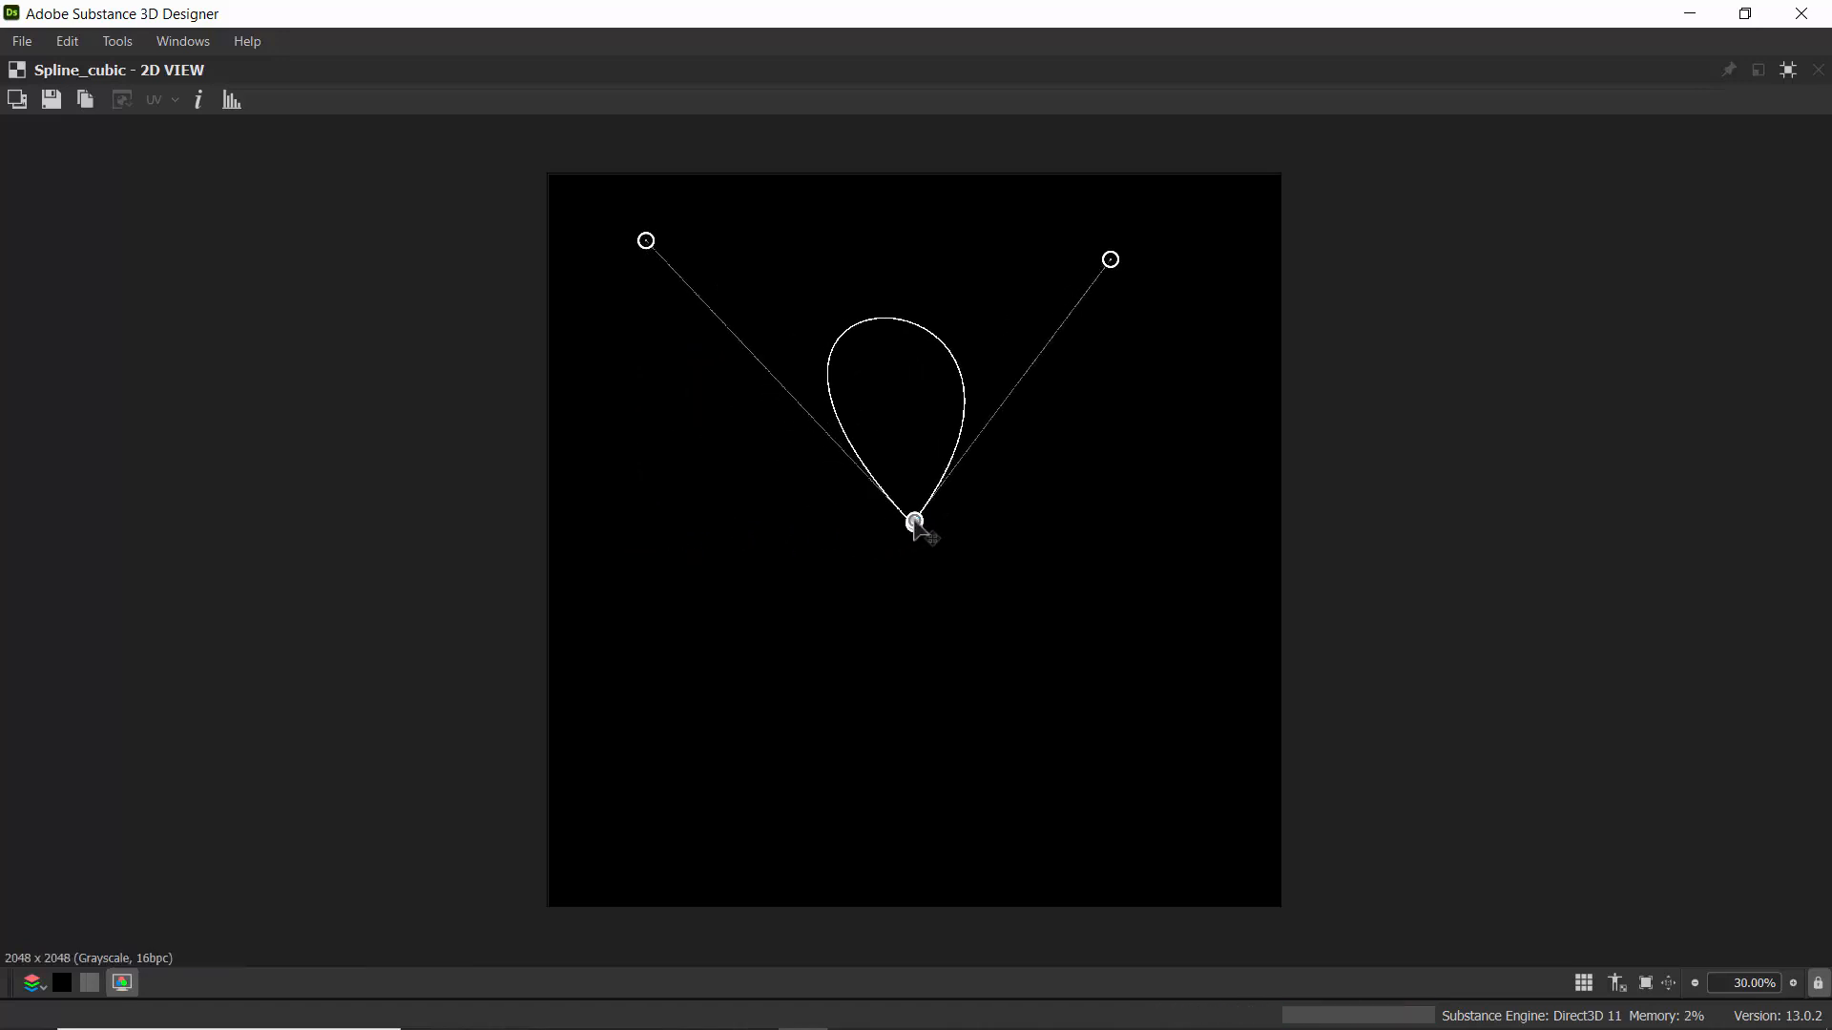
- Pull the spline's end point away from its start point and bring it back to close the teardrop
scroll(891, 458, up, 5)
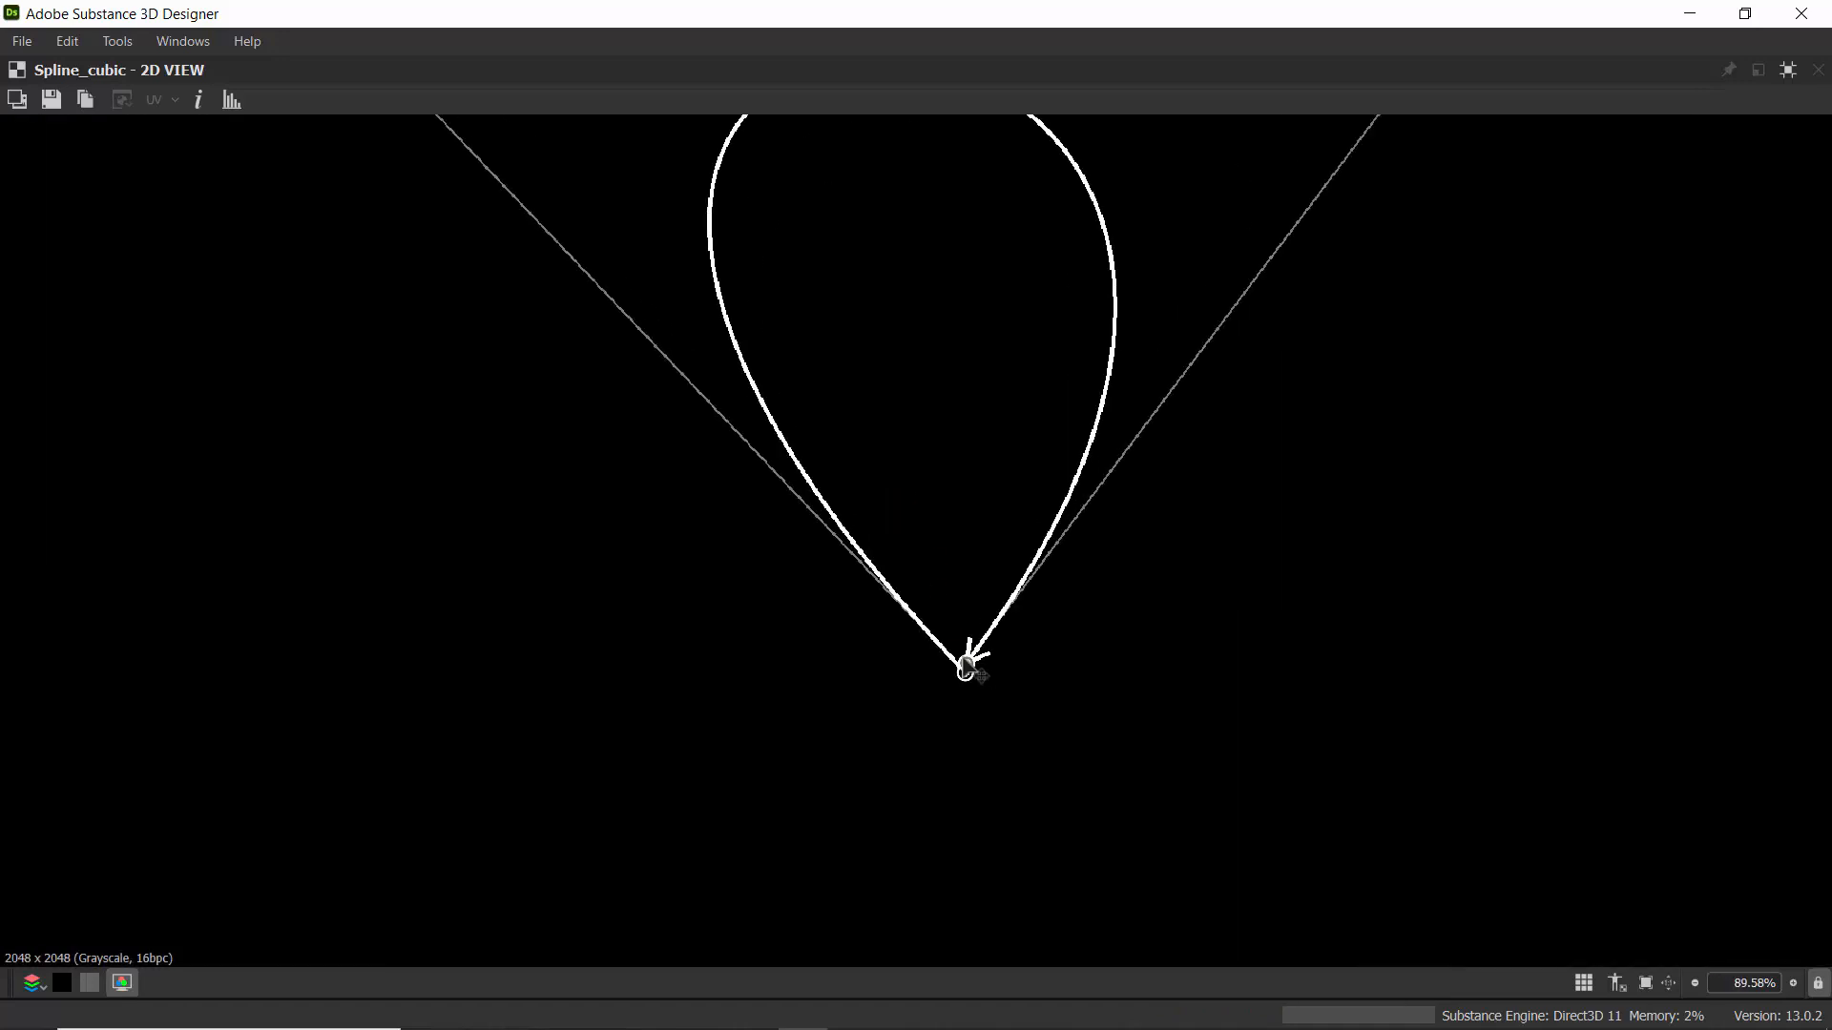
drag(967, 663, 1048, 676)
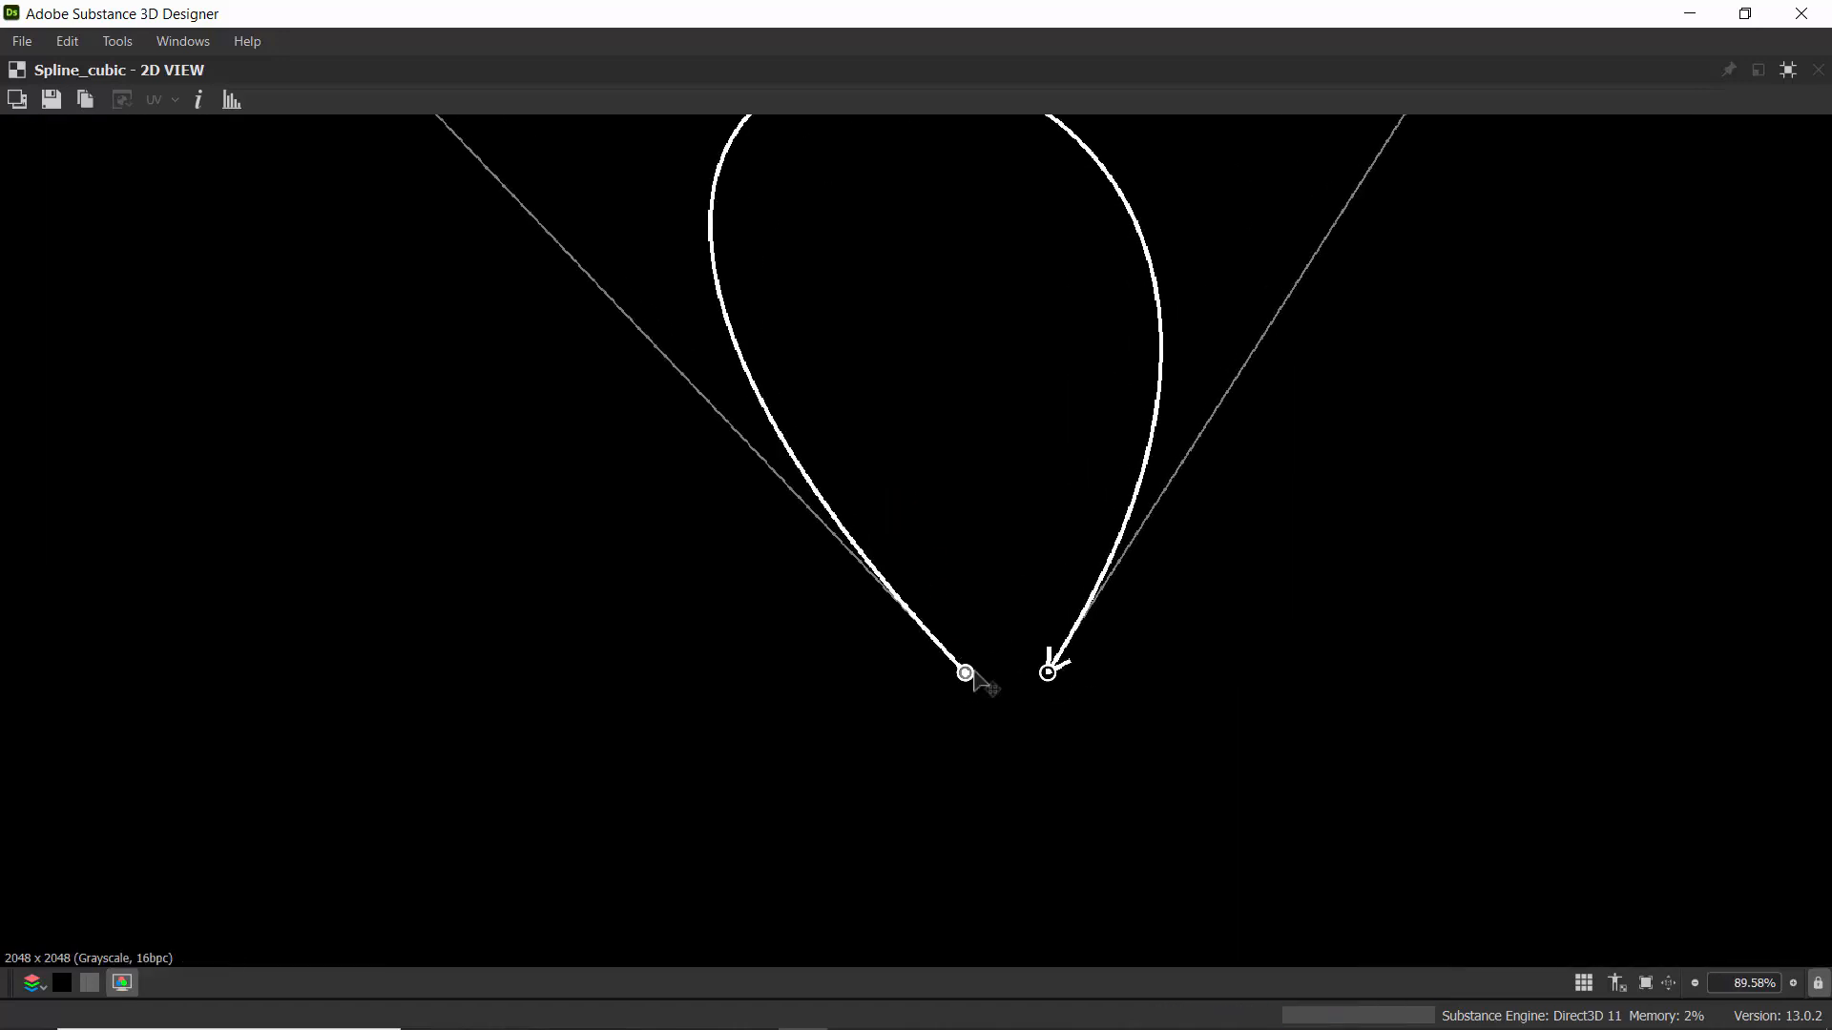
scroll(868, 613, down, 1)
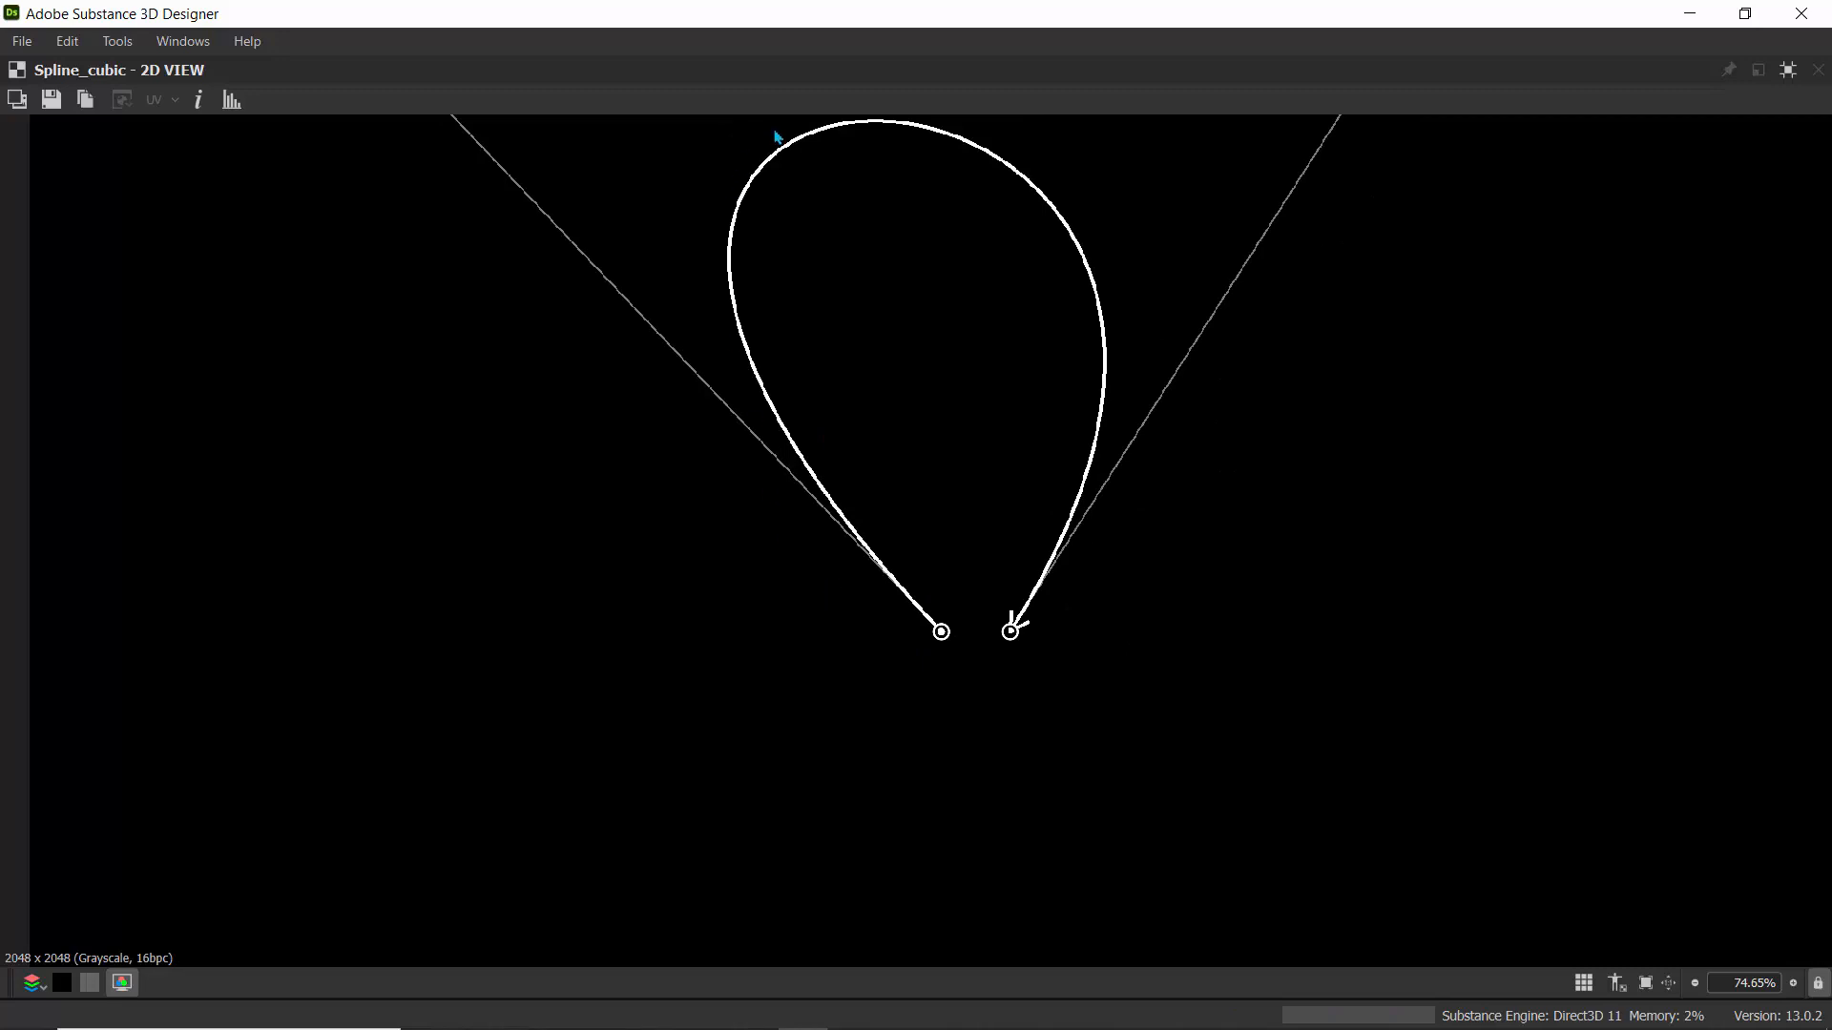
scroll(929, 449, down, 4)
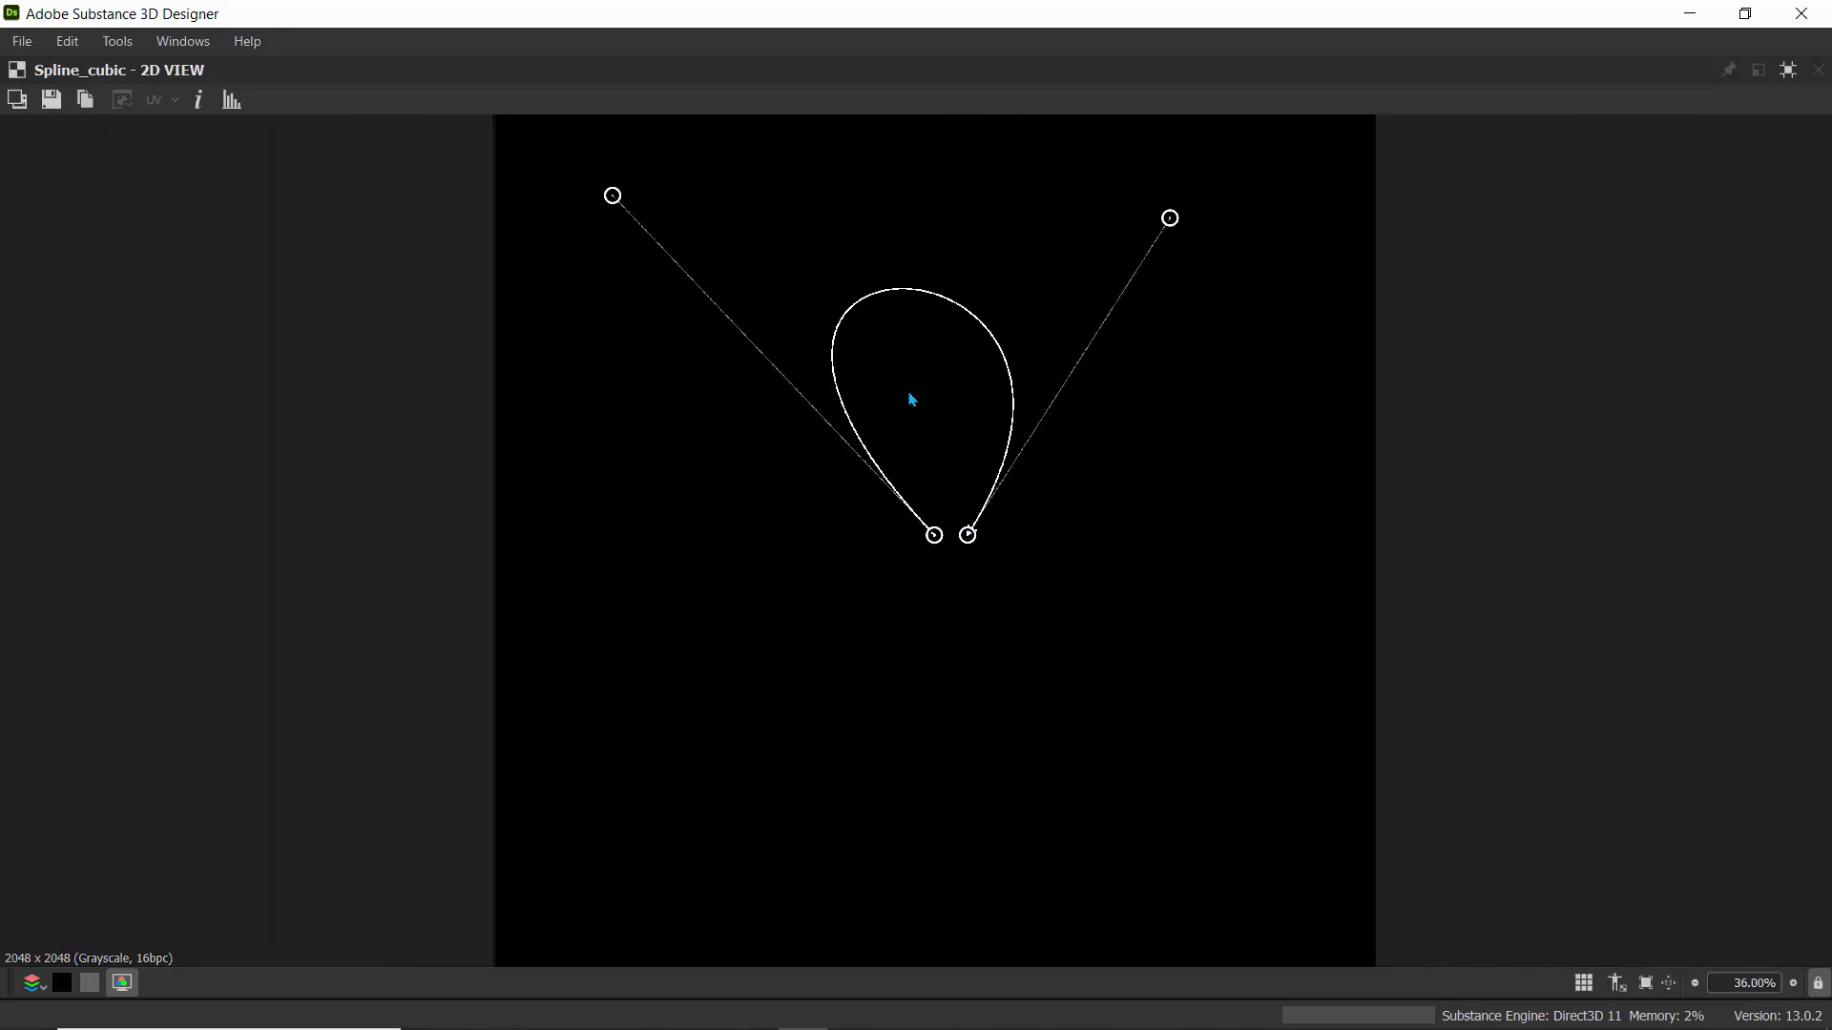
middle_drag(909, 394, 902, 461)
drag(959, 604, 931, 605)
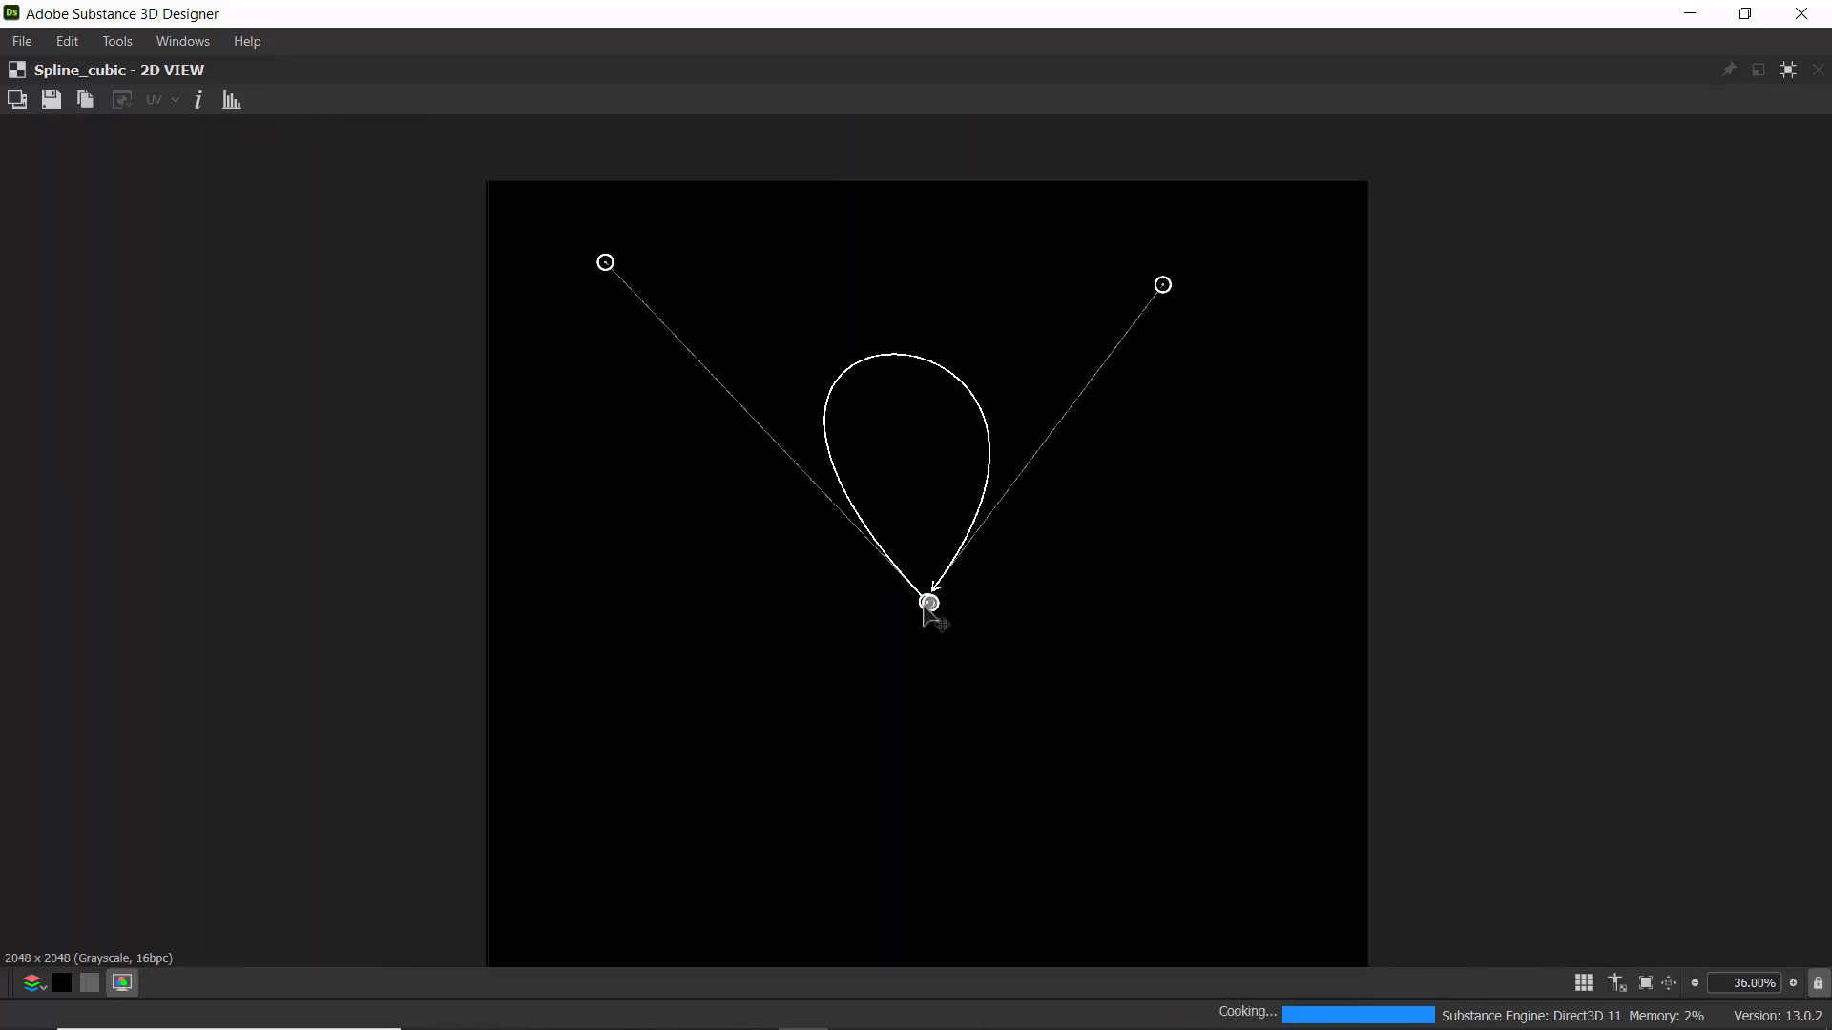
- Reposition the left curve handle just above the canvas to shape a slim upright petal, and restore the 2D view to its docked size
drag(607, 263, 912, 250)
mouse_move(704, 189)
mouse_down()
mouse_move(642, 170)
mouse_move(695, 188)
mouse_up()
click(1787, 70)
- Duplicate the Spline (Cubic) node and place the copy to the right of the original
click(621, 324)
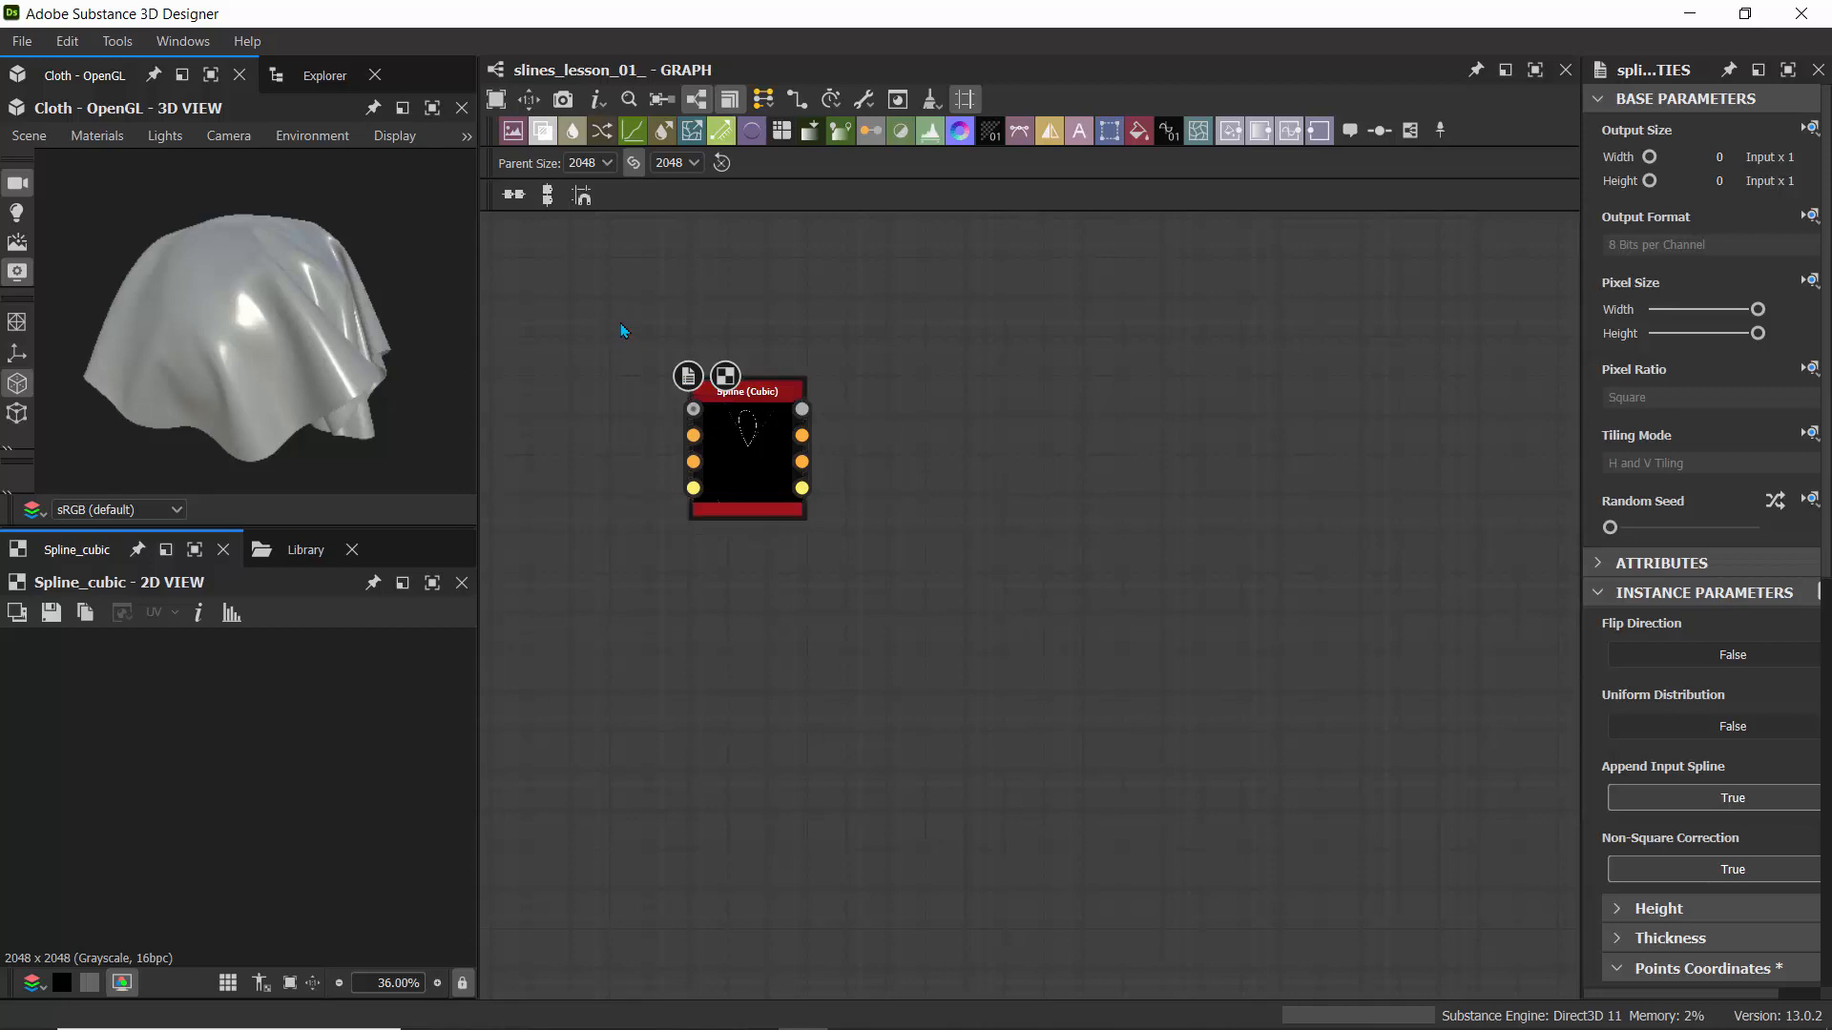
click(767, 464)
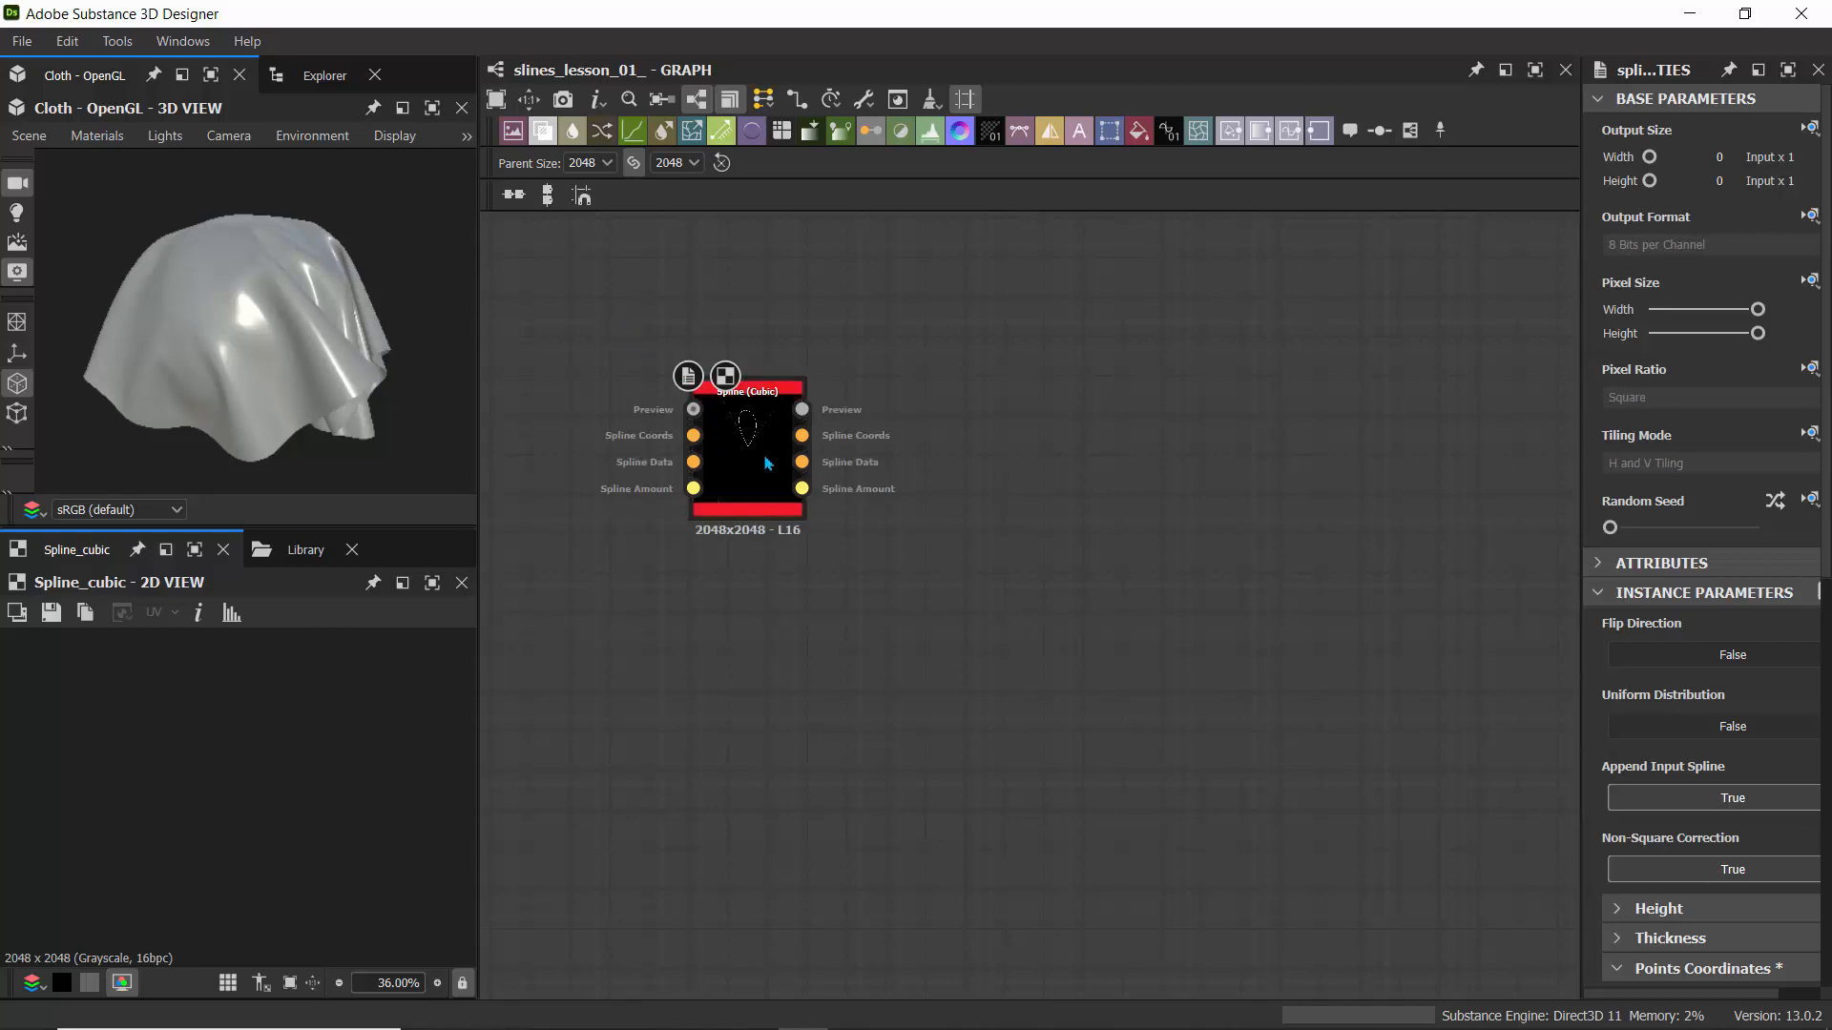
scroll(740, 453, up, 5)
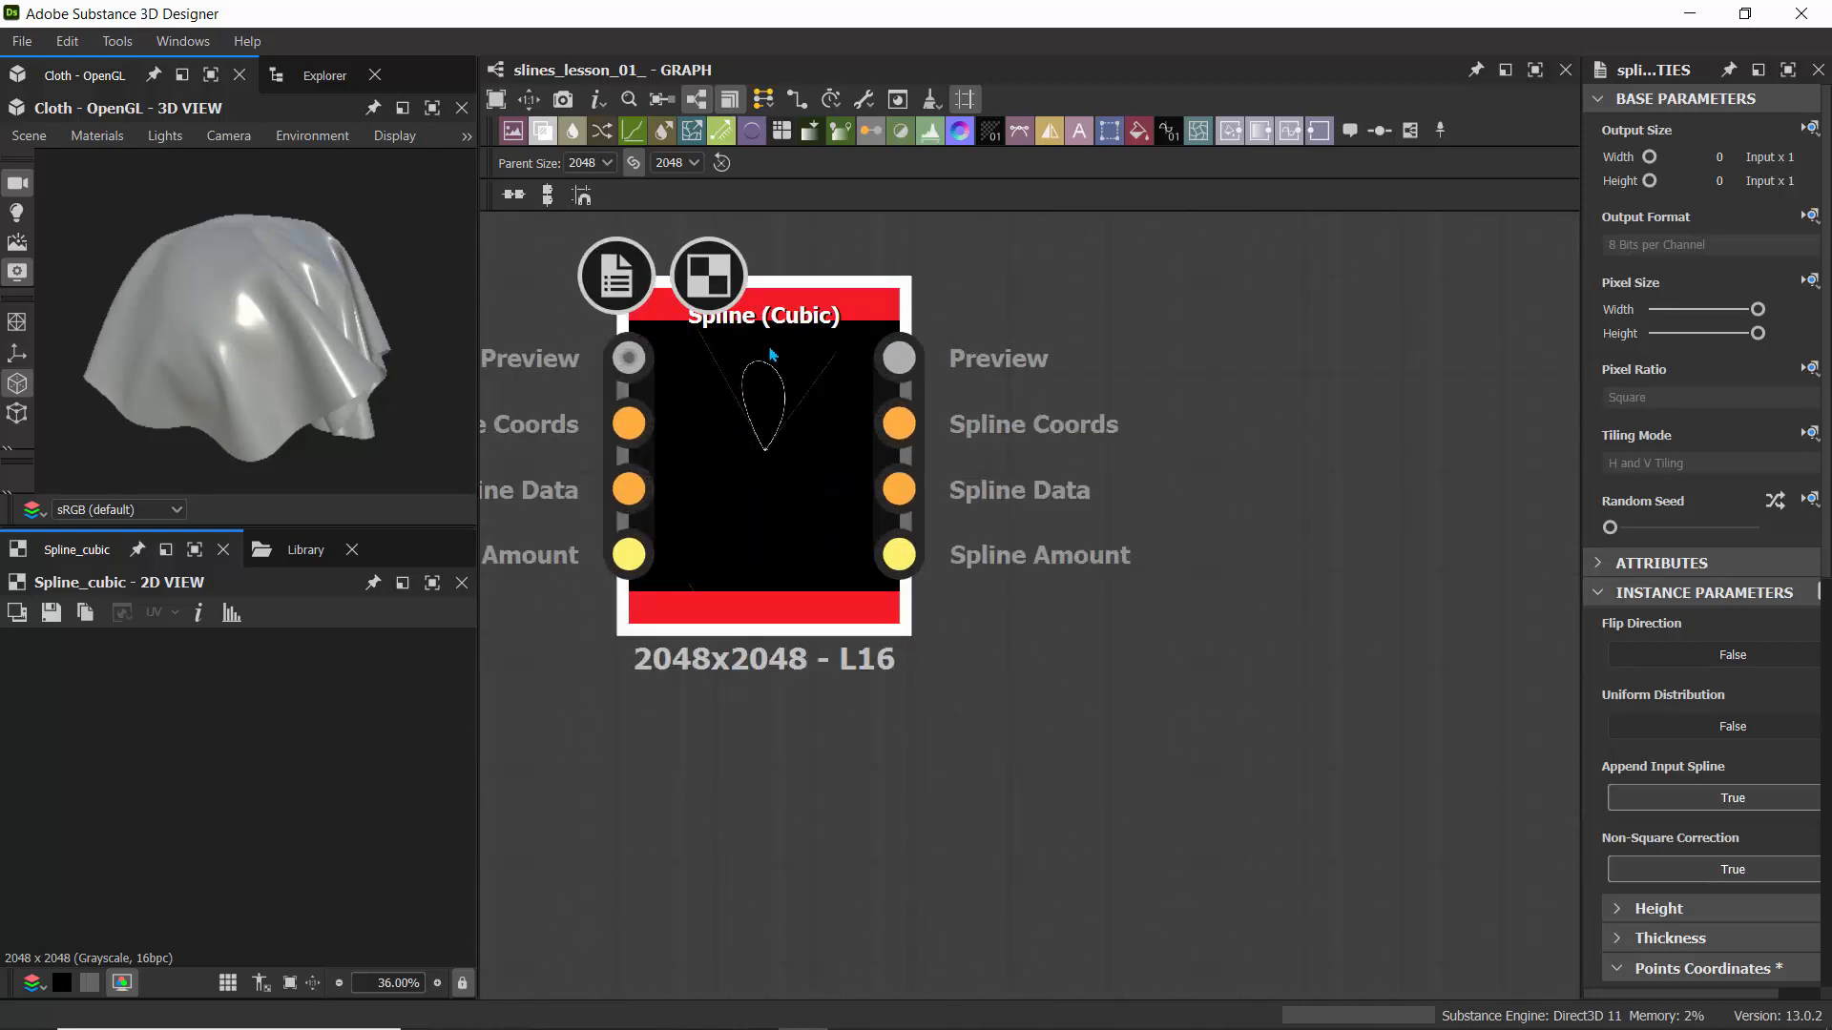
key(ctrl+d)
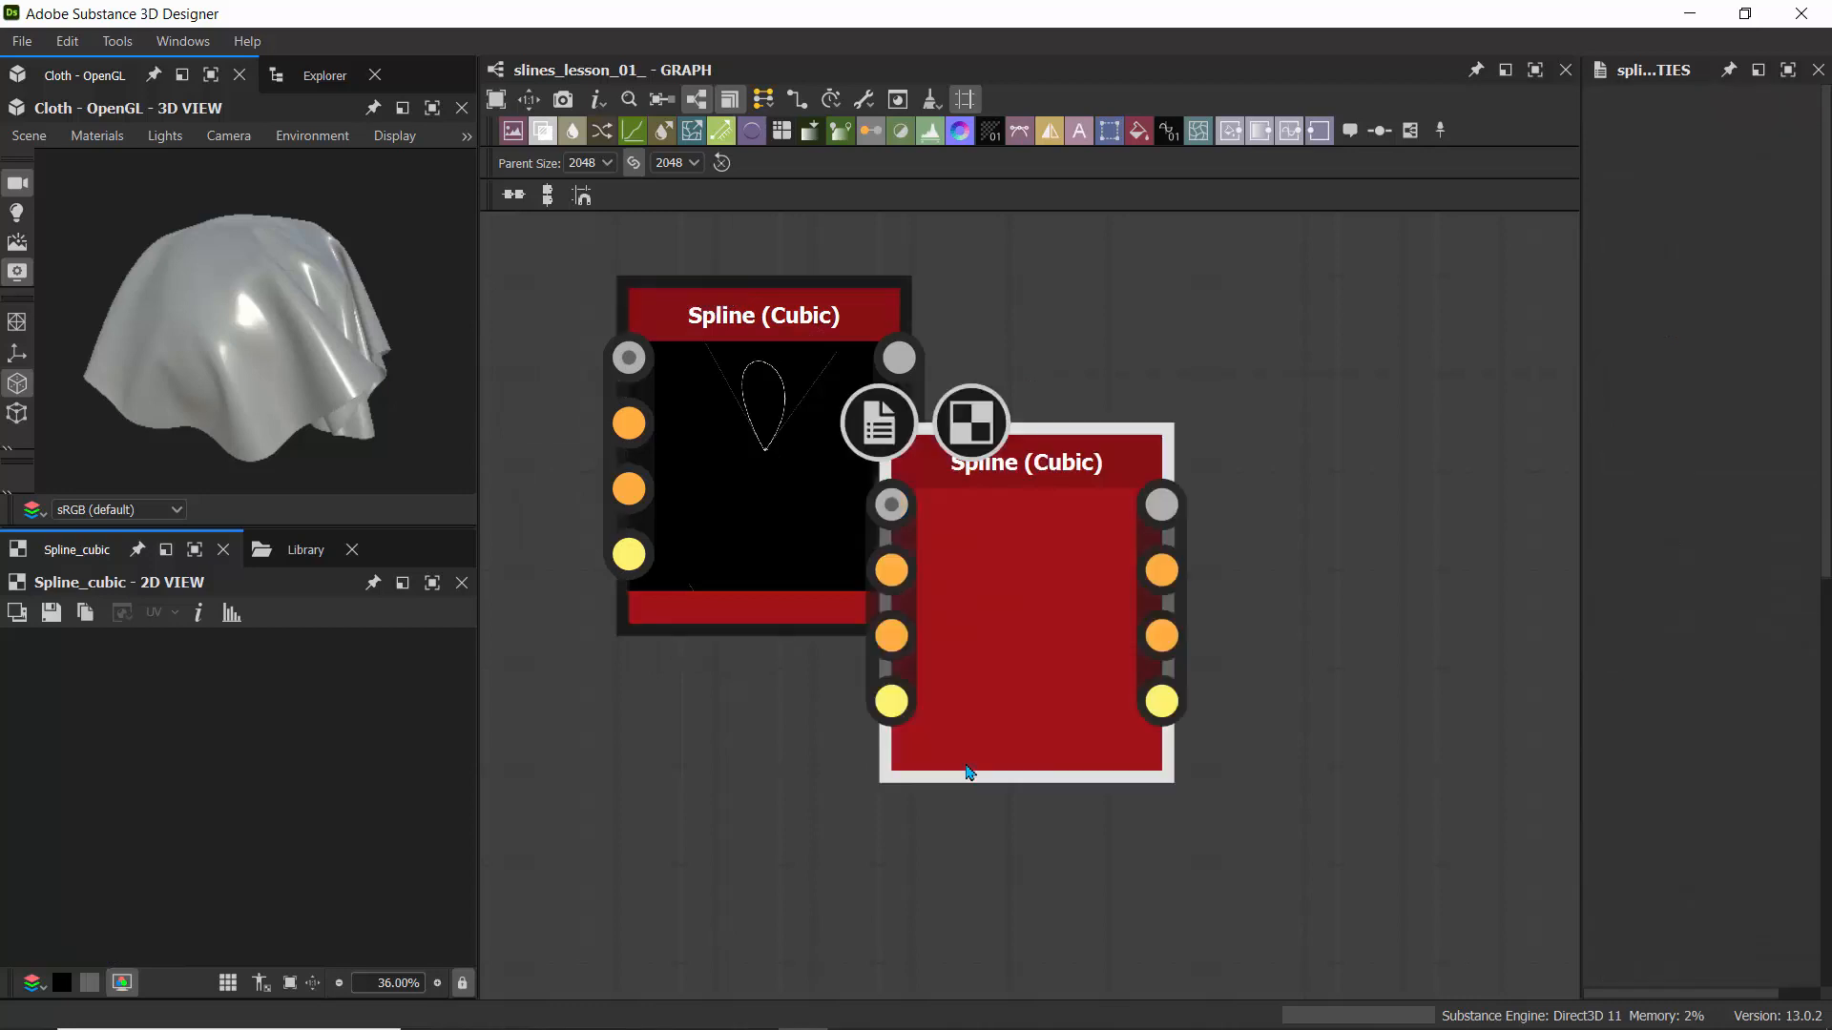
drag(1036, 590, 1256, 470)
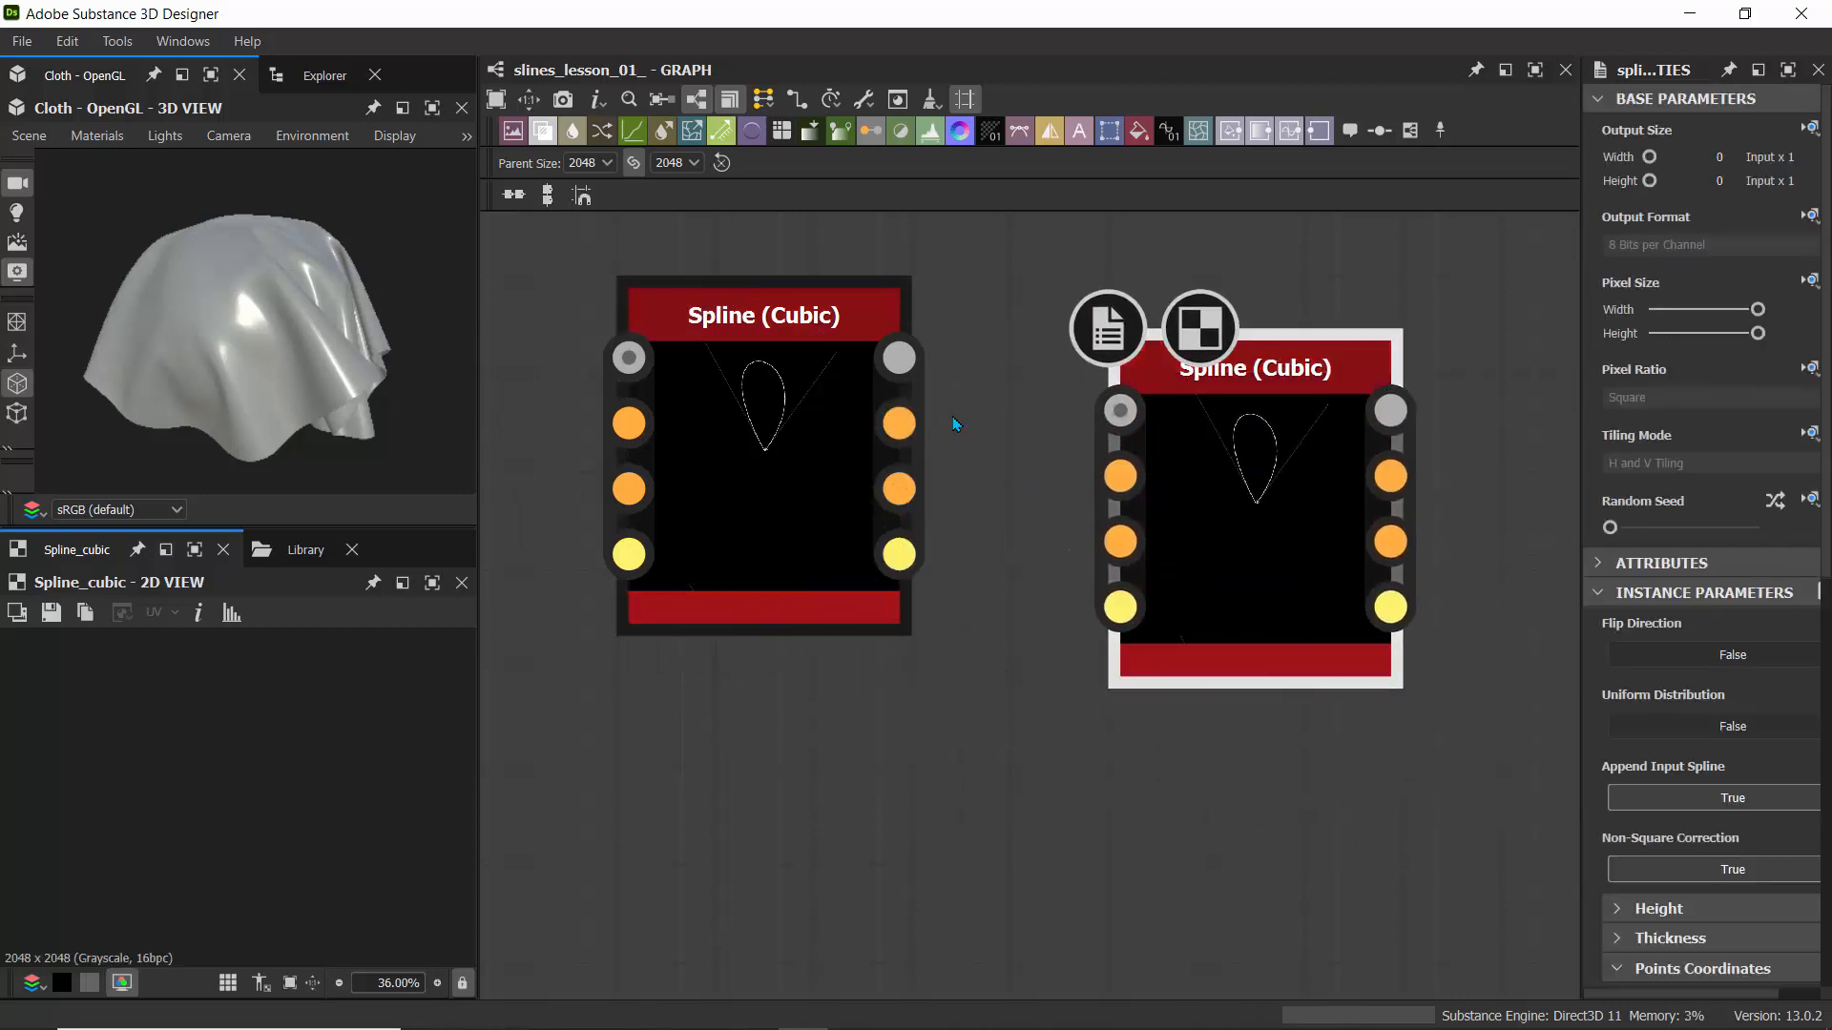
- Connect all four outputs of the original Spline (Cubic) node to the matching inputs of the copy
shift+drag(899, 422, 1094, 488)
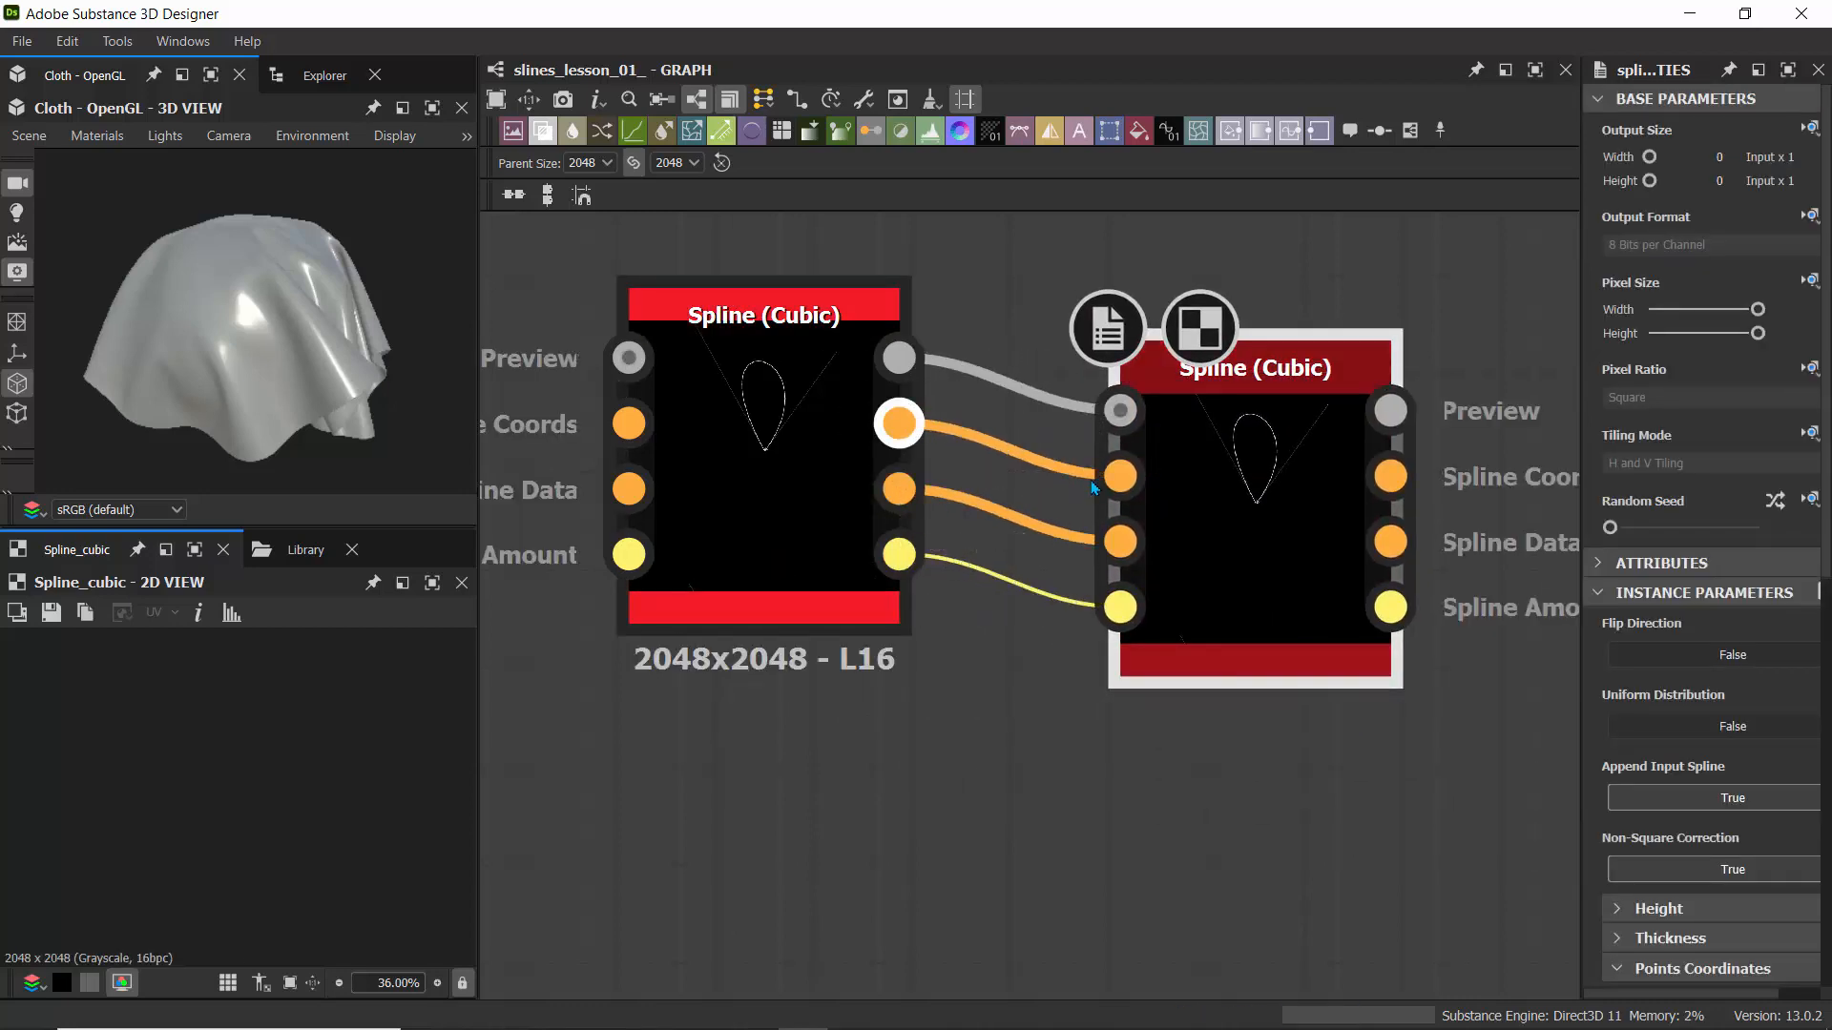
drag(802, 305, 778, 366)
scroll(826, 280, down, 3)
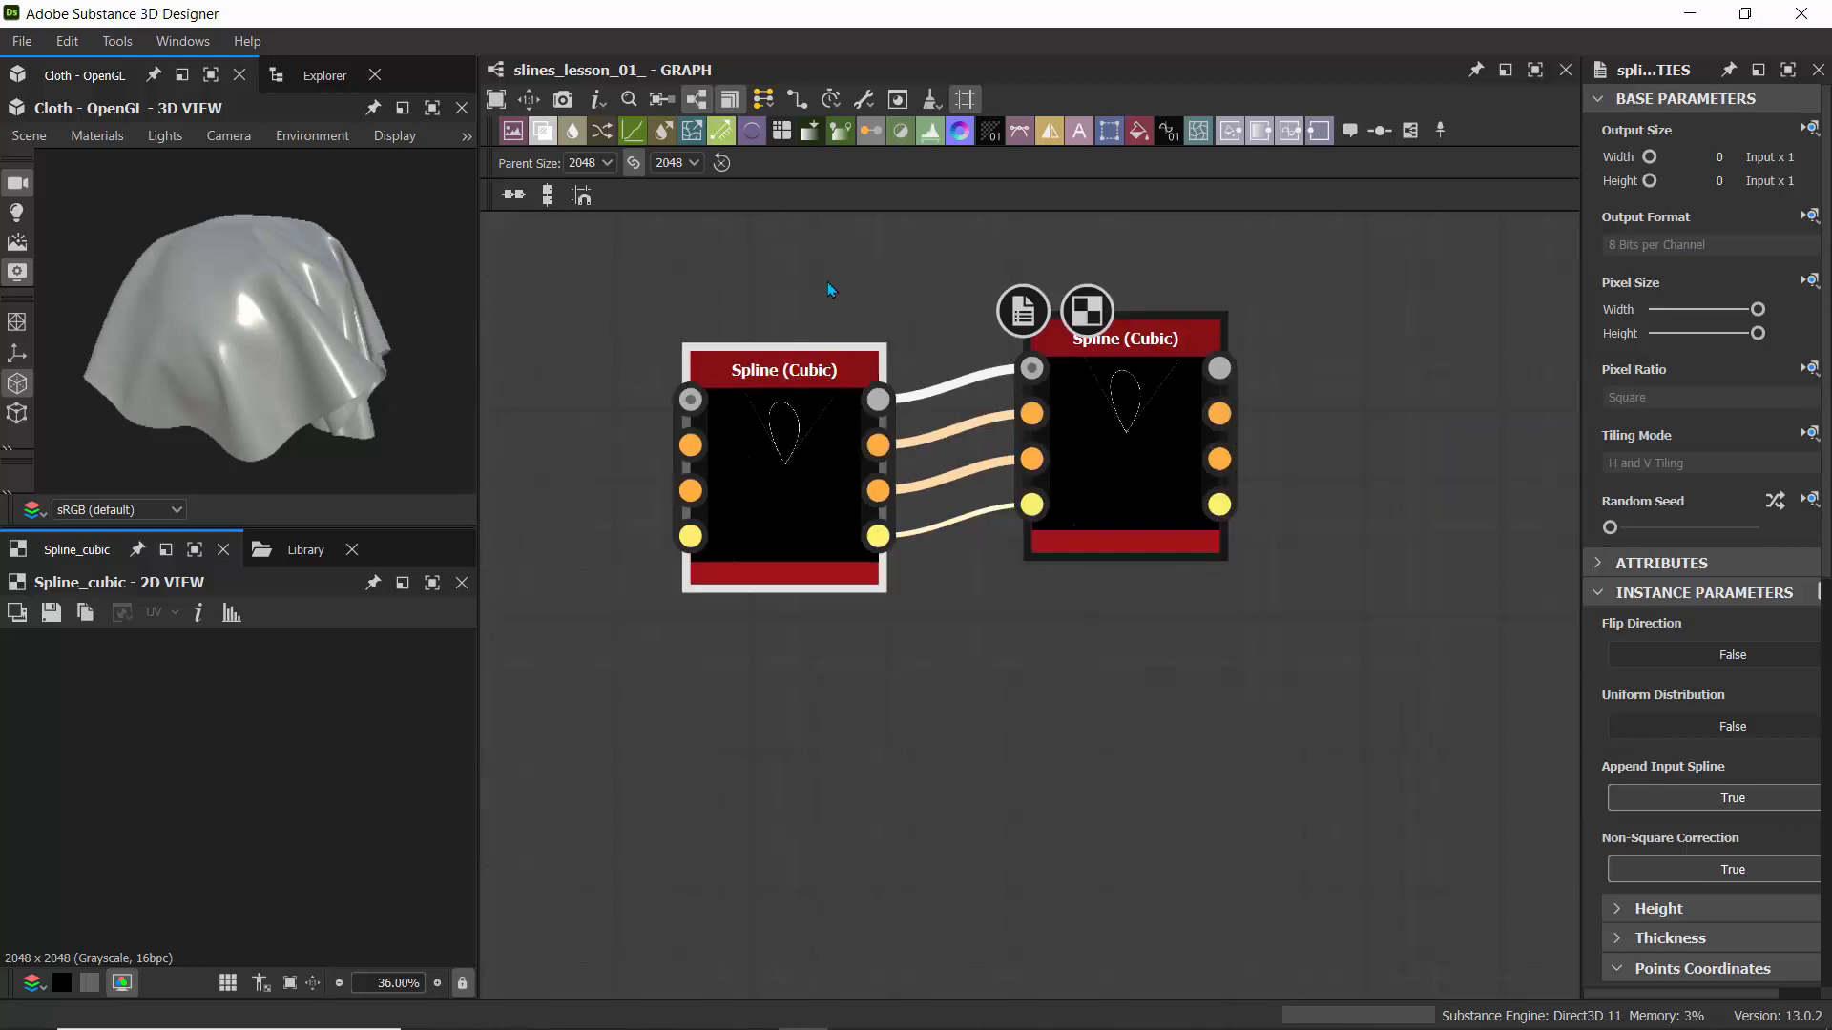
middle_drag(845, 314, 897, 374)
- Show the copied Spline (Cubic) node's preview framed in the 2D view, and move the original node slightly up and away from it
double_click(869, 438)
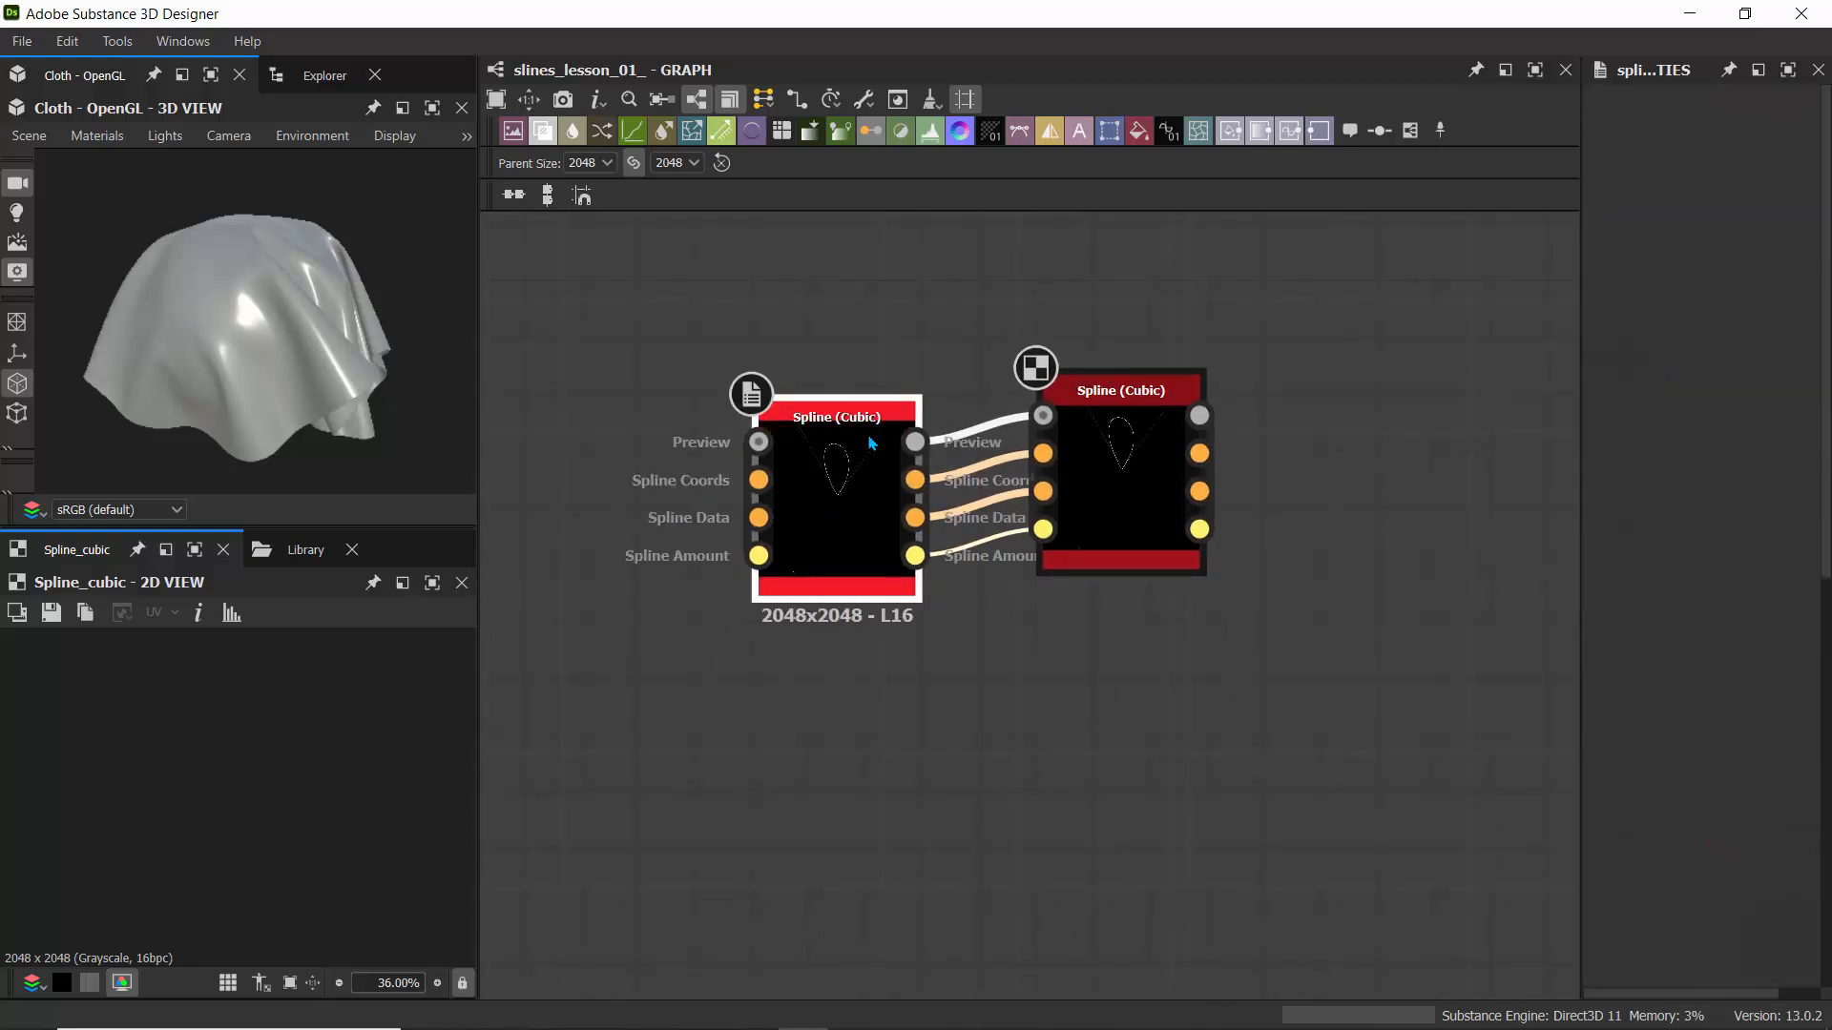
click(1116, 481)
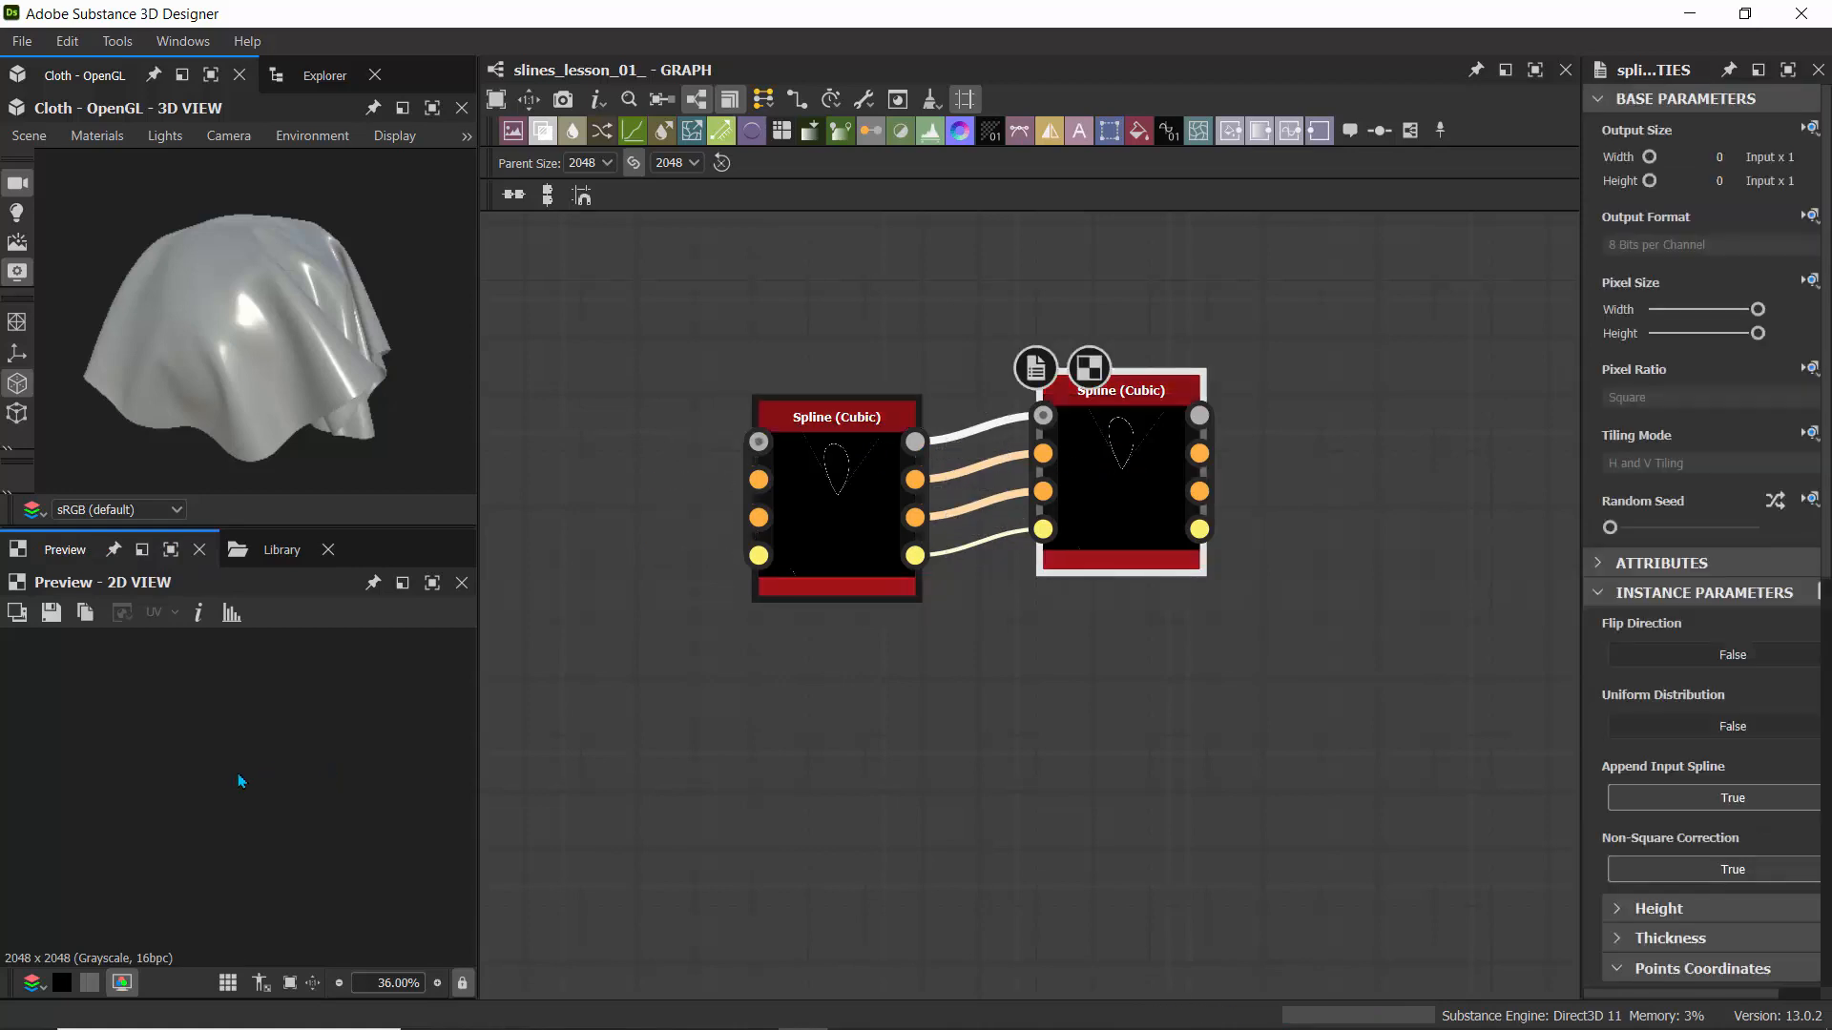
key(f)
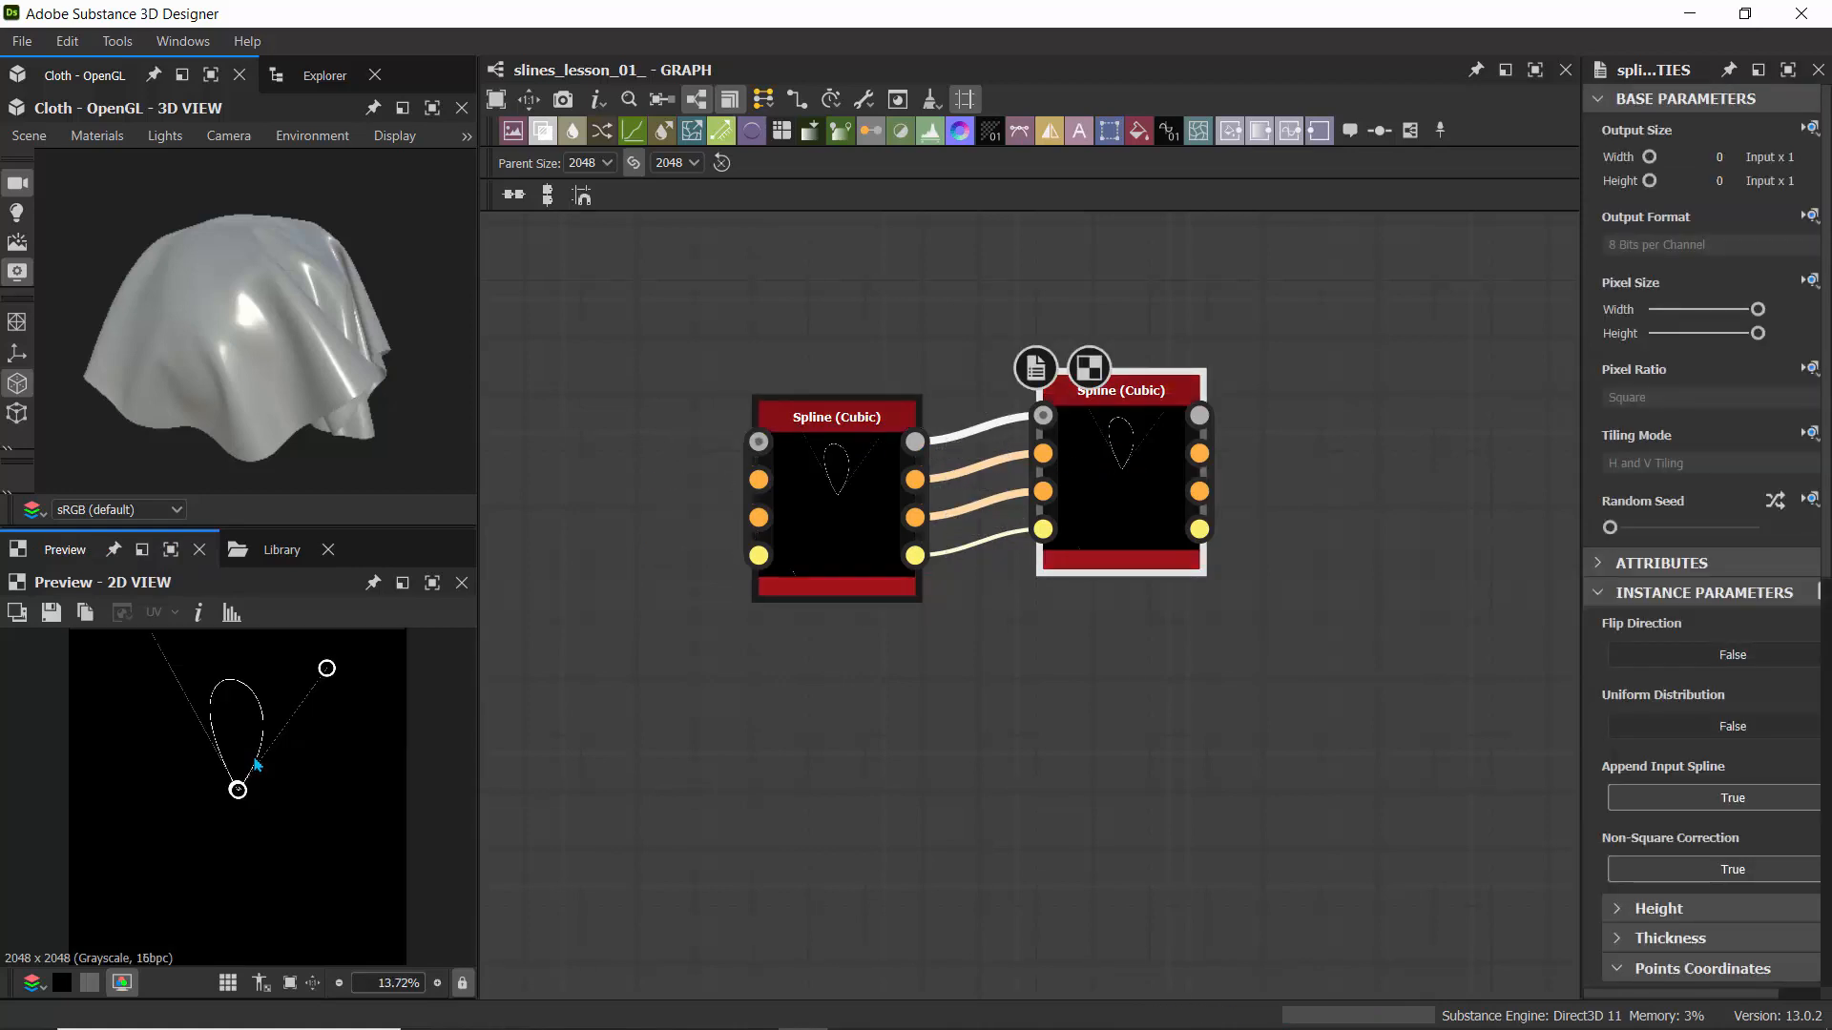
drag(819, 447, 762, 391)
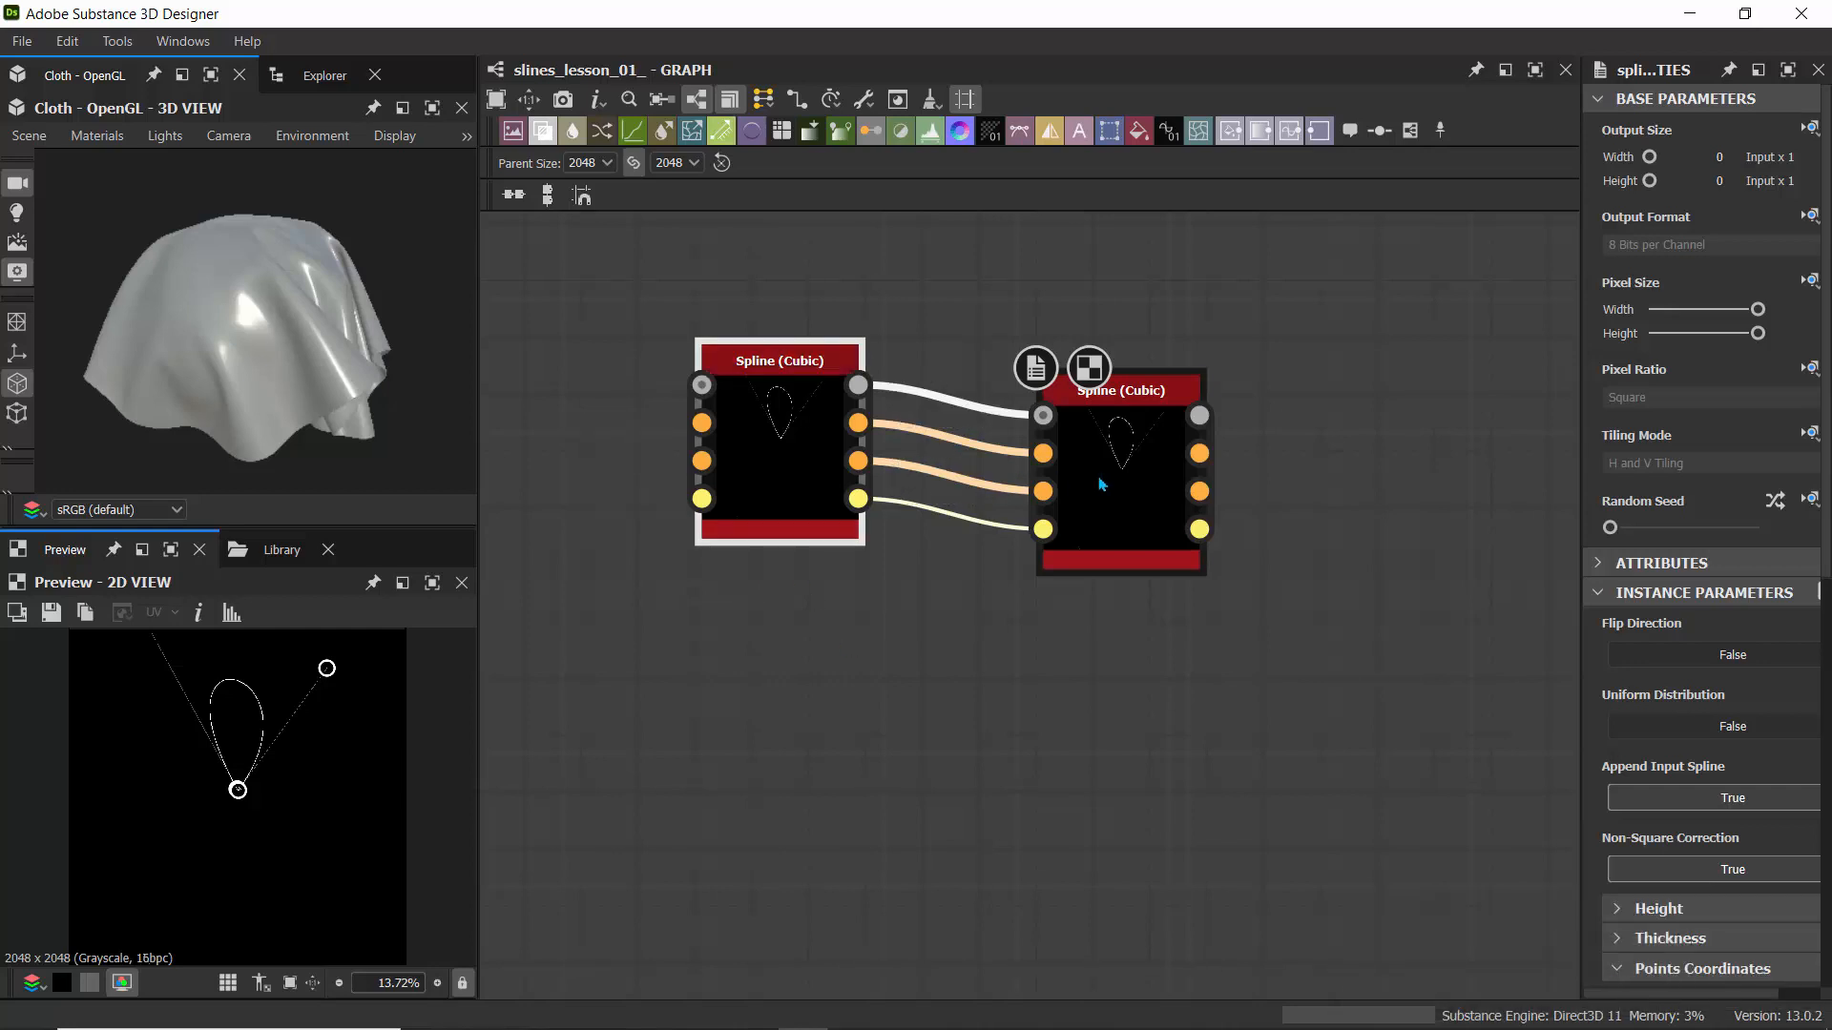
click(1122, 454)
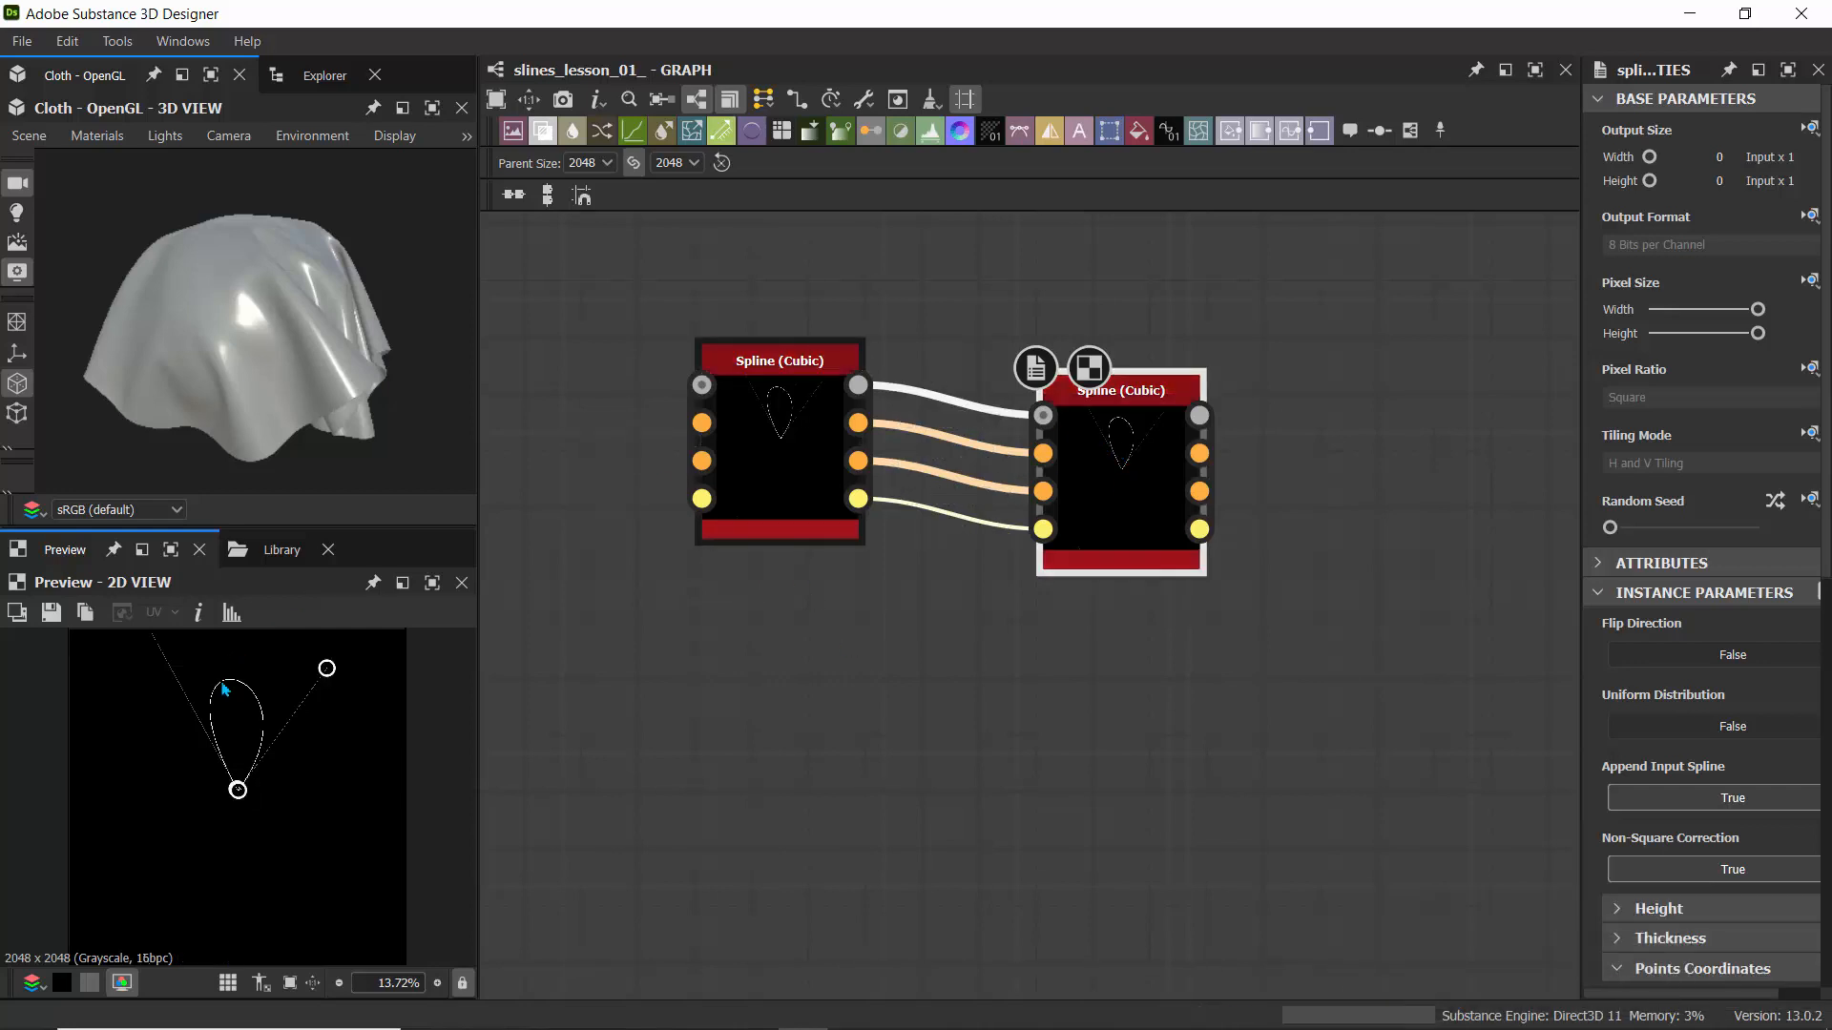
- Swing the copied spline's two tangent handles to the right to form a second slim petal beside the first, in a maximized 2D view
scroll(175, 701, down, 1)
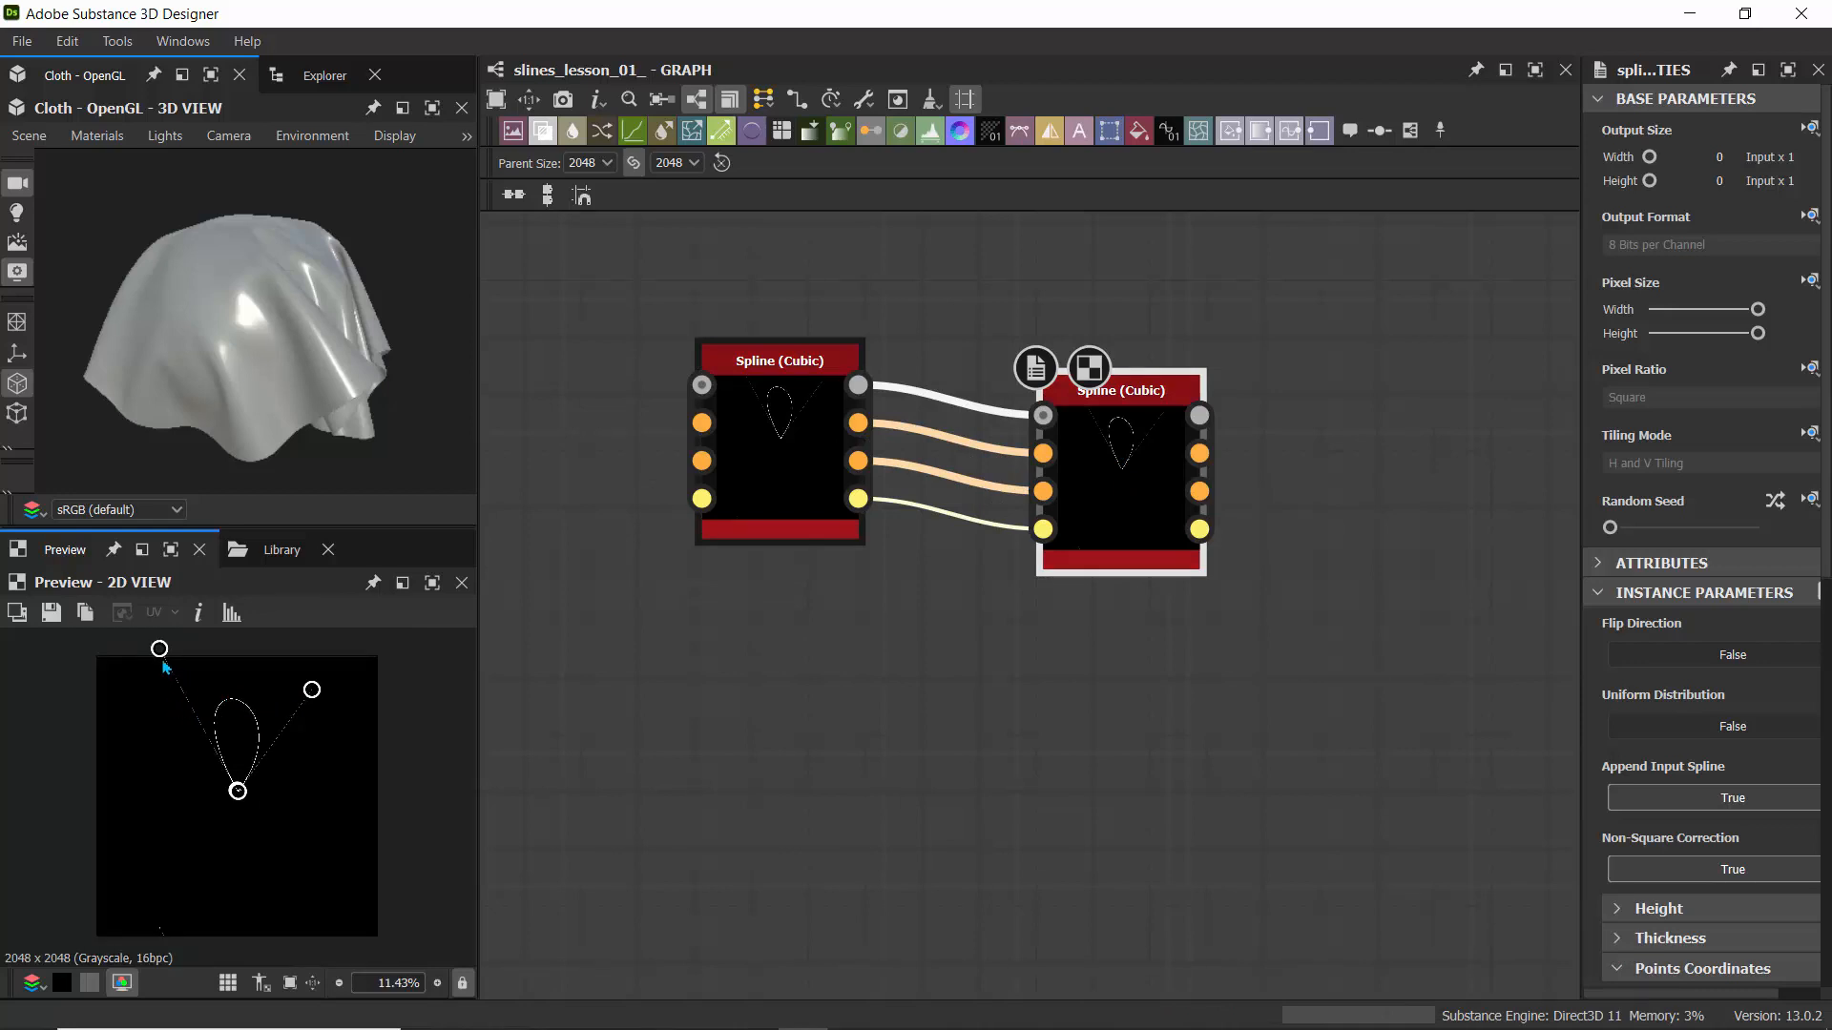
drag(160, 651, 401, 761)
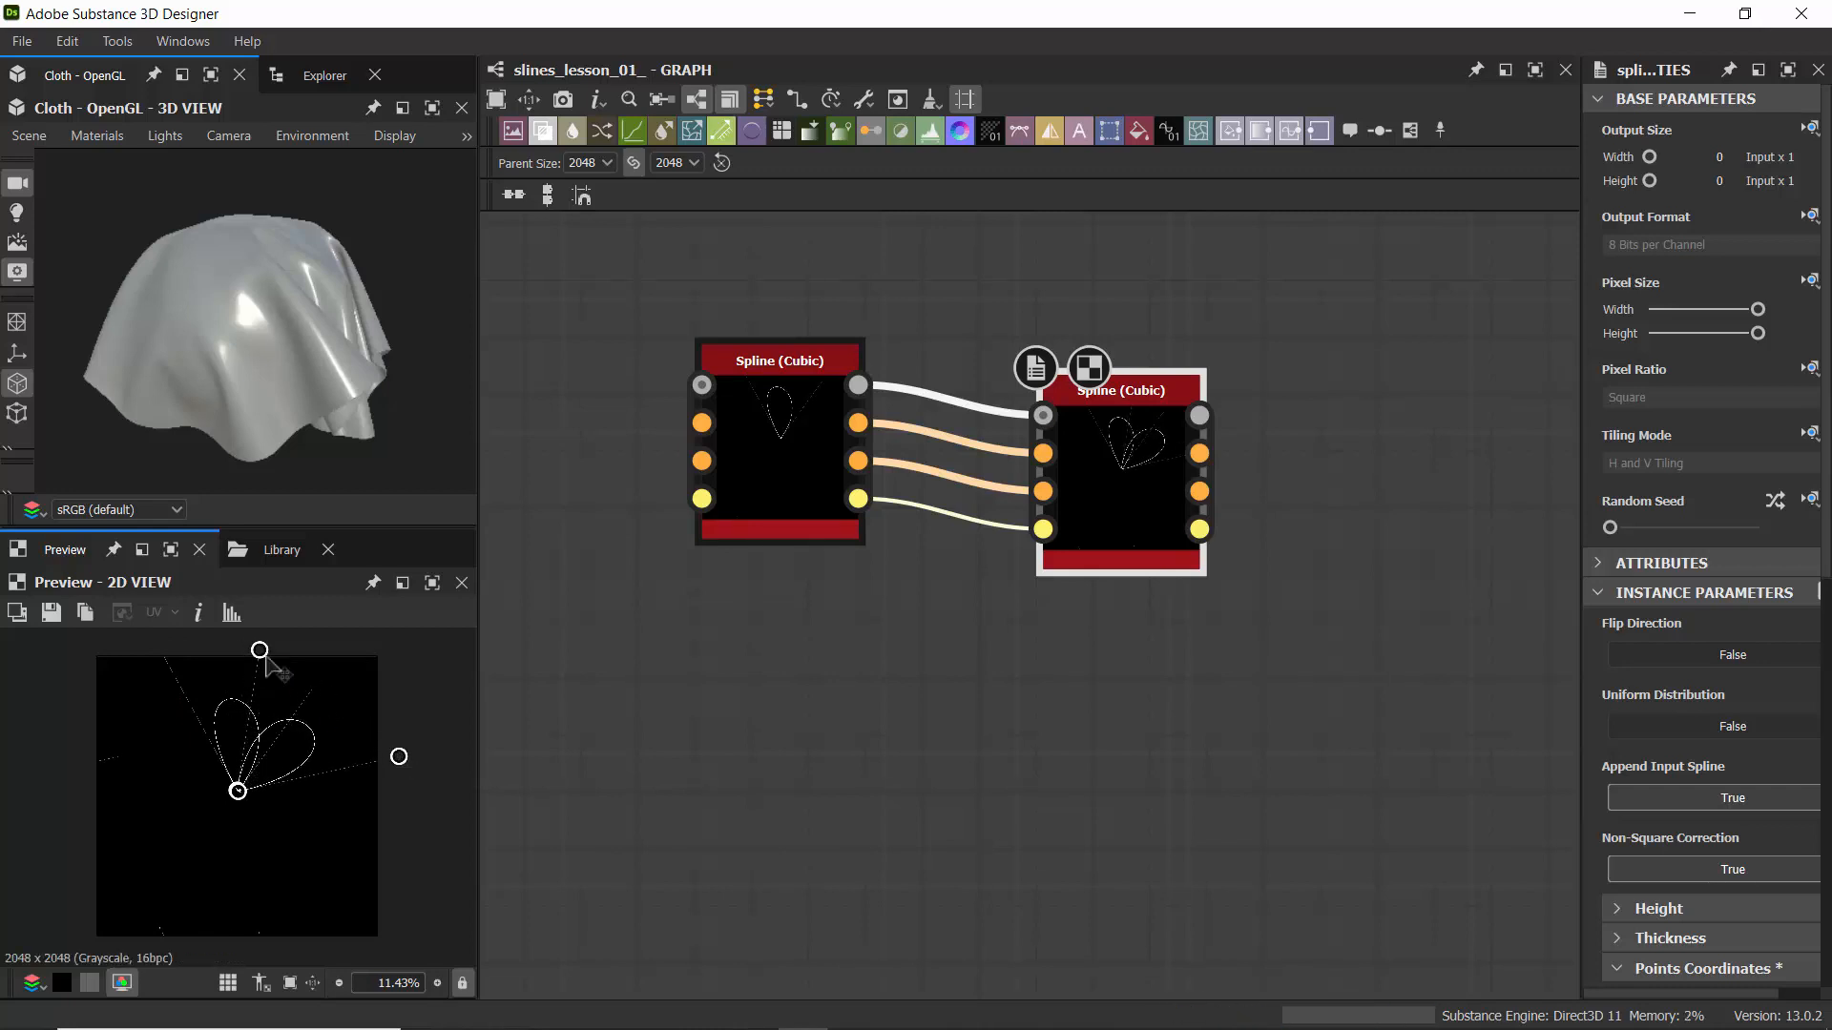
key(ctrl+space)
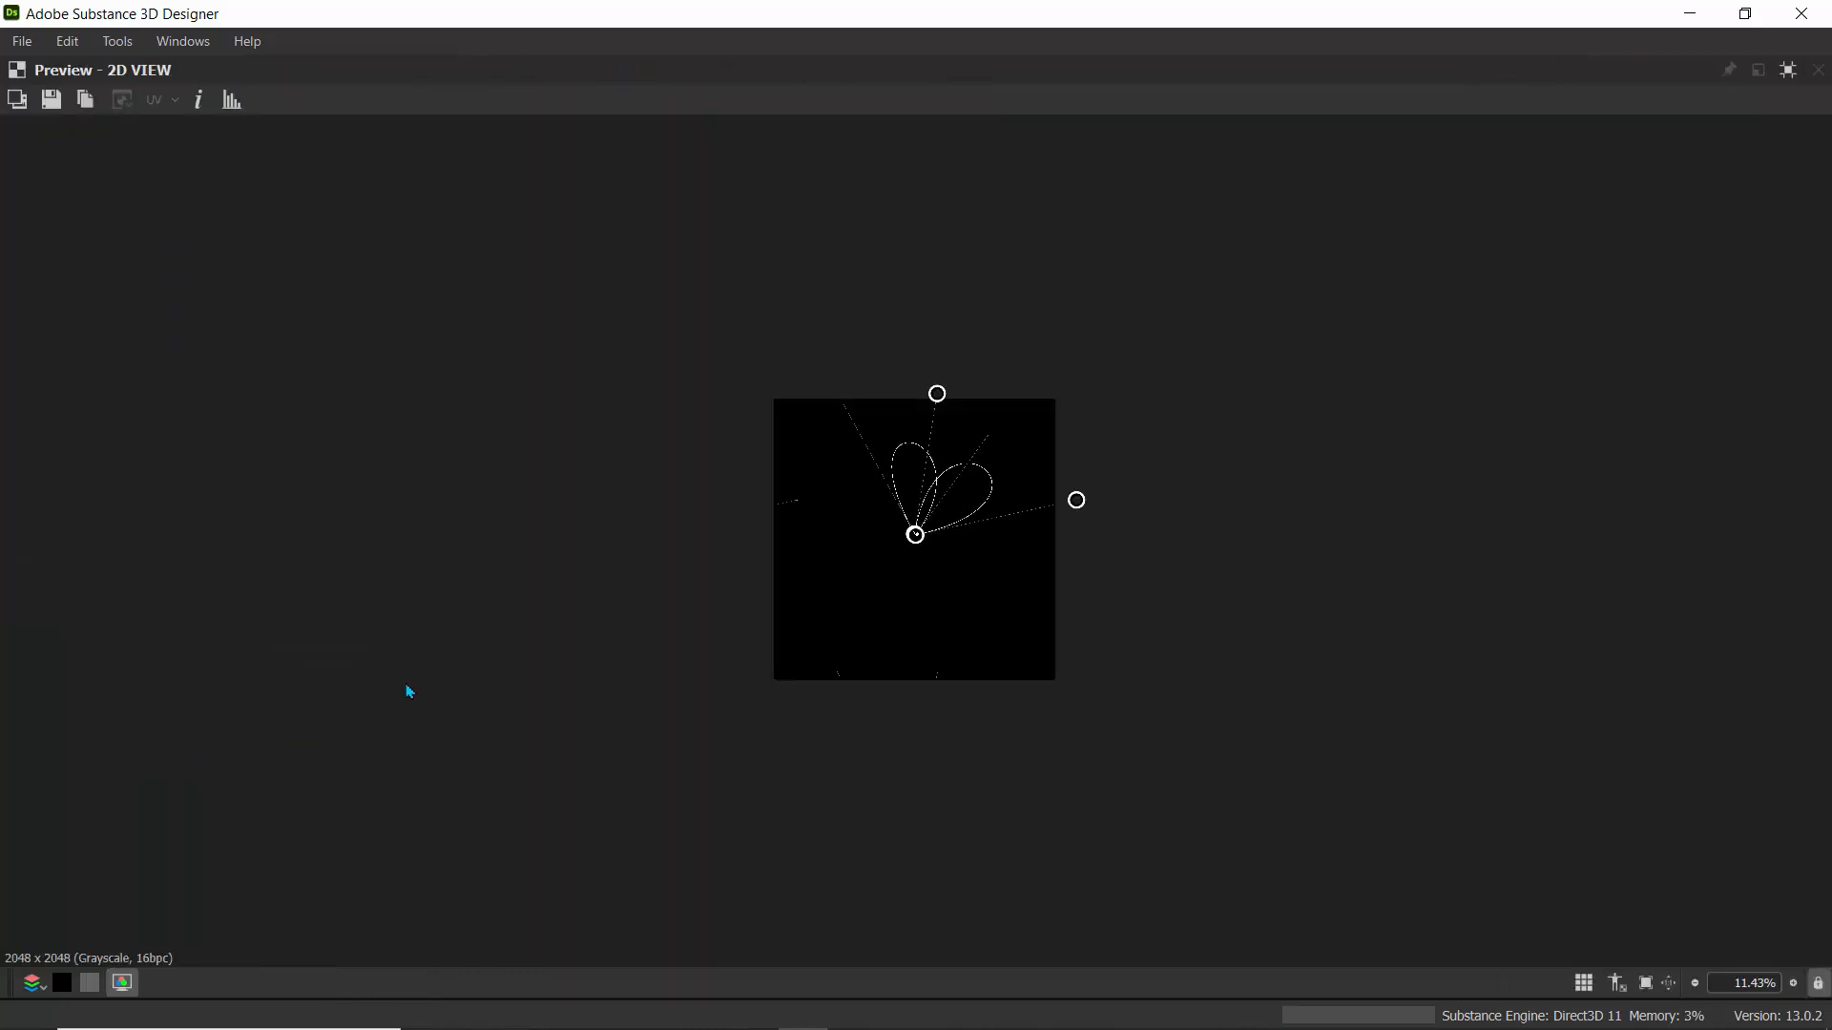
key(f)
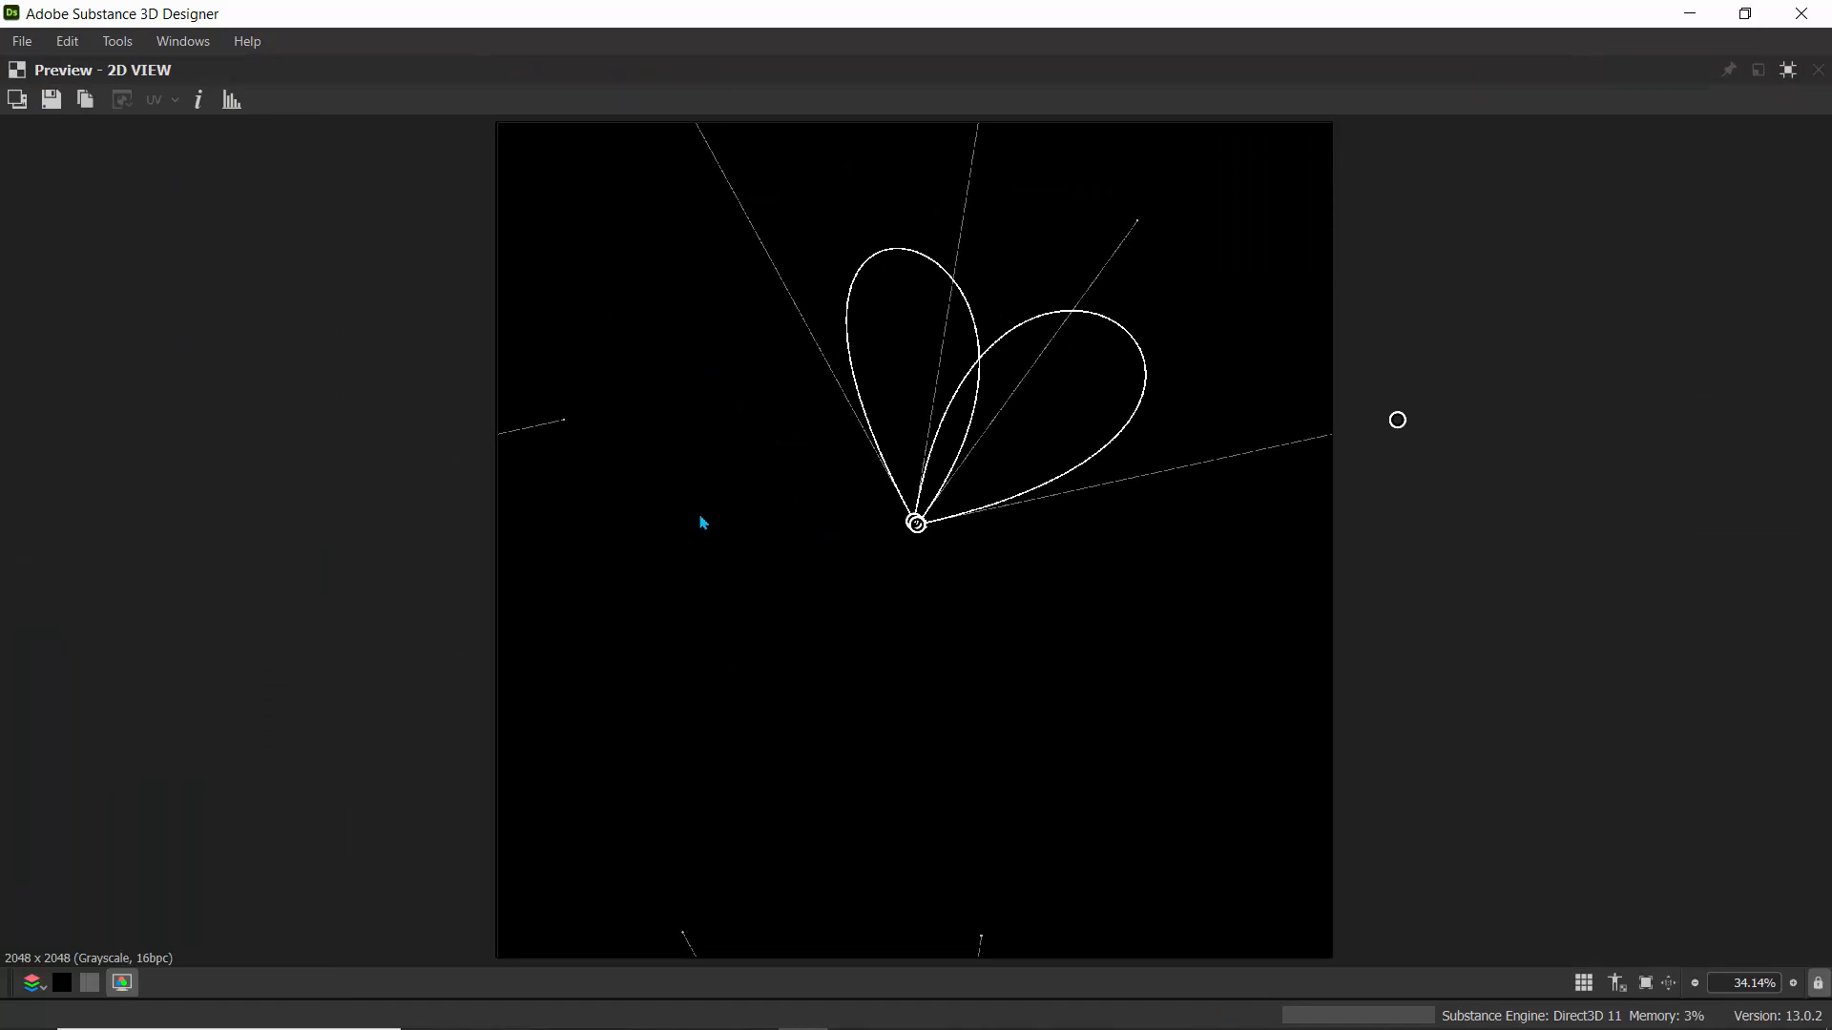
scroll(776, 419, down, 3)
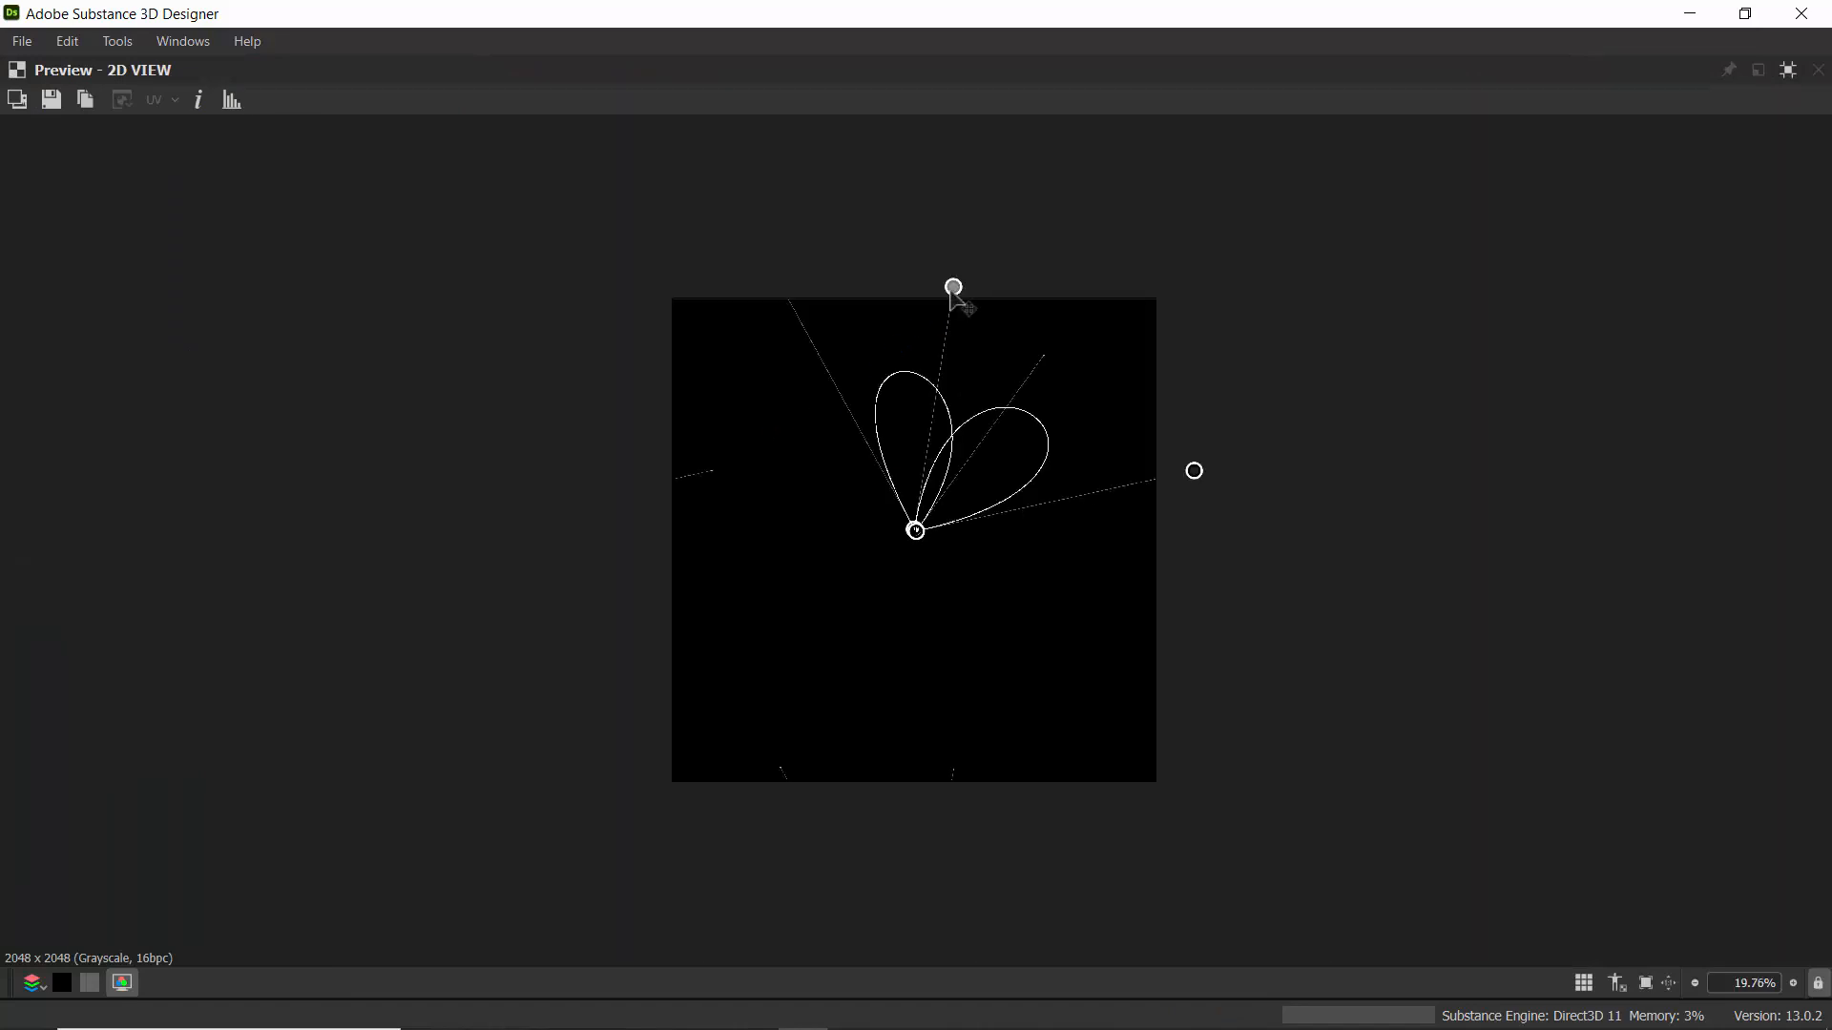
drag(954, 286, 1034, 341)
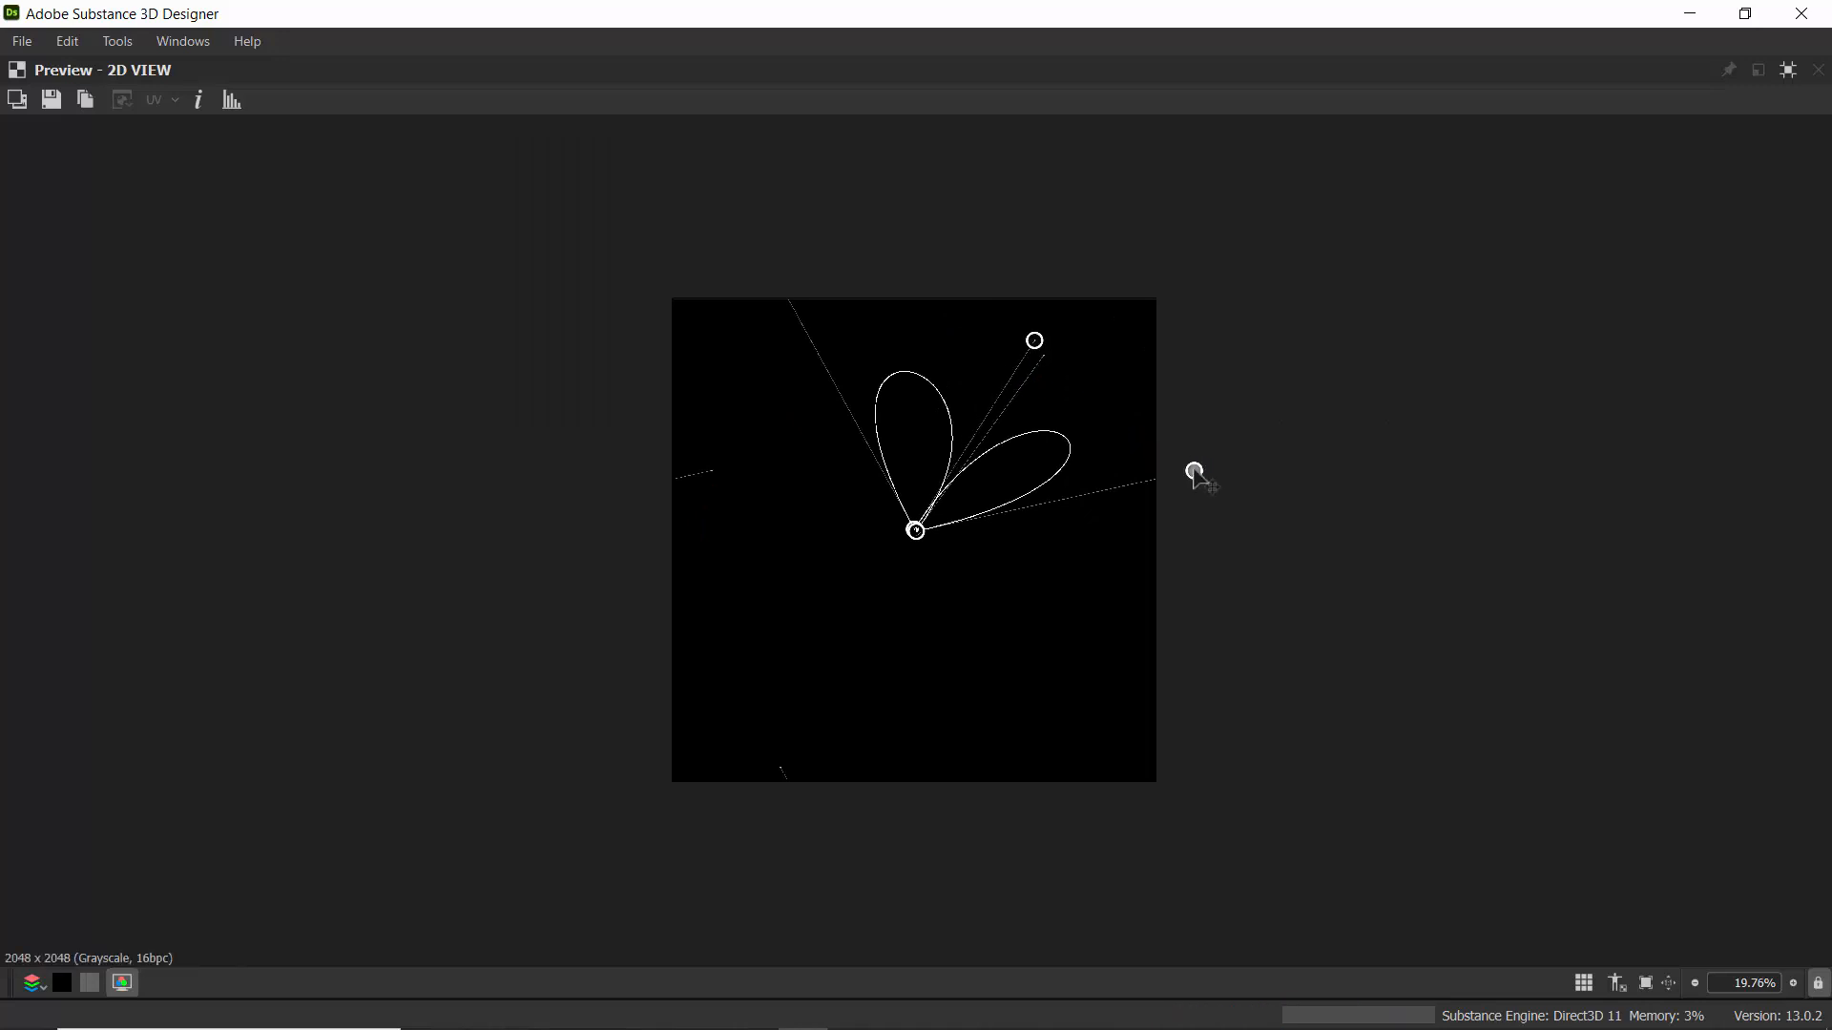
drag(1193, 471, 1148, 494)
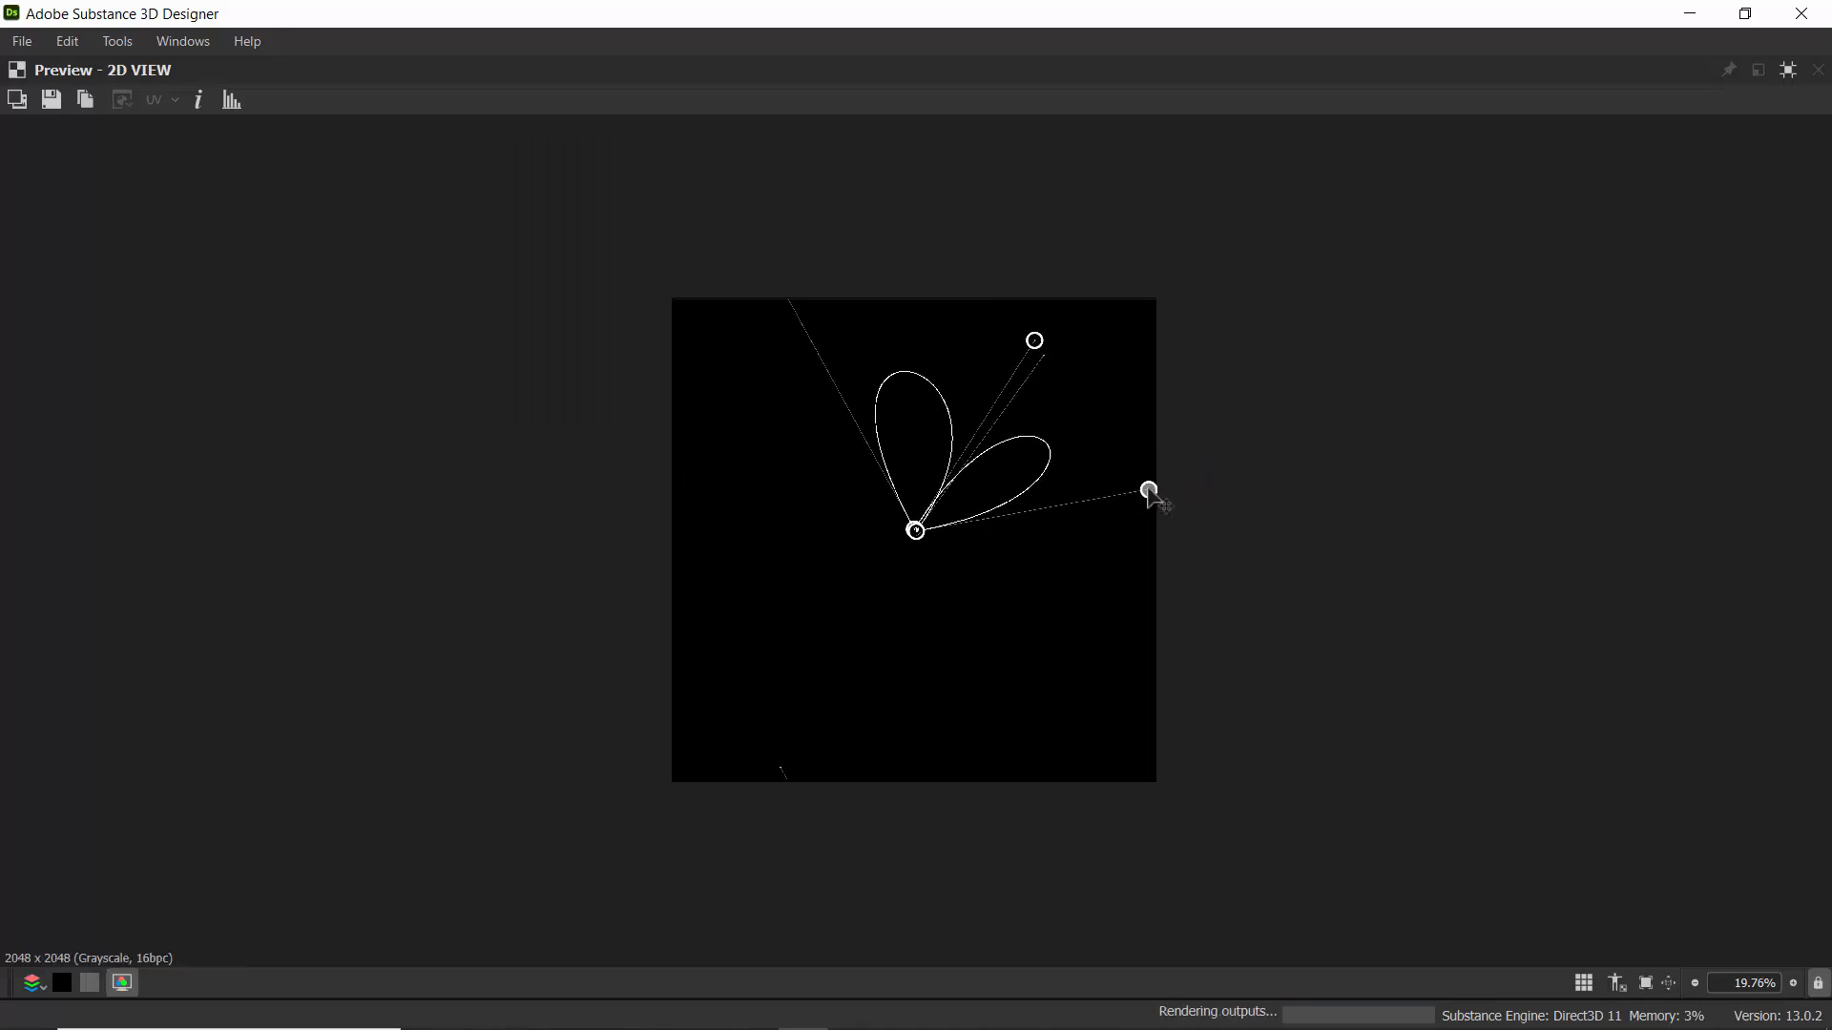
- Place the second petal's end points at the first petal's base, about (0.51, 0.47), with the p1 tangent at about (0.79, 0.12)
scroll(846, 352, down, 3)
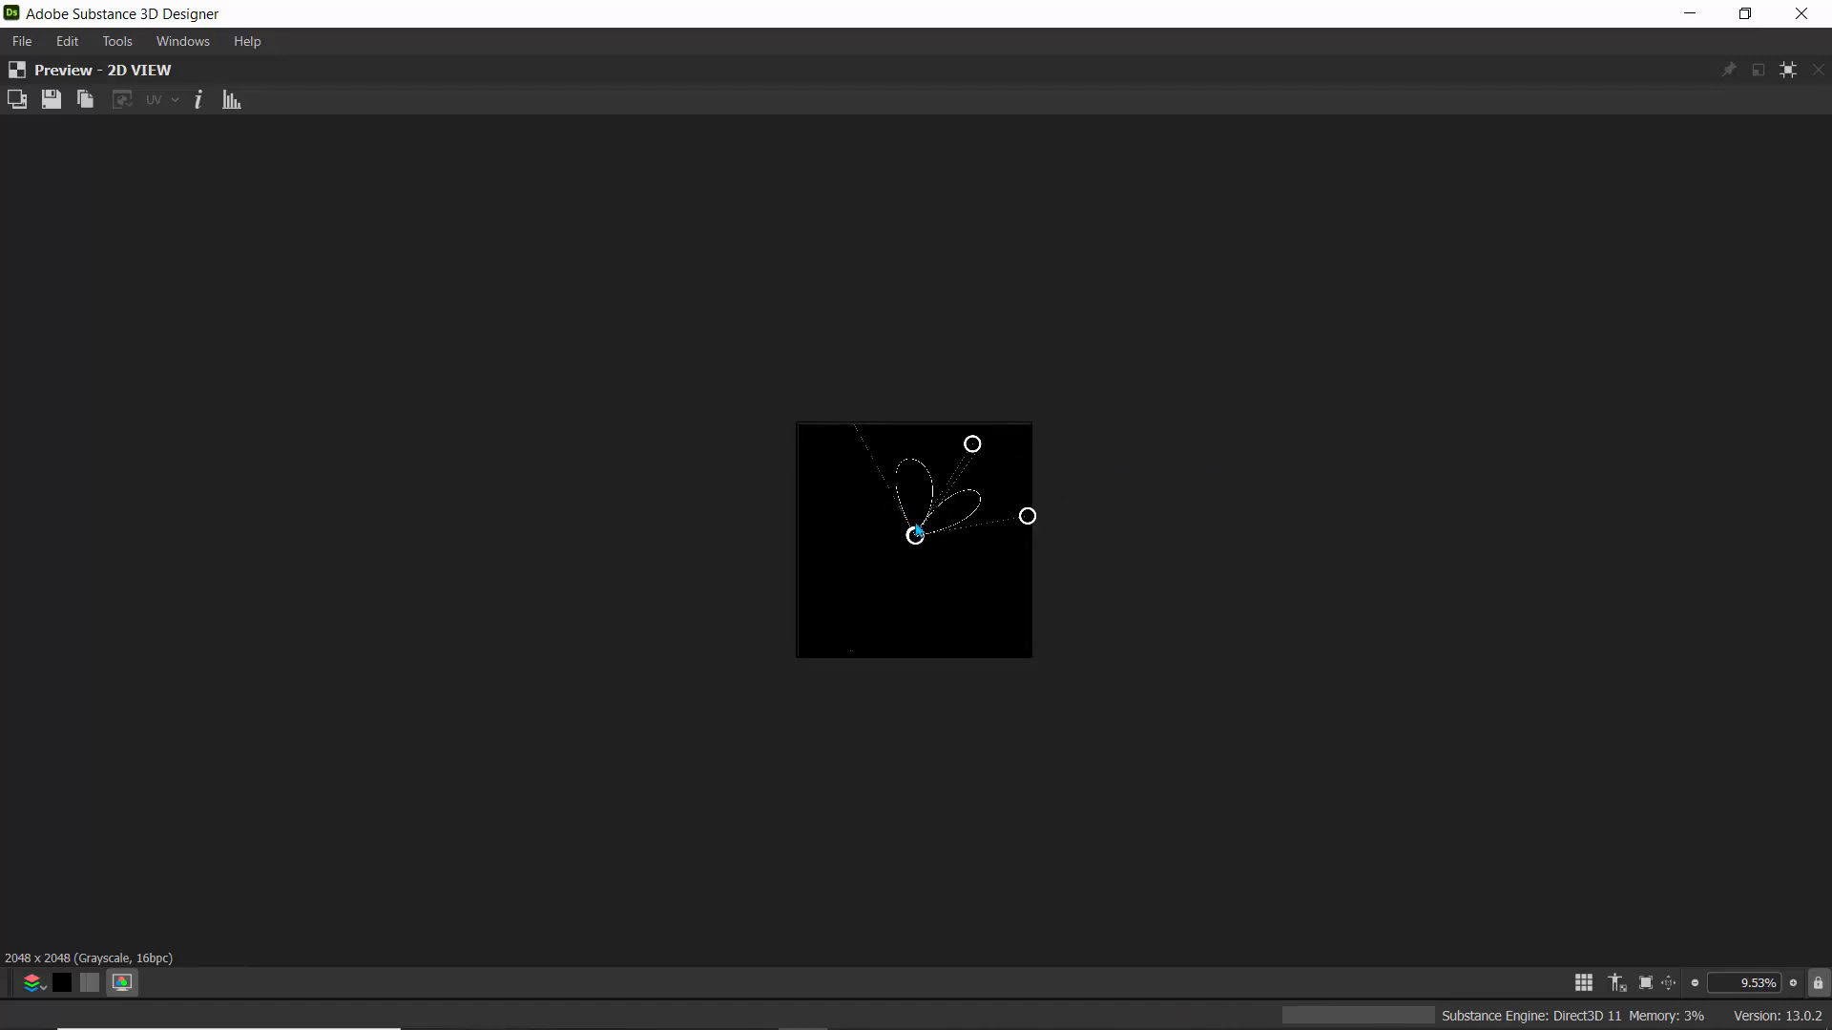
mouse_move(915, 535)
mouse_down()
mouse_move(935, 568)
mouse_move(918, 561)
mouse_up()
drag(972, 444, 982, 450)
scroll(919, 515, up, 5)
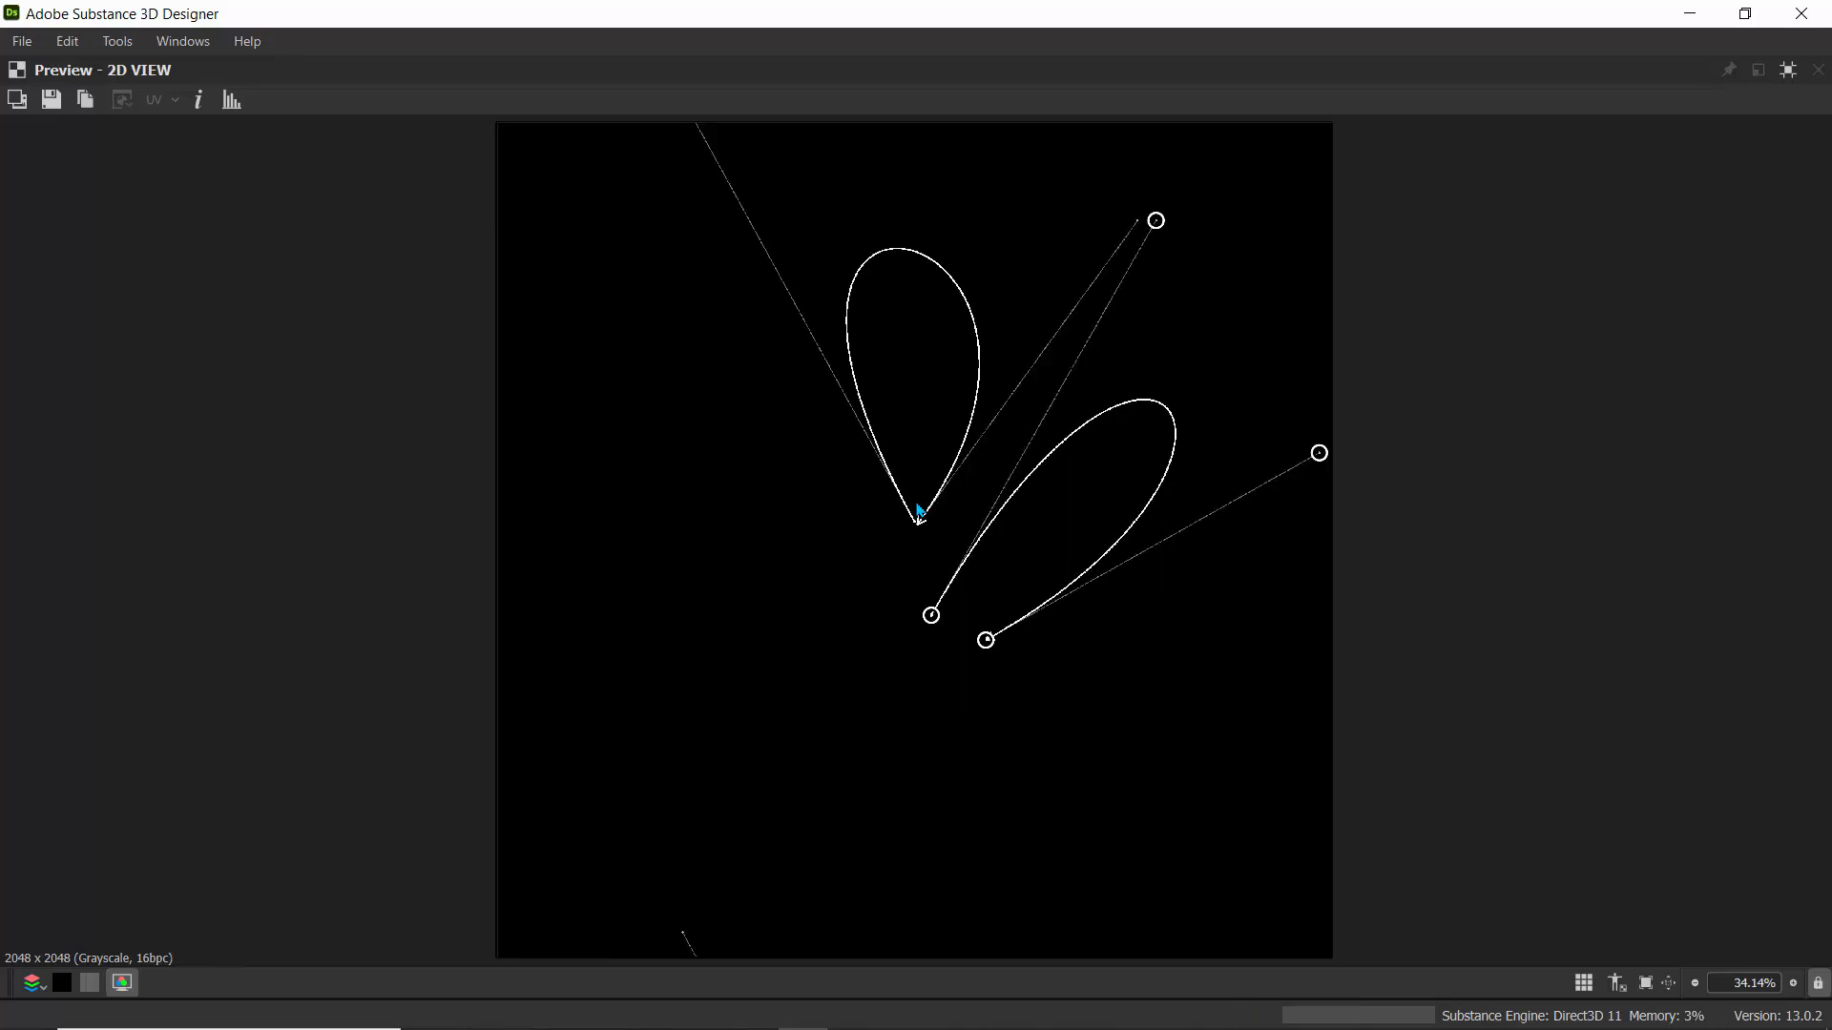
drag(931, 615, 923, 518)
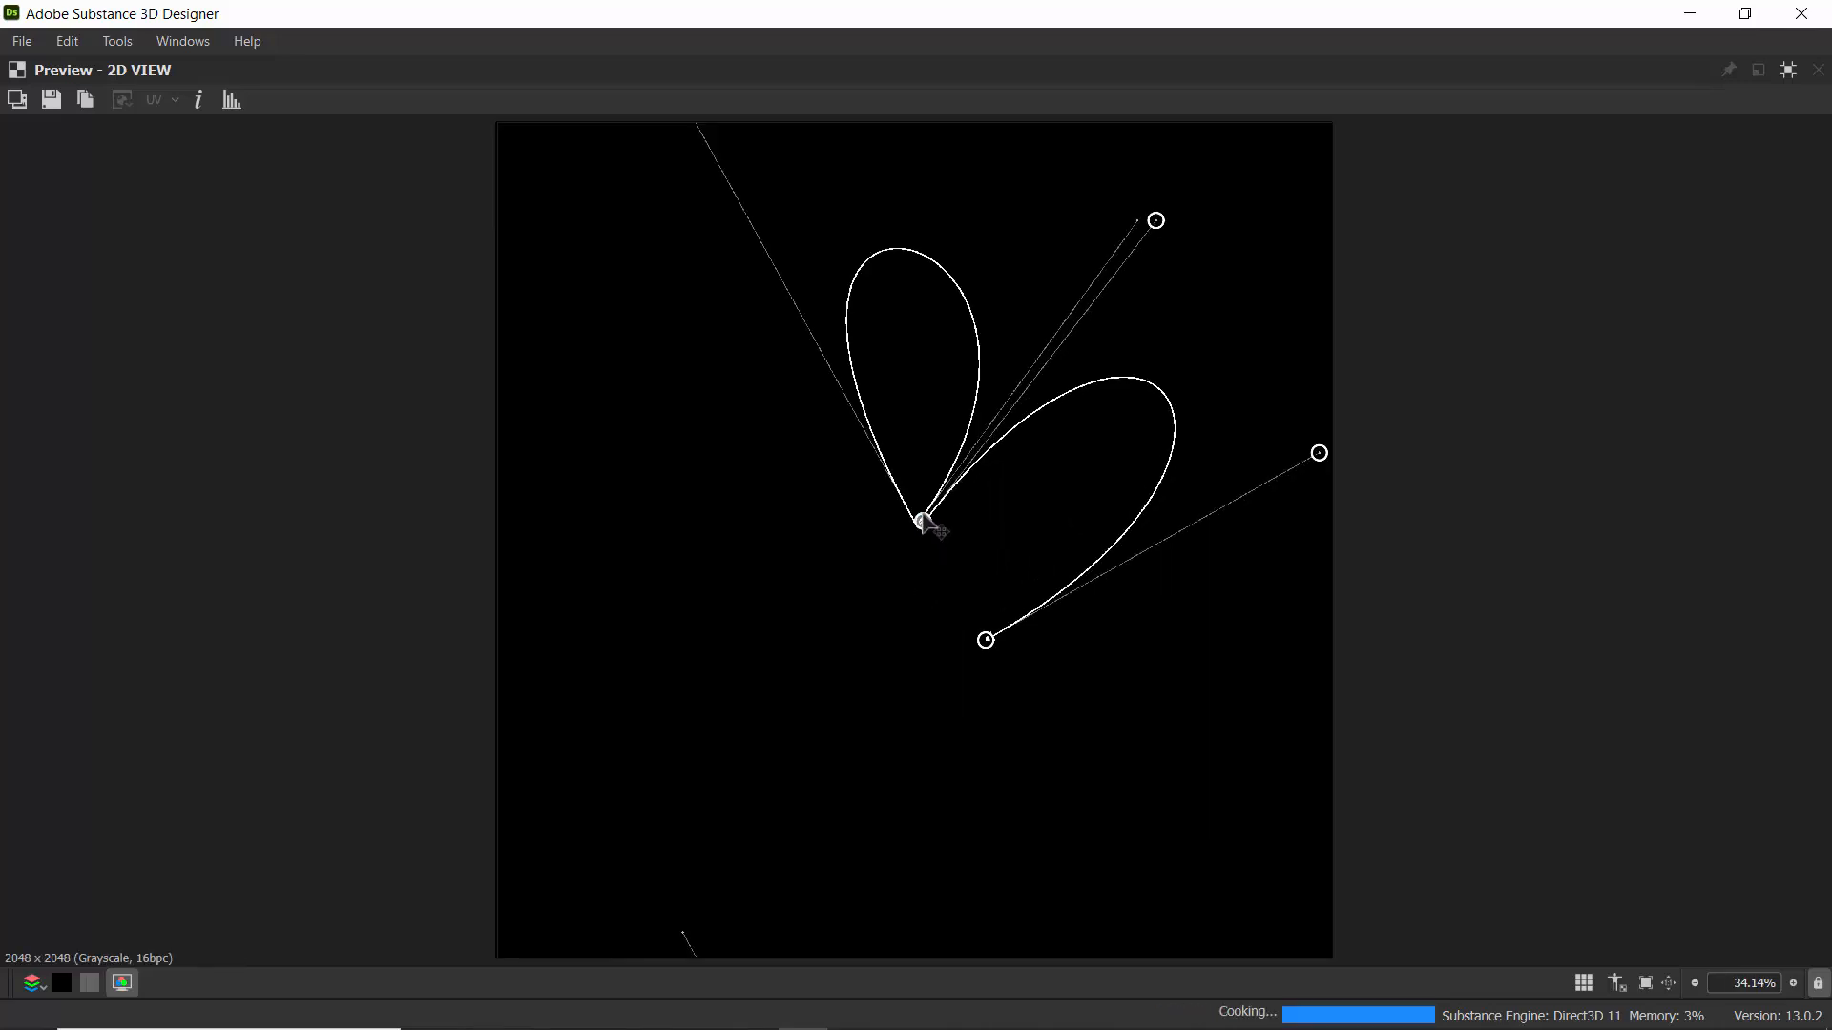
drag(986, 640, 921, 521)
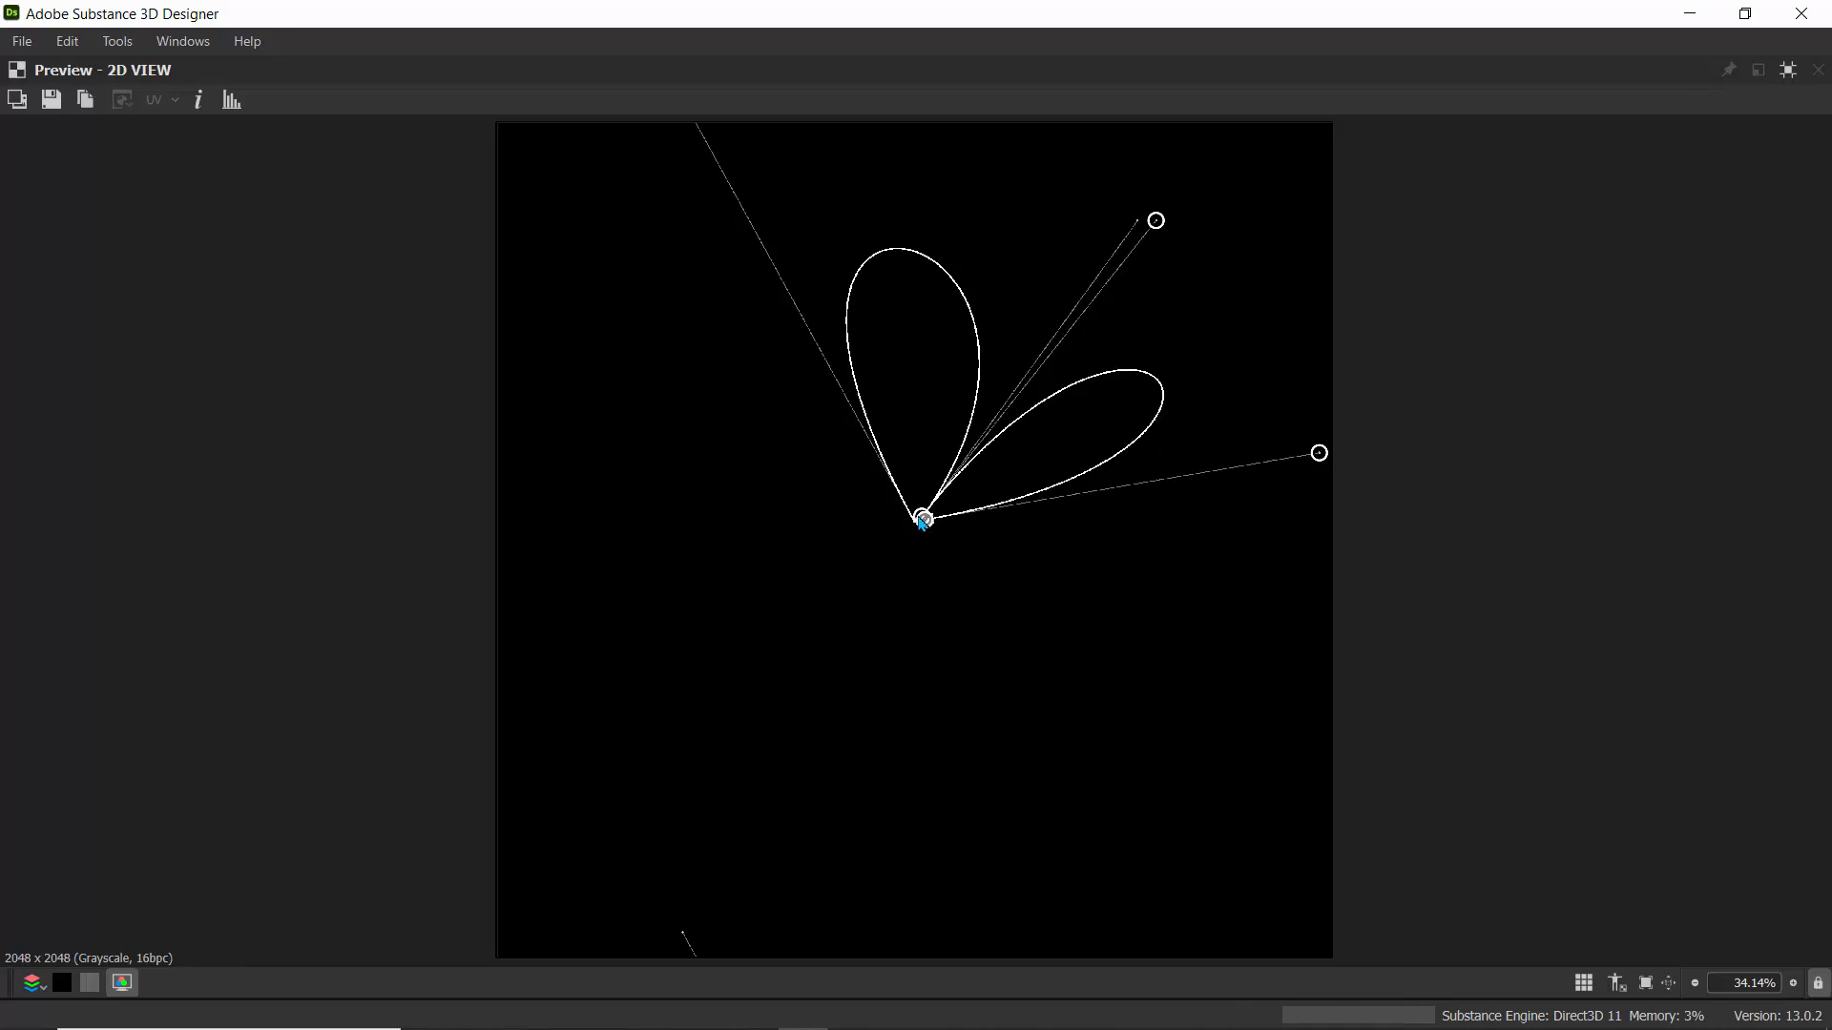
- Pull the second petal's p2 tangent handle slightly inward to about (0.97, 0.40) and restore the docked 2D view
click(1304, 465)
drag(1304, 466, 1281, 467)
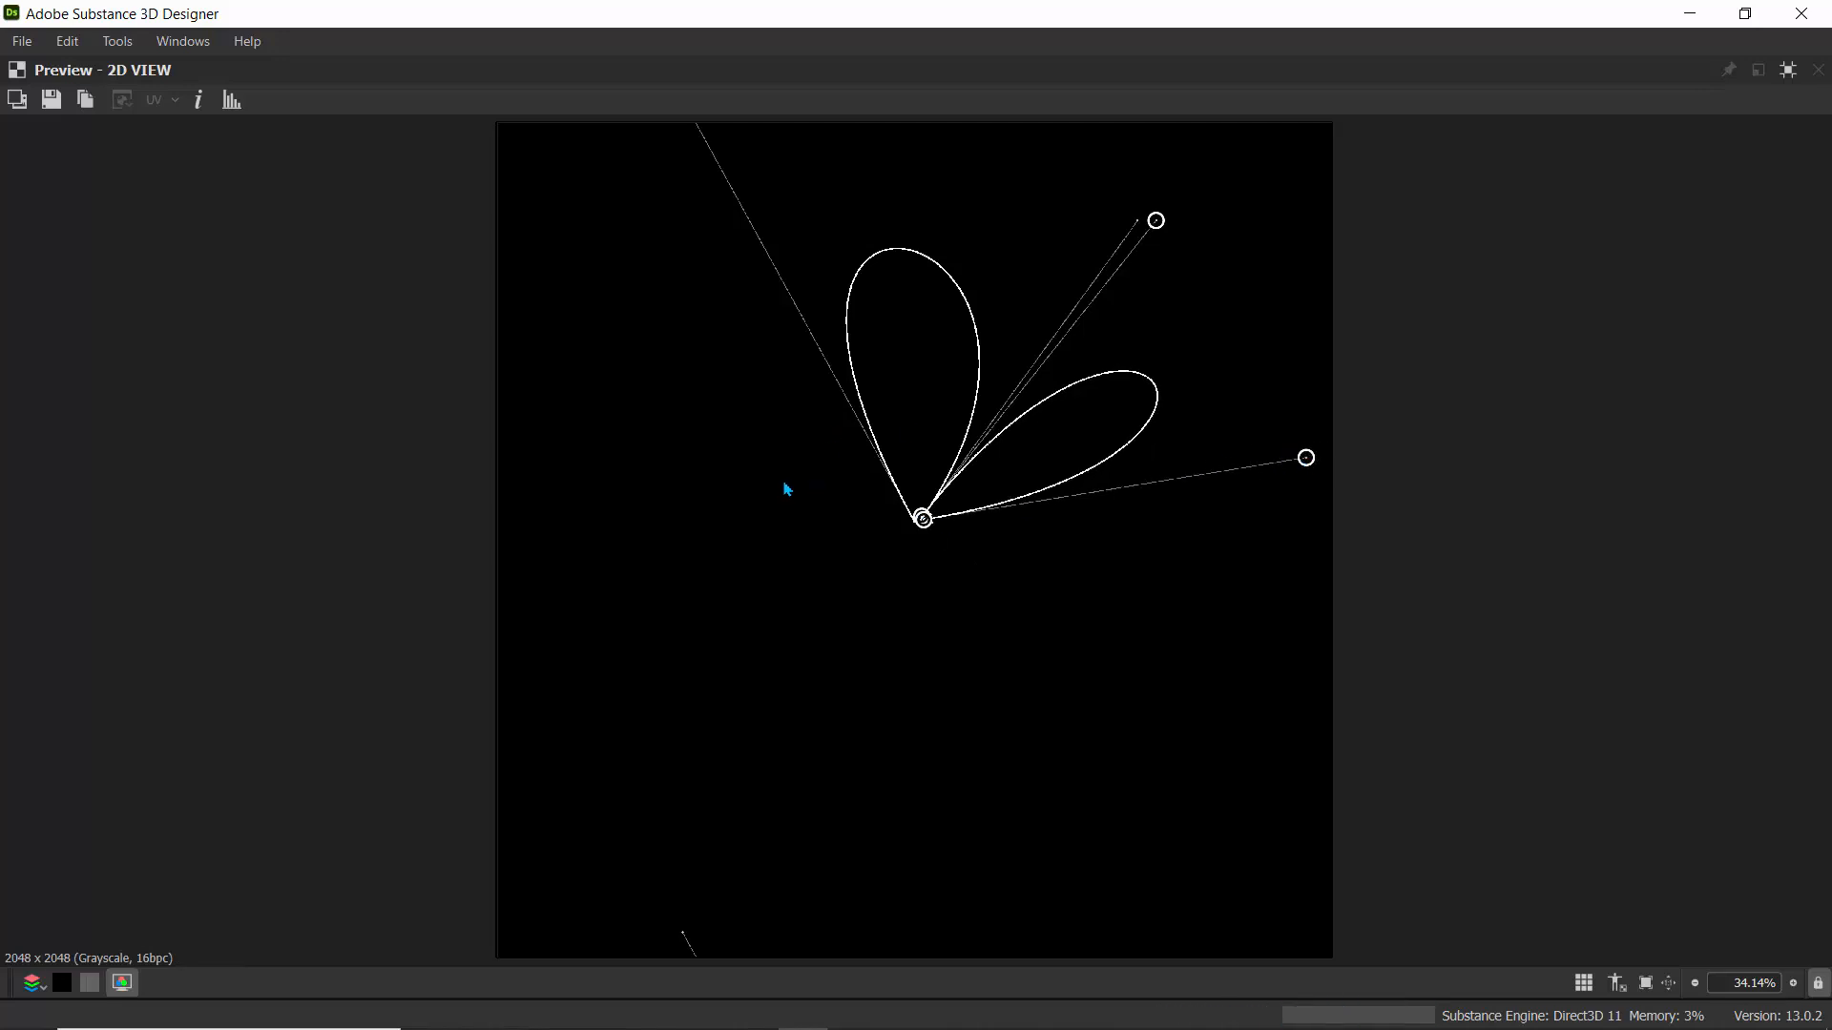
key(ctrl+space)
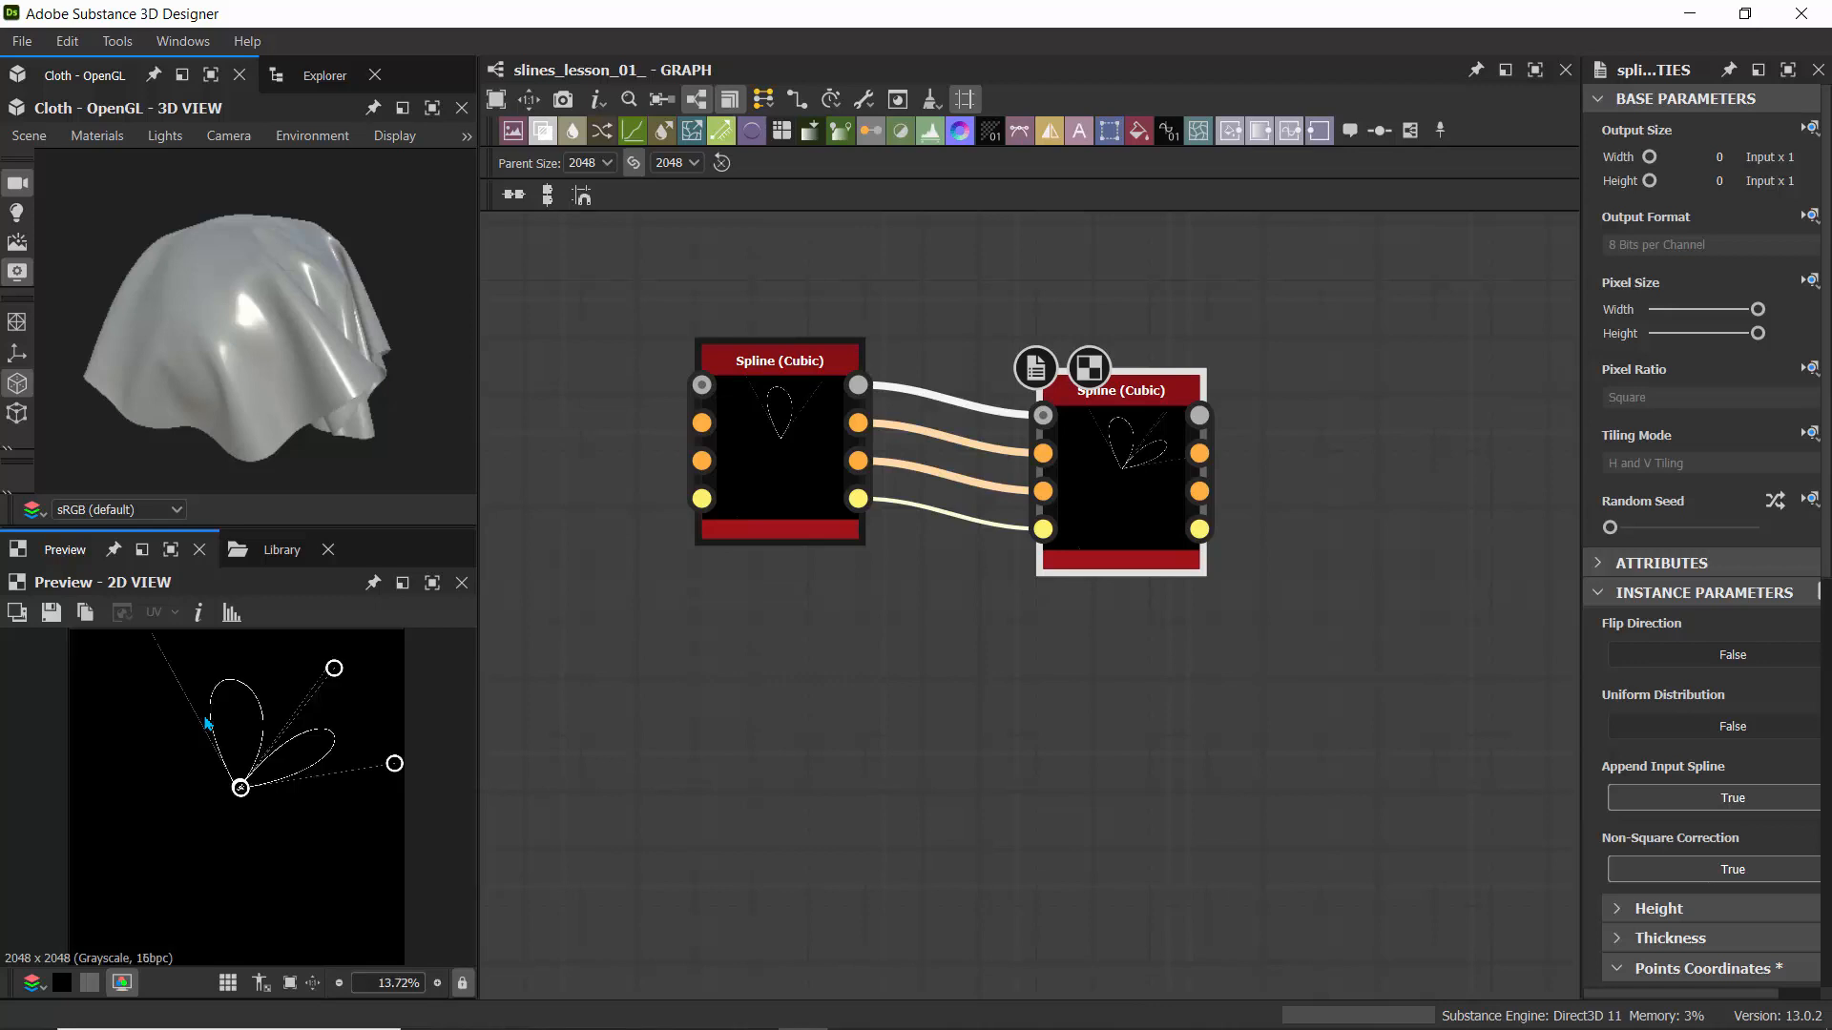
- Move the original Spline (Cubic) node's p1 tangent handle inward to about (0.34, 0.04) to slim the first petal
scroll(204, 753, up, 5)
click(787, 401)
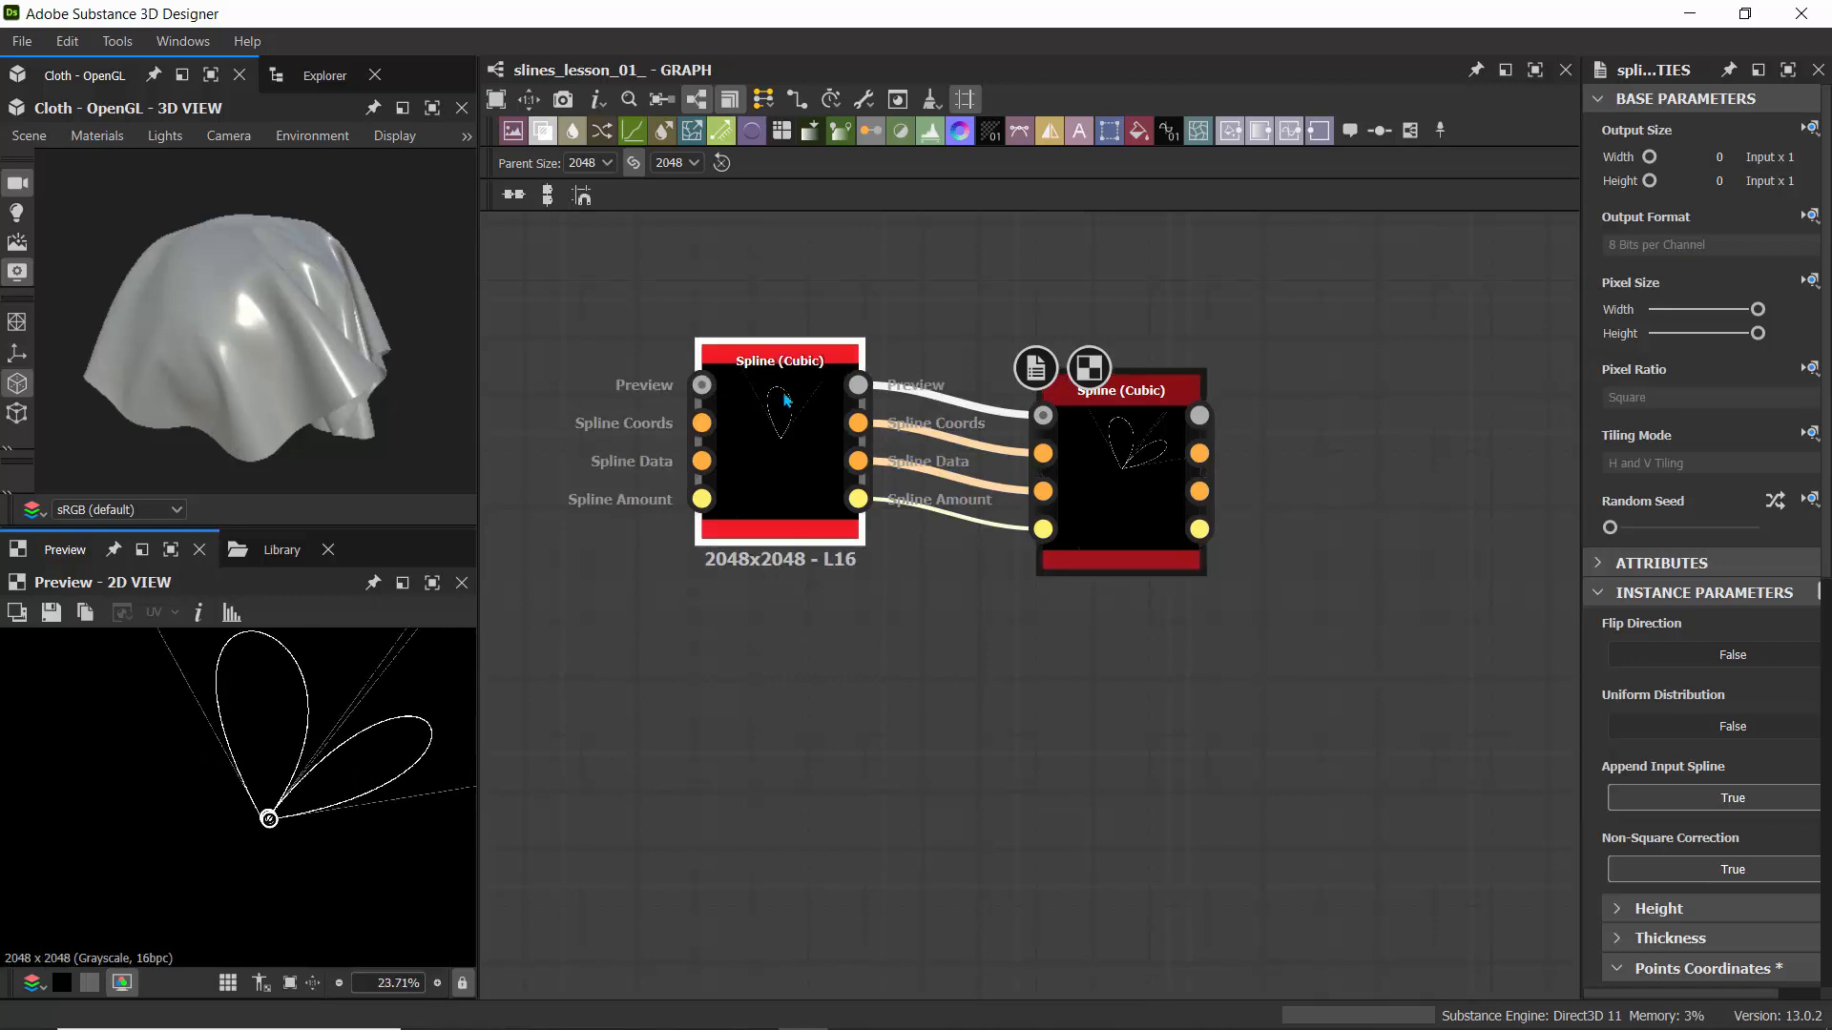
middle_drag(173, 706, 177, 766)
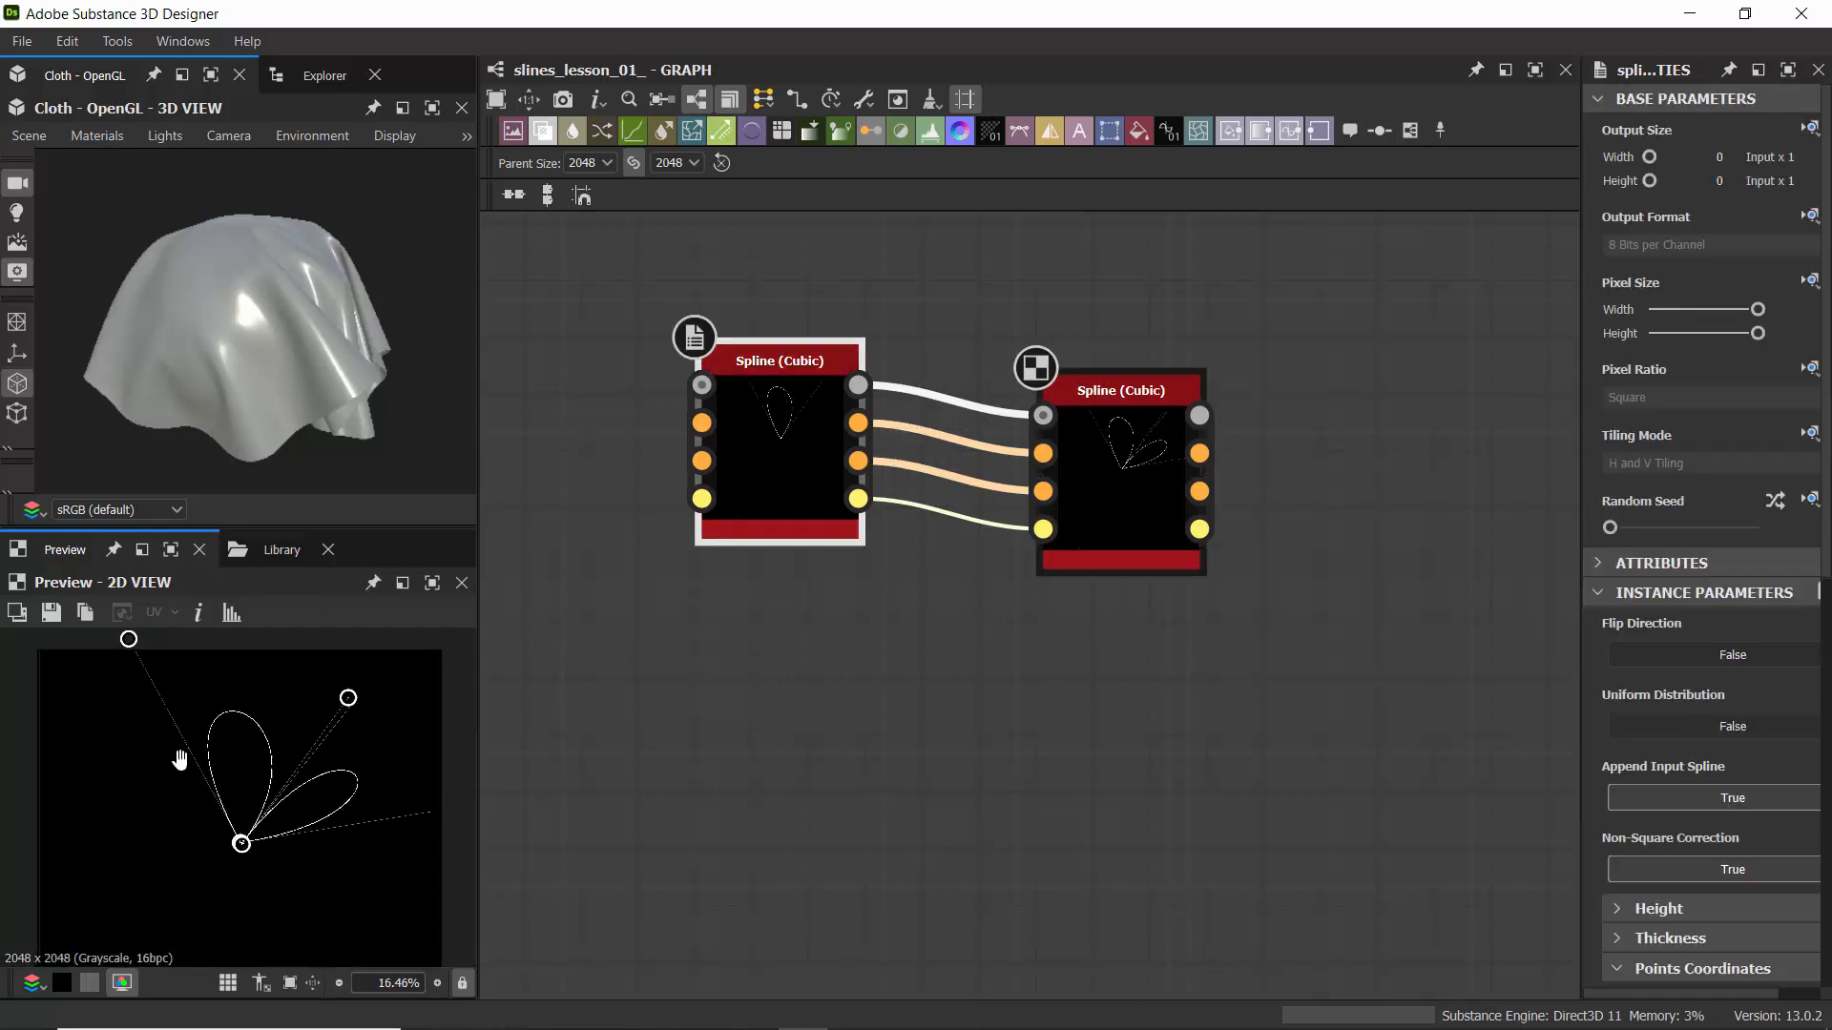
drag(134, 653, 185, 684)
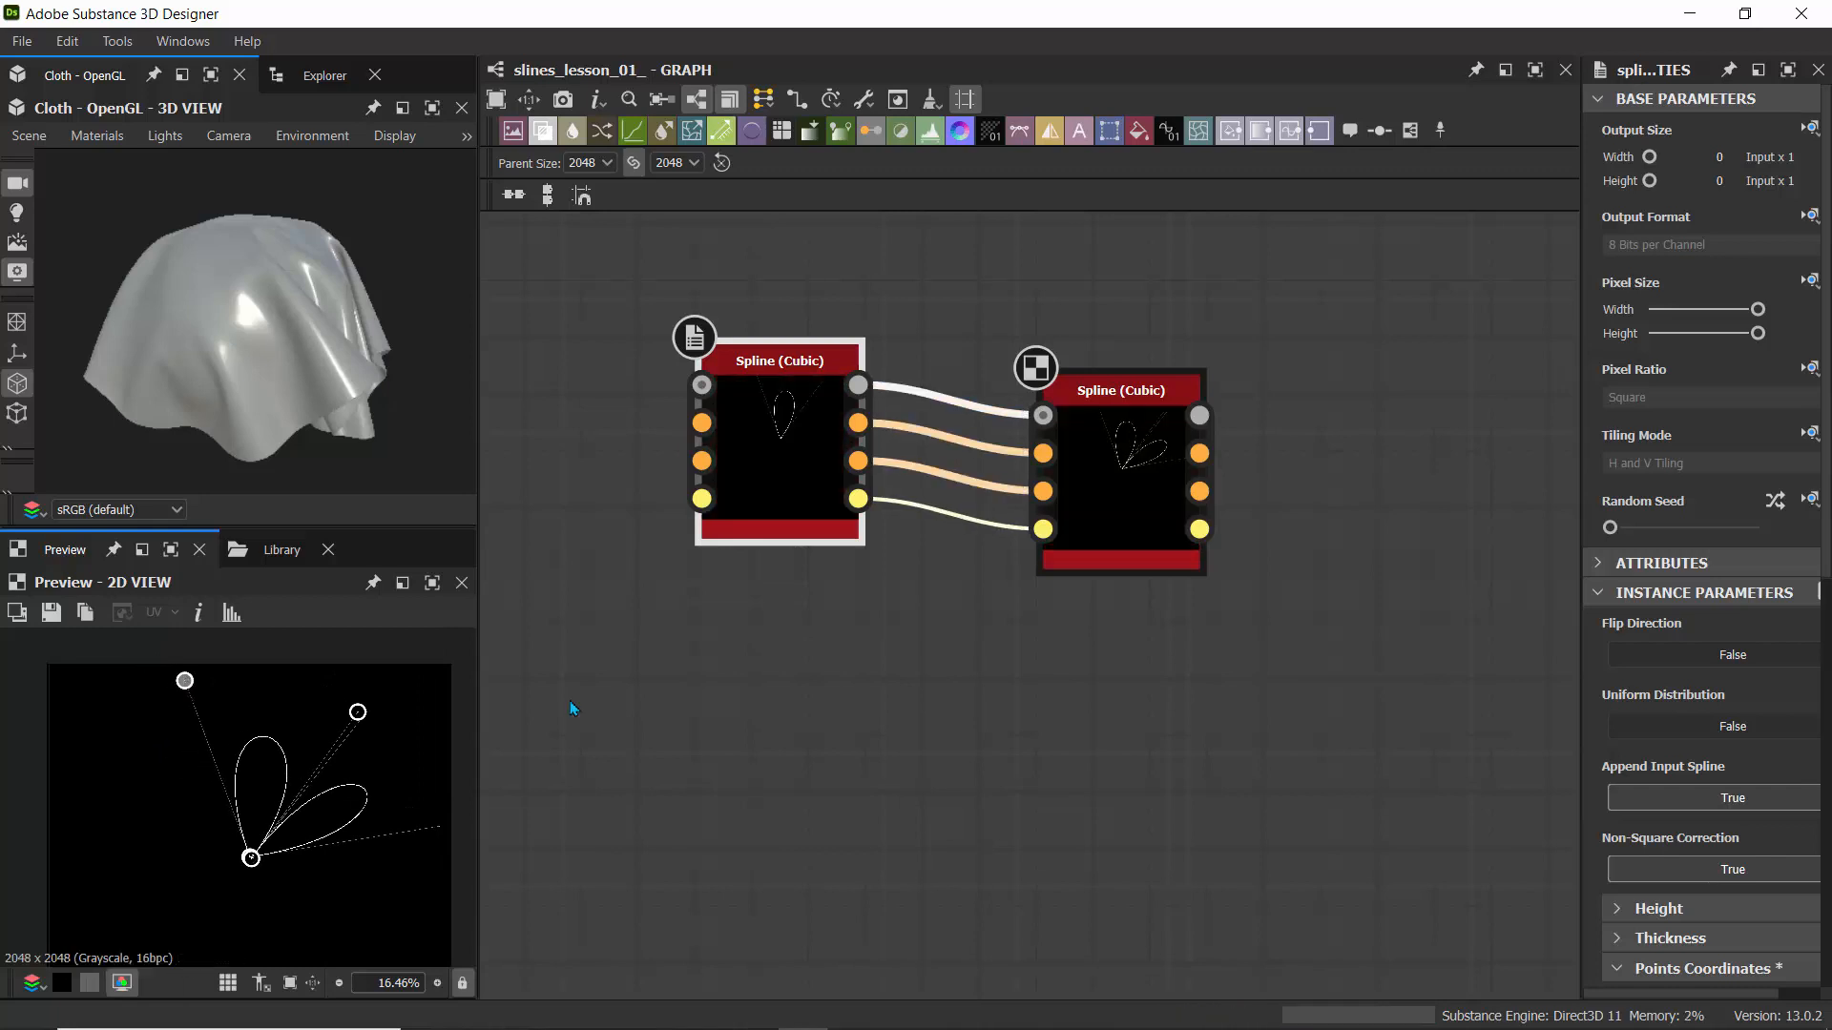
- Widen the properties area and bring the original spline node's point coordinates and preview parameters into view
scroll(292, 793, up, 5)
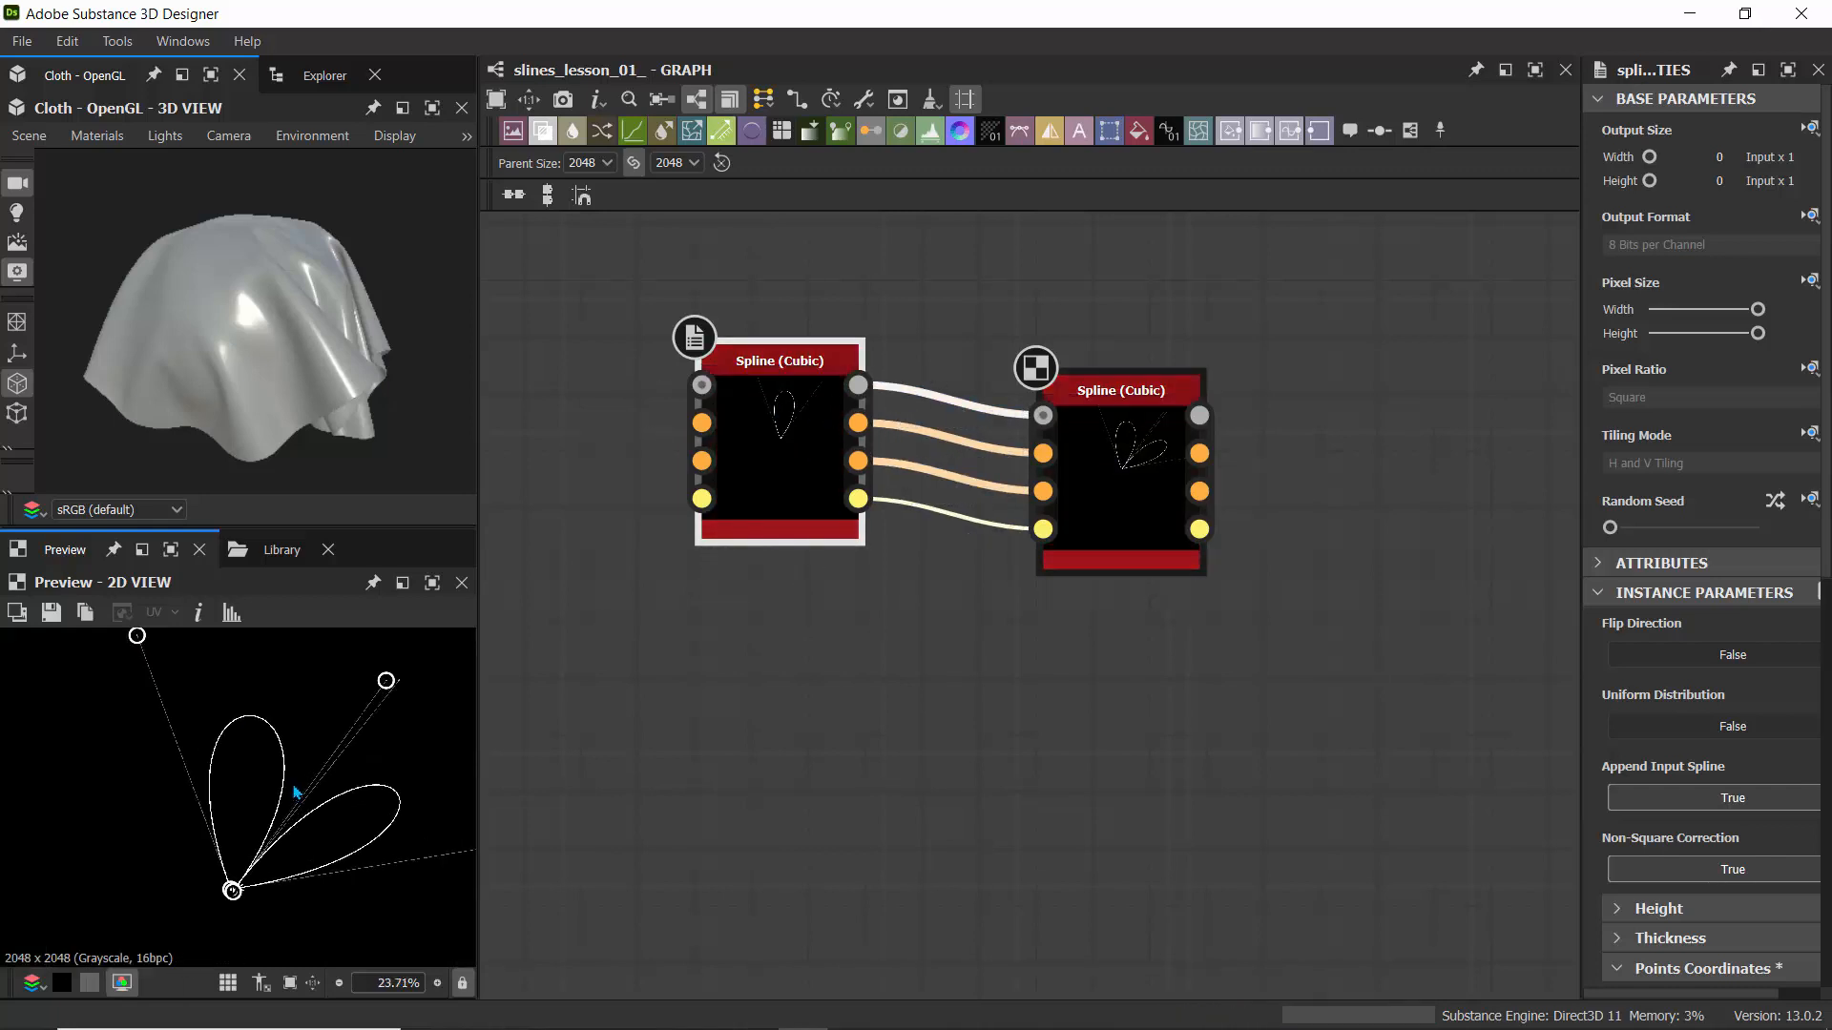
middle_drag(232, 810, 201, 709)
scroll(169, 882, up, 1)
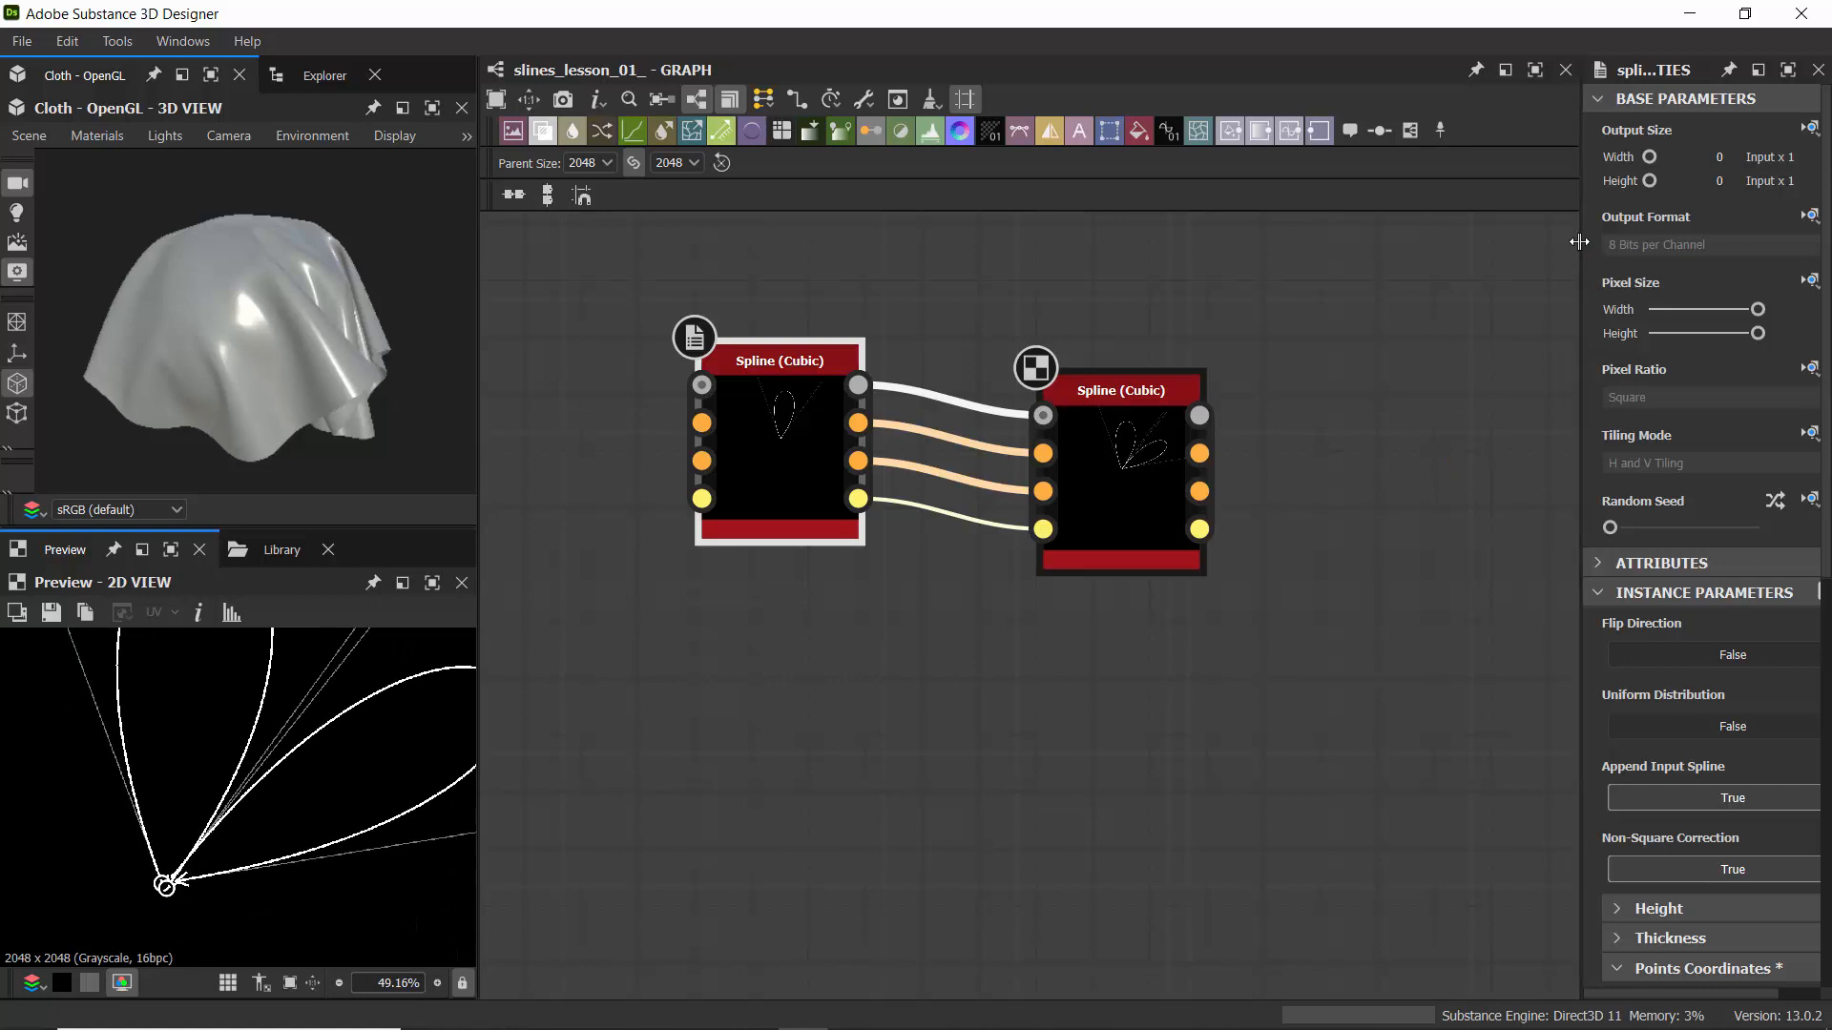
drag(1581, 248, 1412, 240)
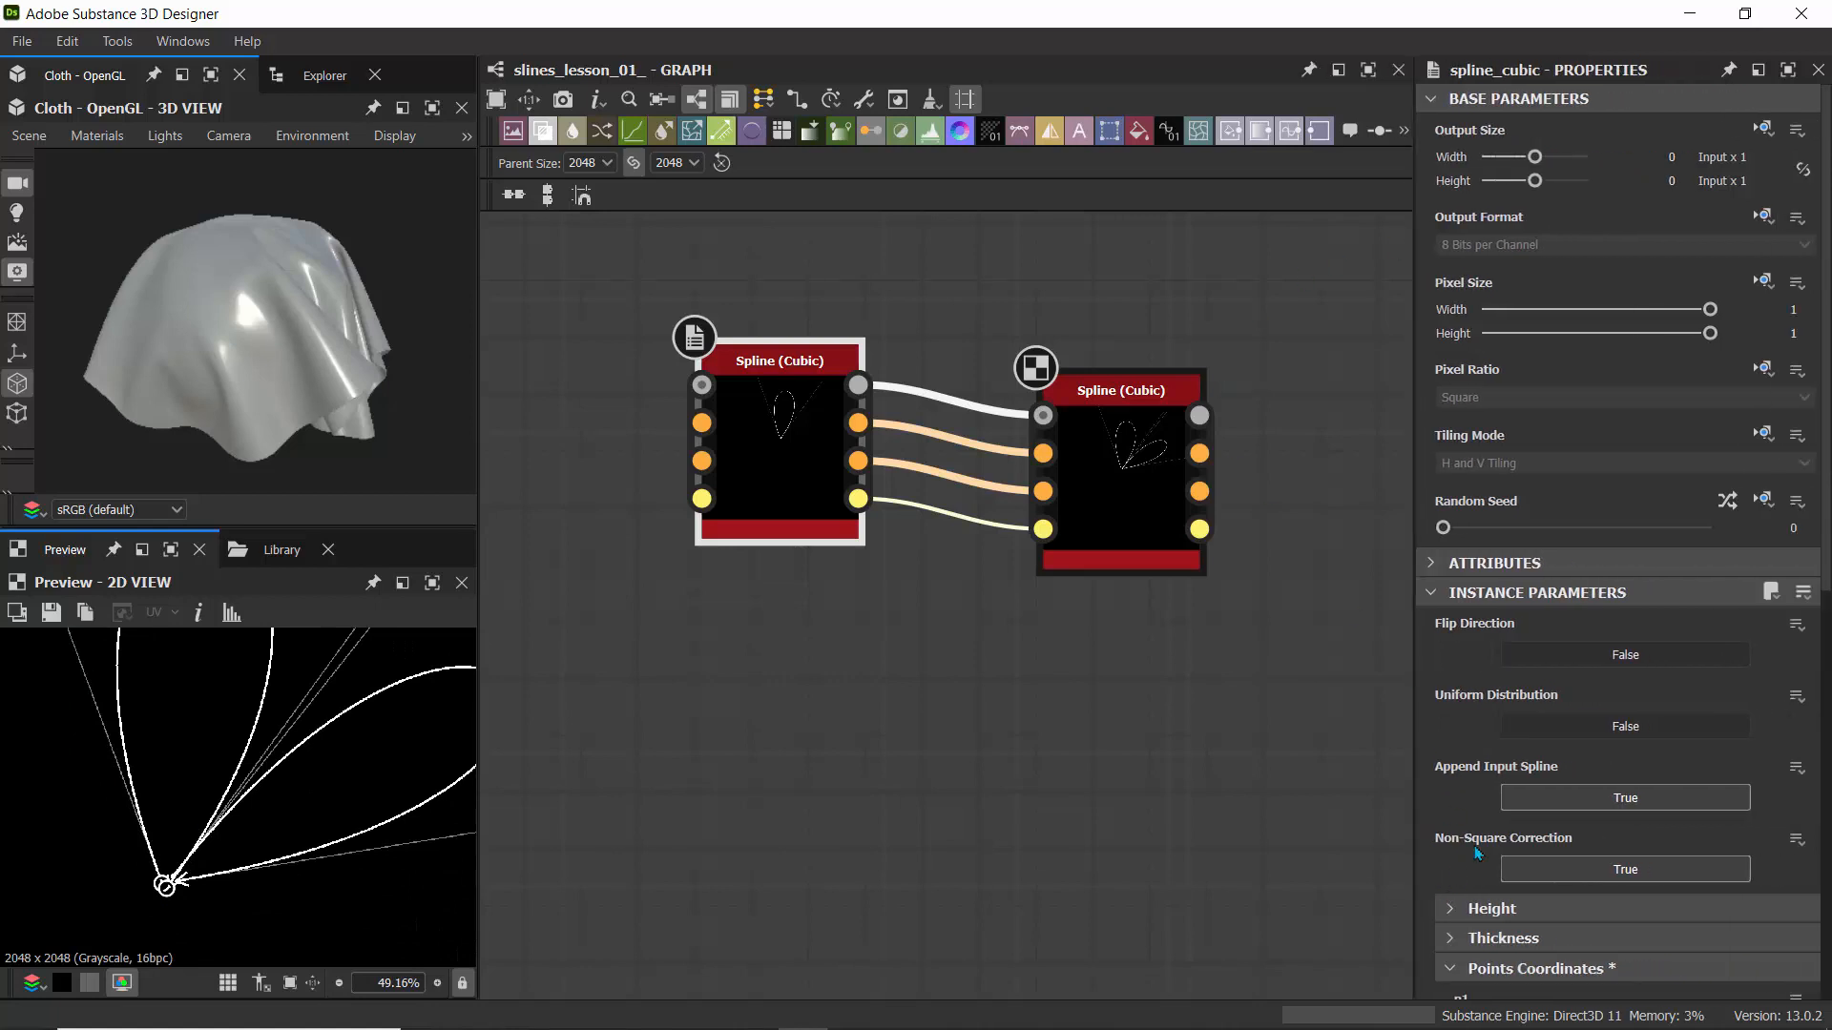
scroll(1477, 852, down, 10)
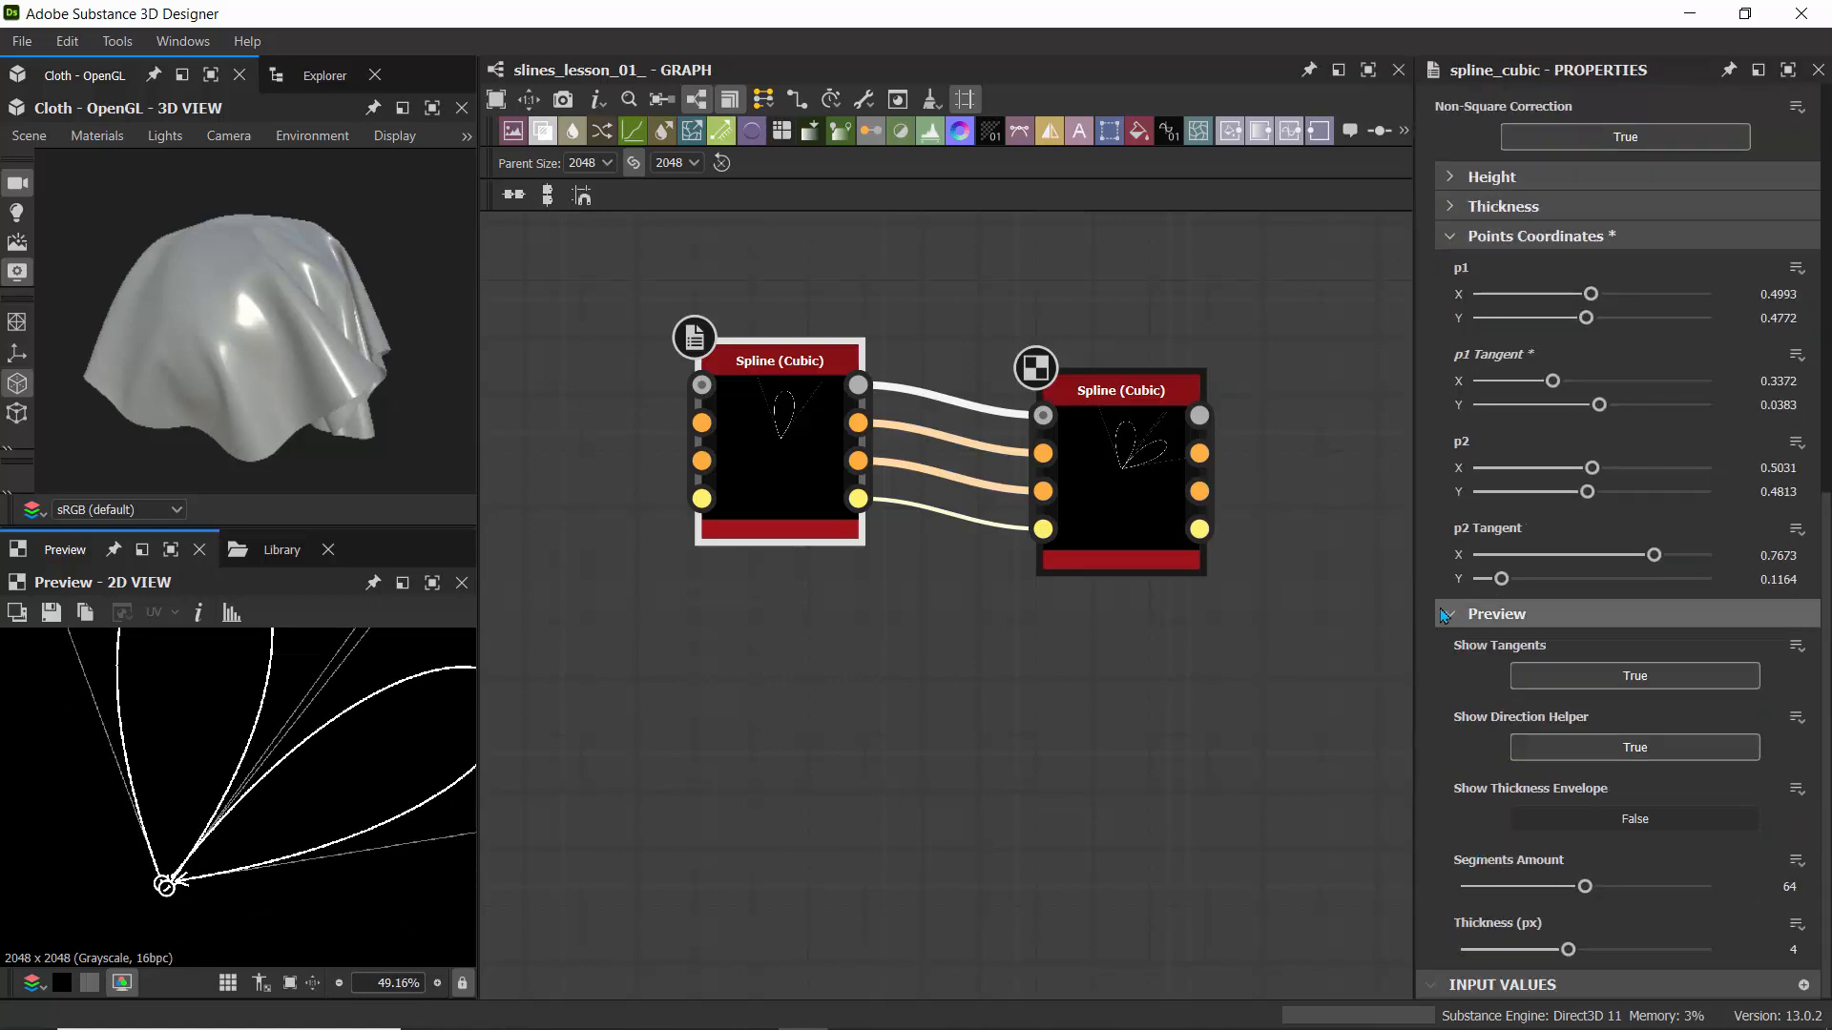
- Switch Show Tangents off for the original spline node to compare the preview, and switch it back on
scroll(342, 754, down, 5)
middle_drag(282, 727, 211, 790)
click(1593, 677)
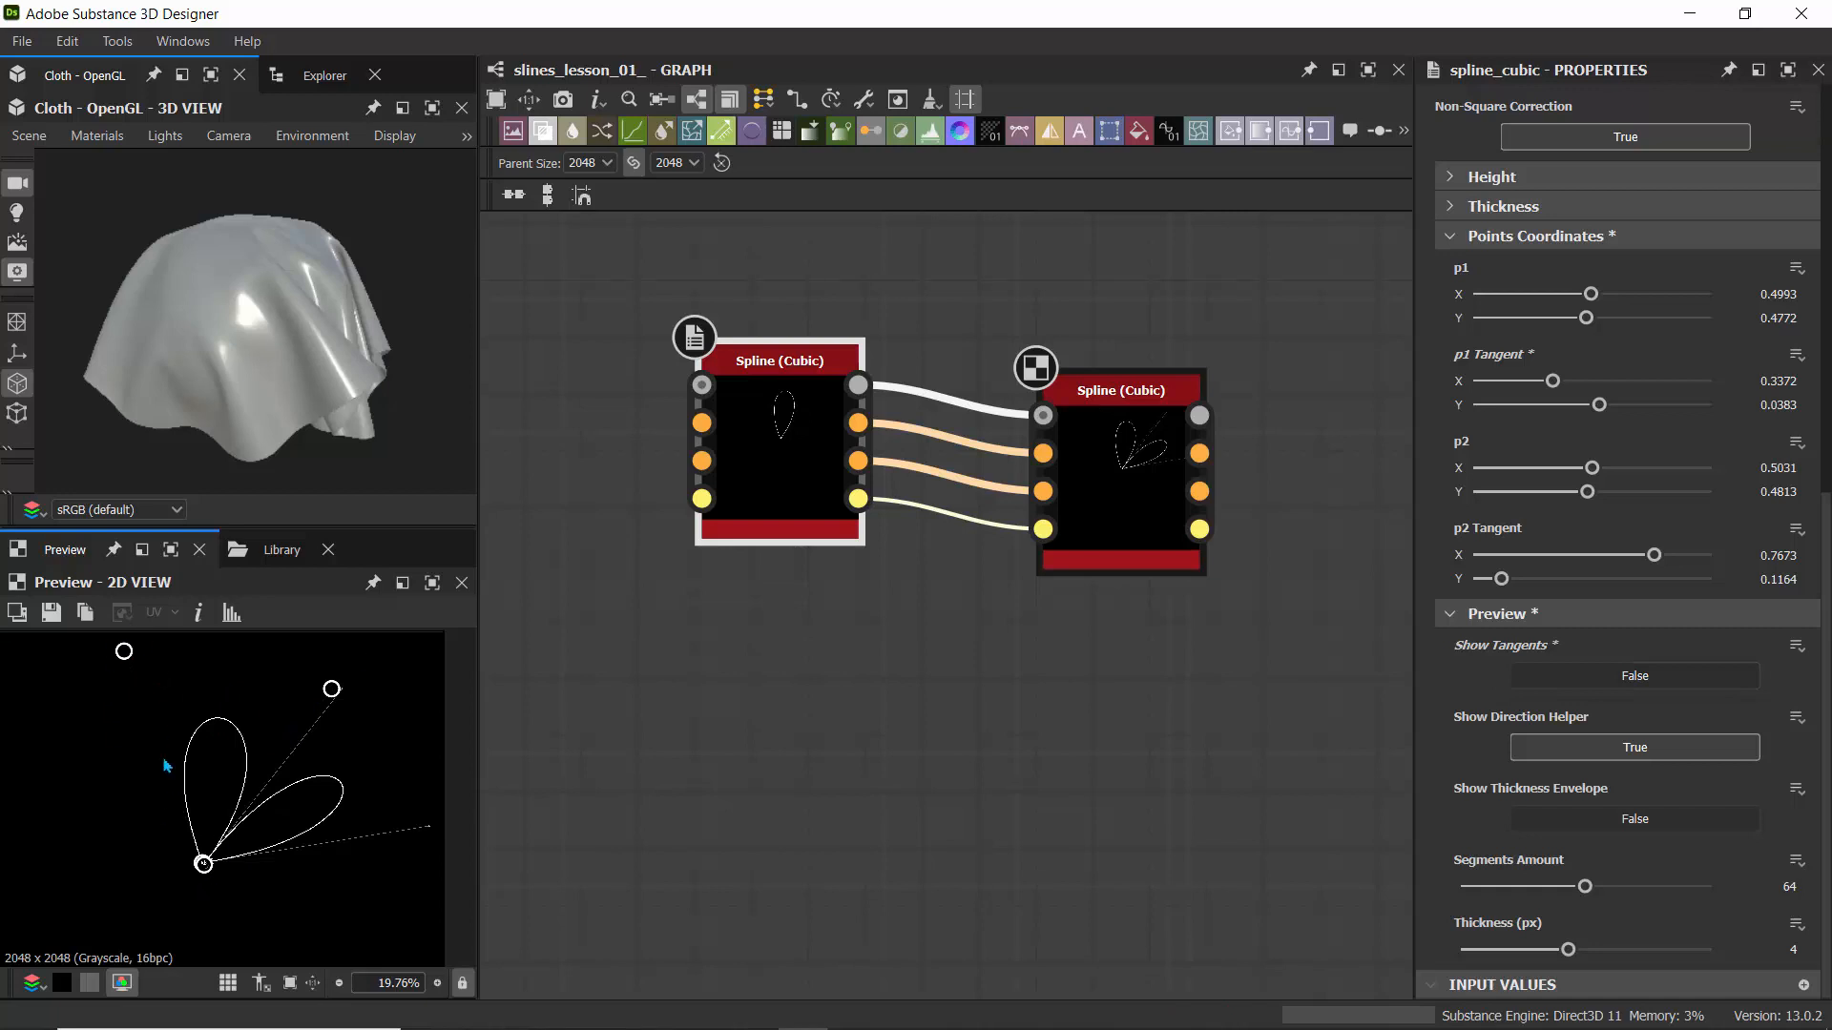
scroll(167, 765, up, 4)
scroll(205, 887, down, 3)
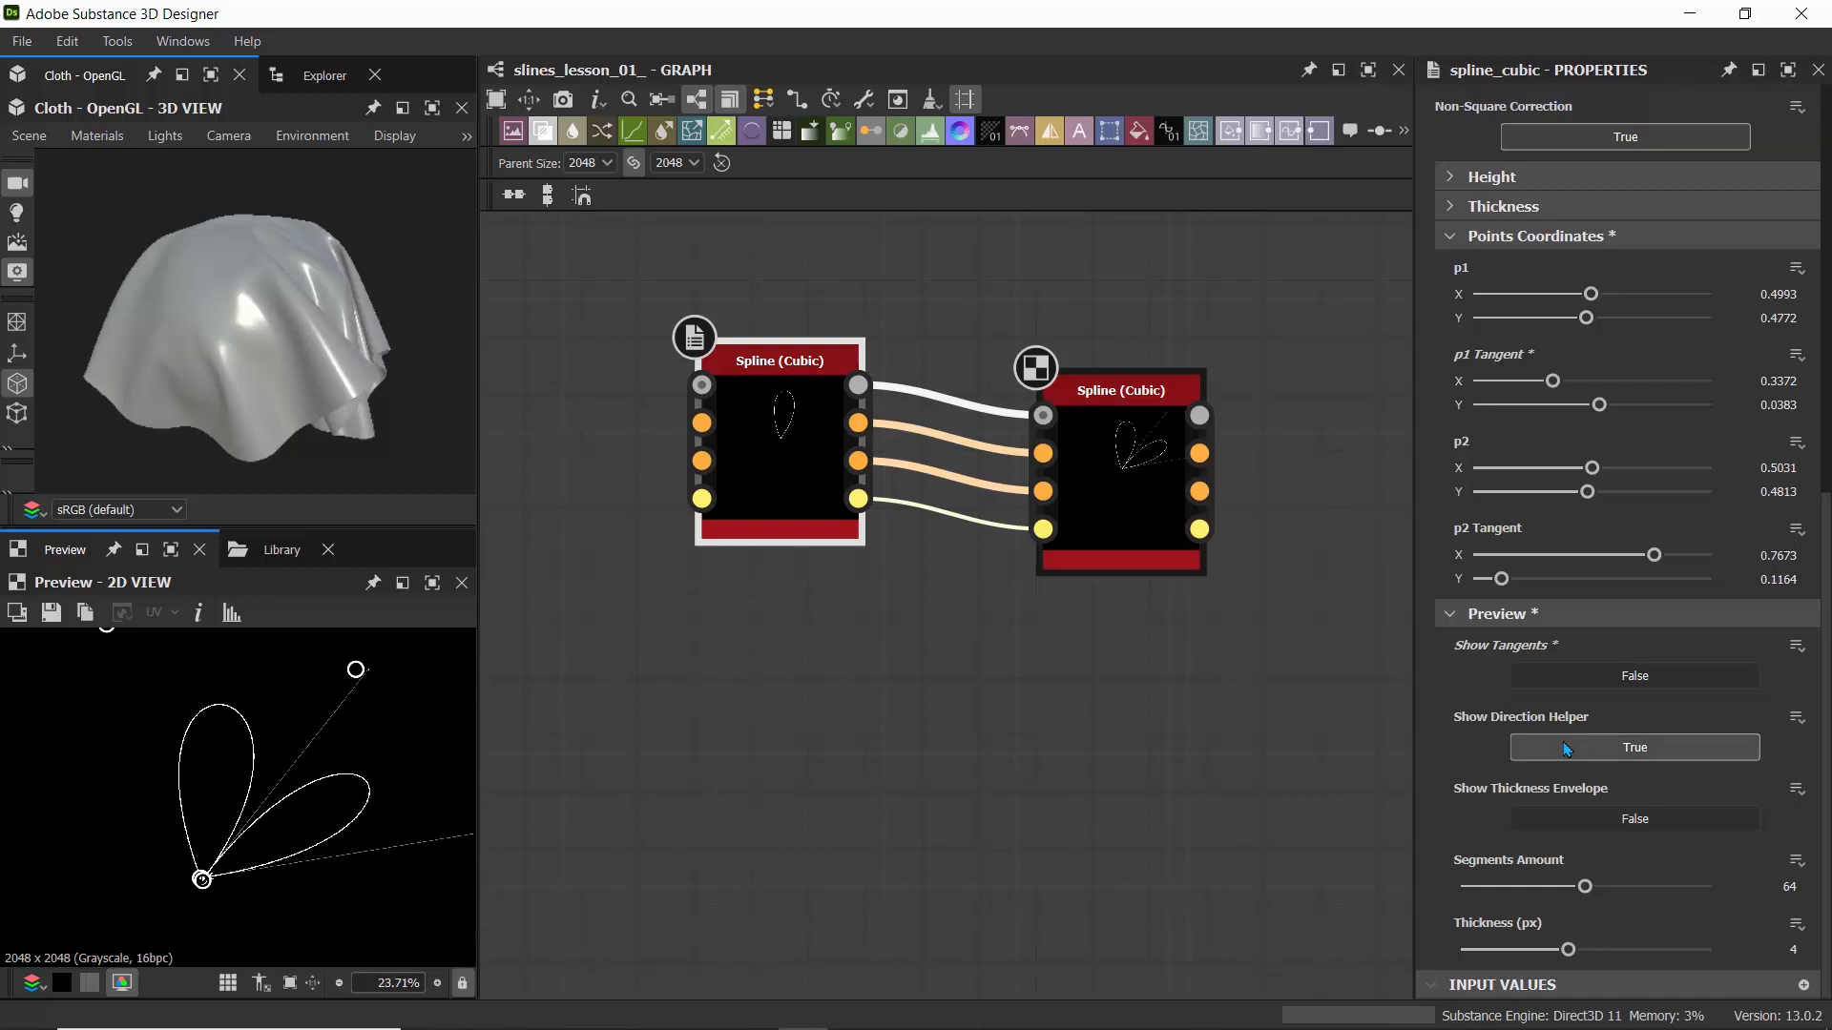
click(1579, 678)
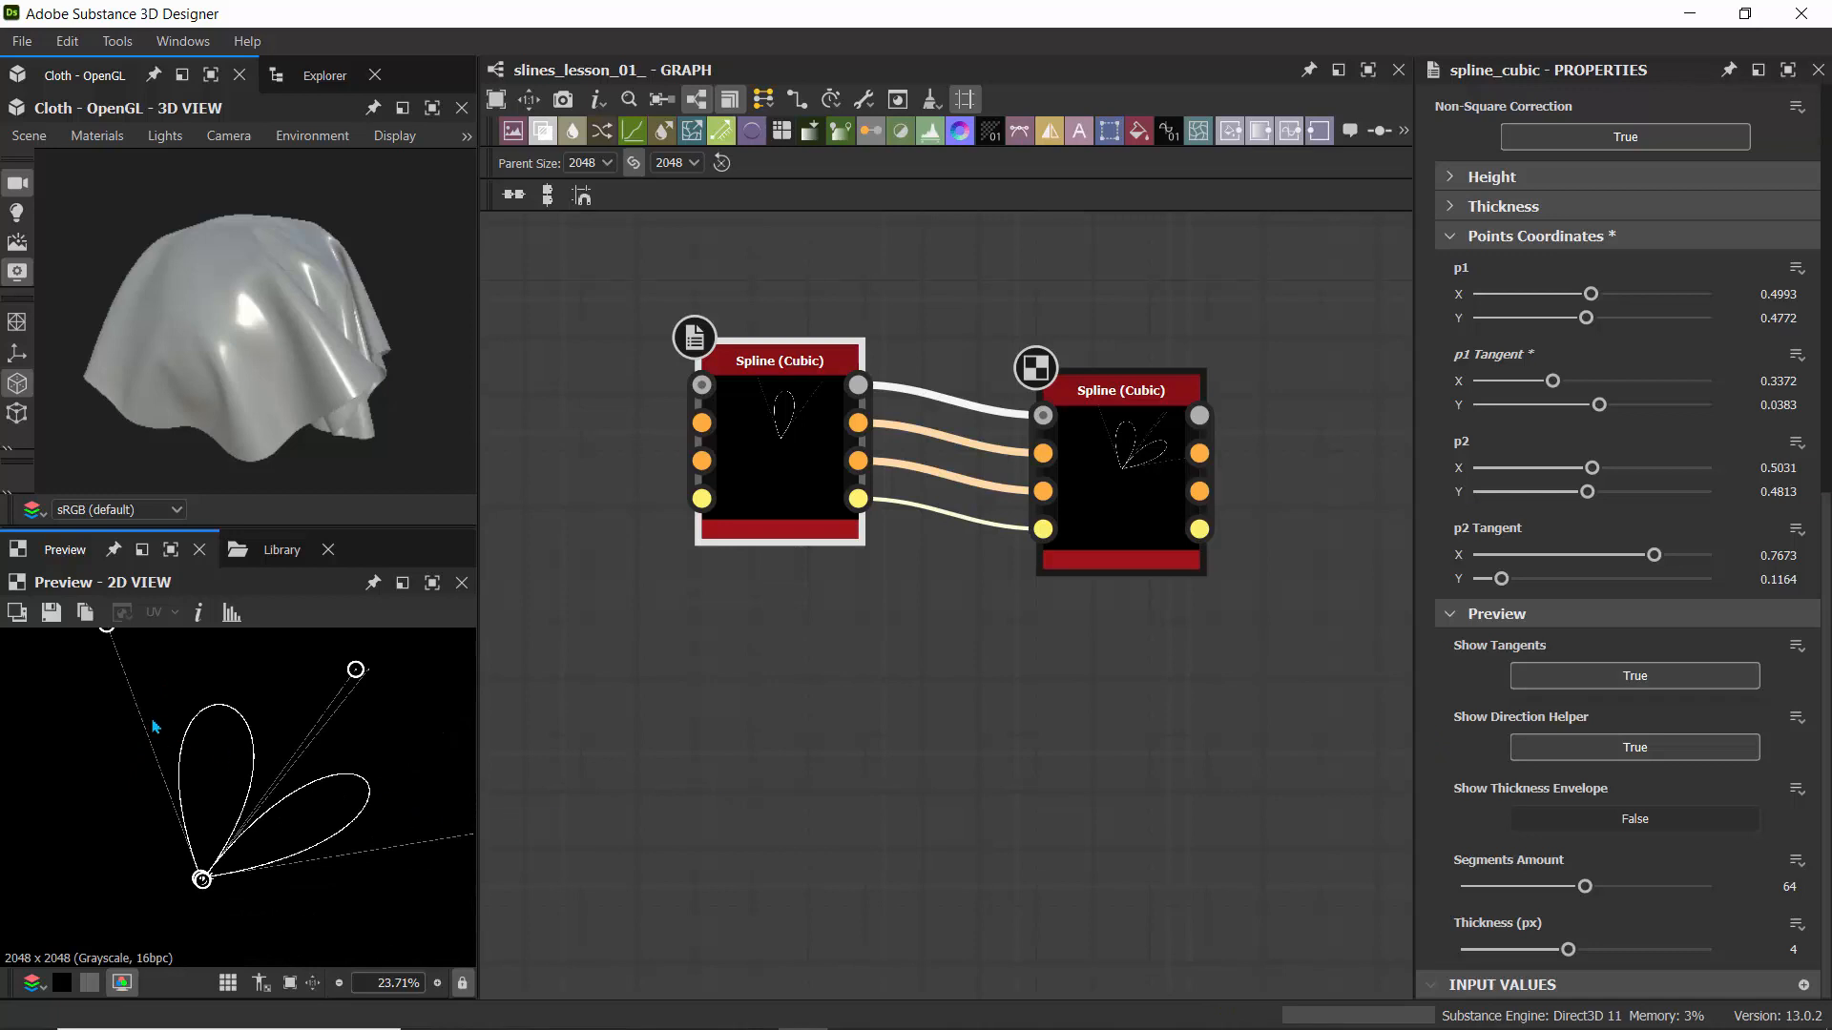
- Switch Show Direction Helper off for the original spline node, compare the preview at the petal base, and switch it back on
scroll(210, 870, up, 10)
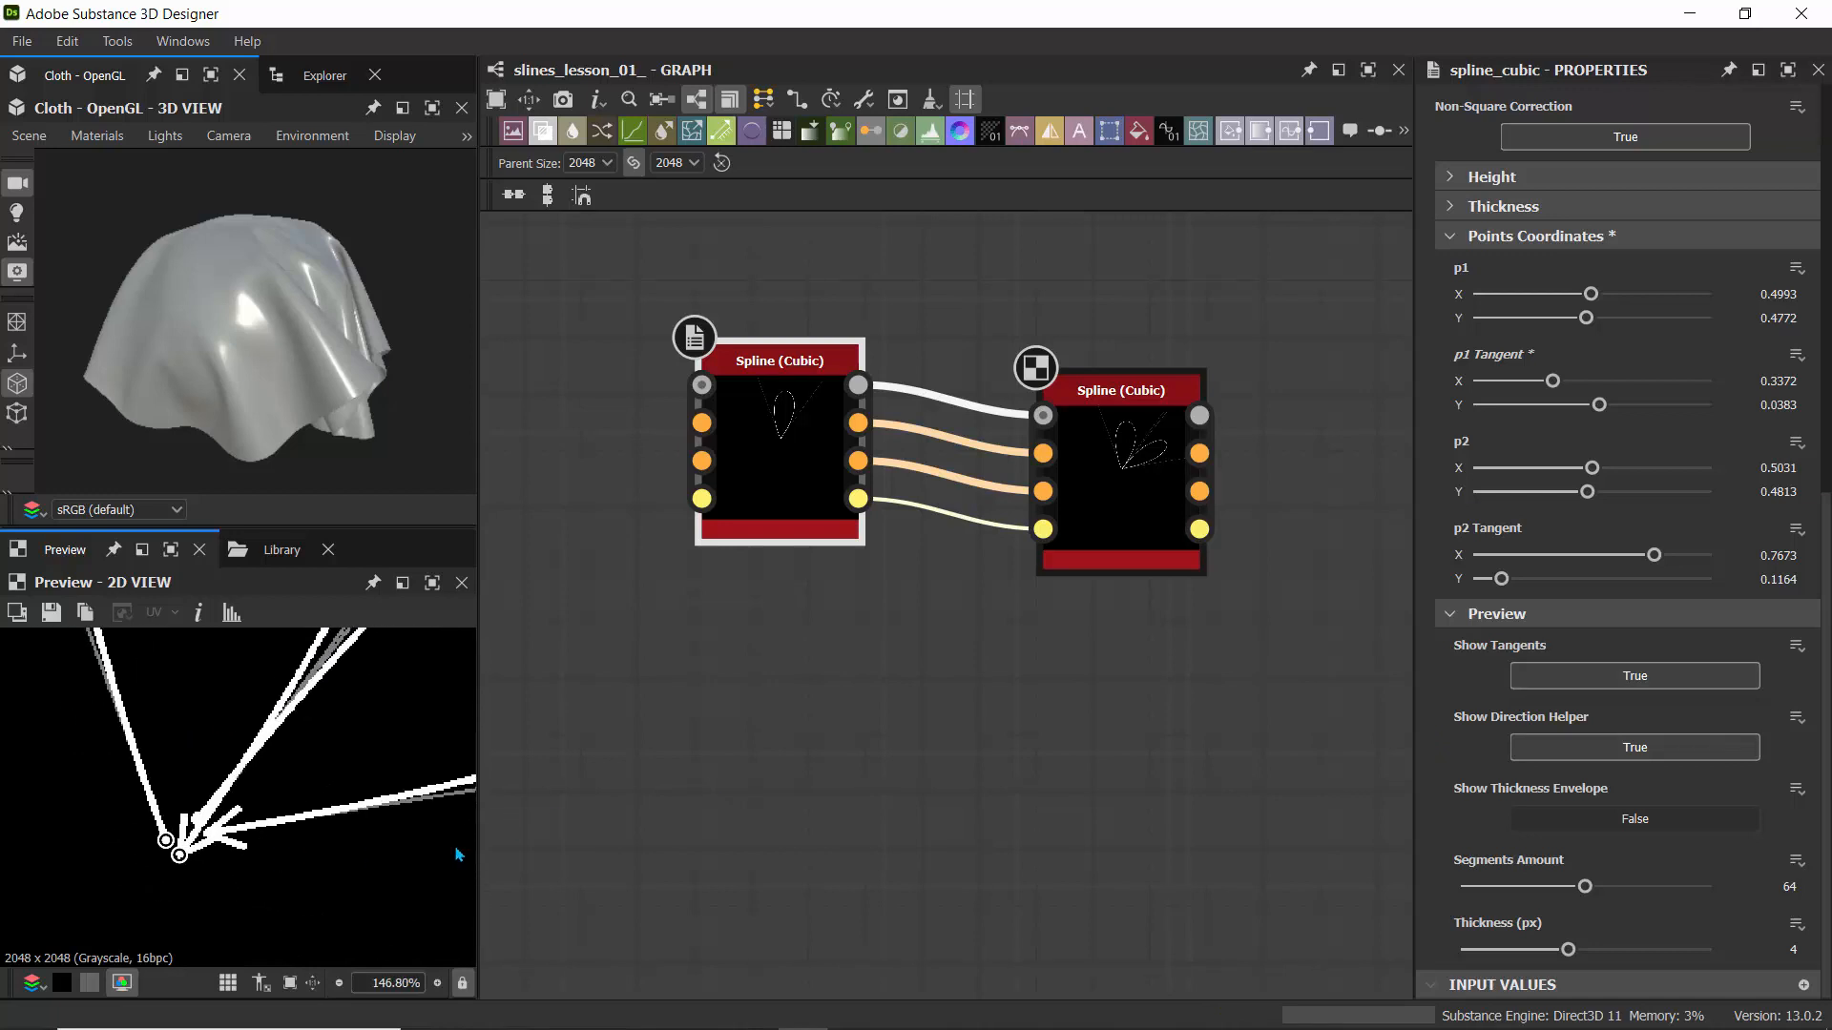
click(1600, 750)
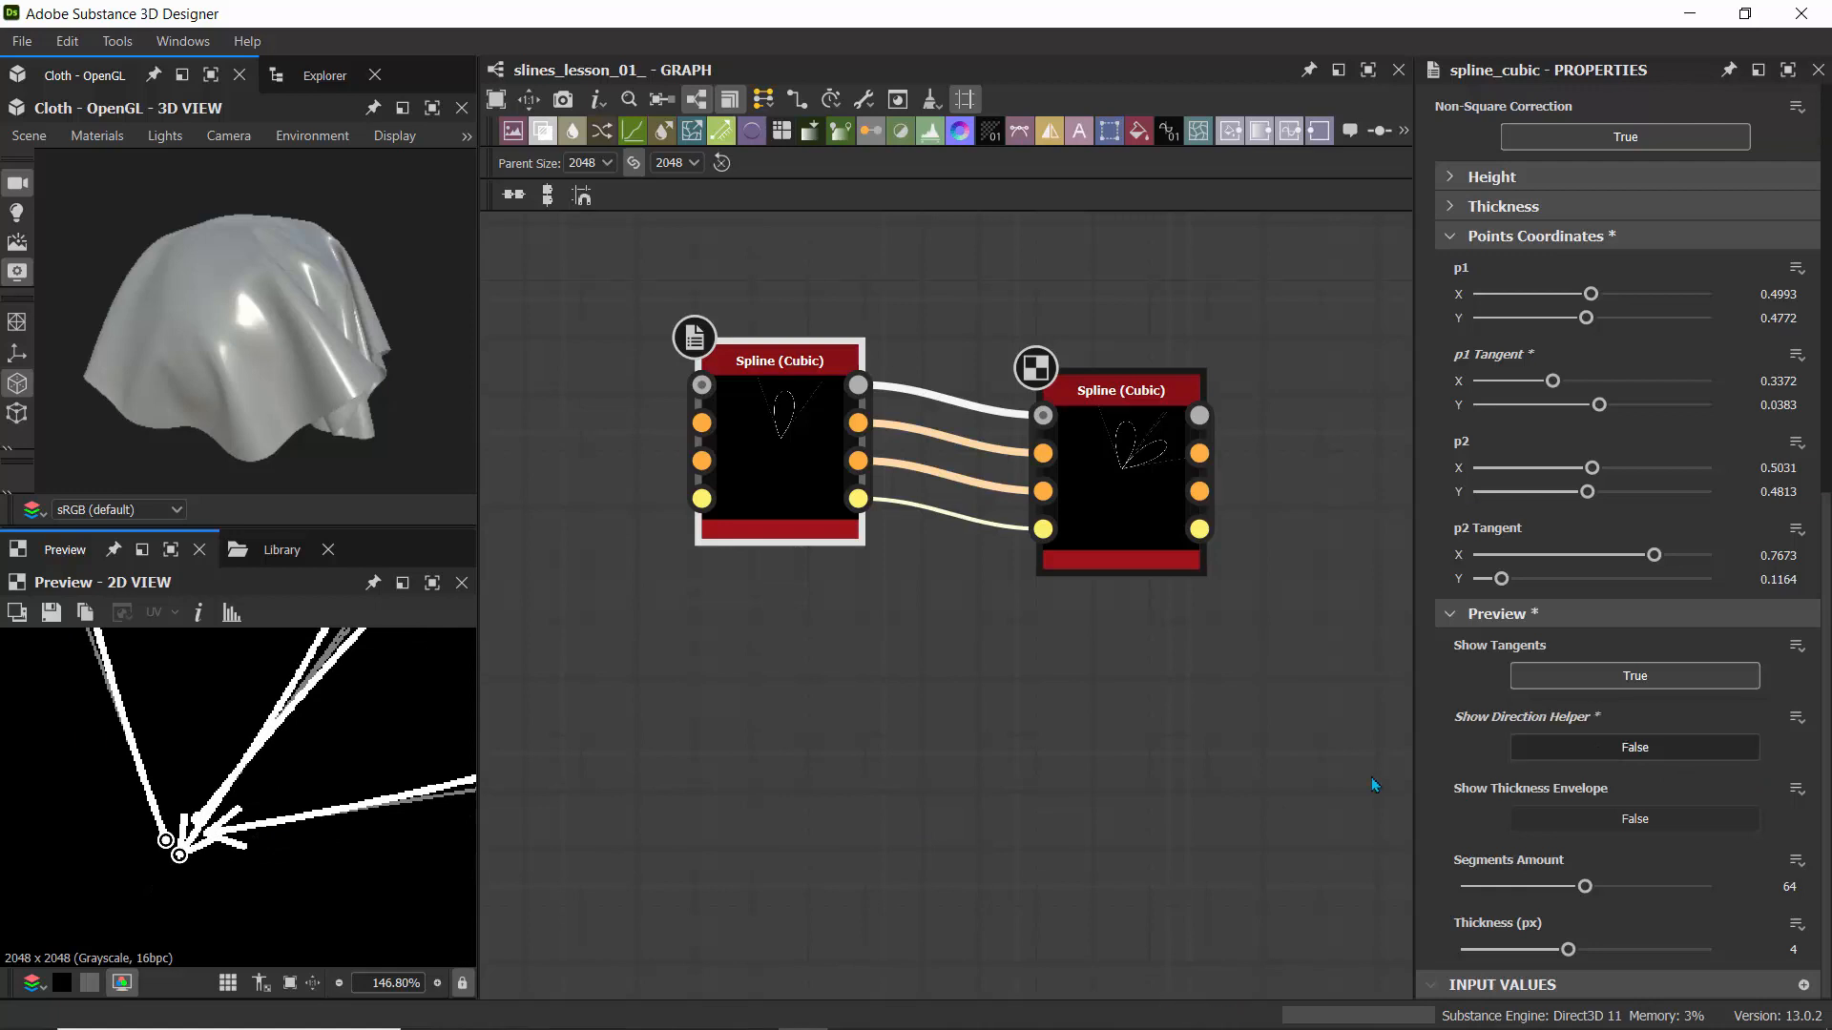
scroll(291, 862, down, 10)
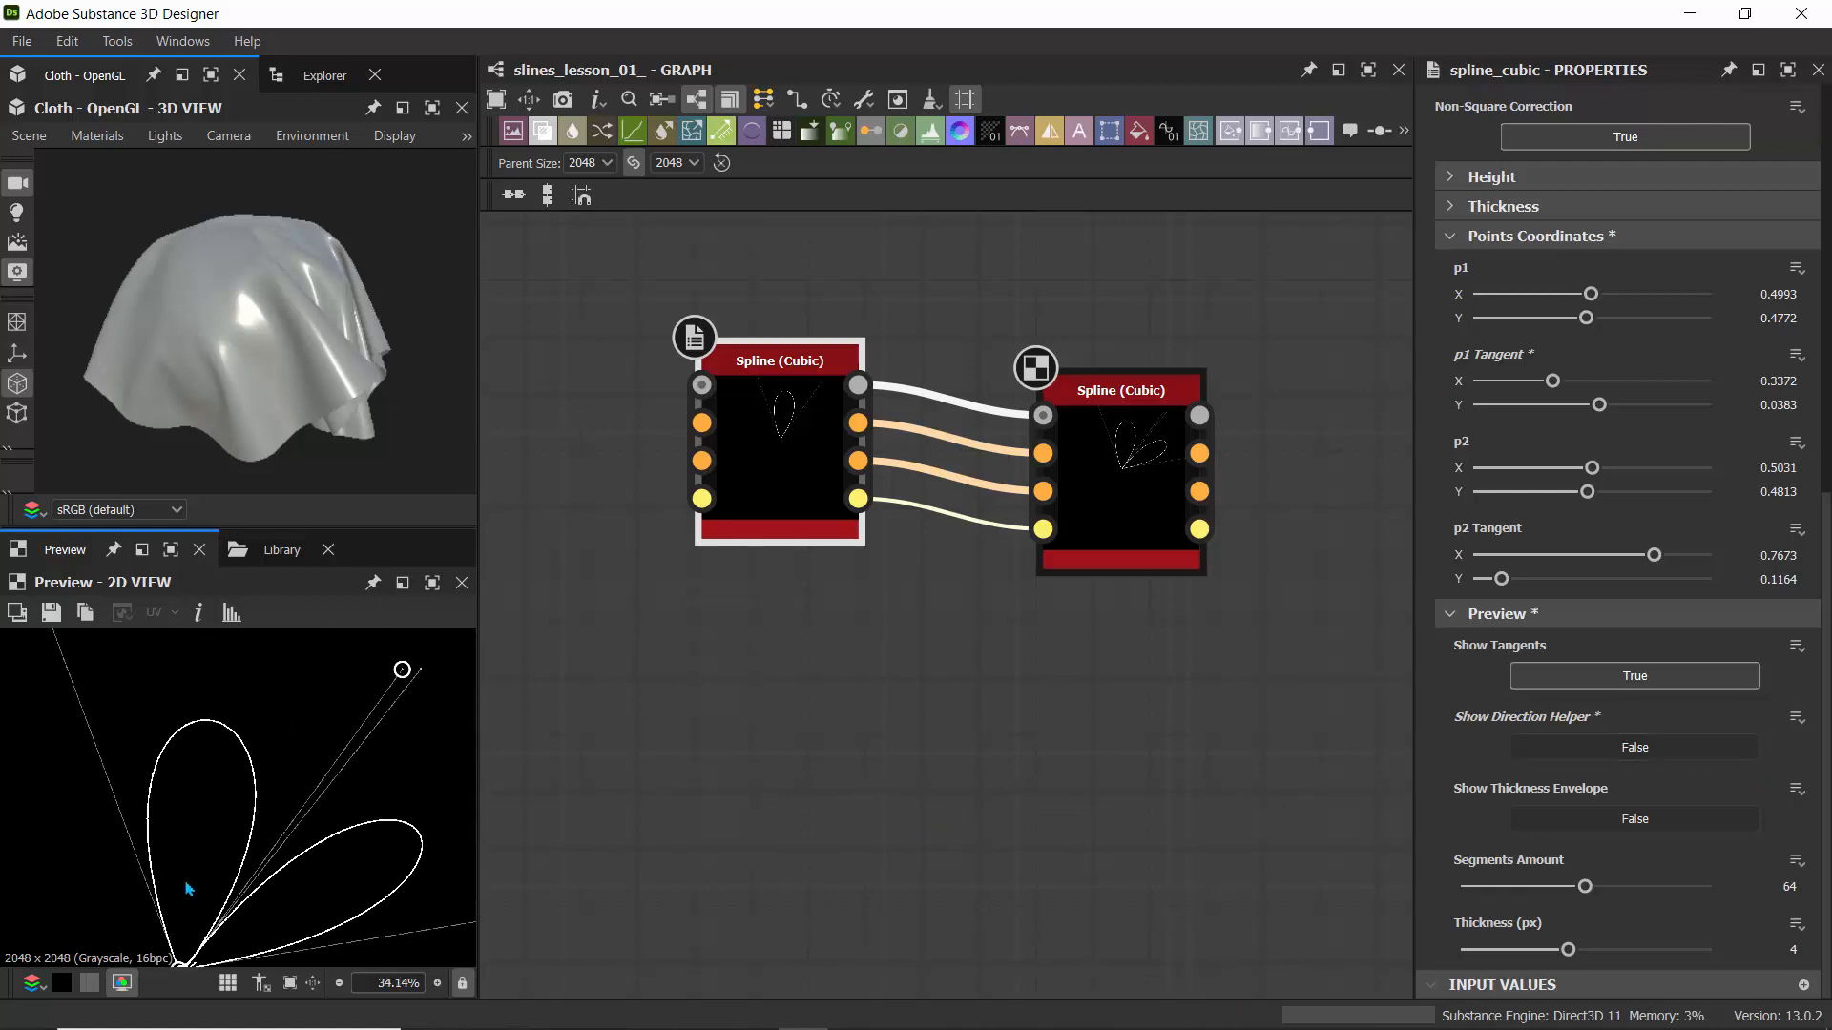
click(1619, 754)
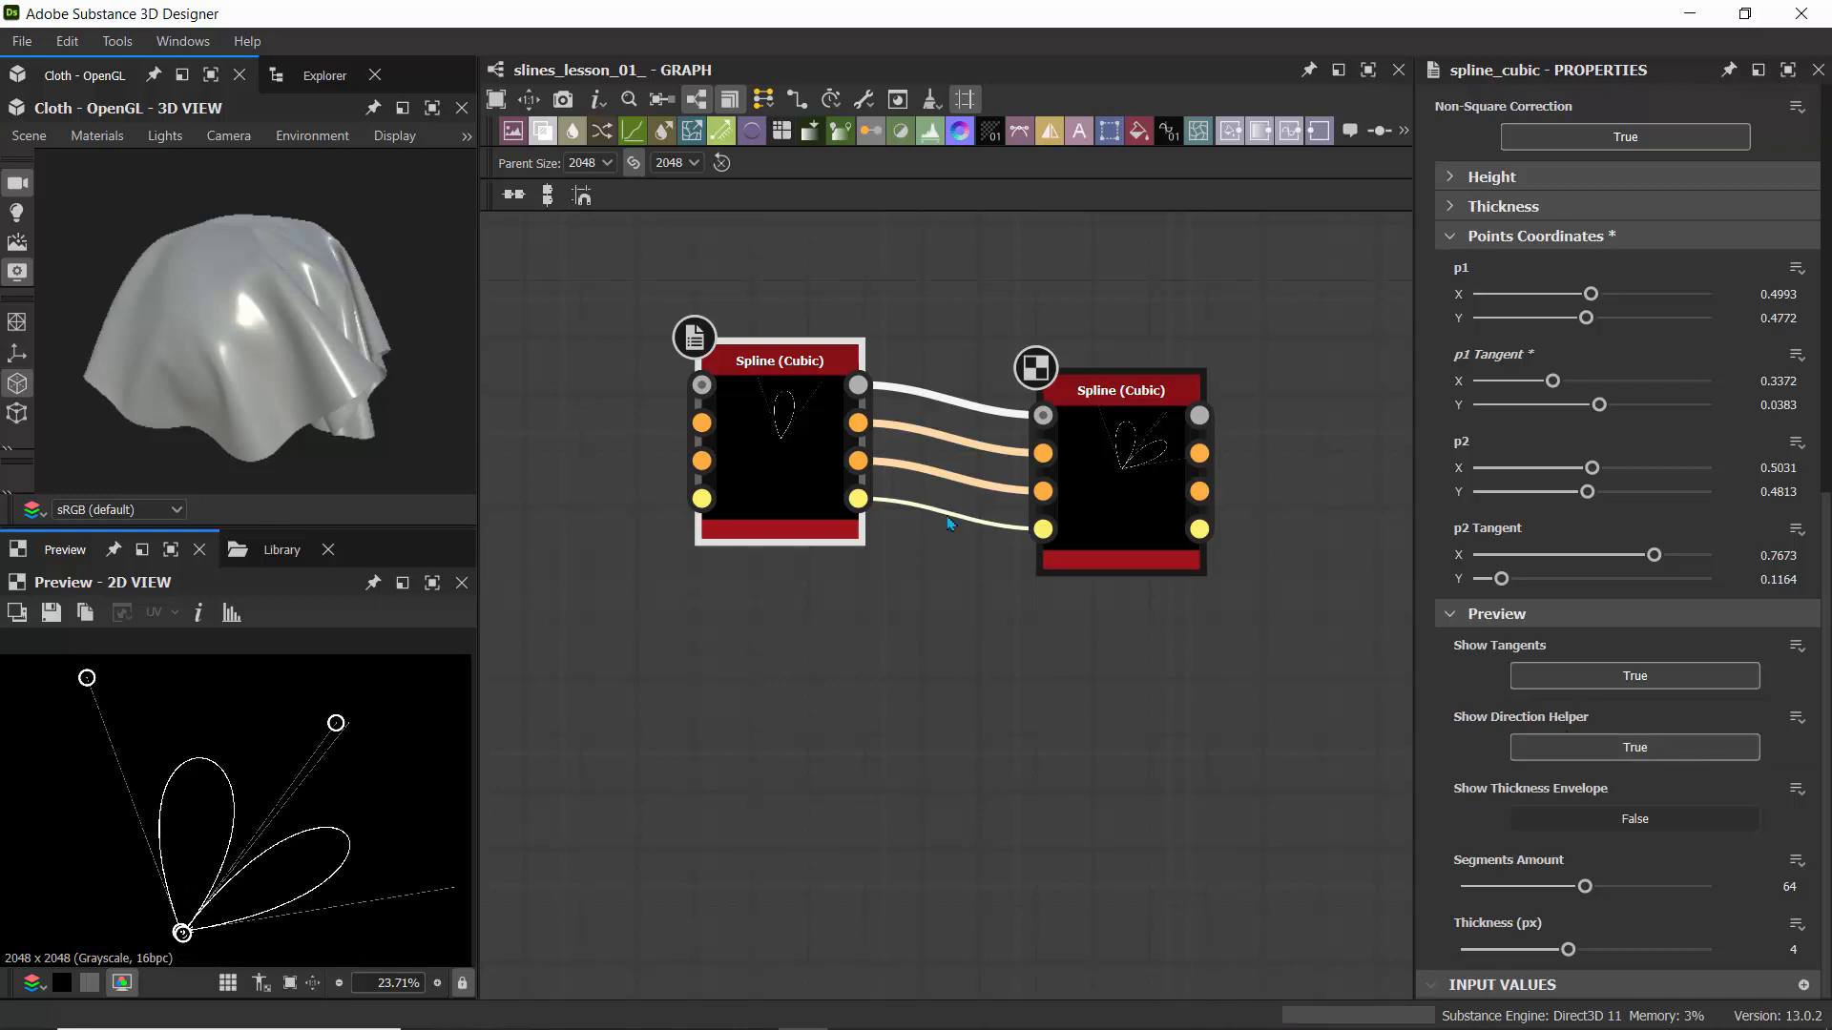
- Set the copied Spline (Cubic) node's preview thickness to 8 px and inspect the thicker petal outlines
click(1091, 462)
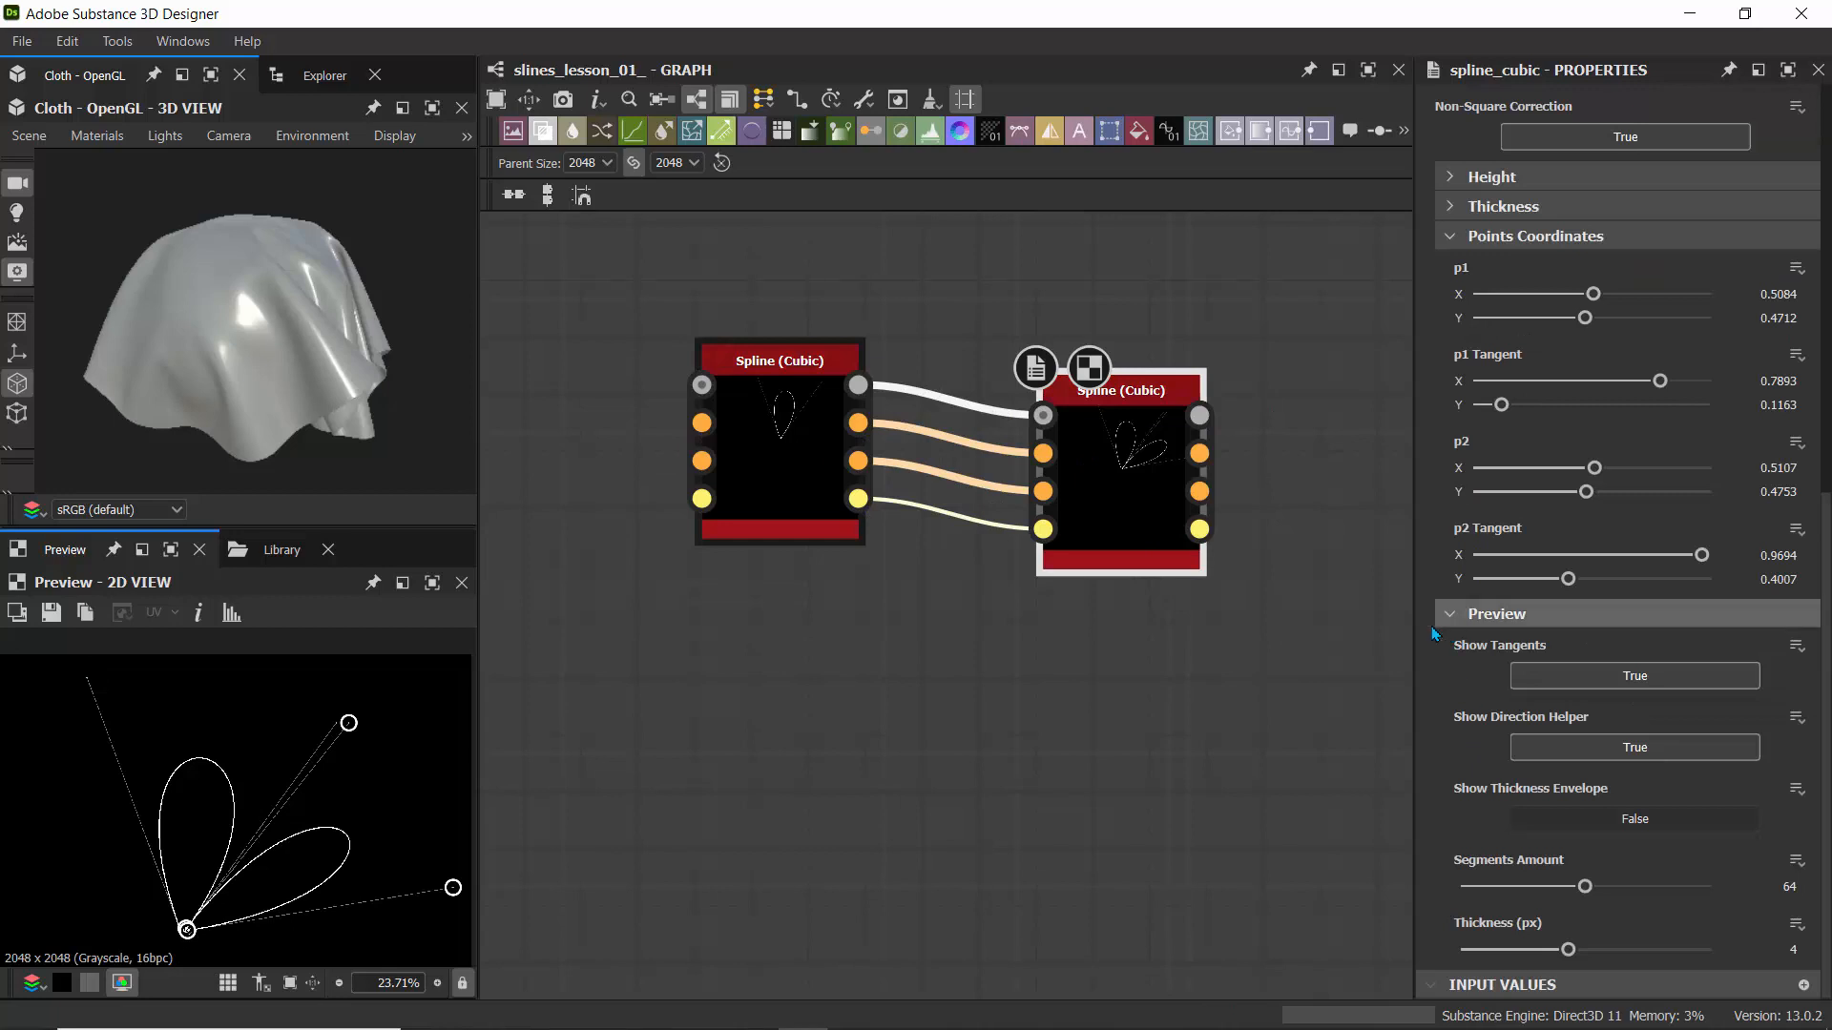
drag(1569, 950, 1721, 959)
scroll(286, 820, up, 5)
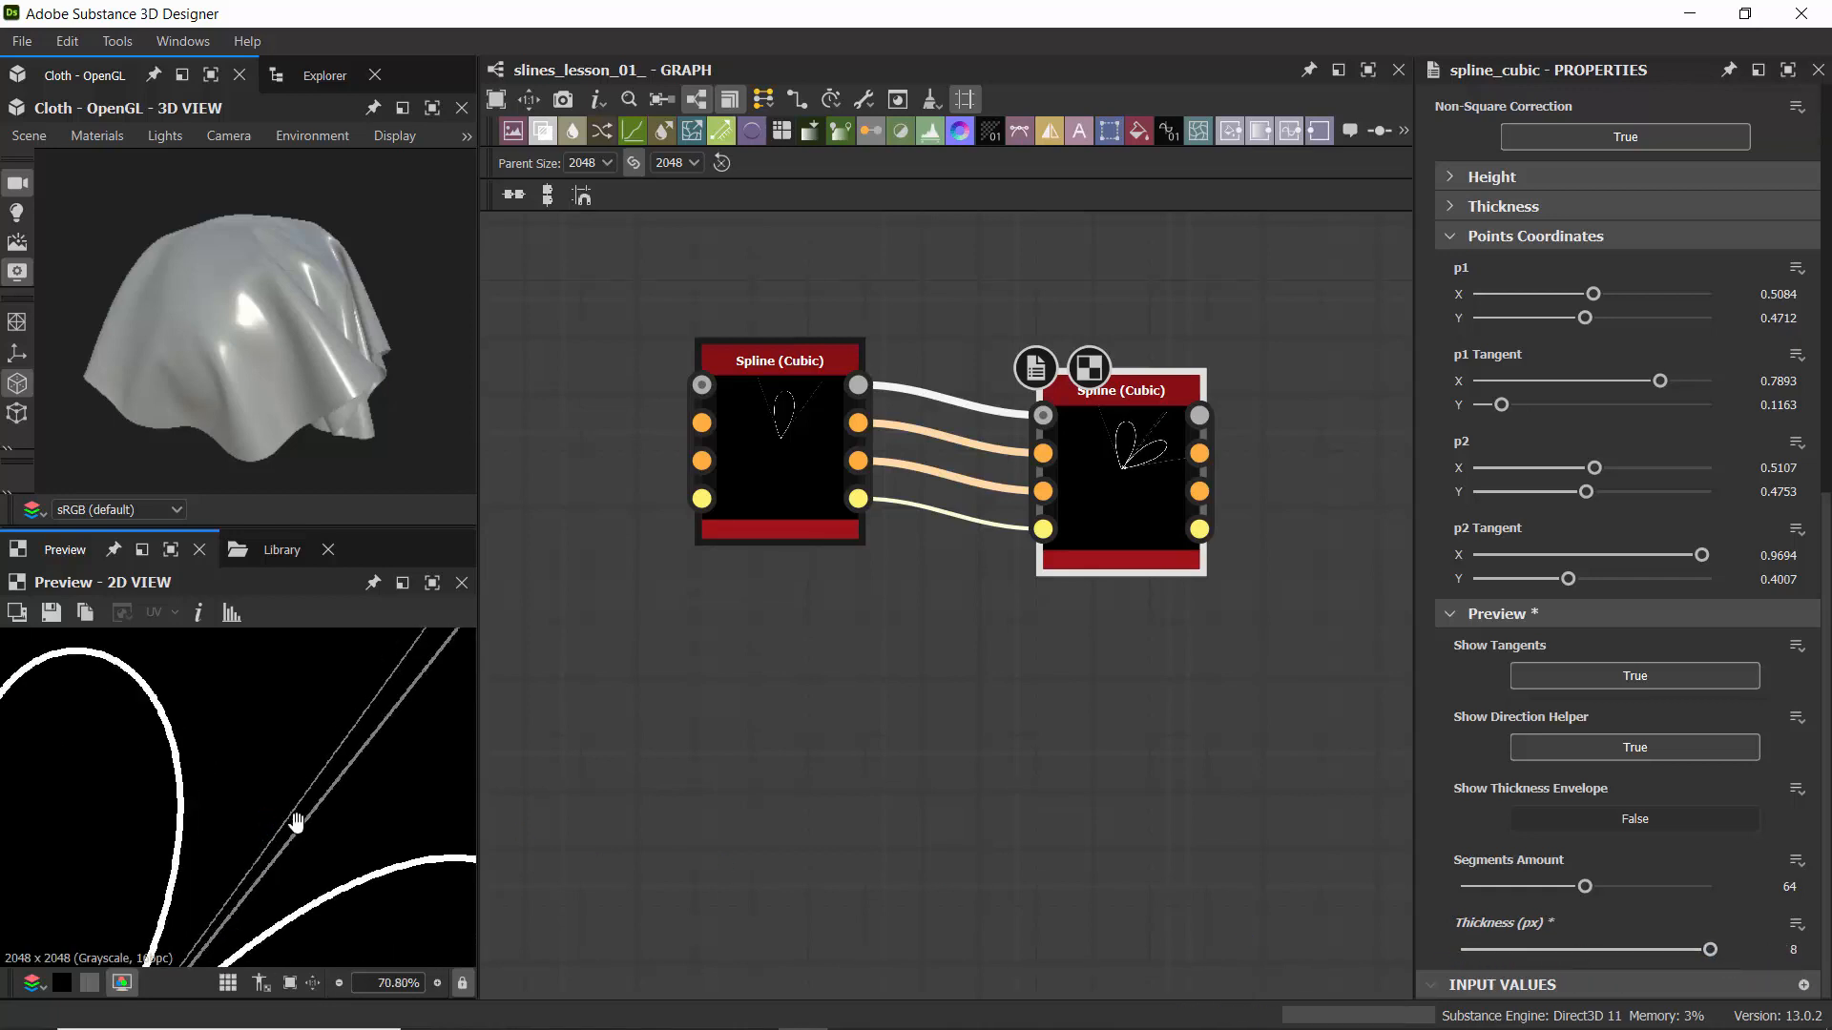
scroll(296, 823, down, 3)
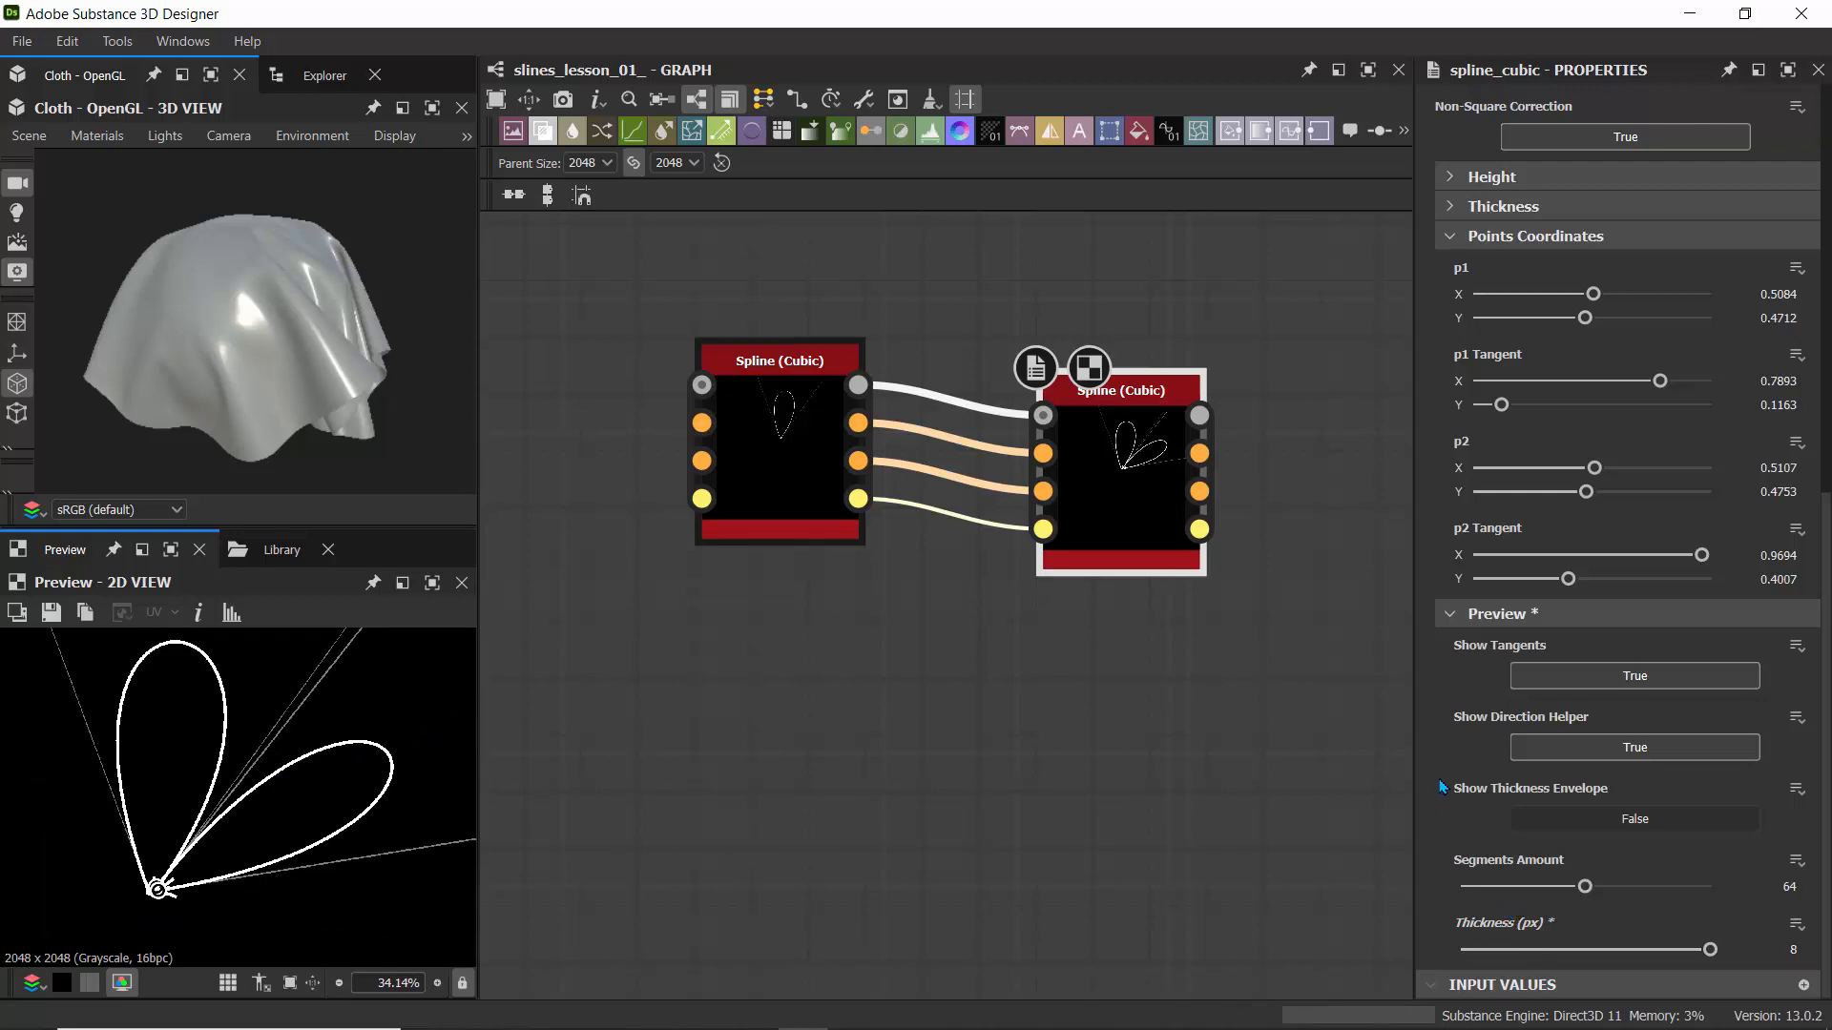
- Fine-tune the second petal: set p1 X to 0.513, move p2 to (0.5164, 0.4724) and lower the p2 tangent to about (0.96, 0.43)
mouse_move(1593, 293)
mouse_down()
mouse_move(1626, 293)
mouse_move(1580, 294)
mouse_move(1598, 297)
mouse_up()
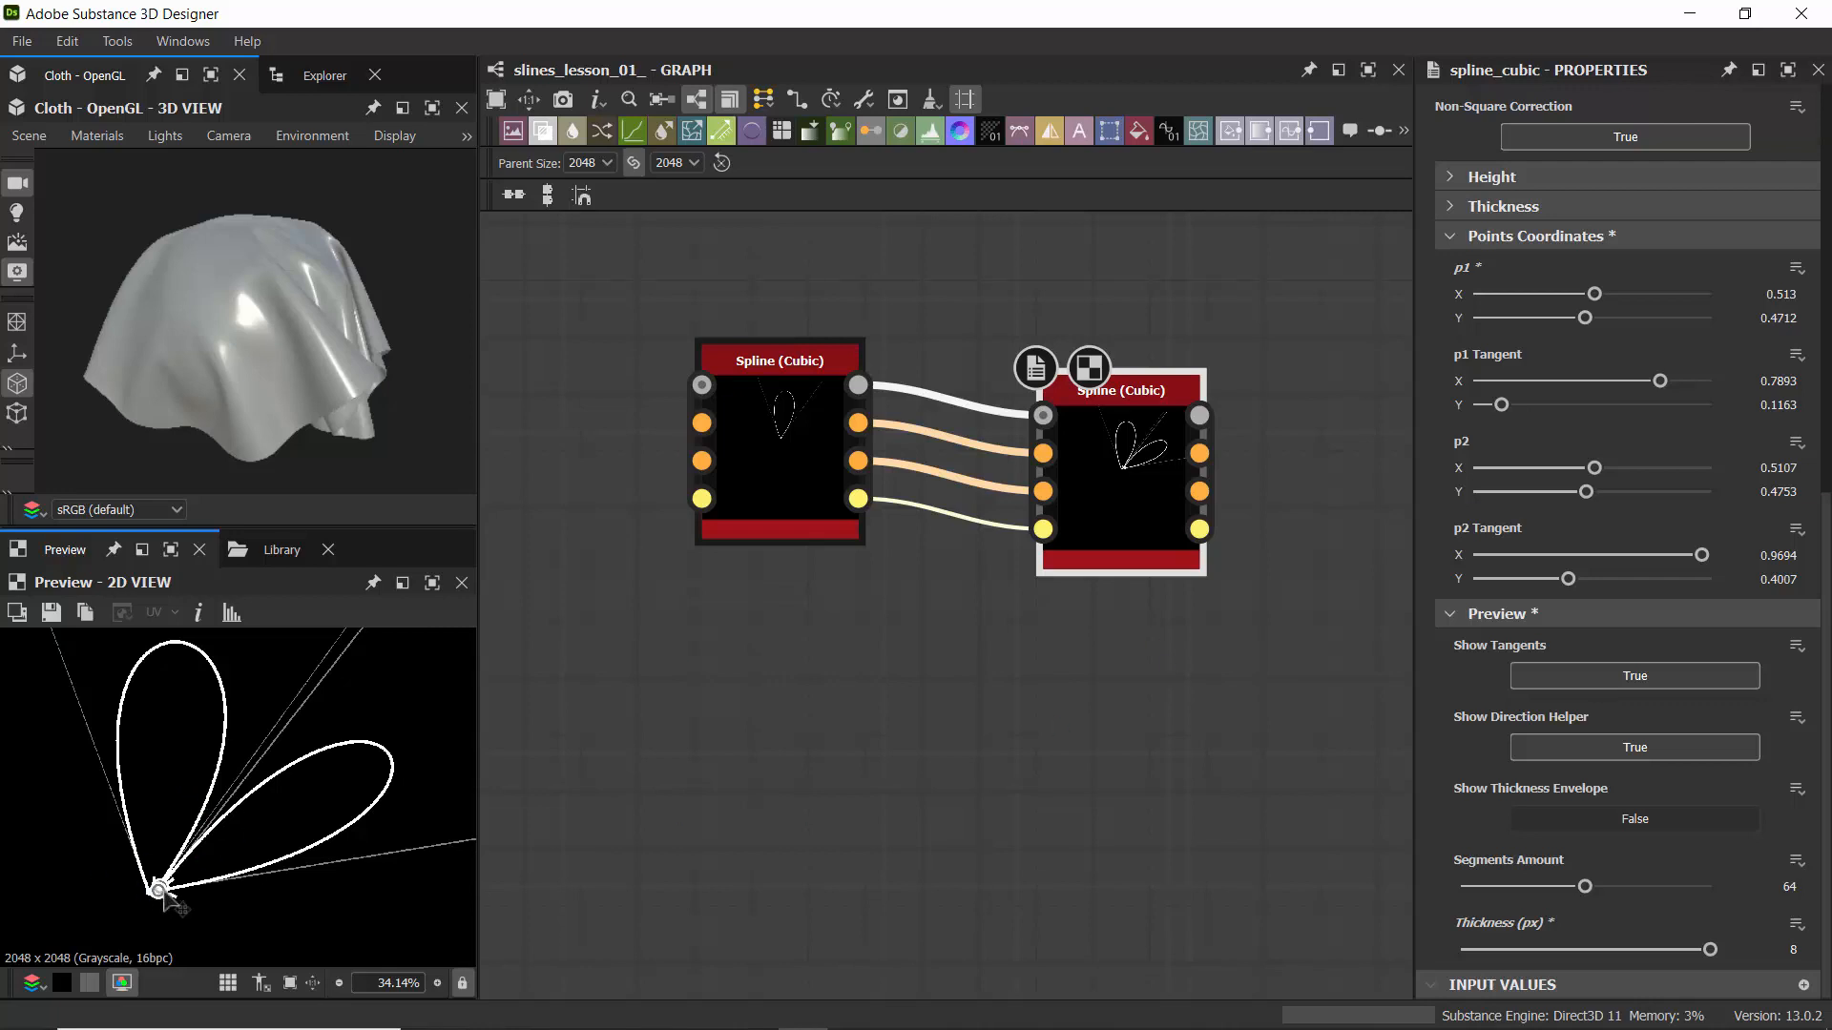
drag(158, 889, 165, 893)
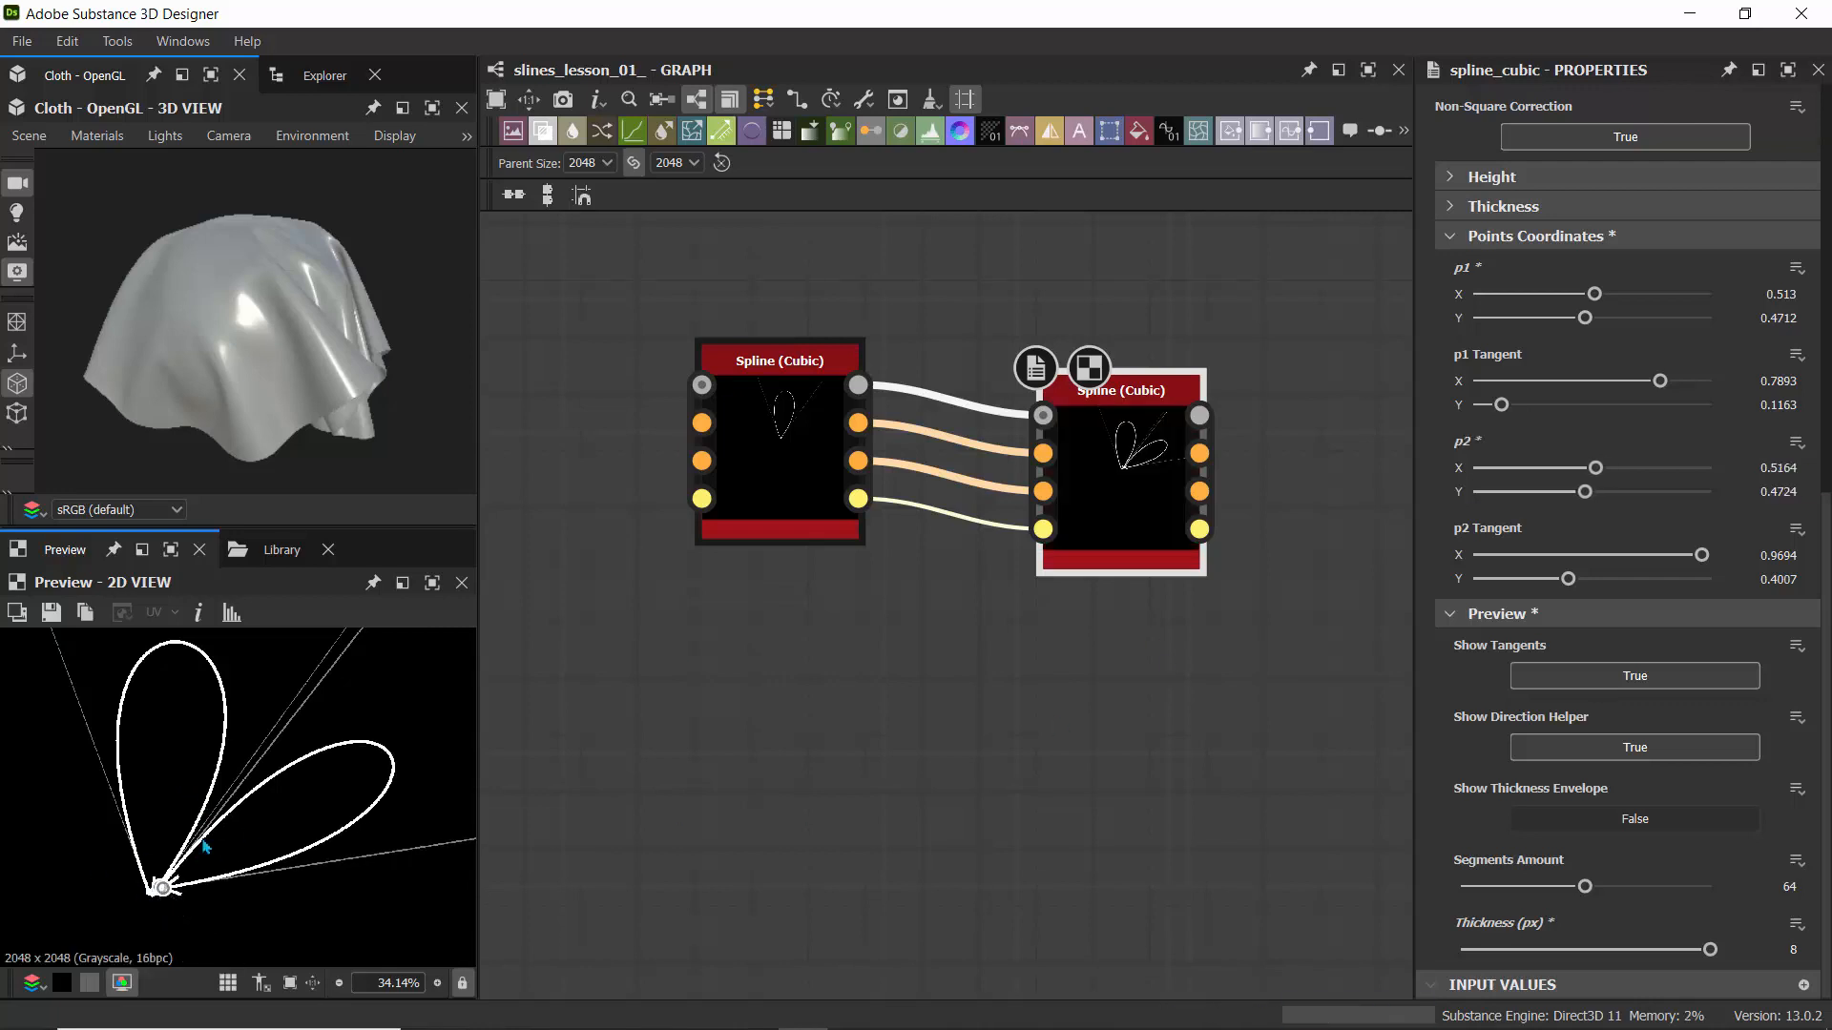
scroll(191, 839, down, 3)
mouse_move(329, 793)
mouse_down()
mouse_move(321, 743)
mouse_move(327, 812)
mouse_up()
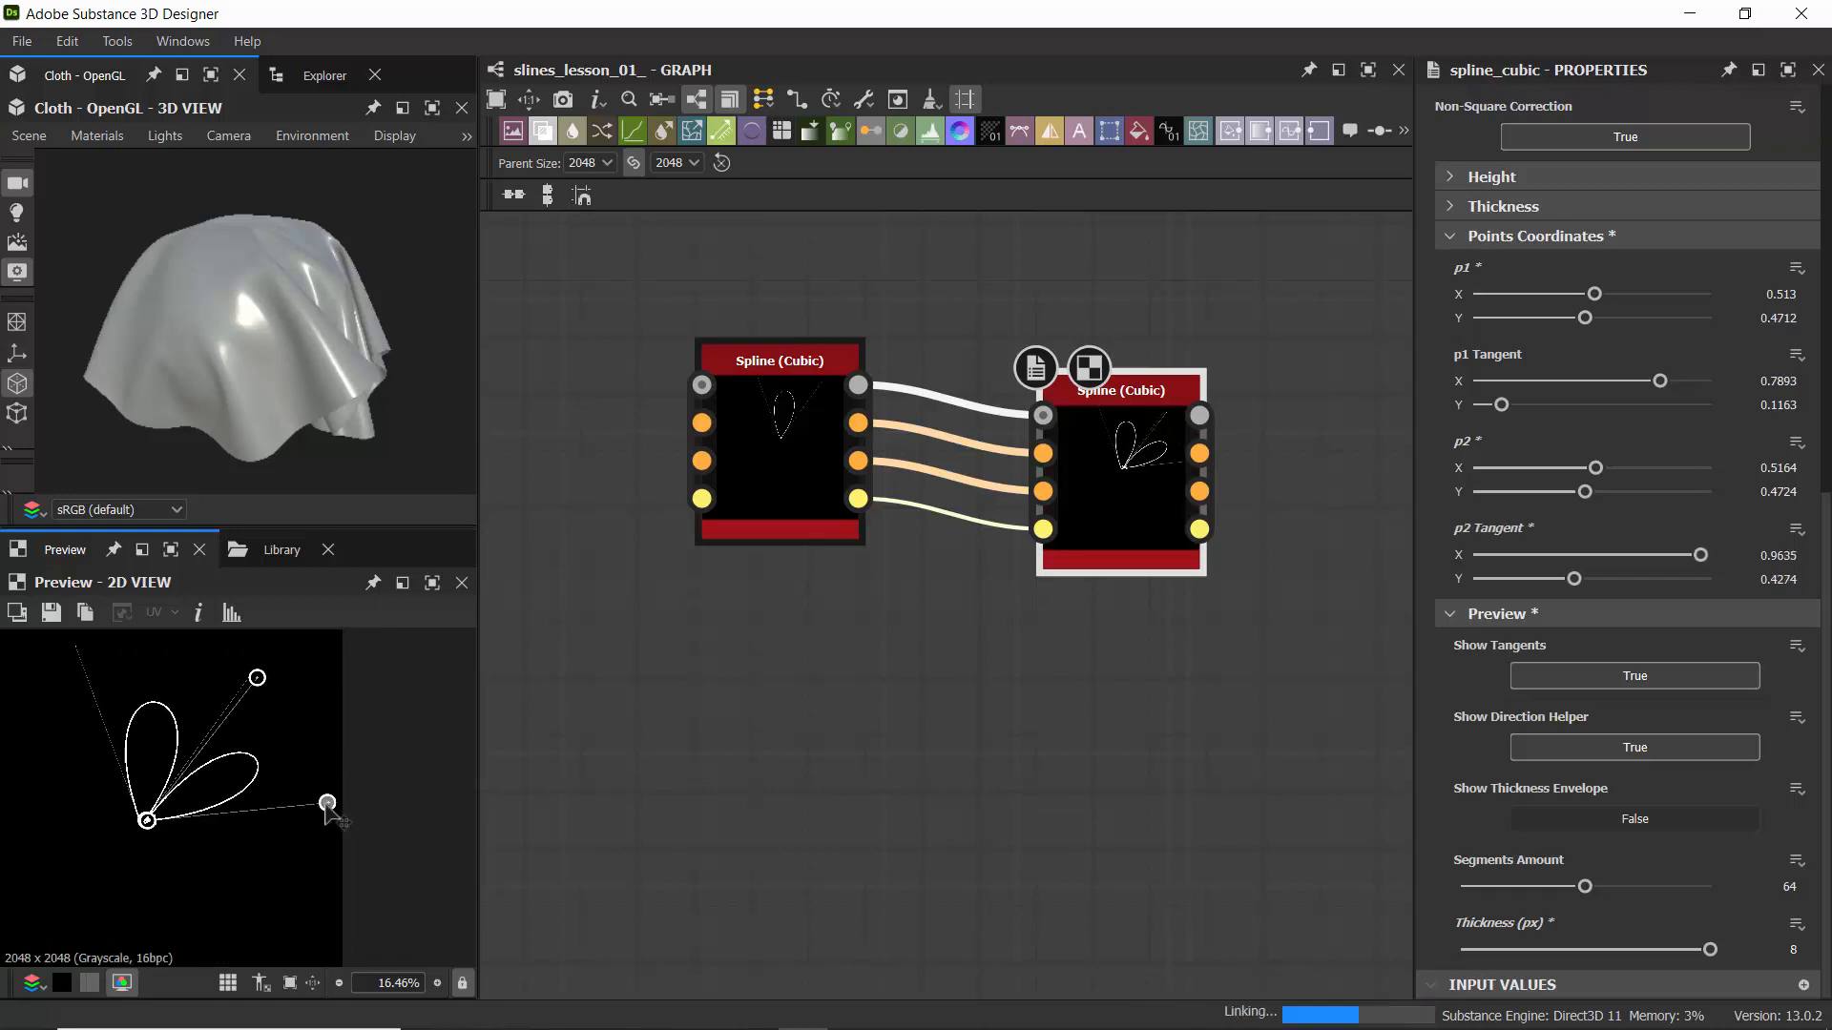
- Collapse the copied node's Points Coordinates, Instance Parameters and Base Parameters groups
click(1448, 233)
click(1433, 219)
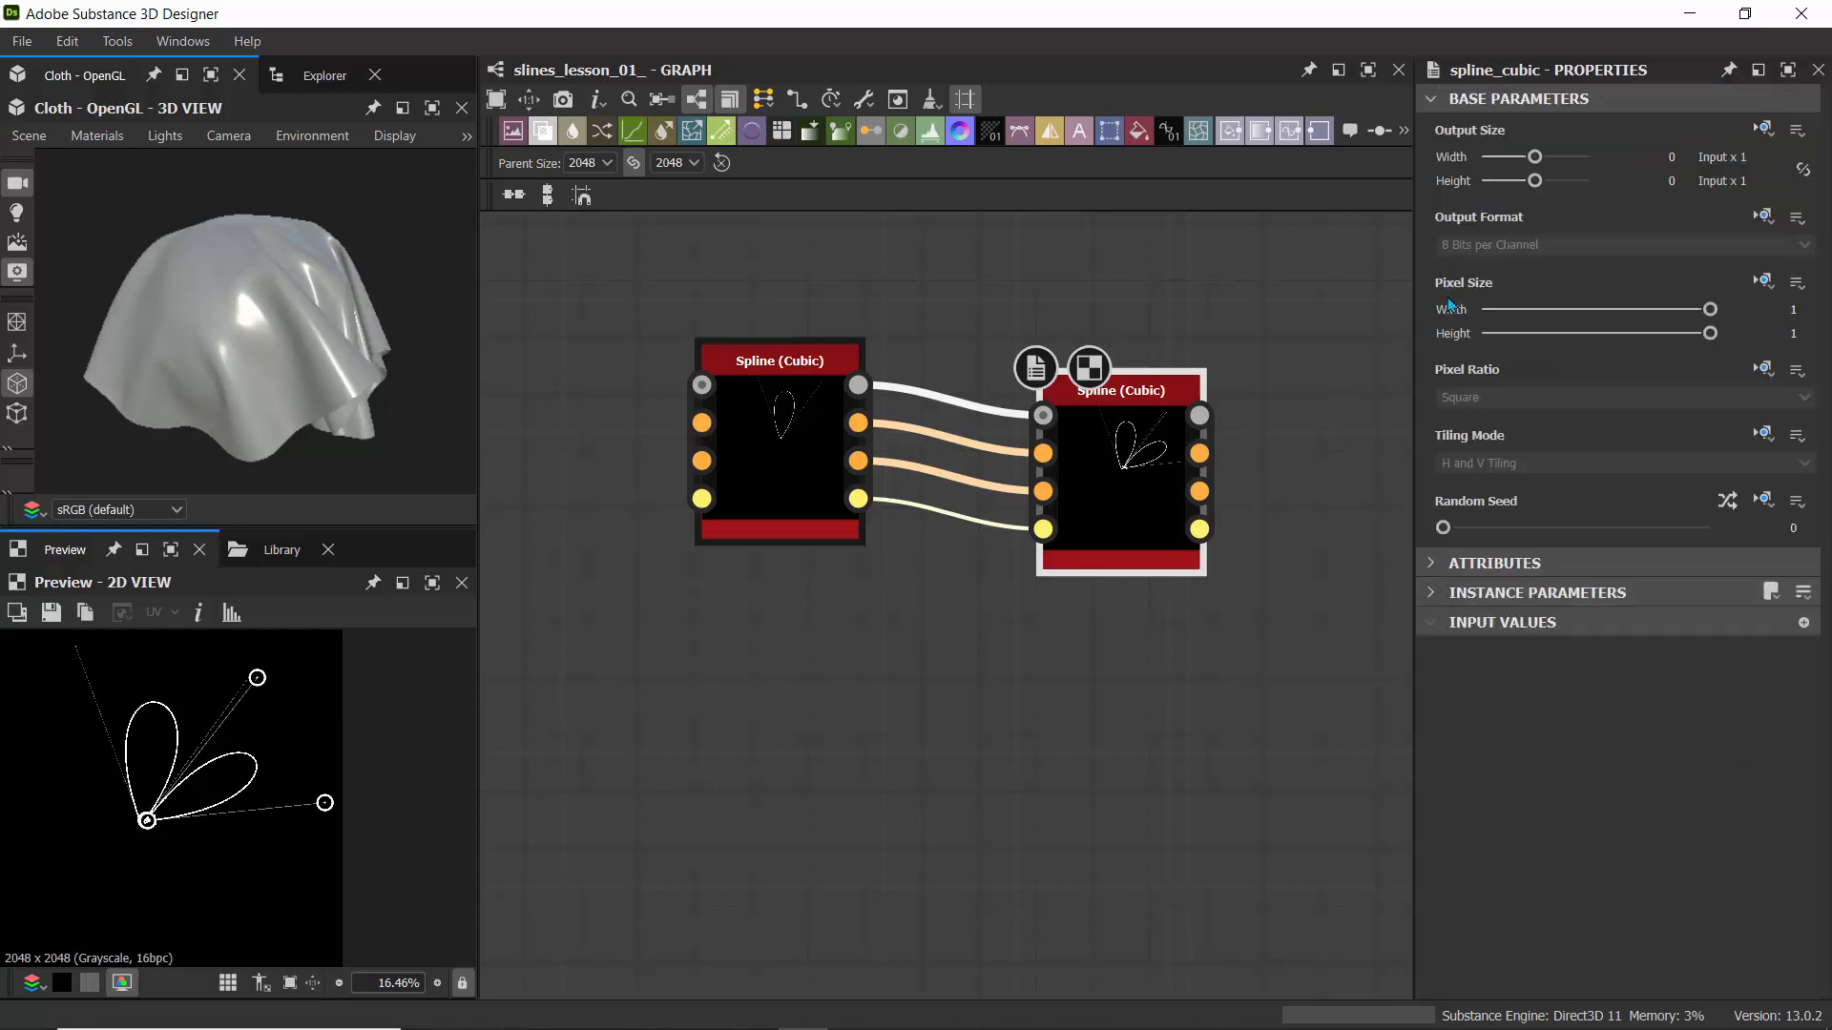
click(1440, 101)
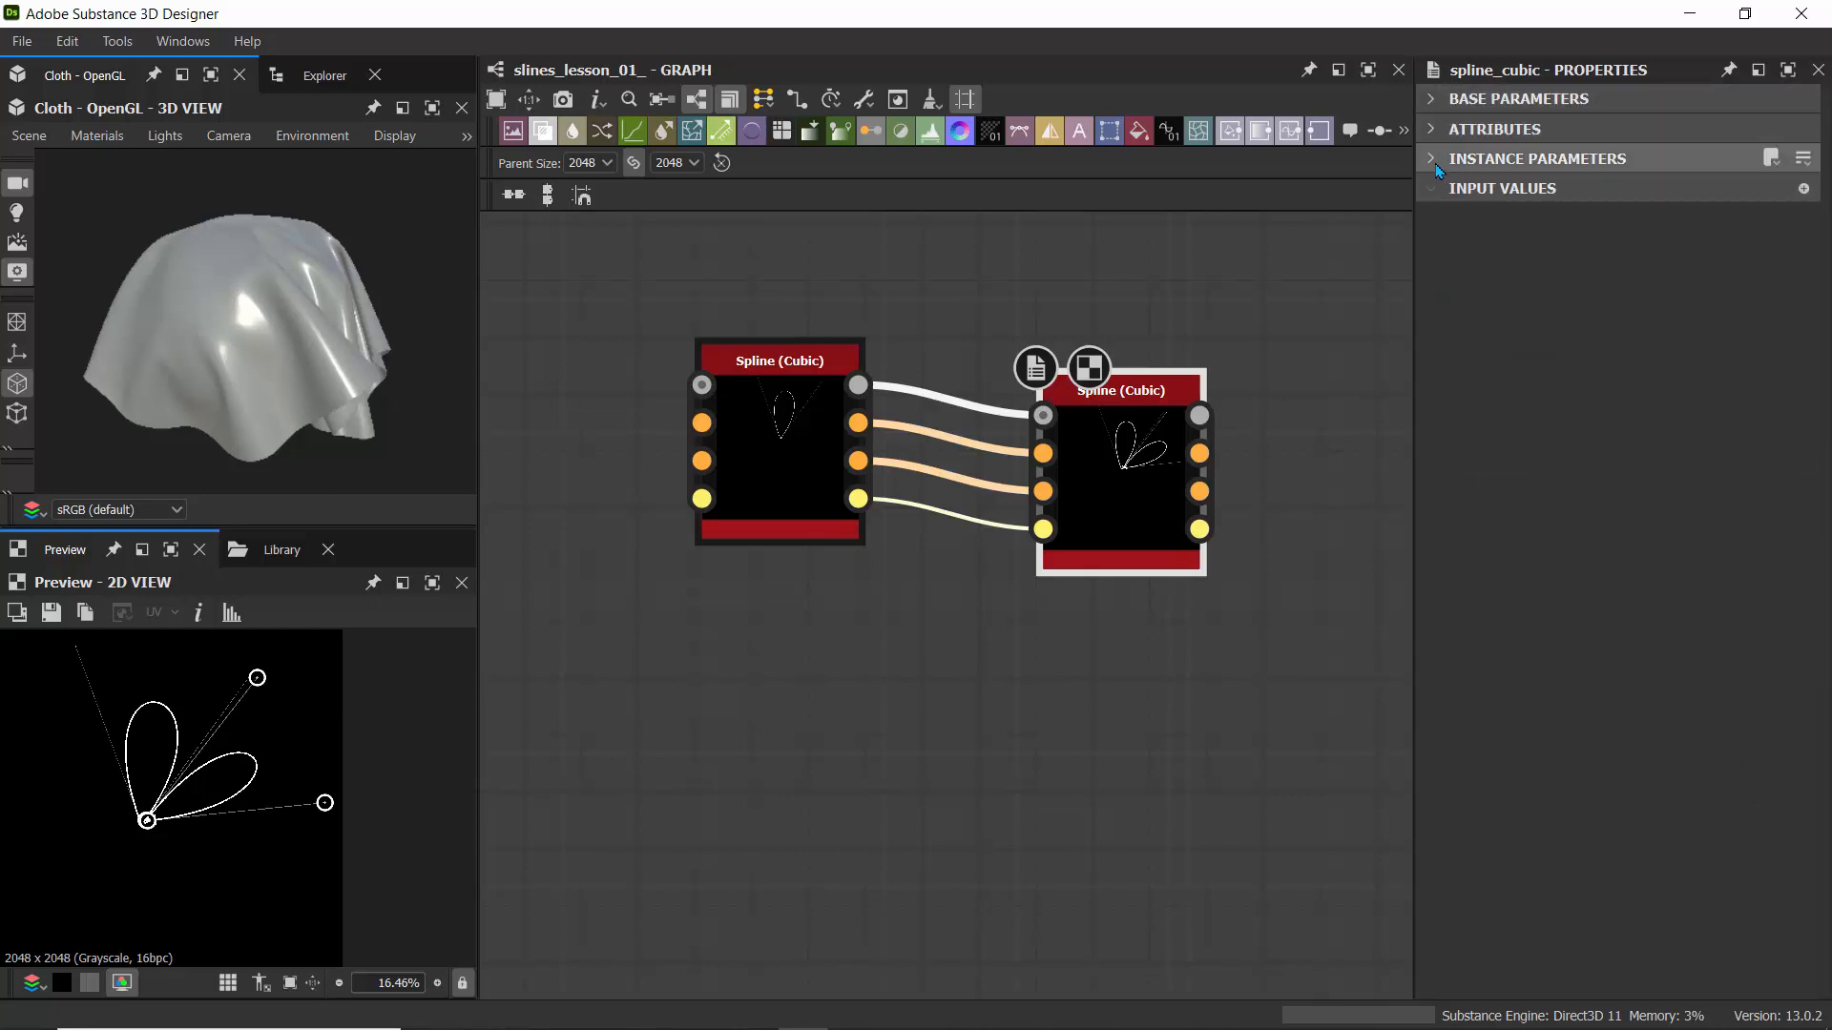
- Open the copied spline node's Instance Parameters and its Thickness group, and collapse its Preview group
click(1435, 160)
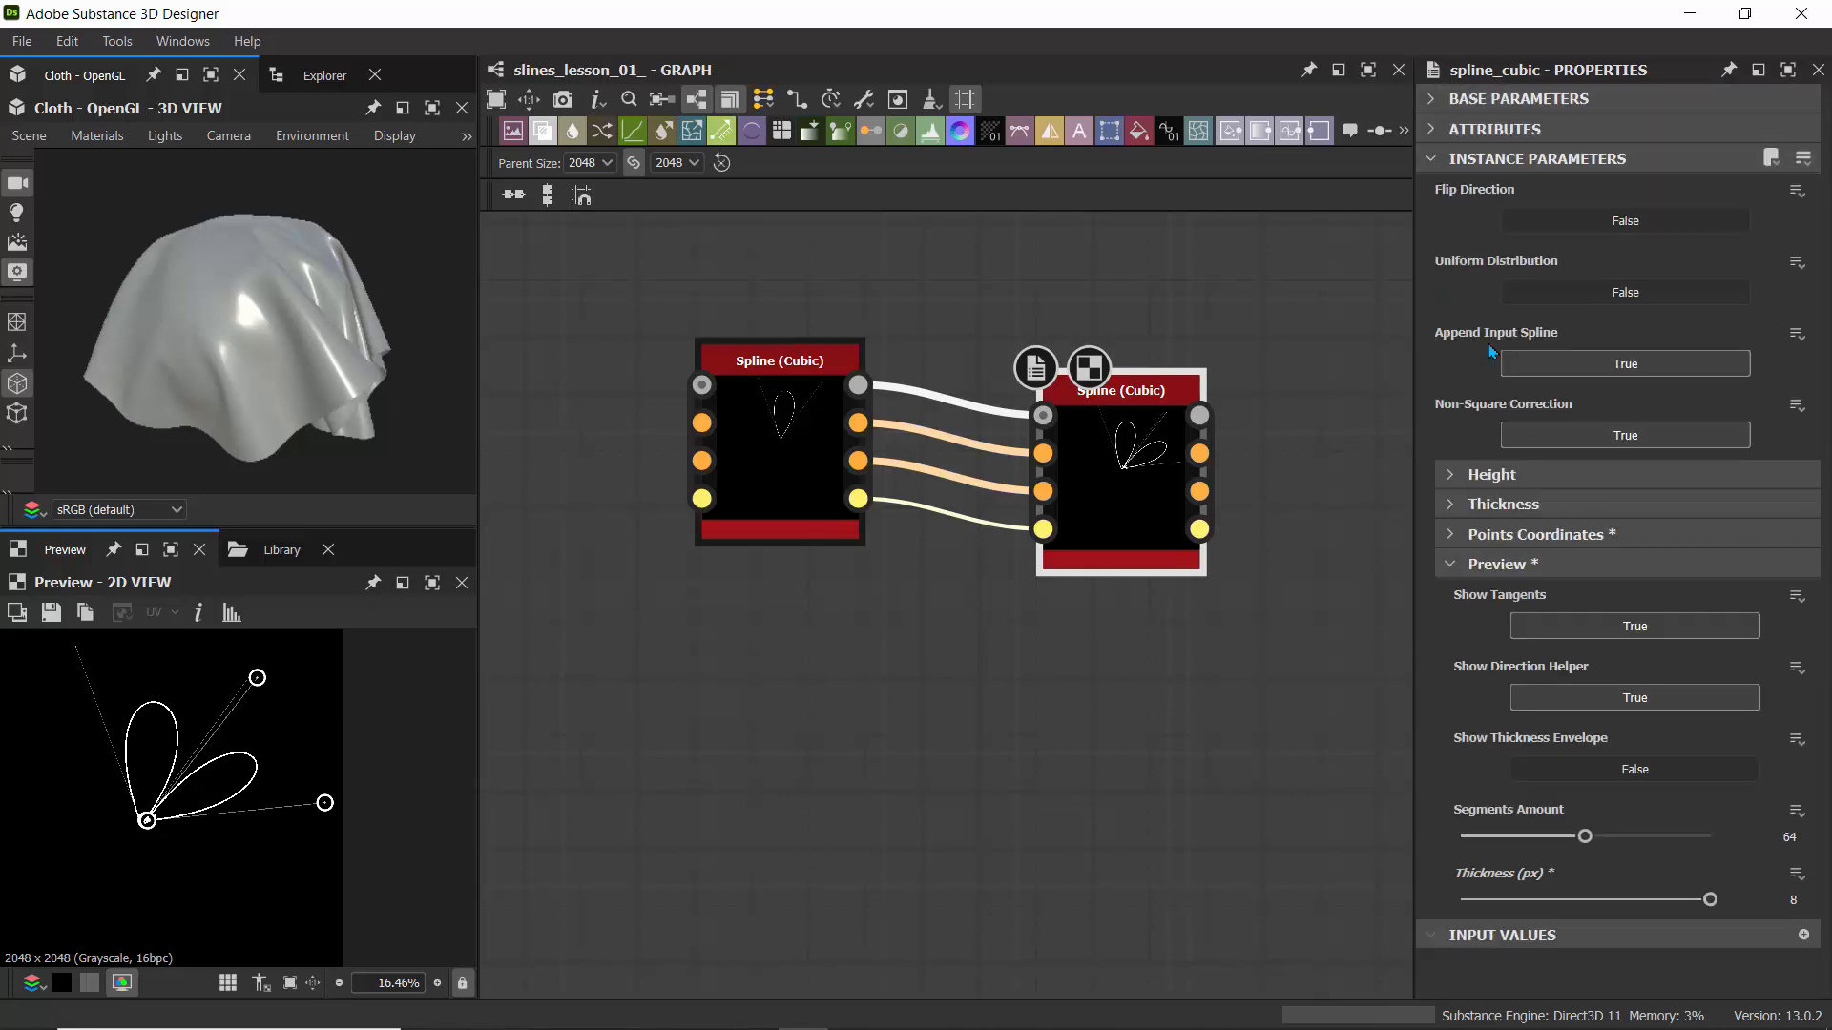
click(1450, 505)
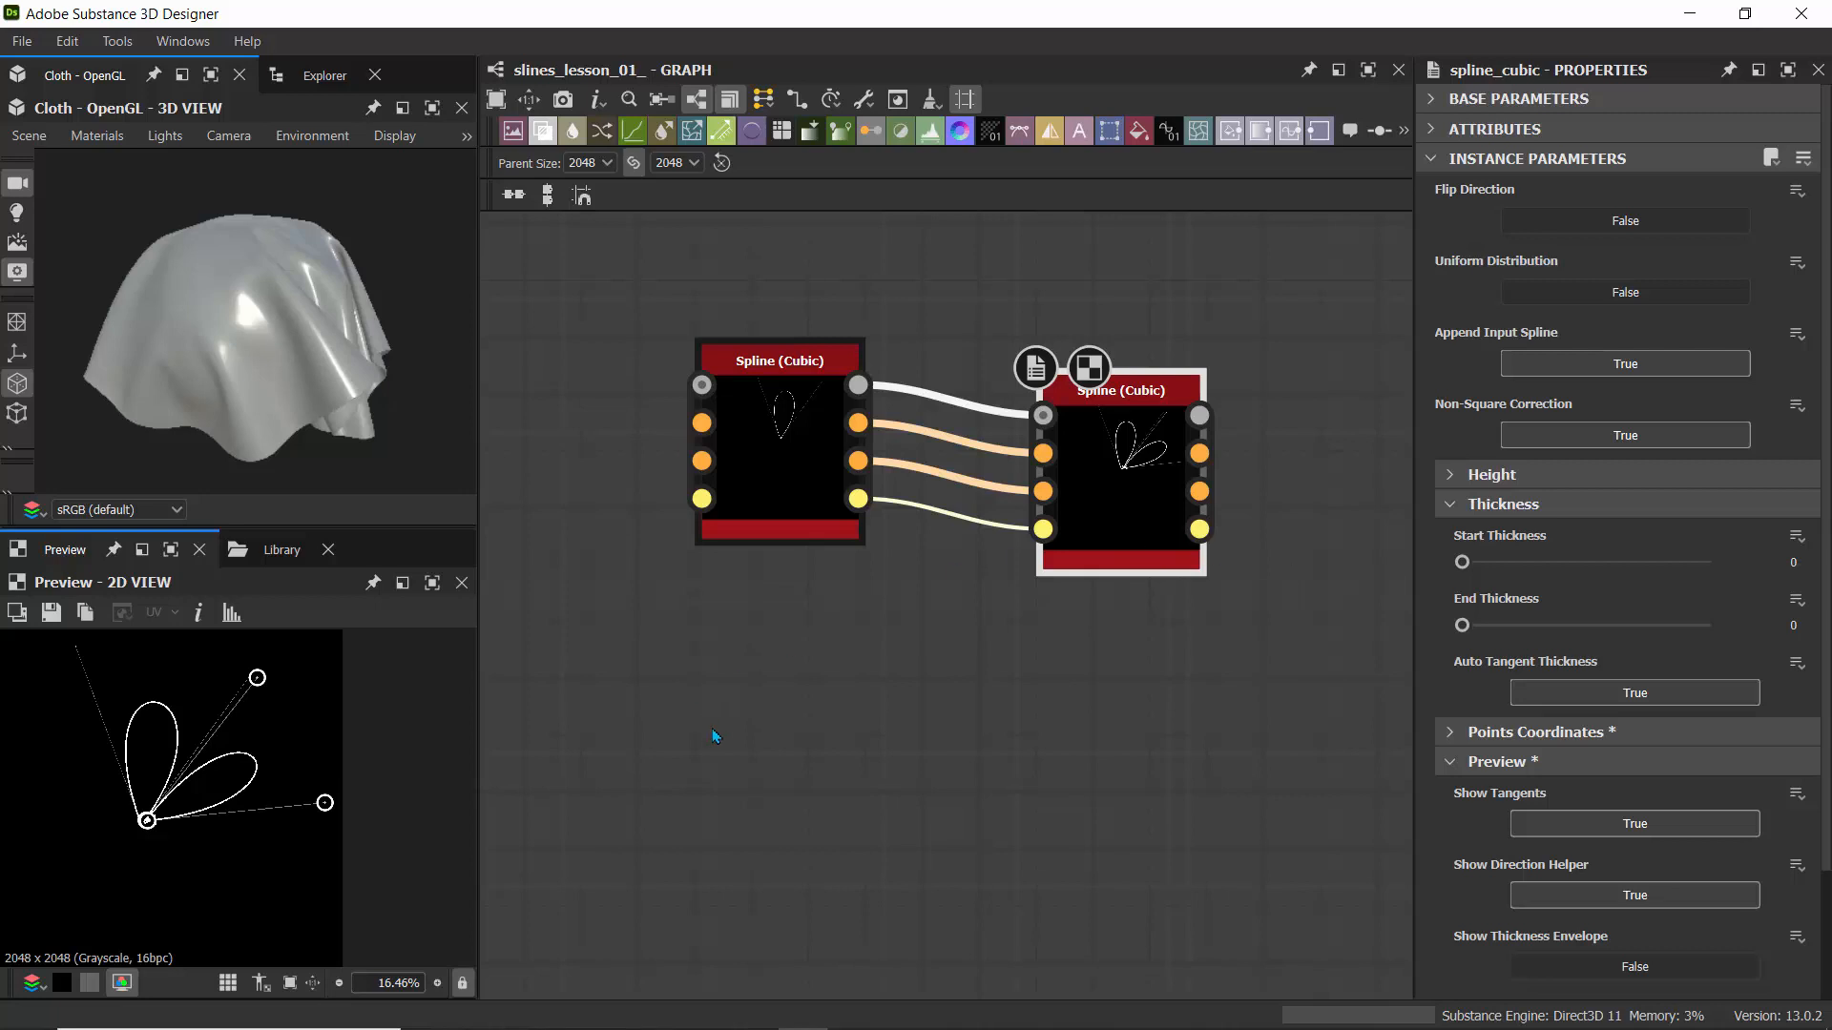
click(1450, 761)
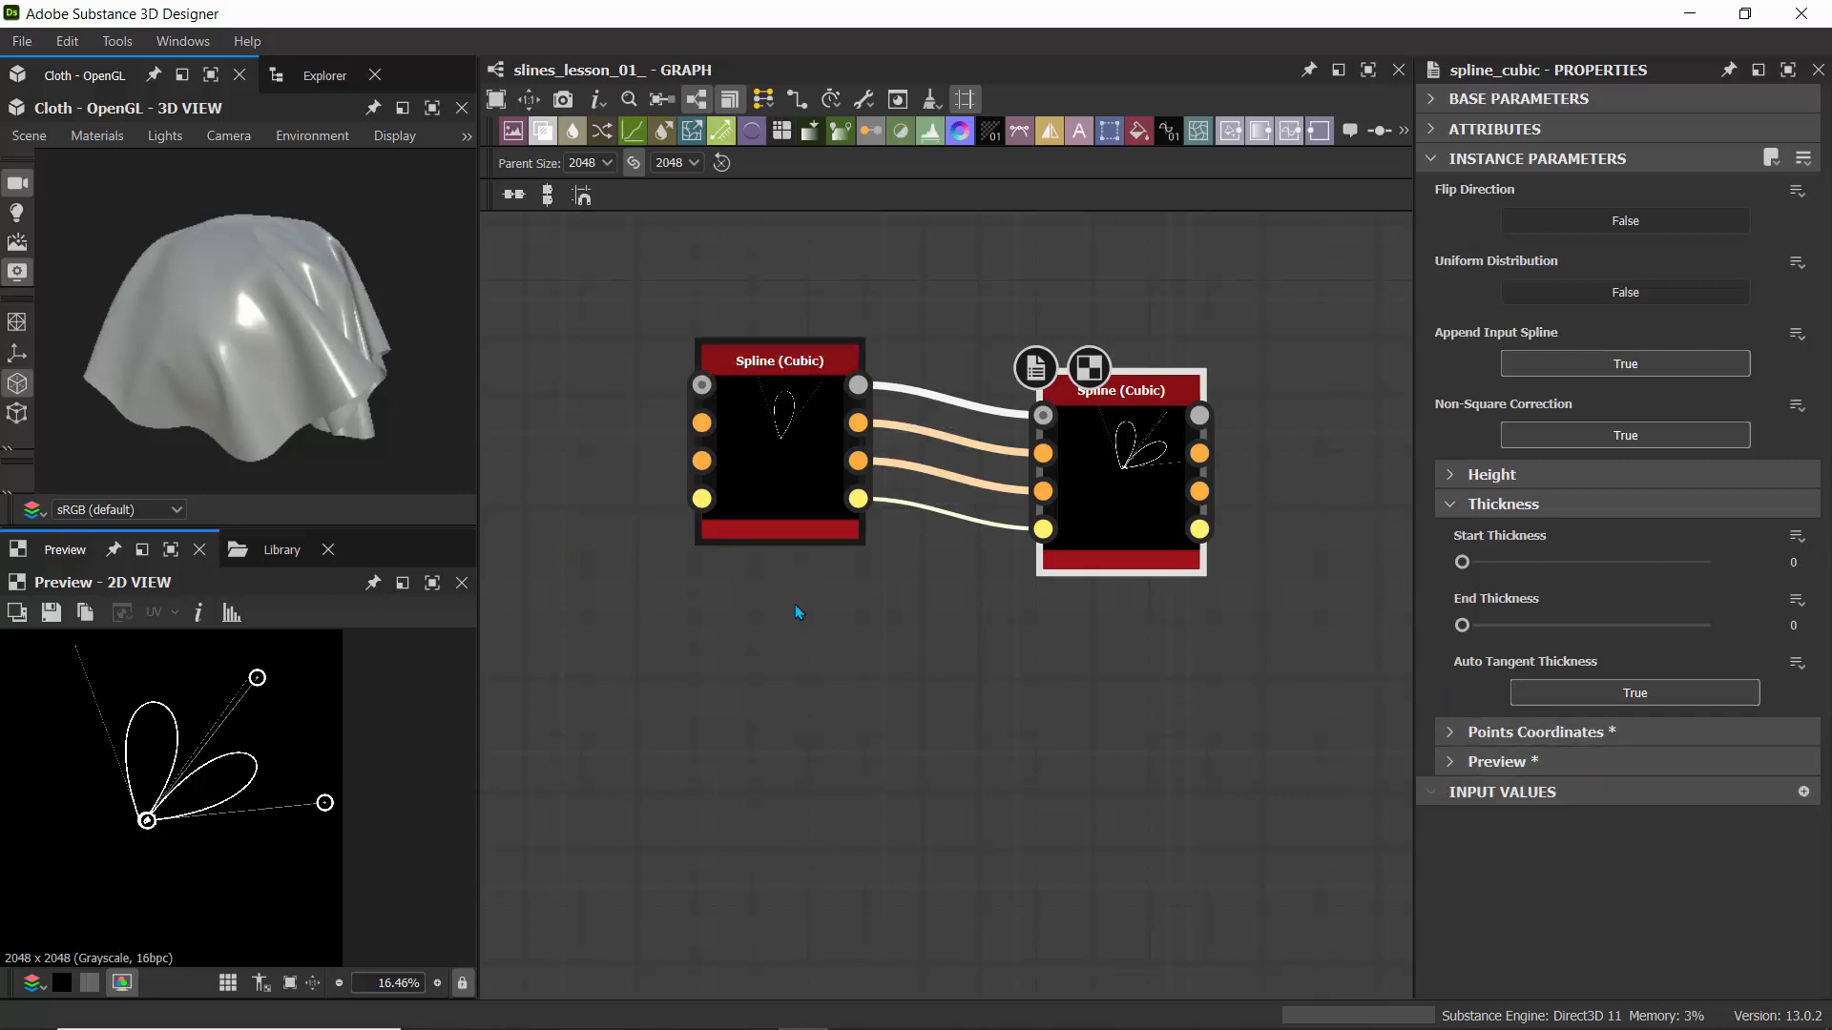
- Add a separate Spline (Cubic) node to the graph and place it below the two chained spline nodes
key(space)
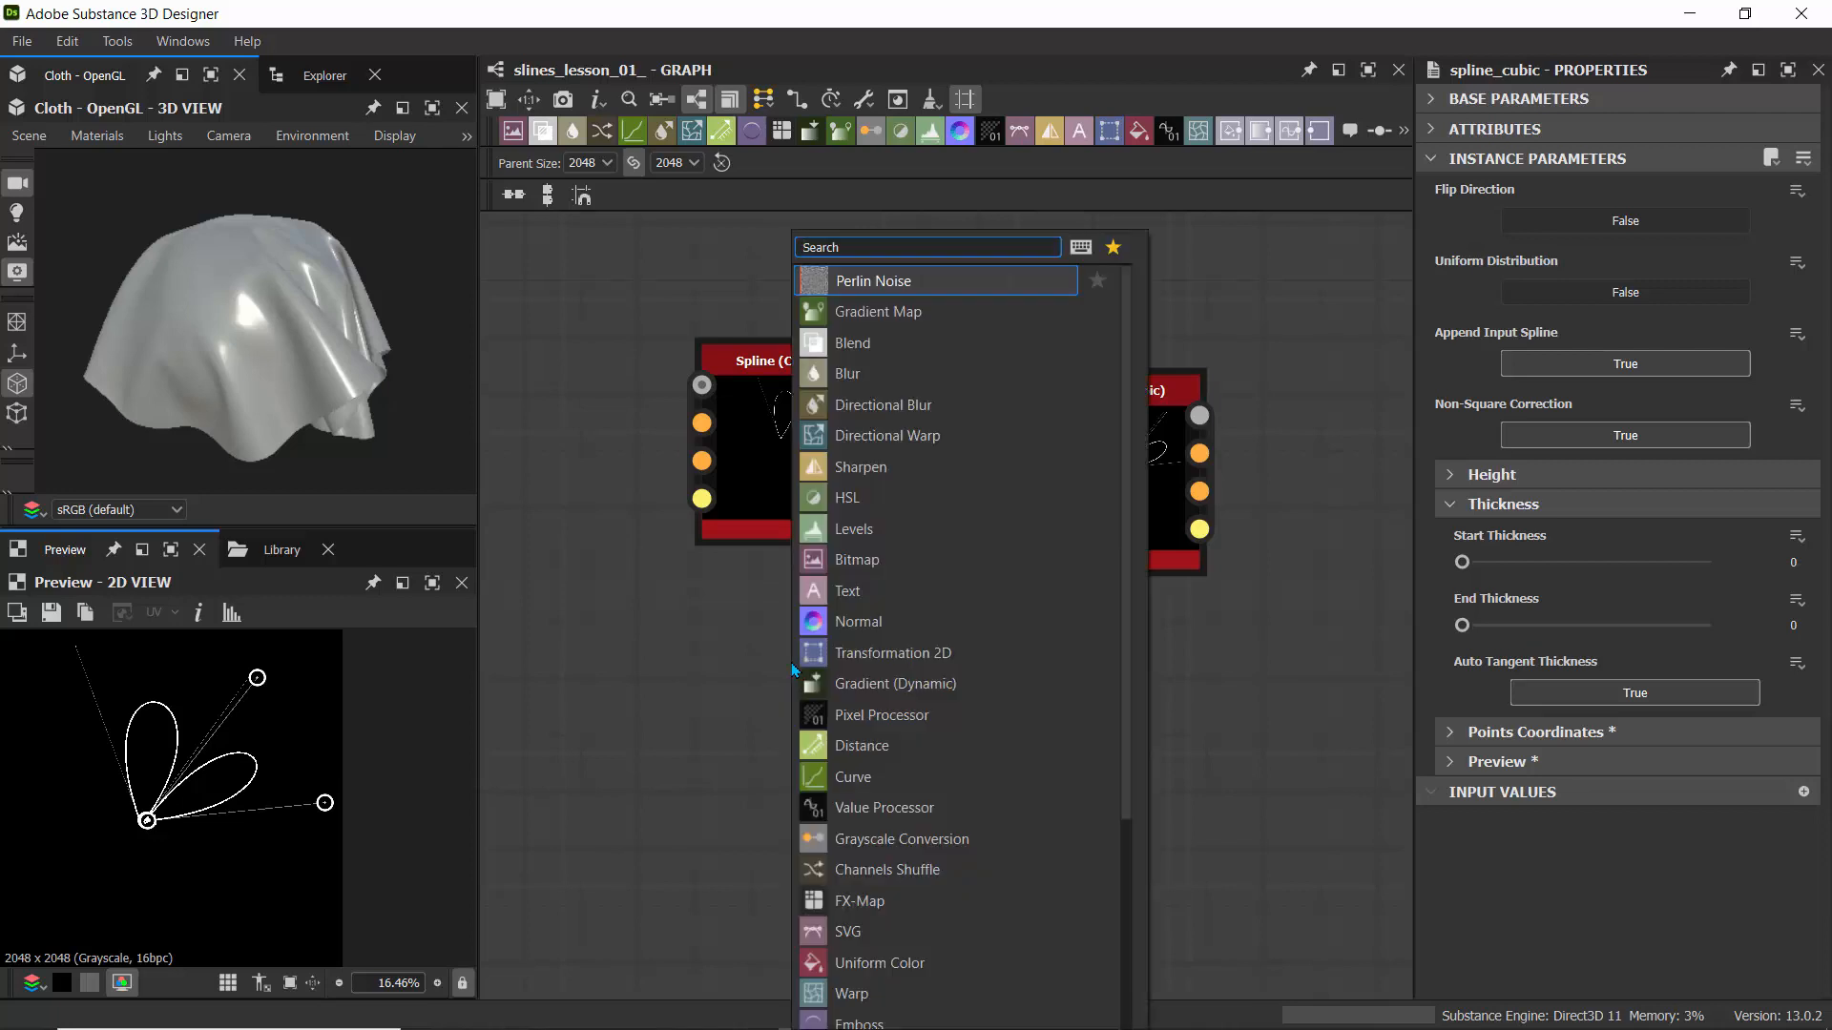
text(spline)
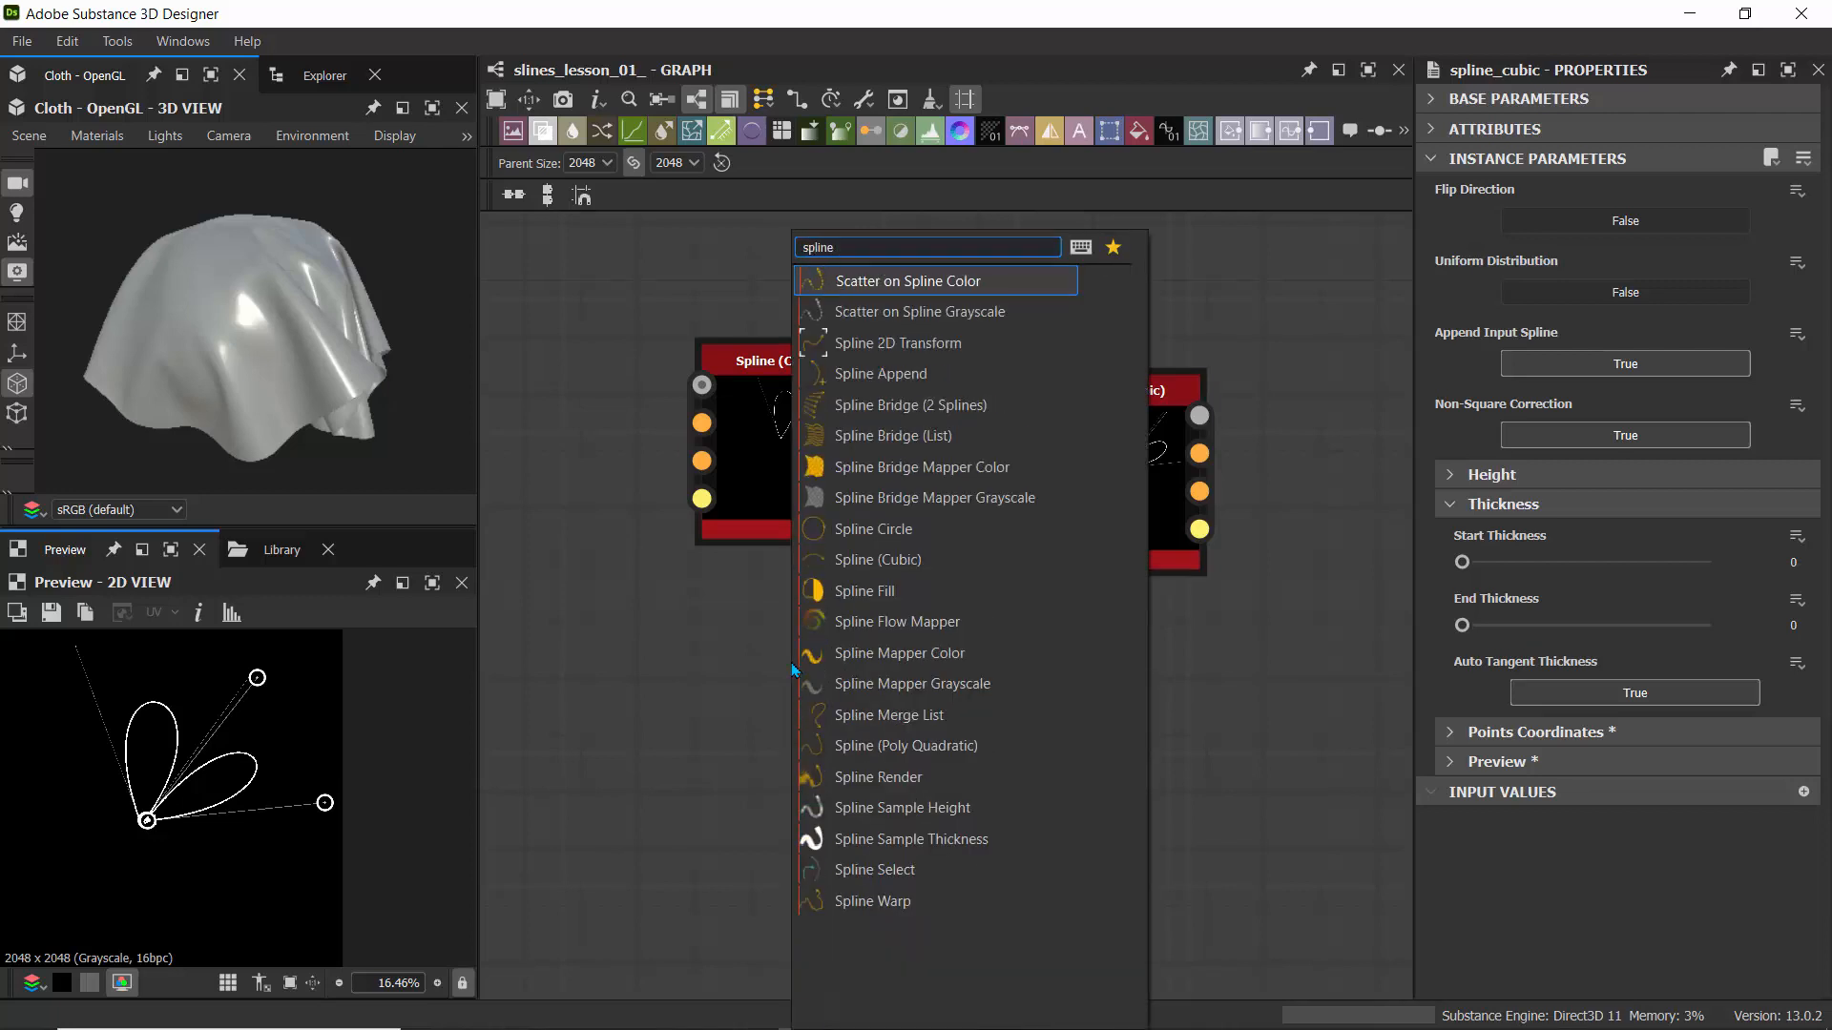
text(cub)
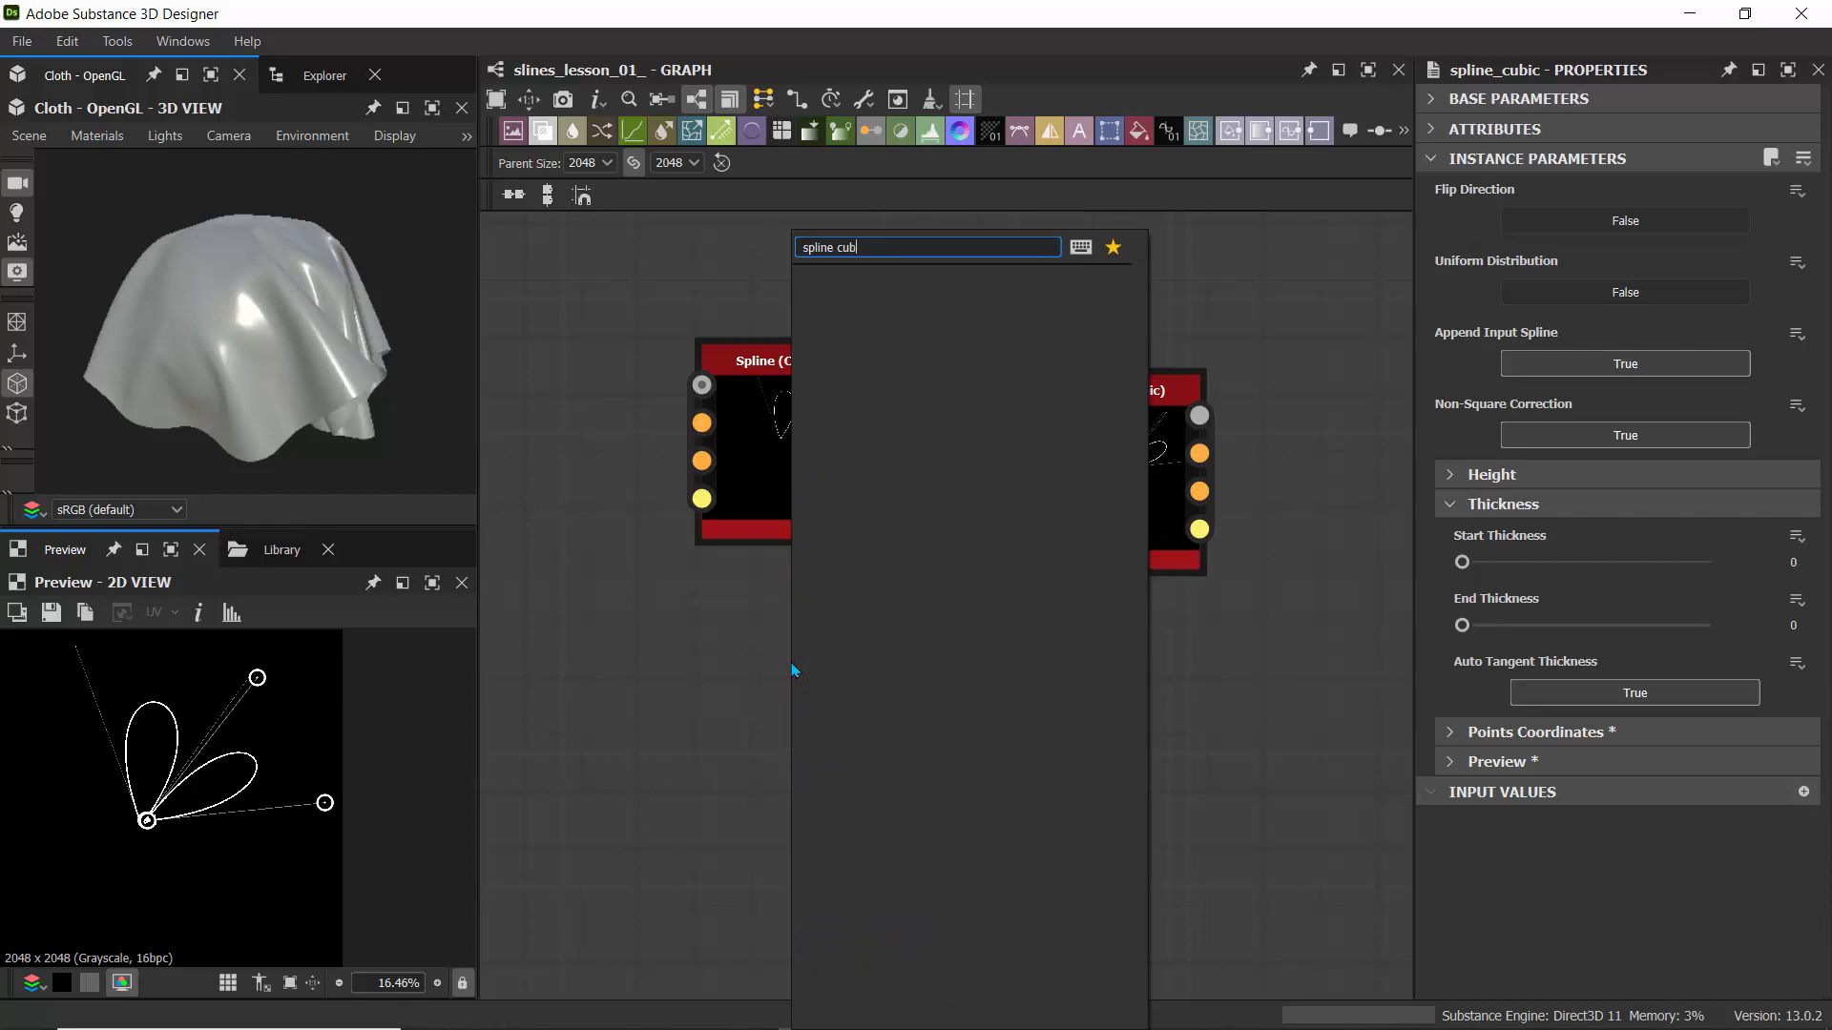
key(BackSpace)
key(BackSpace)
key(BackSpace)
key(BackSpace)
key(BackSpace)
key(BackSpace)
key(BackSpace)
key(BackSpace)
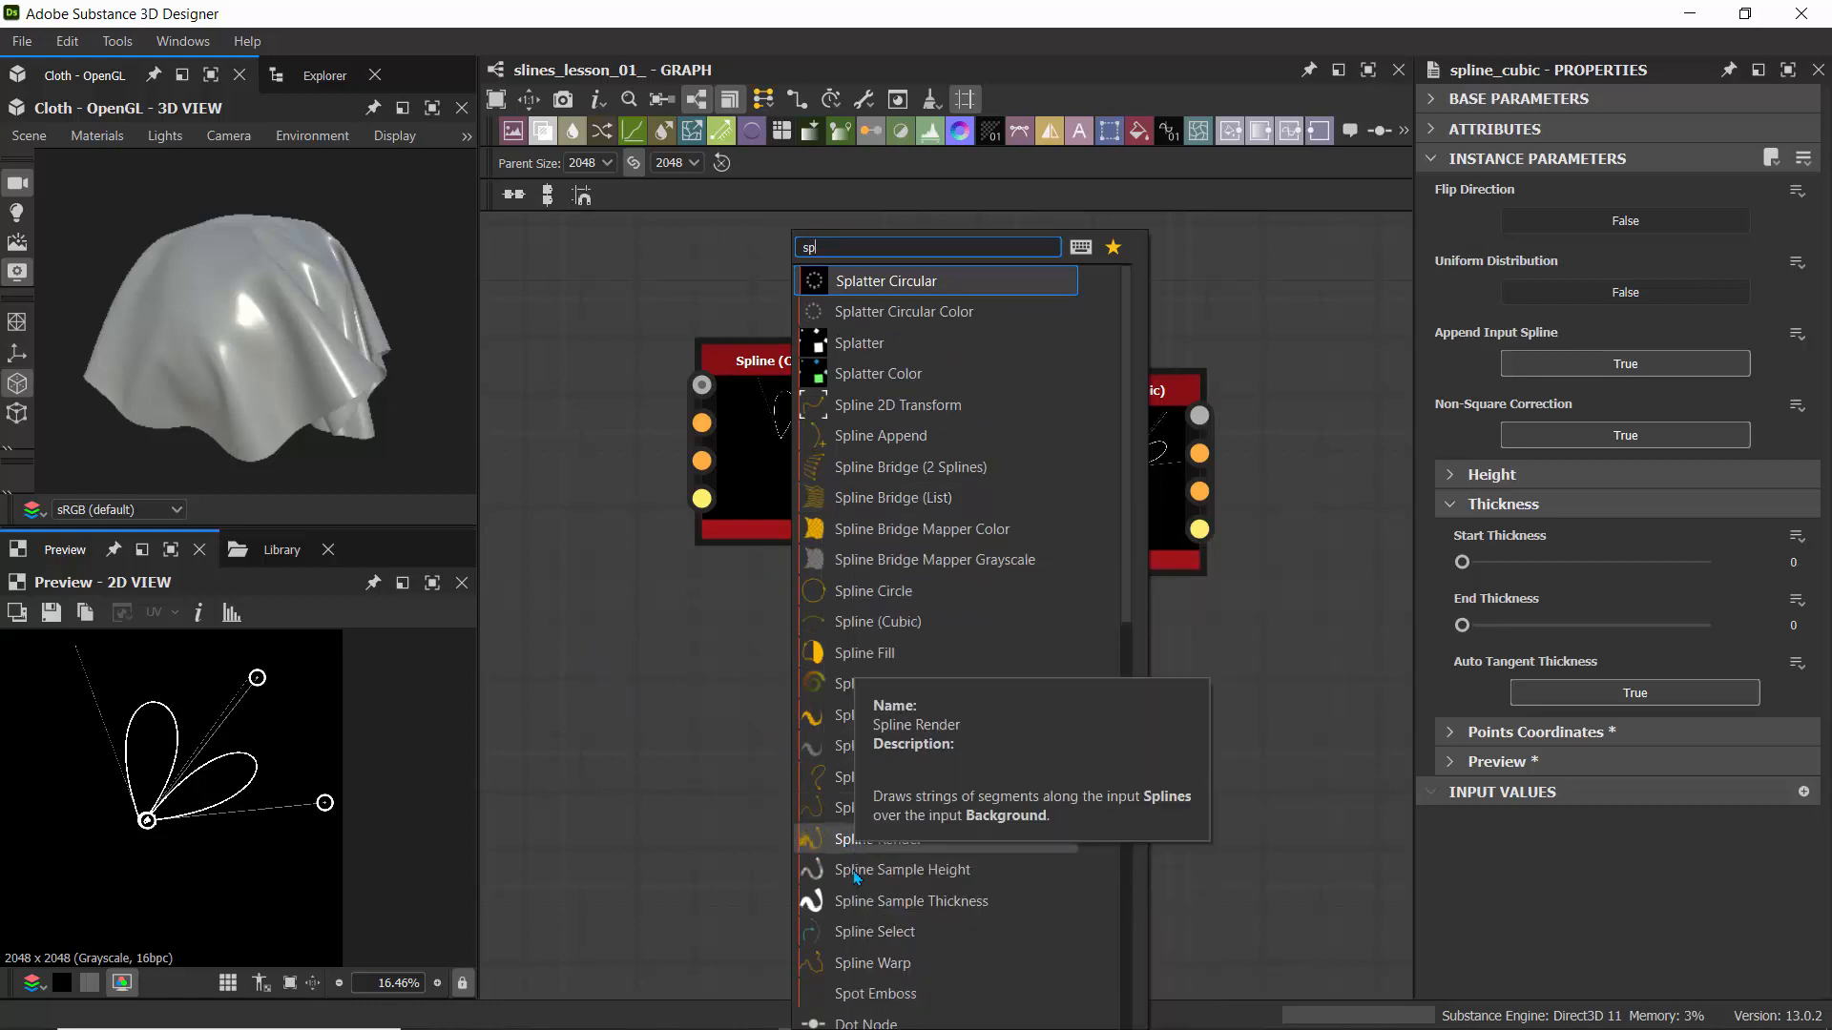
click(844, 626)
click(843, 625)
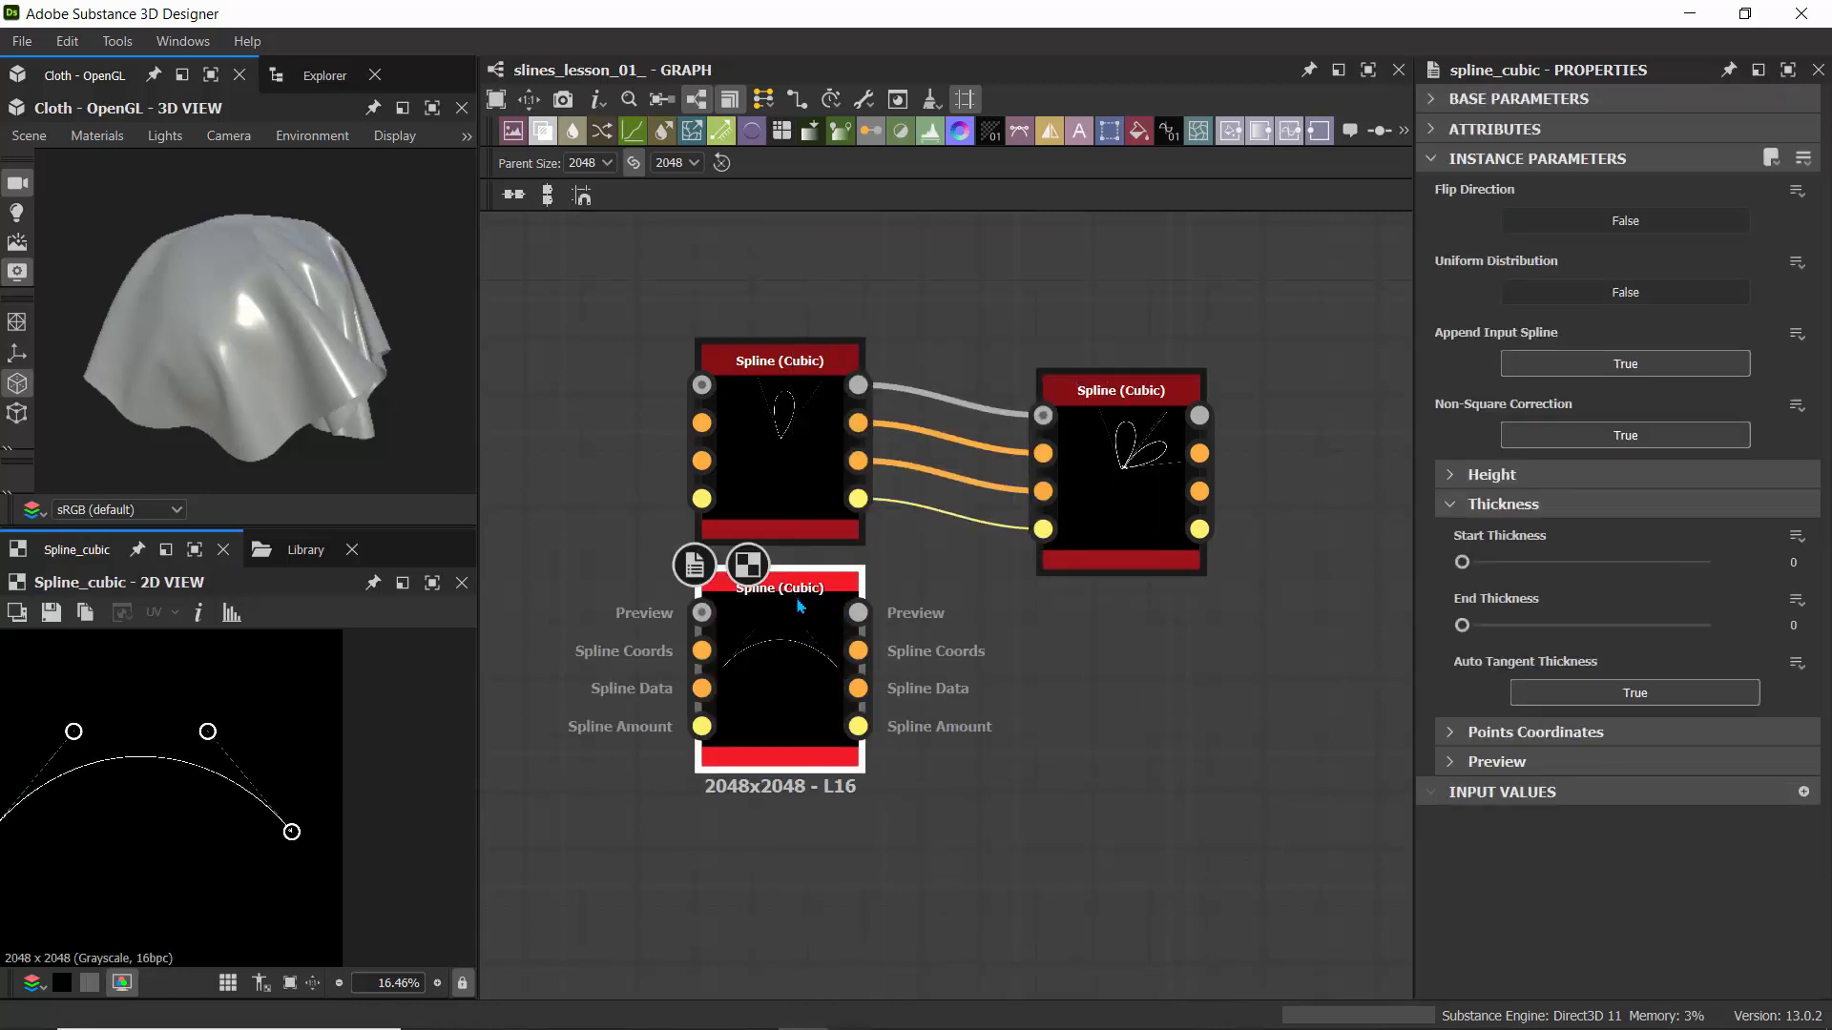
drag(799, 599, 863, 641)
- Shape the new spline into a petal by bringing both endpoints together at its base and moving the end tangent outward
middle_drag(126, 709, 185, 676)
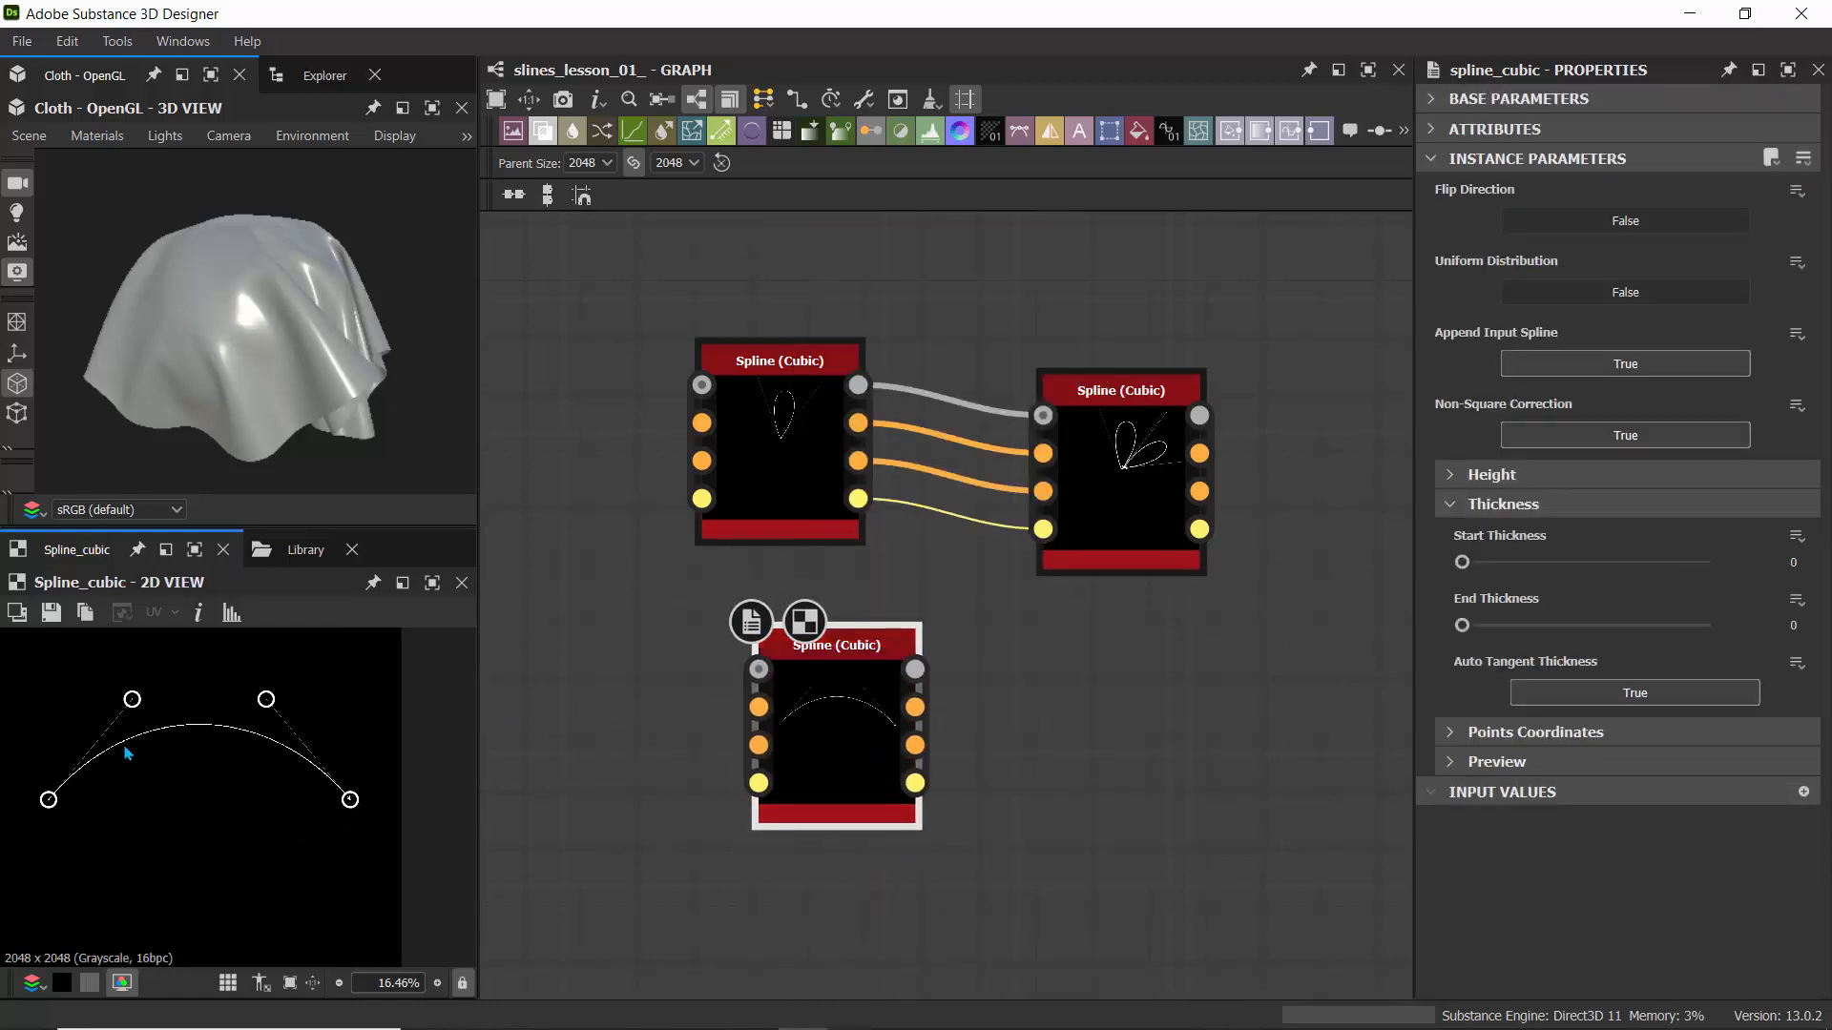
drag(48, 800, 245, 866)
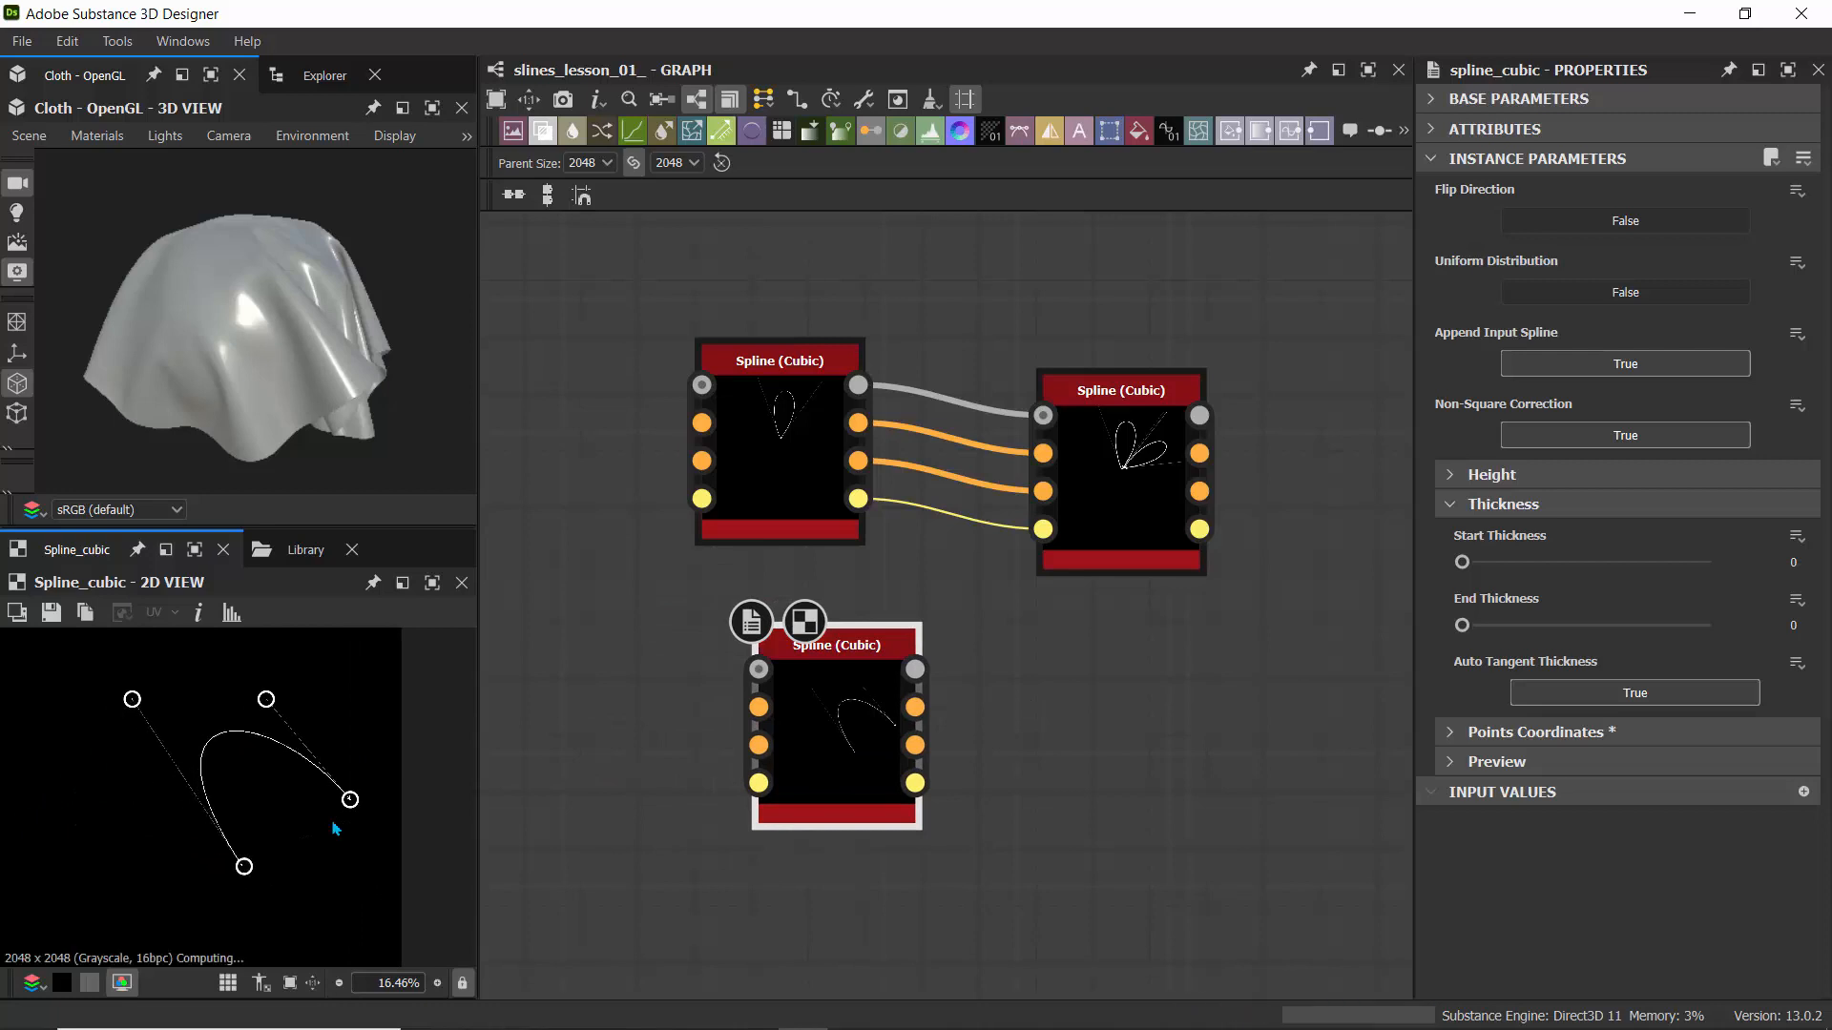
drag(350, 799, 250, 866)
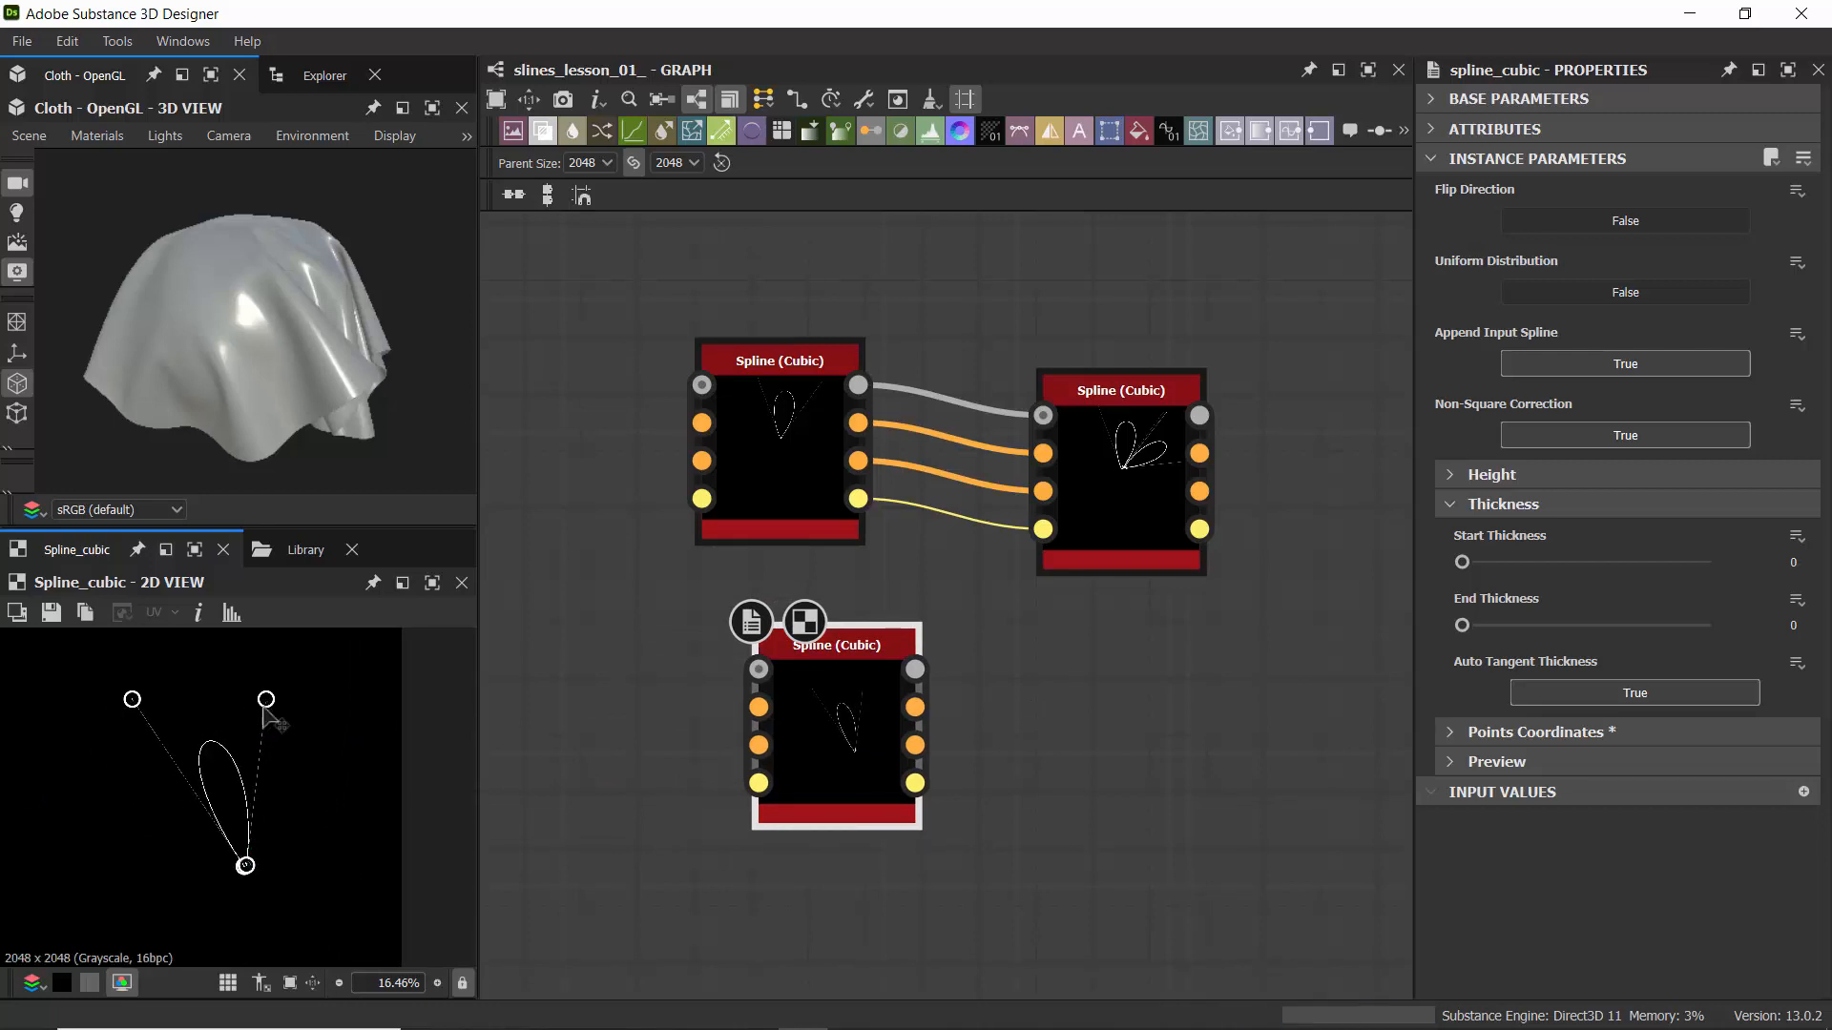
drag(269, 700, 316, 707)
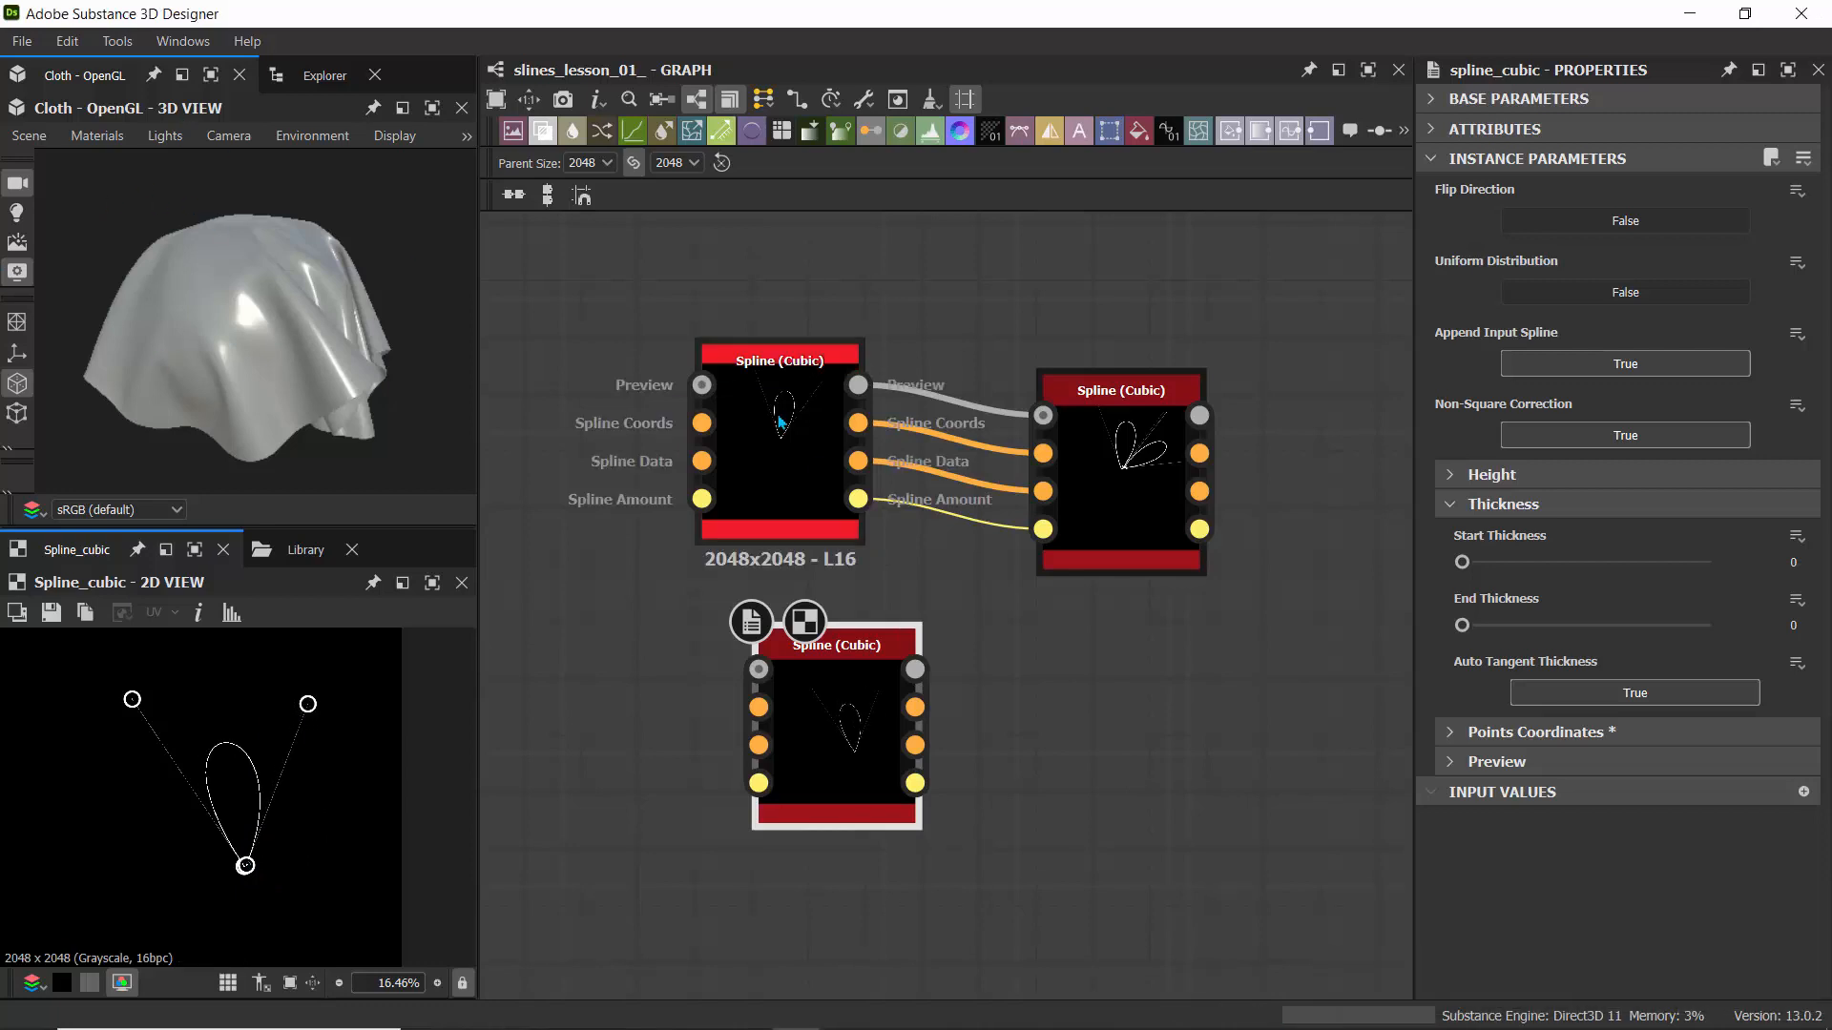
- Align the two chained Spline (Cubic) nodes in a straight row and place the new one directly beneath the second
drag(779, 421, 733, 353)
drag(793, 677, 674, 678)
drag(1080, 540, 1080, 452)
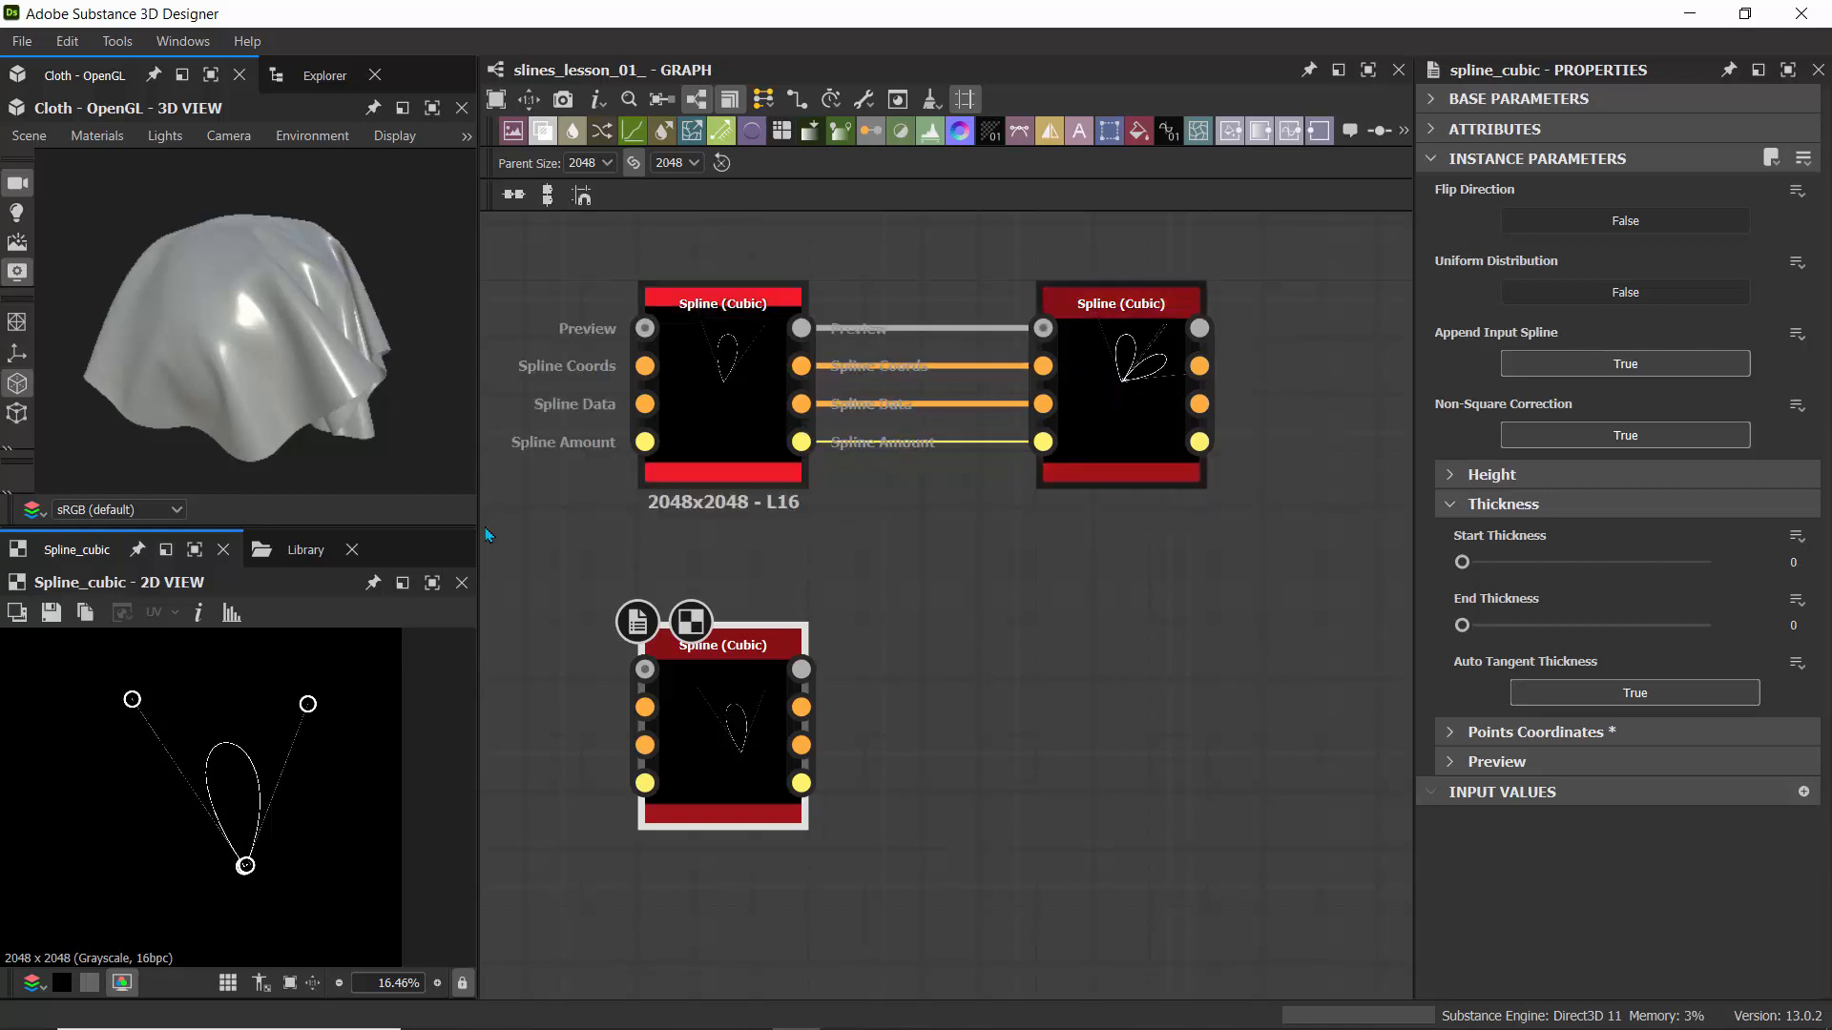
scroll(968, 612, down, 2)
middle_drag(980, 616, 736, 578)
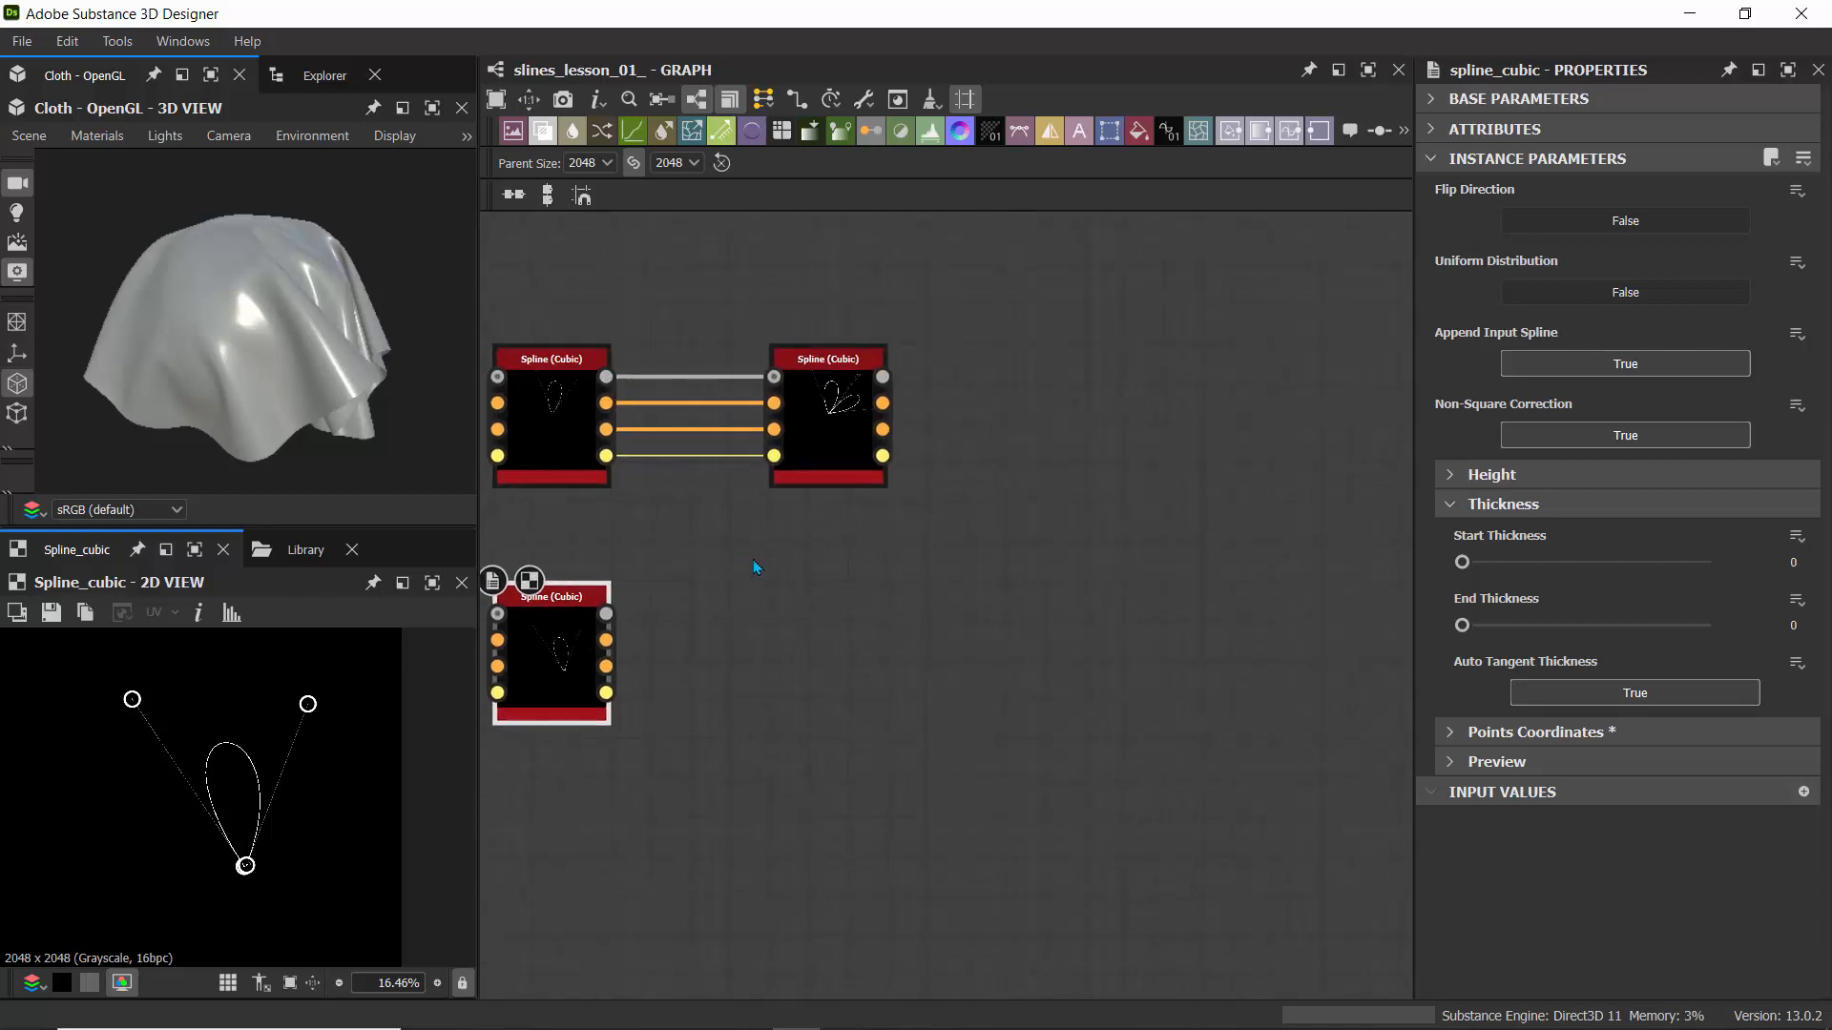
drag(563, 603, 837, 573)
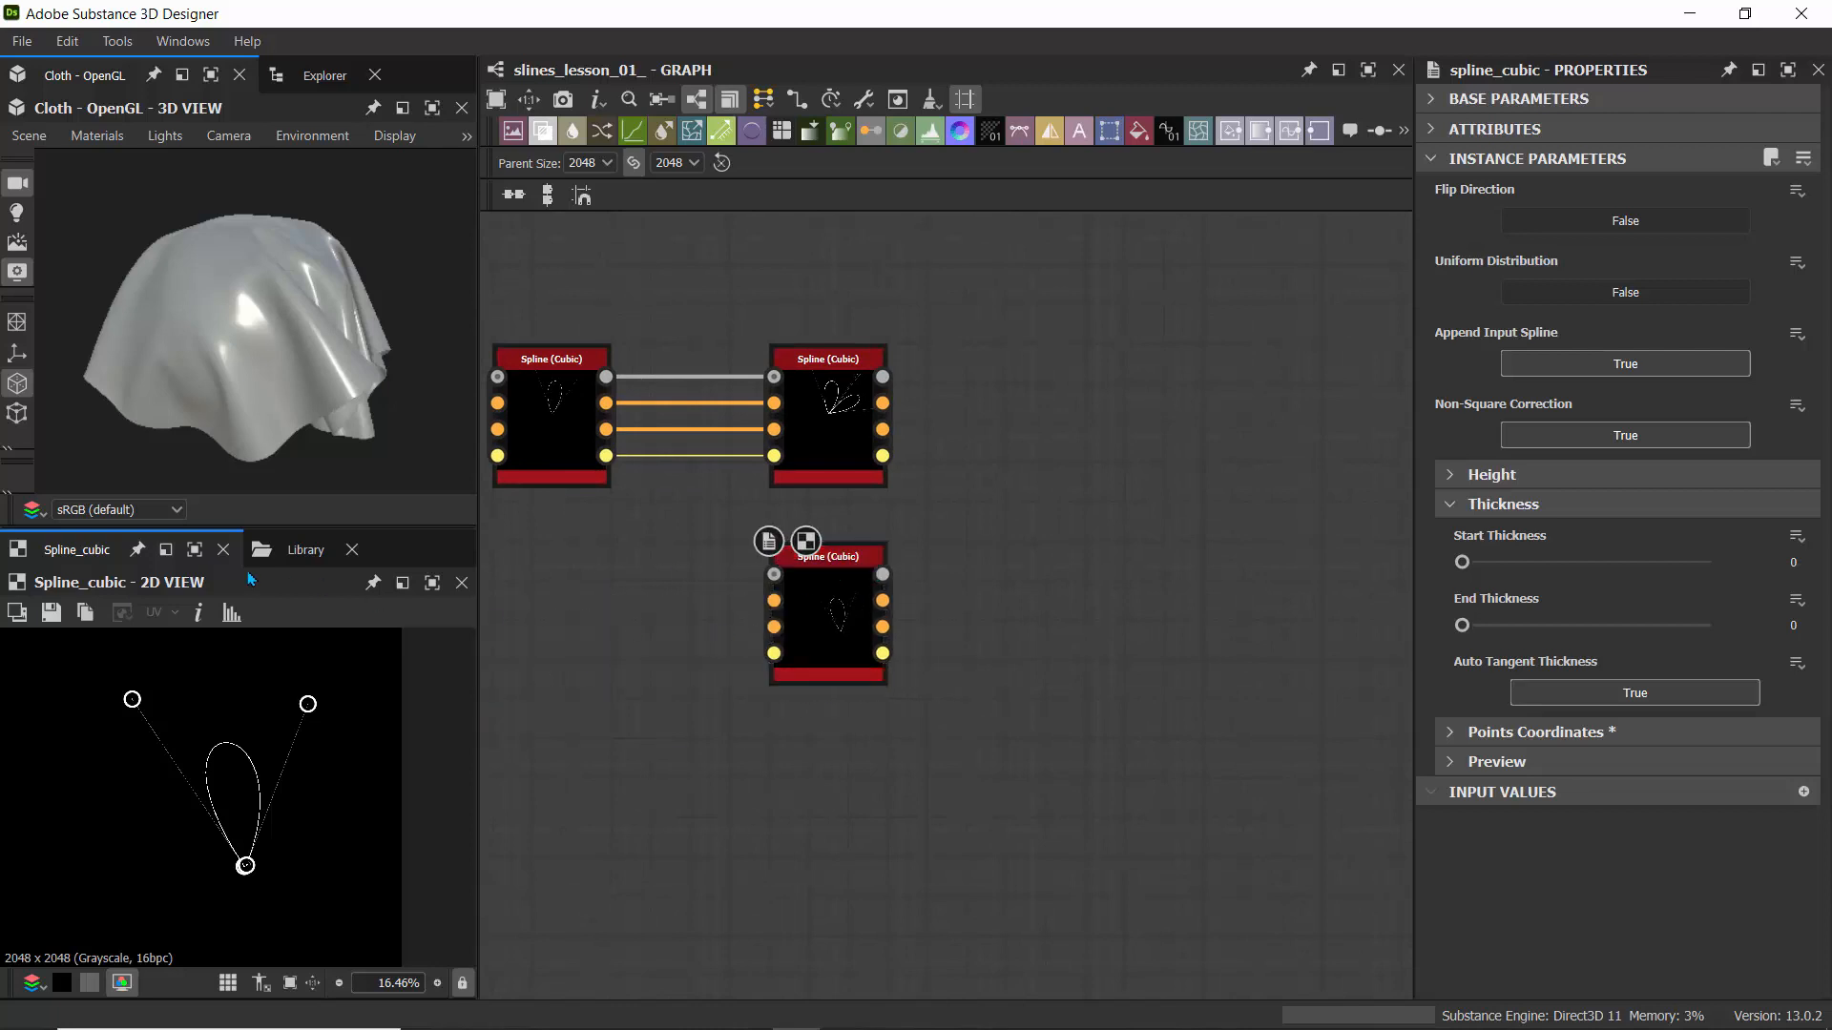
- Browse the Spline tools category of the library in a maximized view, then restore the layout
click(305, 551)
click(91, 904)
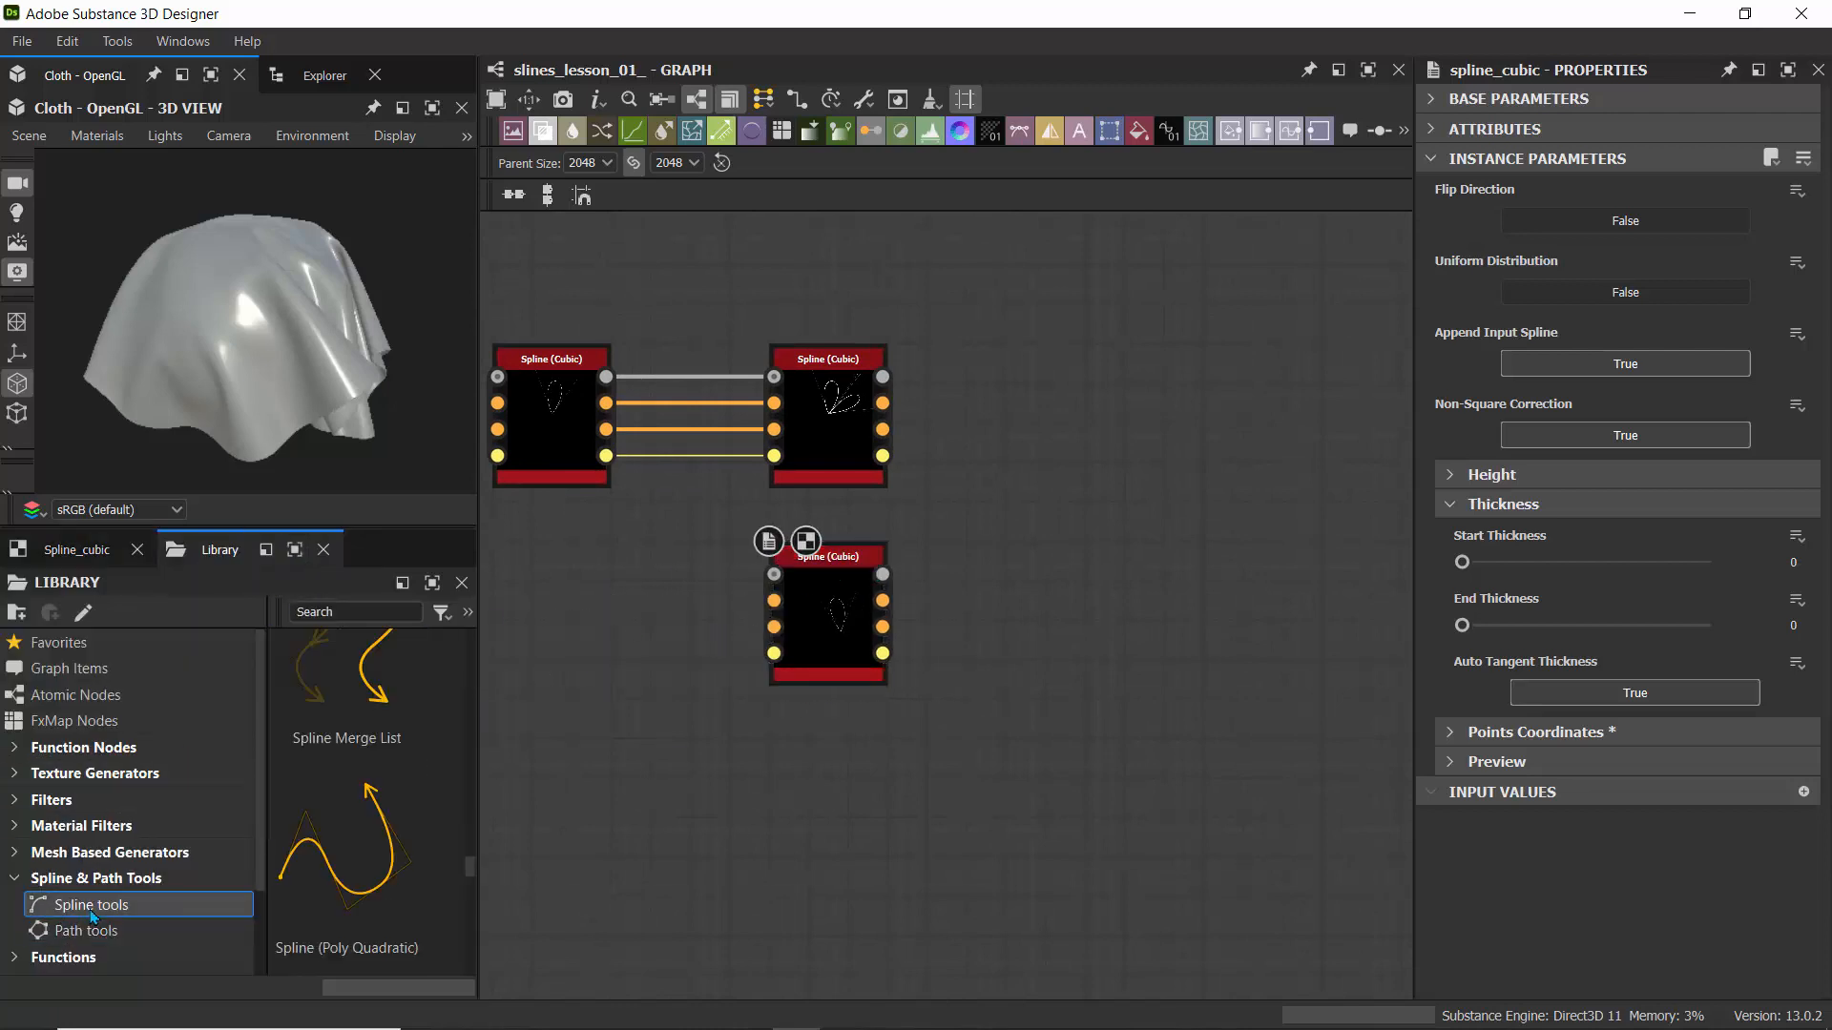
scroll(338, 769, down, 1)
key(ctrl+space)
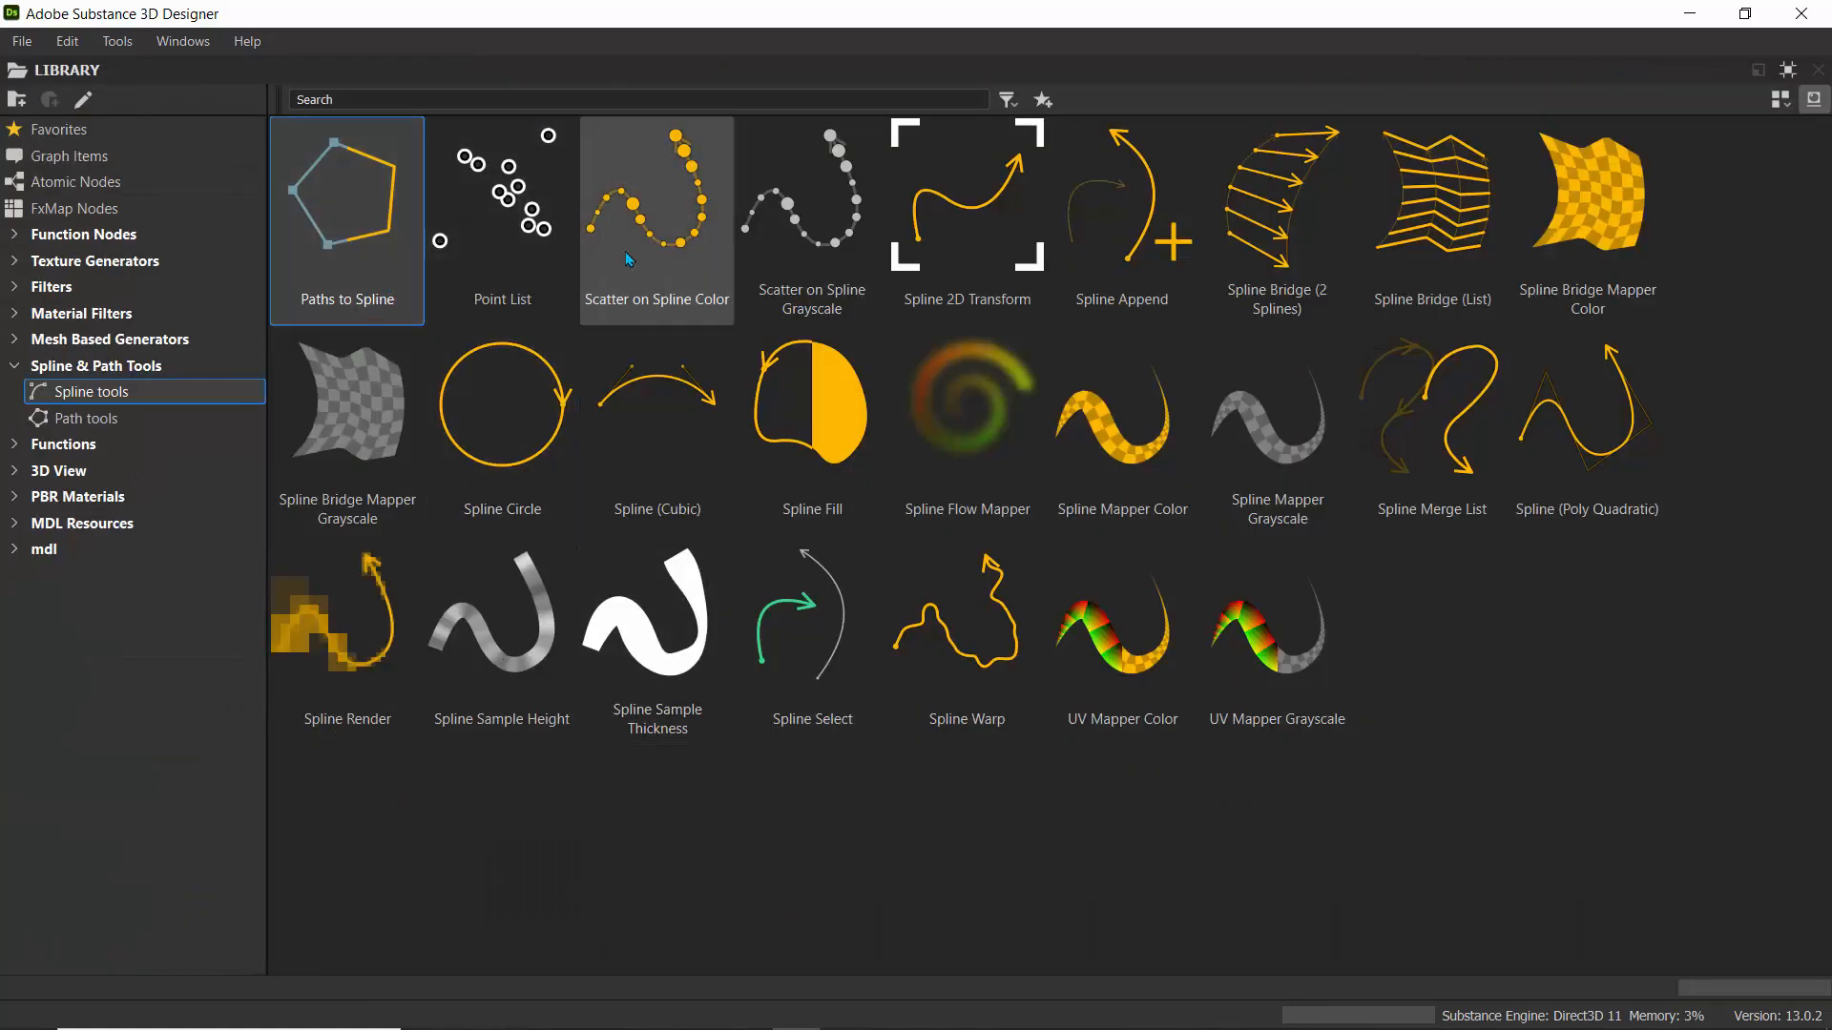
mouse_move(1152, 259)
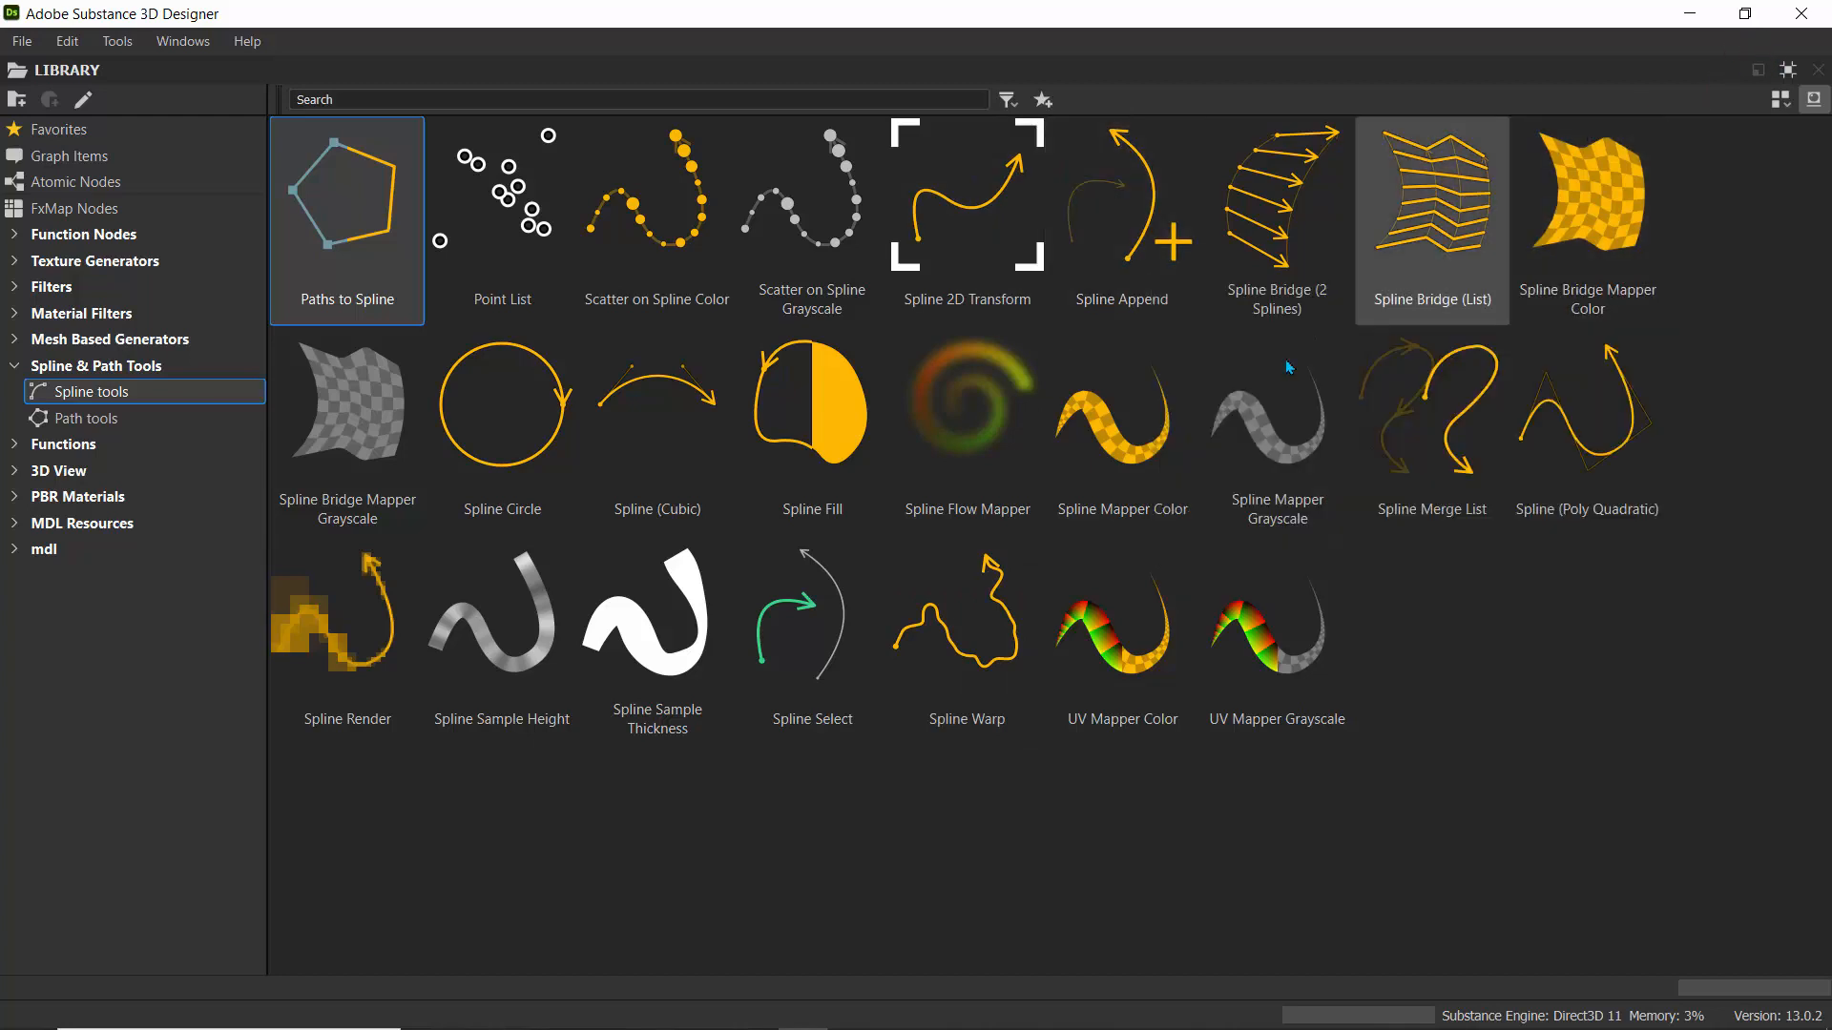
key(ctrl+space)
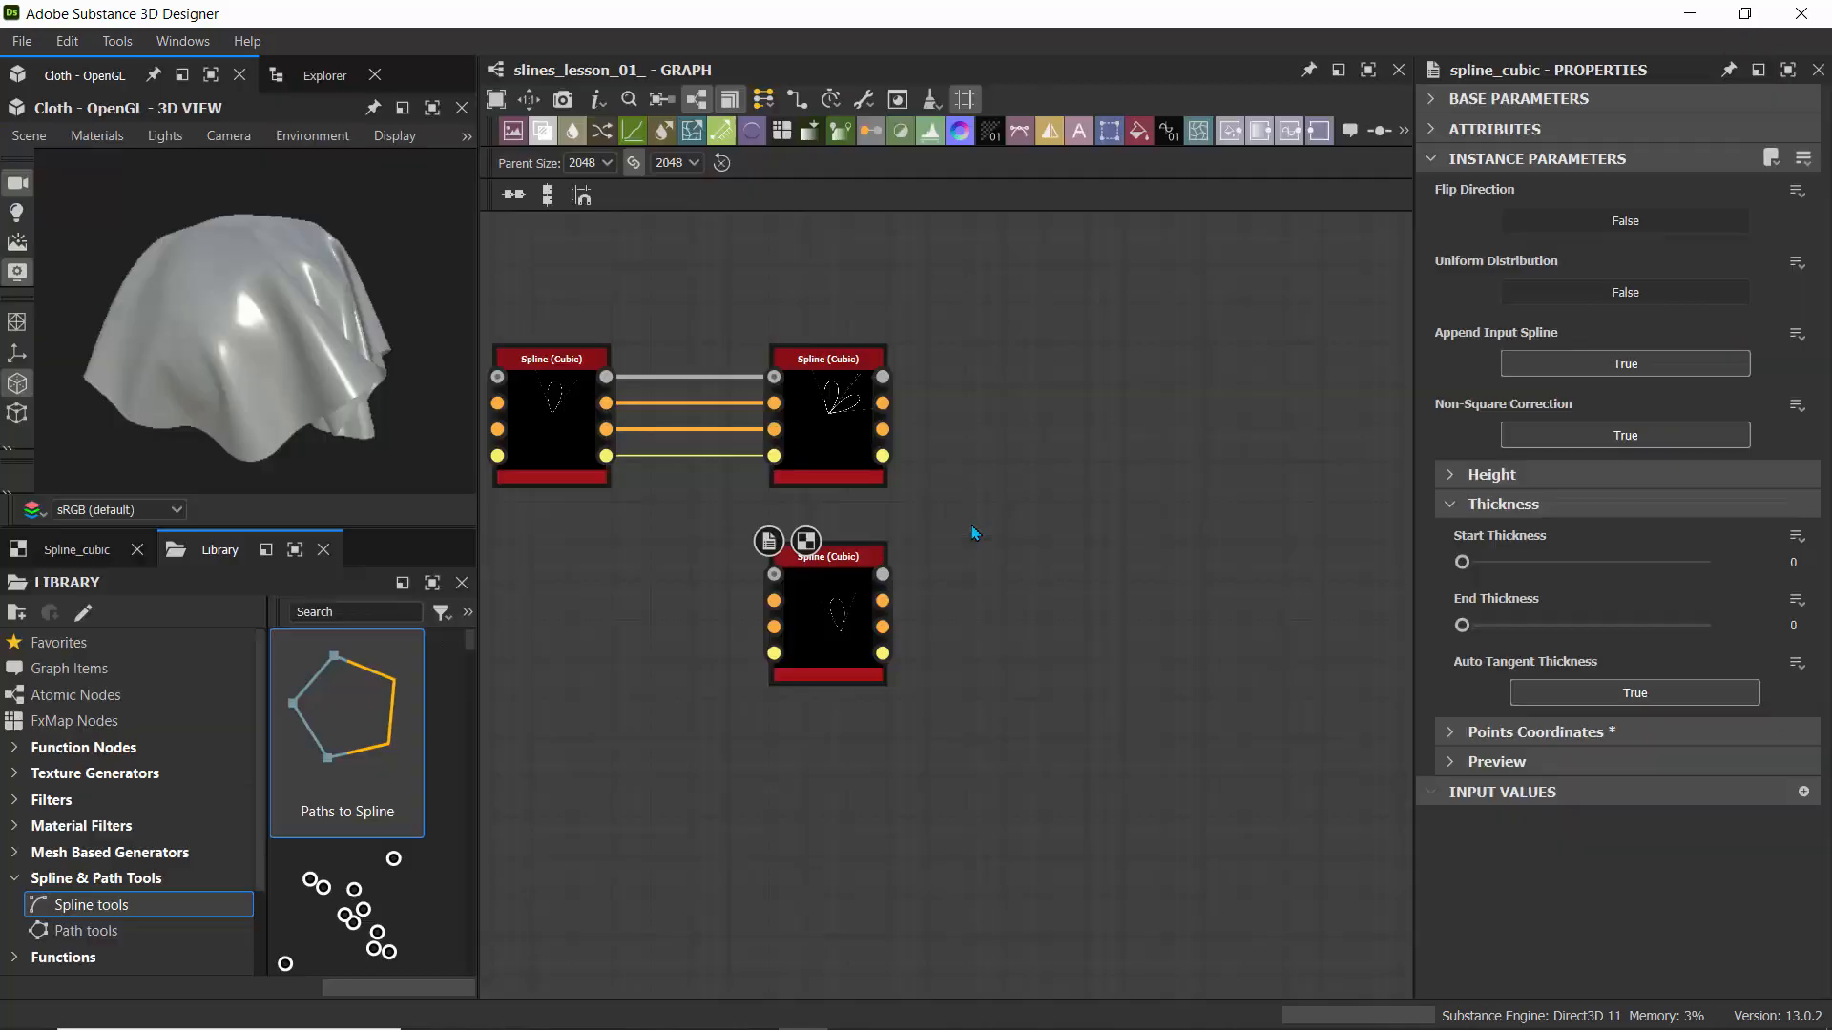
- Add a Spline Append node and place it beside the Spline (Cubic) nodes
key(space)
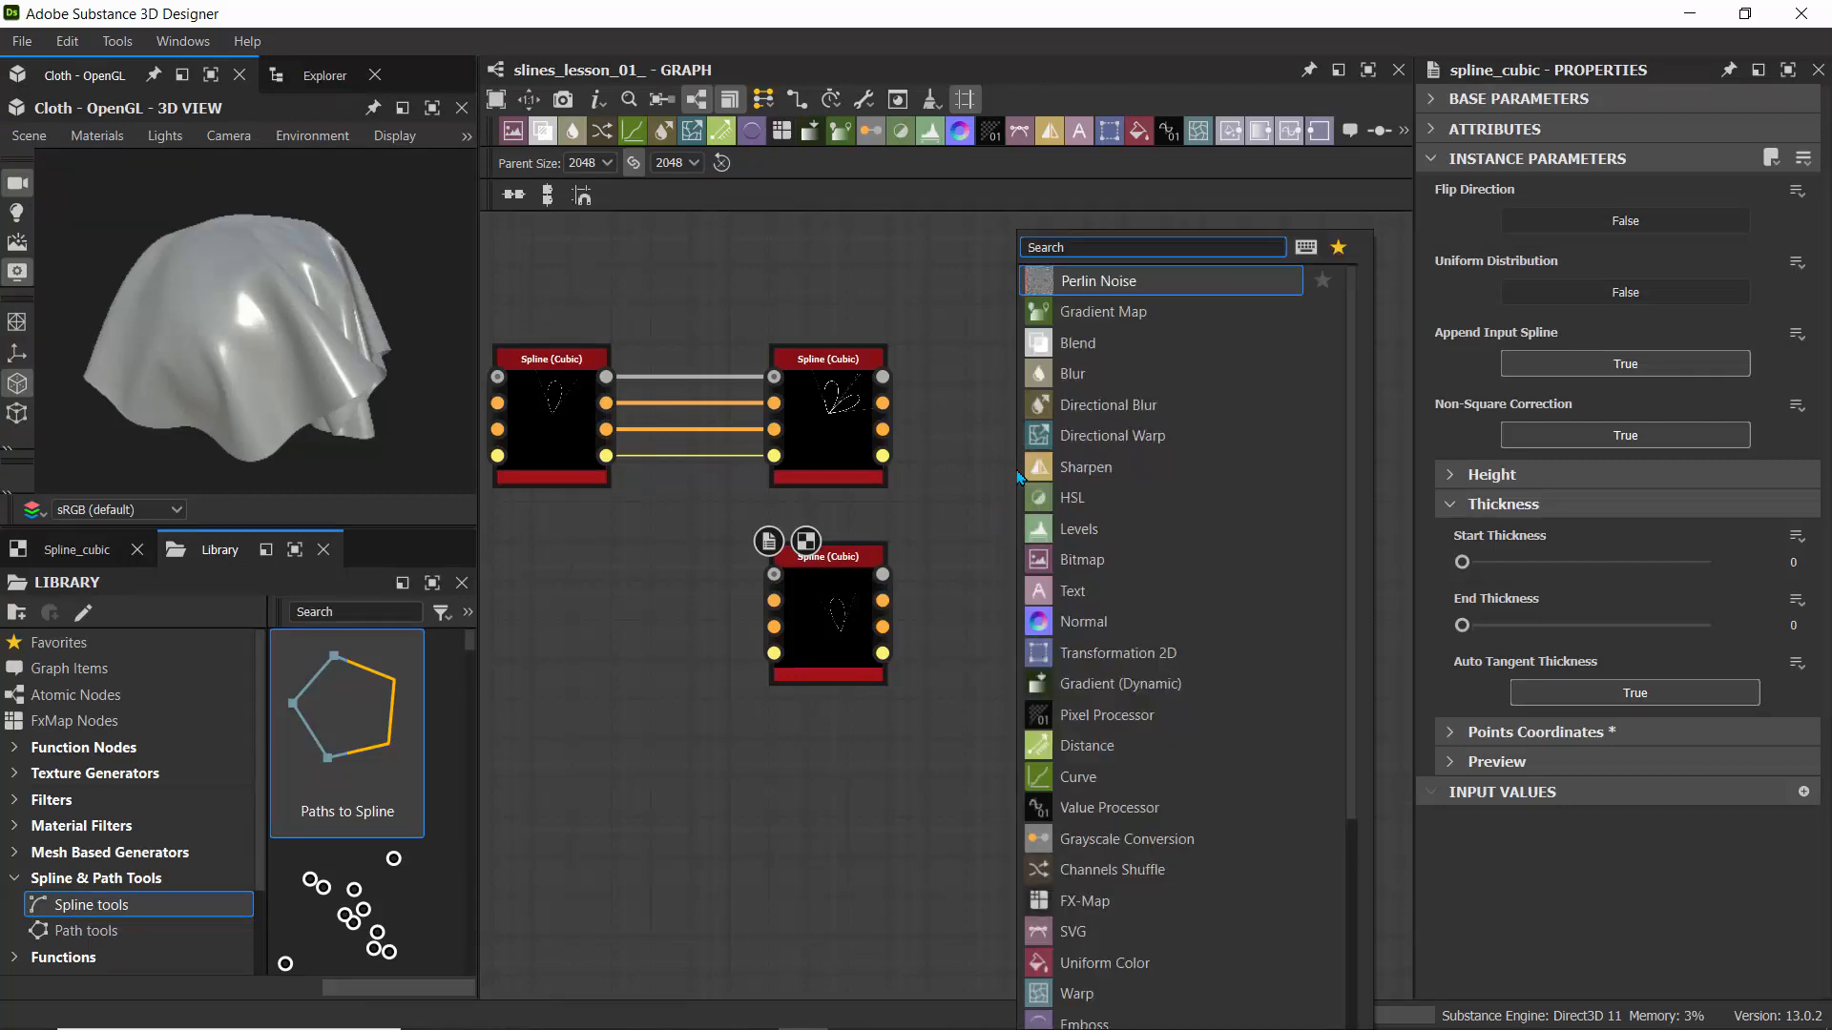
text(append)
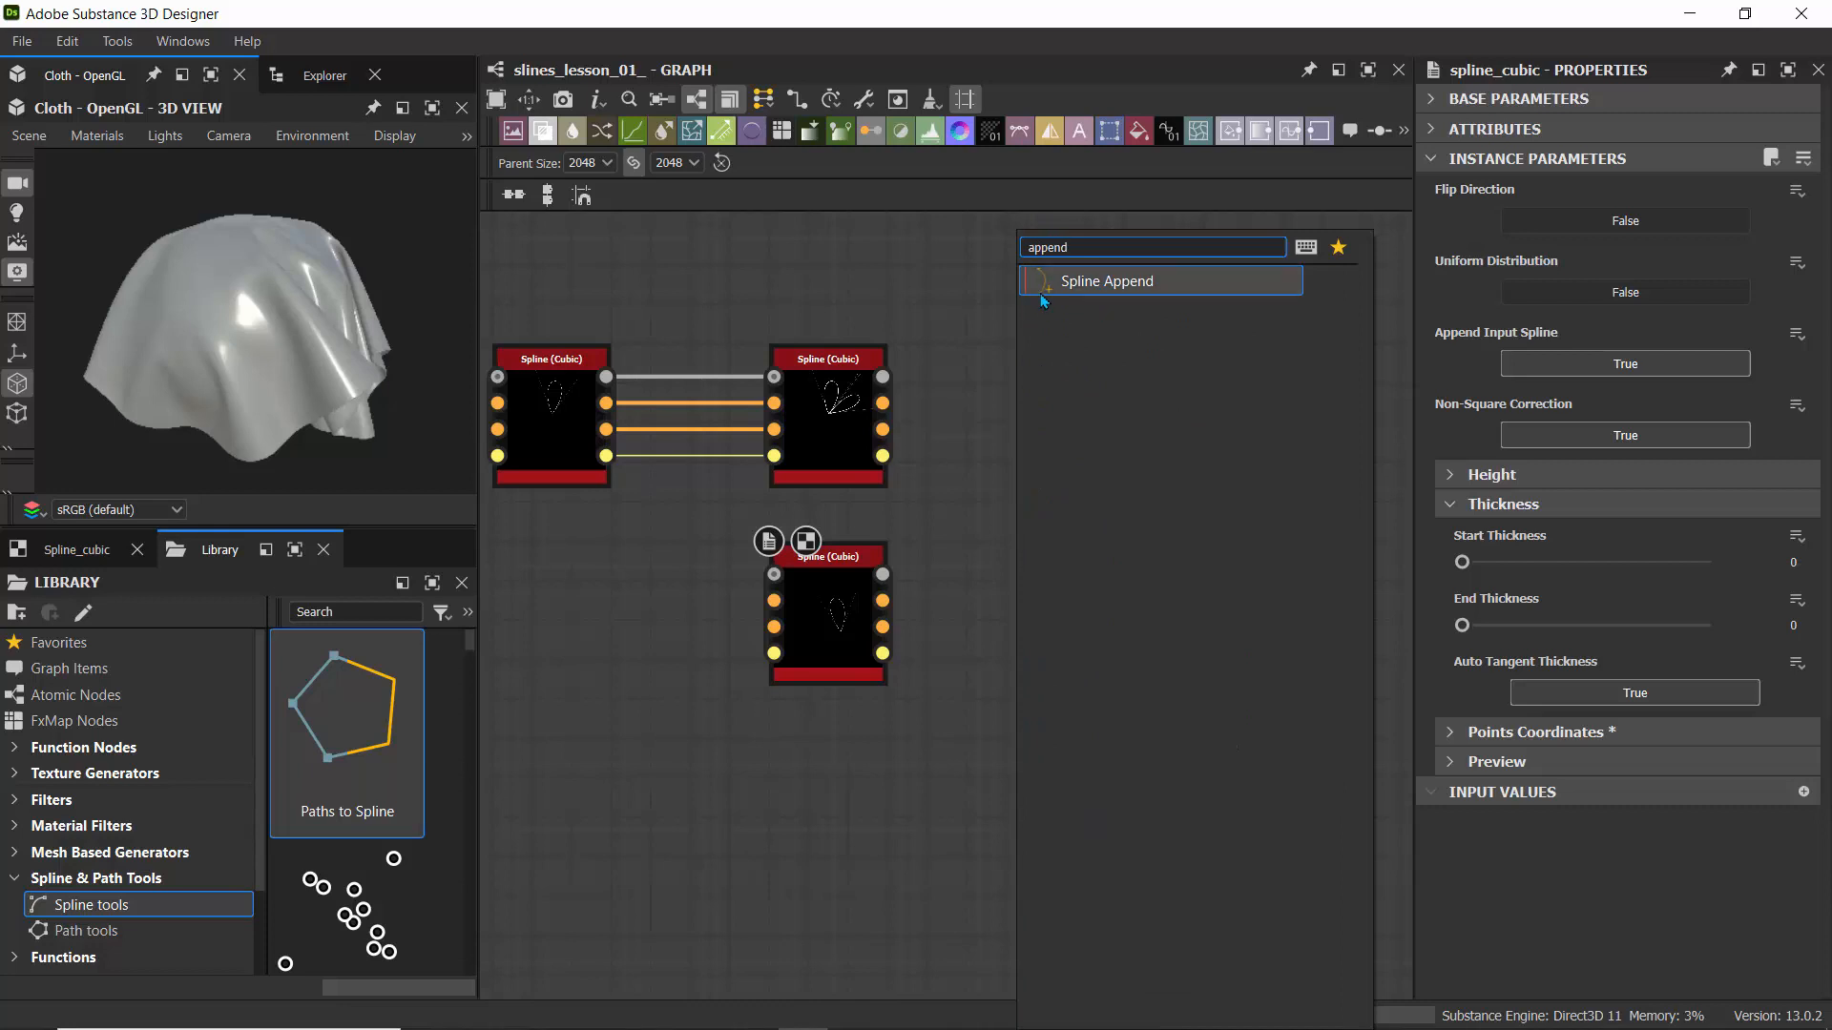
click(1098, 286)
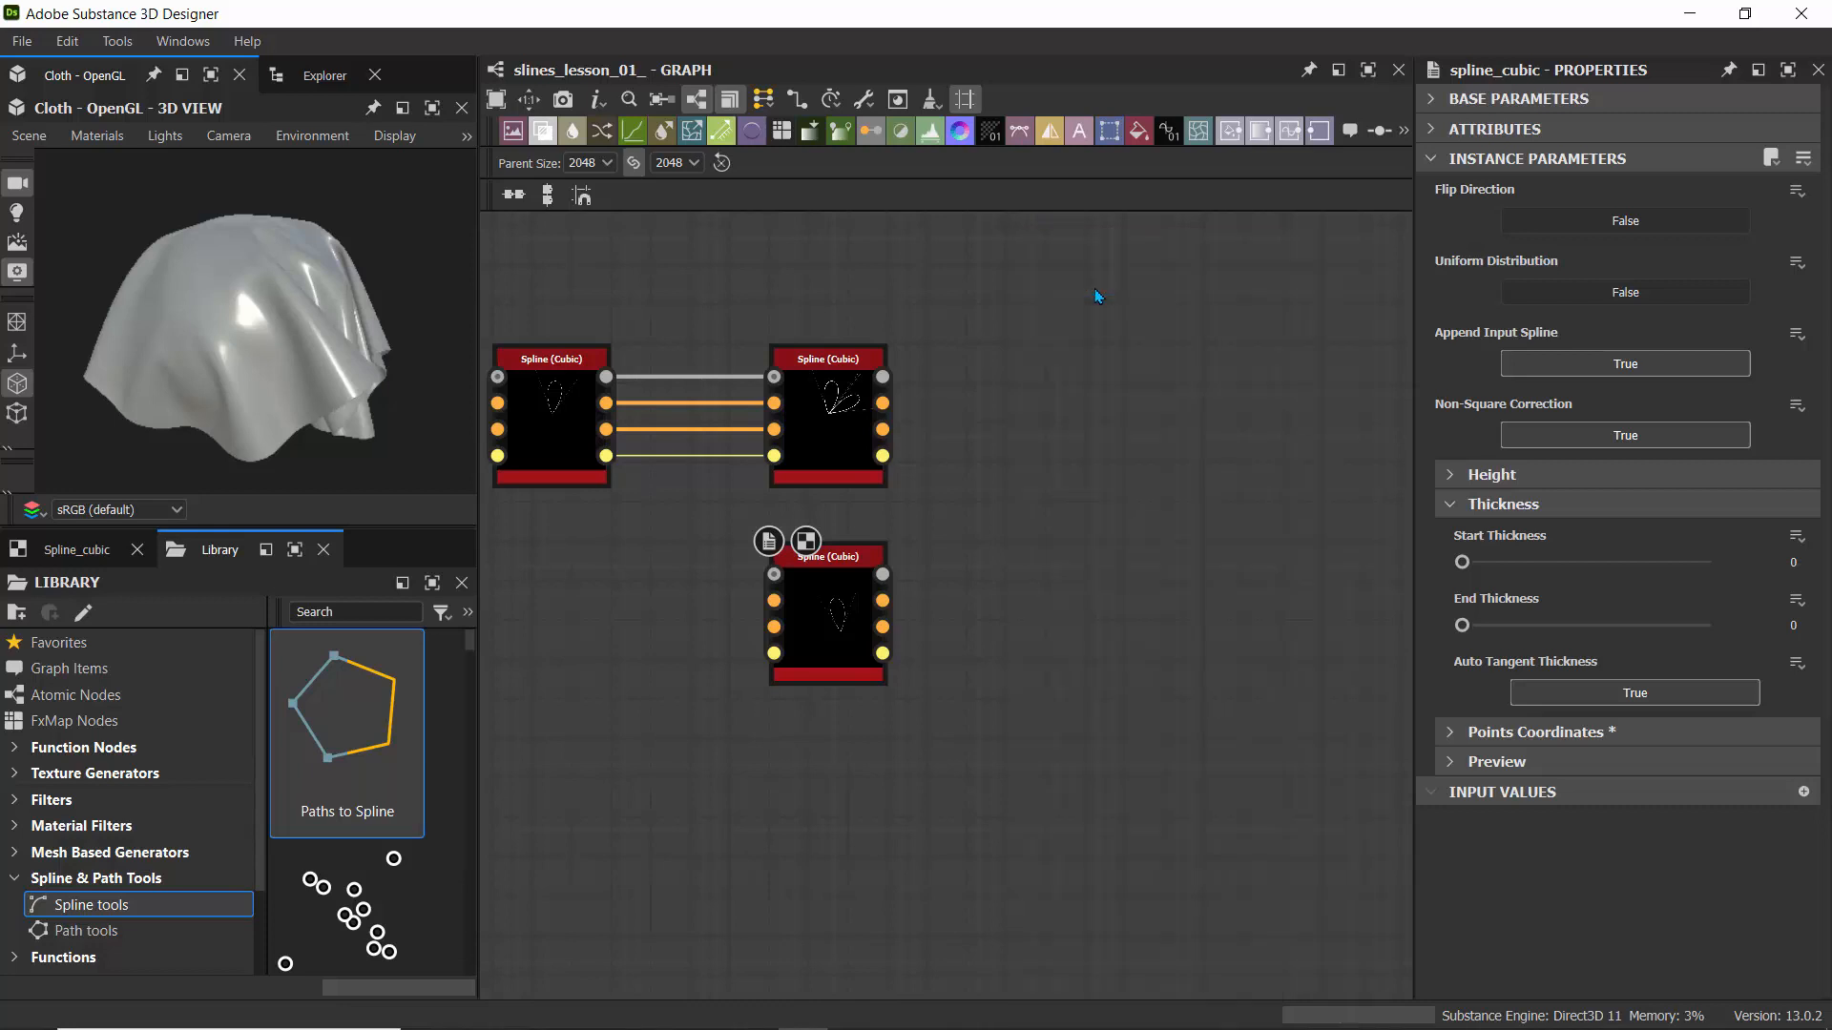
drag(1043, 388, 1163, 428)
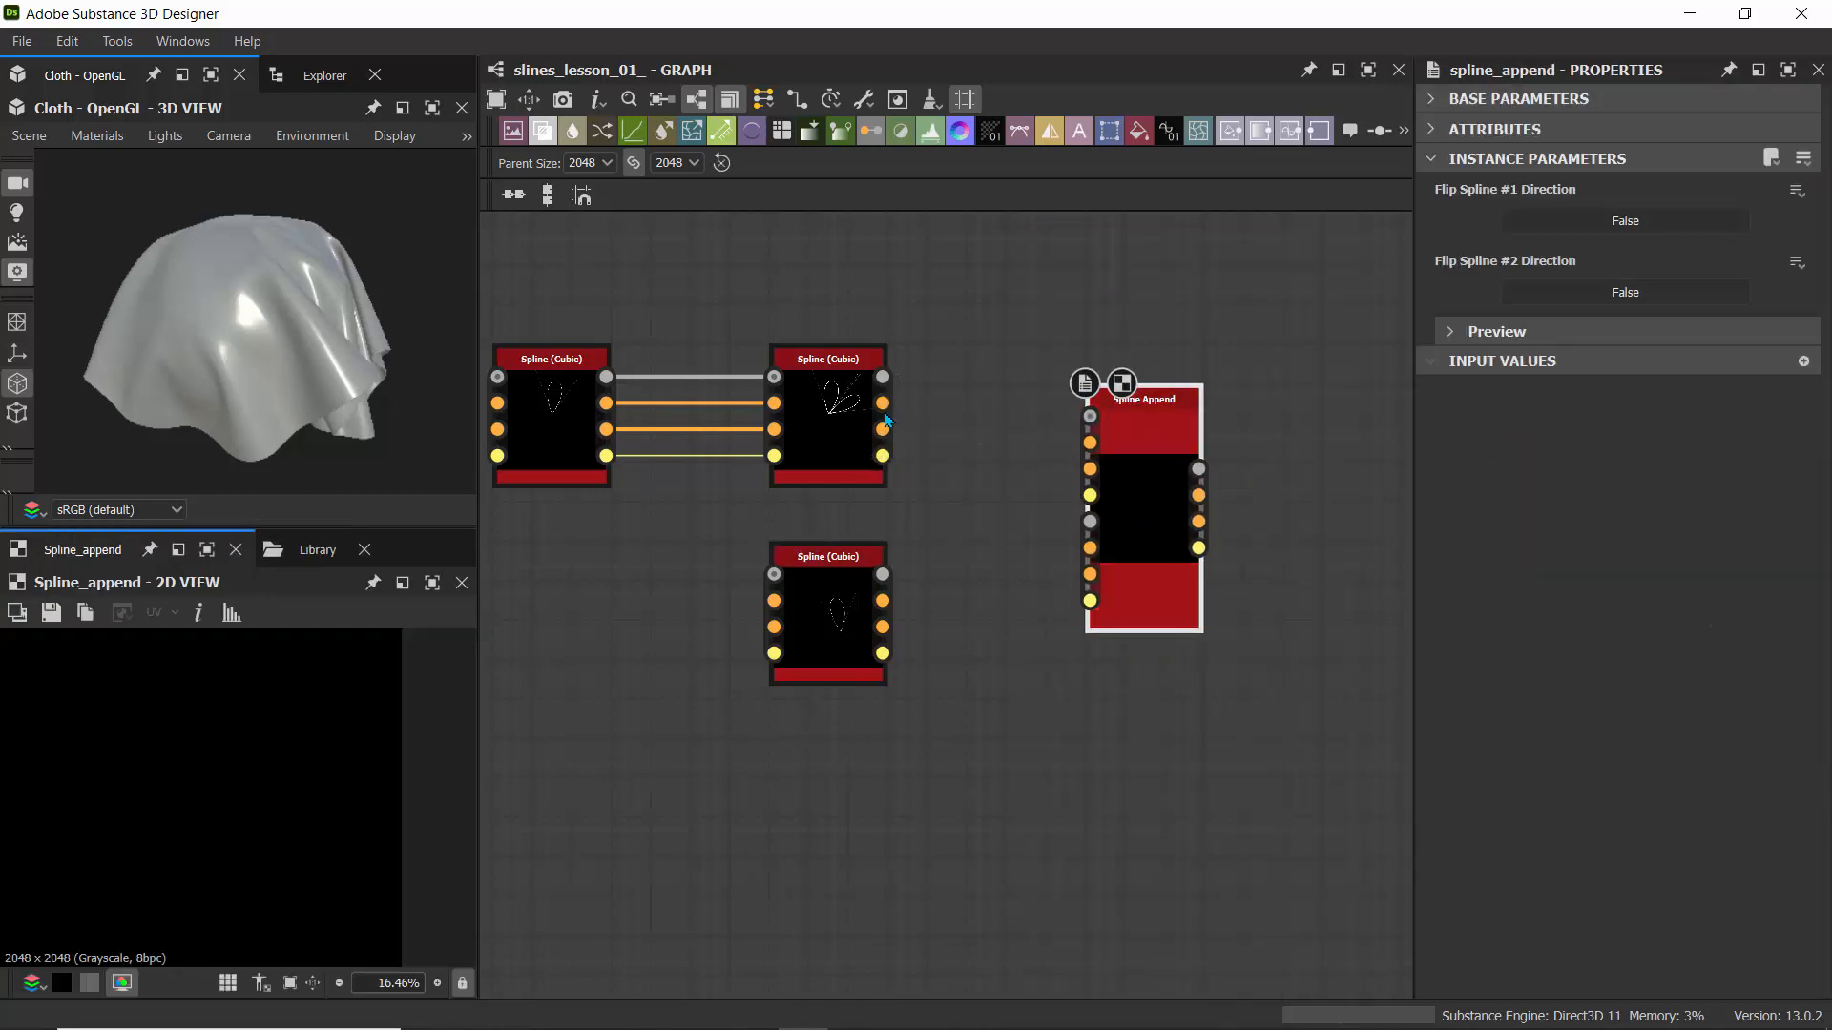
- Connect the second chained spline to Spline Append's first input set and the separate Spline (Cubic) node to its second set
drag(884, 405, 1085, 436)
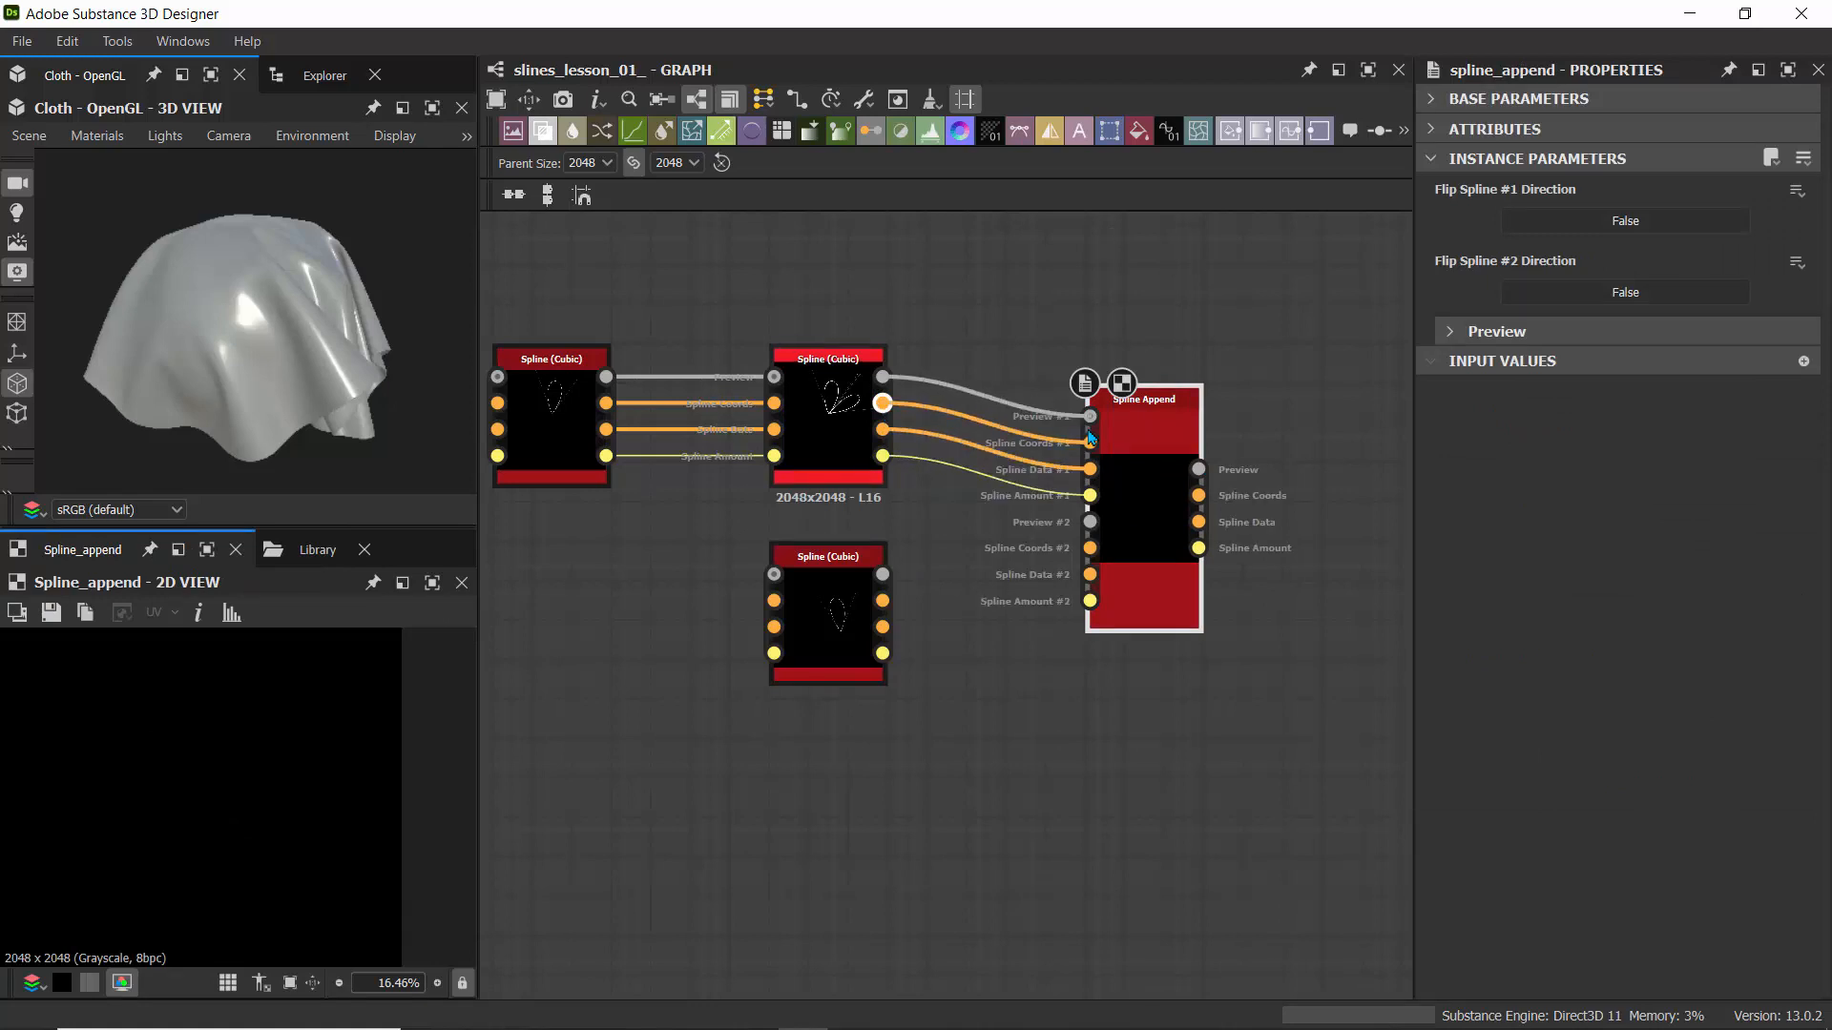
drag(883, 600, 1090, 548)
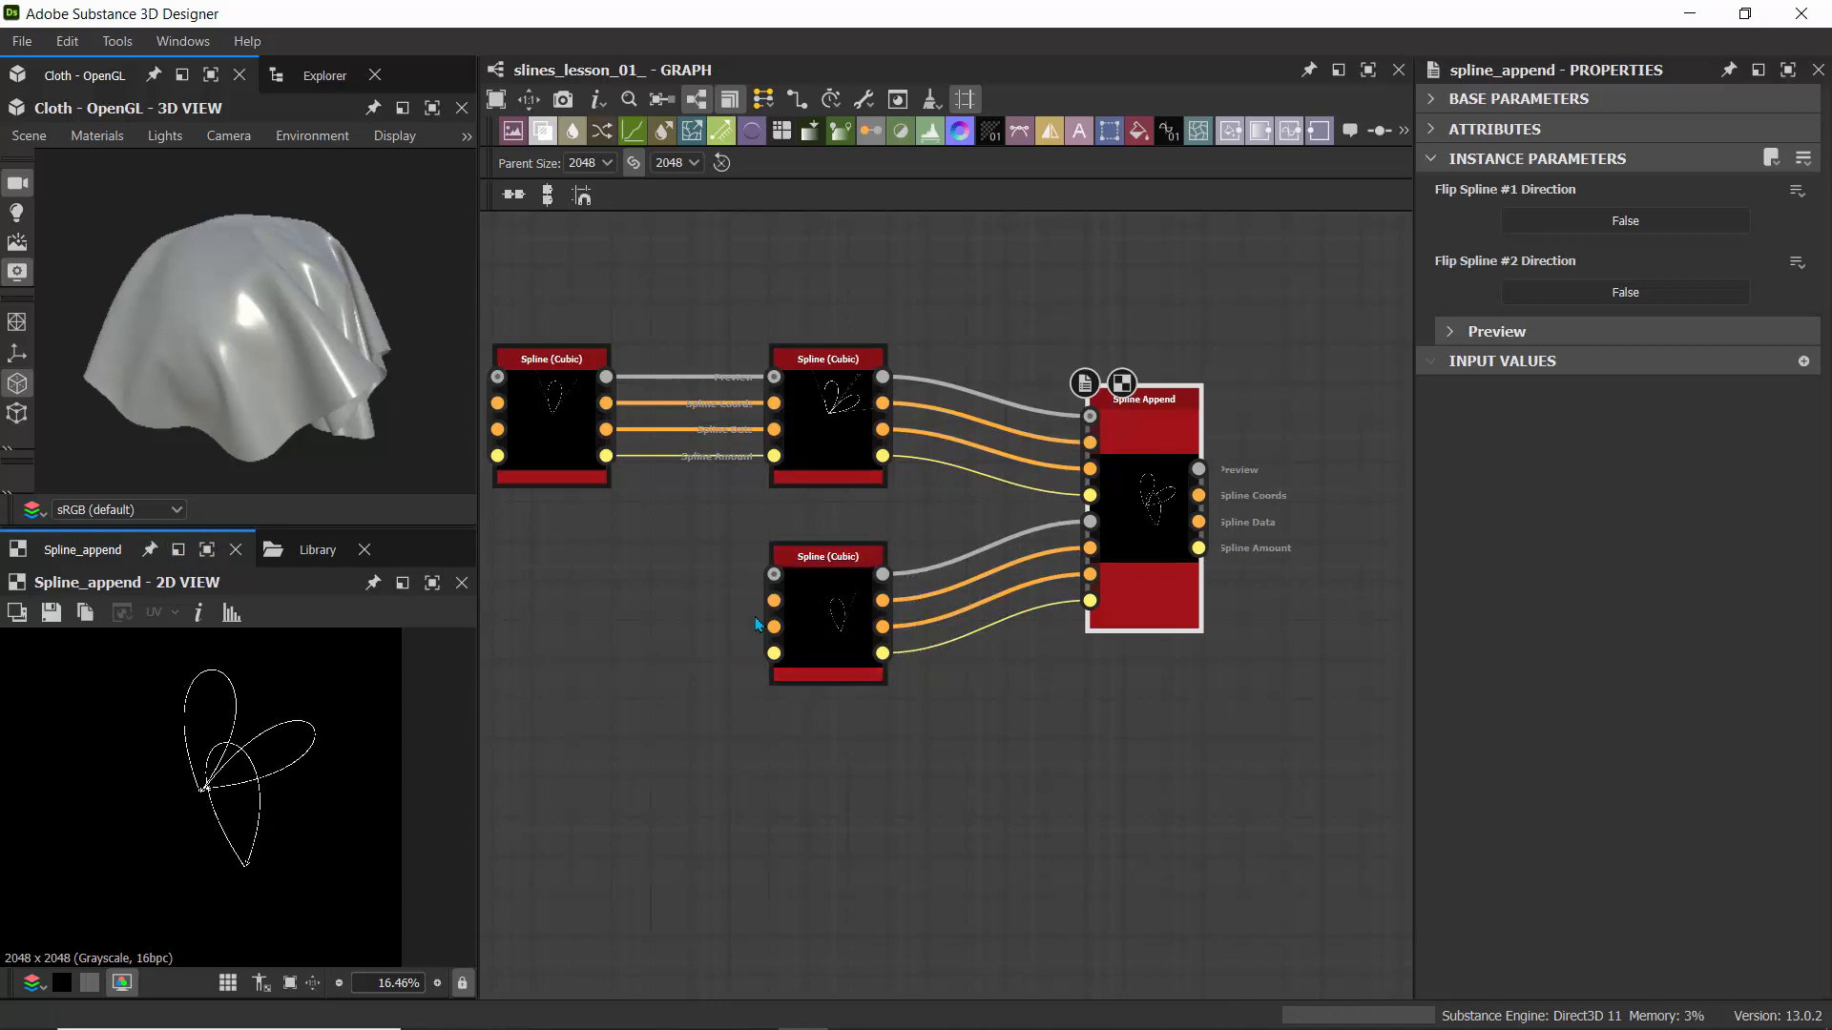
- Float the 2D view beside the graph, enlarge its window, and zoom in on the appended splines
click(179, 563)
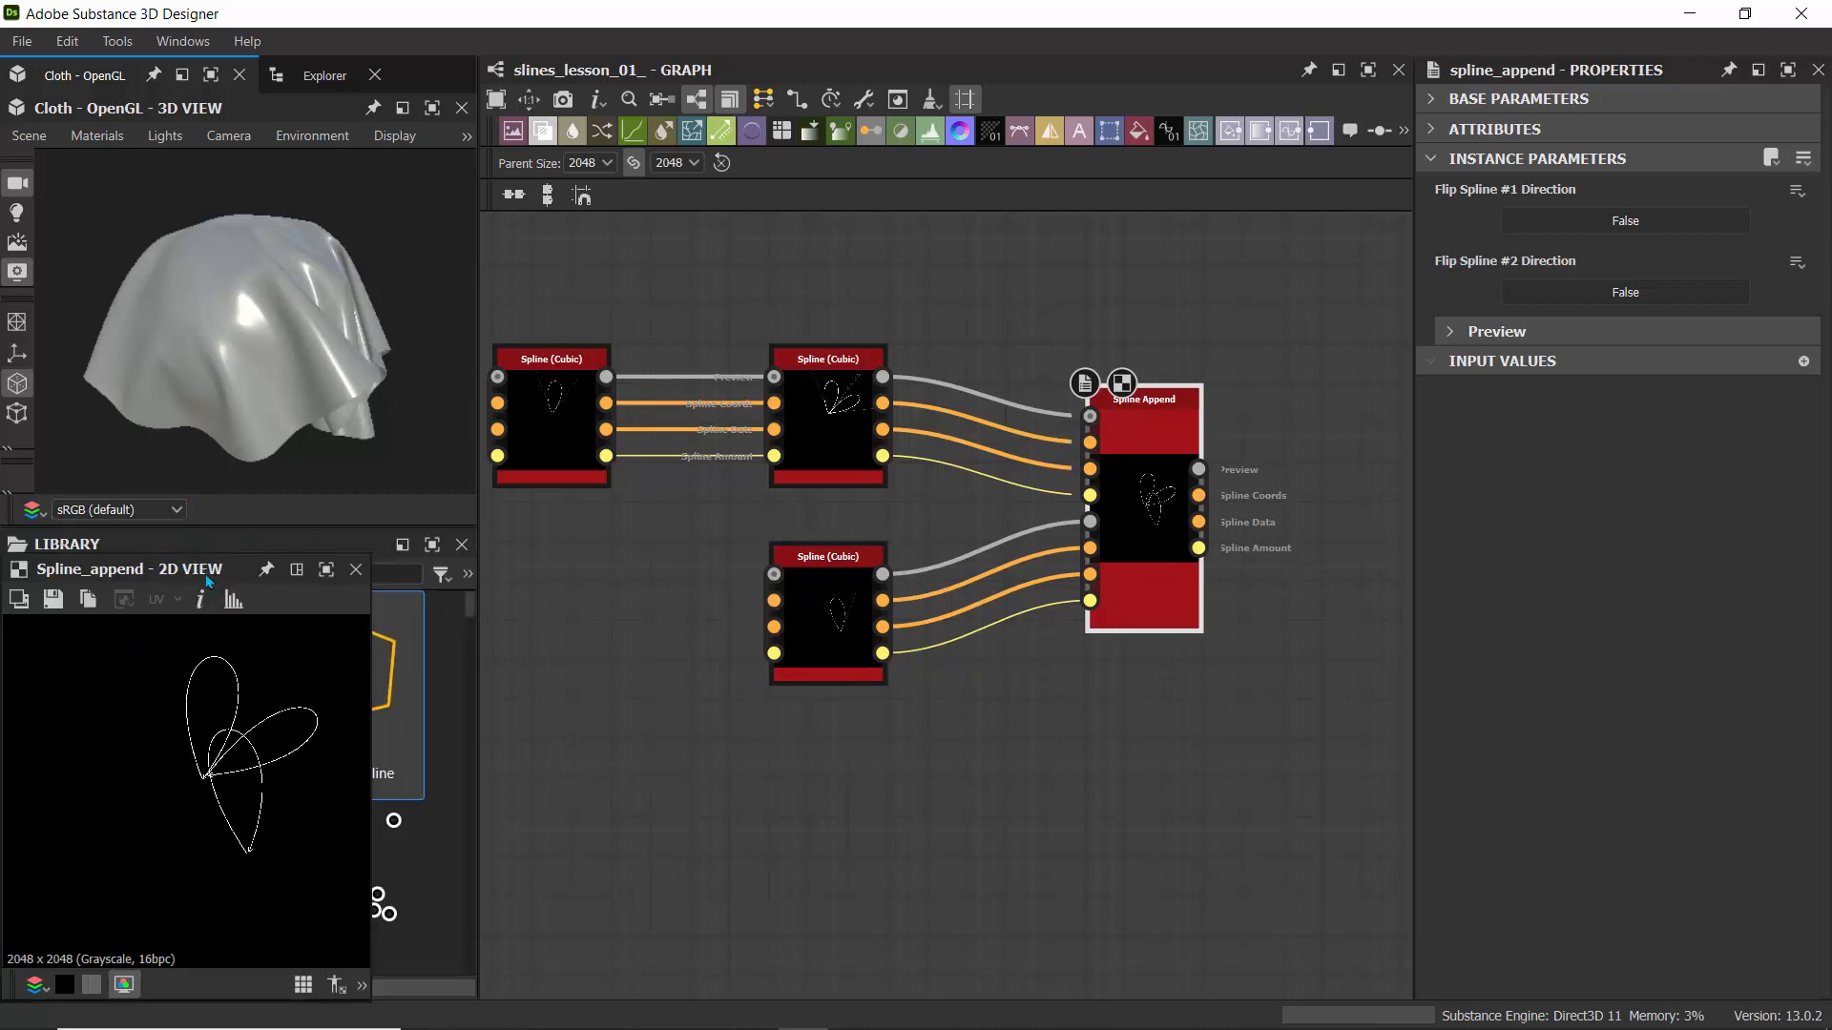
drag(215, 570, 1590, 426)
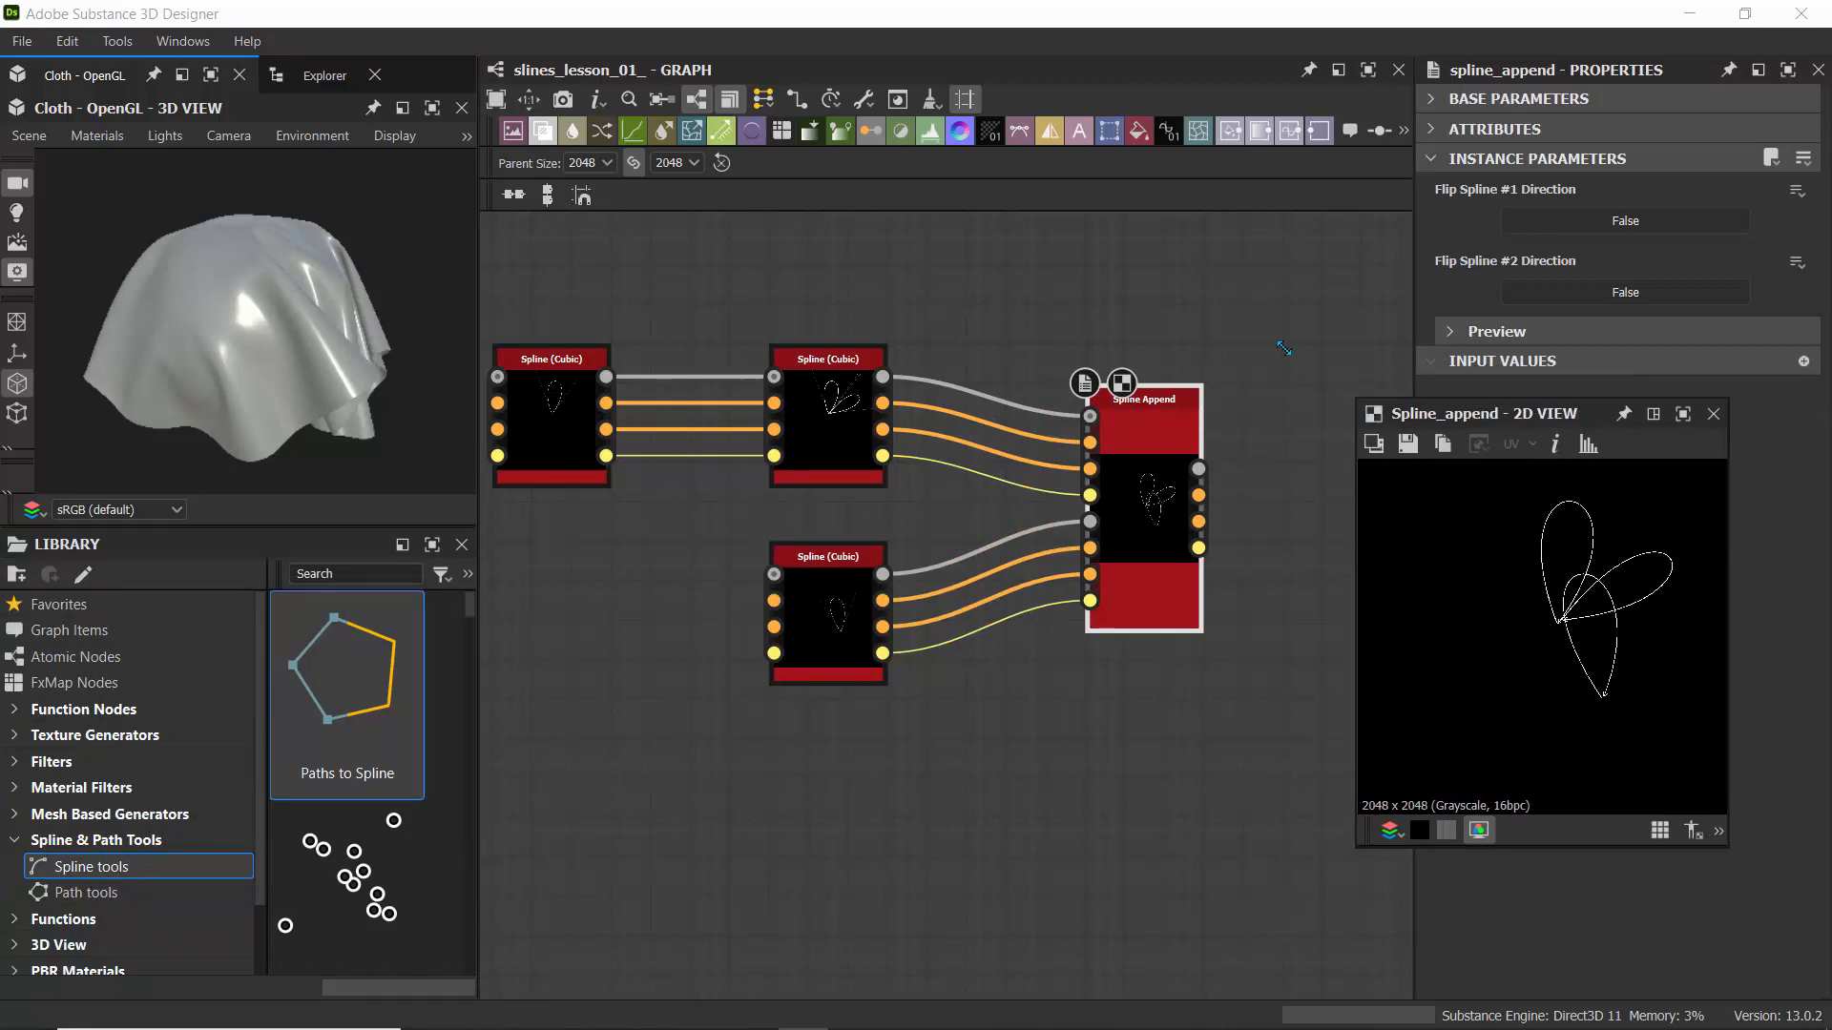
drag(1363, 412, 1176, 243)
scroll(1316, 421, up, 5)
middle_drag(1605, 532, 1423, 452)
middle_drag(949, 306, 731, 331)
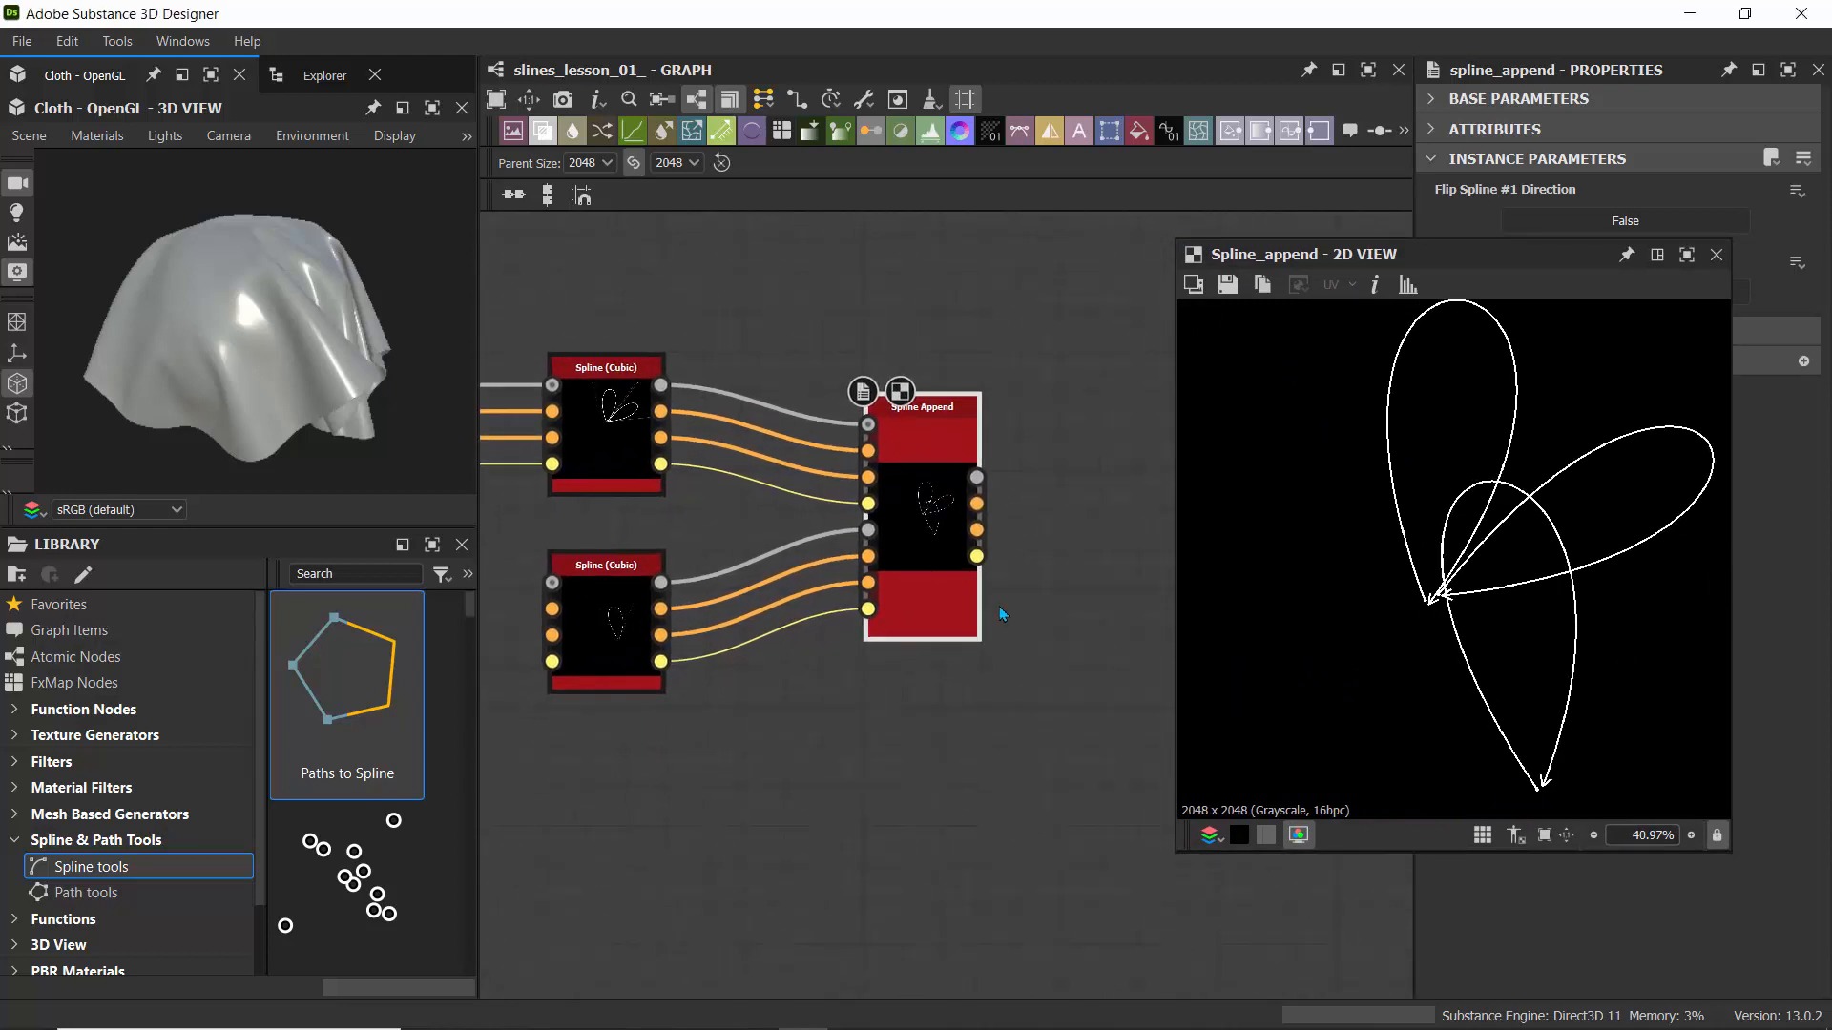
- Dock the floating 2D view back beside the library, bring it to the front, and float it again
click(1659, 264)
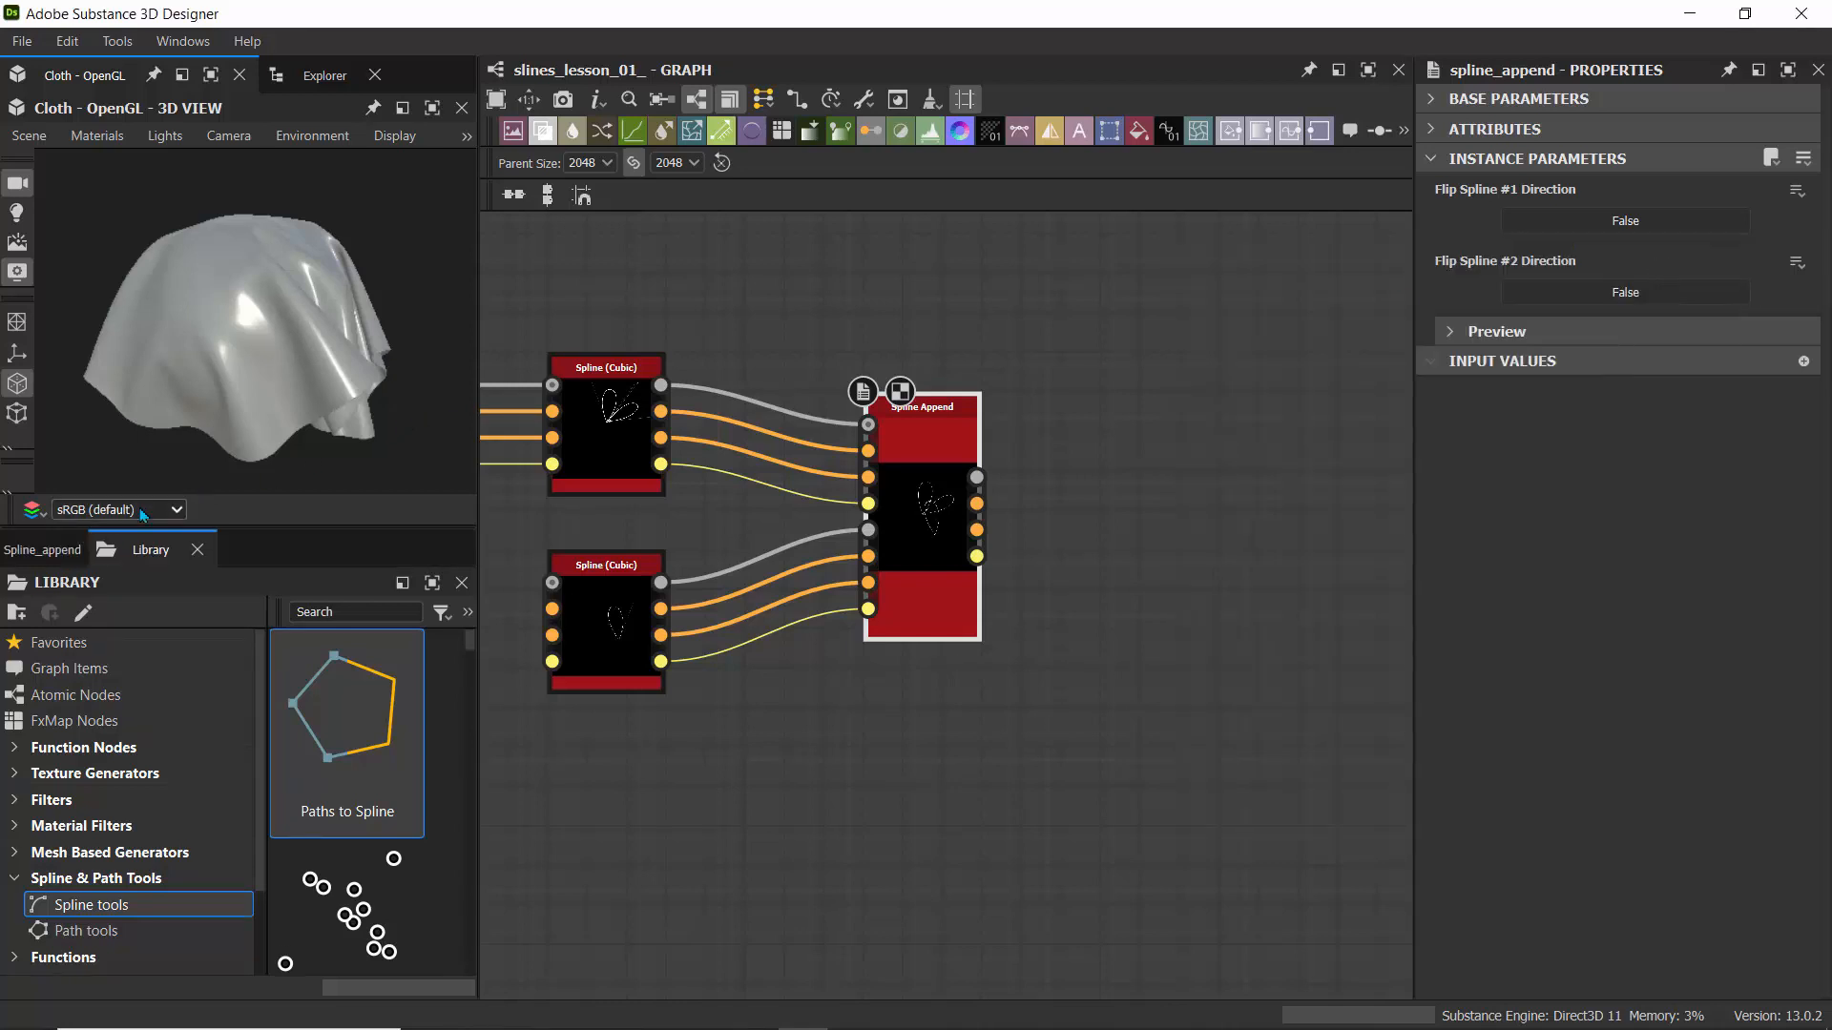
click(29, 556)
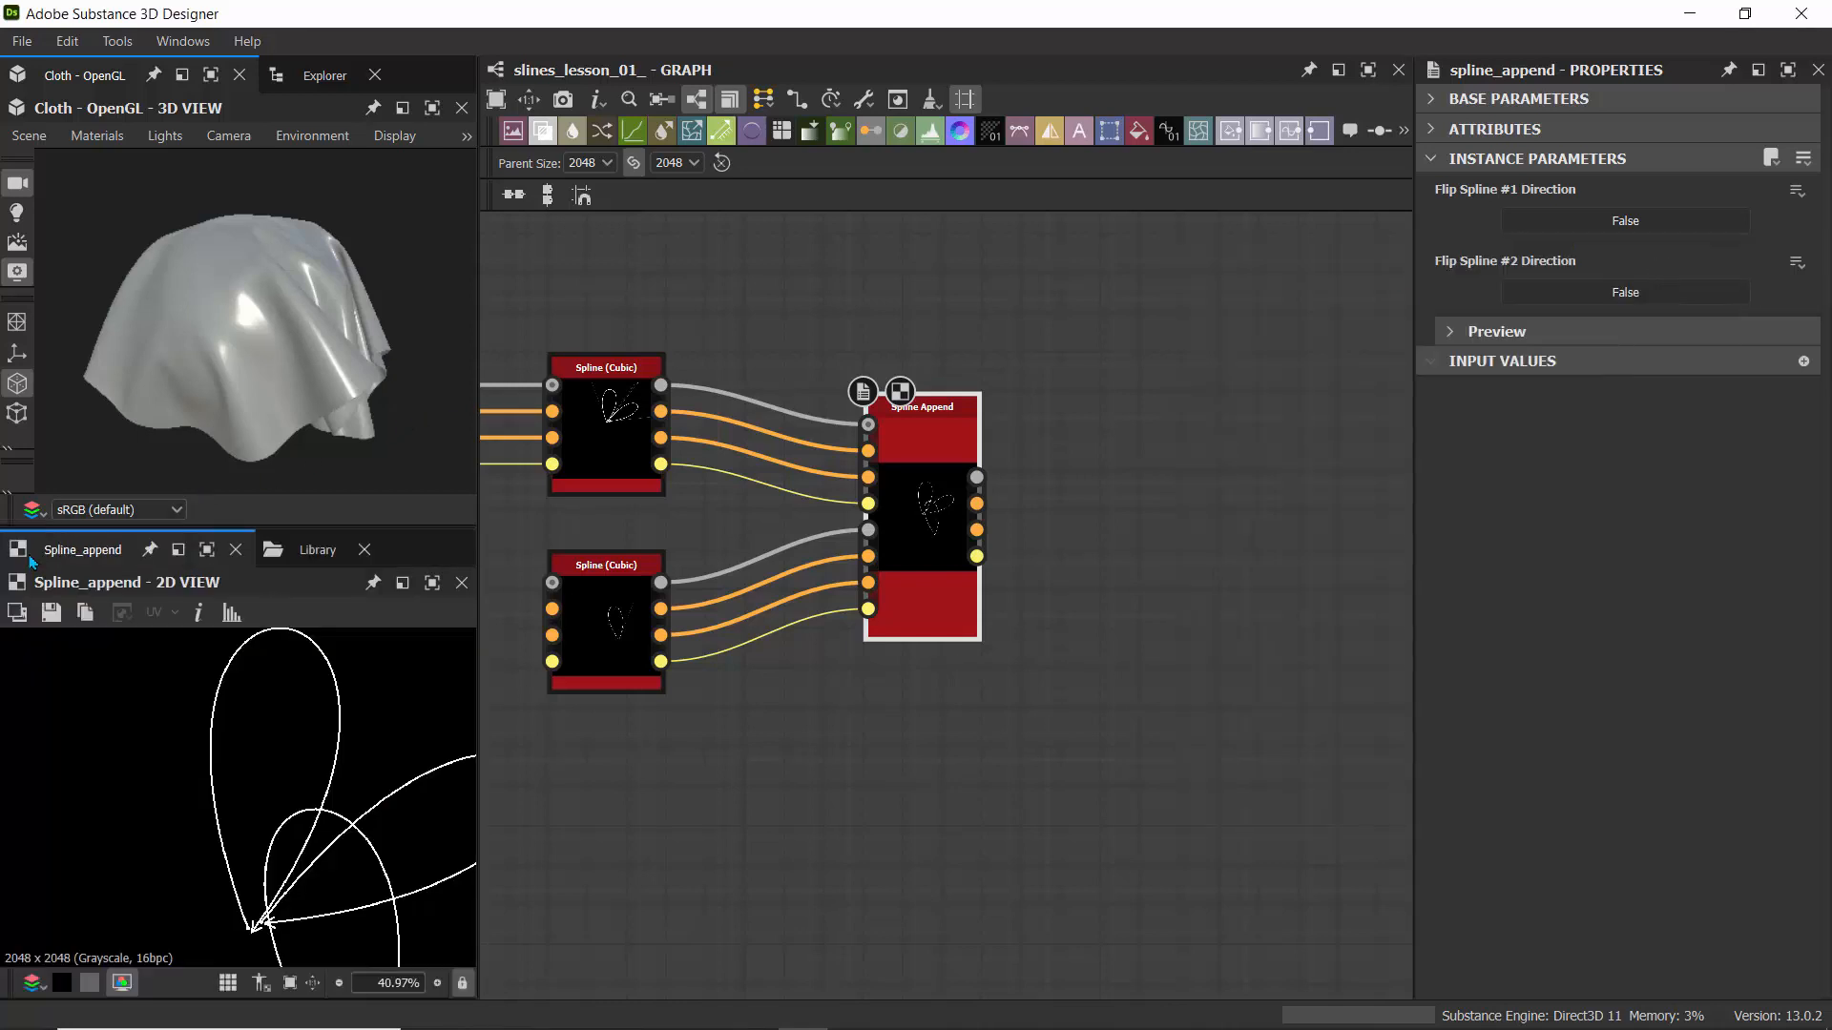
click(178, 551)
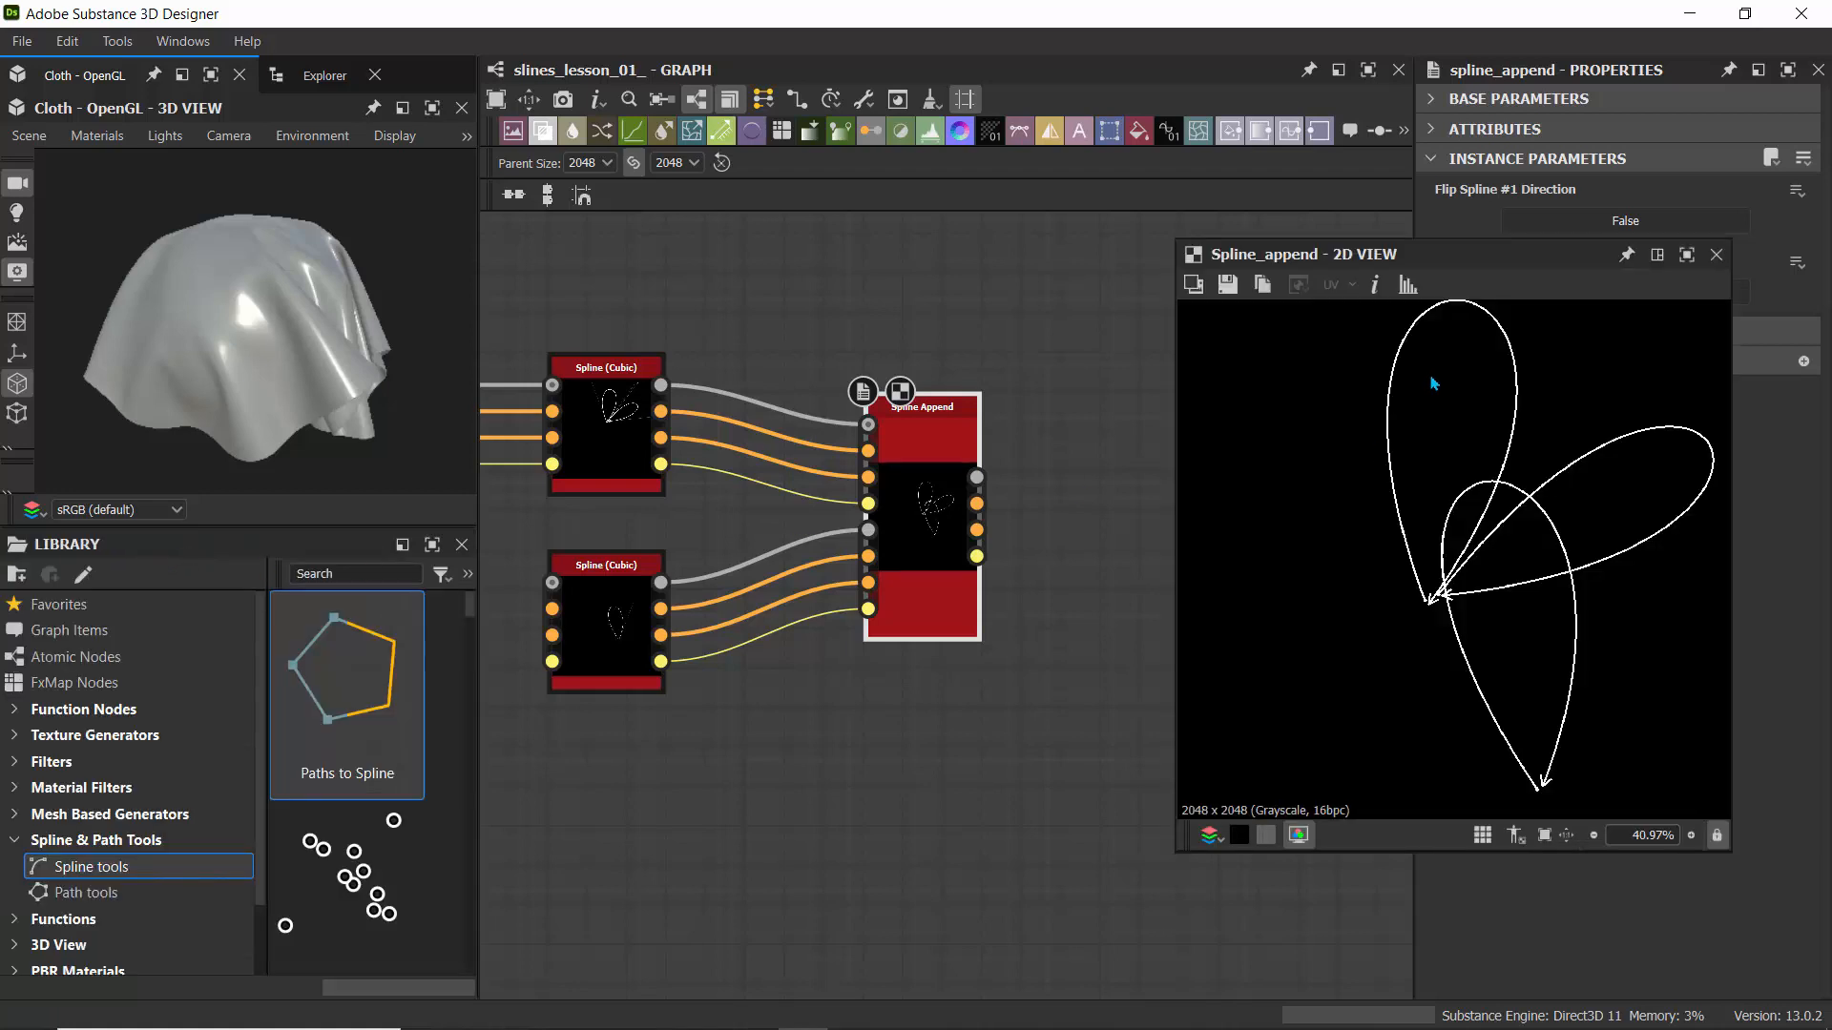
- Select the separate Spline (Cubic) node and spread its two endpoints apart to opposite sides of the other petals
click(612, 618)
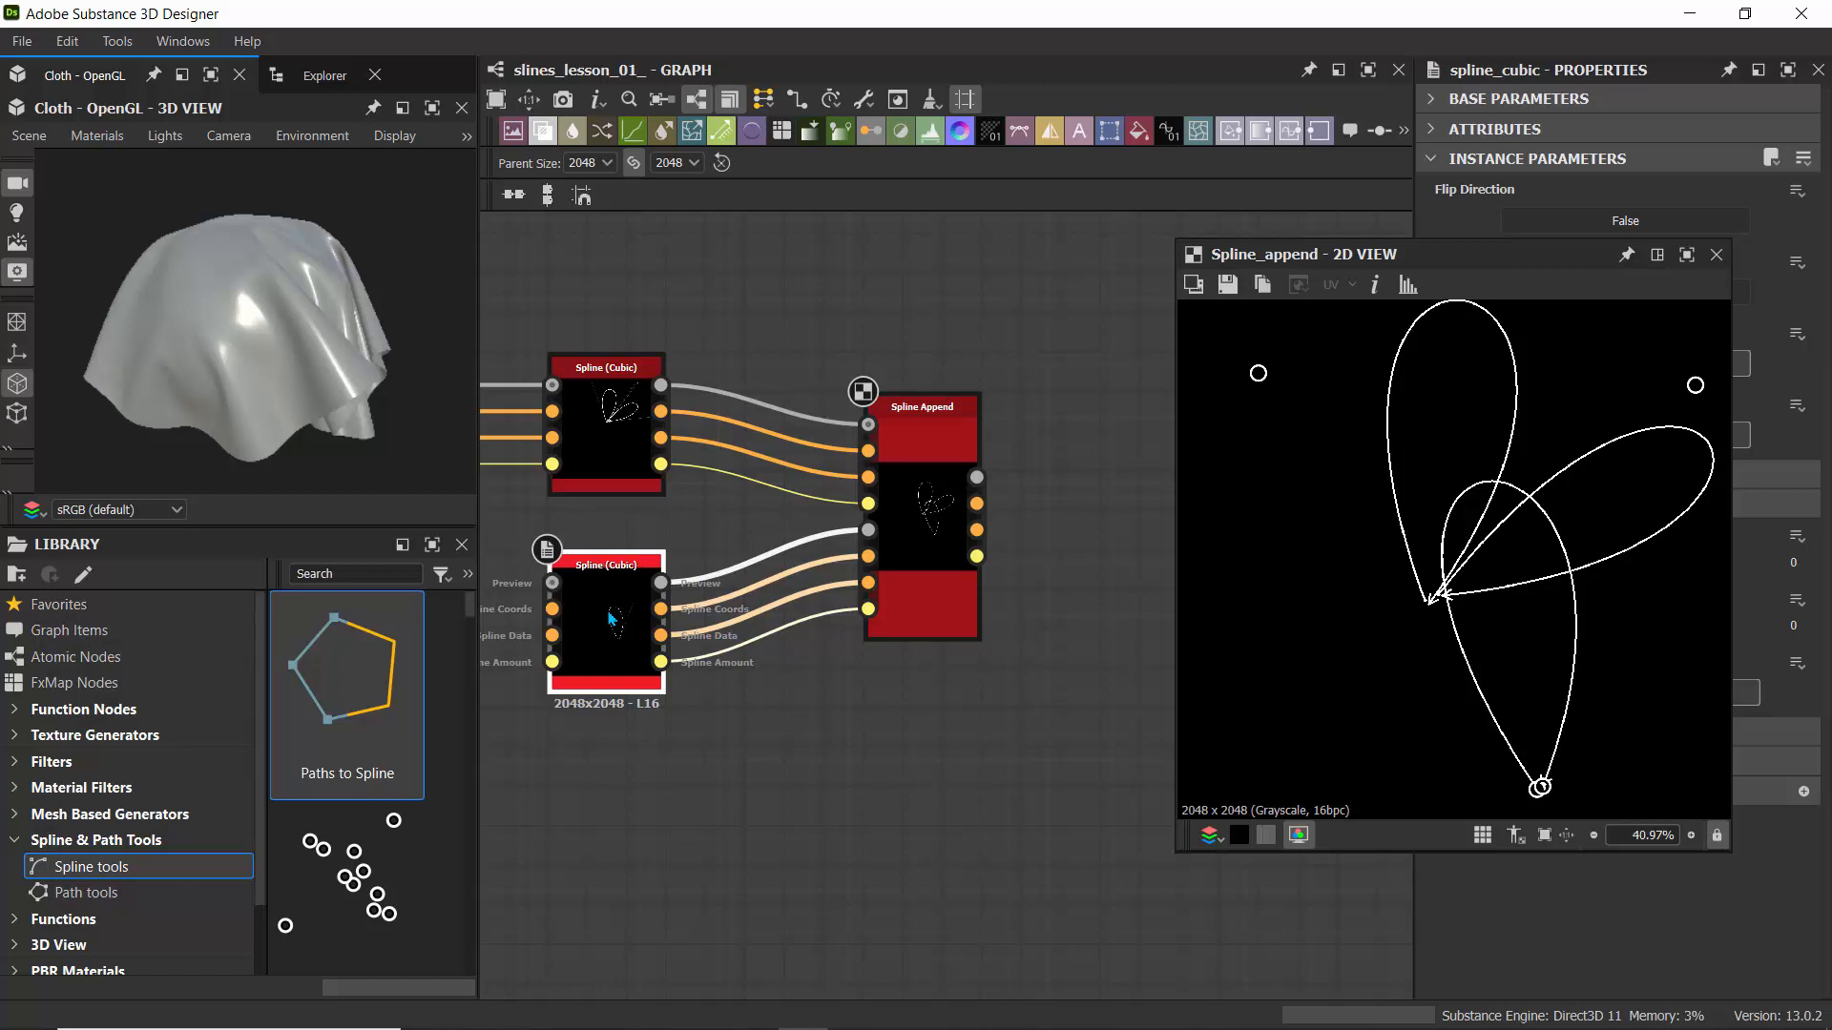
drag(1539, 783, 1432, 604)
drag(1537, 792, 1291, 642)
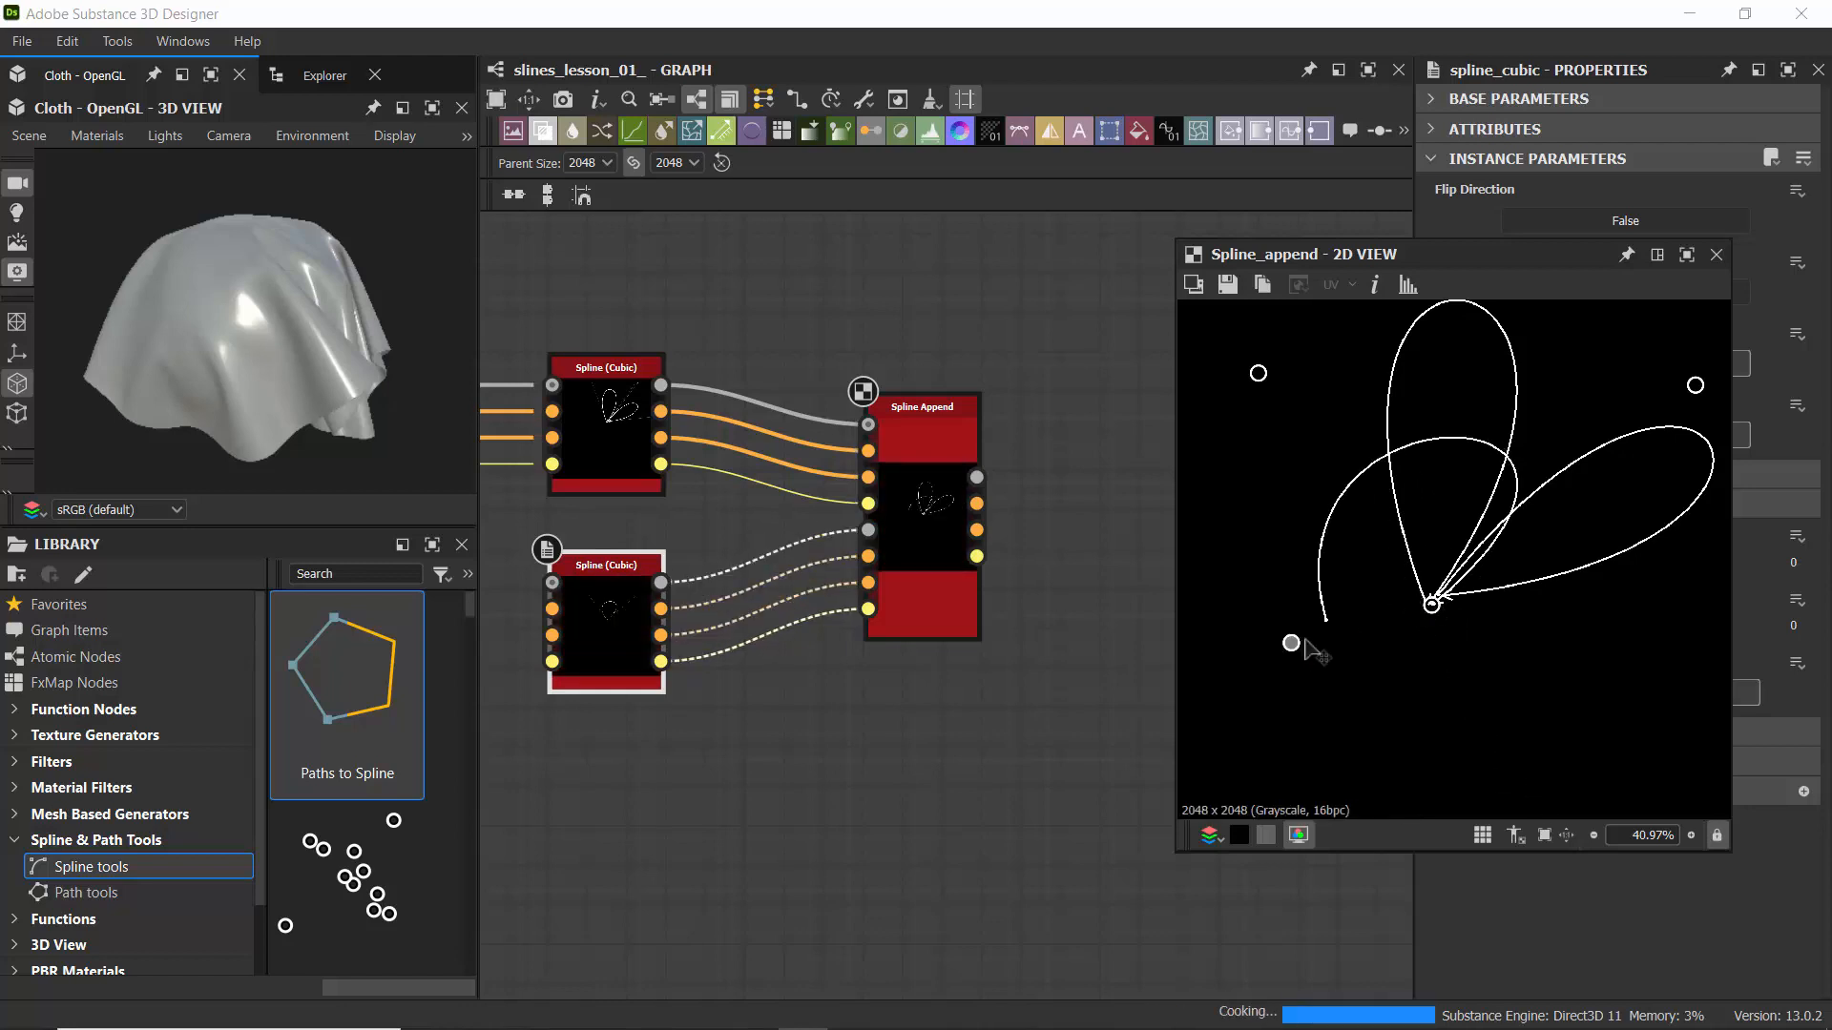
drag(1394, 688, 1369, 694)
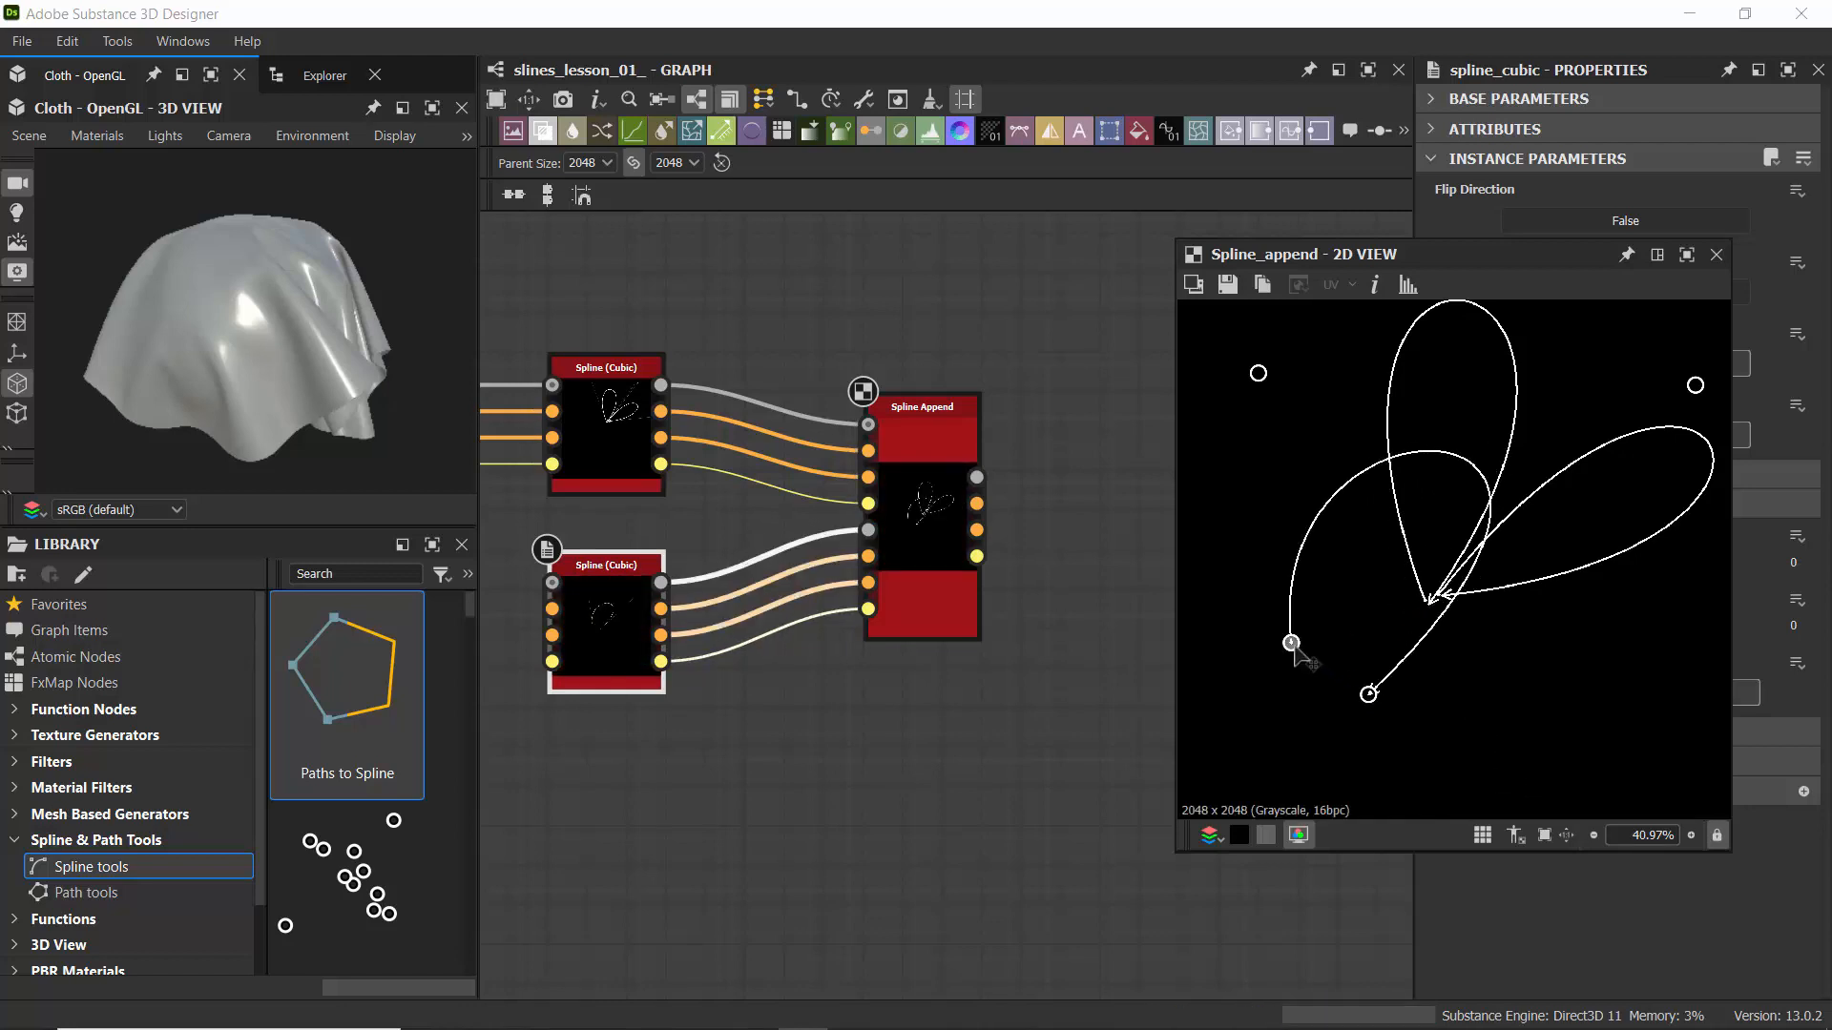
drag(1292, 643, 1313, 465)
drag(1374, 689, 1665, 621)
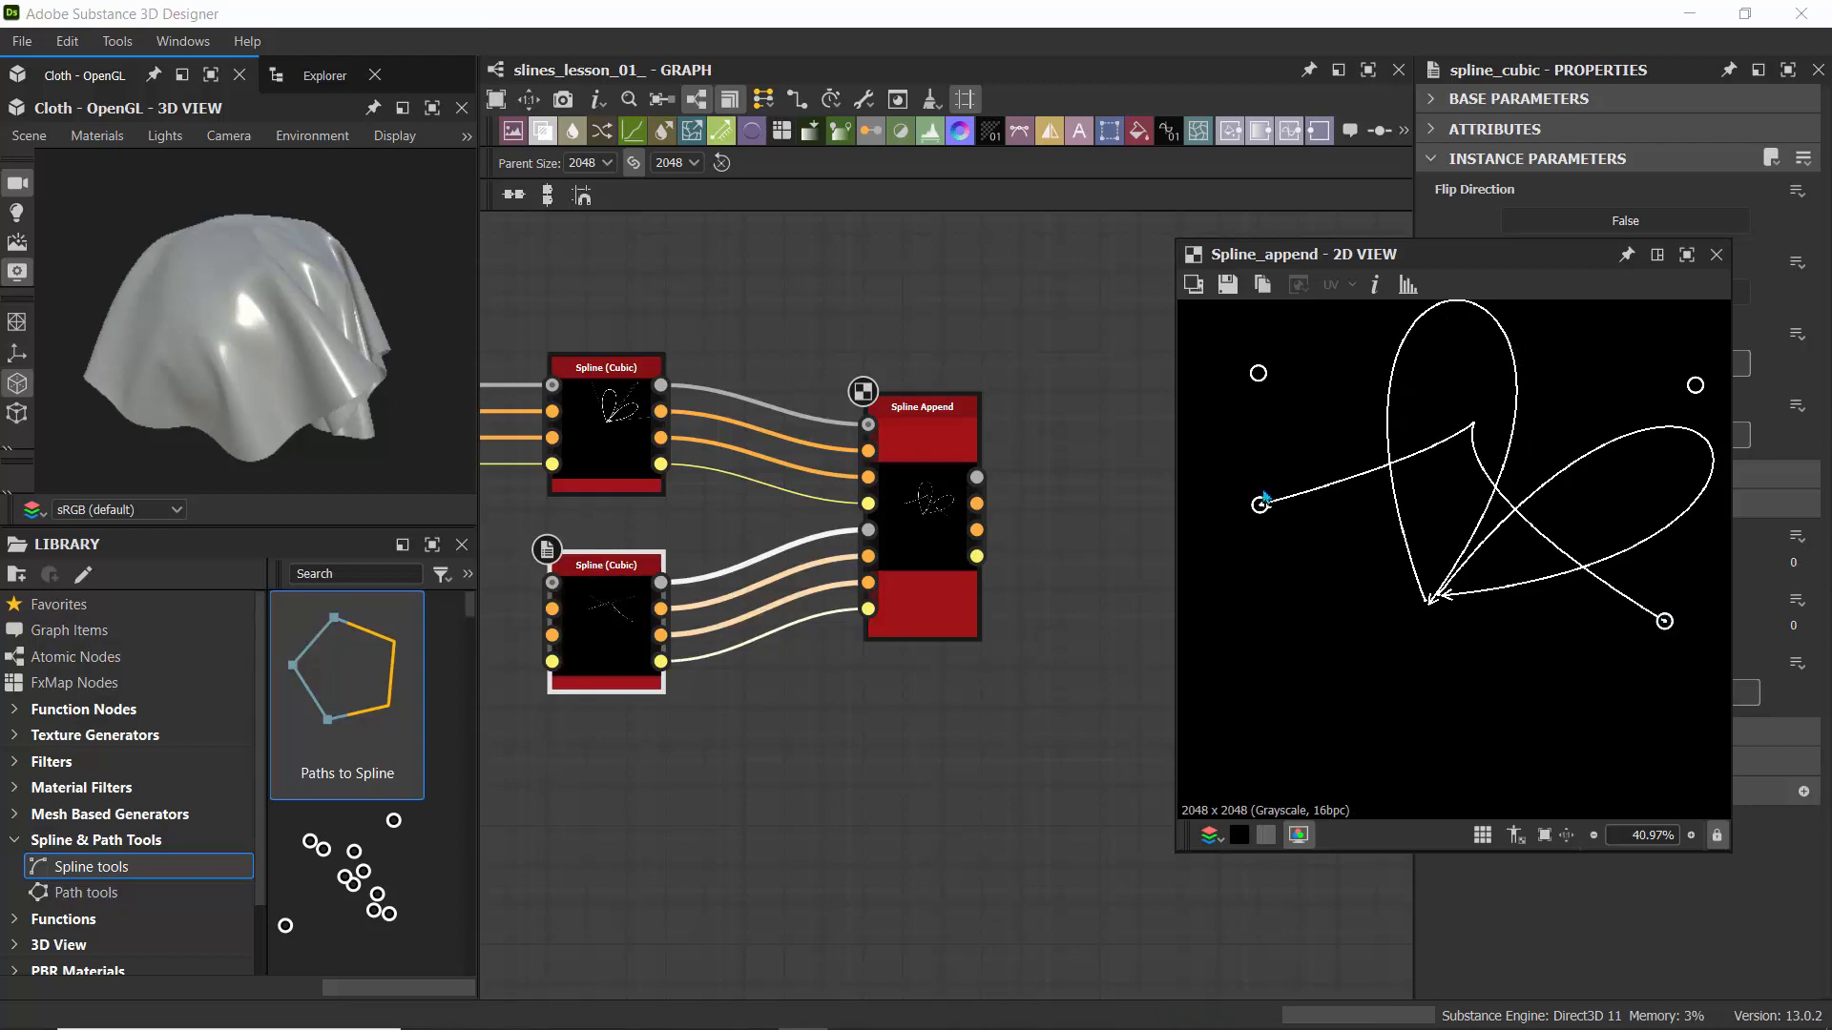
- Bring the separate spline's two endpoints together at the other petals' shared base and swing its tangent handles over to the left side
drag(1261, 506, 1484, 657)
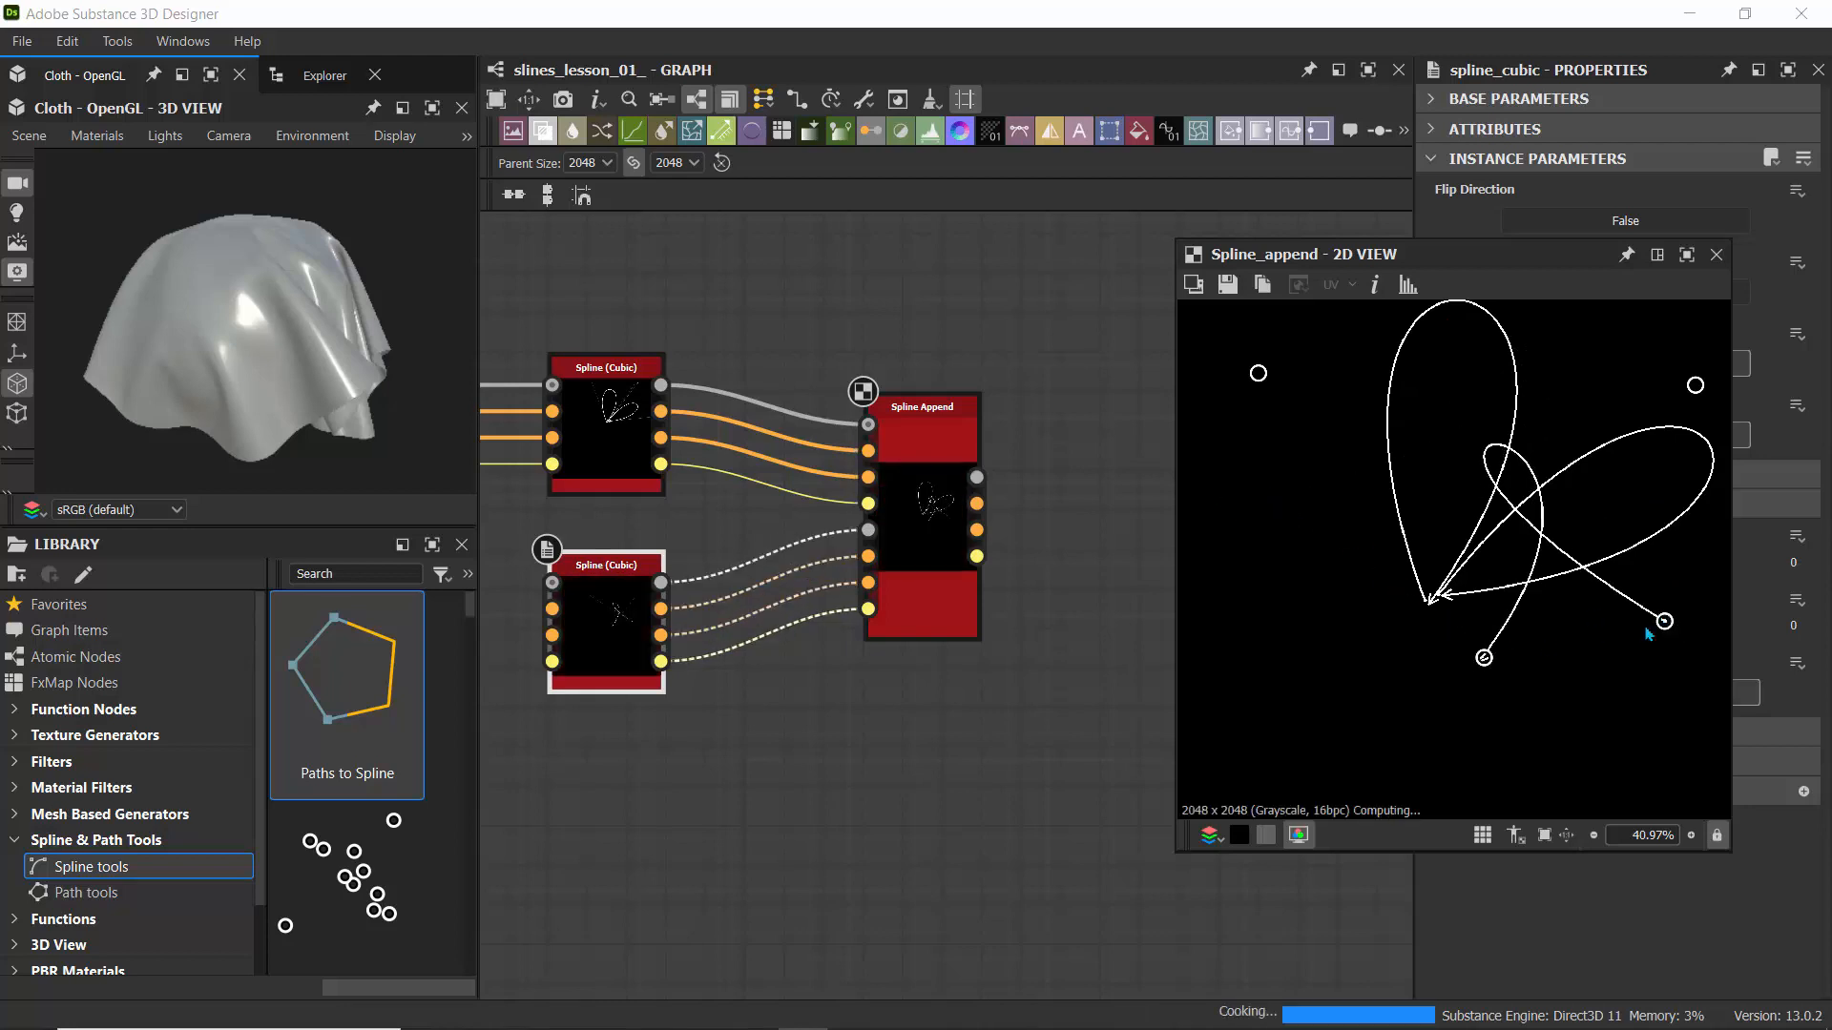
drag(1666, 622, 1422, 597)
drag(1484, 658, 1296, 622)
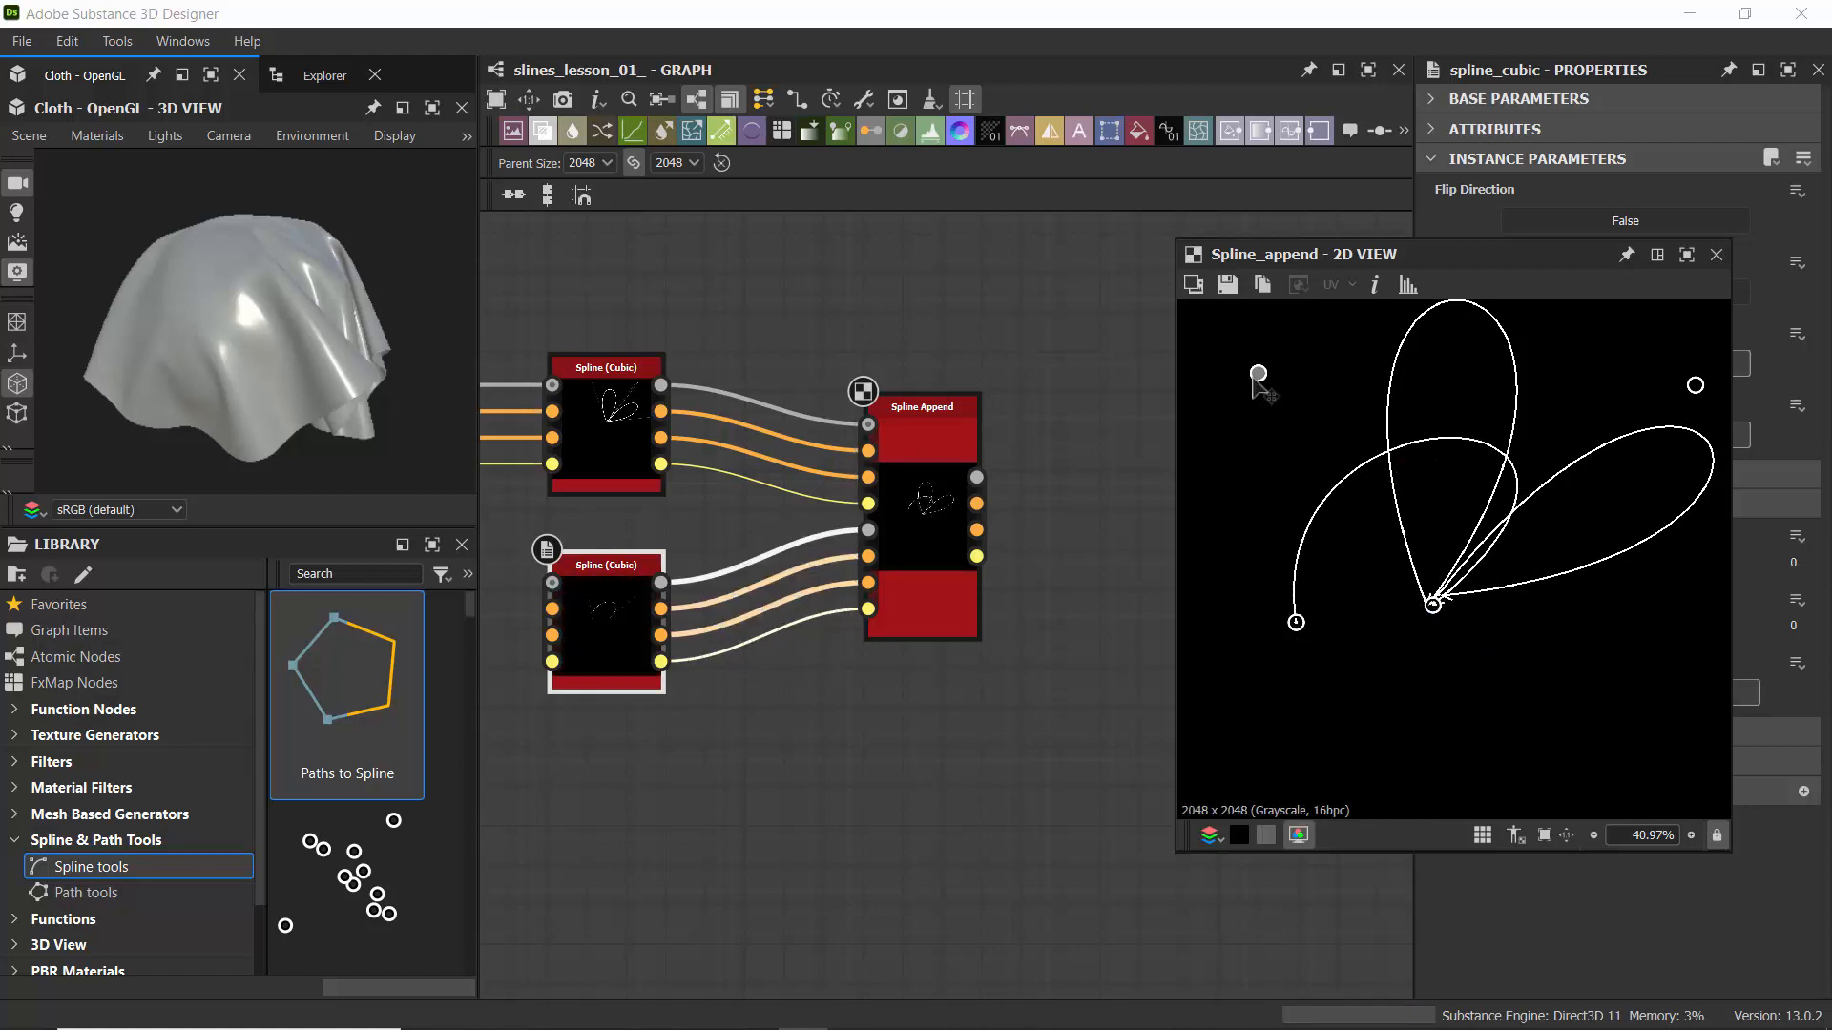
drag(1260, 374, 1181, 361)
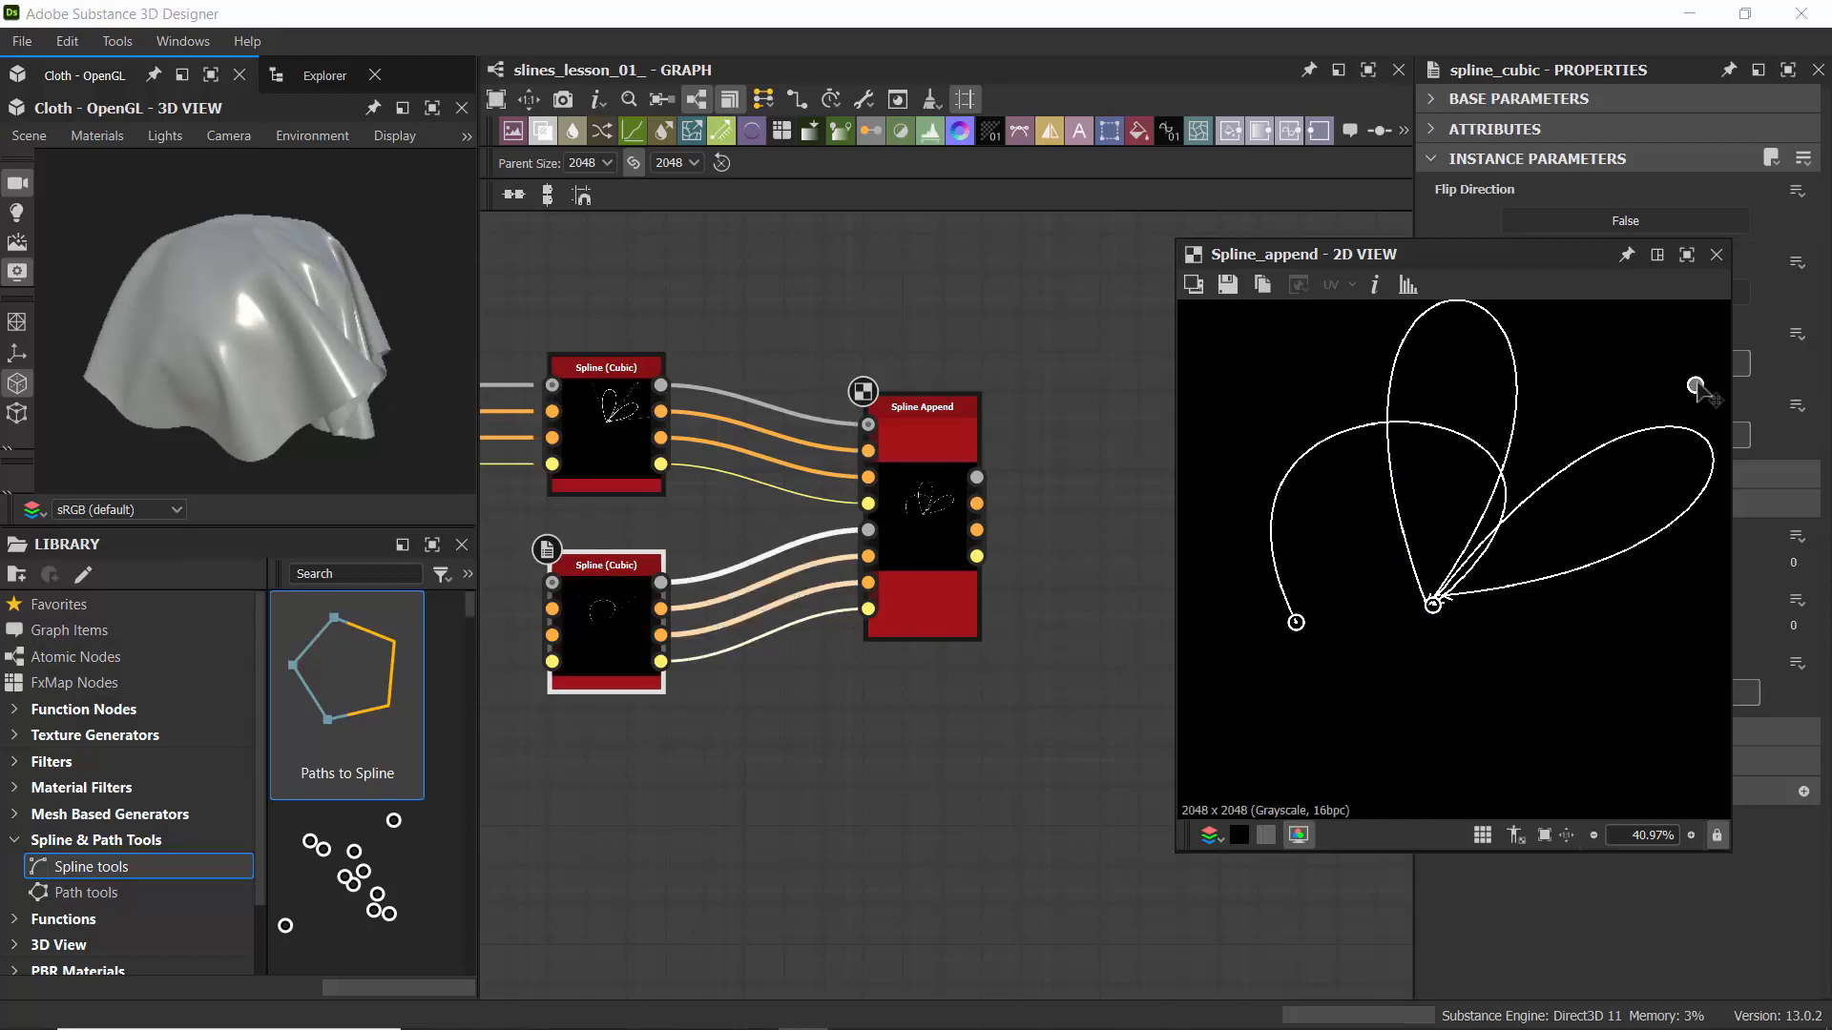
drag(1696, 385, 1317, 317)
drag(1300, 622, 1434, 606)
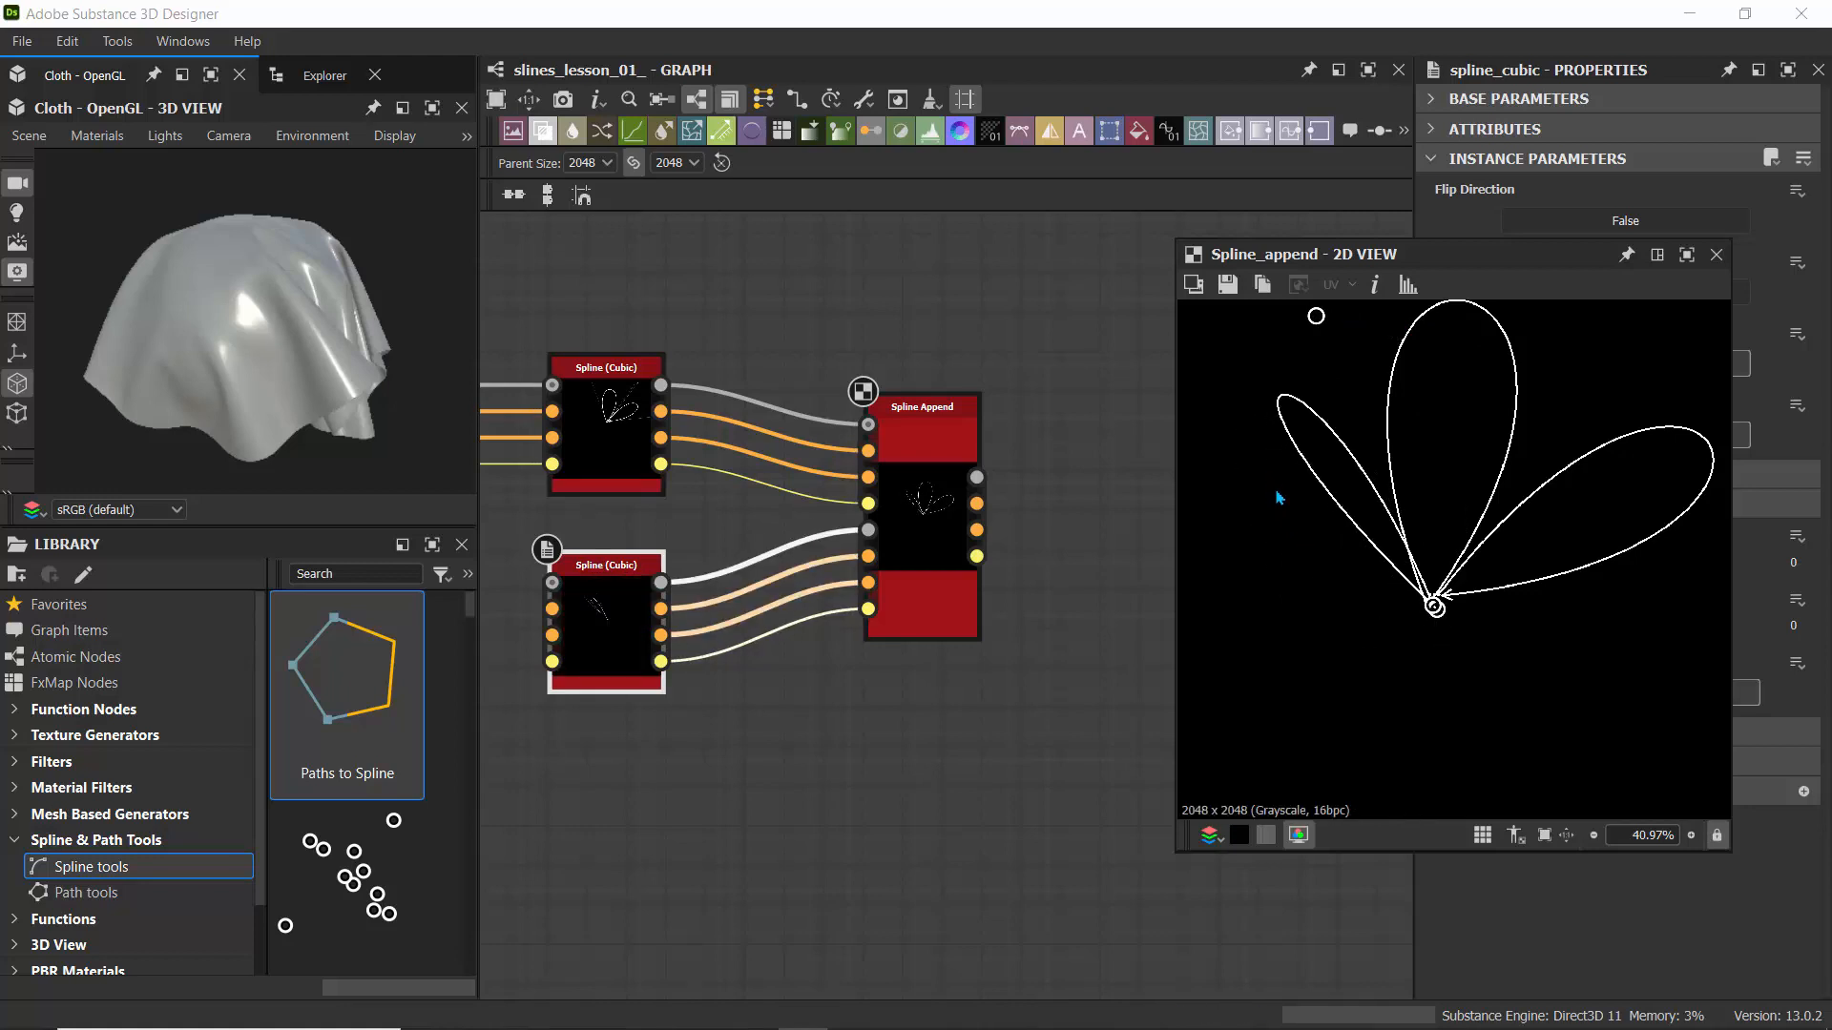
- Shape the left petal with its tangent handles to match the other petals and align its loose endpoint with the shared base
scroll(1279, 497, down, 3)
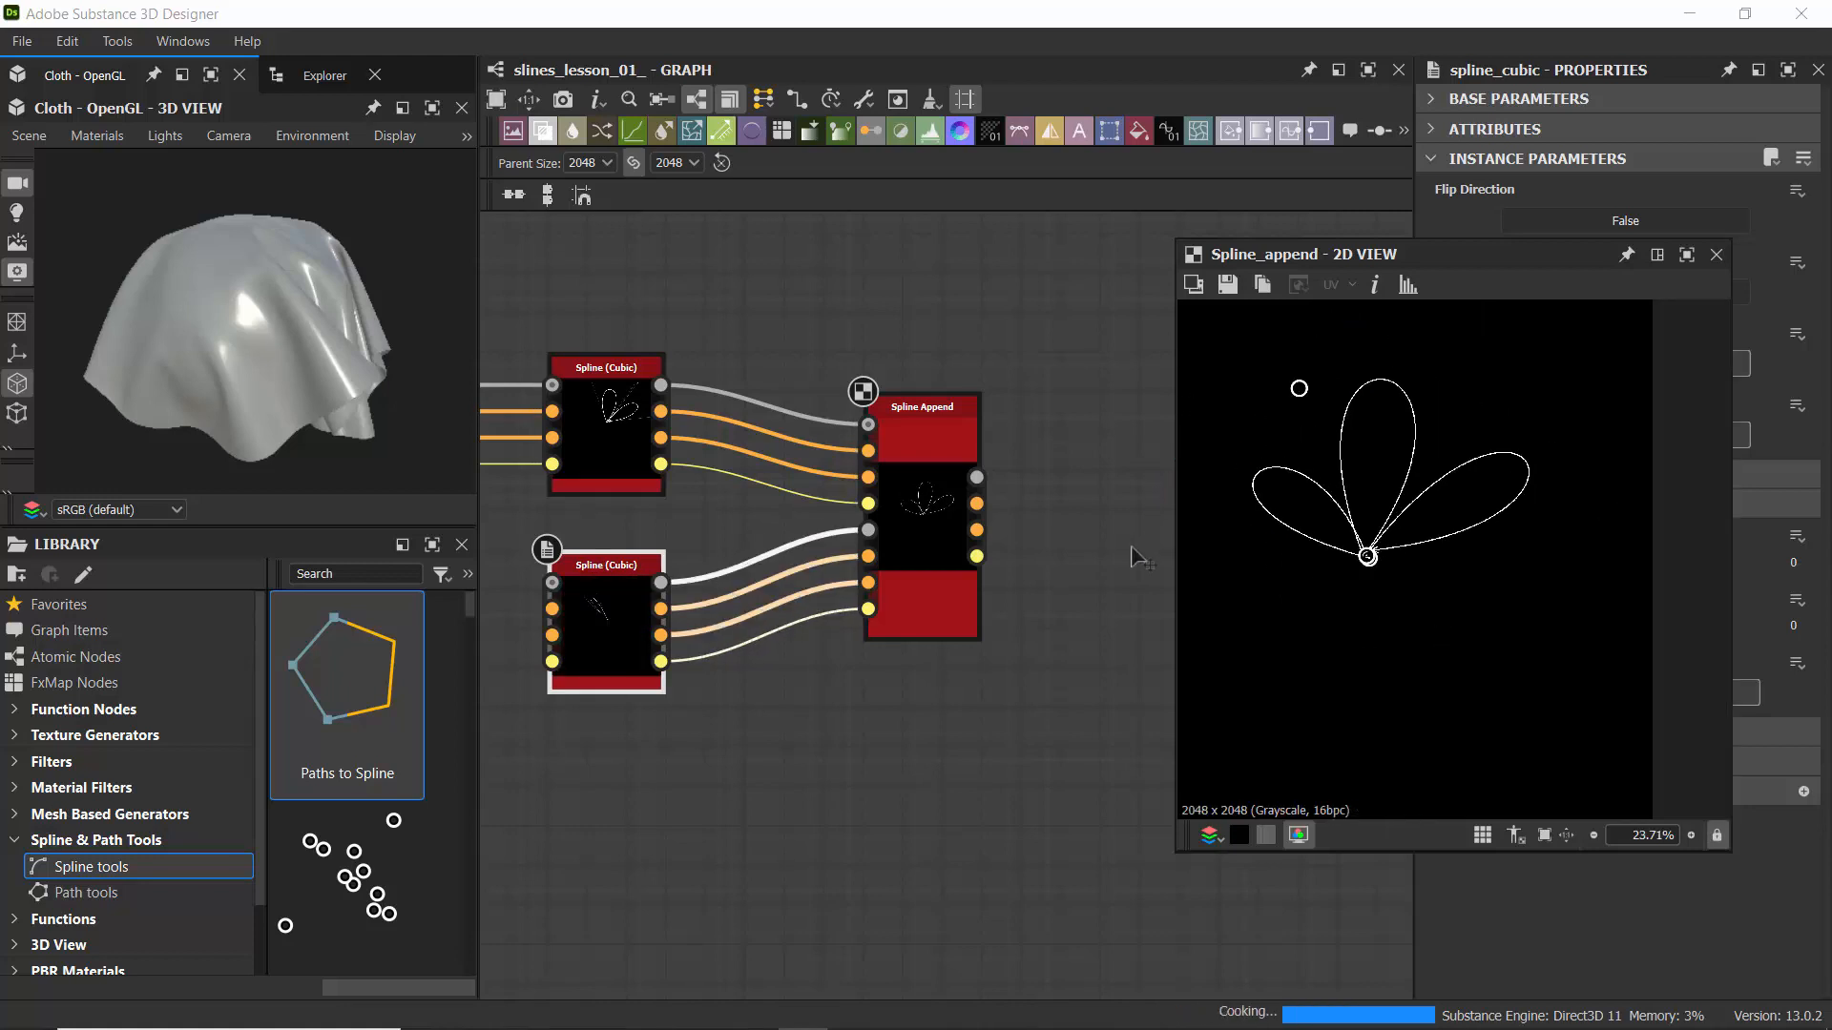
scroll(1246, 458, down, 1)
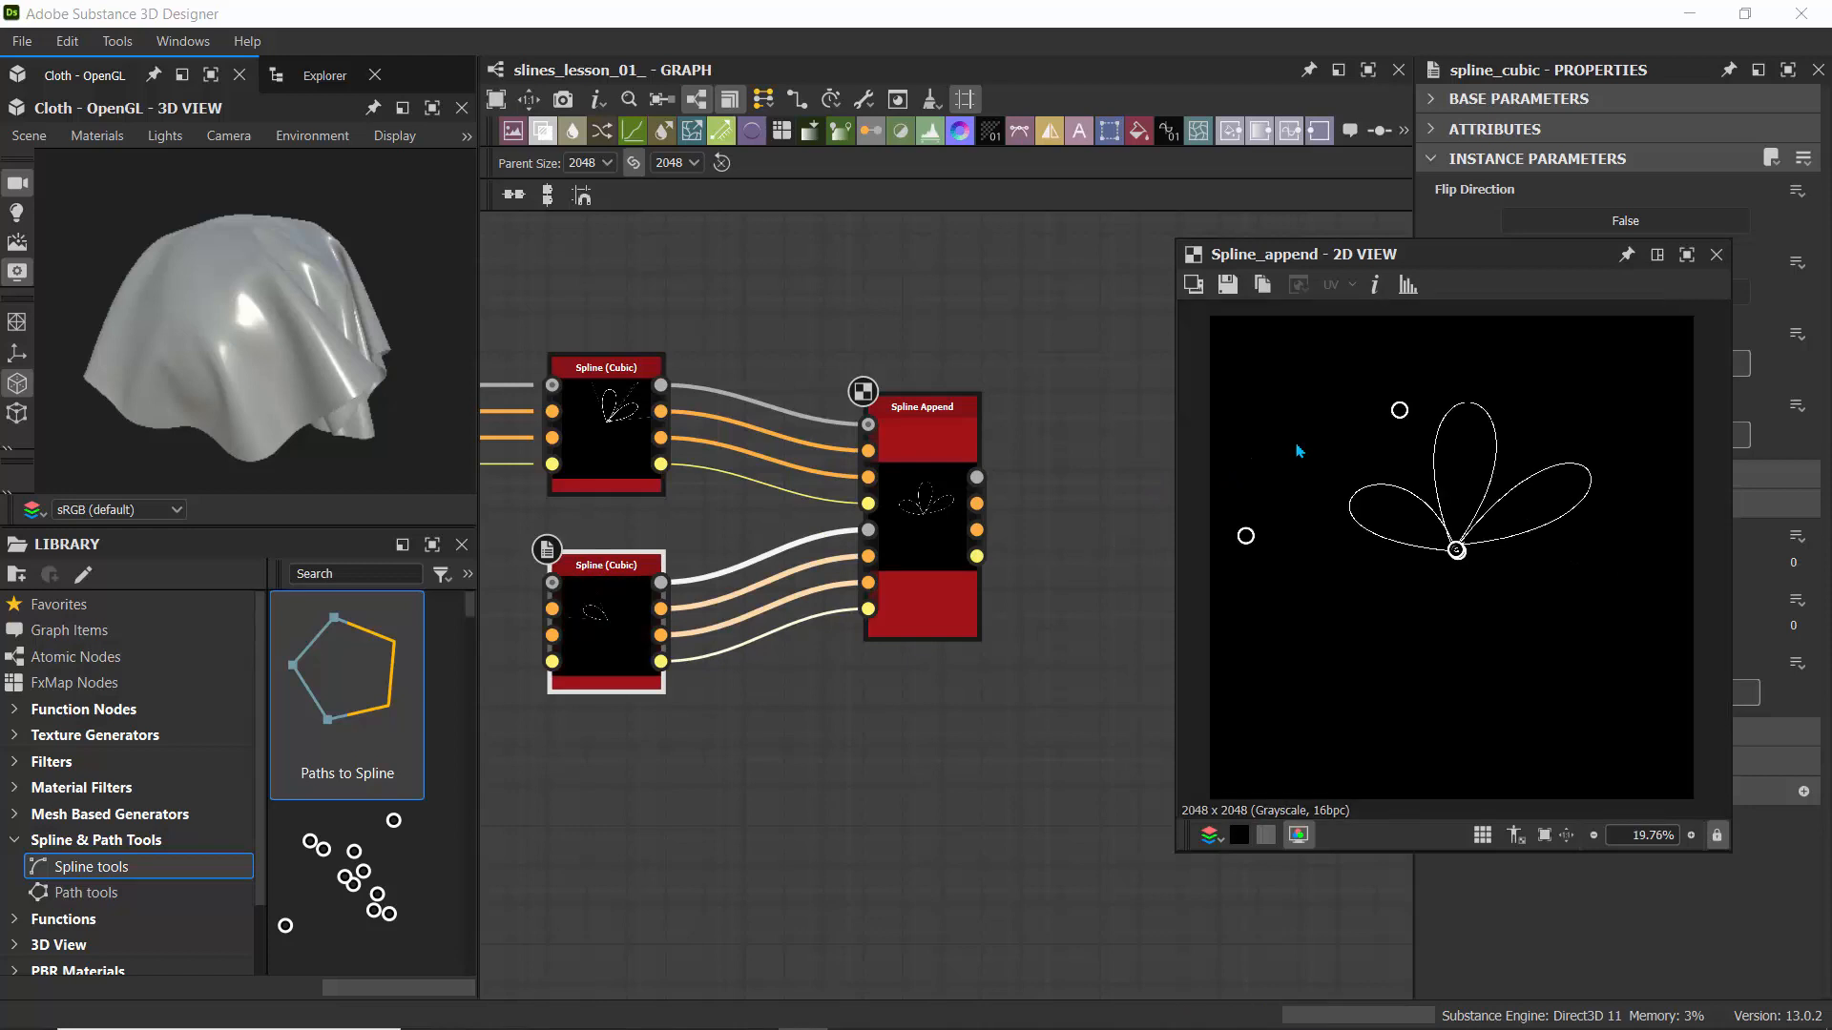
scroll(1295, 460, up, 2)
drag(1446, 392, 1392, 341)
scroll(1502, 538, up, 6)
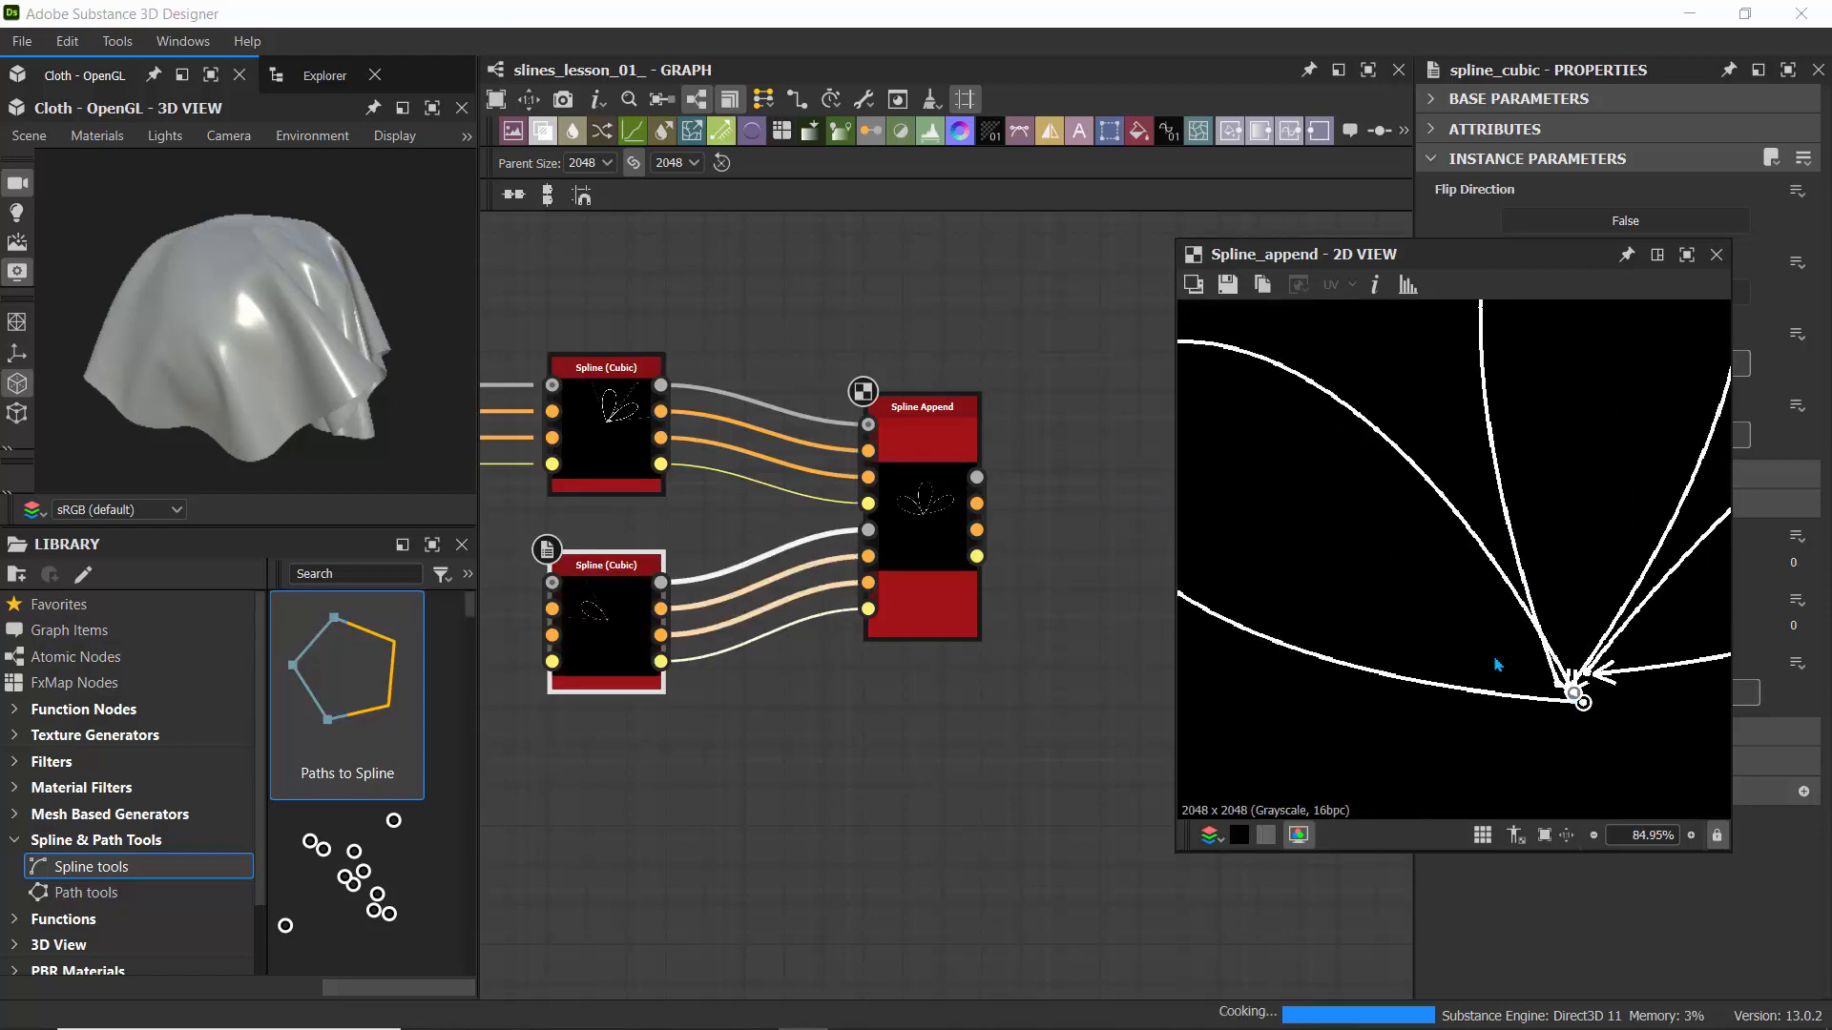
drag(1491, 654, 1564, 691)
scroll(1394, 581, down, 4)
scroll(1393, 473, down, 3)
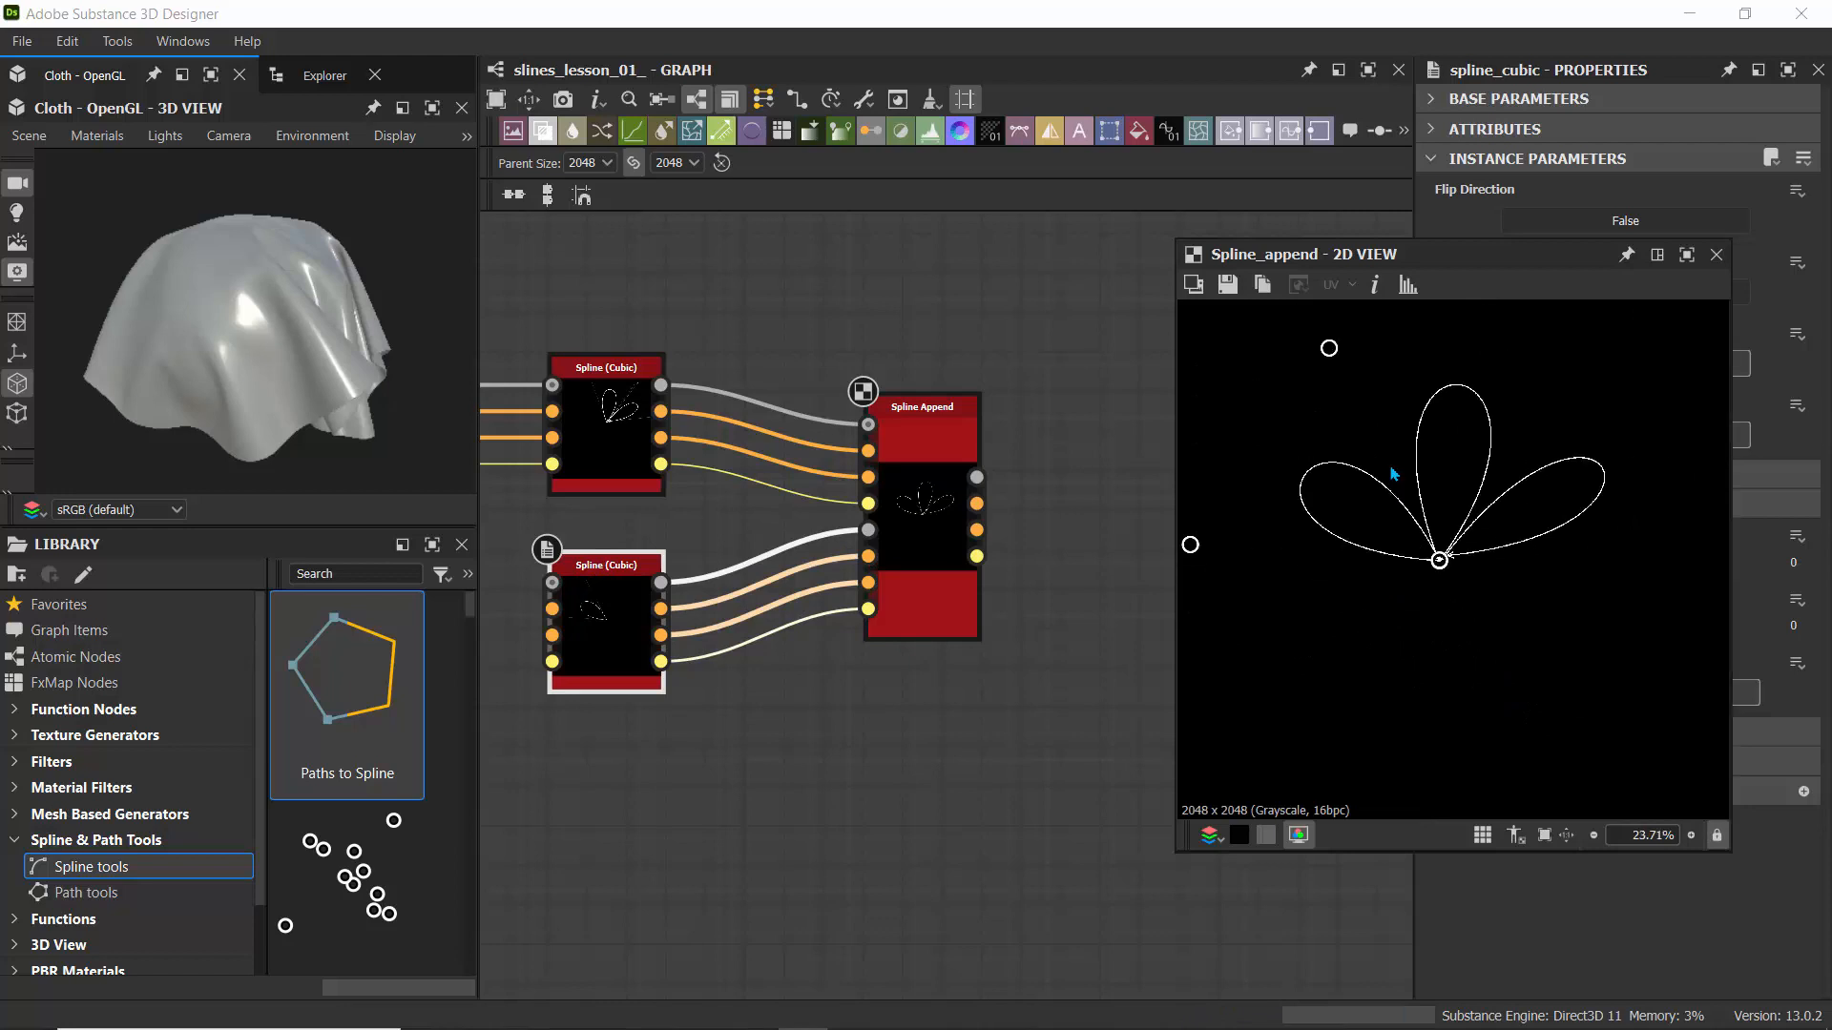
scroll(1438, 546, up, 1)
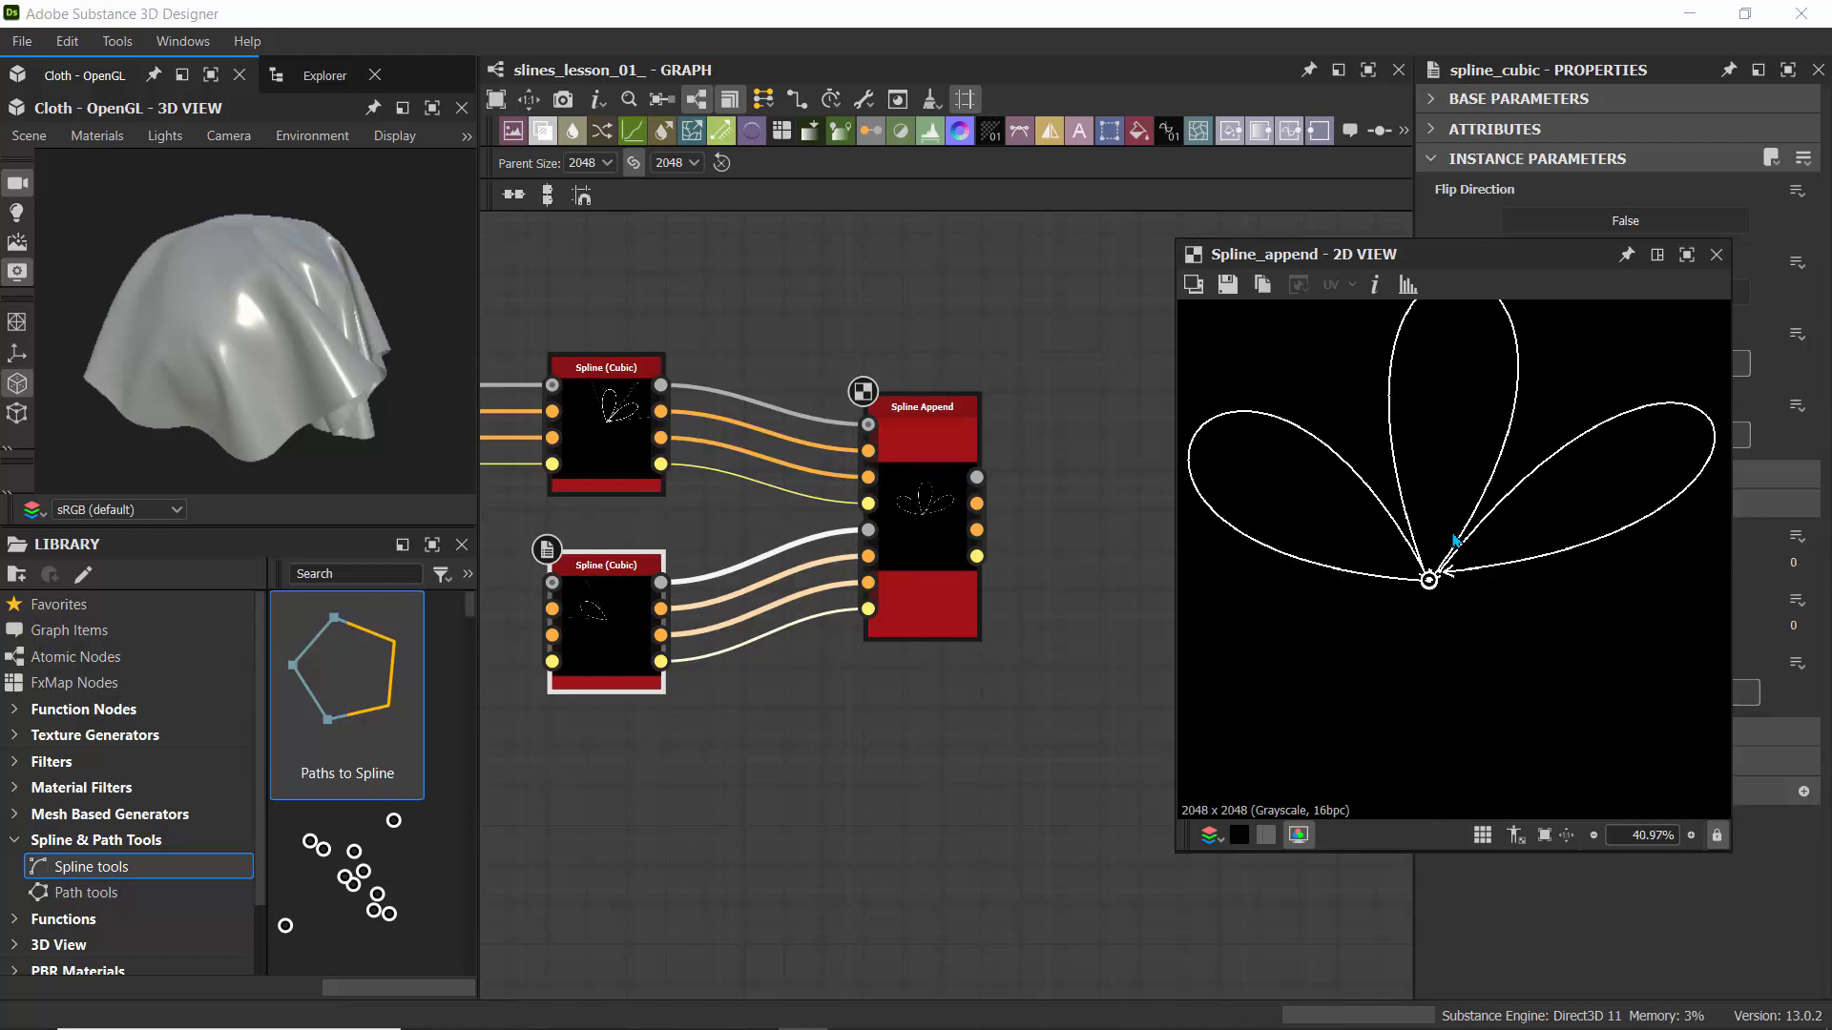
- Select the second chained Spline (Cubic) node and adjust both tangent handles of the right petal to balance it with the left one
click(633, 492)
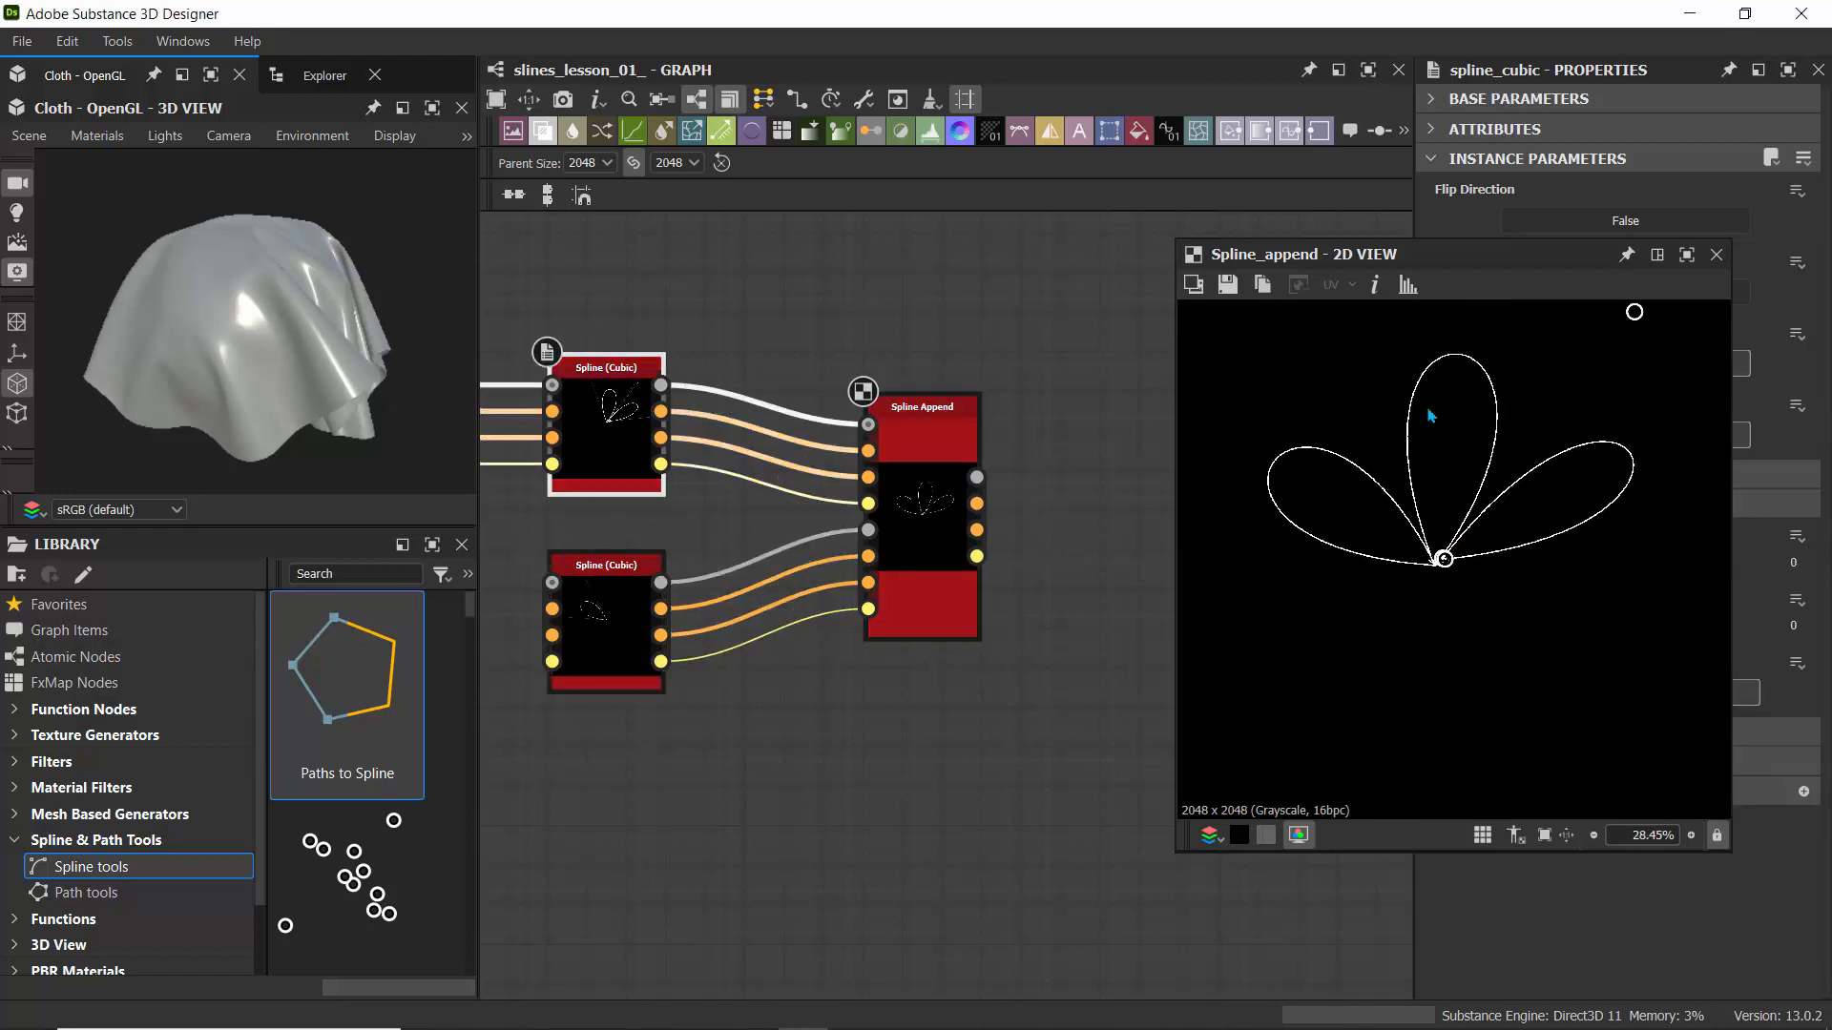
scroll(1429, 416, down, 2)
drag(1589, 378, 1577, 350)
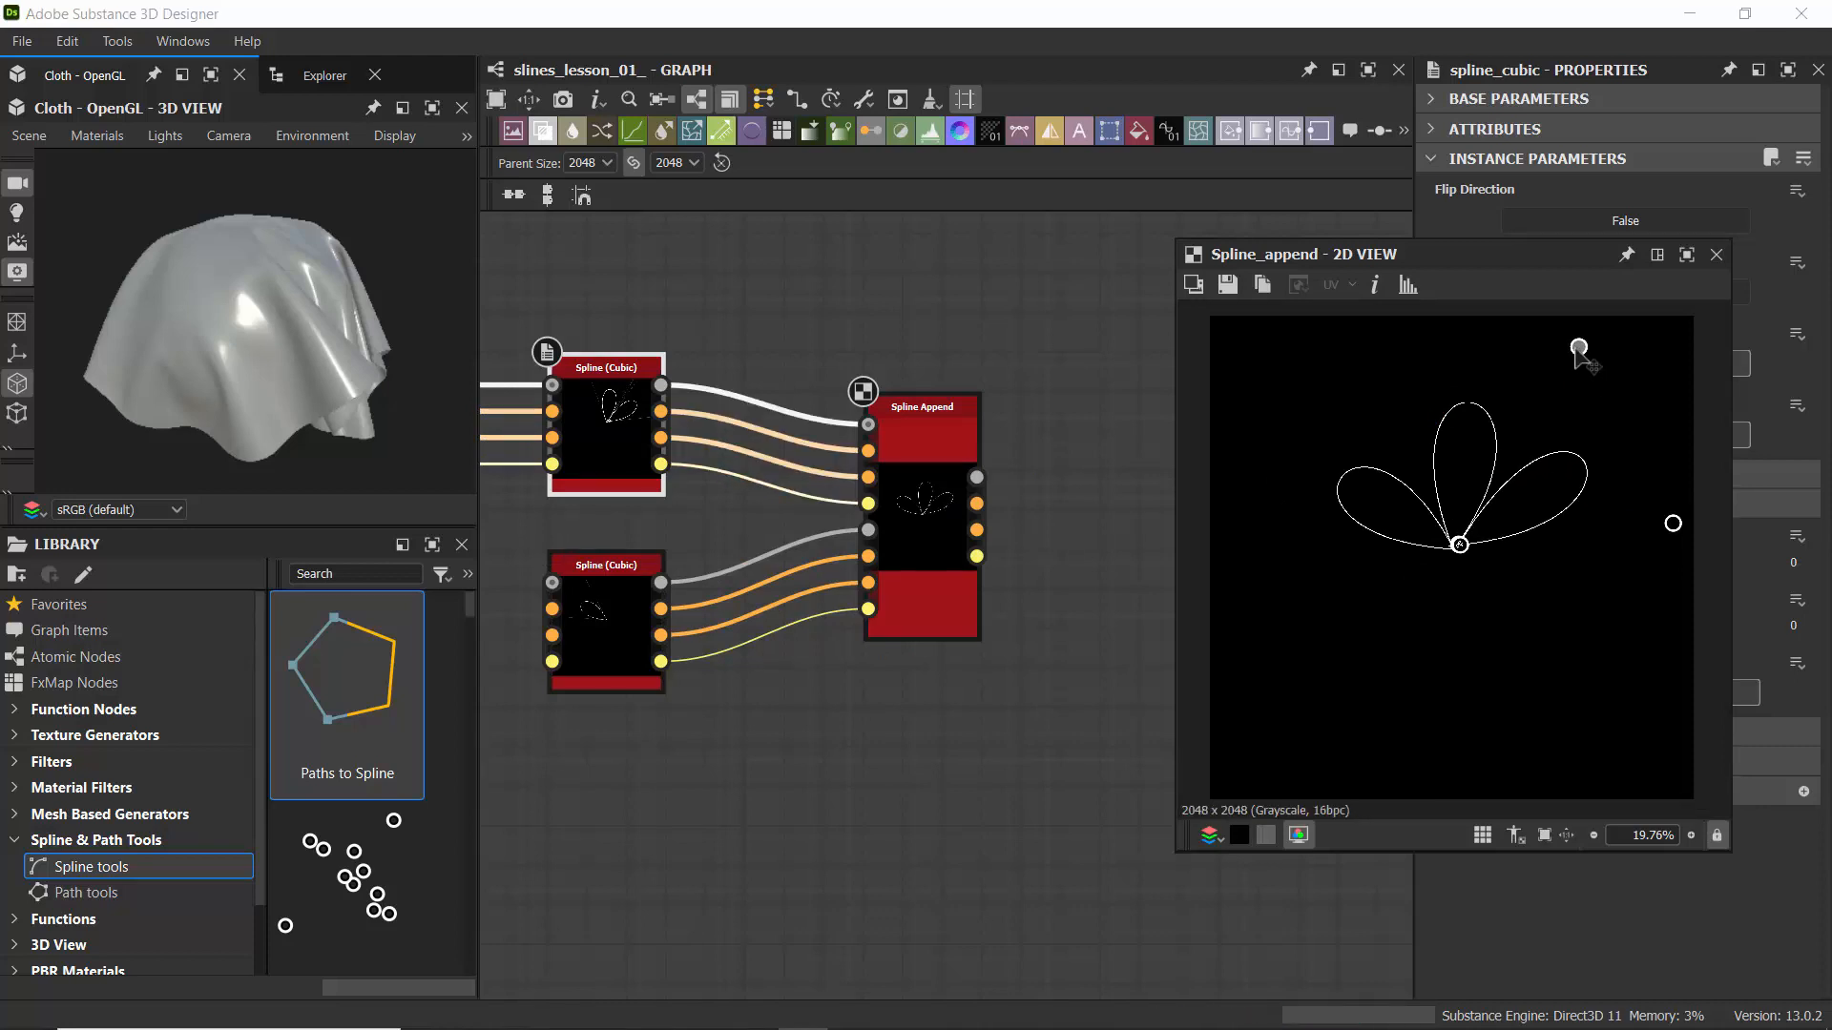
scroll(1472, 544, up, 6)
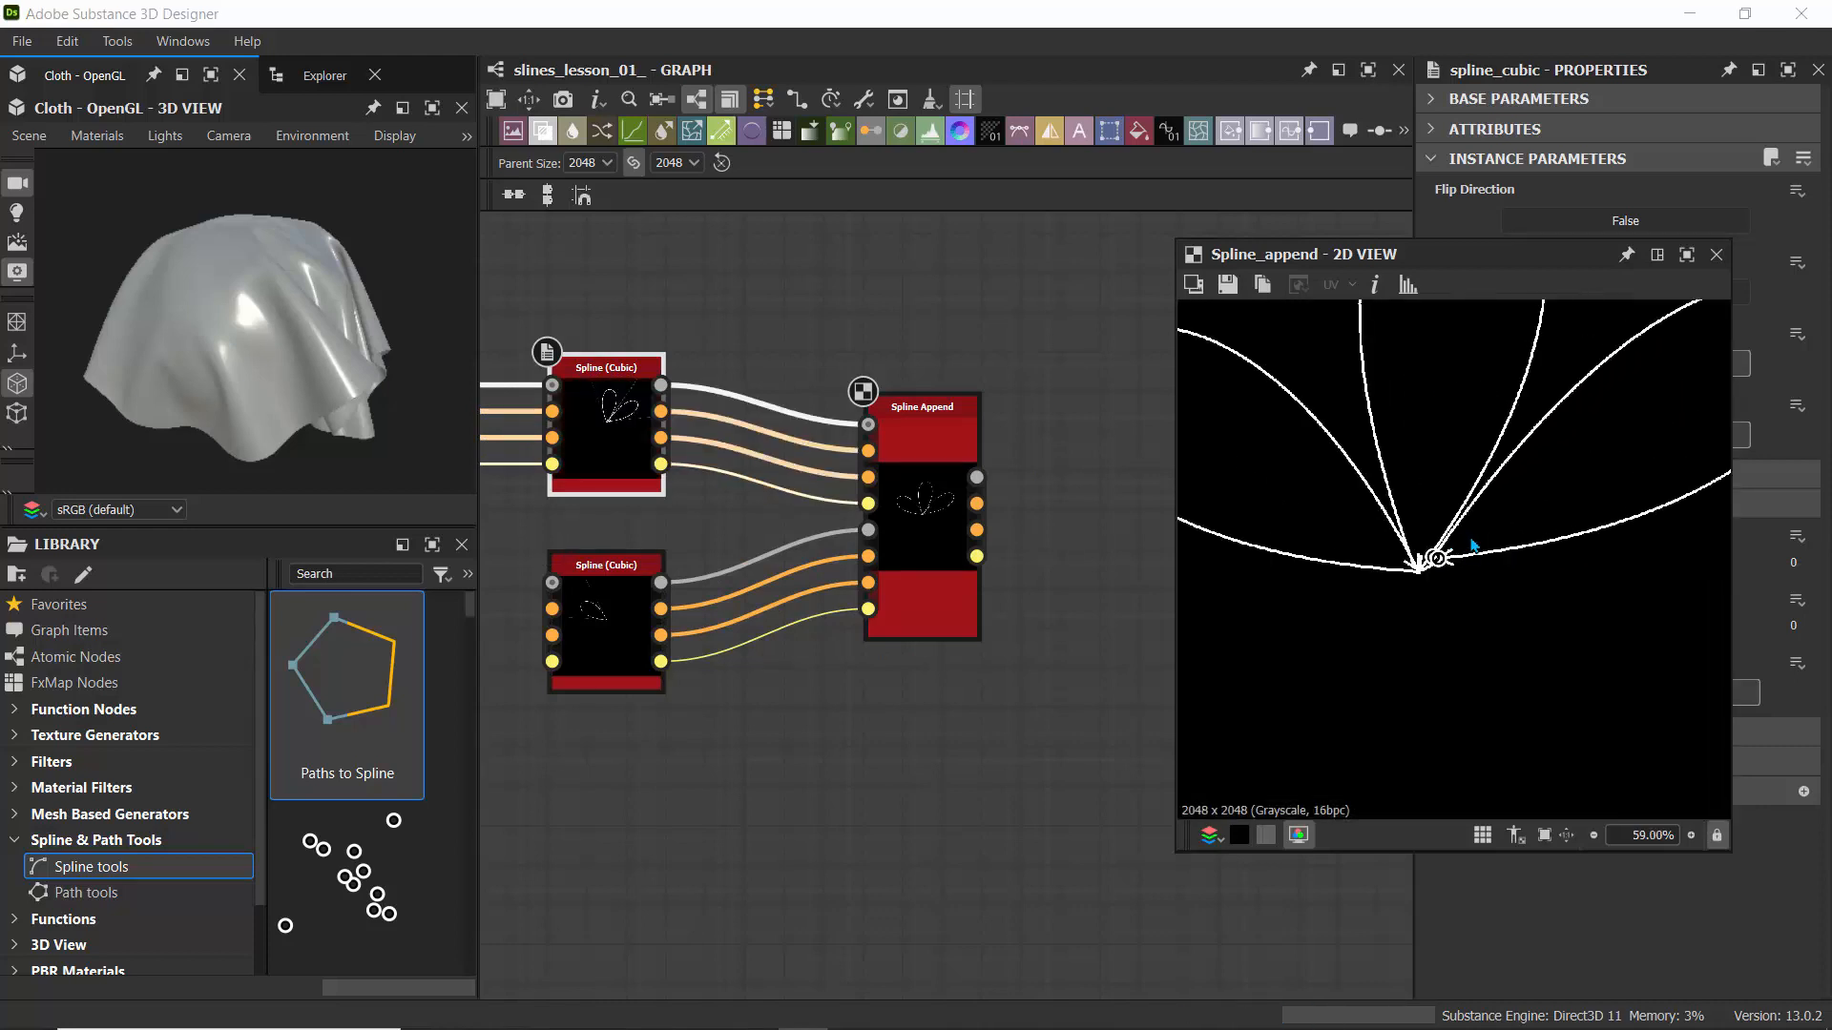
scroll(1473, 545, down, 4)
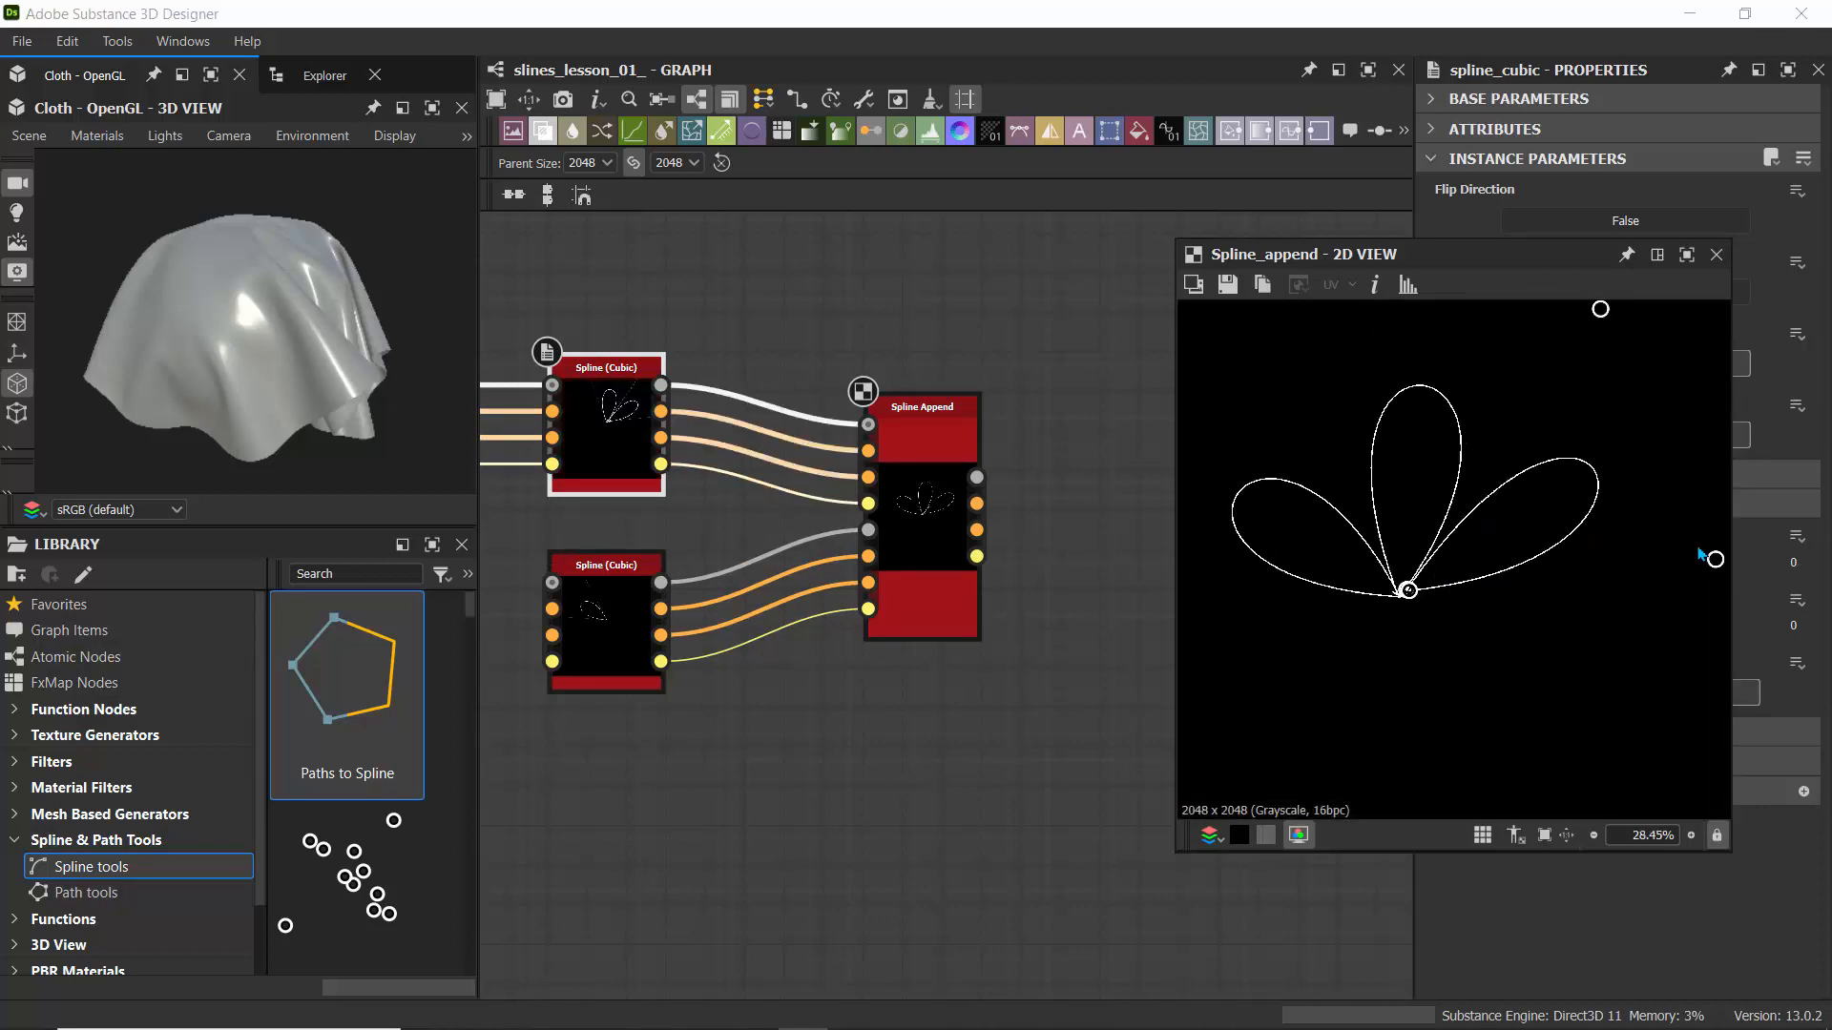
drag(1712, 559, 1719, 601)
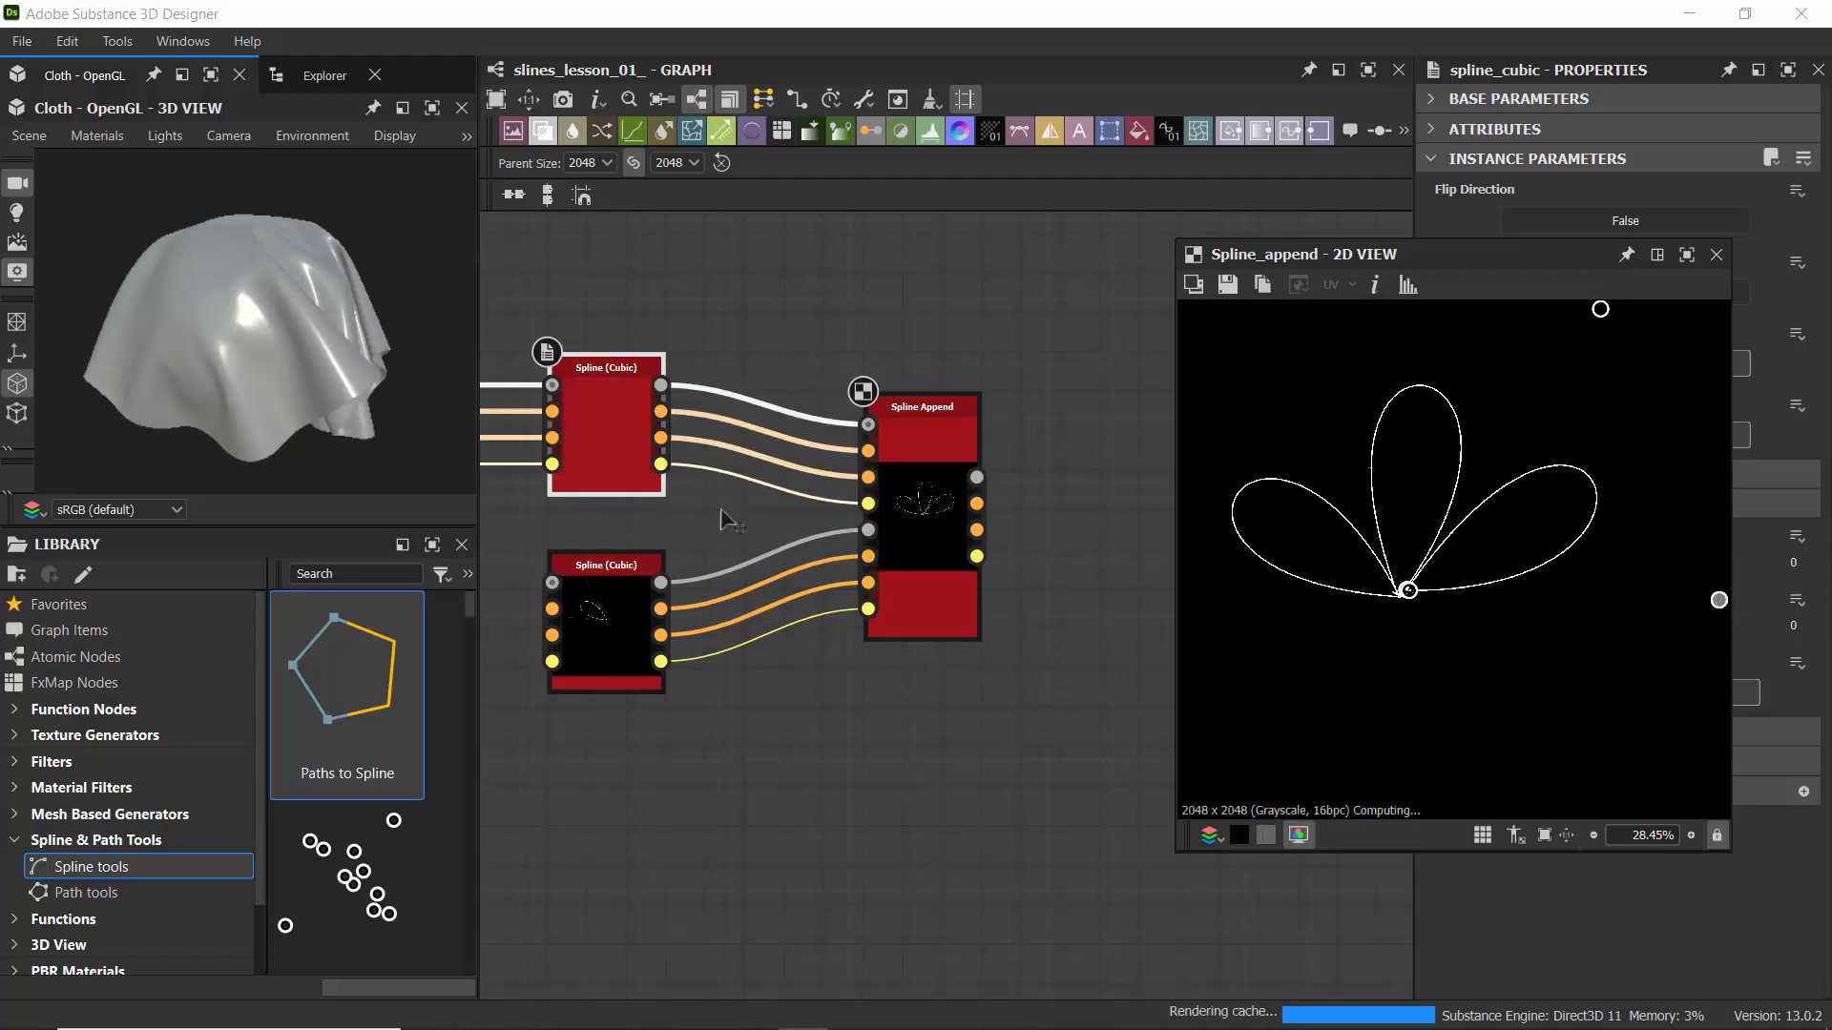
- Move the separate Spline (Cubic) node farther down in the graph and clear the selection
scroll(717, 508, down, 1)
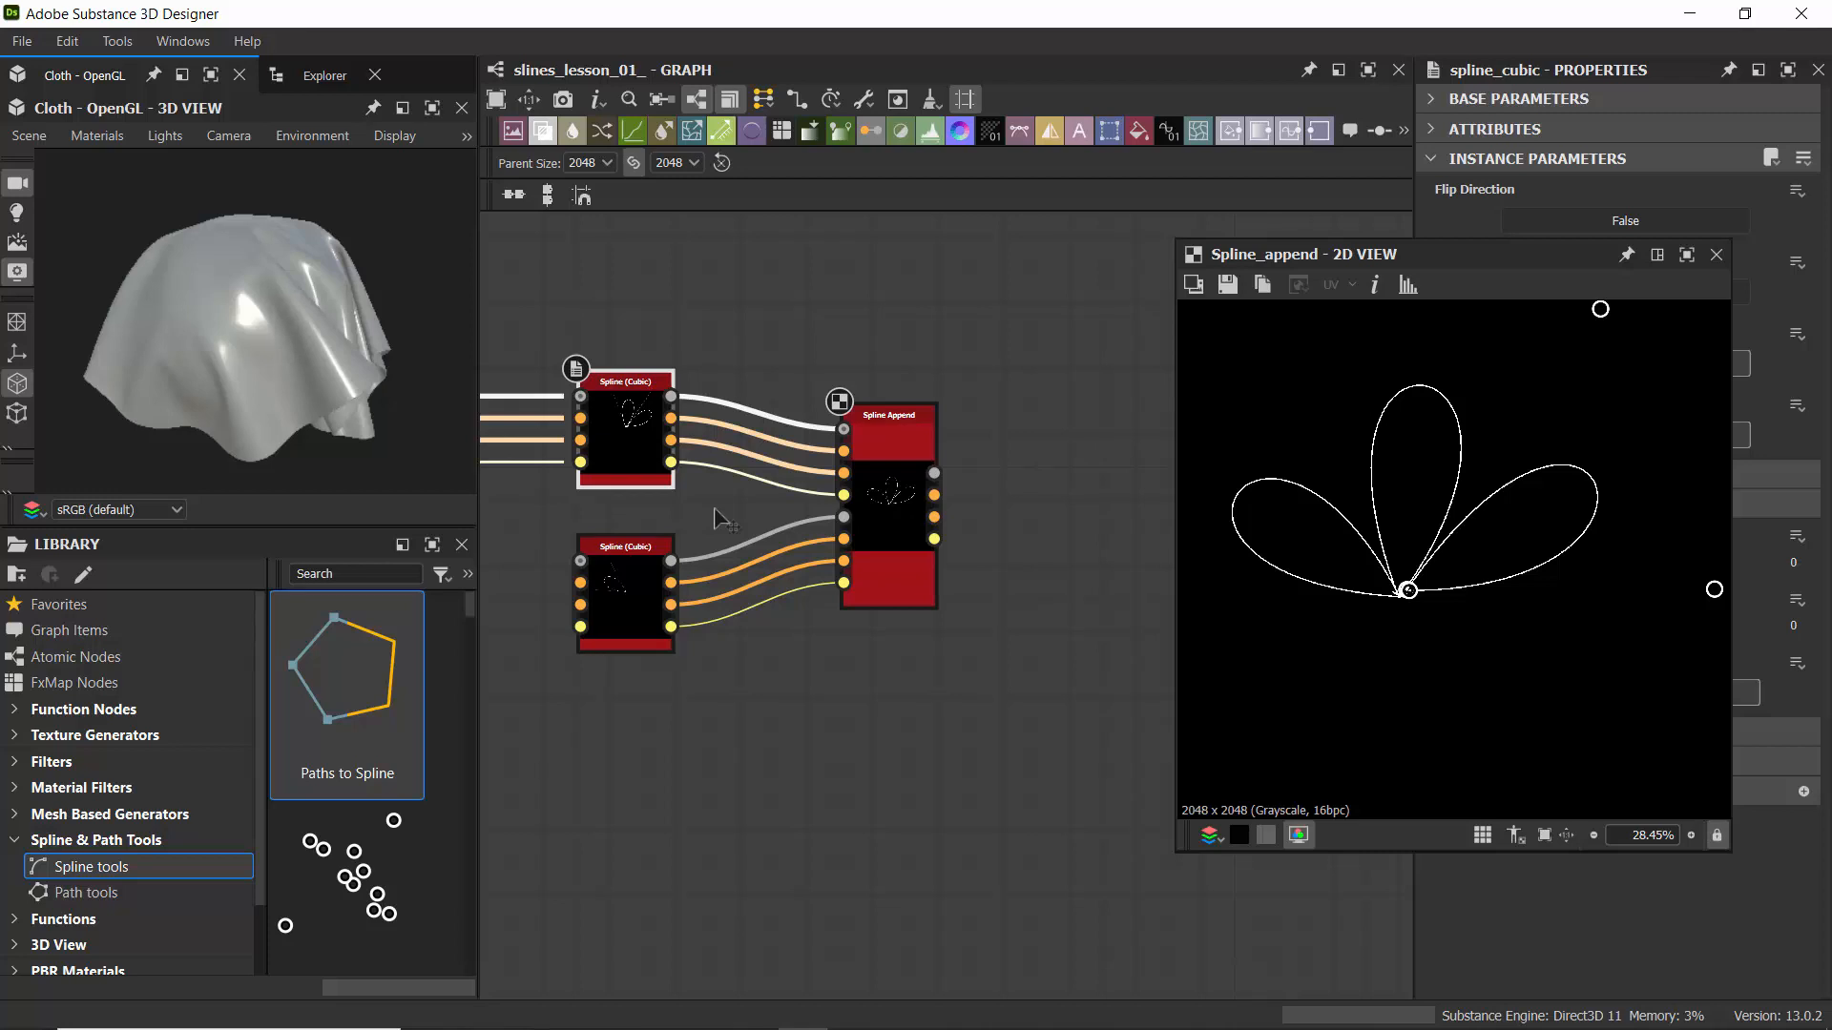
drag(615, 637, 583, 735)
click(737, 730)
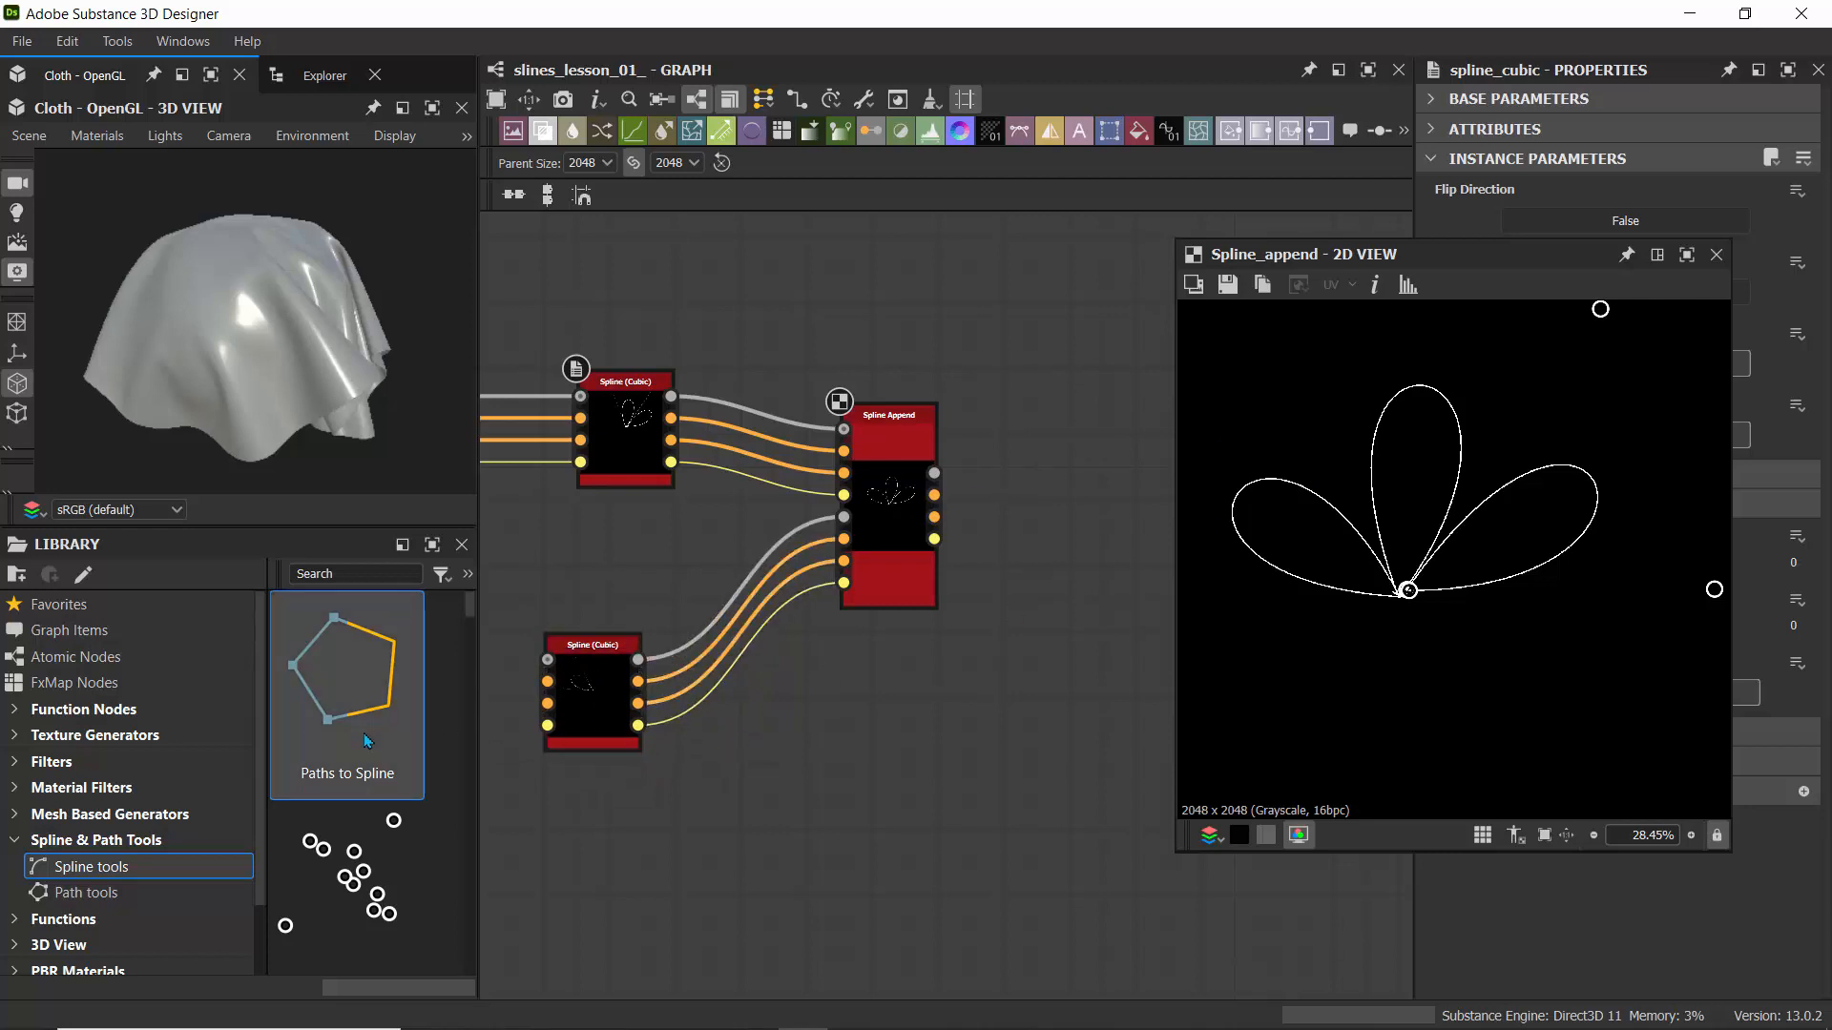
- Dock the floating 2D view back with the library, then maximize the library to look over the Spline tools and restore it
key(space)
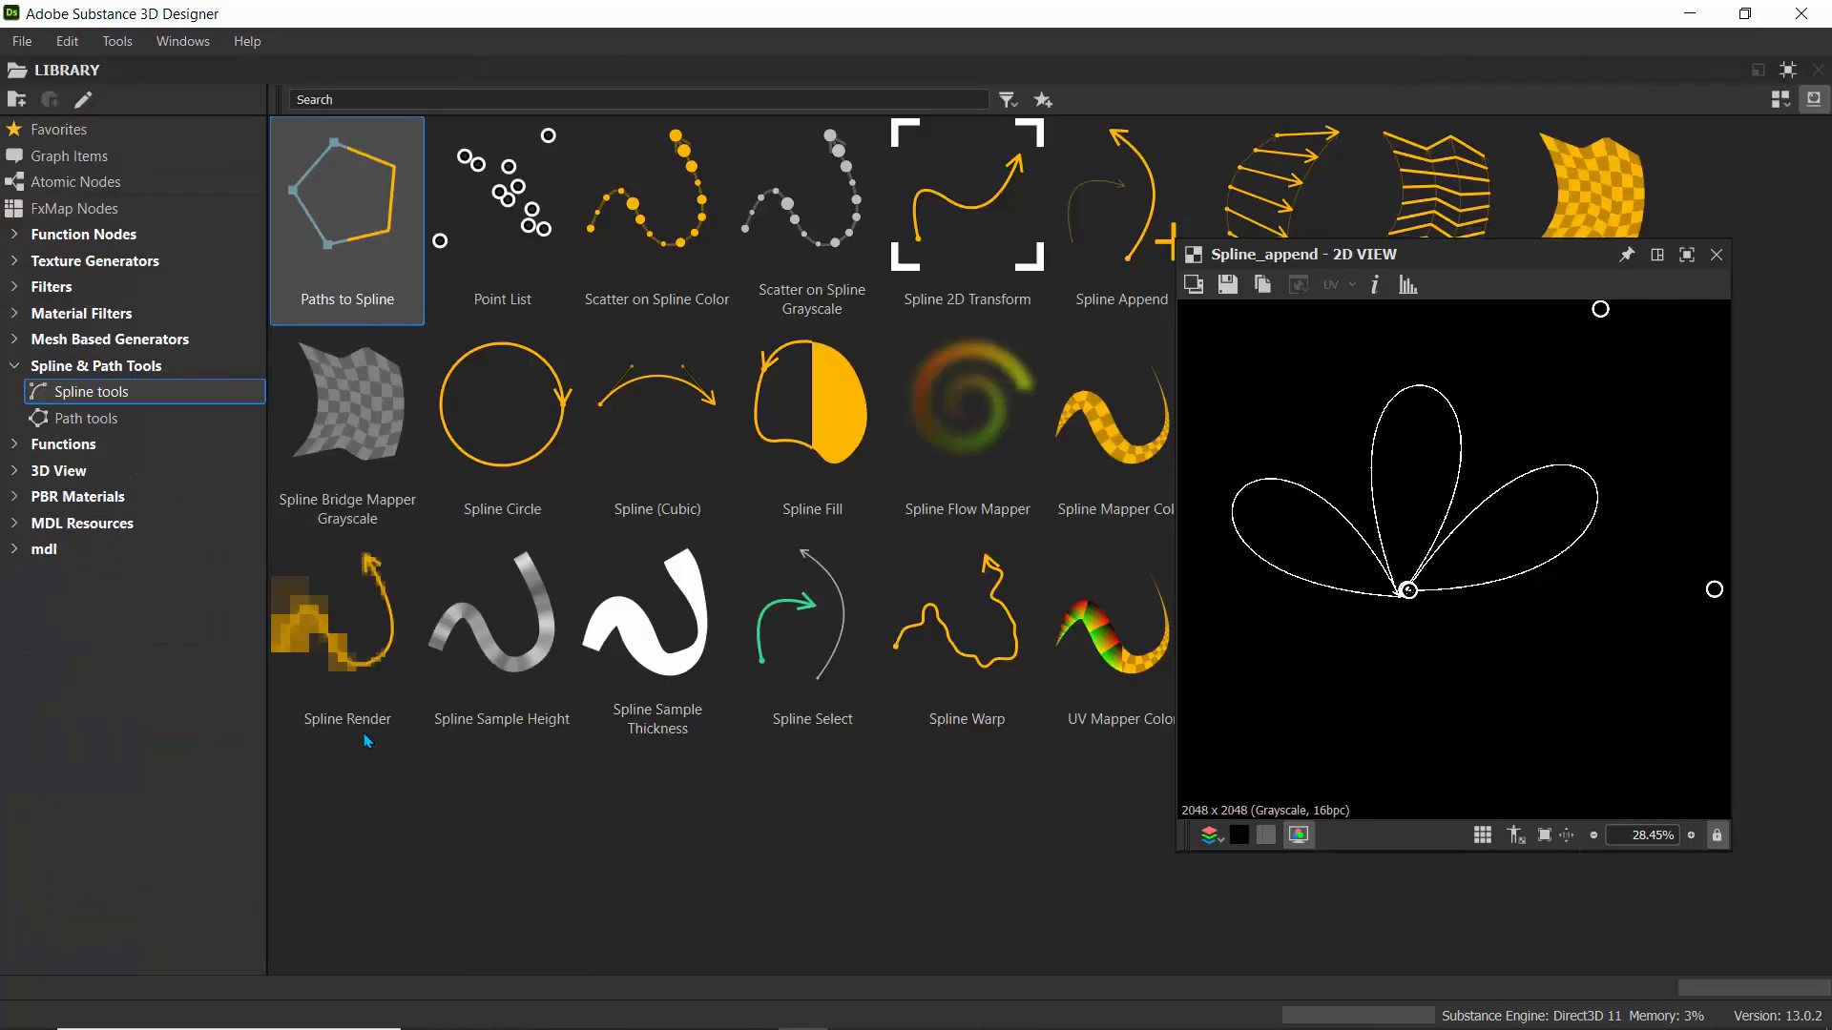
click(1657, 256)
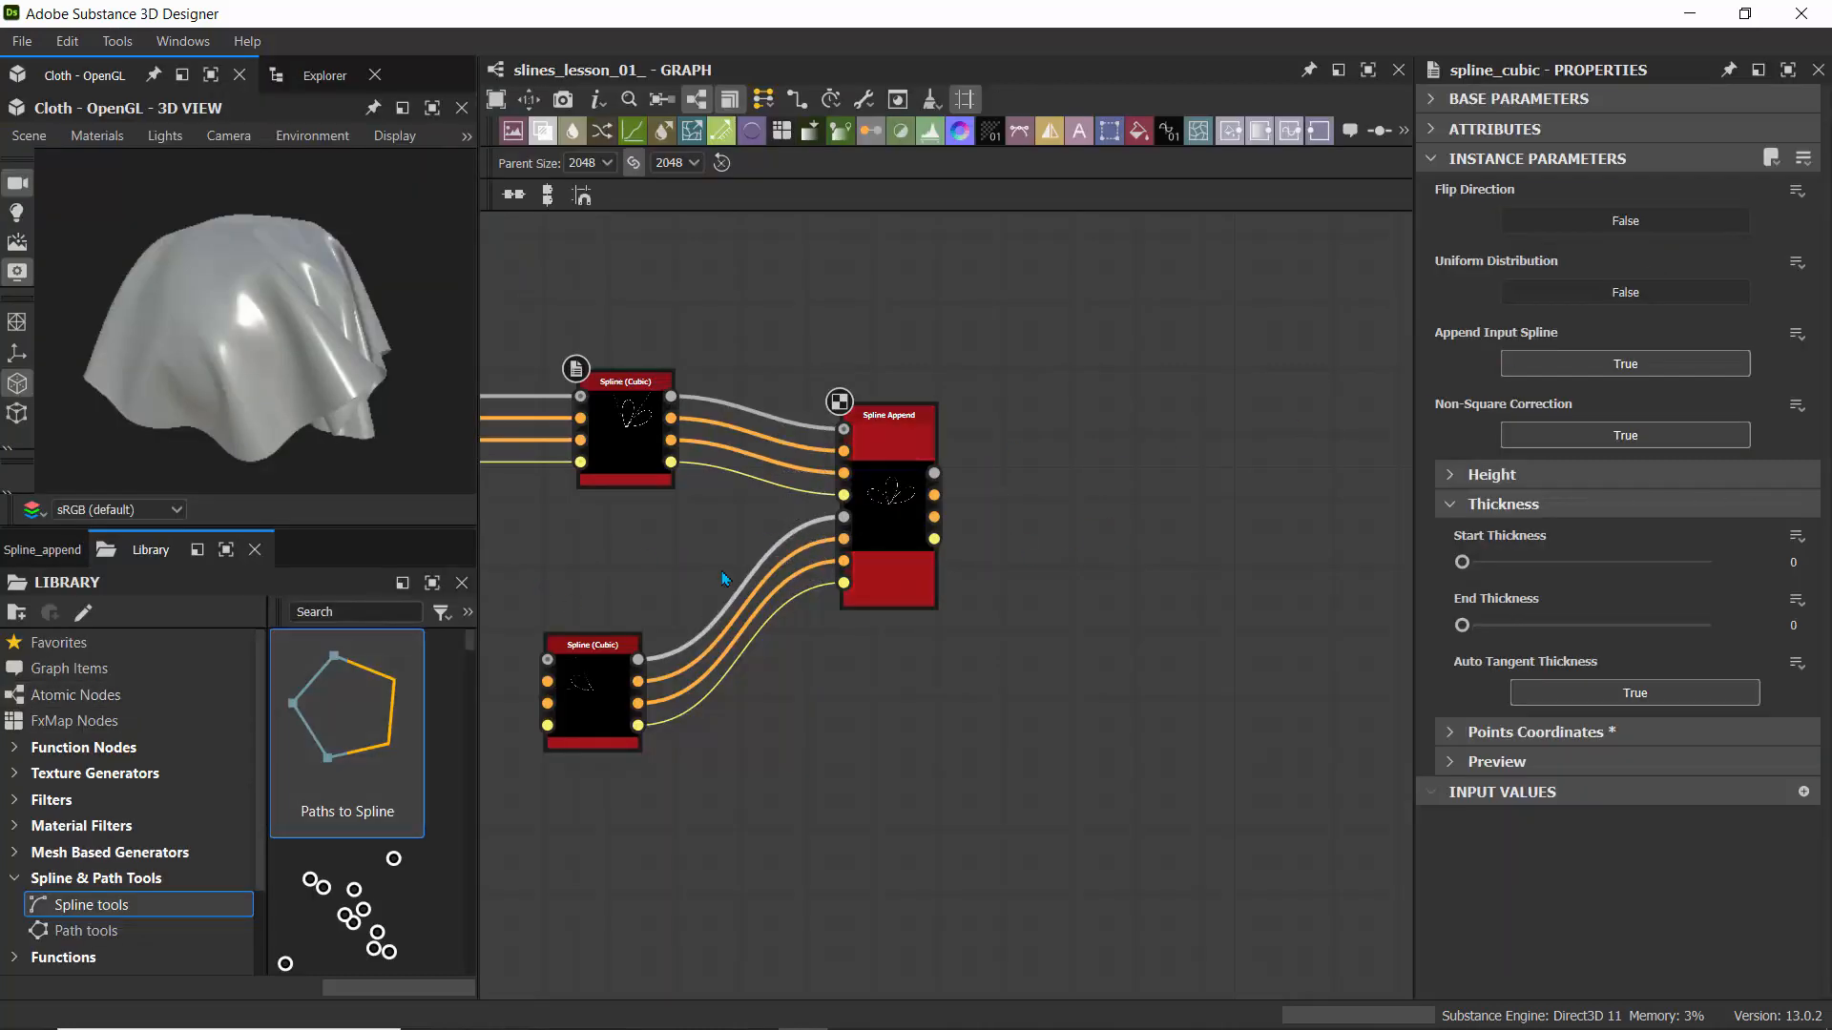
key(space)
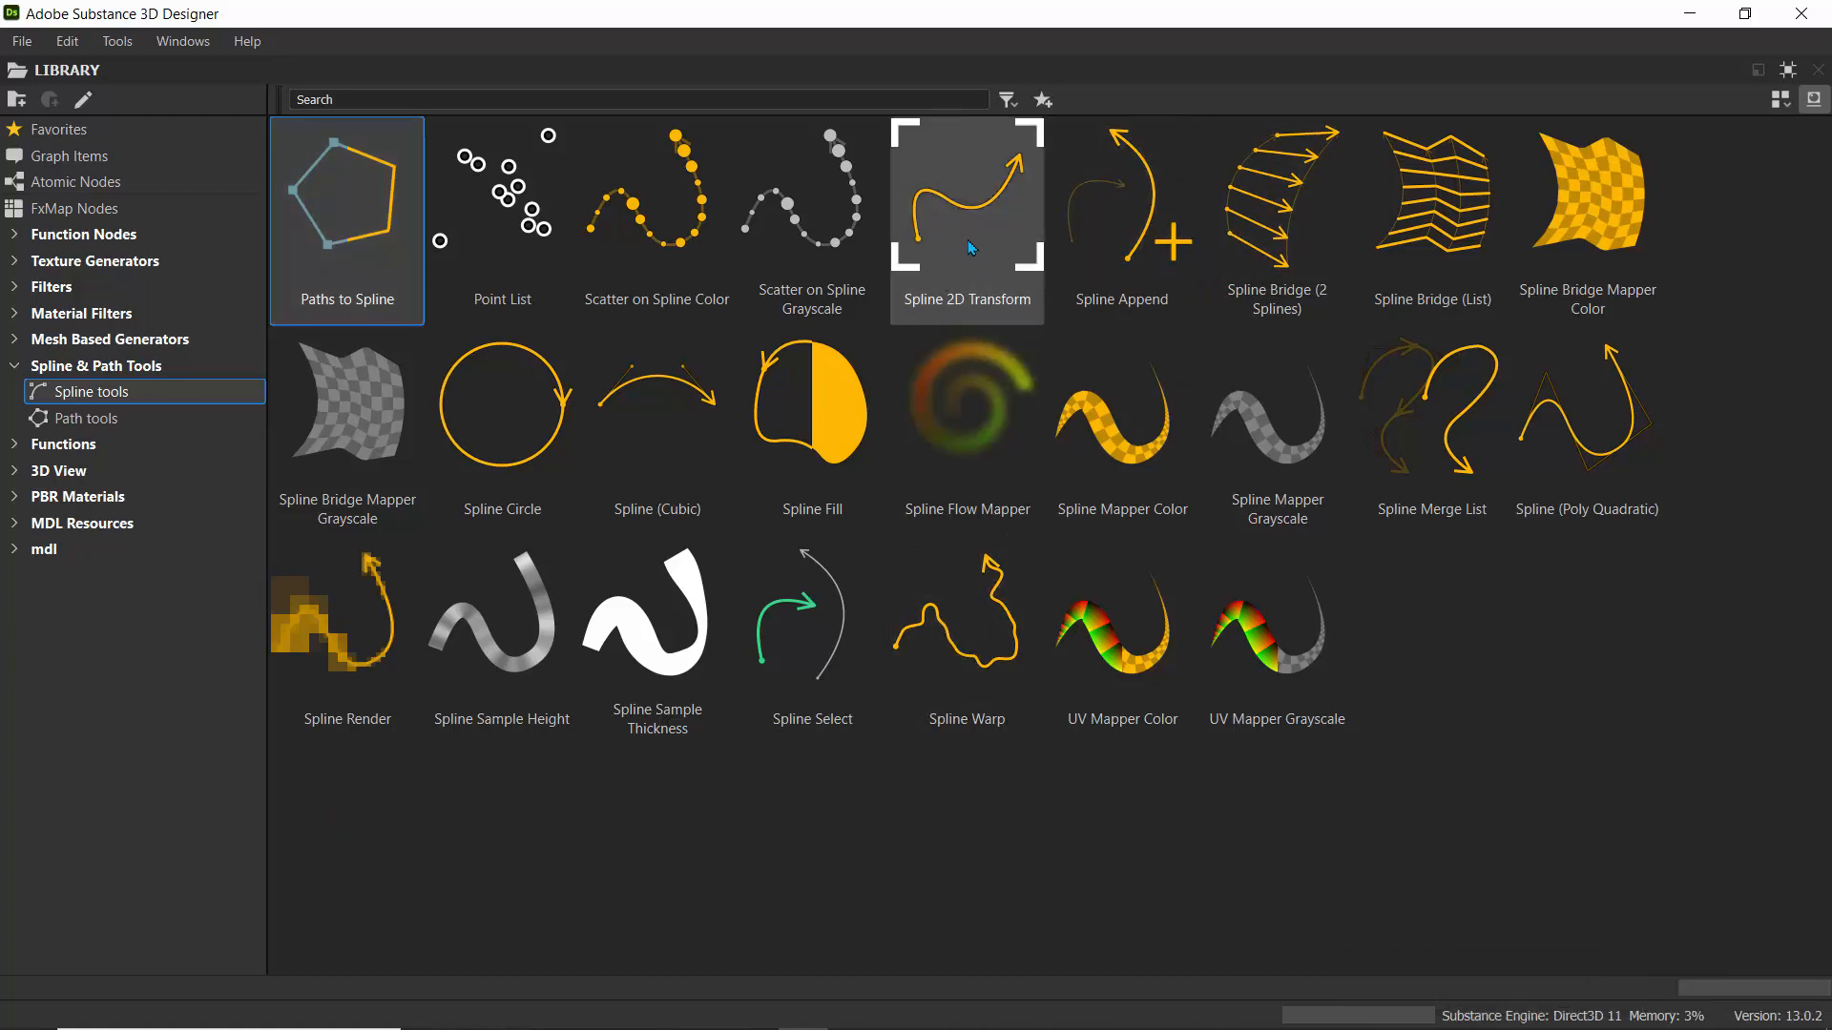
key(space)
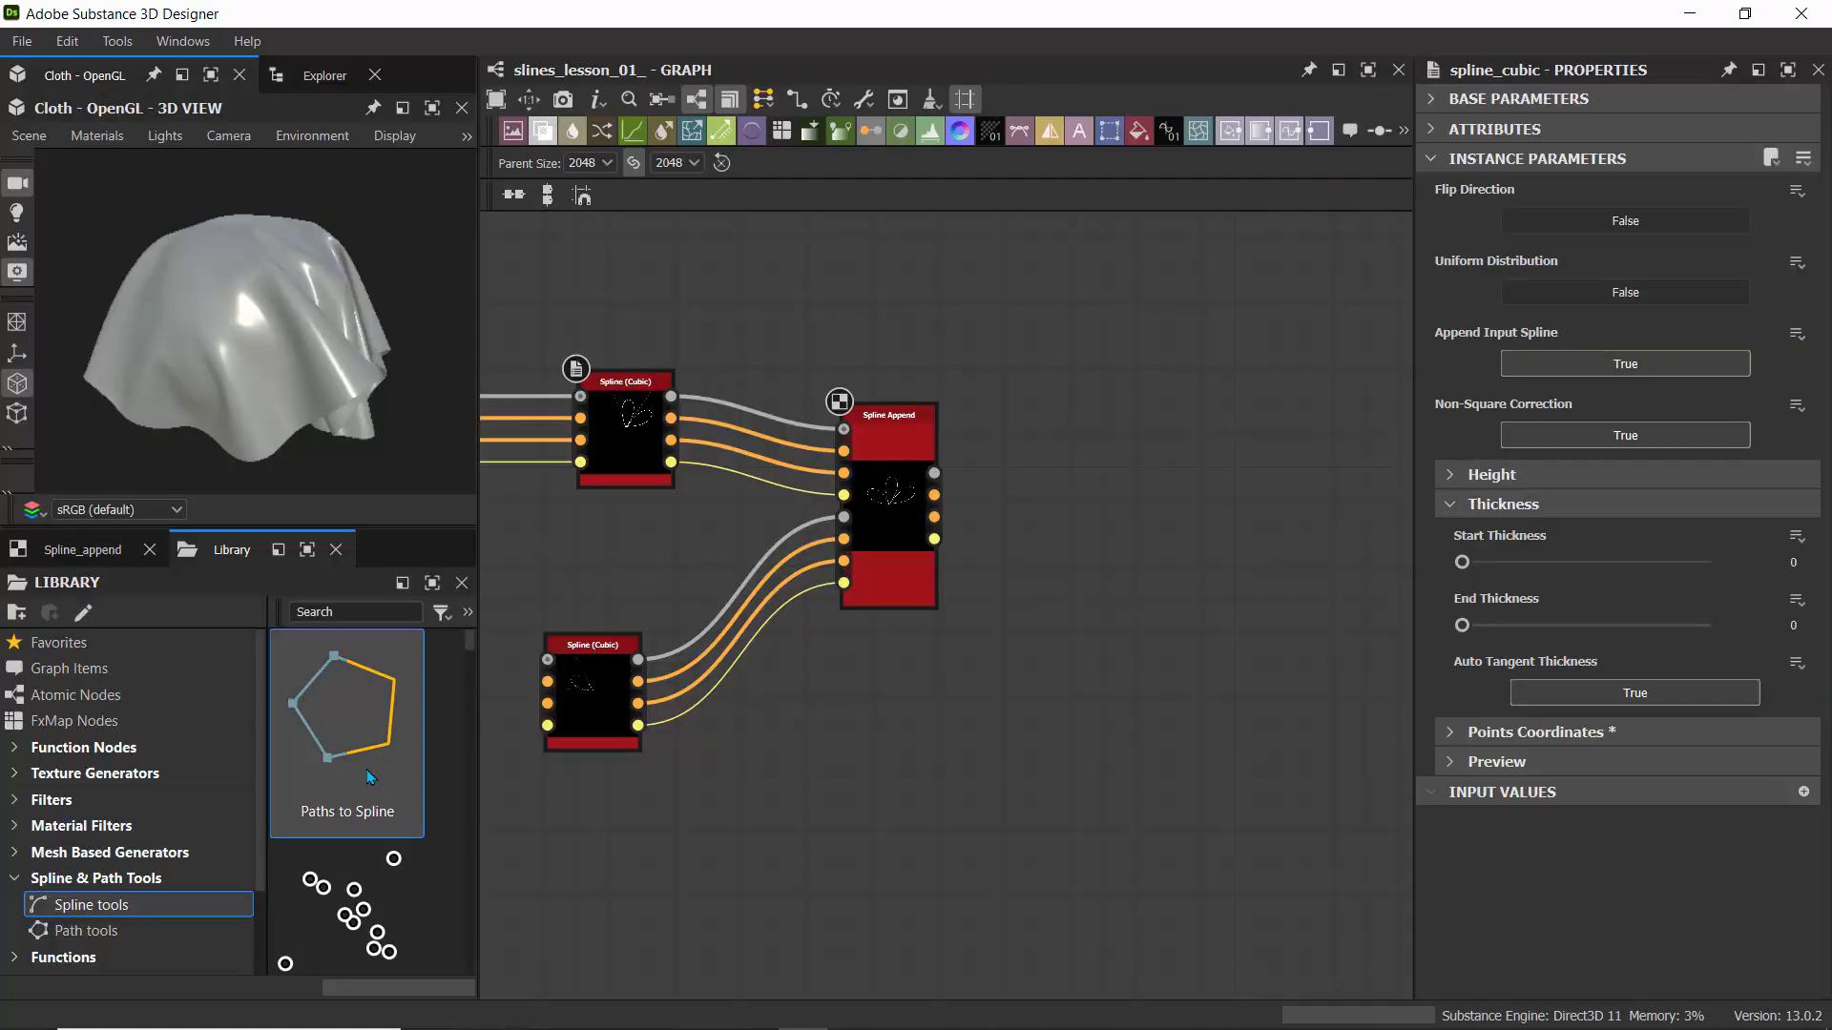
- Add a Spline 2D Transform node and link it between the separate Spline (Cubic) node and Spline Append's second input set
scroll(366, 769, down, 5)
drag(368, 775, 802, 780)
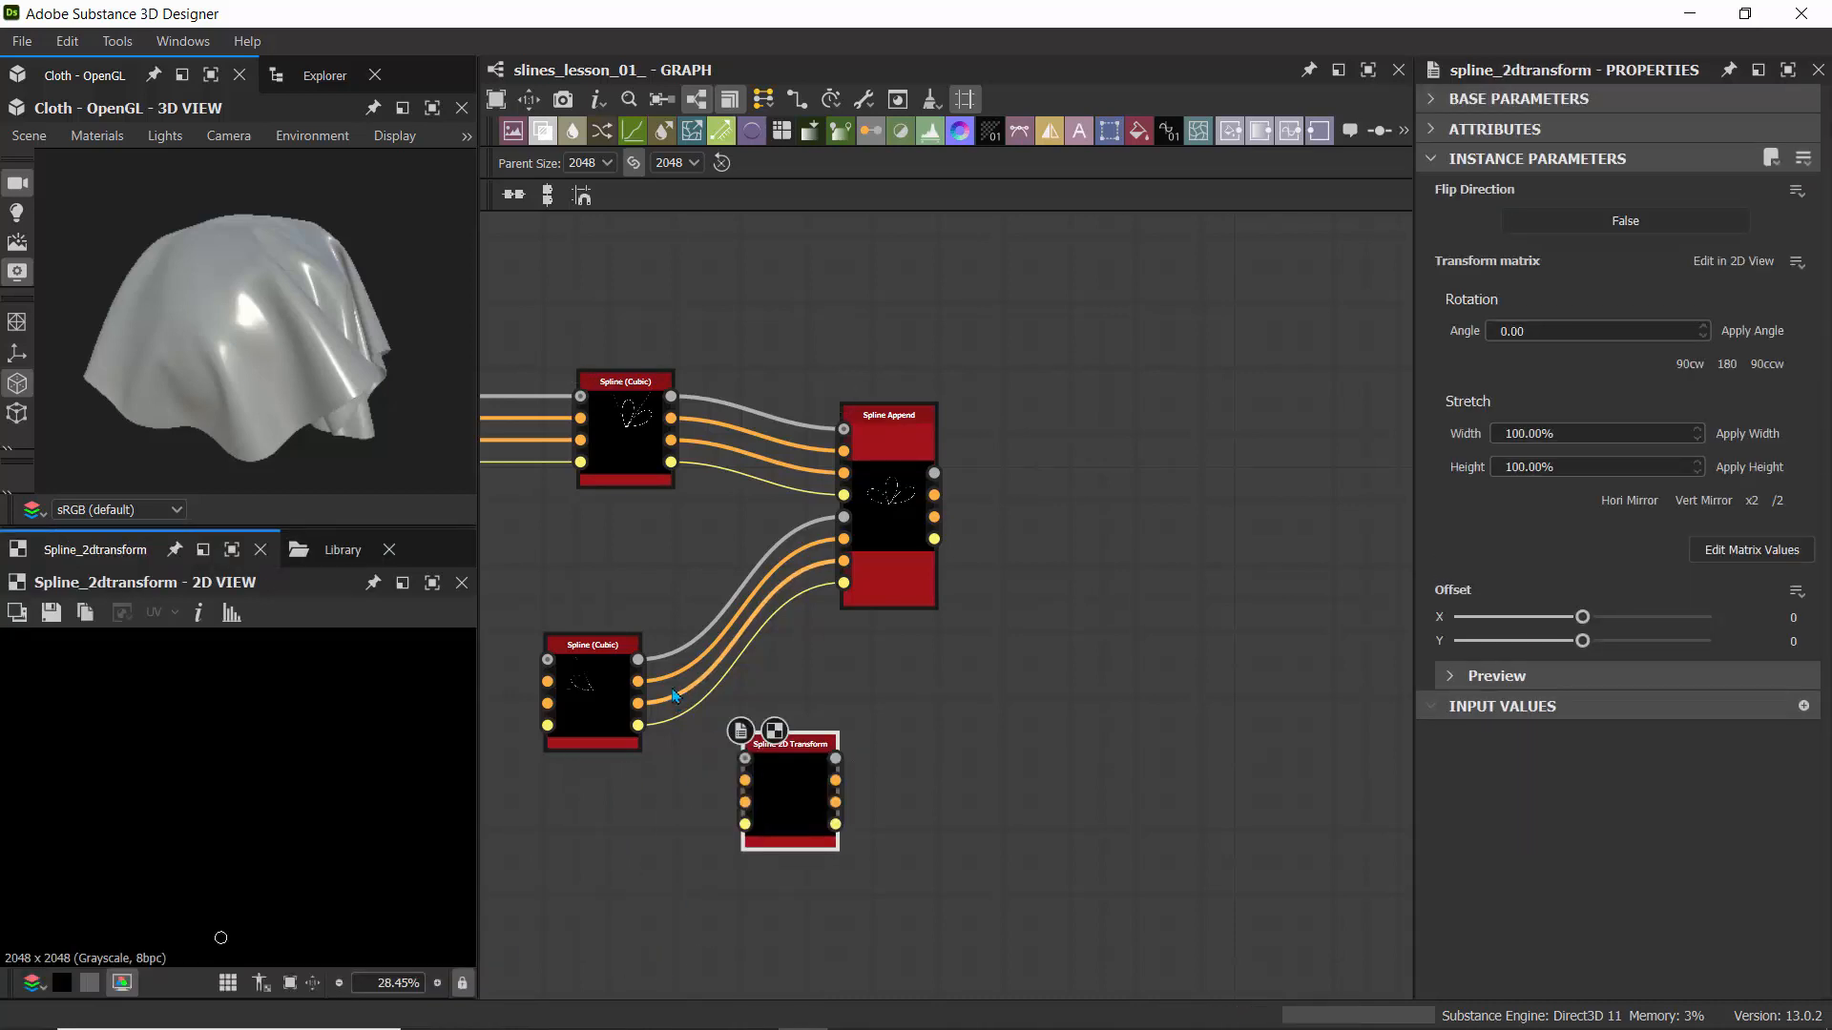
shift+drag(637, 681, 743, 791)
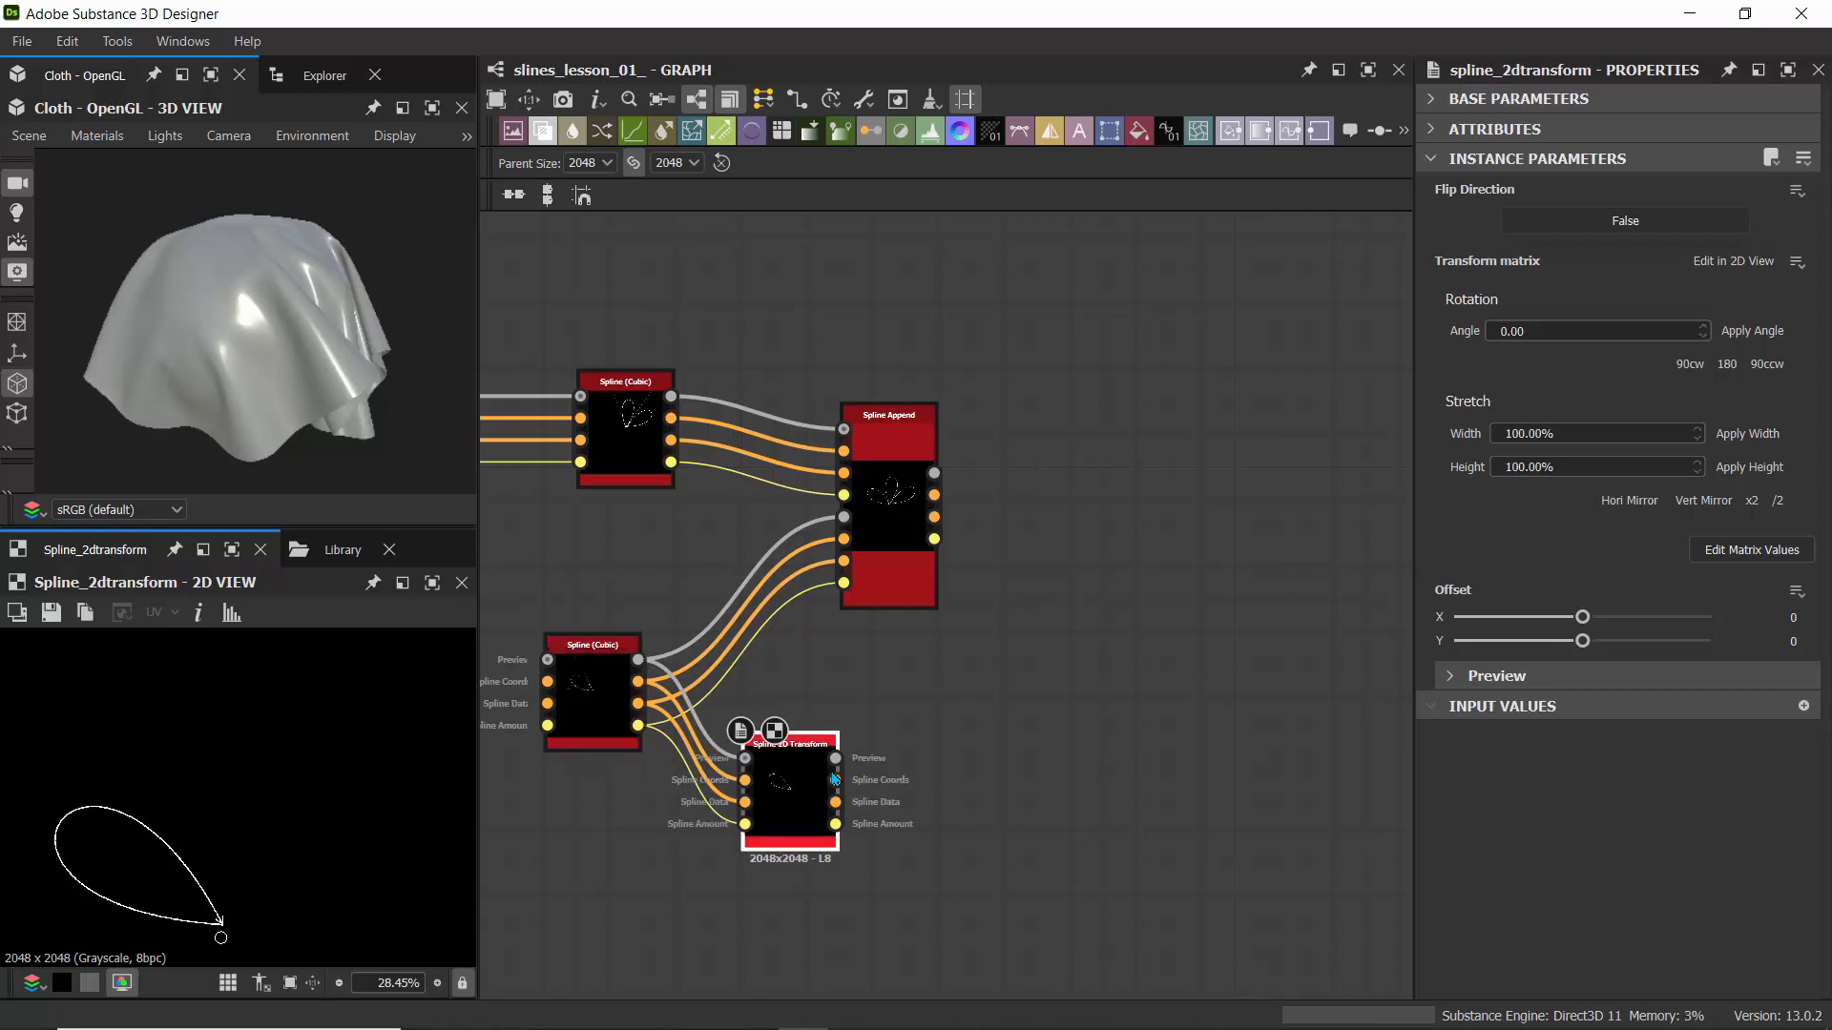
shift+drag(835, 780, 840, 539)
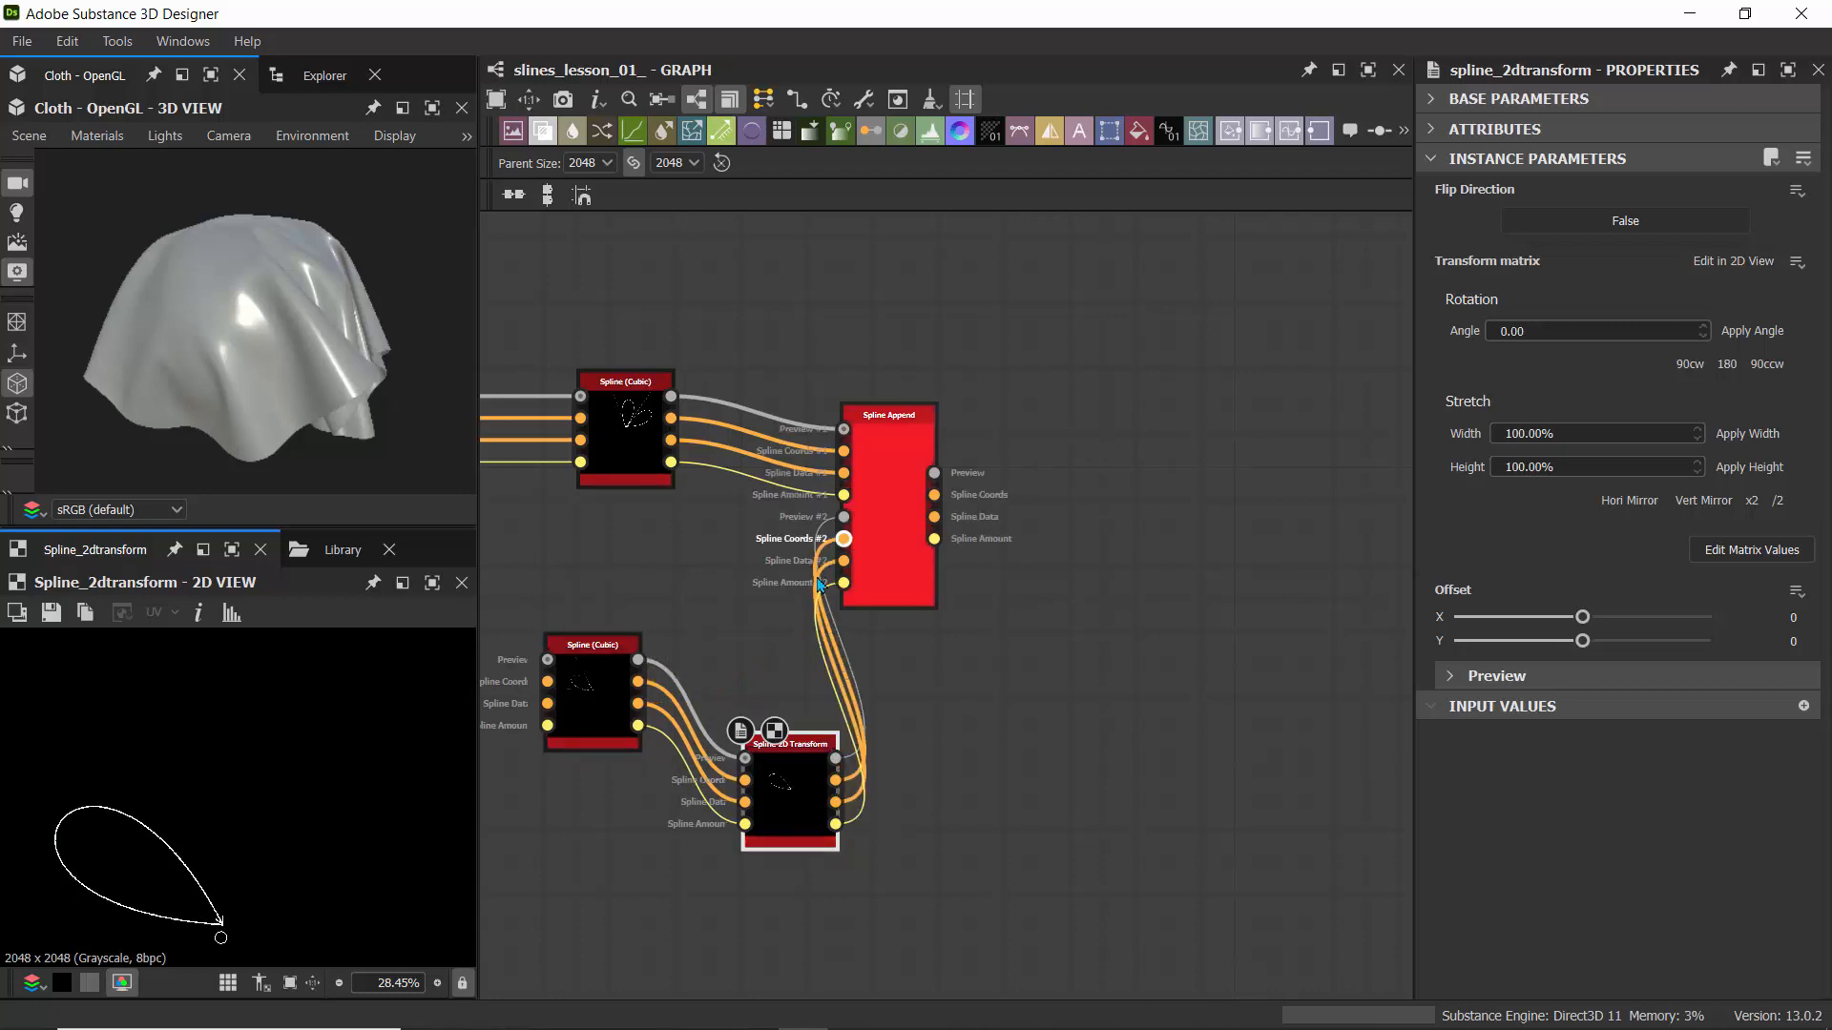
- Rearrange the nodes so Spline 2D Transform sits between the separate Spline (Cubic) node and a Spline Append moved farther right
drag(774, 768, 741, 603)
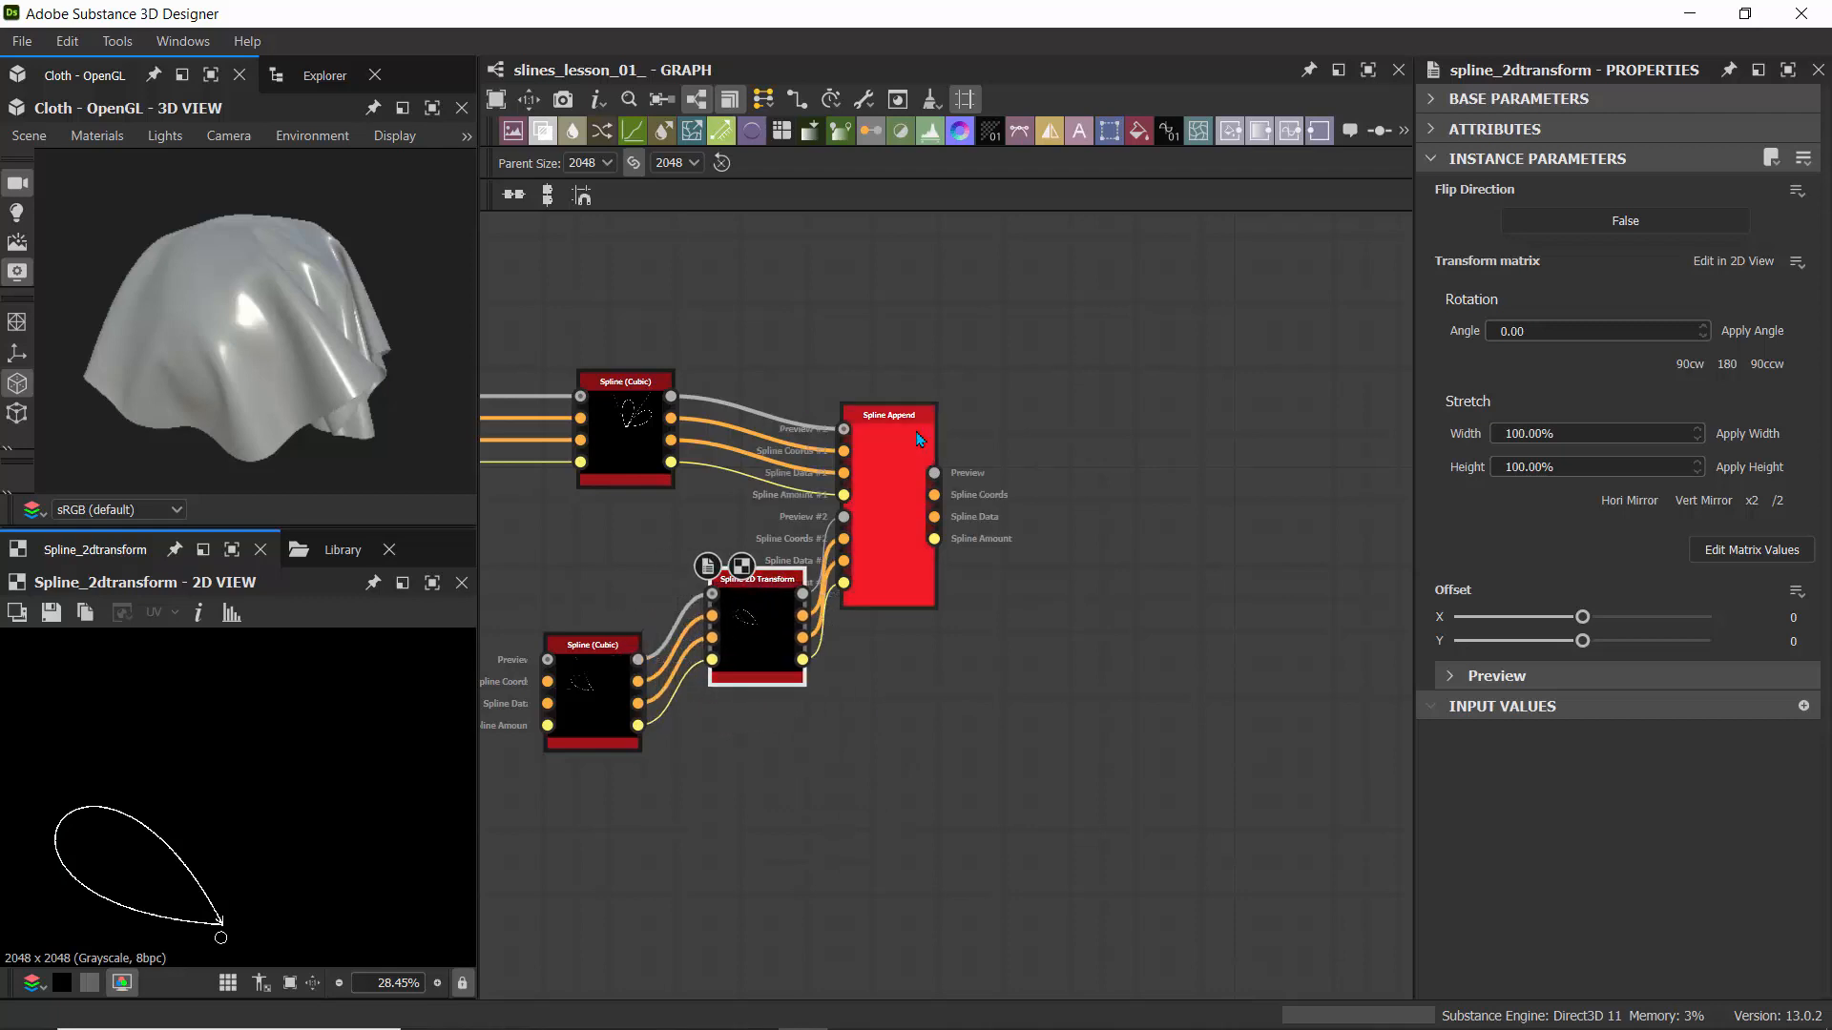
drag(883, 420, 1146, 420)
middle_drag(597, 571, 745, 469)
scroll(746, 467, up, 4)
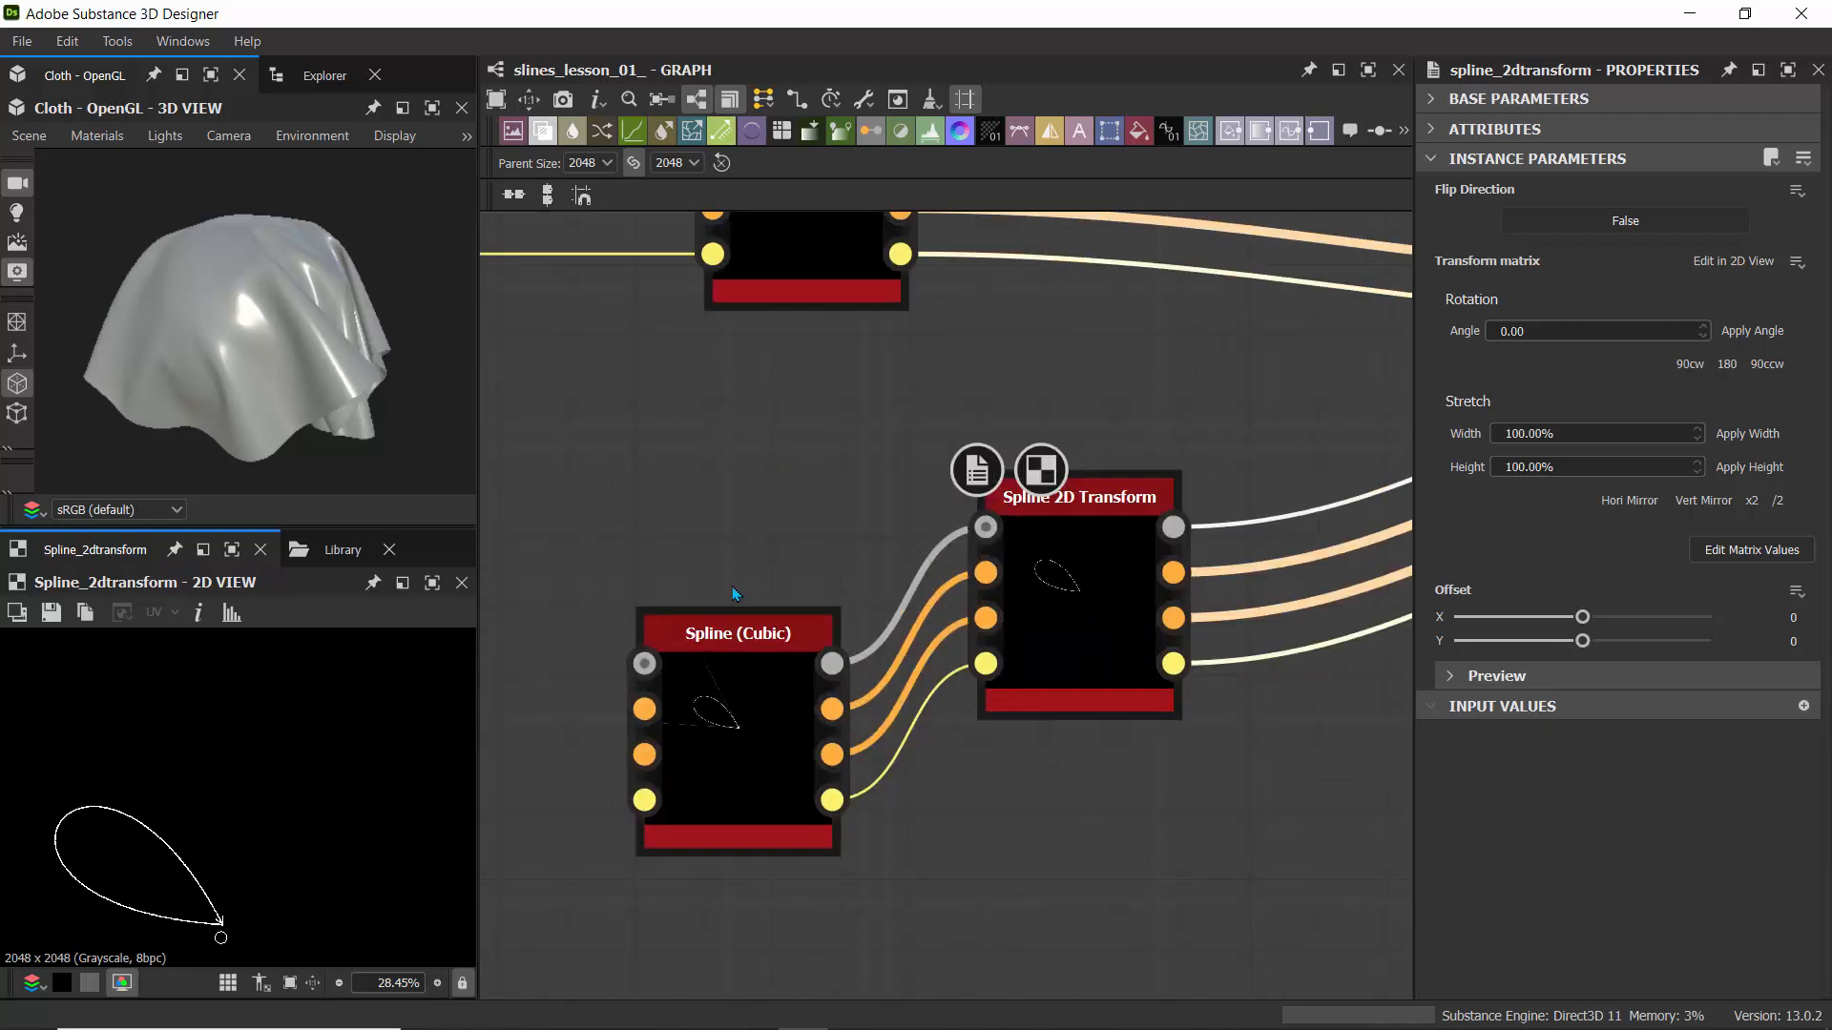
drag(739, 628, 674, 411)
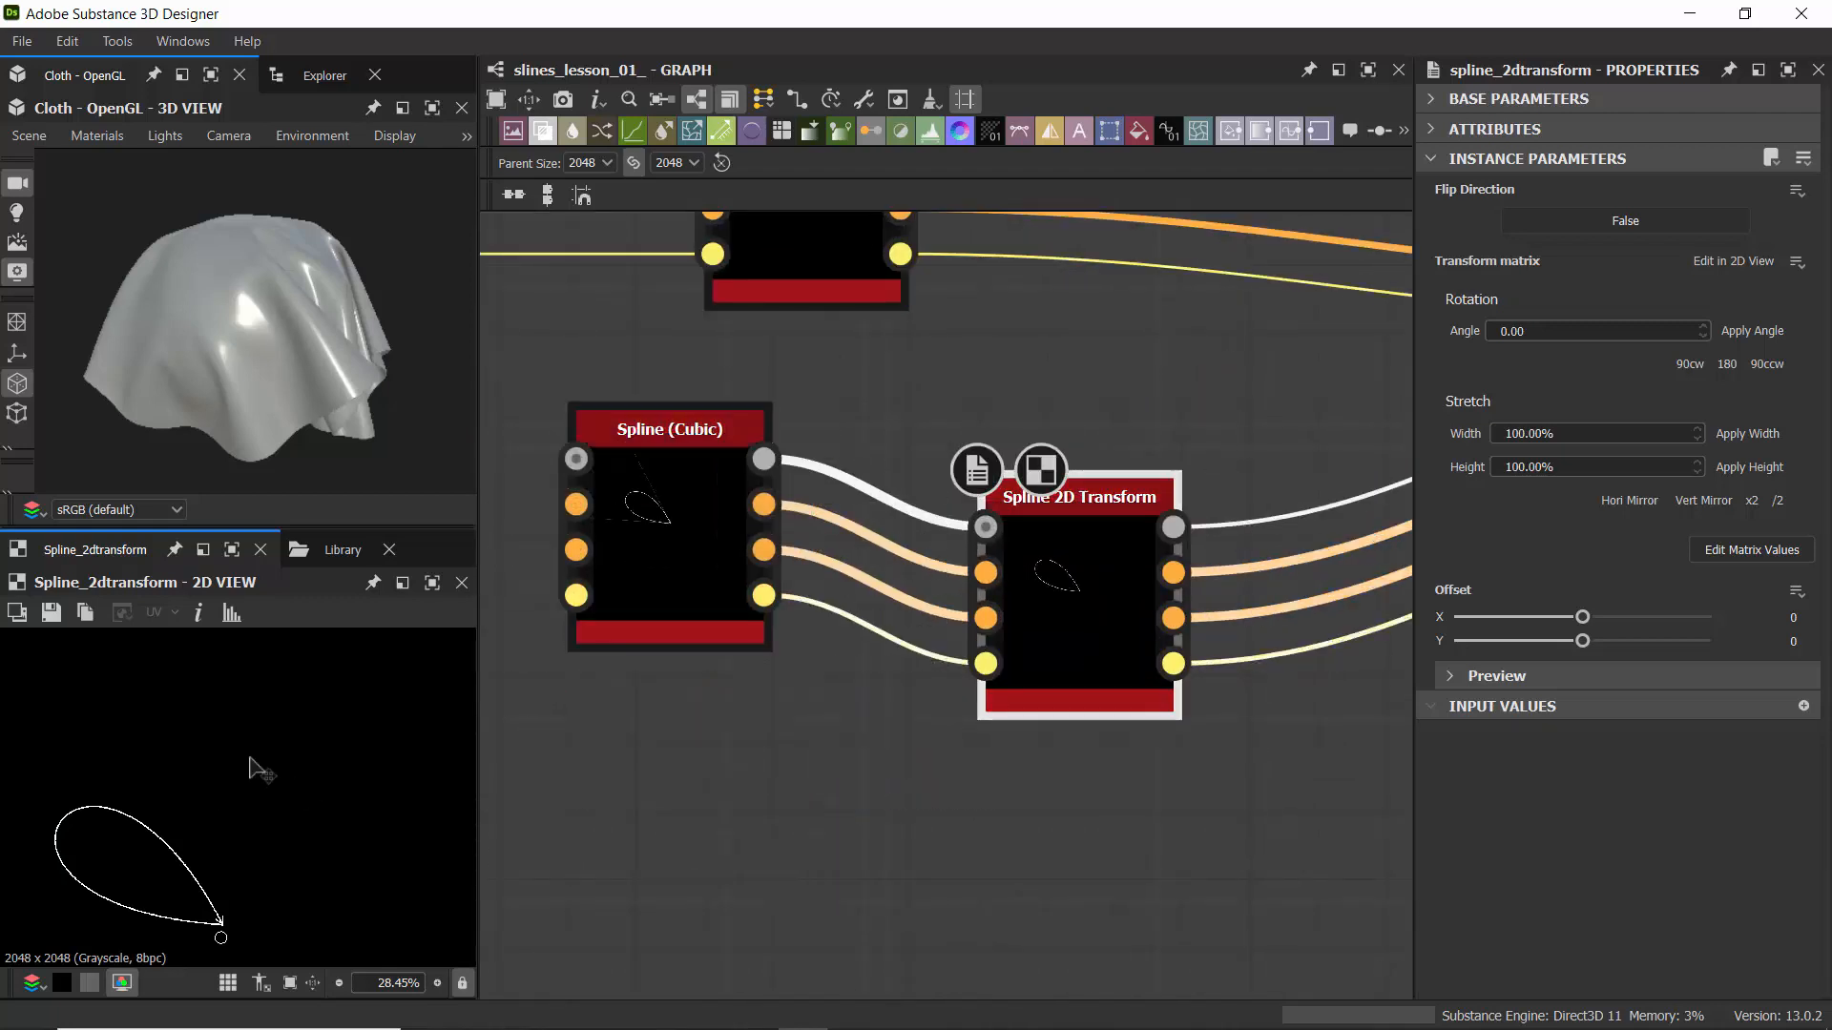
- Show the whole Spline 2D Transform frame in the 2D view and rotate it slightly clockwise by its corner
scroll(253, 763, down, 2)
scroll(243, 764, down, 2)
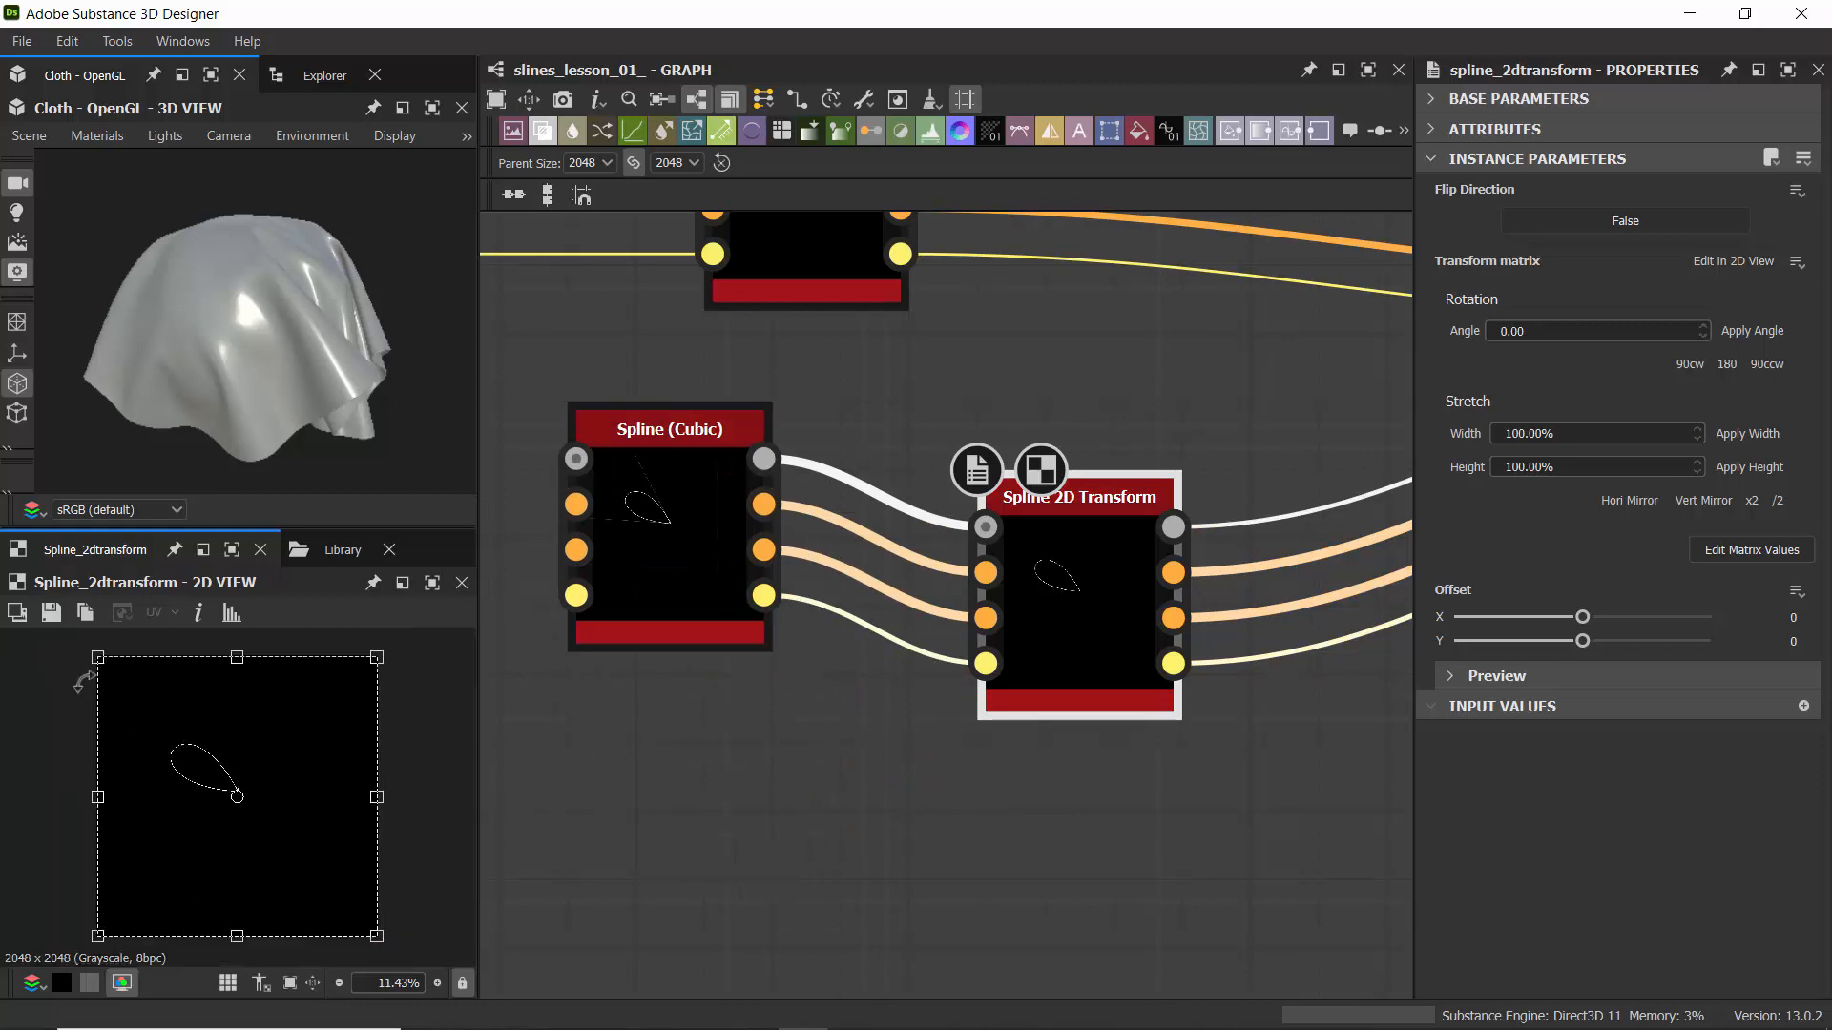
middle_drag(1391, 397, 959, 462)
scroll(954, 454, down, 4)
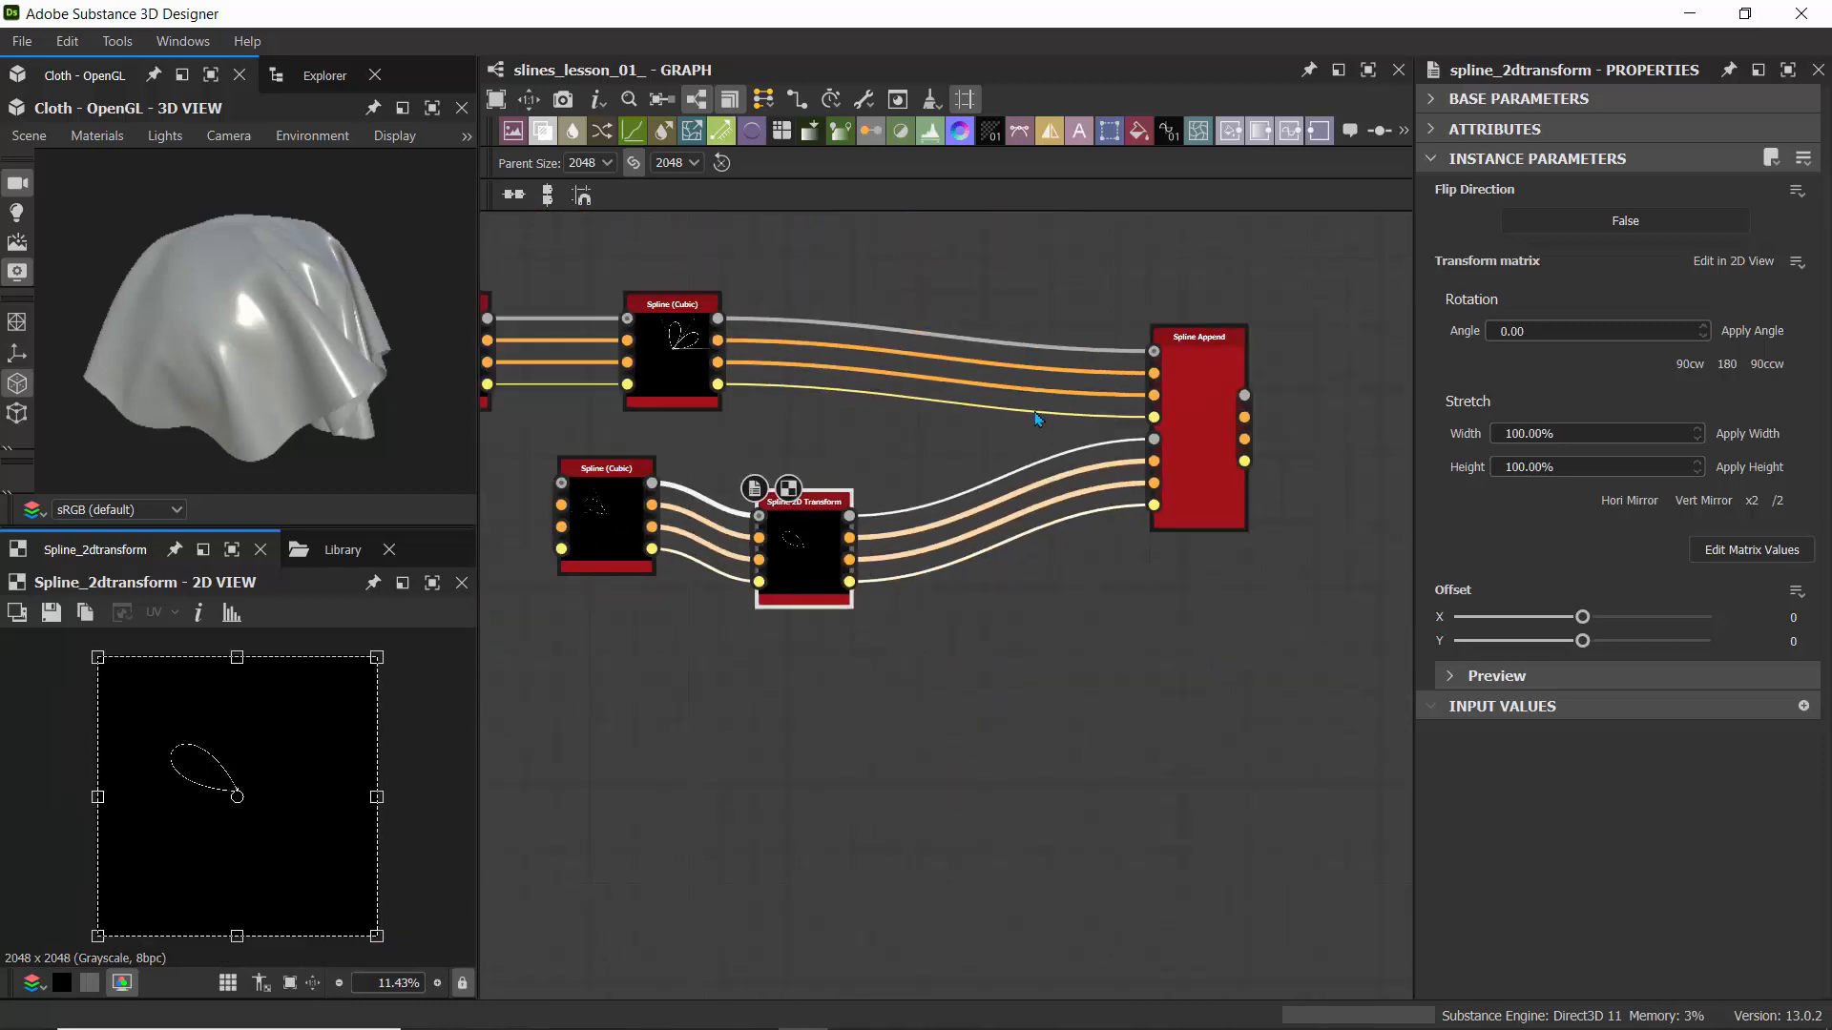
middle_drag(1075, 420, 931, 445)
drag(84, 645, 106, 625)
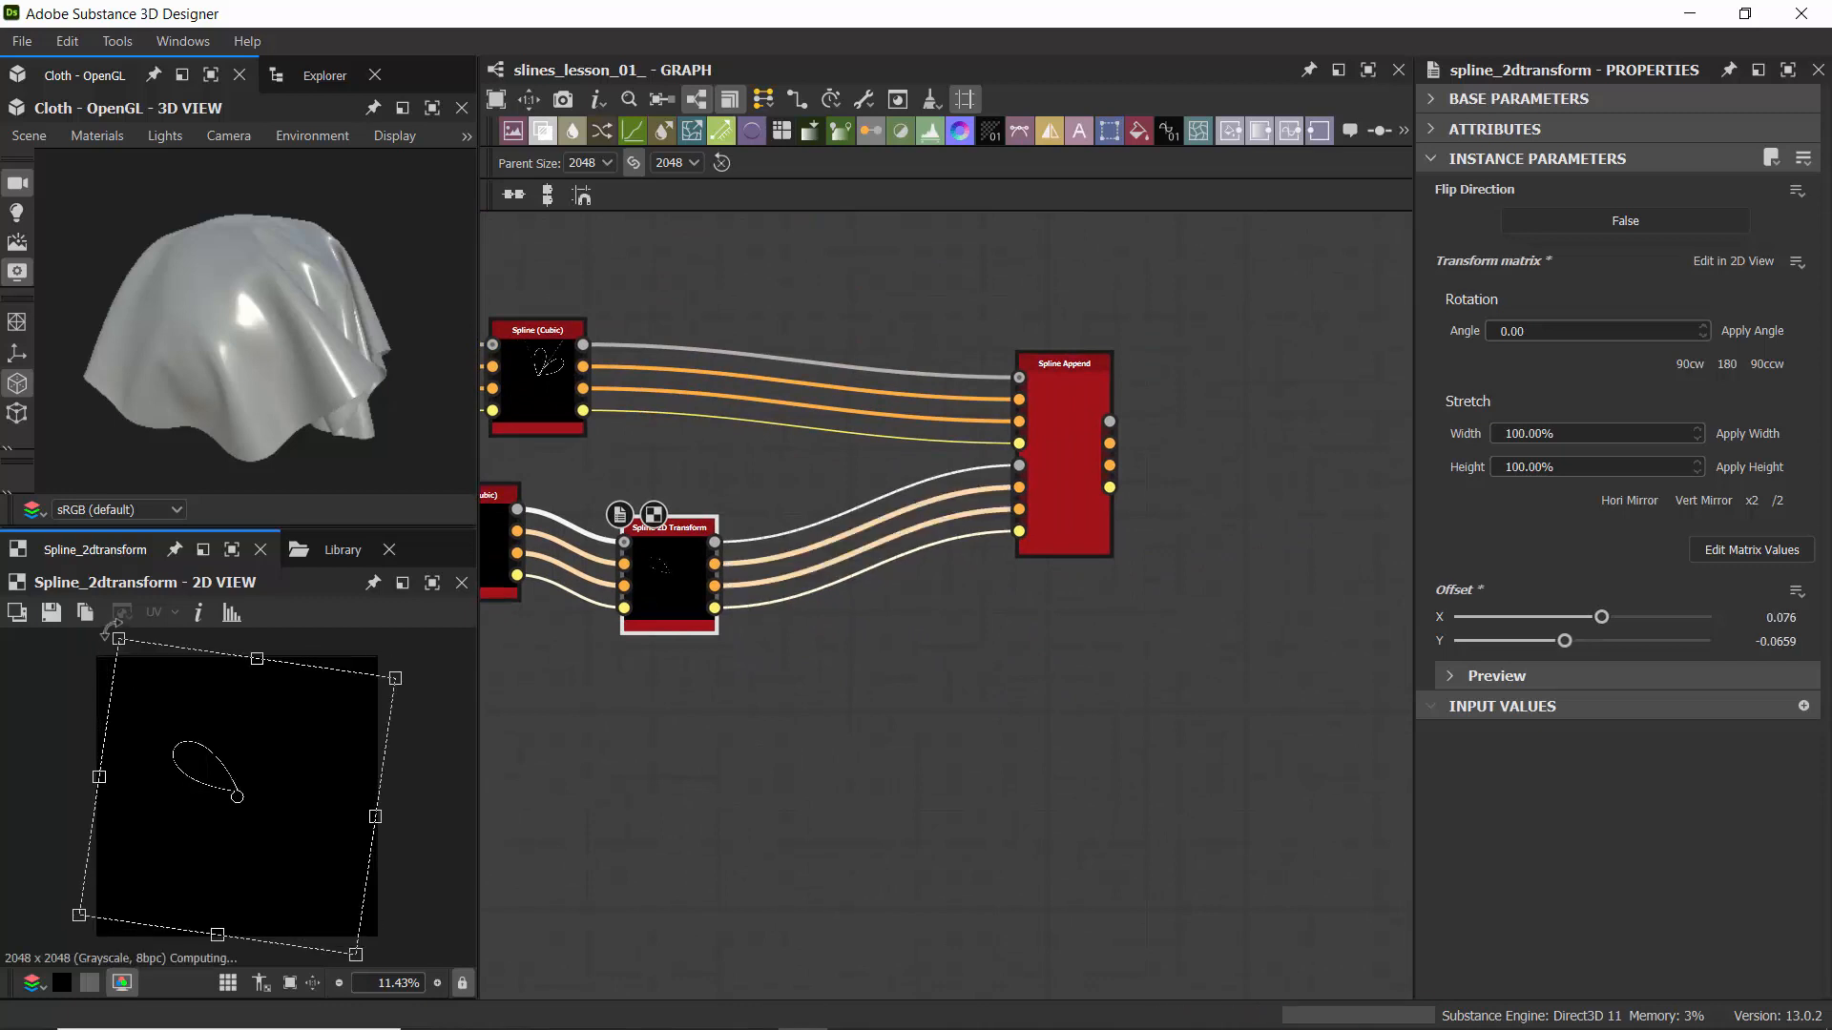
- Display Spline Append's result in the 2D view and rotate the Spline 2D Transform counterclockwise until the left petal lies nearly horizontal
double_click(1044, 474)
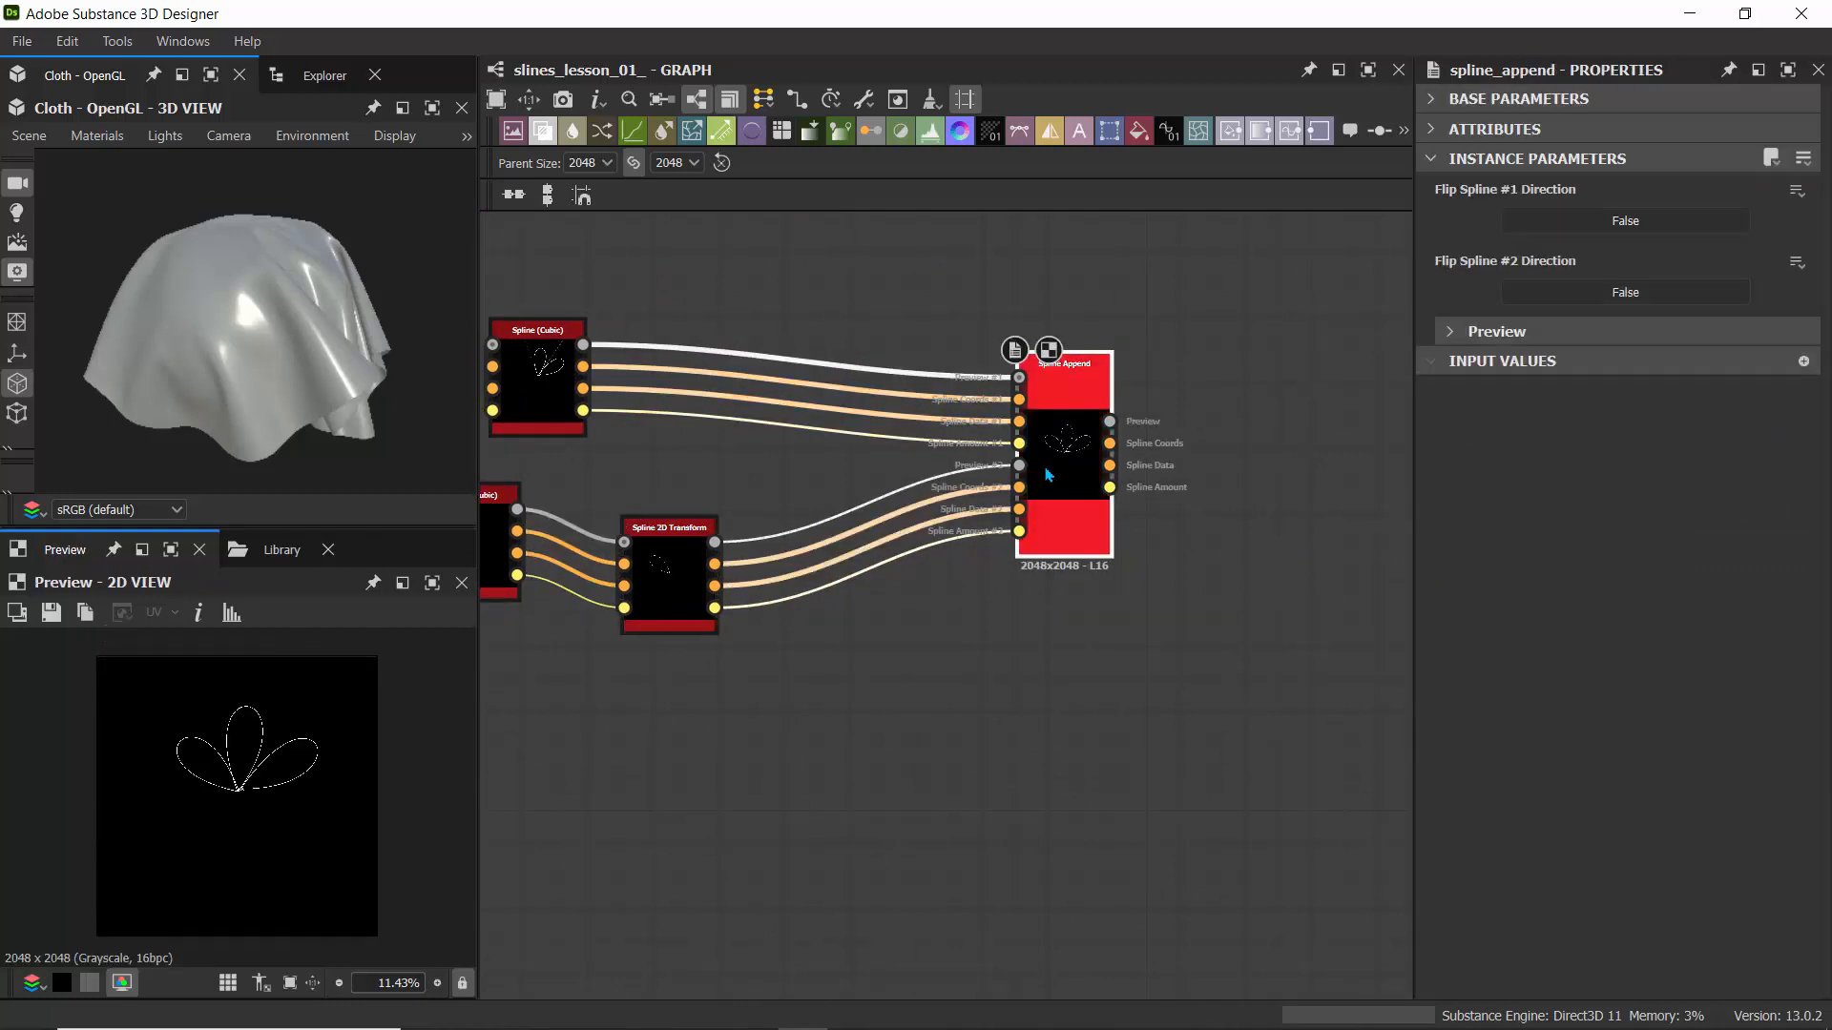
click(678, 577)
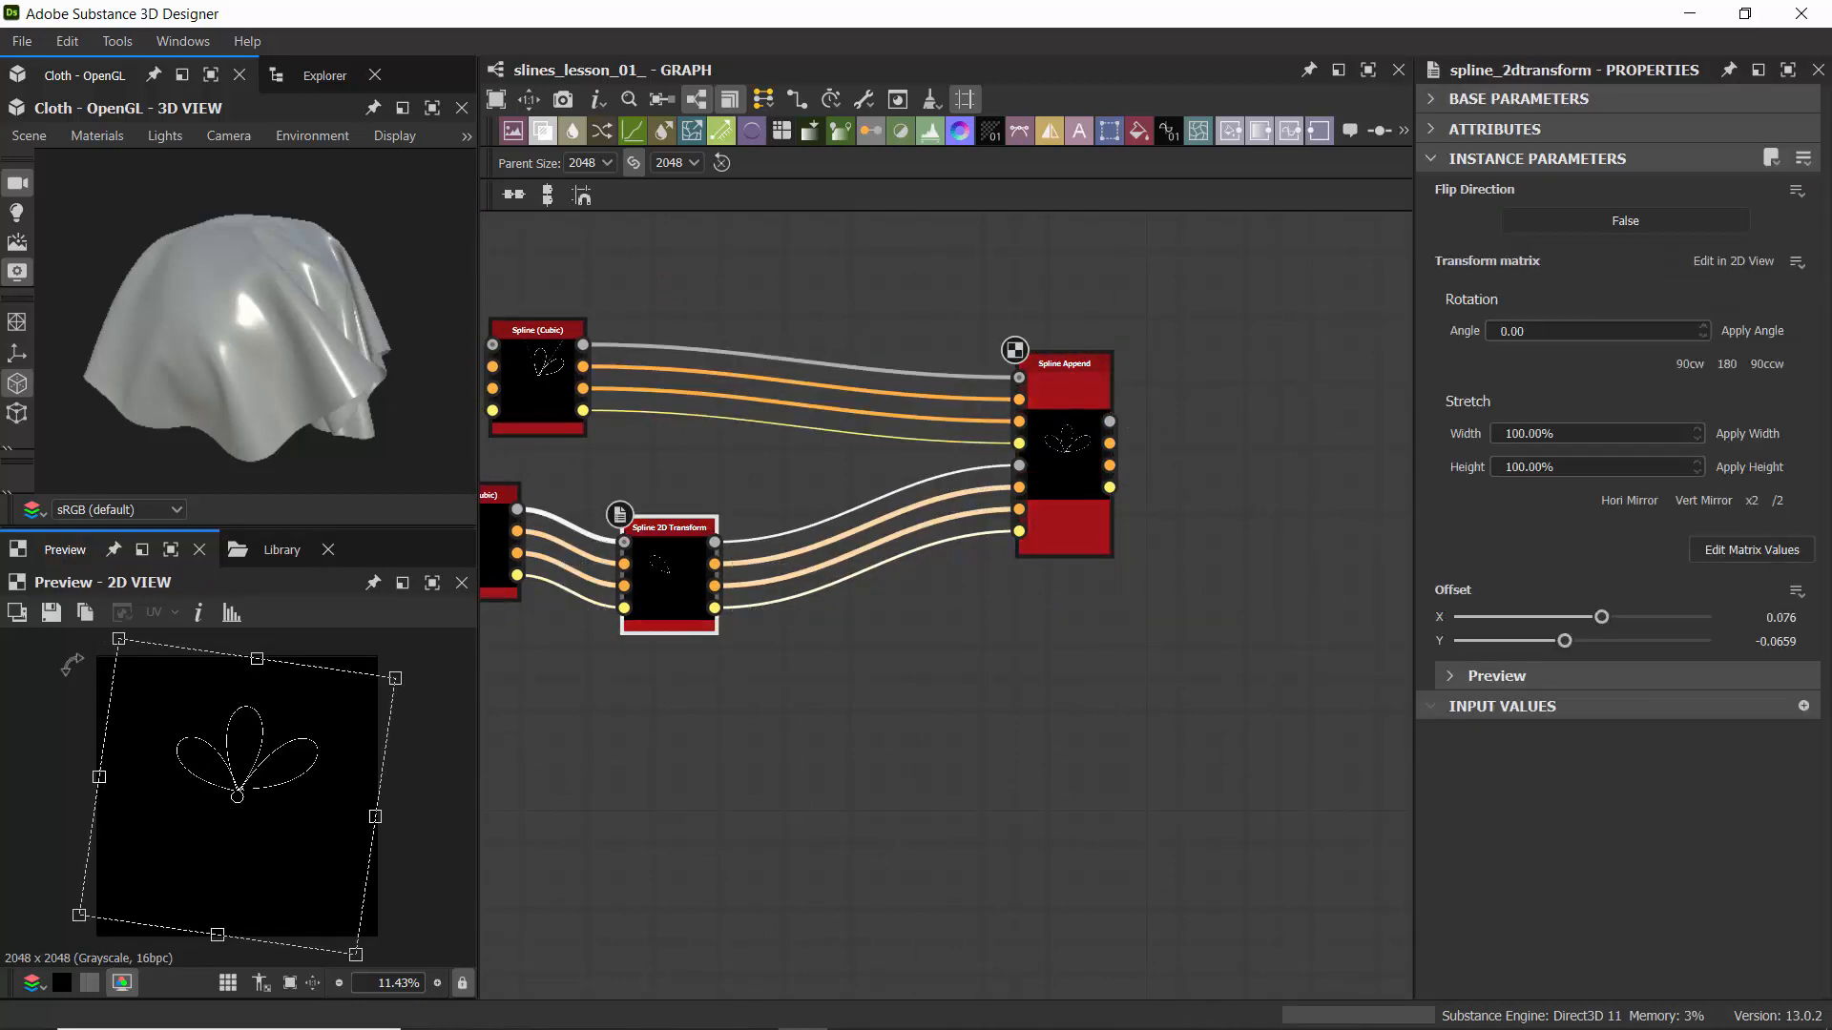
drag(400, 658, 291, 609)
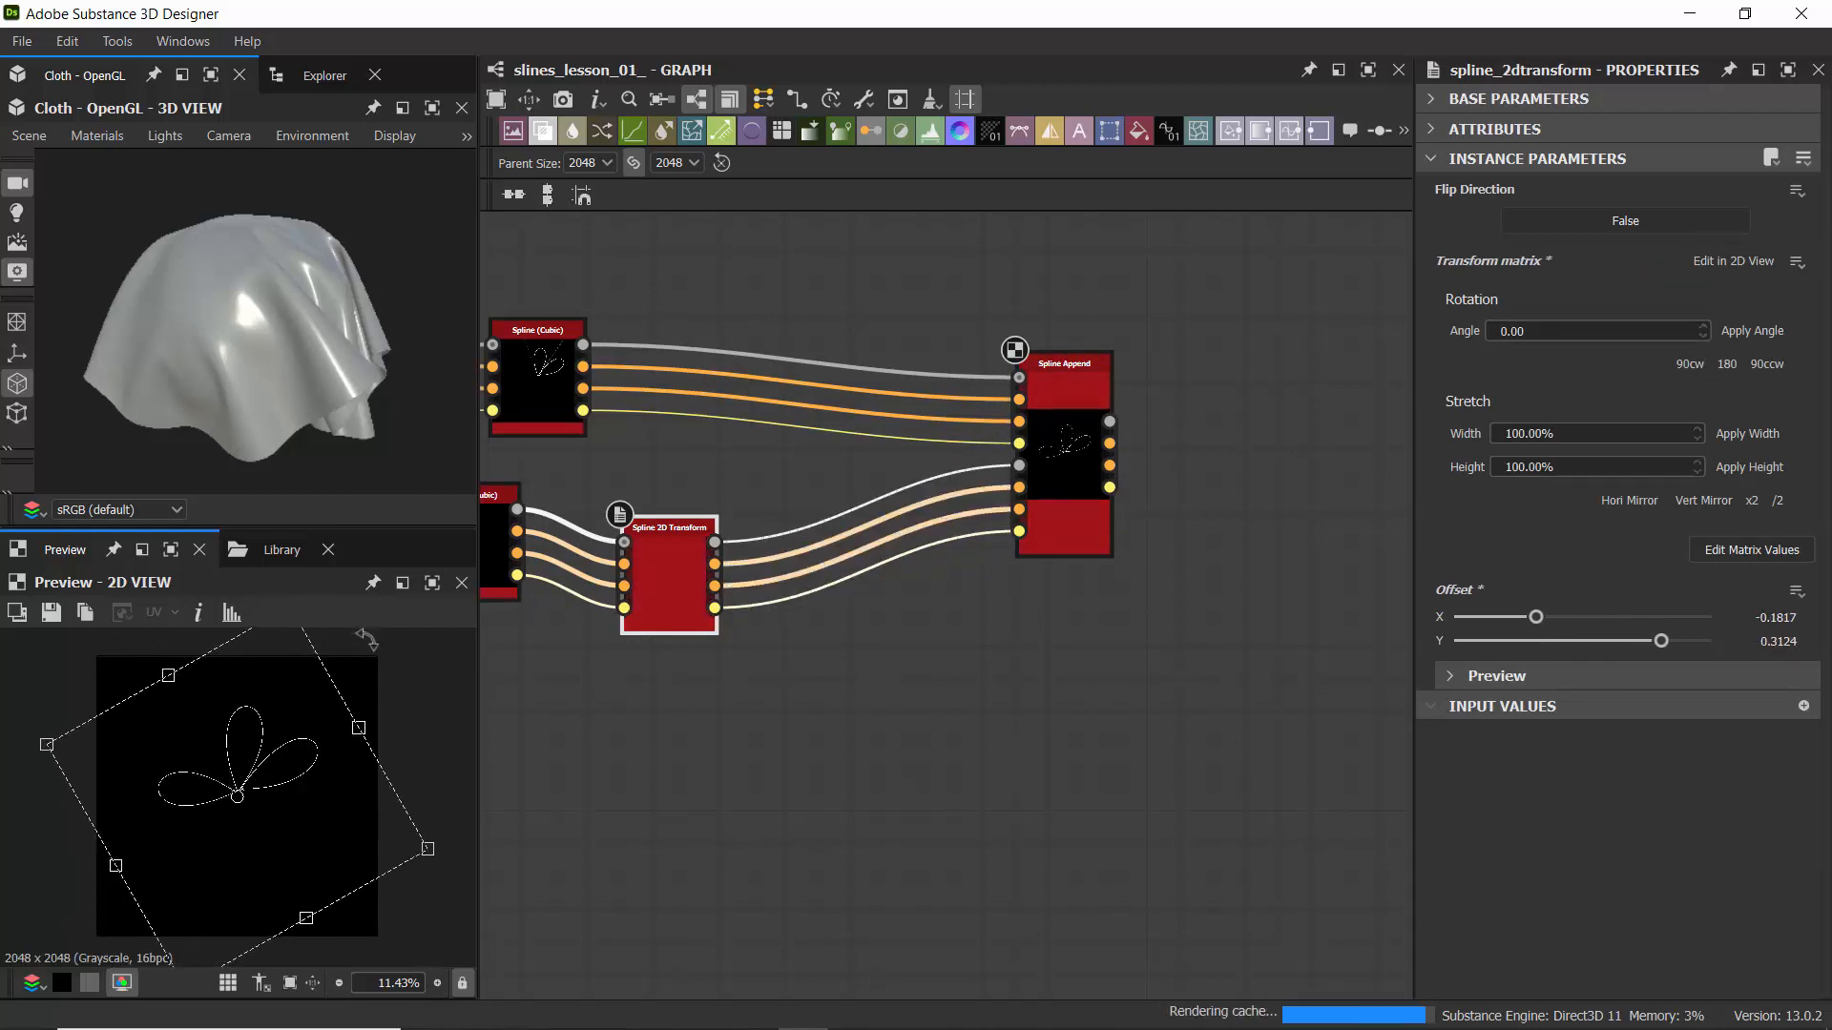
- Compare with the Spline Append node, reselect Spline 2D Transform, and rotate the left petal back clockwise to nearly its original angle
click(1067, 466)
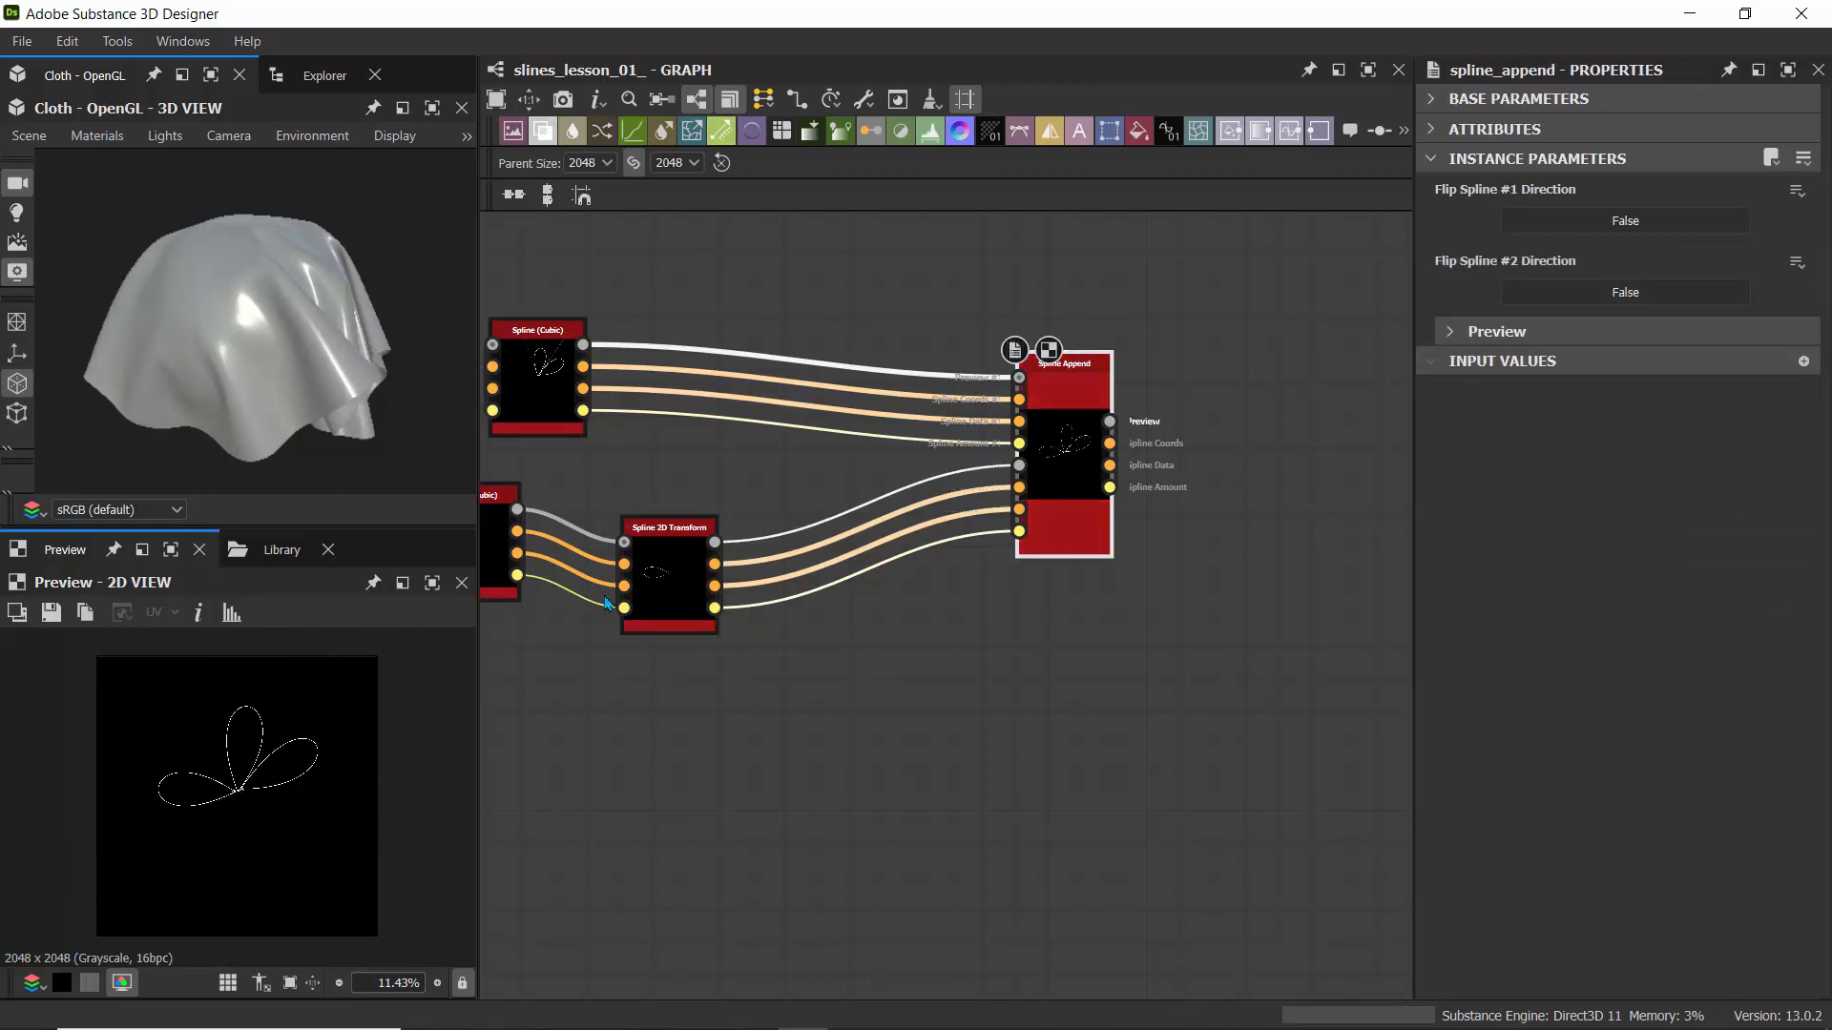
click(668, 573)
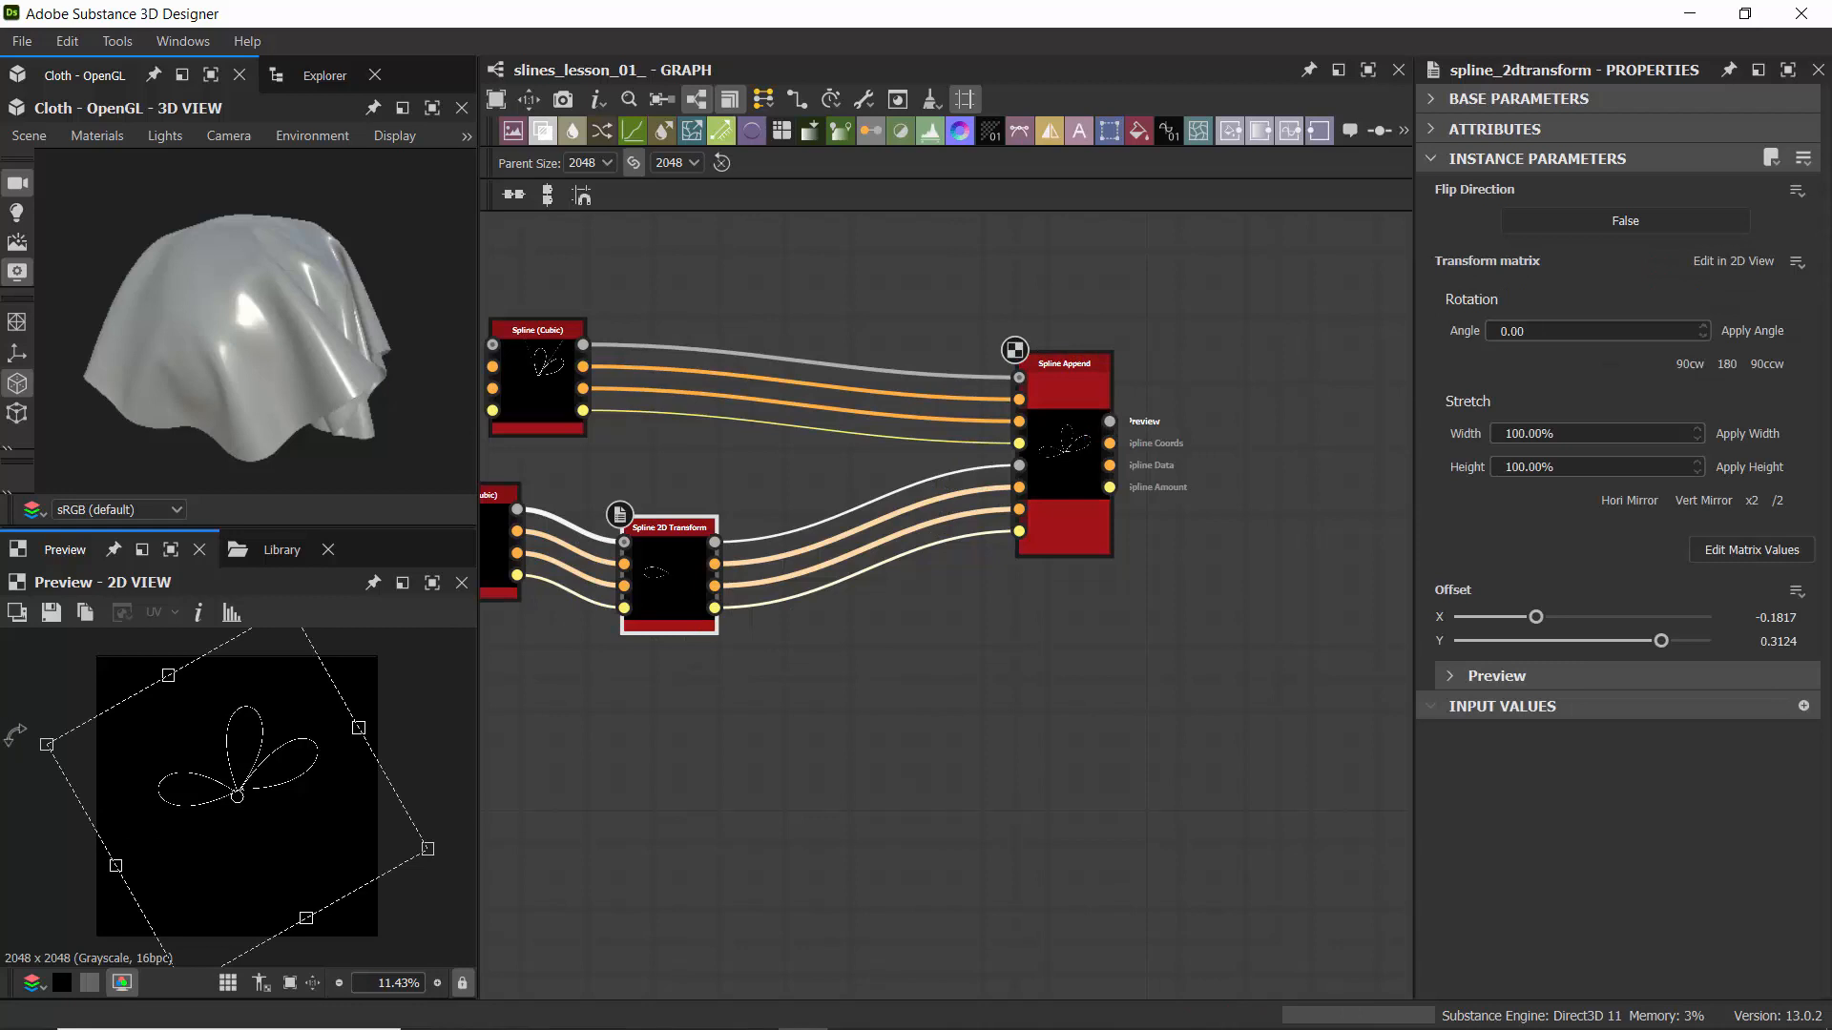
drag(11, 733, 69, 645)
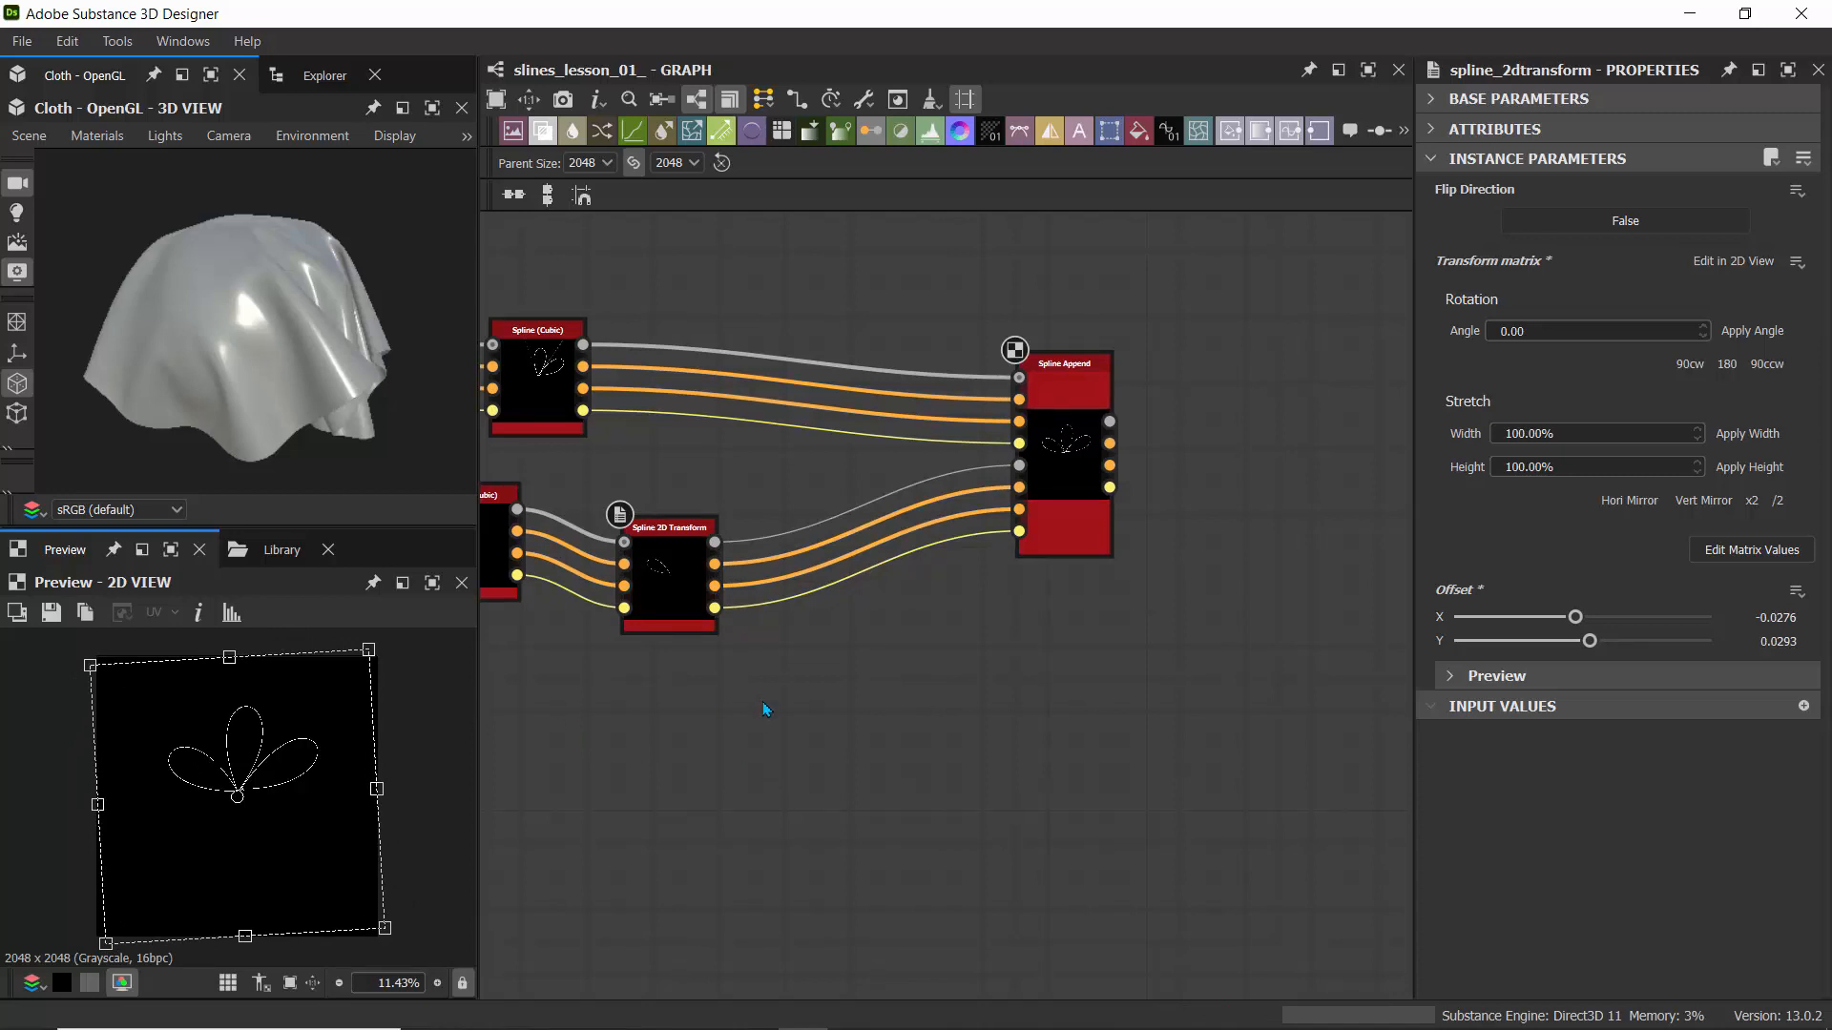
- Examine the graph's spline nodes and the point where the three petals meet in the 2D view
middle_drag(929, 708, 1108, 789)
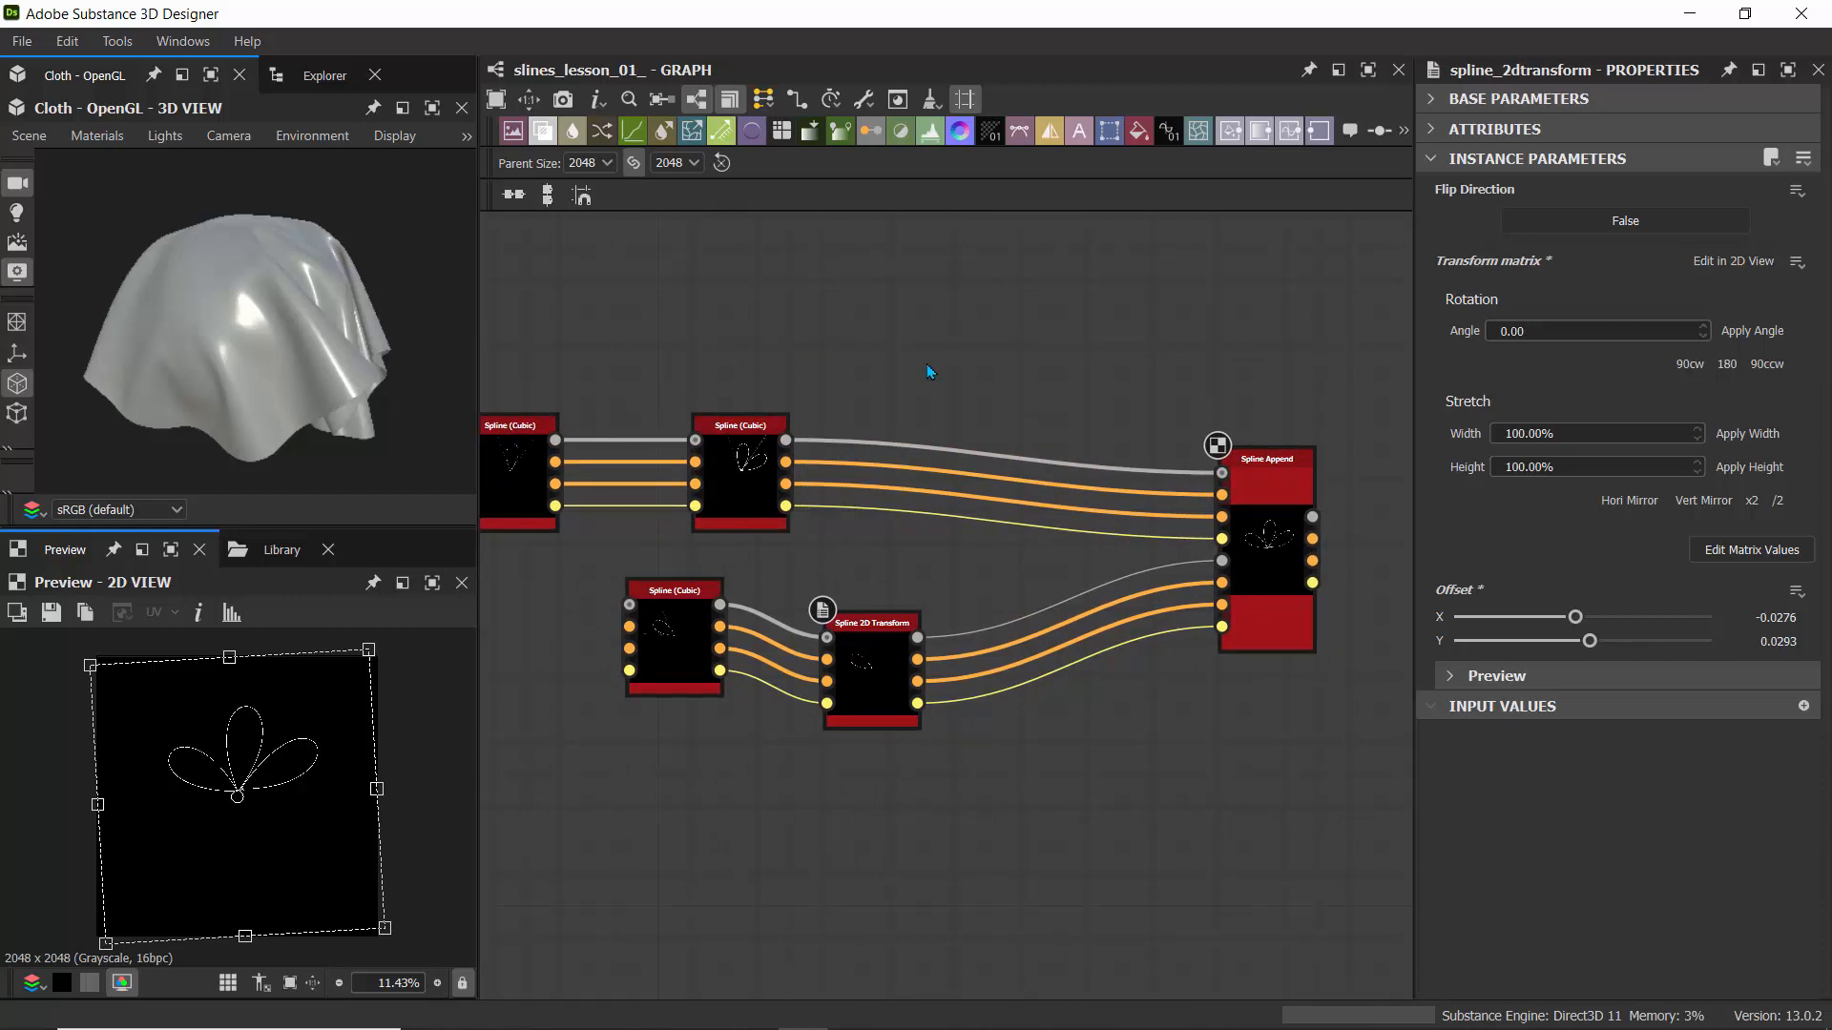
scroll(1001, 406, up, 4)
scroll(1002, 405, down, 2)
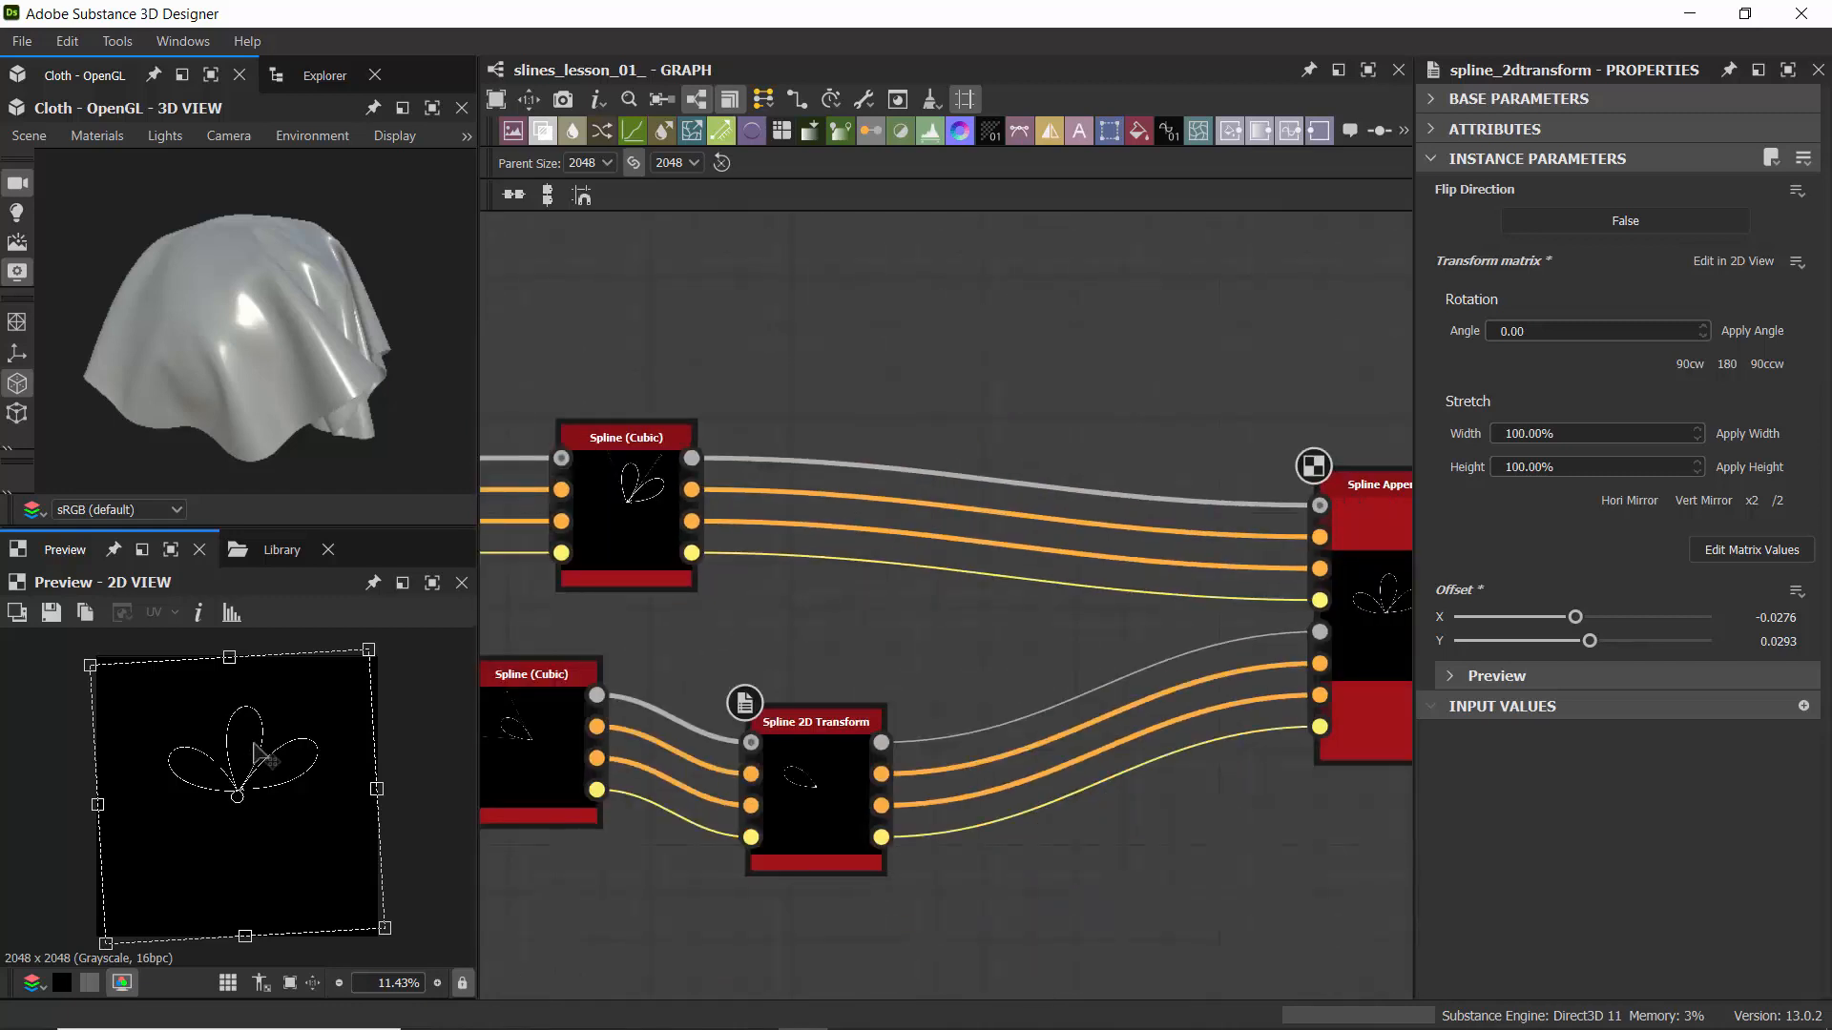
scroll(254, 744, up, 5)
scroll(241, 758, down, 2)
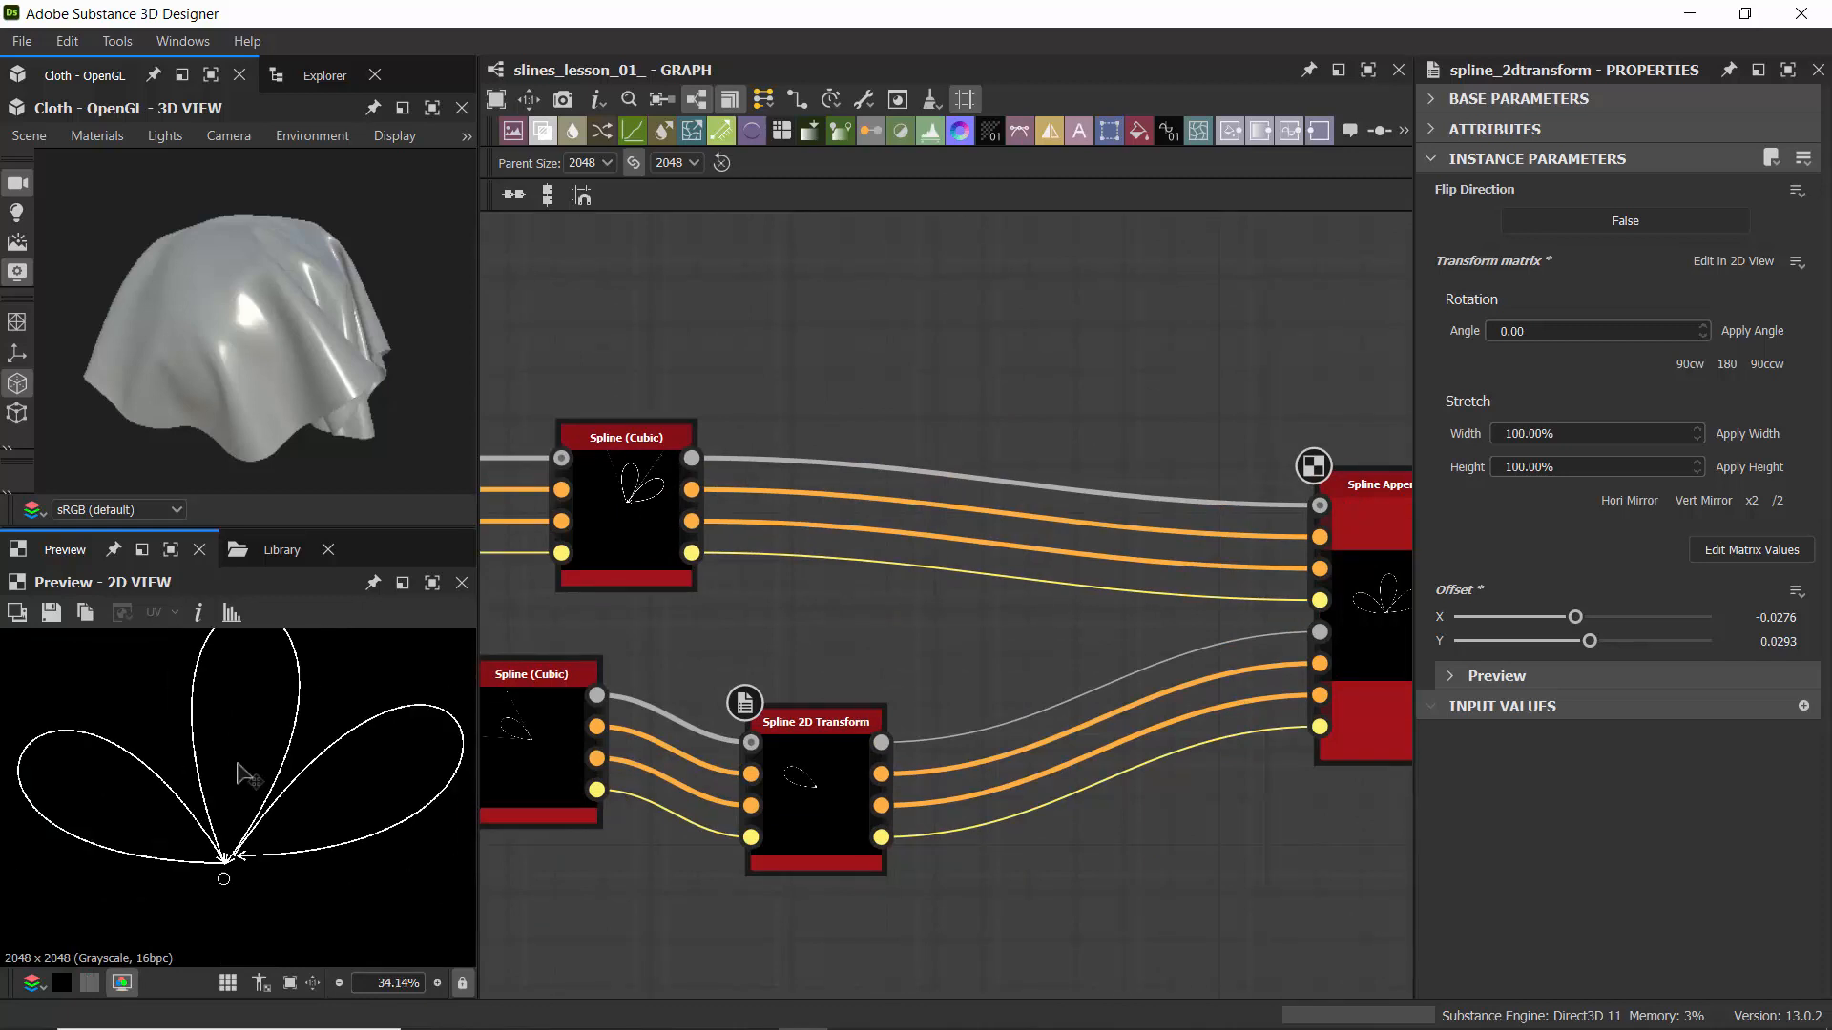
scroll(238, 766, down, 2)
scroll(827, 650, down, 3)
- Add a Spline Render node and place it in the free area just below Spline Append
middle_drag(891, 465, 837, 445)
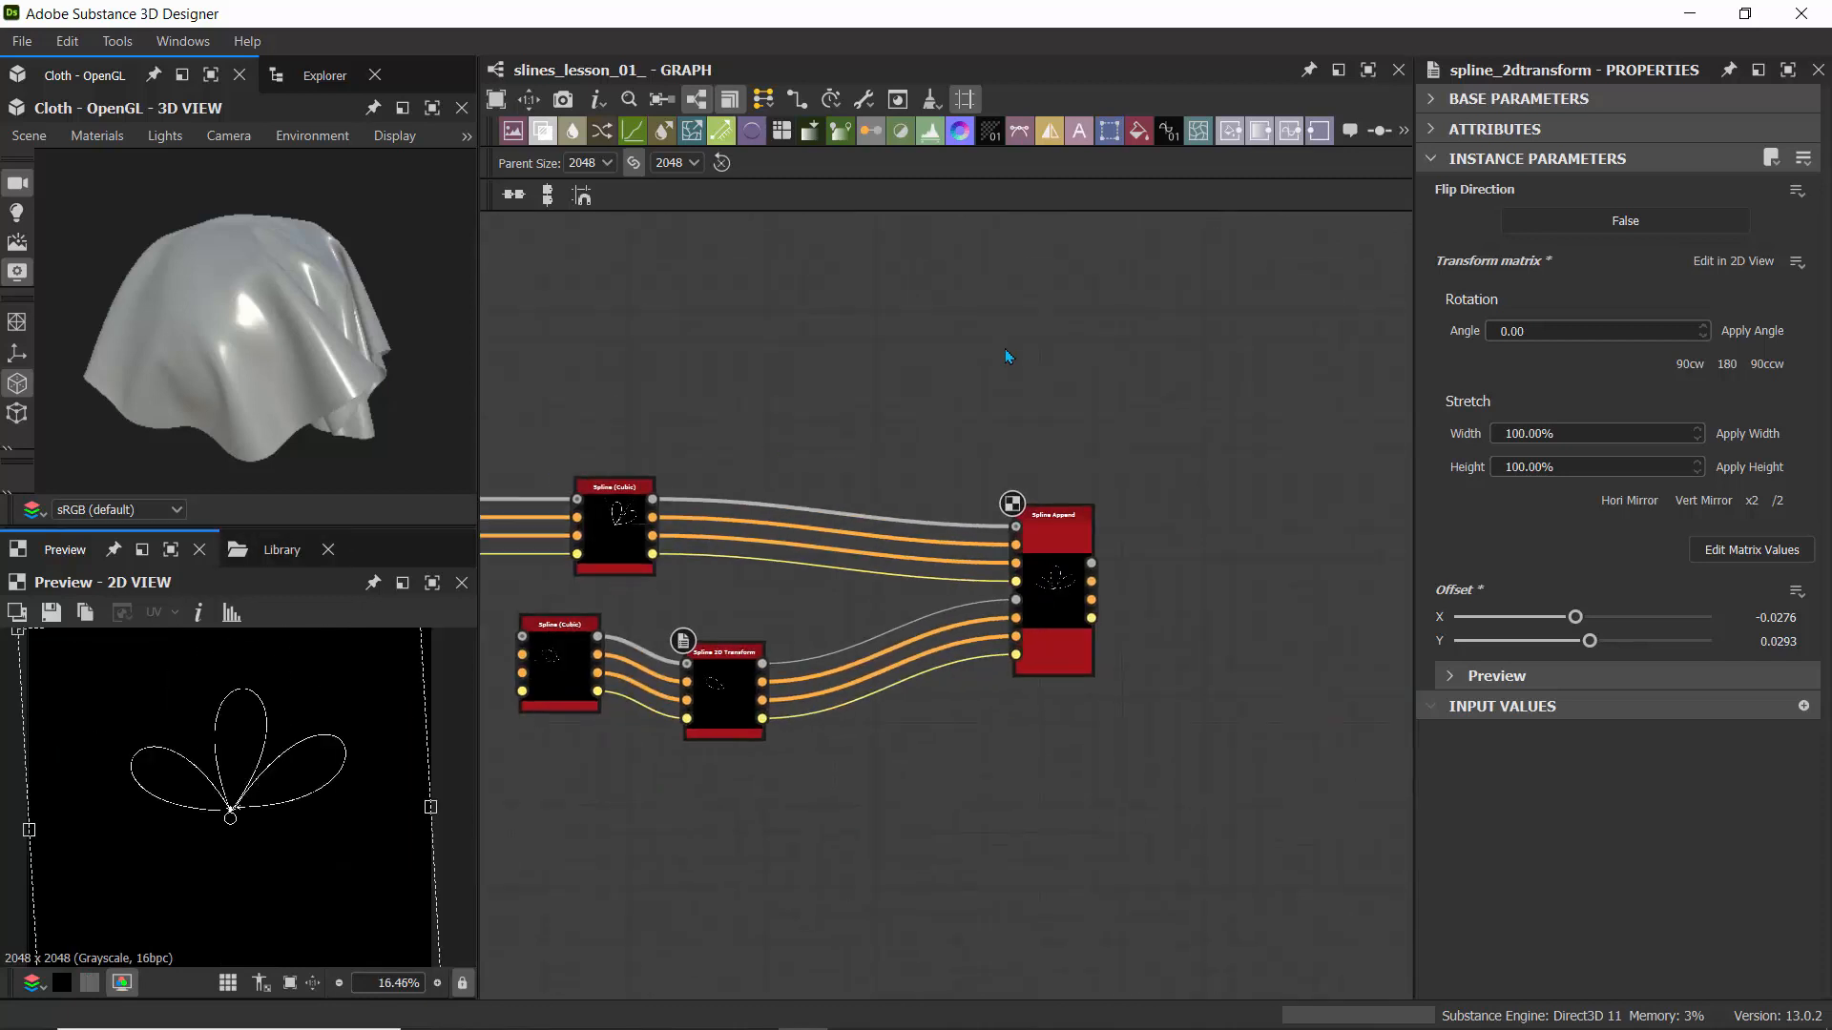
key(space)
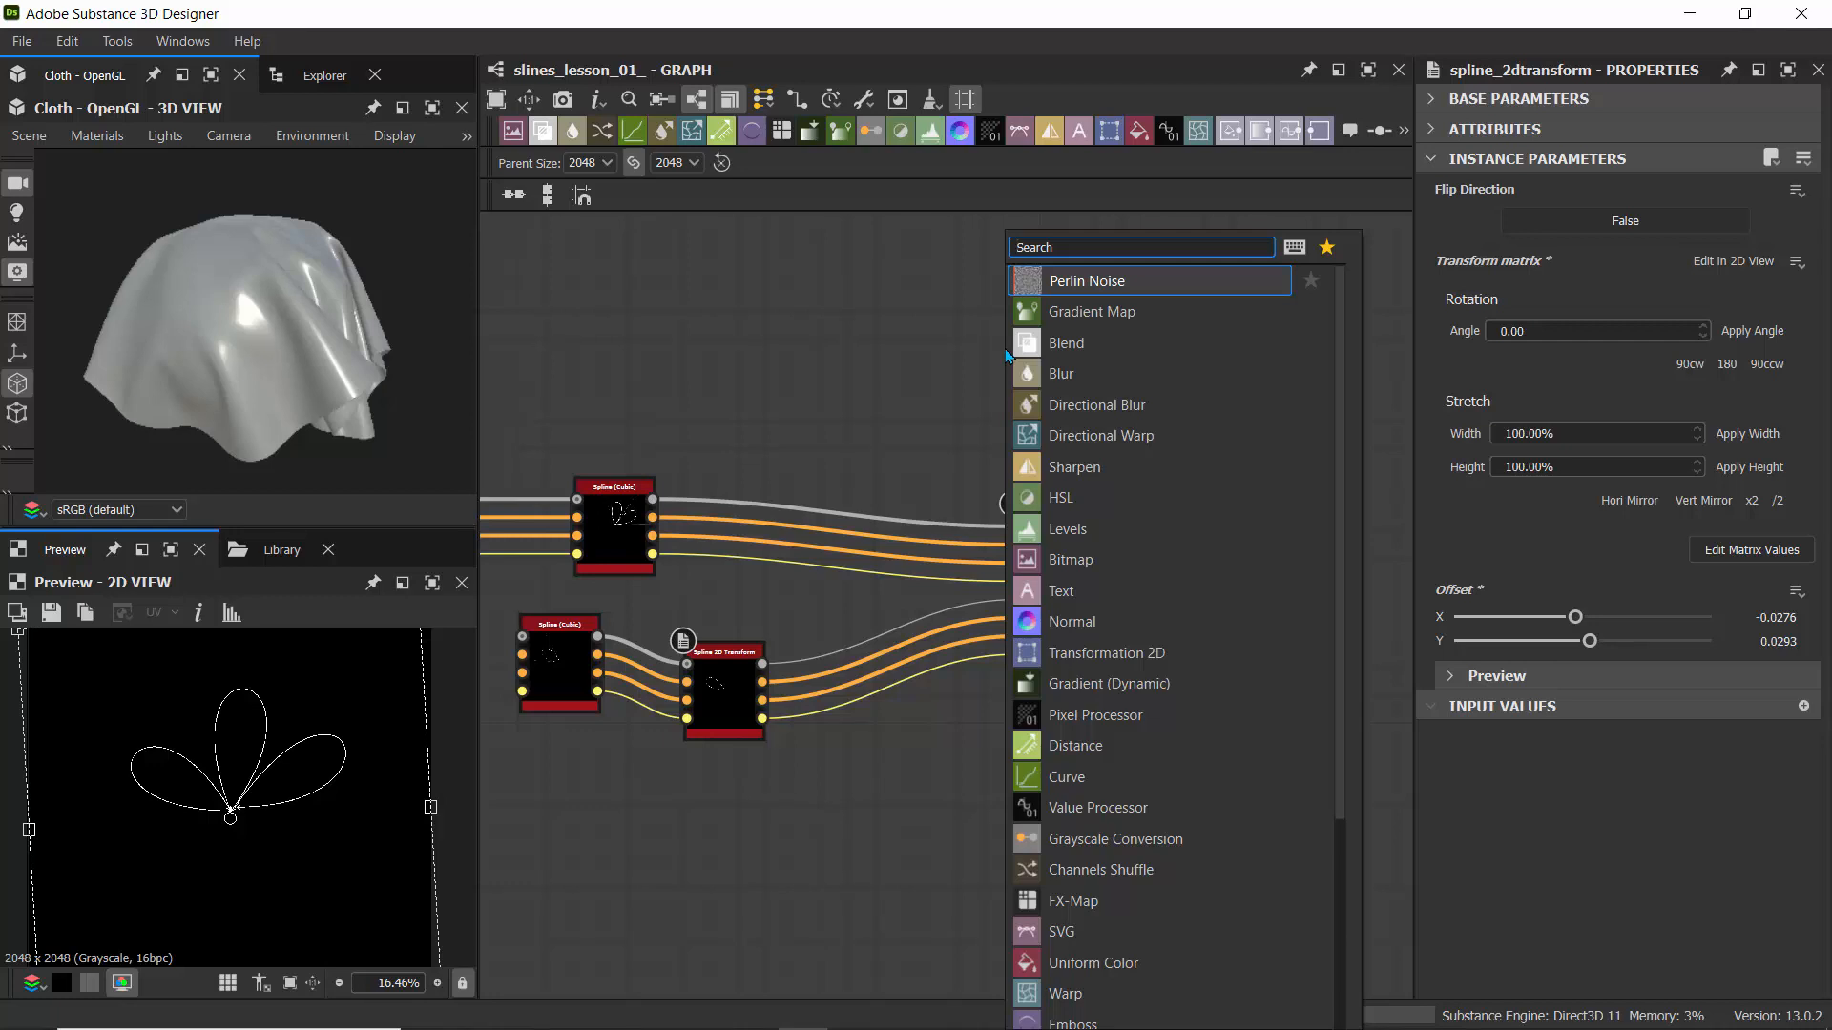
text(splin)
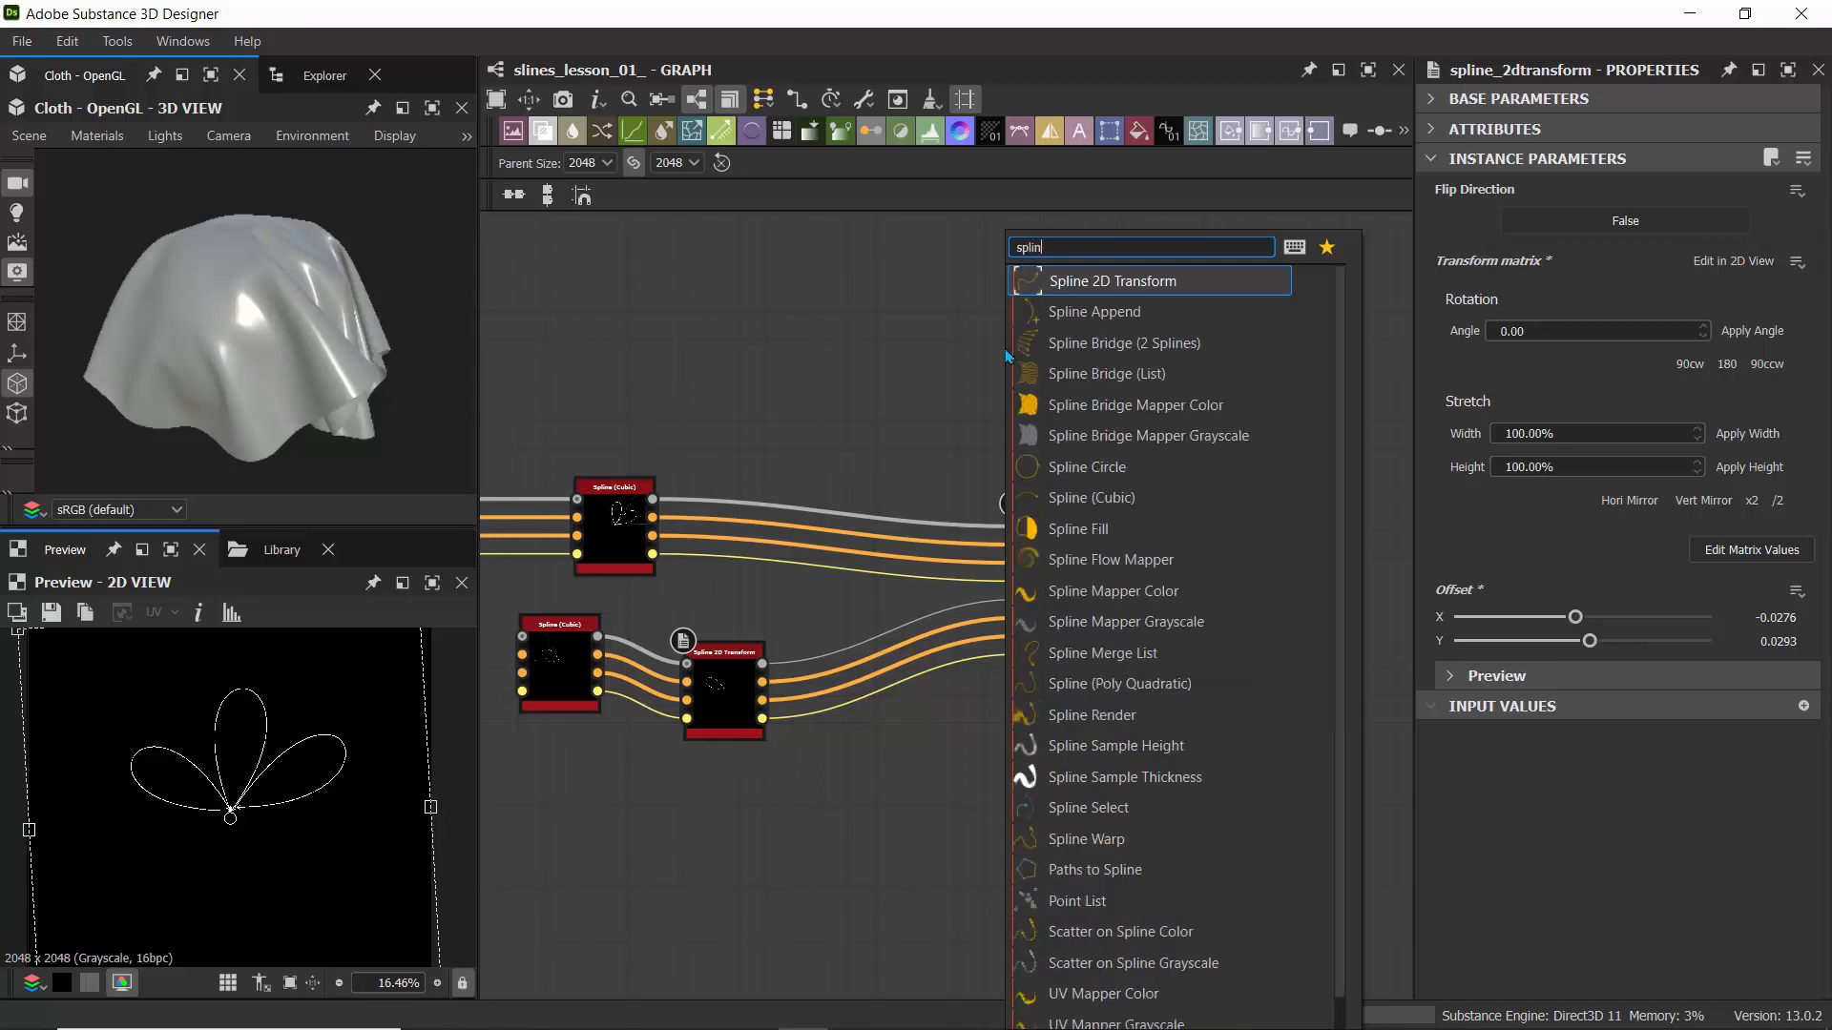
text(e )
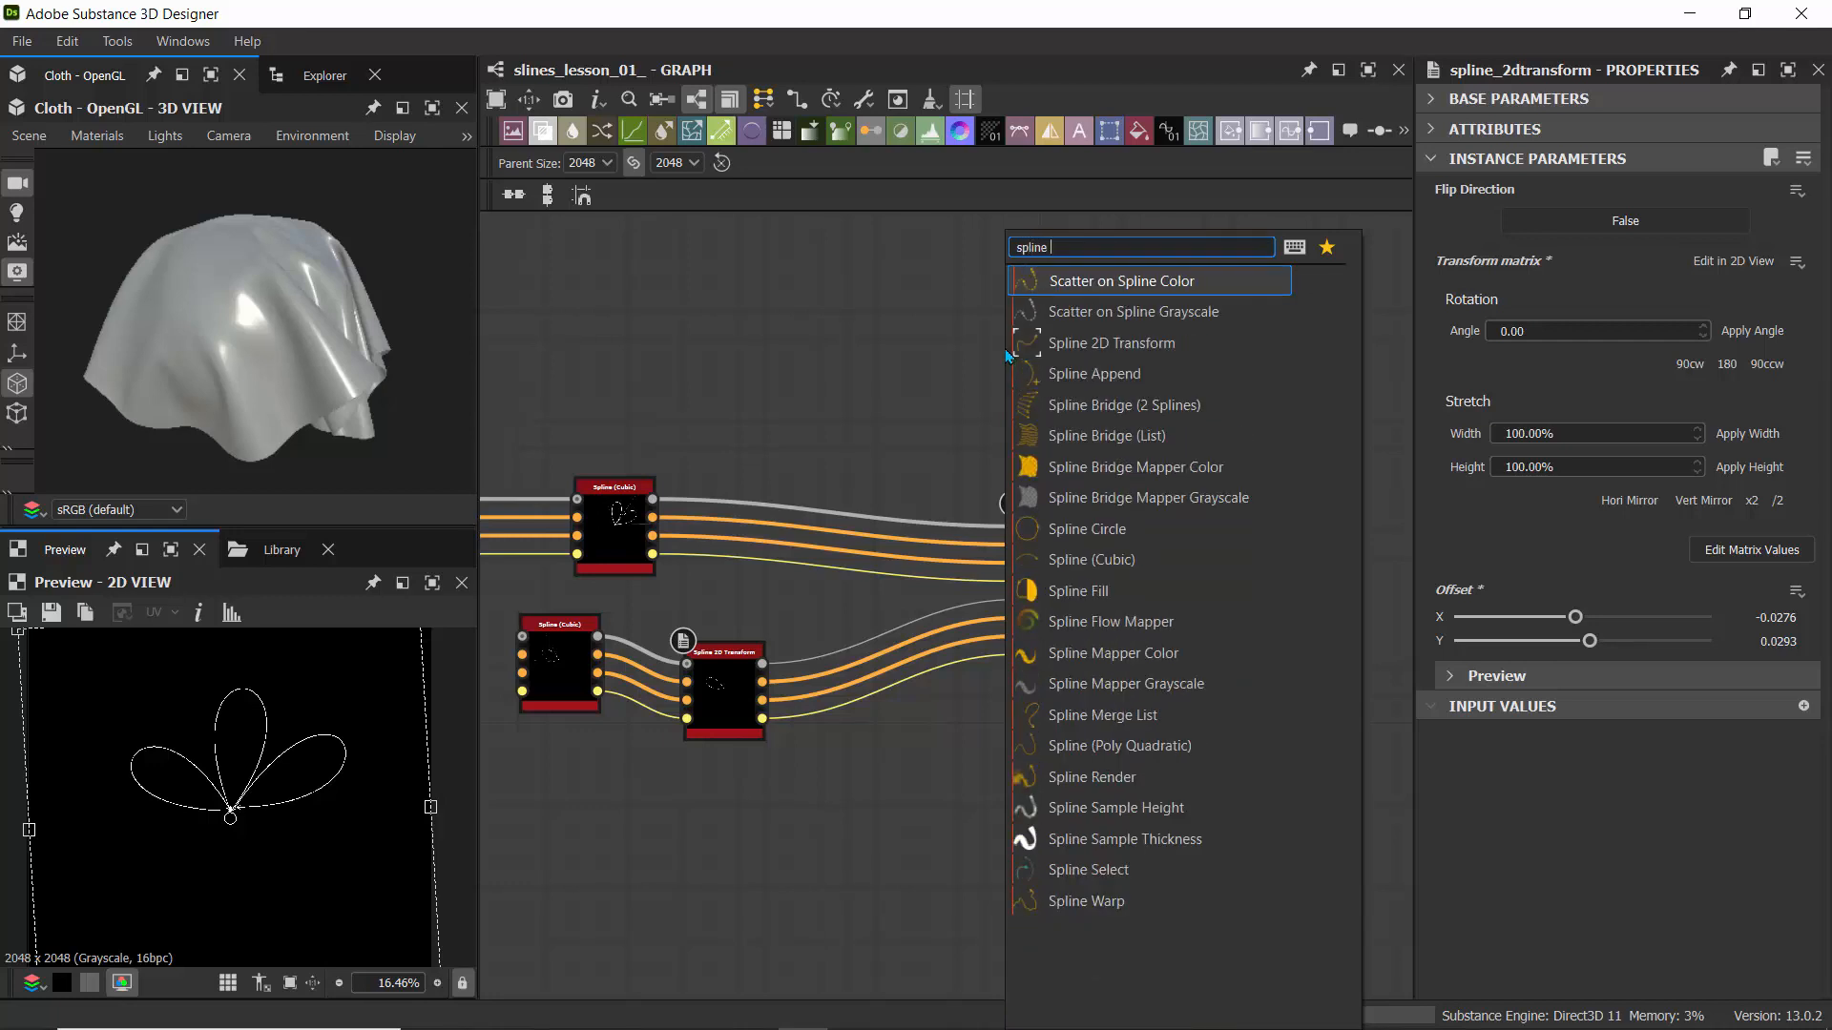
text(ren)
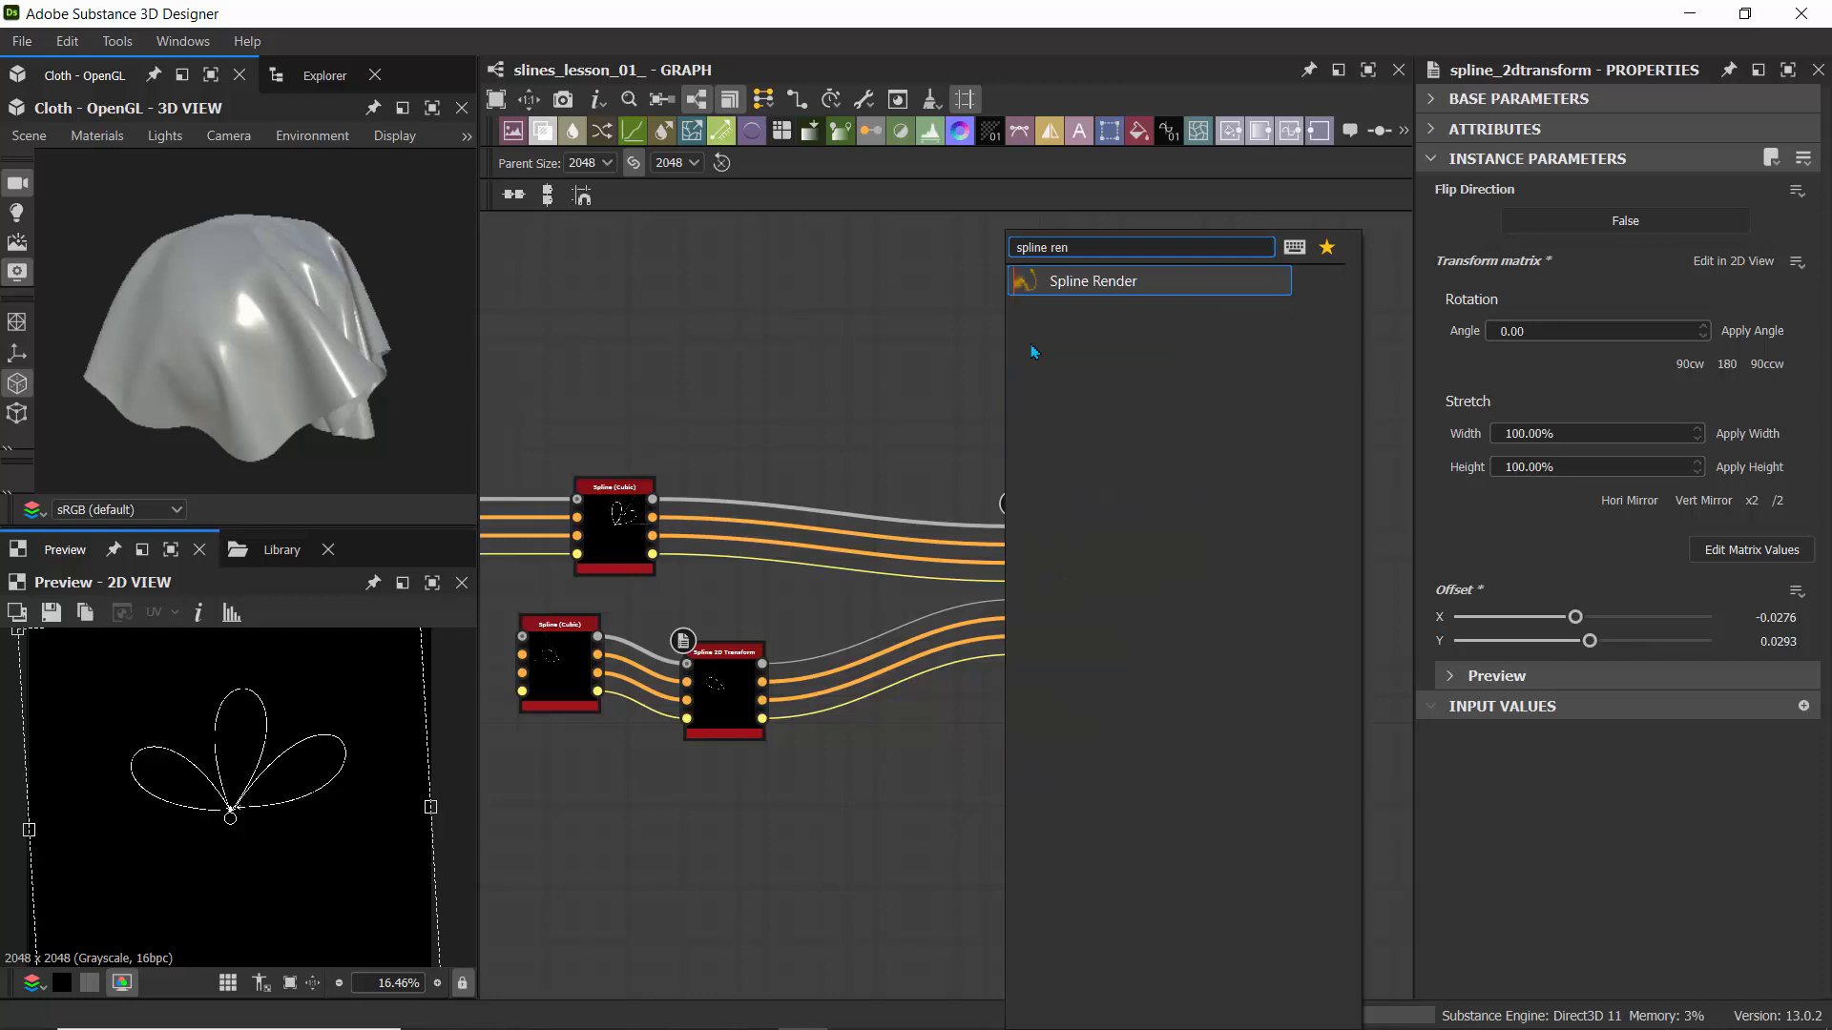
click(1067, 283)
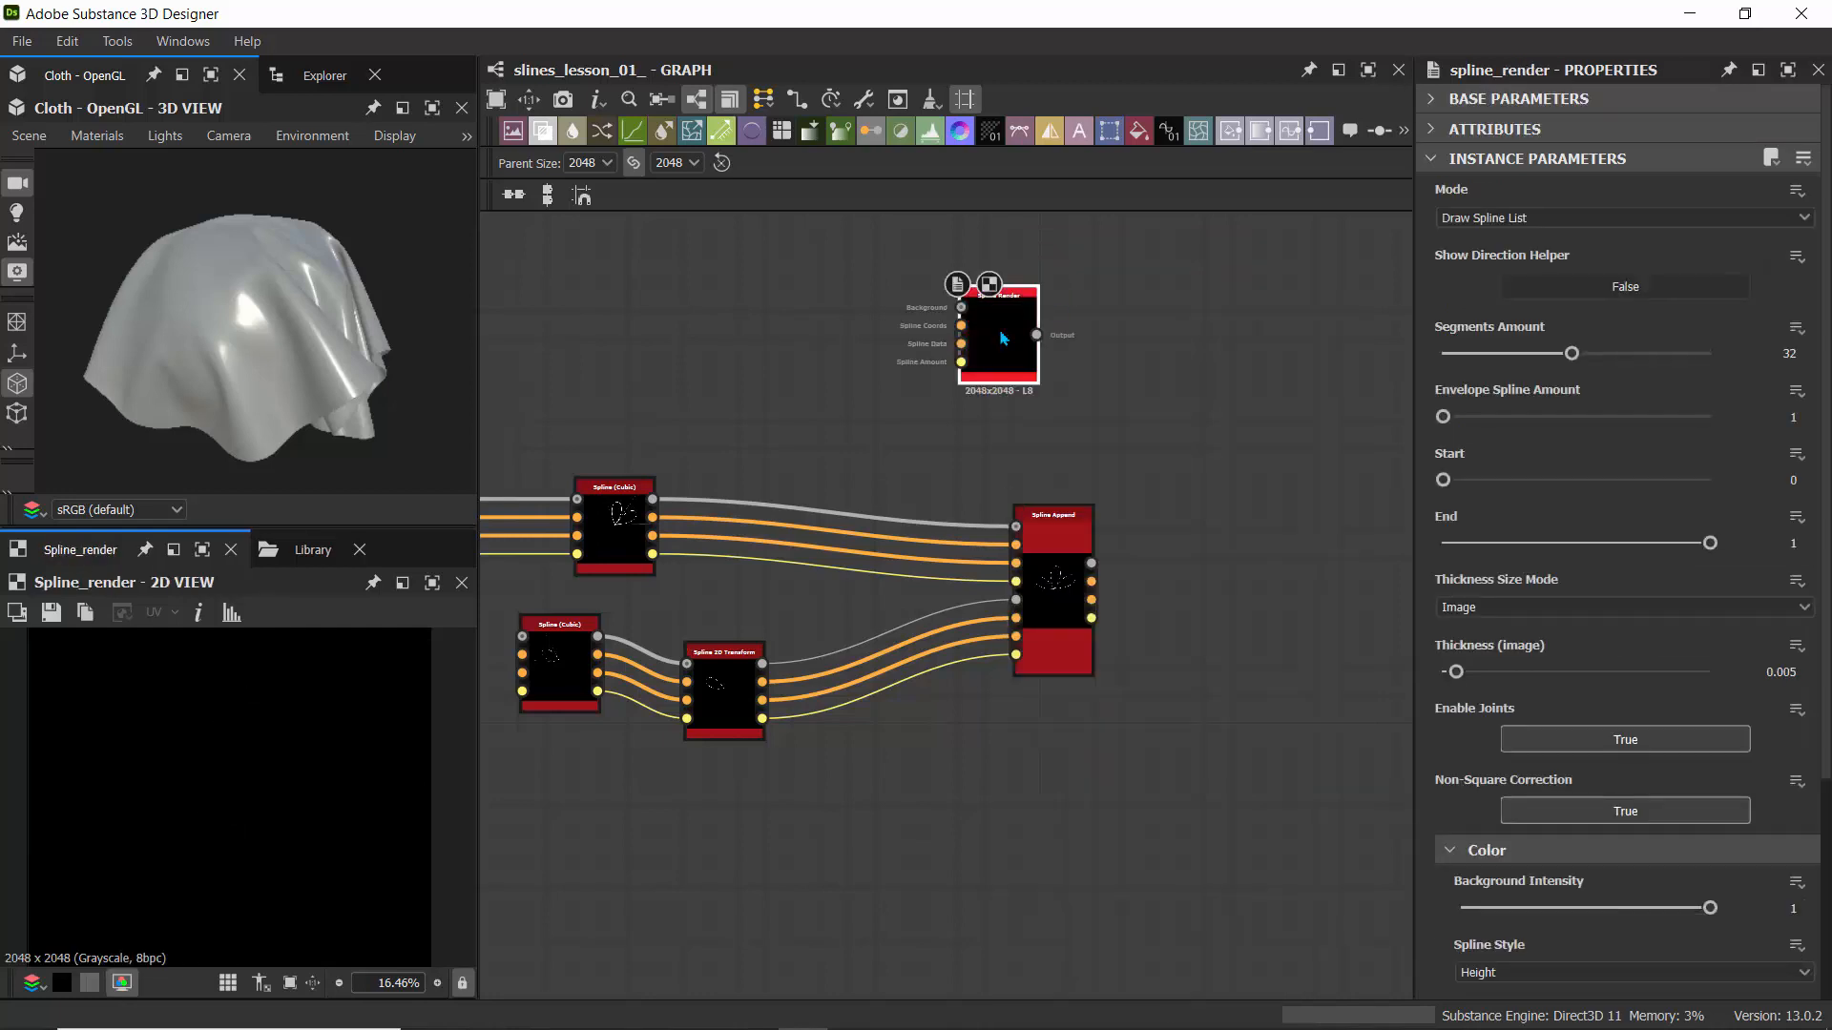
drag(989, 332, 967, 771)
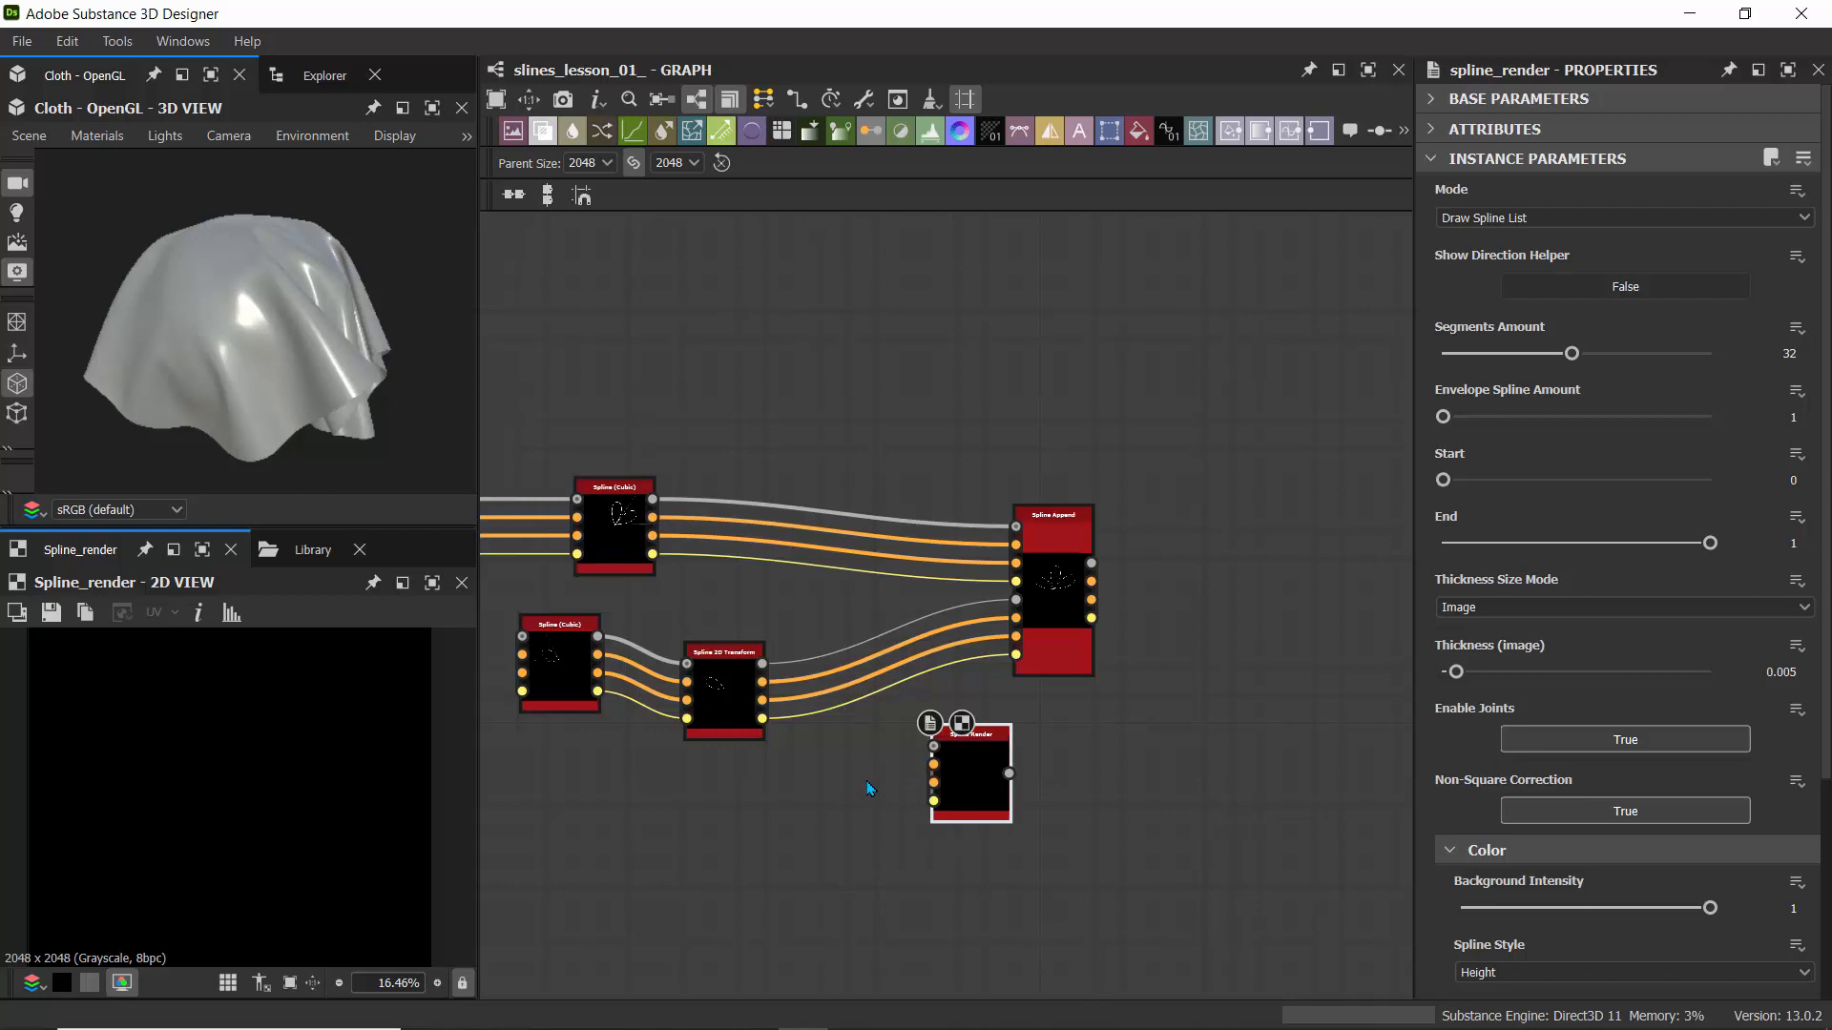
- Connect the Spline Coords, Spline Data and Spline Amount outputs of Spline 2D Transform to the matching Spline Render inputs
scroll(868, 764, up, 4)
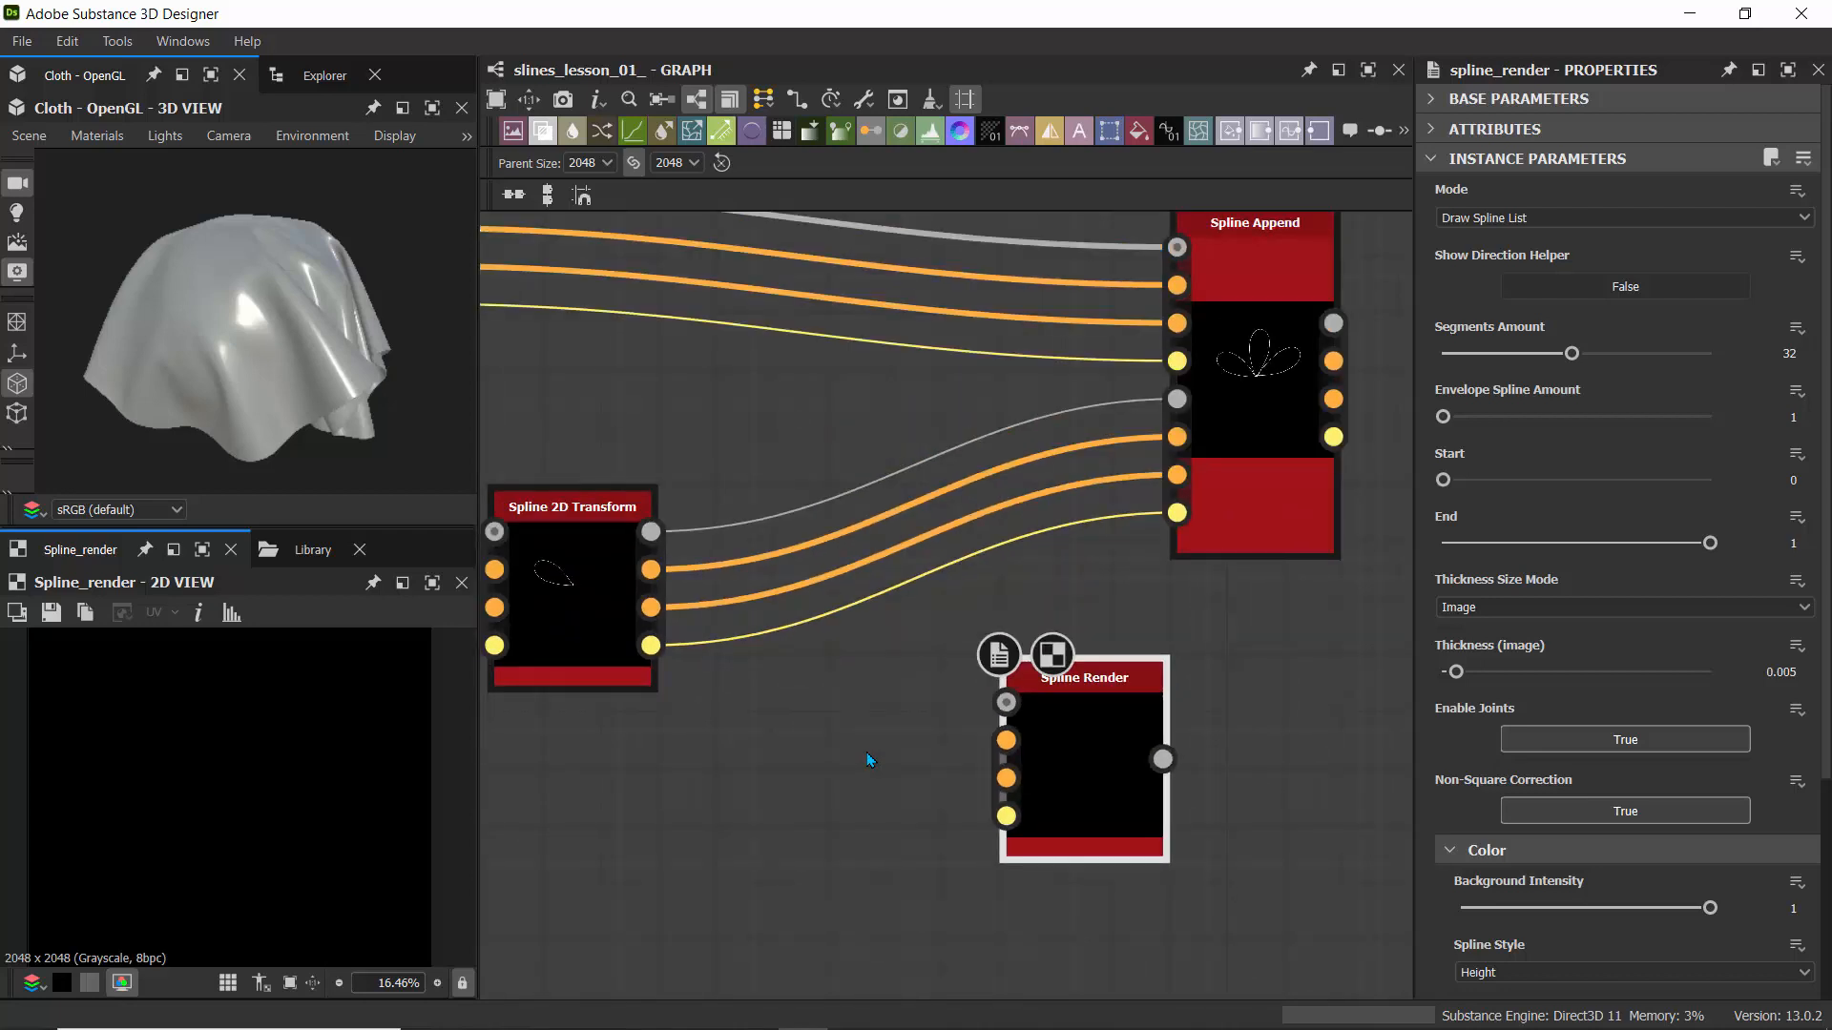
middle_drag(870, 758, 711, 648)
scroll(864, 629, up, 4)
scroll(859, 644, down, 2)
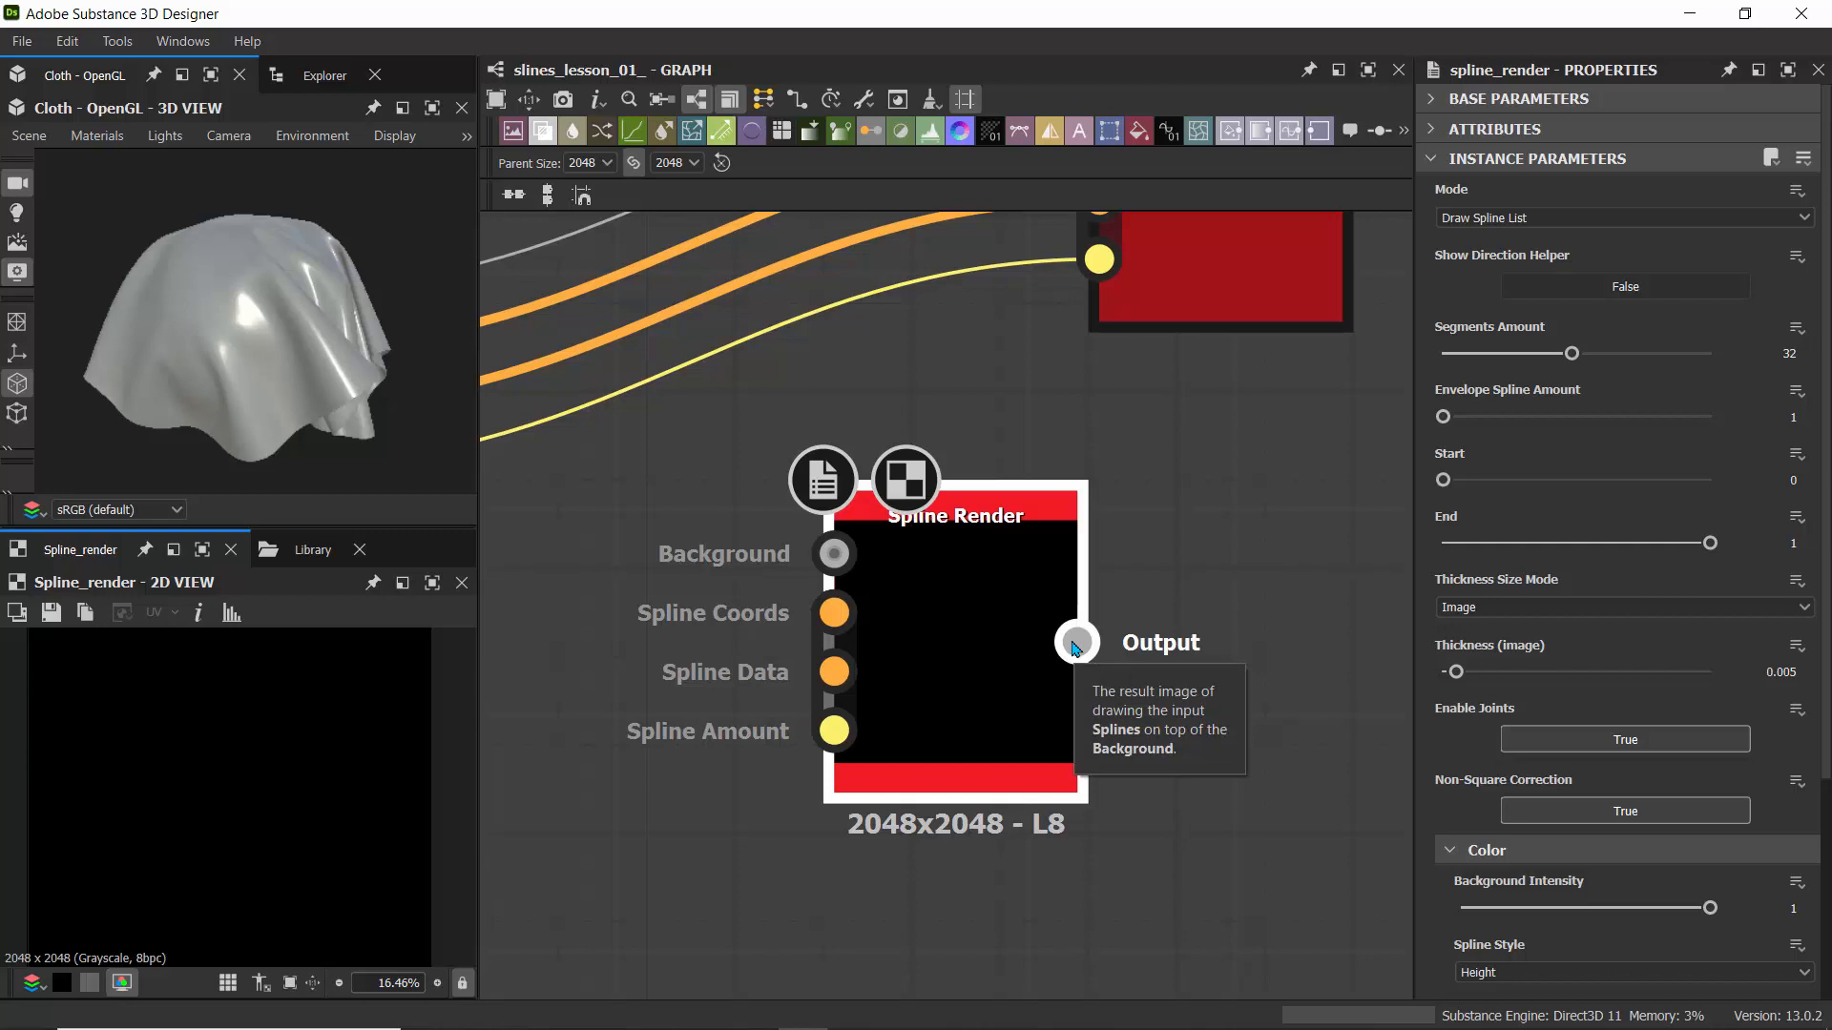
scroll(635, 496, down, 3)
middle_drag(601, 561, 962, 536)
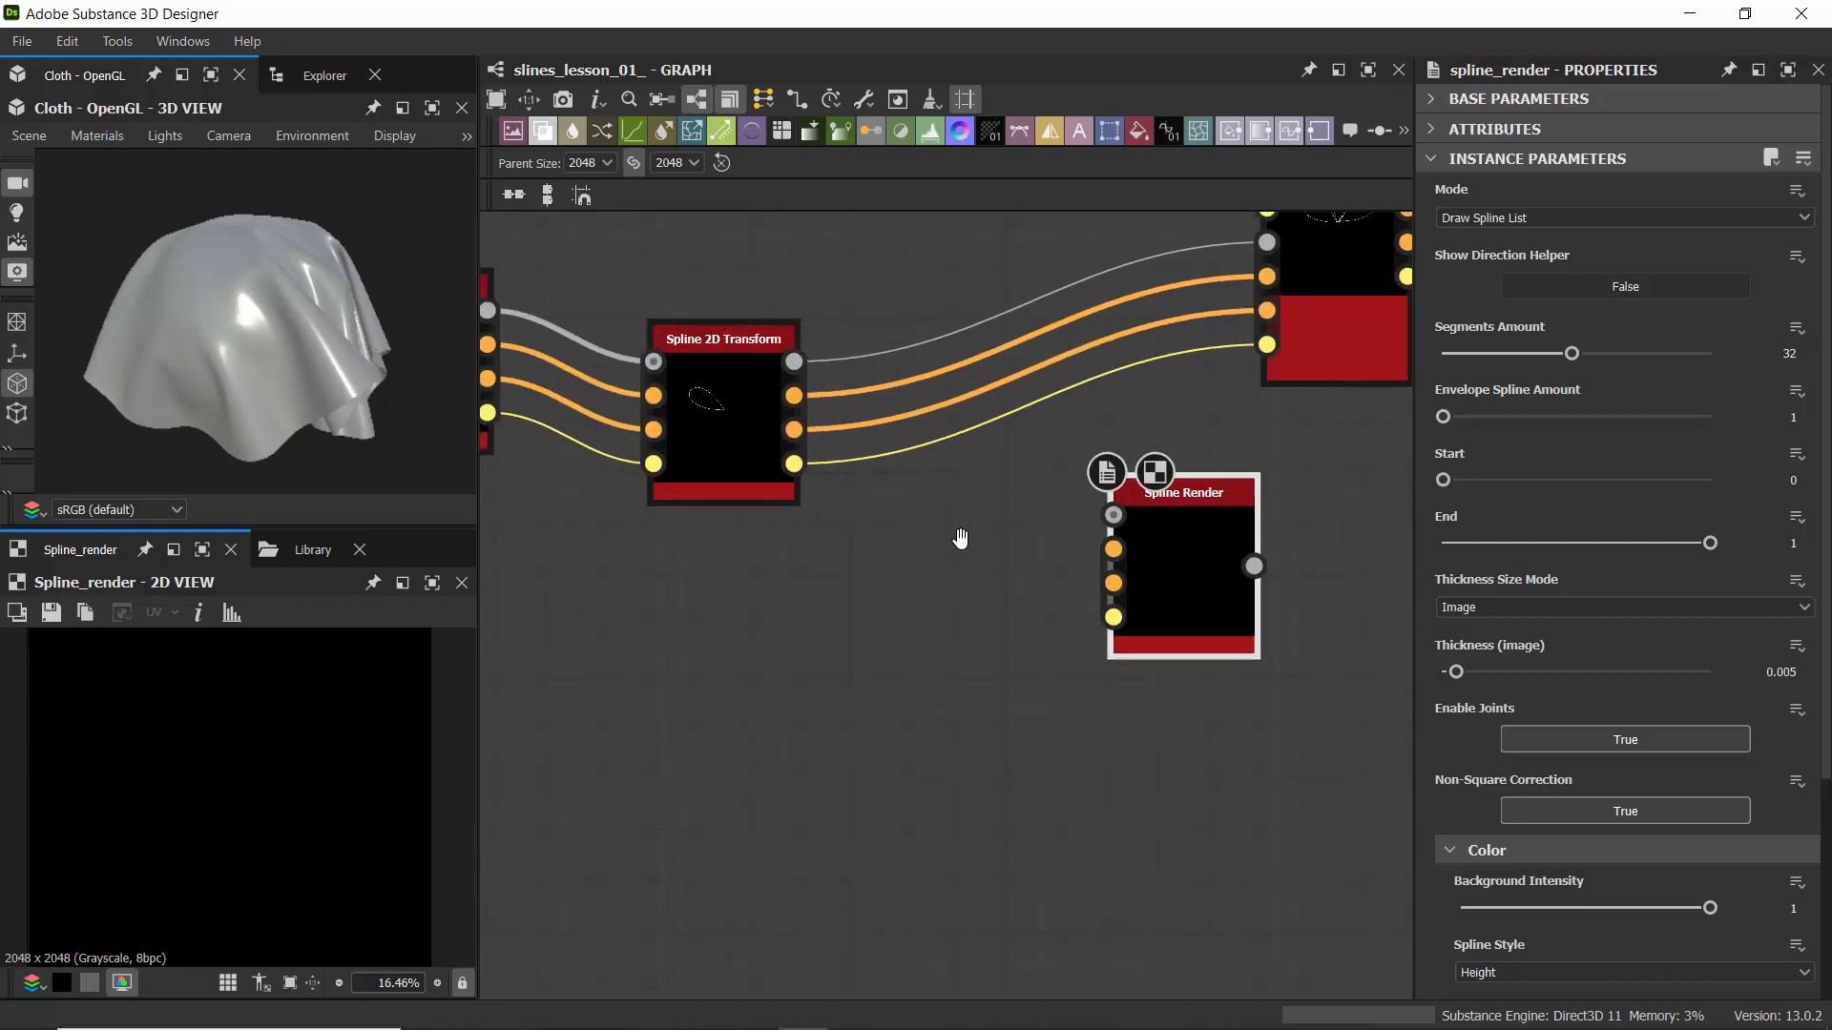
shift+drag(795, 397, 1113, 550)
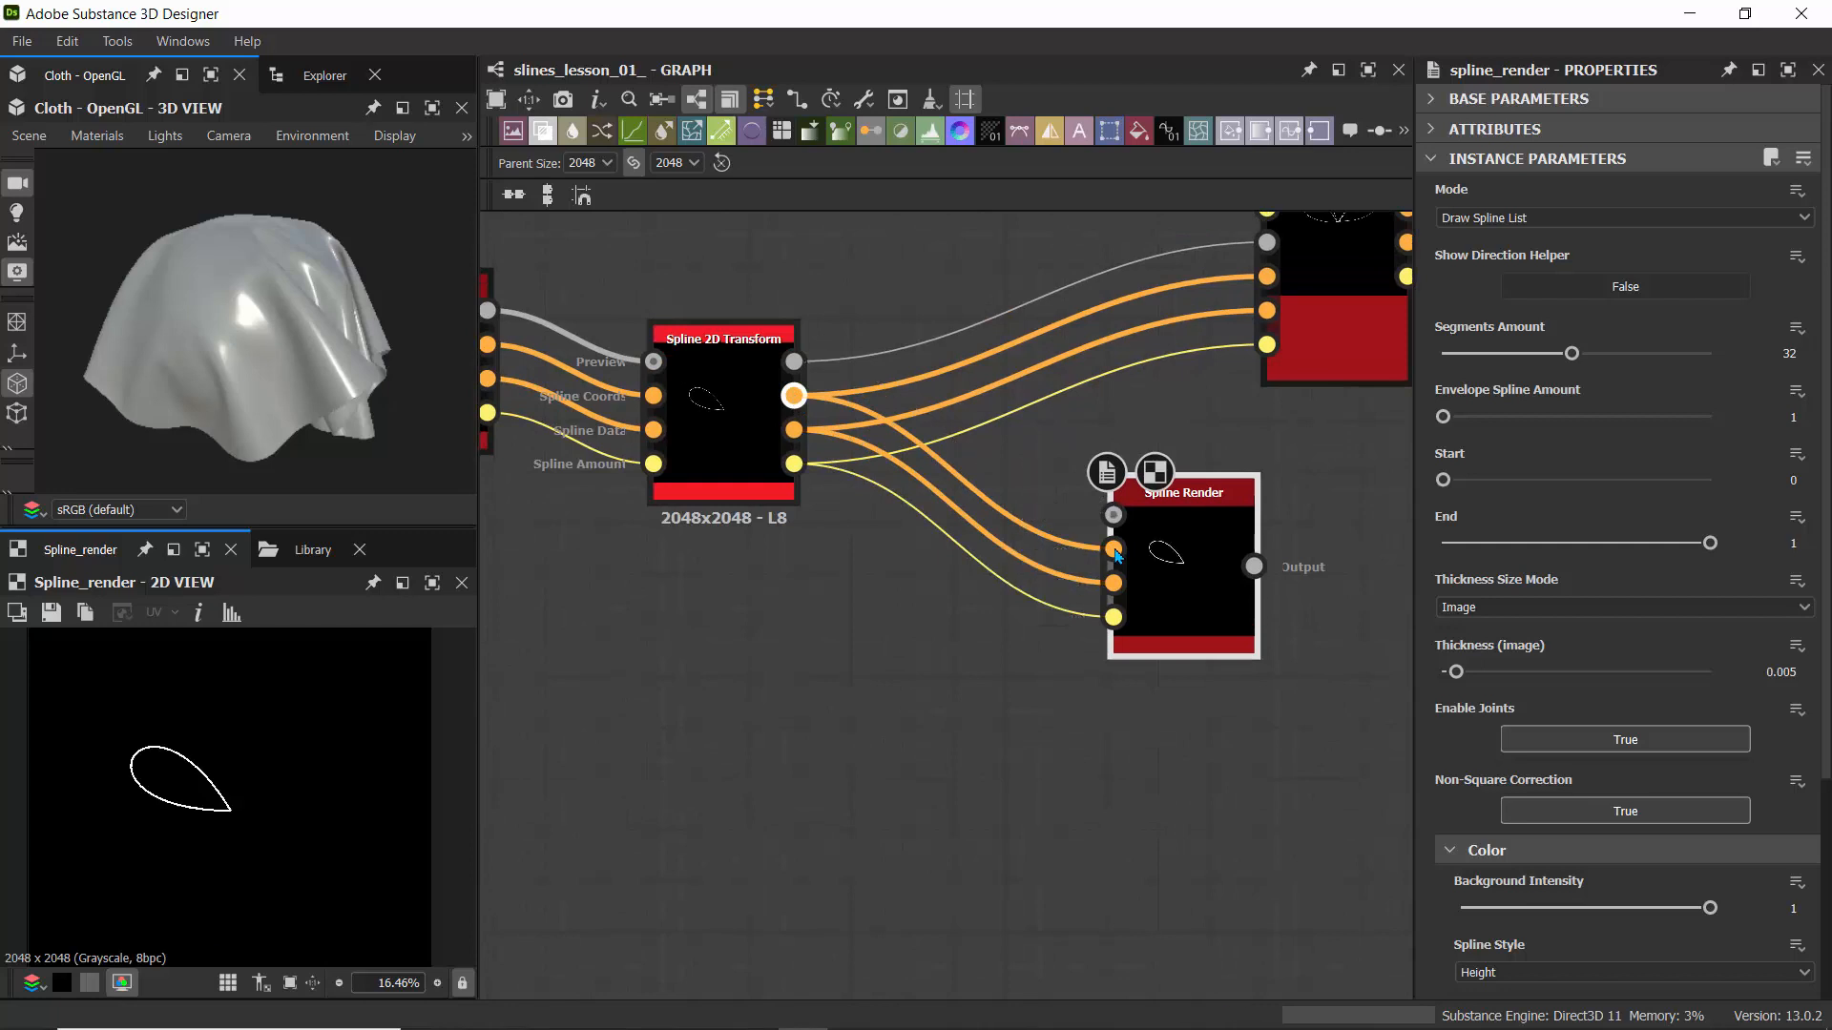
- Raise Spline Render's Segments Amount to 64 and inspect the smoothness of the rendered petal outline
scroll(214, 778, up, 3)
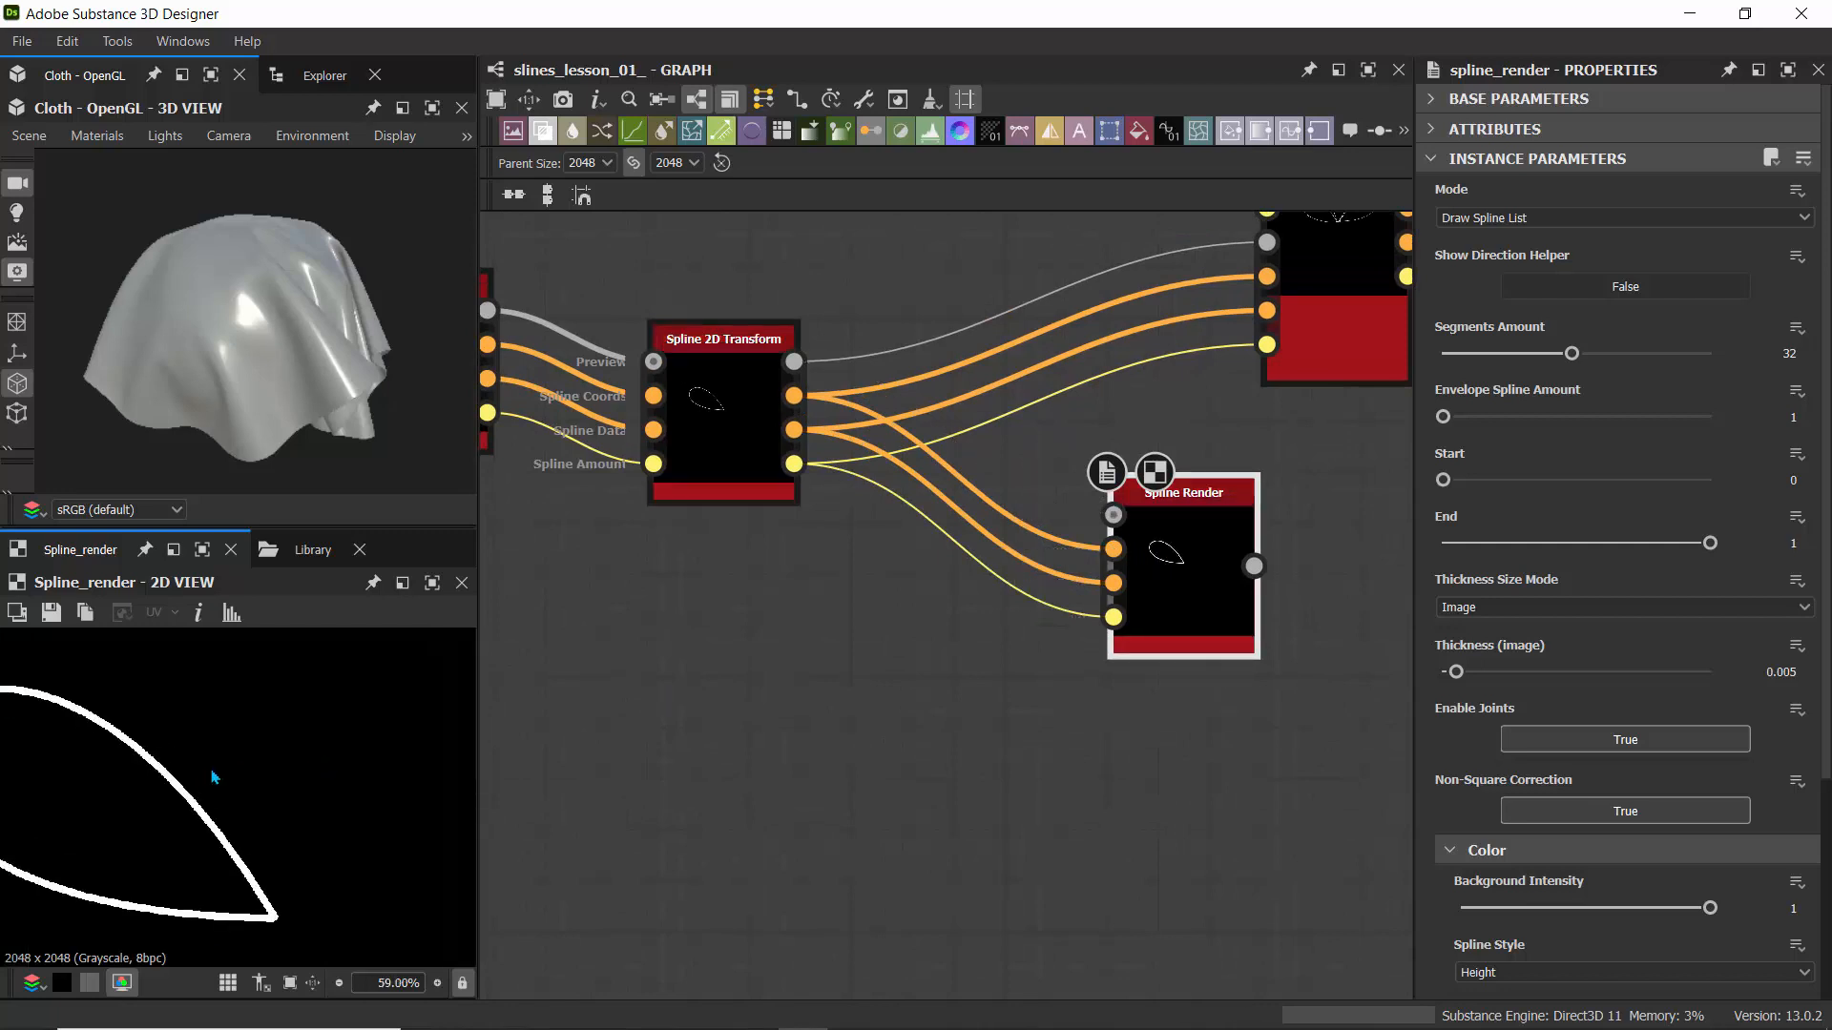
middle_drag(159, 813, 235, 788)
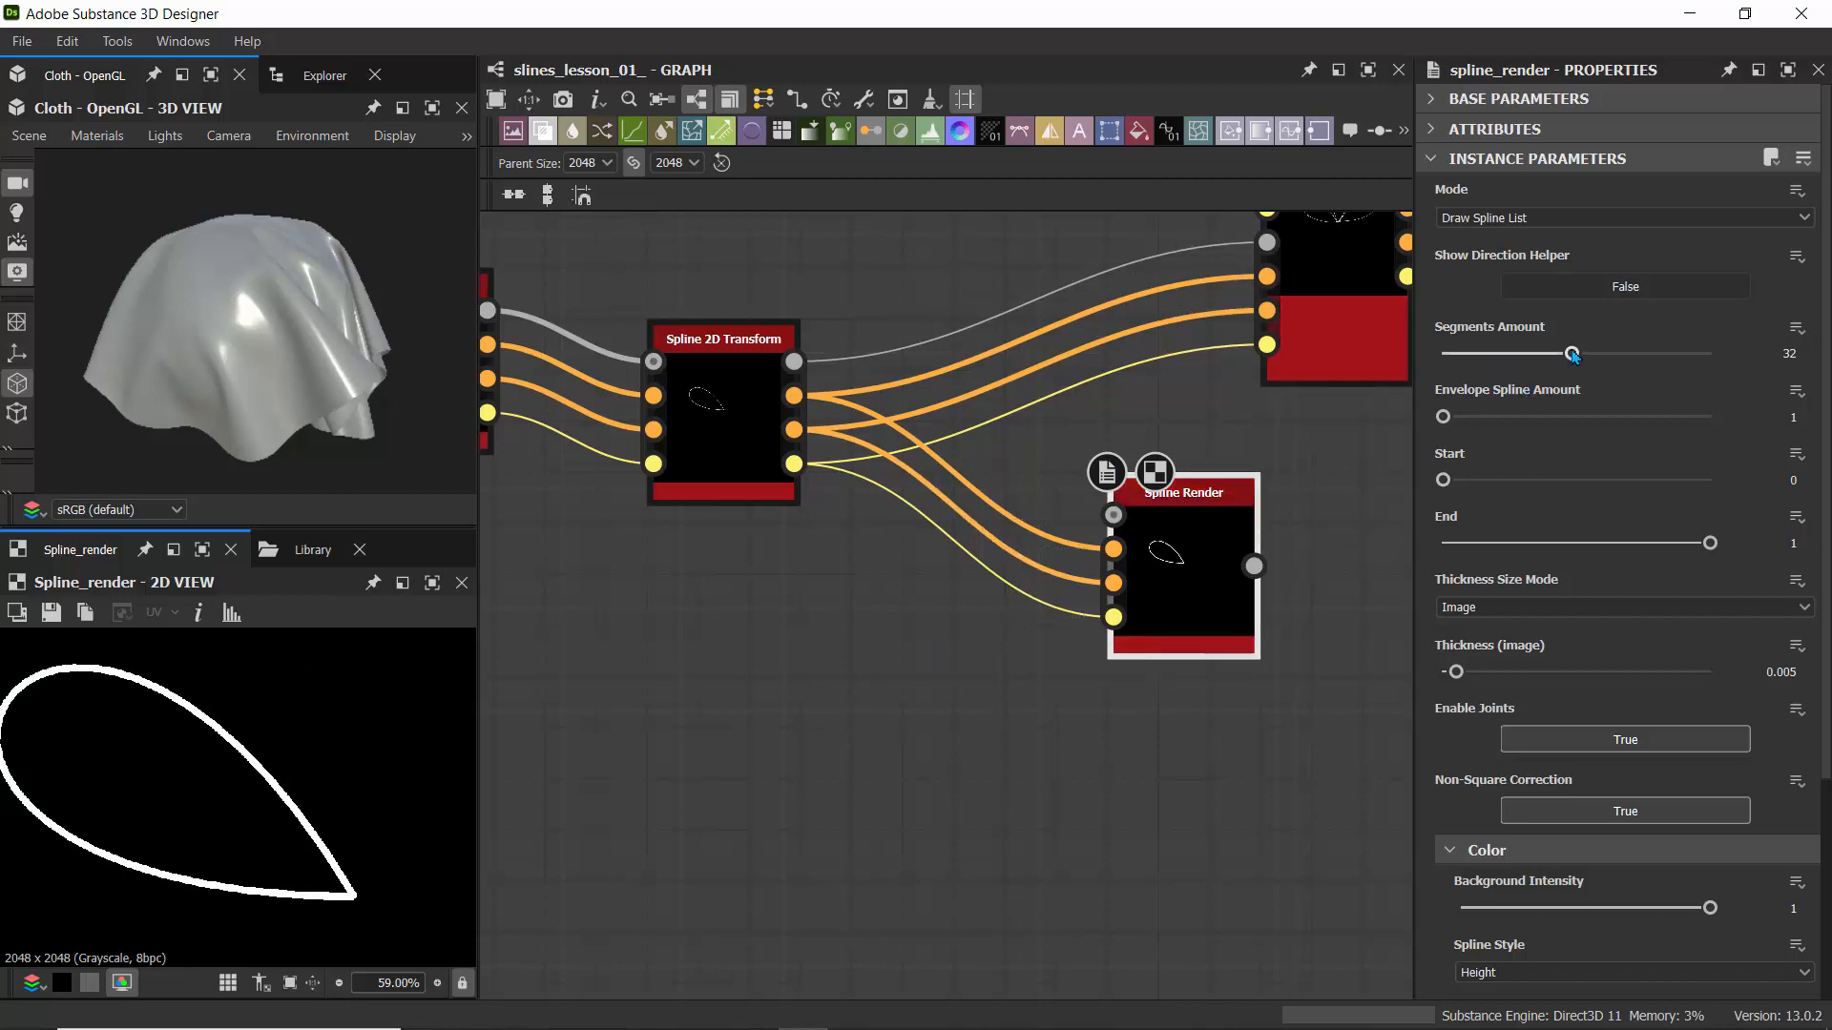
drag(1572, 354, 1713, 354)
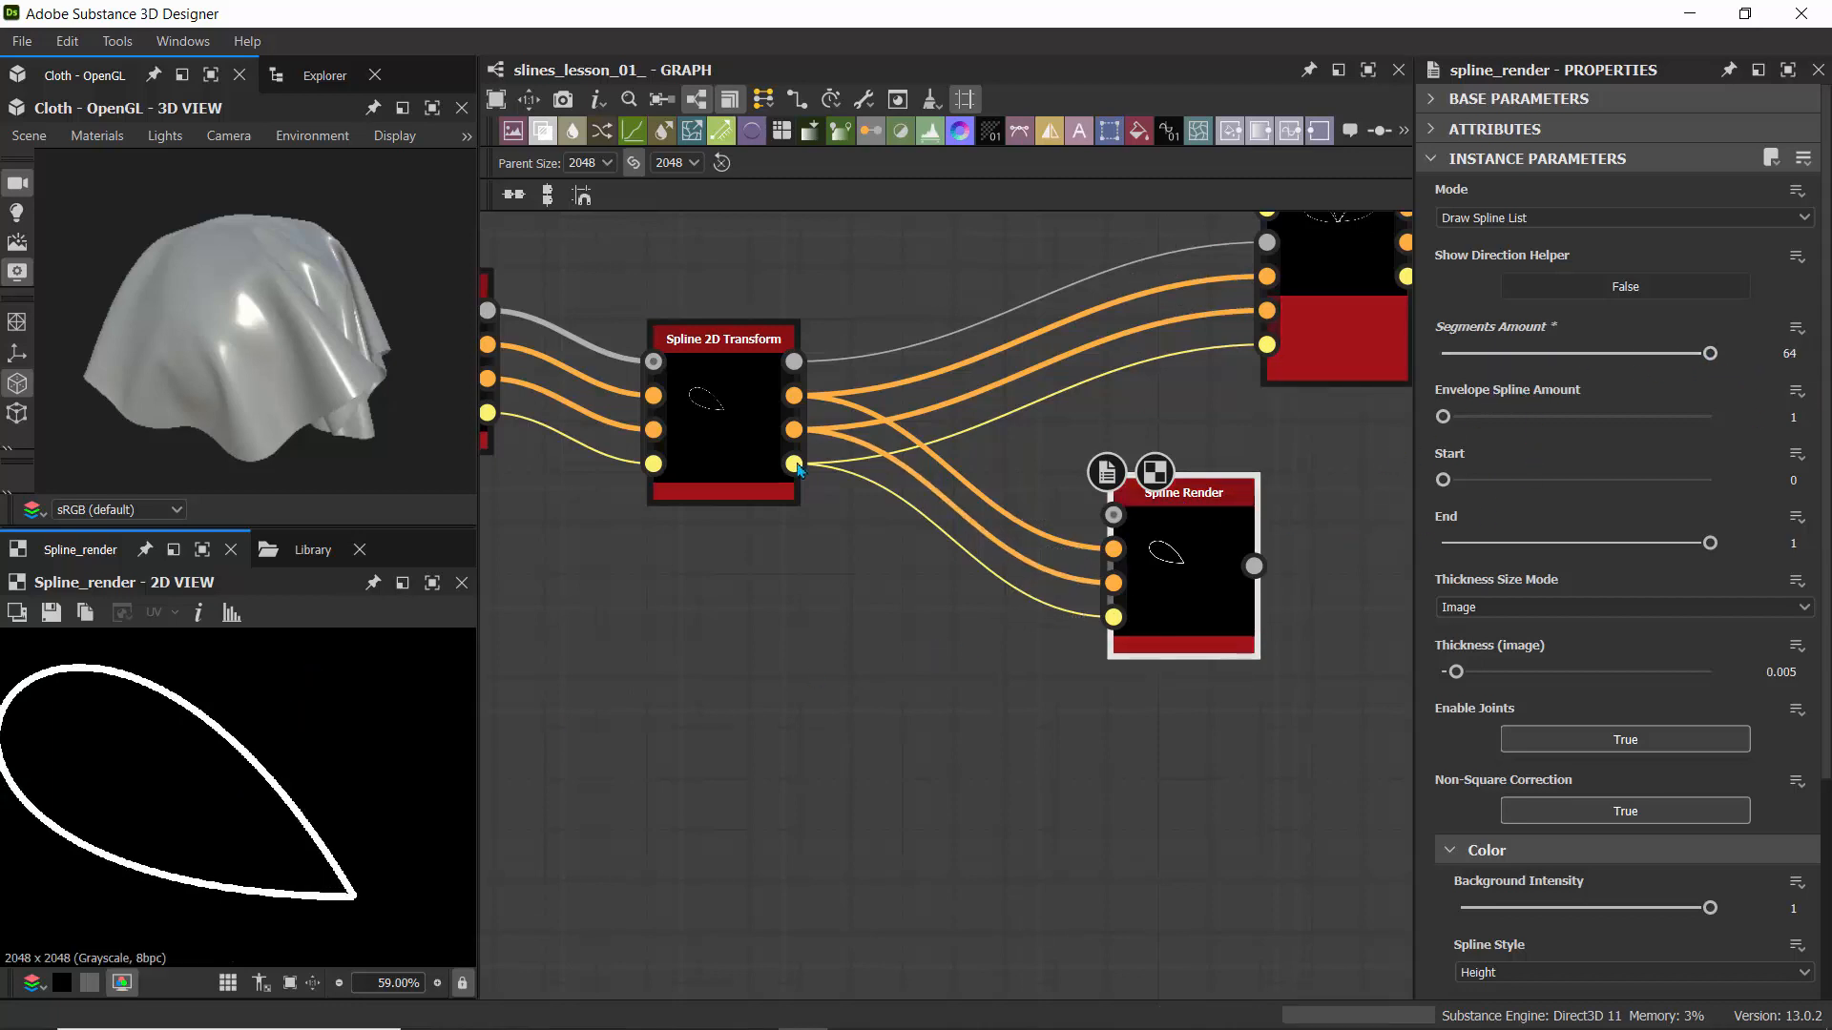
scroll(117, 718, up, 2)
scroll(118, 719, down, 3)
middle_drag(92, 776, 165, 766)
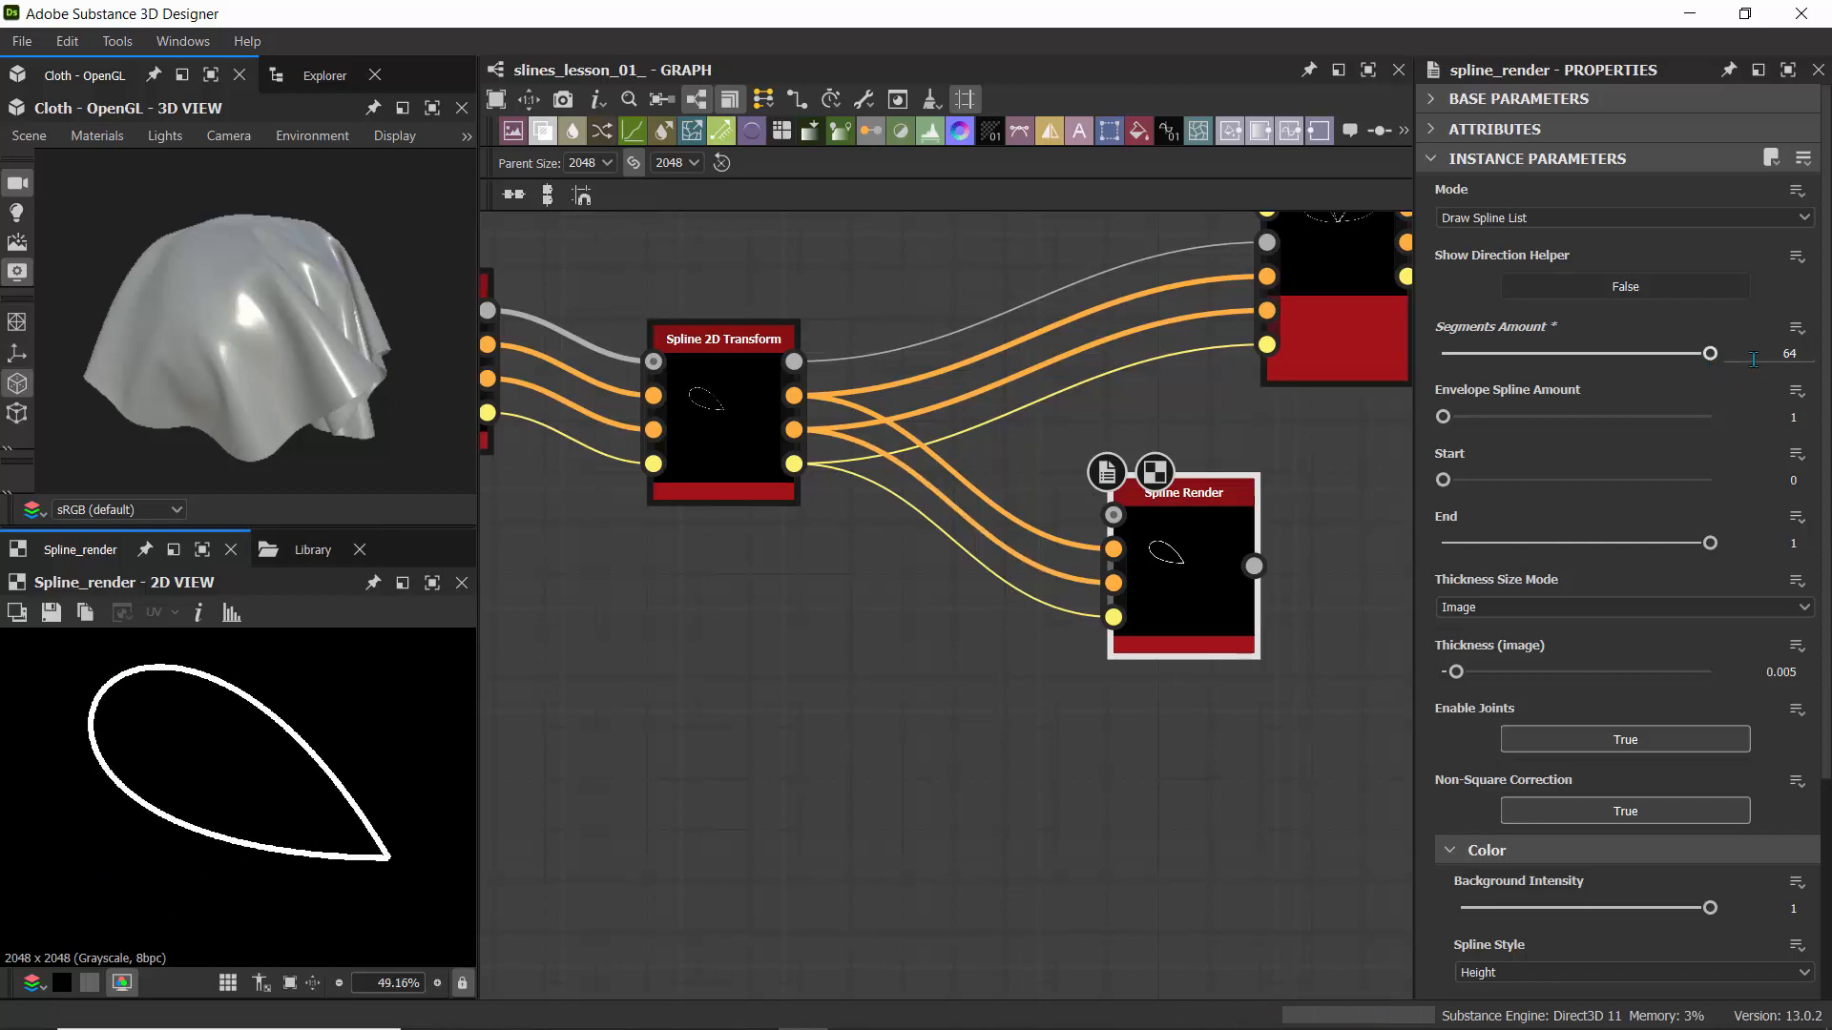
- Set Spline Render's Segments Amount to 128 and compare its output with the Spline 2D Transform preview
double_click(1780, 353)
text(128)
key(Return)
scroll(253, 774, down, 2)
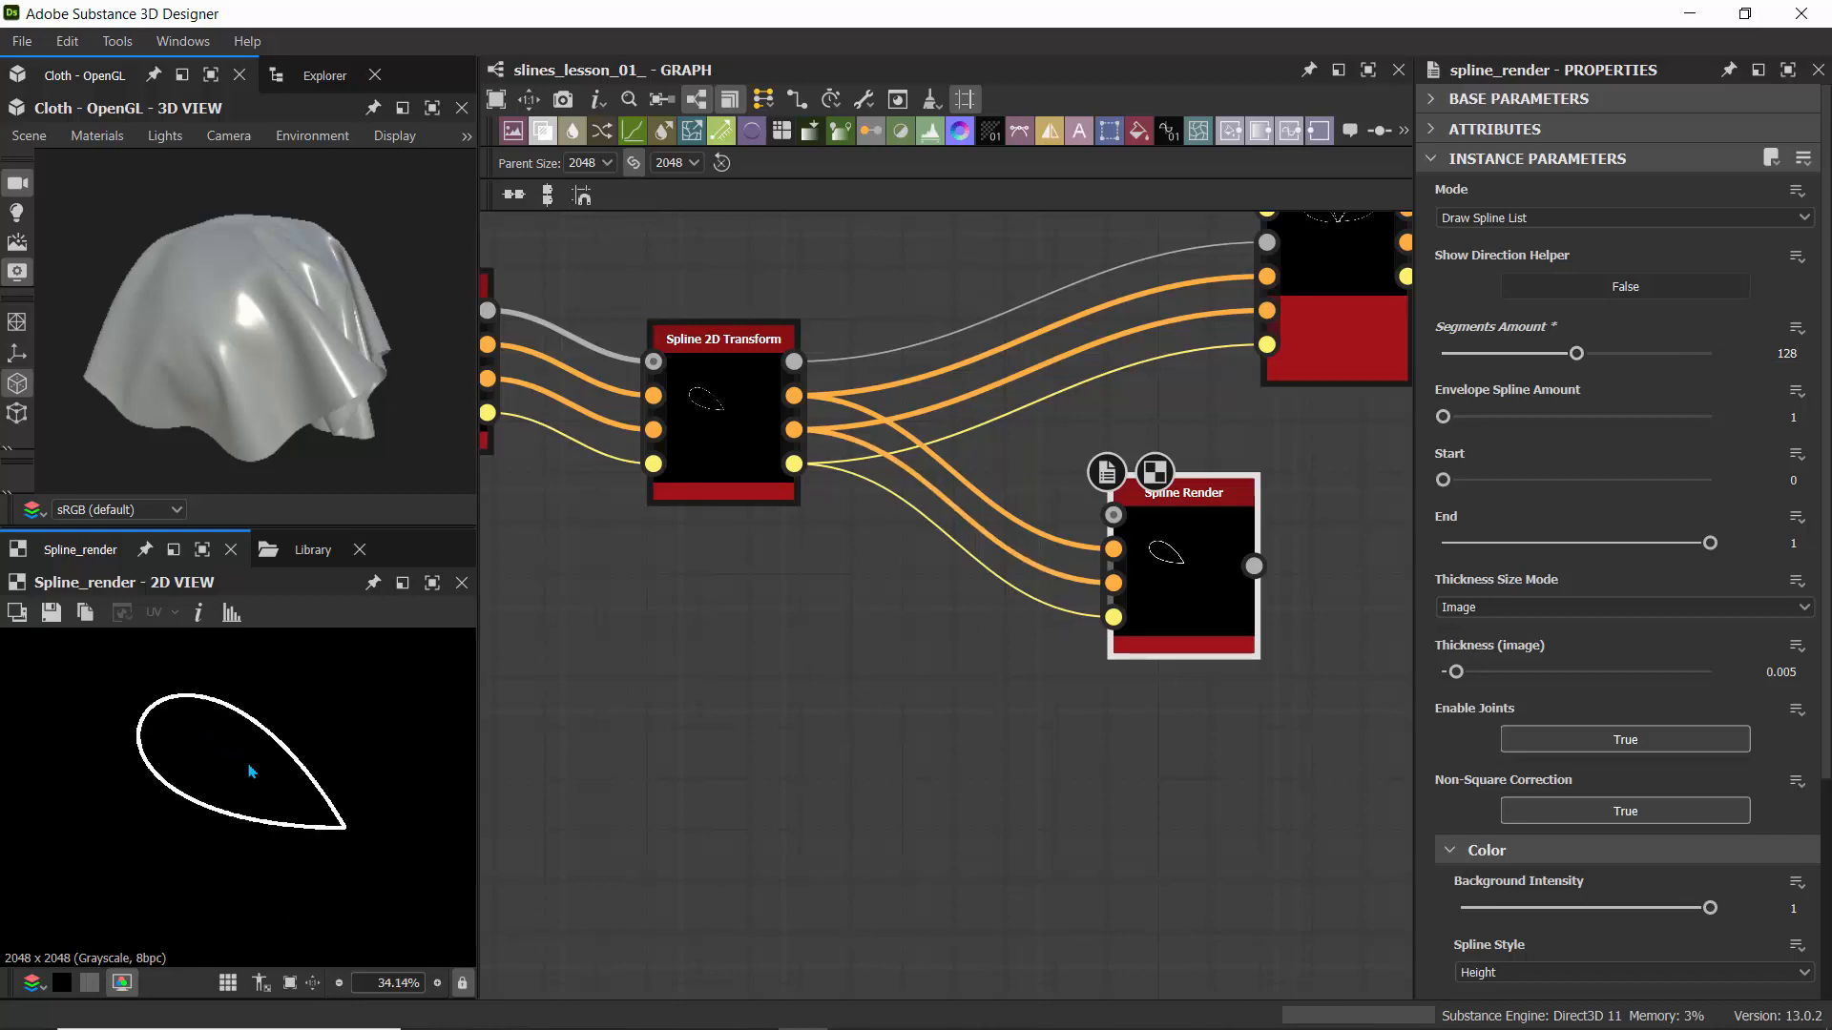
click(723, 425)
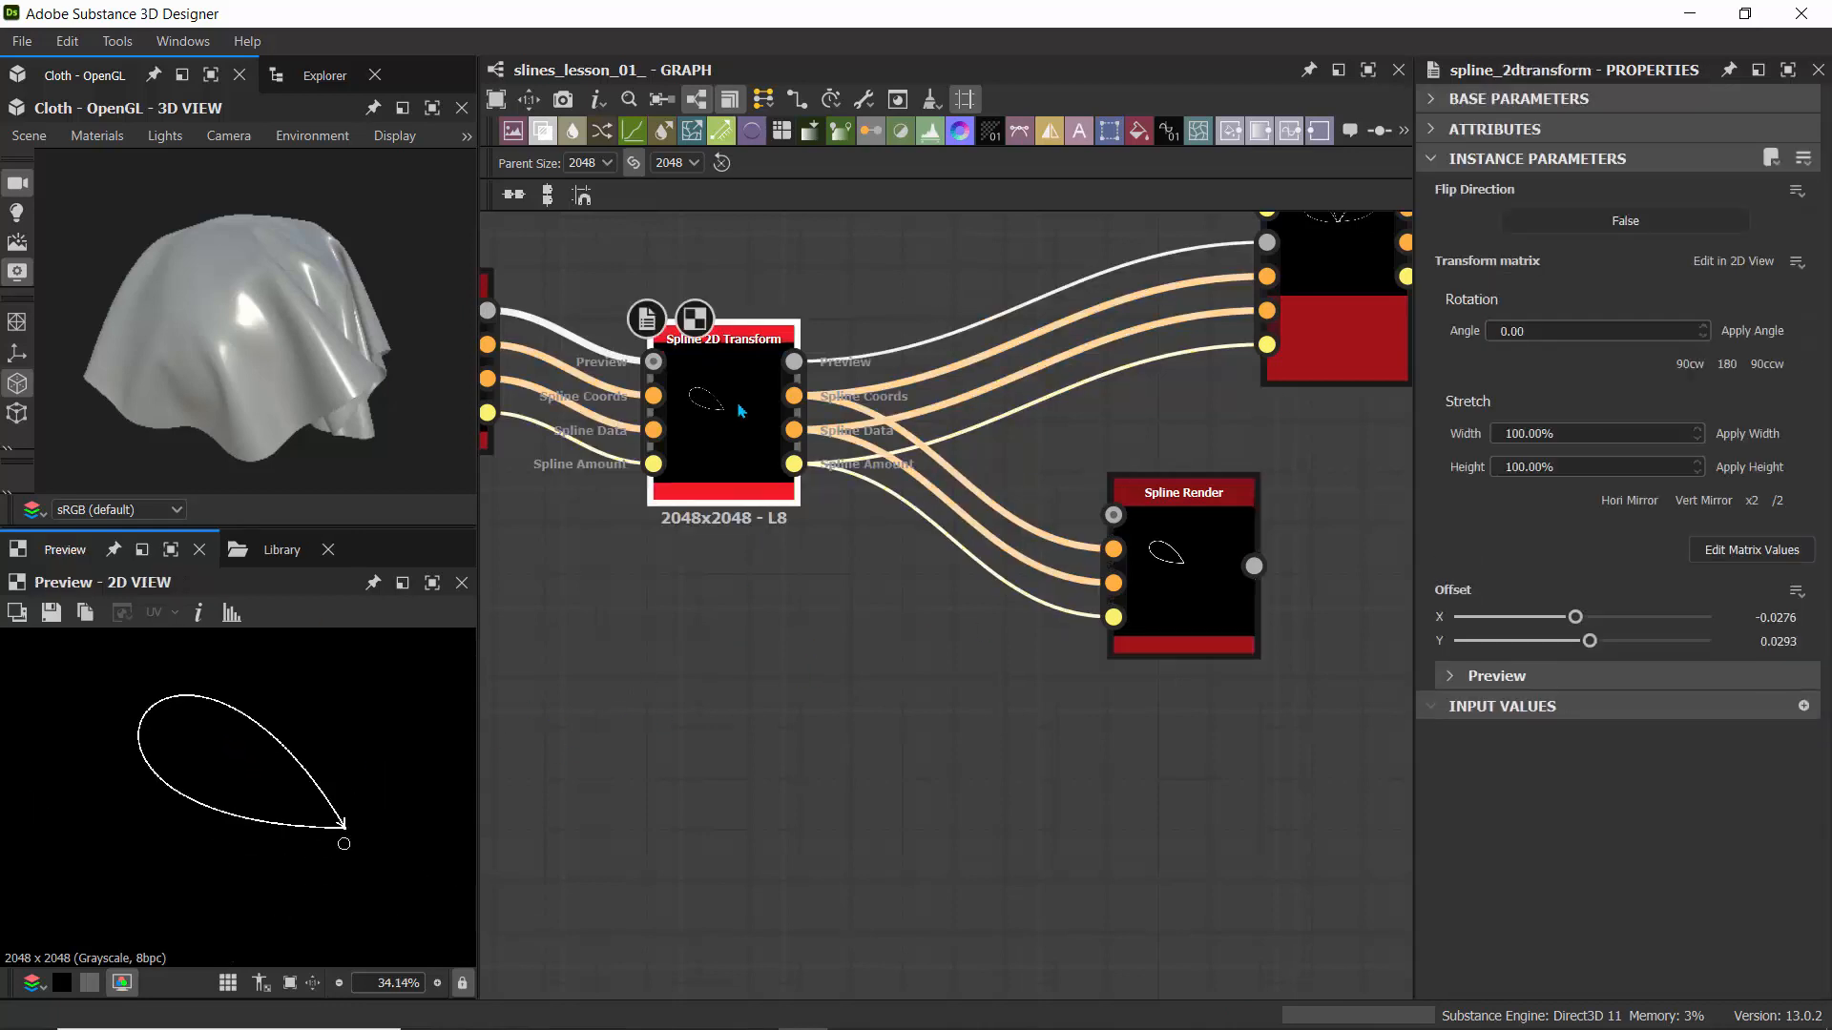
click(1181, 570)
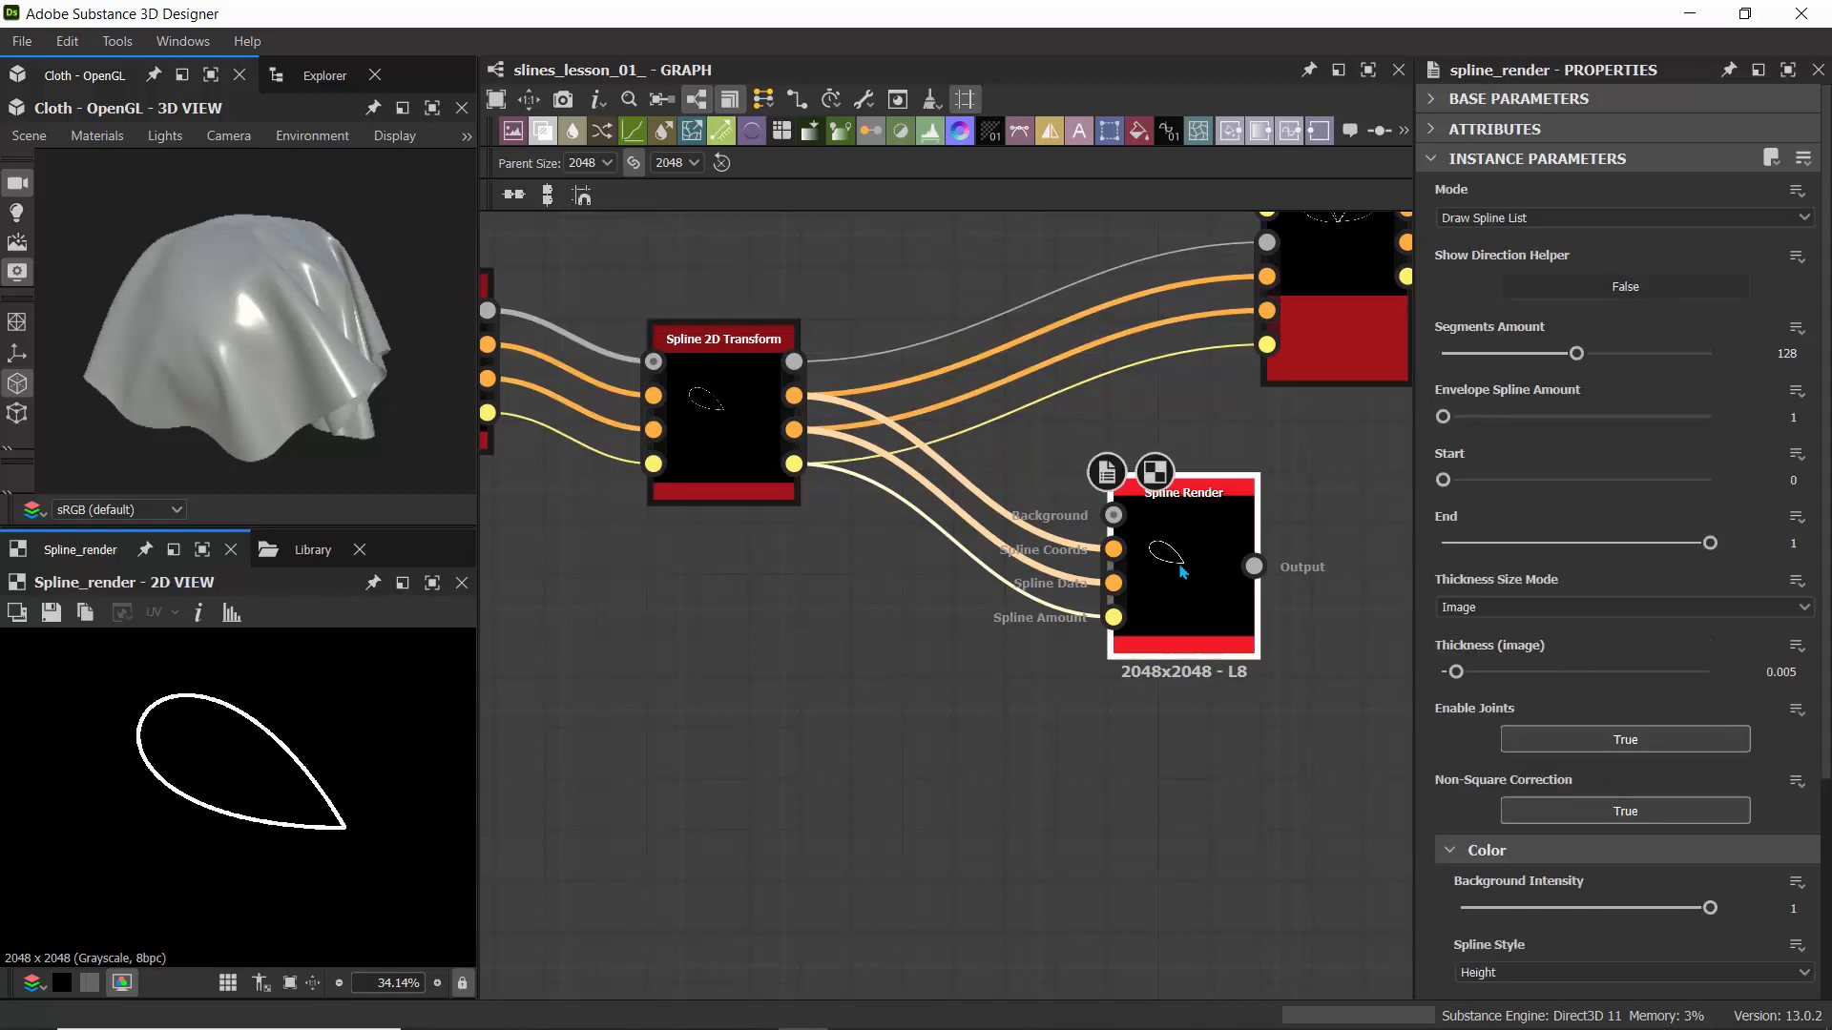
- Place Spline Render to the right of Spline Append and feed it with Spline Append's coords, data and amount outputs
scroll(1181, 570, down, 2)
middle_drag(1181, 570, 804, 658)
drag(796, 622, 1204, 389)
drag(959, 393, 1164, 395)
scroll(303, 717, down, 2)
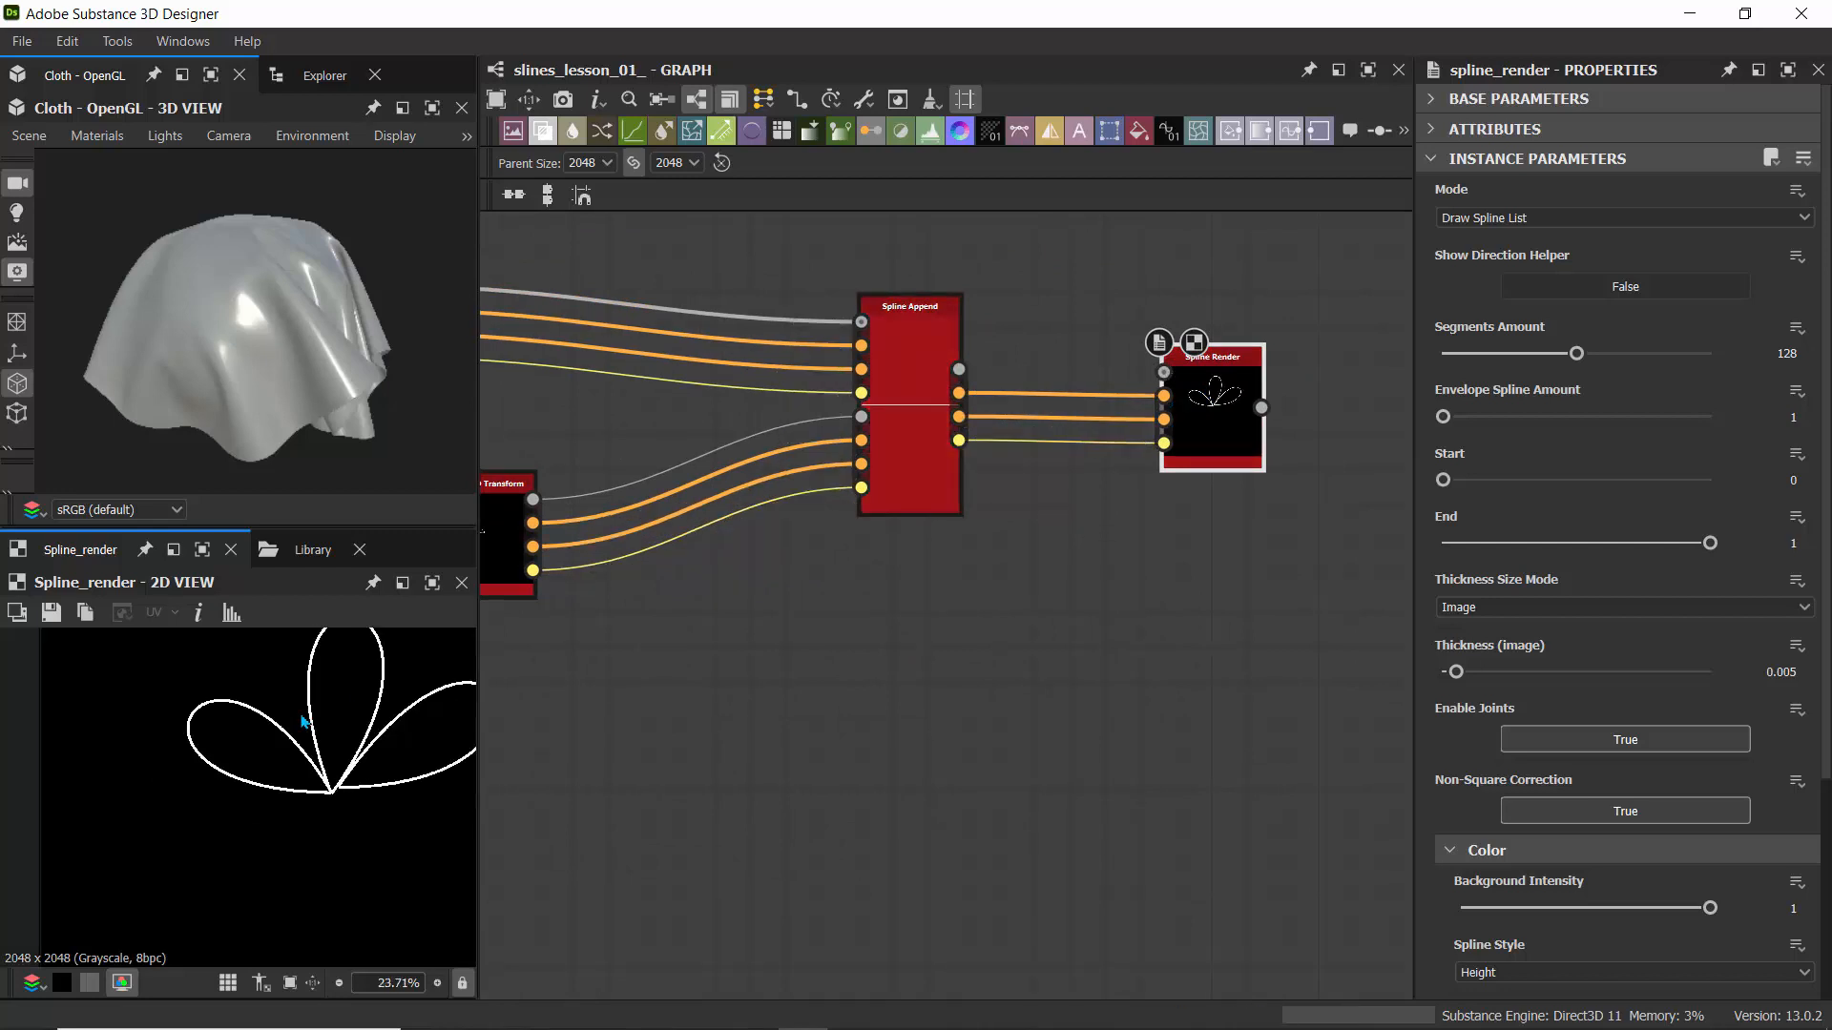
middle_drag(323, 729, 225, 740)
- Move the base point of the second chained Spline (Cubic) petal onto the point where the other petals meet
scroll(199, 798, up, 5)
scroll(198, 797, down, 2)
middle_drag(778, 680, 917, 673)
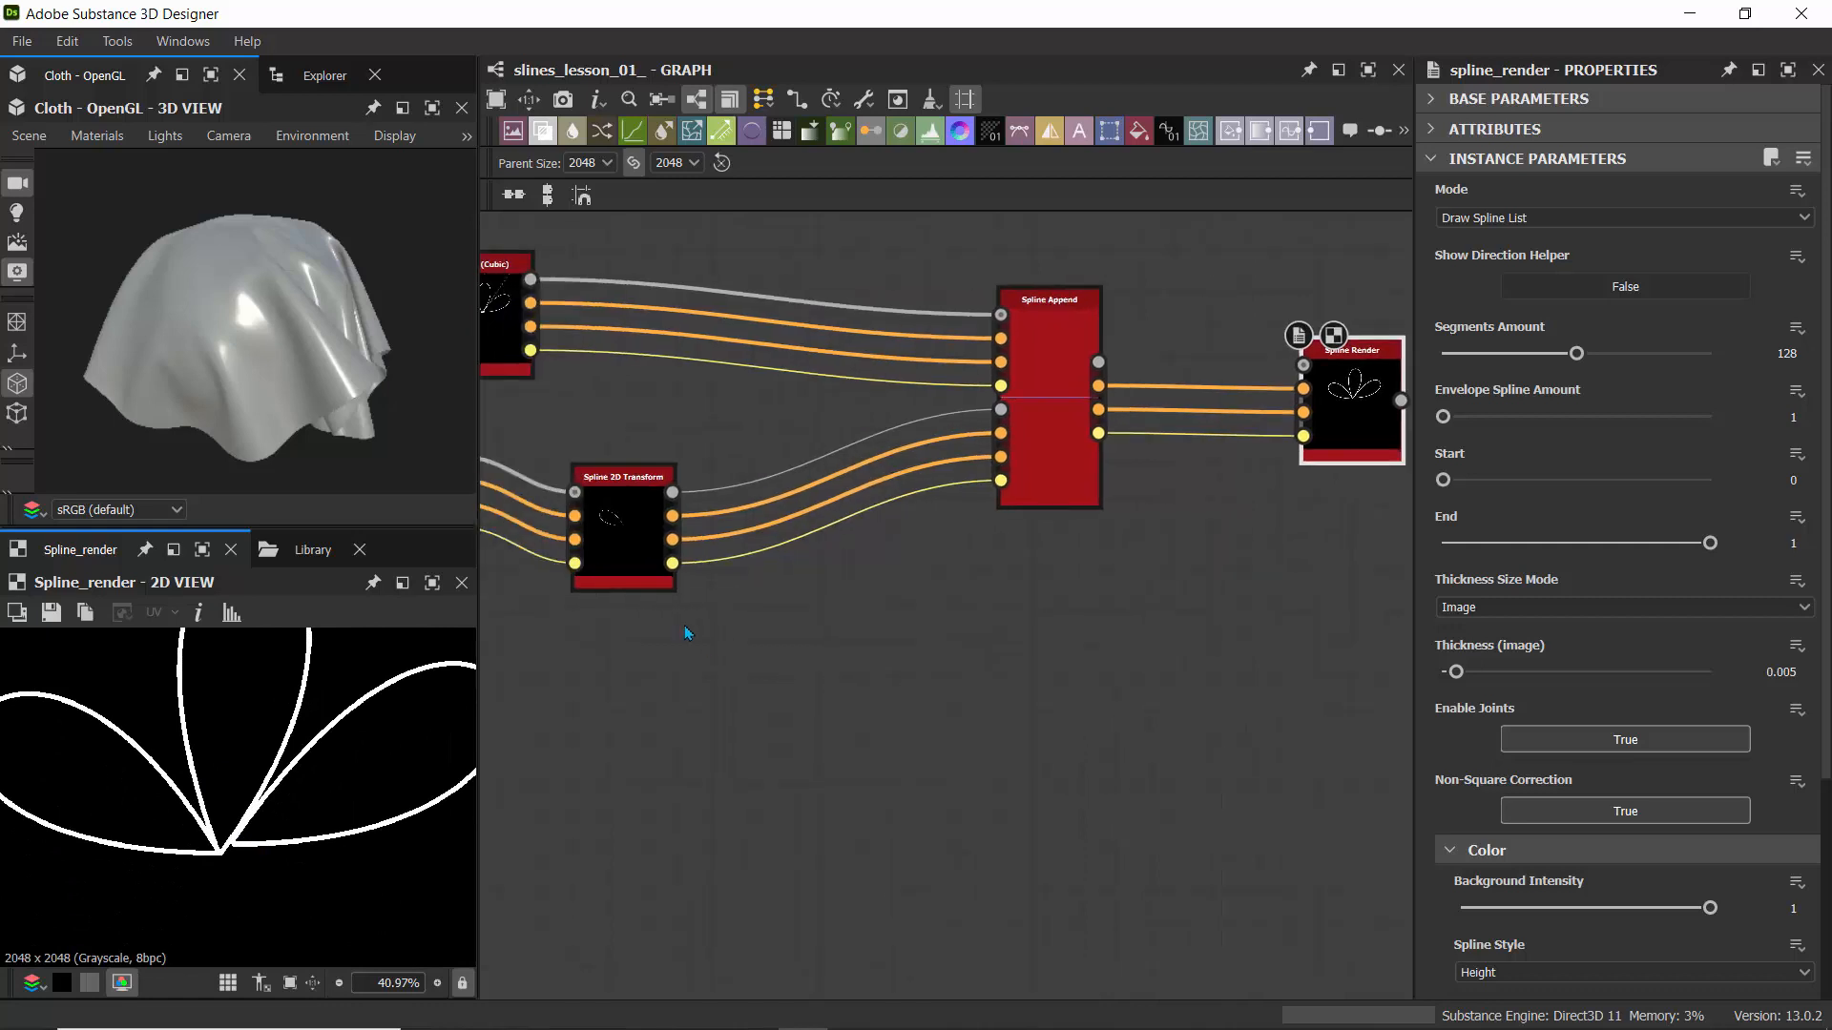
click(615, 539)
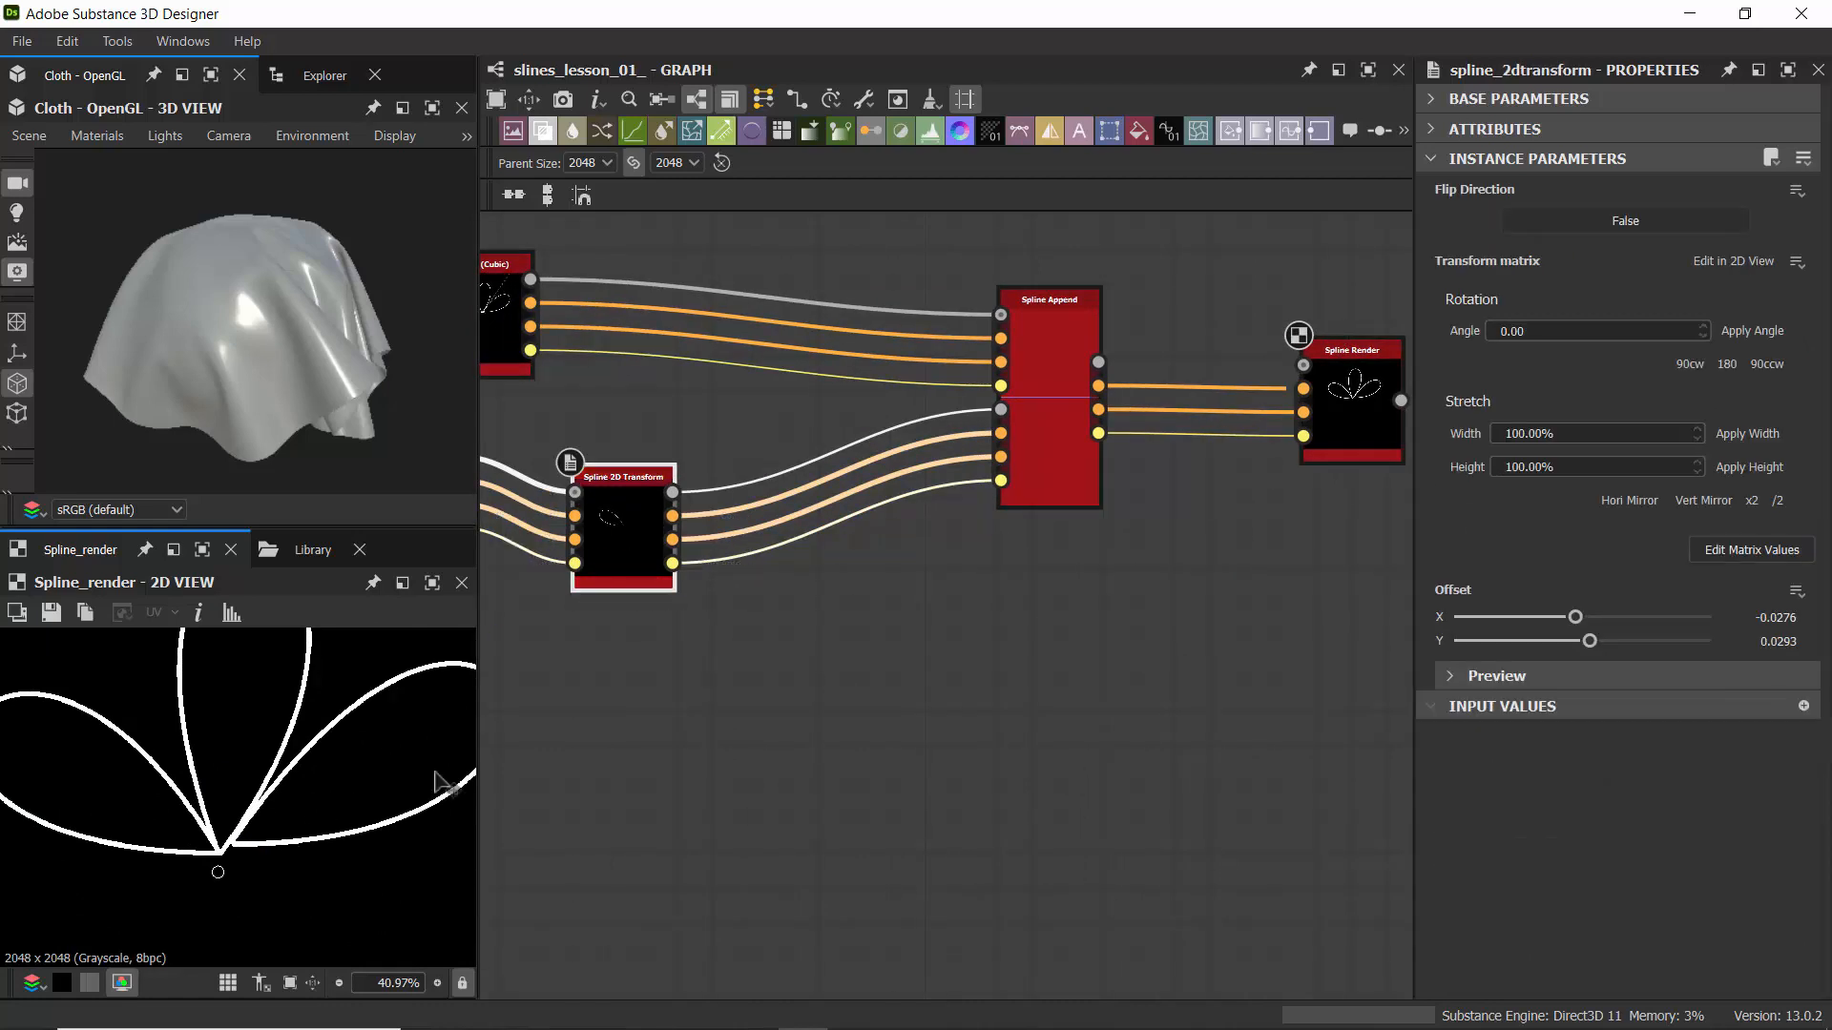
middle_drag(598, 648, 1040, 626)
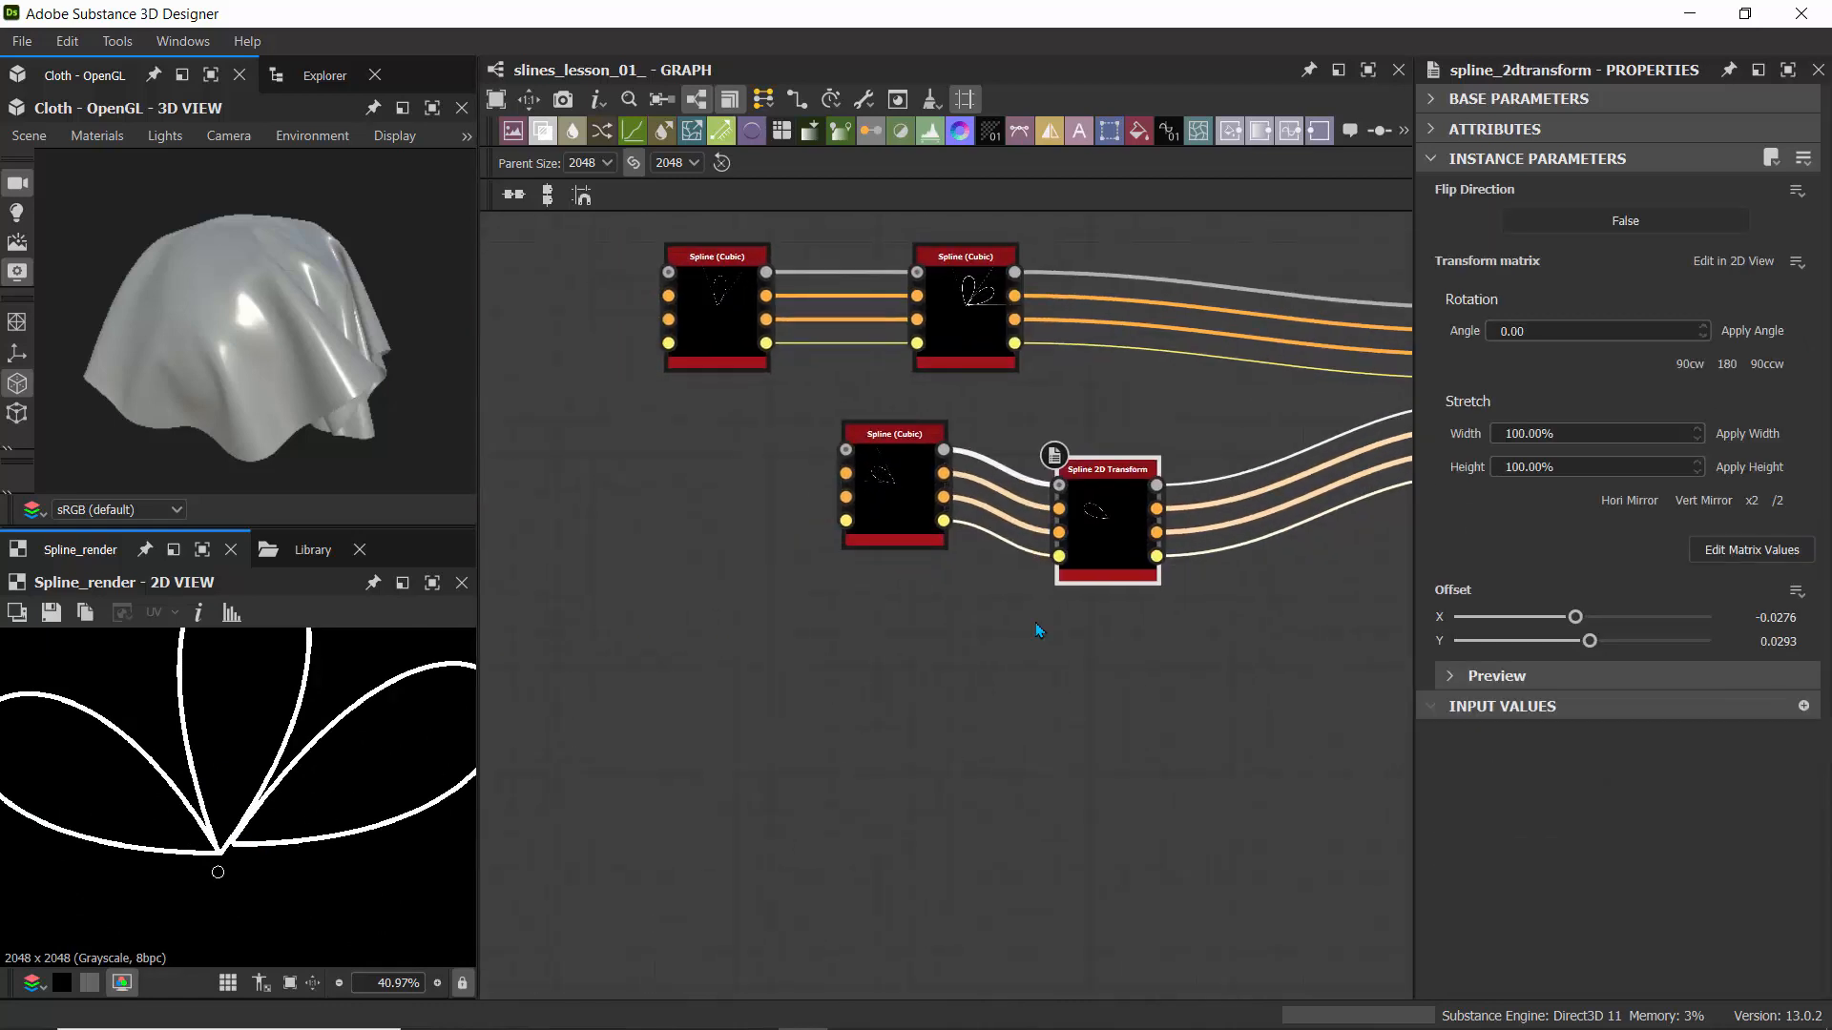
click(902, 487)
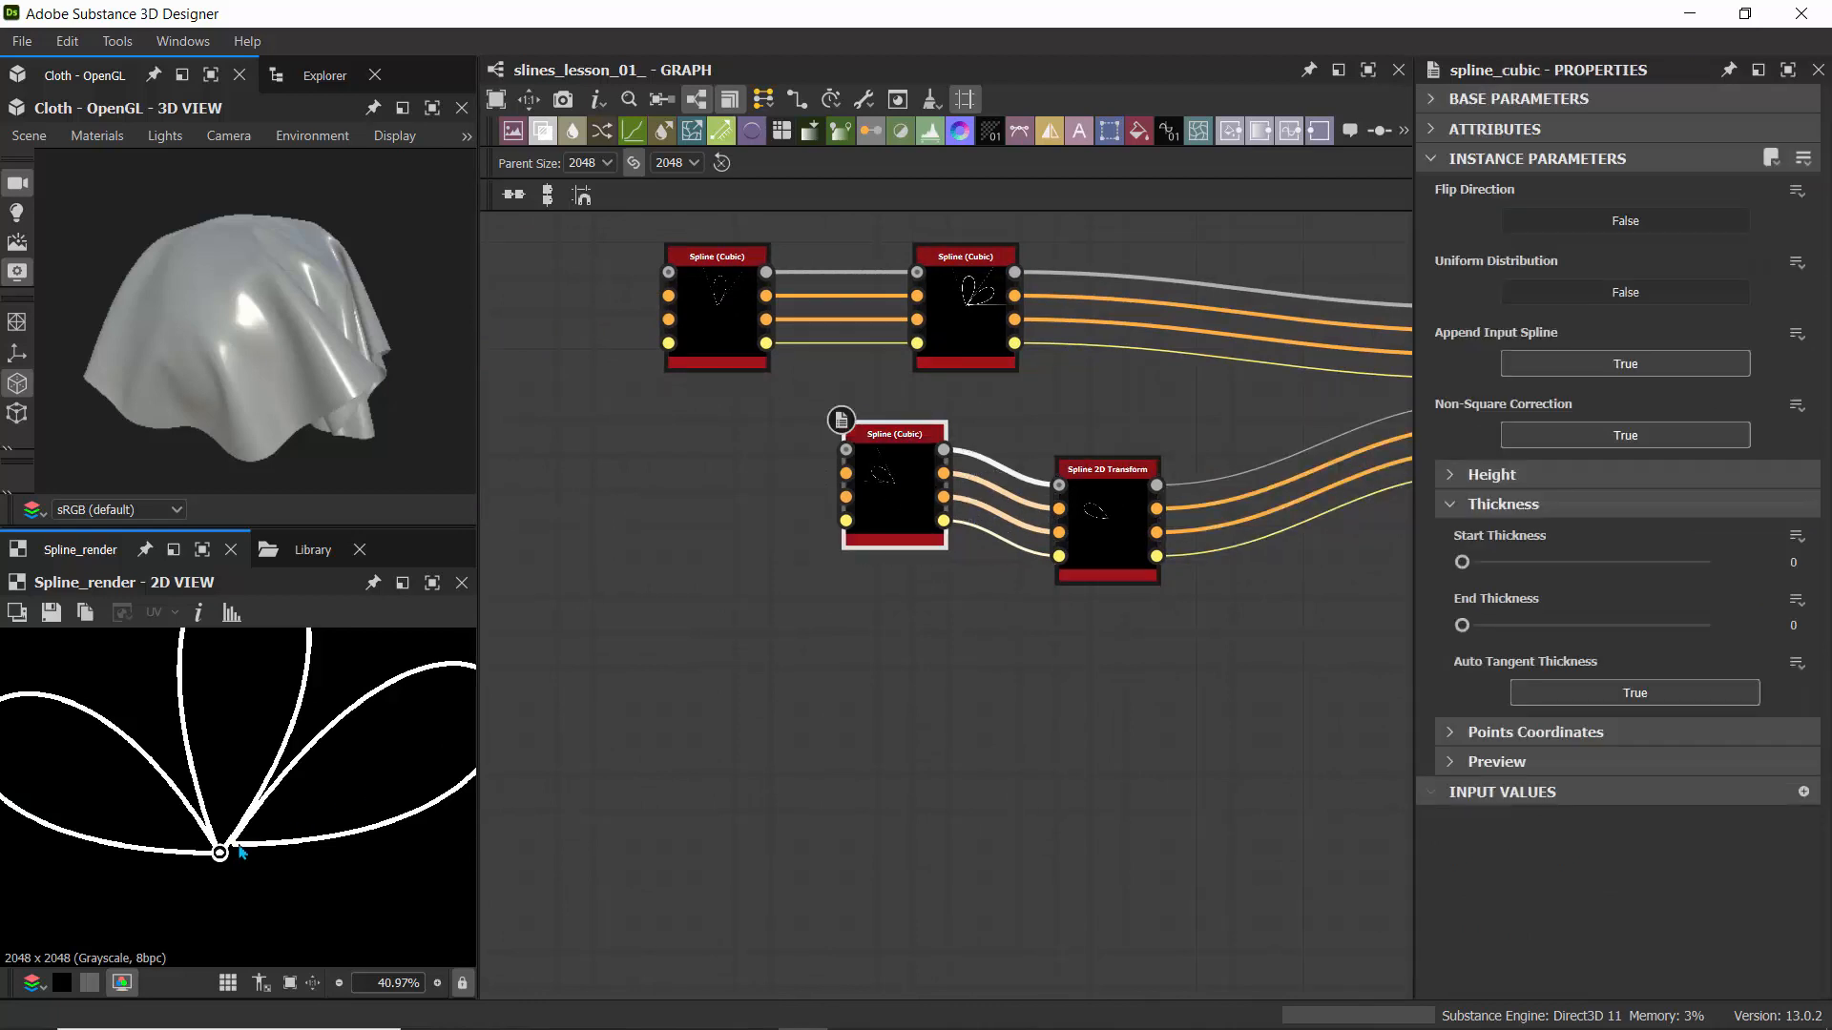
scroll(284, 811, down, 3)
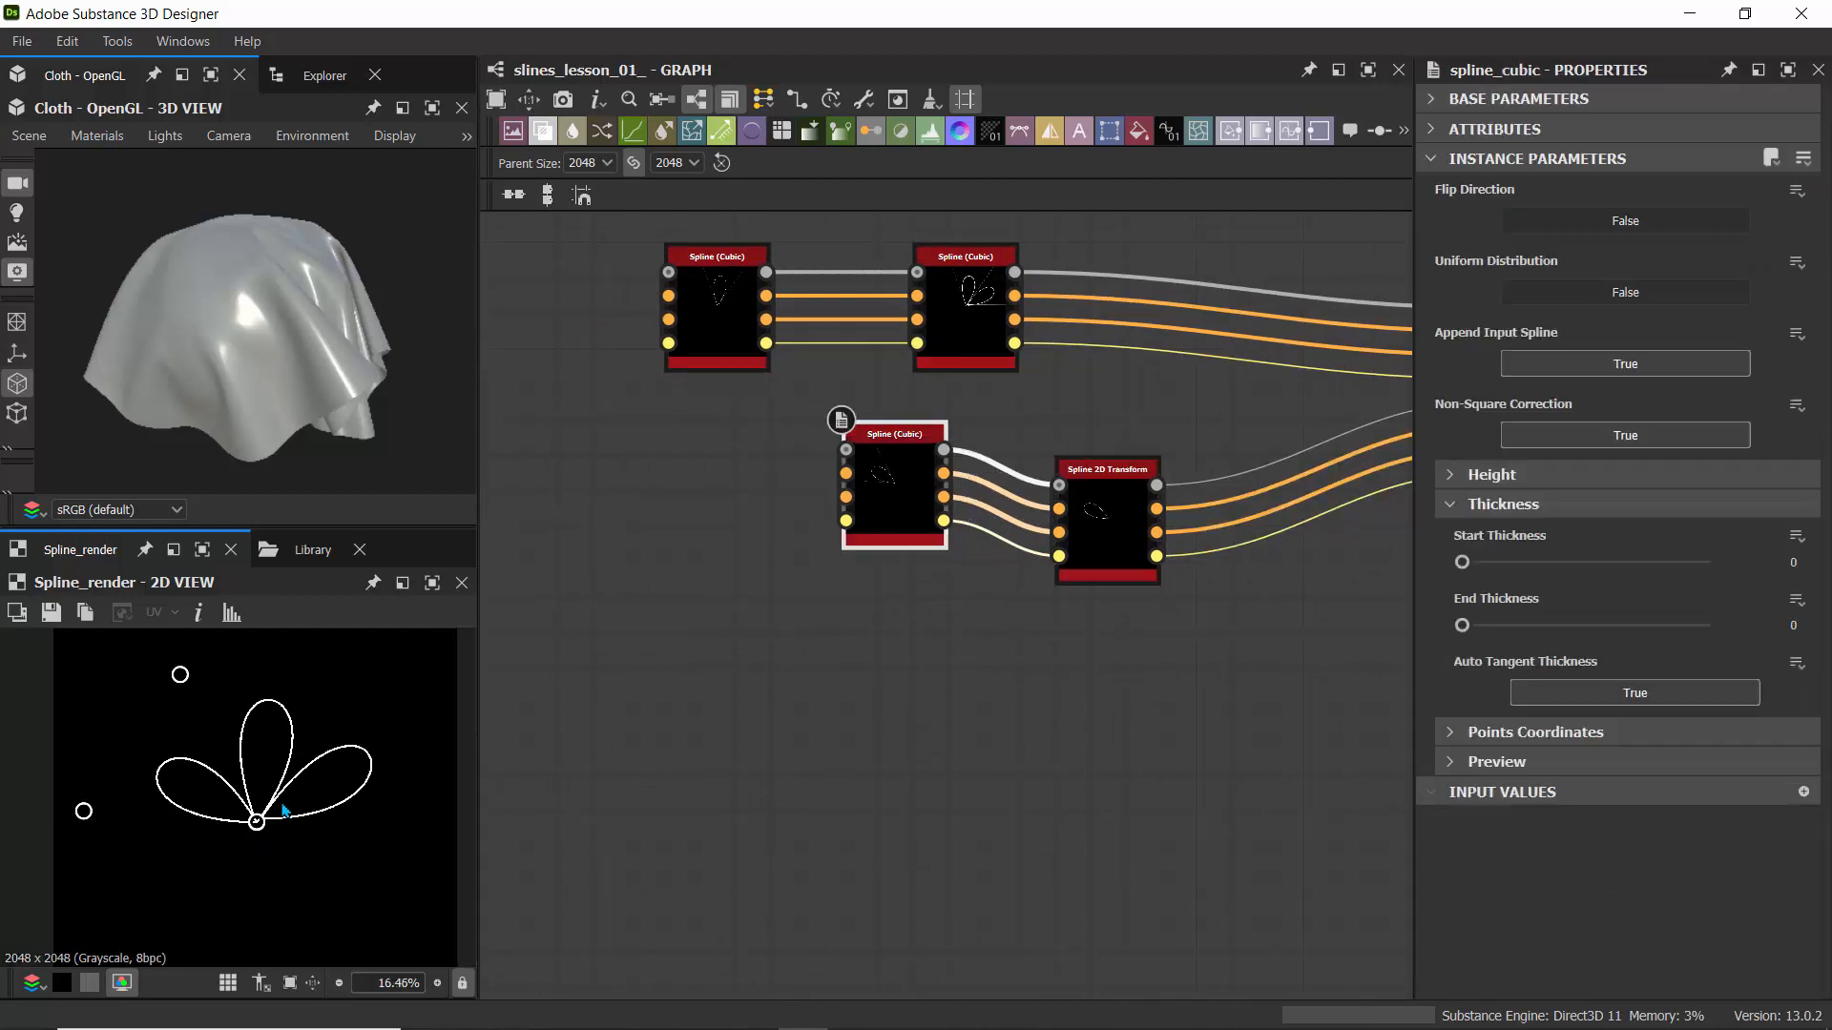
click(944, 322)
scroll(258, 822, up, 8)
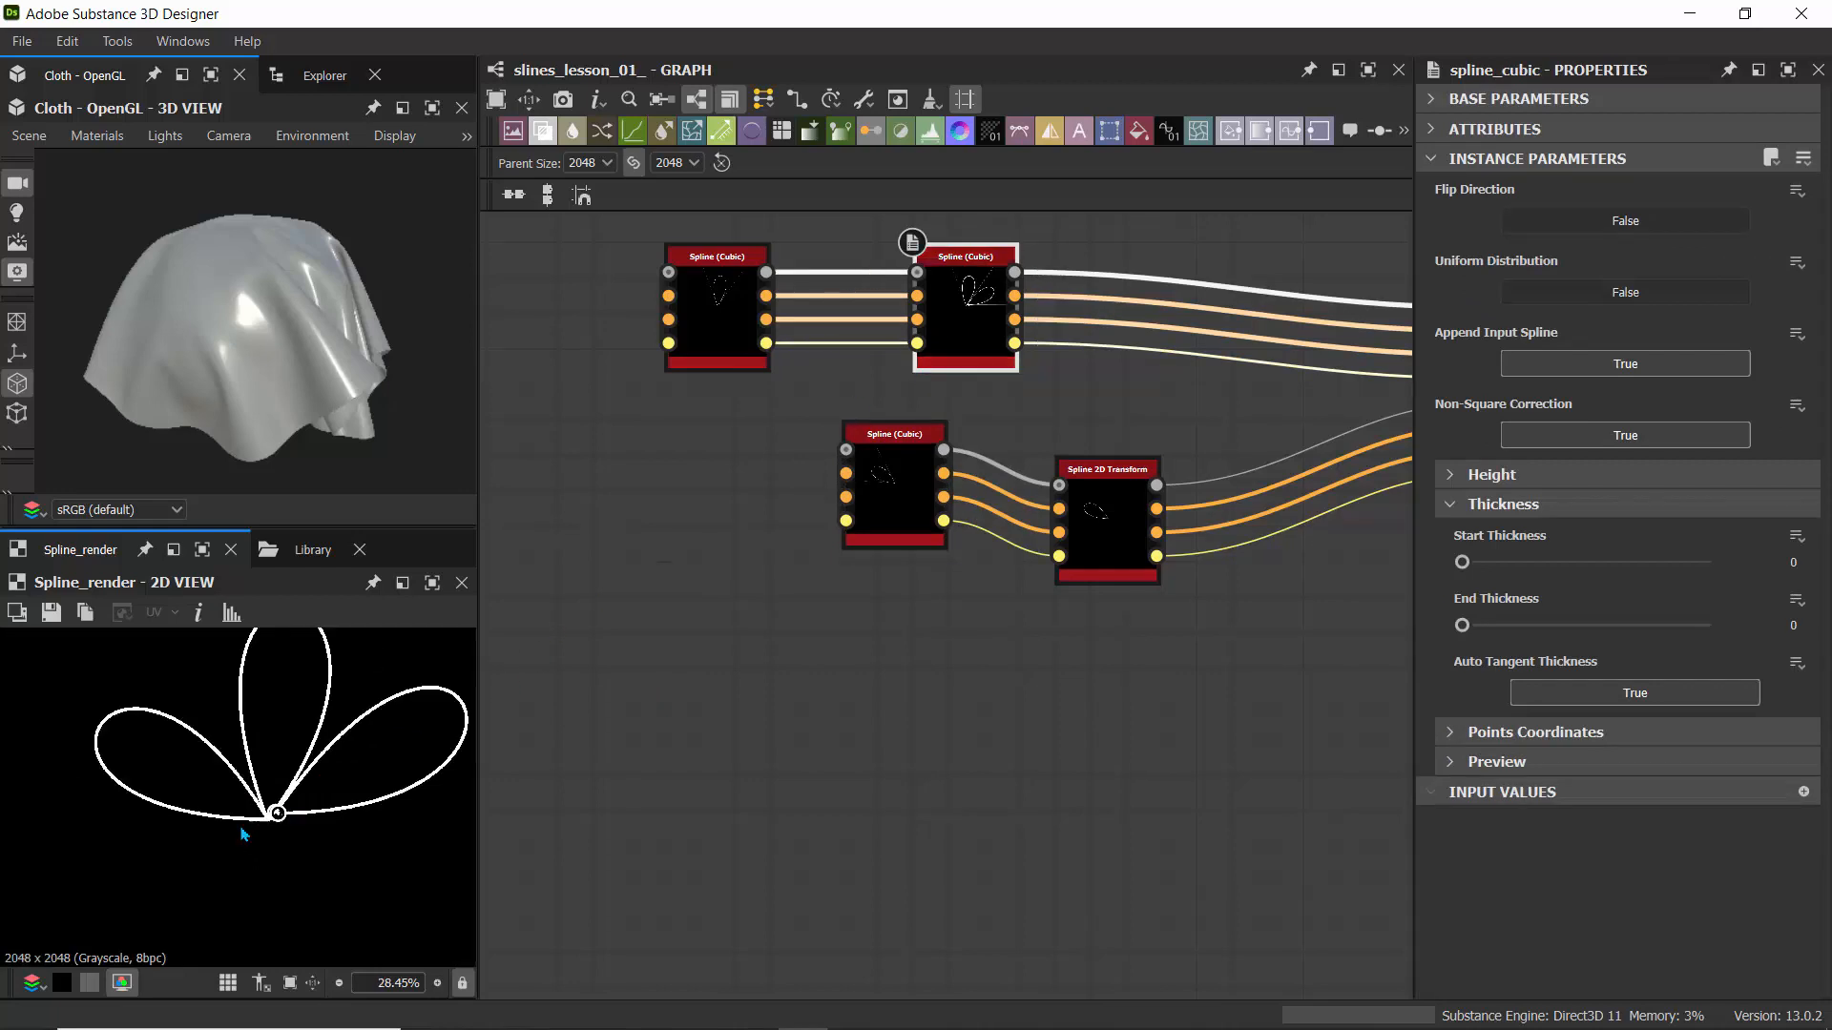
drag(268, 750, 233, 771)
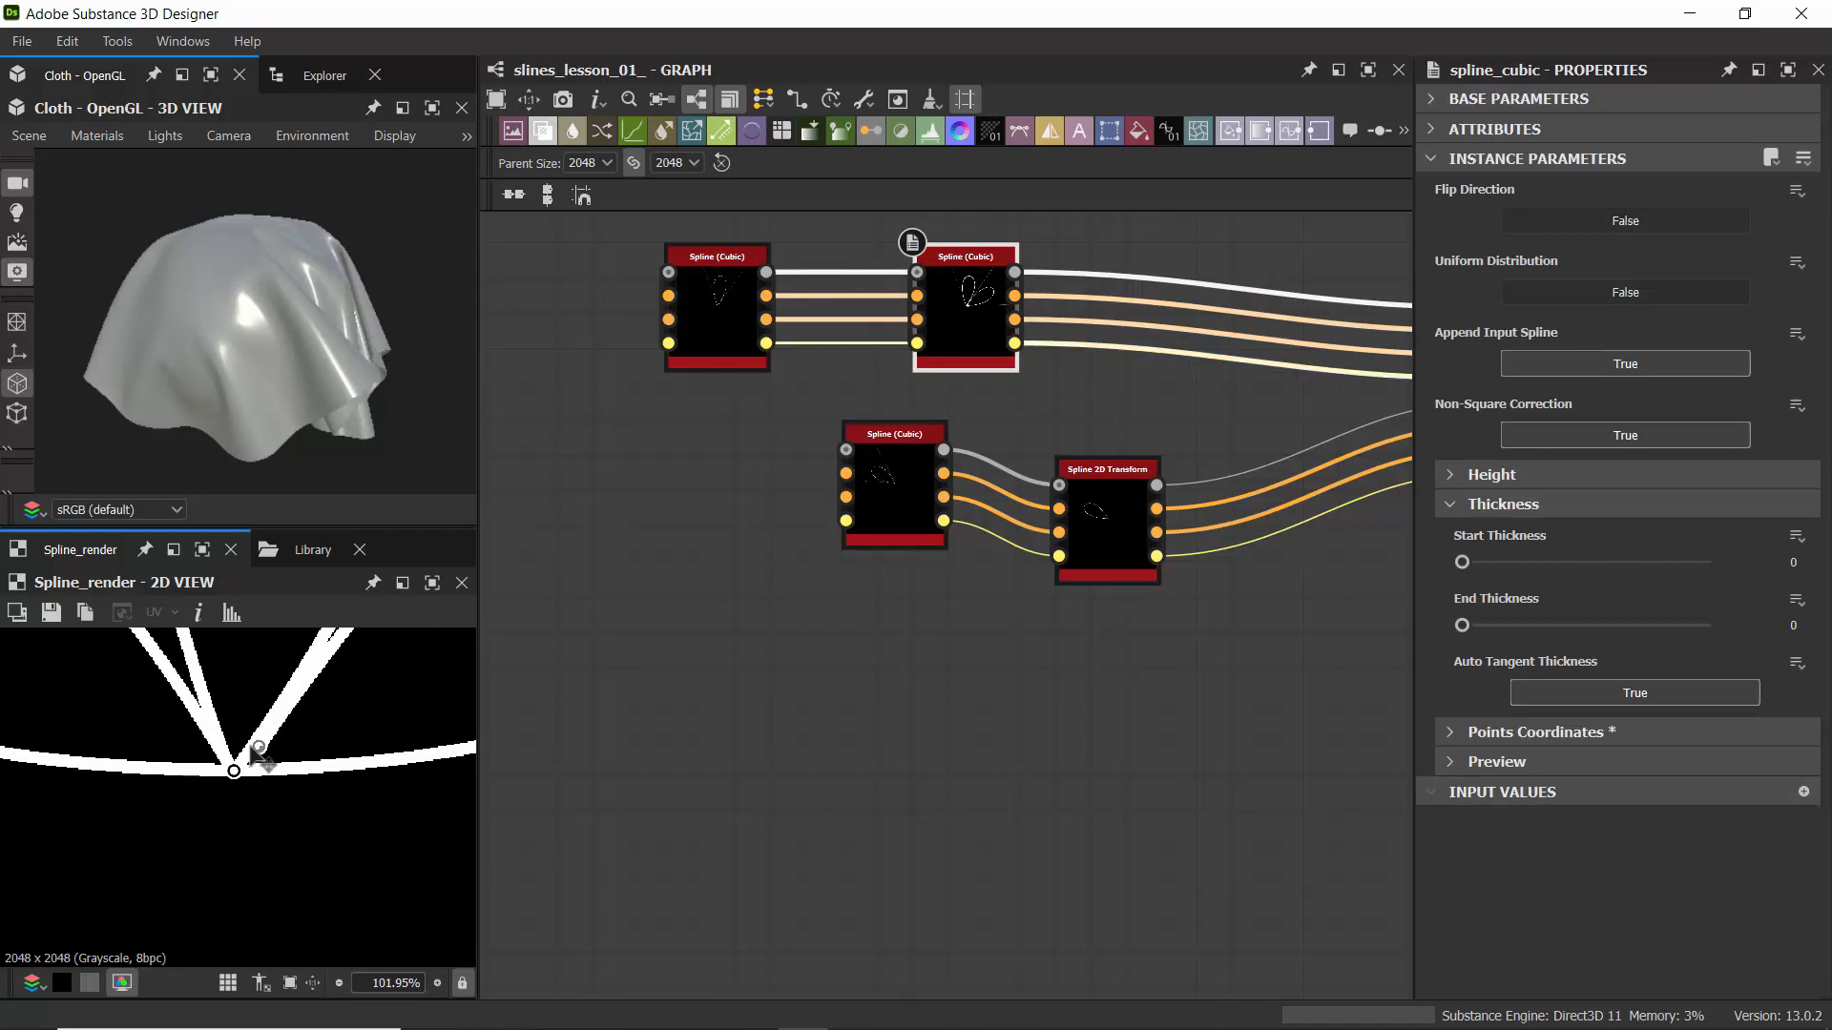
- Review the rendered three-petal shape and the chain of nodes leading into Spline Append
scroll(1192, 658, down, 4)
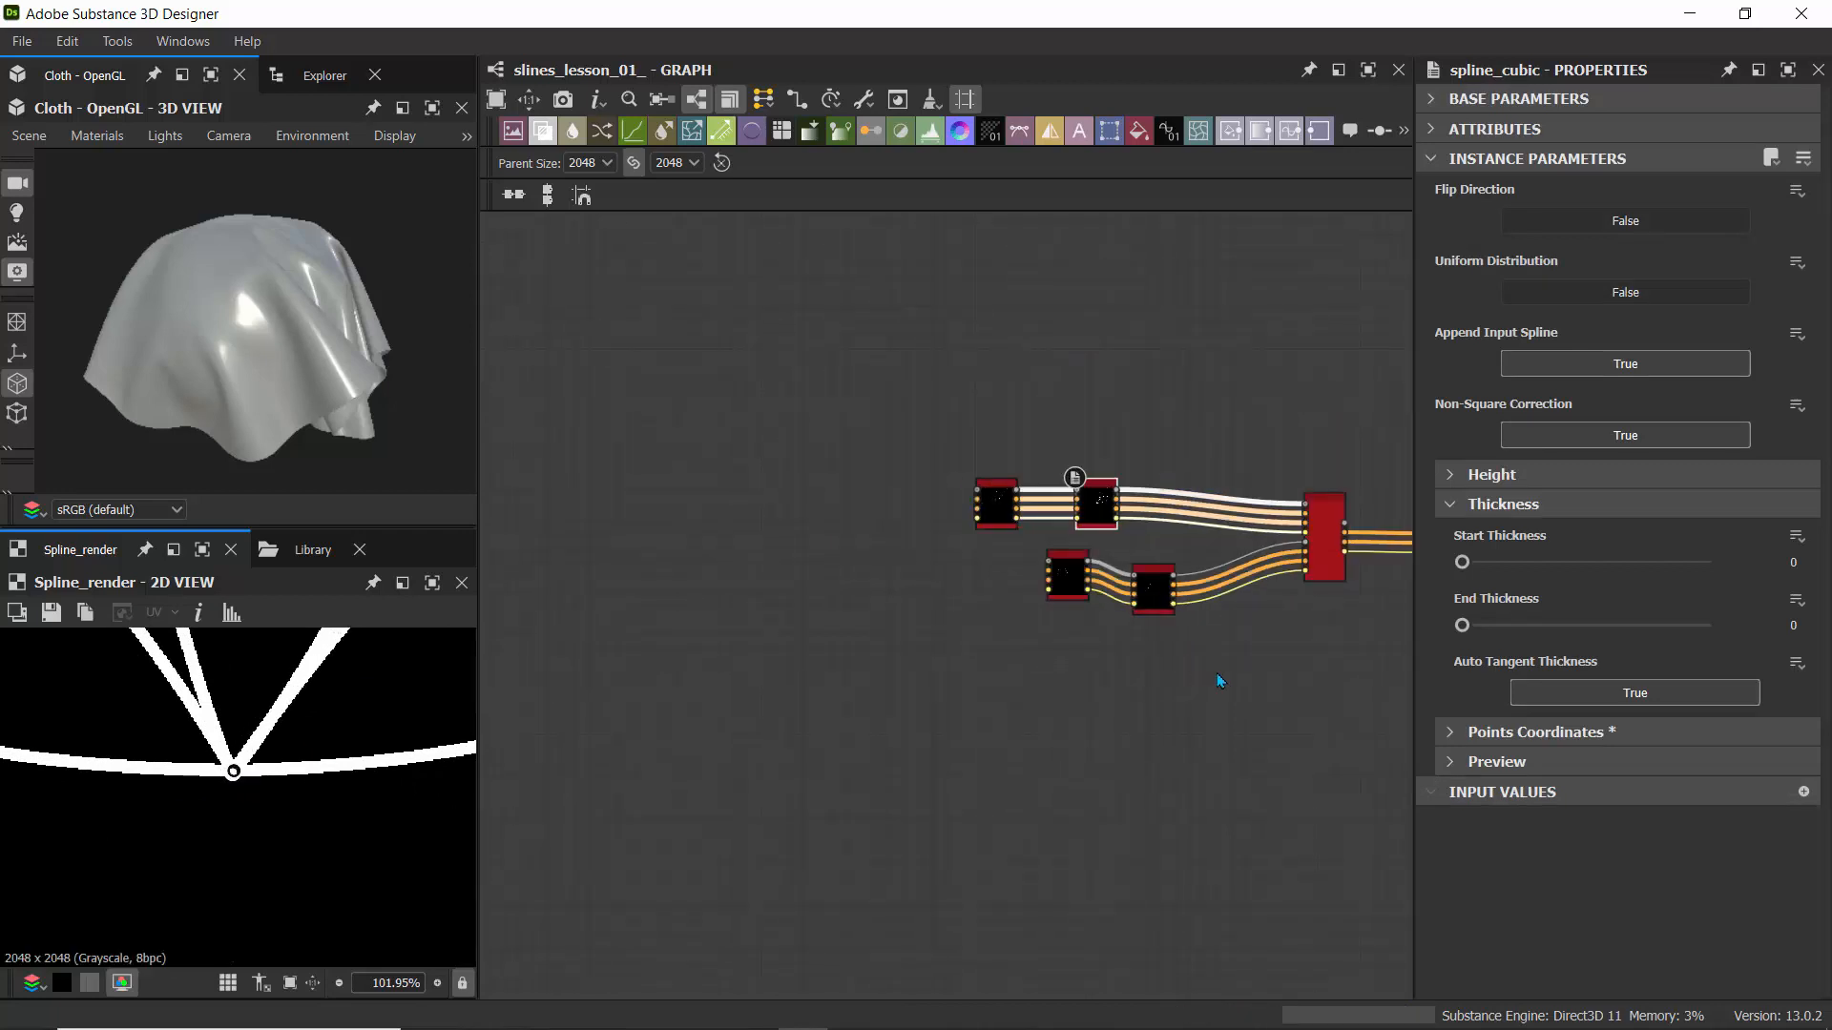
middle_drag(1221, 679, 899, 672)
scroll(877, 631, up, 4)
scroll(165, 775, down, 9)
scroll(212, 726, up, 2)
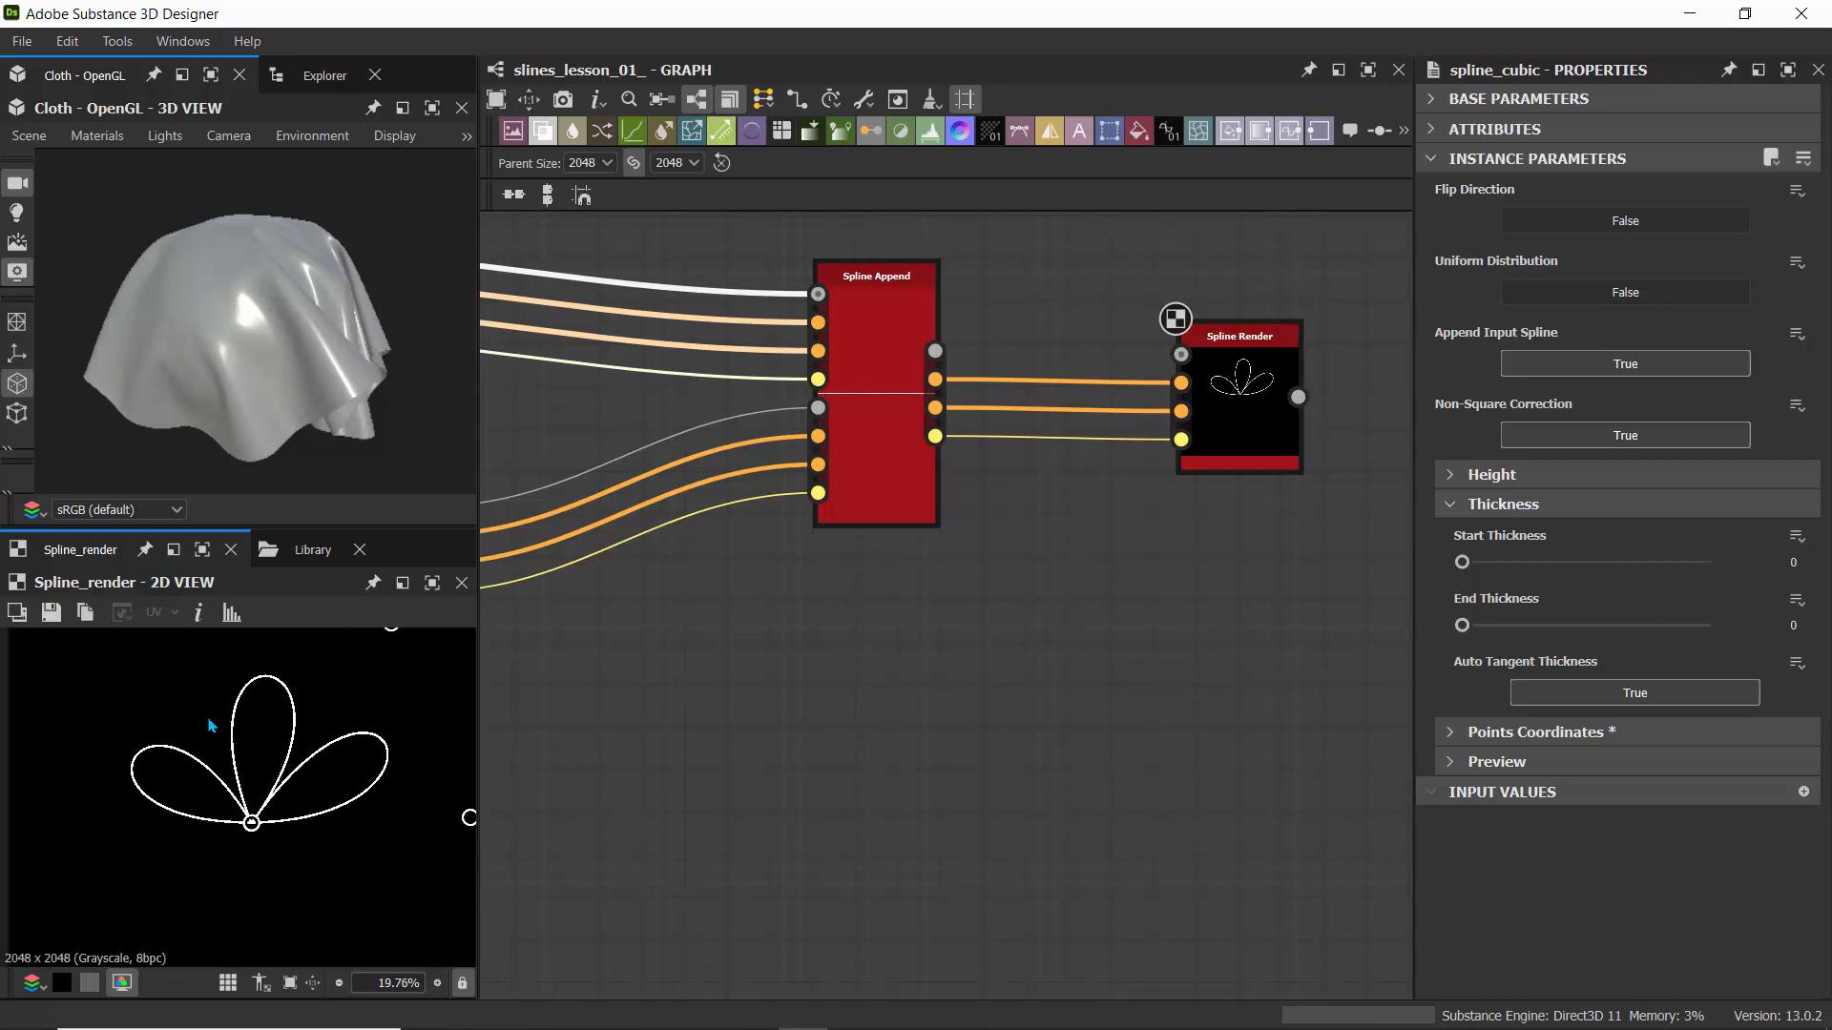
middle_drag(672, 660, 673, 548)
middle_drag(774, 518, 1267, 930)
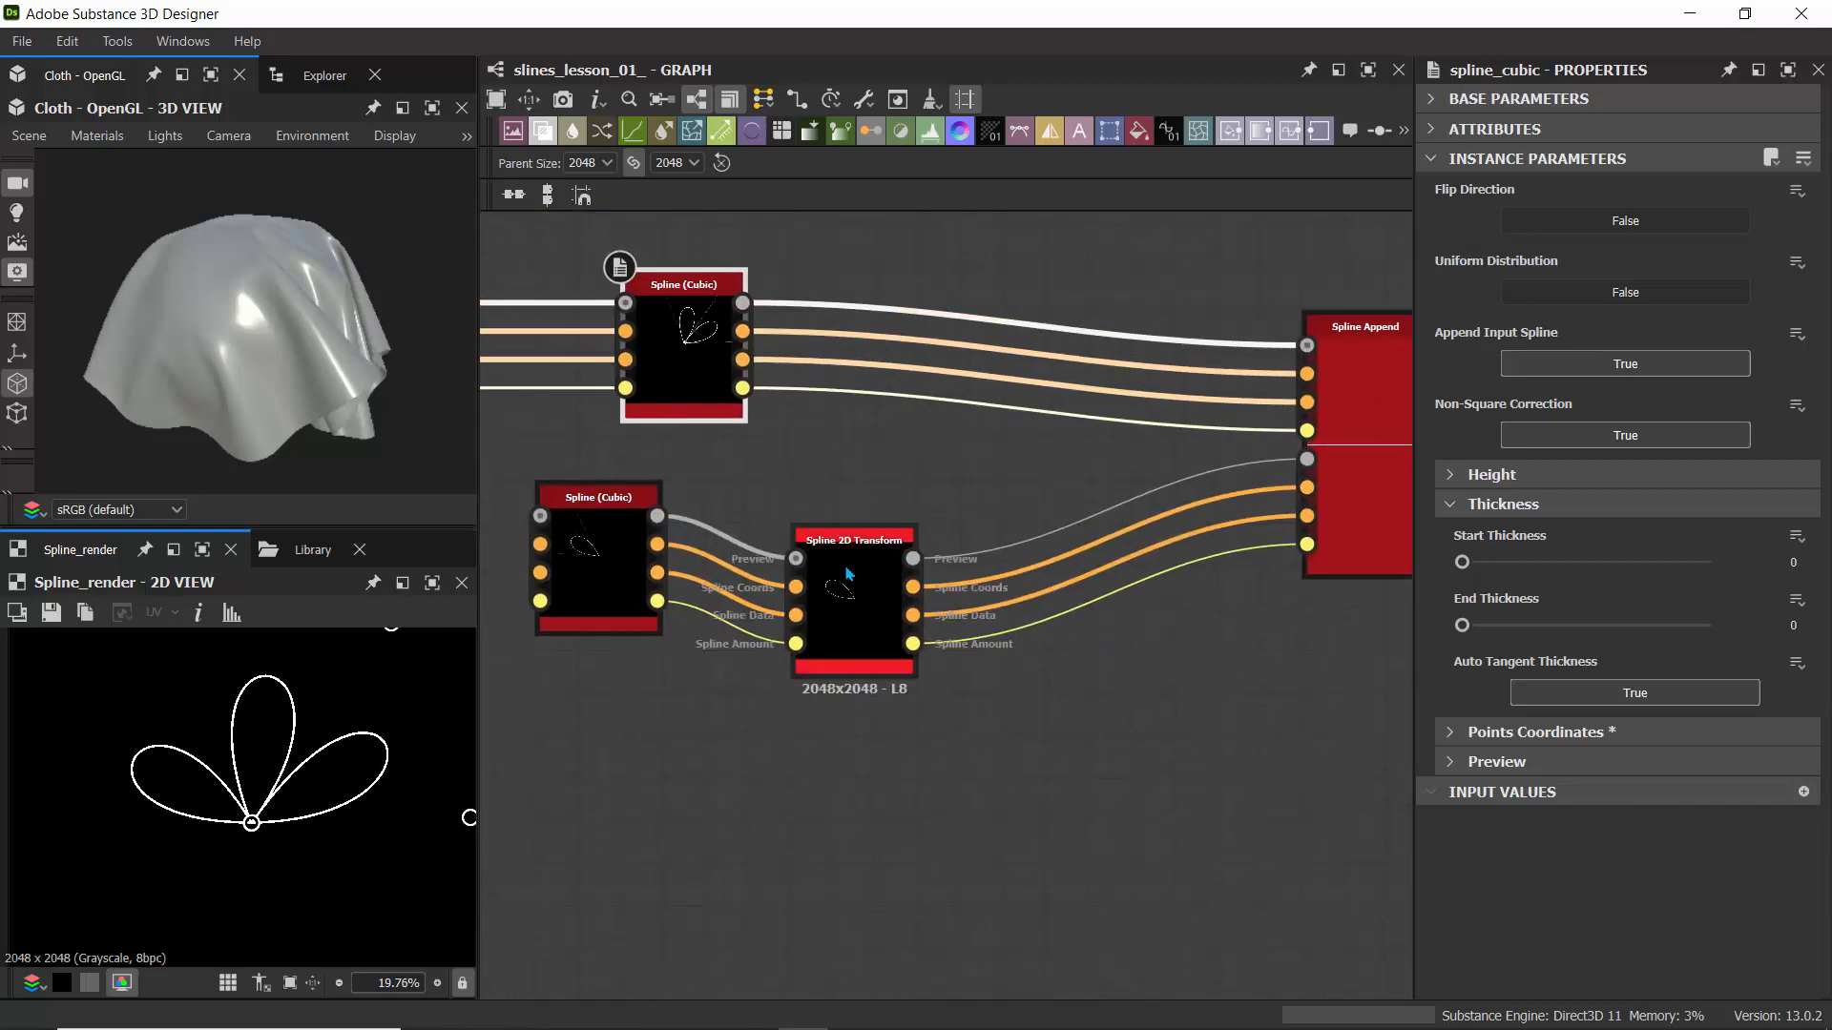
scroll(1178, 756, down, 2)
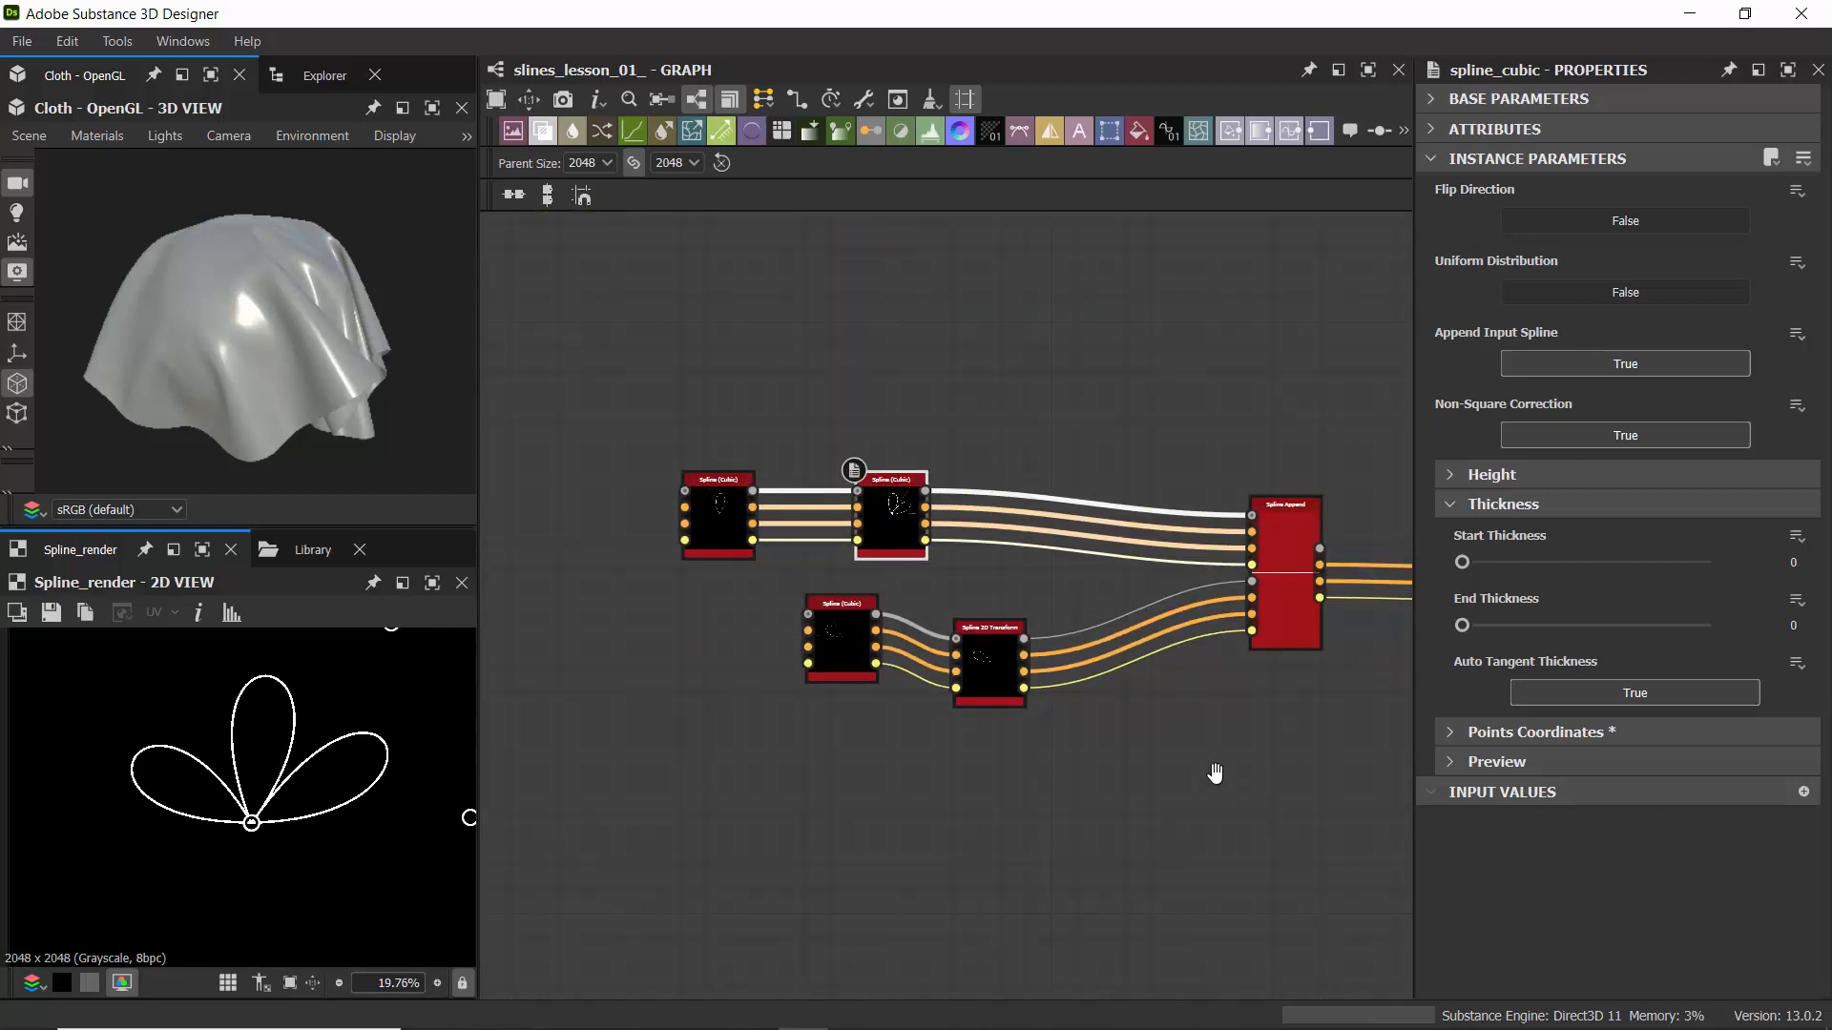
- Add a Spline (Poly Quadratic) node in the empty graph area below Spline Append
middle_drag(1211, 769, 916, 735)
key(space)
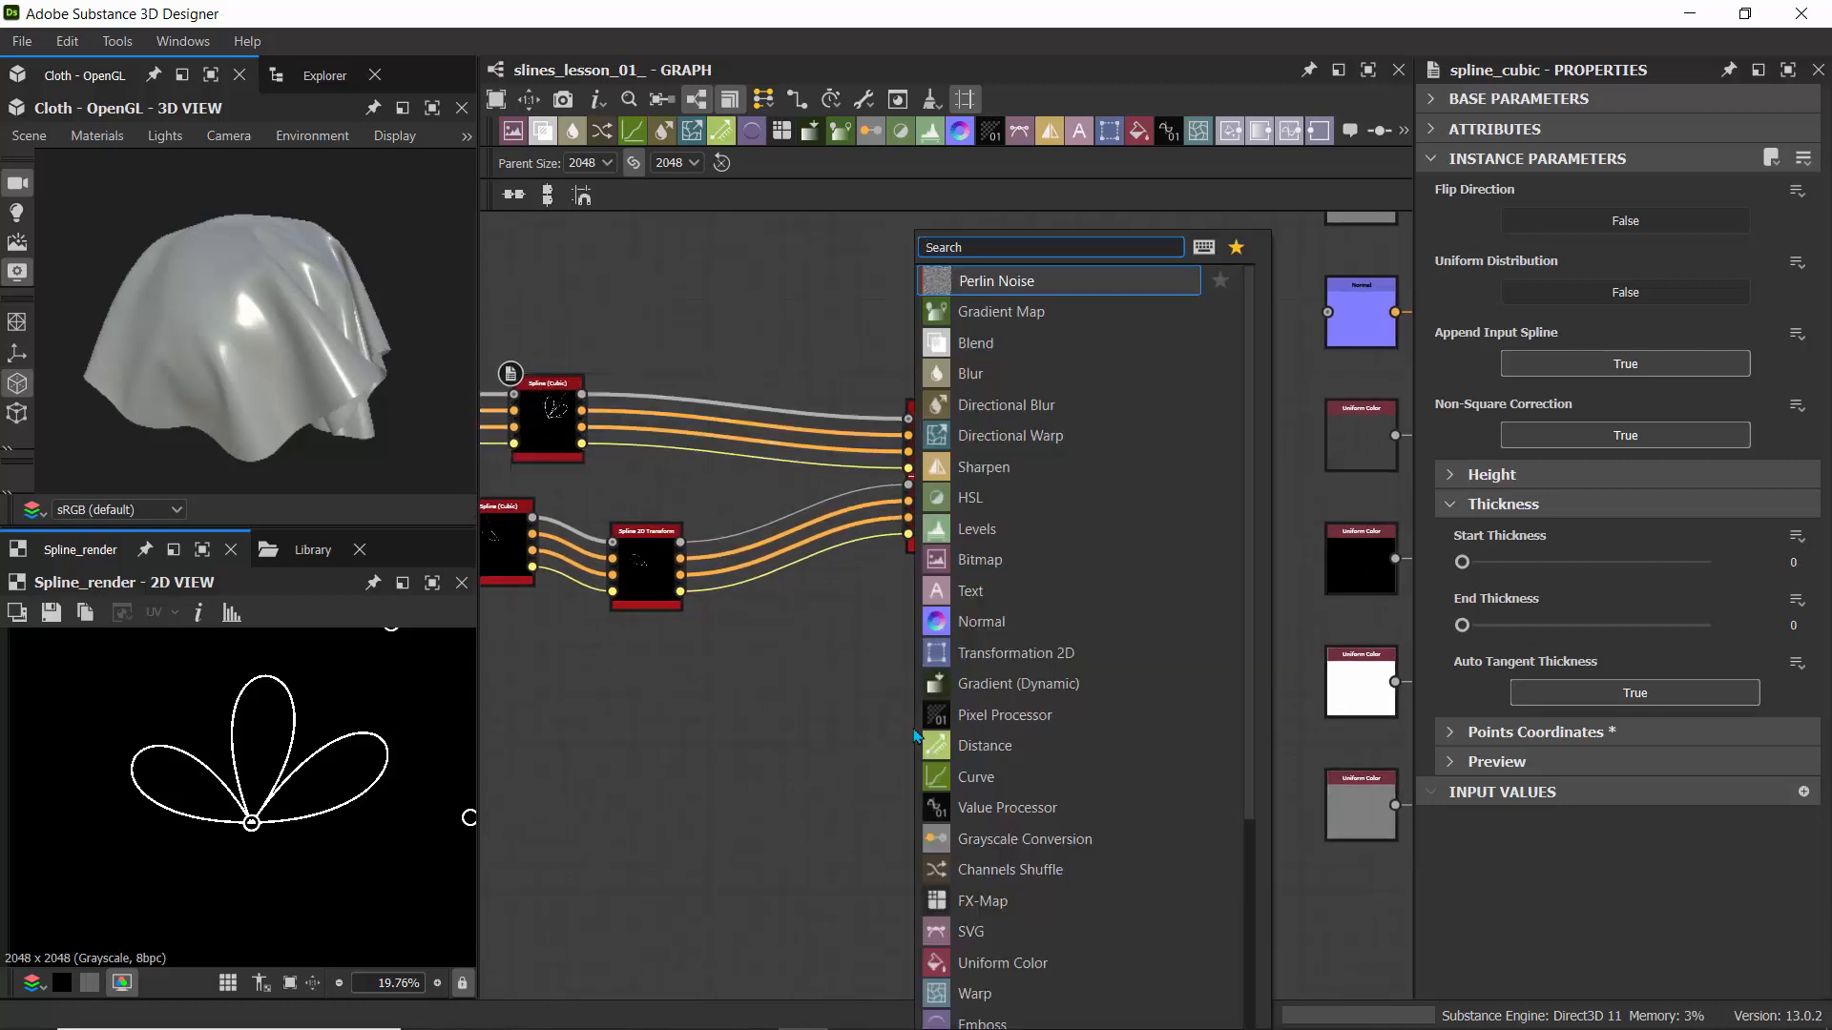
text(spline )
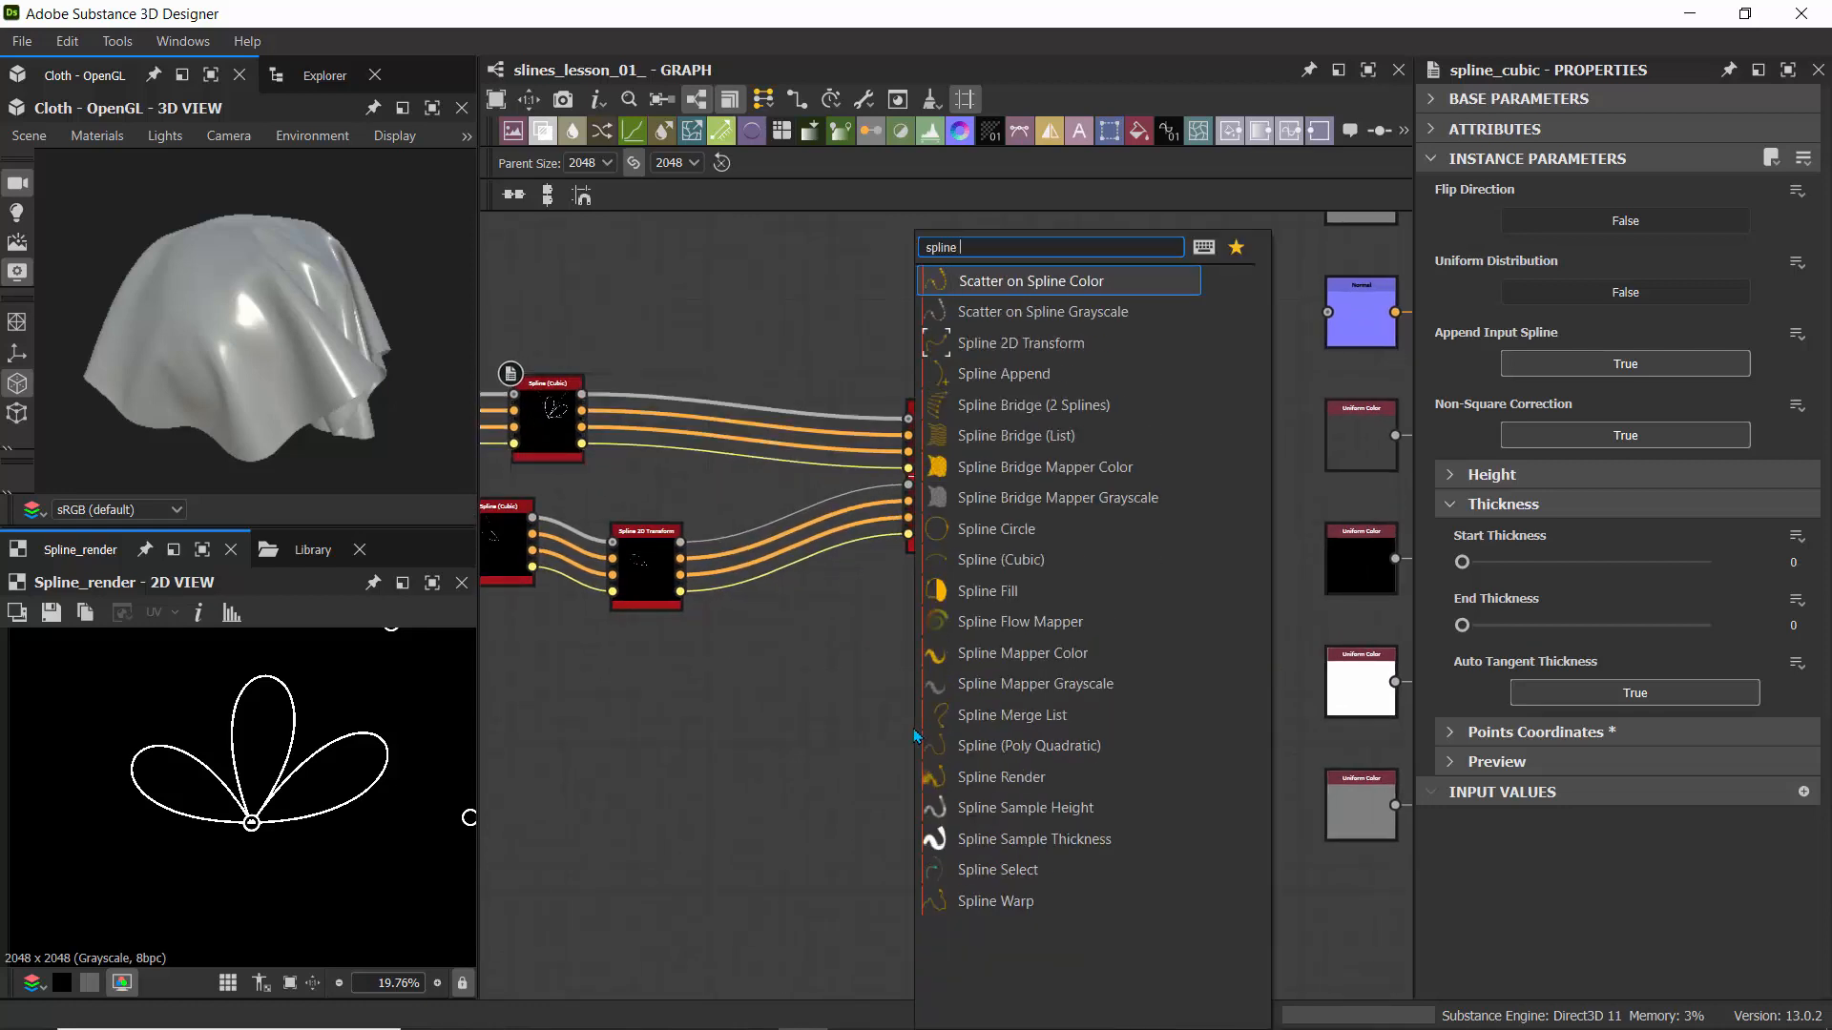
text(po)
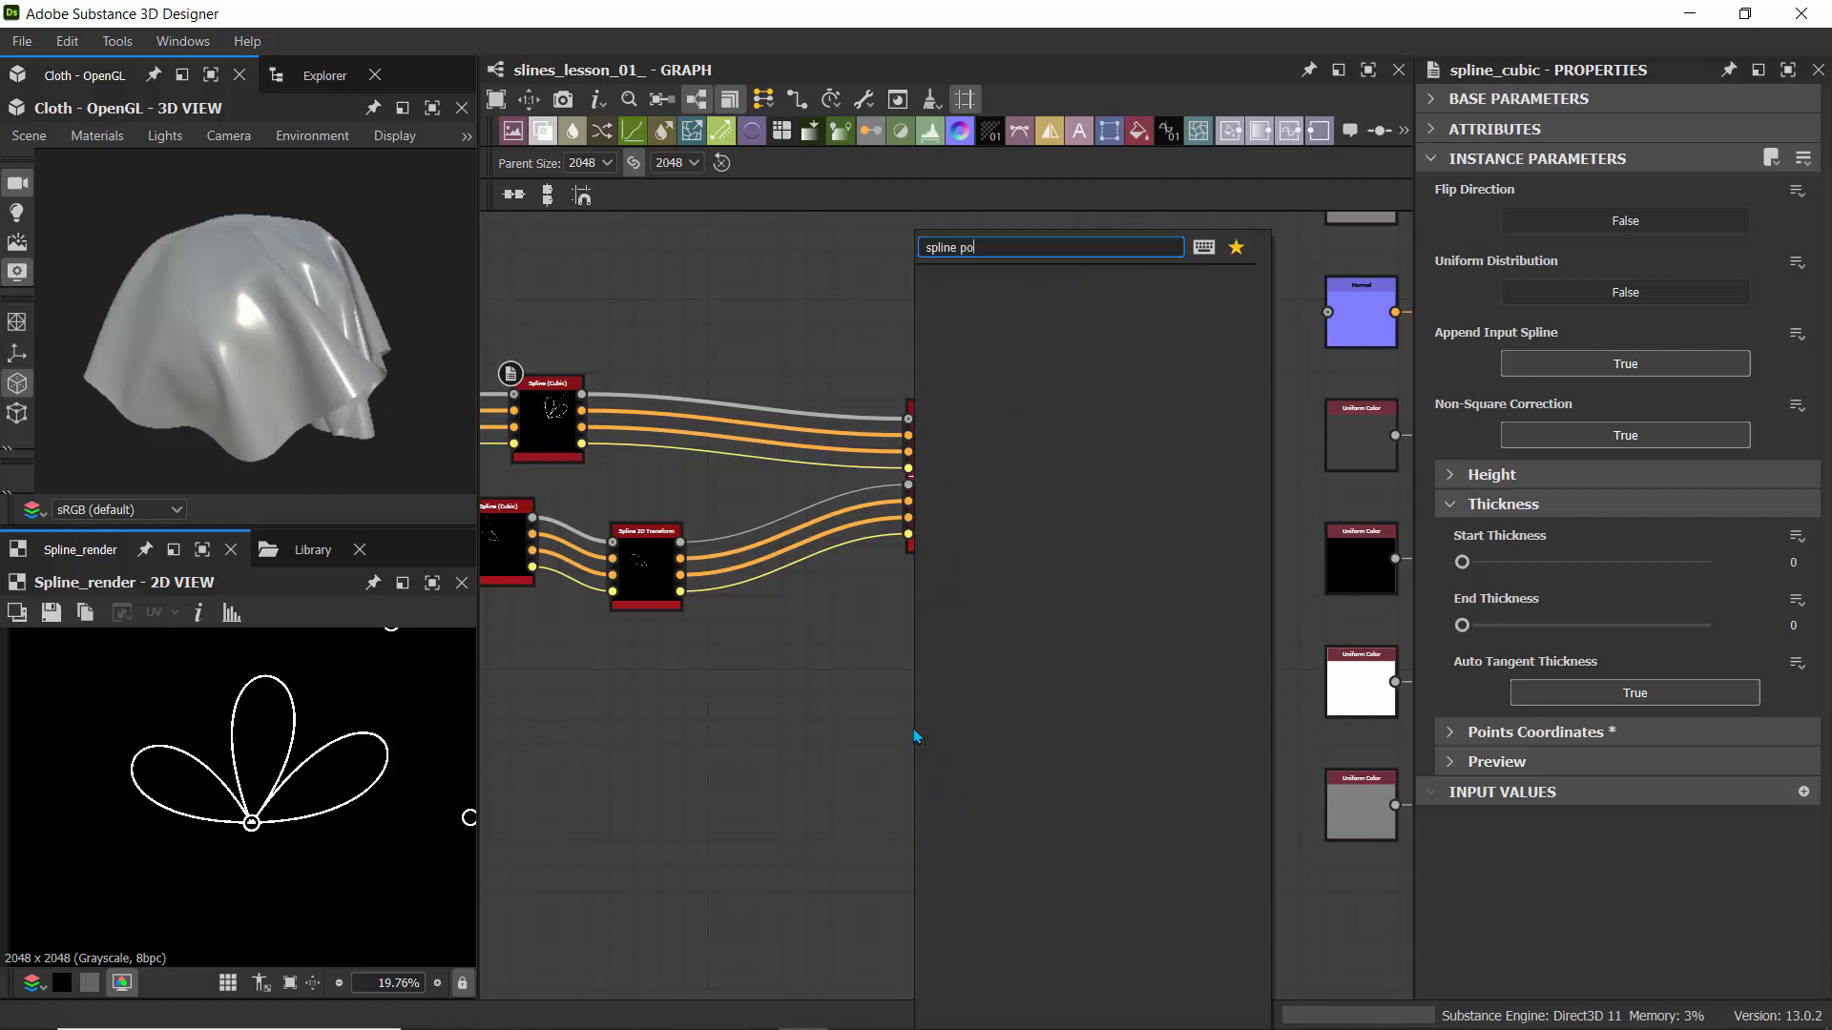
key(BackSpace)
key(BackSpace)
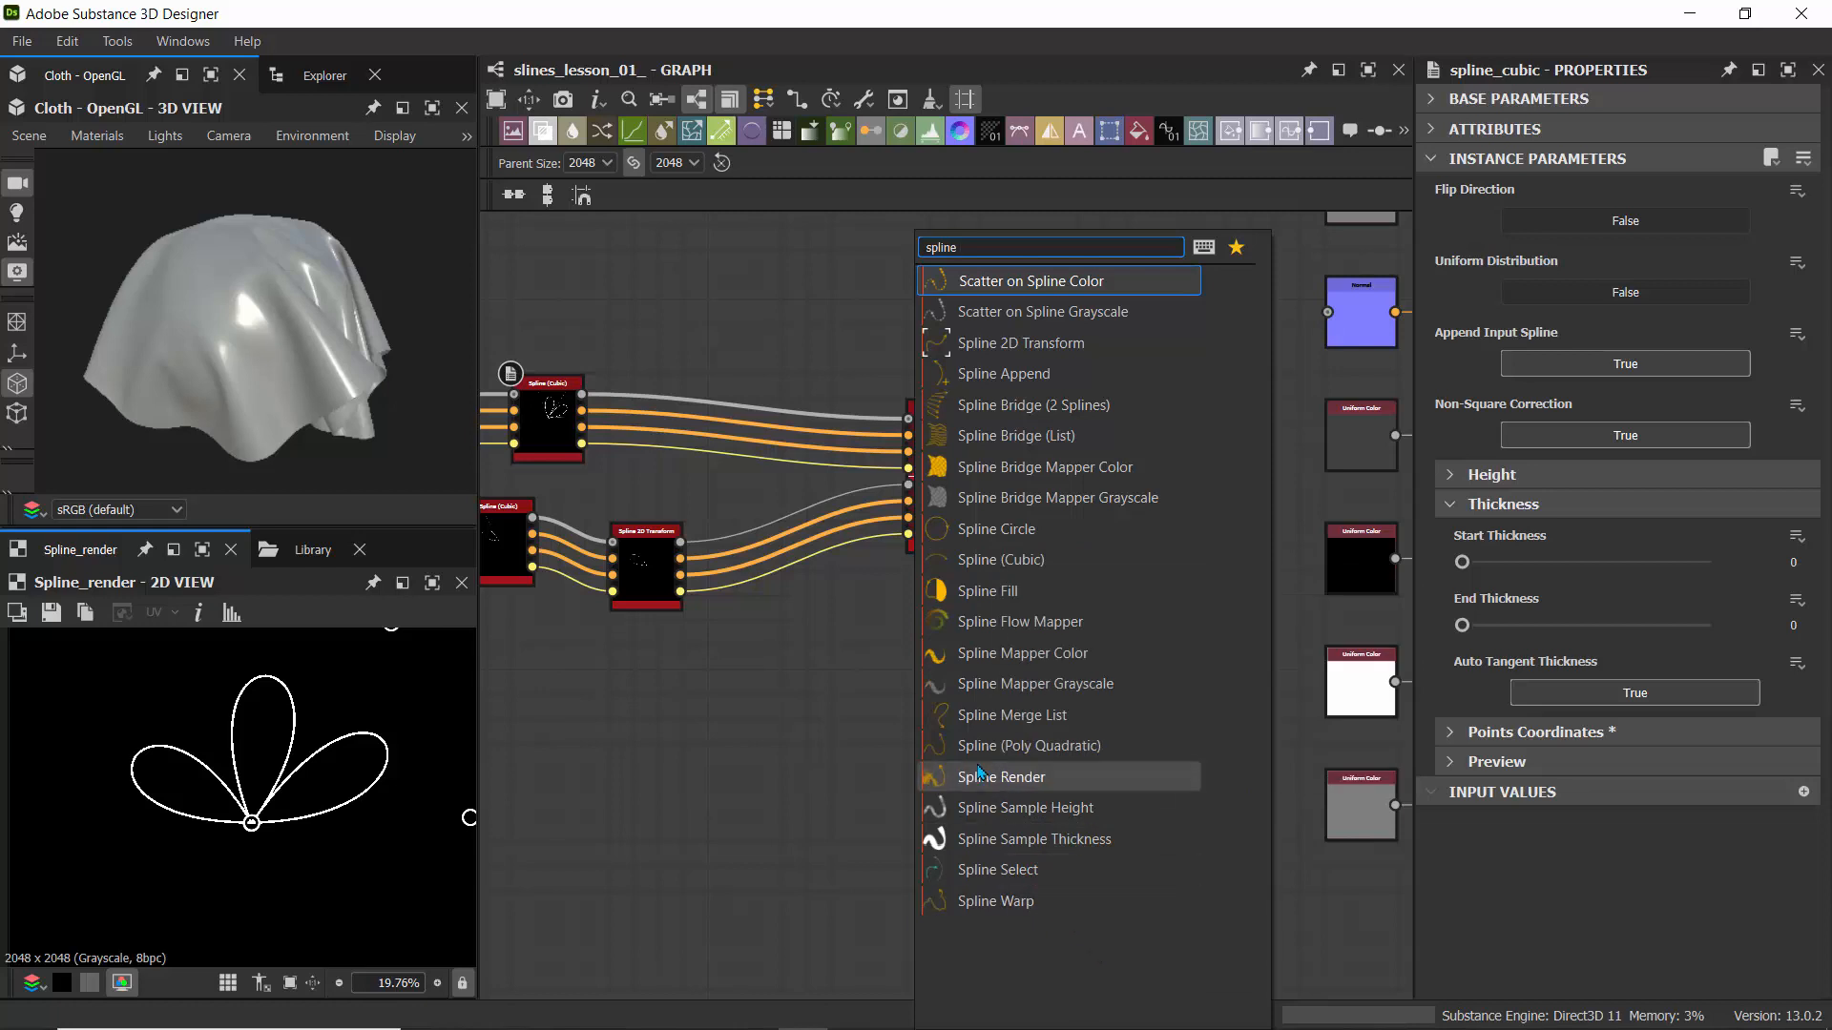
key(Escape)
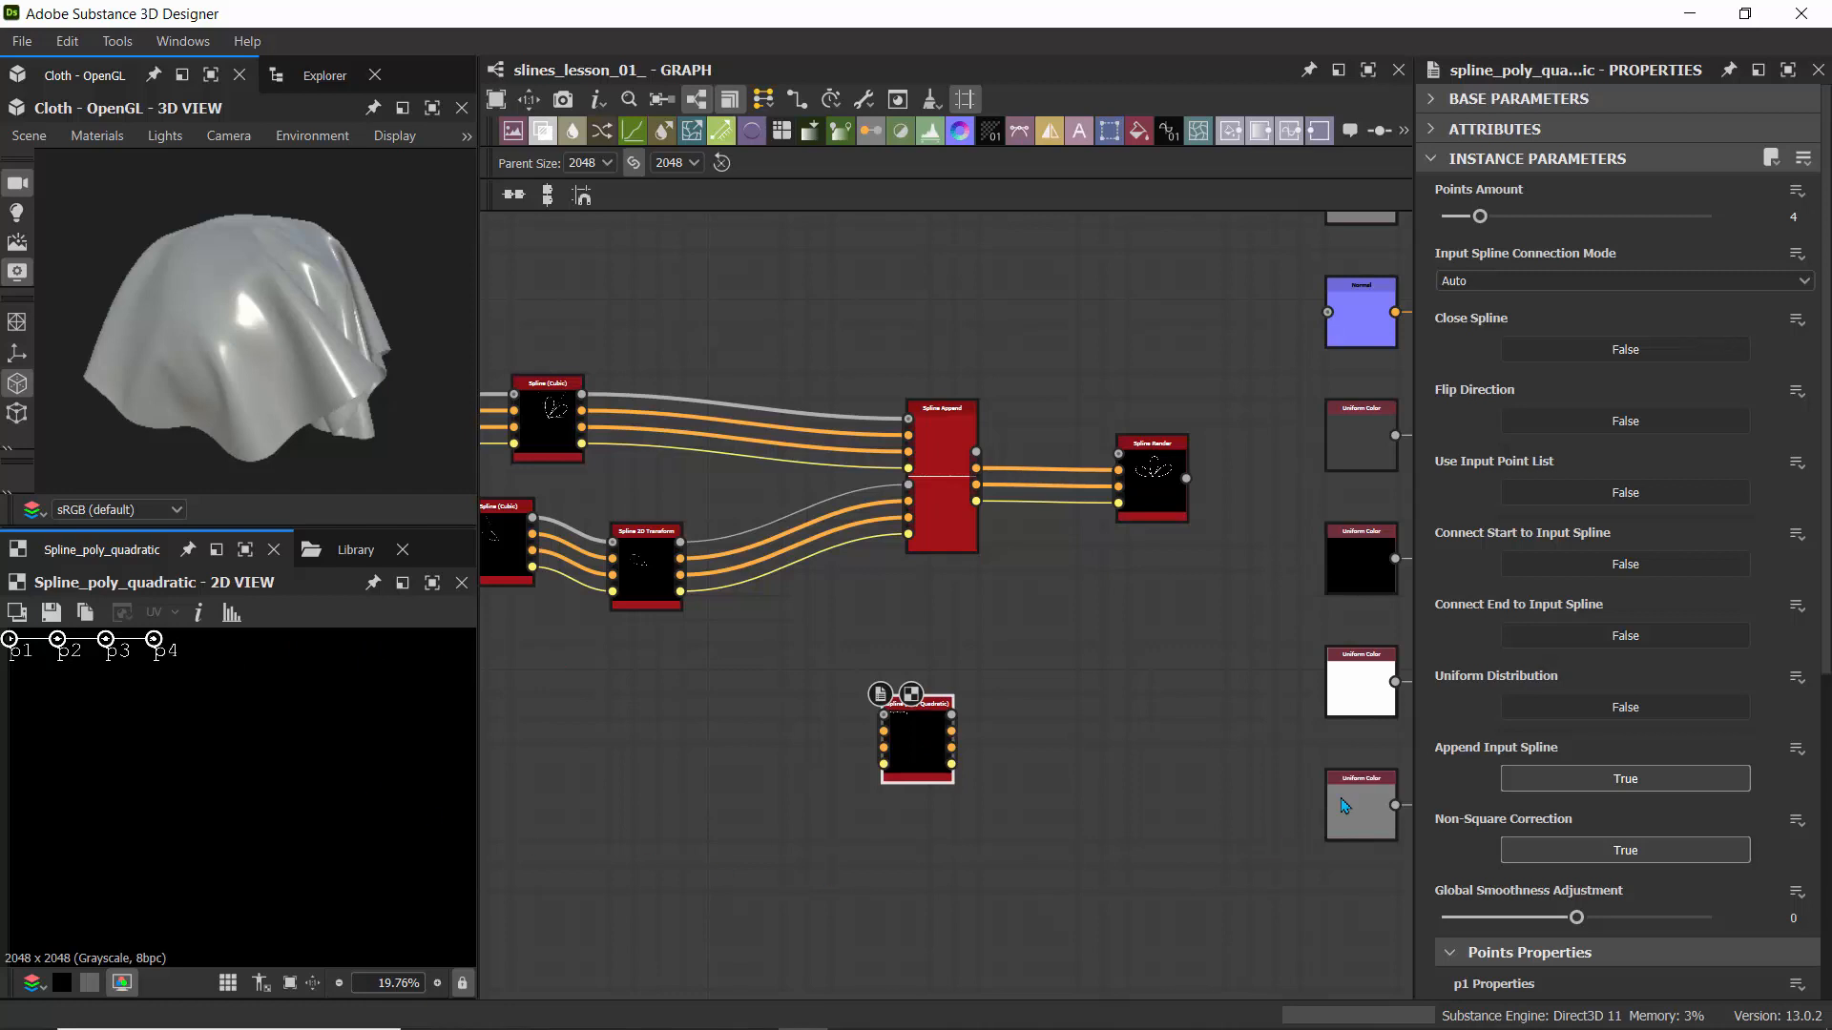
- Examine the Poly Quadratic node's parameters, including the per-point height, smoothness and thickness settings and the expanded Points Coordinates
scroll(1475, 707, down, 5)
scroll(1476, 707, down, 1)
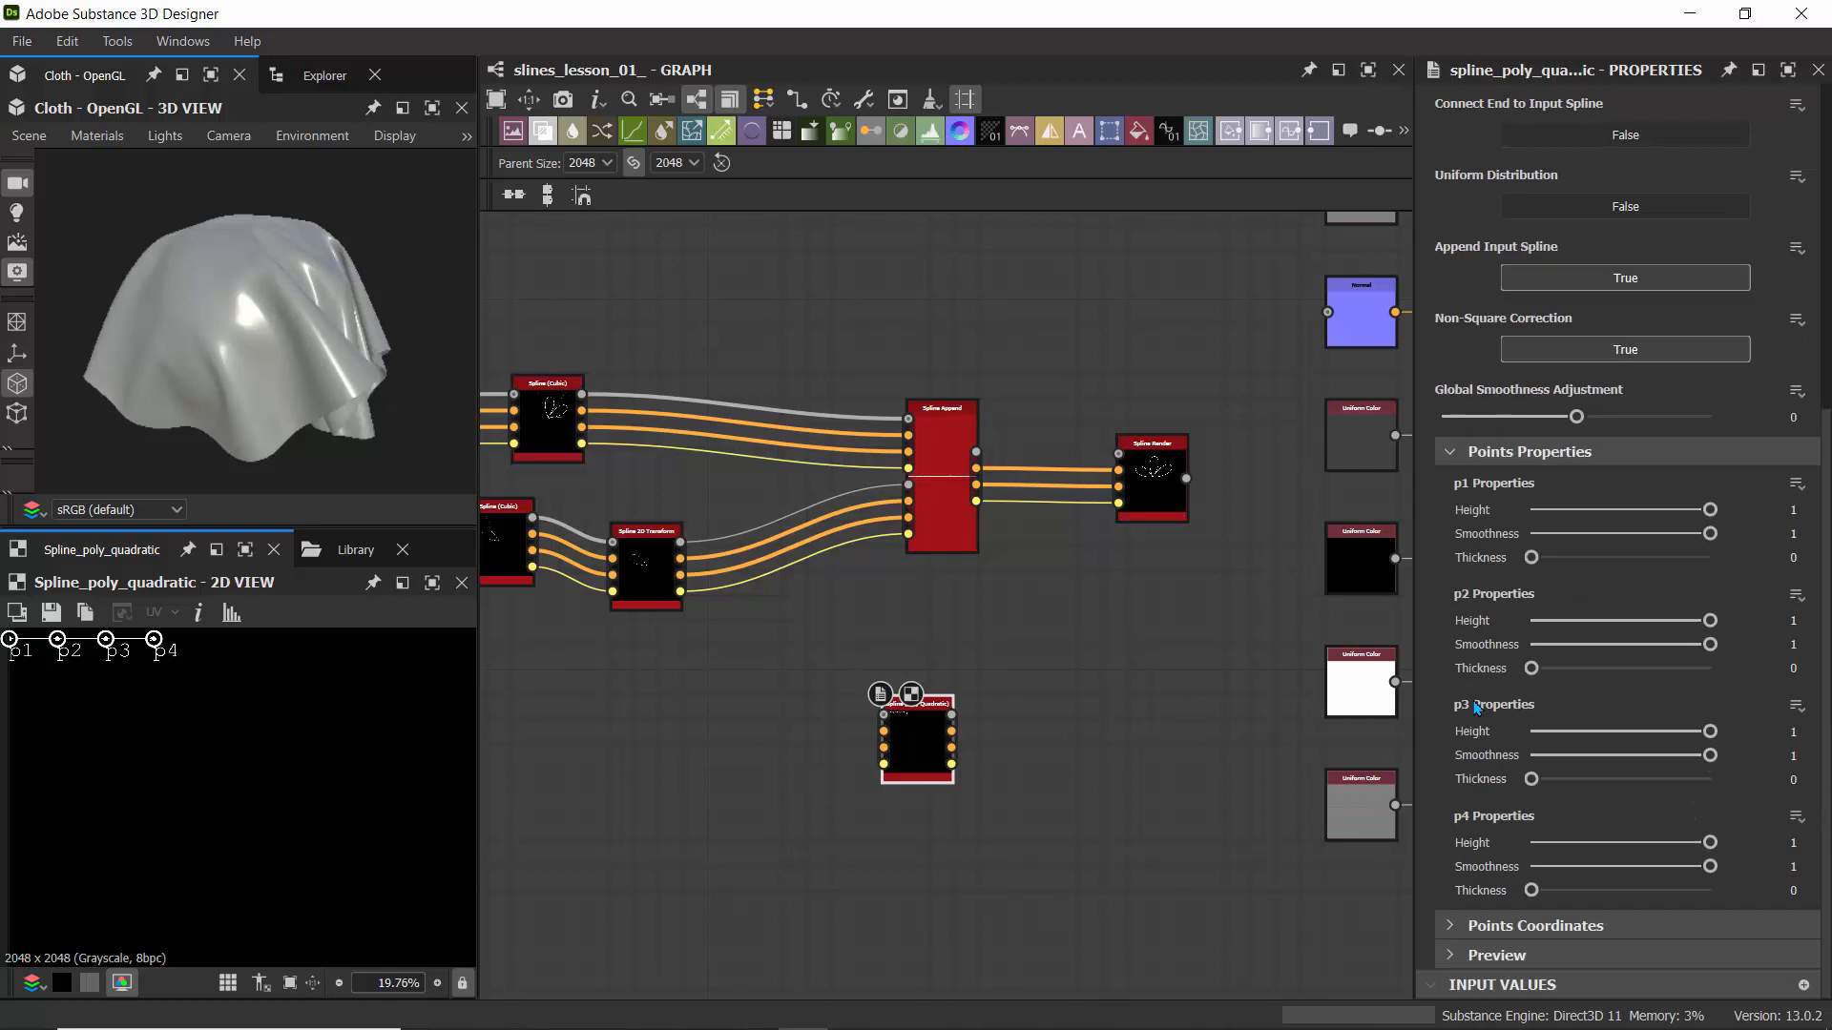
click(1446, 928)
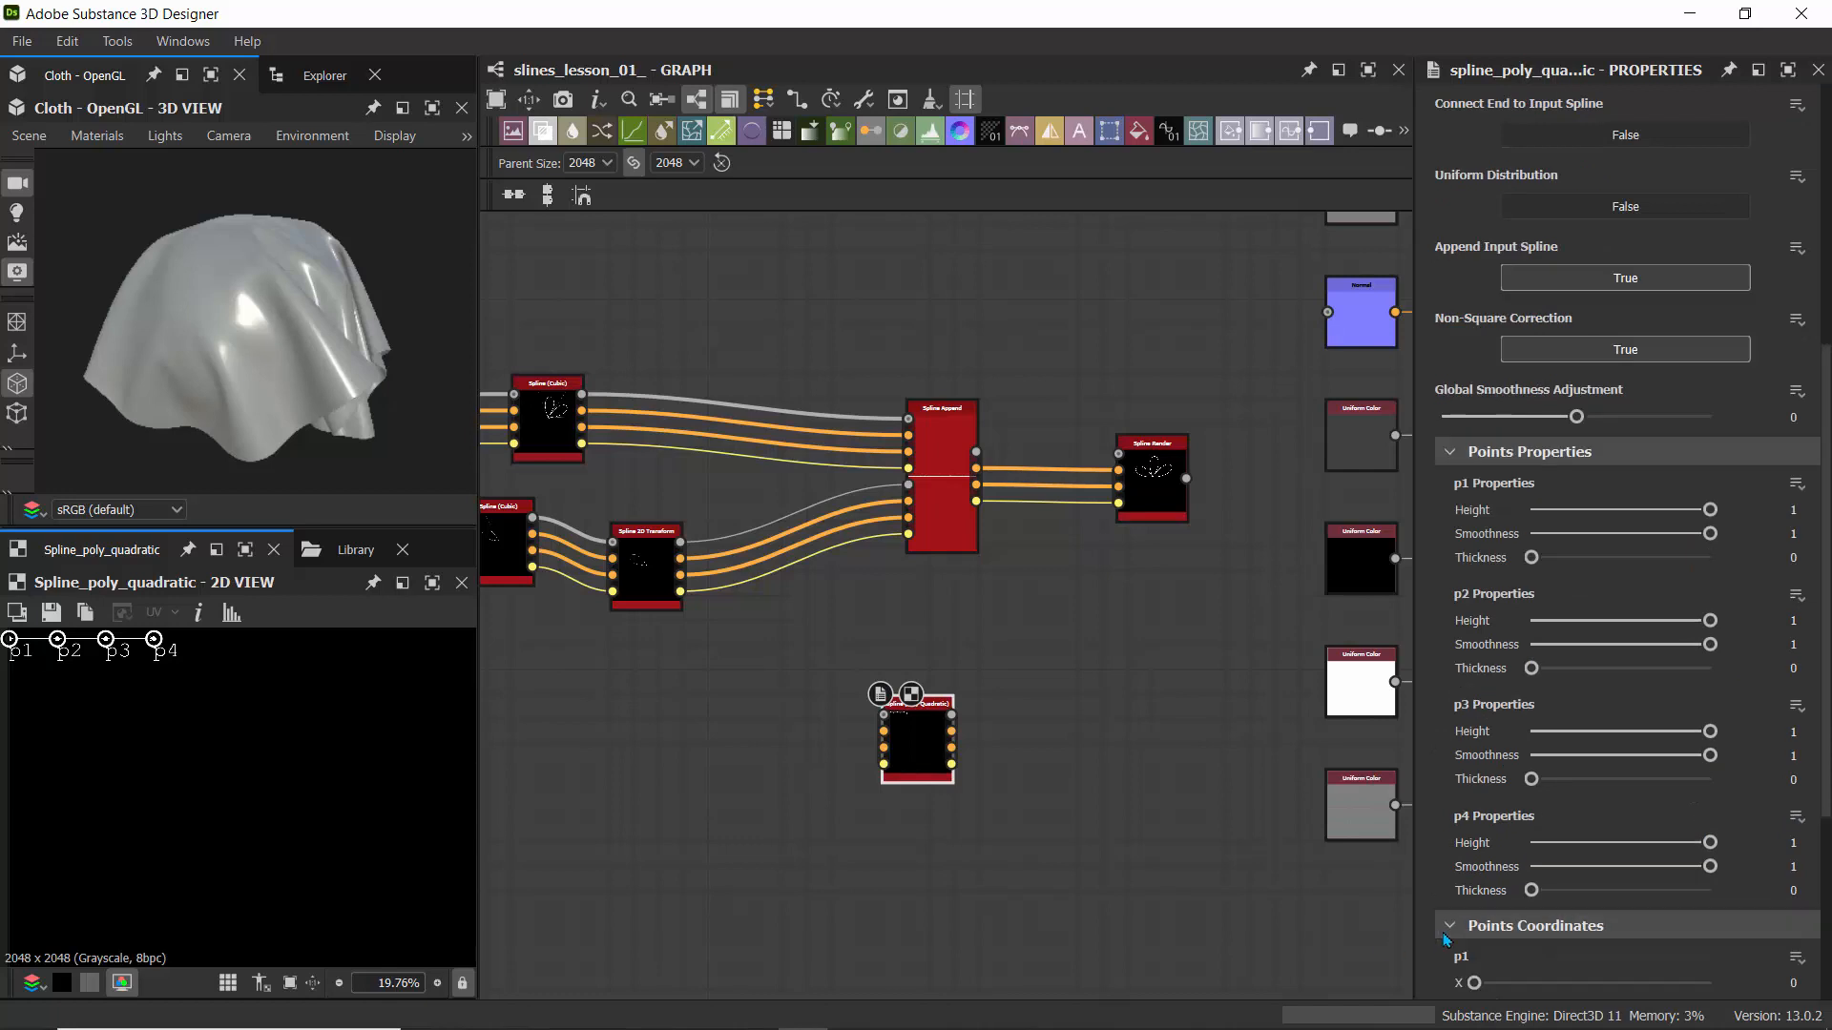
scroll(1436, 875, down, 4)
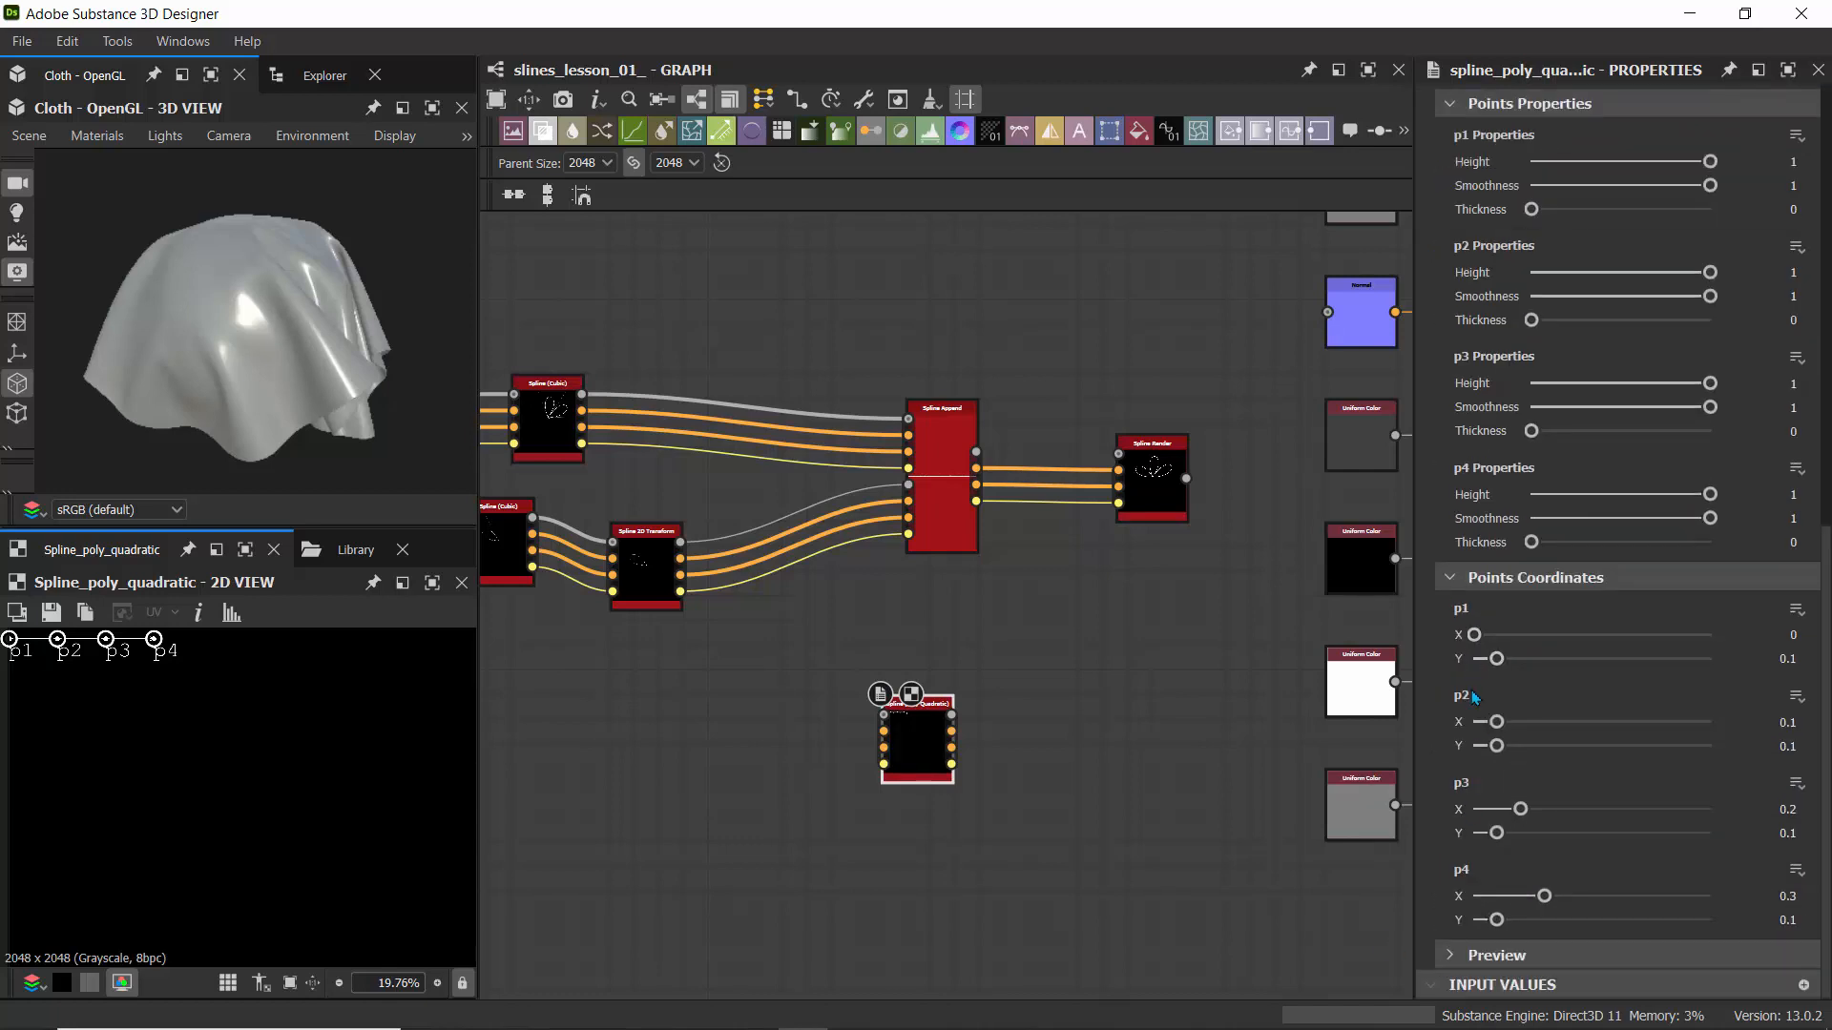
scroll(1475, 678, up, 10)
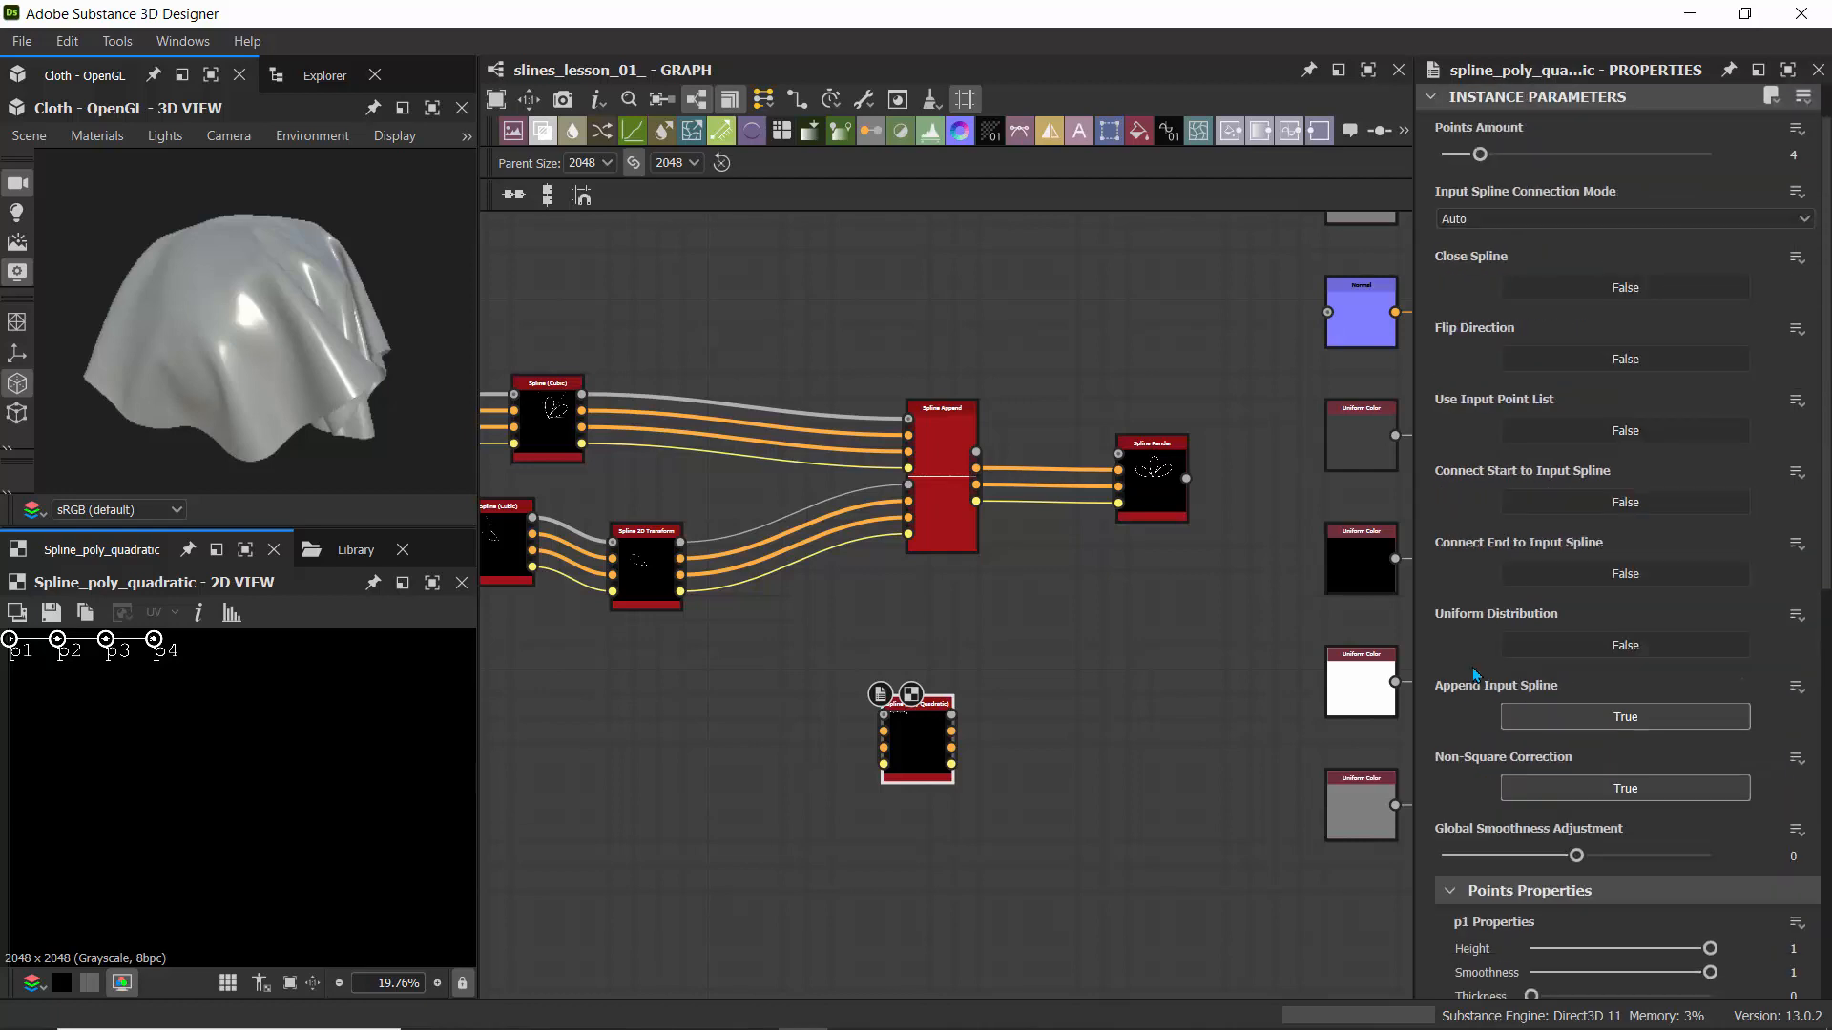
scroll(1475, 675, up, 1)
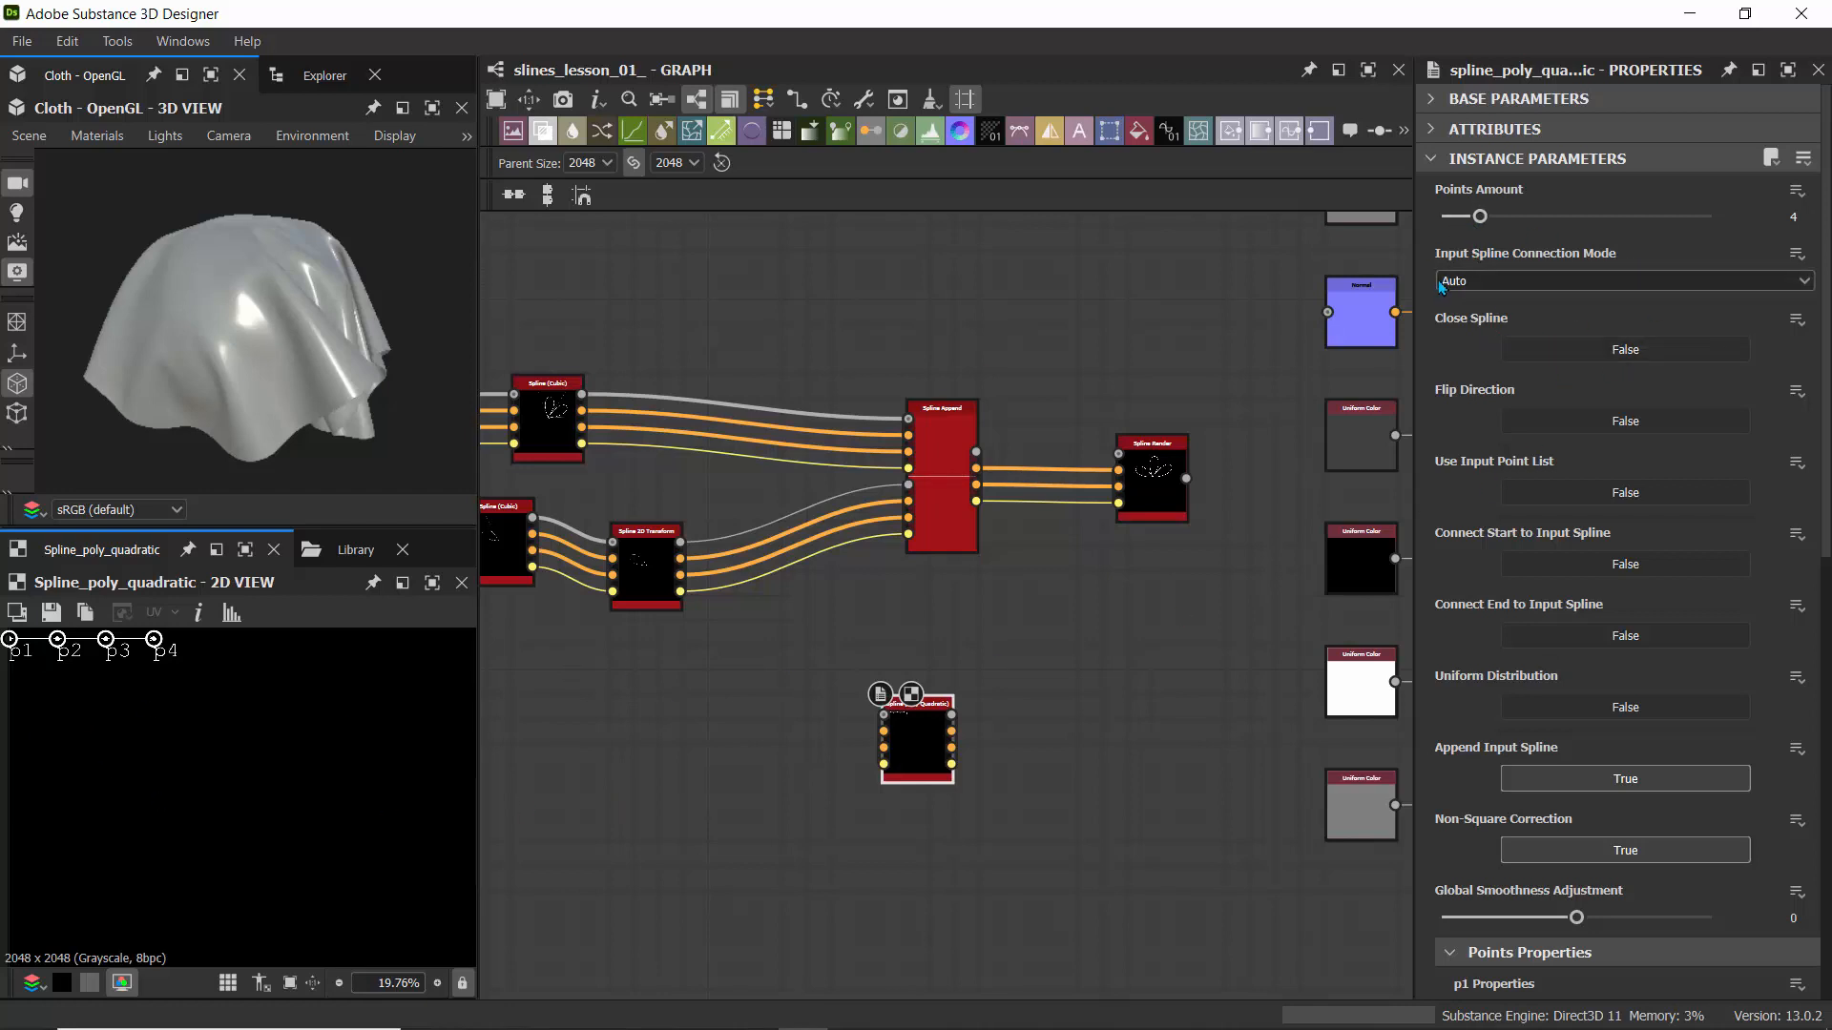
- Set the Poly Quadratic node's Points Amount to 10 and fit the whole image in the 2D view
drag(1613, 226, 1710, 217)
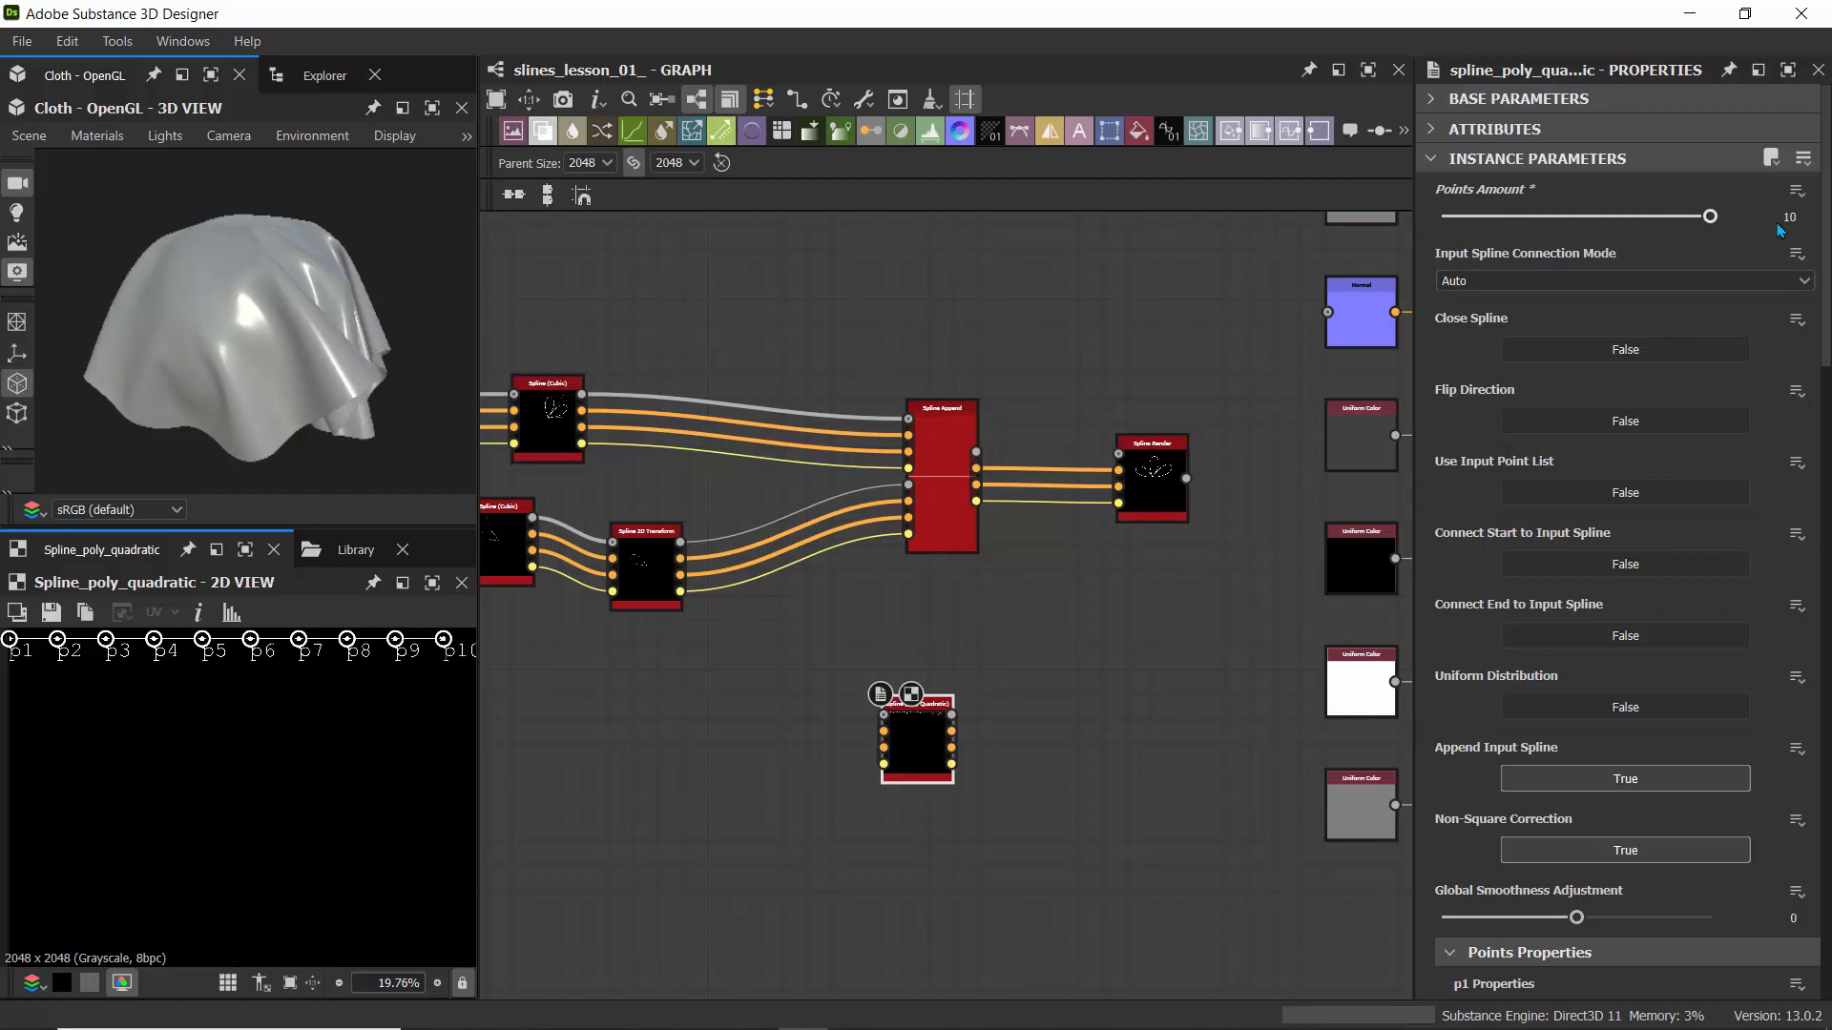
key(f)
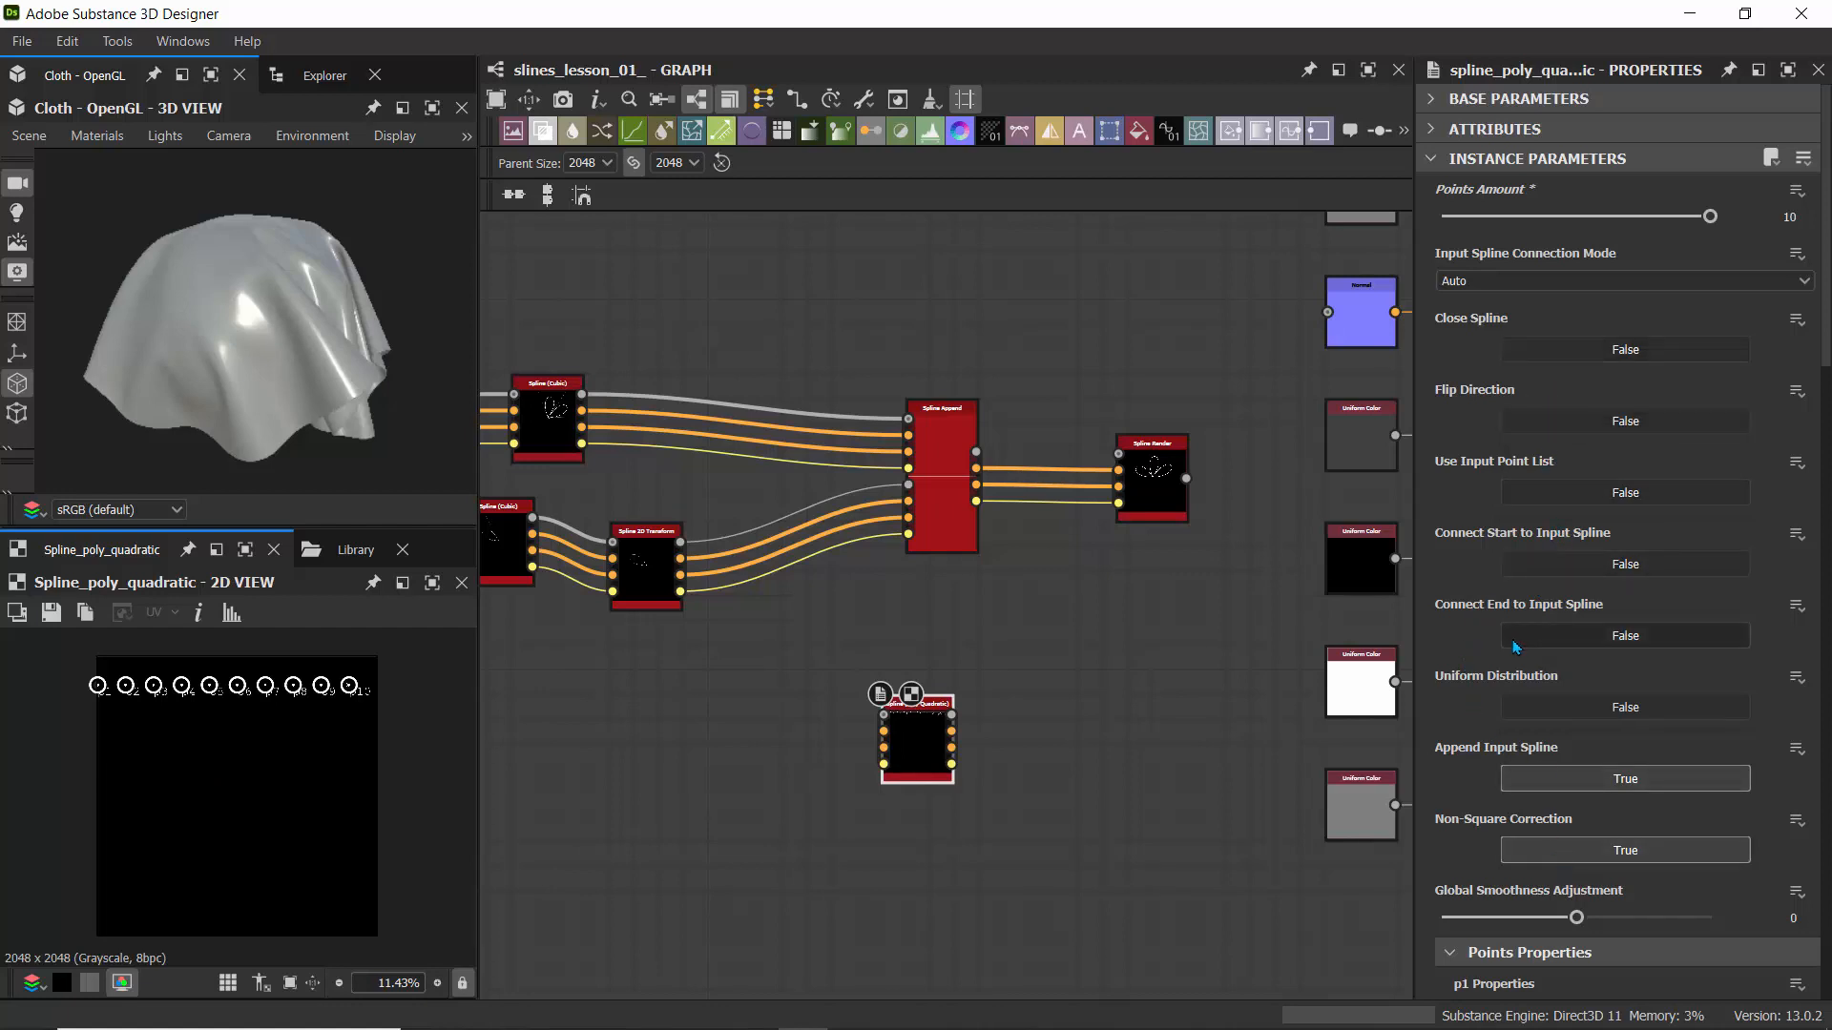
scroll(1517, 649, down, 6)
scroll(1517, 652, up, 6)
- Collapse the Points Properties and Points Coordinates groups of the Poly Quadratic node
drag(1824, 329, 1823, 463)
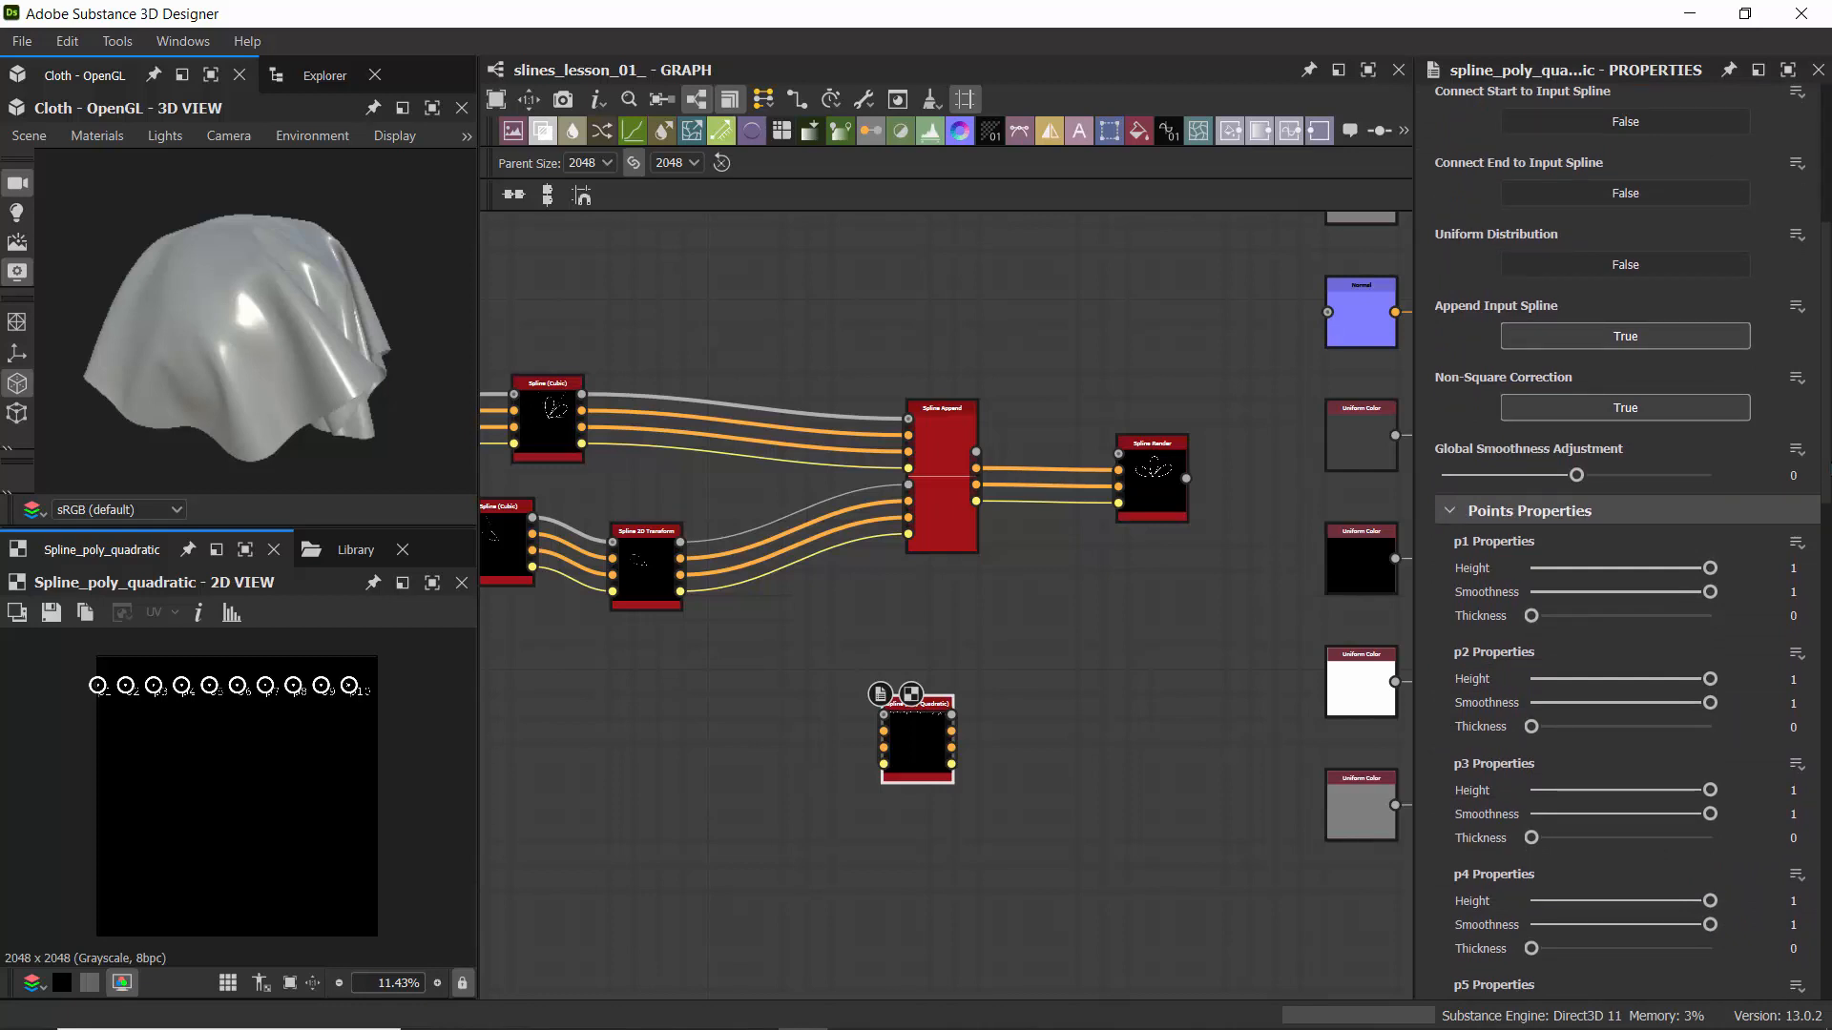
click(1451, 511)
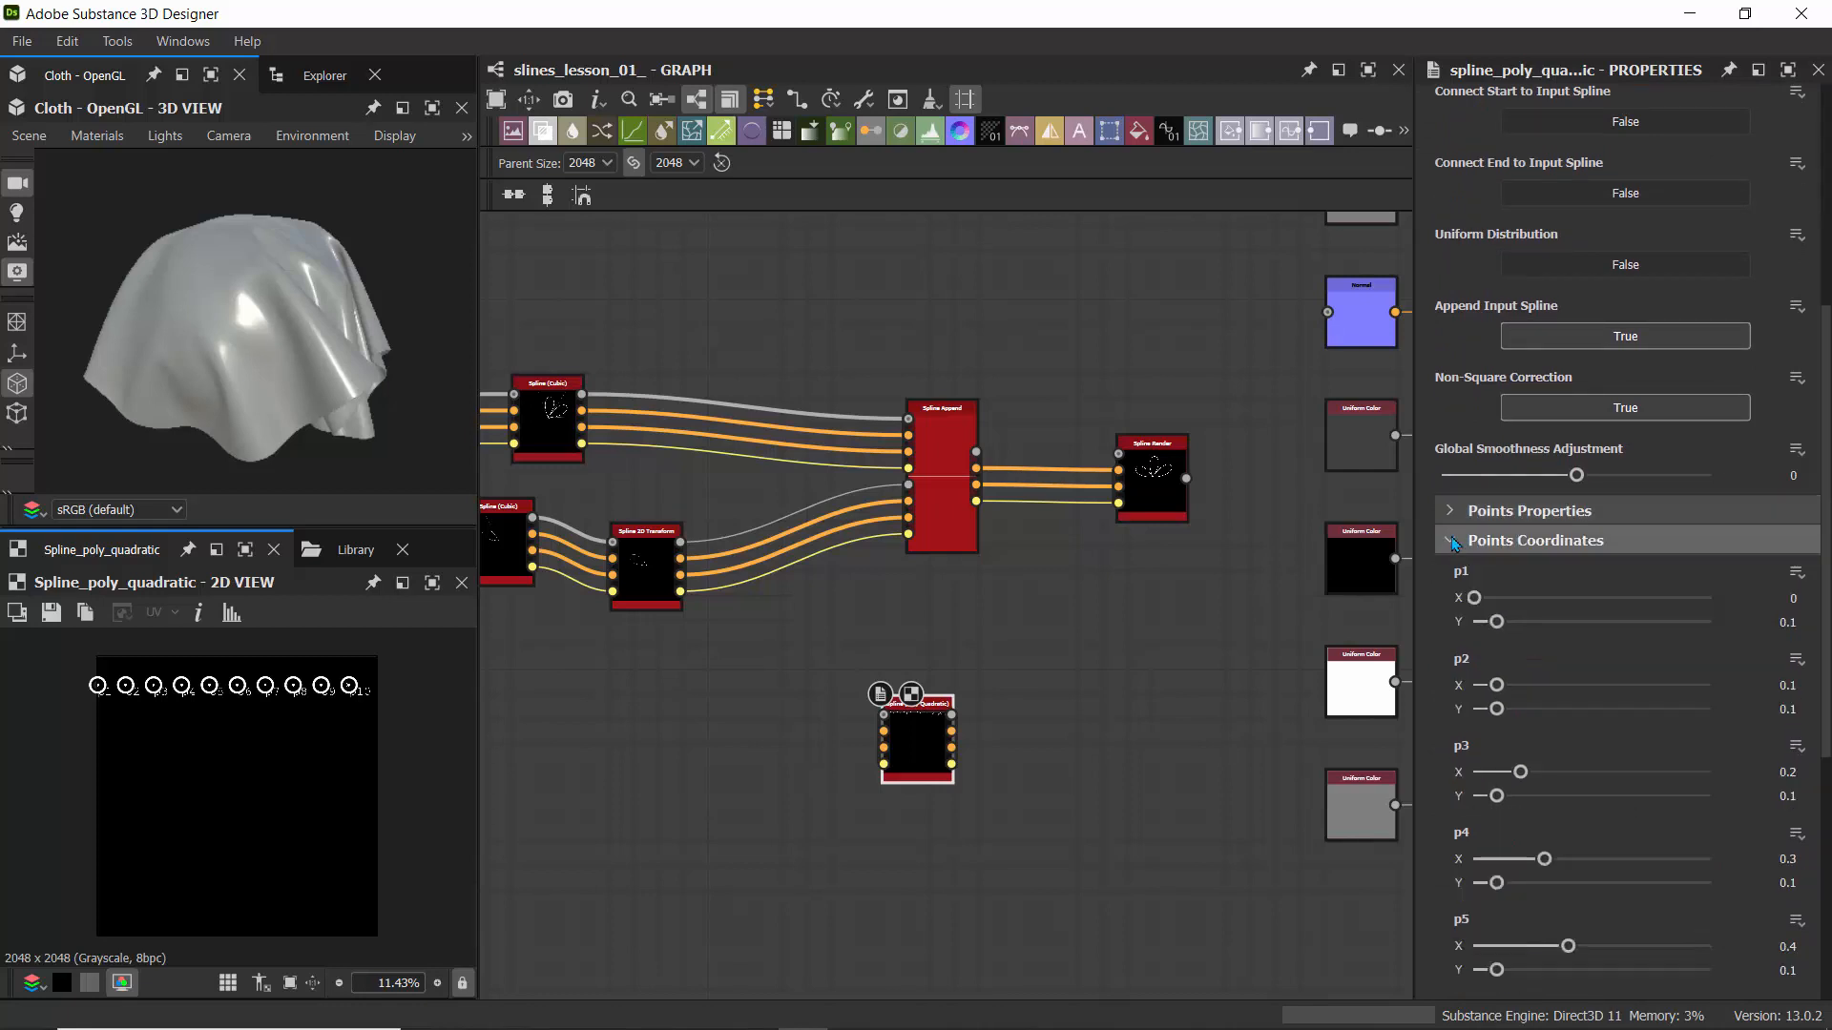
click(1452, 541)
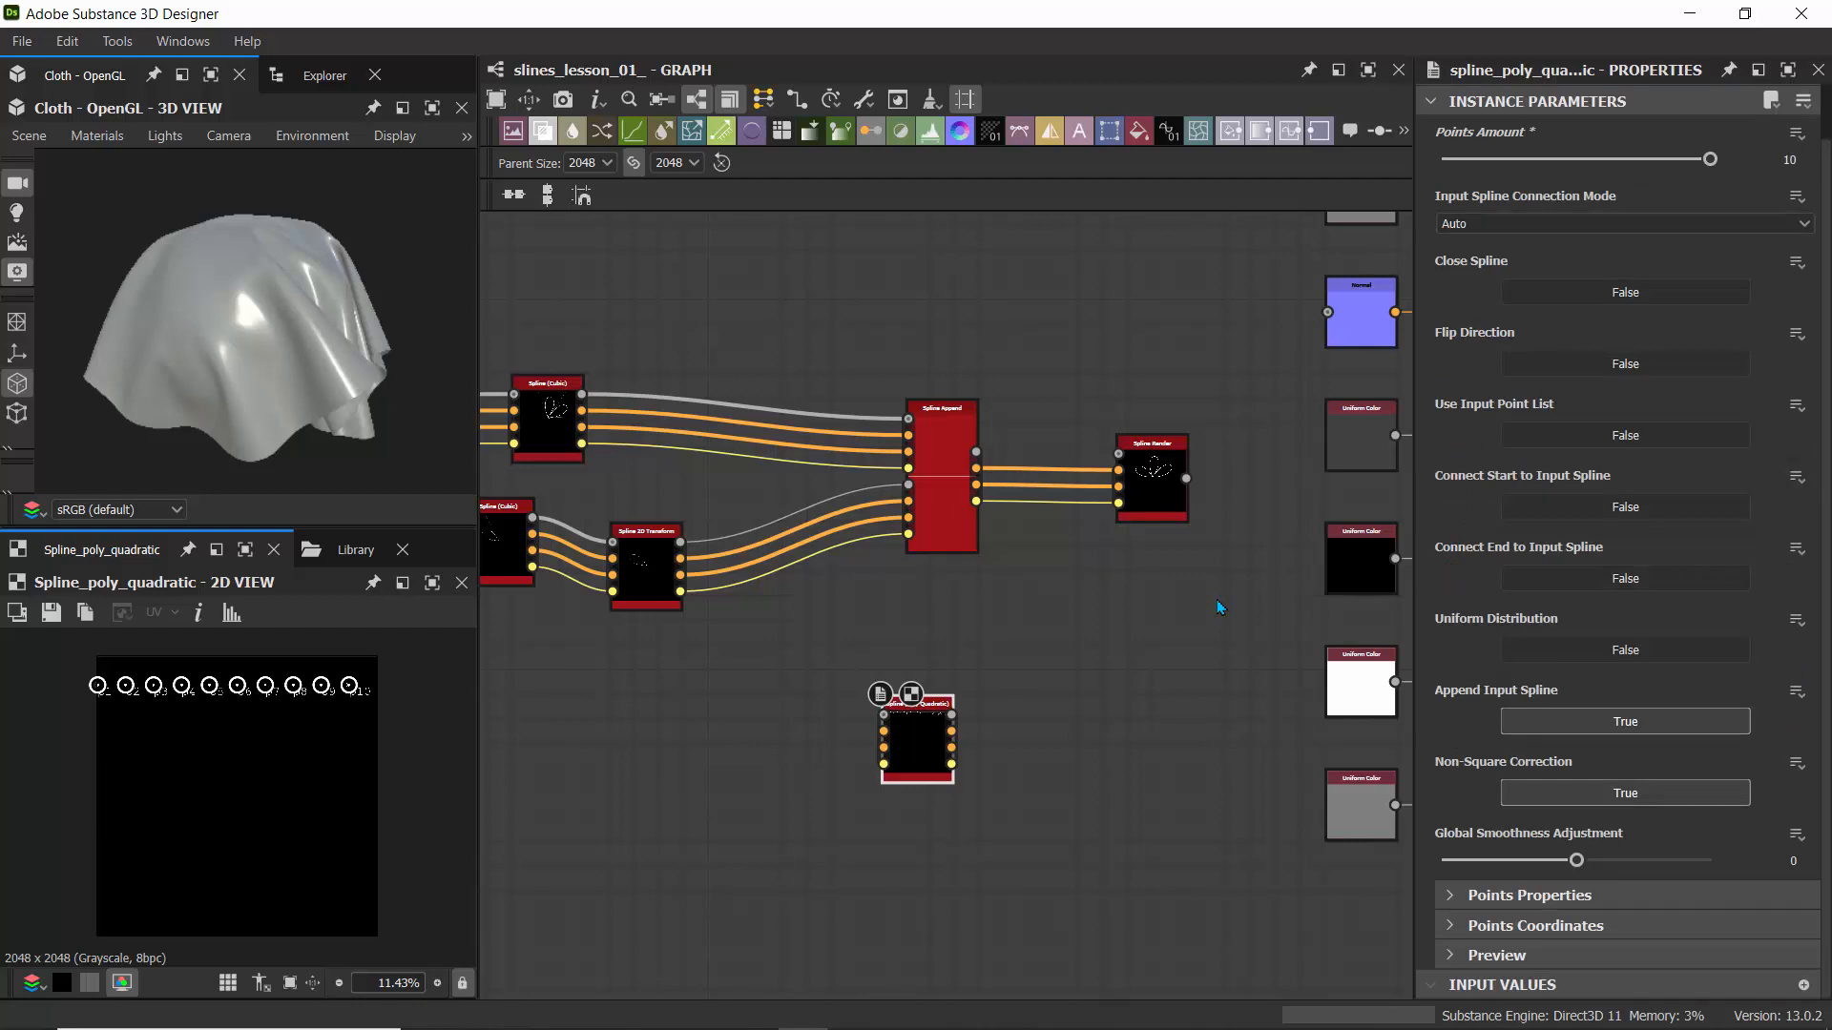
scroll(1466, 350, up, 2)
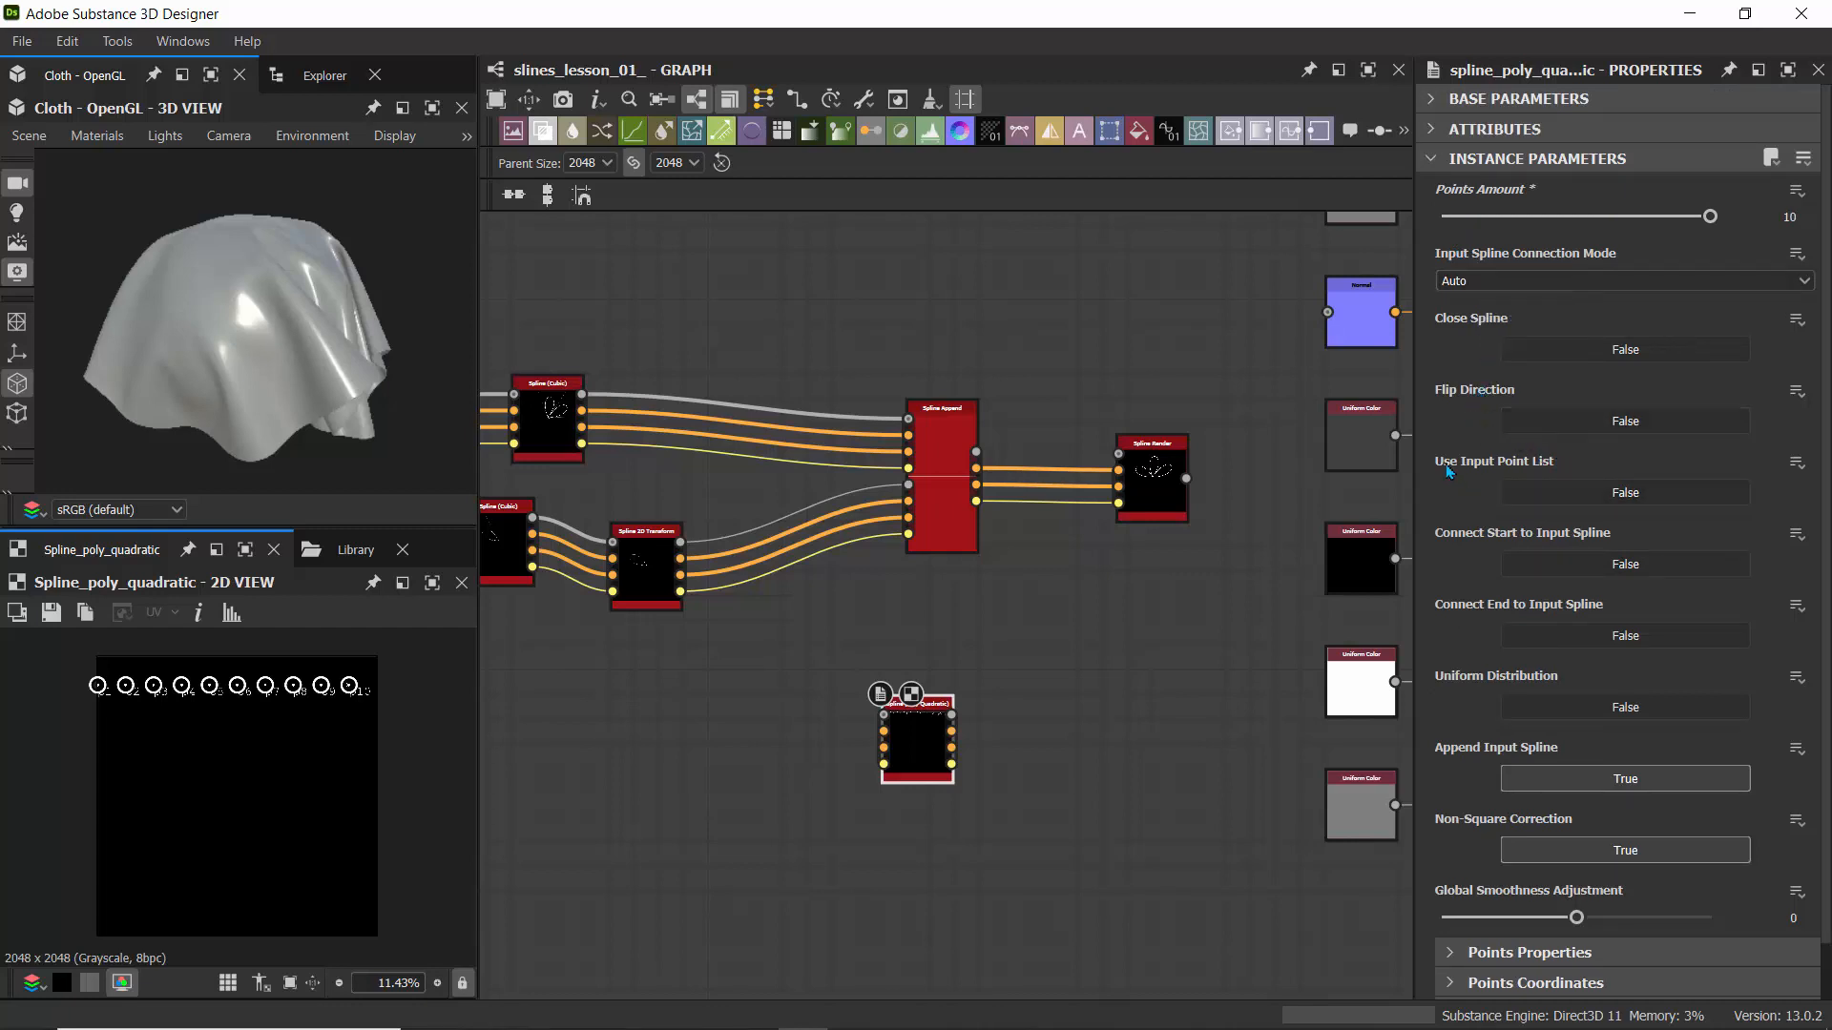
- Enable Use Input Point List on the Poly Quadratic node and inspect the extra point inputs
click(1619, 496)
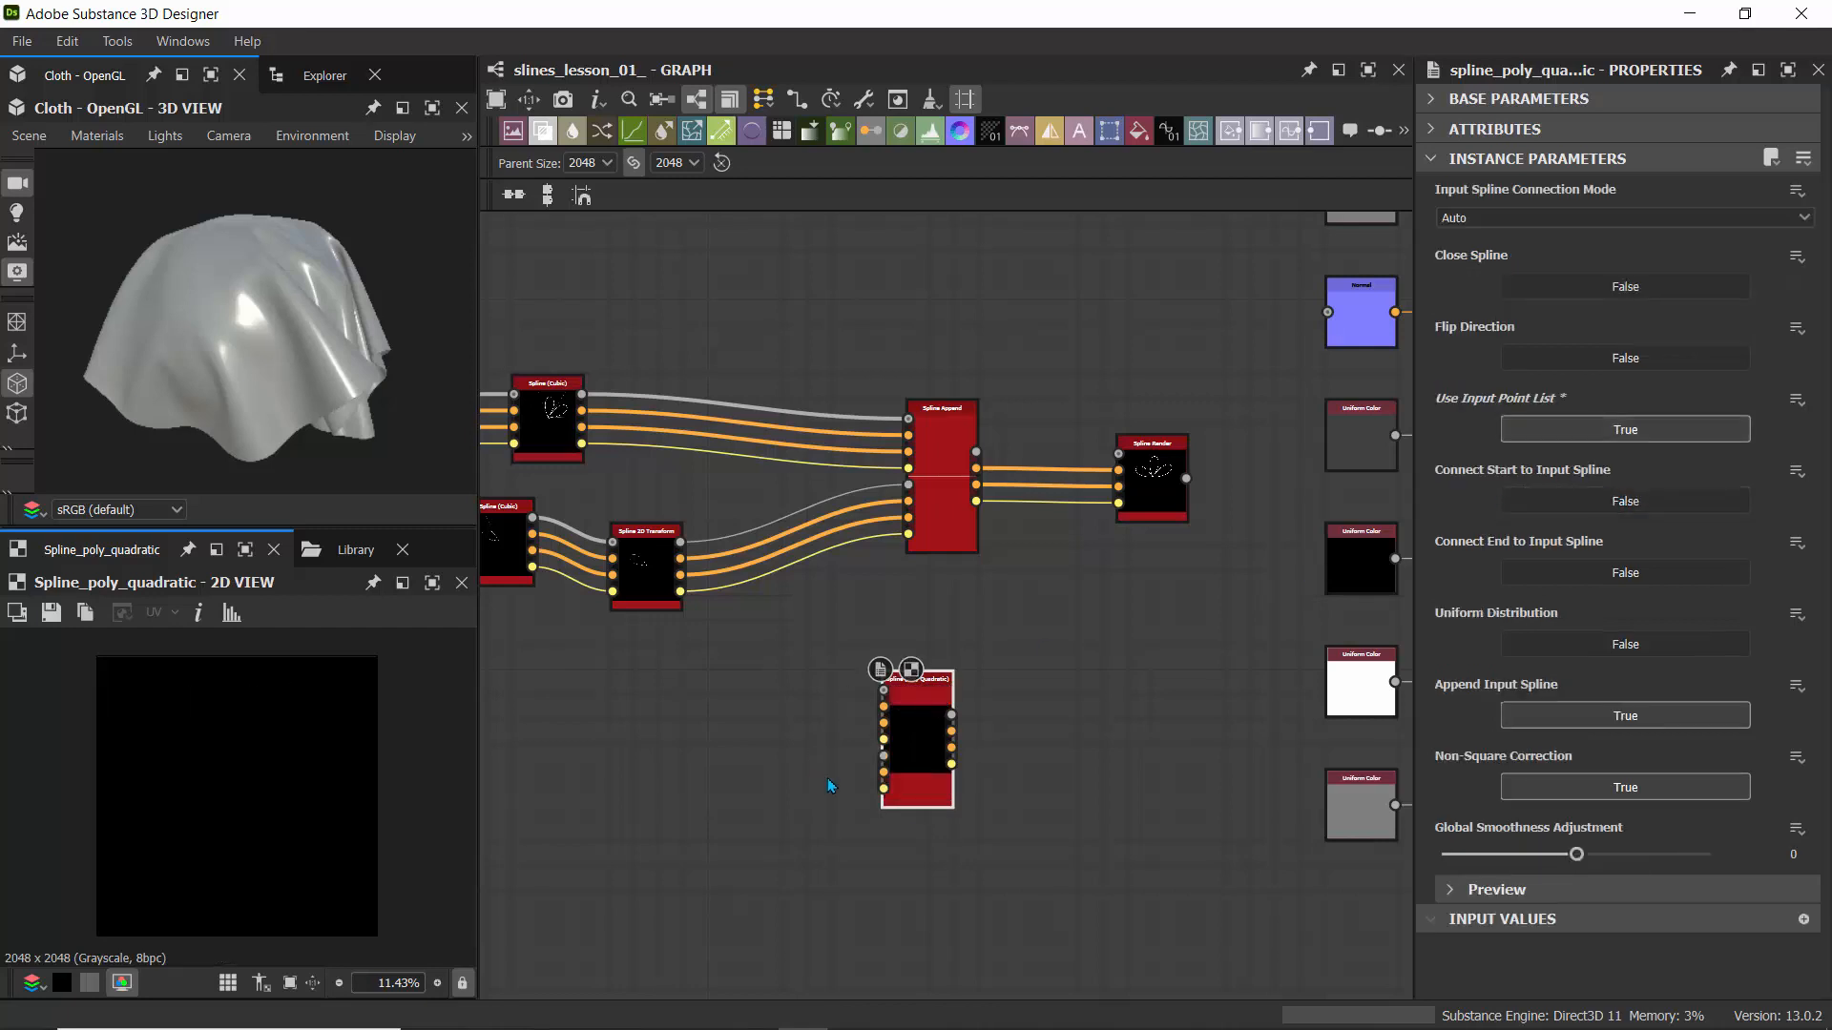
scroll(891, 790, up, 5)
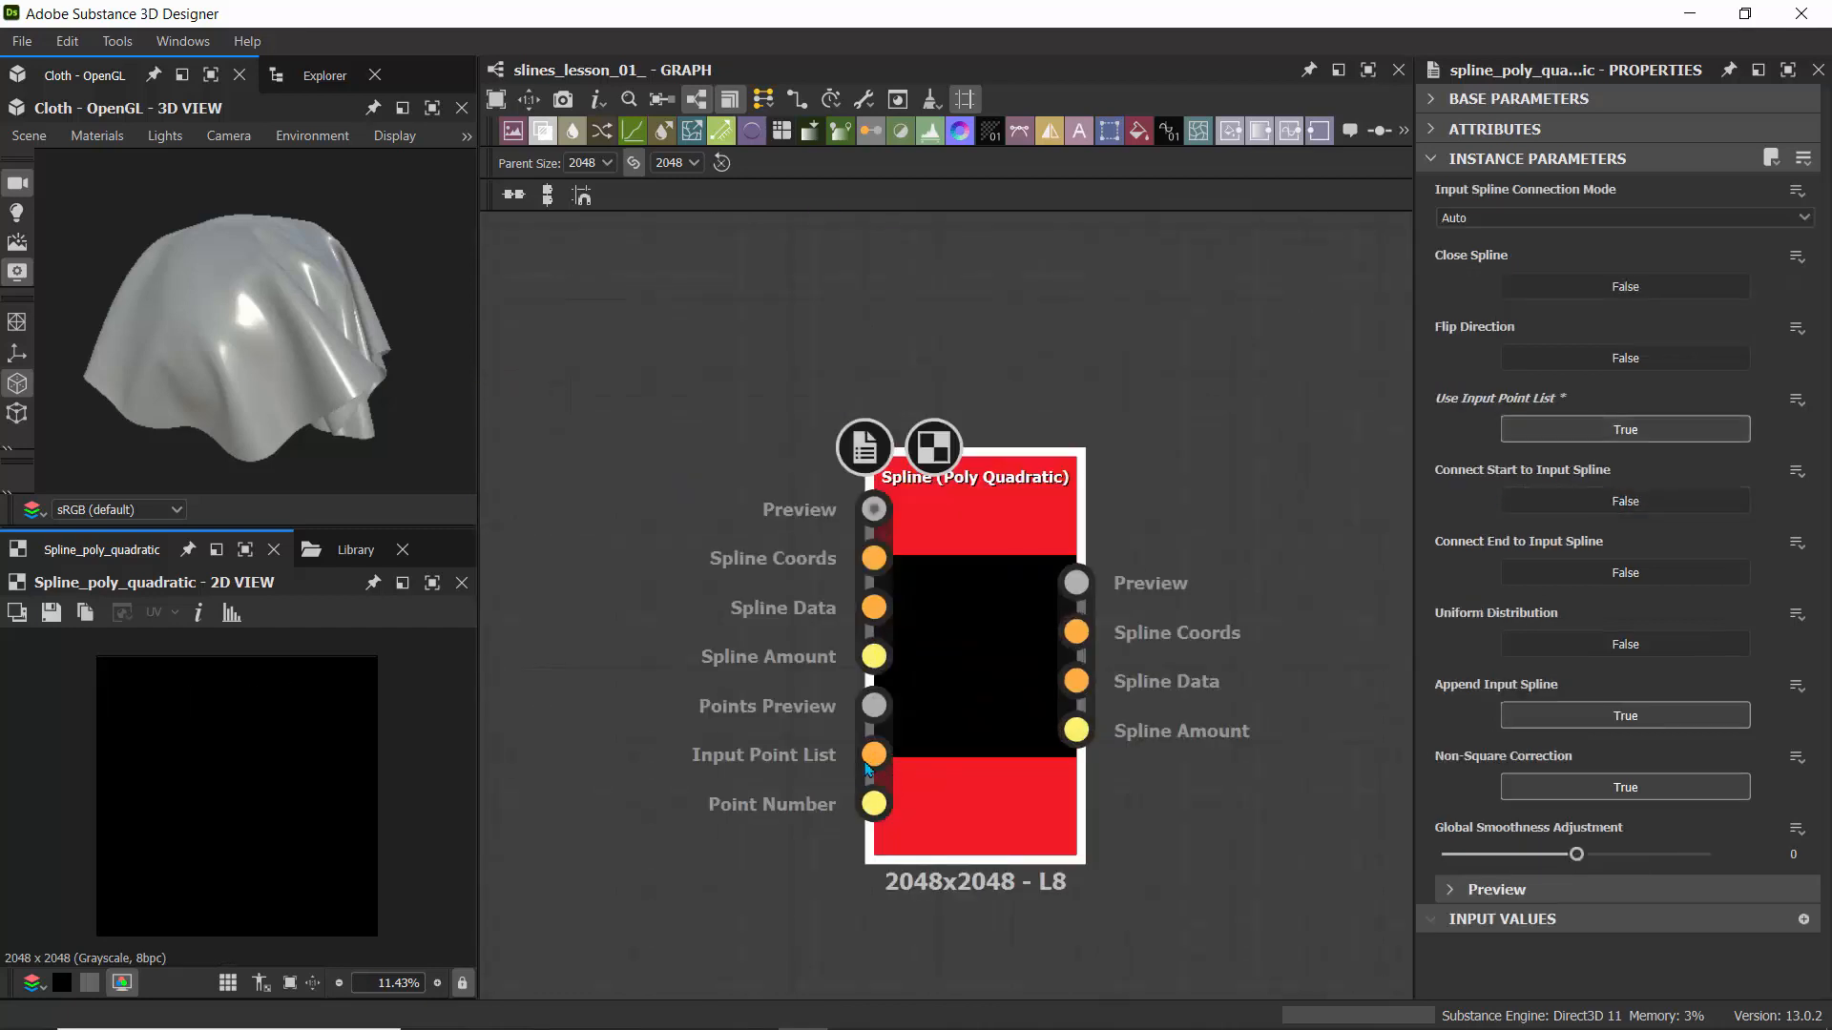
scroll(585, 777, down, 1)
- Add a Point List node beside Spline (Poly Quadratic) and connect its preview, point list and point number outputs to the matching inputs
middle_drag(652, 710, 835, 533)
click(695, 615)
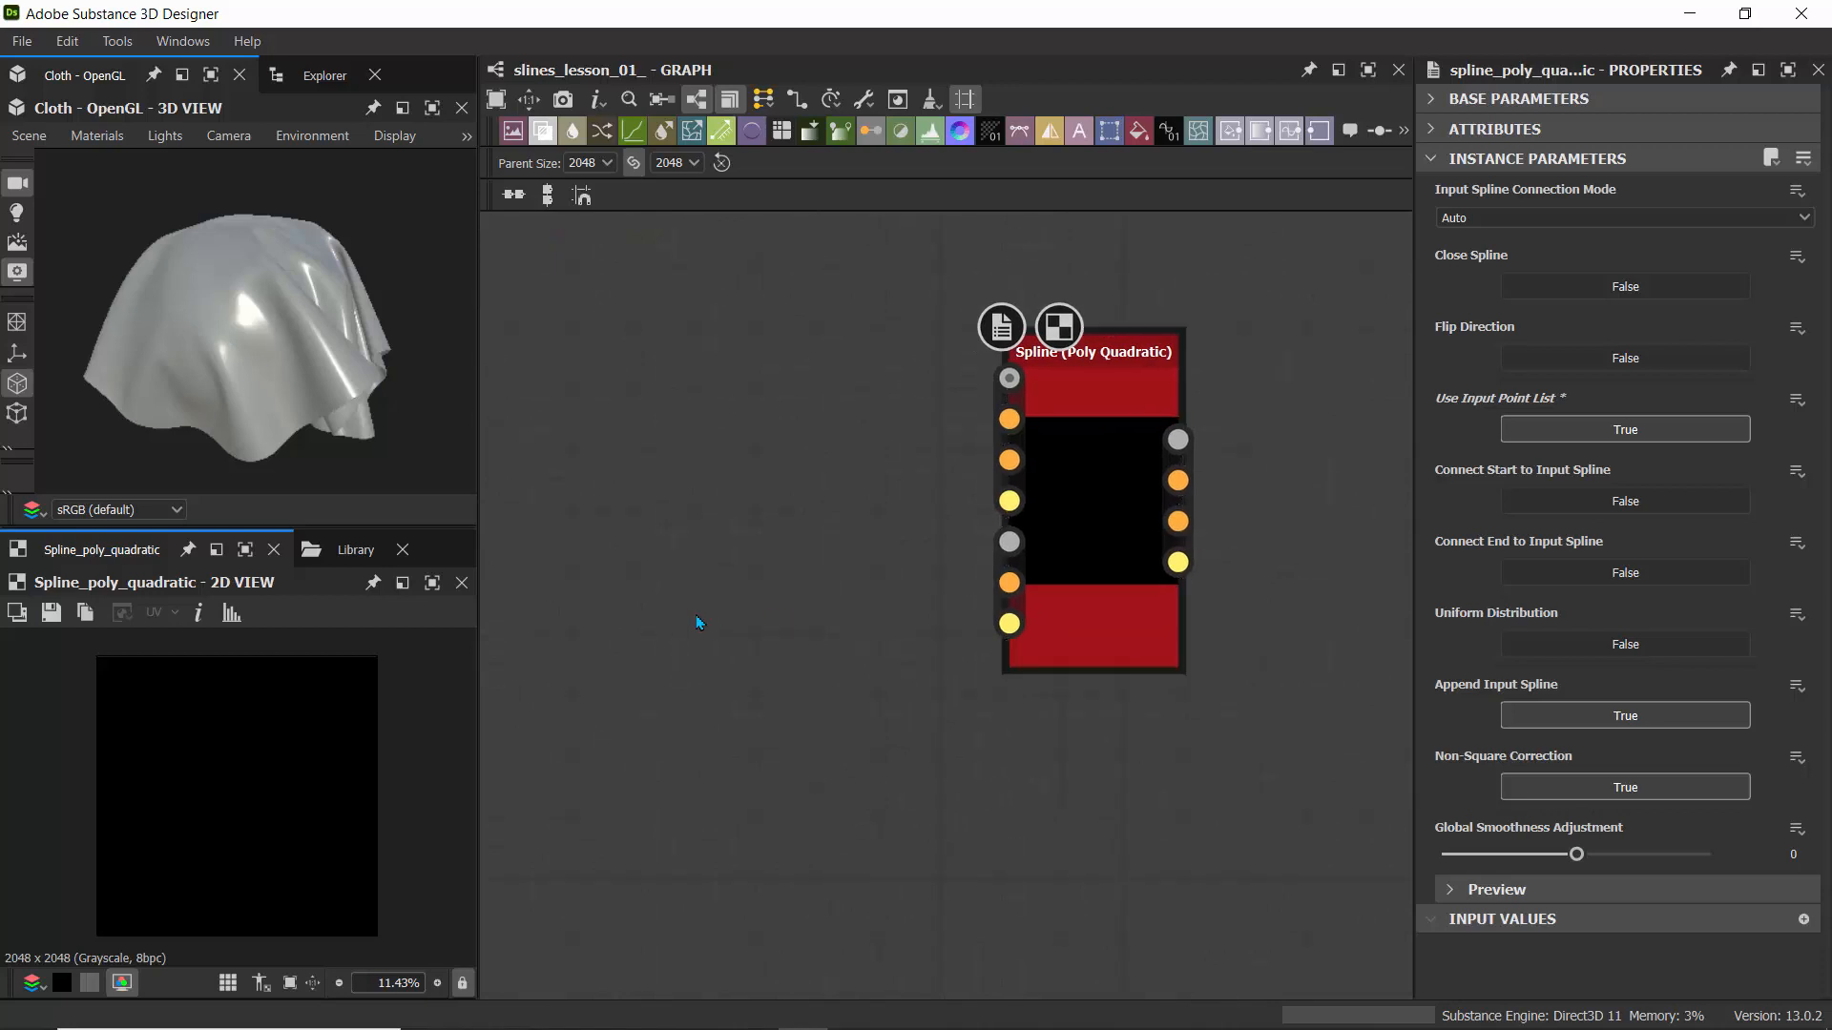
key(space)
text(point)
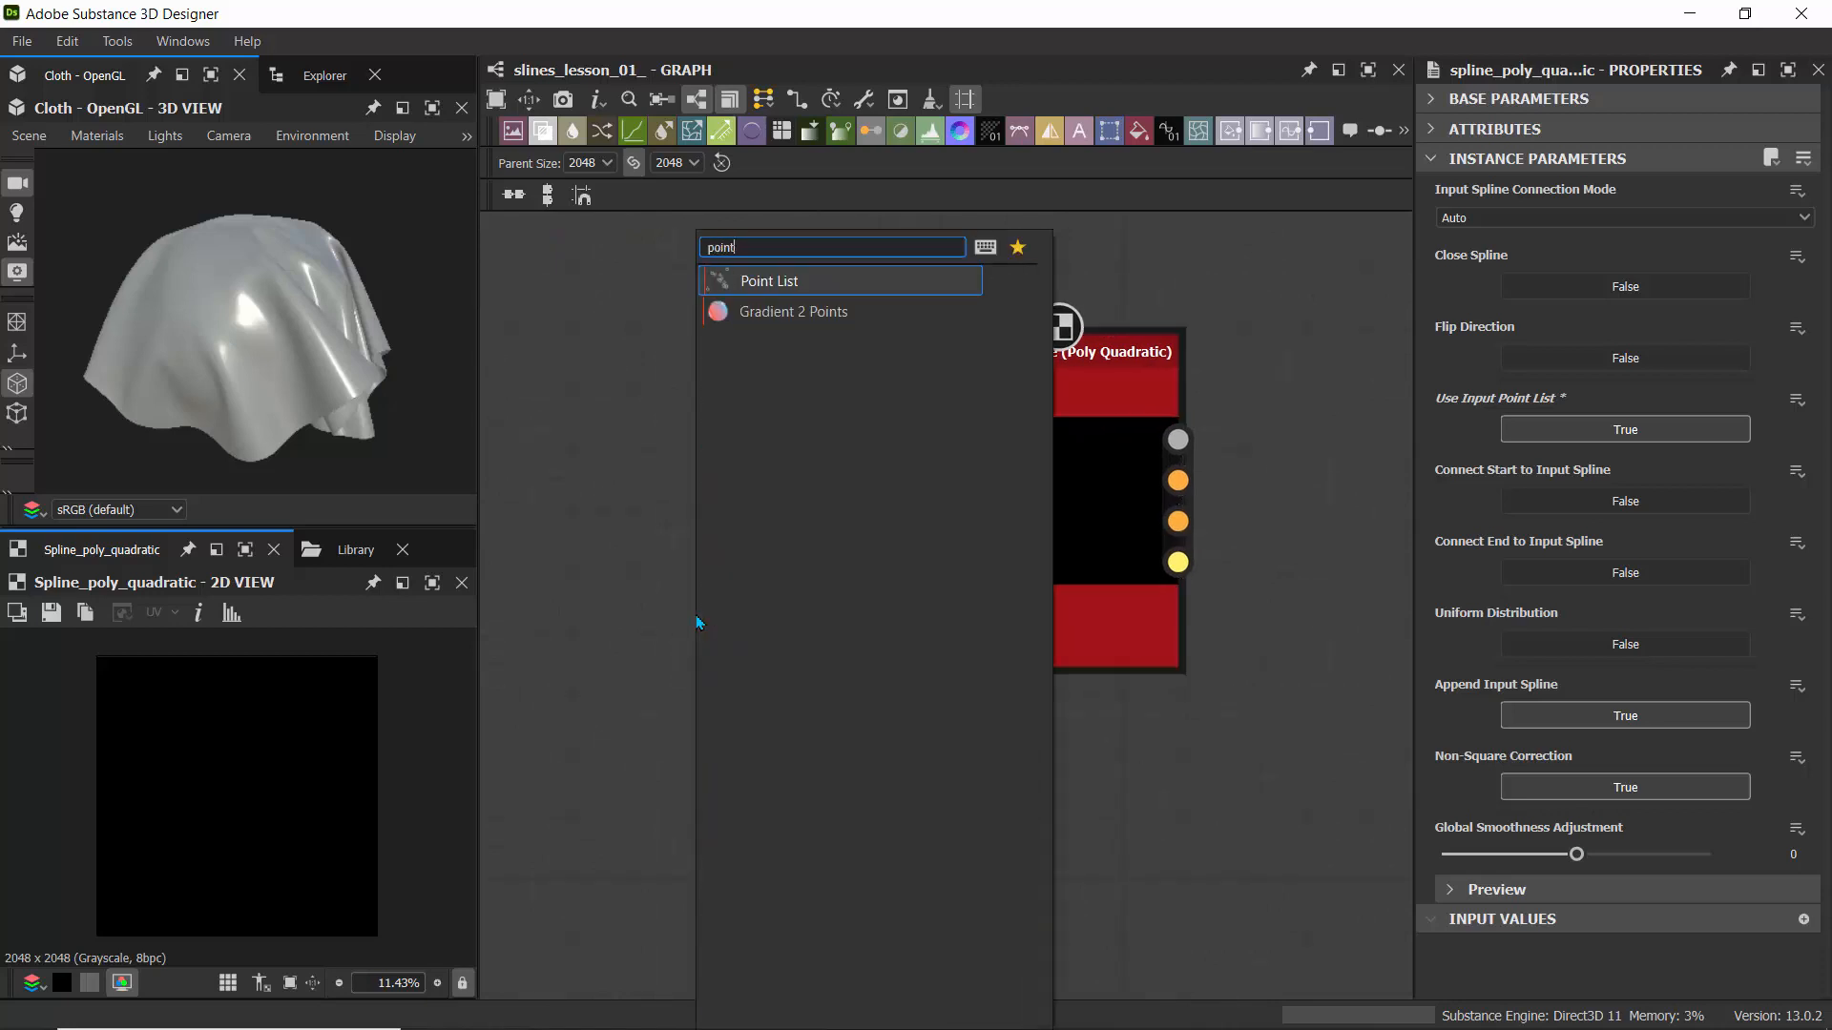
click(791, 287)
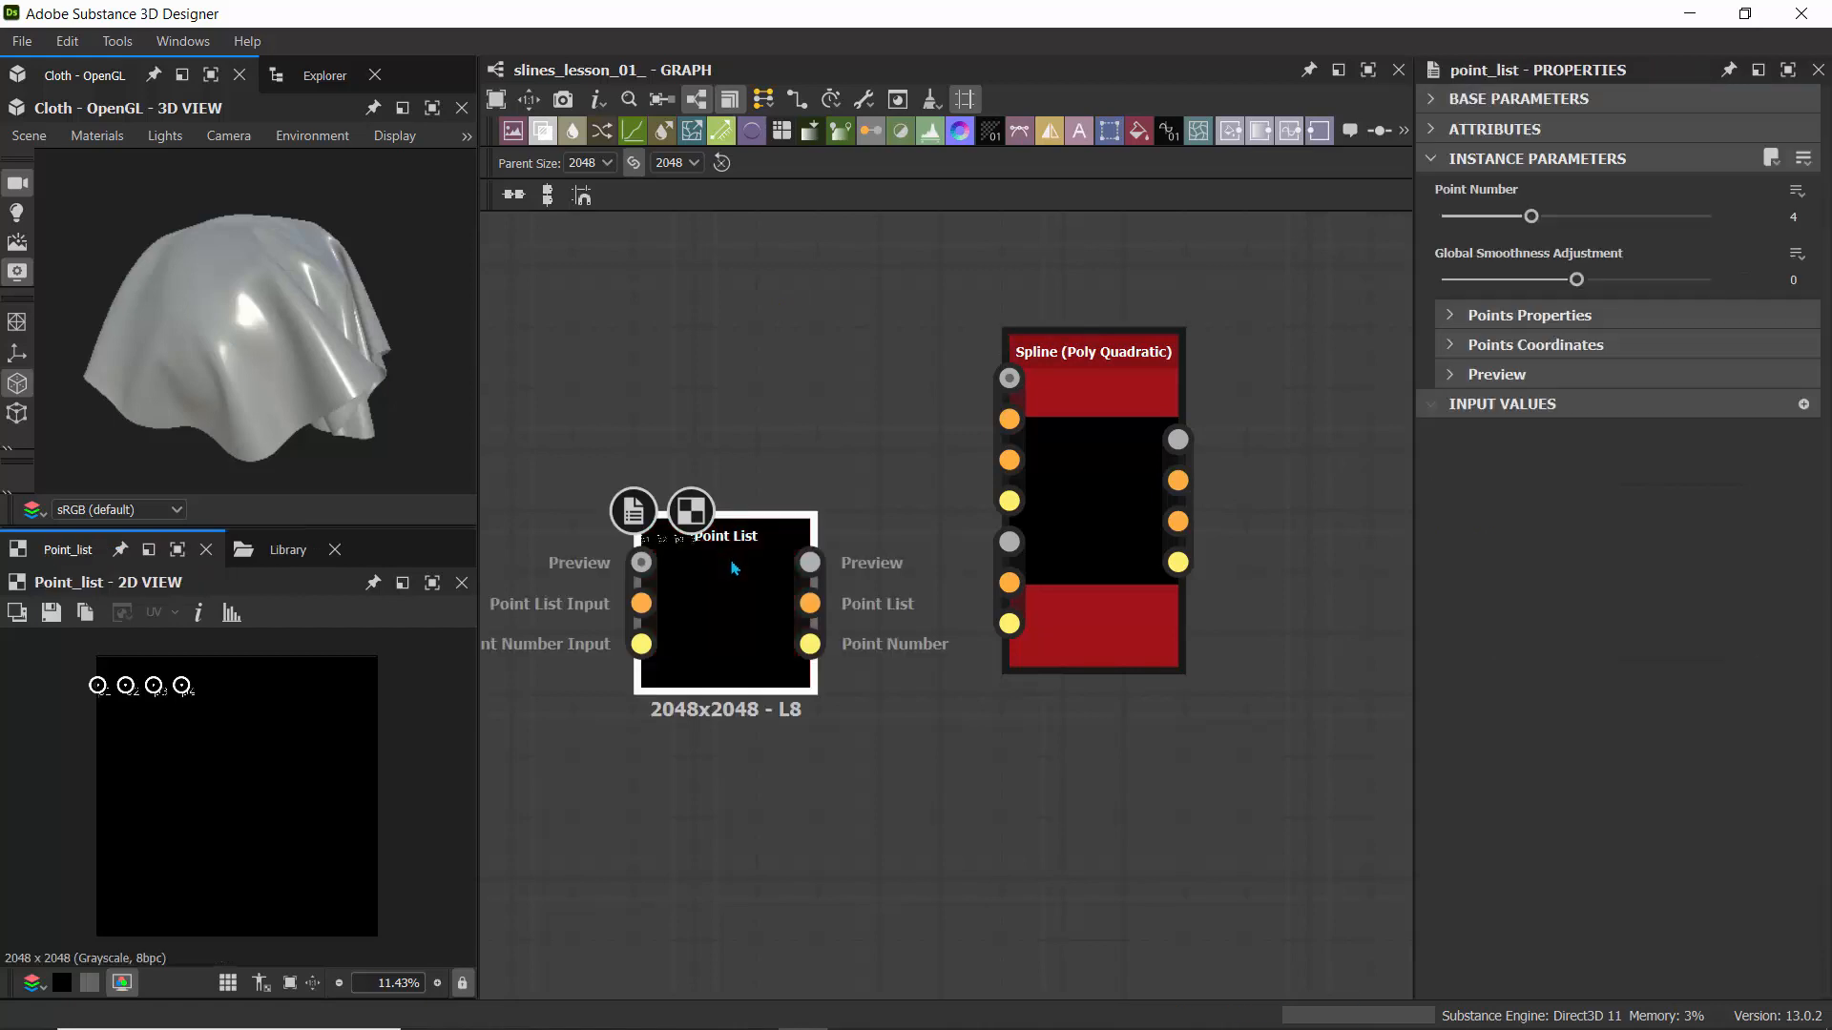
drag(810, 603, 993, 610)
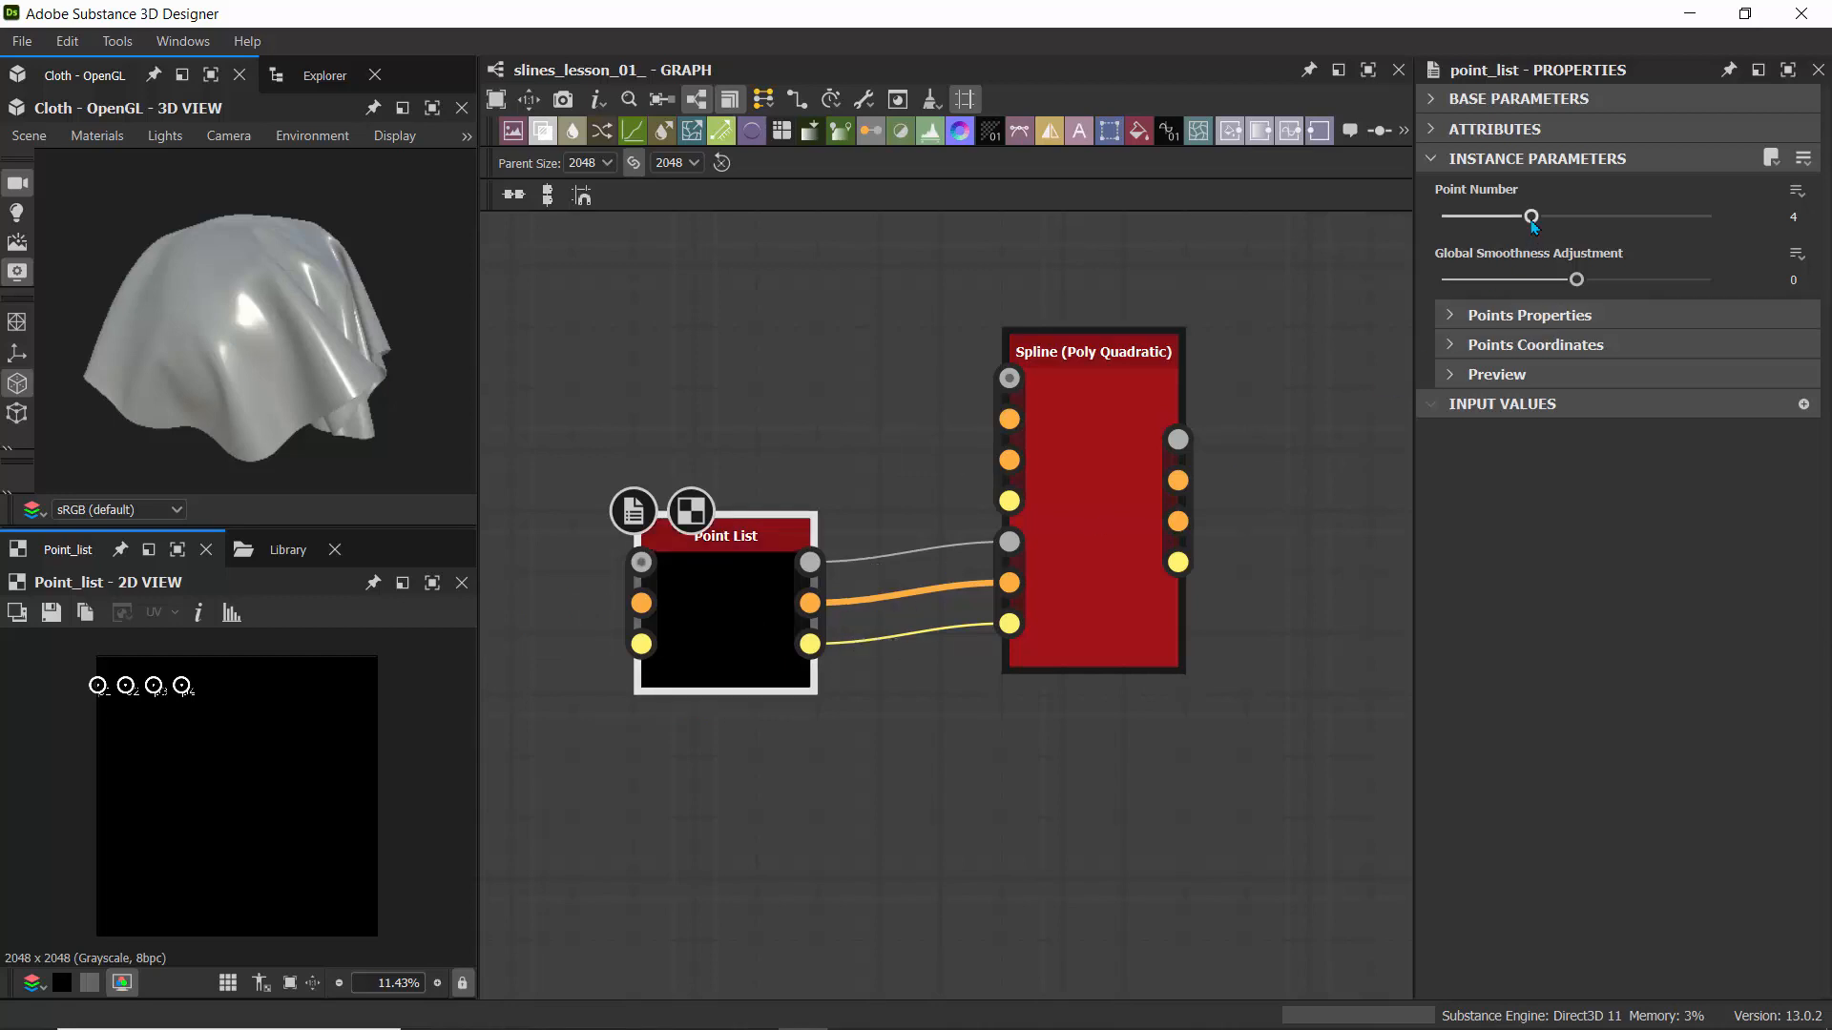
- Set the Point List's Point Number to 2 and view the Poly Quadratic node's preview output
drag(1533, 218, 1472, 218)
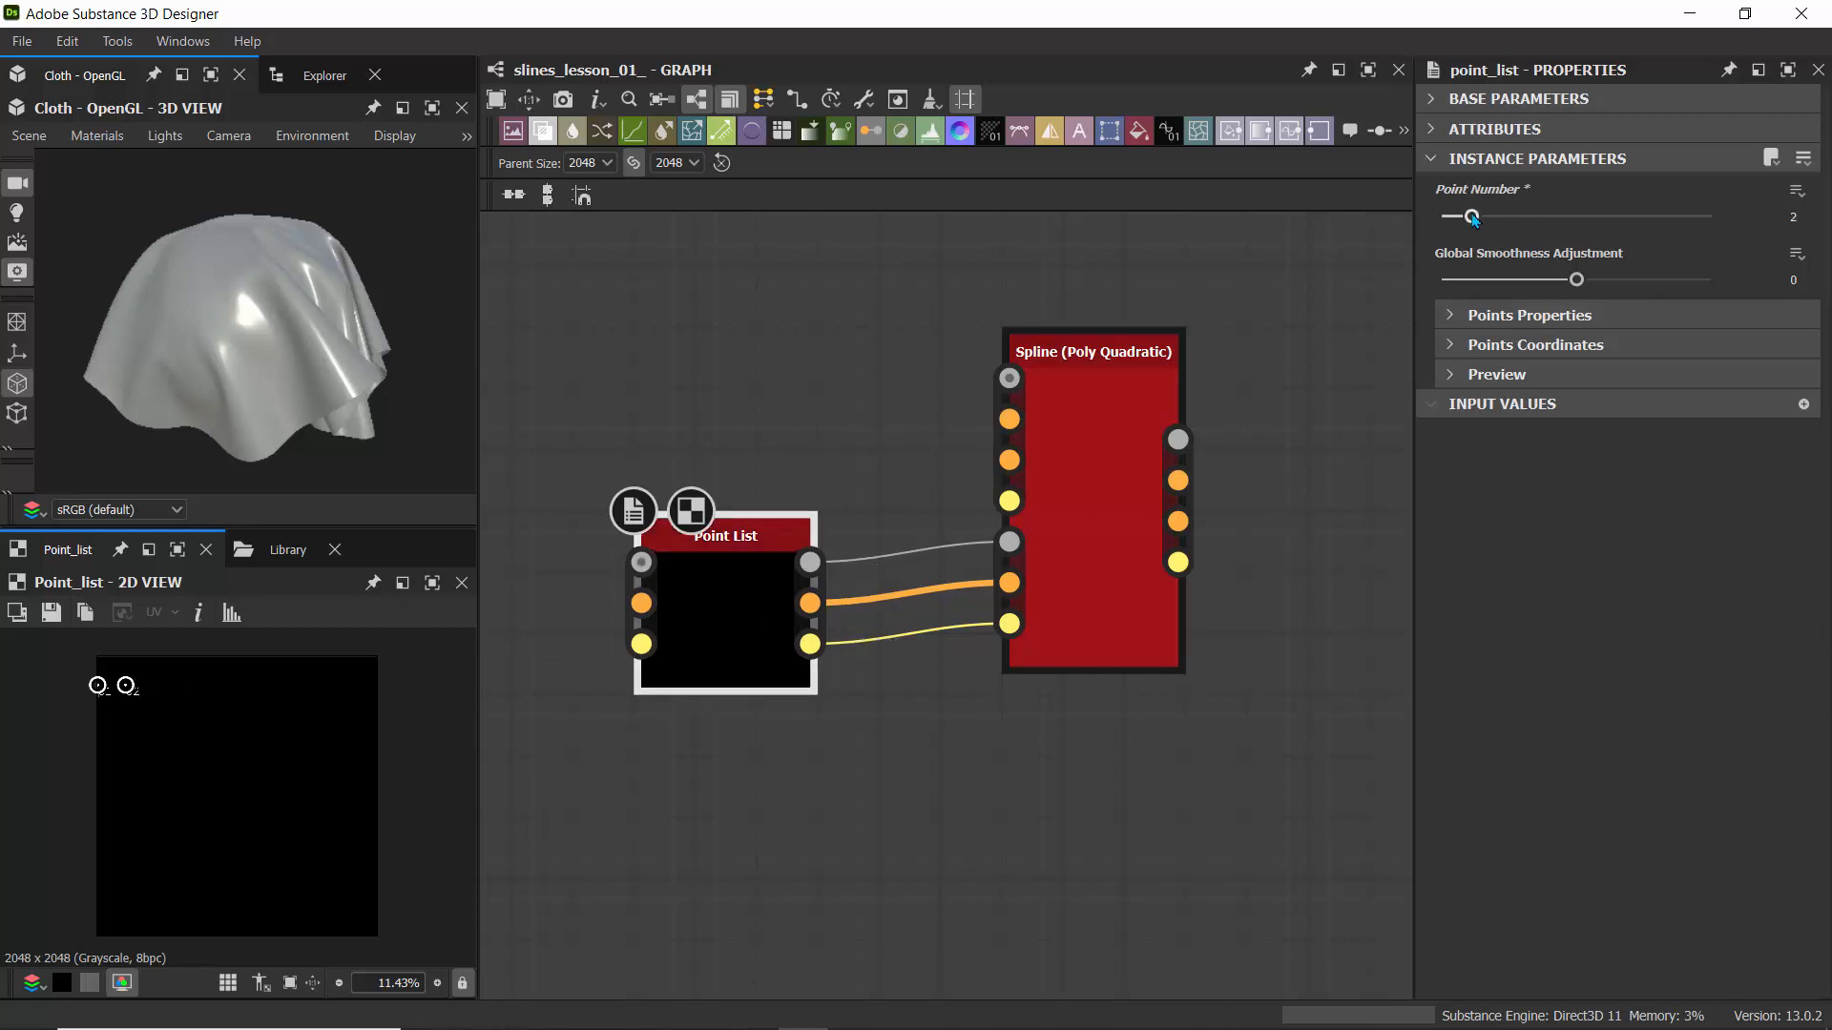
click(1099, 413)
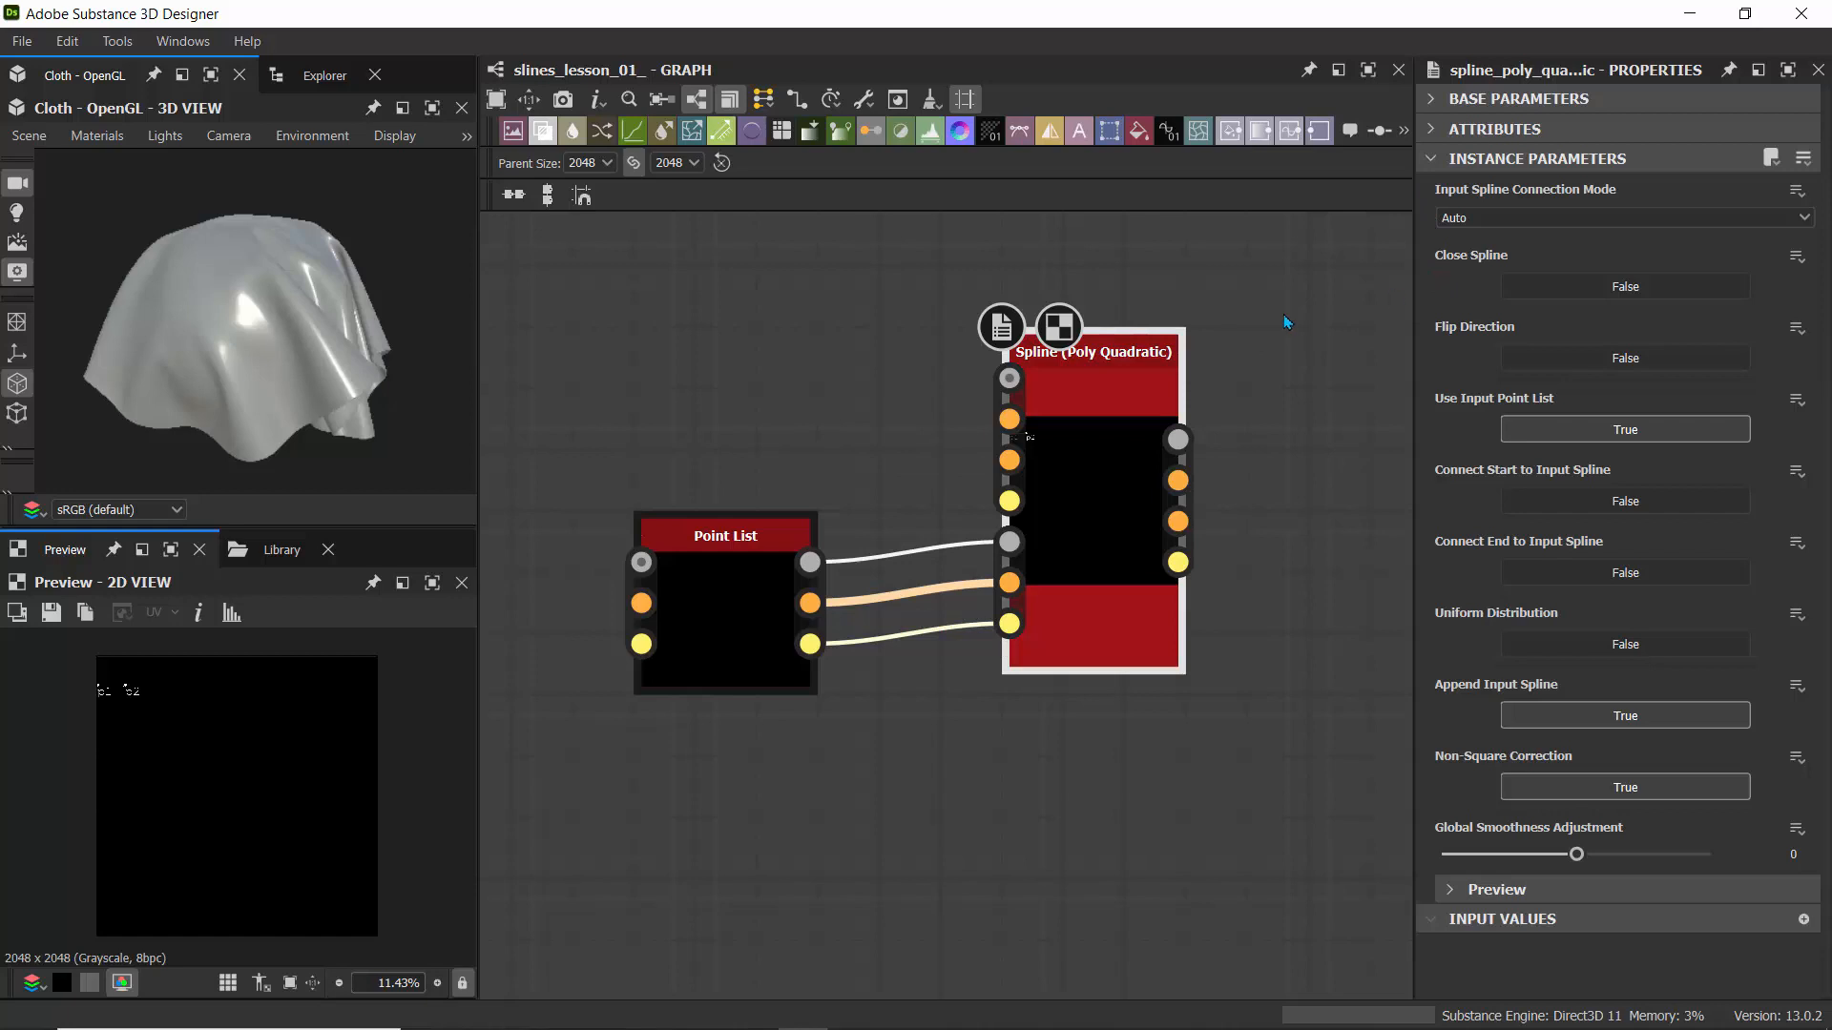
scroll(1030, 511, up, 2)
scroll(1053, 490, down, 2)
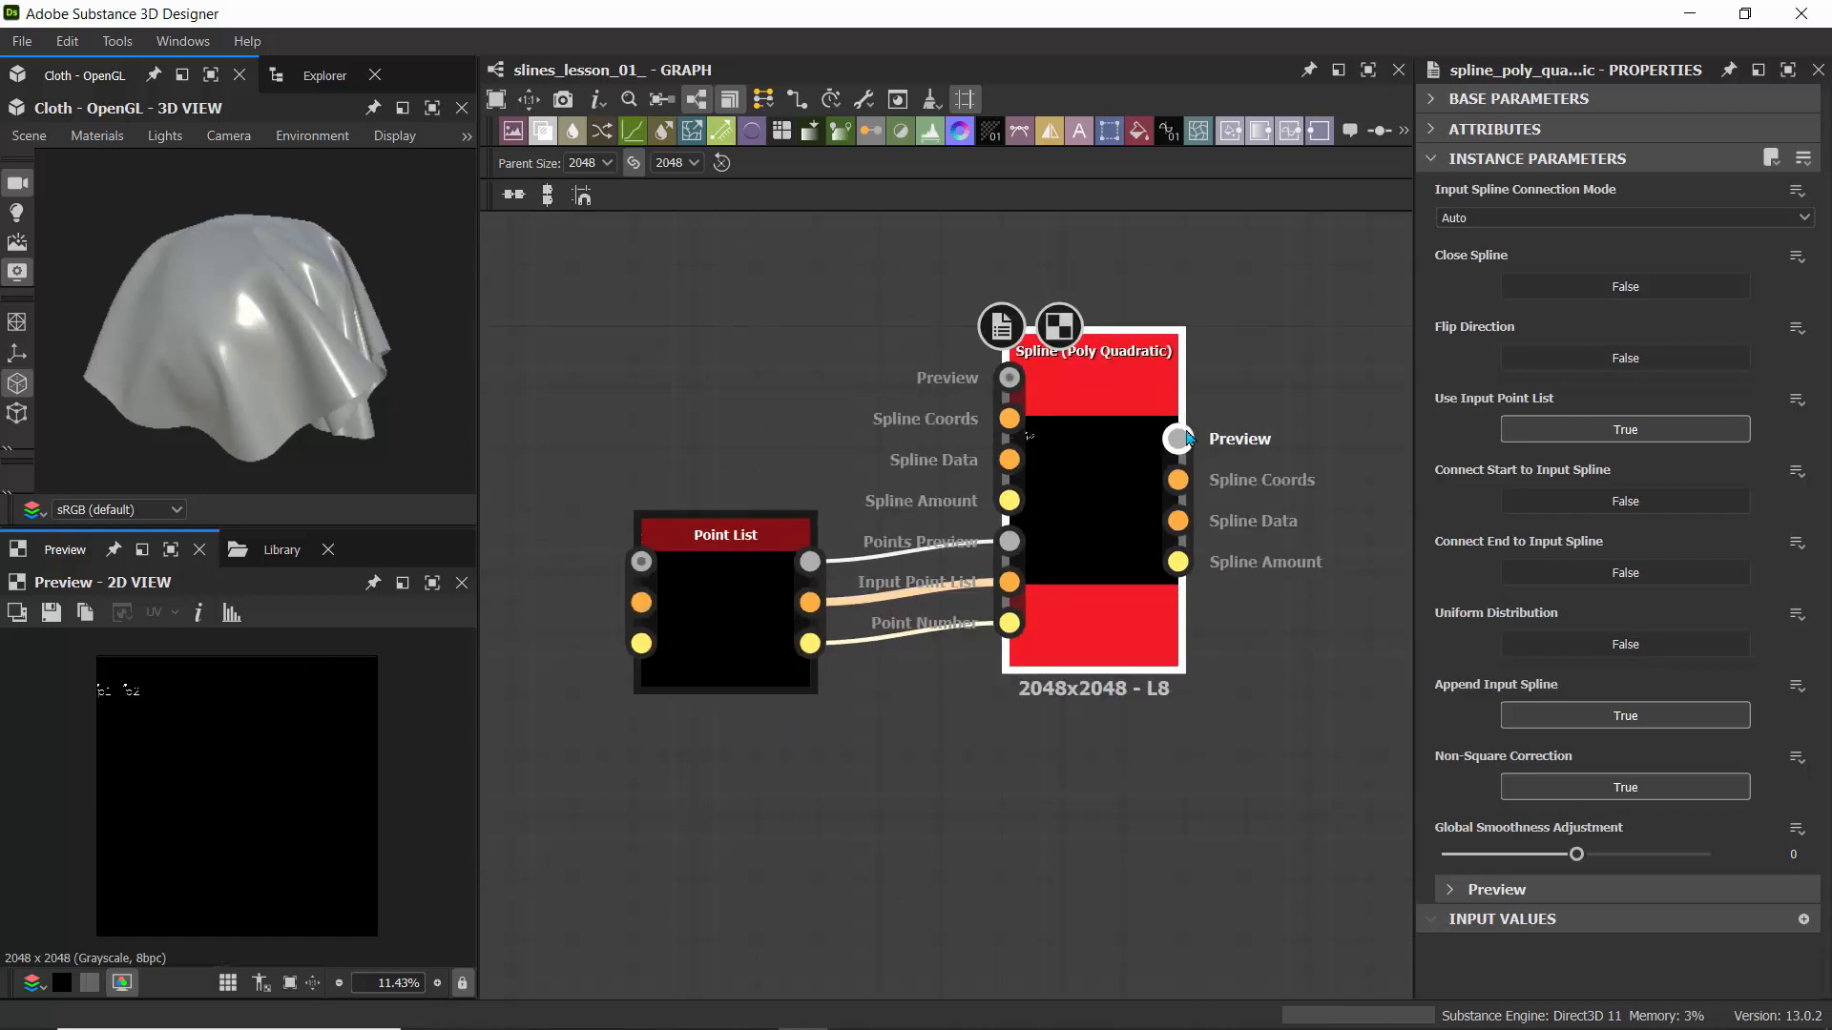
- Delete the Point List node and display the Poly Quadratic node's preview output again
click(798, 530)
key(Delete)
click(1093, 497)
double_click(1177, 439)
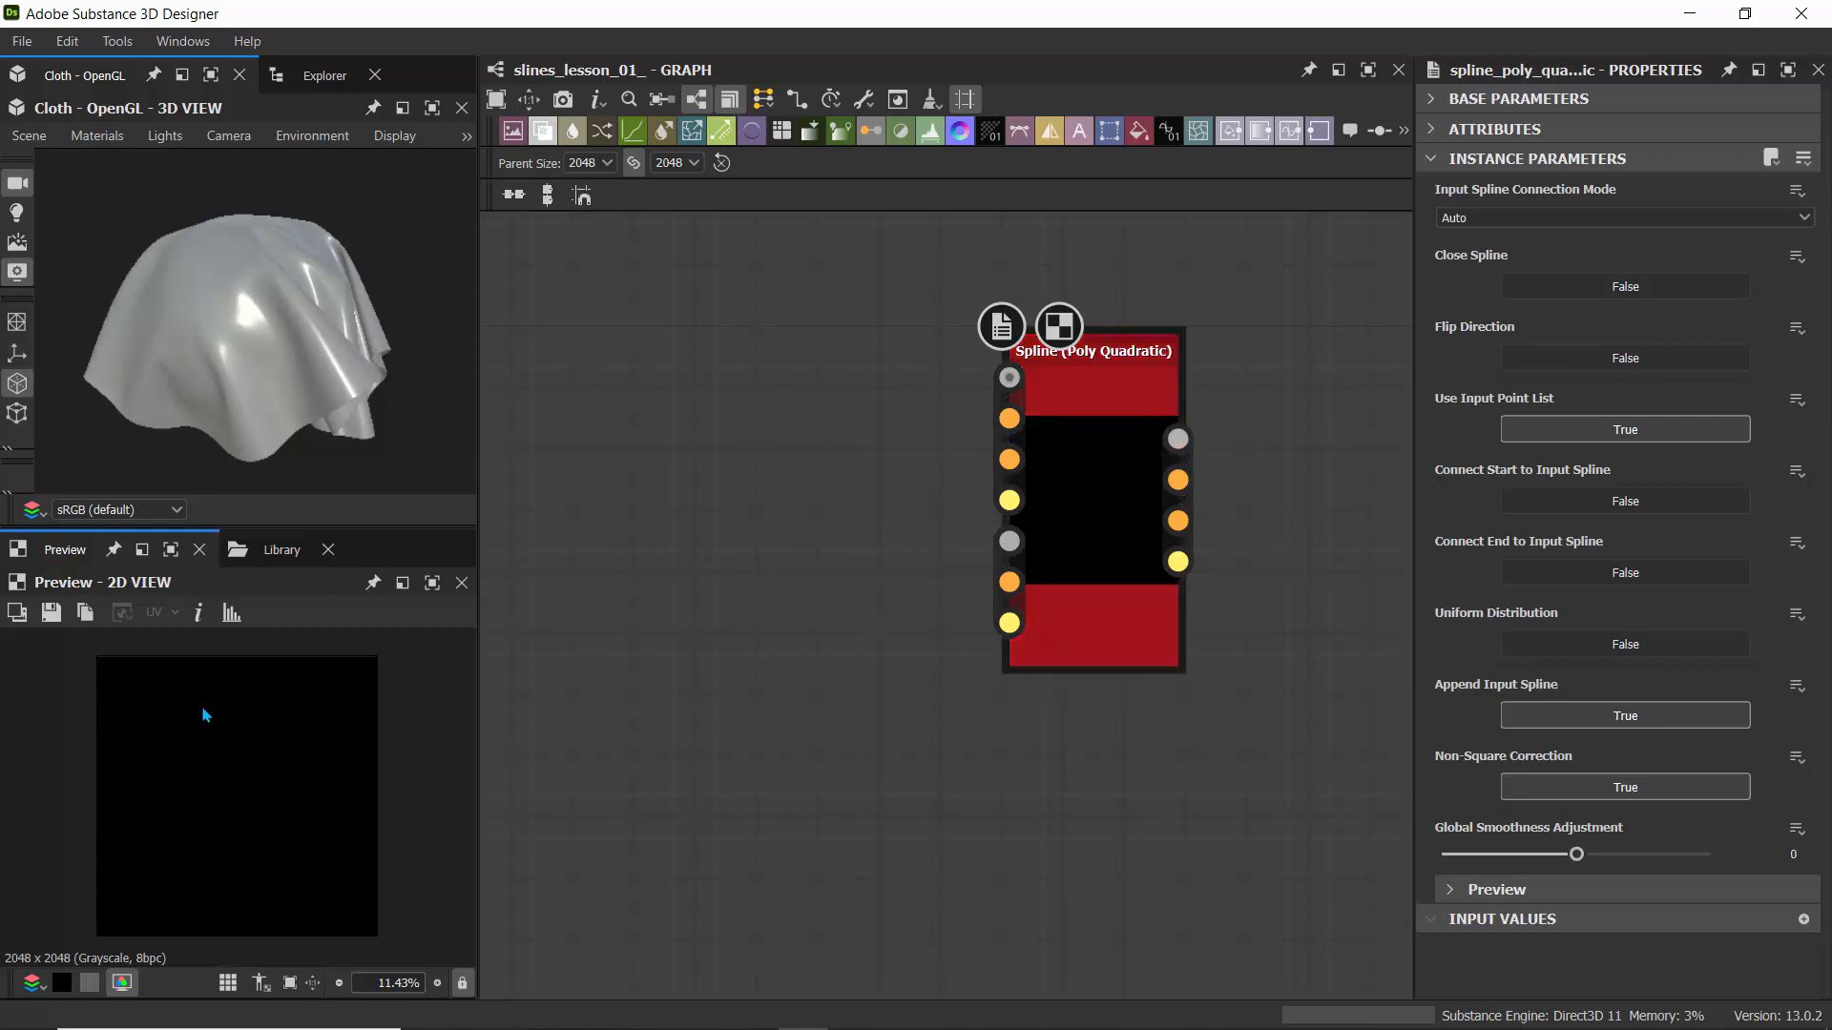
- Return the Poly Quadratic node to its own points, with Use Input Point List off and Points Amount at 4
key(f)
middle_drag(855, 803, 769, 687)
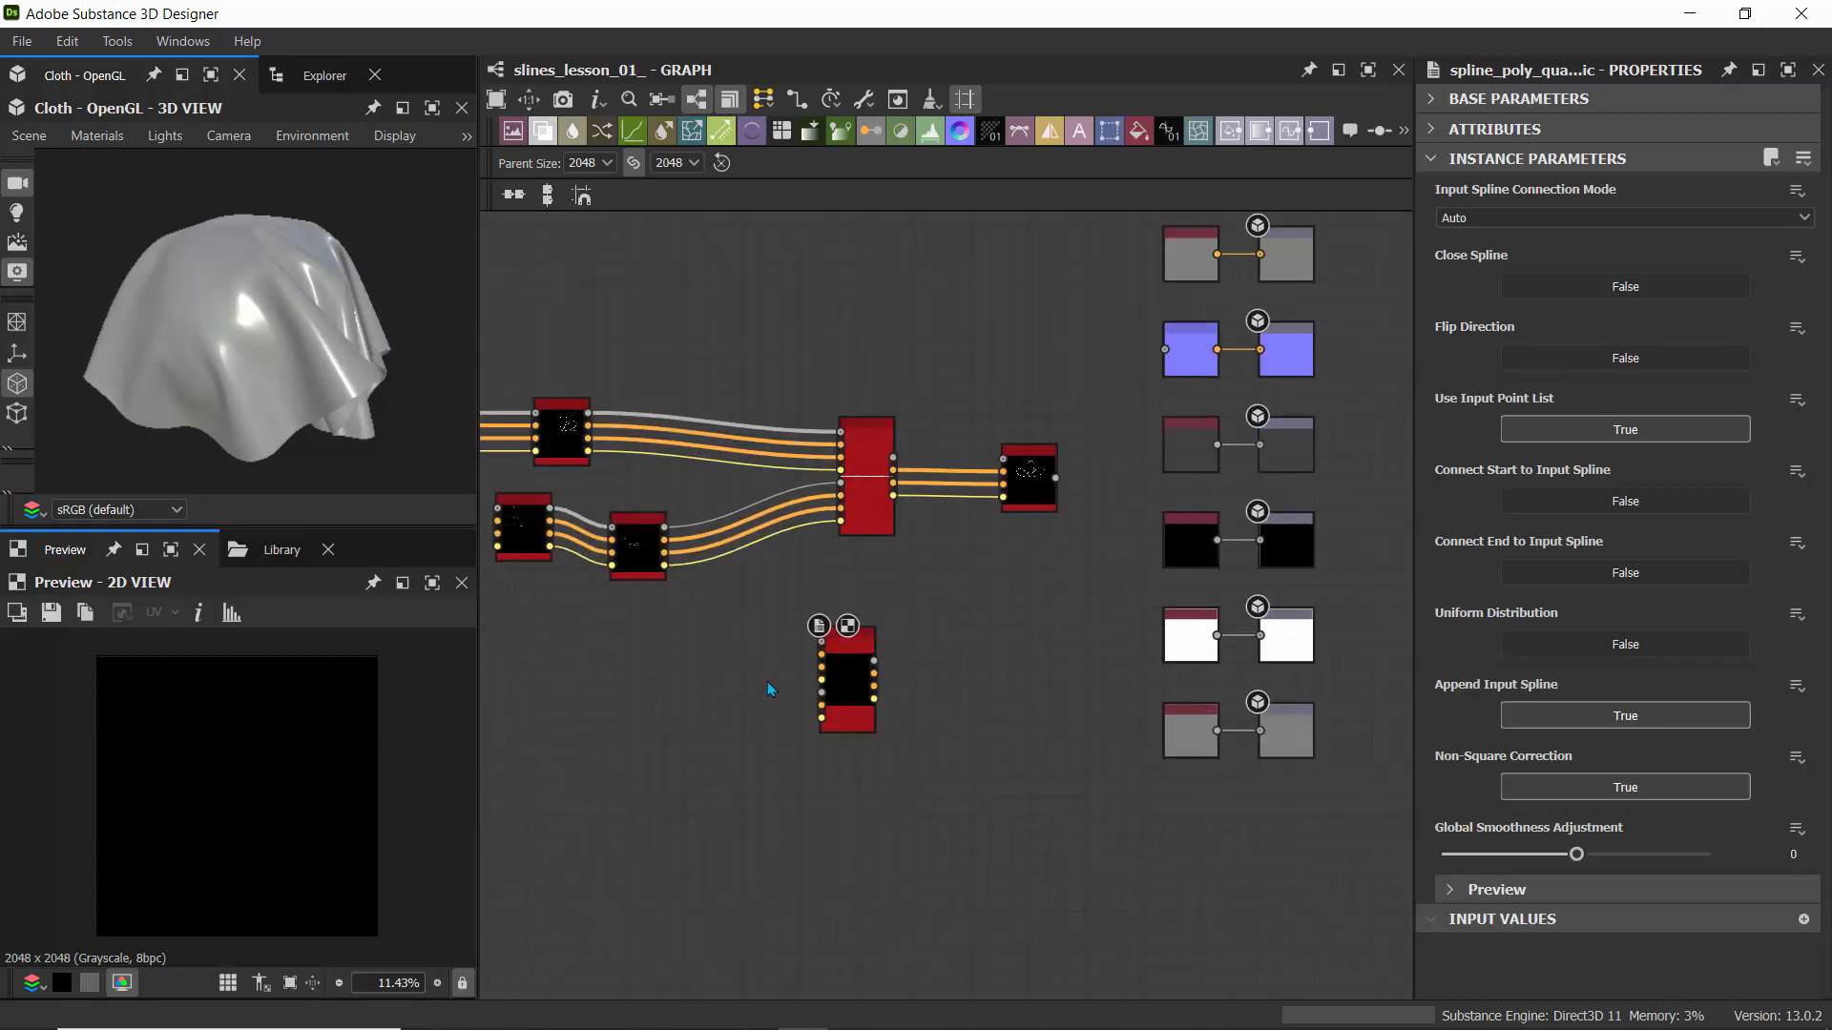
click(857, 647)
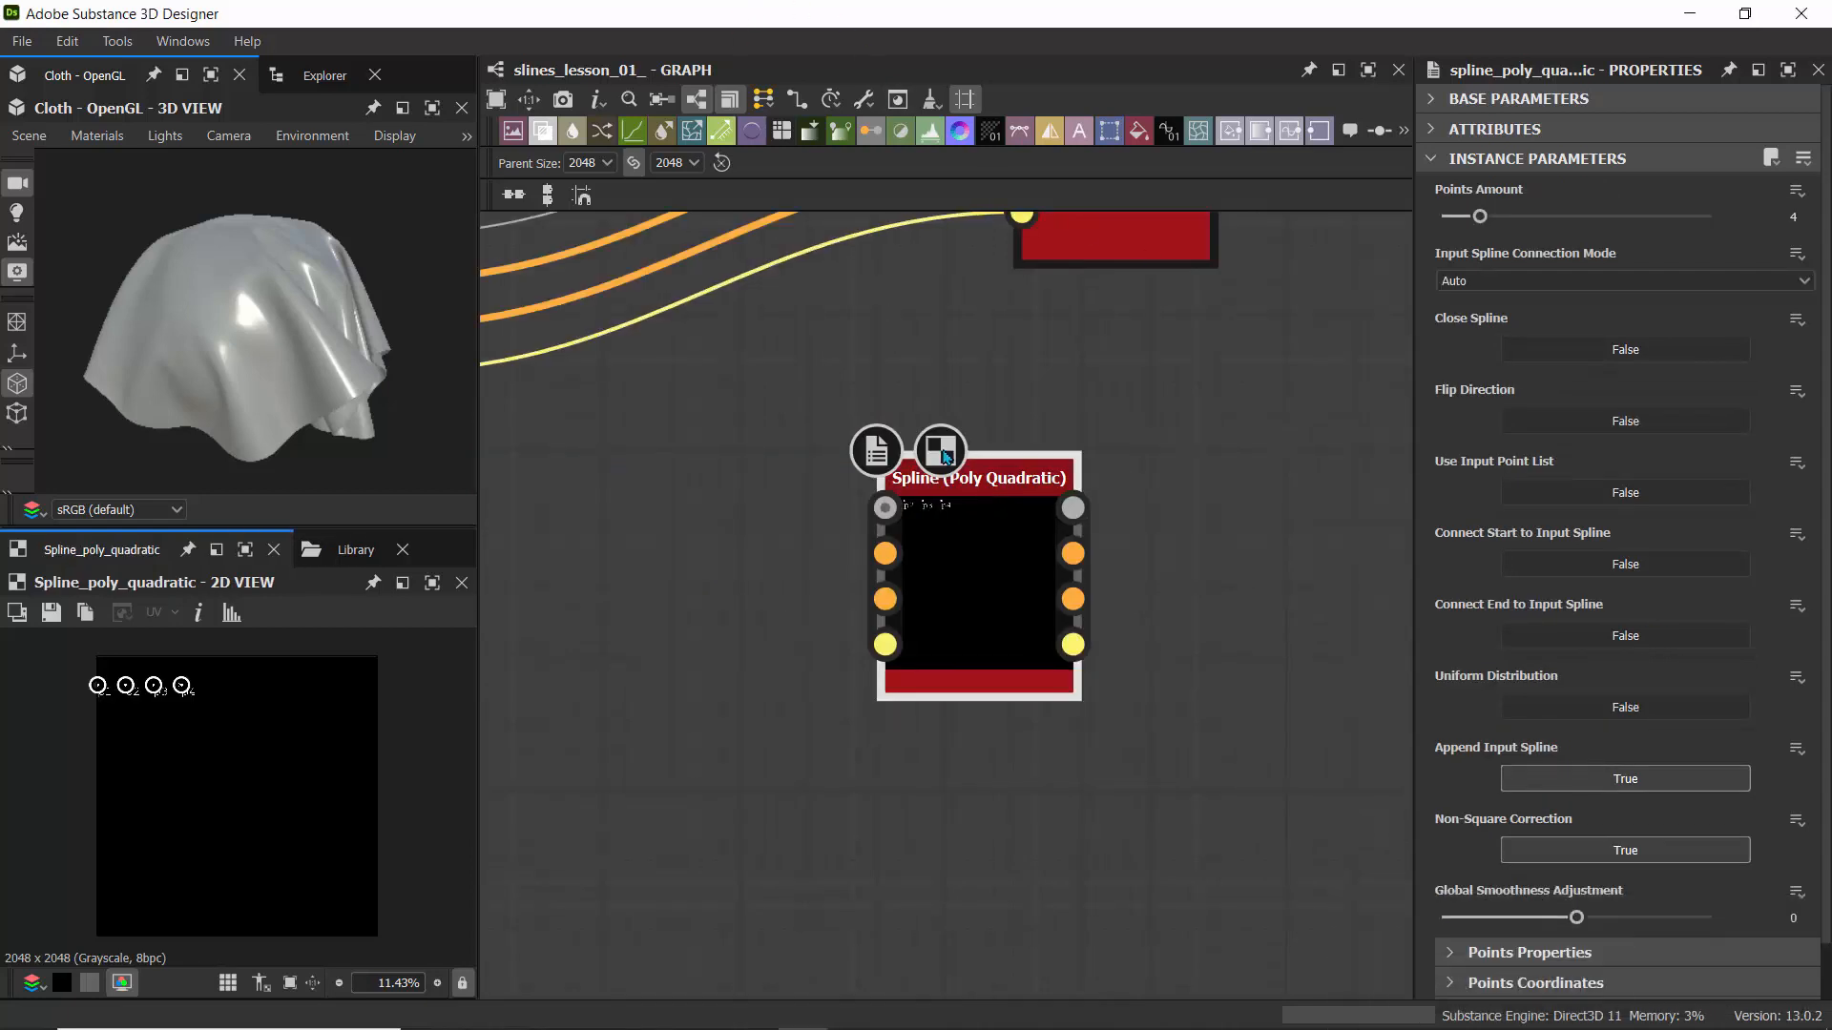
scroll(959, 496, up, 4)
scroll(959, 496, down, 3)
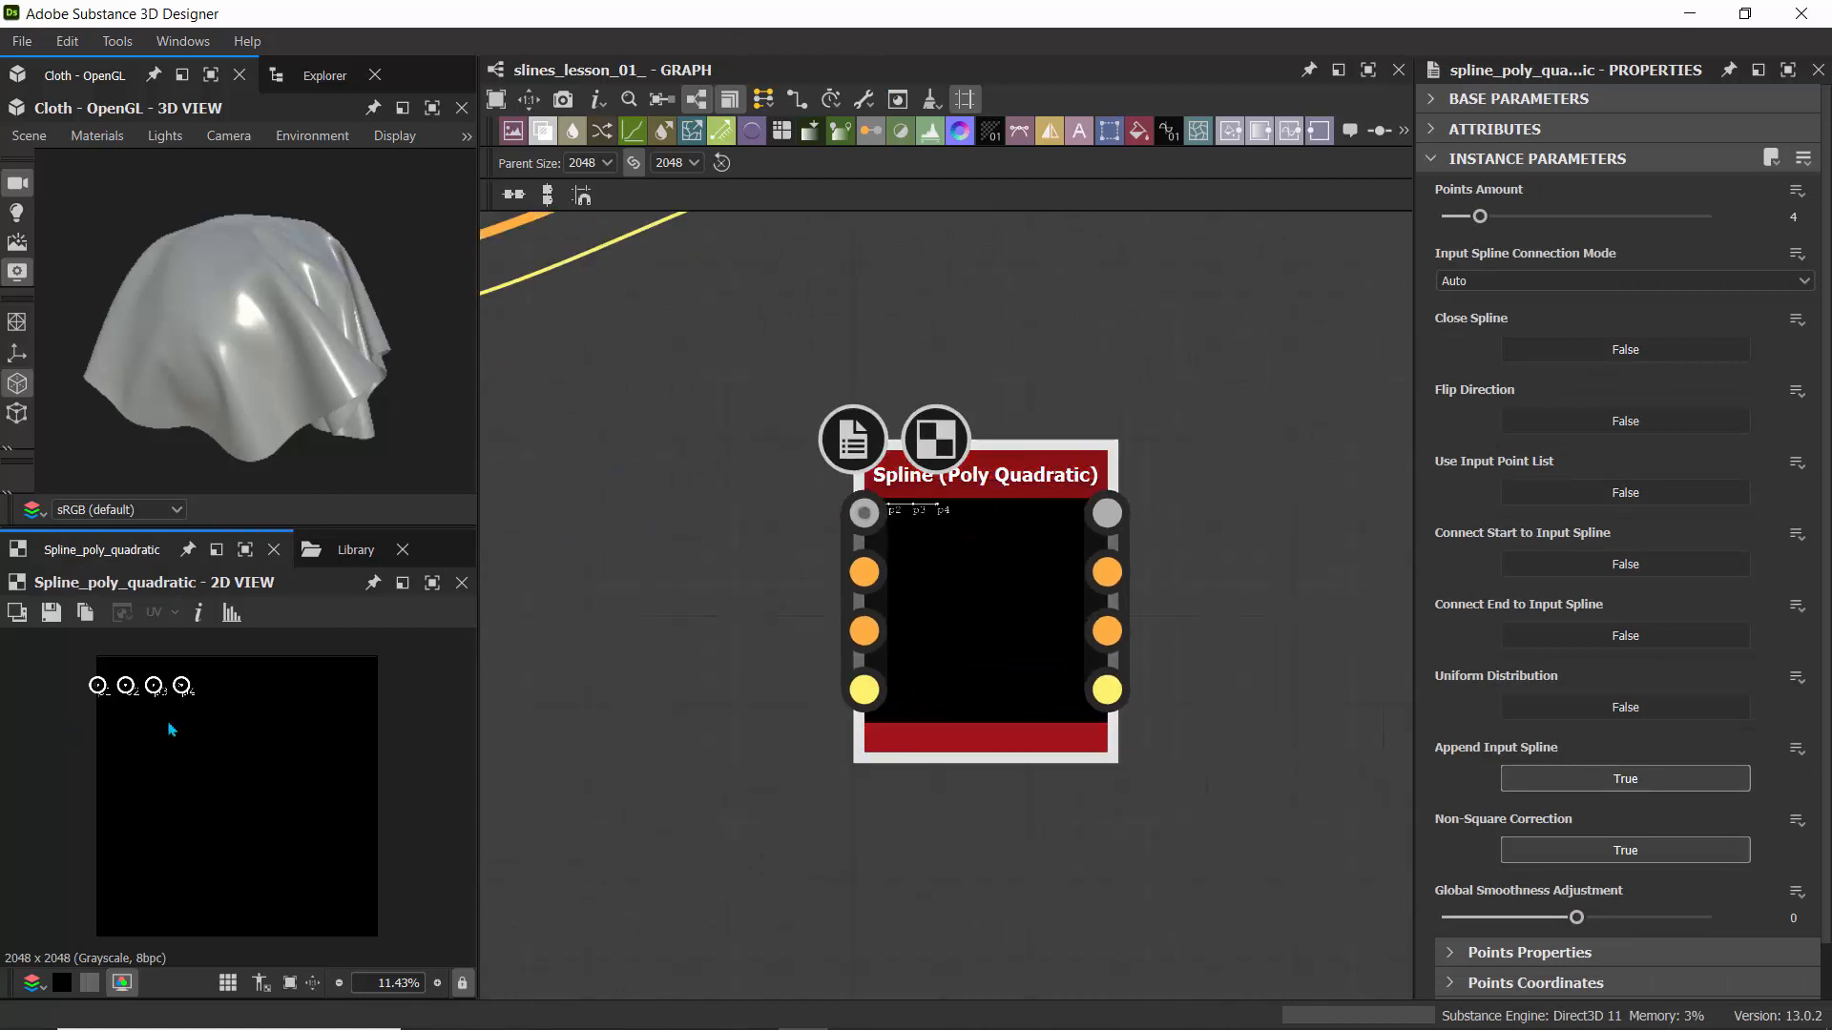
- Form a closed petal in the maximized 2D view, with p1 and p4 together near the image centre and p2 and p3 spread above
scroll(173, 730, up, 1)
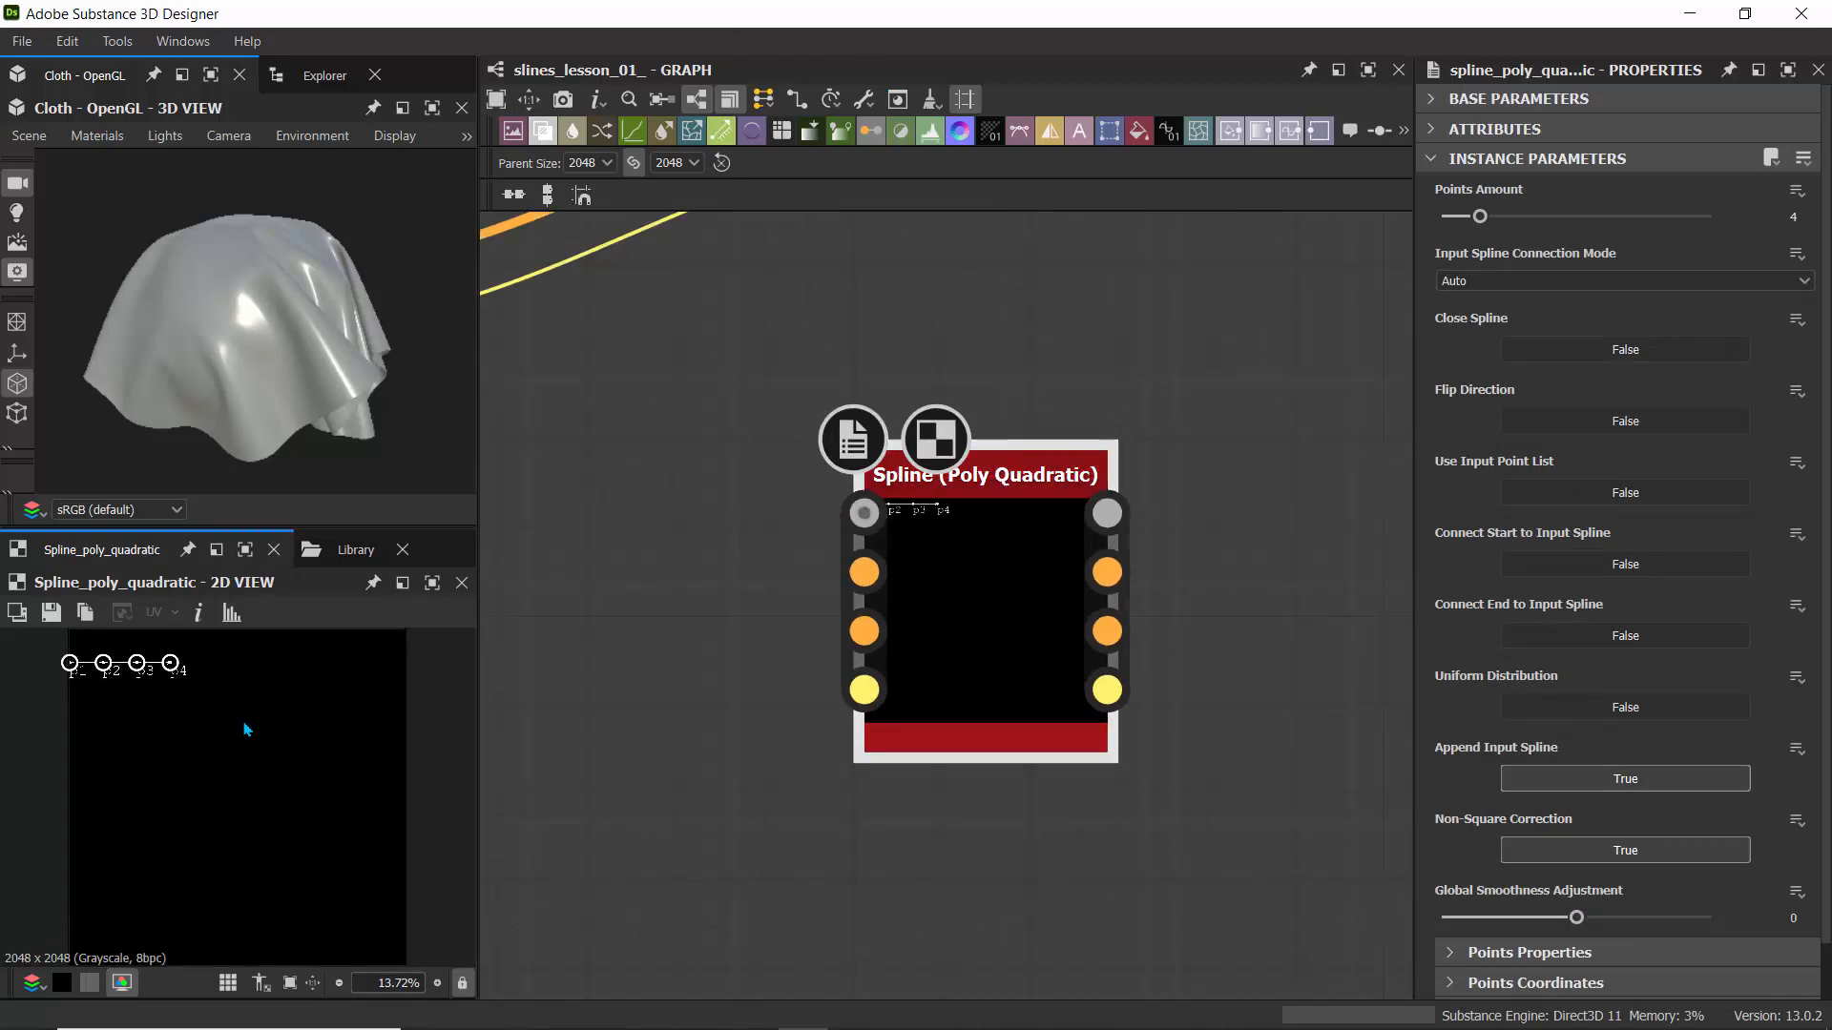
key(space)
scroll(801, 413, up, 7)
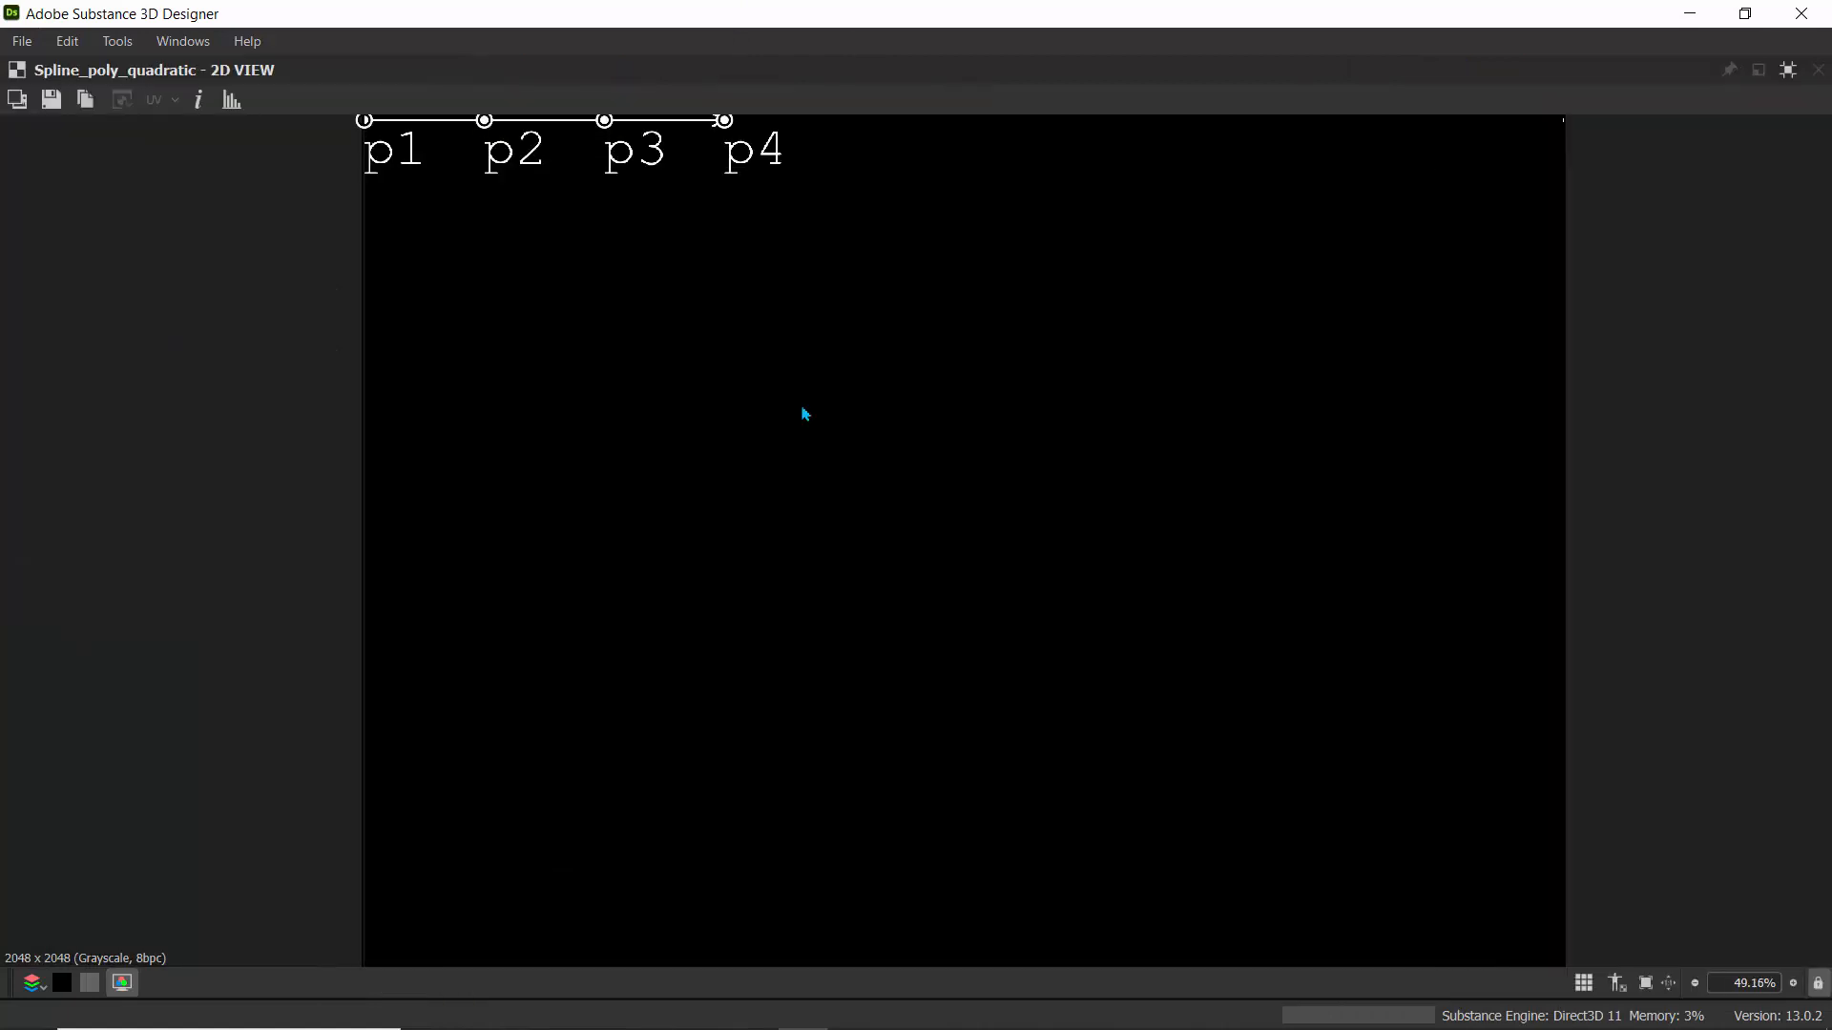
scroll(802, 414, down, 1)
drag(737, 167, 1064, 441)
drag(437, 167, 854, 535)
drag(637, 167, 965, 193)
drag(1064, 442, 856, 537)
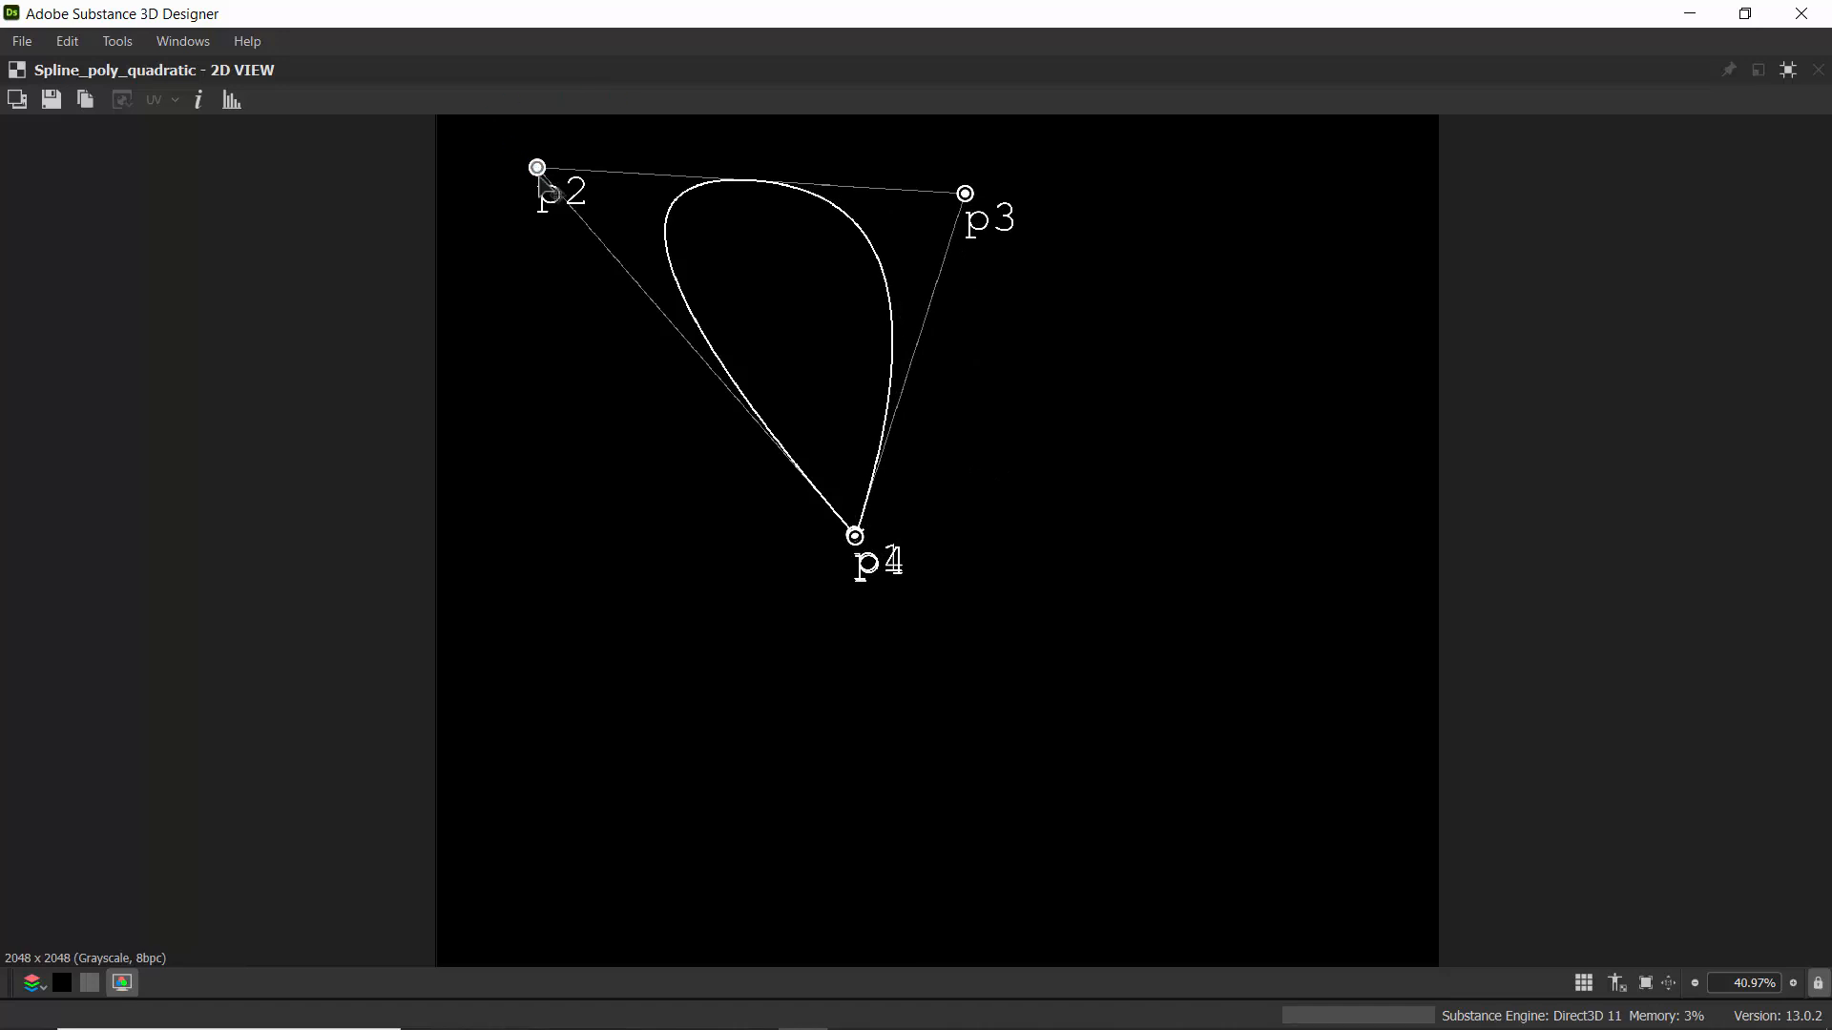
- Even out the petal by moving p2 inward and p3 outward to the same height, and nudge the shared base point slightly
drag(538, 169, 633, 186)
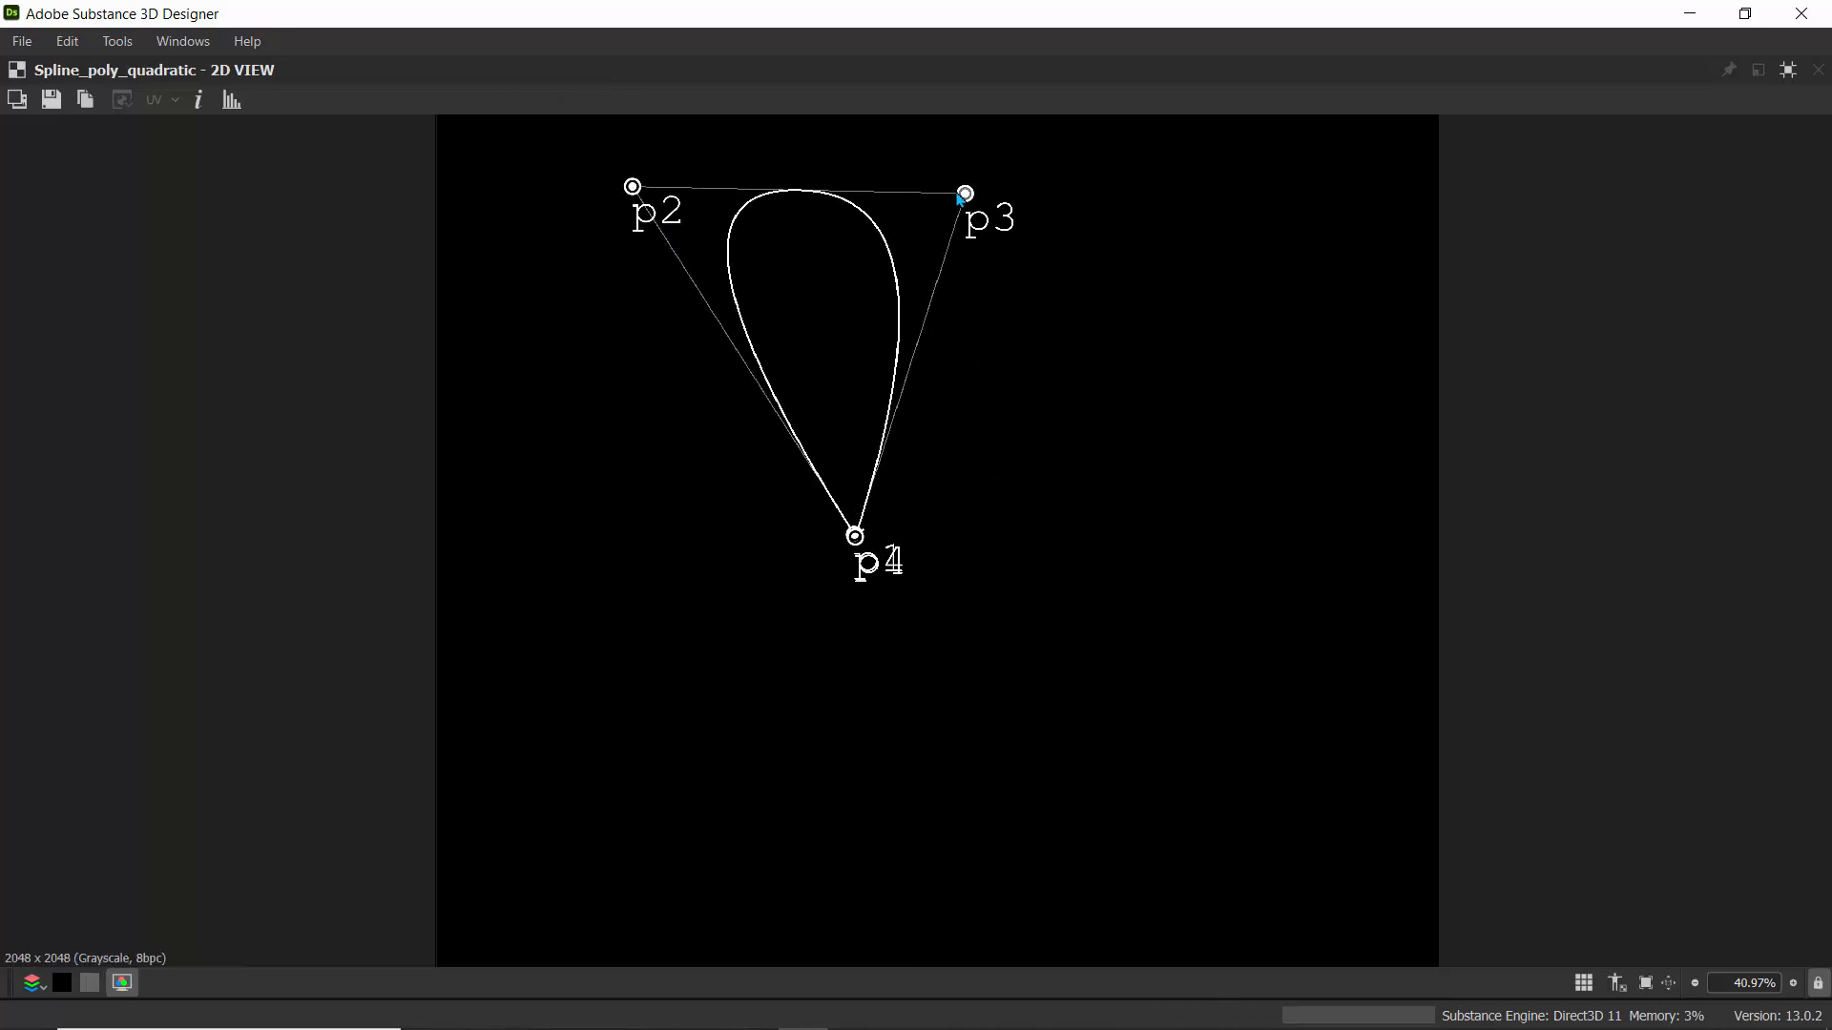
drag(984, 189, 992, 185)
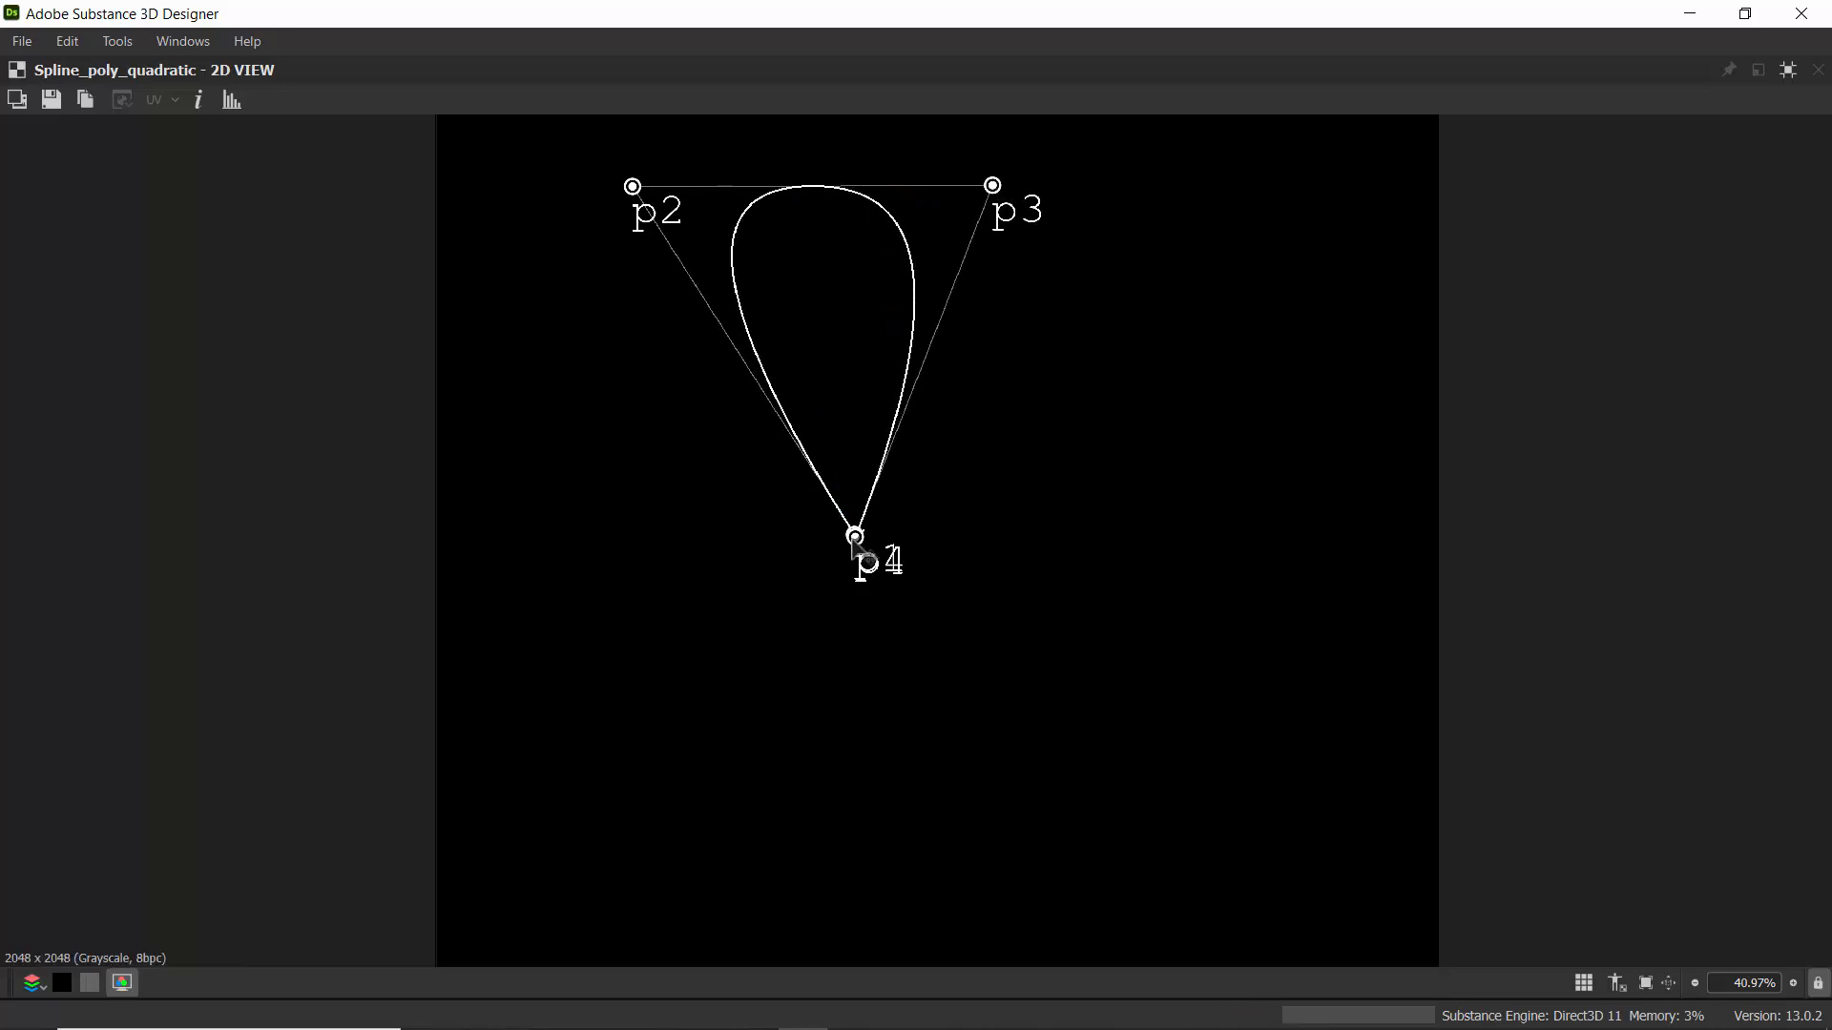
mouse_move(855, 537)
mouse_down()
mouse_move(931, 520)
mouse_move(901, 507)
mouse_move(858, 535)
mouse_up()
scroll(601, 343, down, 4)
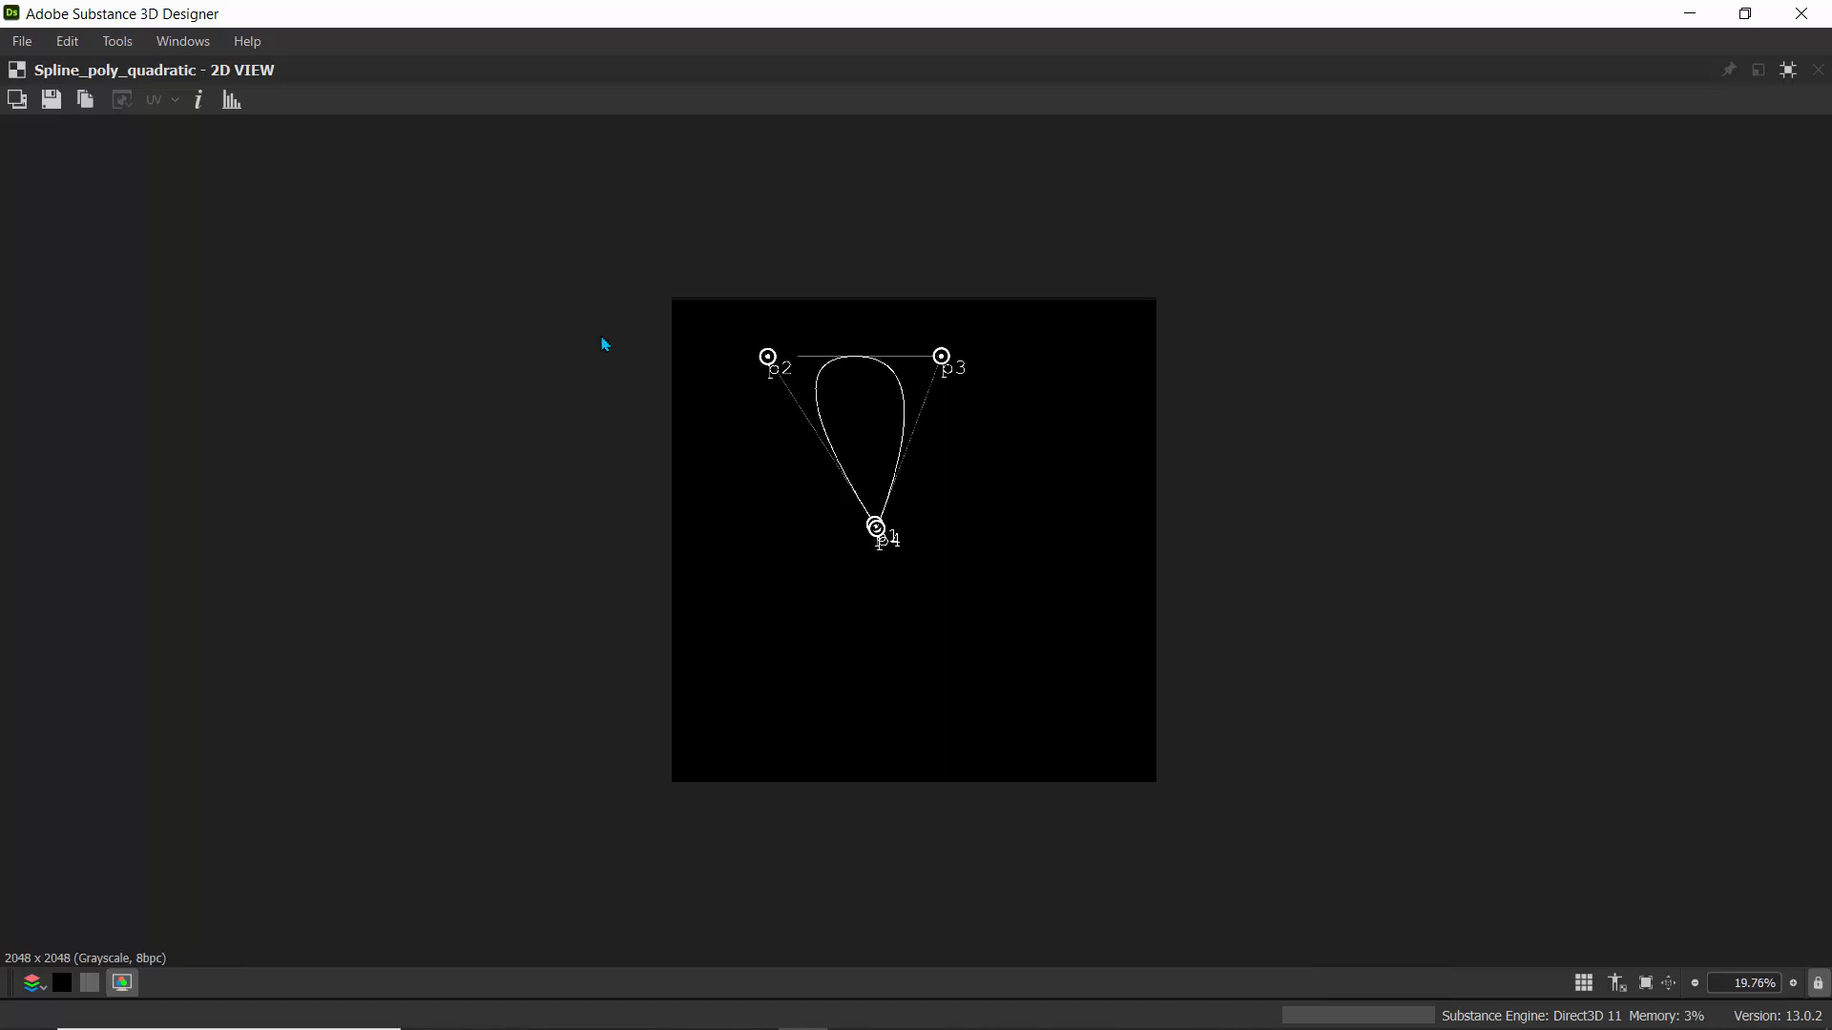
- Move the Spline Render node farther away, duplicate the Spline Append node, and cut the duplicate's input links
scroll(650, 360, up, 3)
key(ctrl+space)
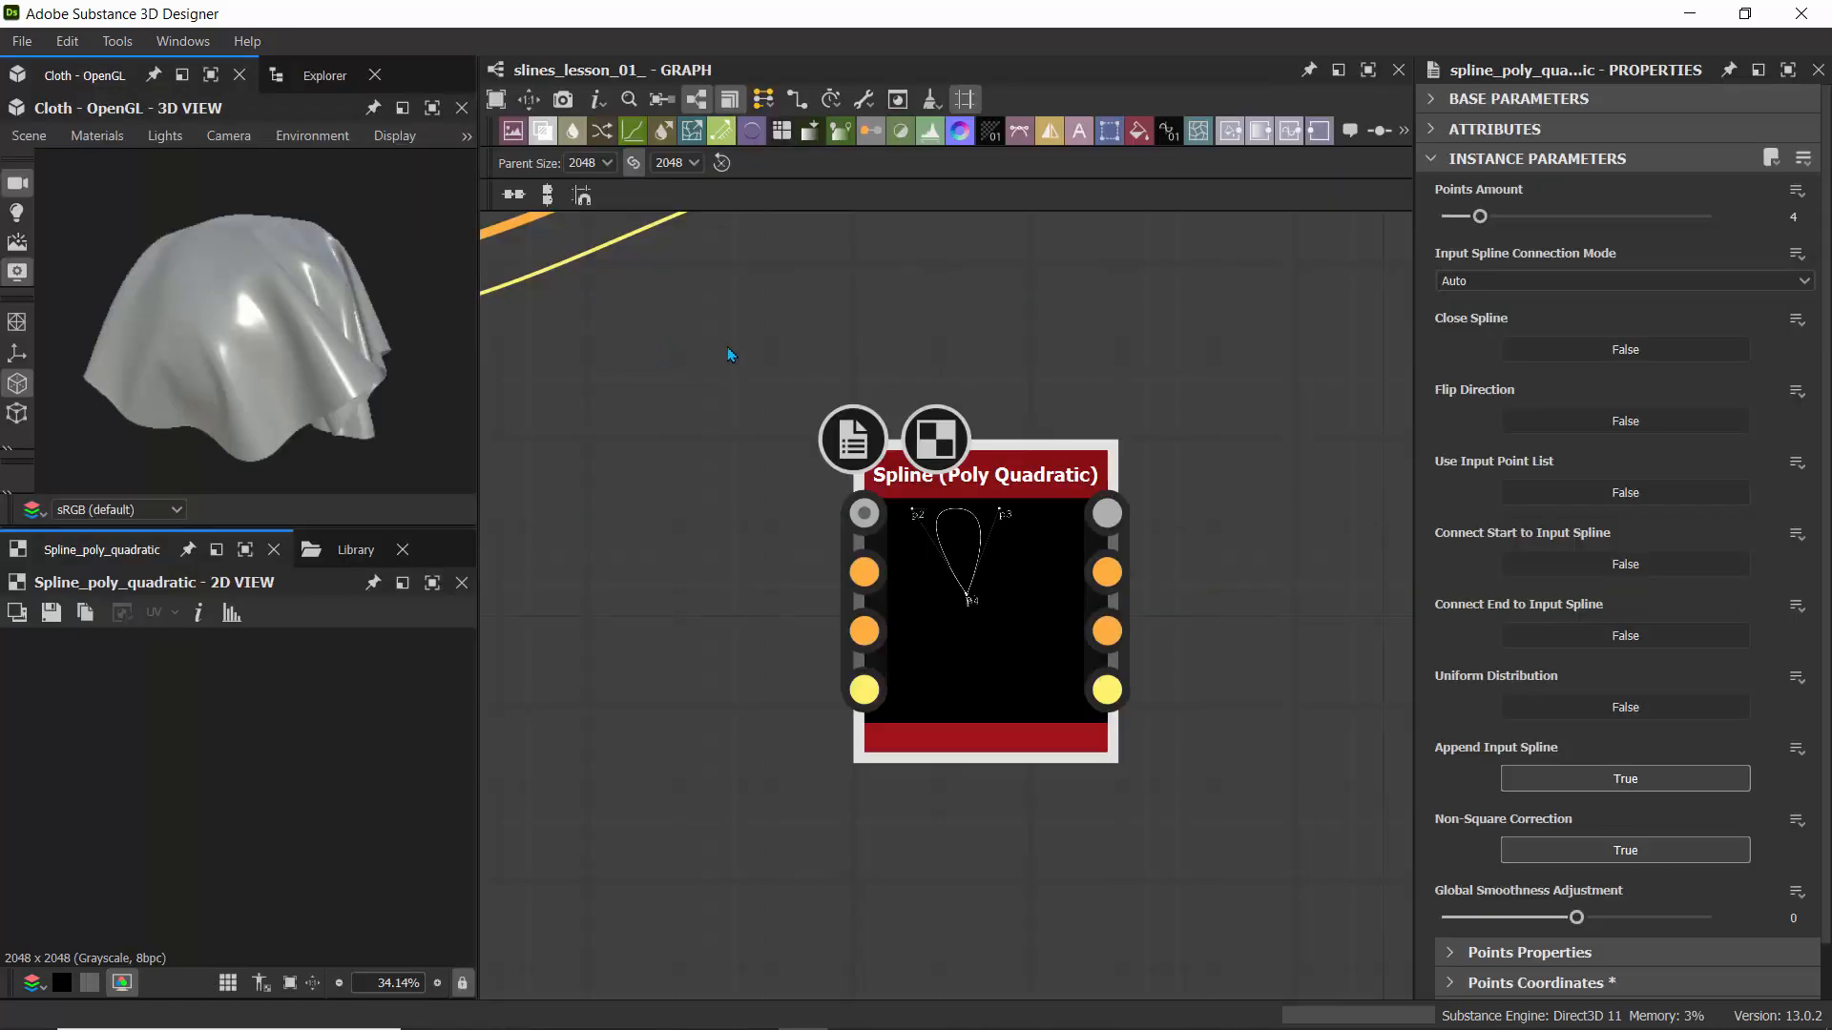
scroll(727, 347, down, 4)
middle_drag(837, 441, 611, 612)
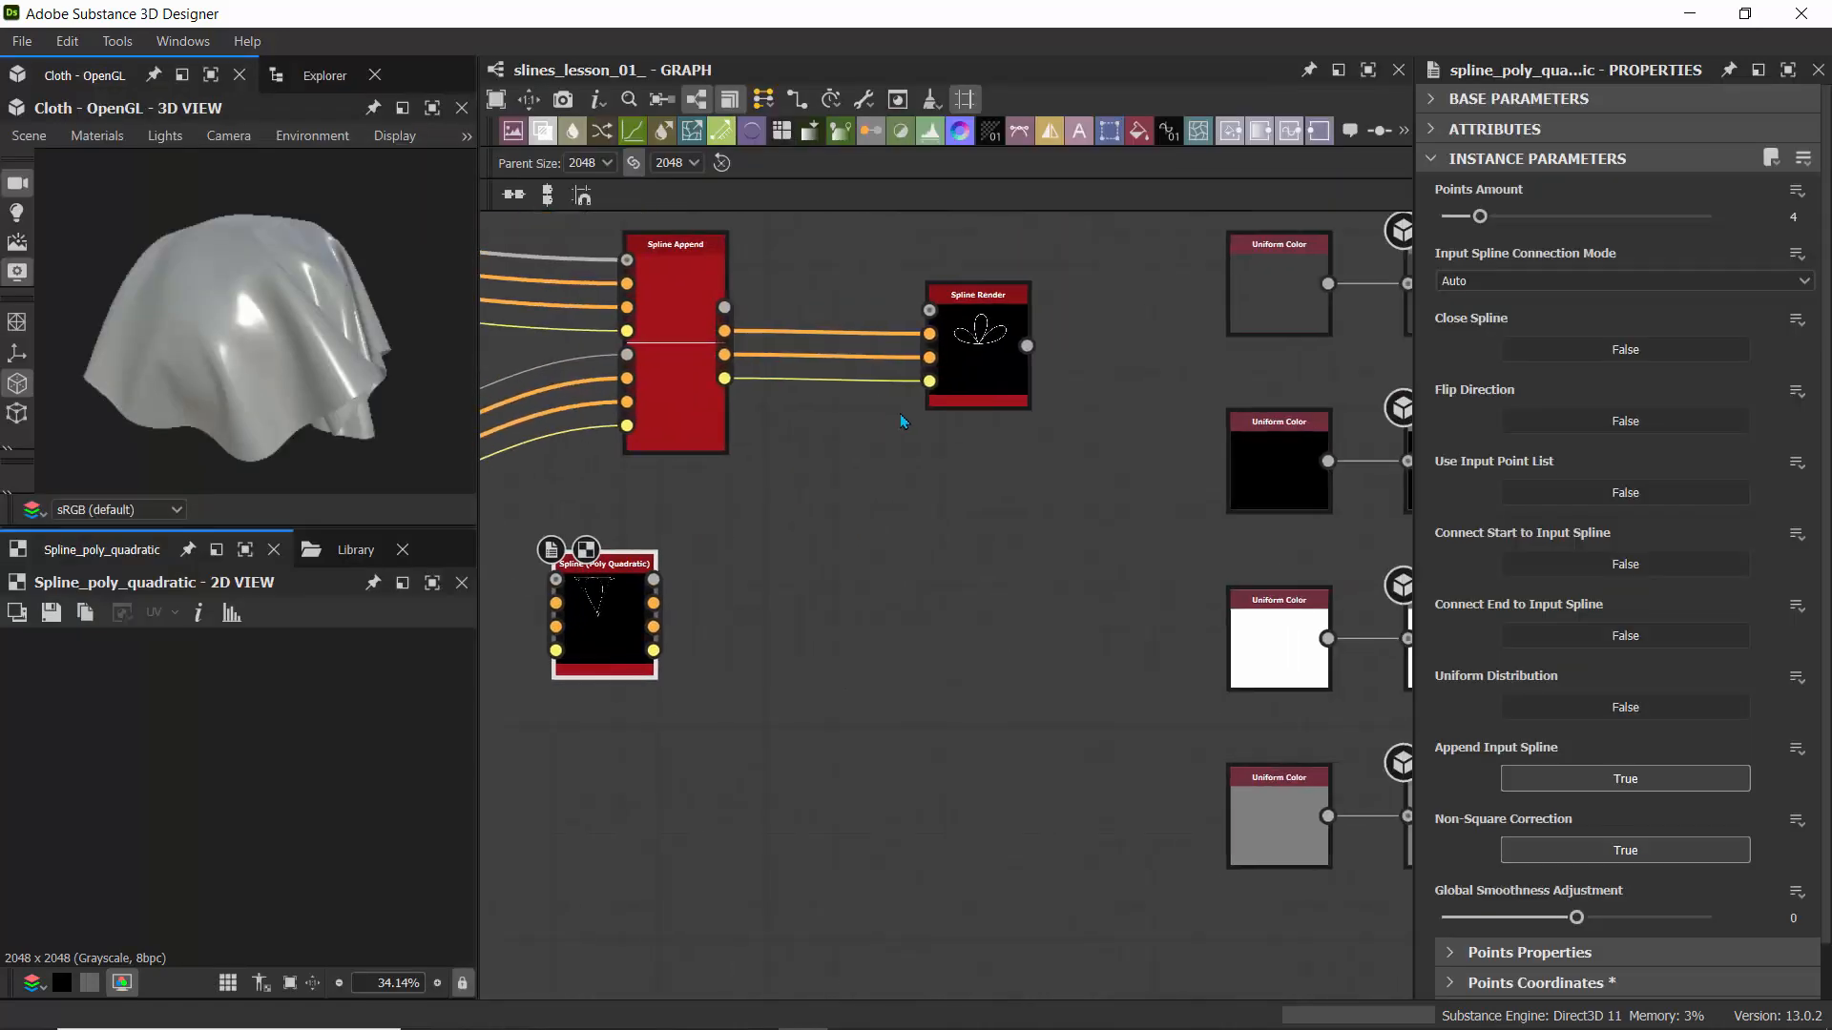
drag(970, 298, 1094, 283)
click(673, 329)
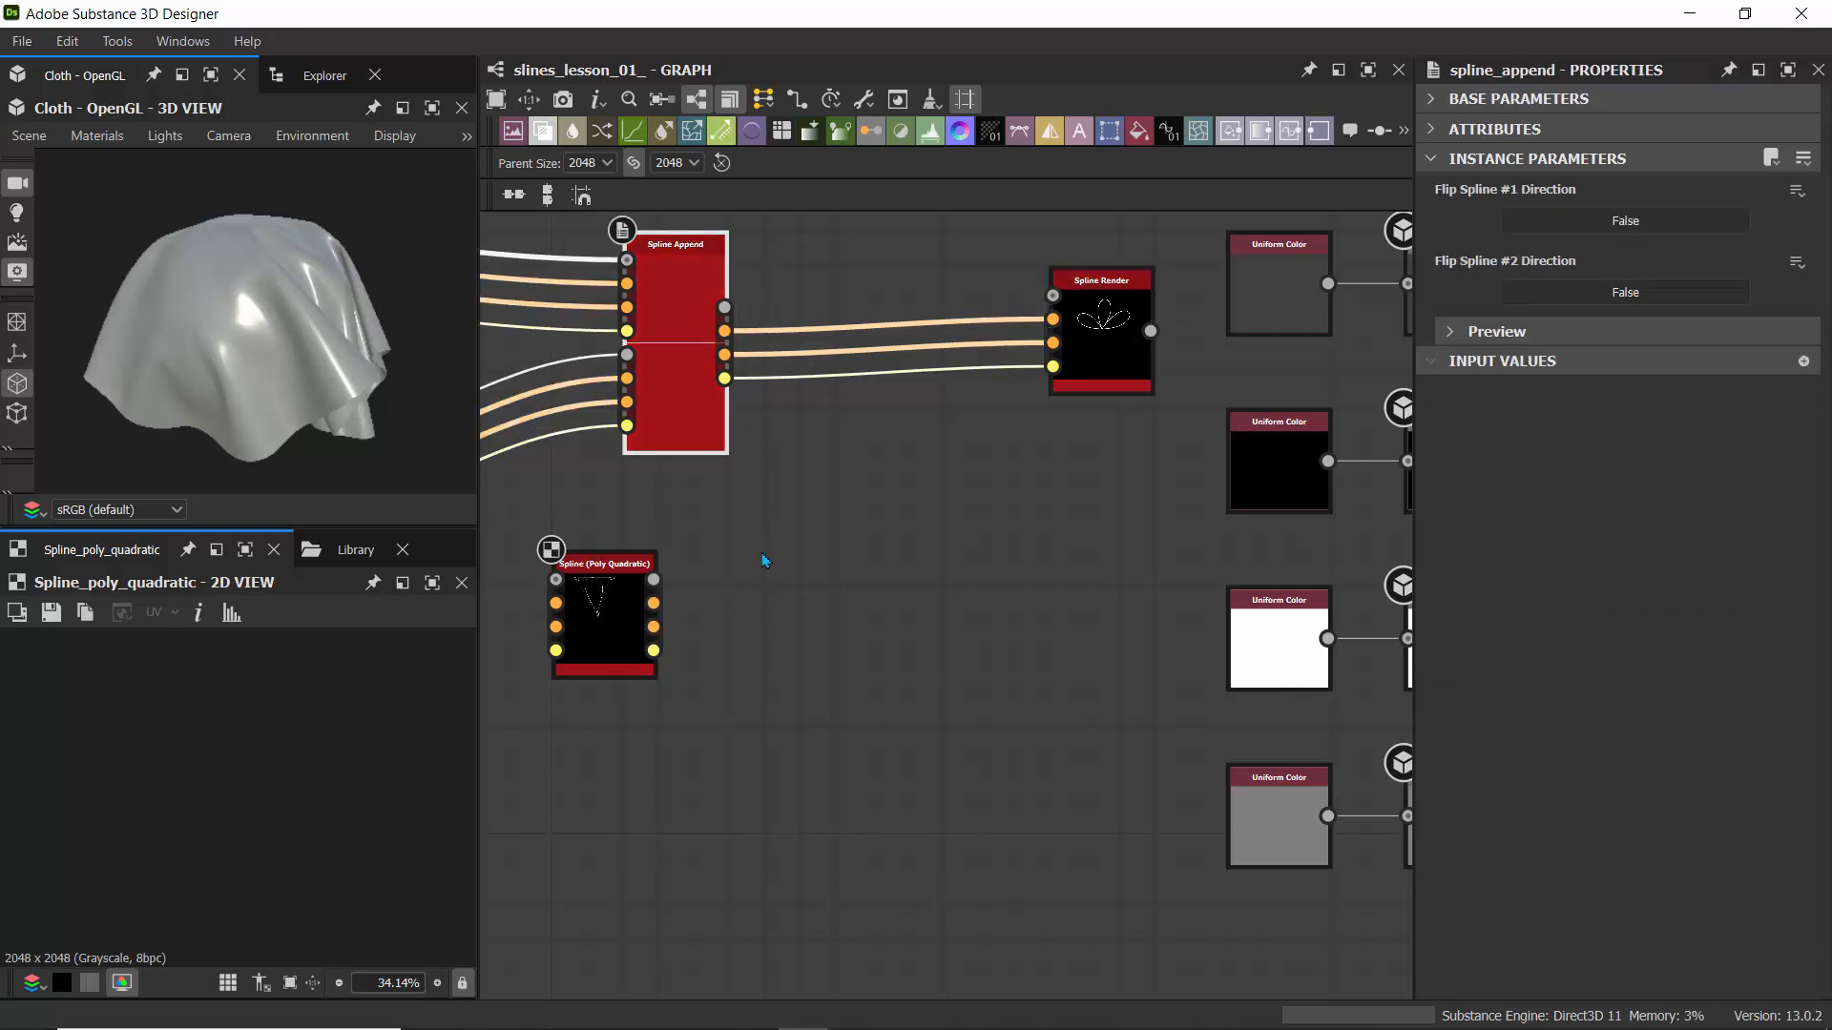
key(ctrl+shift+d)
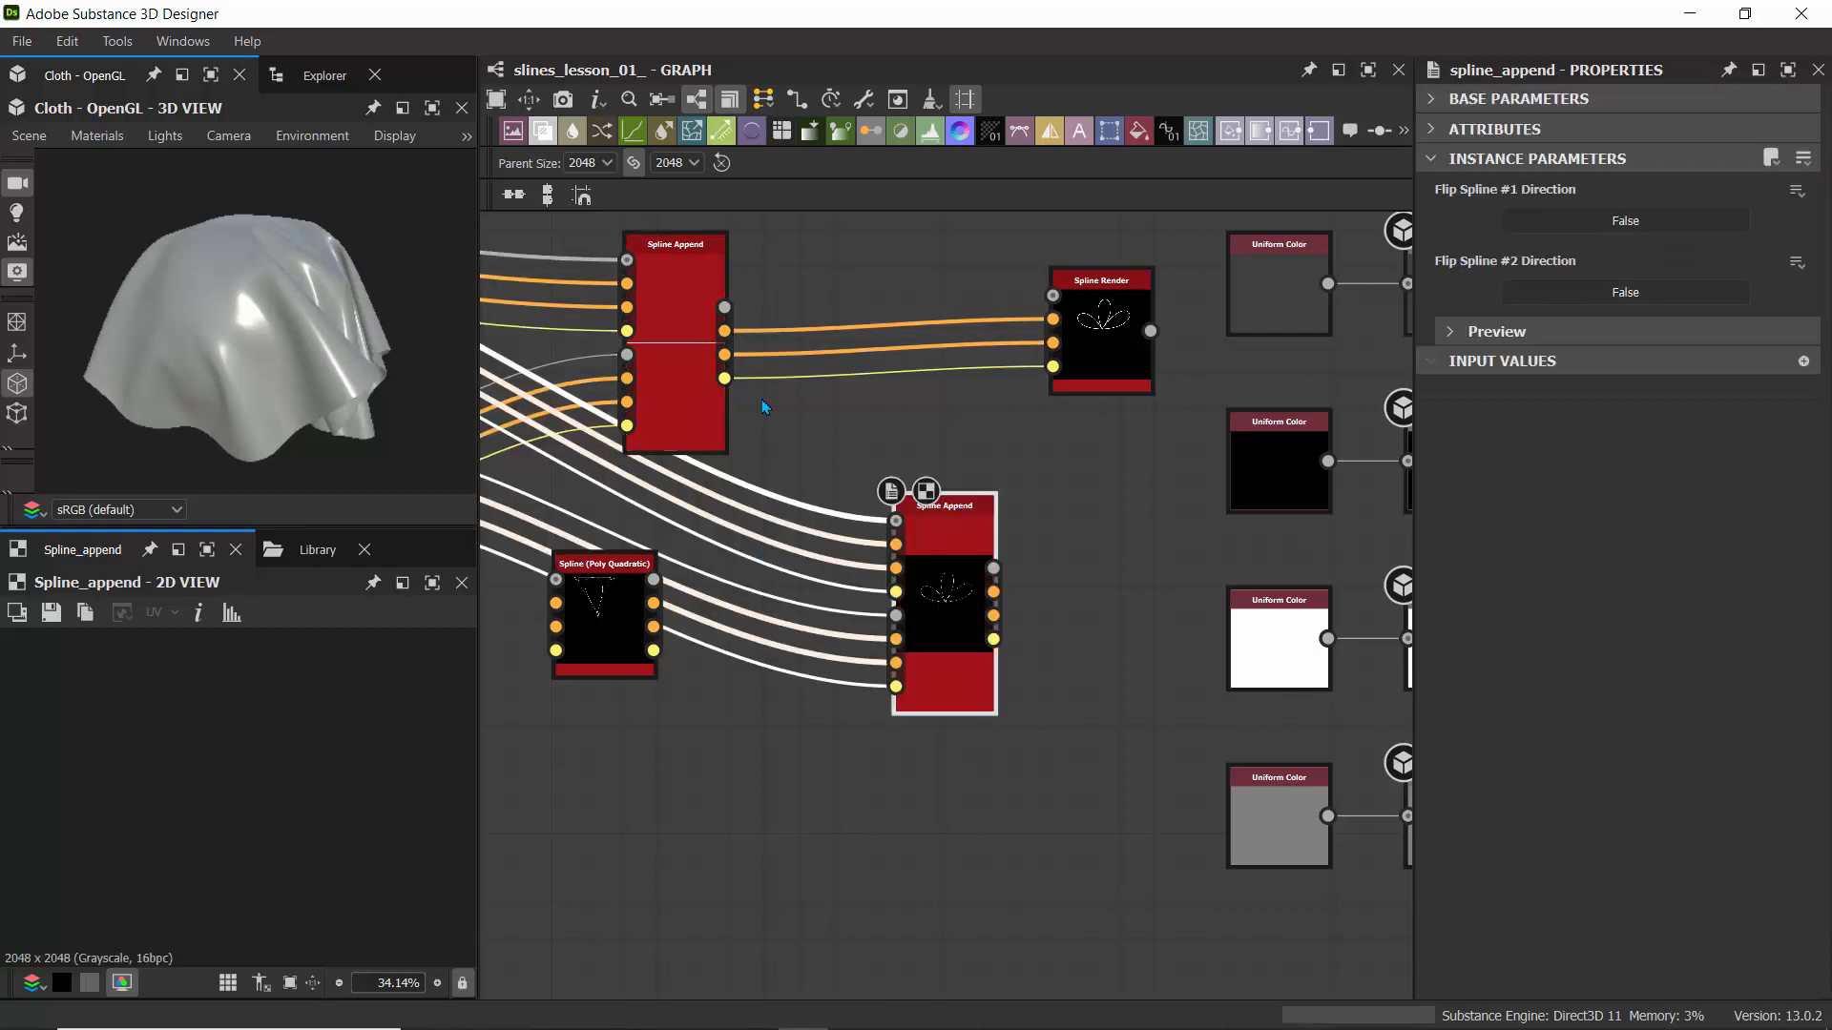
alt+drag(806, 451, 793, 737)
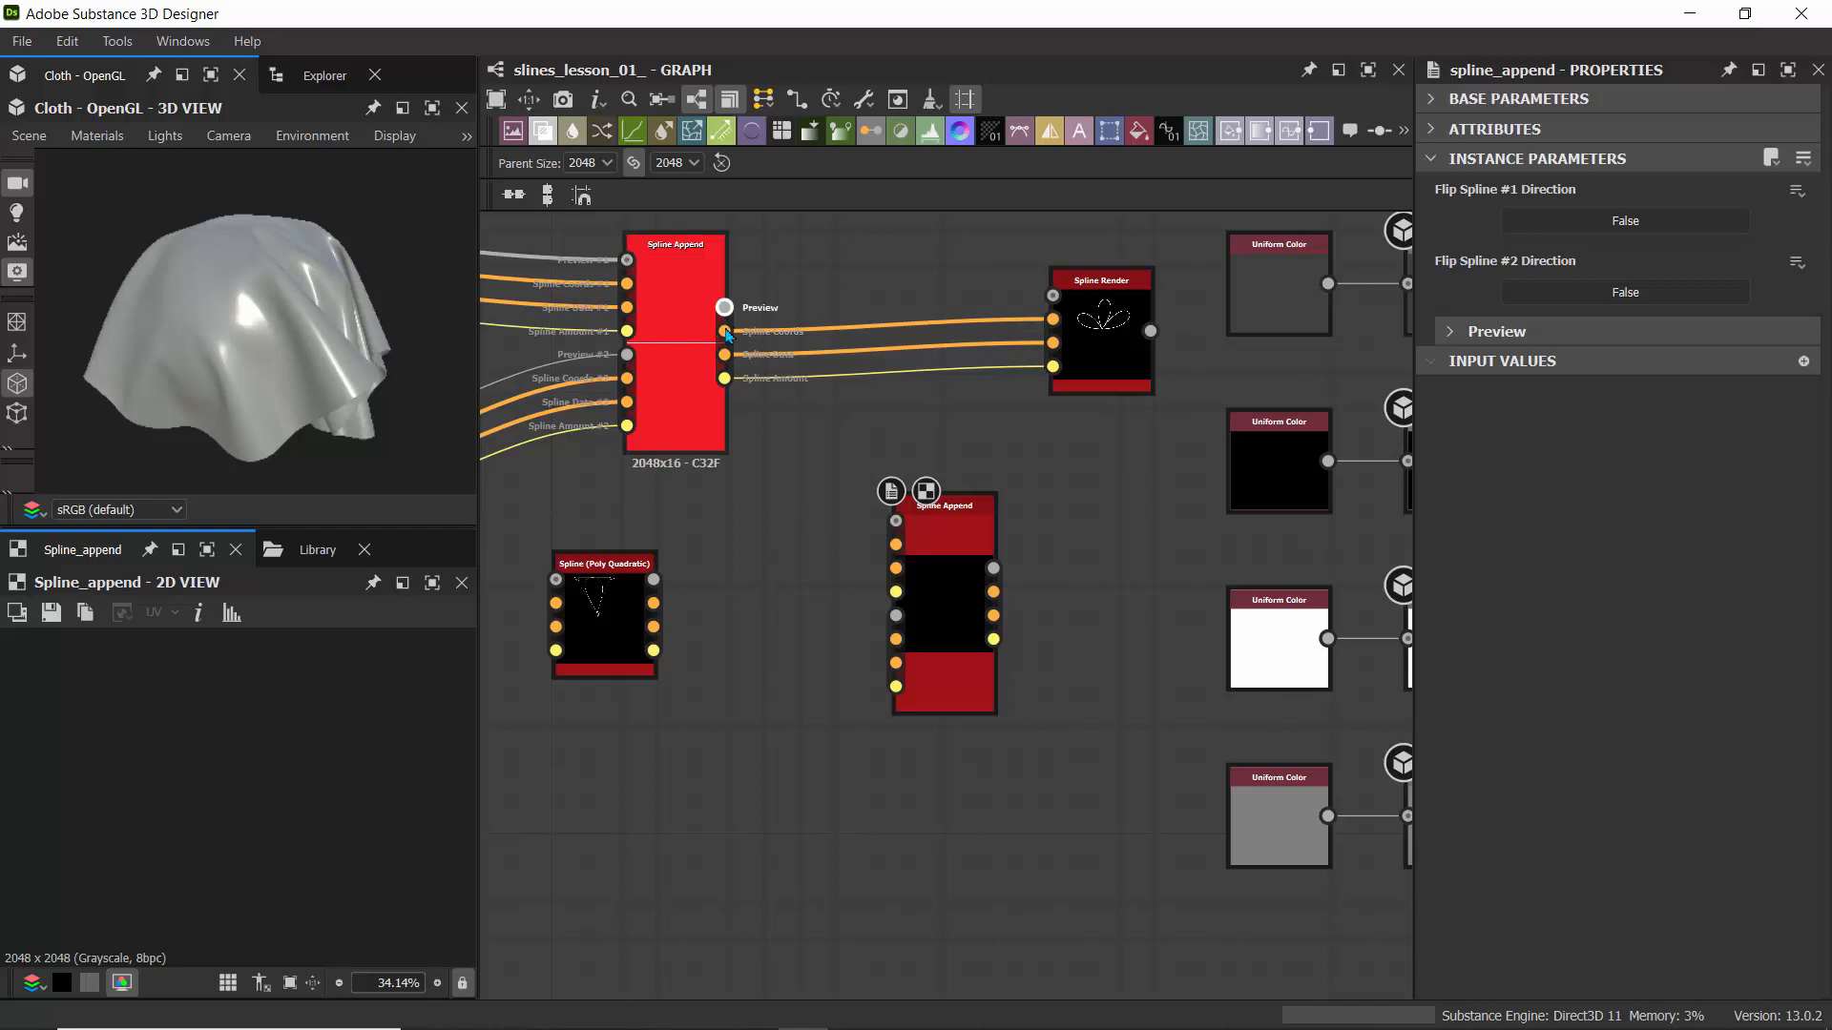
- Connect all outputs of the original Spline Append and the Spline (Poly Quadratic) to the duplicated Spline Append, and inspect its combined preview
shift+drag(727, 333, 896, 561)
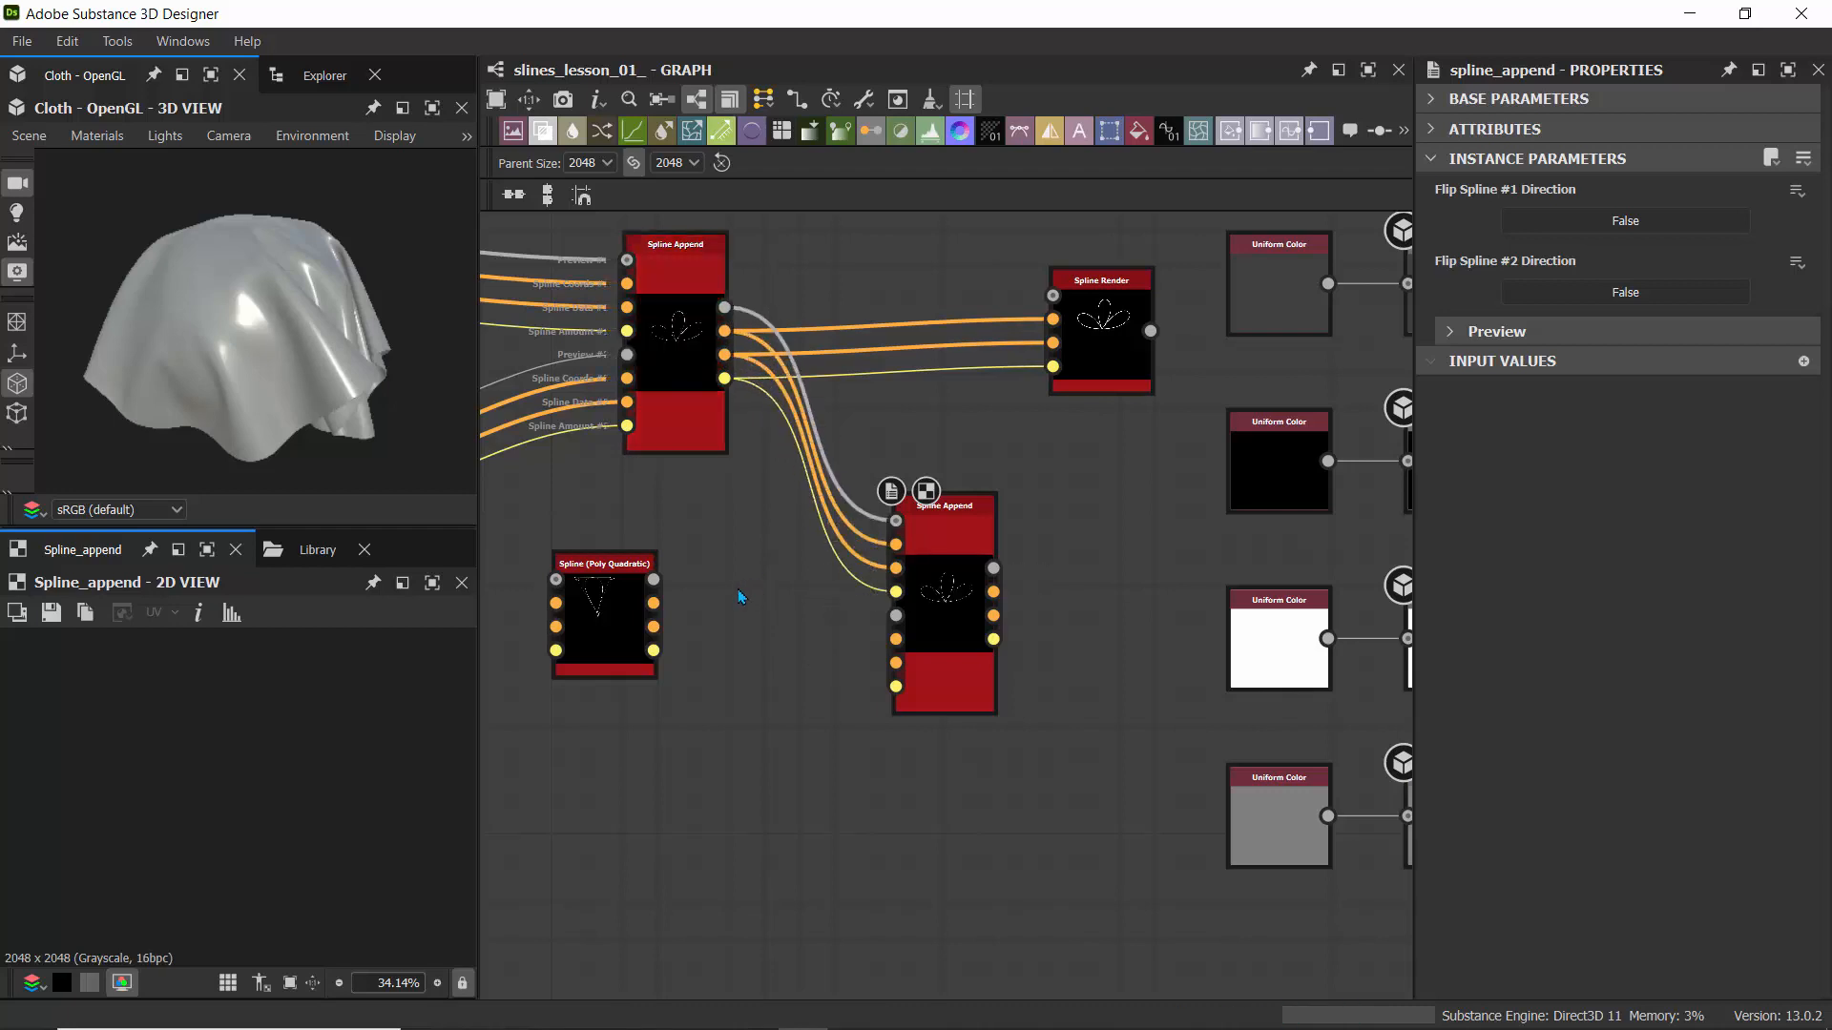
shift+drag(665, 607, 897, 662)
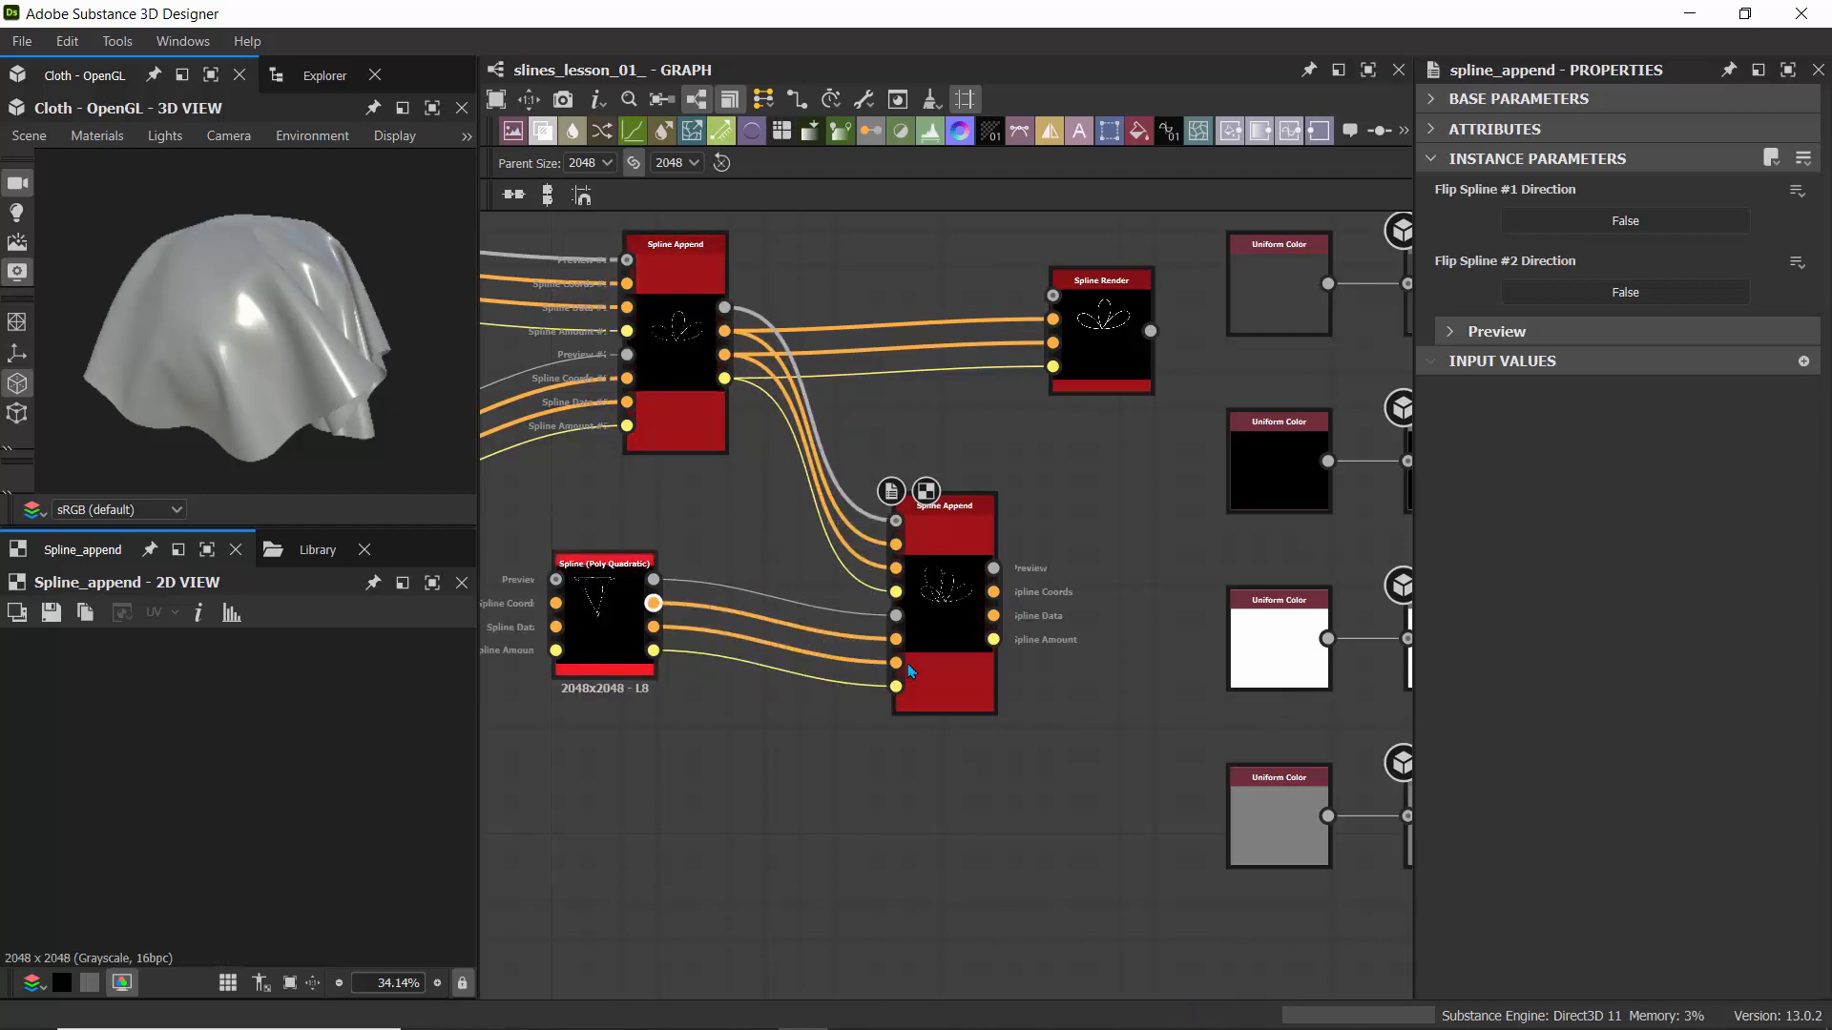
double_click(943, 601)
scroll(943, 600, up, 8)
scroll(198, 742, down, 8)
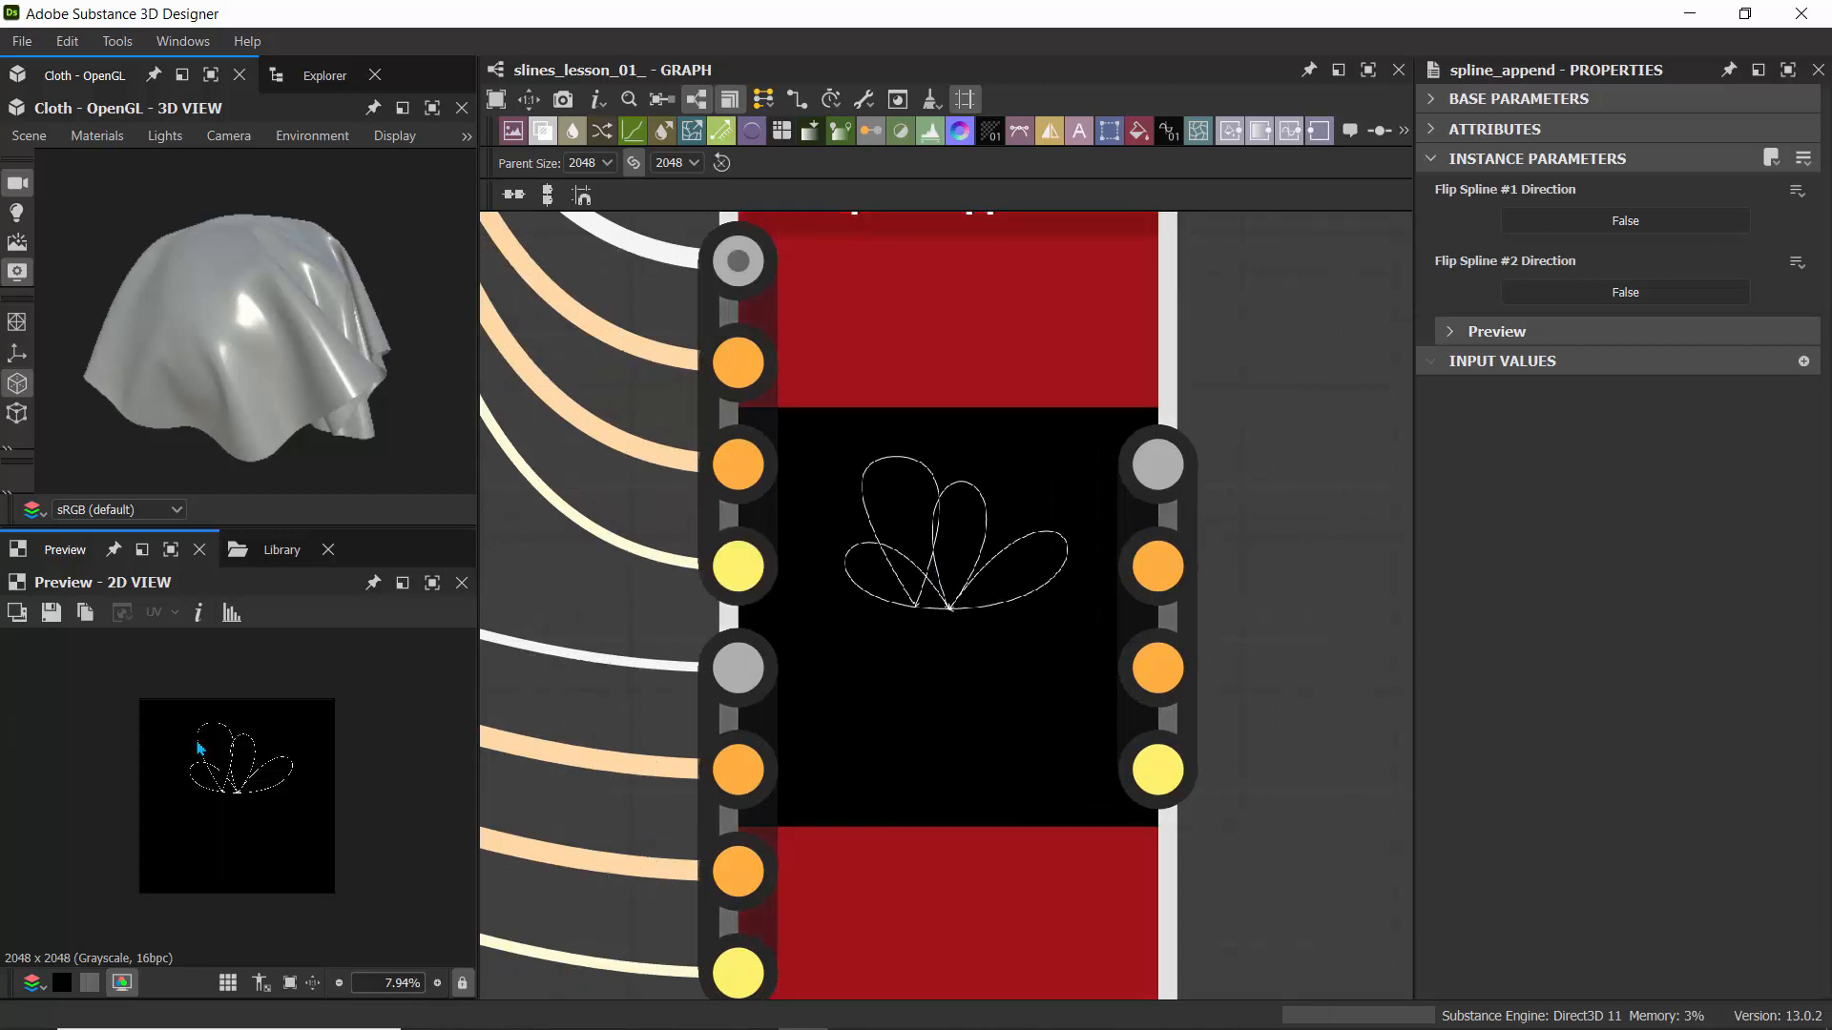
key(ctrl+space)
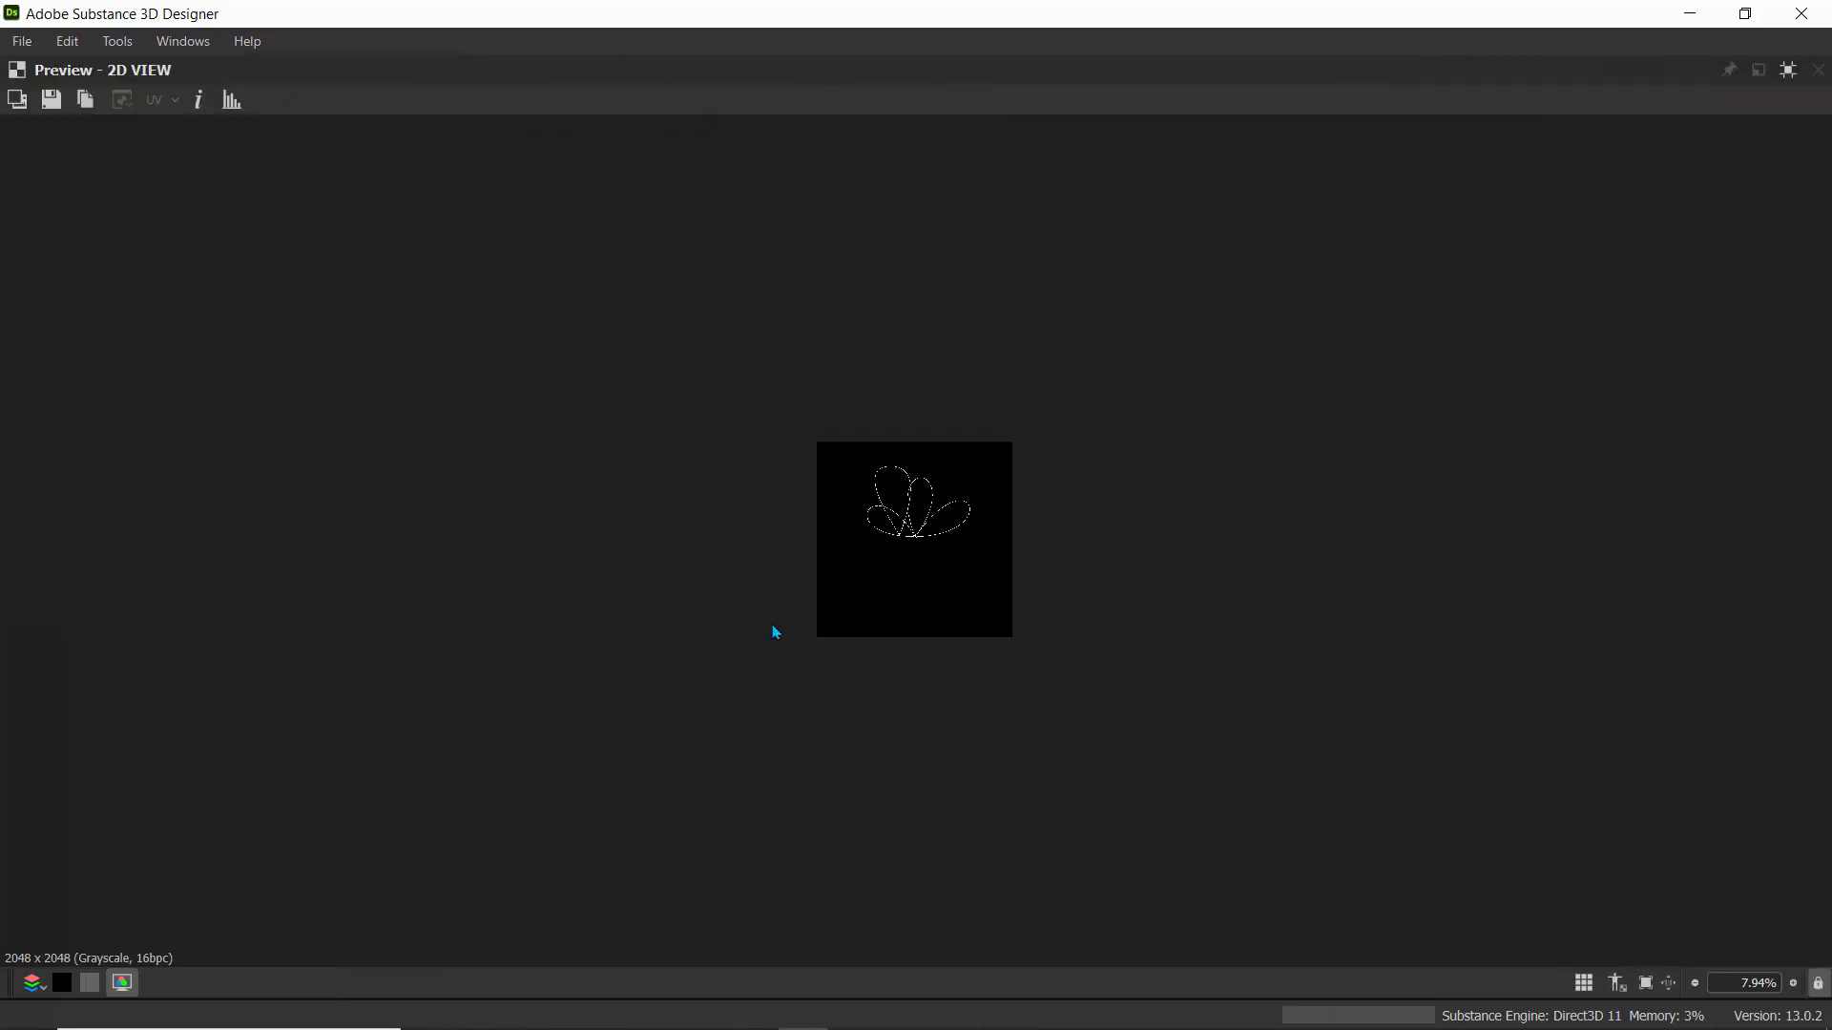
scroll(911, 506, up, 12)
scroll(910, 506, down, 4)
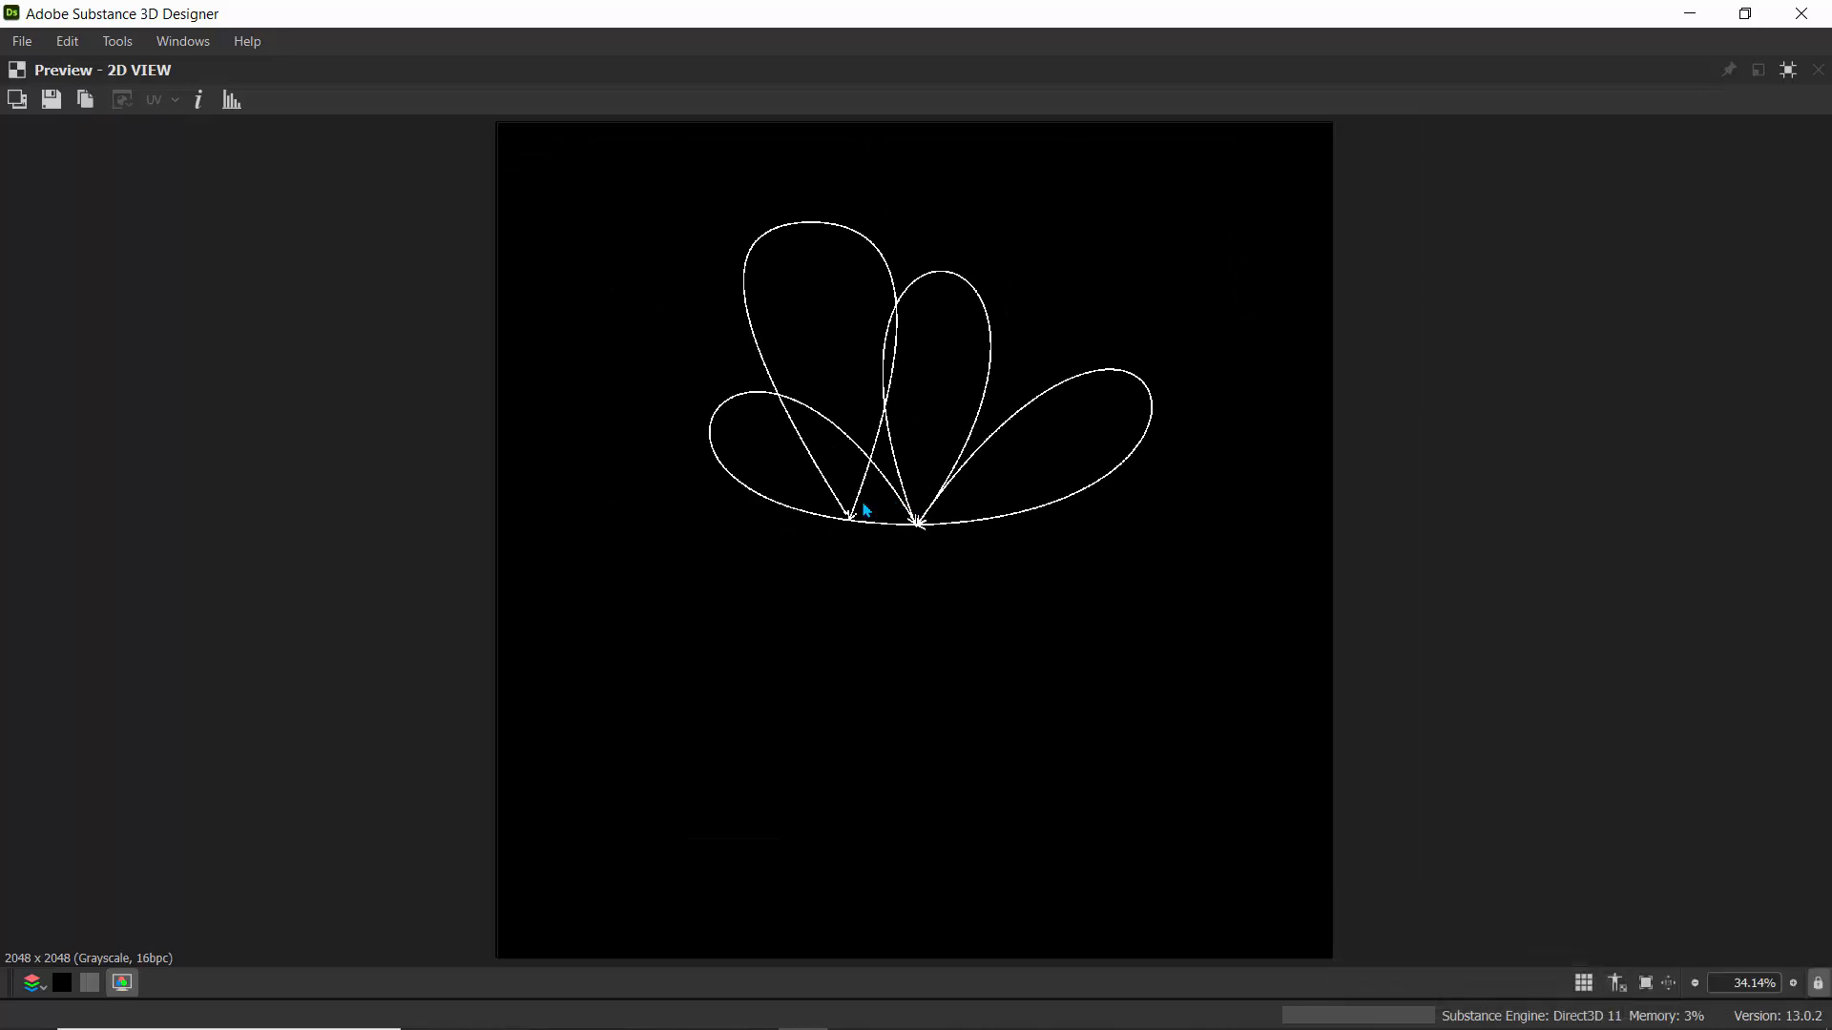
key(ctrl+space)
- Select the Spline (Poly Quadratic) node feeding the new Spline Append so its point handles overlay the combined preview
scroll(656, 561, down, 5)
middle_drag(736, 628, 1182, 643)
click(799, 584)
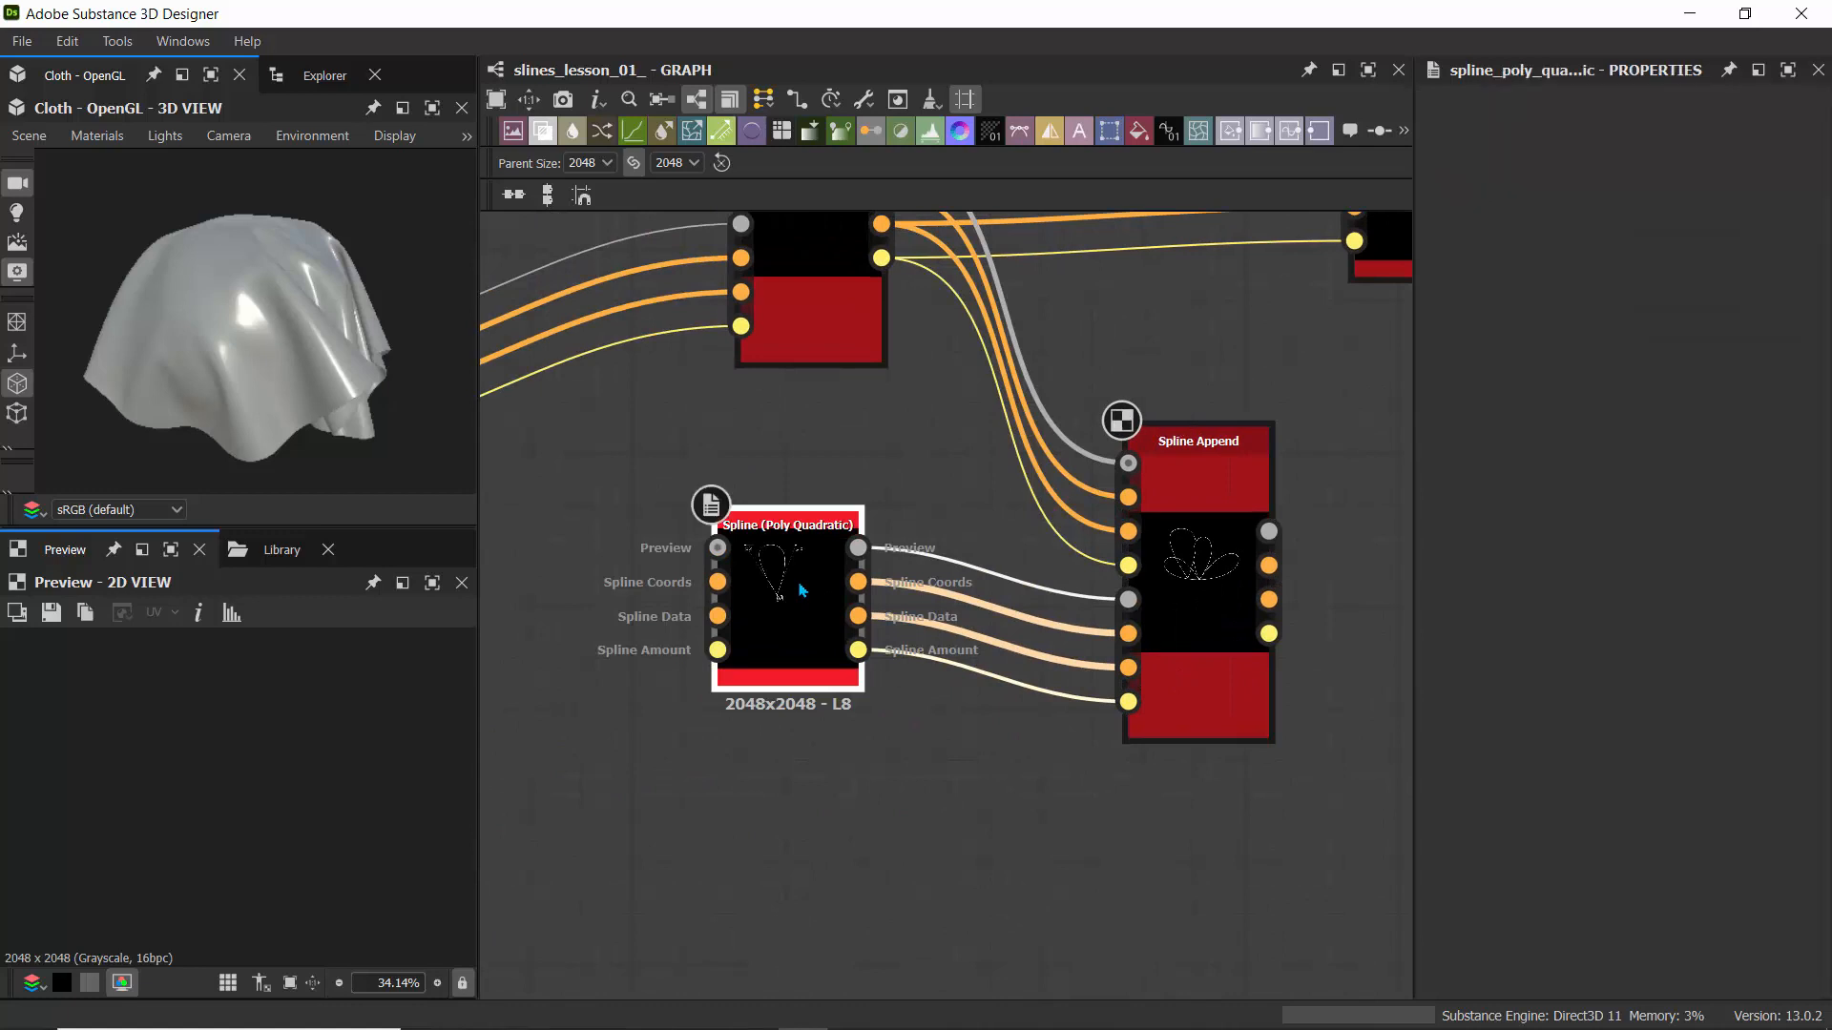
click(1196, 501)
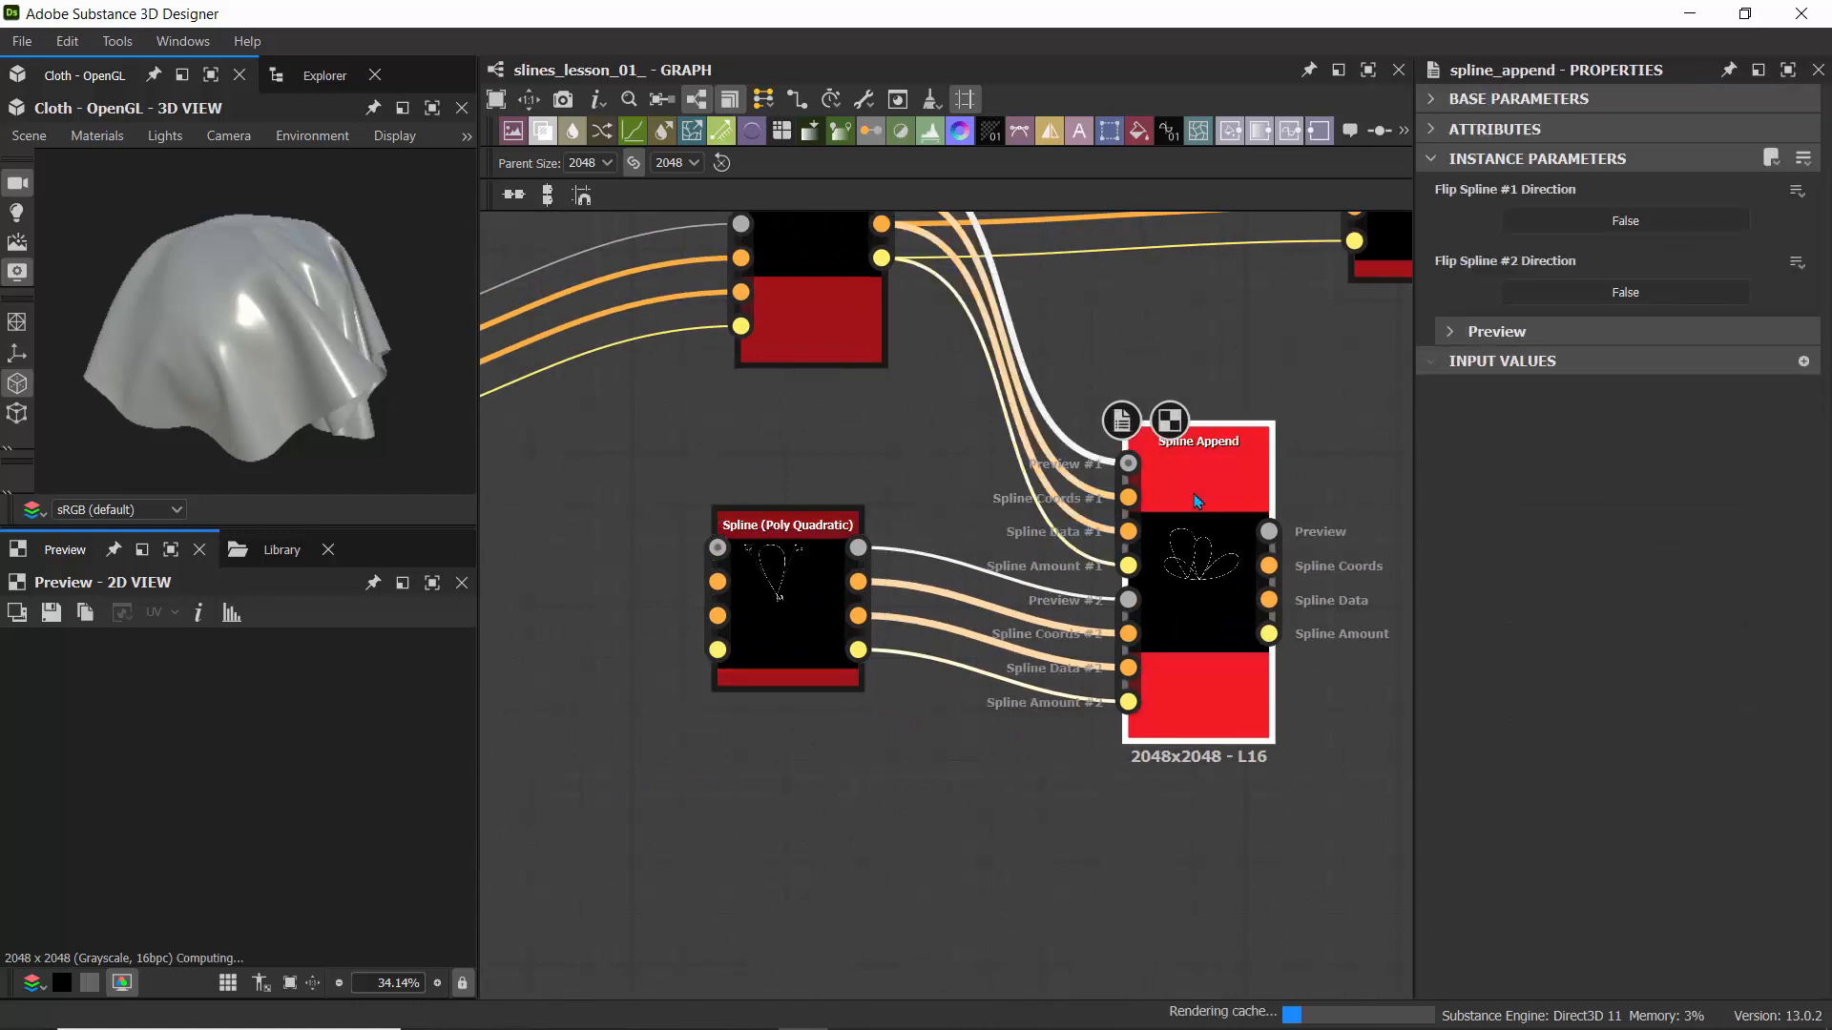
key(f)
scroll(285, 745, down, 2)
key(f)
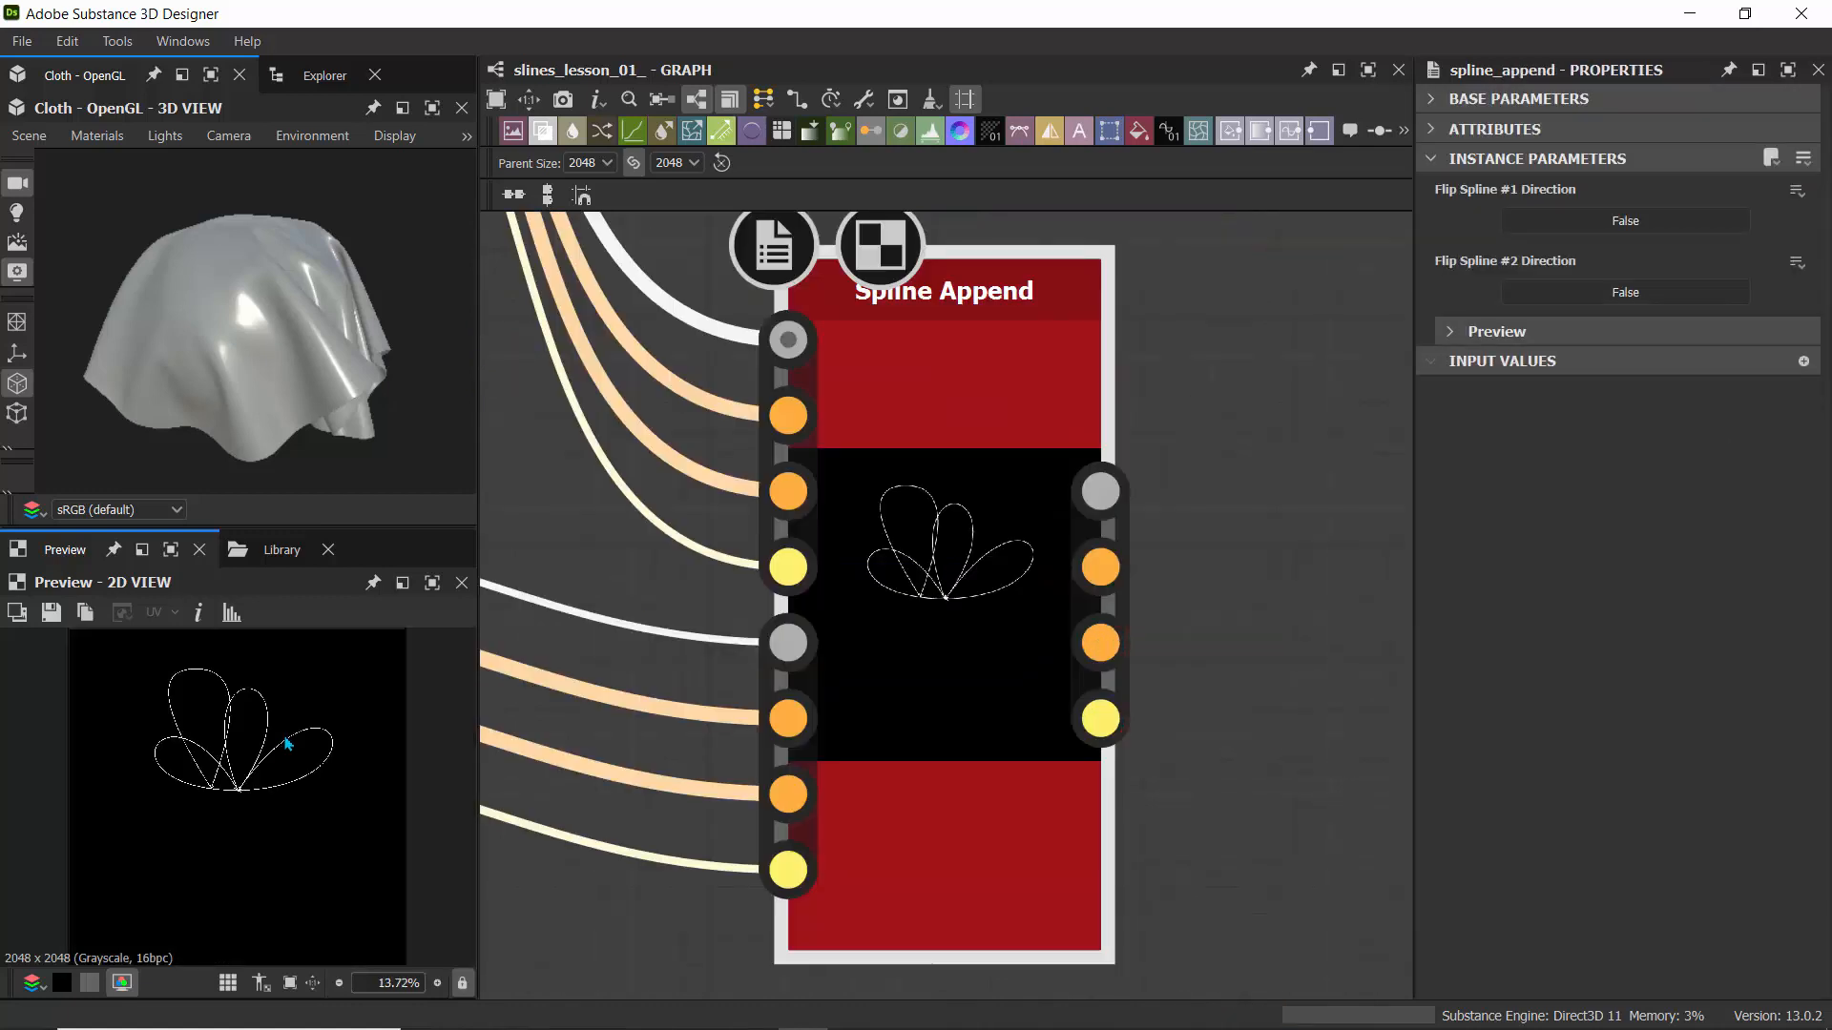
middle_drag(813, 483, 1419, 415)
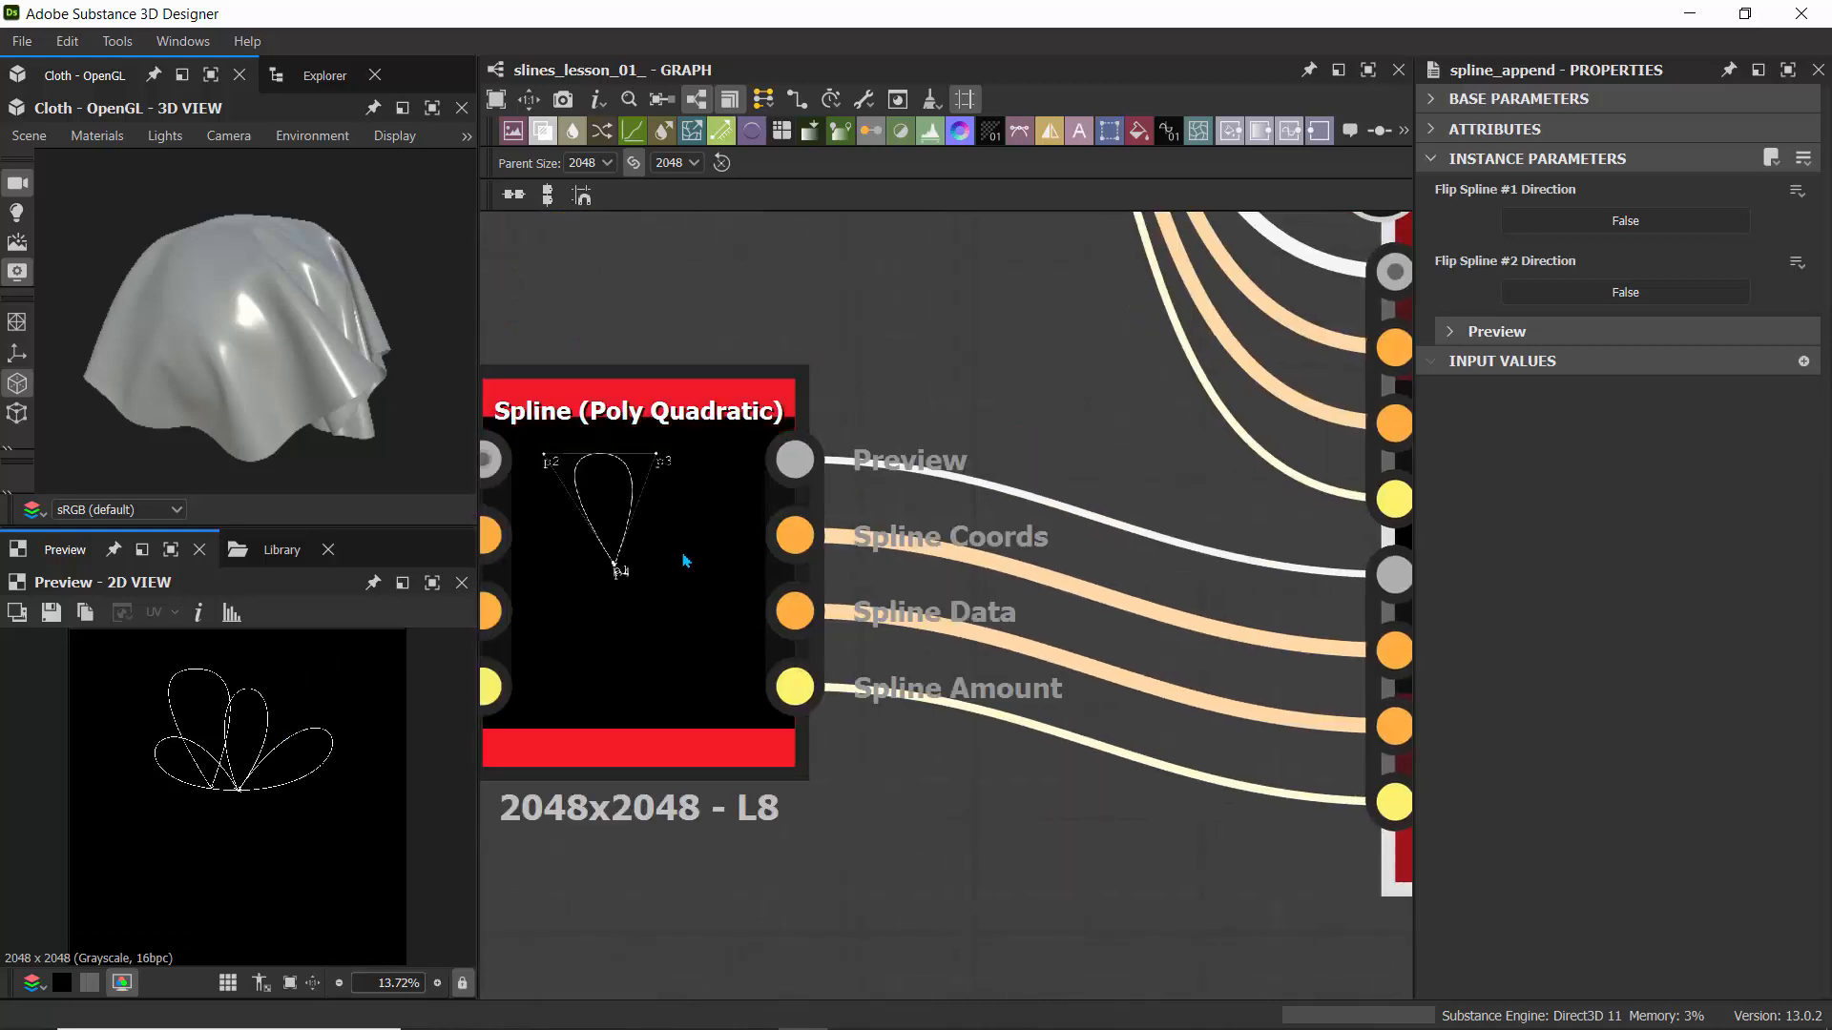
click(685, 561)
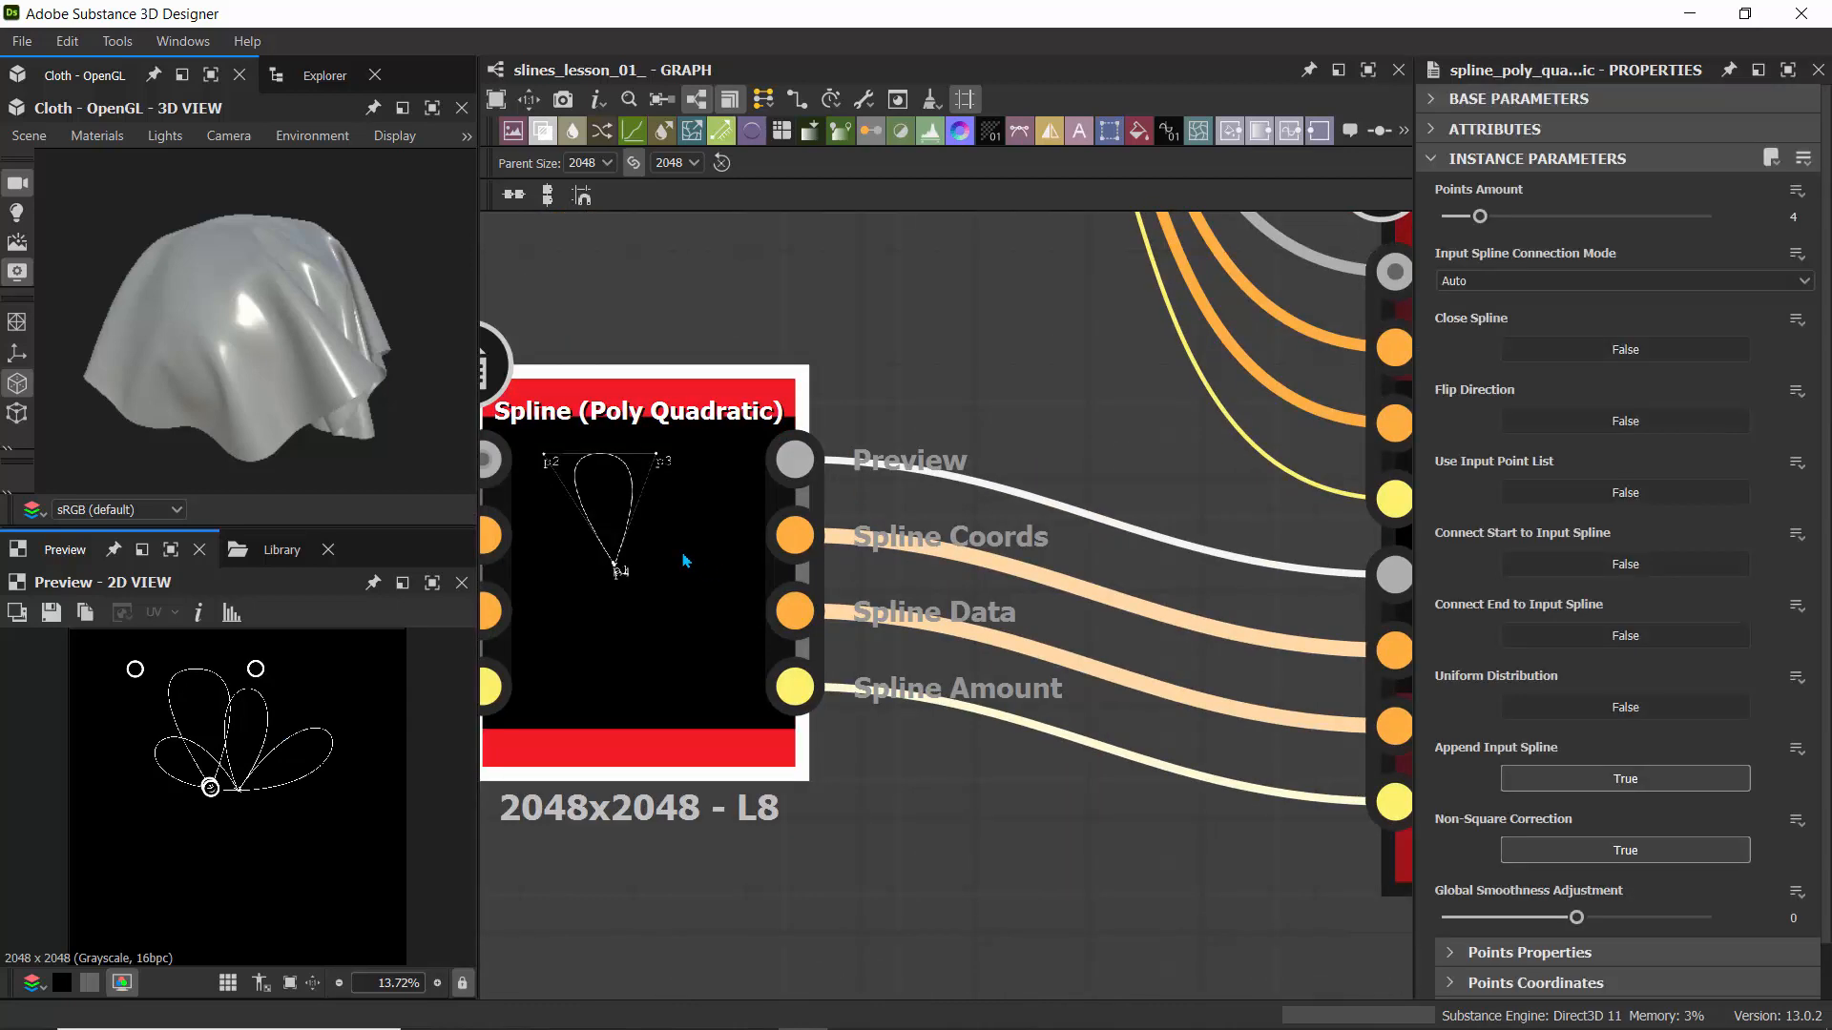
- Move the new petal spline's first and last points onto the shared centre of the other petals
scroll(164, 760, up, 3)
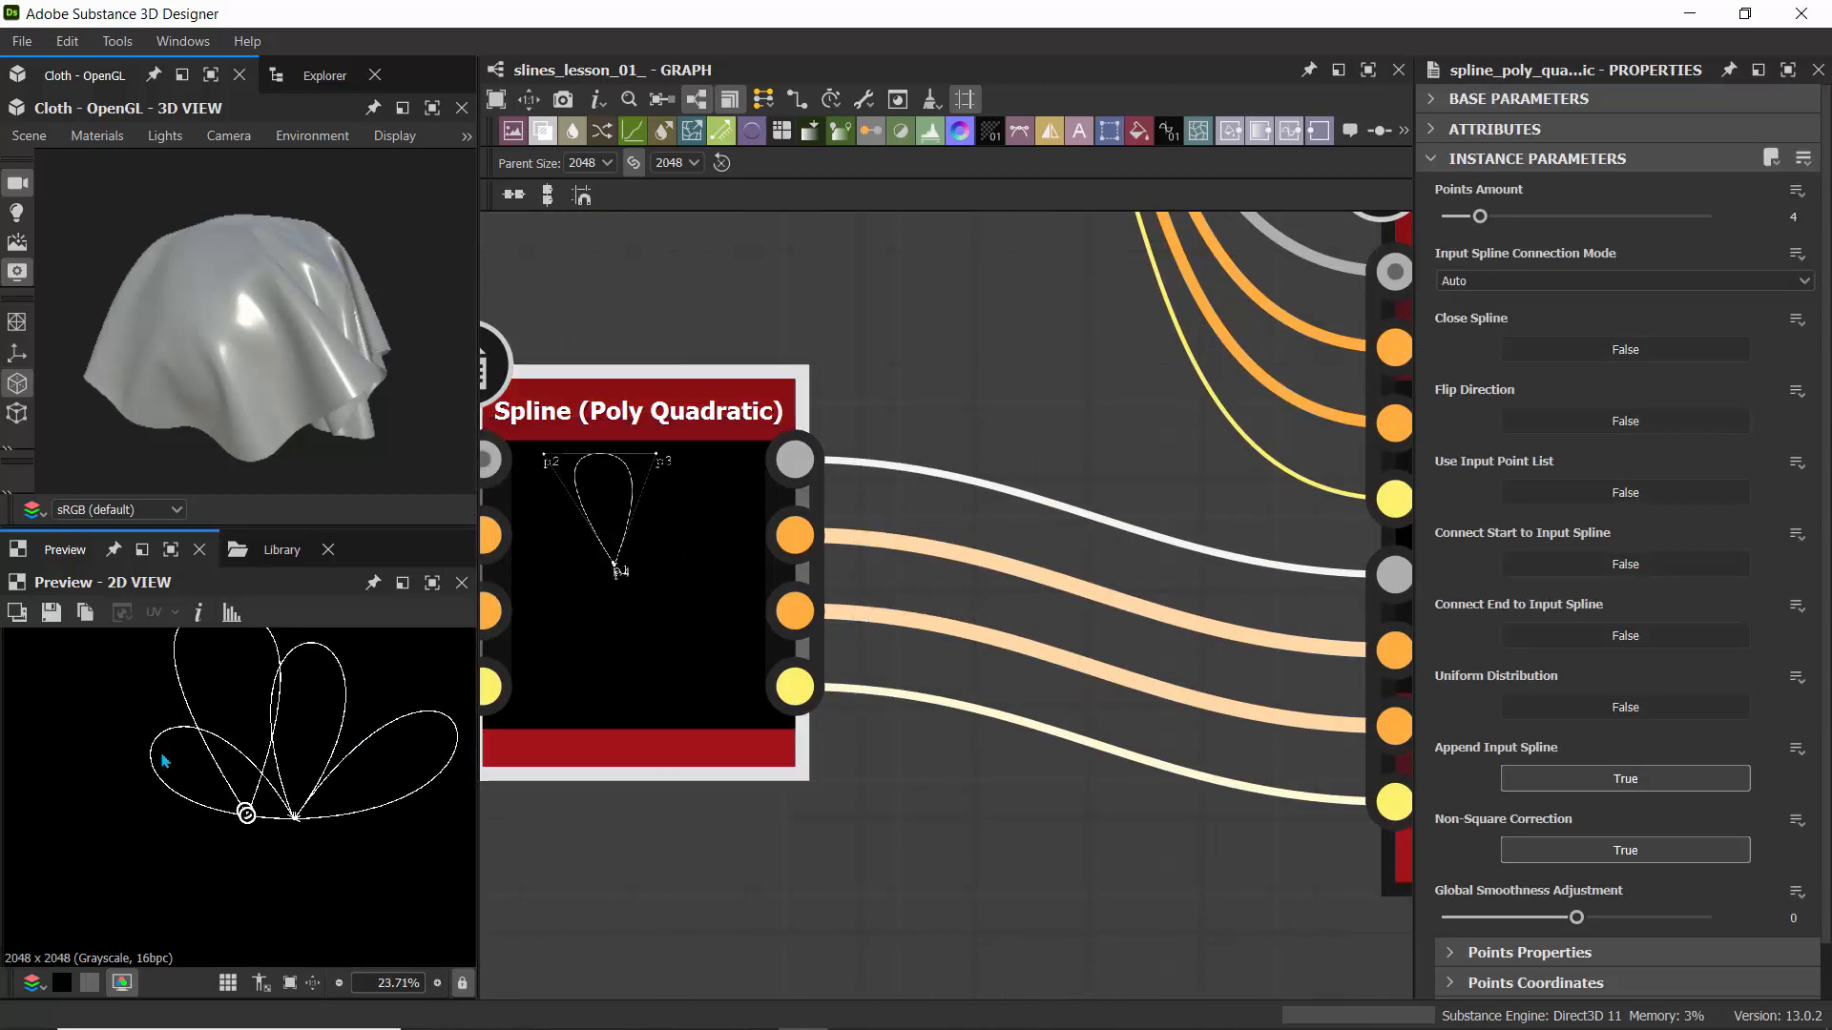
click(432, 583)
scroll(970, 577, up, 6)
drag(830, 513, 975, 534)
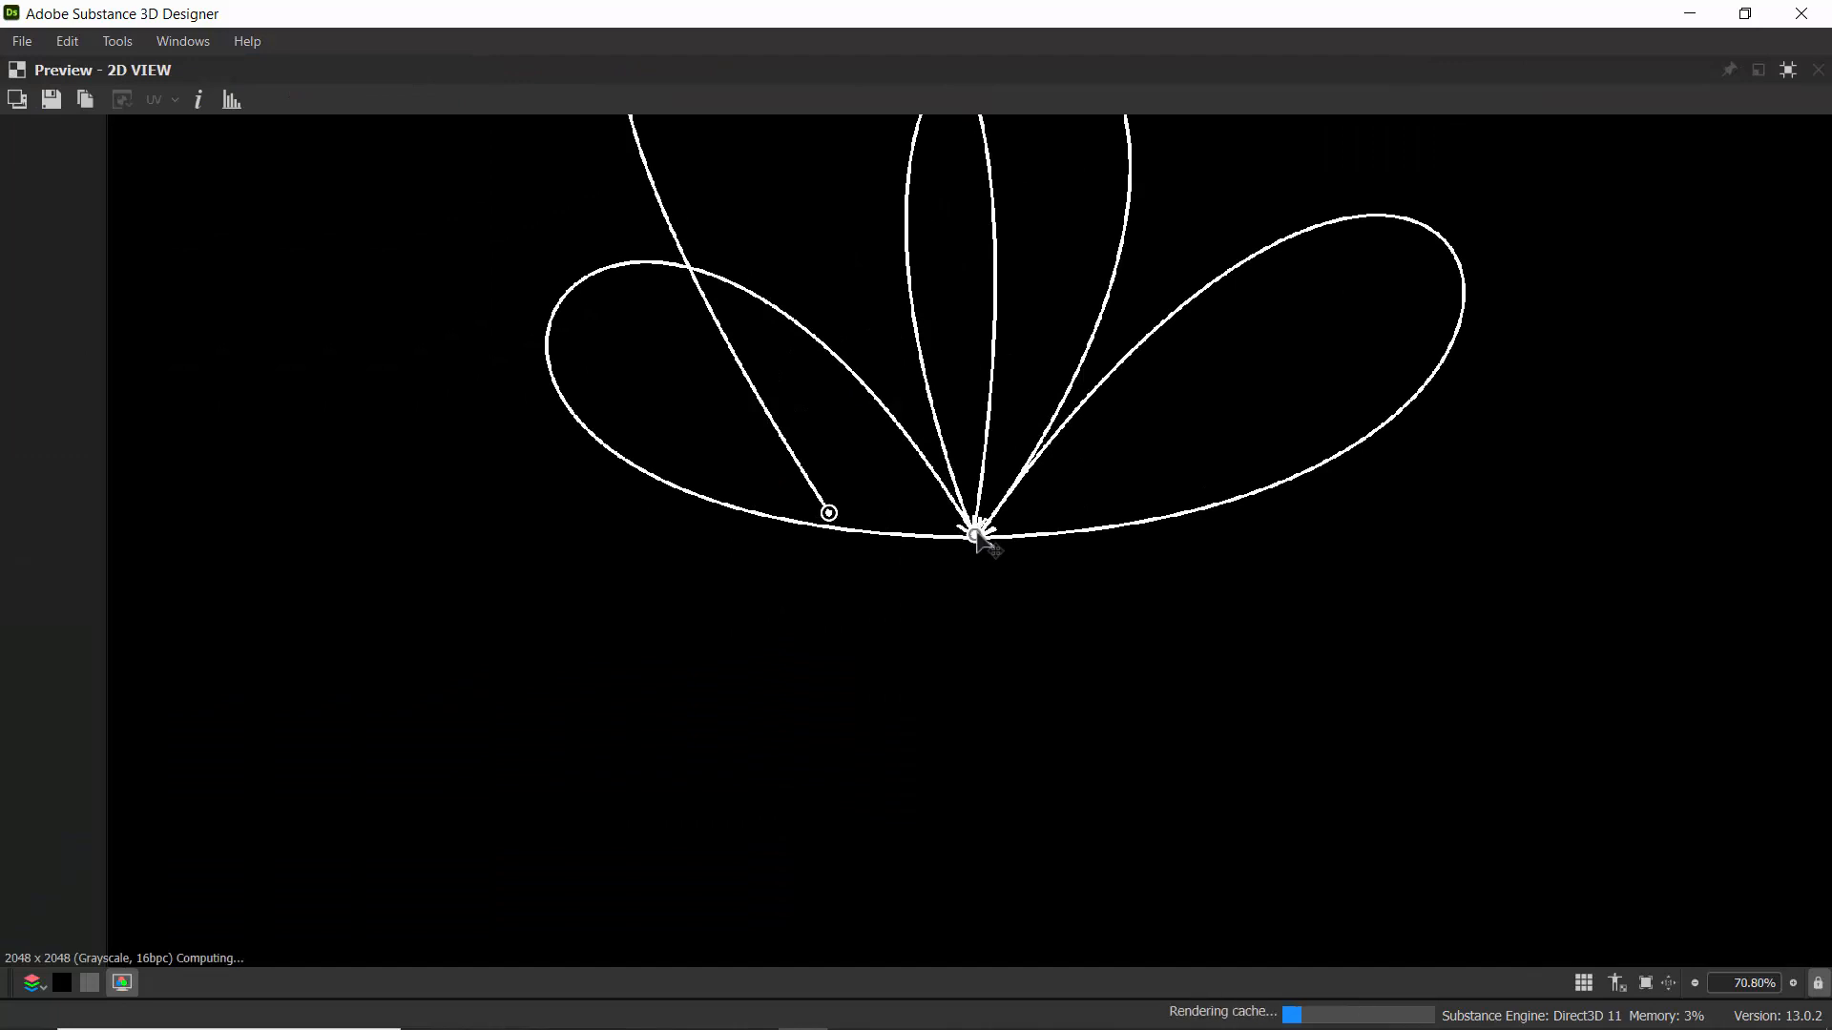
drag(829, 514, 975, 534)
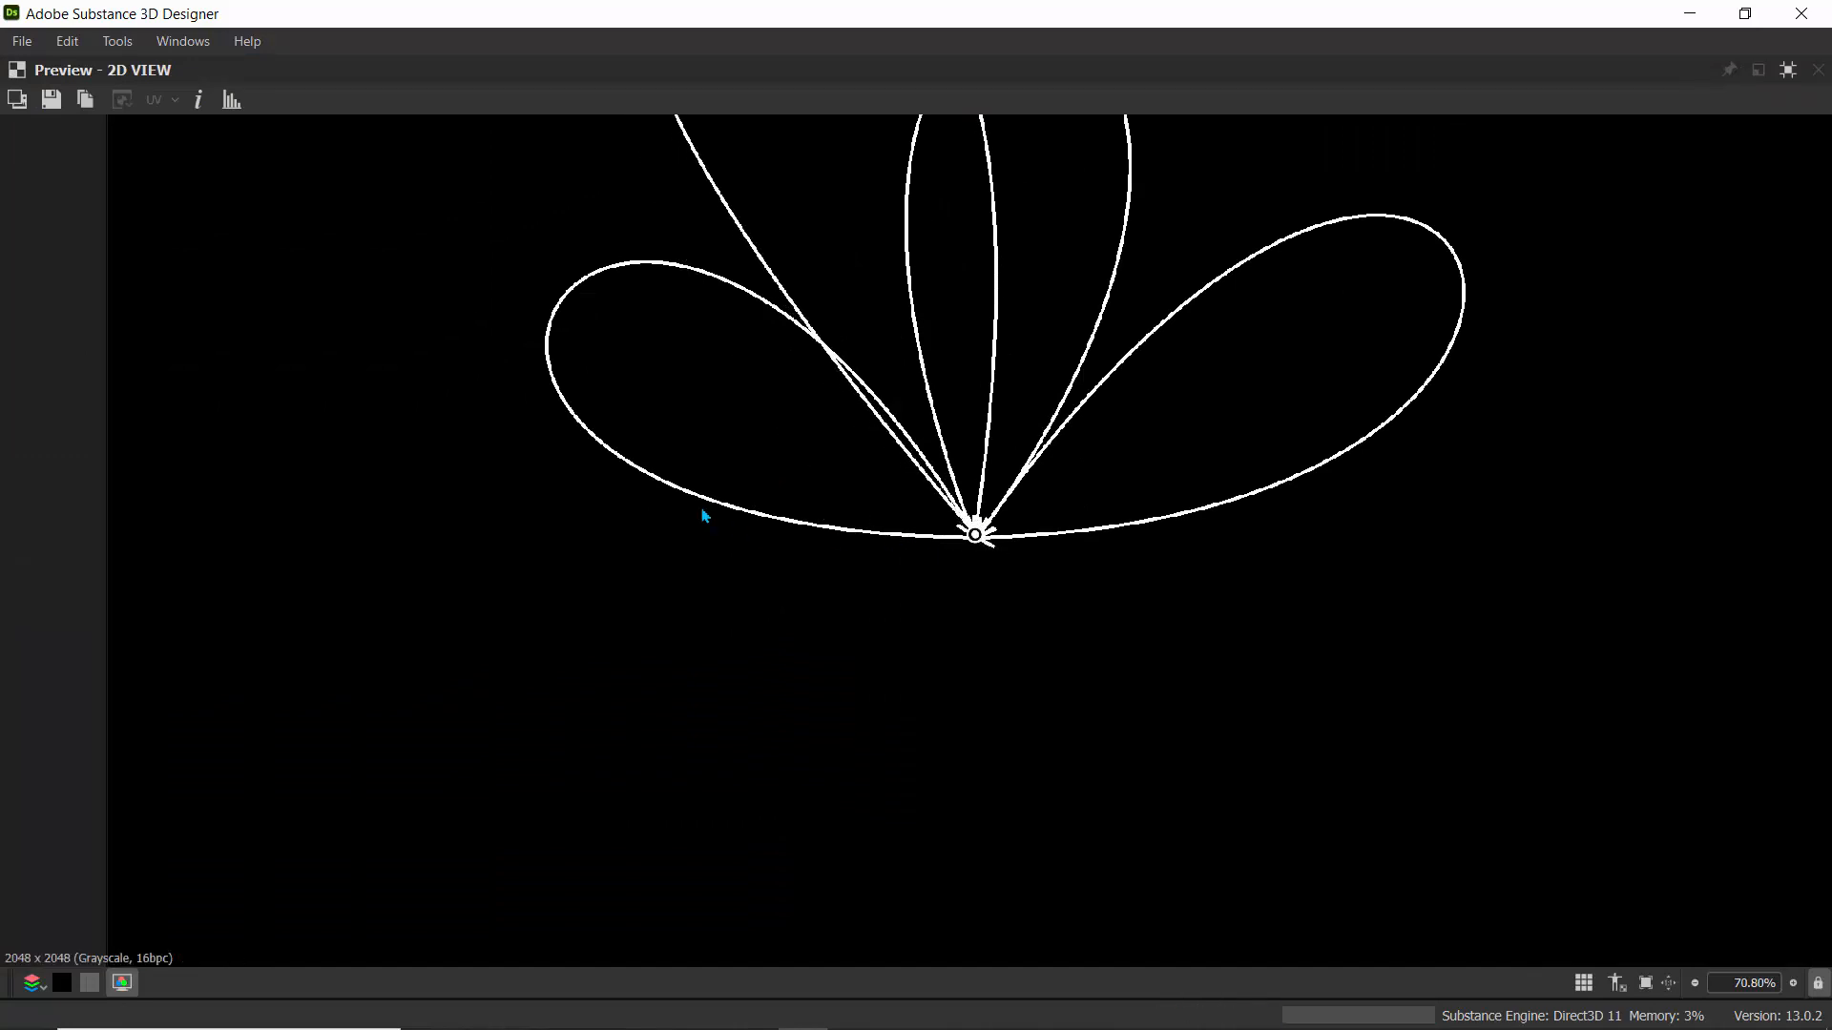
- Reposition the new petal's two middle points so it becomes a rounded fourth petal pointing down and left from the centre
scroll(703, 513, down, 3)
middle_drag(601, 543, 657, 677)
drag(610, 293, 561, 781)
drag(969, 301, 655, 613)
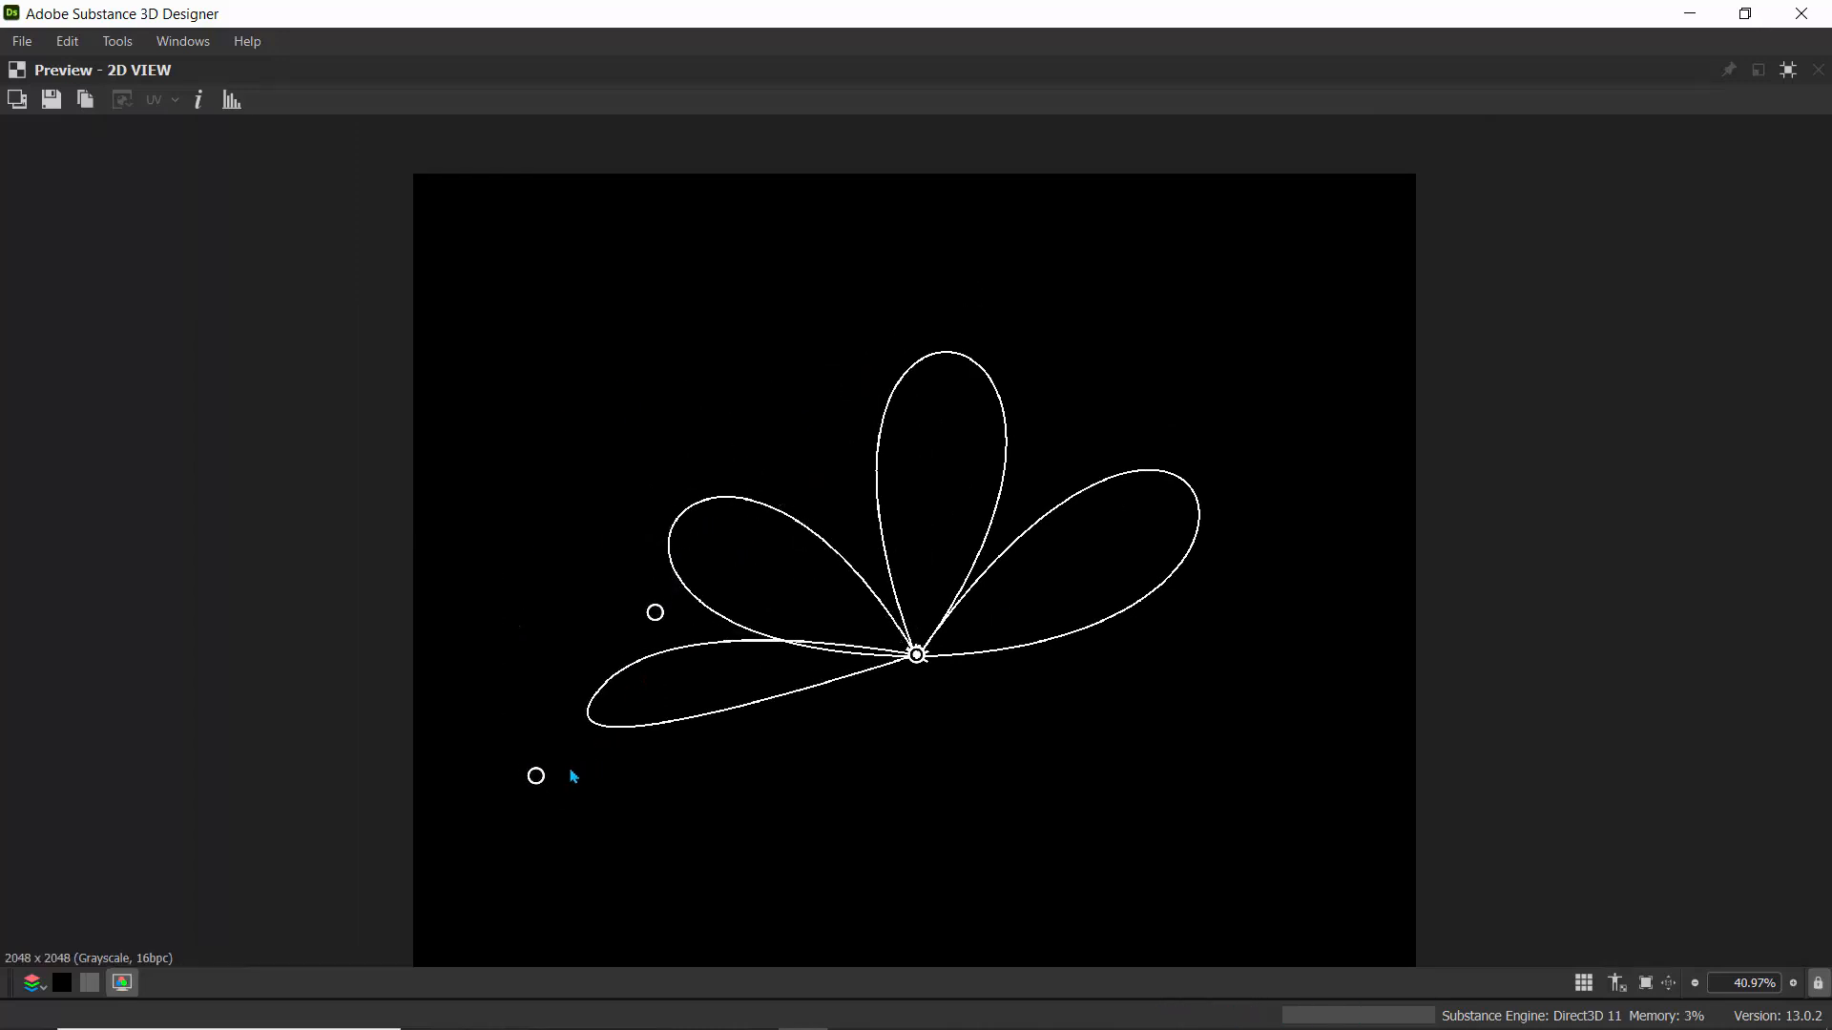
drag(540, 778, 741, 868)
drag(655, 615, 663, 727)
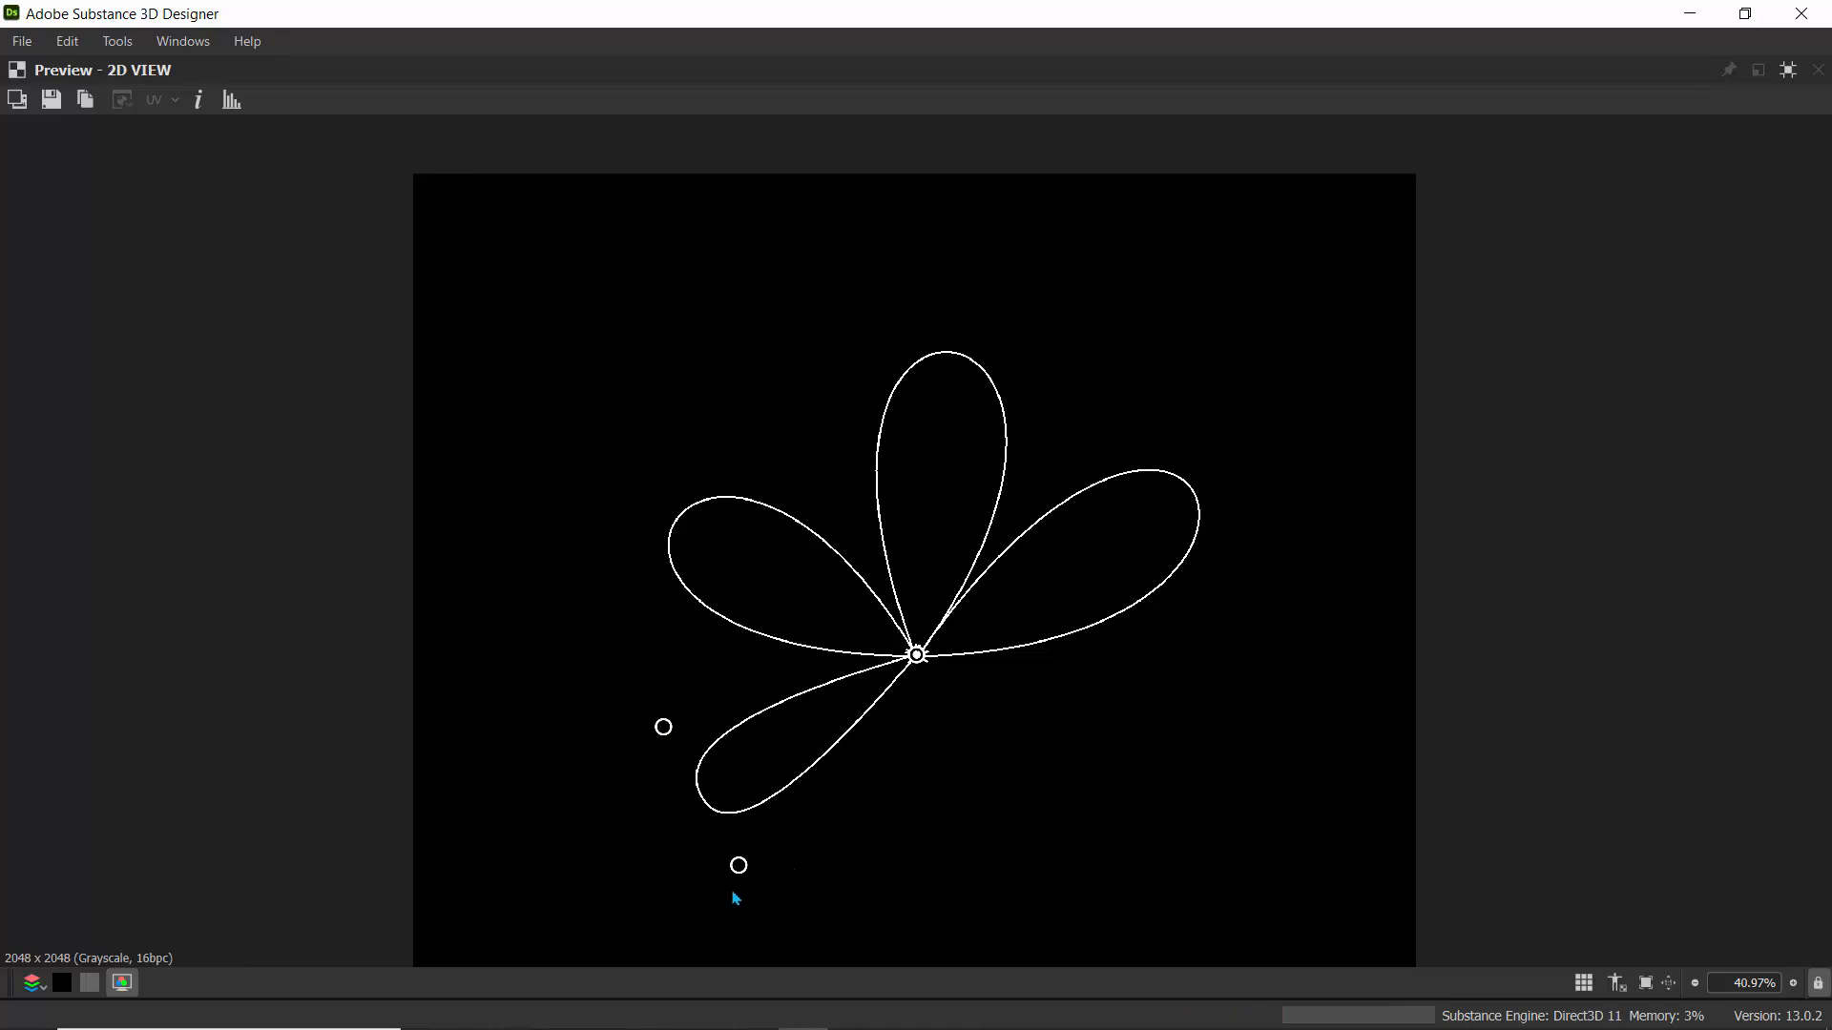
drag(741, 868, 816, 926)
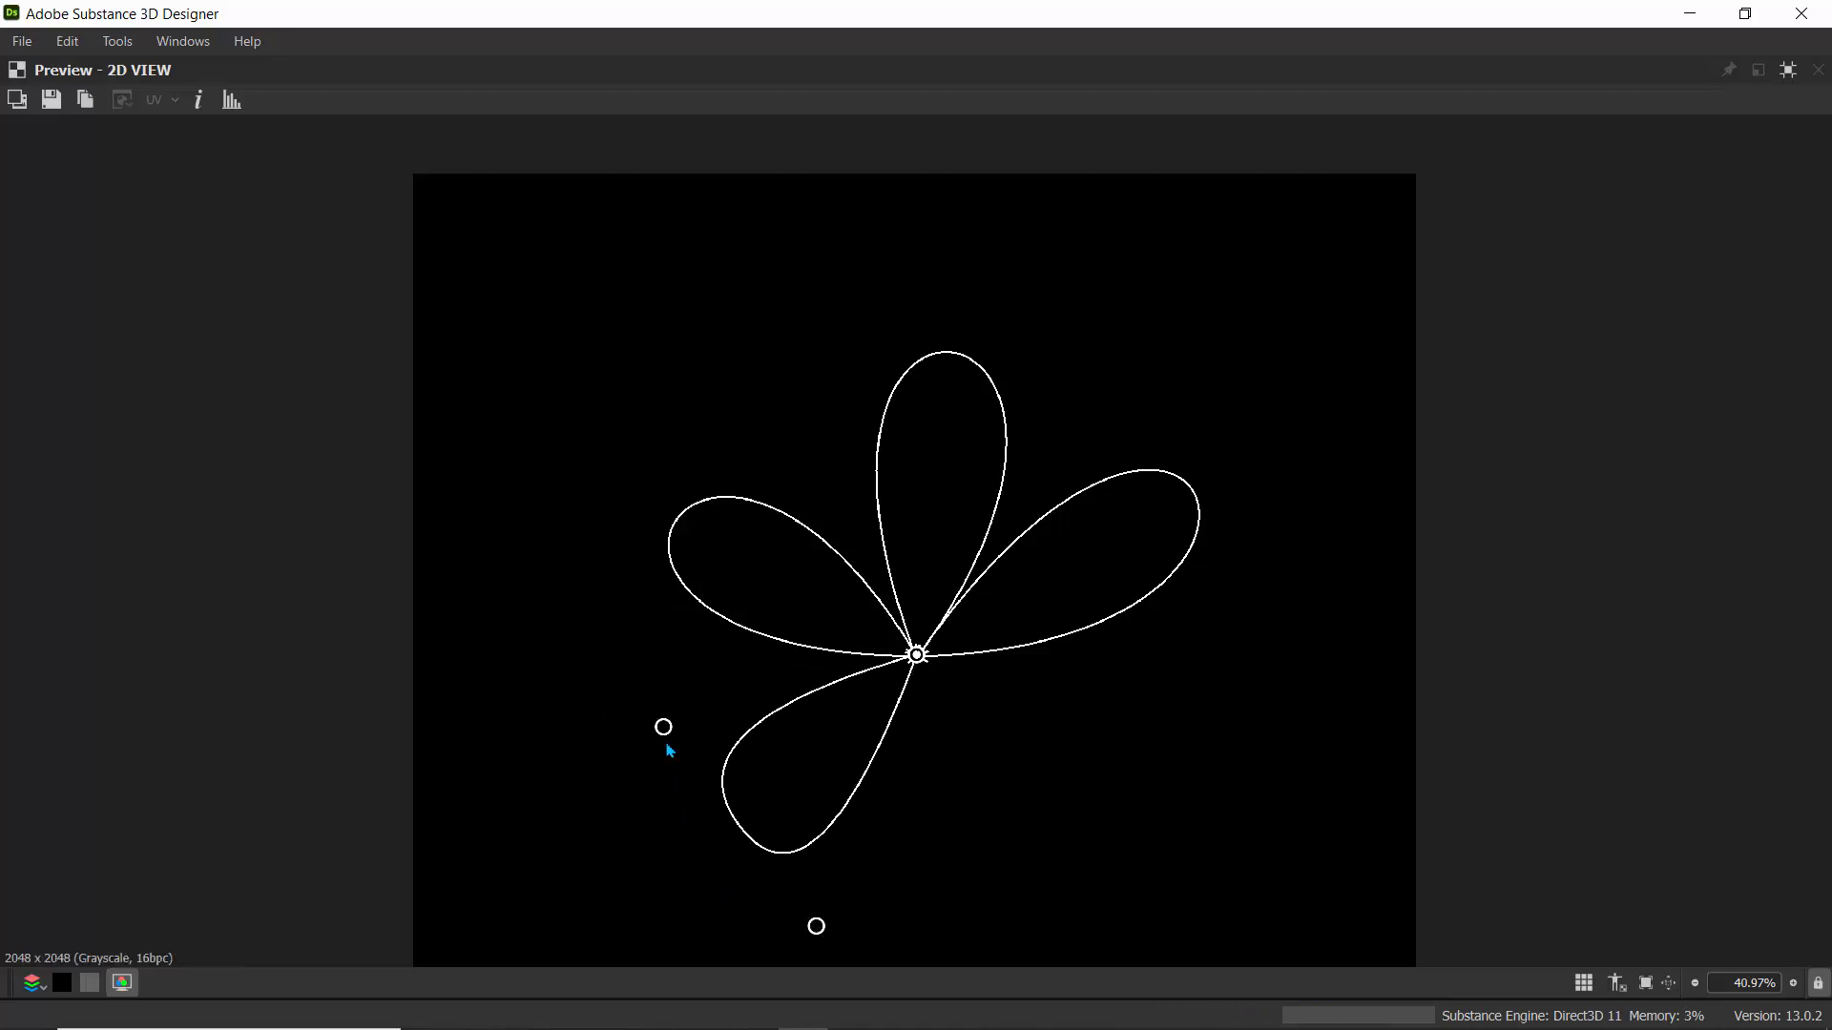
drag(663, 727, 639, 746)
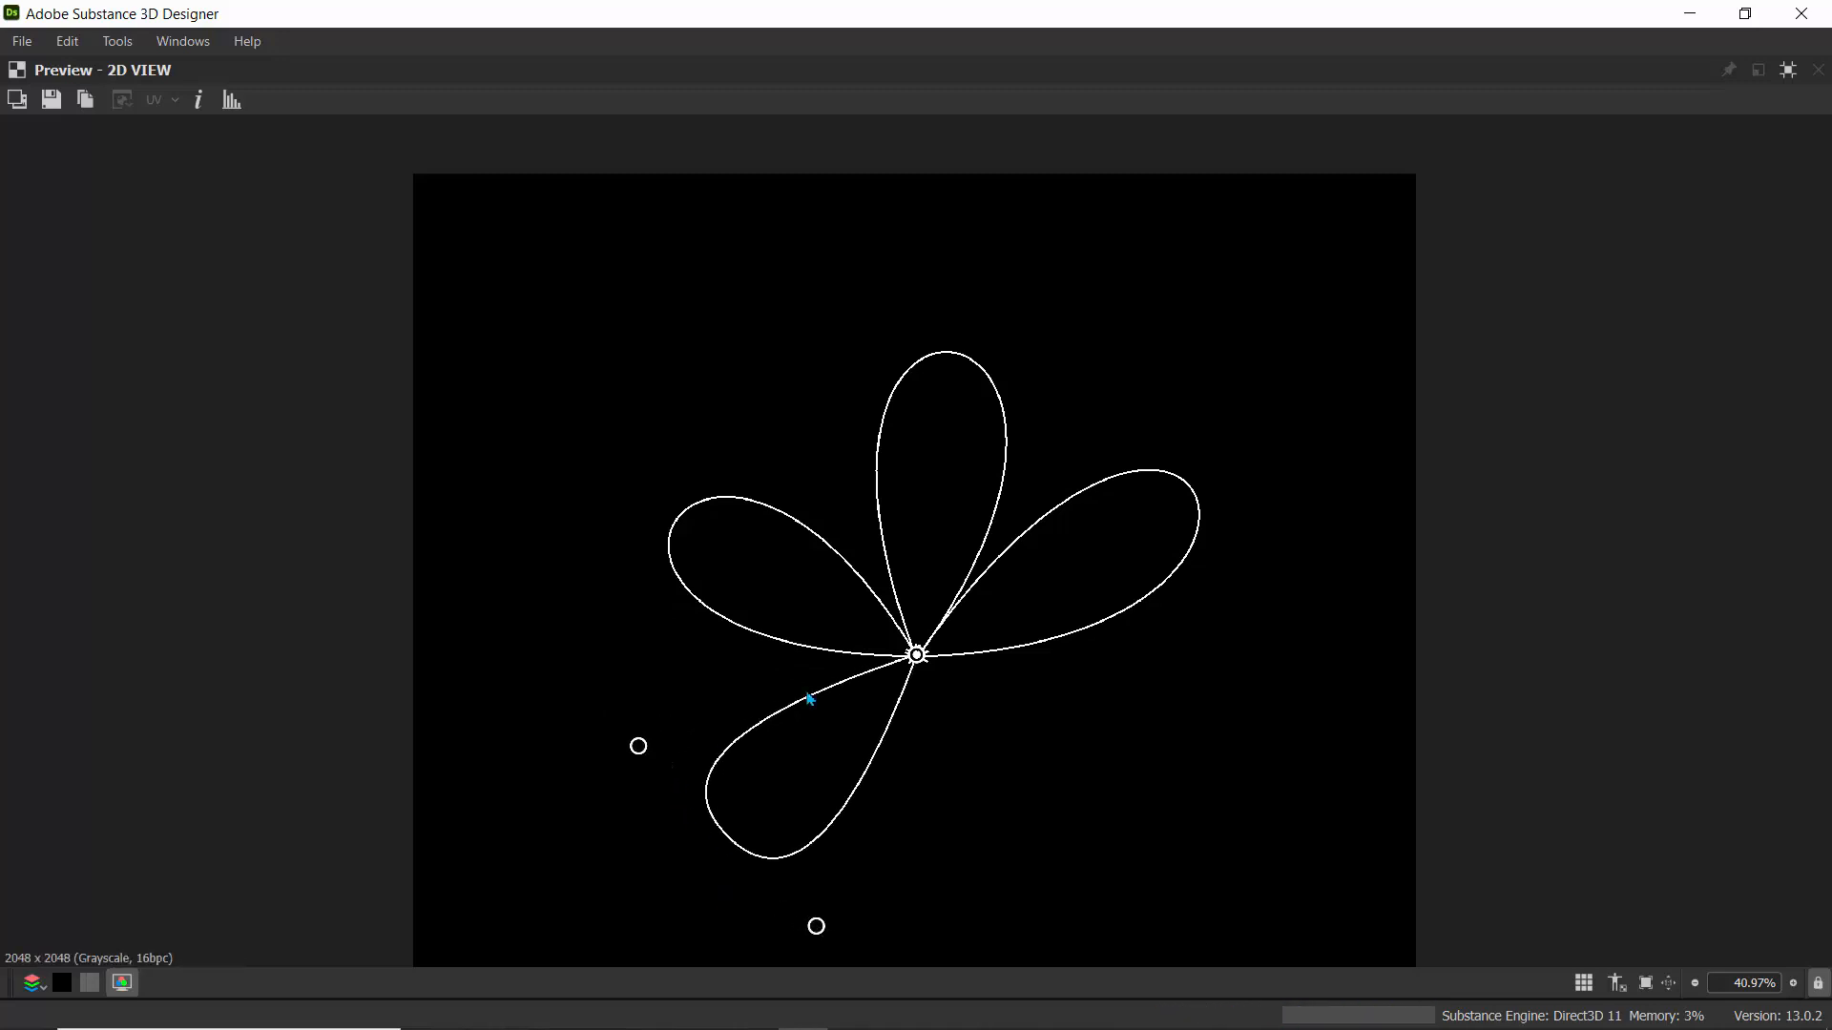
scroll(887, 635, up, 5)
scroll(887, 634, down, 4)
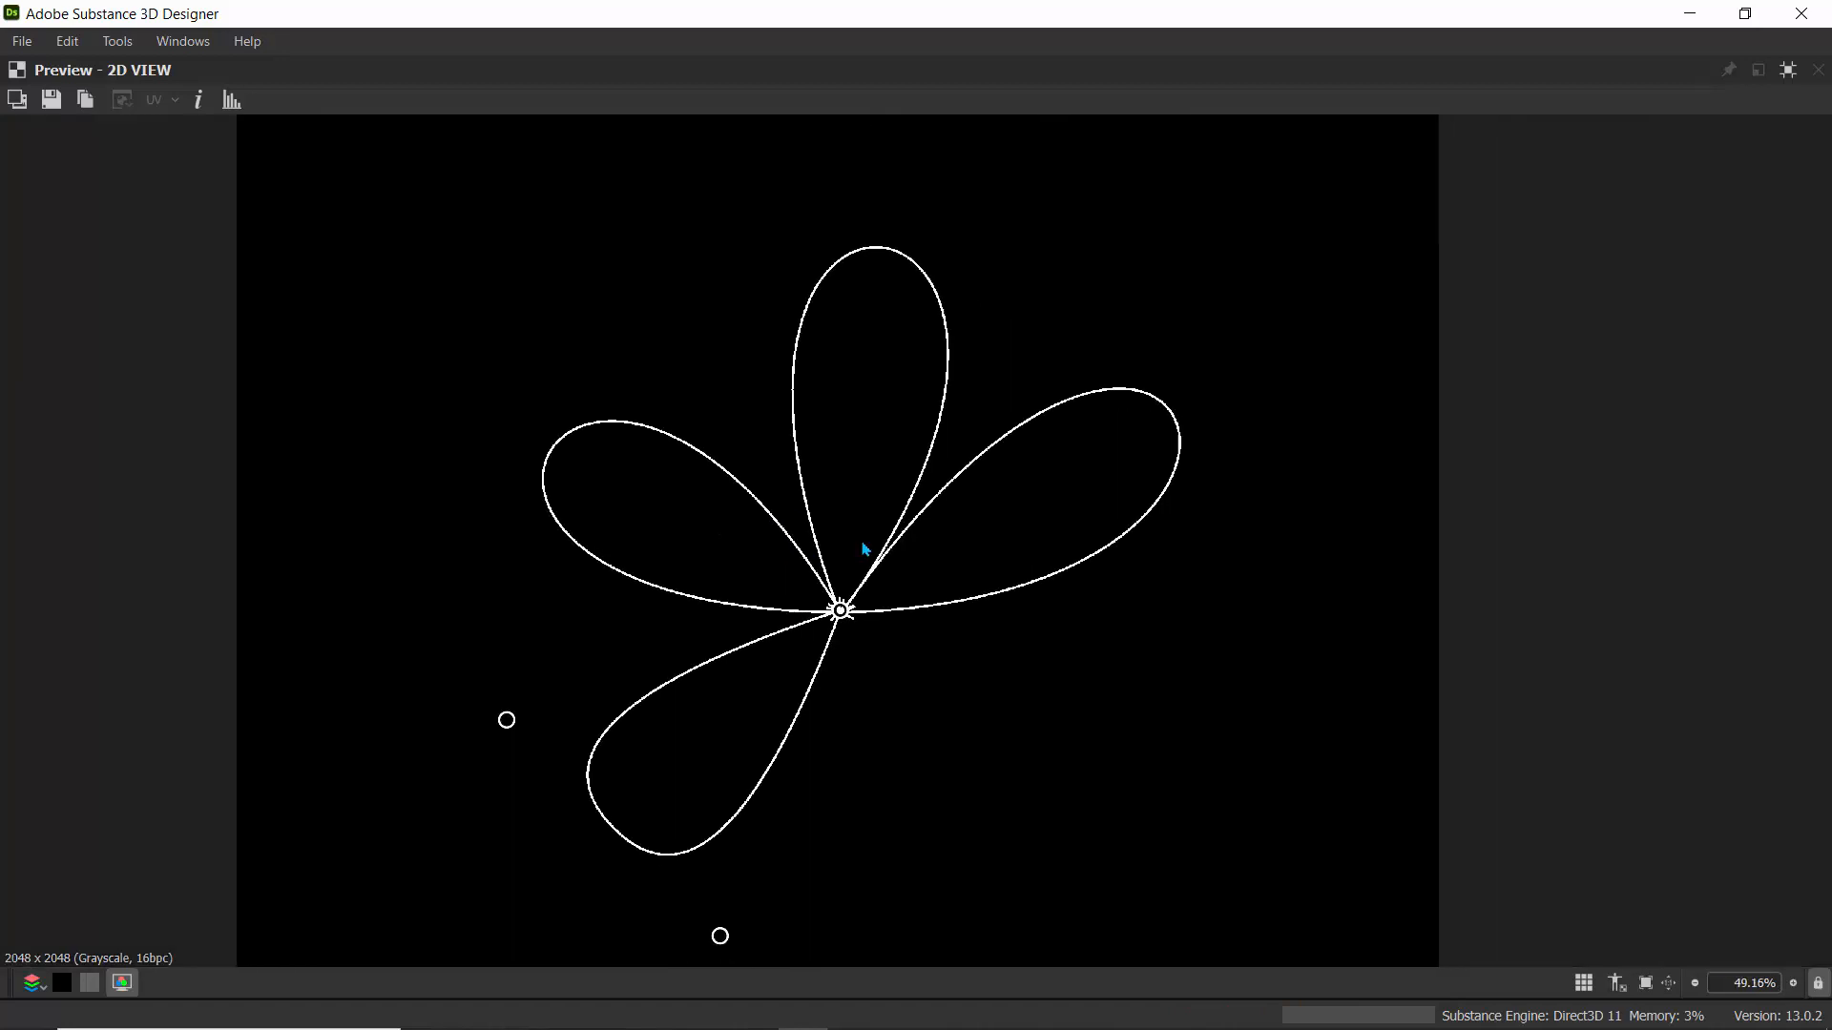
key(ctrl+space)
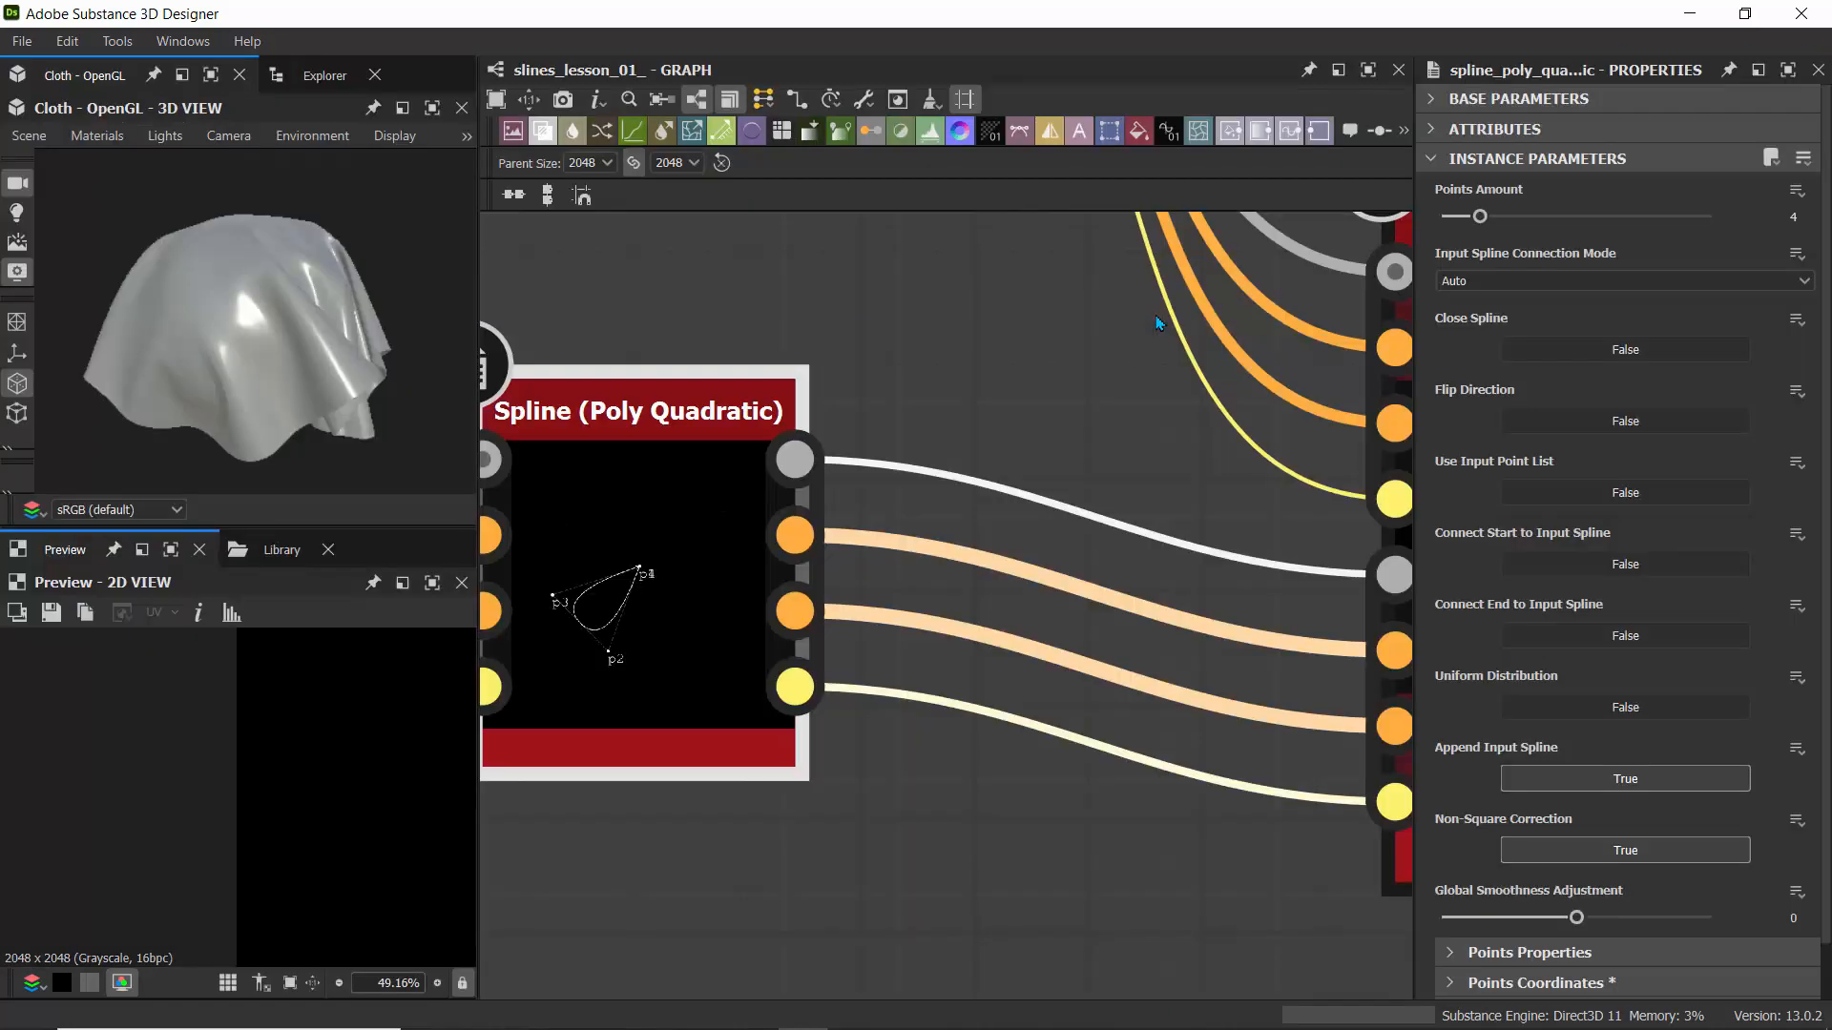
- Move the whole spline node network away from the output nodes and spread out the Spline Append and Poly Quadratic nodes
scroll(977, 335, down, 4)
middle_drag(965, 334, 774, 391)
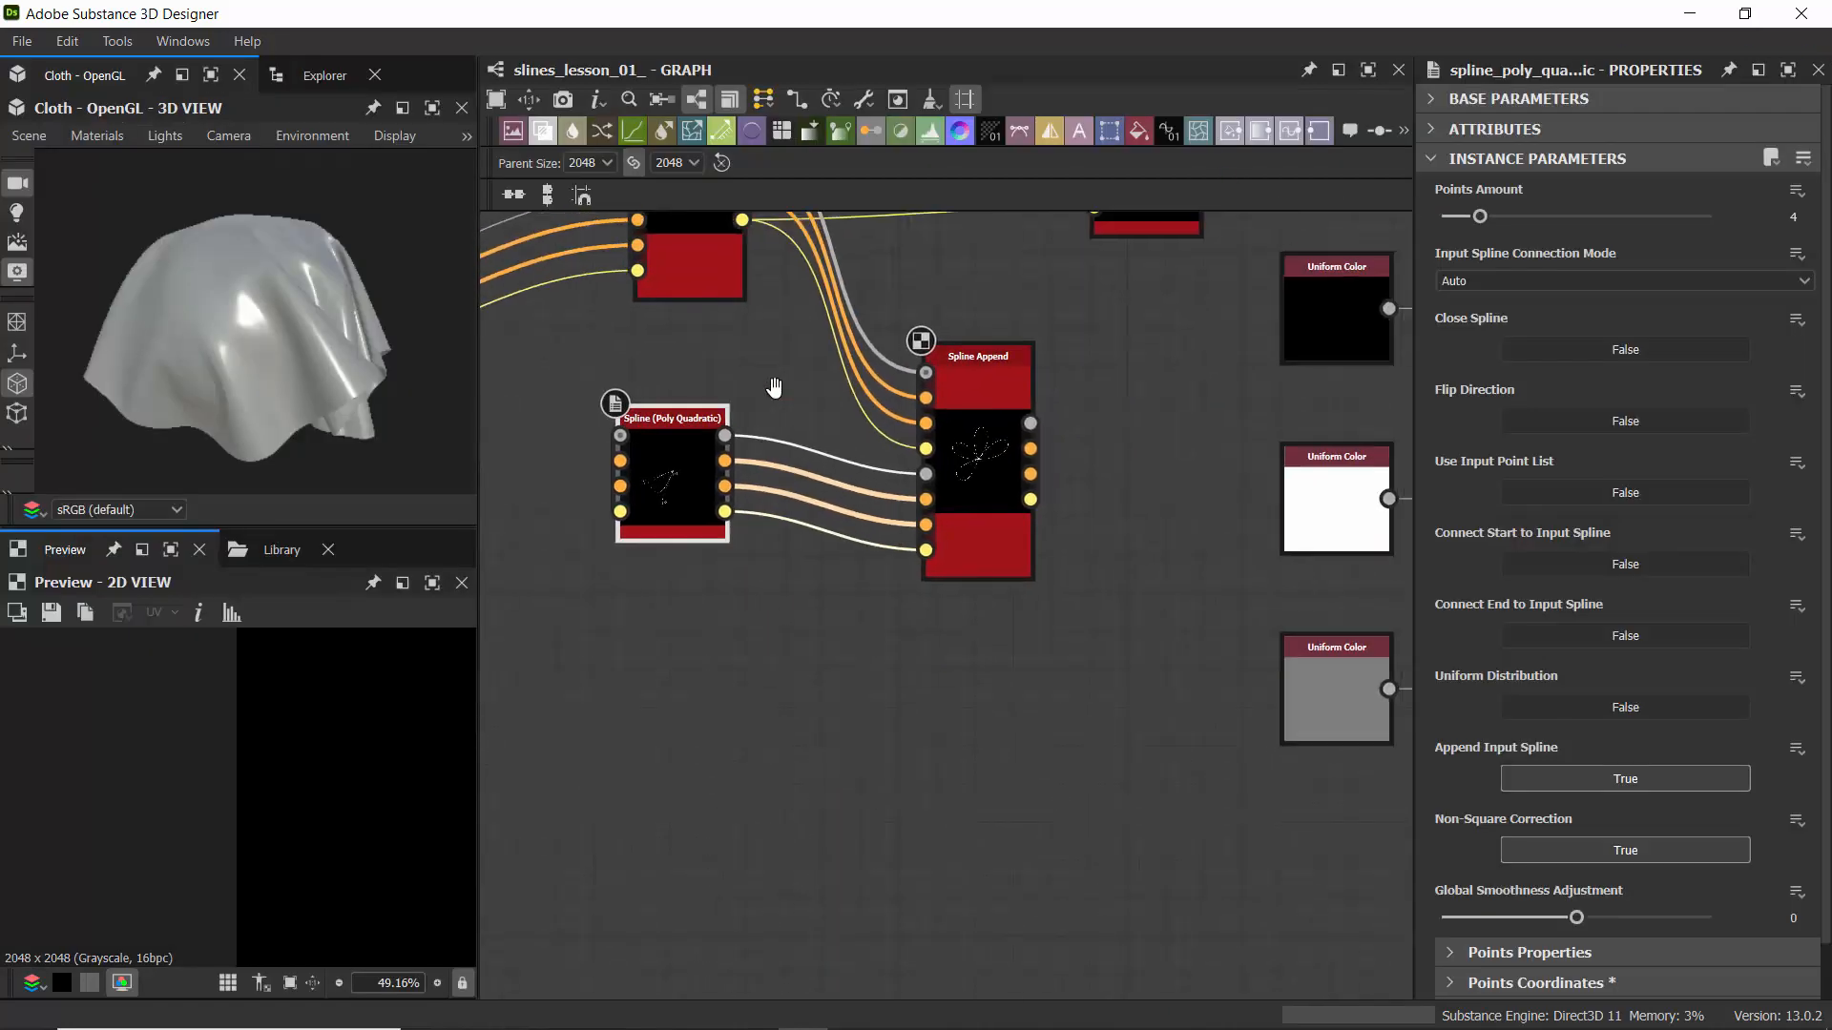
scroll(1181, 814, down, 5)
drag(642, 503, 1156, 798)
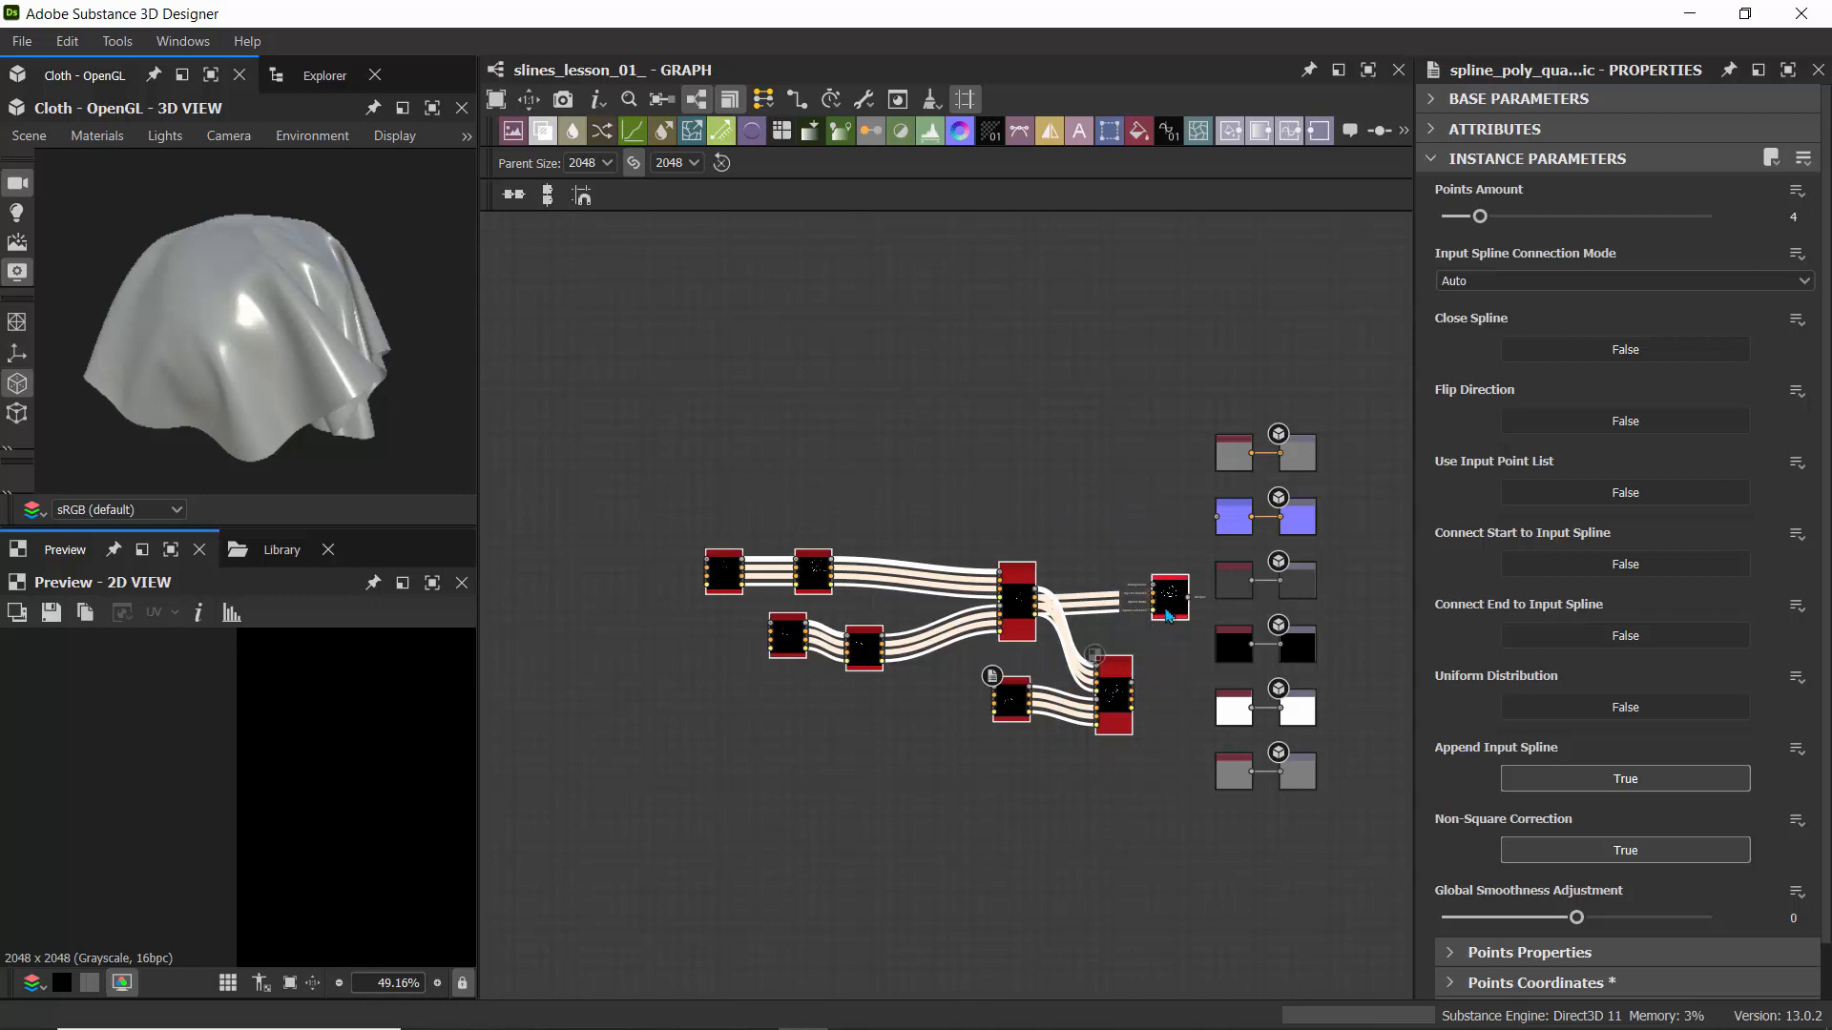
drag(1166, 607, 832, 529)
scroll(834, 532, up, 4)
scroll(1130, 531, down, 1)
middle_drag(1383, 522, 863, 409)
middle_drag(746, 460, 1108, 470)
drag(763, 502, 776, 541)
click(825, 654)
drag(788, 541, 747, 621)
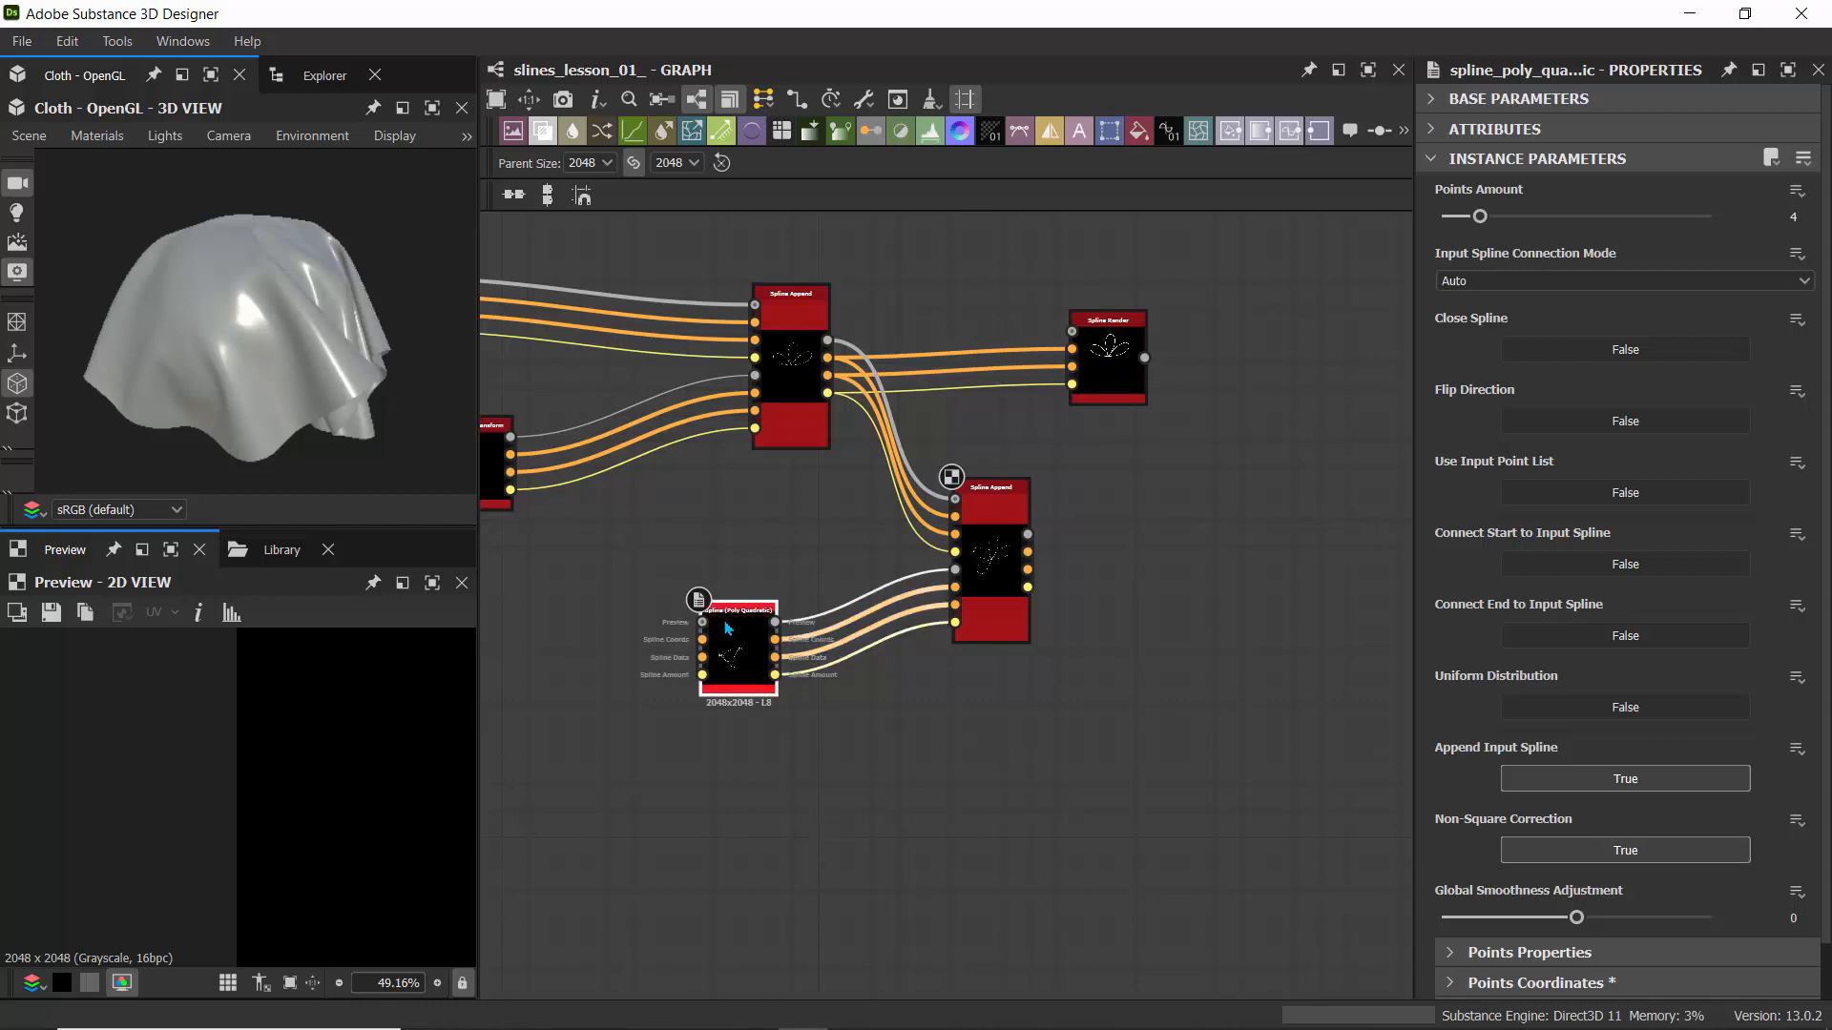
- Duplicate the fourth petal's Spline (Poly Quadratic) node, place it after the second Spline Append, and connect that node's outputs to it
key(ctrl+d)
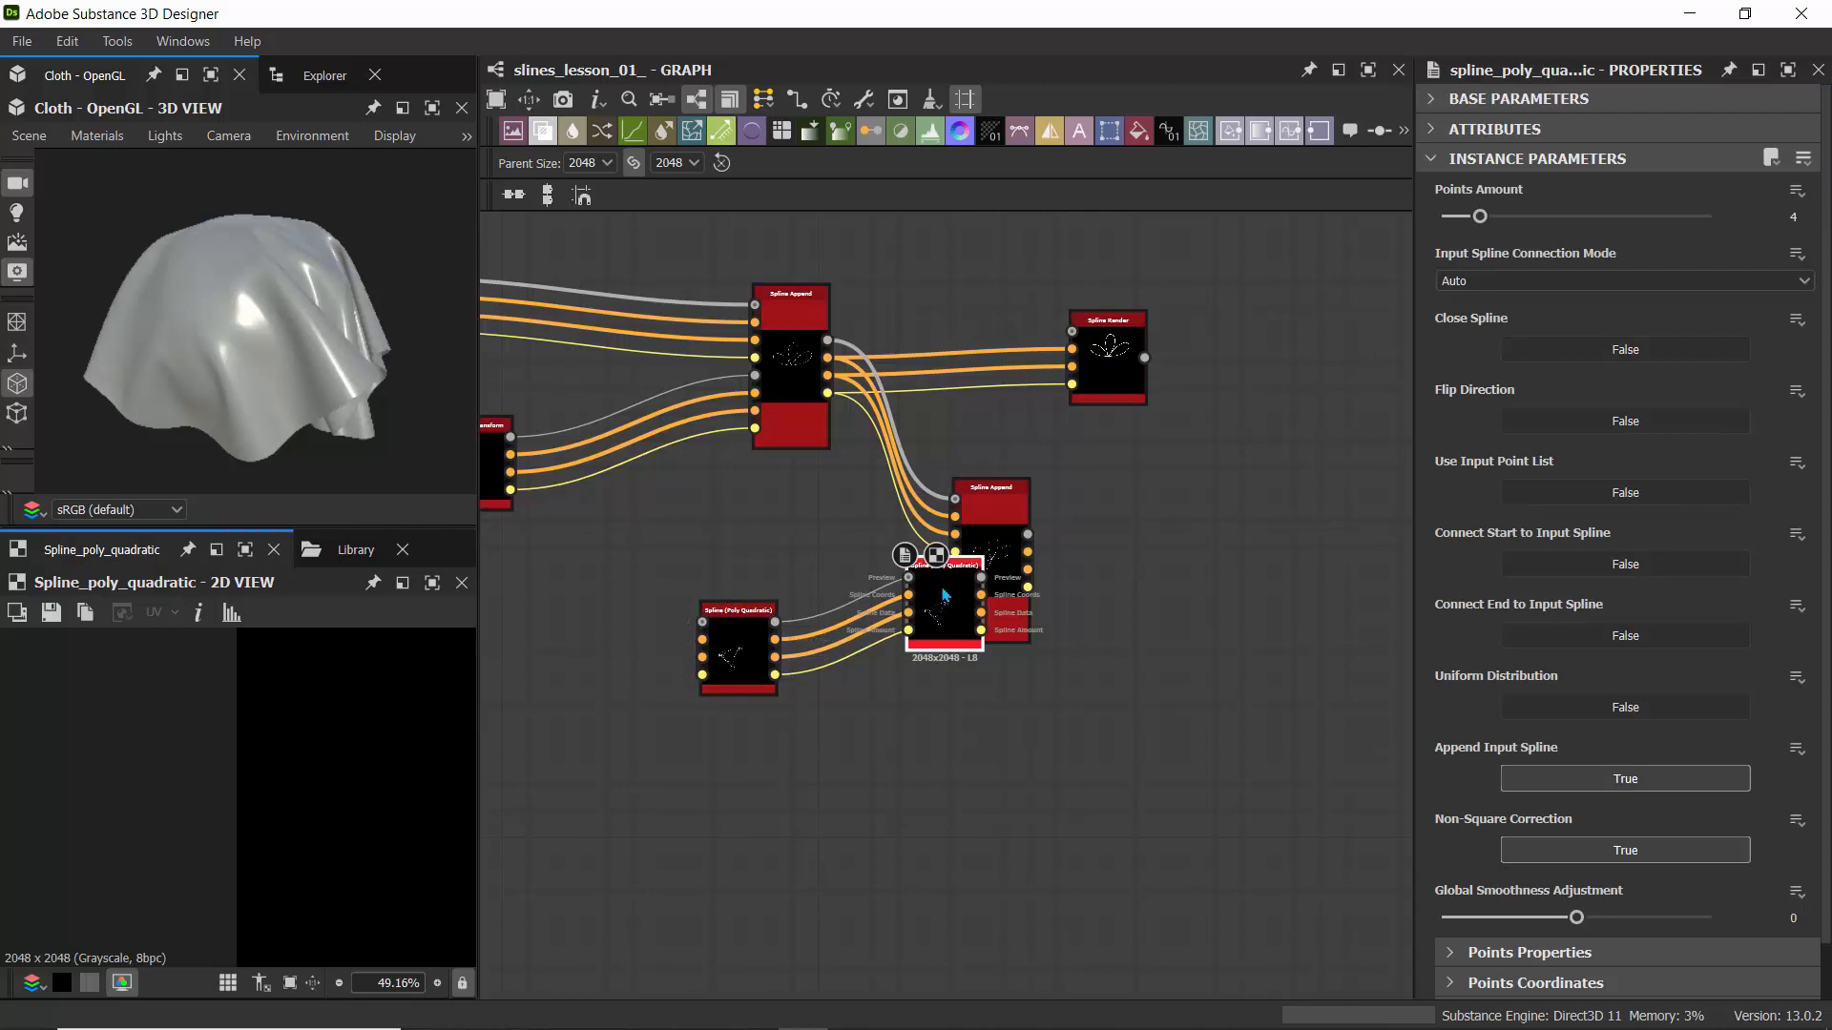
drag(942, 586, 1174, 556)
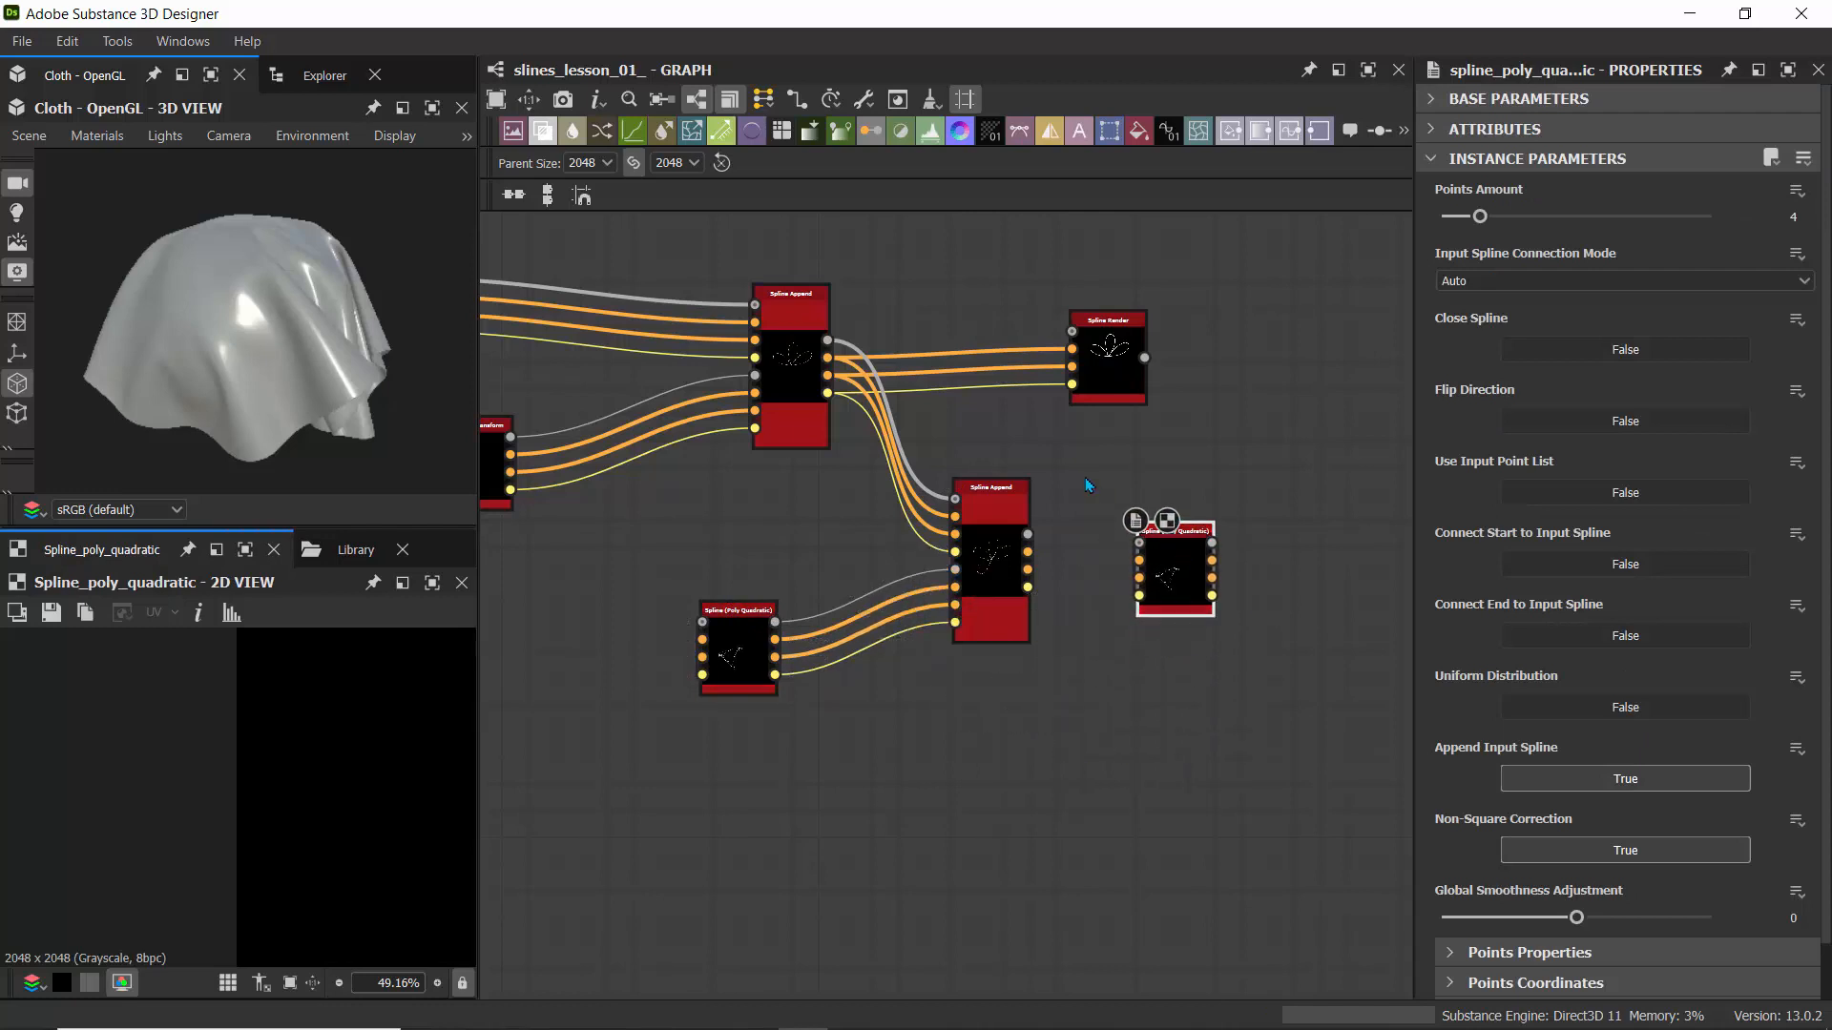
scroll(1083, 475, up, 4)
middle_drag(1061, 466, 848, 439)
drag(755, 606, 970, 627)
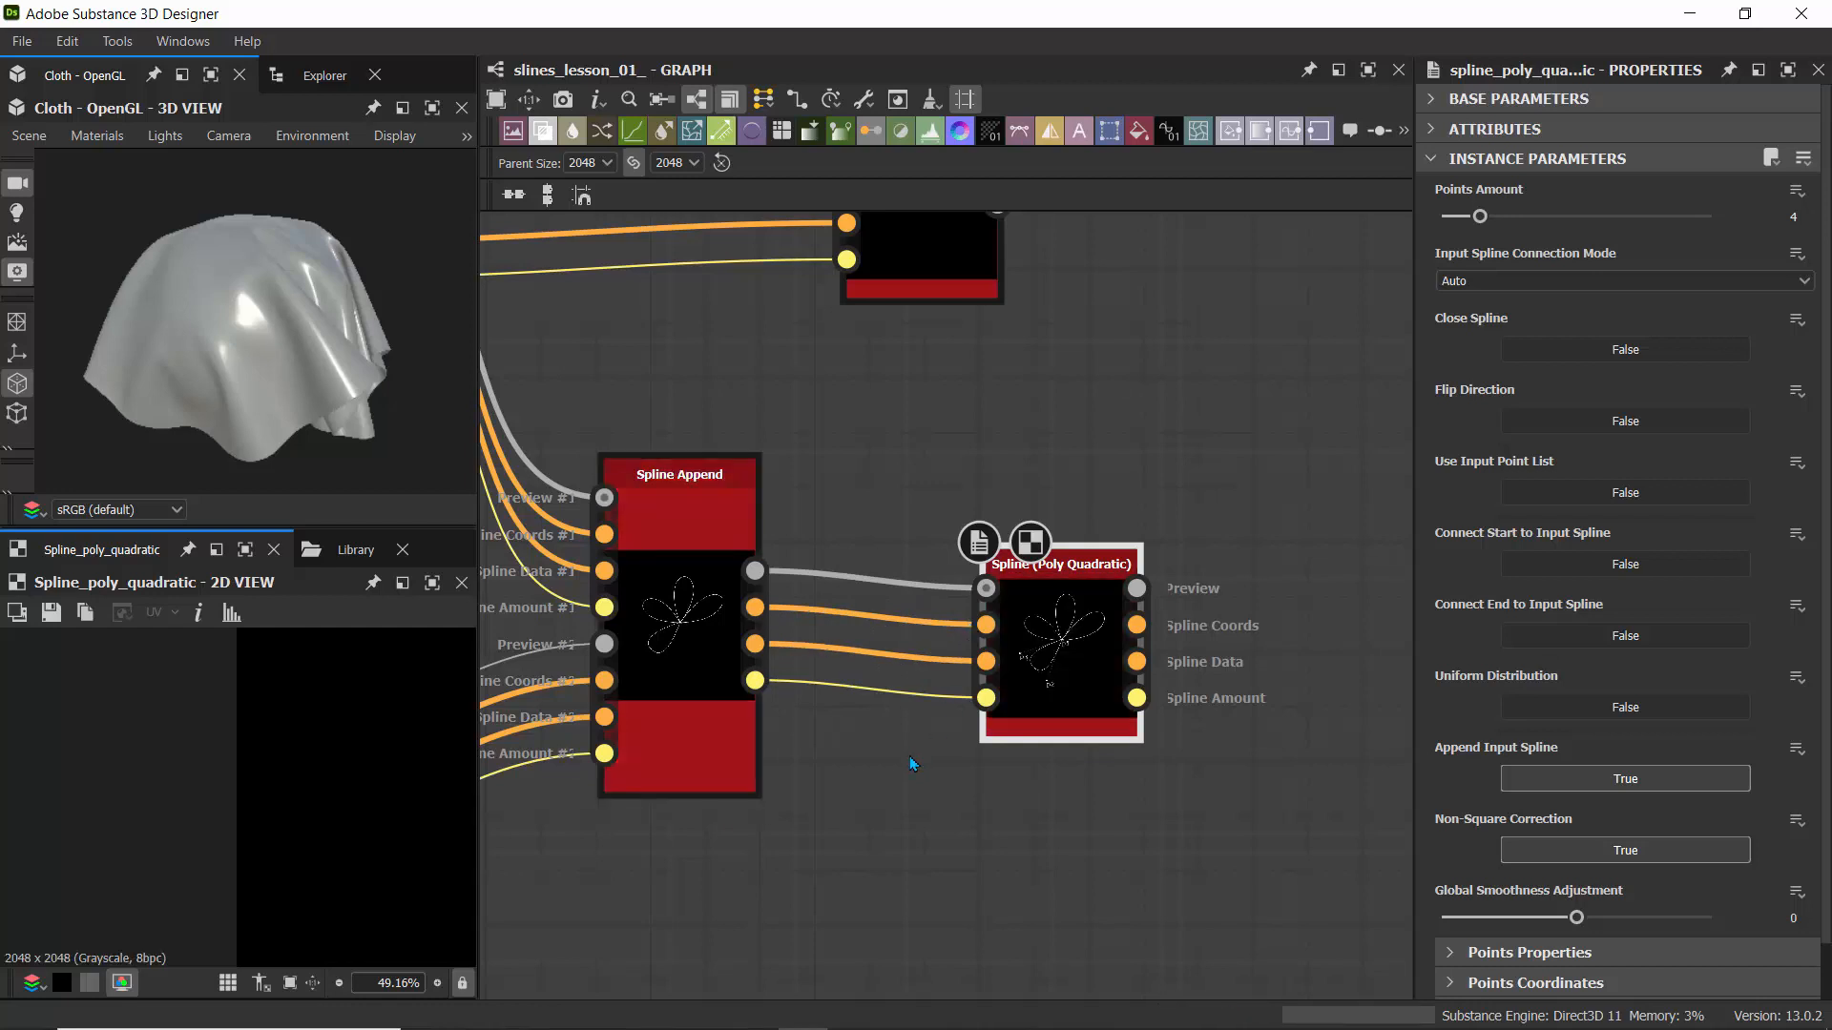
click(1047, 647)
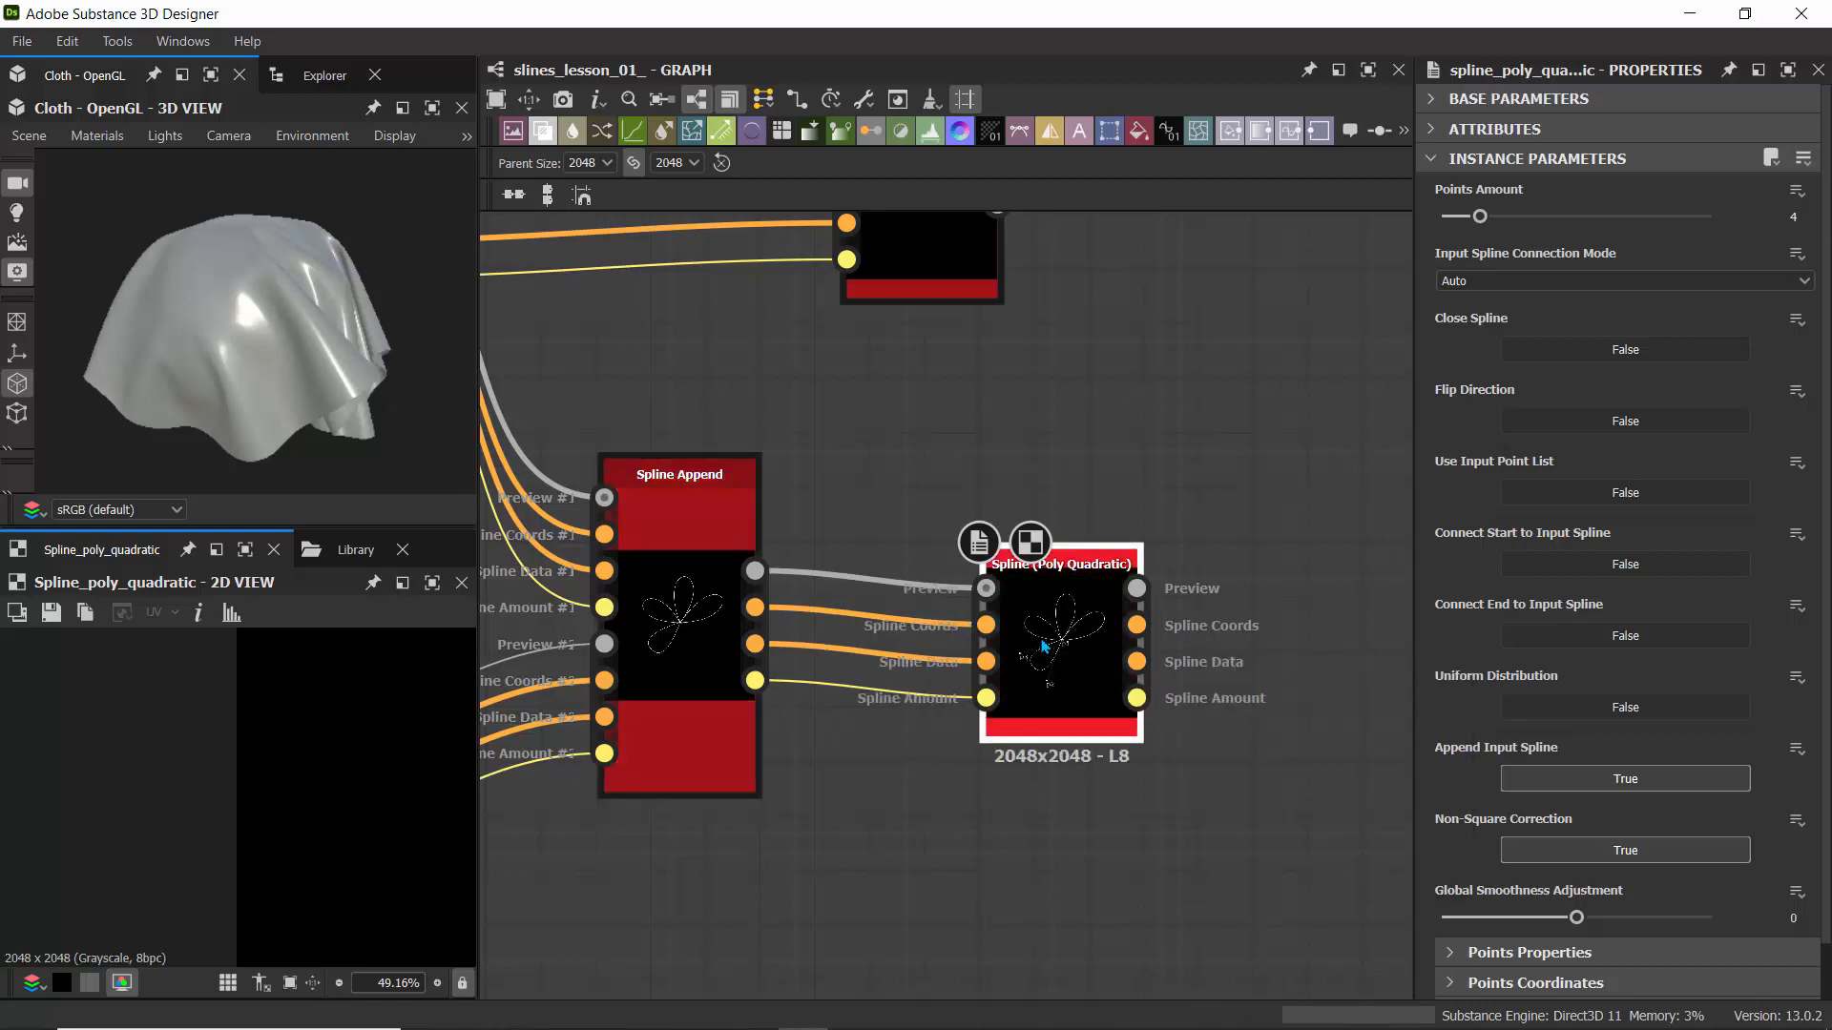
- Move the duplicated petal spline's first and last points onto the shared centre of the other petals
middle_drag(349, 739, 2, 657)
scroll(167, 749, down, 5)
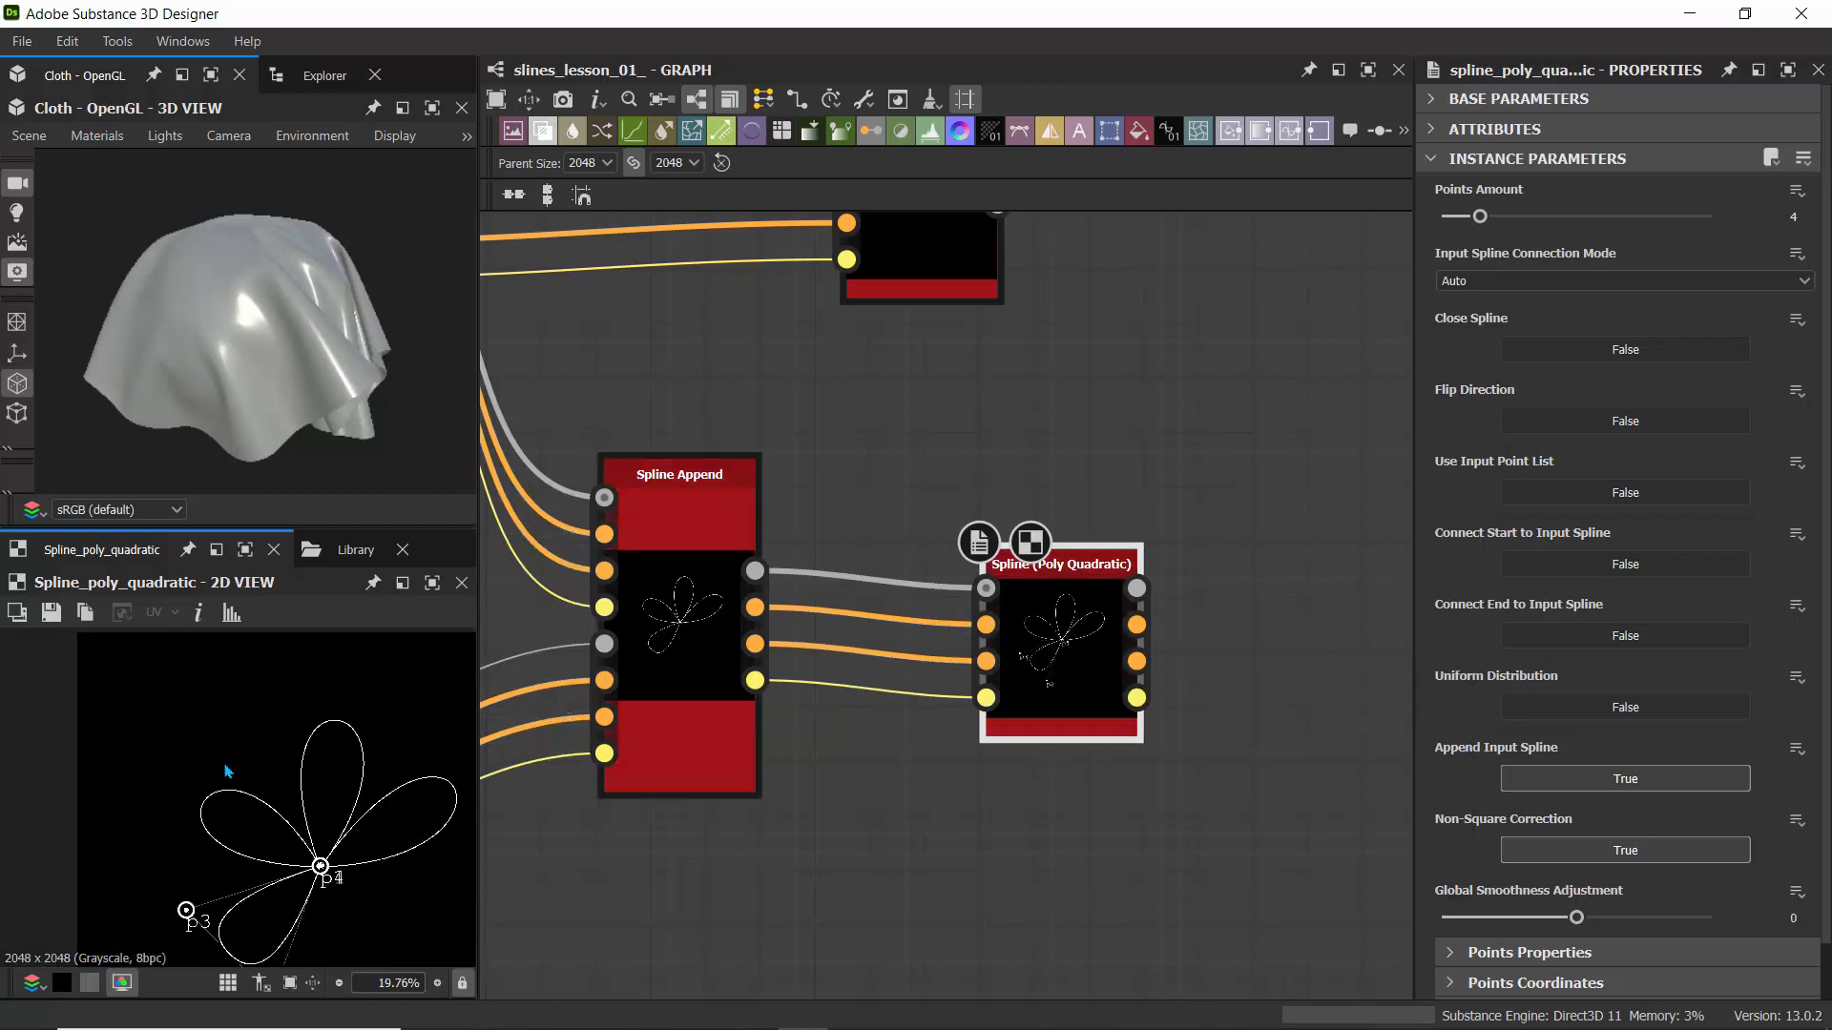
middle_drag(236, 757, 170, 662)
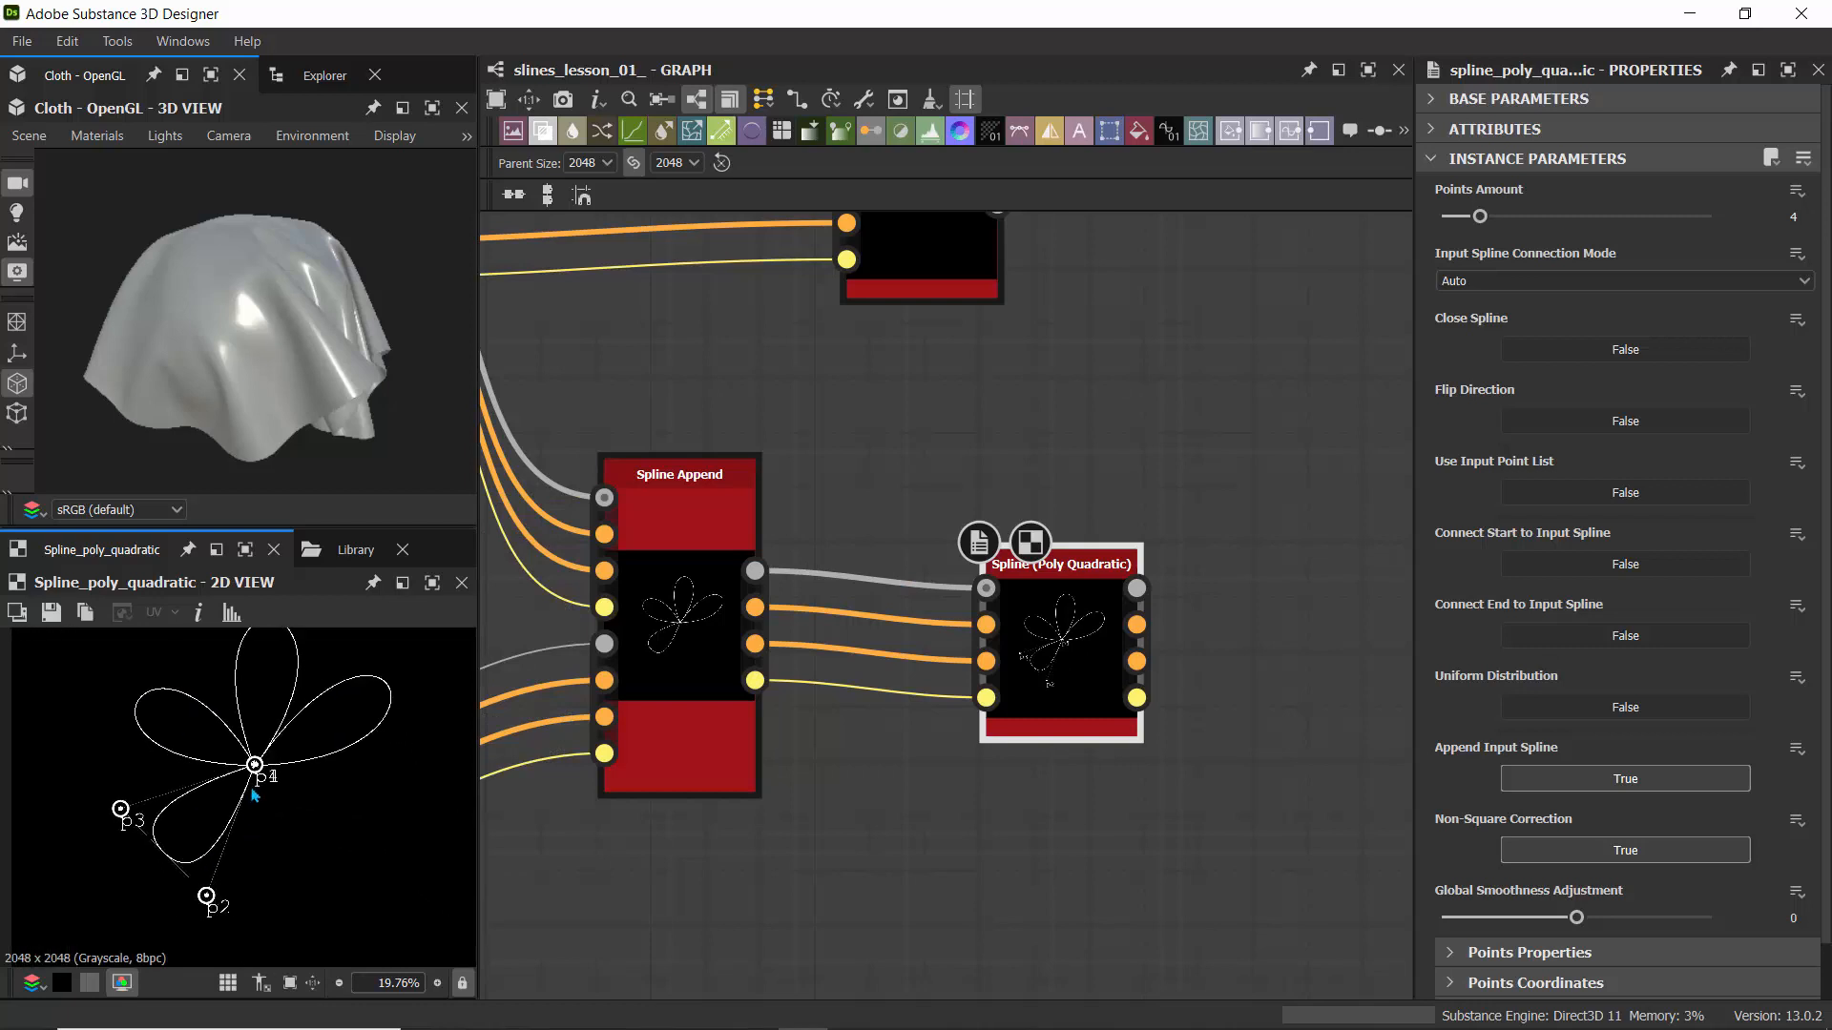
scroll(254, 787, up, 5)
drag(269, 737, 353, 778)
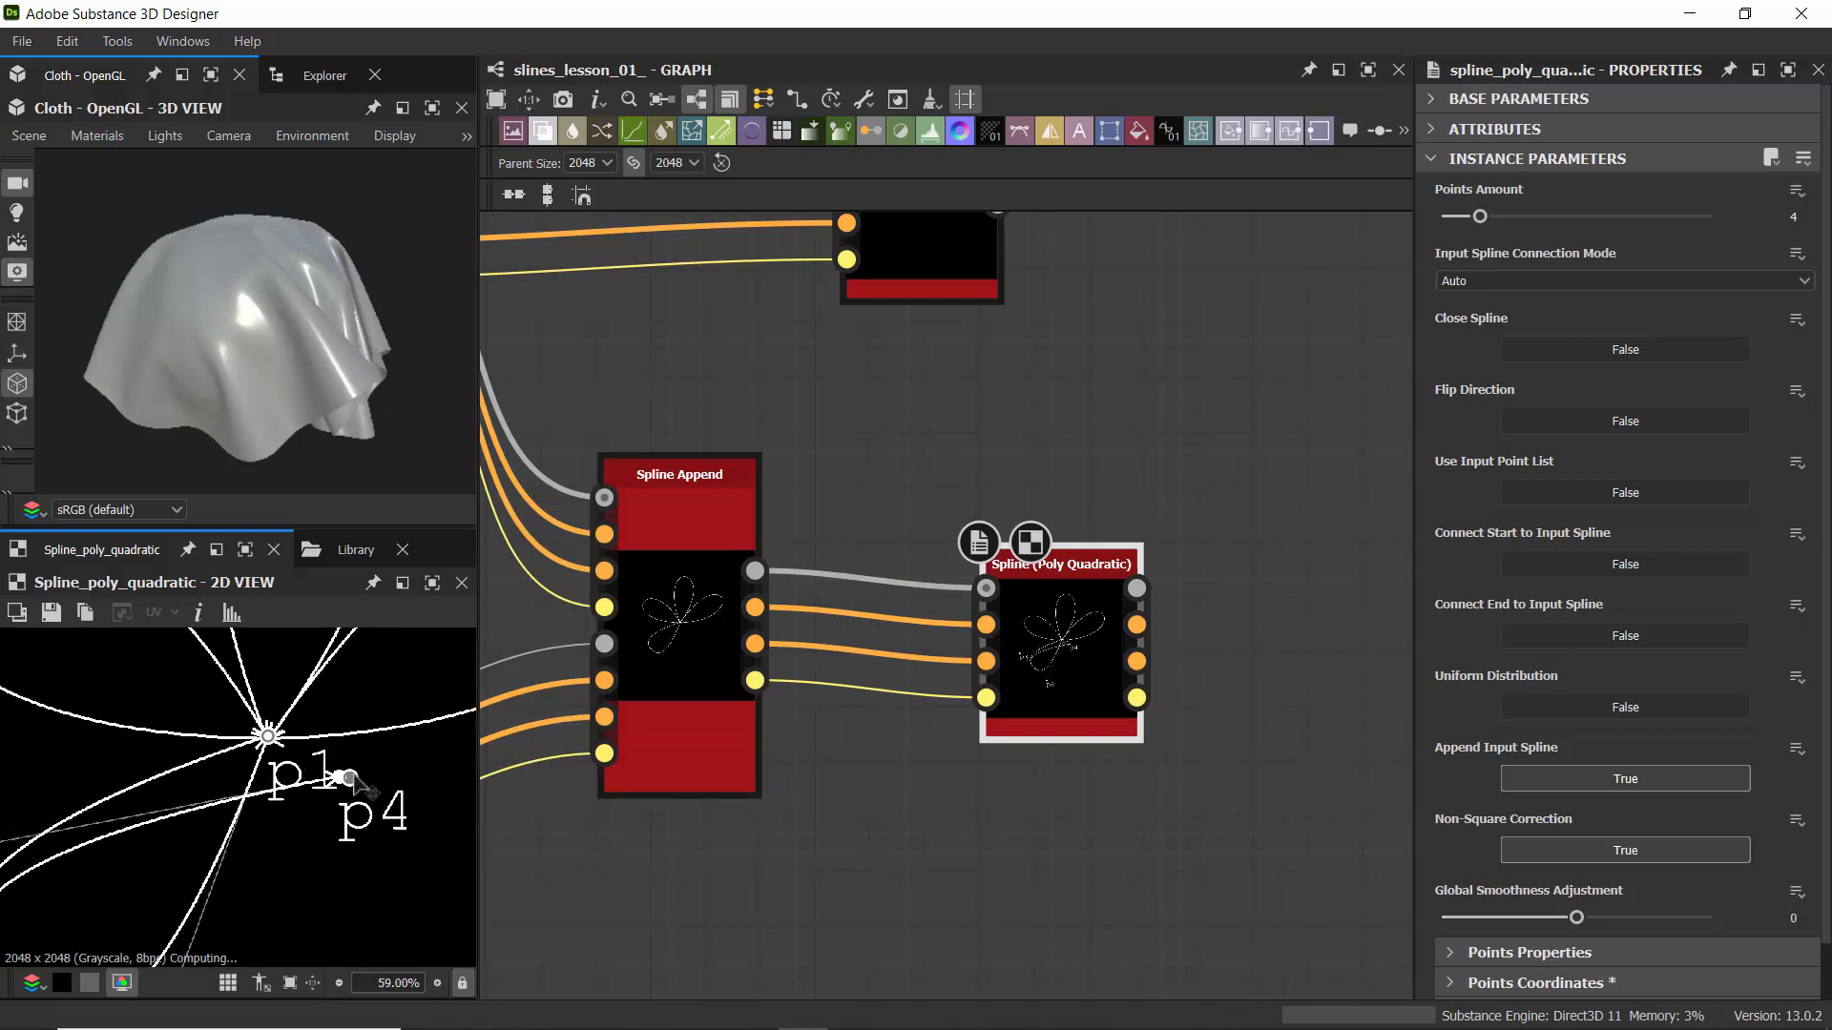
mouse_move(267, 736)
mouse_down()
mouse_move(389, 789)
mouse_move(266, 760)
mouse_up()
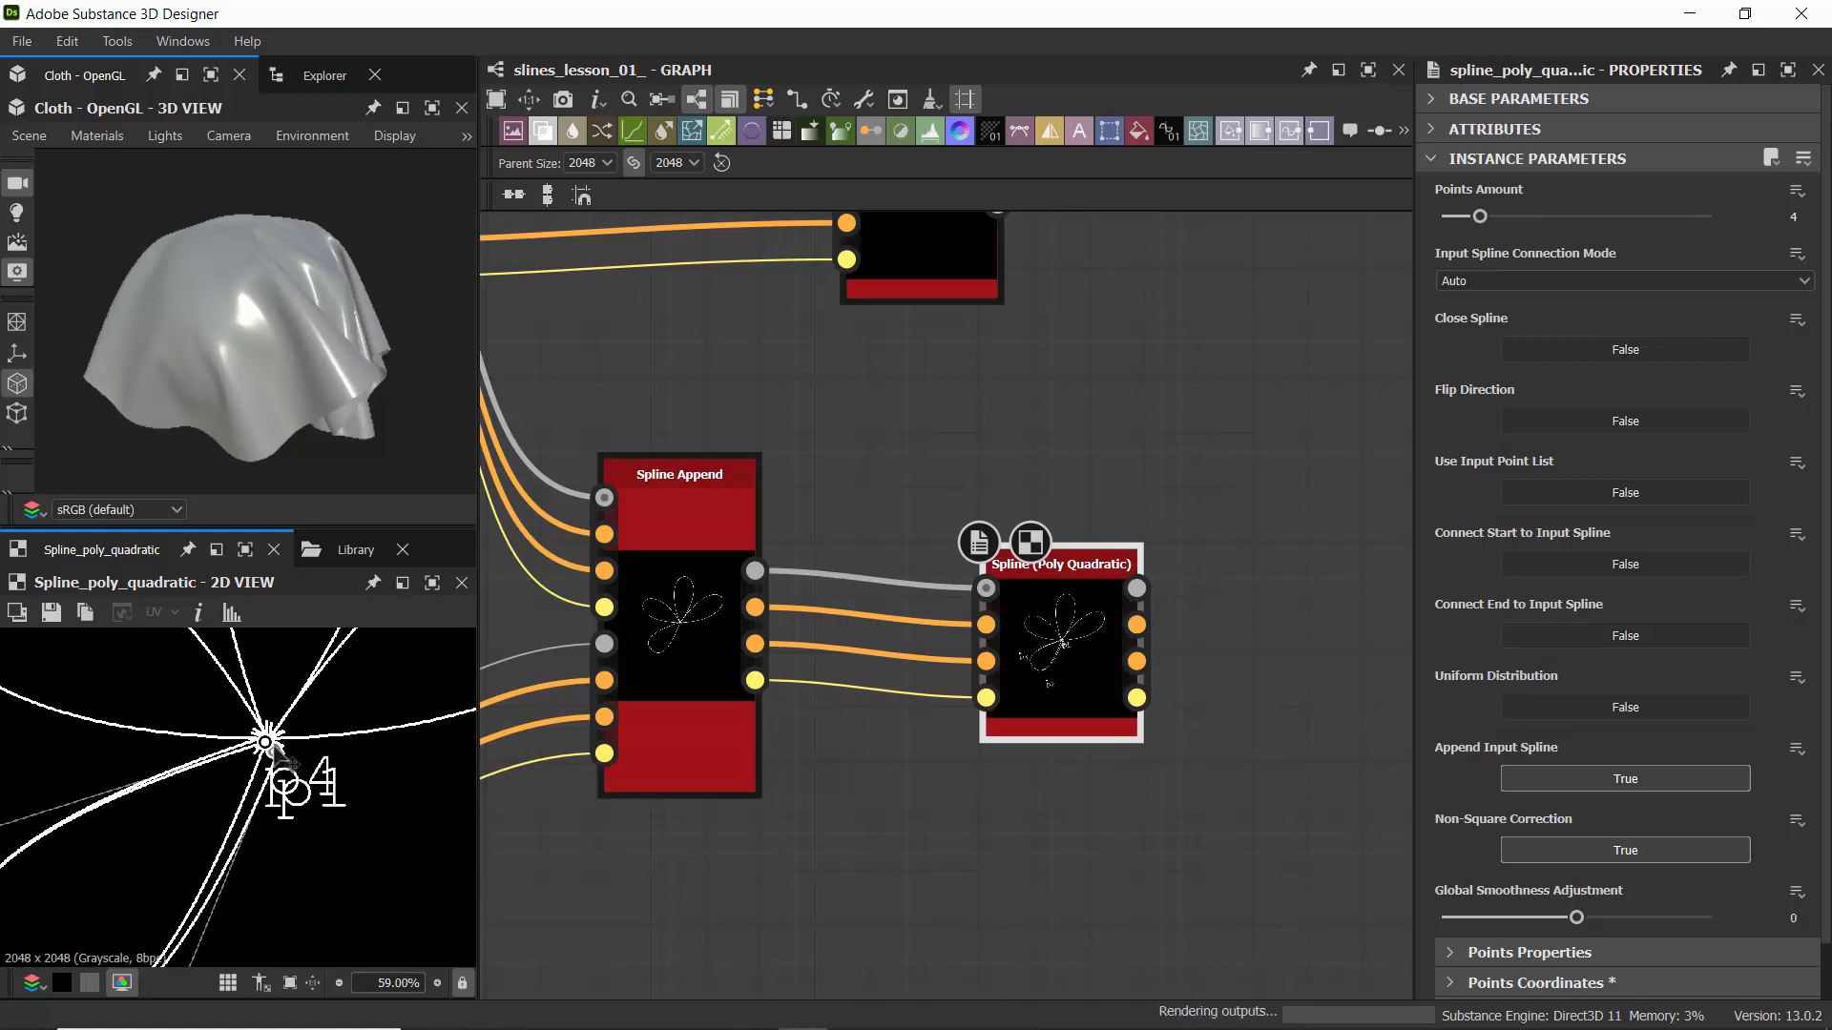
- Reposition the duplicated spline's two middle points to form a rounded fifth petal pointing down and right from the centre
scroll(116, 816, down, 3)
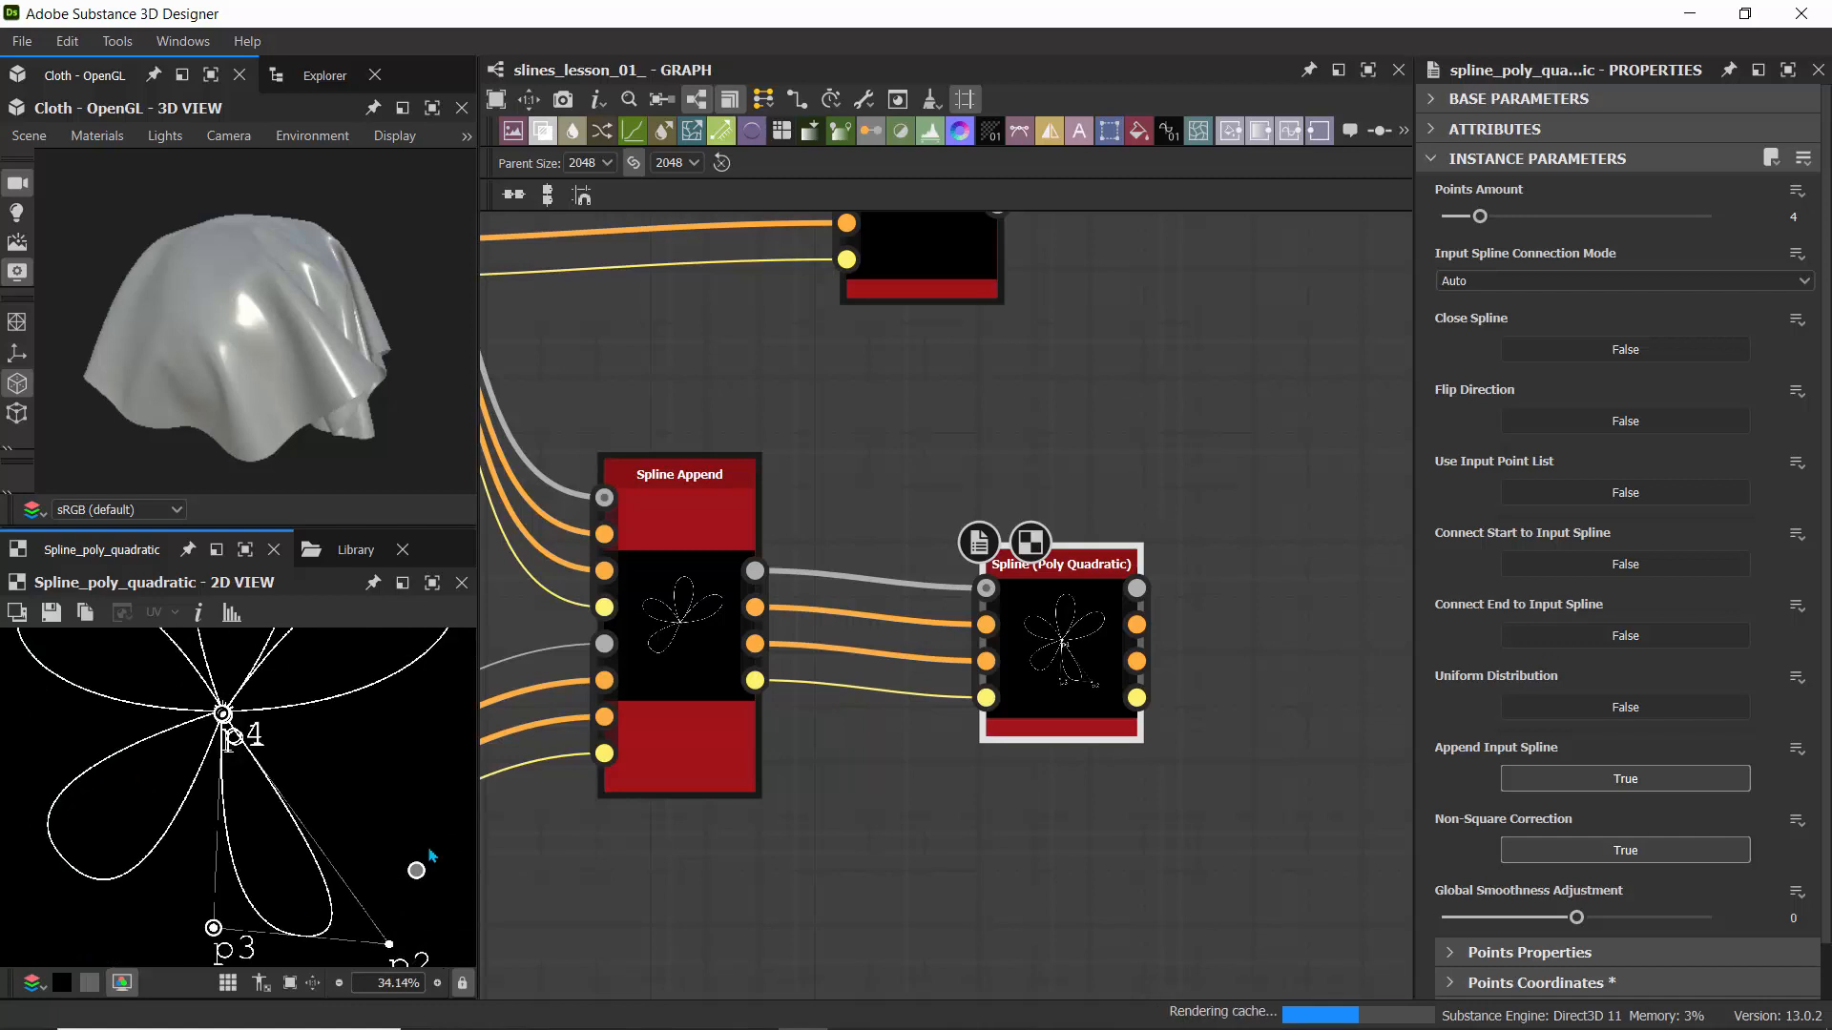
drag(429, 856, 441, 789)
scroll(319, 782, down, 6)
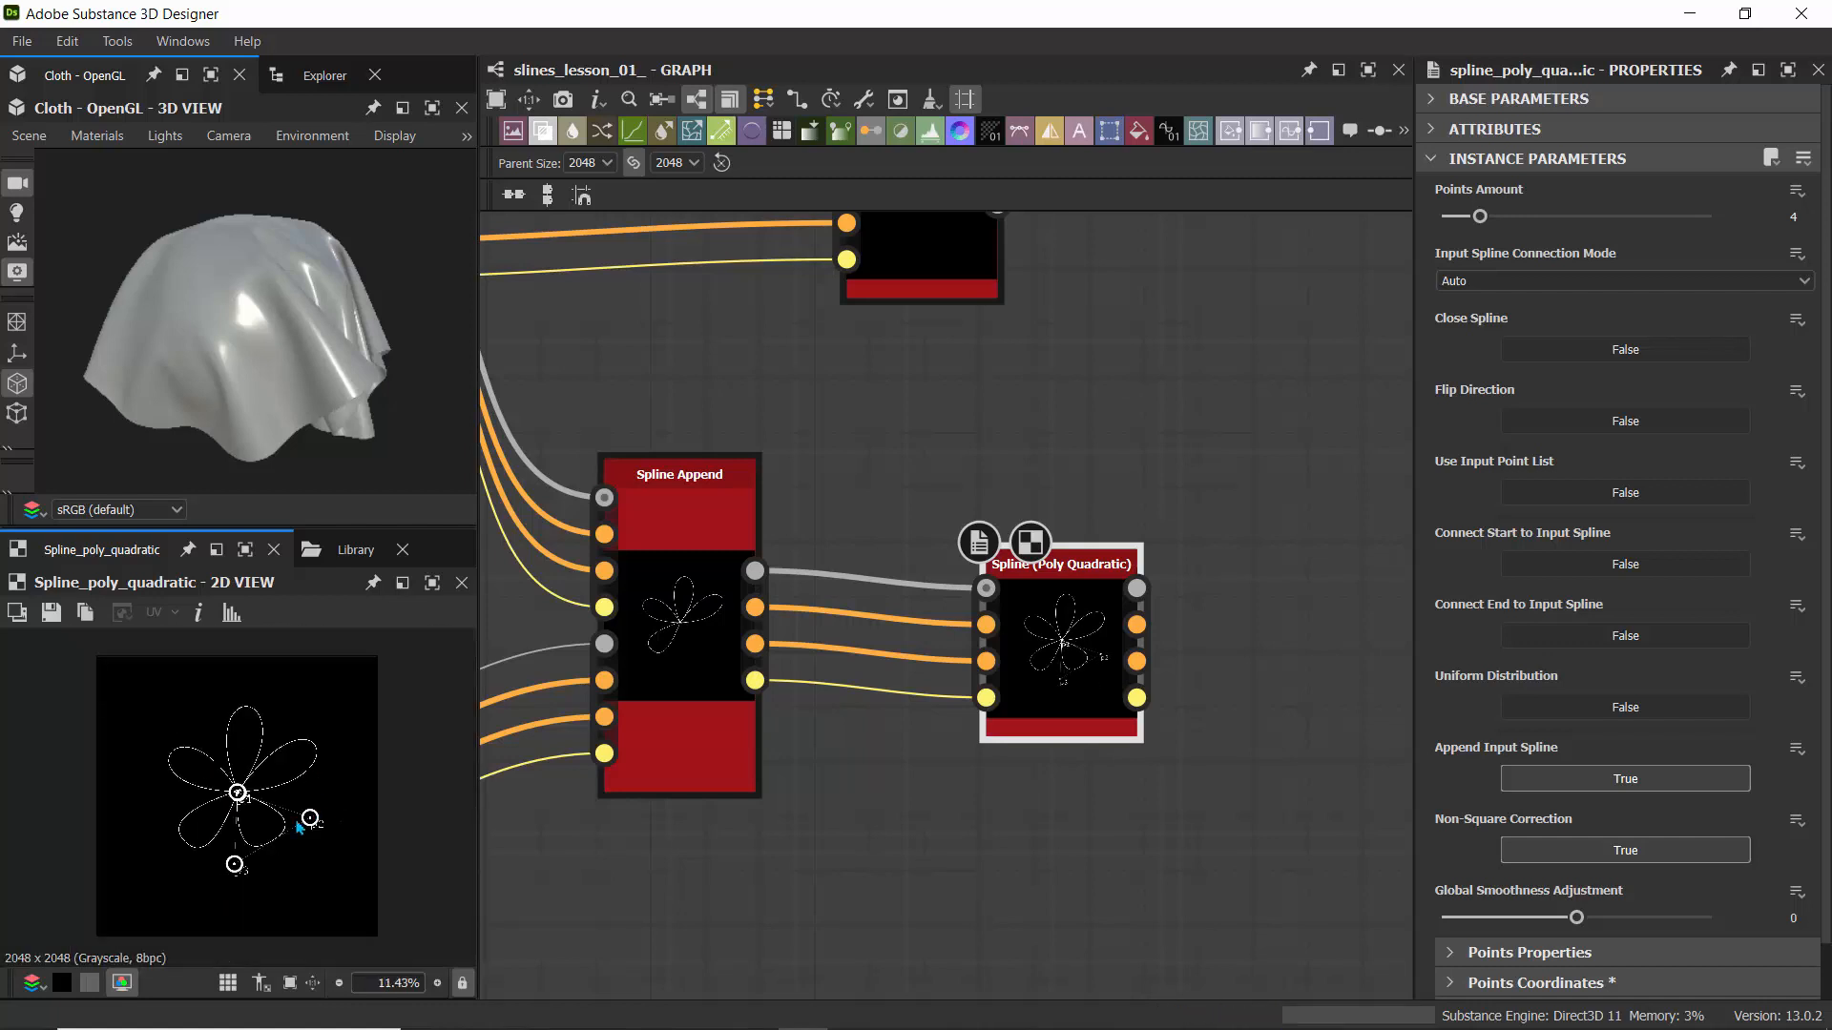
drag(310, 818, 366, 831)
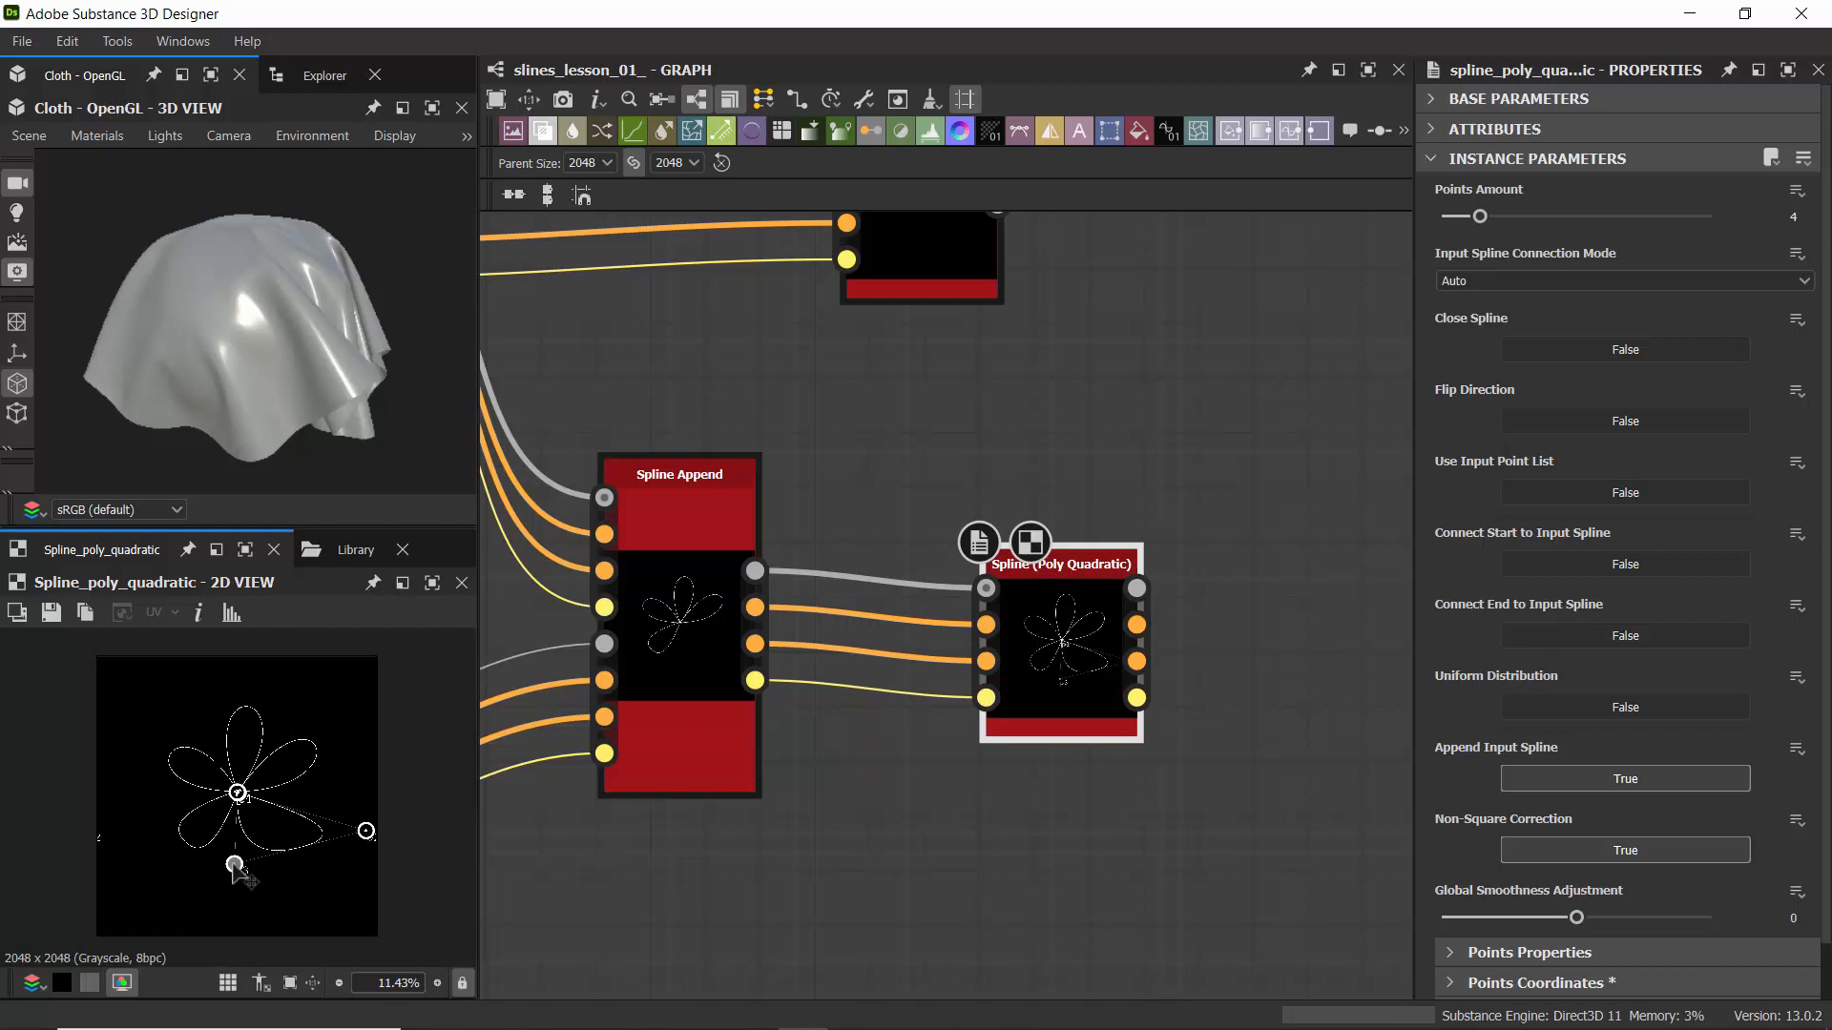
drag(235, 865, 283, 880)
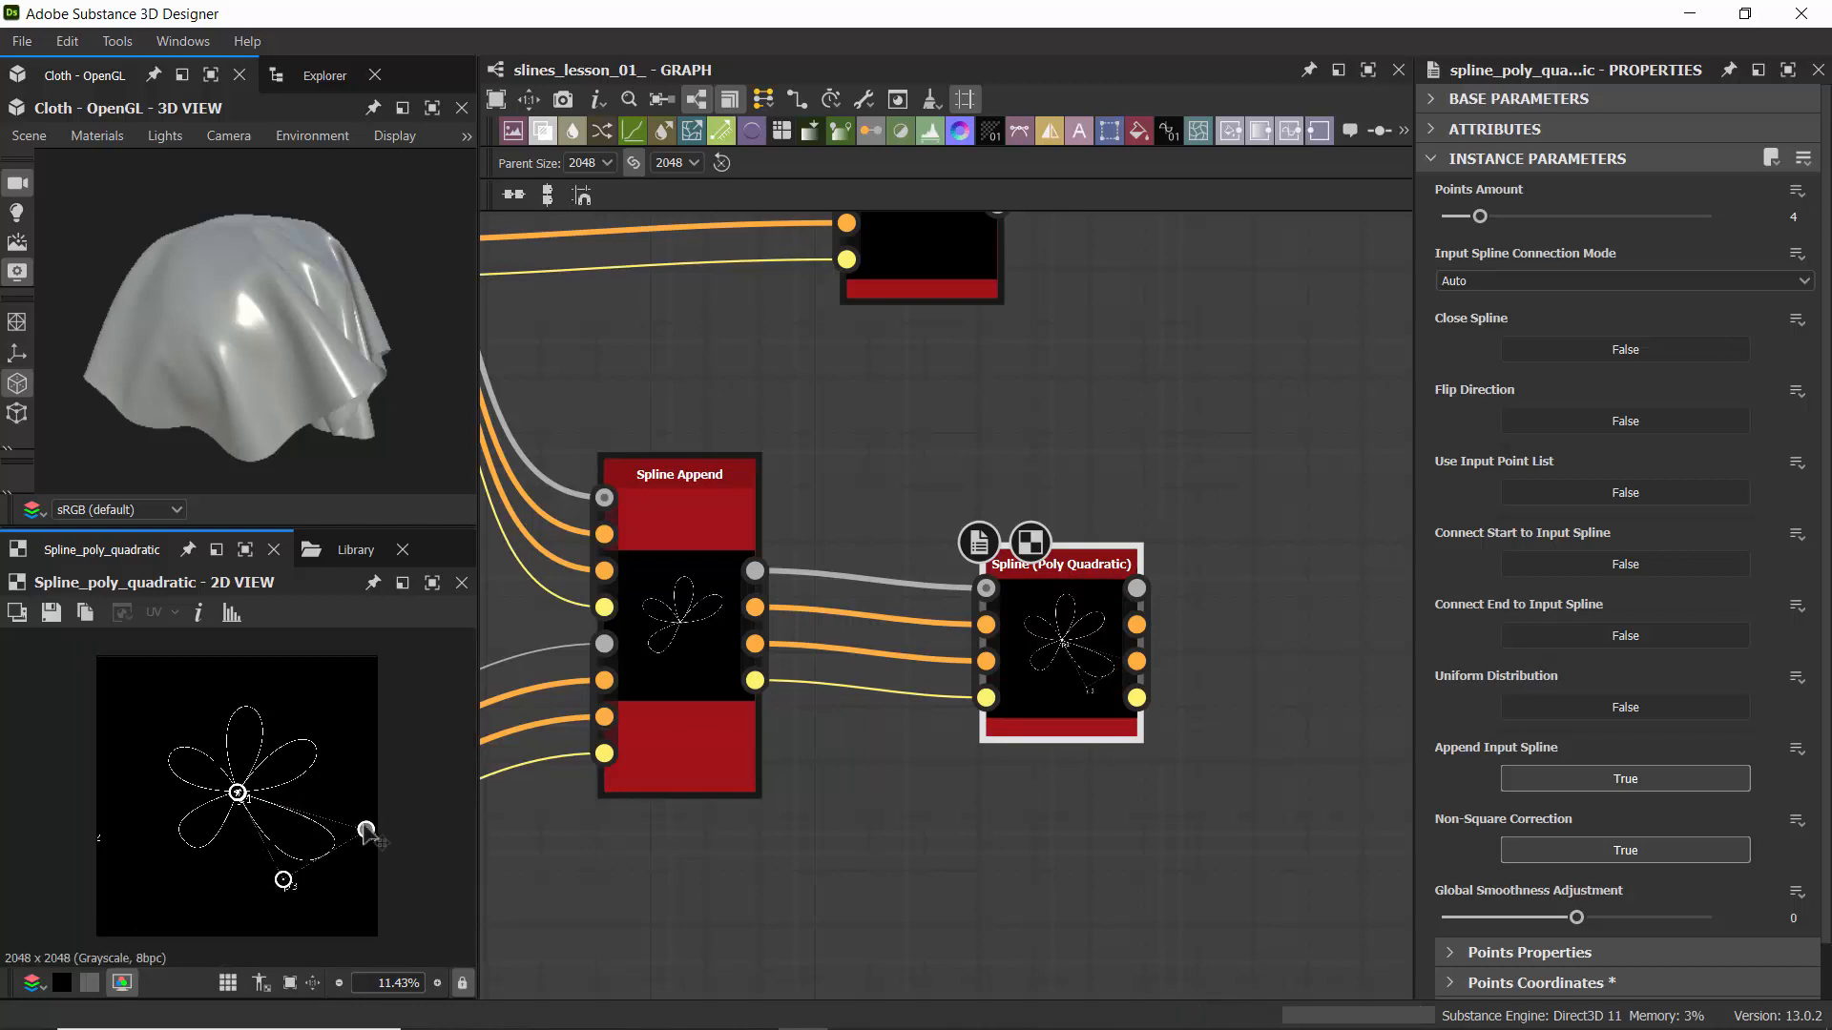
drag(365, 831, 315, 809)
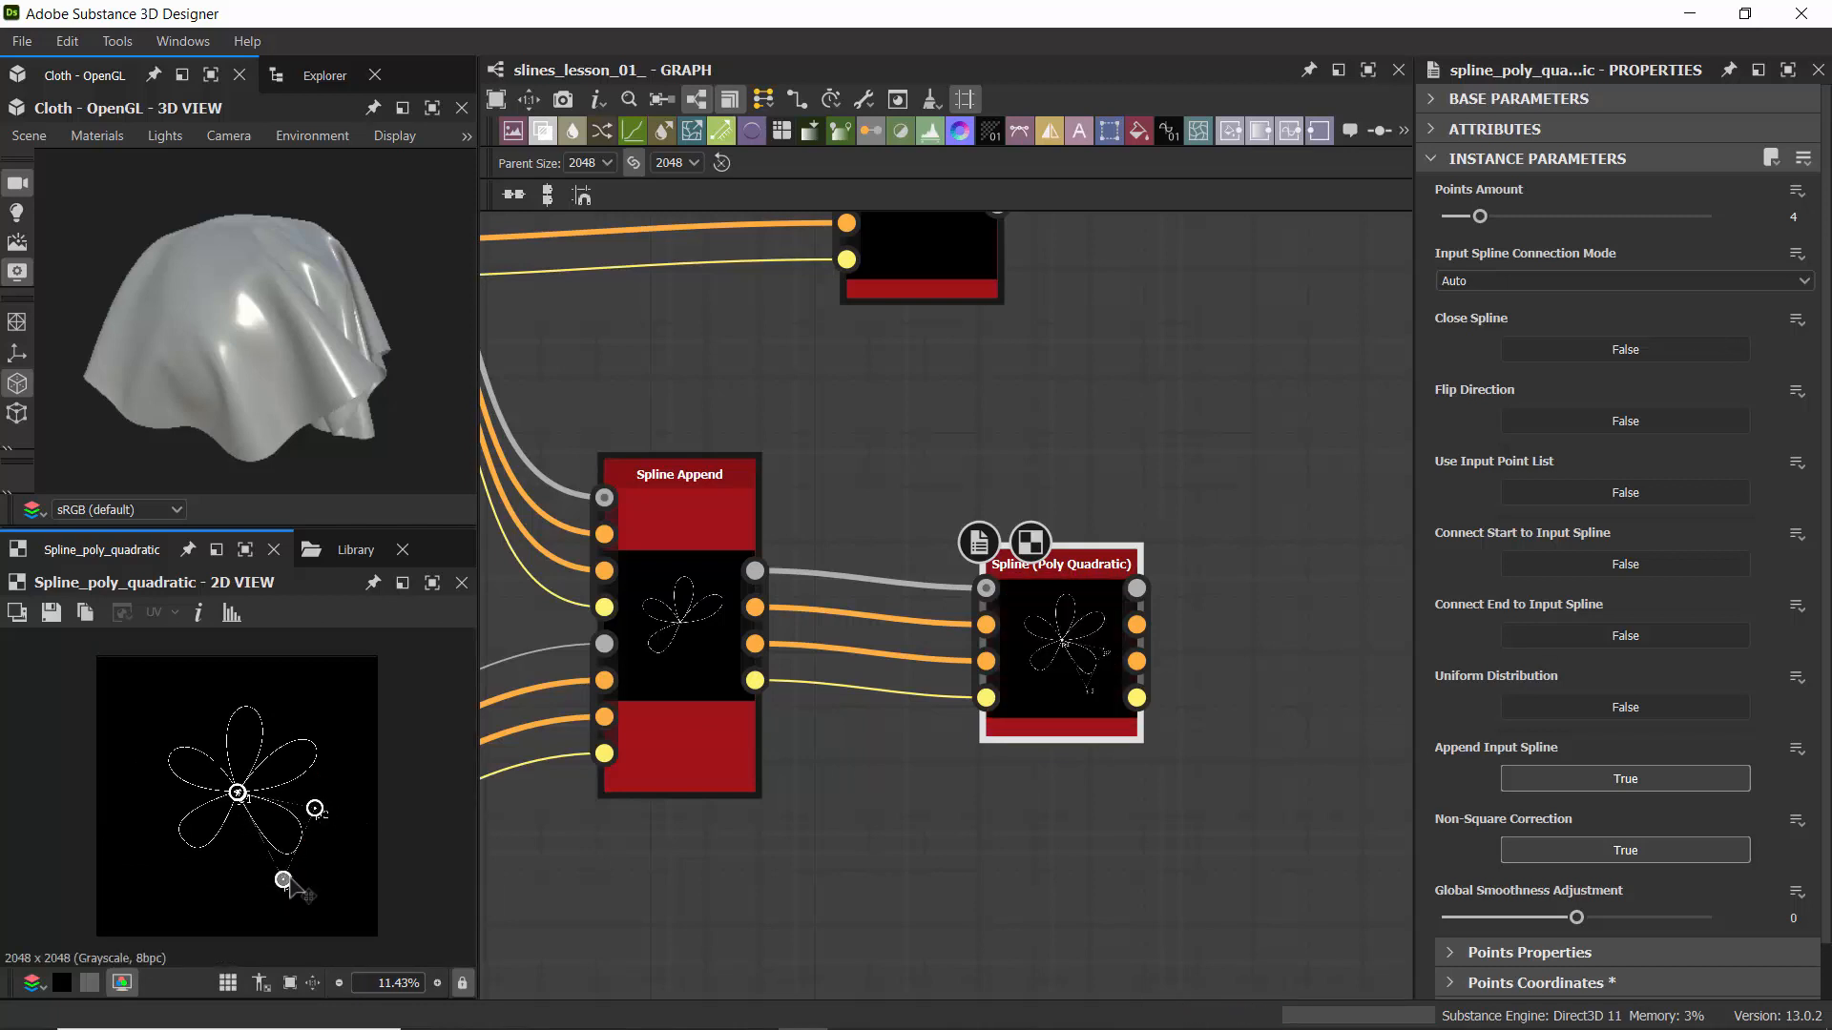
drag(283, 880, 274, 879)
scroll(241, 824, up, 3)
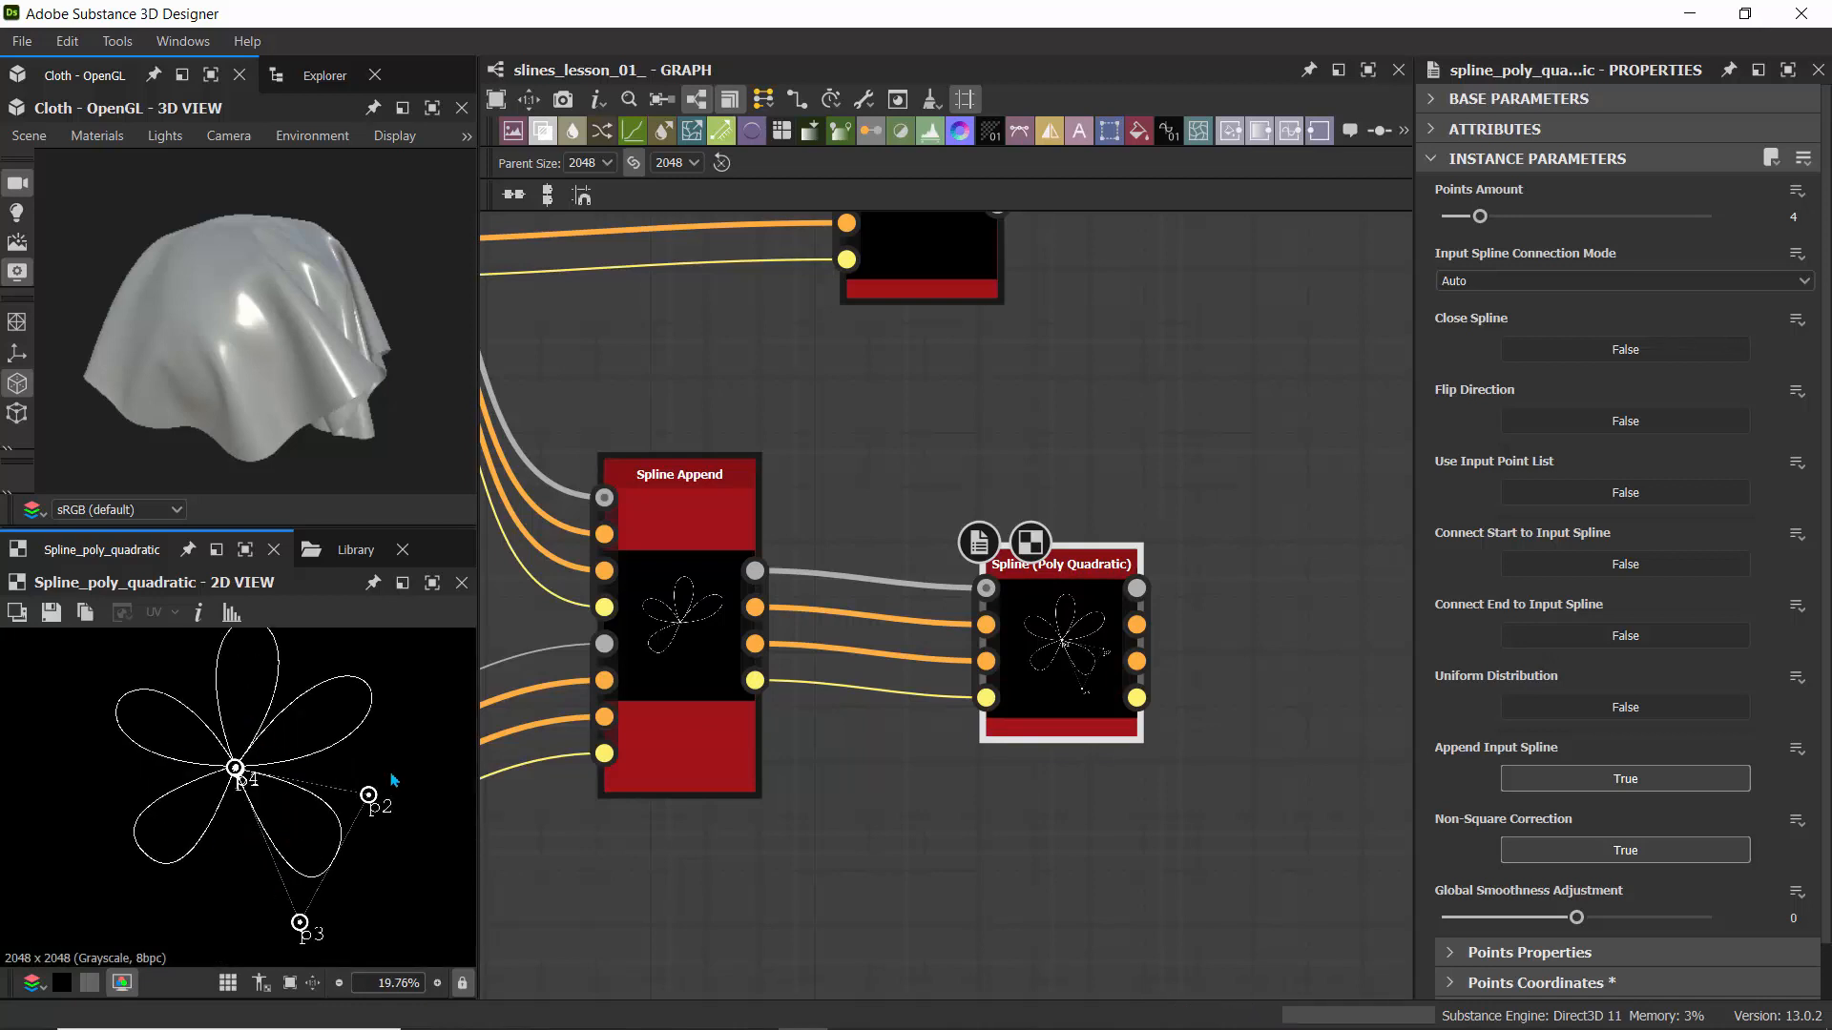
- Move the Spline Render node beside the last Spline (Poly Quadratic), connect that node's outputs to it, and display the render in the 2D view
click(907, 483)
scroll(902, 442, down, 2)
middle_drag(890, 483, 815, 585)
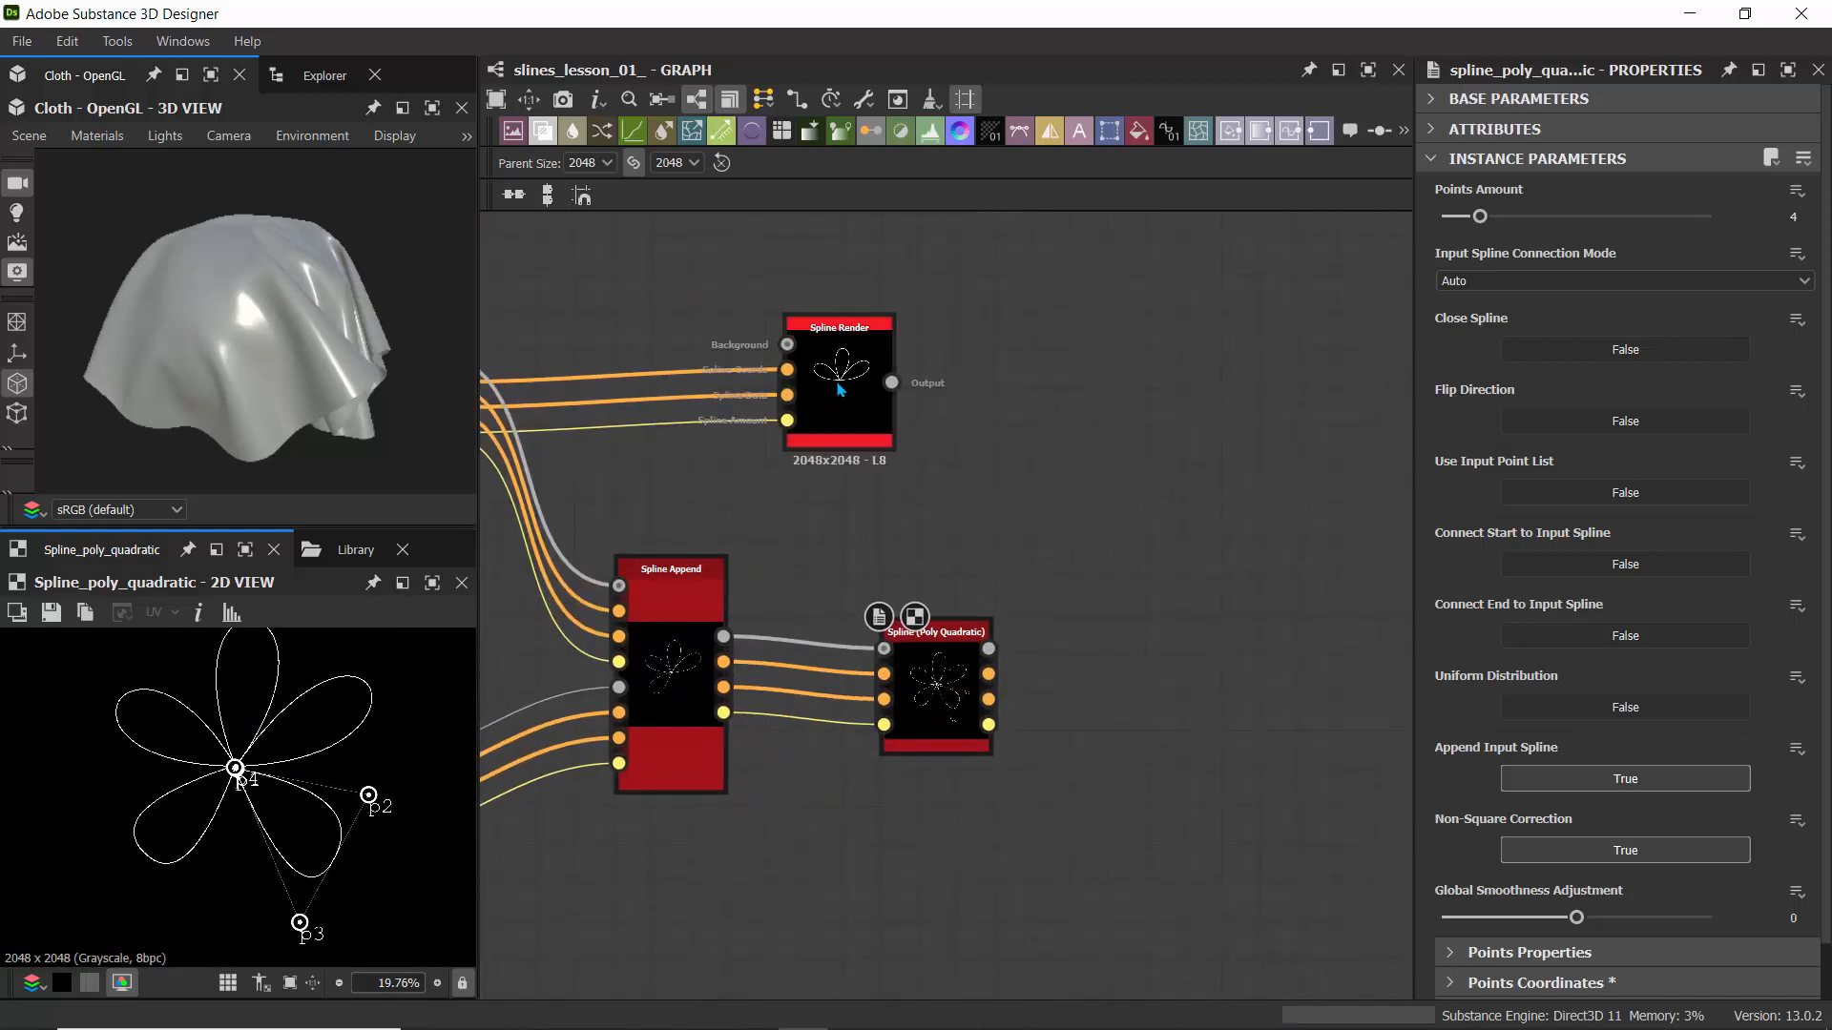
drag(840, 387, 1207, 650)
drag(989, 674, 1150, 646)
click(1199, 655)
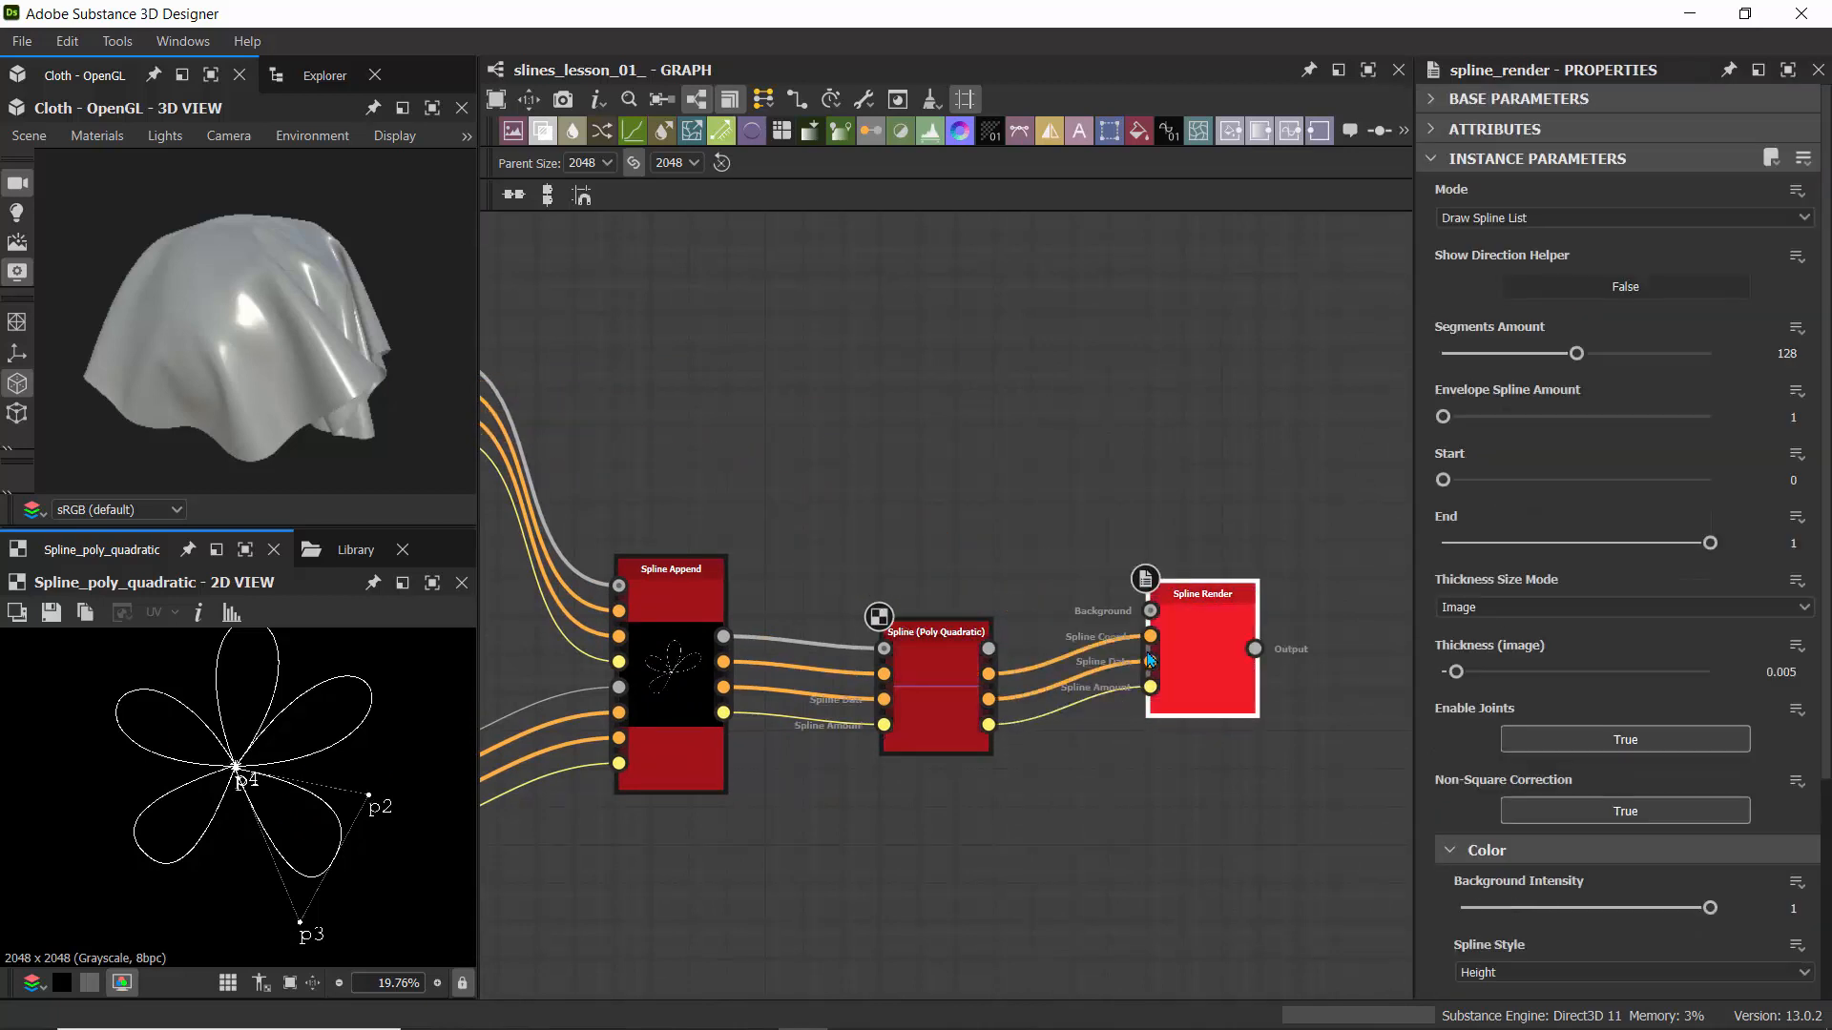
double_click(1199, 655)
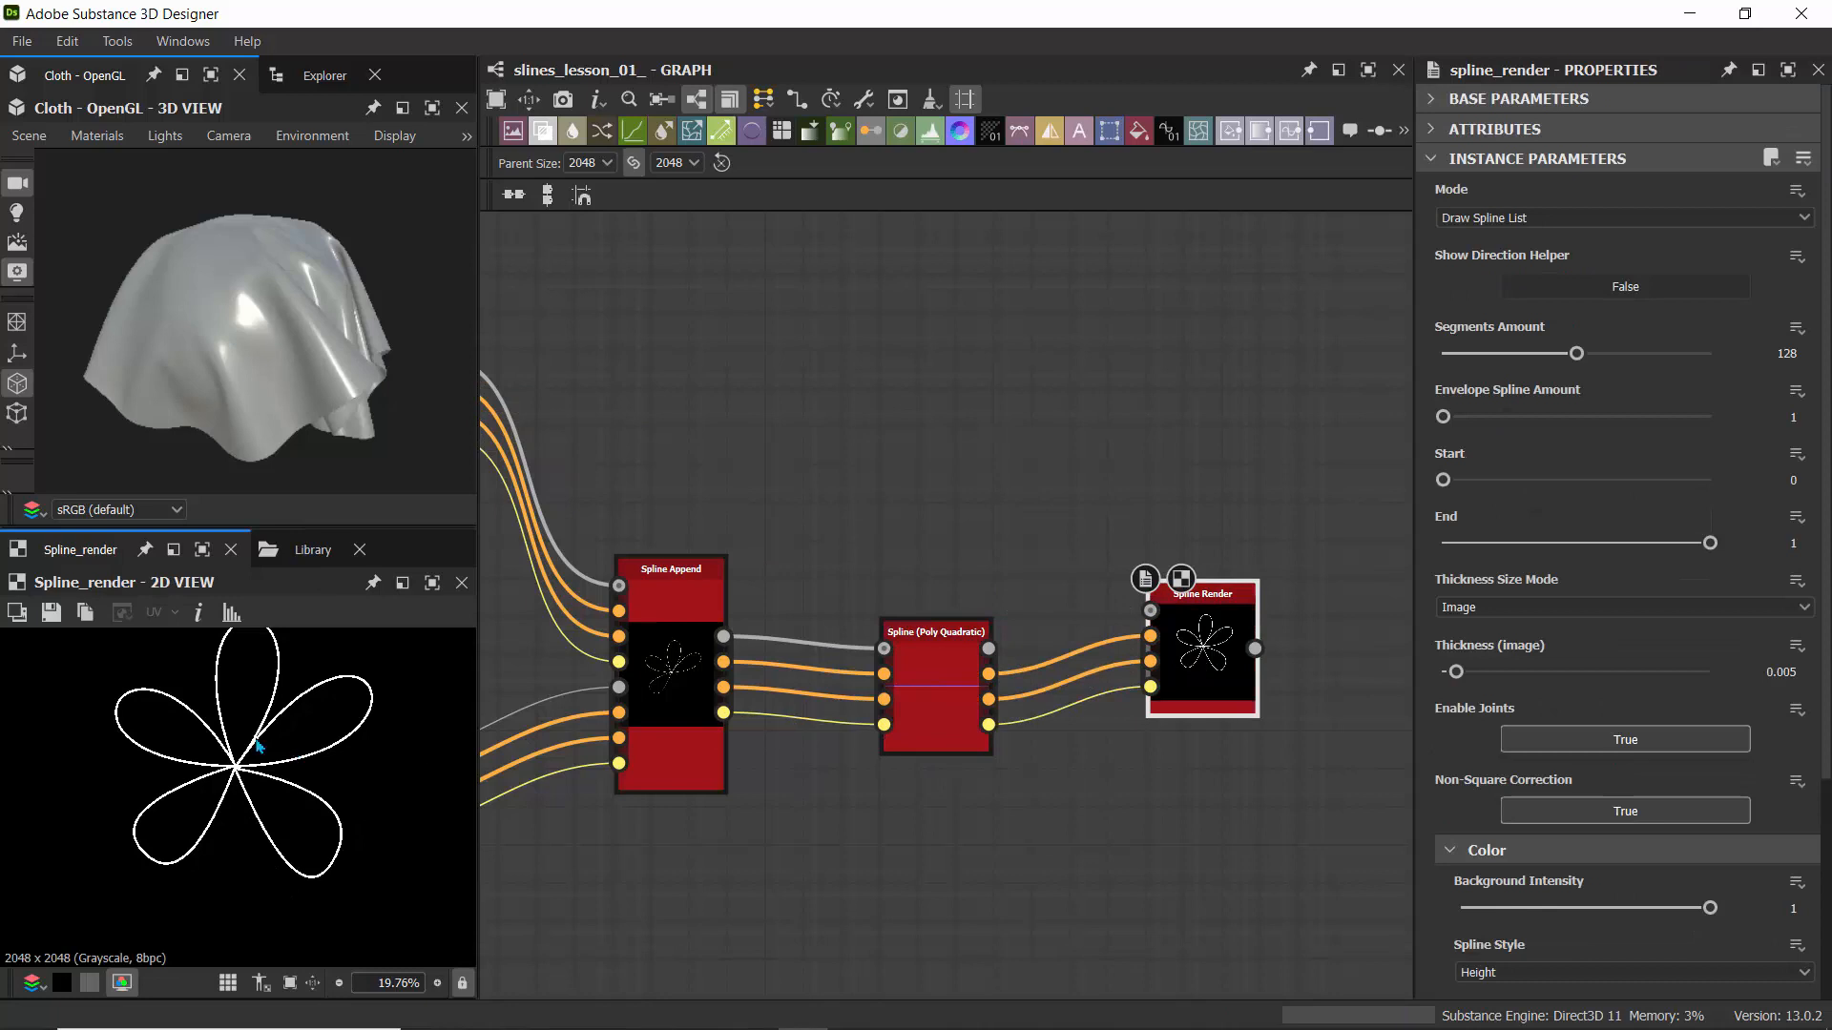
- Undock the 2D view as a floating window, place it over the 3D view and library, and enlarge the flower in it
scroll(260, 747, up, 2)
scroll(261, 747, down, 1)
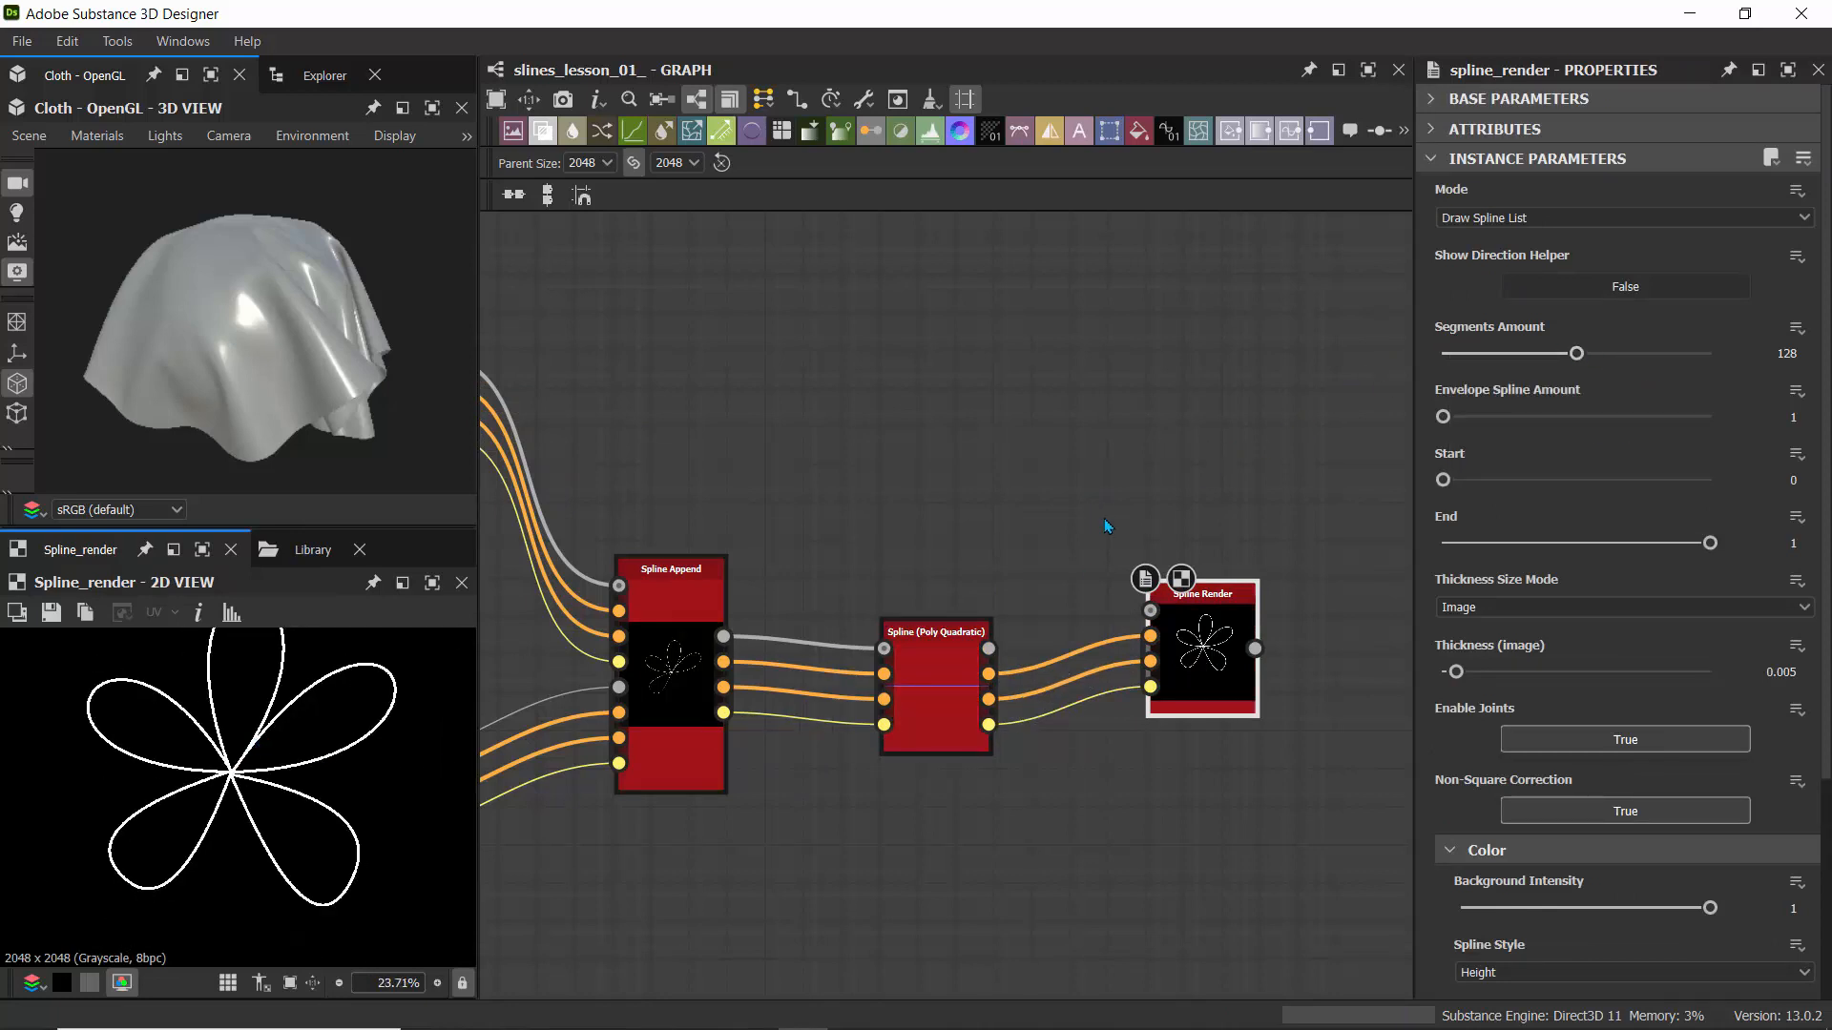
middle_drag(1106, 525, 950, 412)
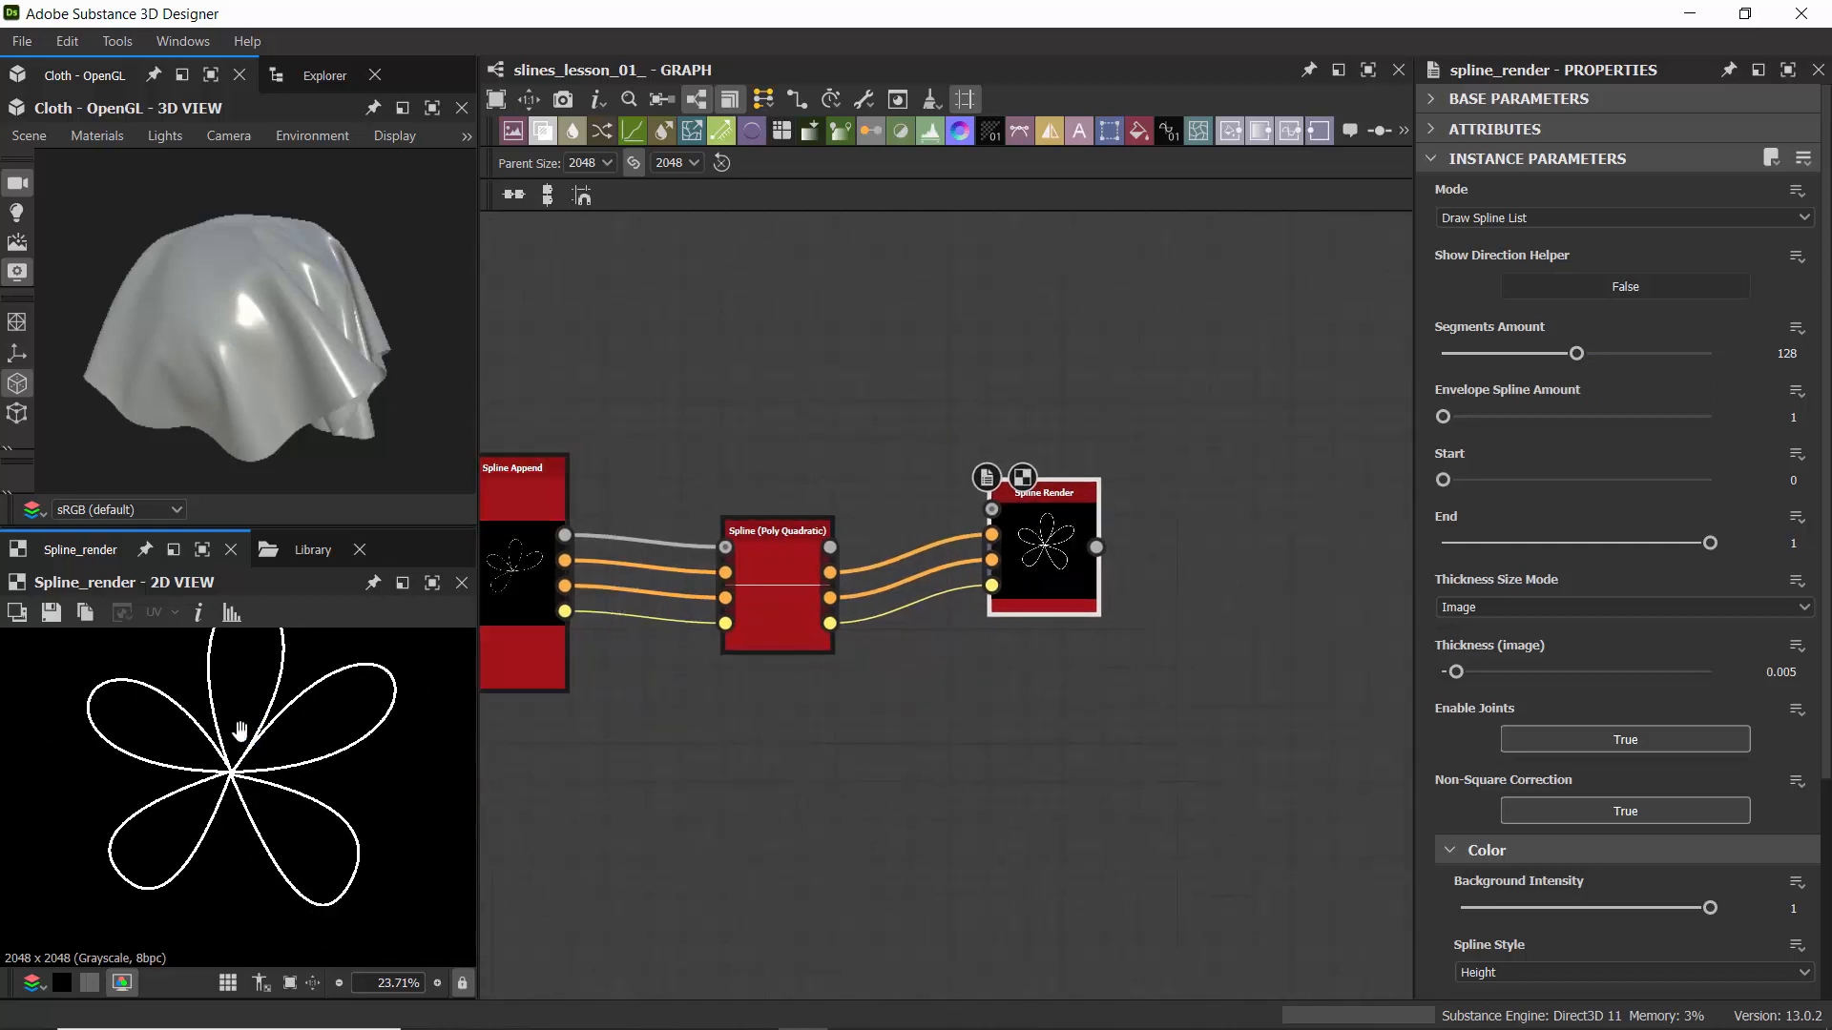
scroll(245, 736, down, 1)
middle_drag(238, 710, 232, 809)
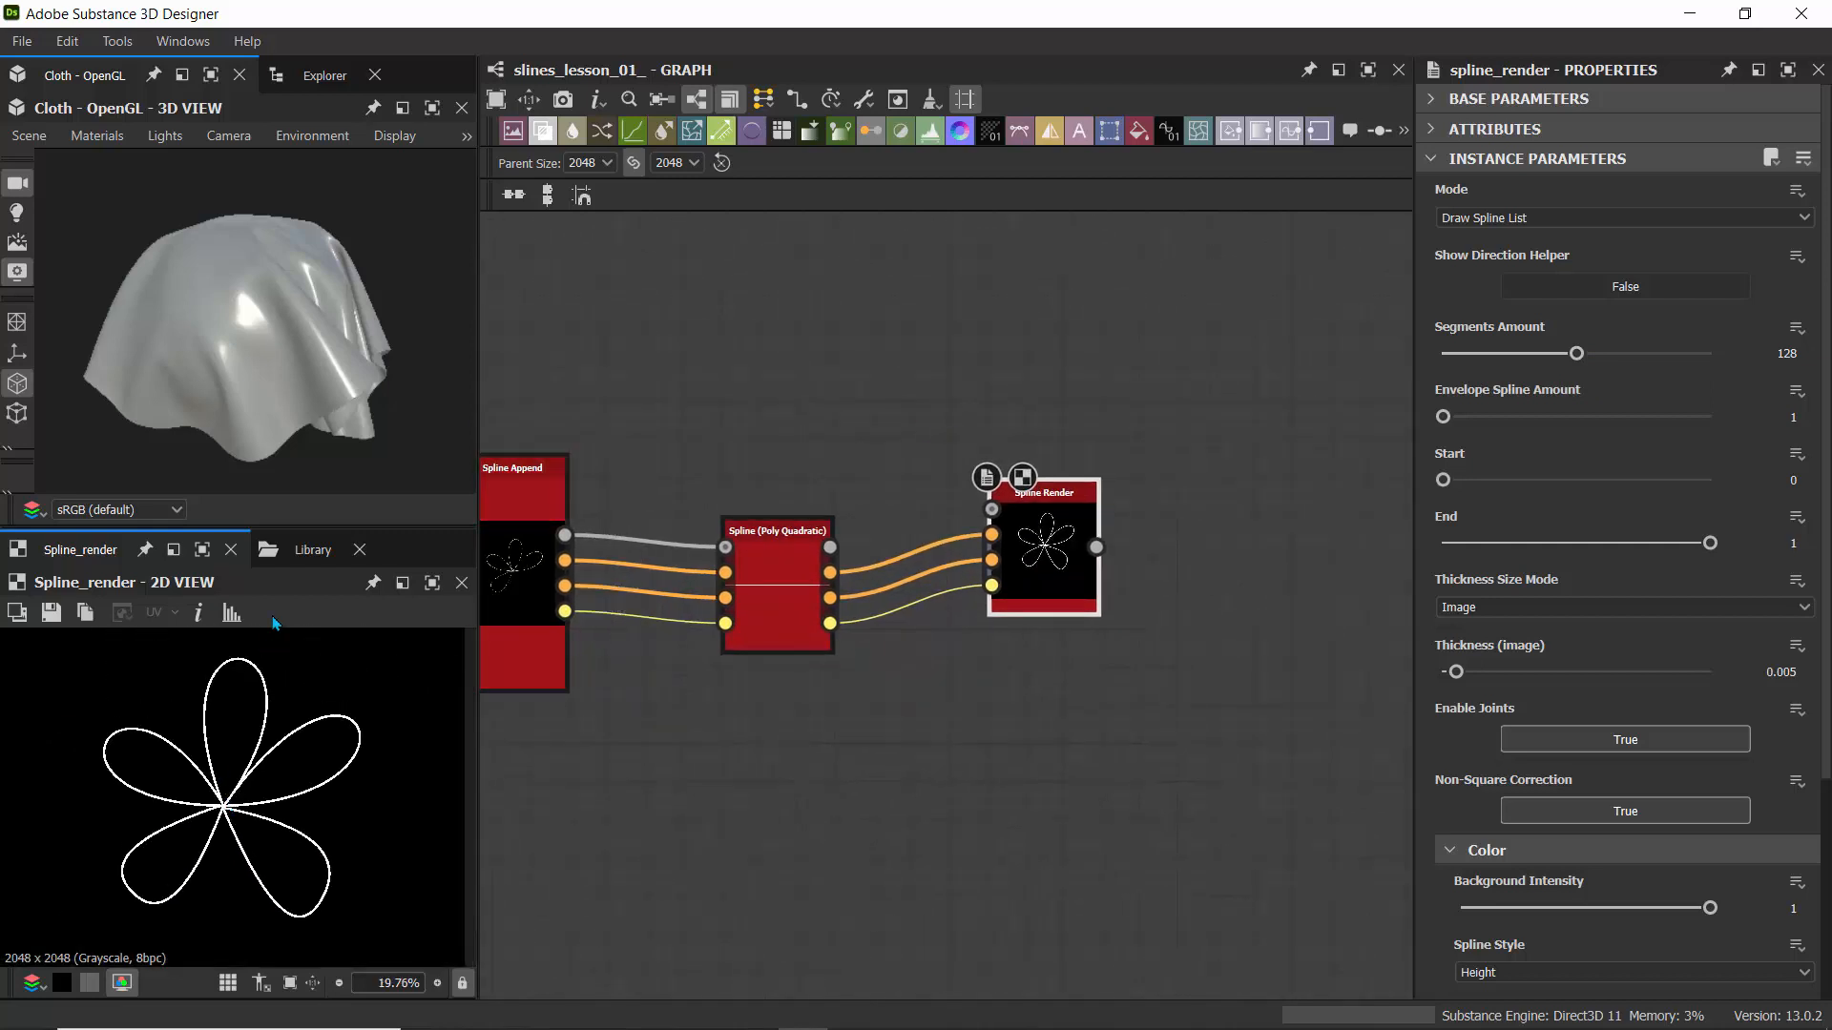
click(402, 584)
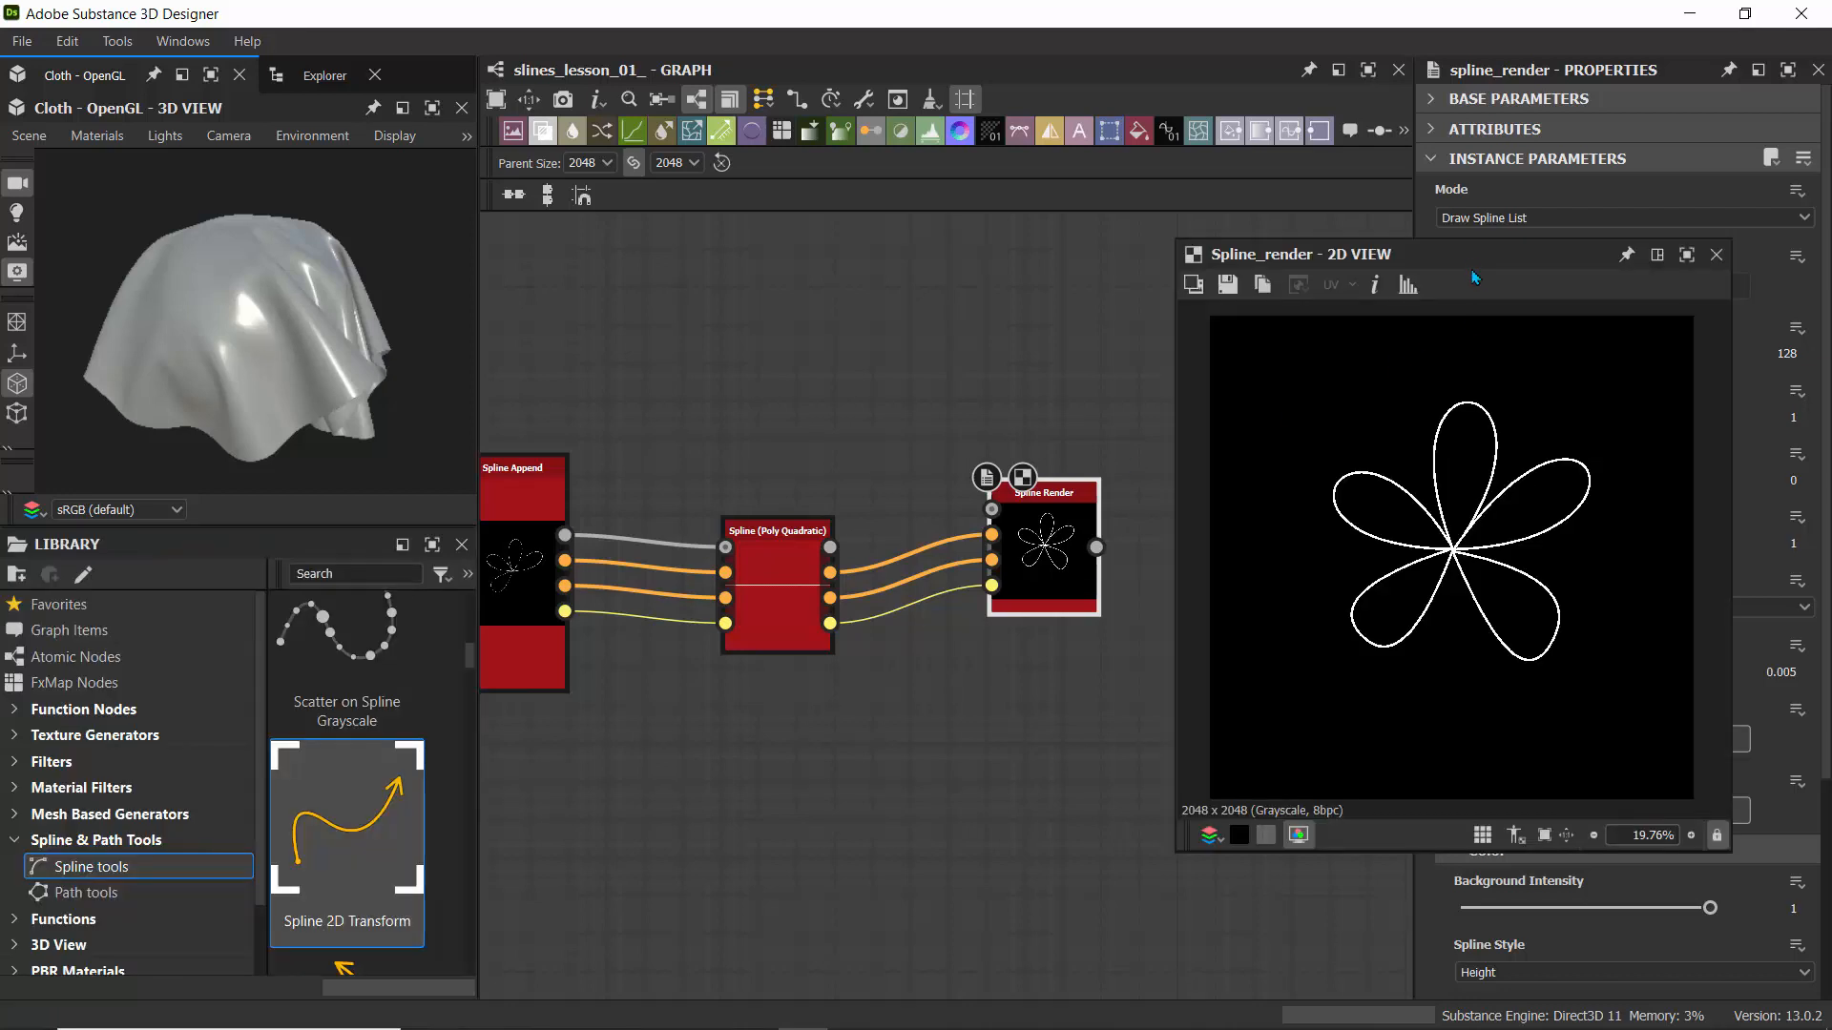
drag(1474, 277, 381, 219)
scroll(429, 535, up, 1)
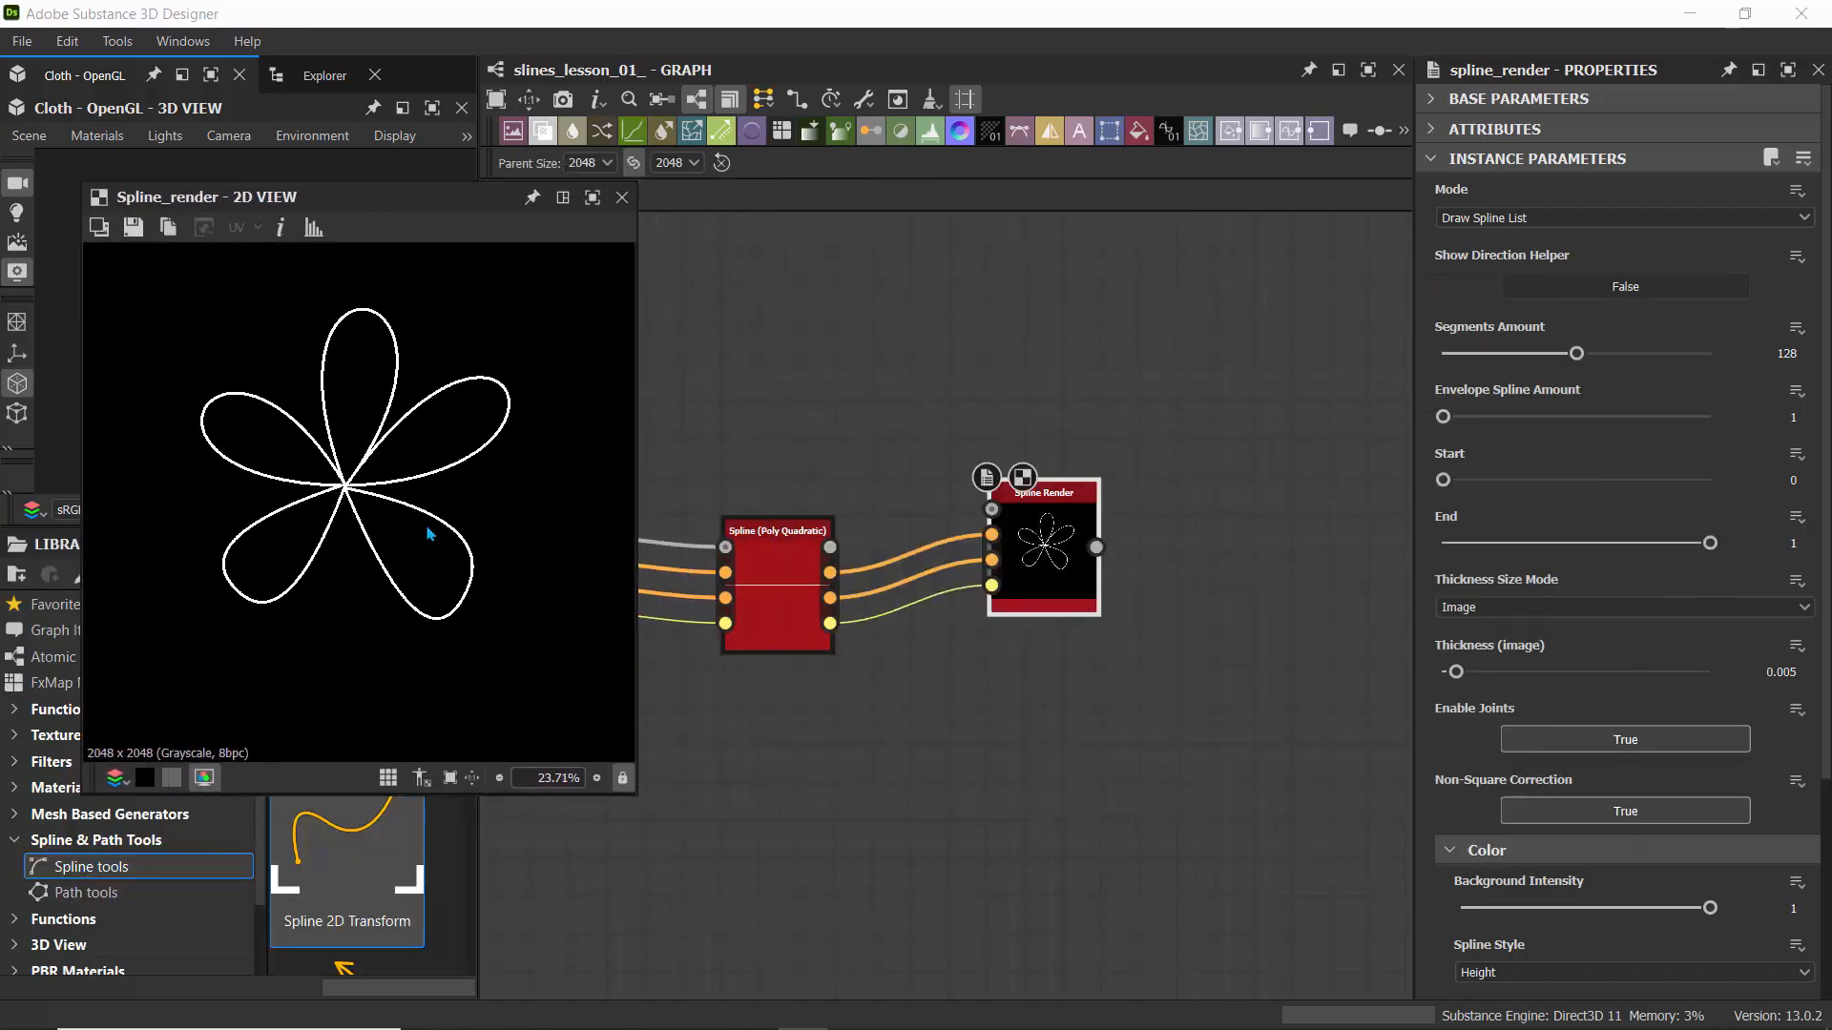
scroll(428, 535, up, 1)
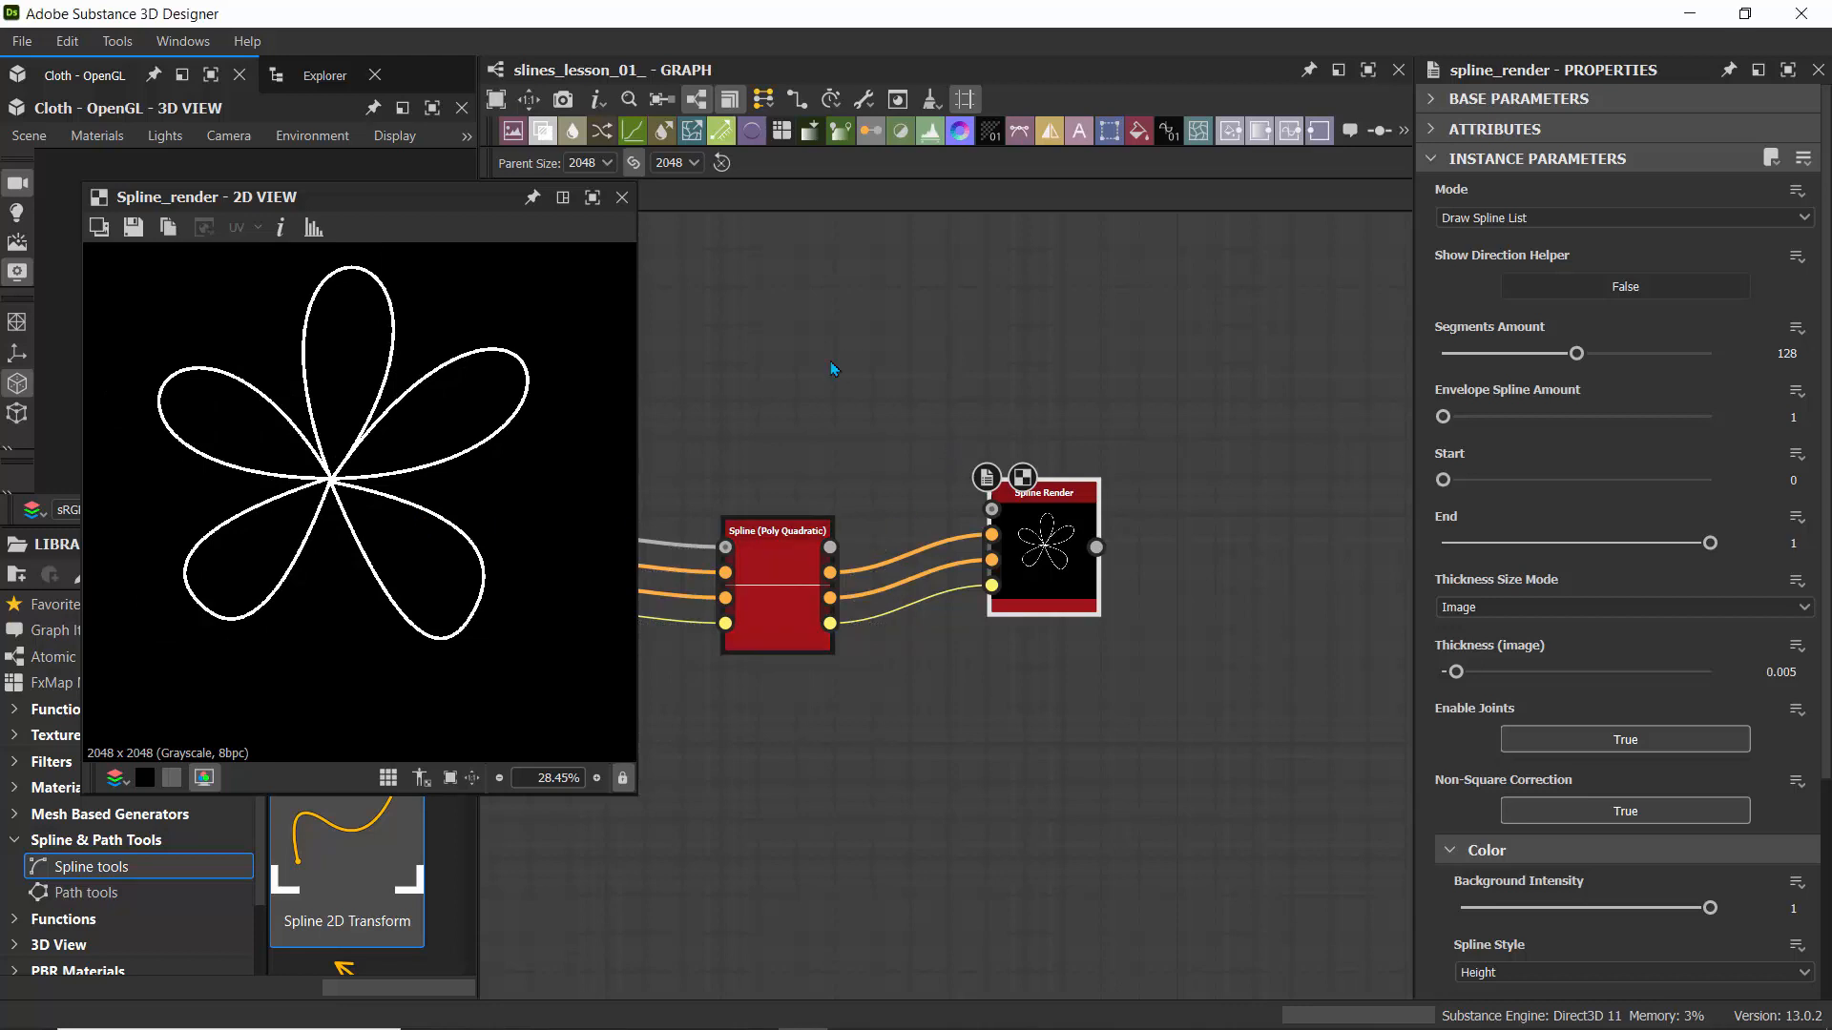
- Set the Spline Render's Envelope Spline Amount to 10 and its Start to 0.22
middle_drag(833, 369, 722, 296)
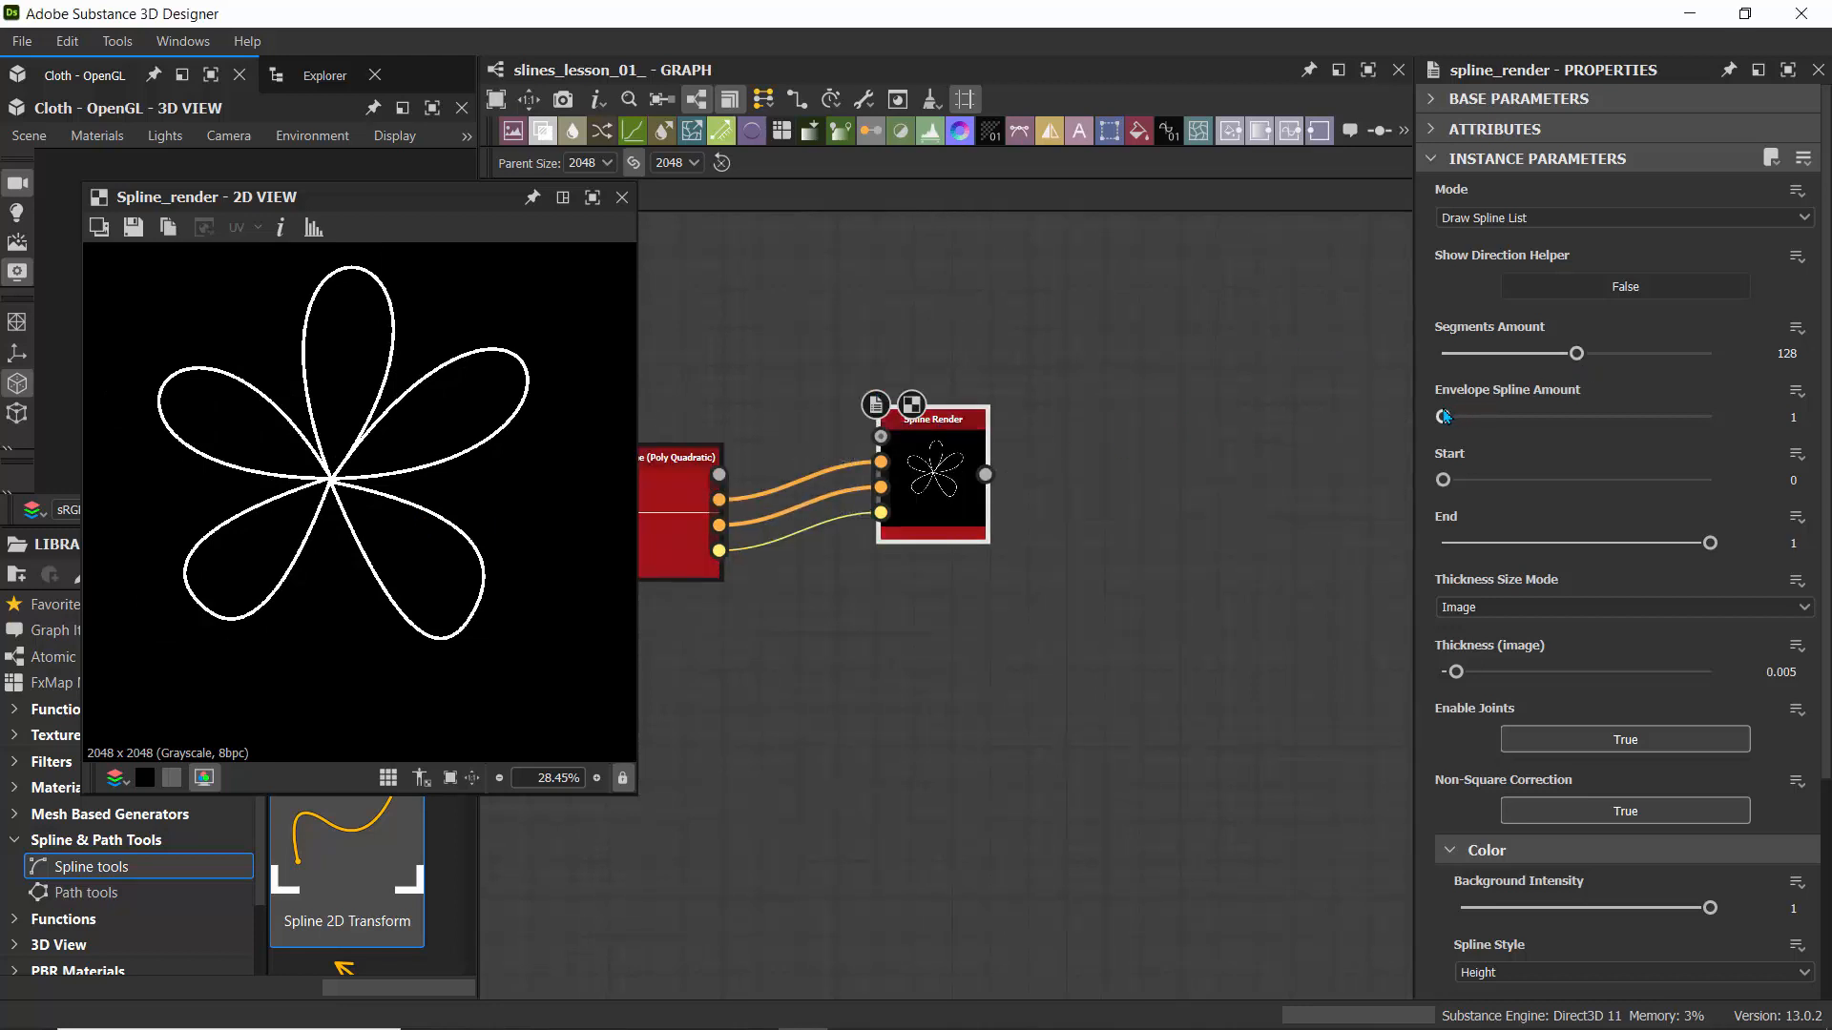
drag(1444, 417, 1603, 417)
drag(1444, 480, 1501, 494)
middle_drag(778, 343, 879, 370)
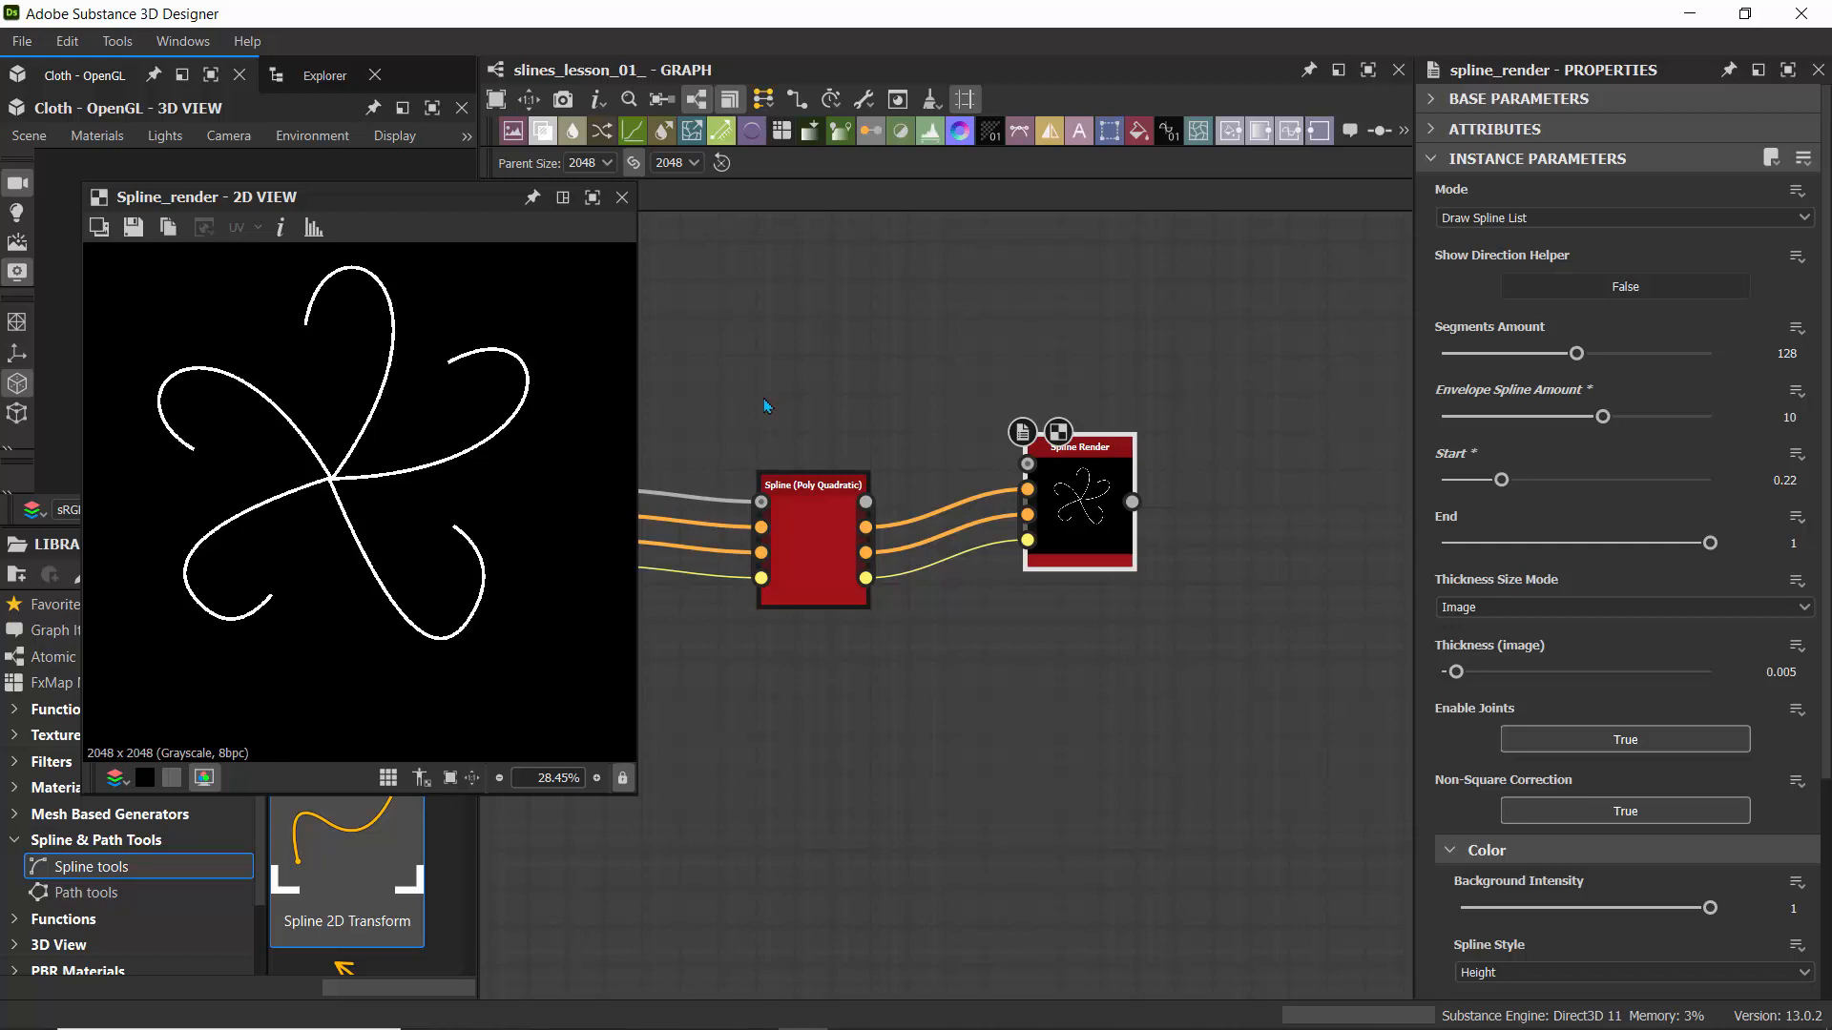
click(798, 519)
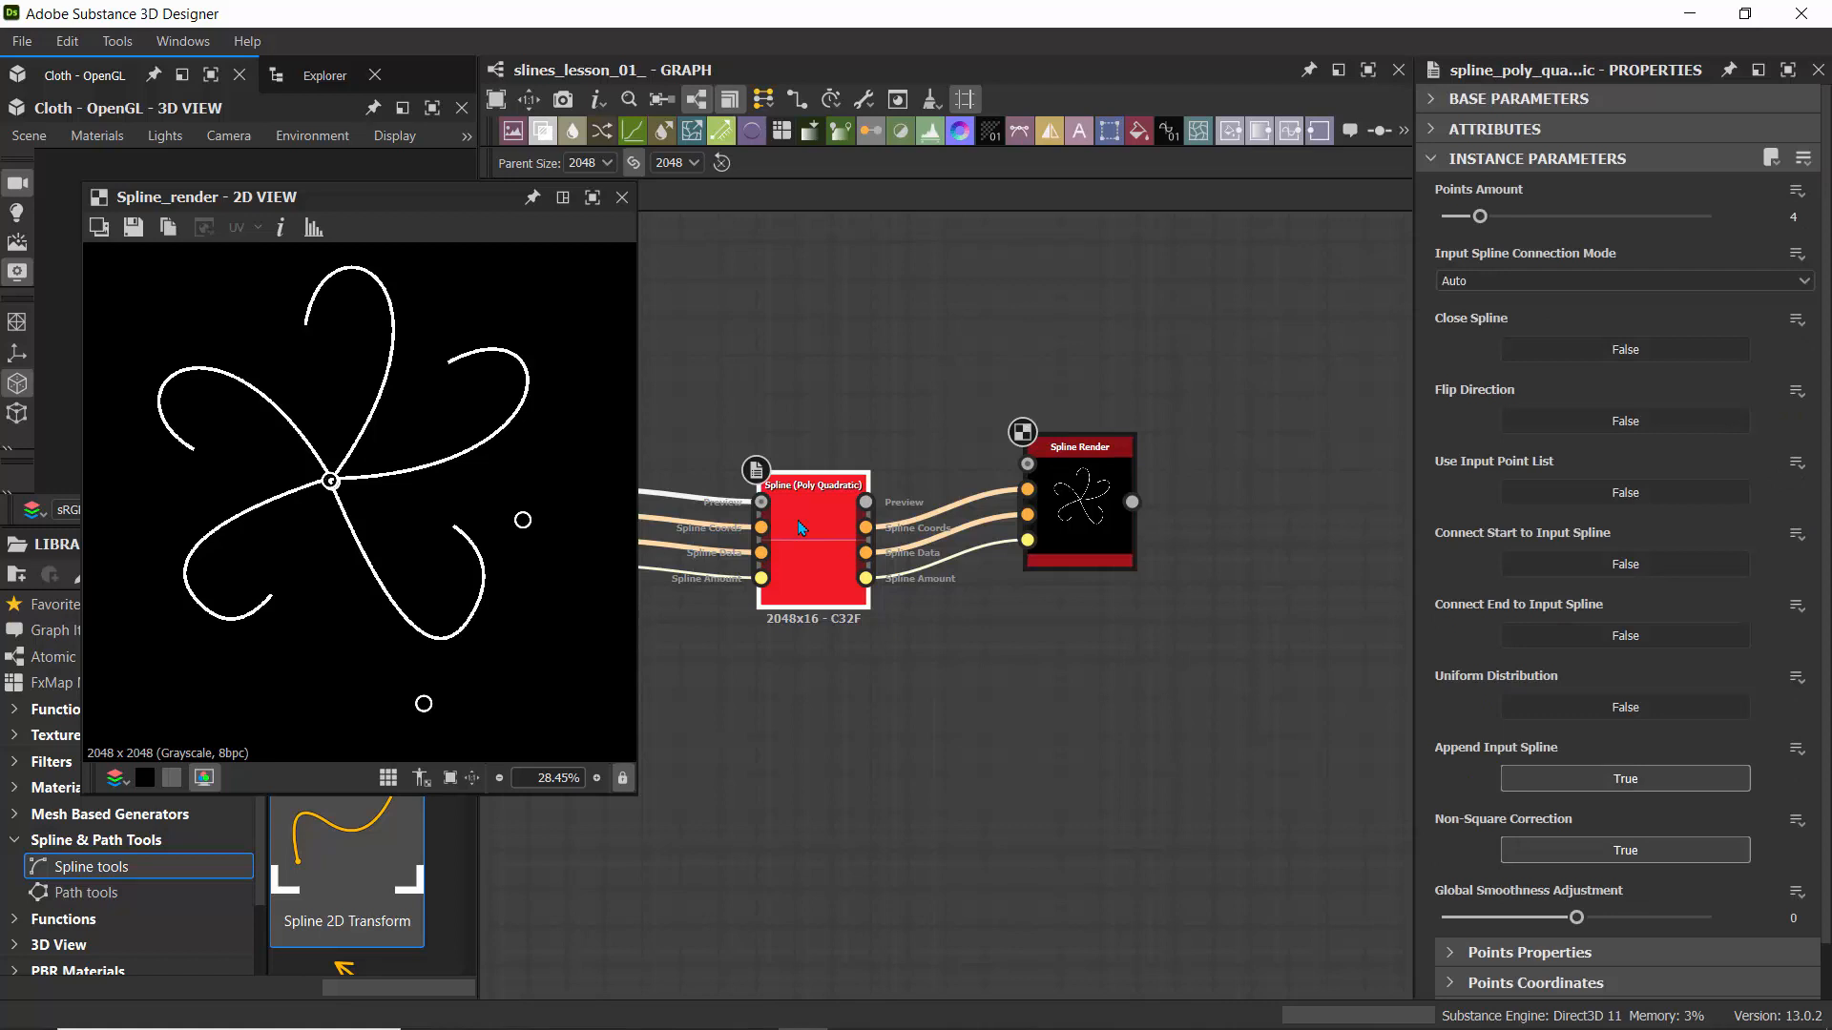
key(ctrl+d)
drag(953, 591, 1031, 745)
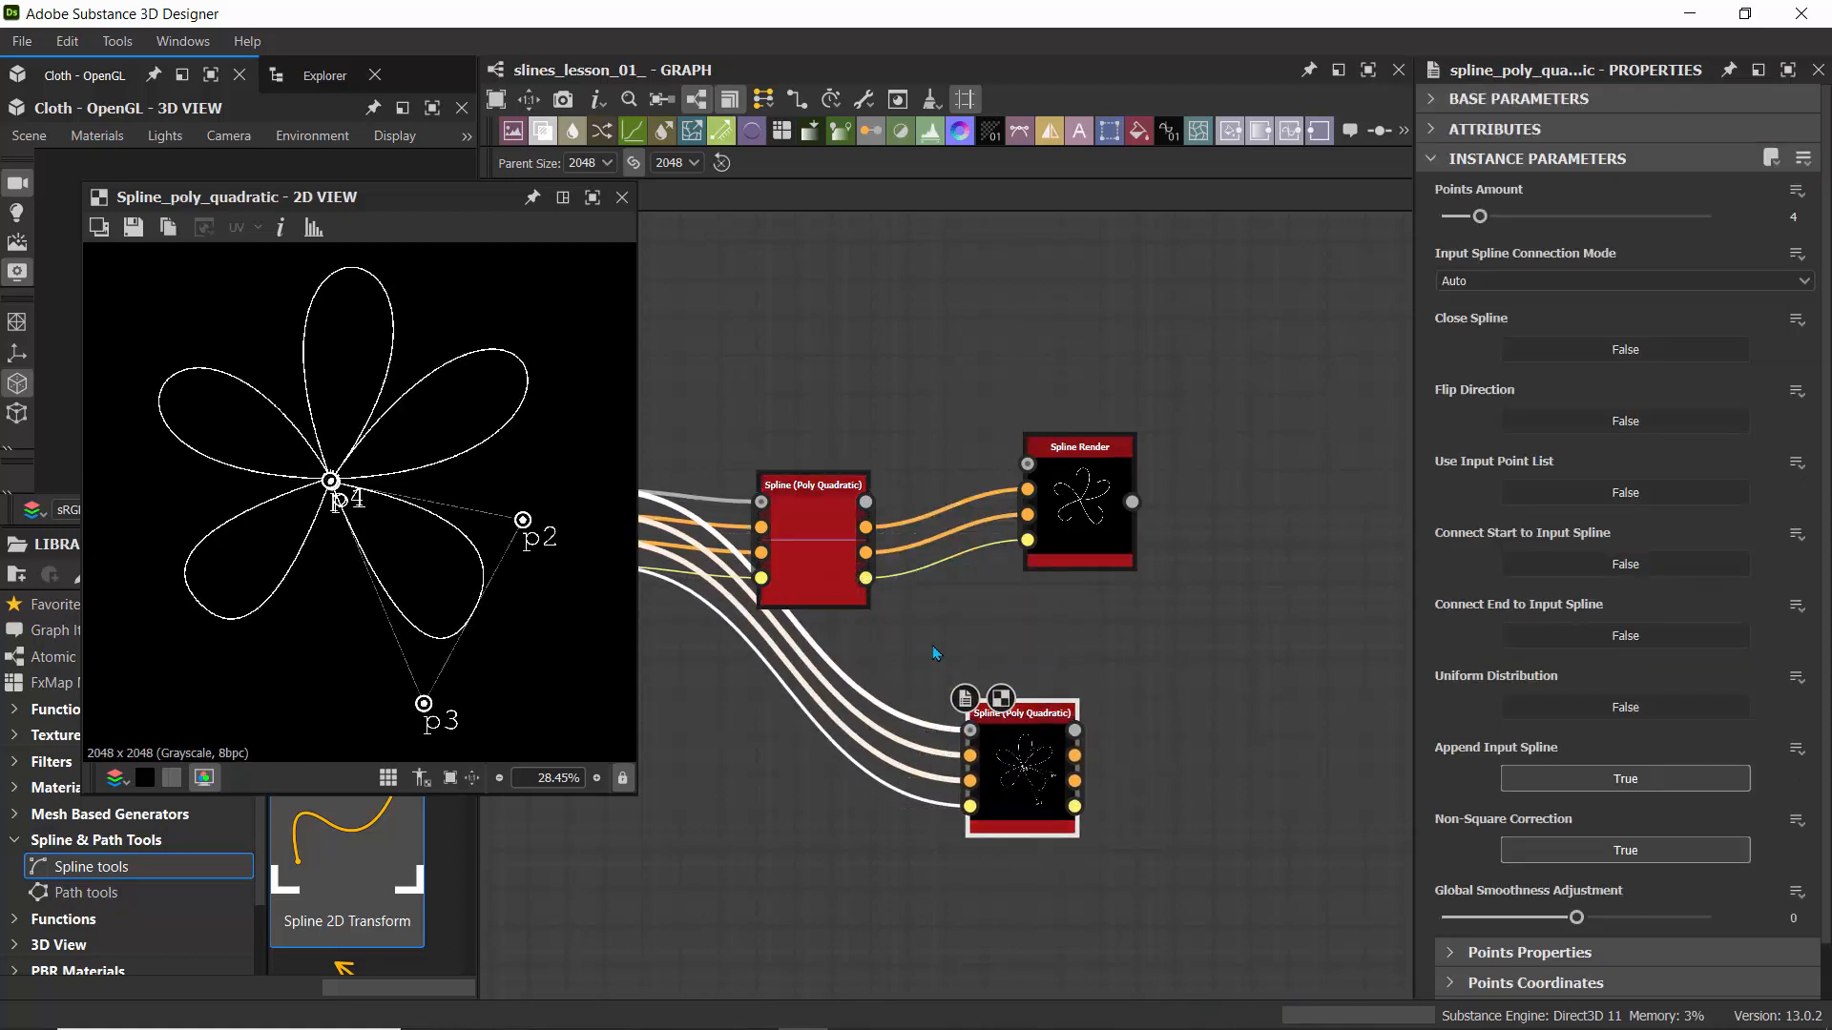
click(1073, 484)
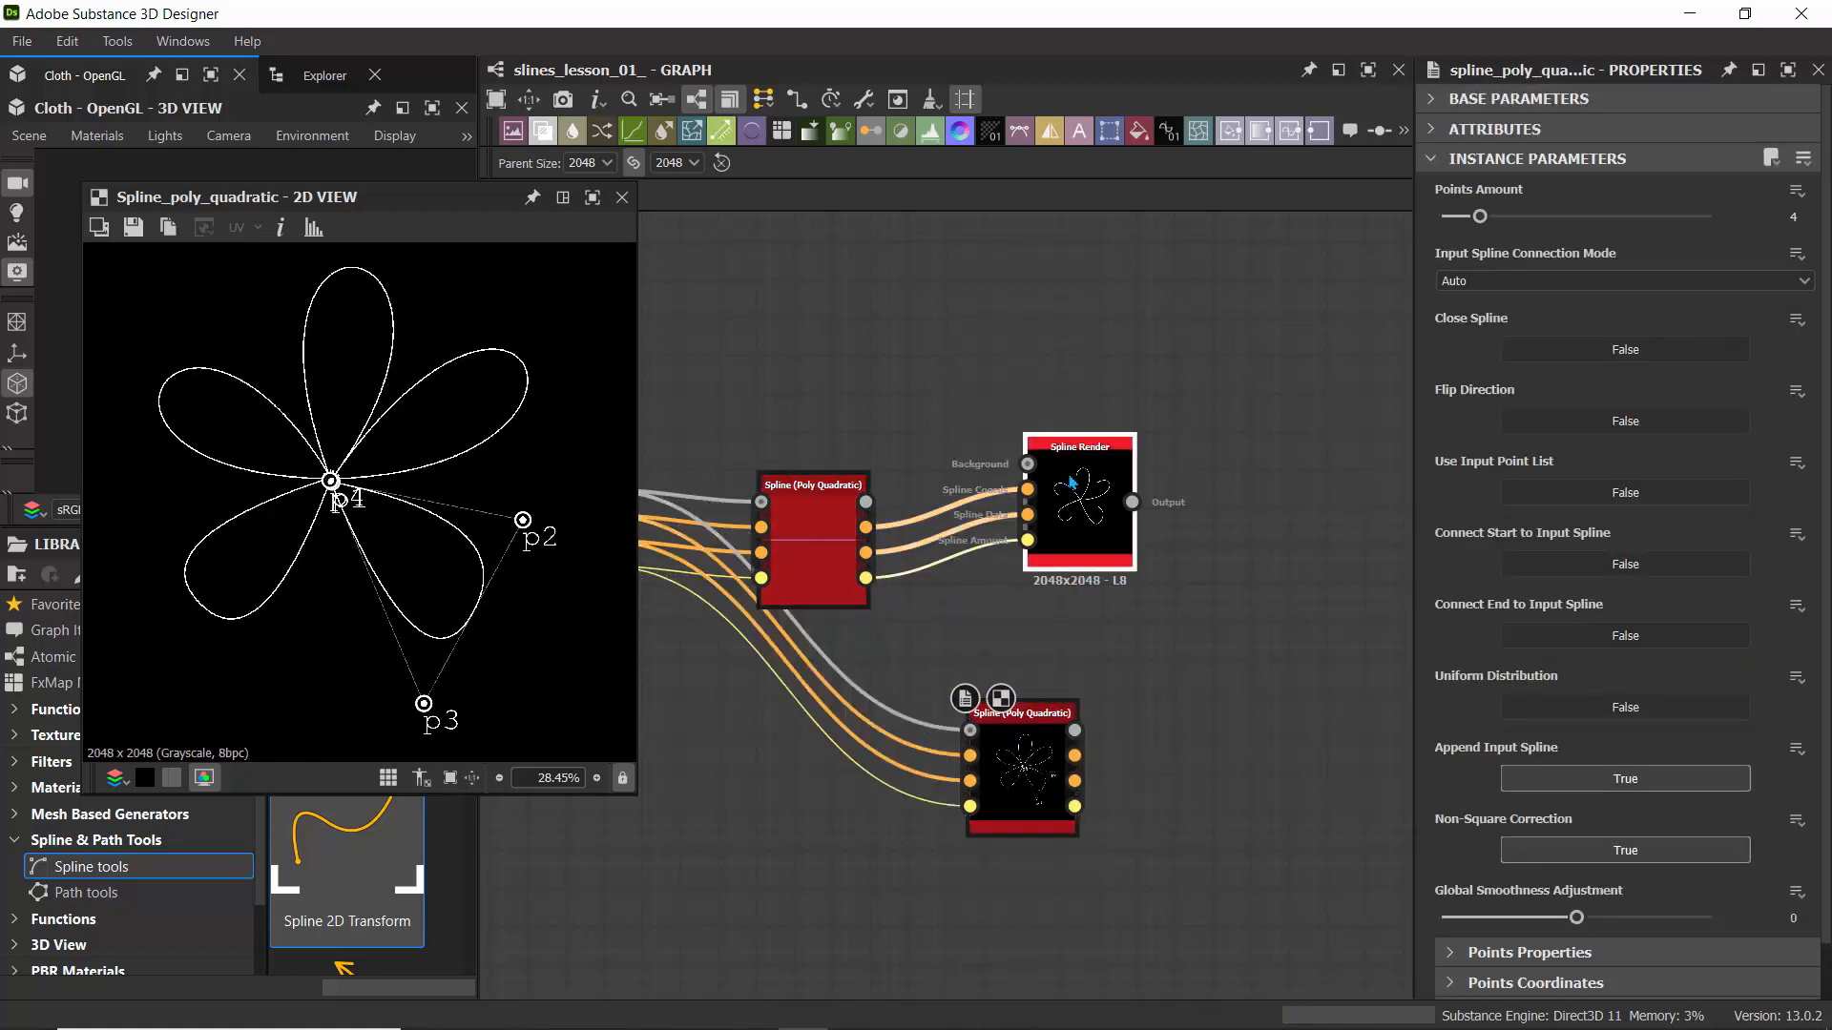
double_click(868, 504)
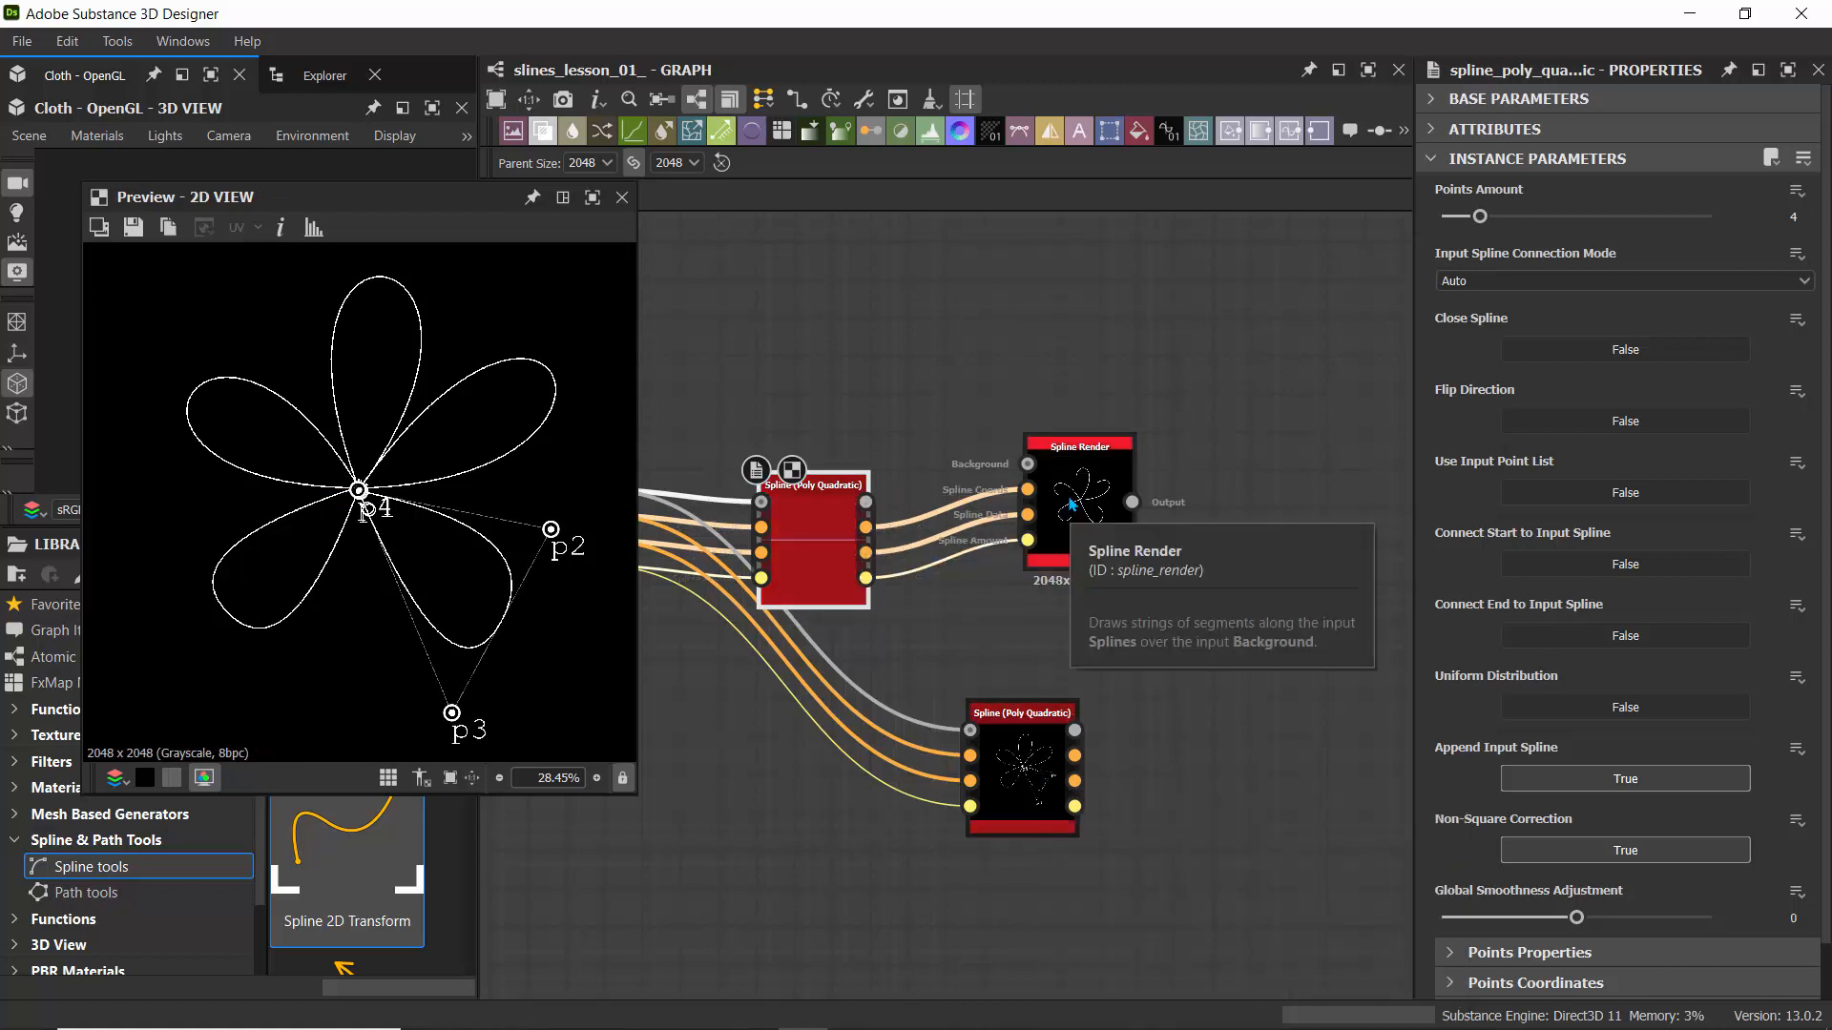
drag(1093, 475, 1161, 414)
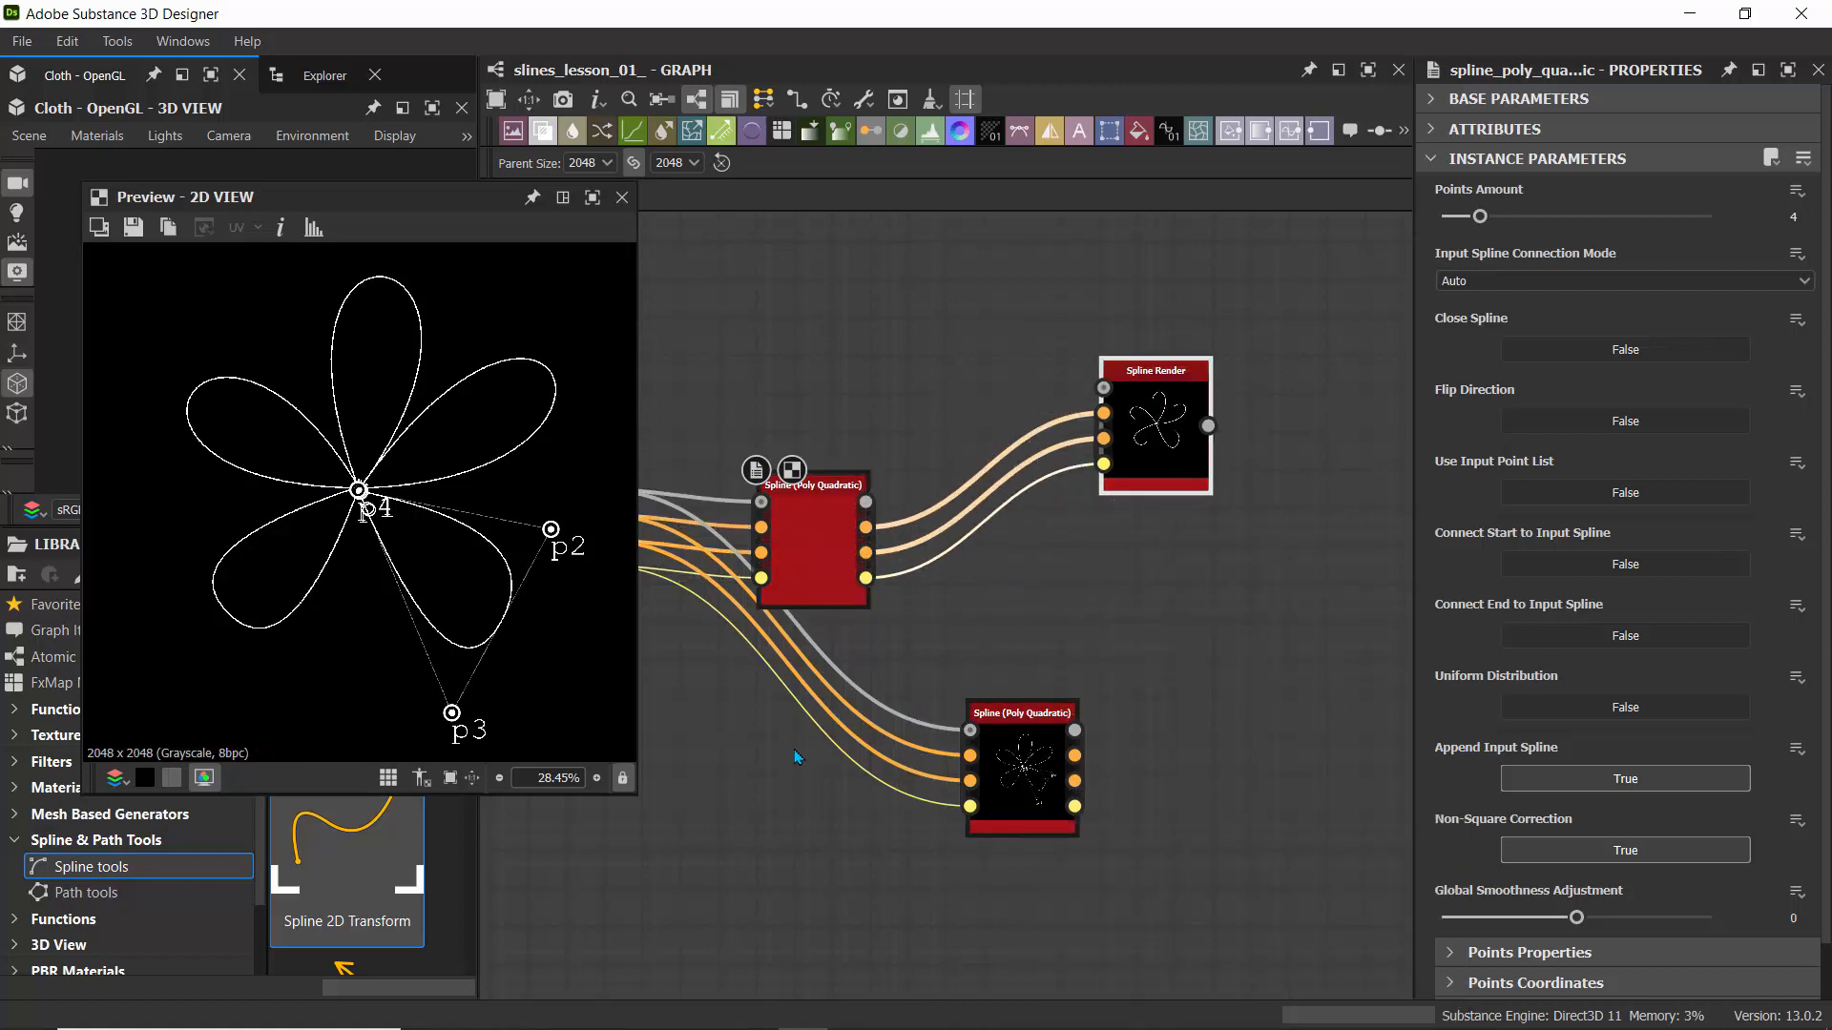
key(ctrl+z)
key(ctrl+z)
key(ctrl+z)
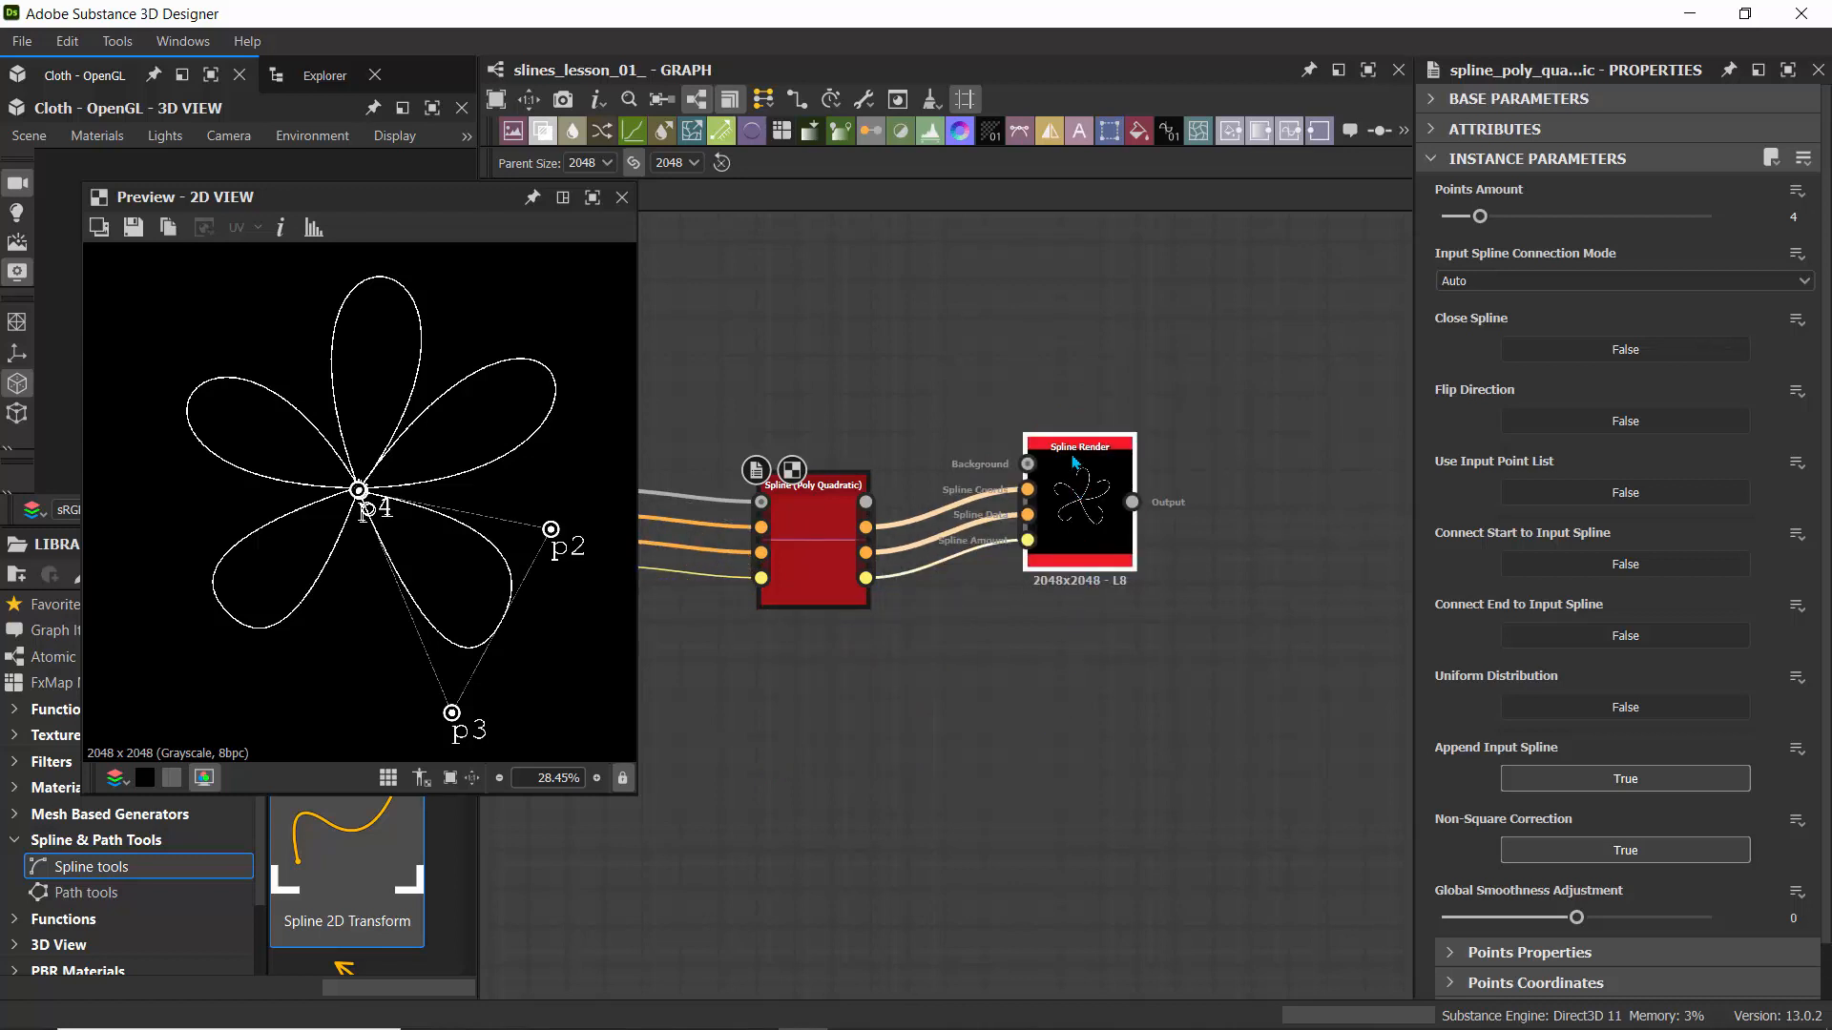
- Move the Spline Render node up and farther away from the Spline (Poly Quadratic) node
drag(1076, 461, 1151, 403)
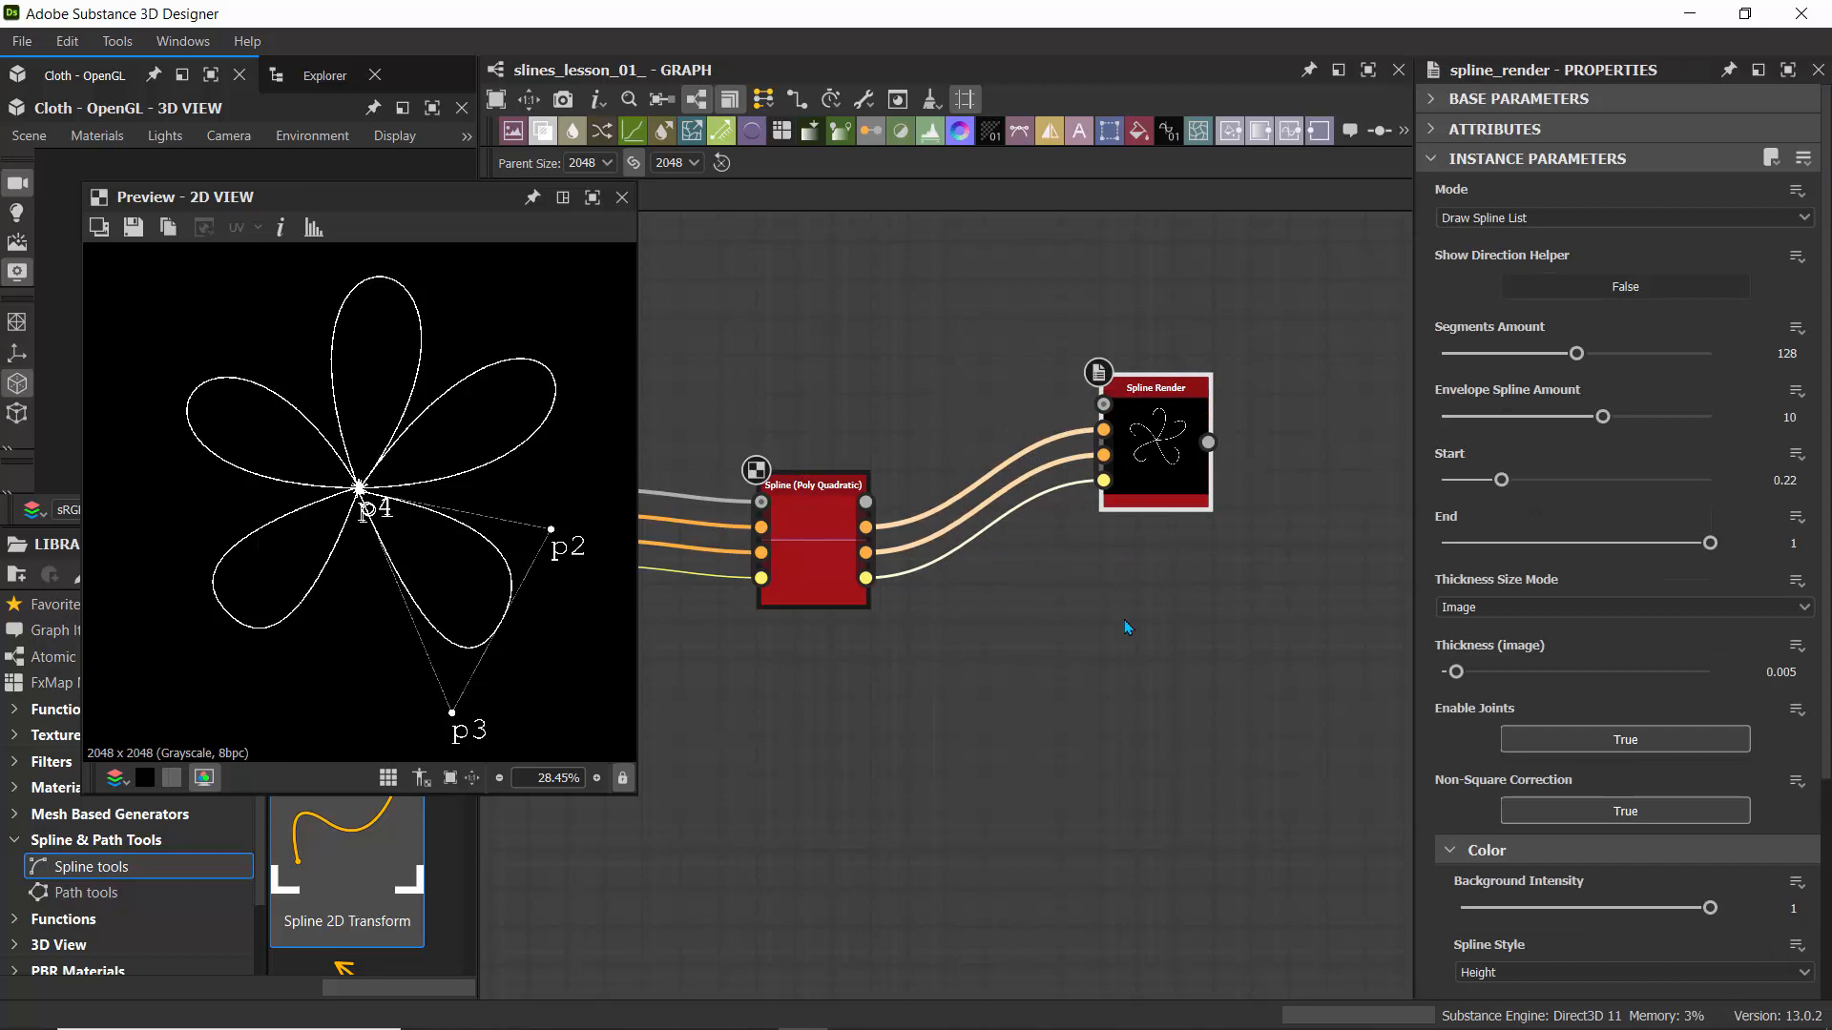
key(ctrl+d)
drag(985, 556, 1179, 595)
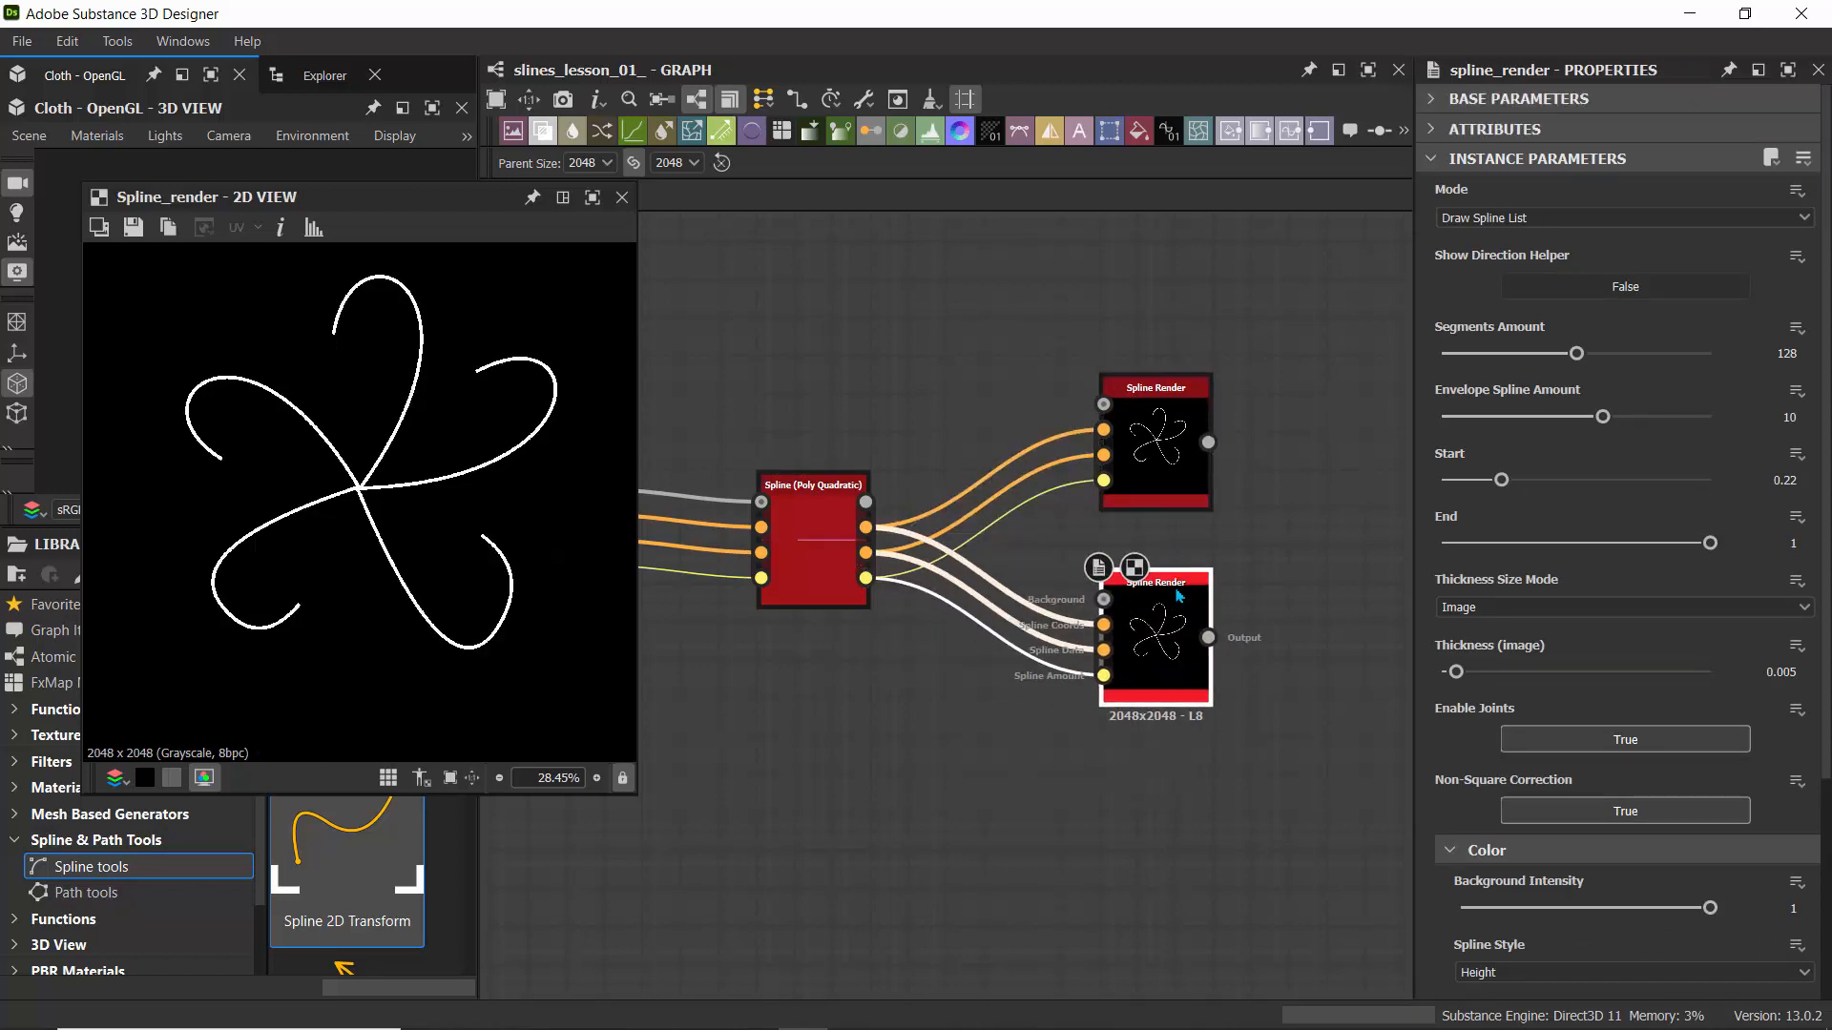
key(Delete)
- Set the Spline Render's Start to 0 and display the node in the 2D view
click(1153, 416)
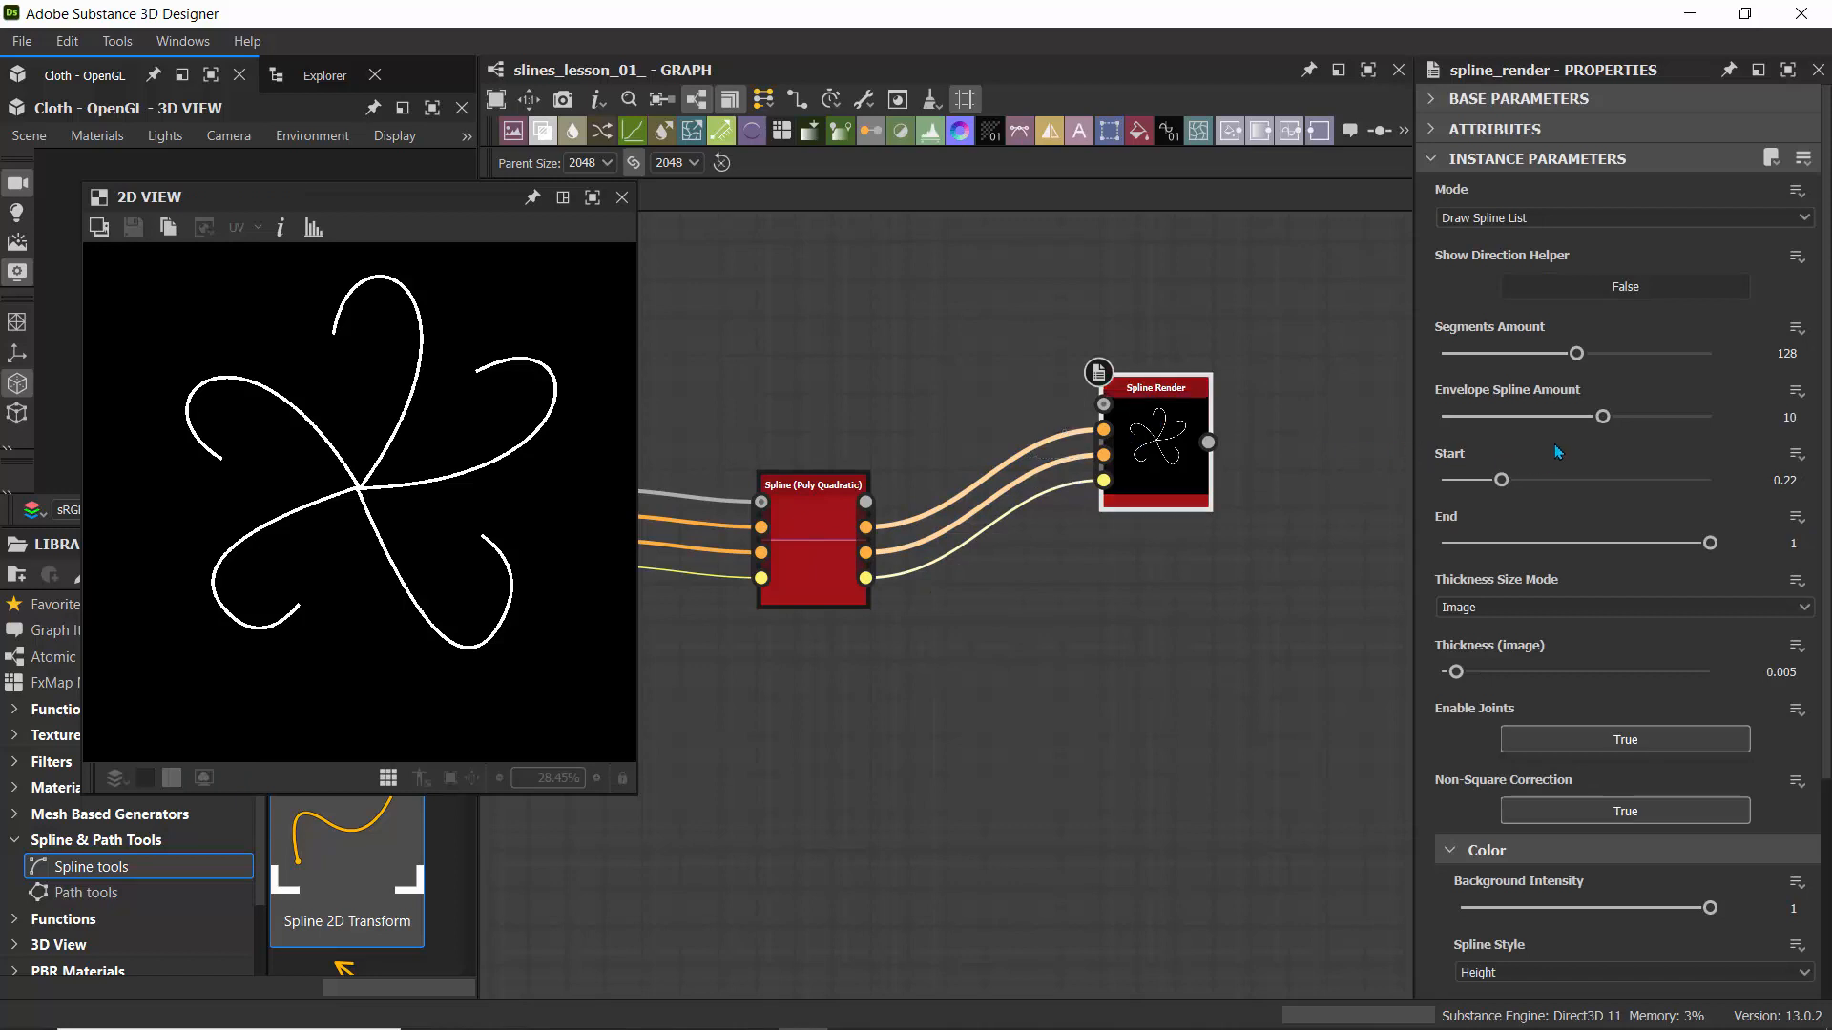
drag(1501, 479, 1435, 481)
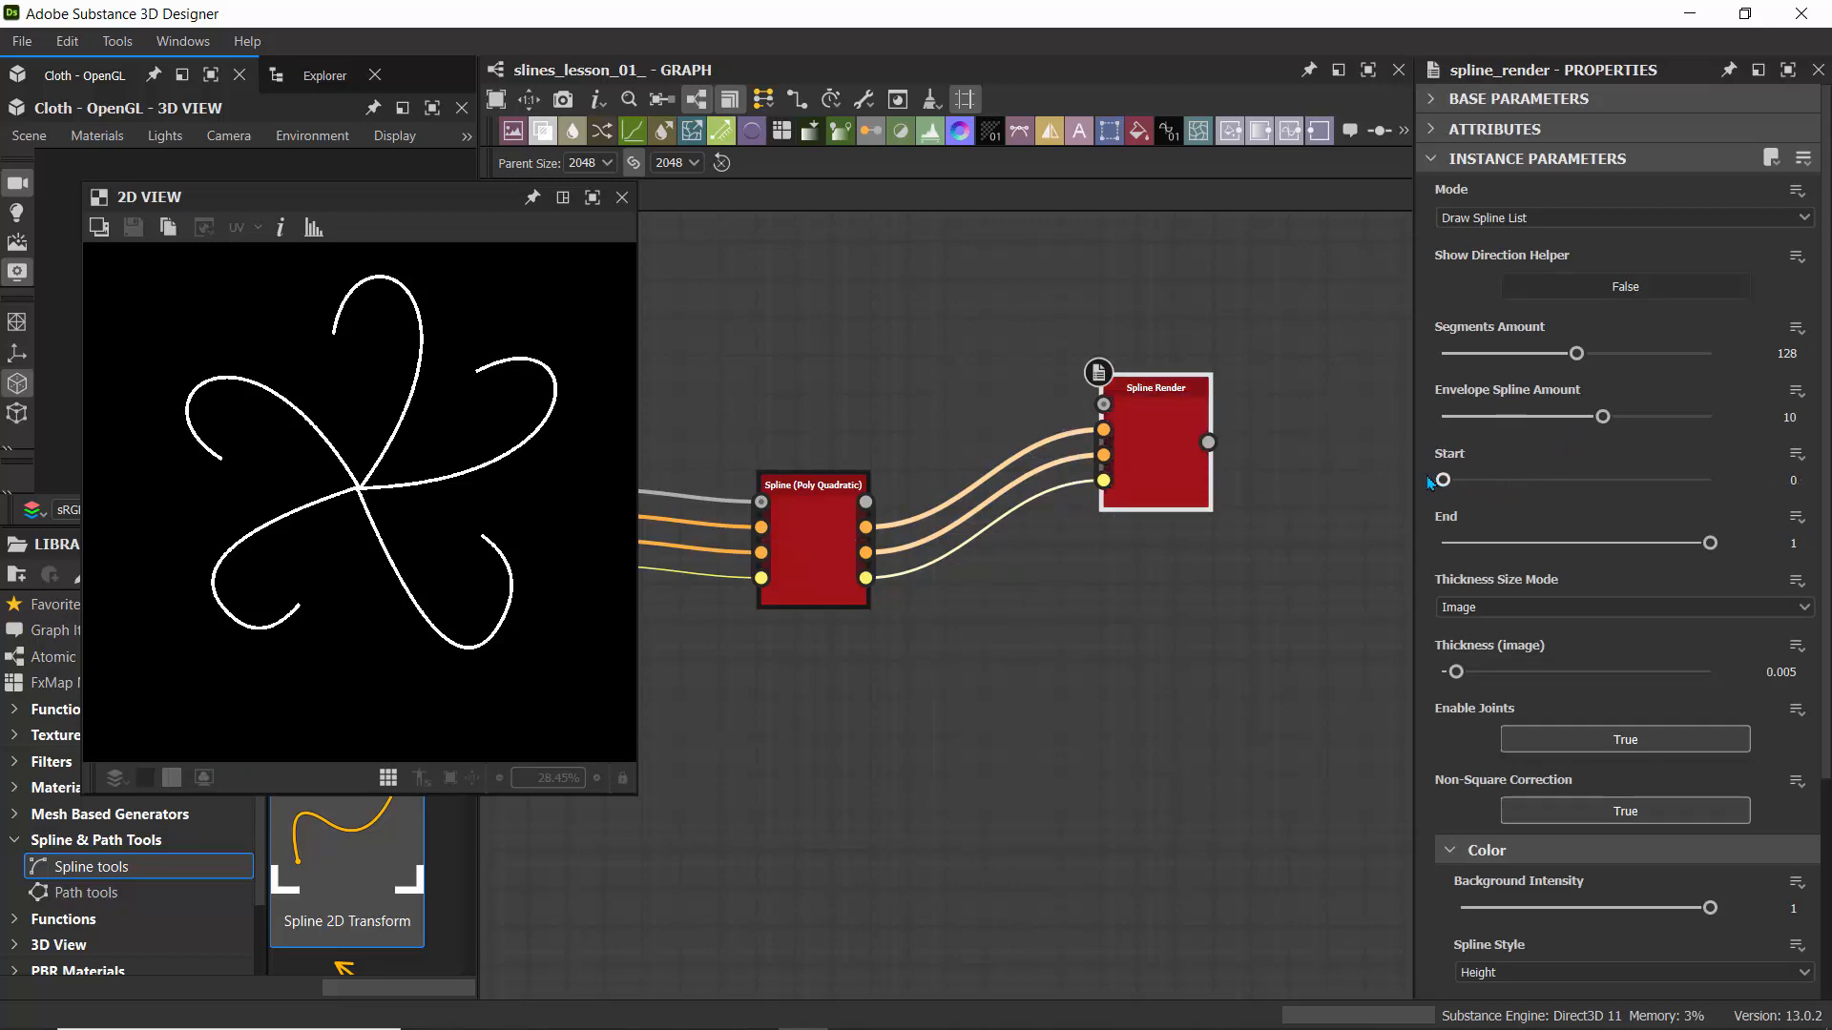
double_click(1137, 439)
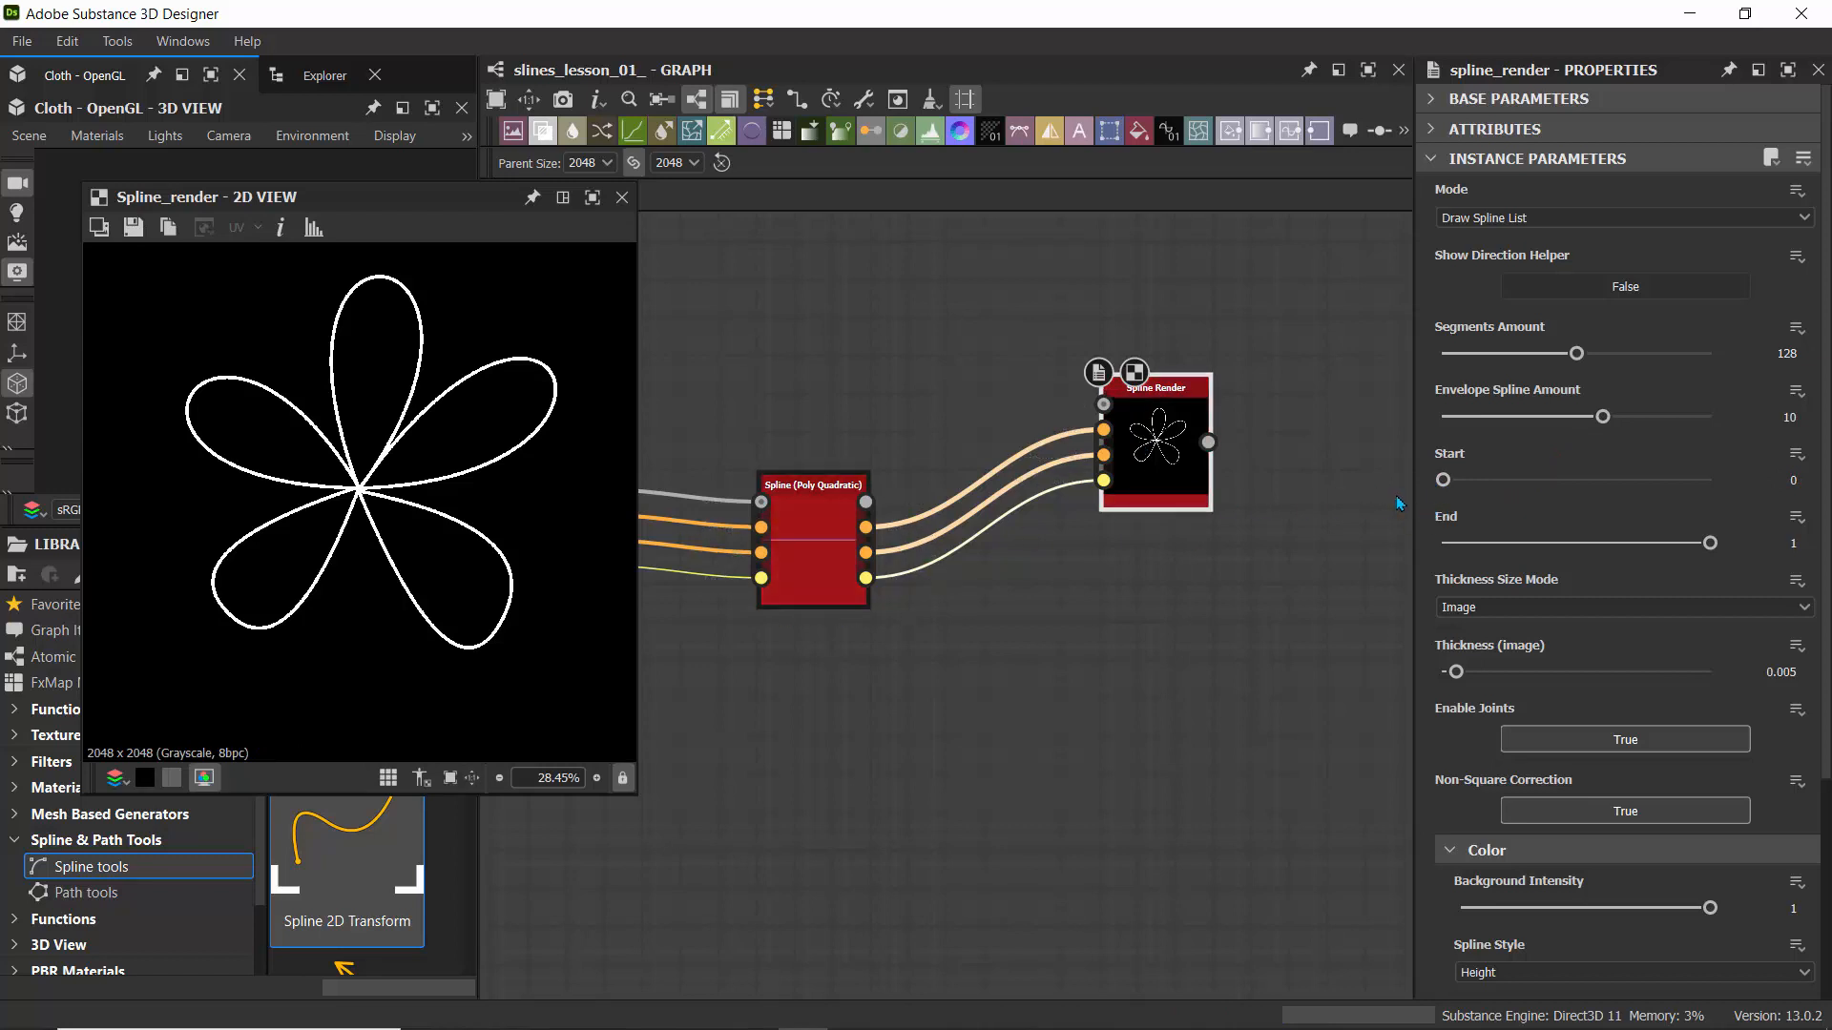
- Try trimming the petals with Start at 0.21 and a reduced End, and restore Start to 0 and End to 1
drag(1443, 479, 1499, 480)
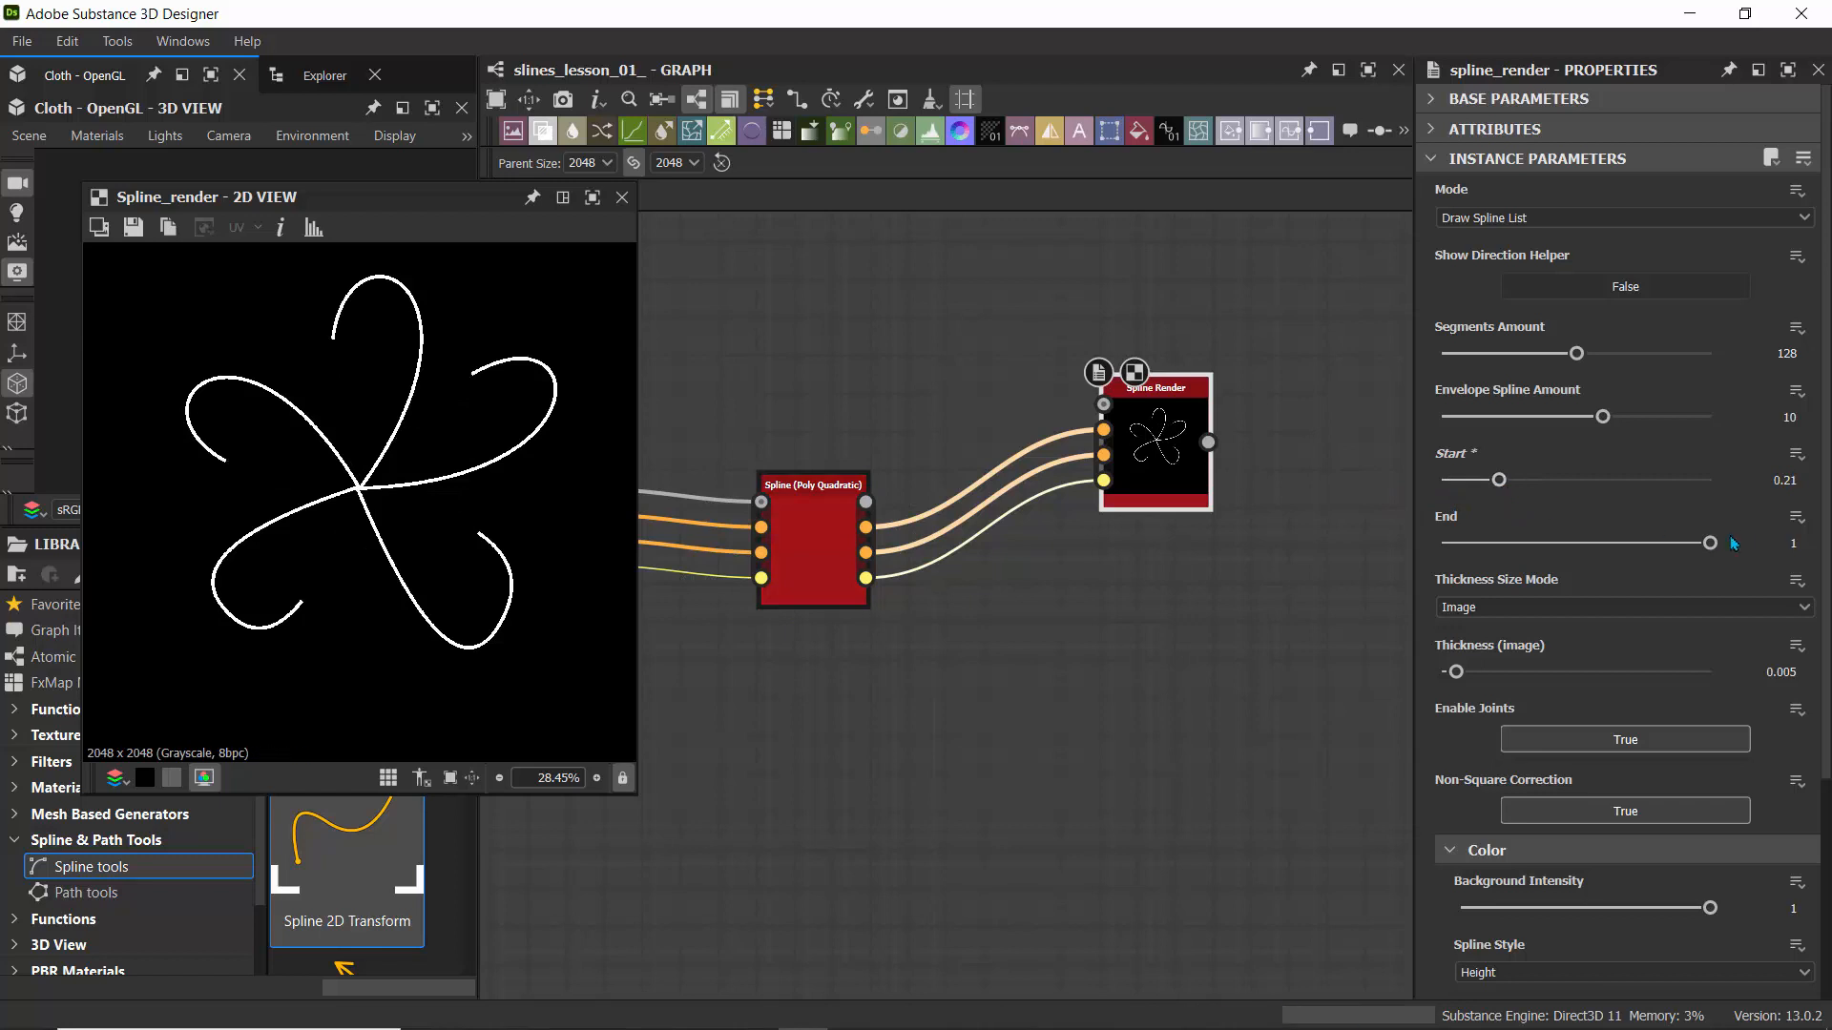
drag(1685, 549, 1726, 540)
drag(1499, 479, 1387, 475)
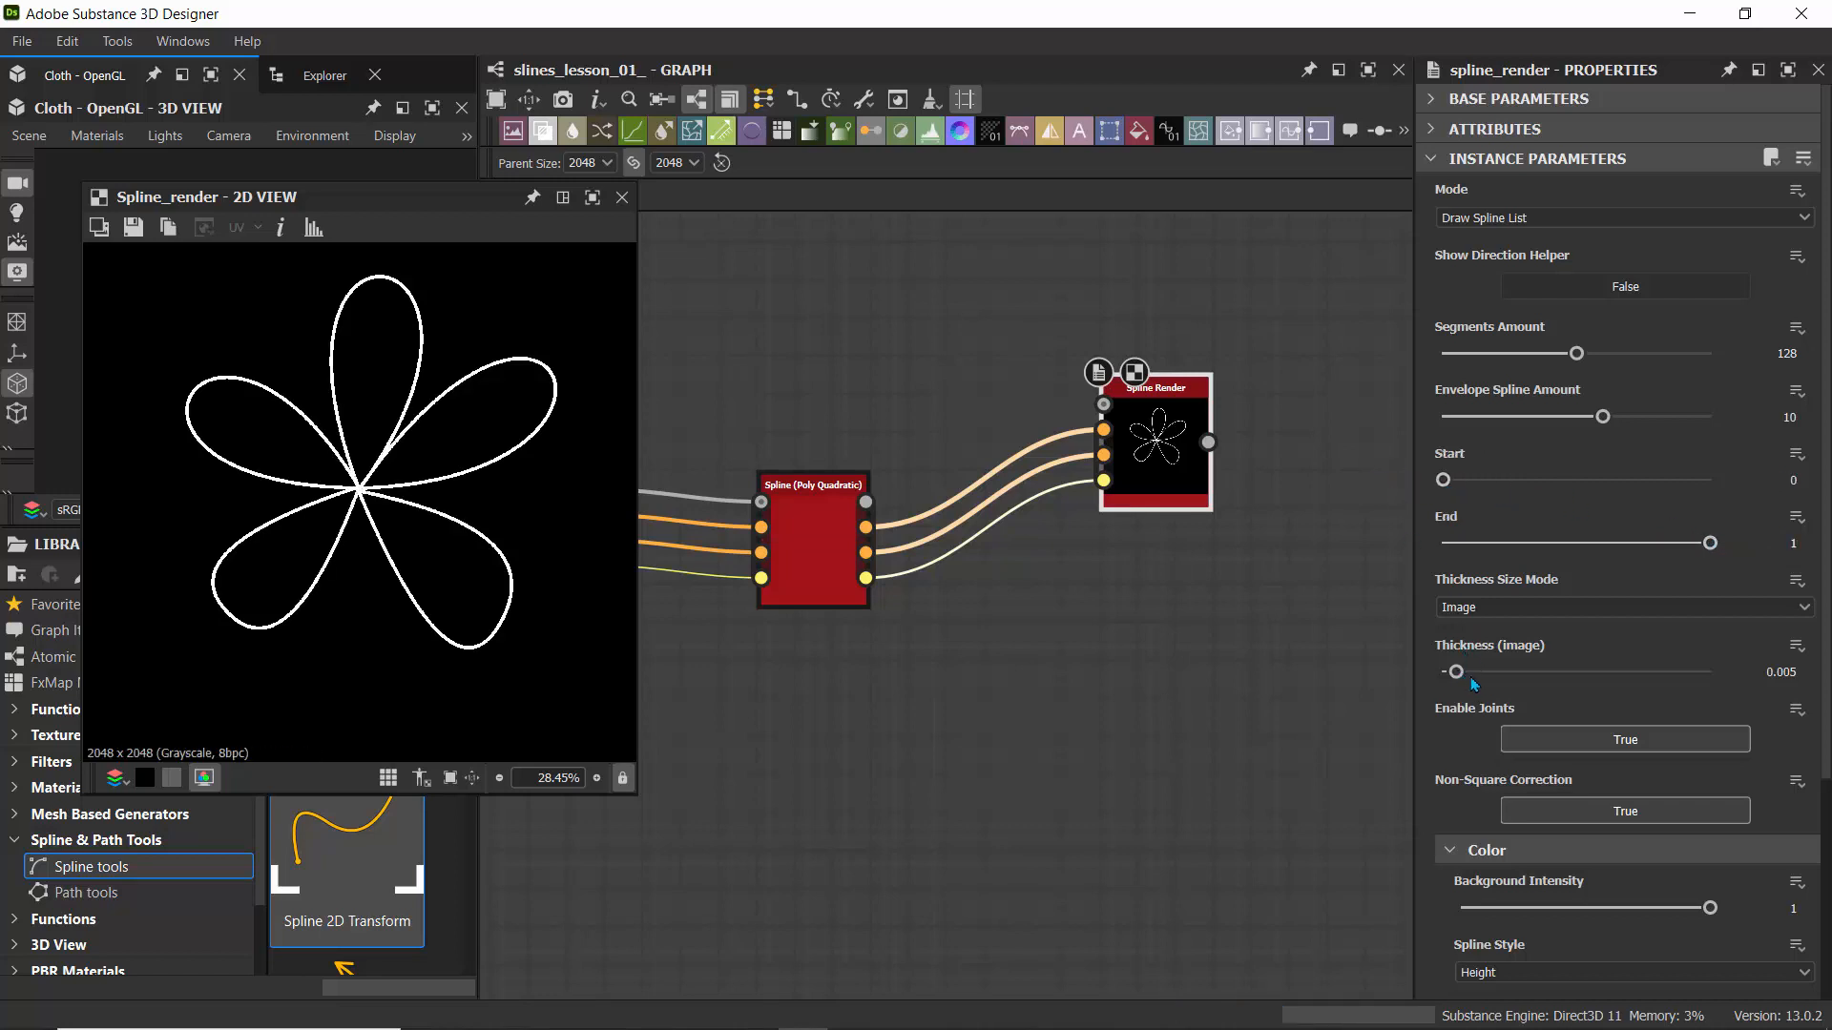
- Set the Spline Render's image thickness to 0.015
drag(1490, 679, 1484, 685)
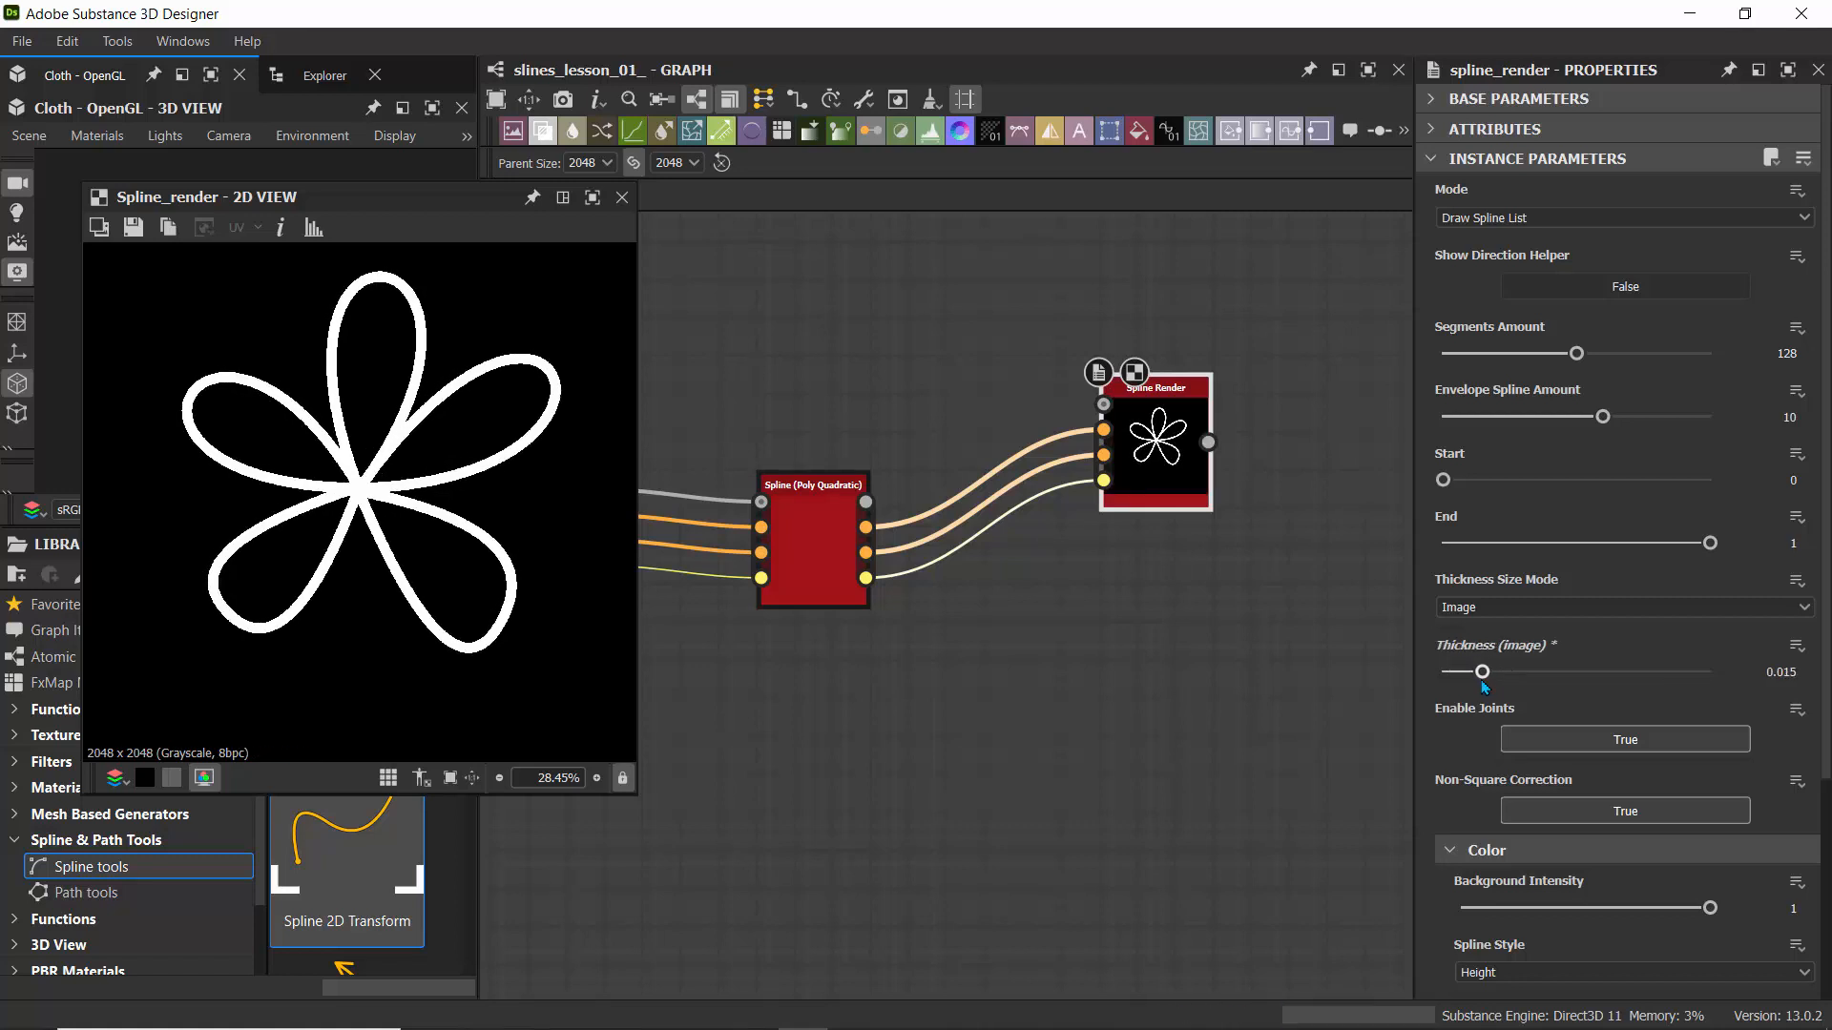
- Try the Gradient spline style on the Spline Render, and set its Spline Style to Solid
scroll(1443, 740, down, 5)
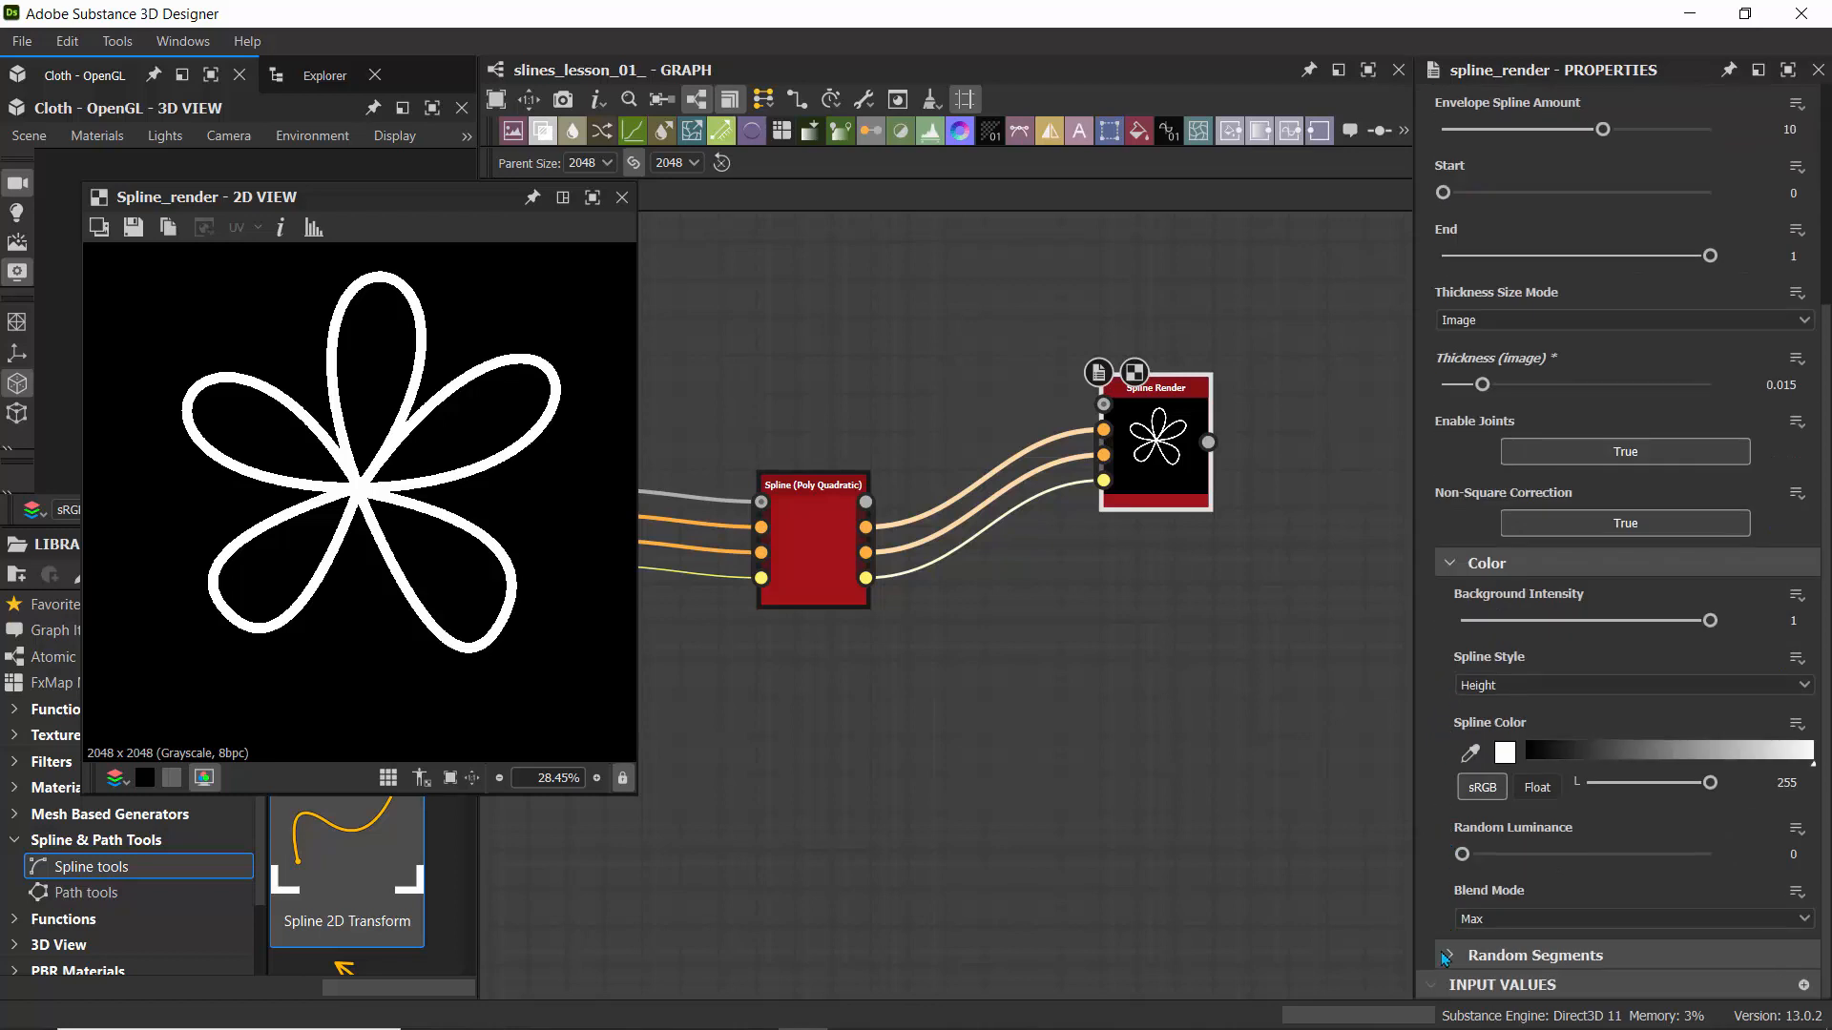
click(1479, 686)
click(1484, 689)
click(1484, 689)
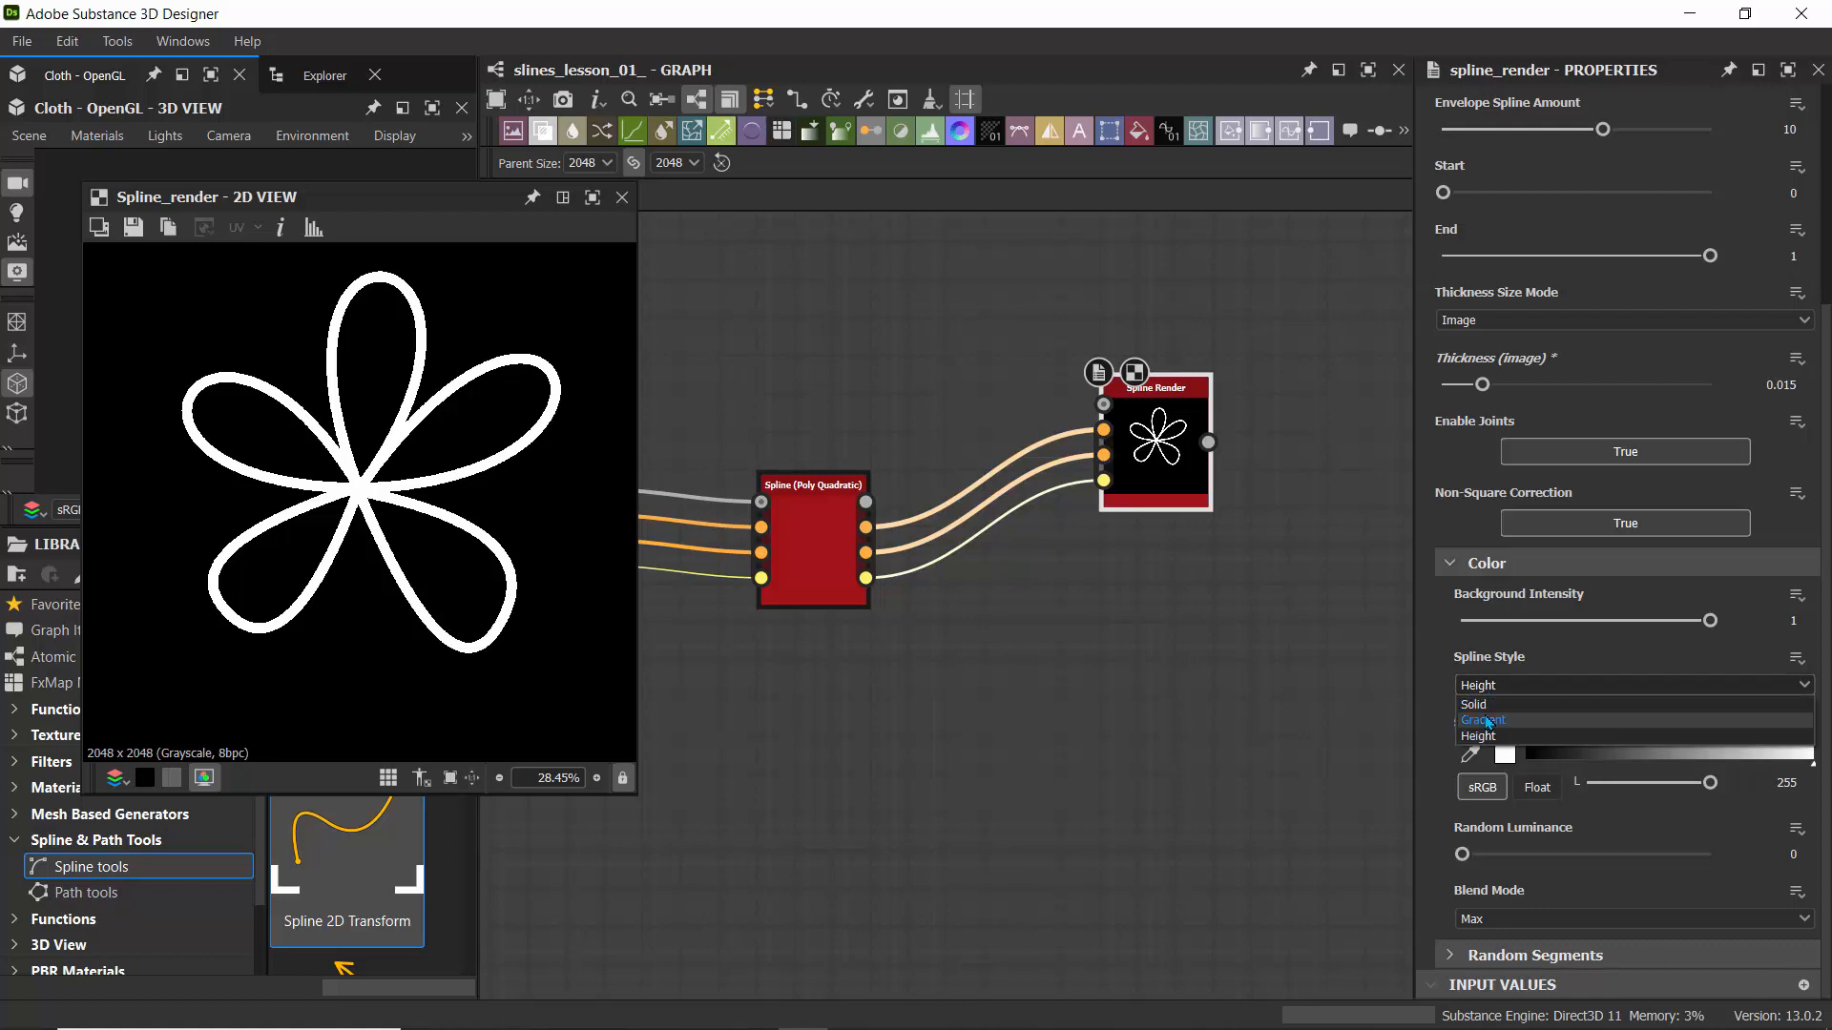
click(1486, 719)
scroll(324, 477, up, 2)
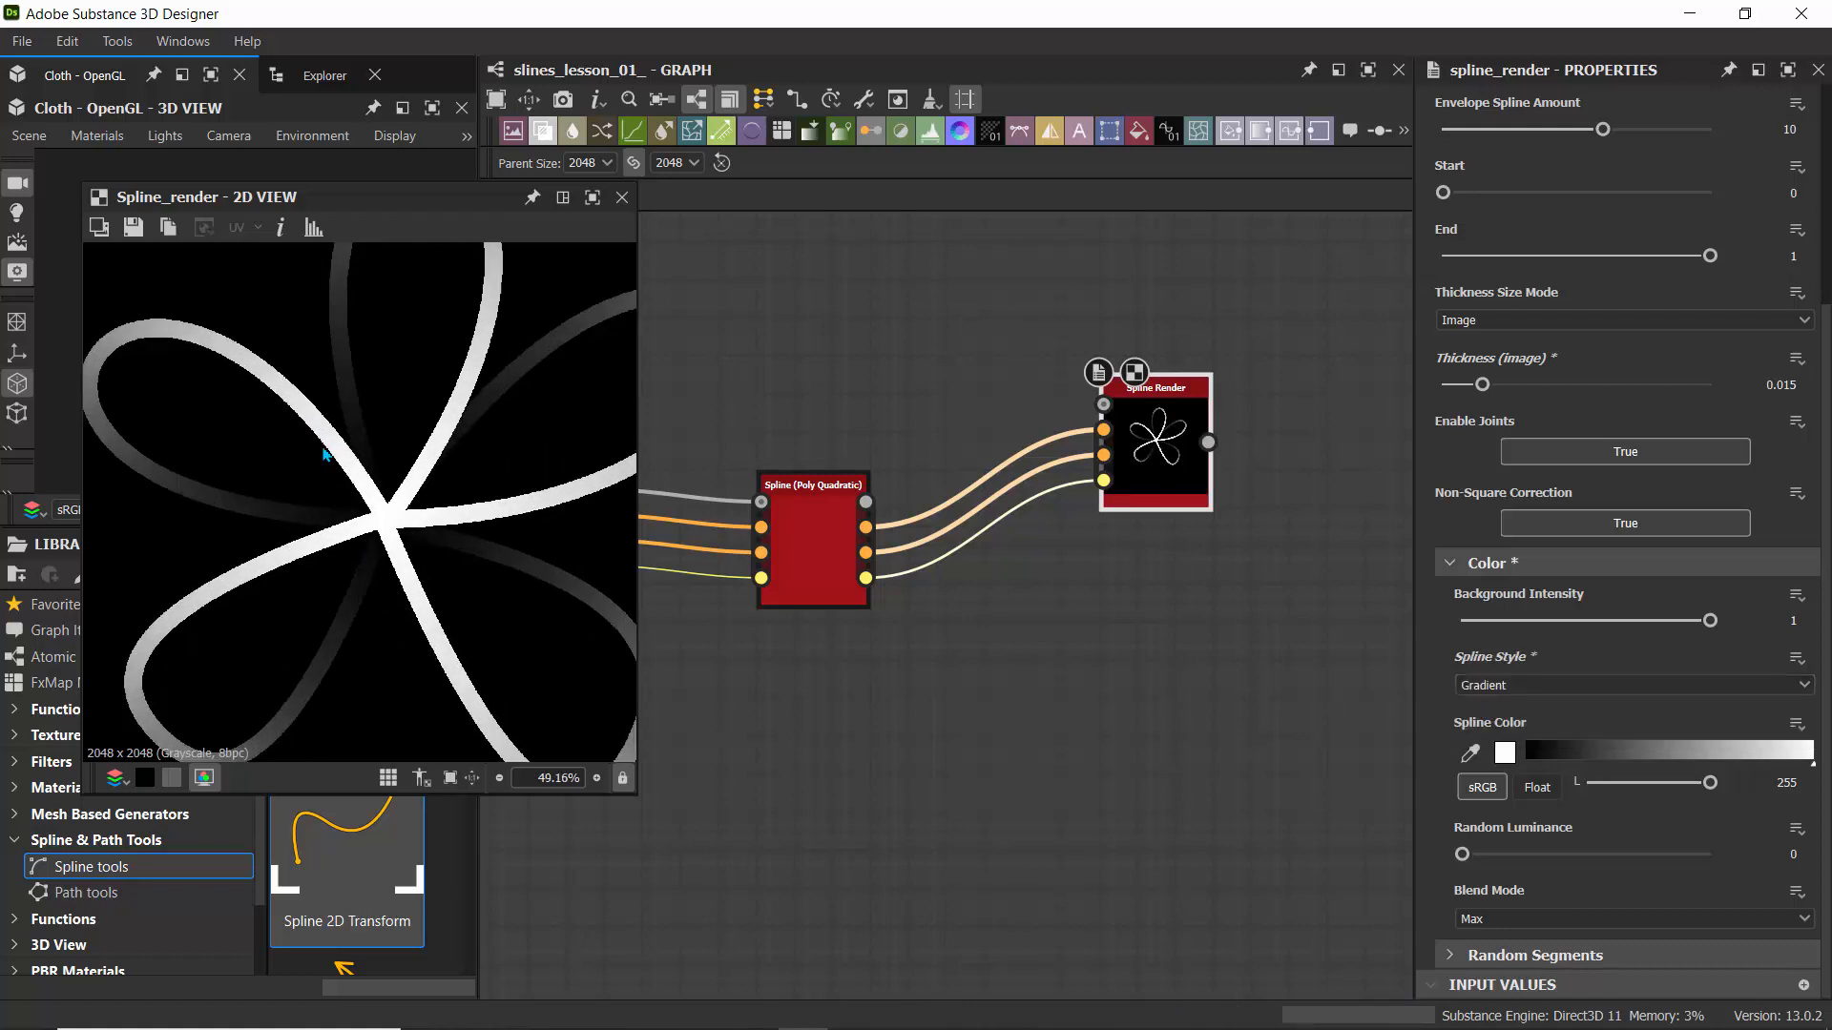
scroll(324, 458, down, 4)
scroll(386, 497, up, 3)
scroll(405, 494, down, 2)
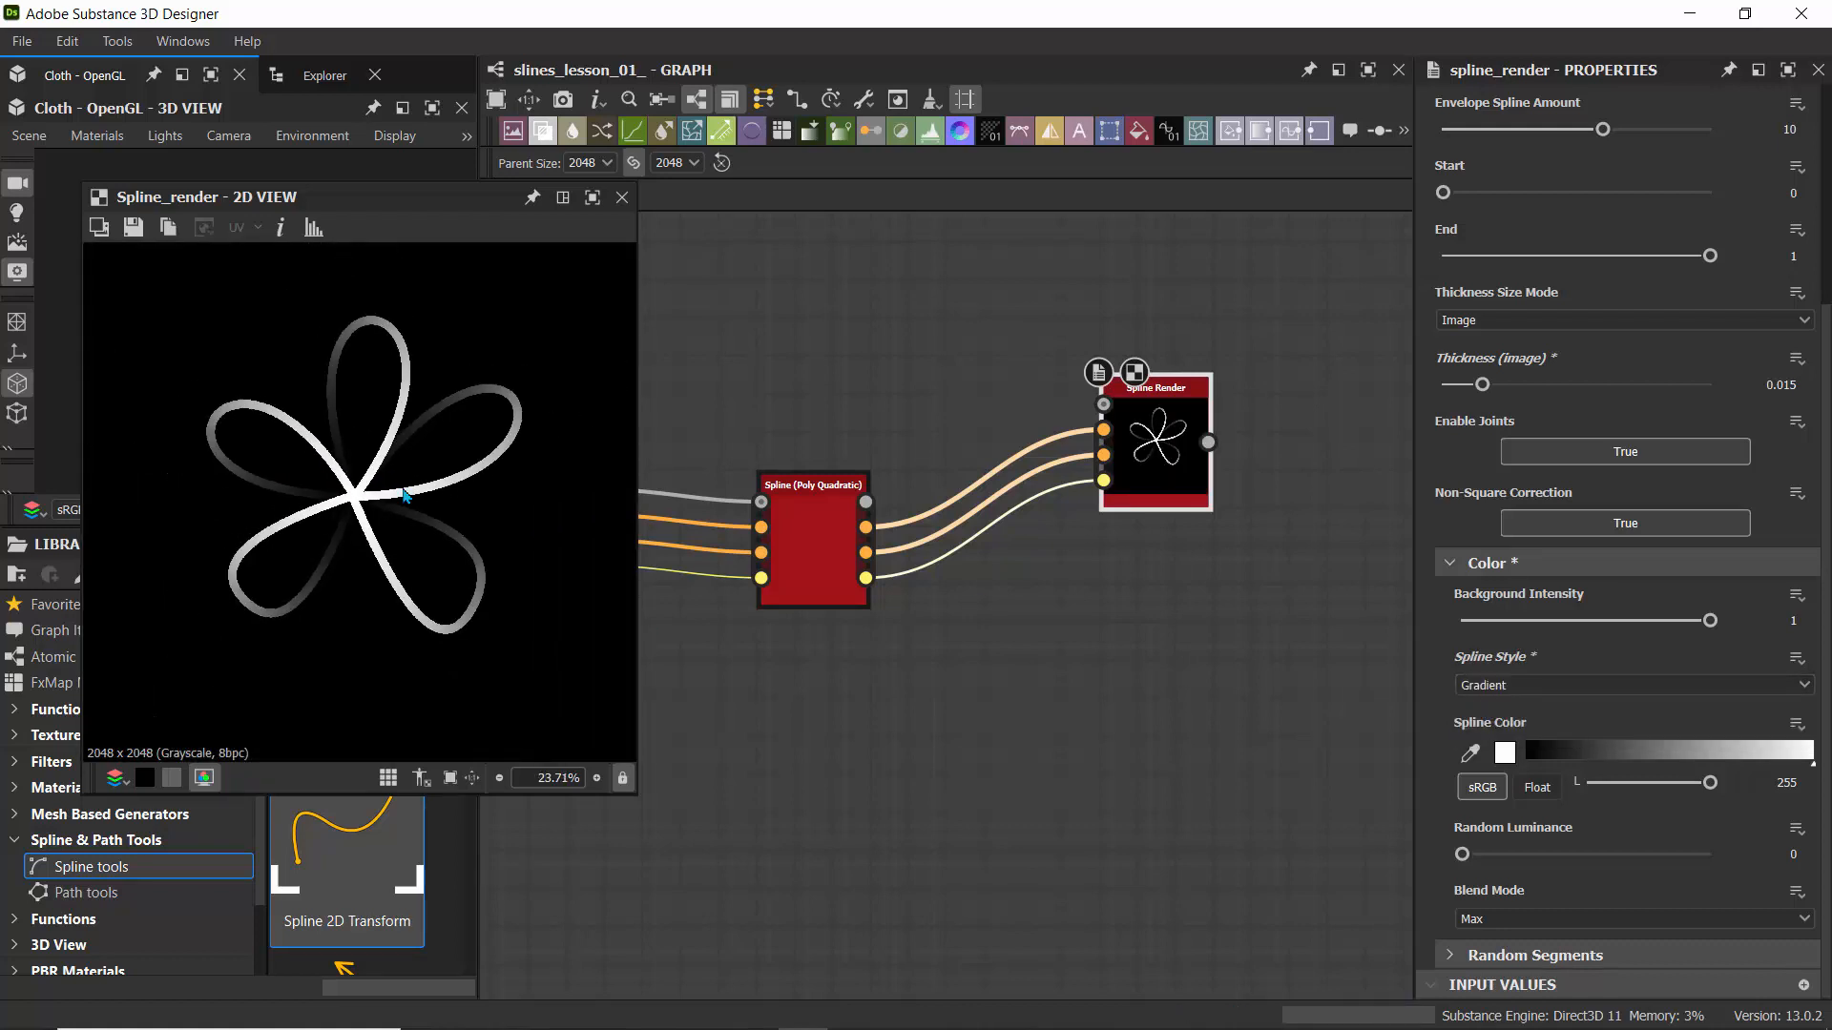
click(1496, 695)
click(1496, 705)
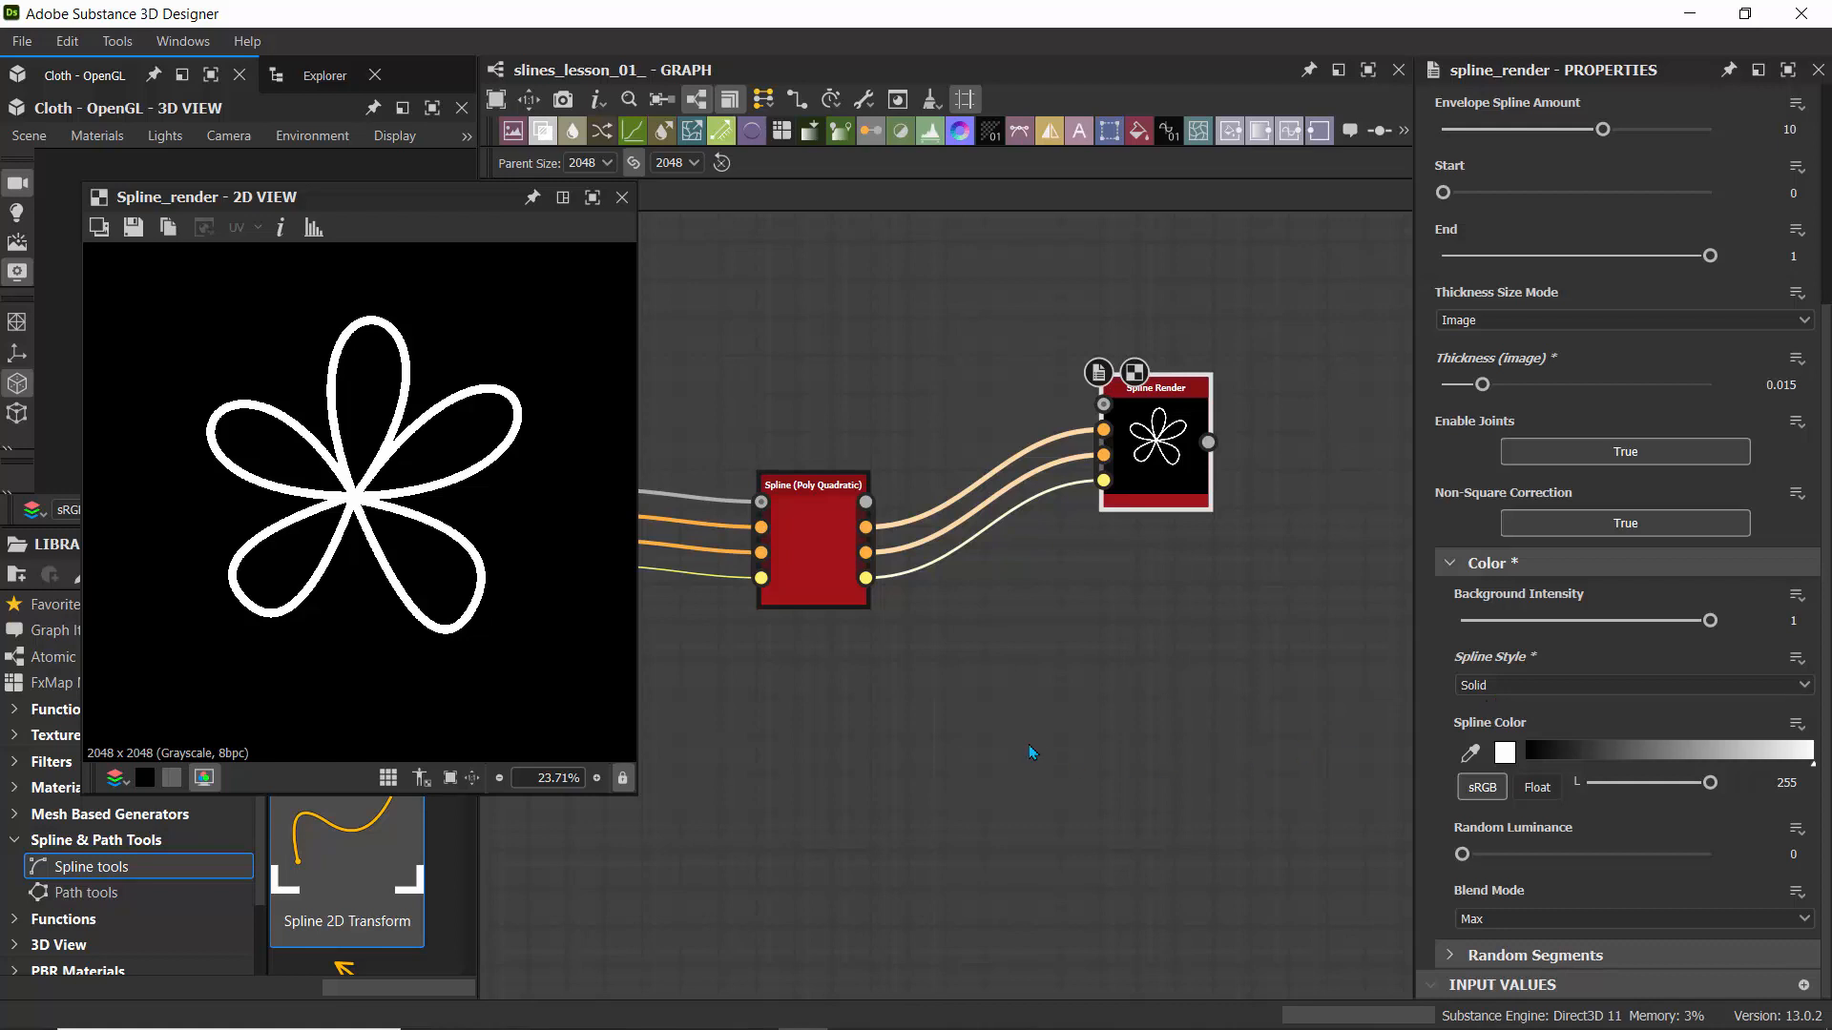
- Add a Spline Fill node and connect the Spline (Poly Quadratic) coords, data and amount outputs to it
click(963, 695)
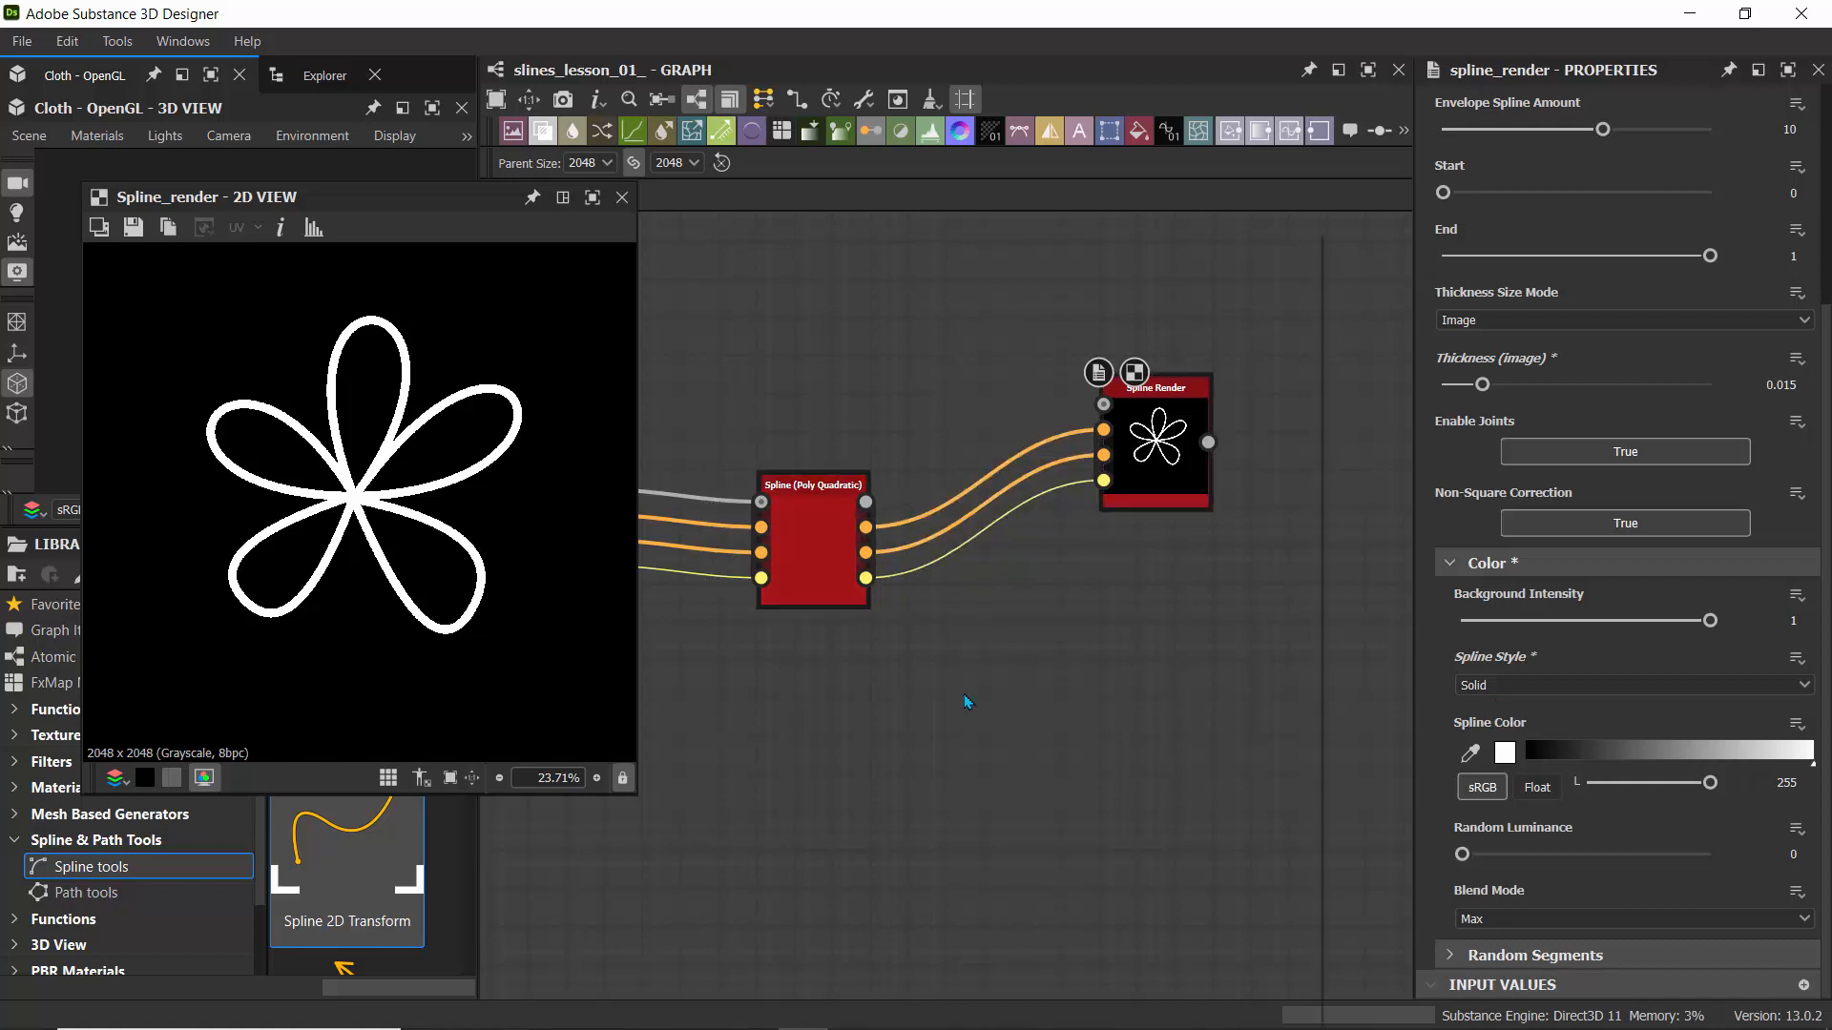
key(space)
text(spli)
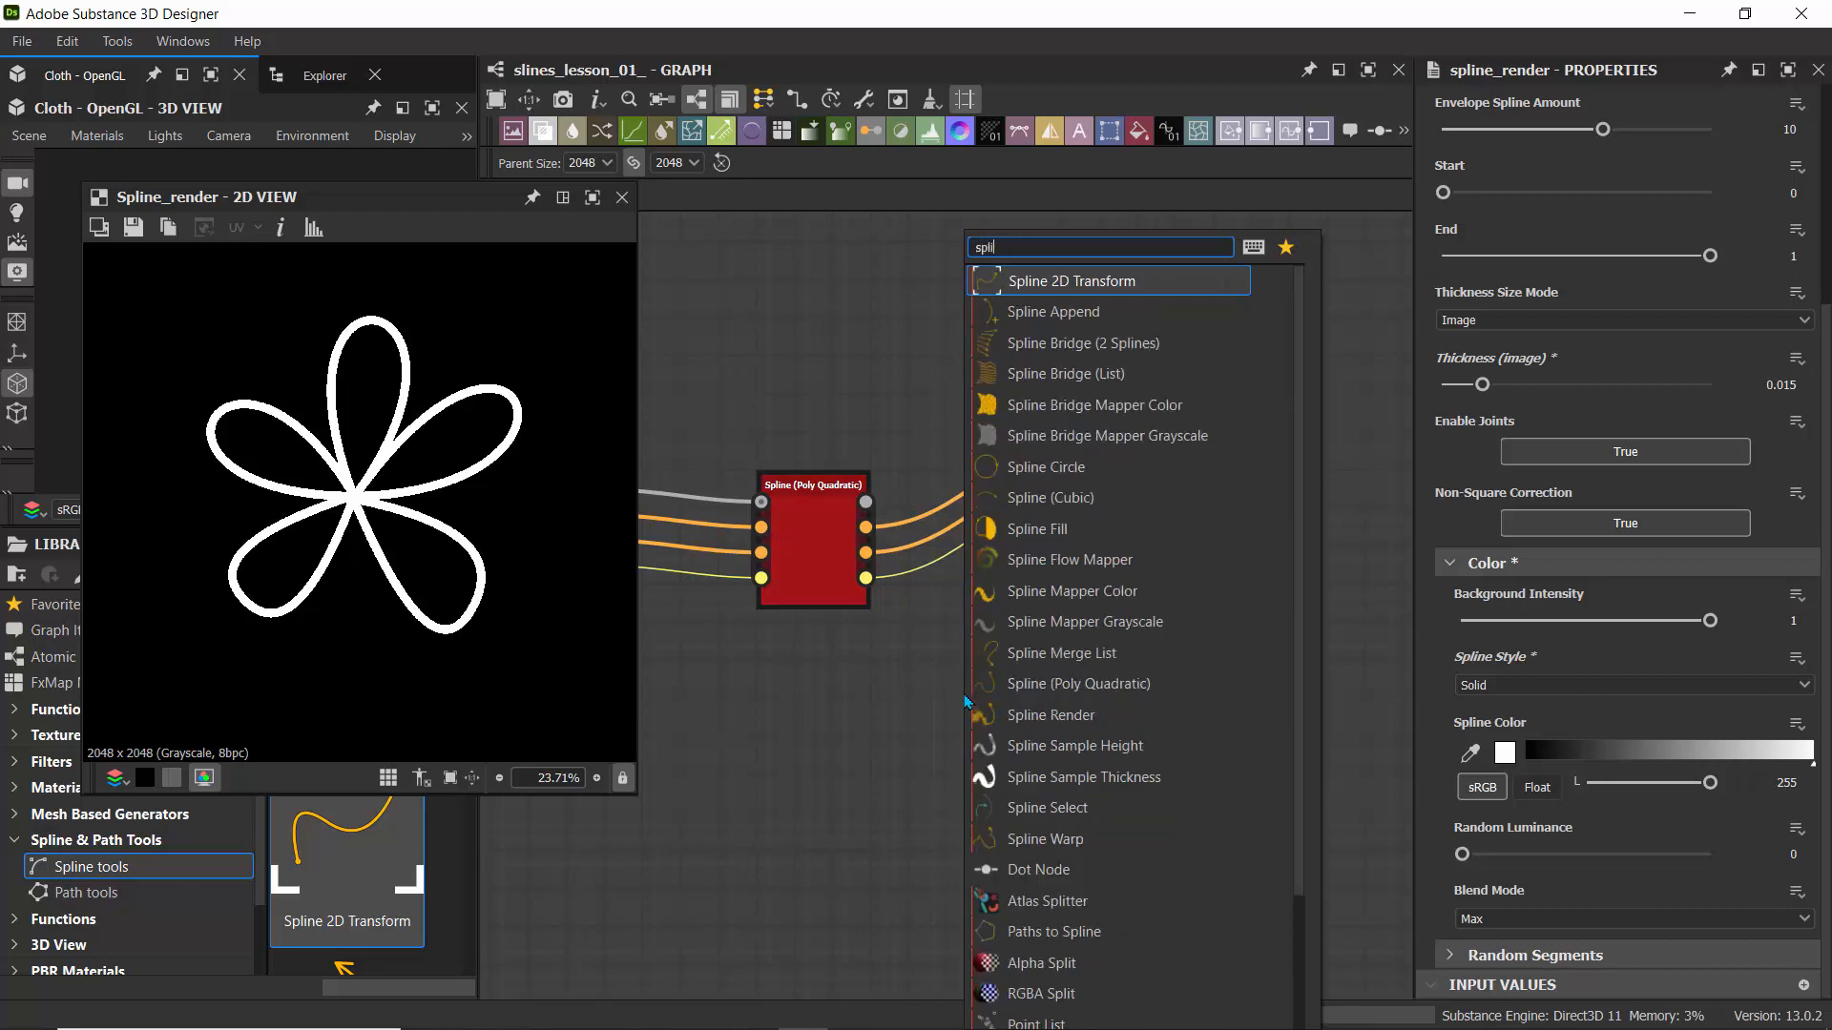
text(ne fill)
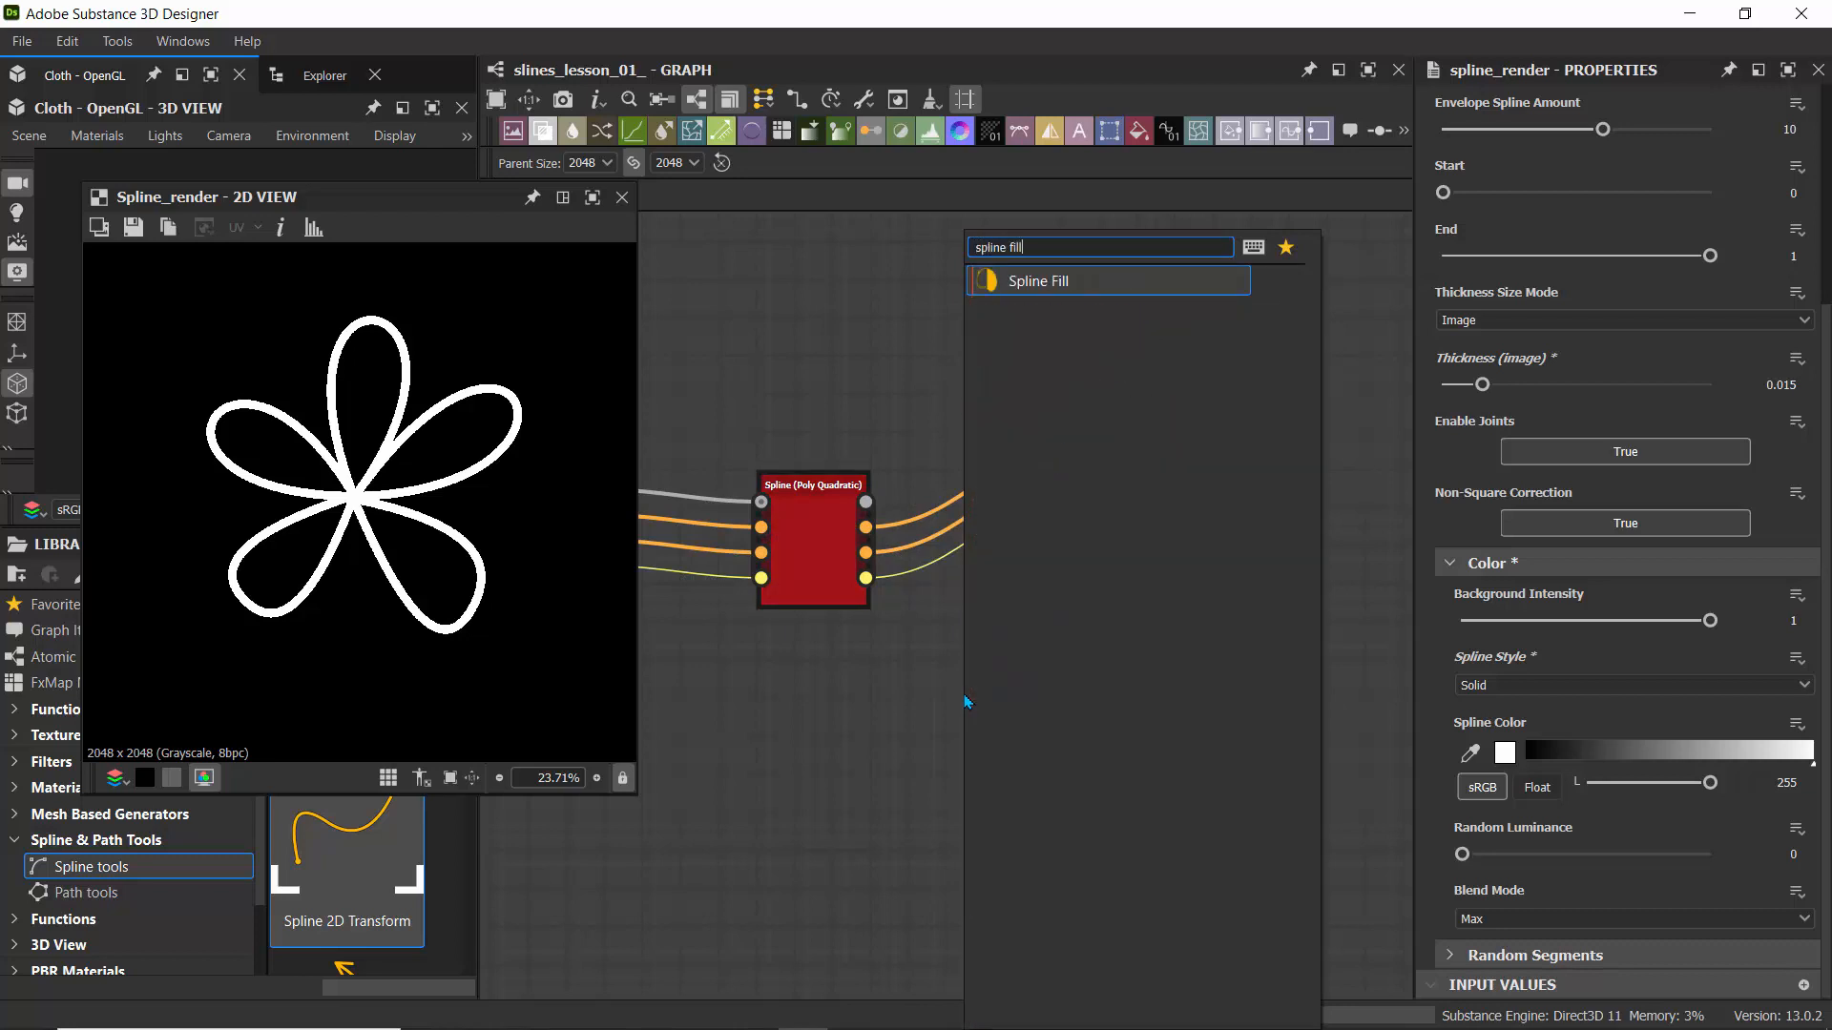
click(1049, 281)
drag(866, 526, 913, 653)
- Display the Spline Fill in the 2D view and move the node directly below the Spline Render
double_click(966, 680)
scroll(356, 499, up, 3)
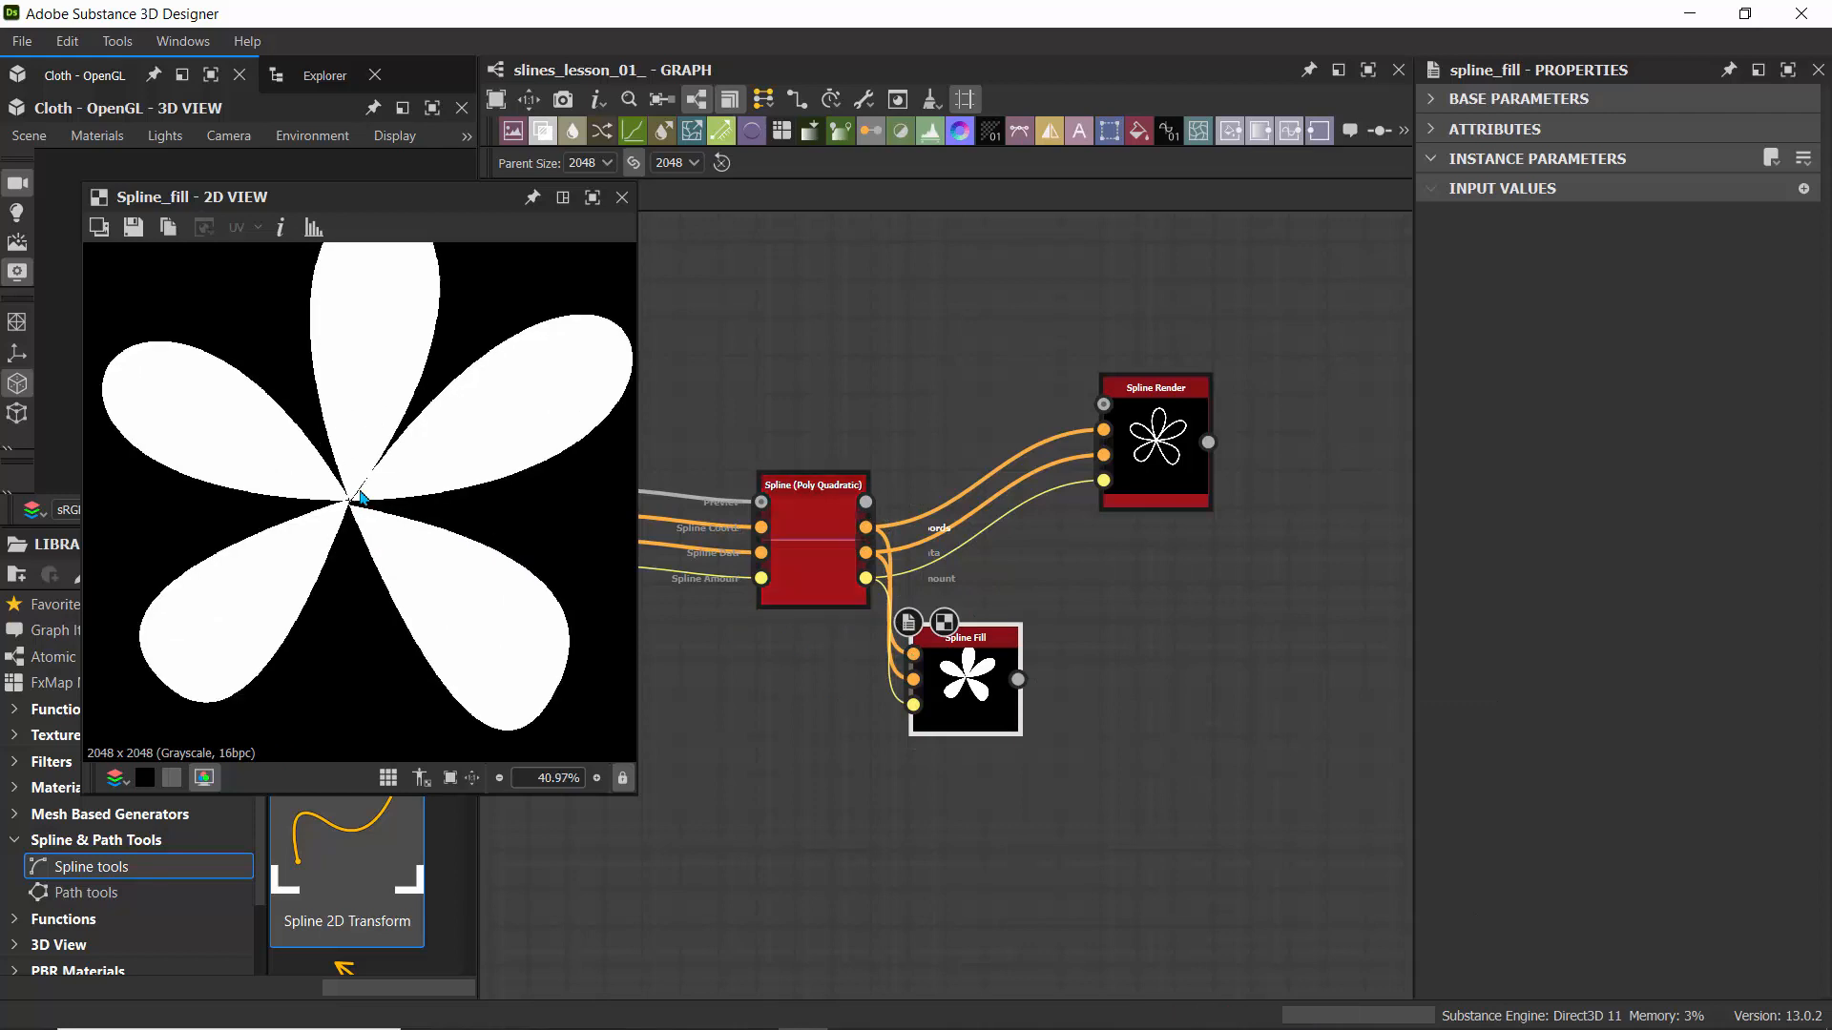
scroll(362, 496, down, 3)
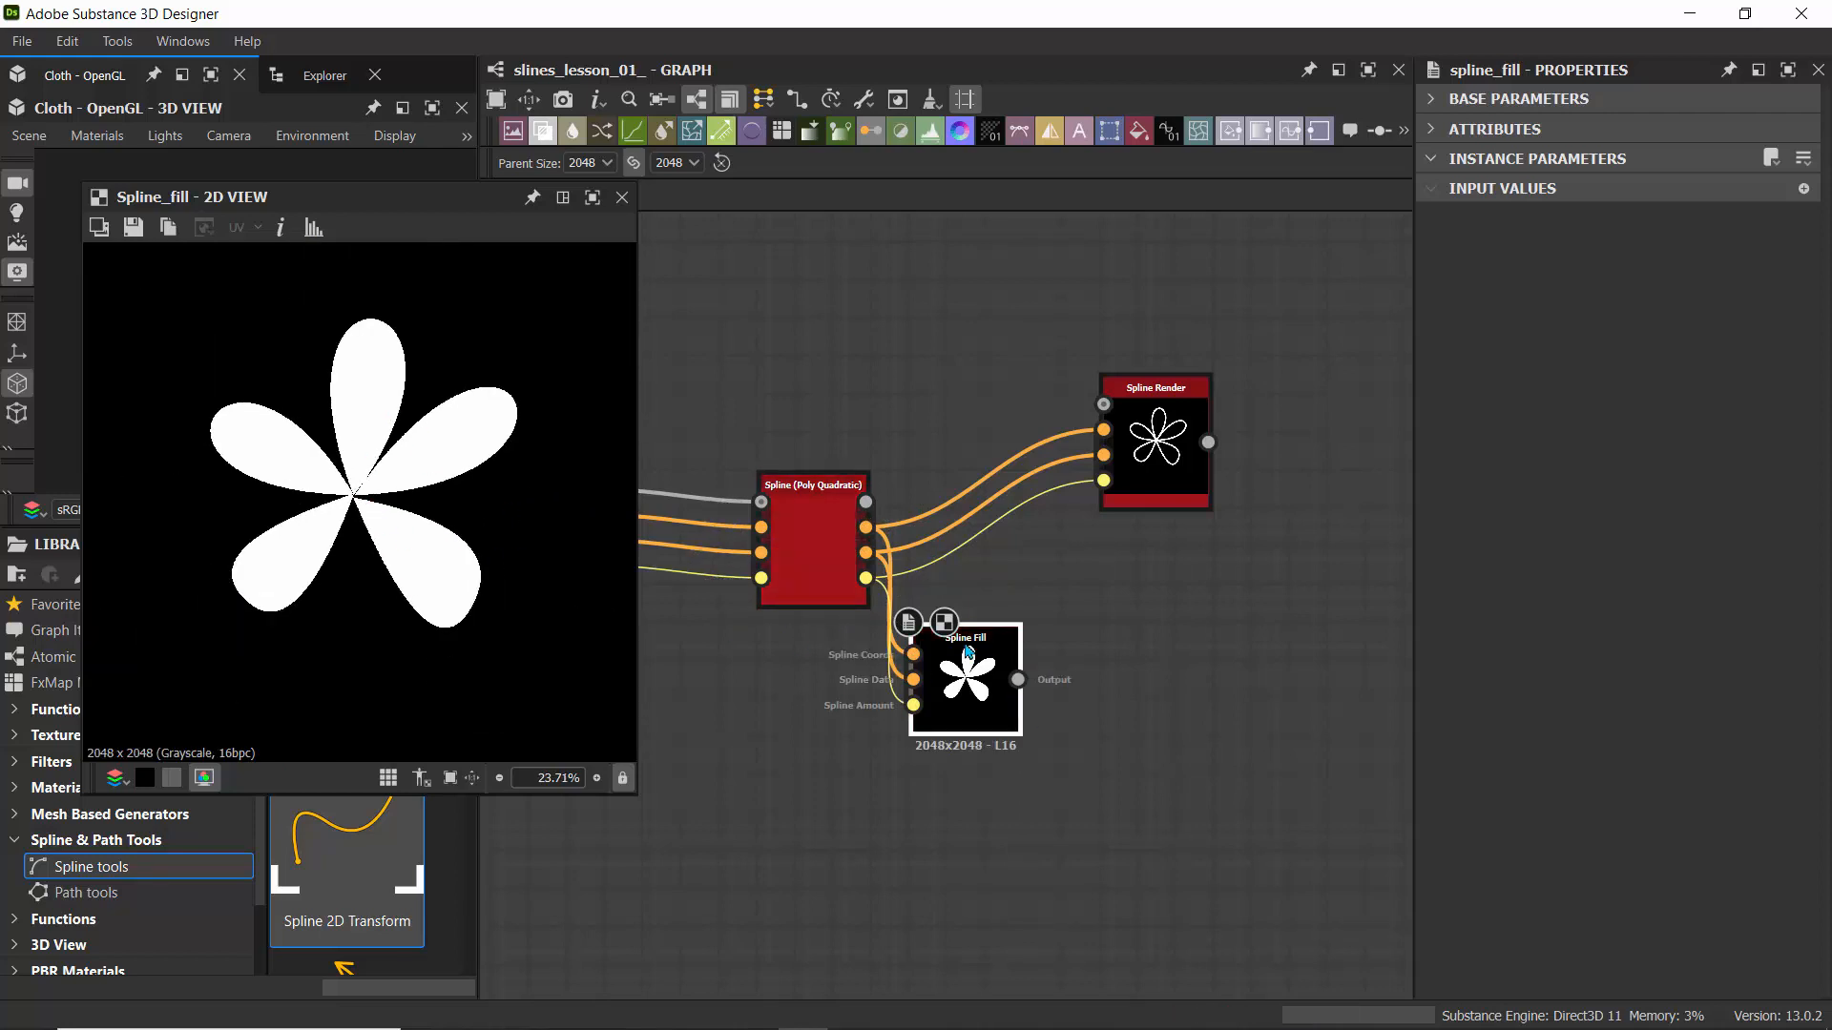
drag(996, 620, 1162, 594)
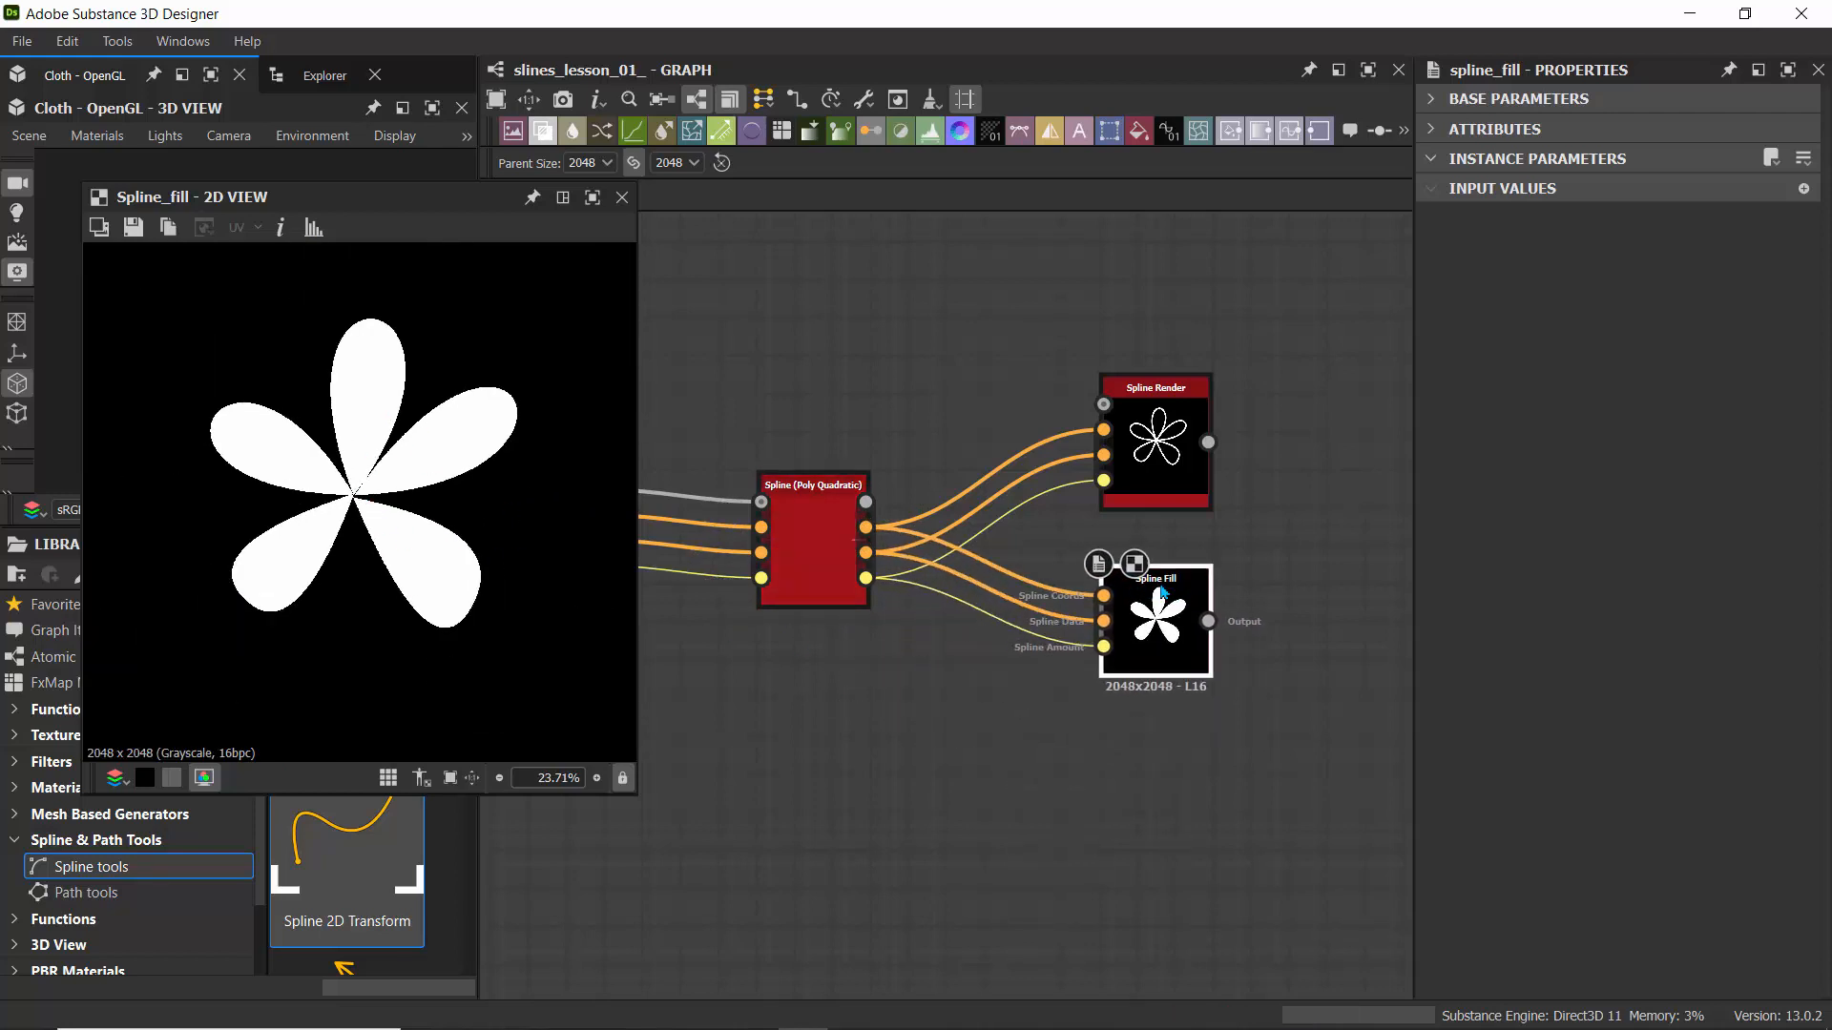
middle_drag(957, 344, 862, 410)
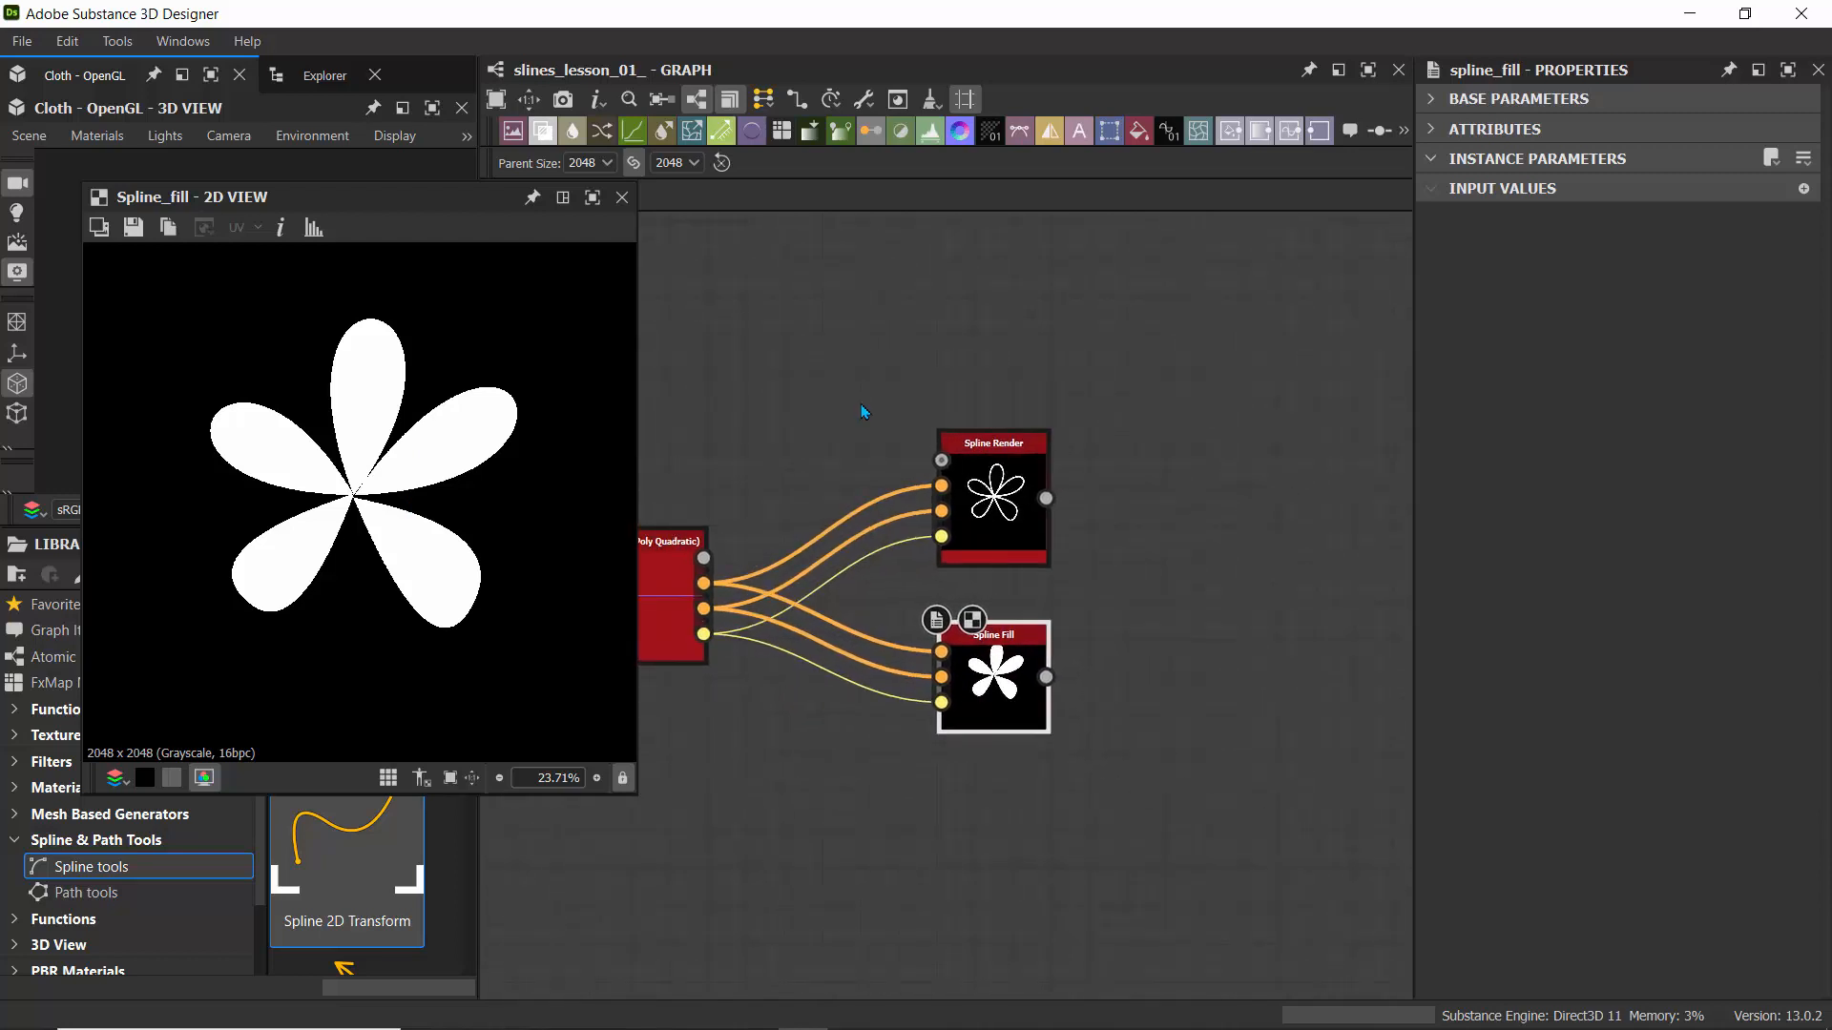
drag(1046, 498, 1221, 443)
key(Escape)
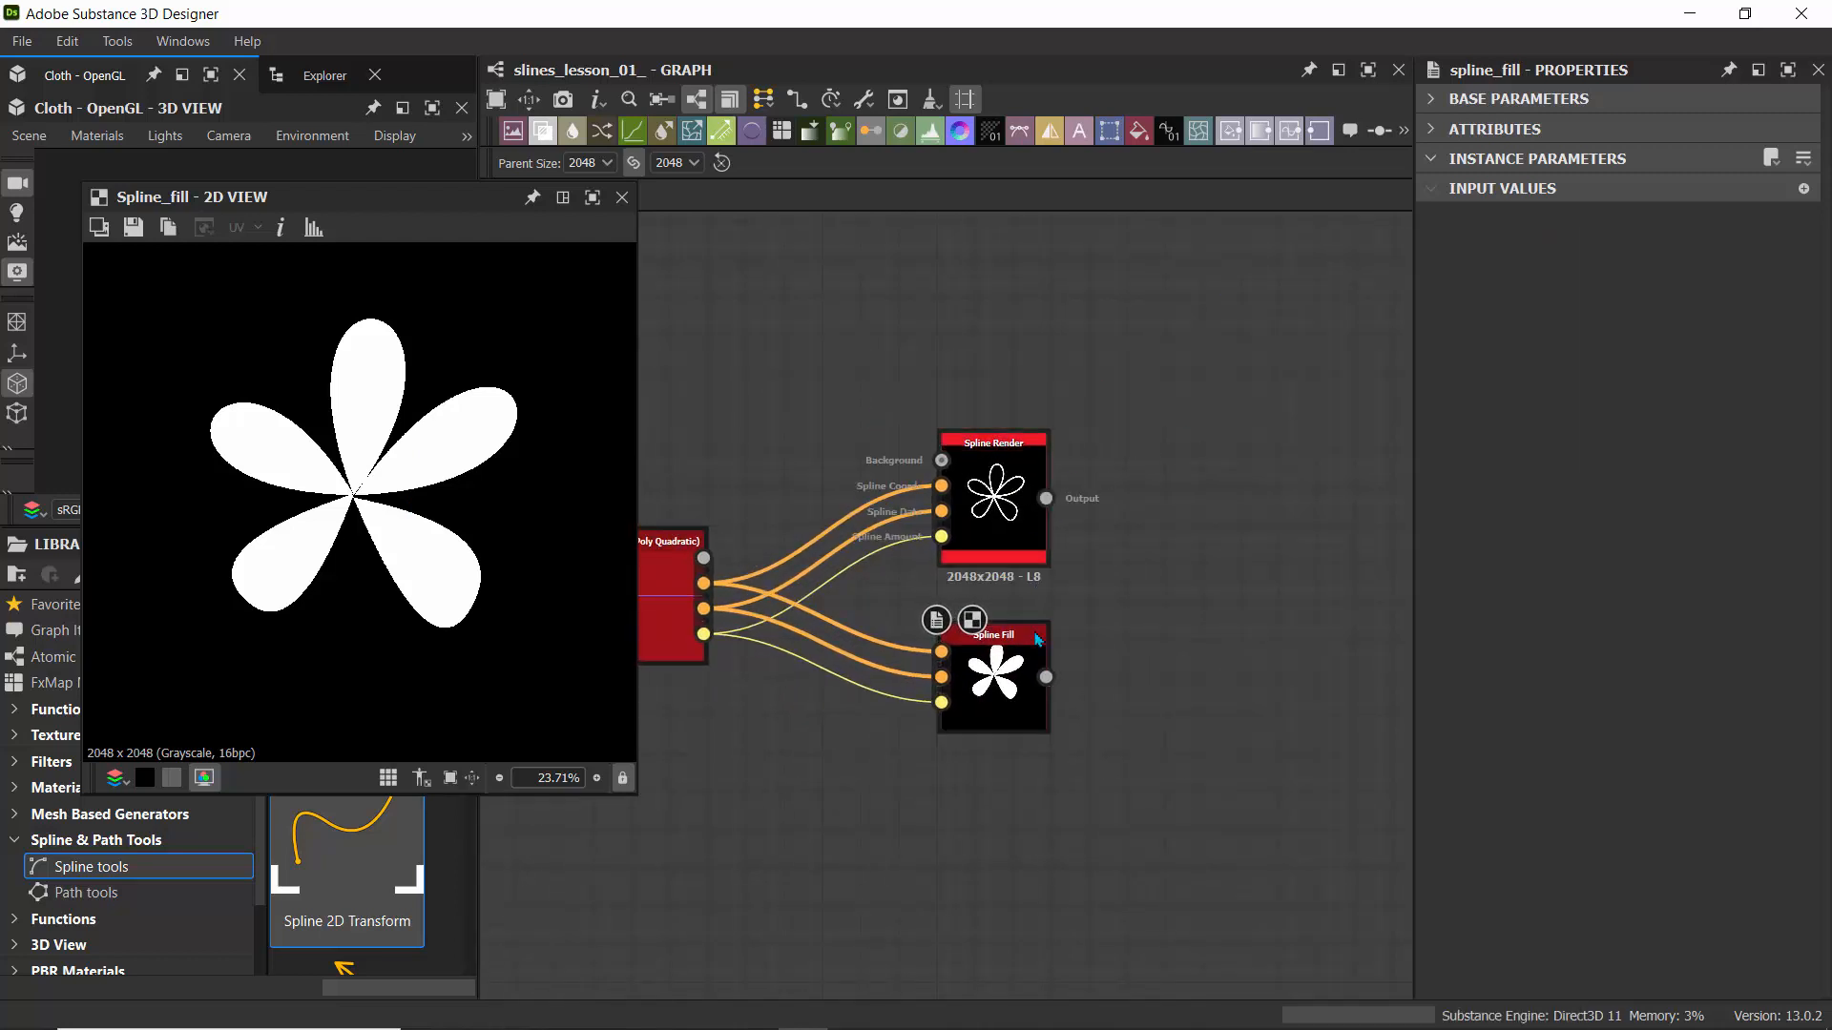
drag(1046, 678, 1207, 655)
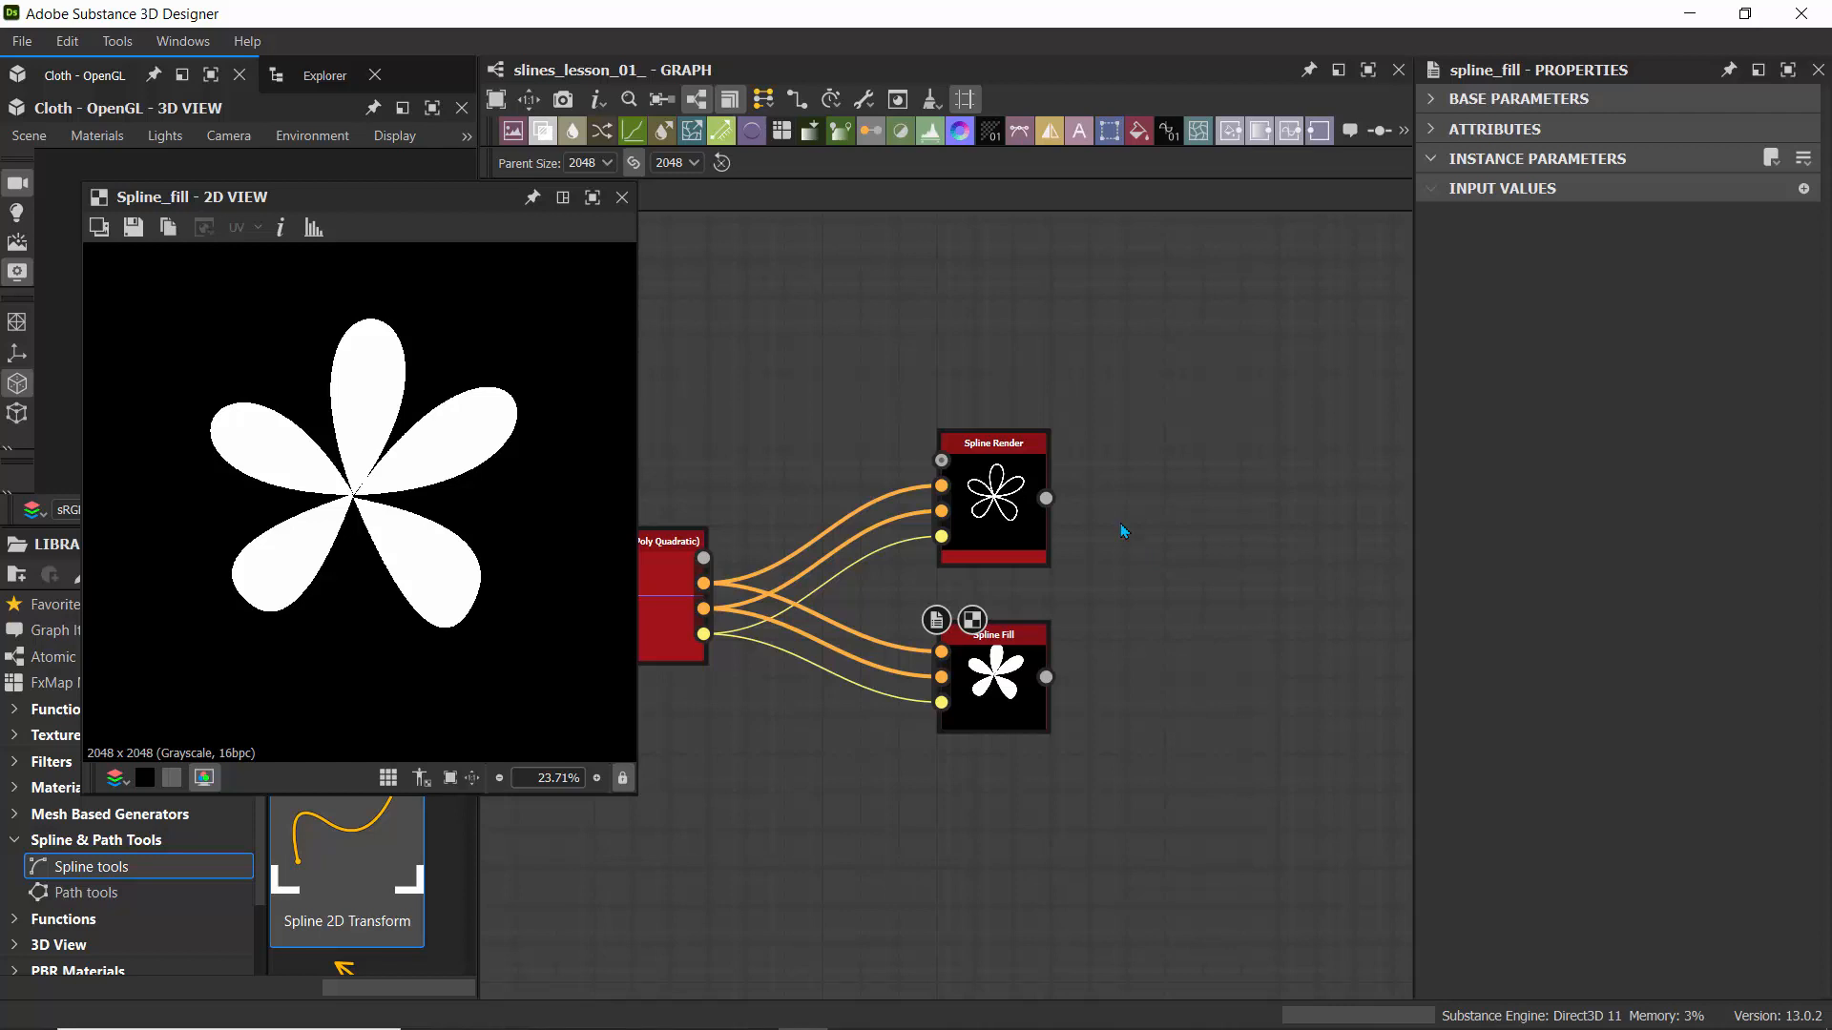
middle_drag(896, 362, 914, 383)
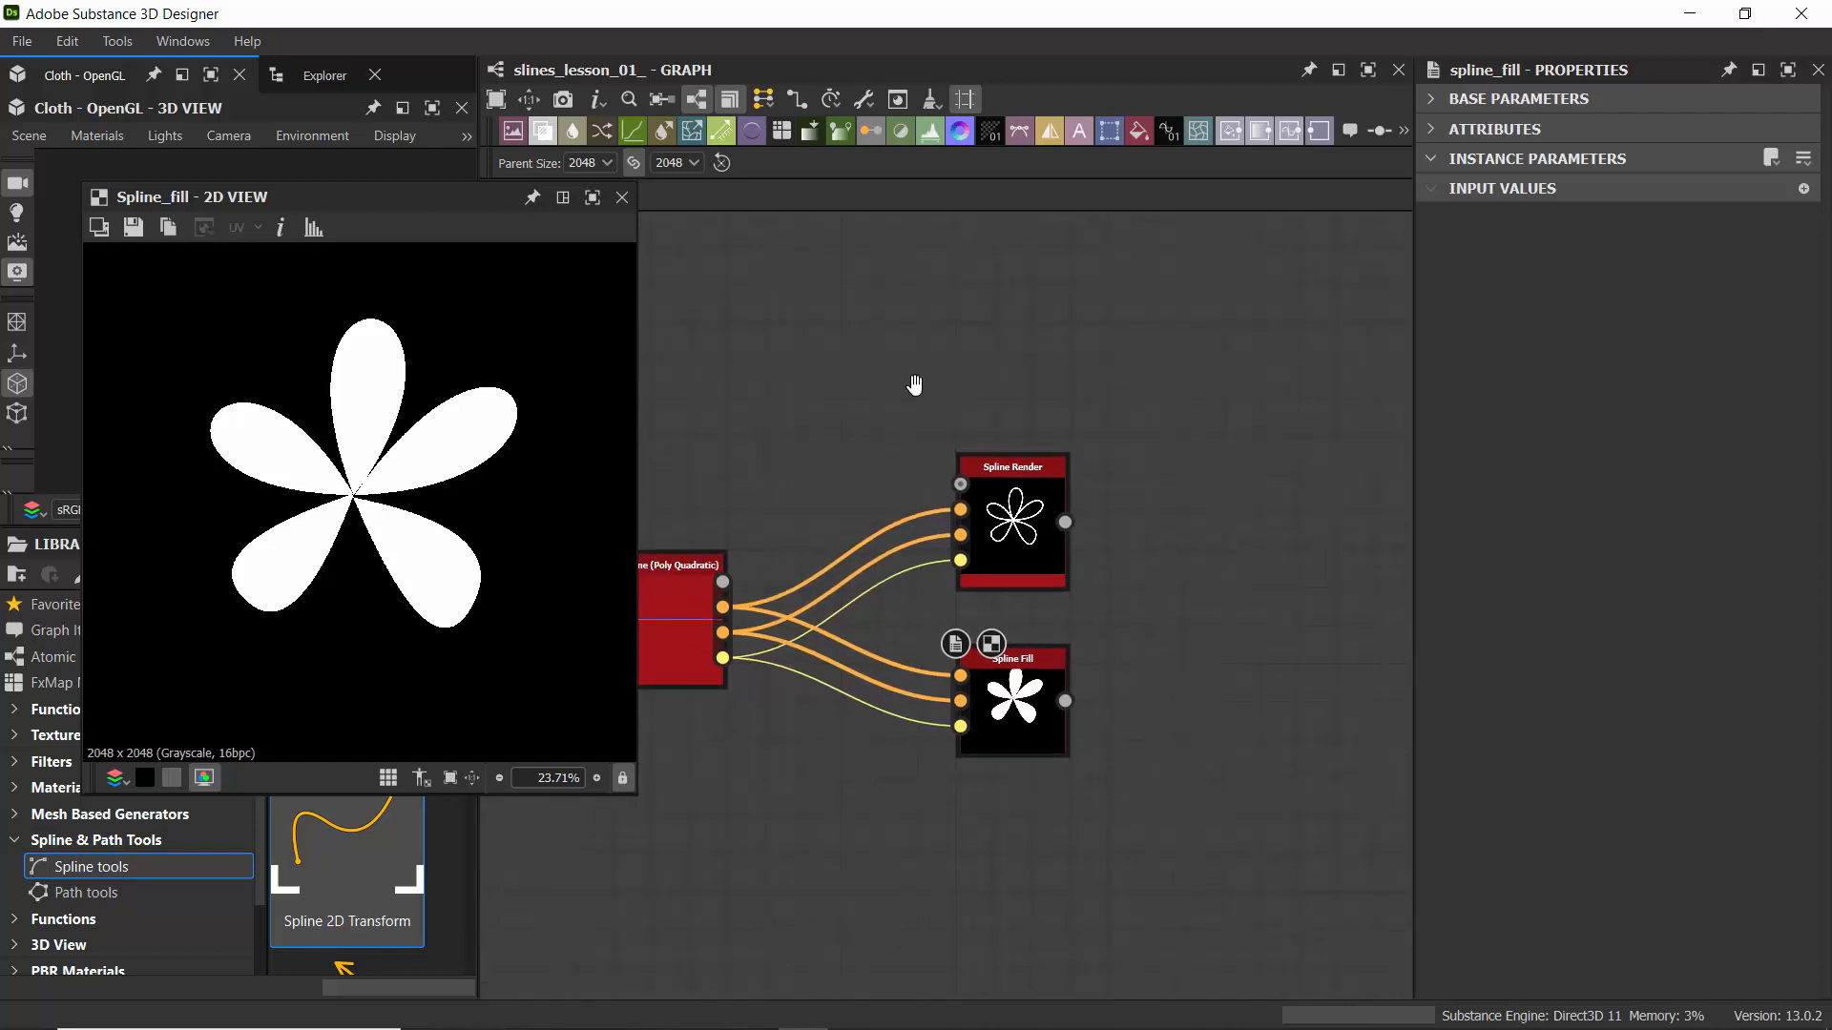
- Dock the floating 2D view and look over the Spline tools in the maximized library
key(ctrl+space)
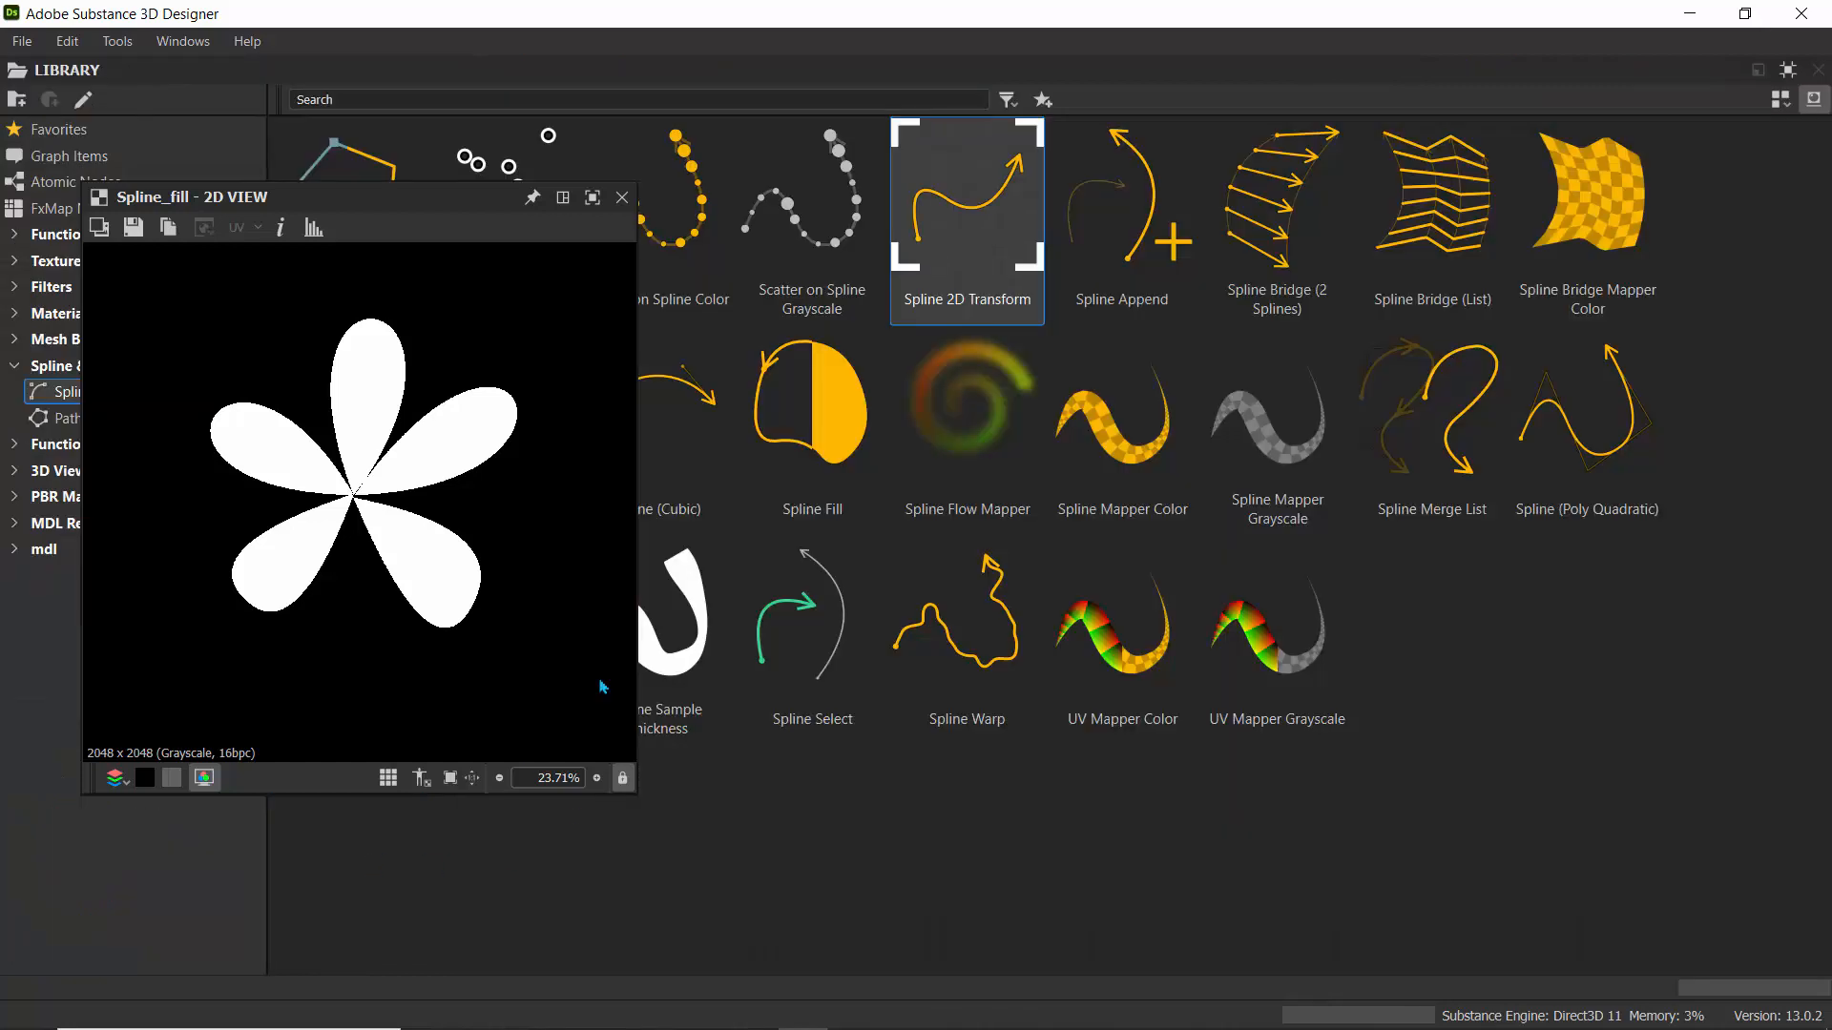
click(562, 197)
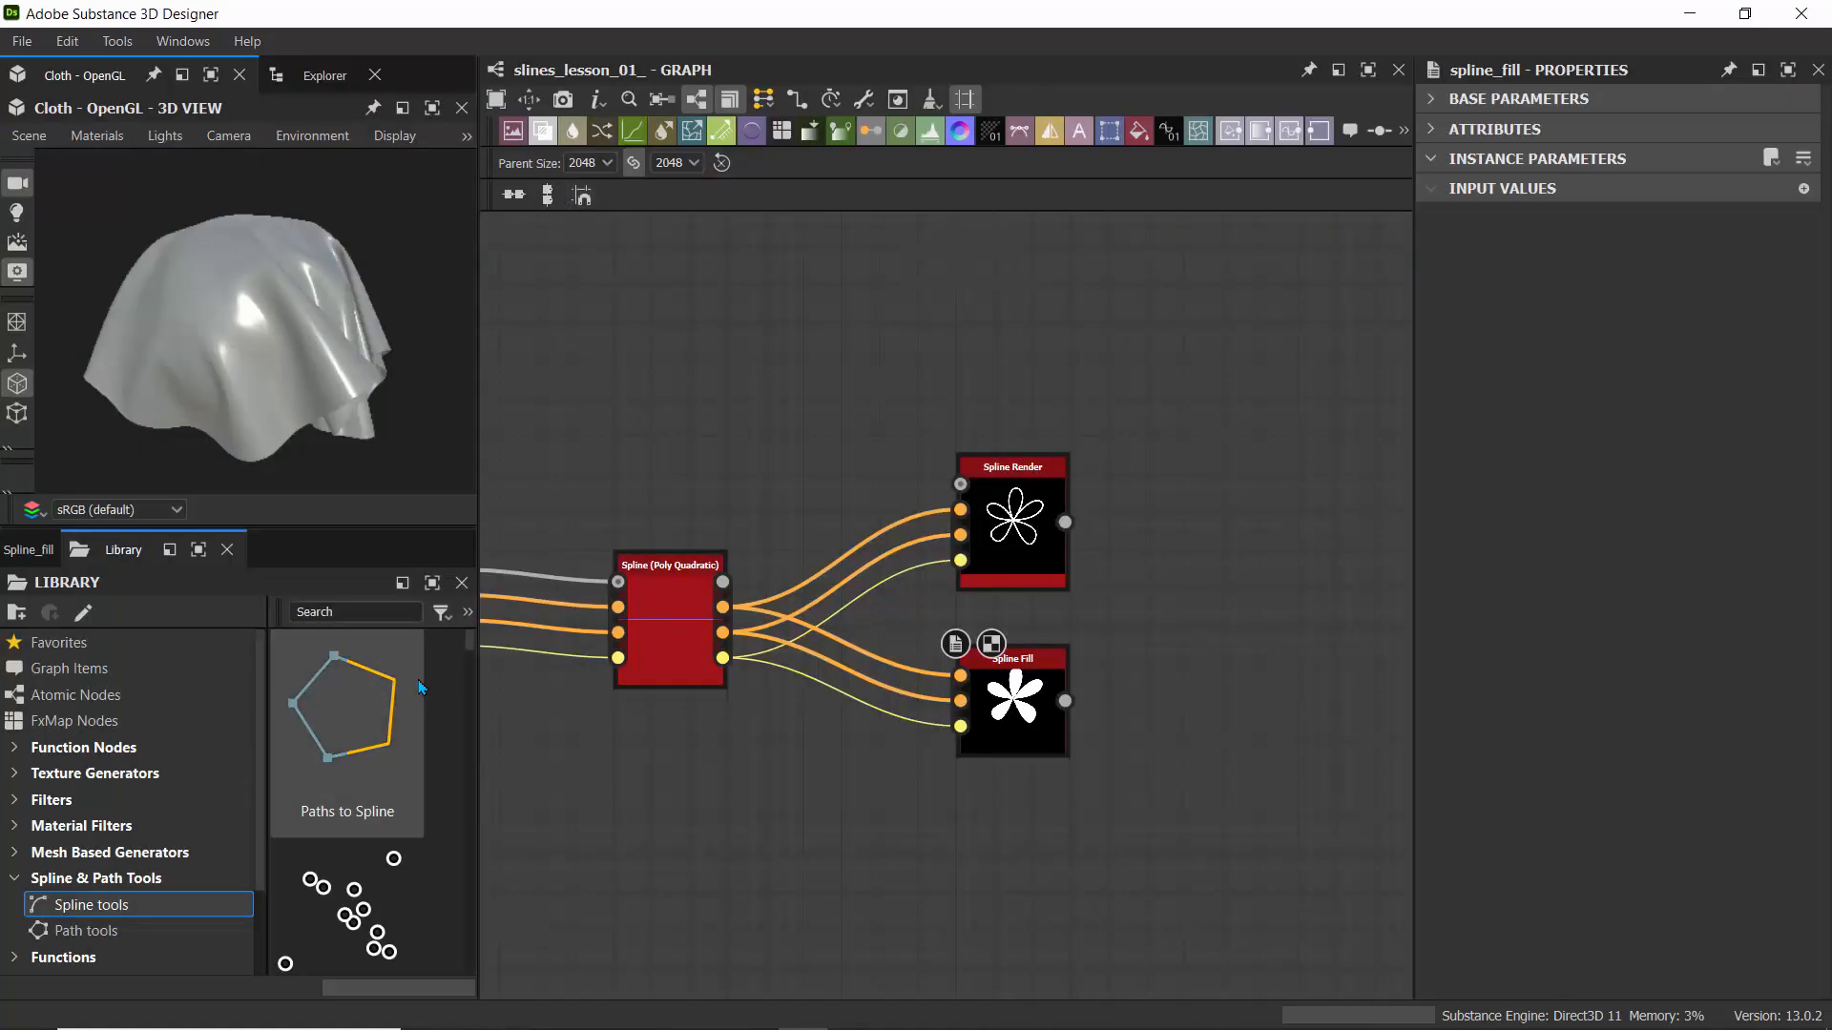
key(ctrl+space)
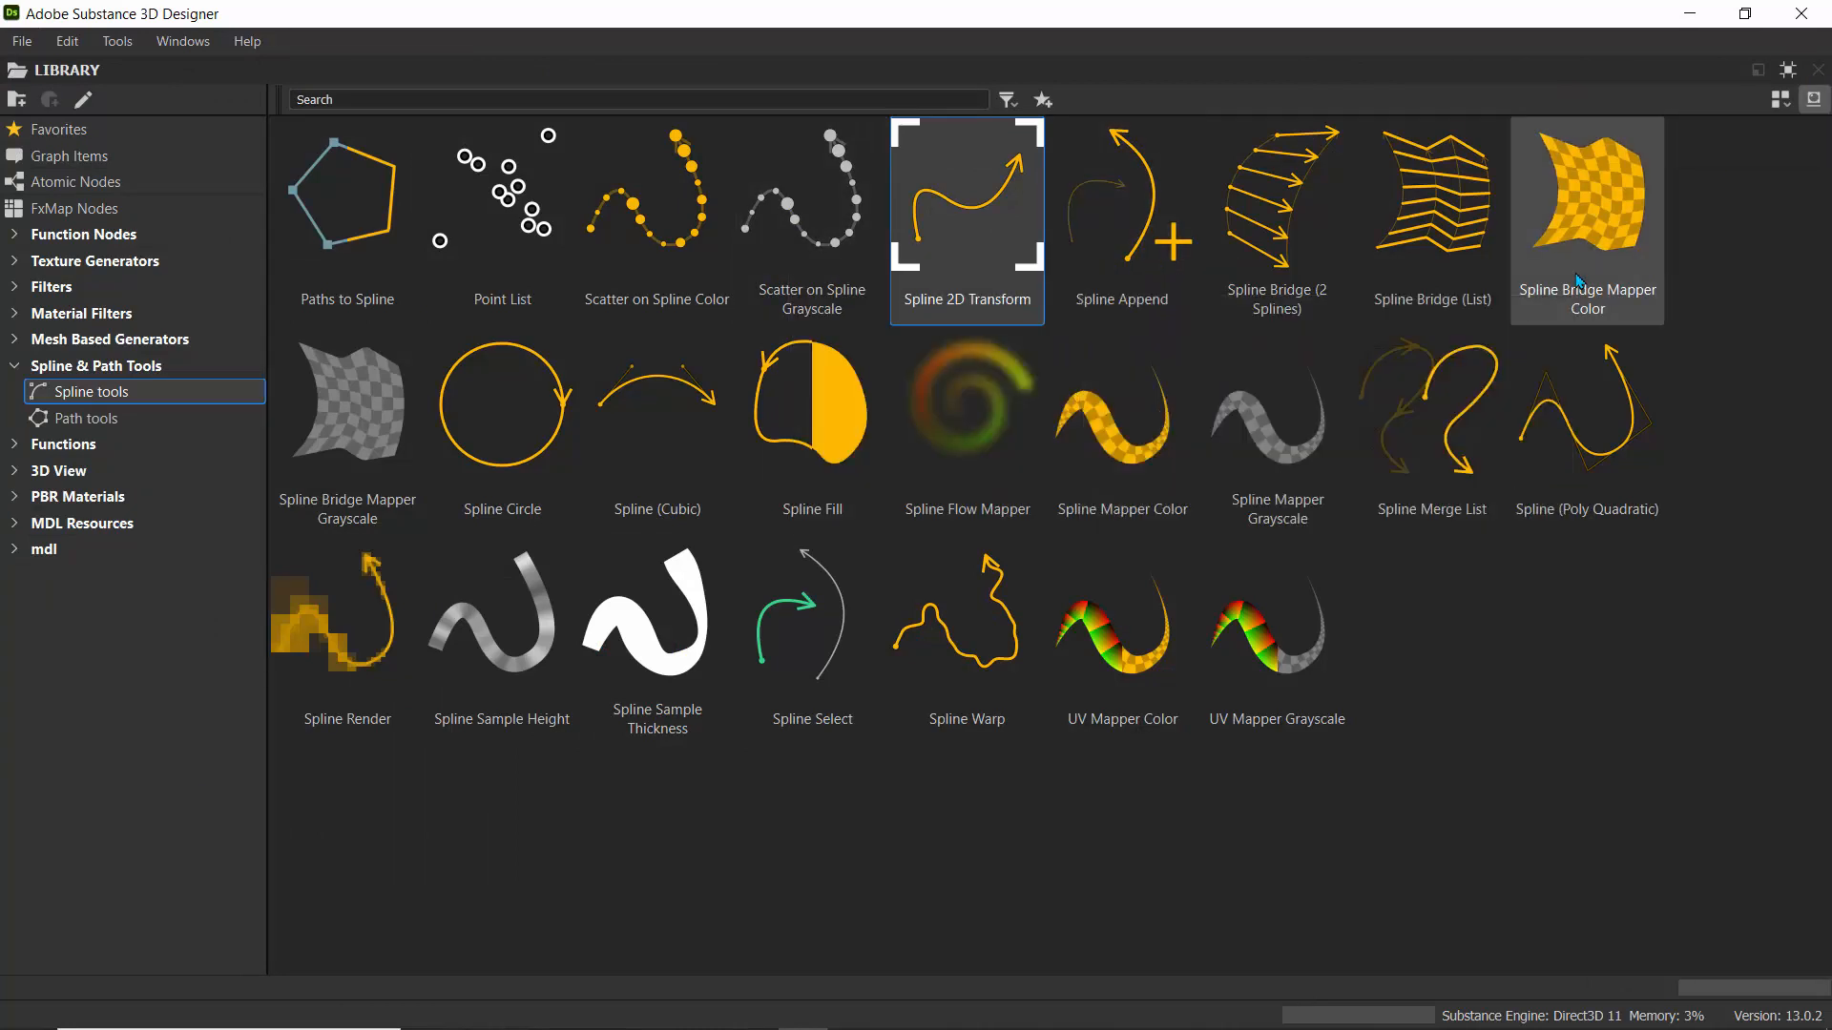
key(ctrl+space)
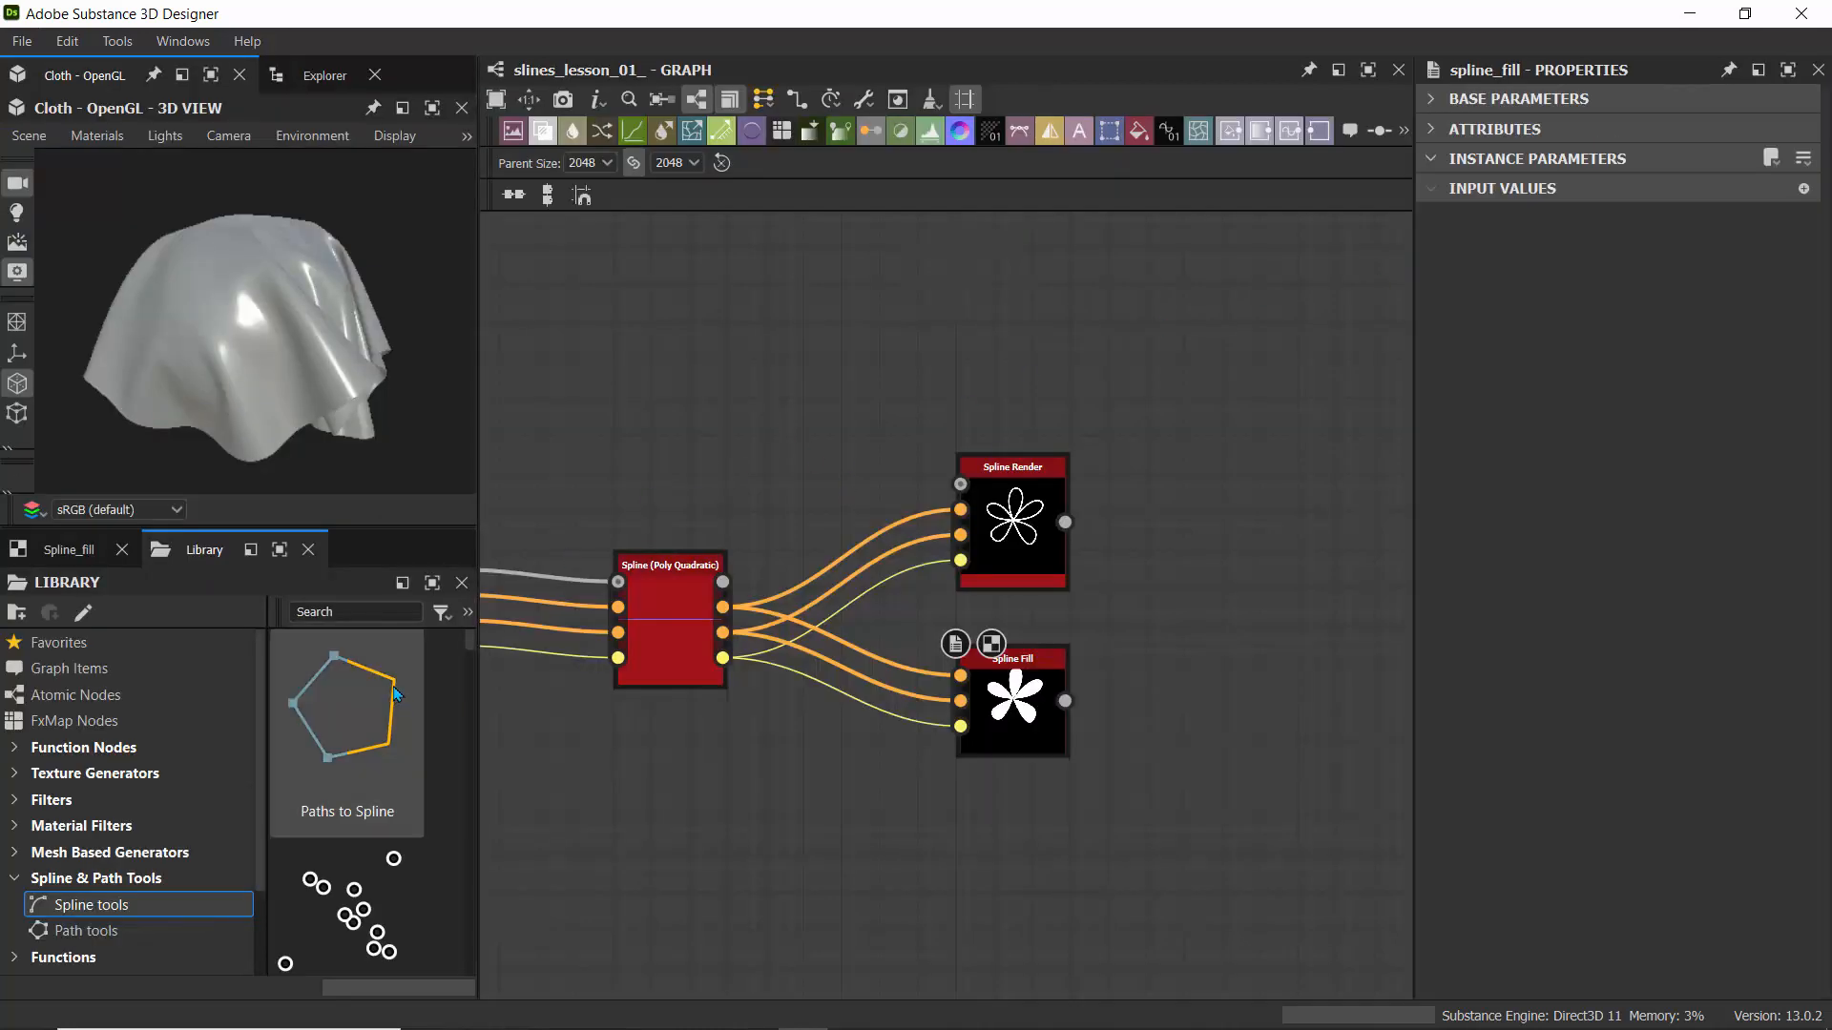
- Add a Scatter on Spline Grayscale node from the library's Spline tools, placed to the right of the Spline Render and Spline Fill nodes
scroll(393, 685, down, 6)
scroll(394, 687, down, 8)
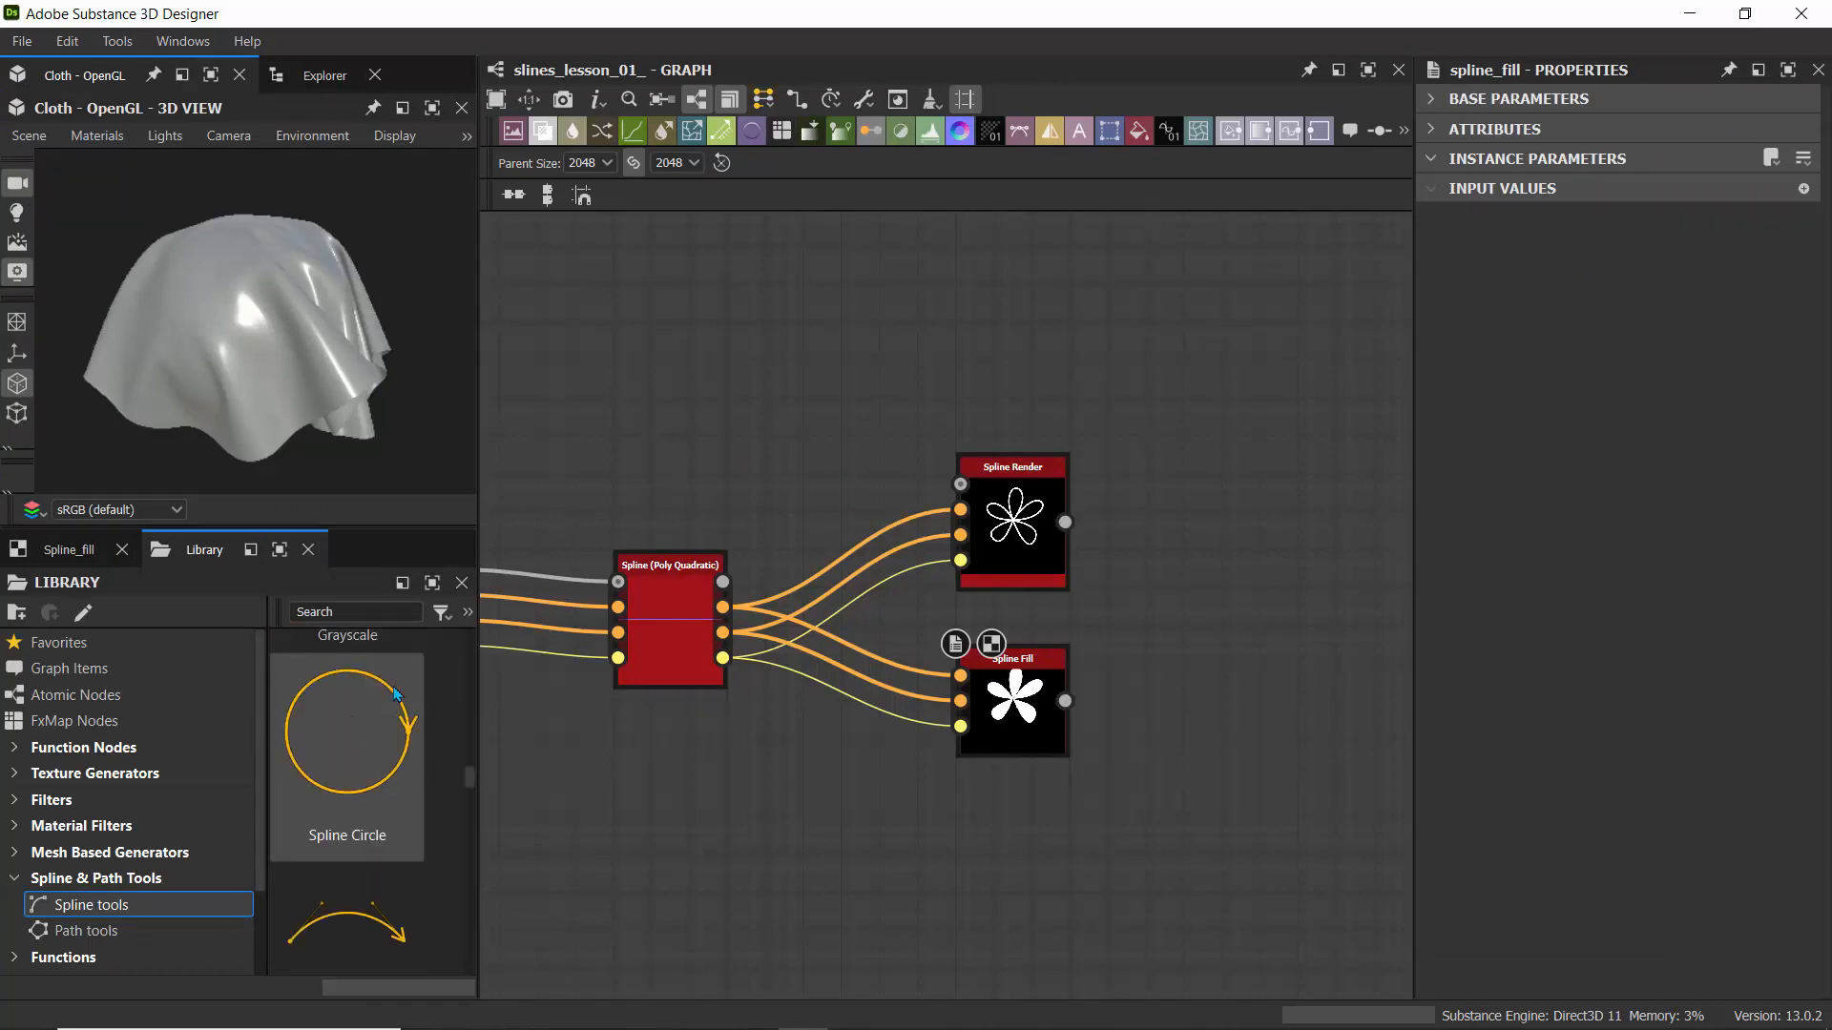
scroll(393, 685, up, 7)
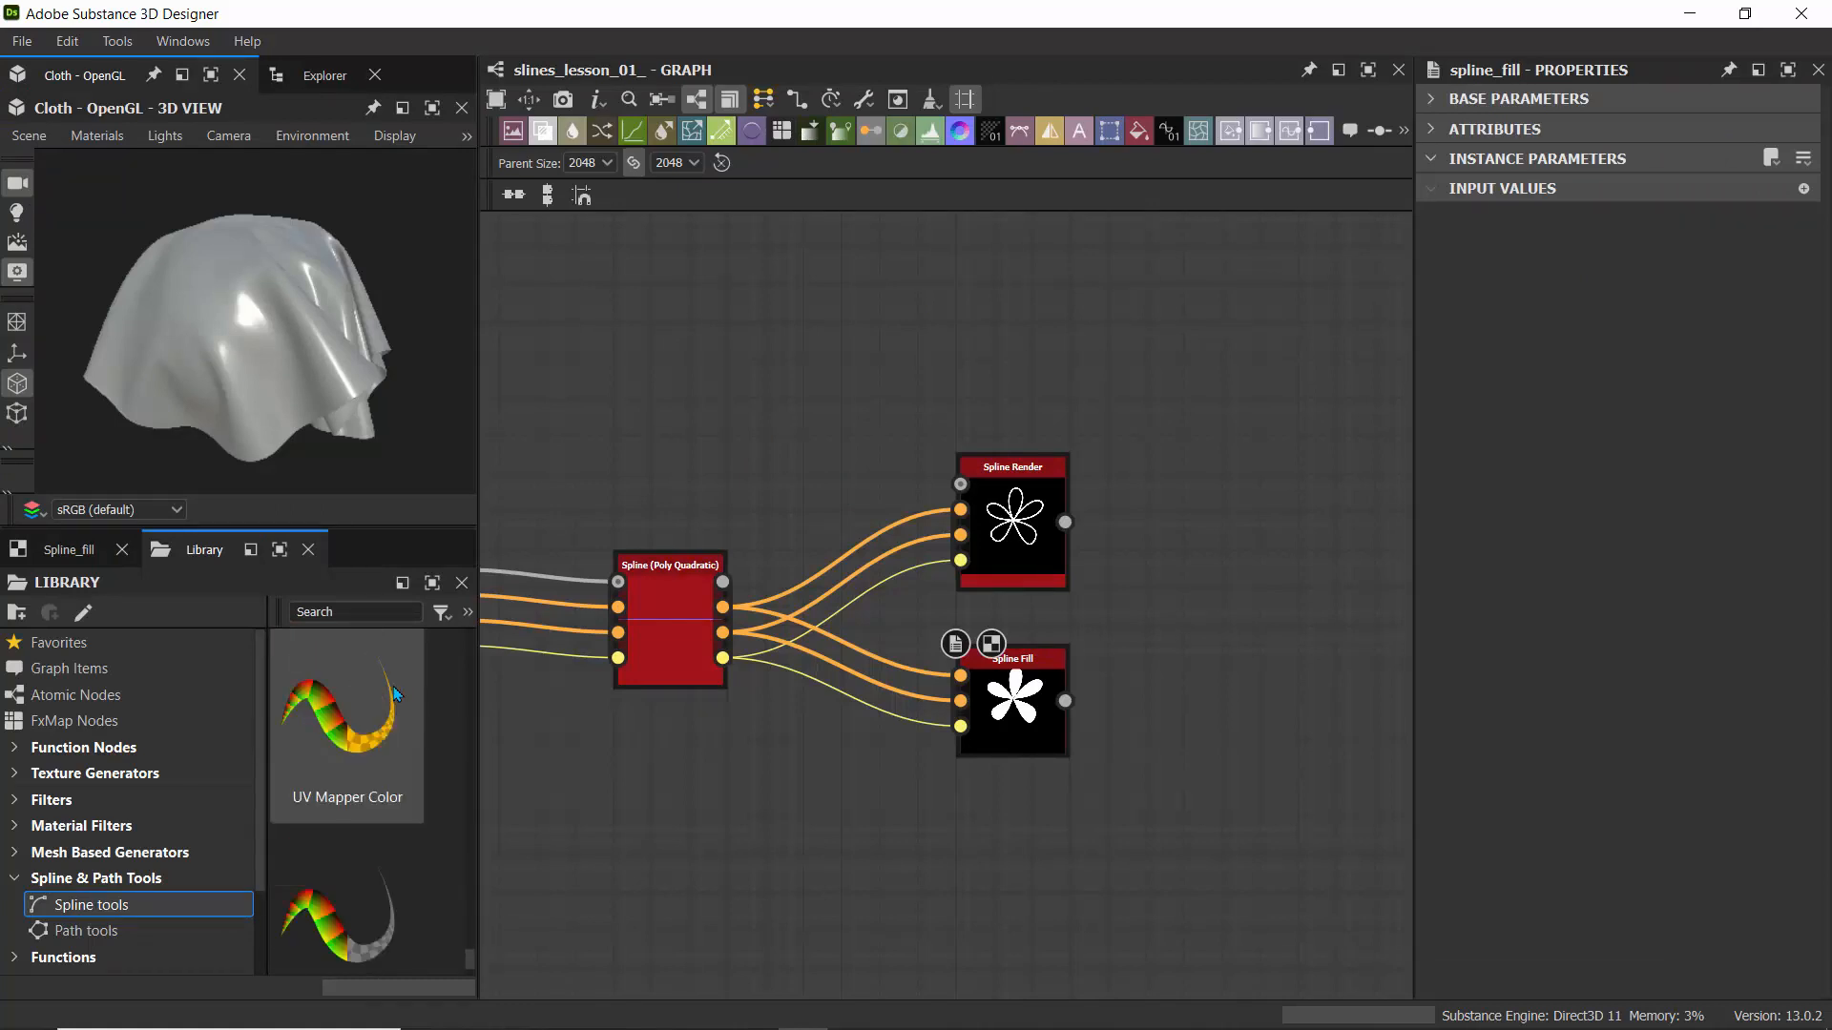
scroll(395, 694, up, 6)
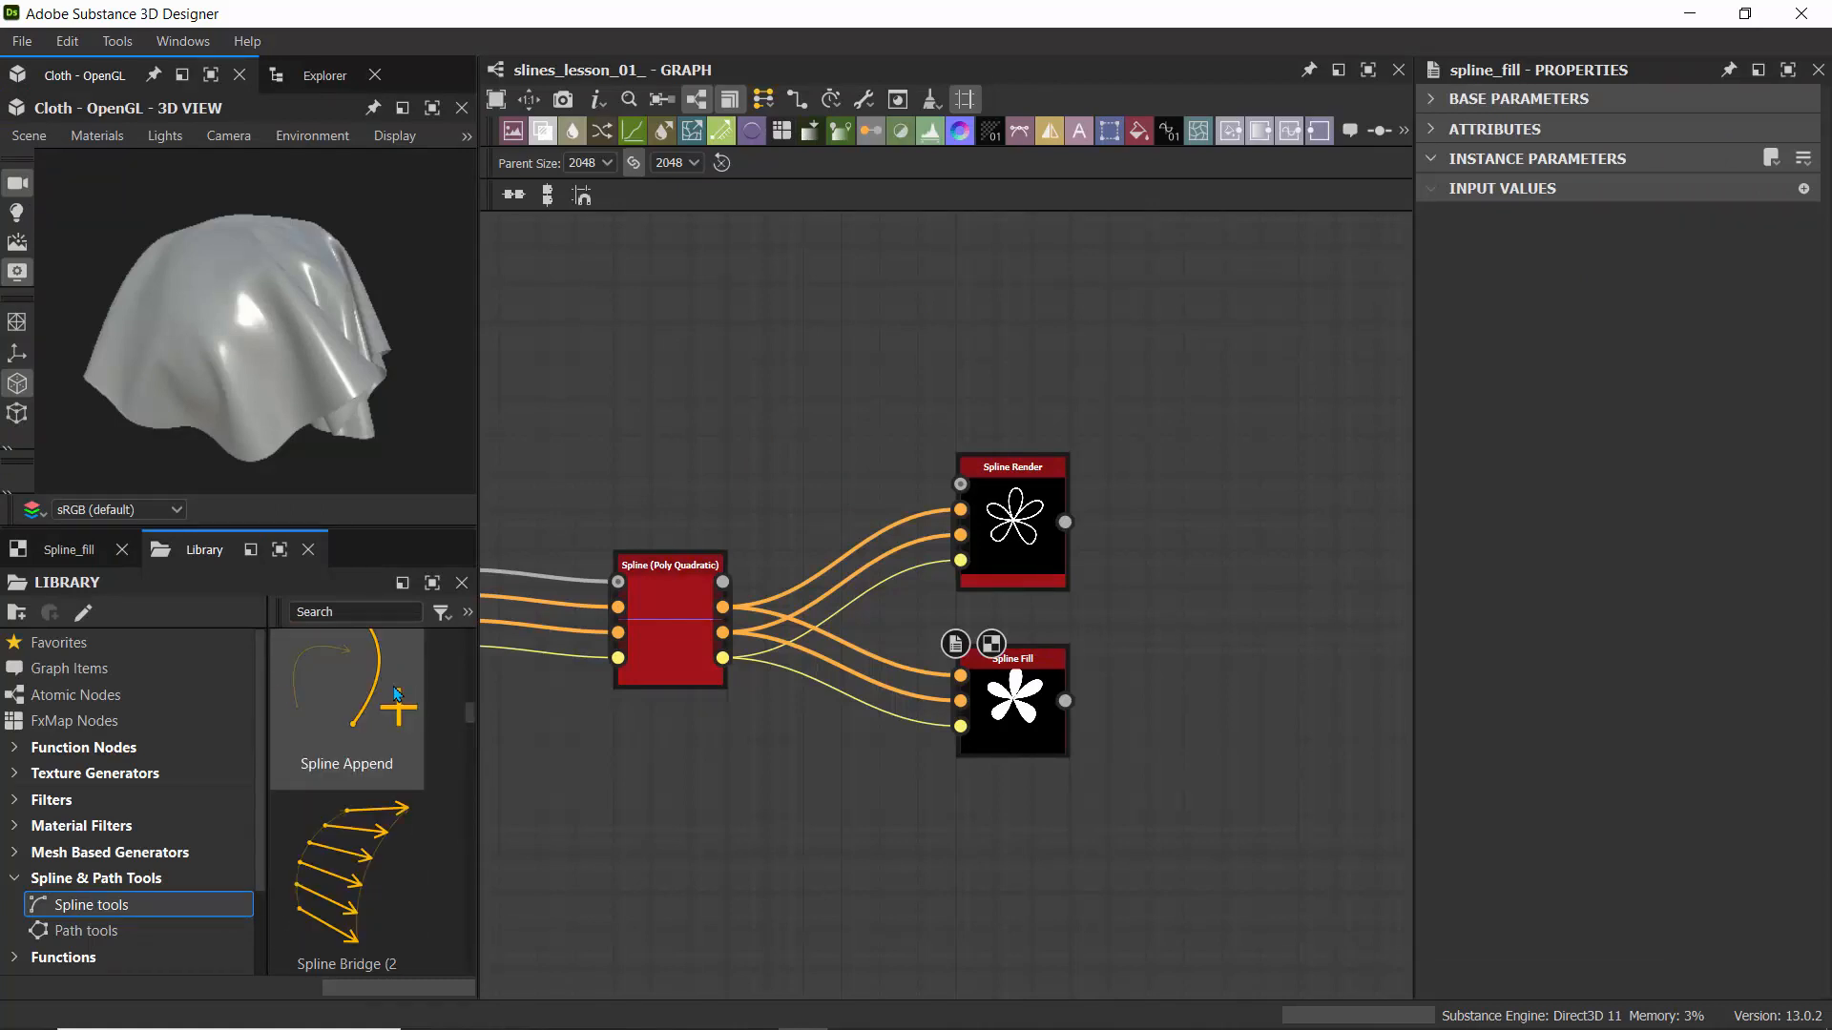
scroll(396, 694, down, 3)
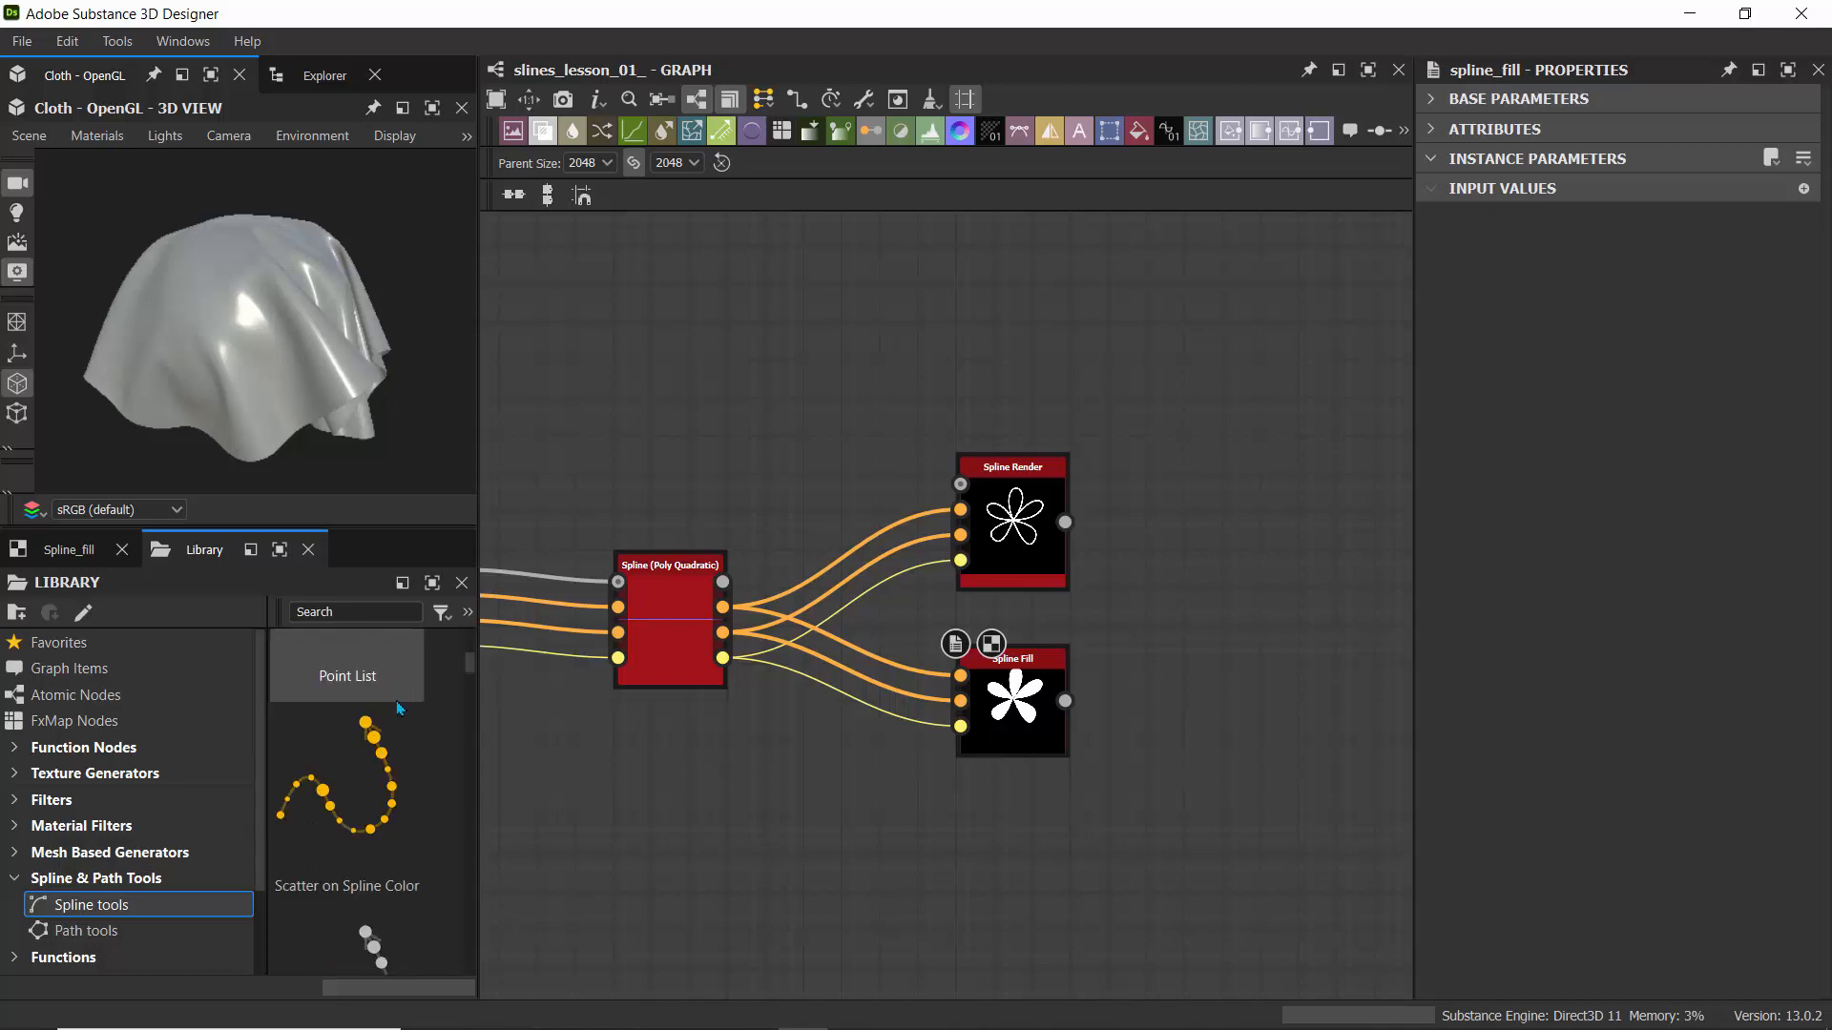
drag(393, 920, 1288, 478)
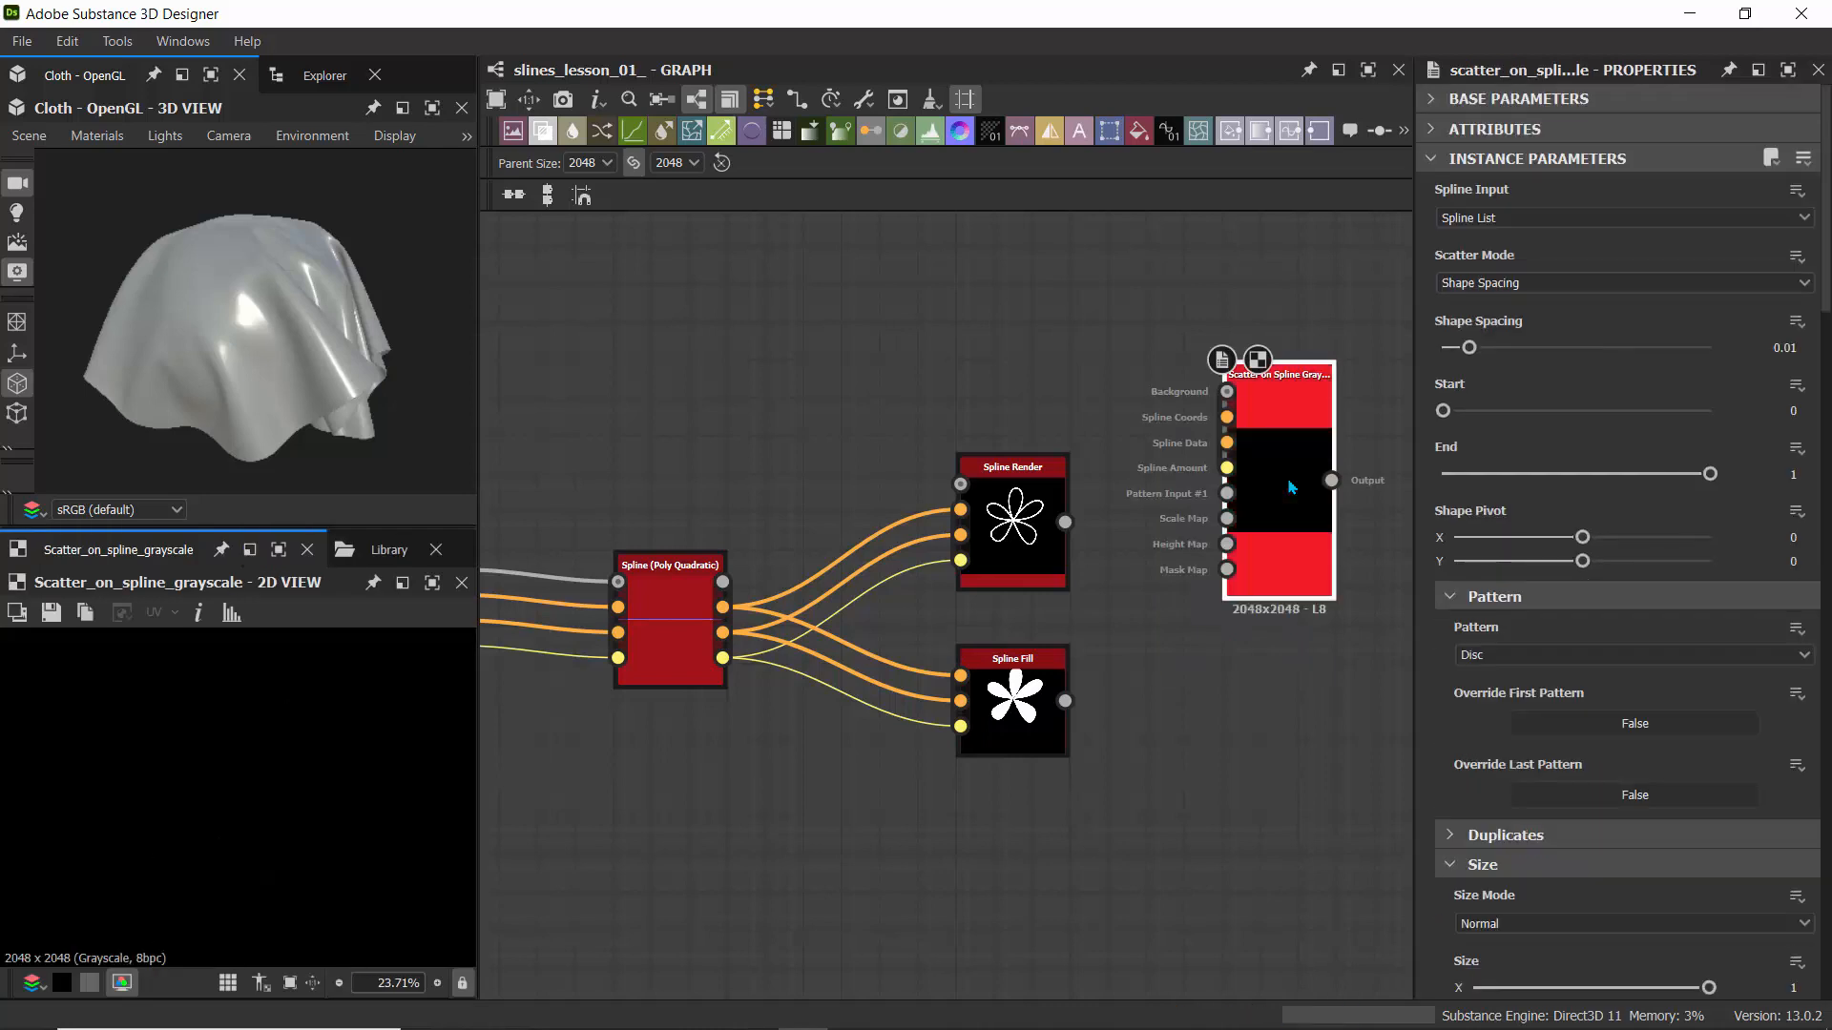
middle_drag(1116, 361, 805, 295)
middle_drag(883, 348, 916, 414)
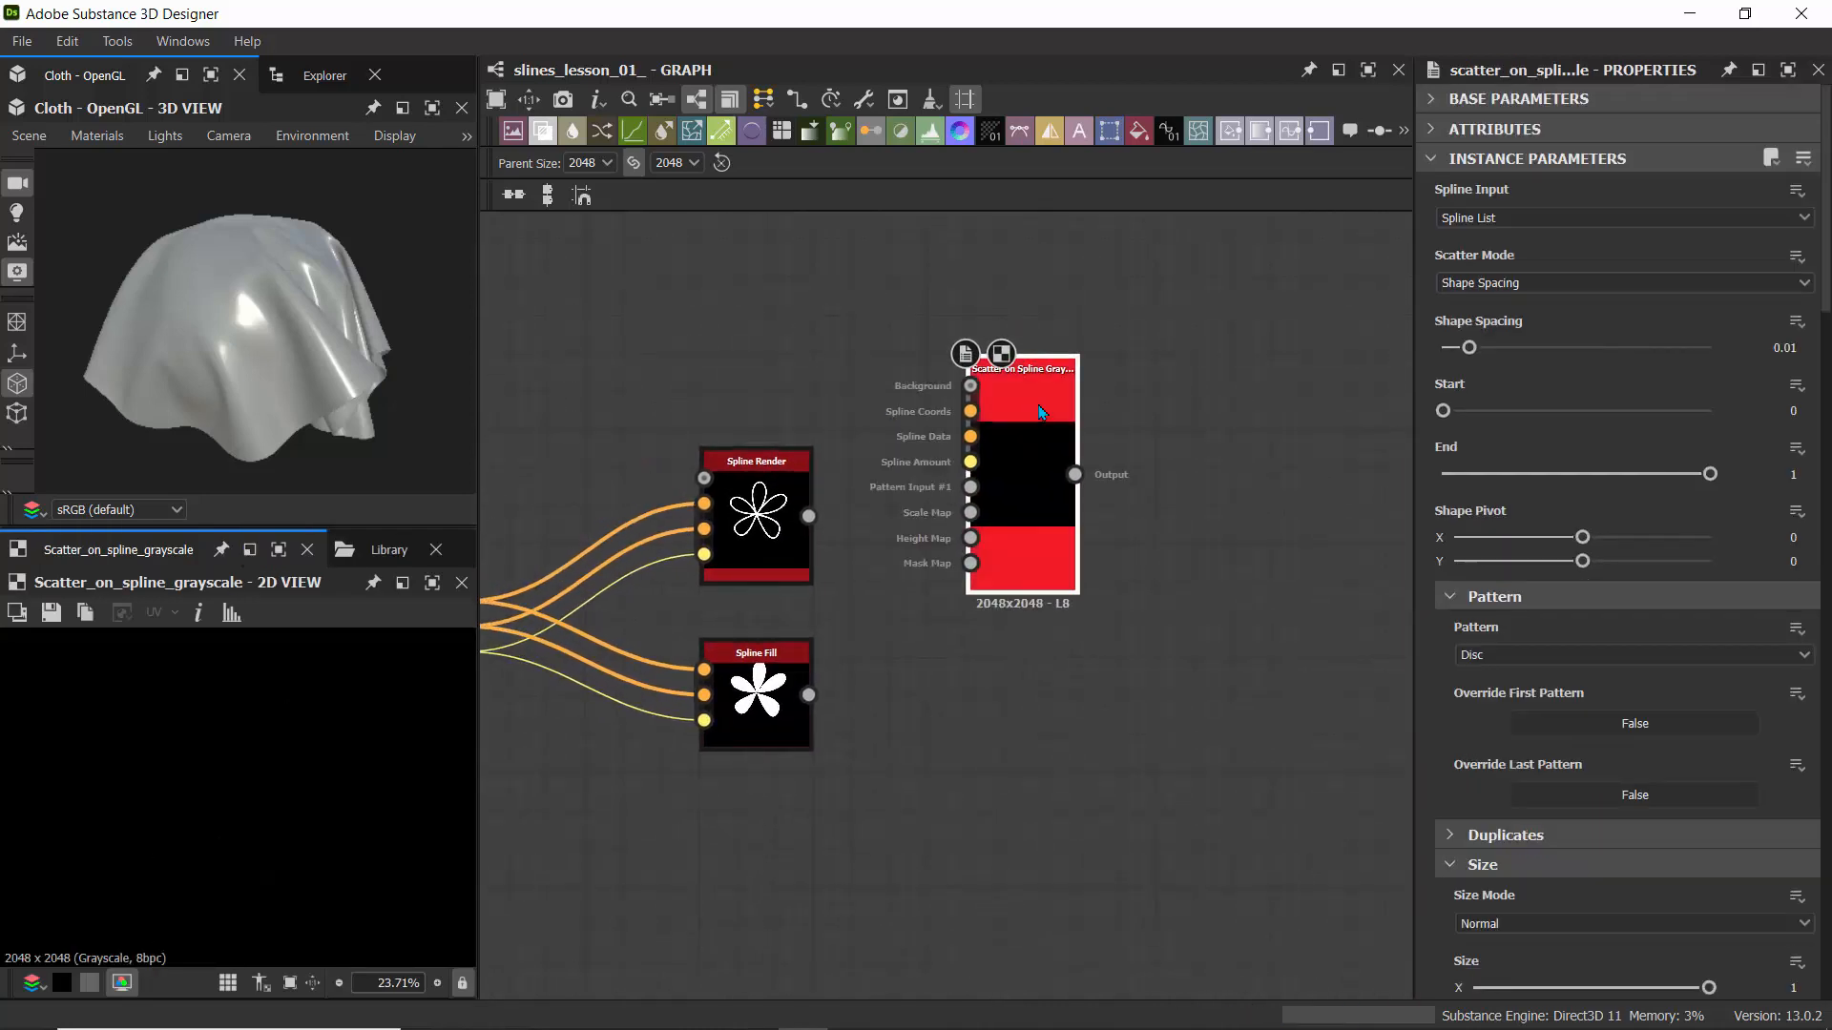
drag(1036, 409, 1073, 485)
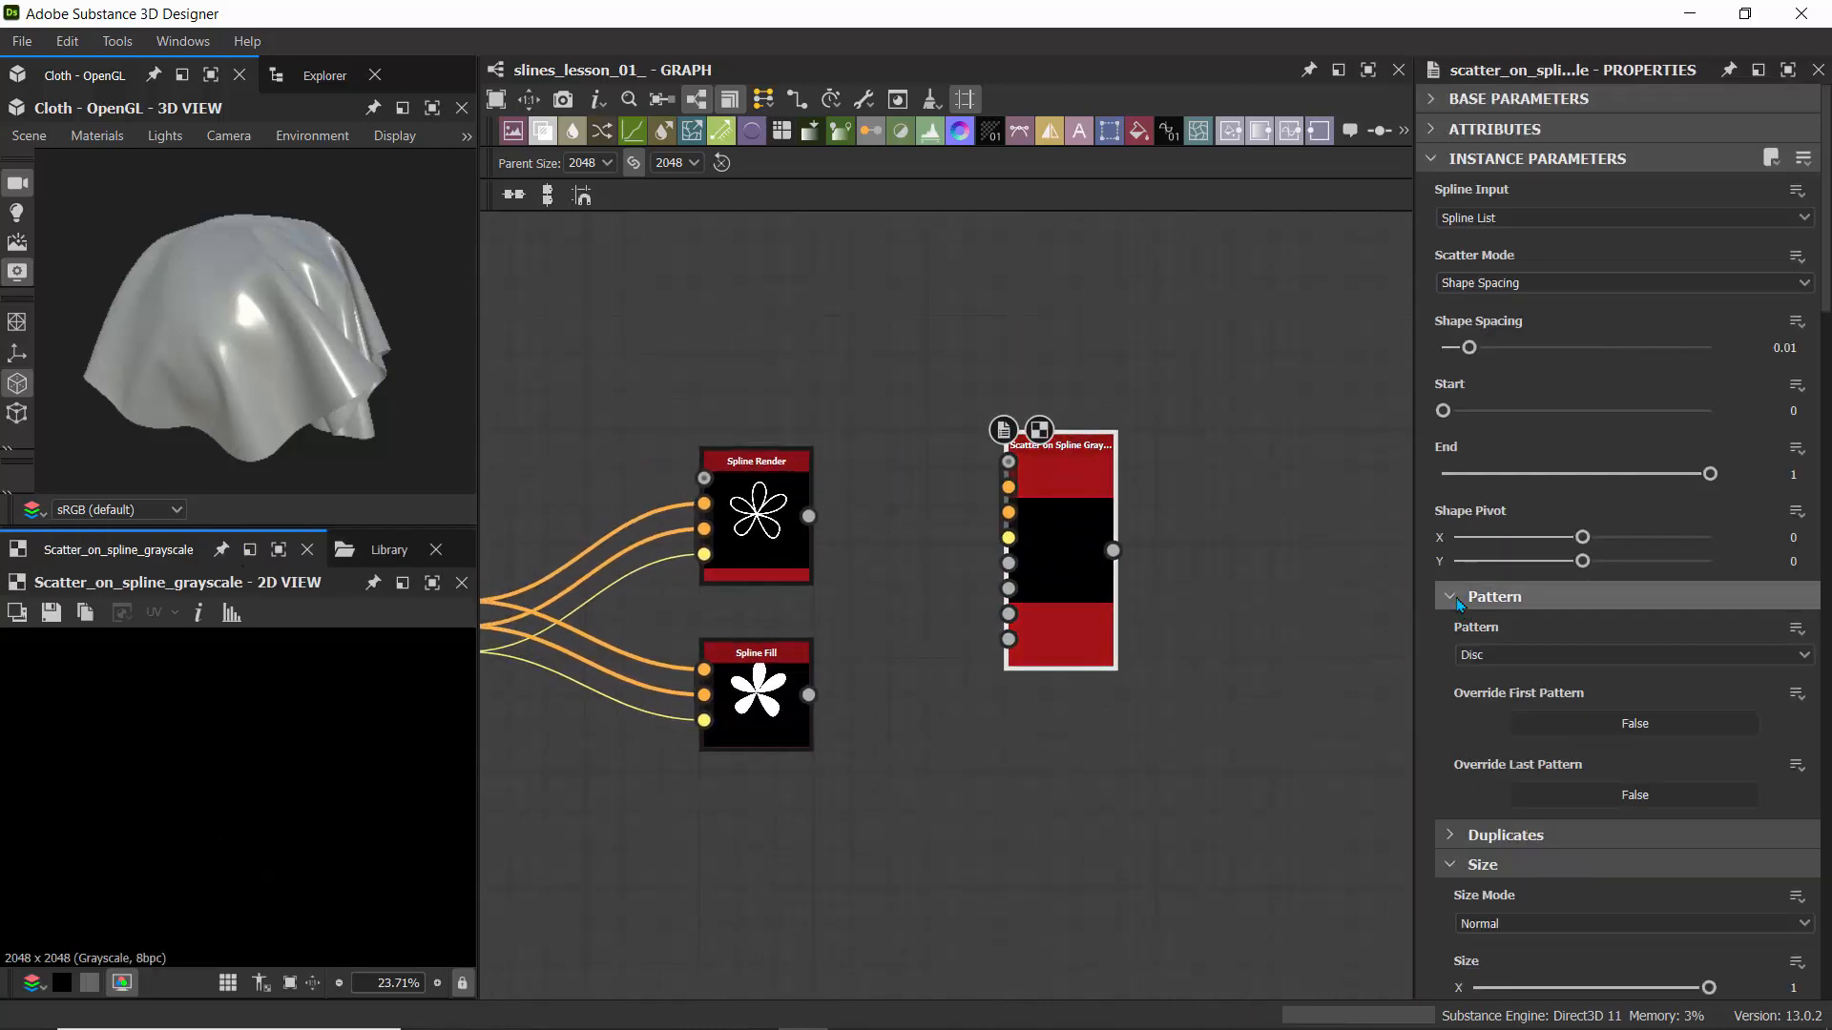
- Collapse the Pattern, Size, Position, Rotation and Color parameter groups of the Scatter on Spline Grayscale node
click(1438, 161)
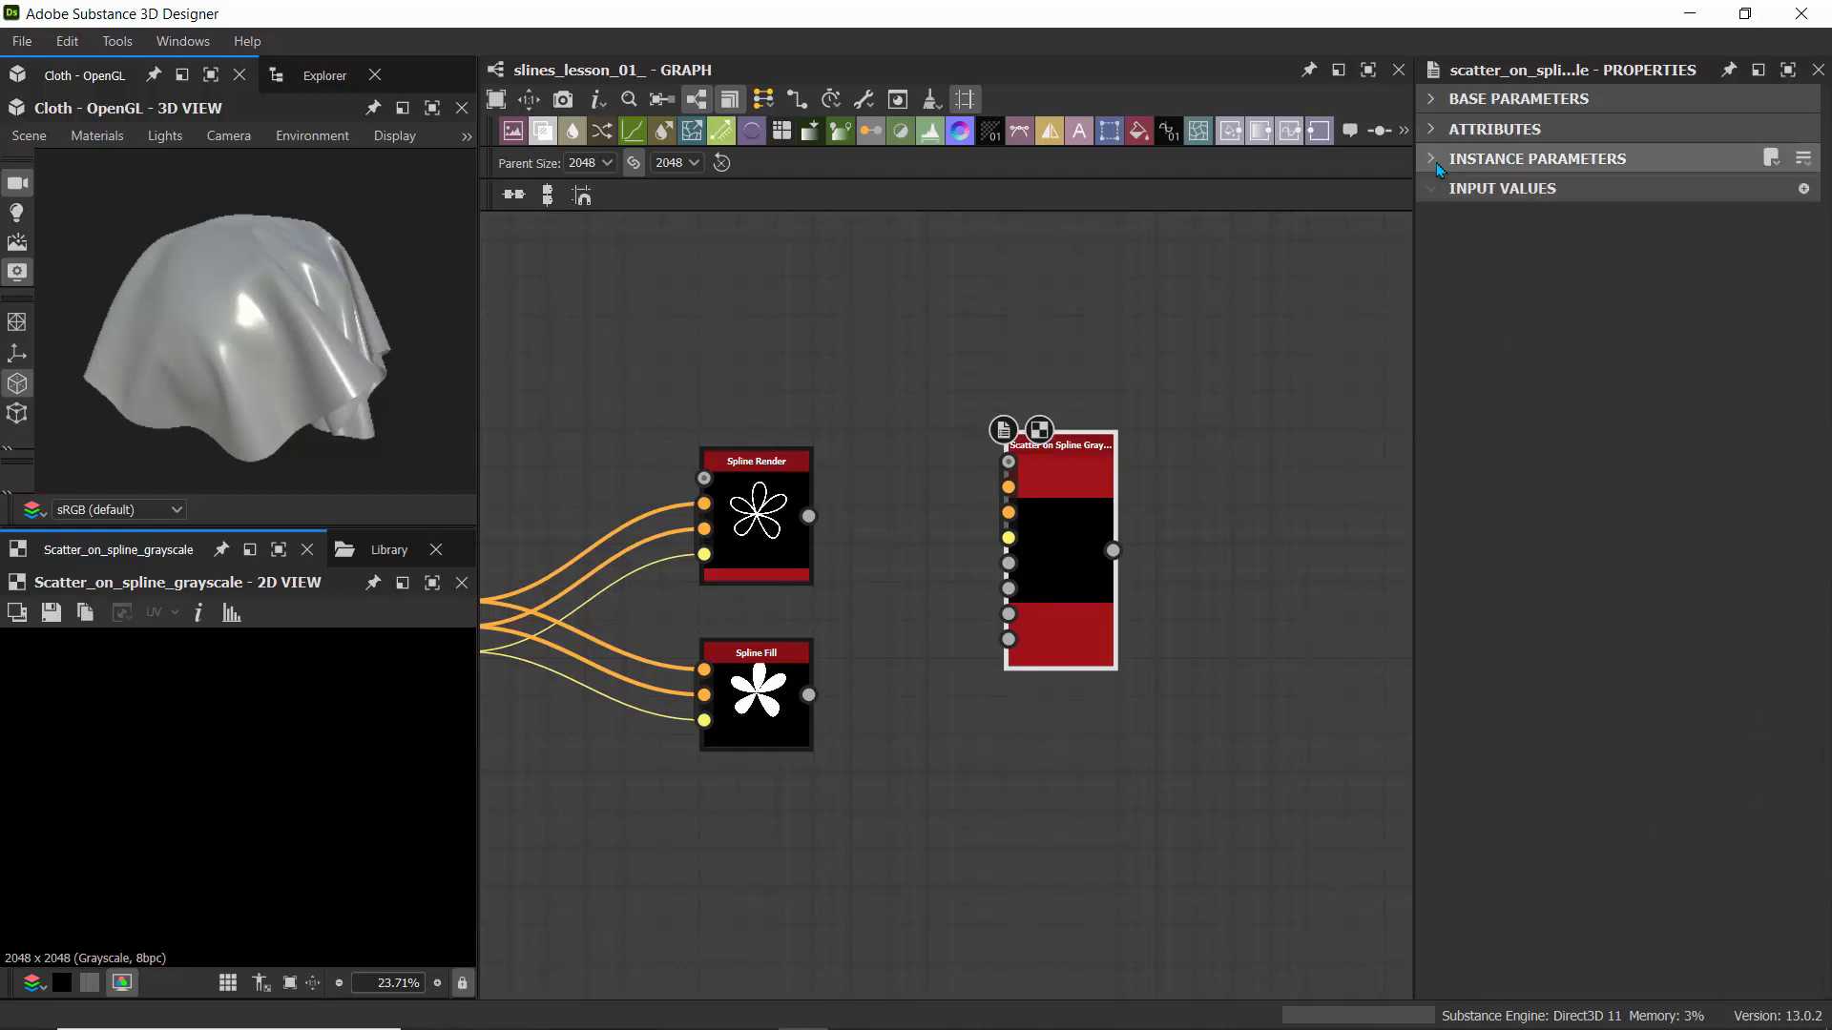
click(1437, 160)
click(1450, 596)
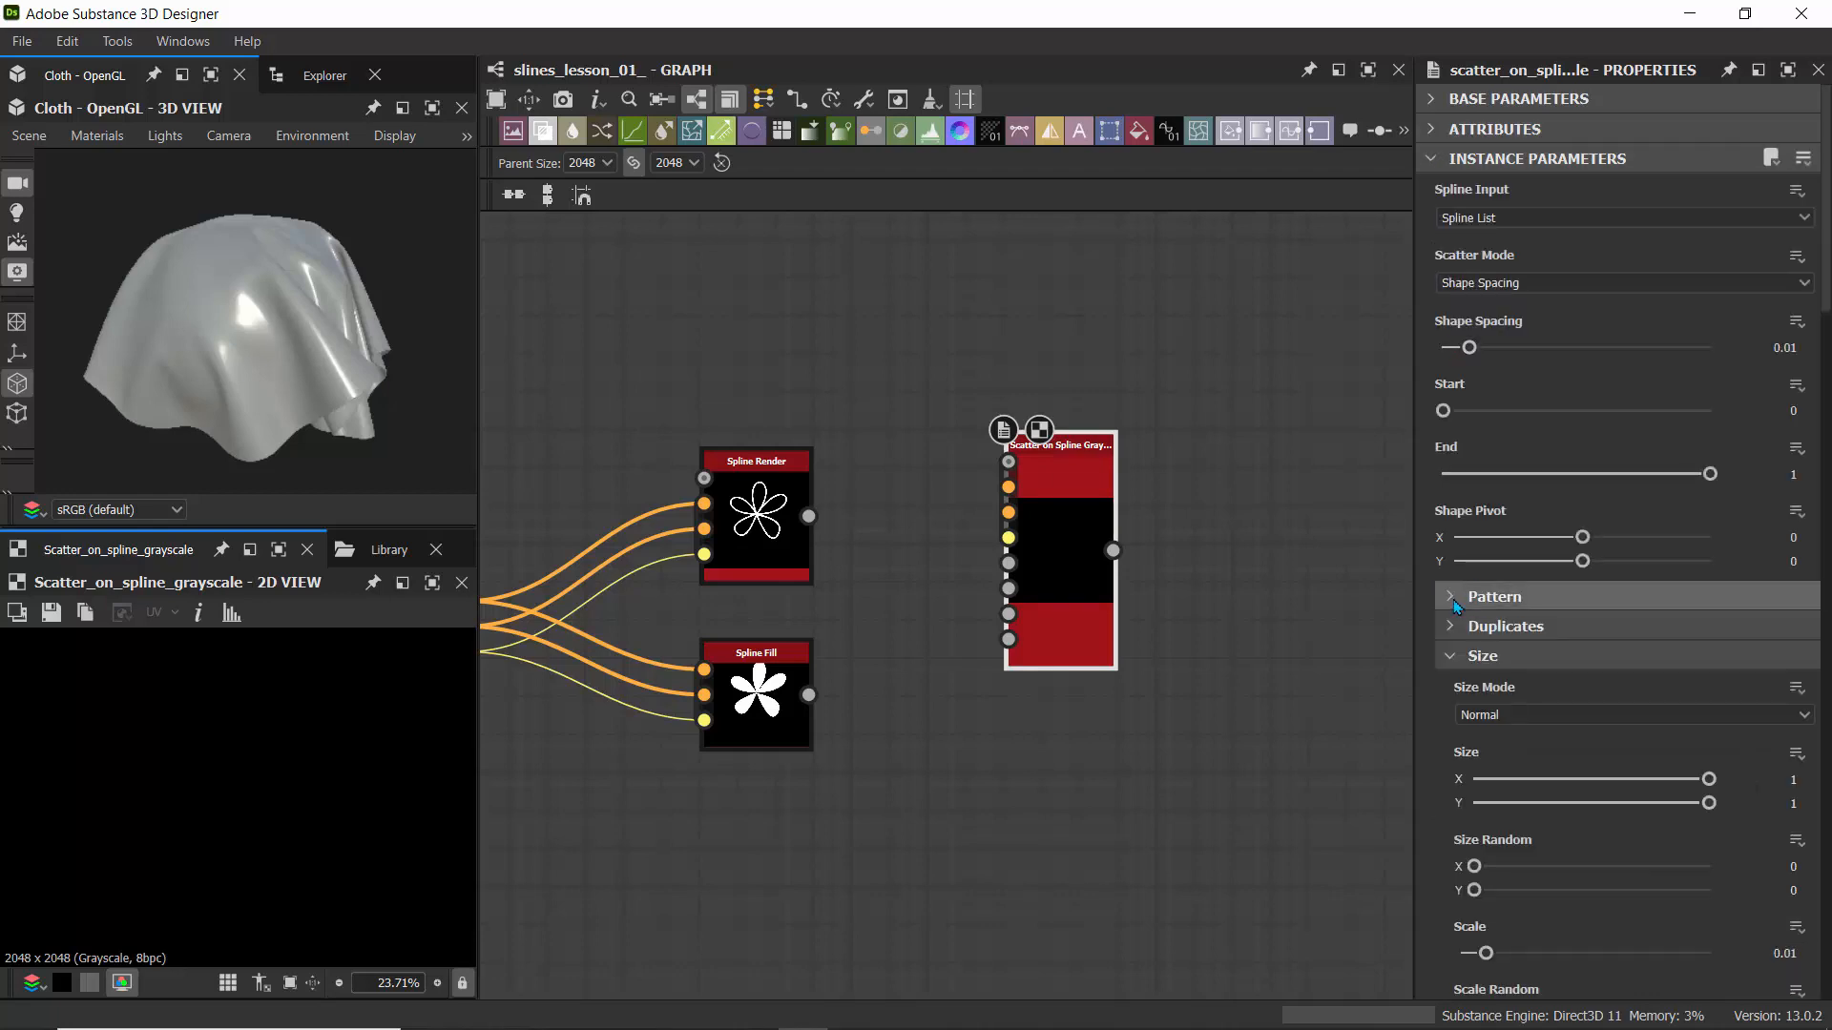
click(1451, 657)
click(1452, 691)
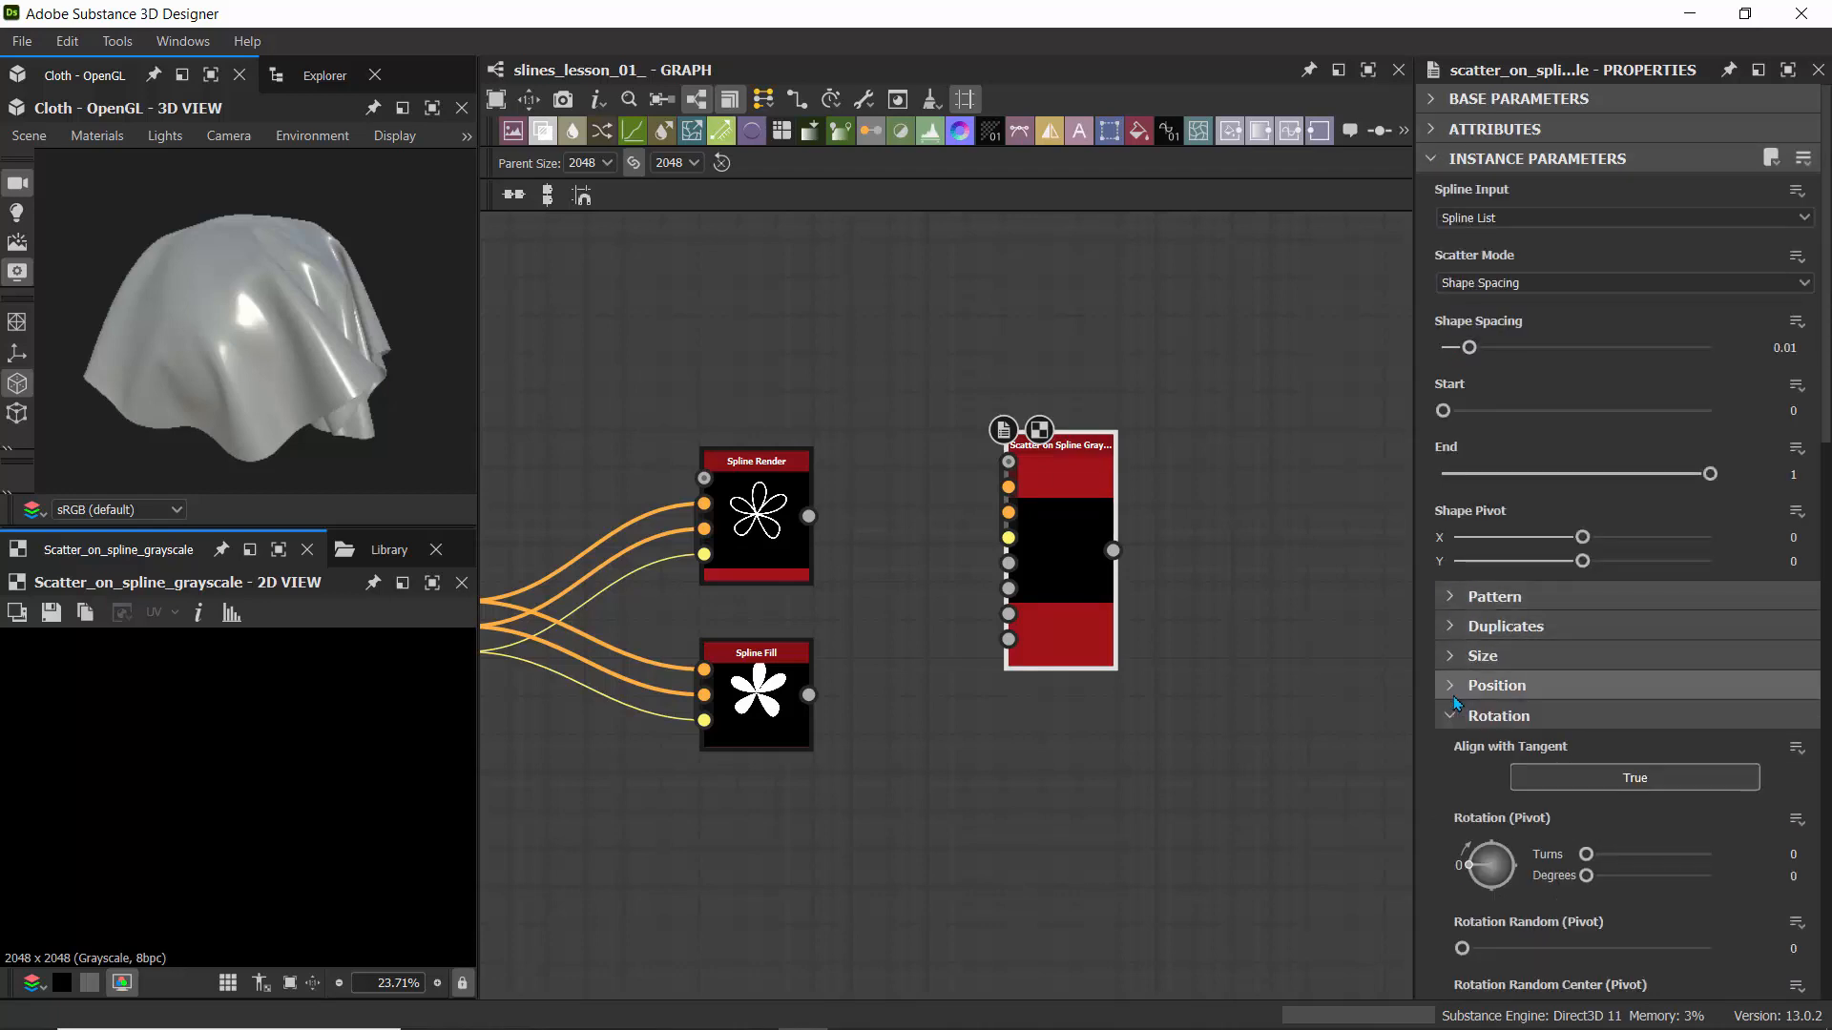
click(1454, 717)
click(1450, 749)
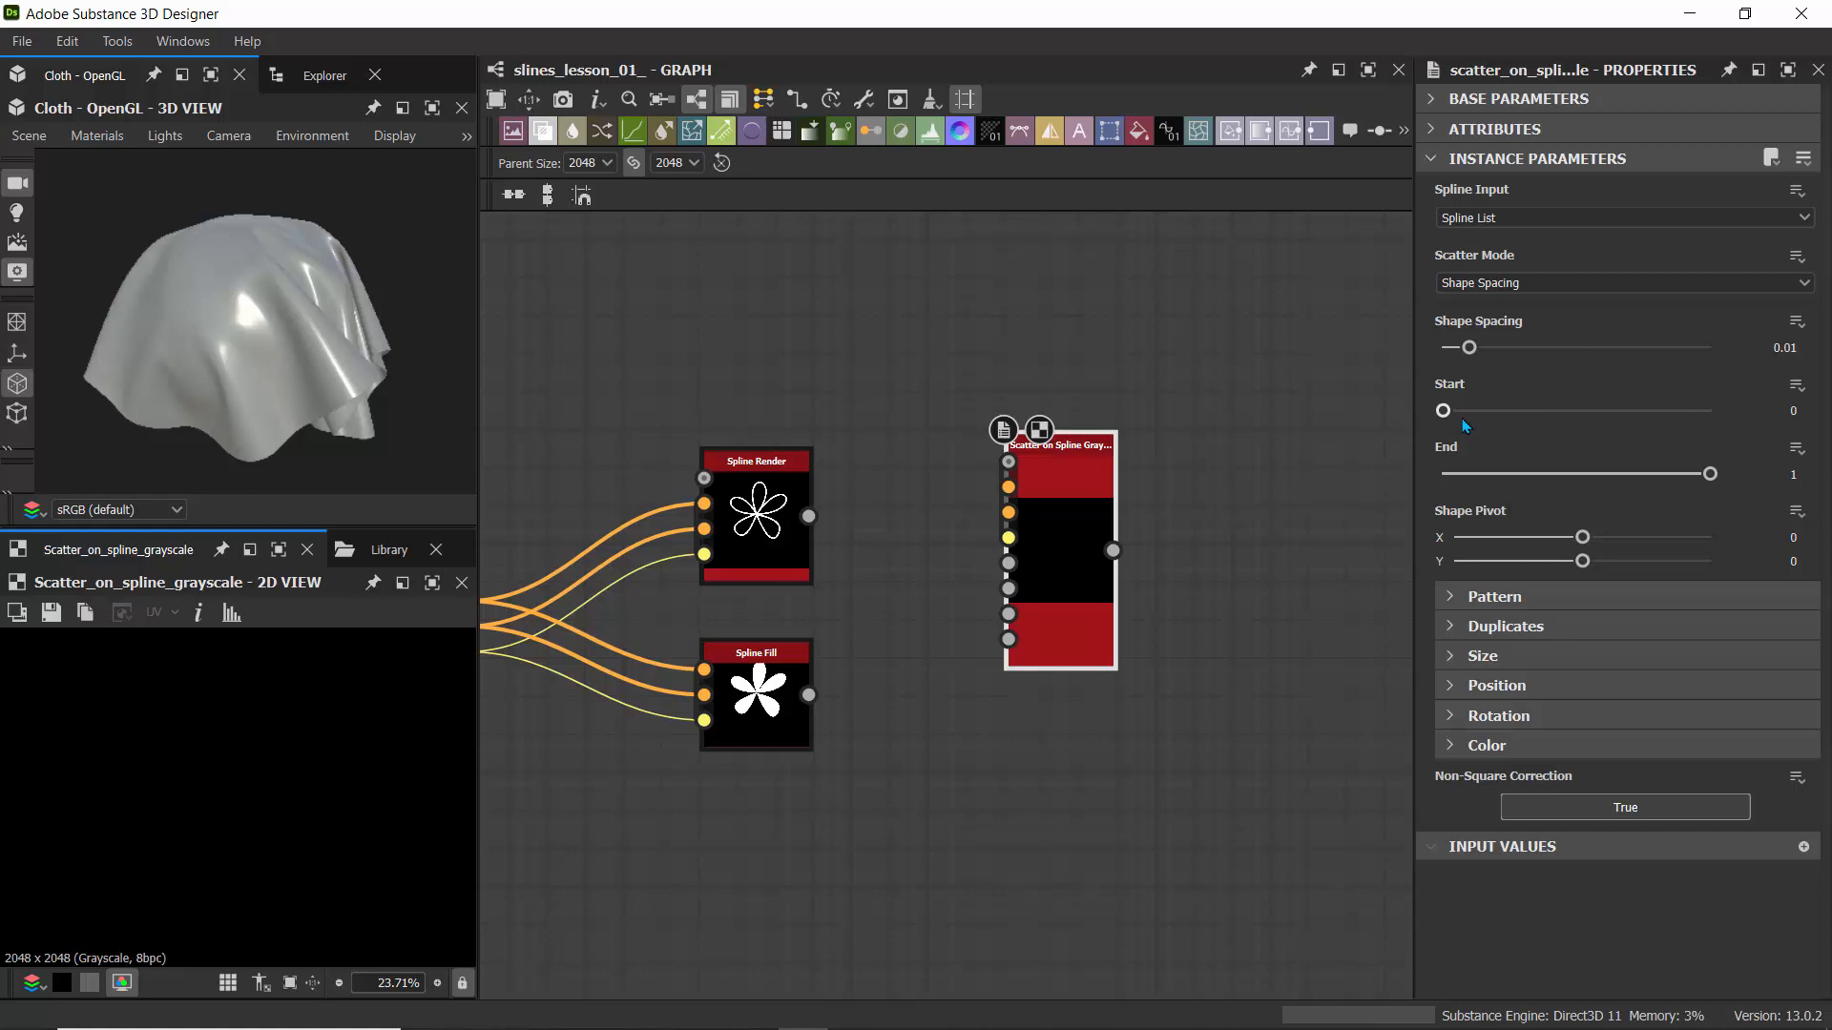
- Move the Spline Render node up out of the way and connect the Spline (Poly Quadratic) outputs to the Scatter on Spline Grayscale node
drag(777, 470, 858, 364)
middle_drag(720, 530, 915, 567)
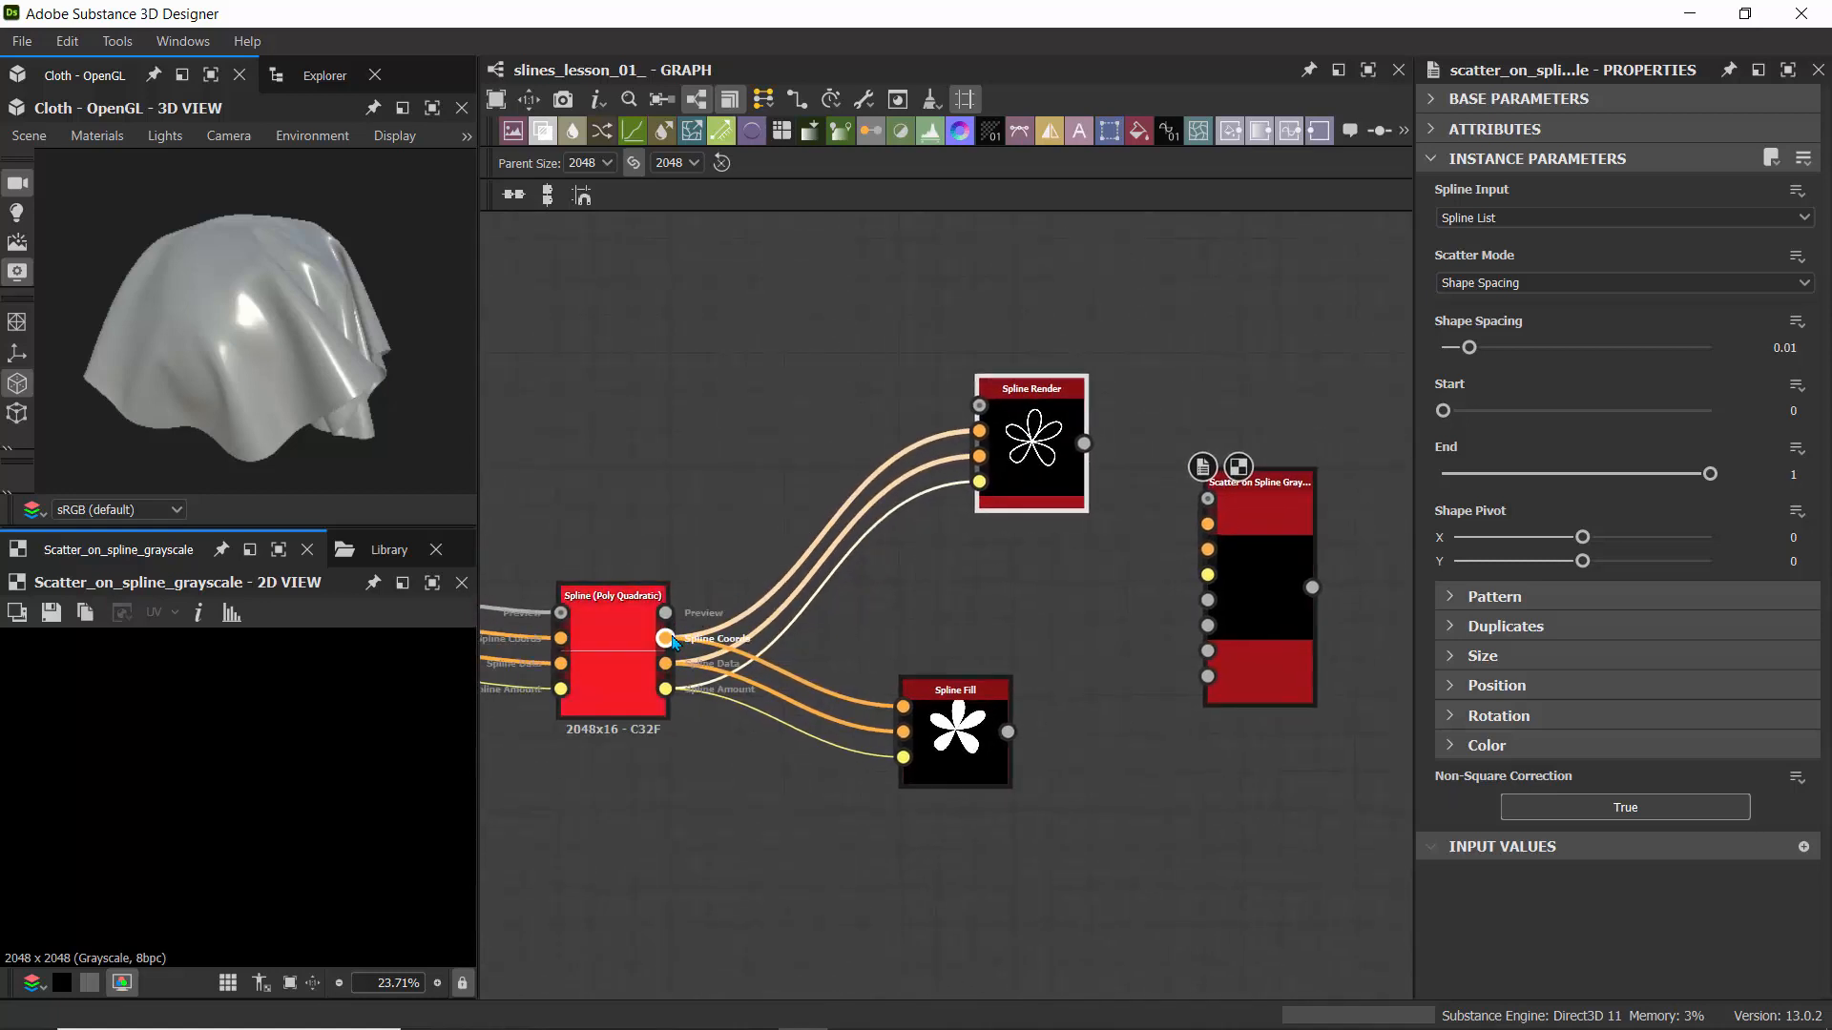
drag(671, 641, 1207, 553)
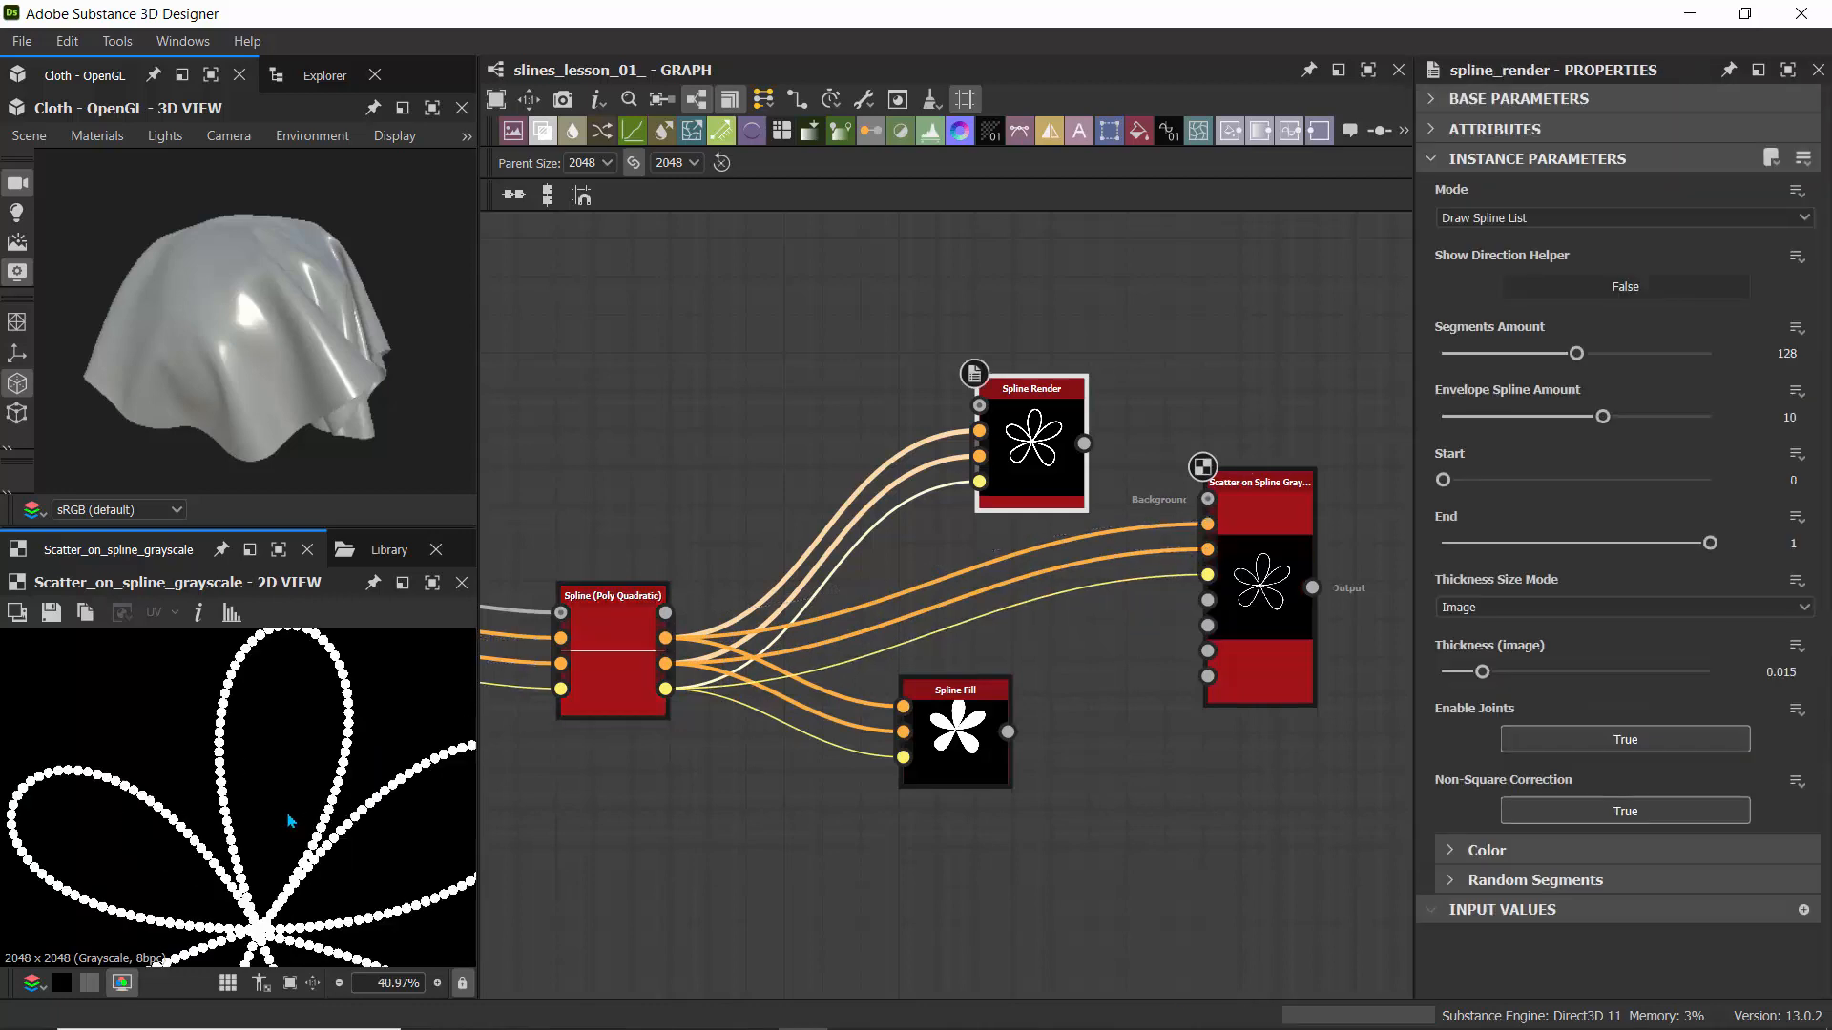
scroll(291, 820, up, 5)
scroll(291, 821, down, 3)
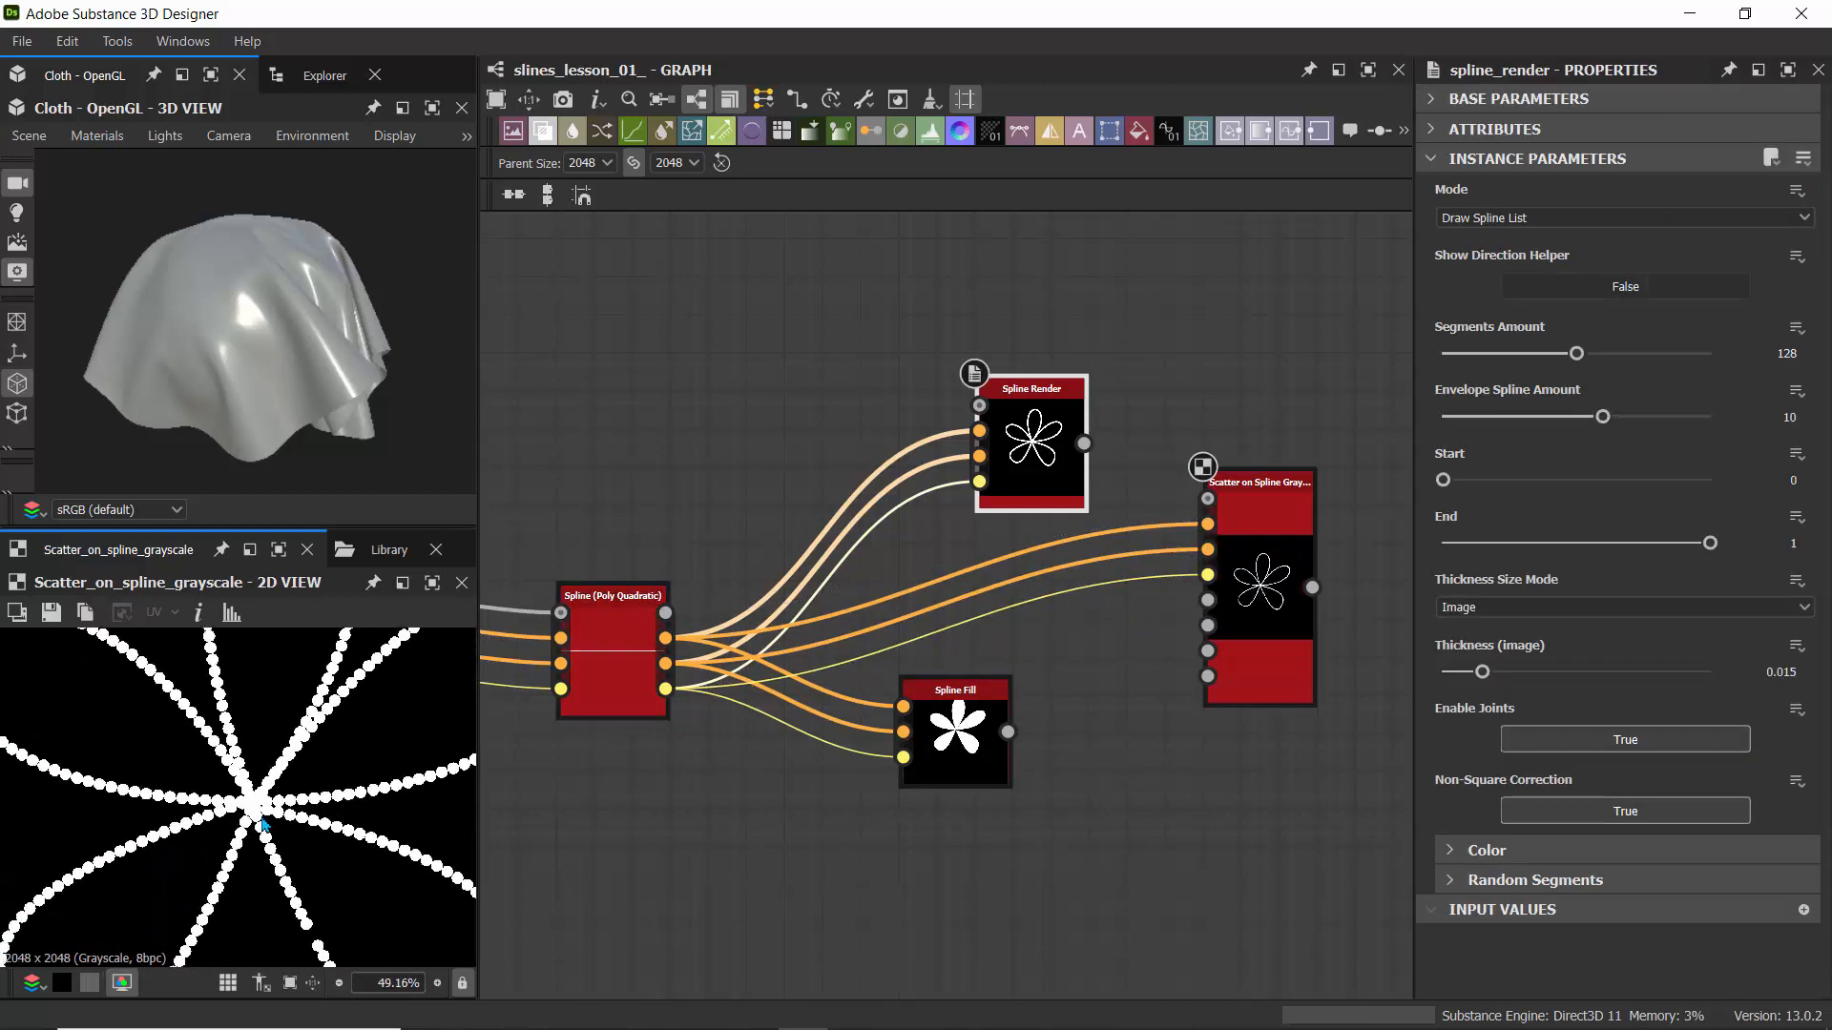
scroll(274, 806, up, 2)
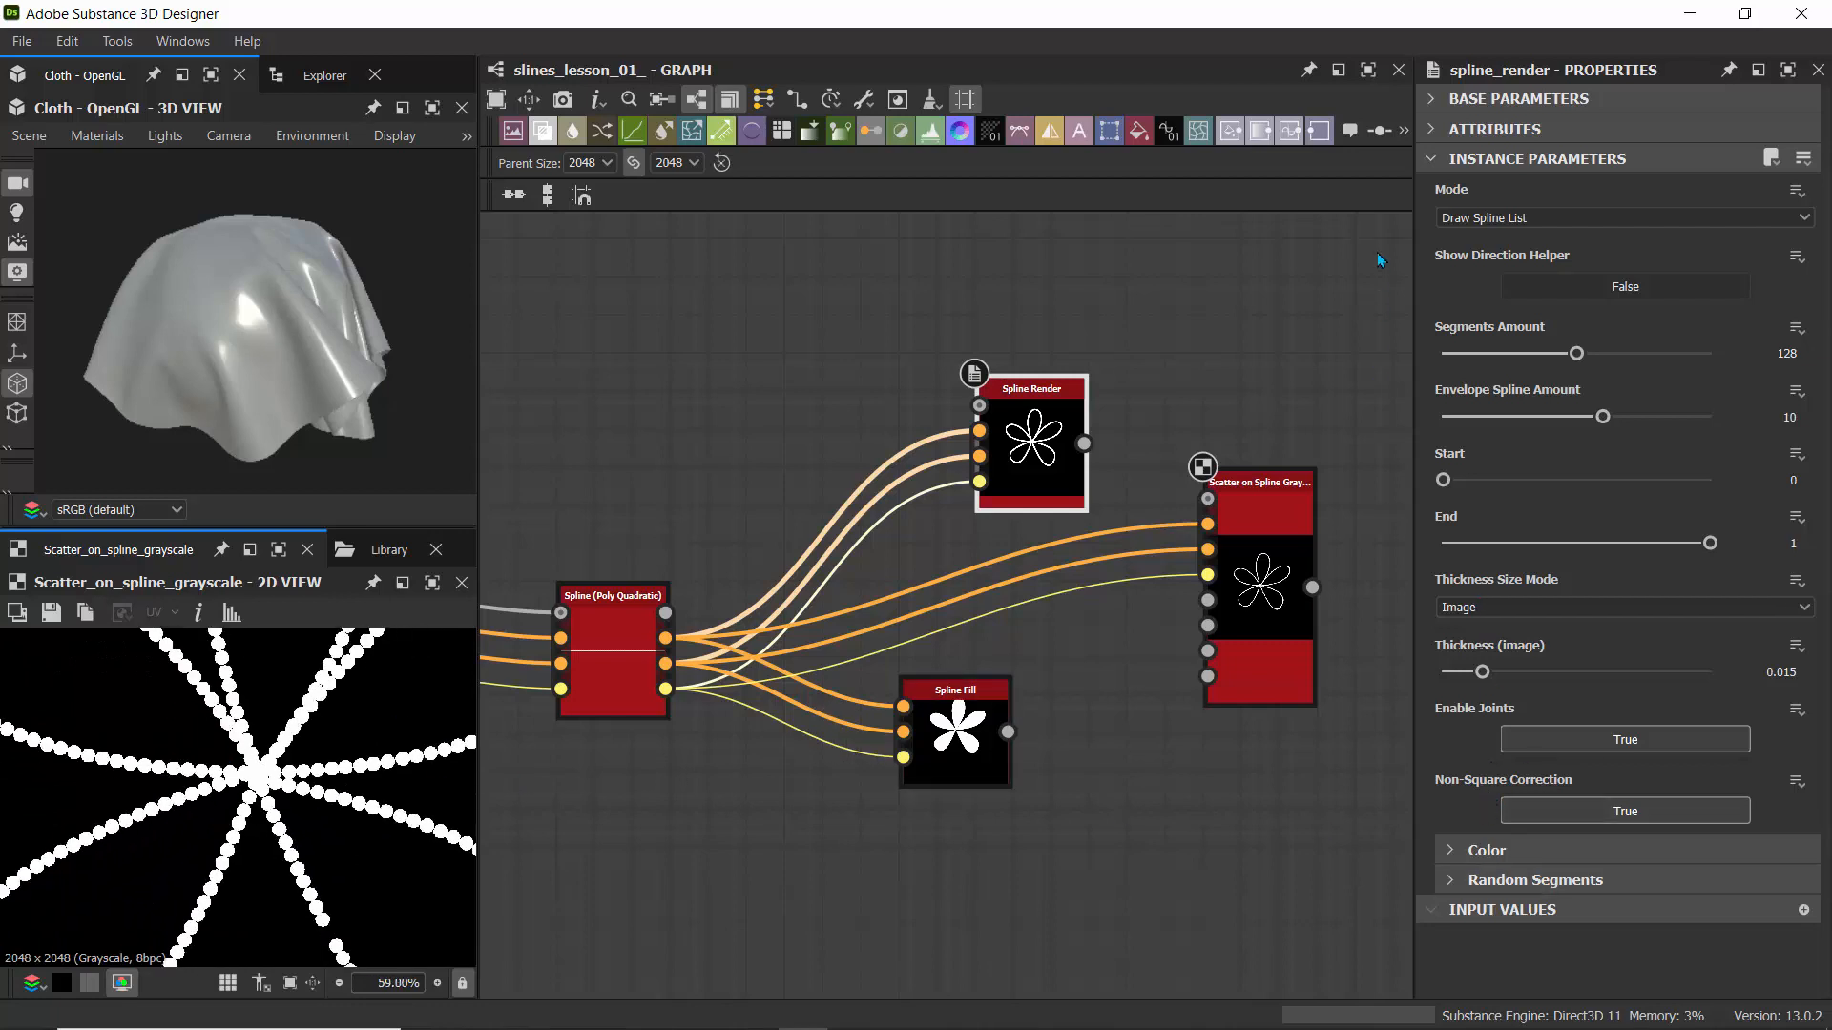
- Select the Scatter on Spline Grayscale node to show its instance parameters
click(1436, 162)
click(1435, 158)
click(1281, 522)
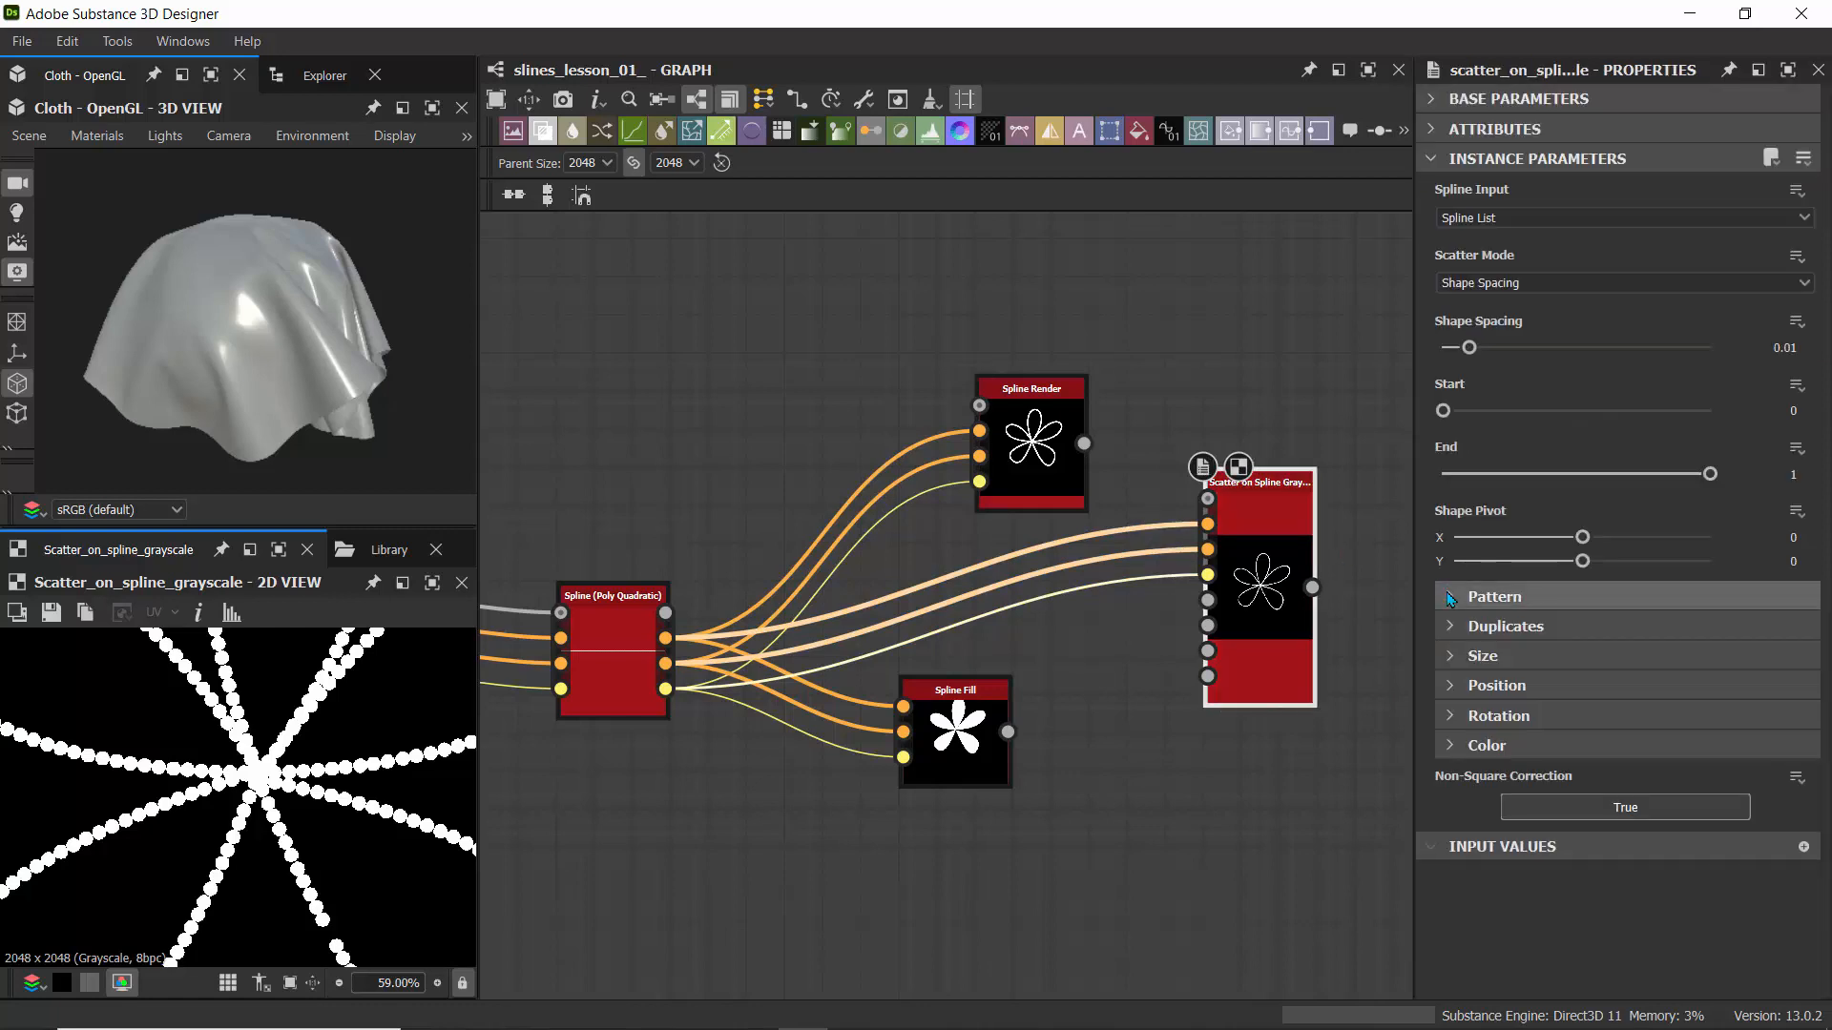
- Set the Scatter on Spline Grayscale node's Pattern to Pattern Input and connect the Spline Render output to its first pattern input
click(1488, 596)
click(1491, 656)
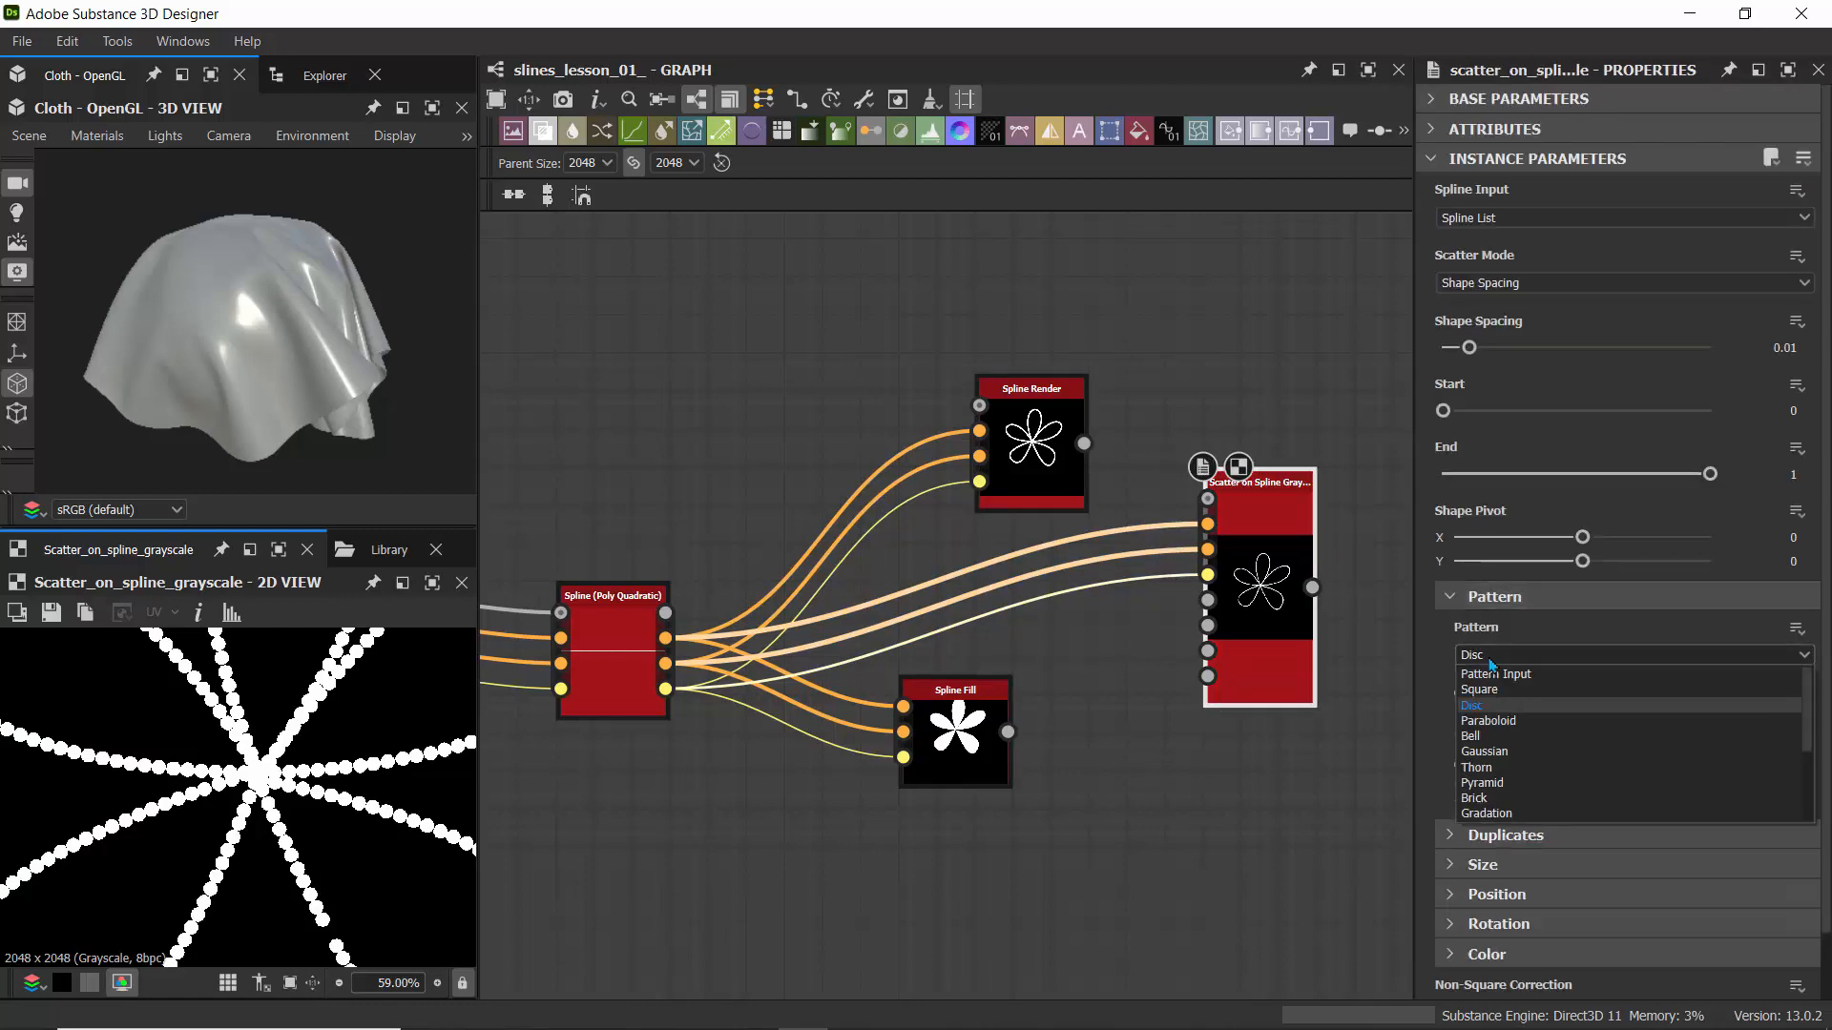
click(1494, 675)
scroll(1374, 744, up, 3)
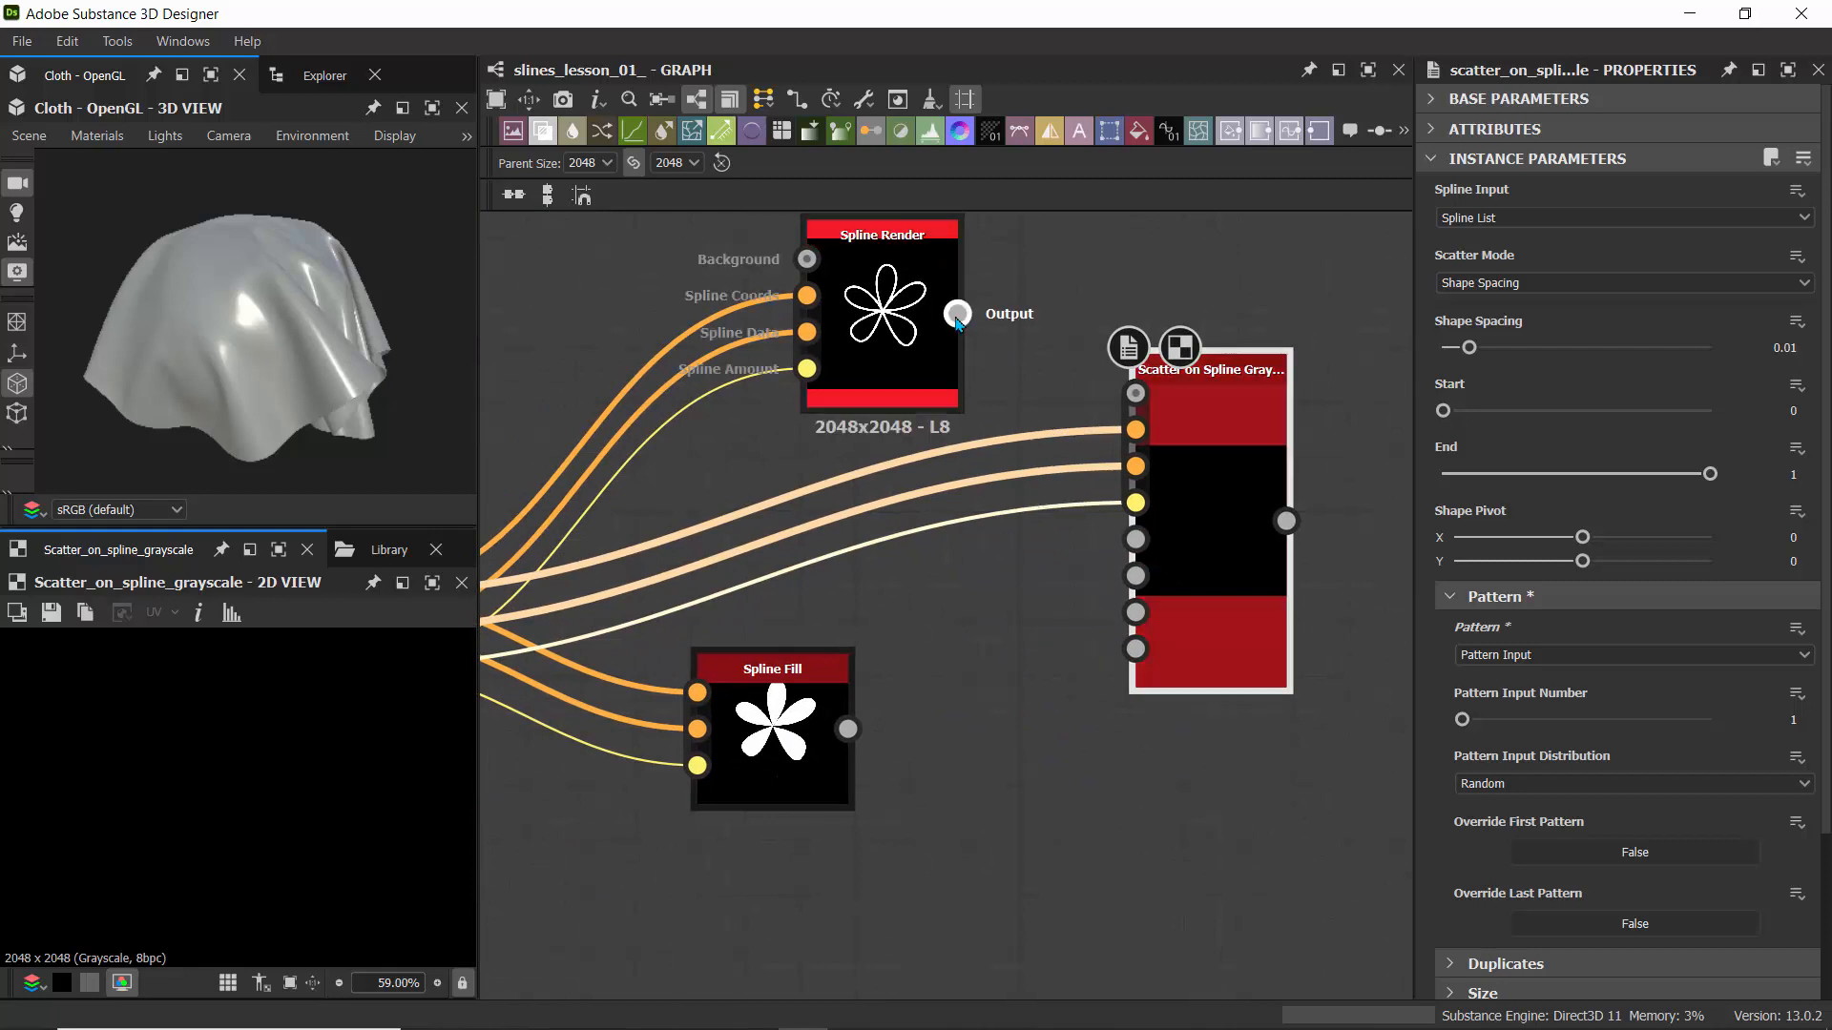
drag(957, 313, 1135, 539)
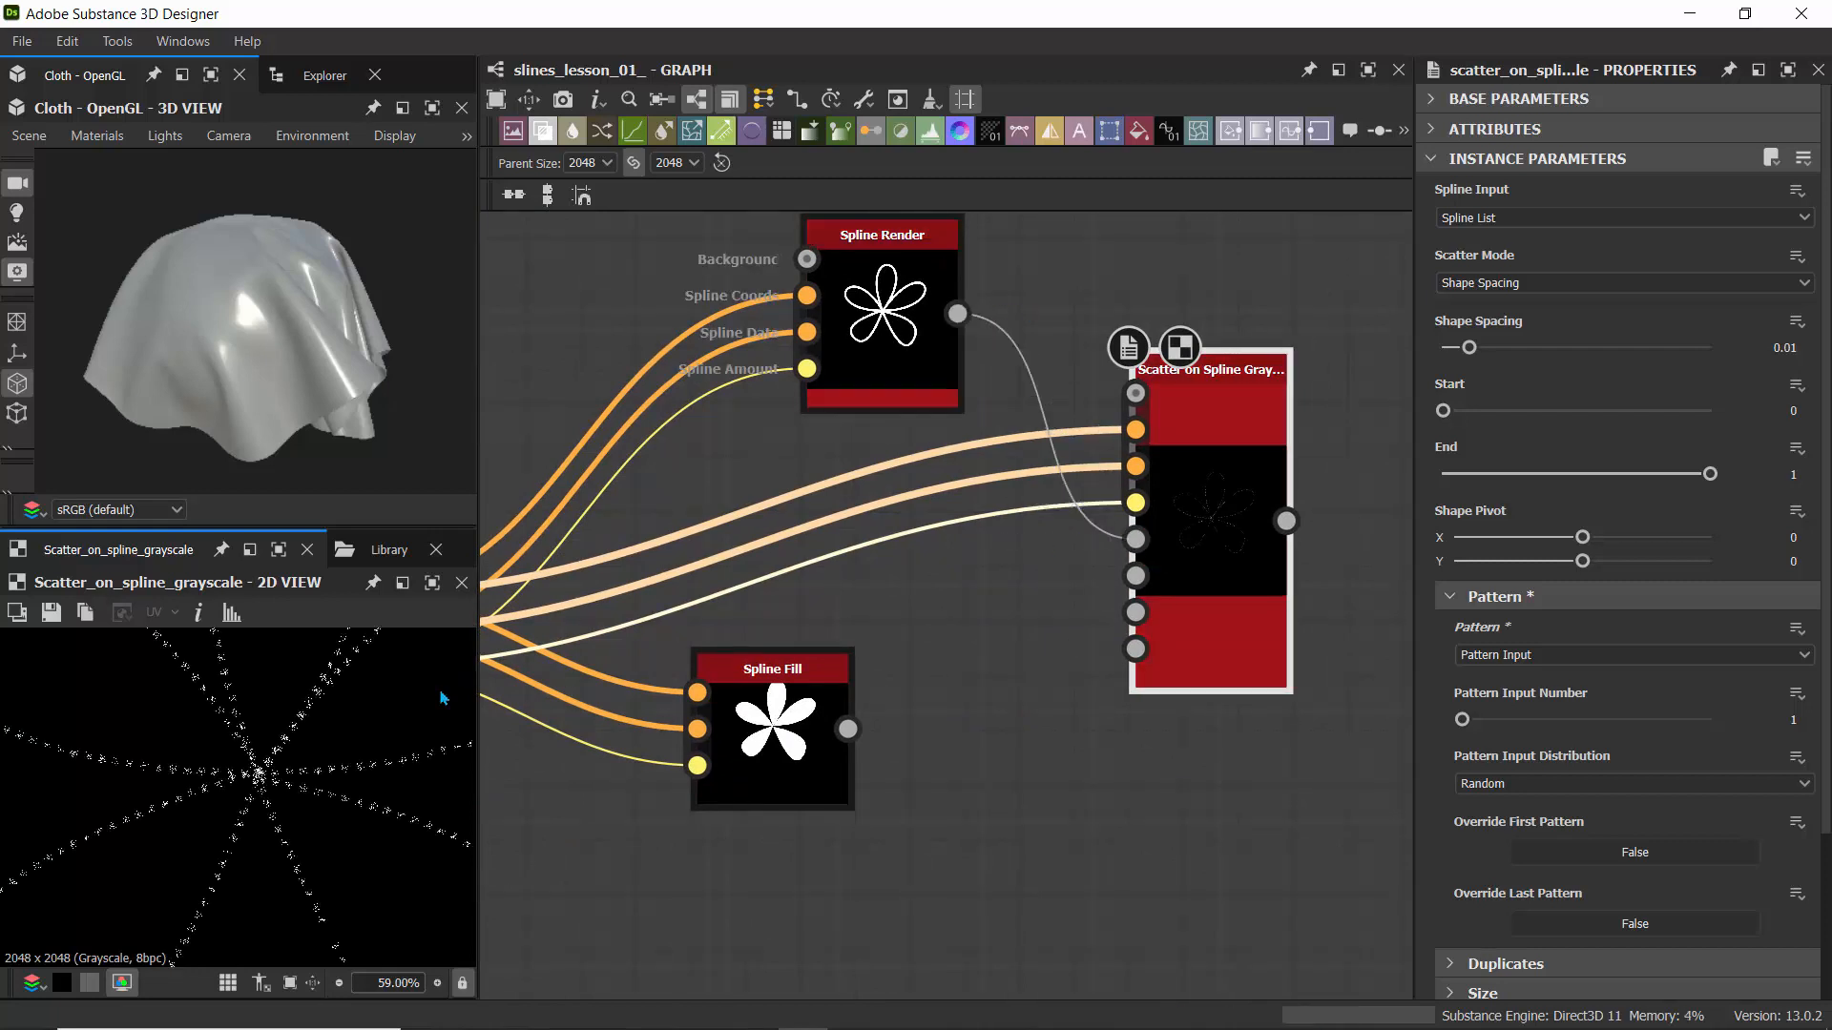
scroll(243, 697, up, 4)
middle_drag(298, 820, 321, 703)
scroll(321, 702, down, 5)
- Show the Spline Render node's result and parameters, and set its Segments Amount to 64
click(882, 287)
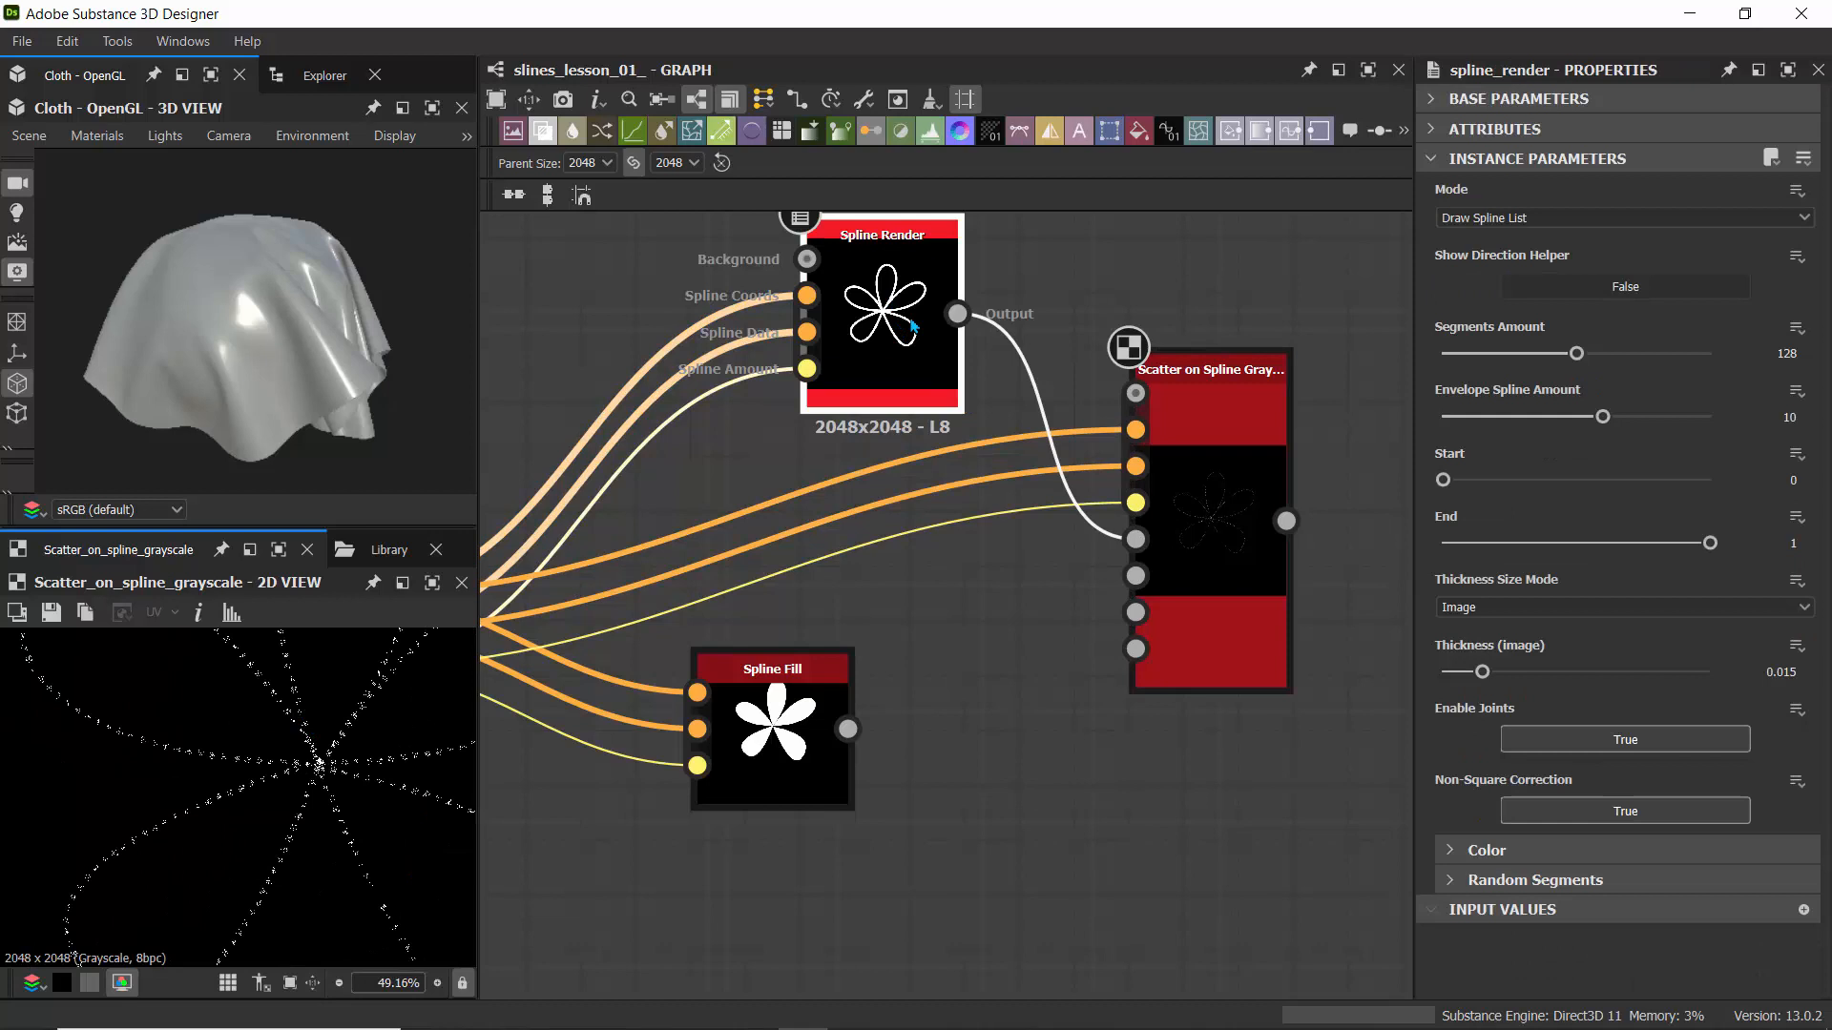
click(1219, 509)
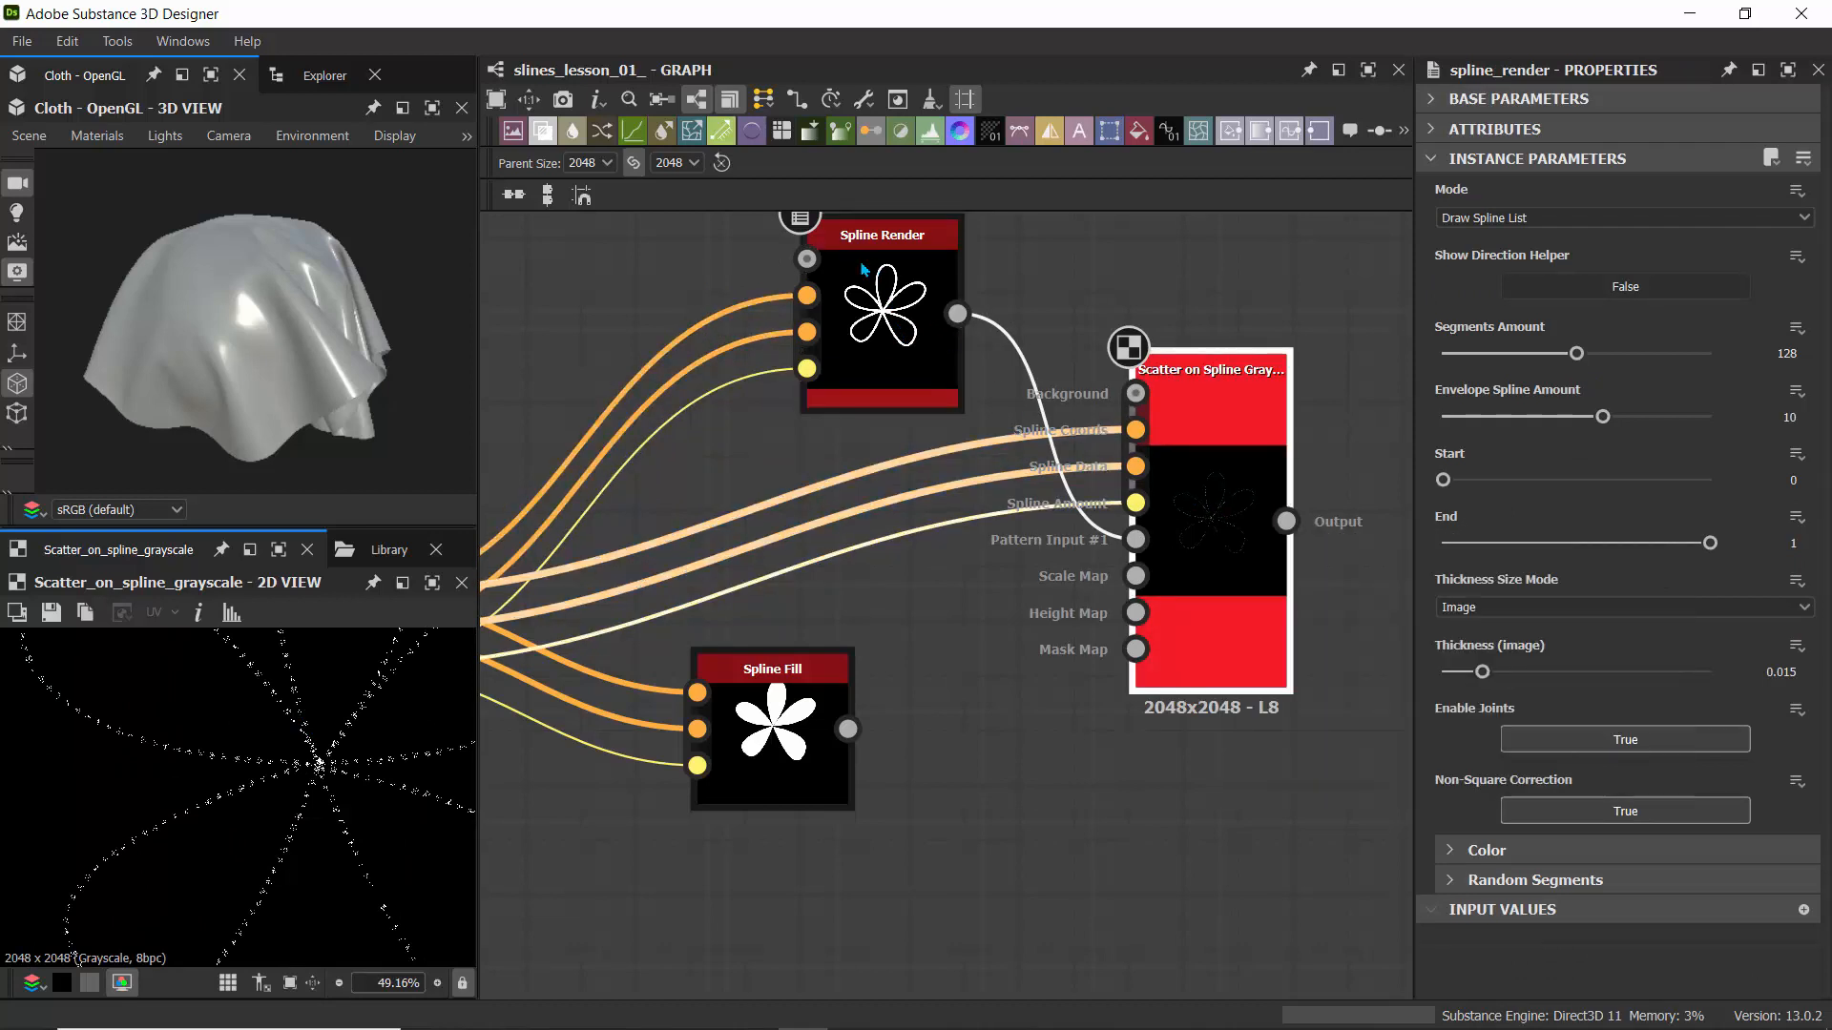
click(885, 298)
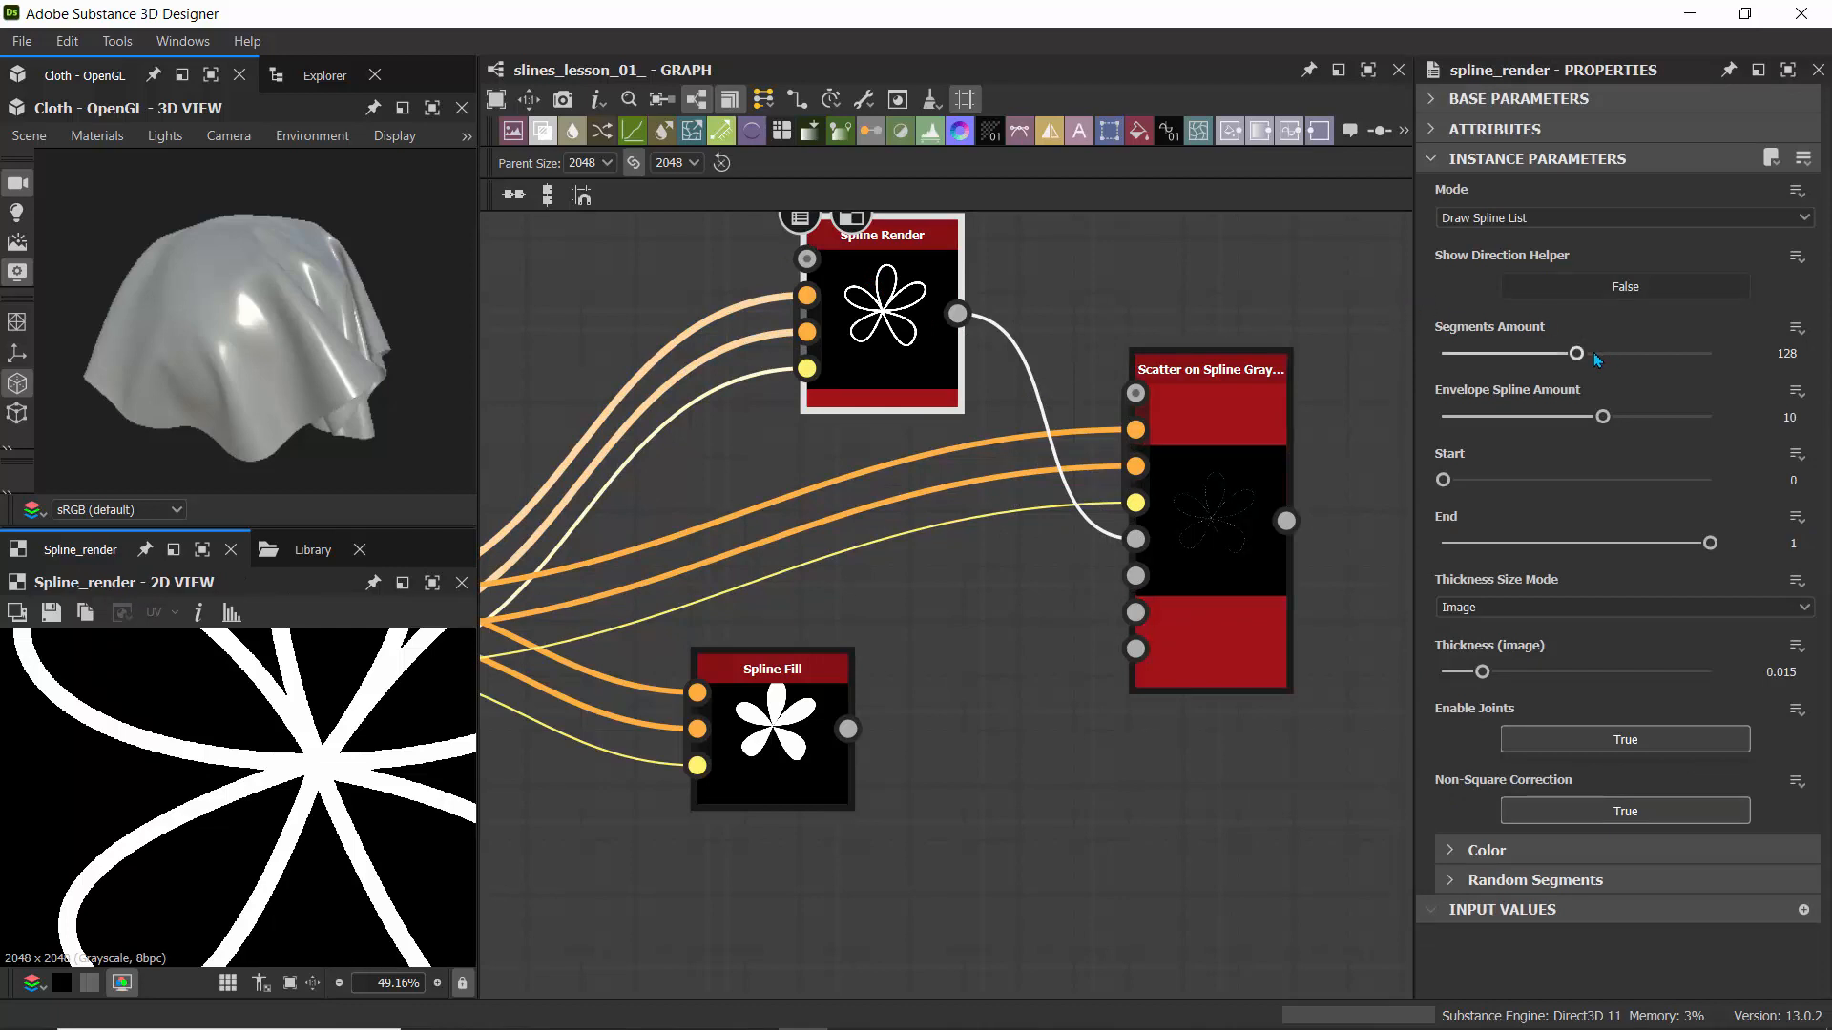
drag(1578, 354, 1524, 354)
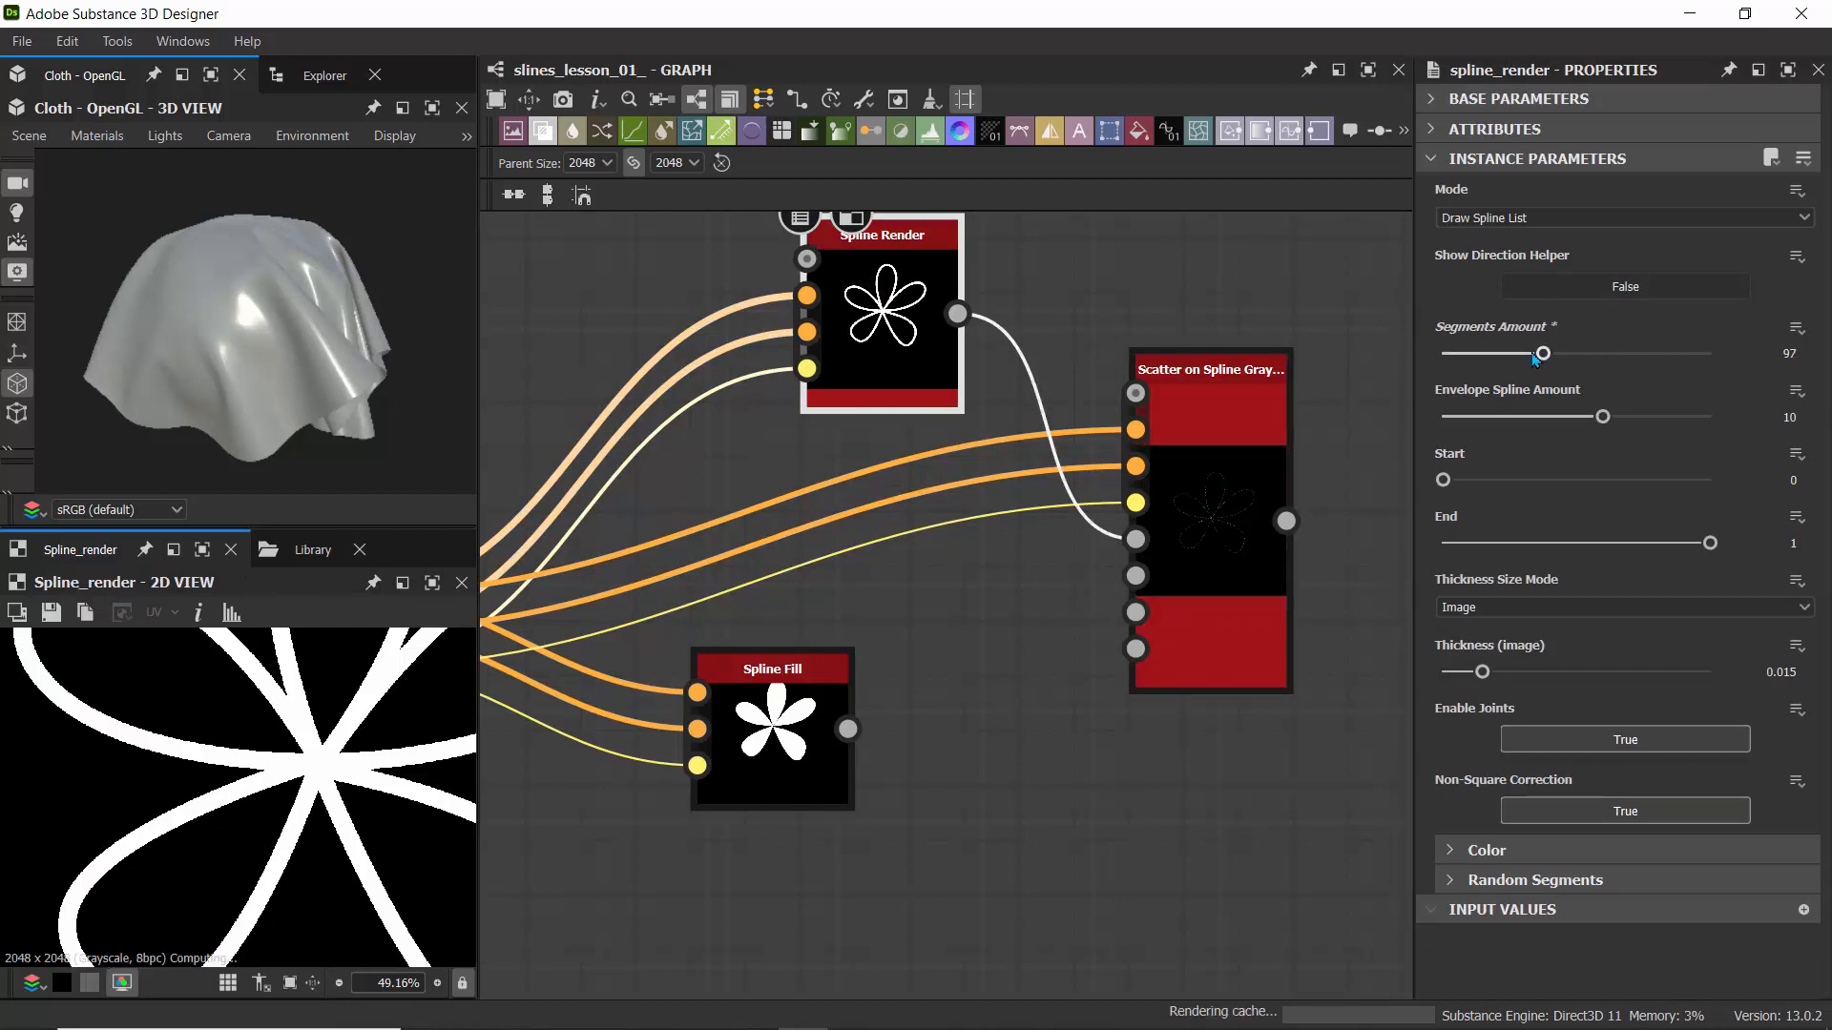
double_click(1764, 351)
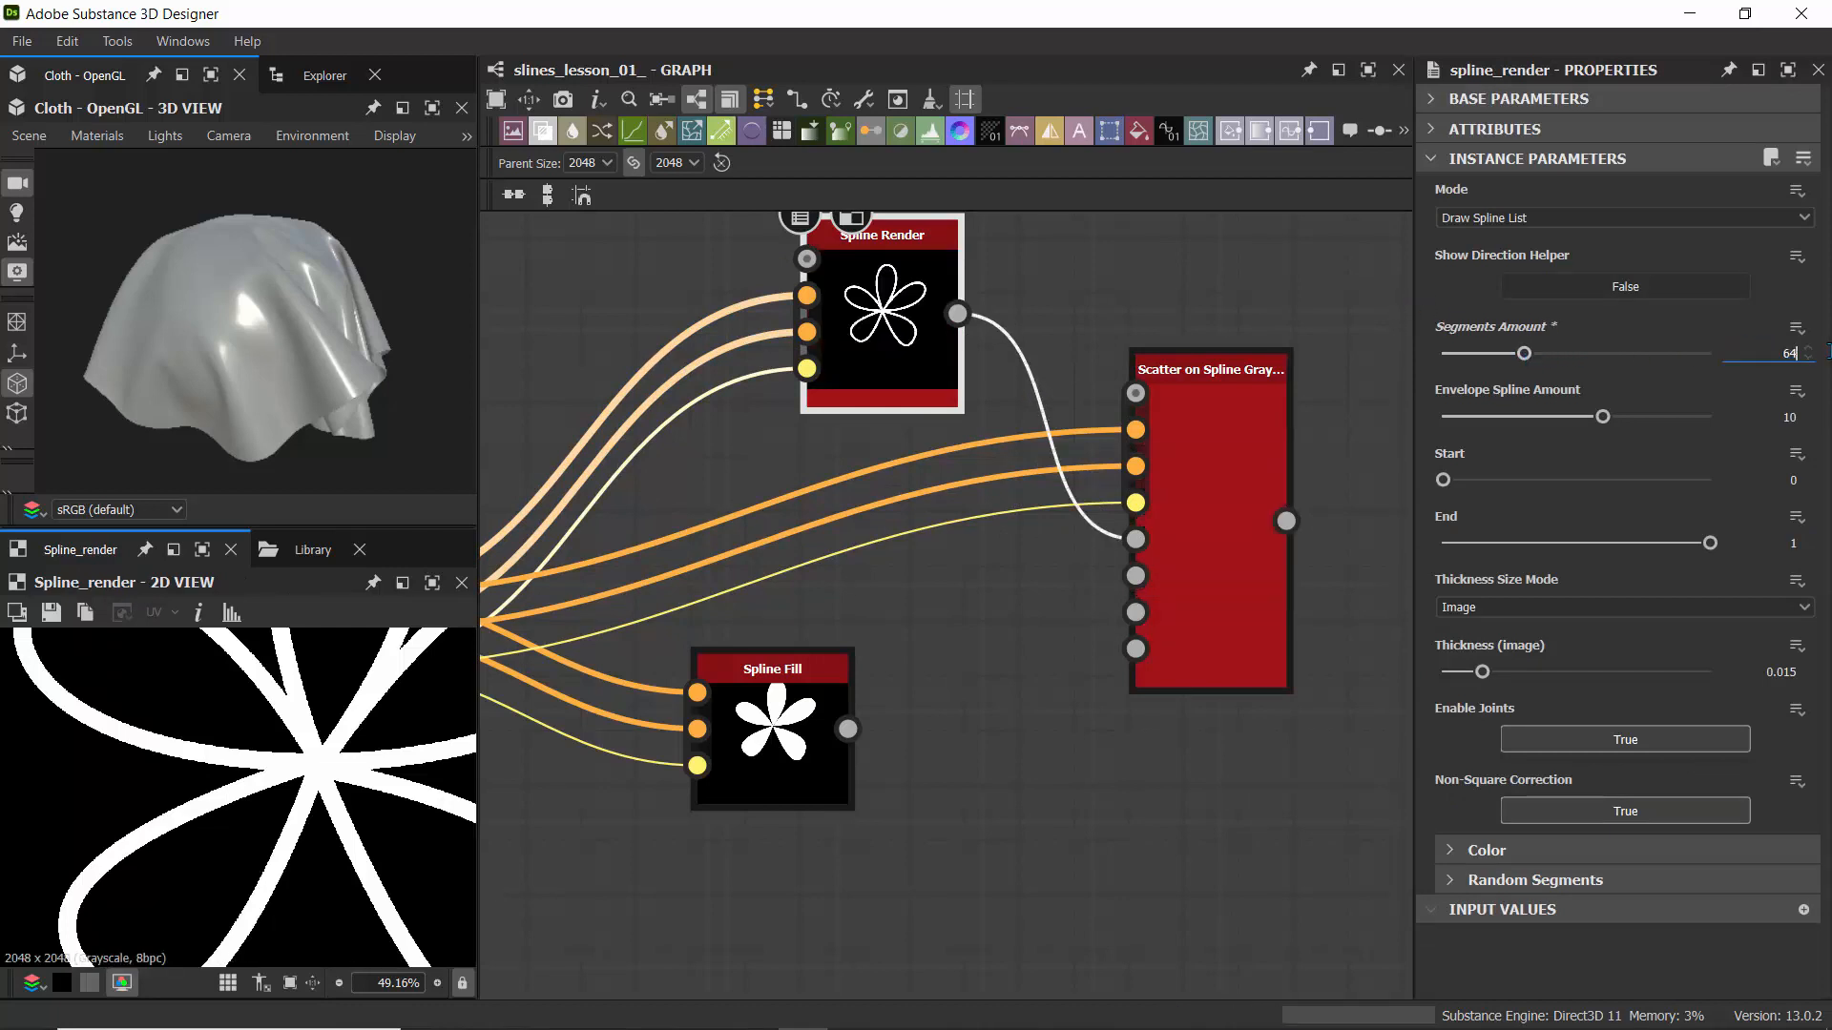
key(Return)
- Connect the Spline Fill output to Pattern Input #1 of the Scatter on Spline Grayscale node and inspect the scattered result up close
drag(848, 729, 1136, 539)
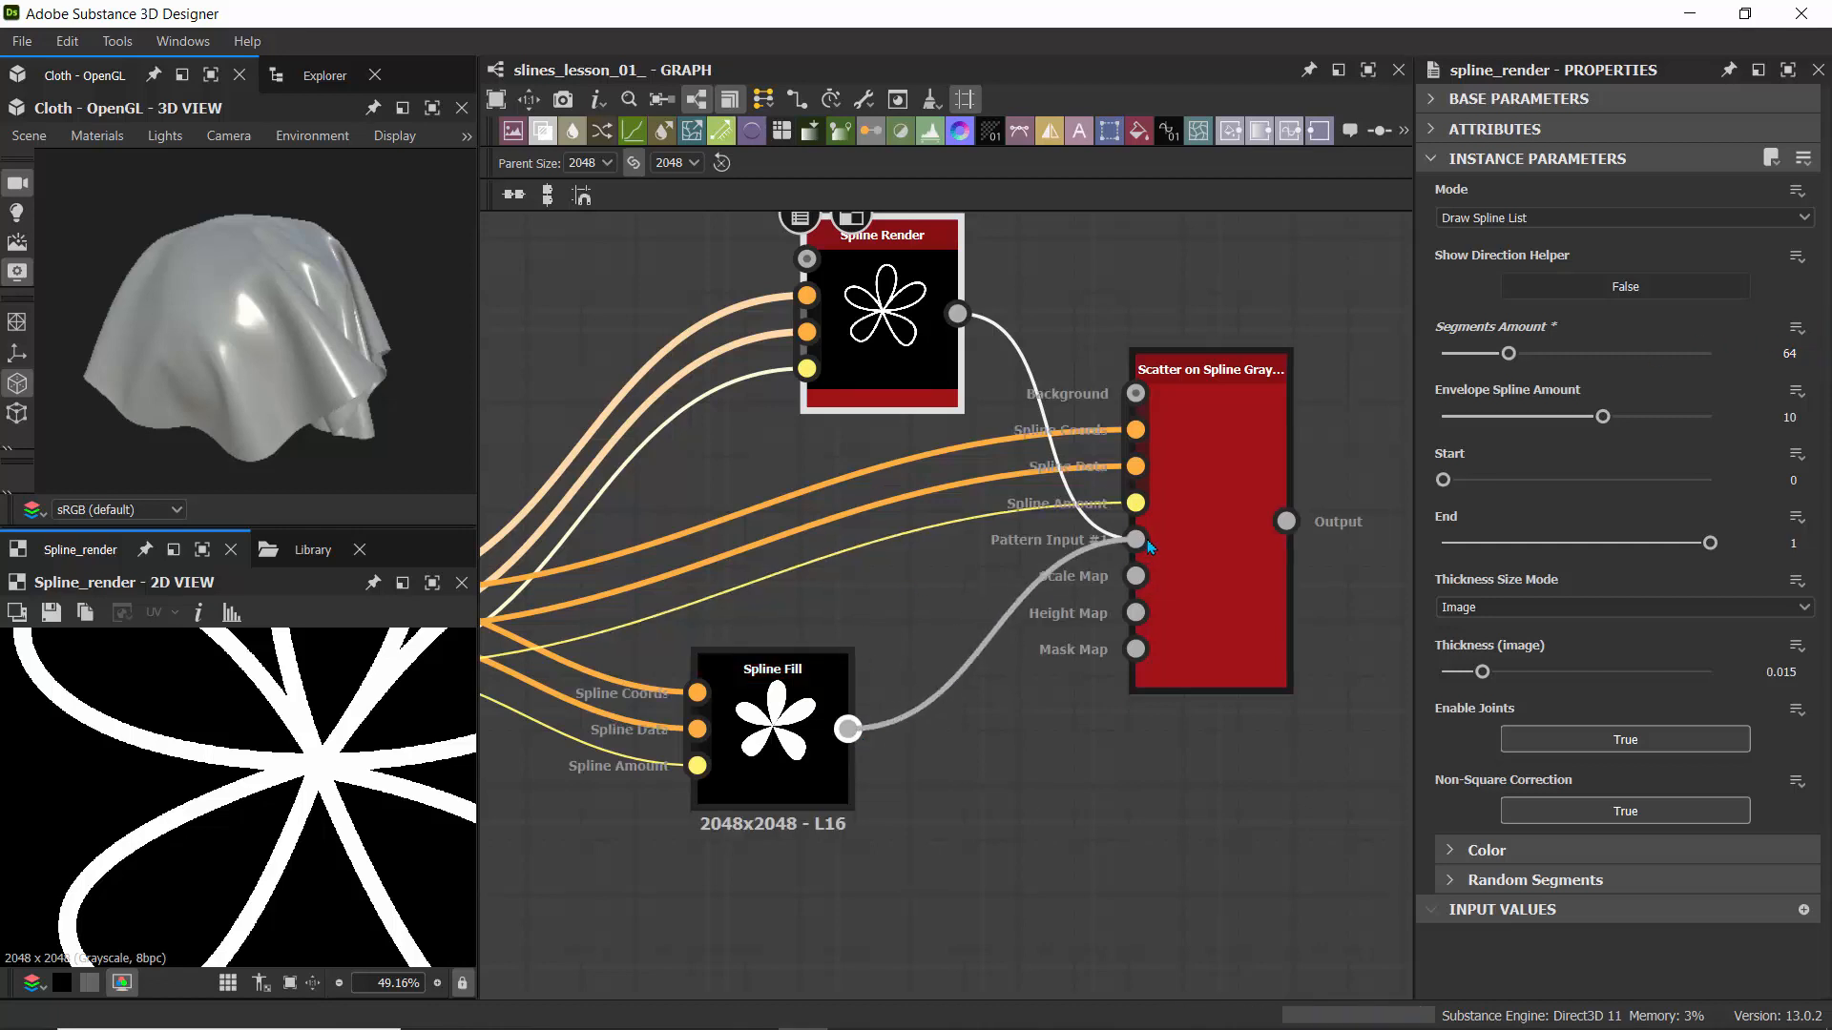
click(1186, 502)
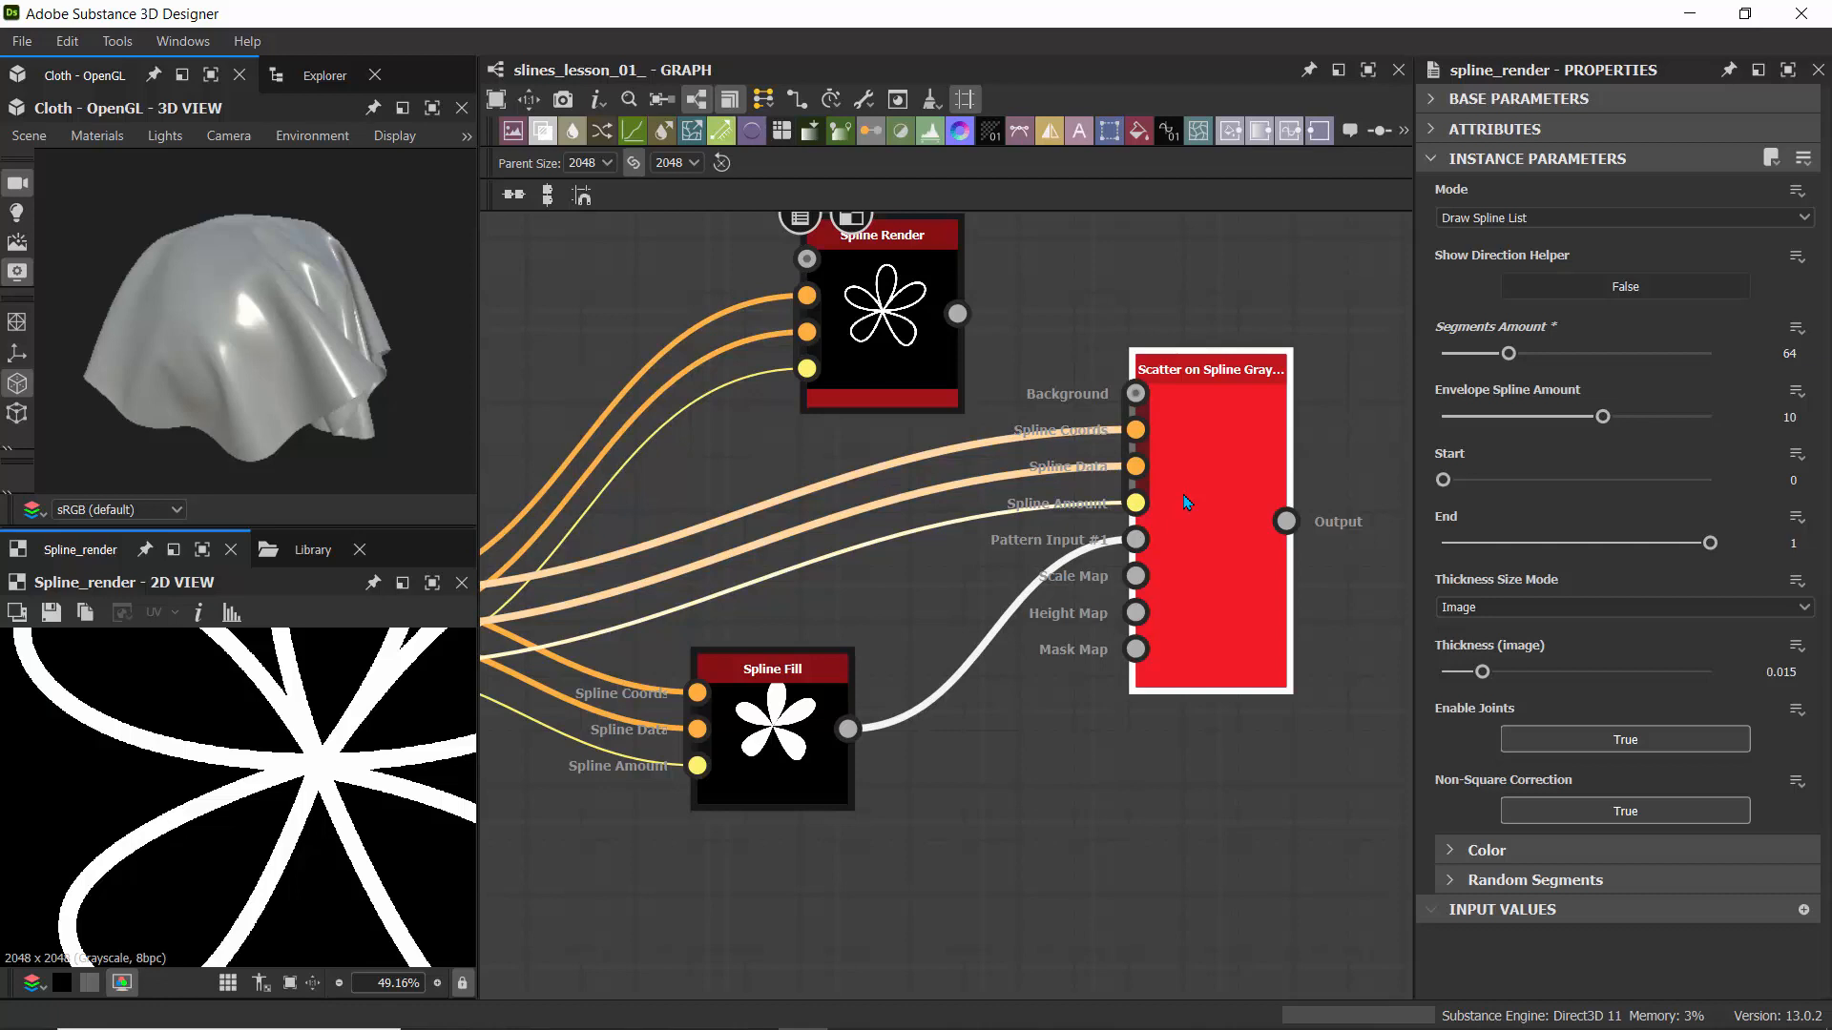
double_click(1207, 469)
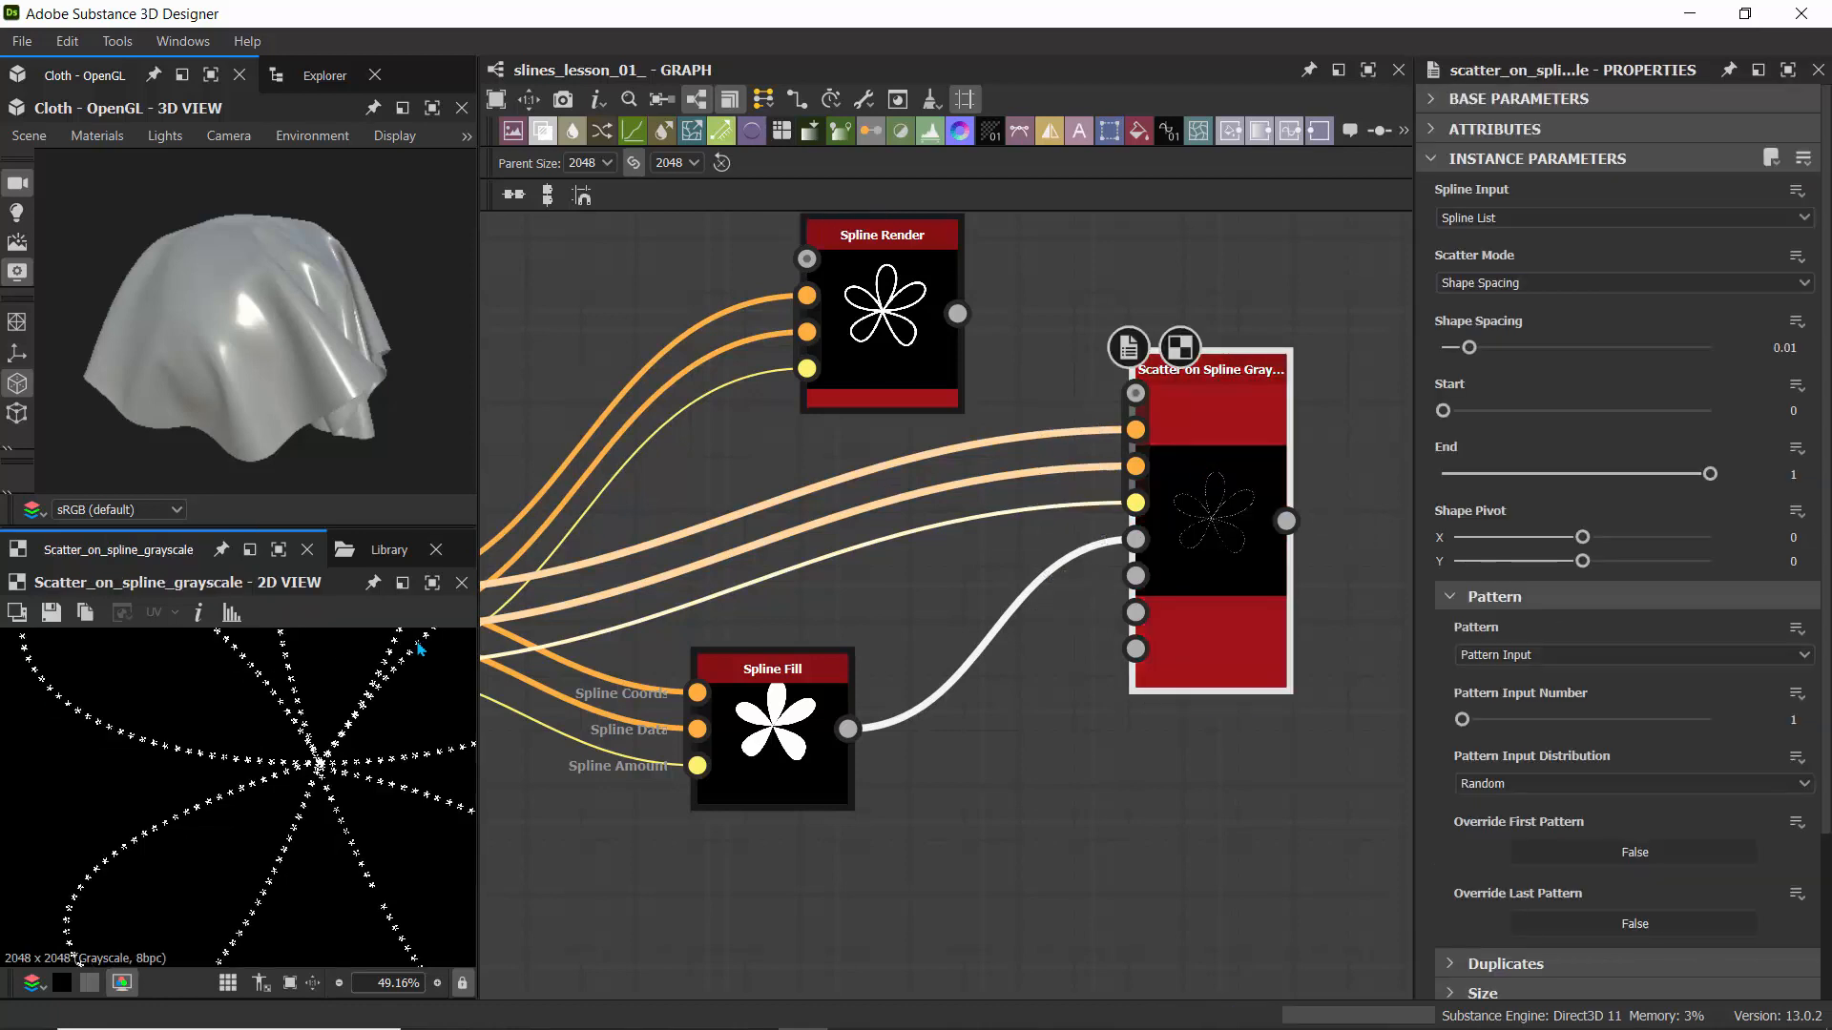
scroll(322, 679, up, 6)
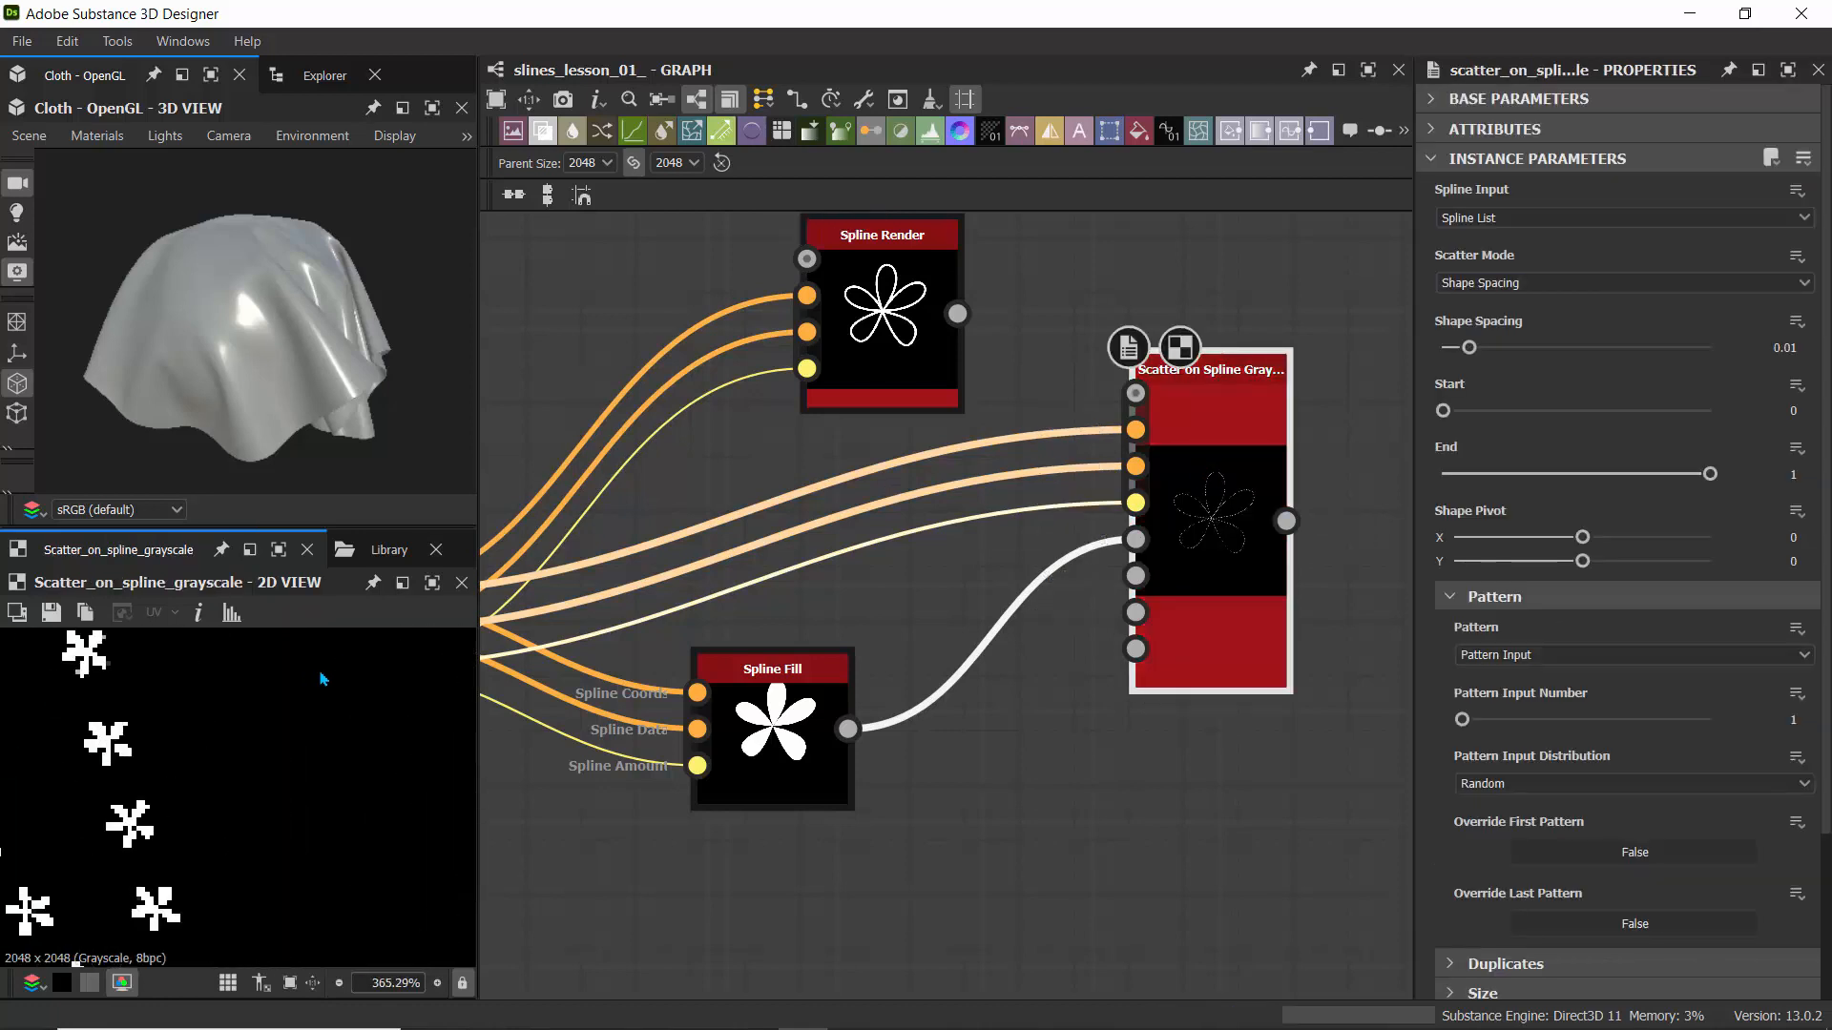
scroll(323, 680, down, 2)
middle_drag(223, 760, 182, 761)
scroll(273, 751, down, 3)
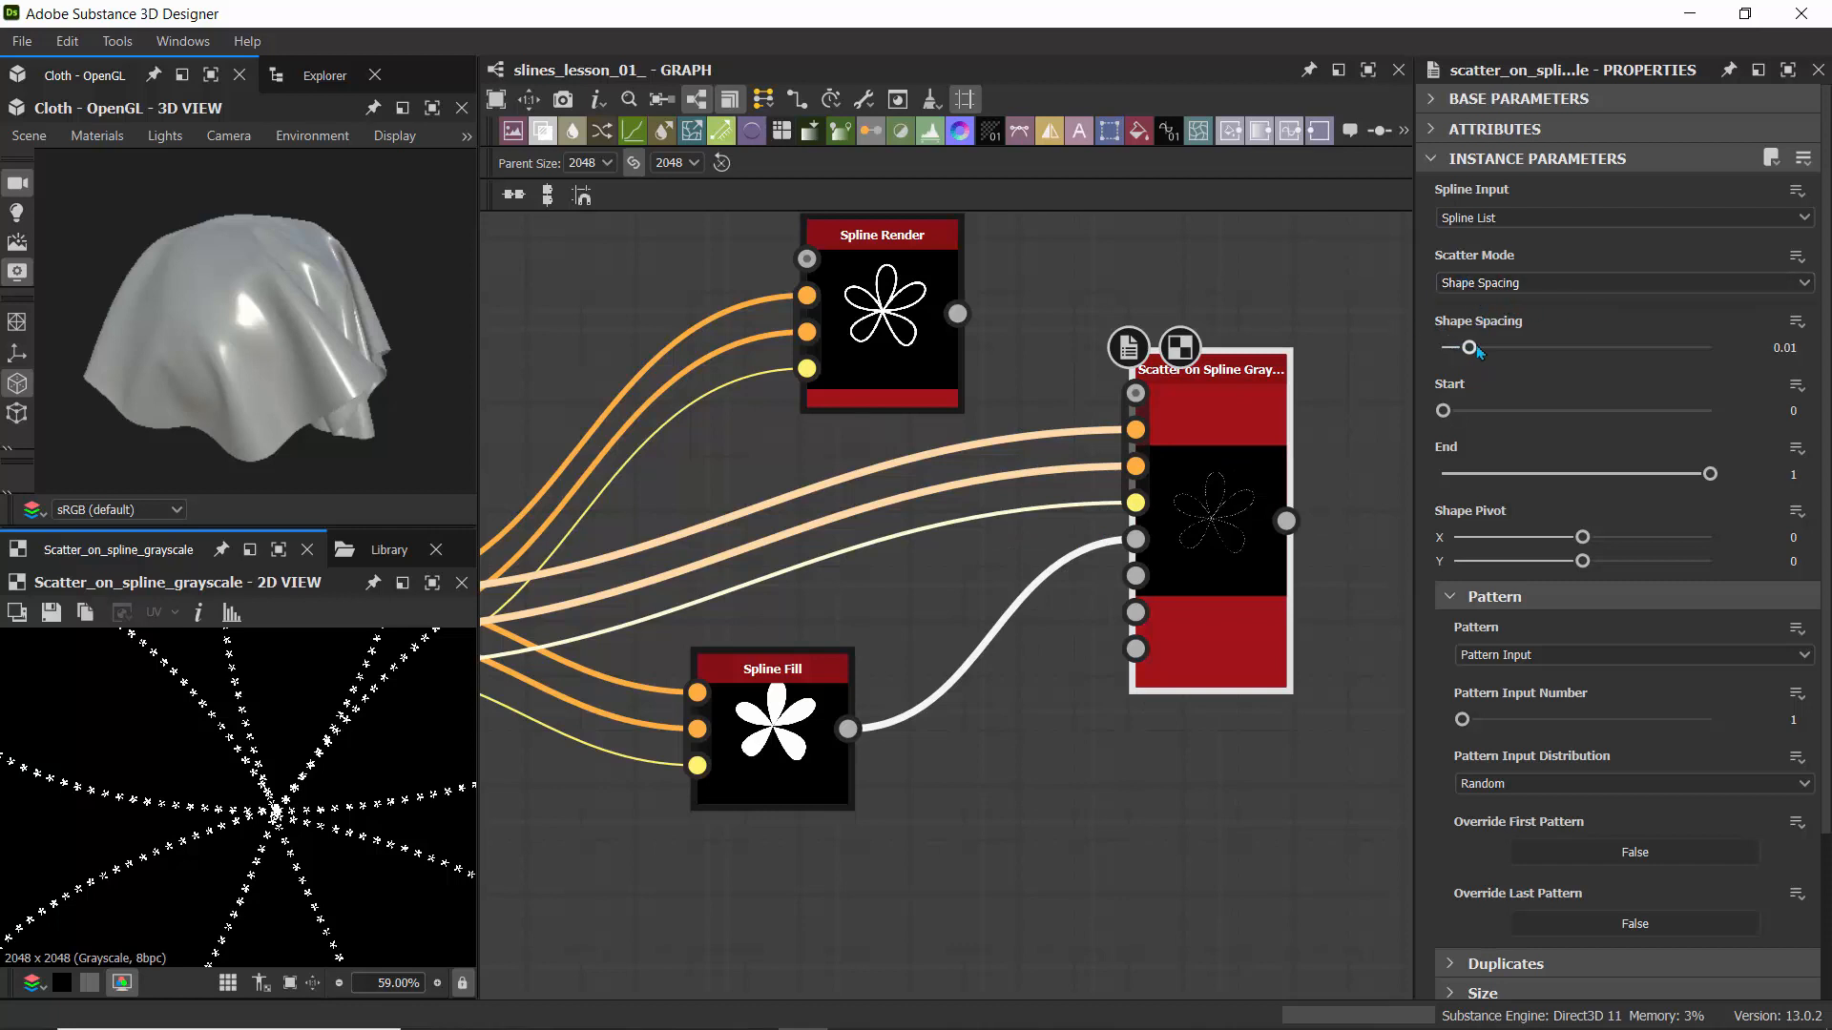
- Set the Scatter on Spline Grayscale node's Shape Spacing to 0.012, keeping the Shape Spacing scatter mode
click(1476, 287)
click(1459, 318)
drag(1470, 349, 1475, 353)
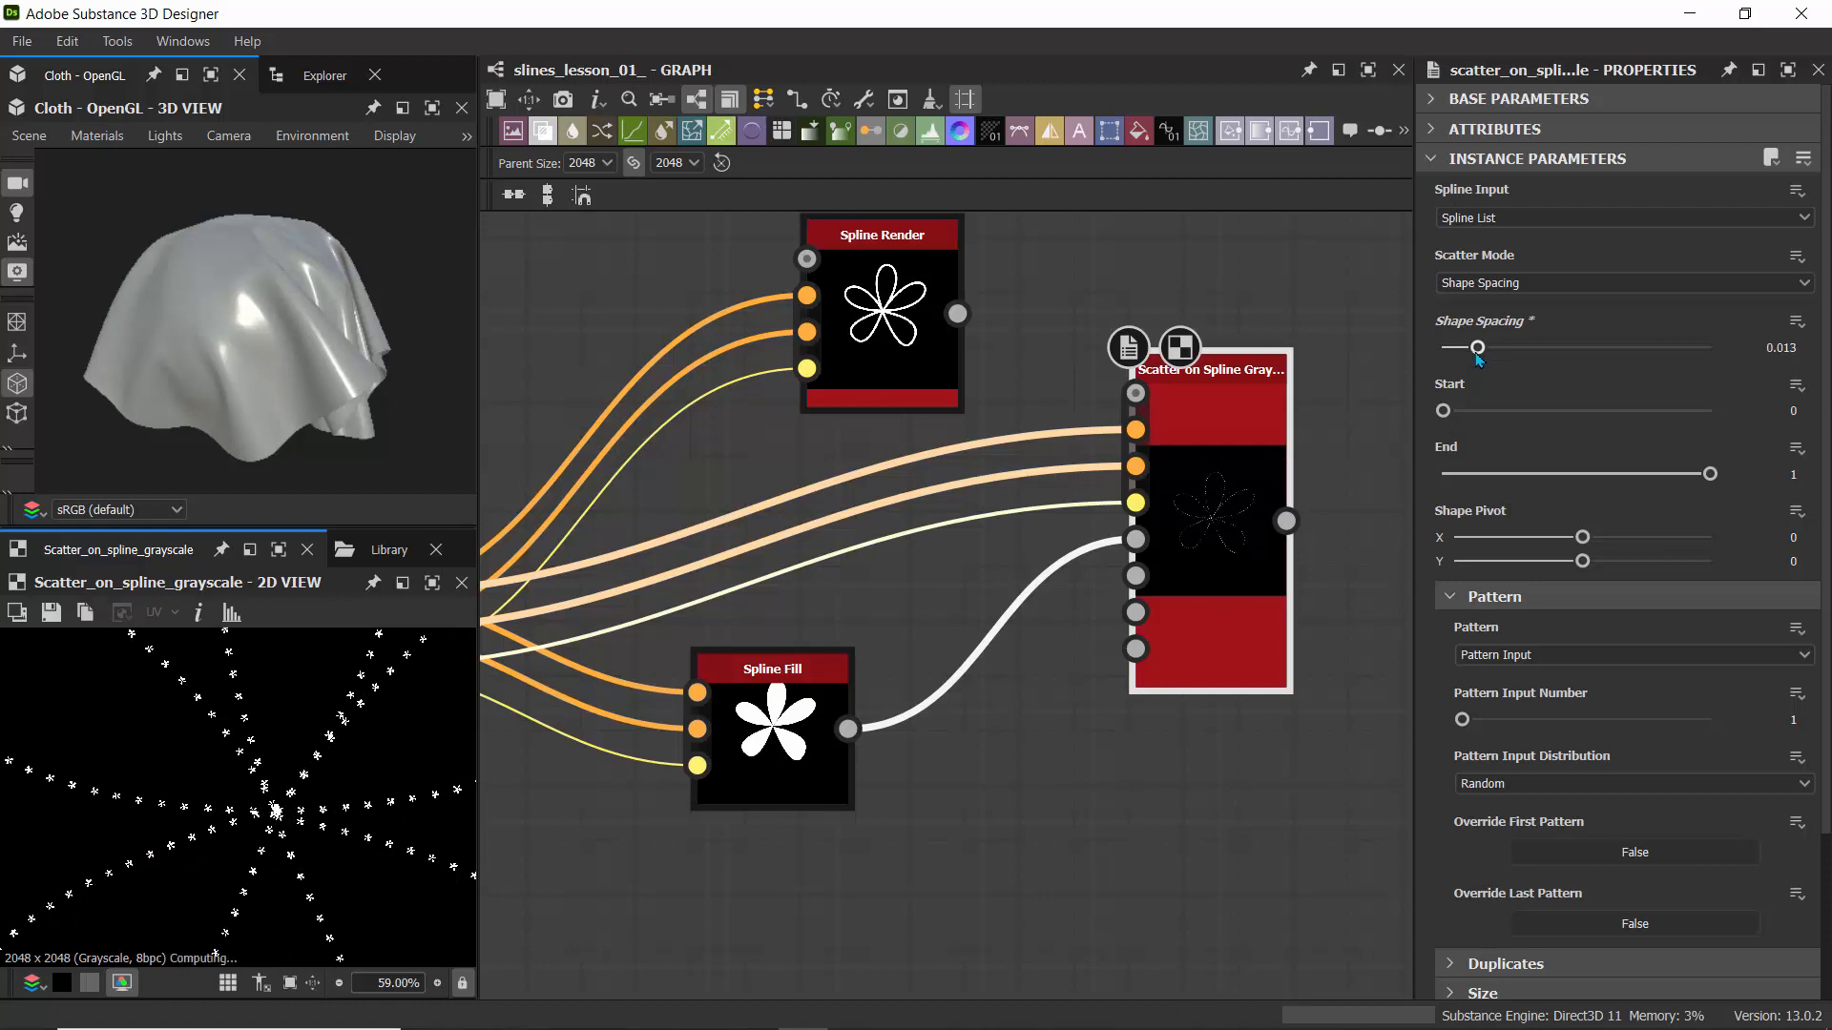
- Set the Scale in the Scatter on Spline Grayscale node's Size parameters to 0.021 and check the flower outline
scroll(1469, 652, down, 3)
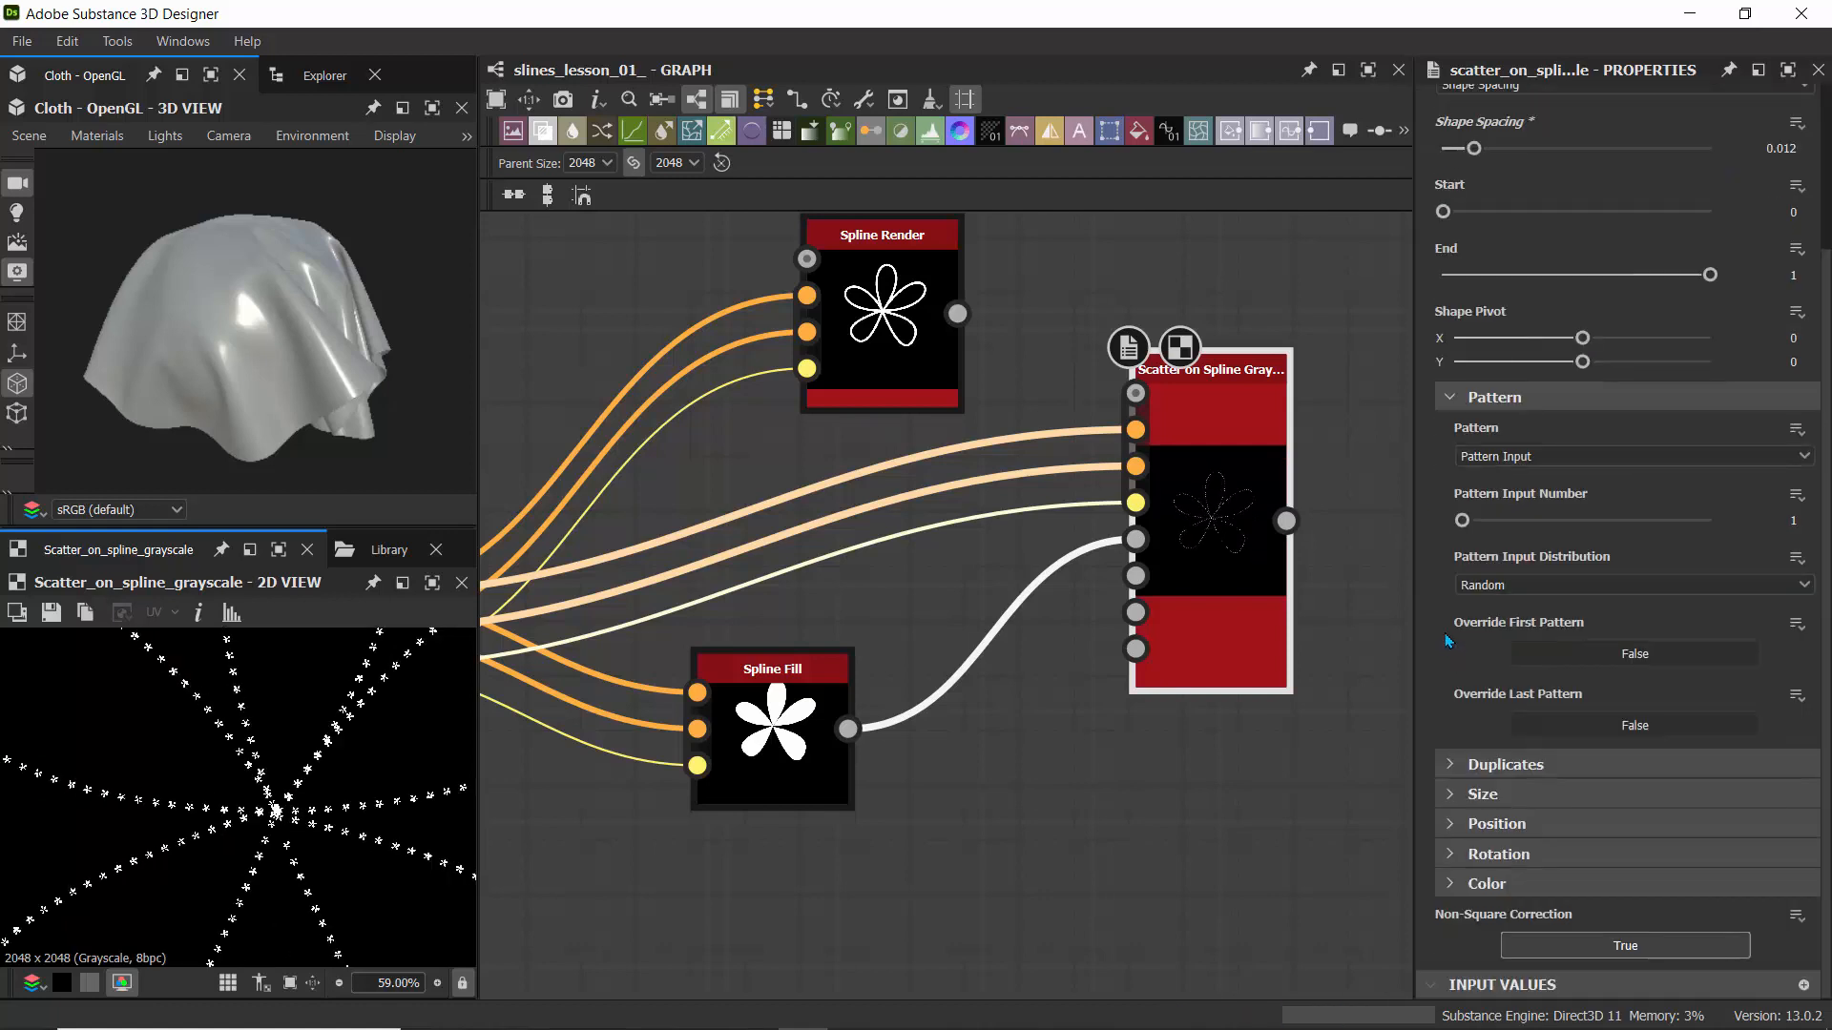
click(1448, 792)
scroll(1465, 687, down, 7)
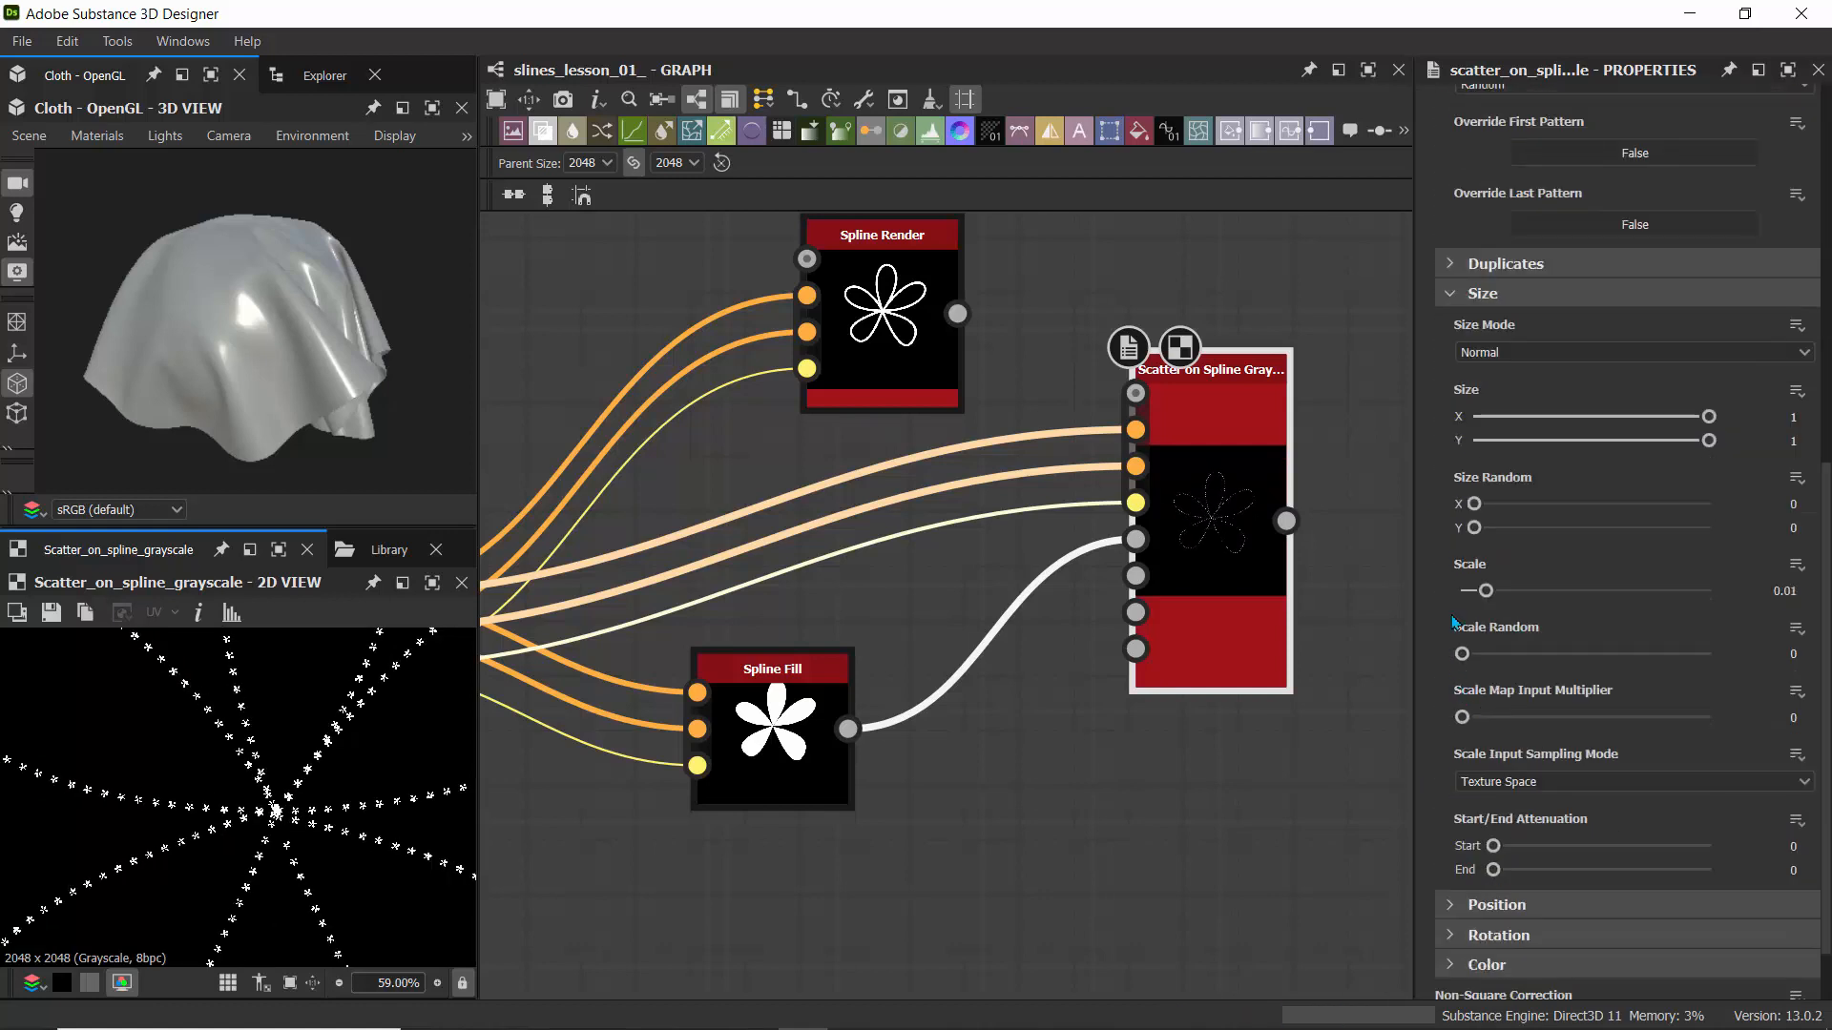
drag(1489, 596, 1517, 603)
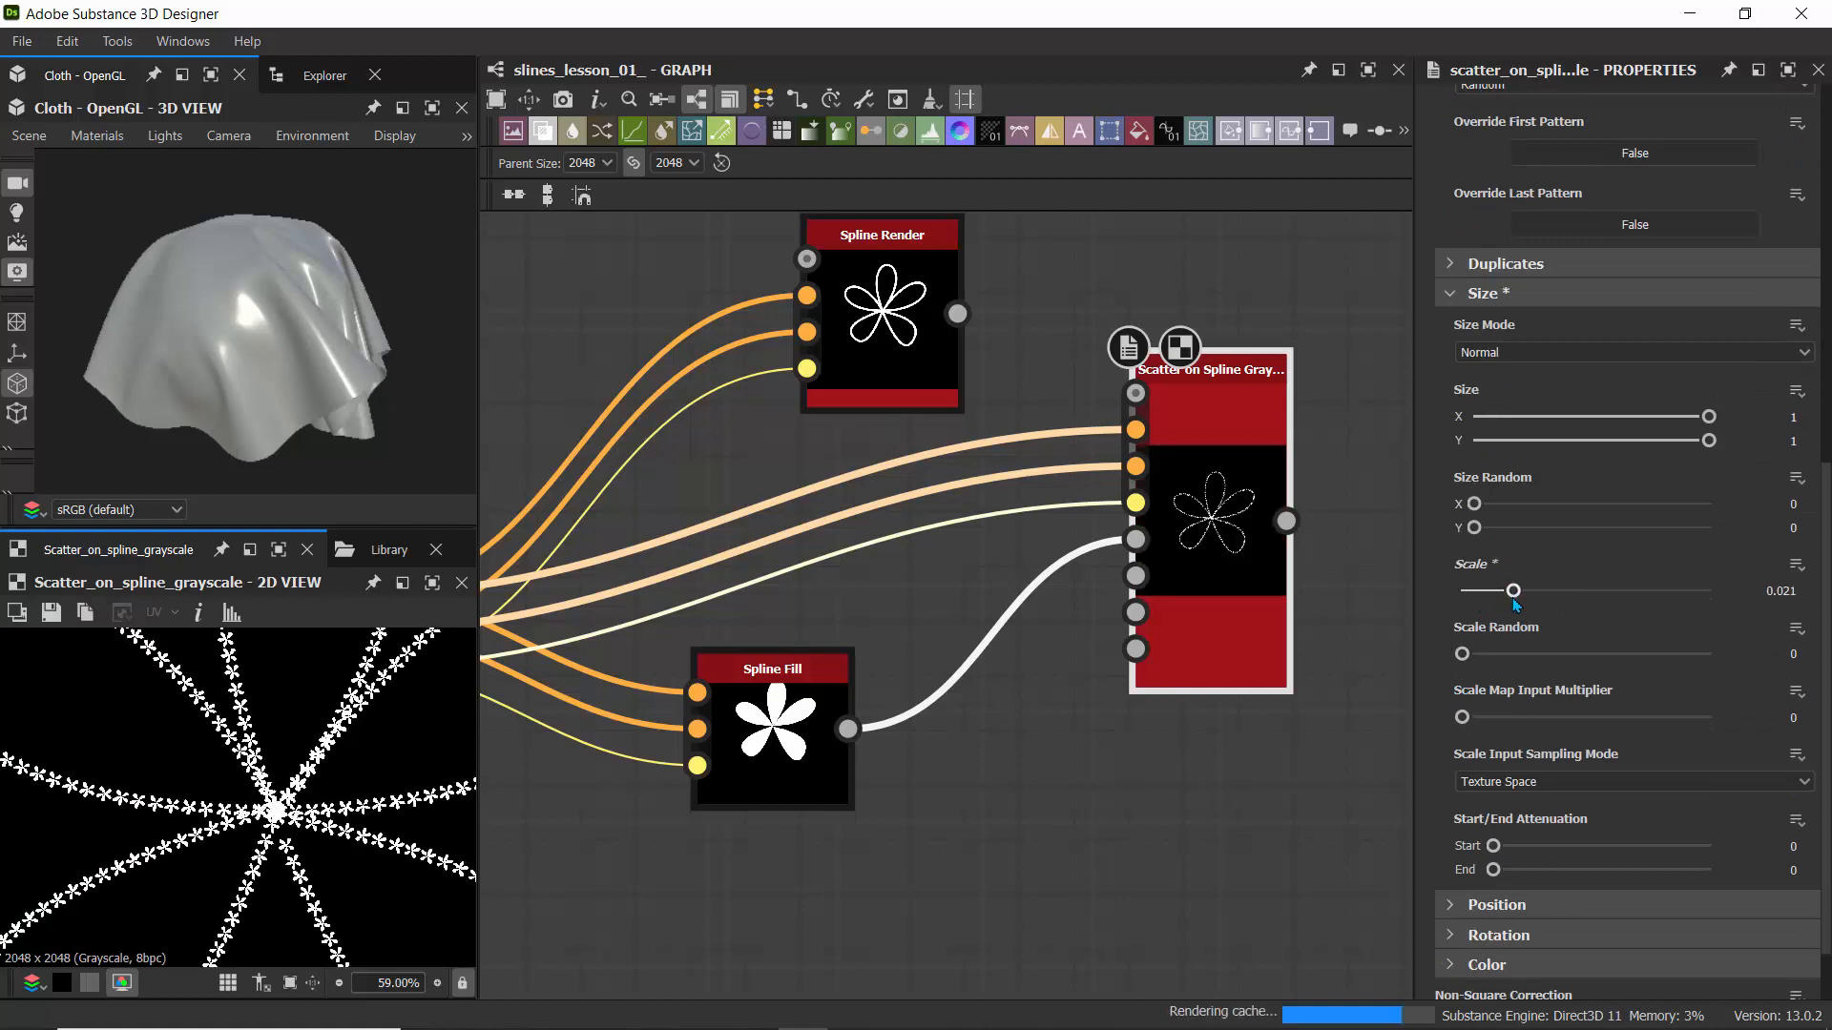
scroll(179, 732, up, 4)
scroll(179, 732, down, 8)
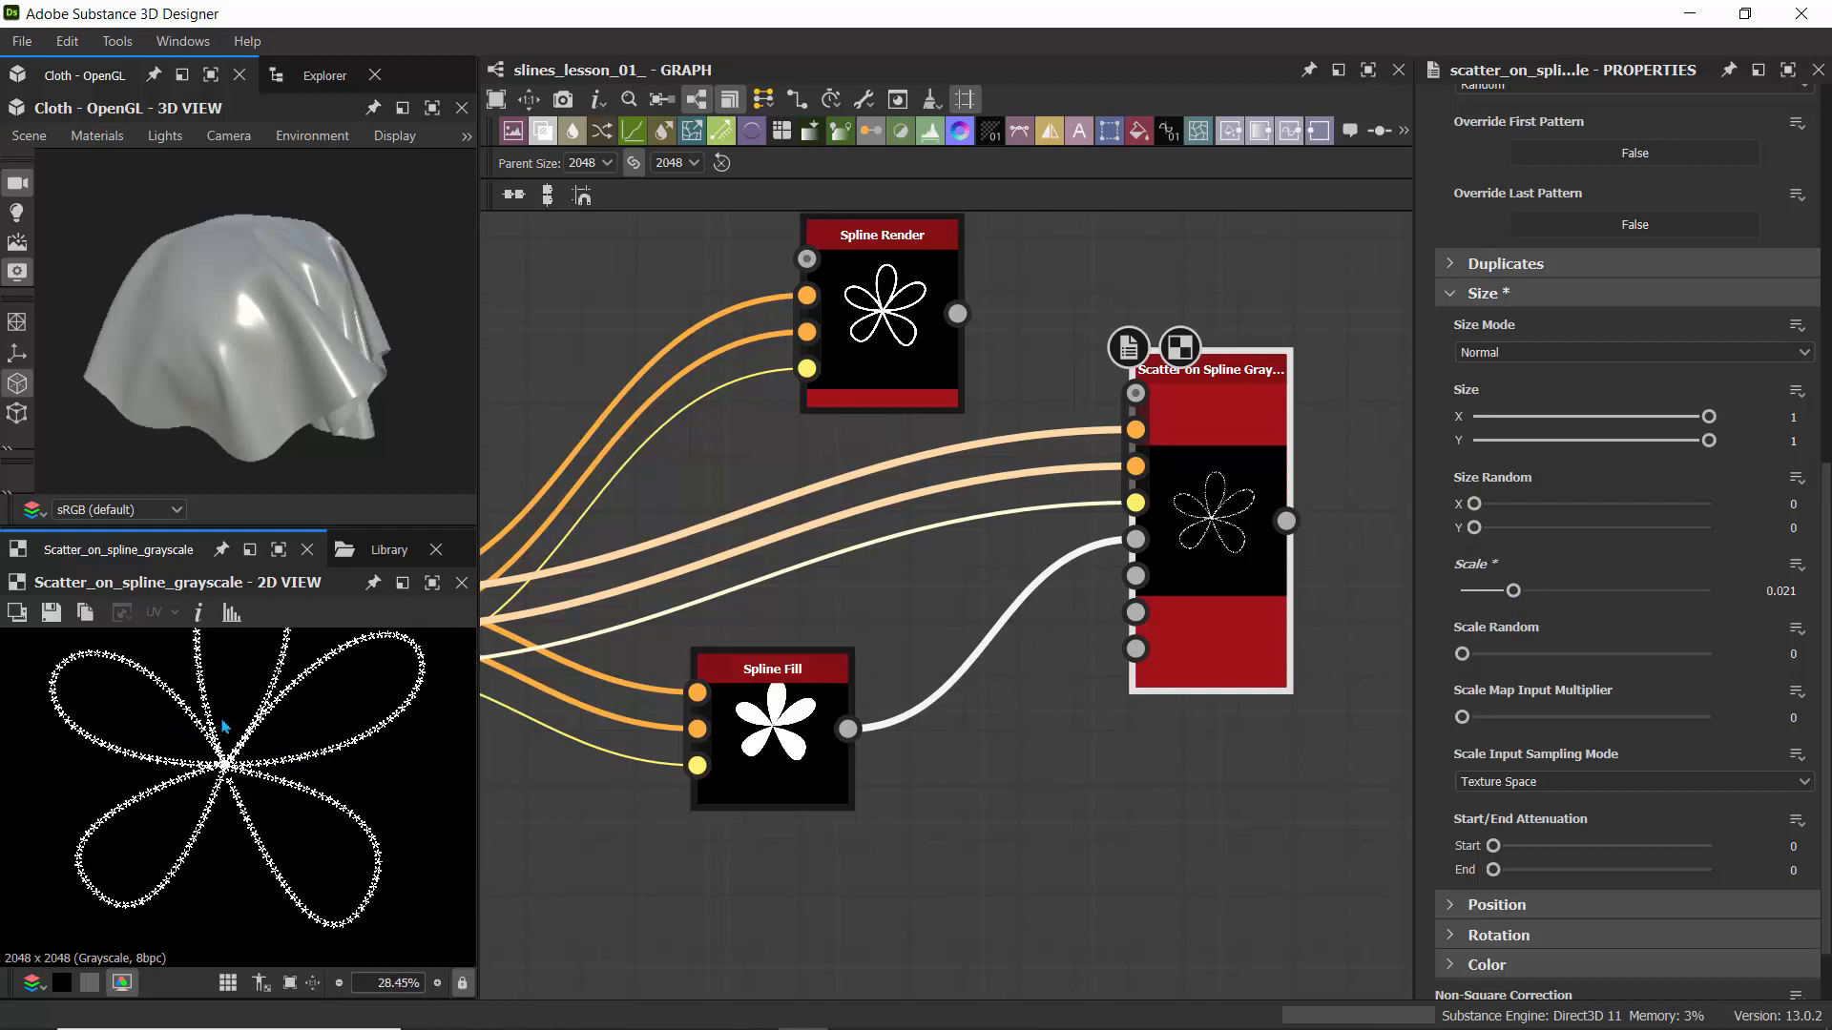
middle_drag(225, 727, 223, 776)
scroll(747, 465, down, 2)
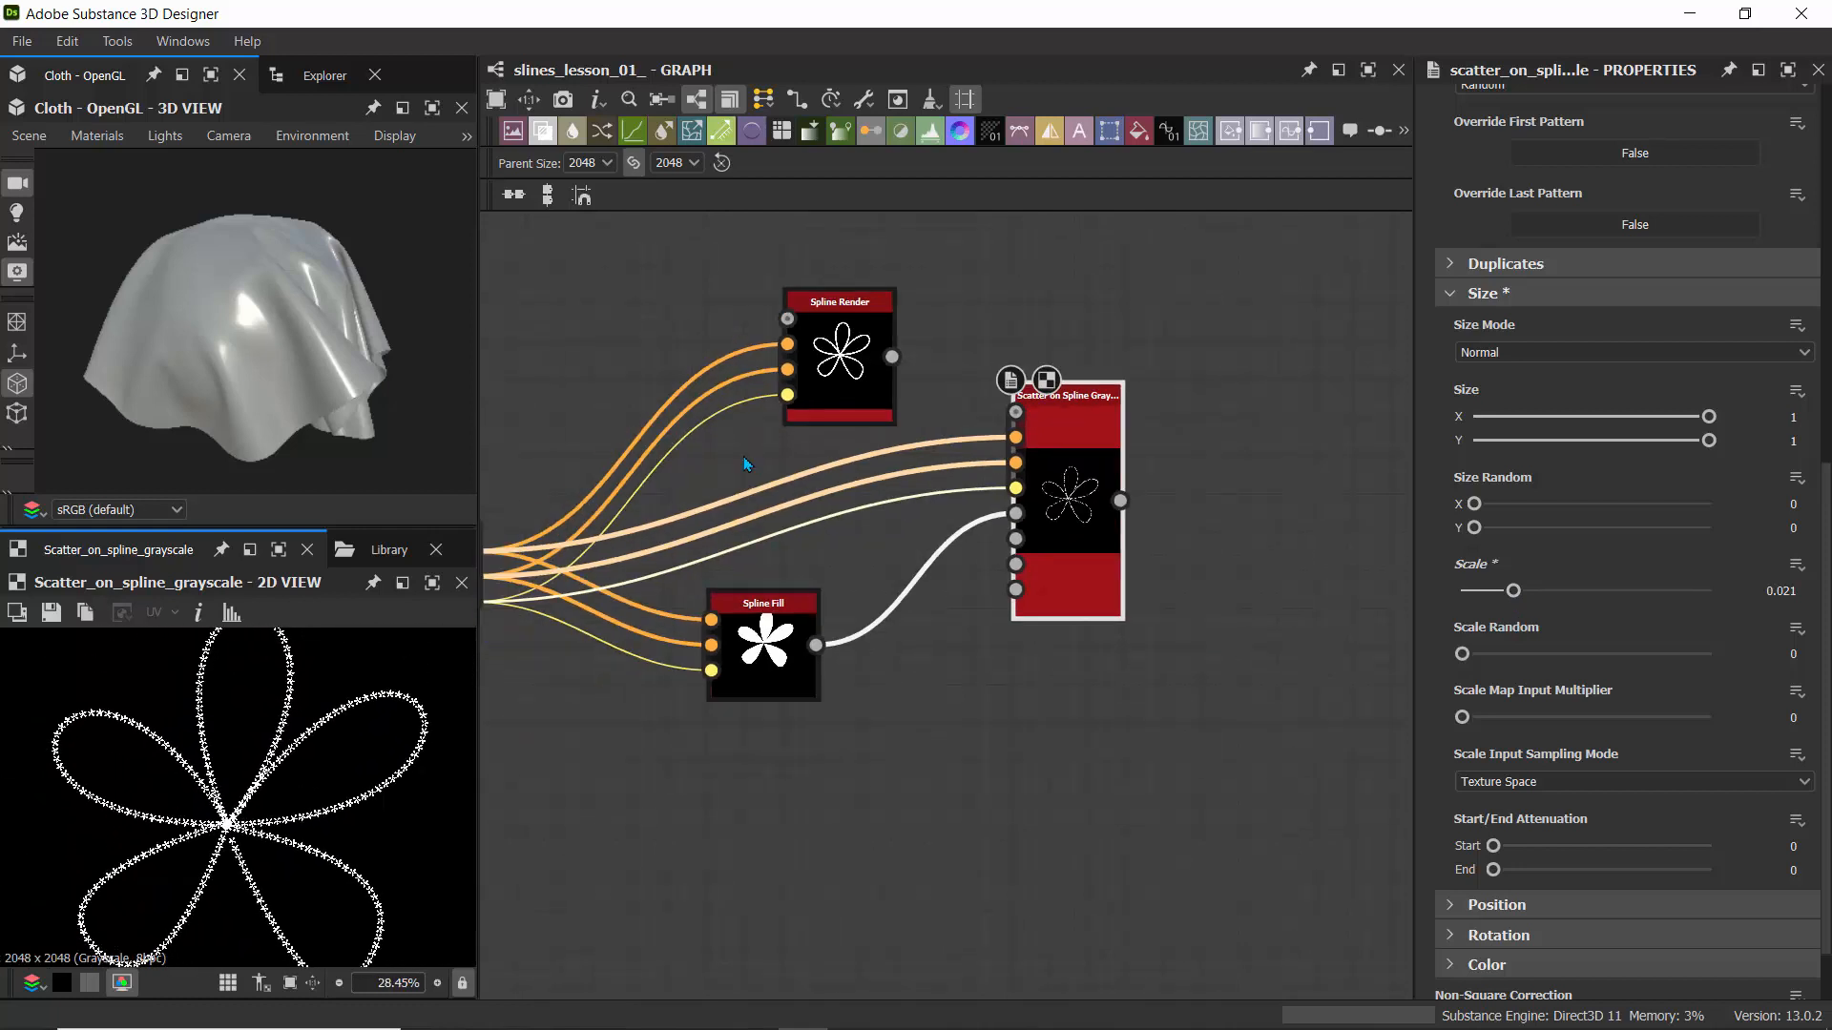
- Add a Tile Generator node in the empty graph area above the Scatter on Spline Grayscale node
middle_drag(716, 492, 651, 688)
click(888, 417)
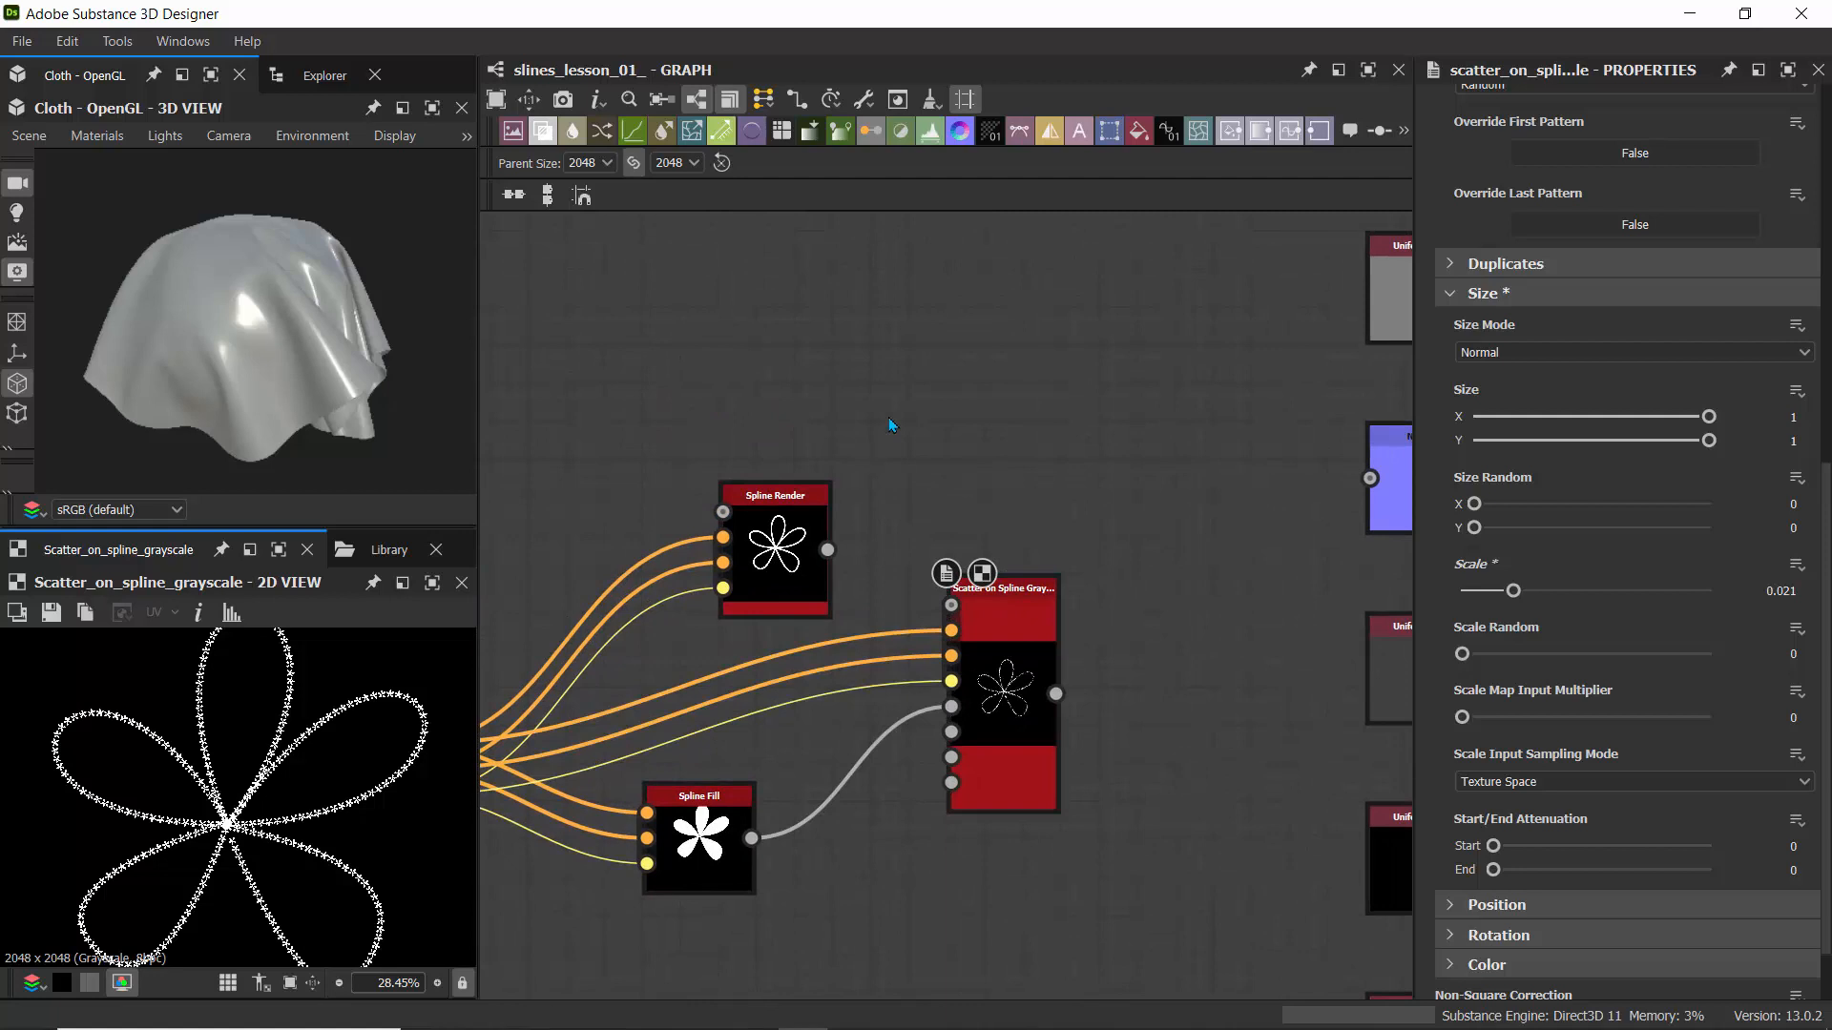
key(space)
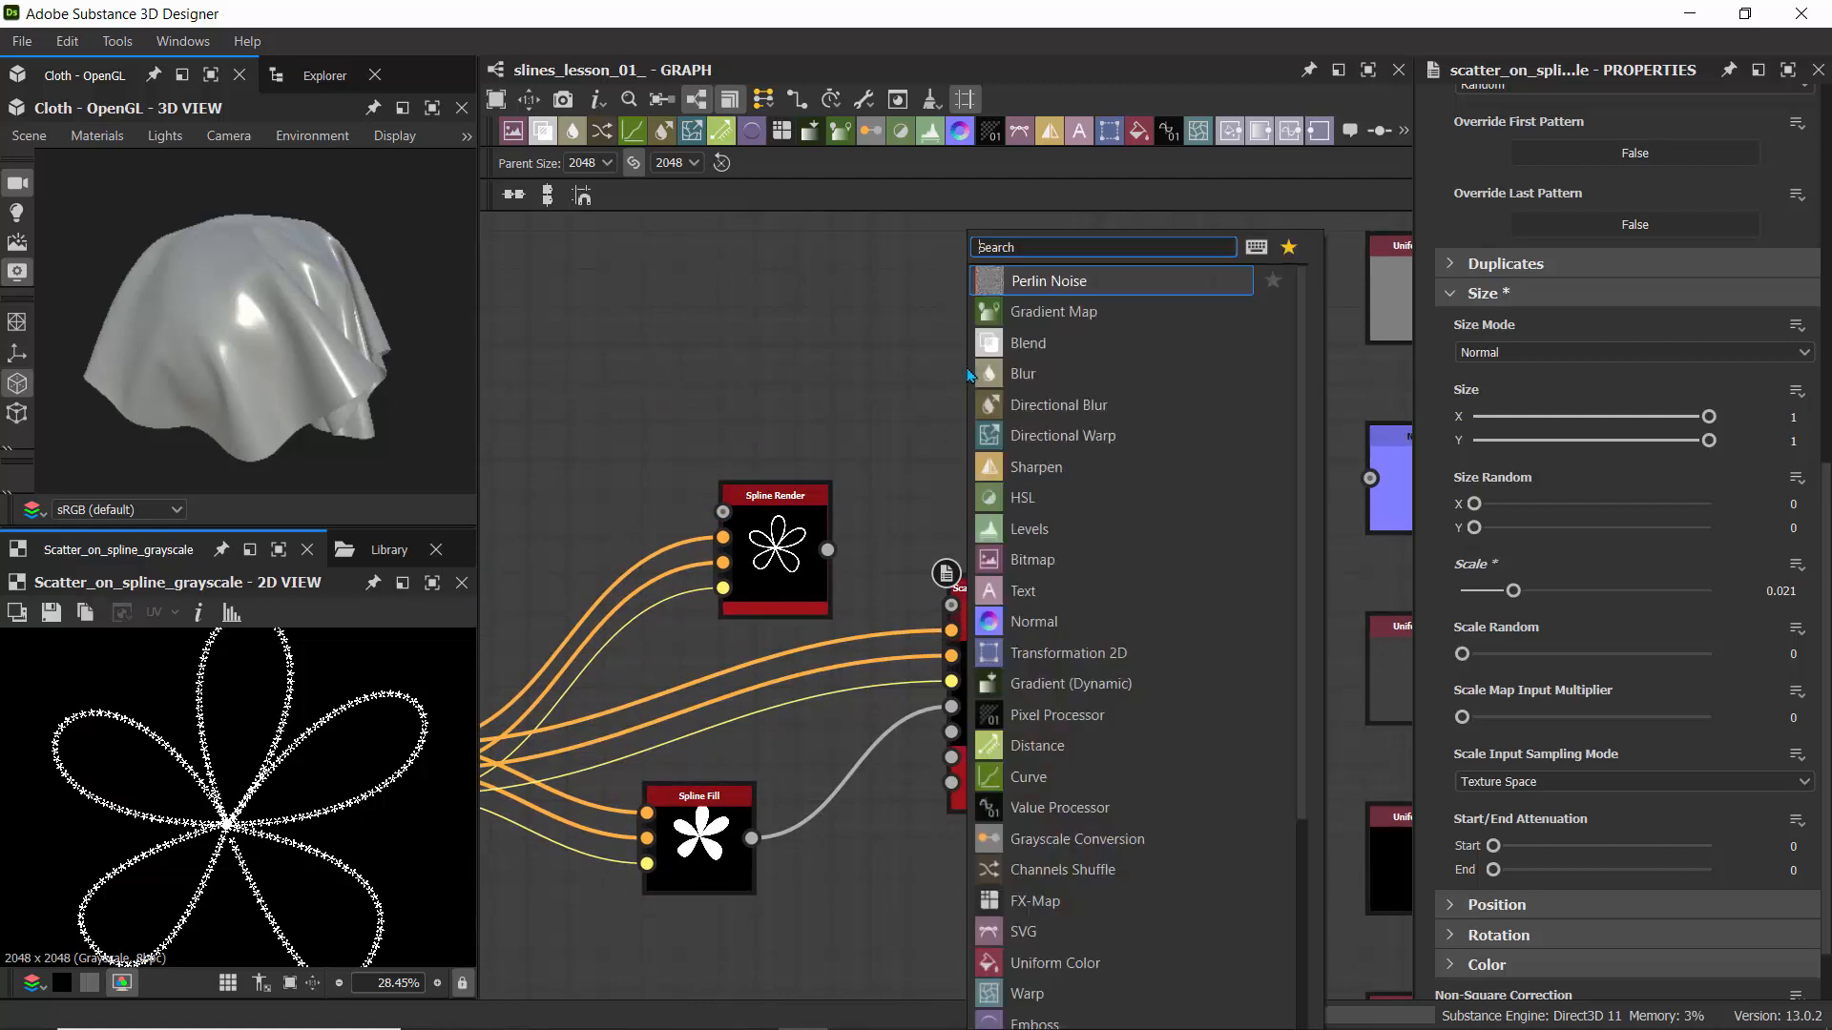
text(tile)
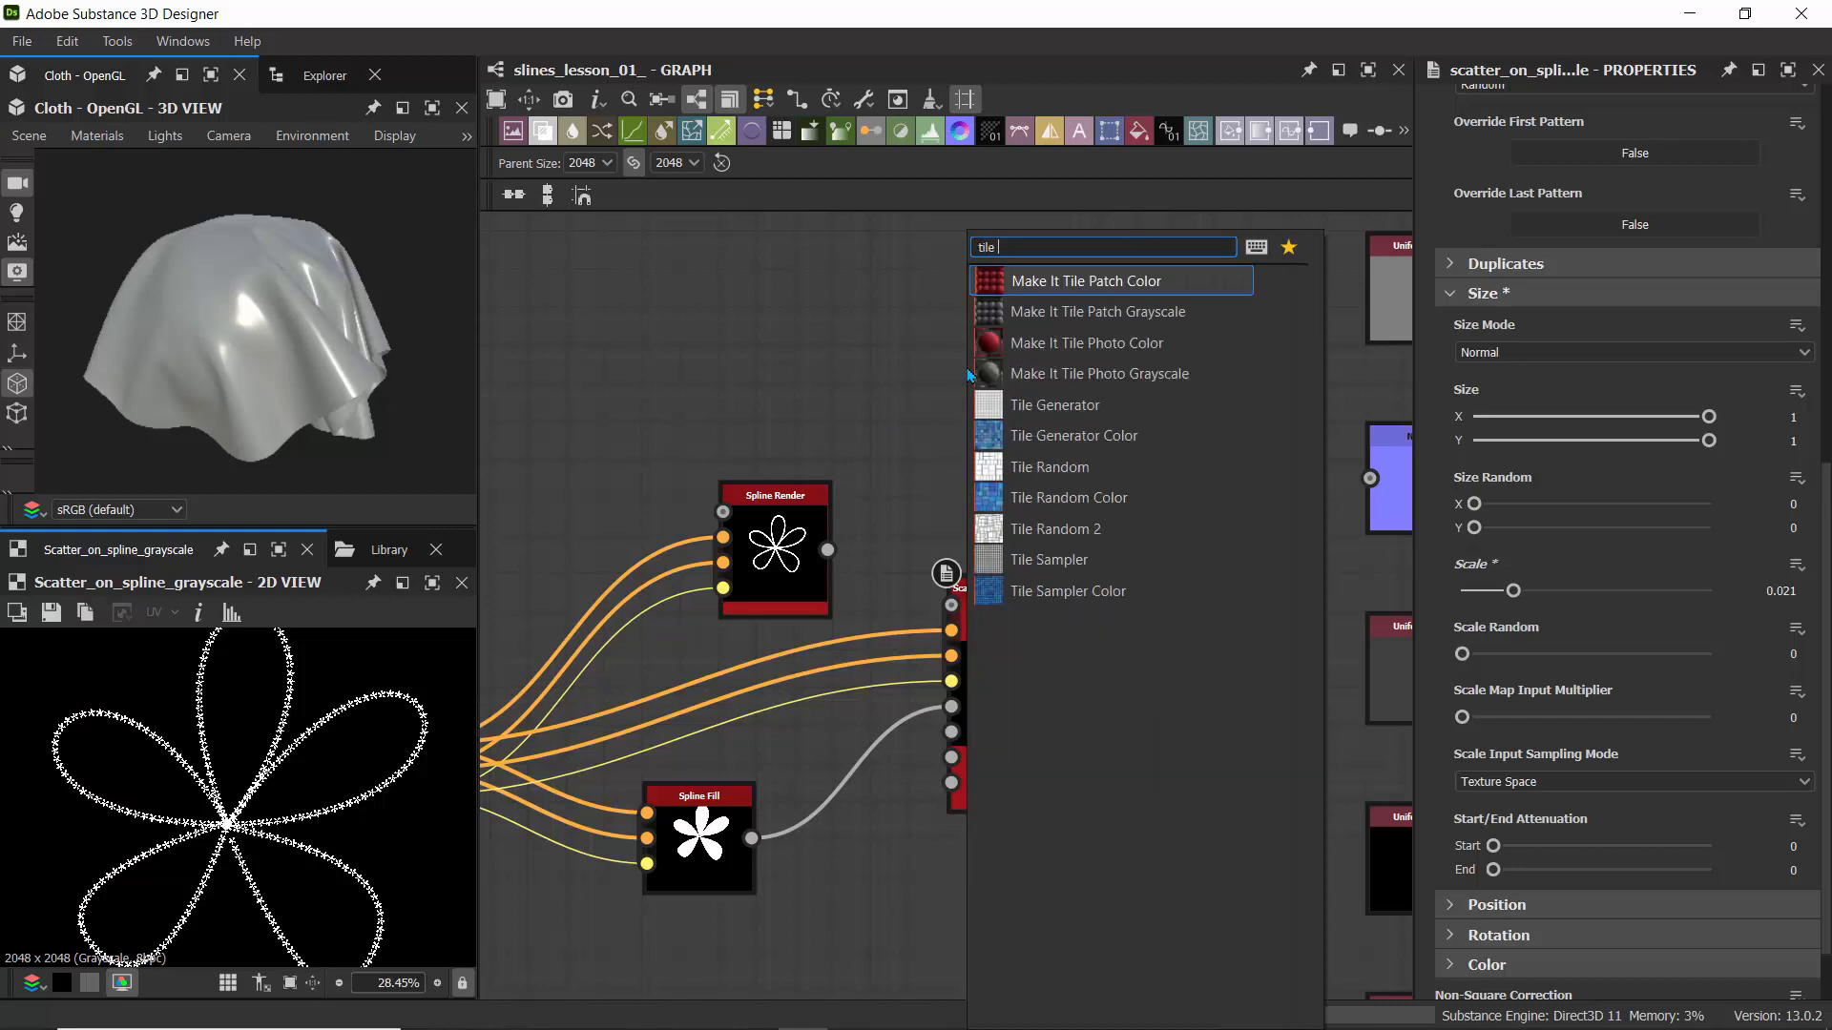
click(1010, 406)
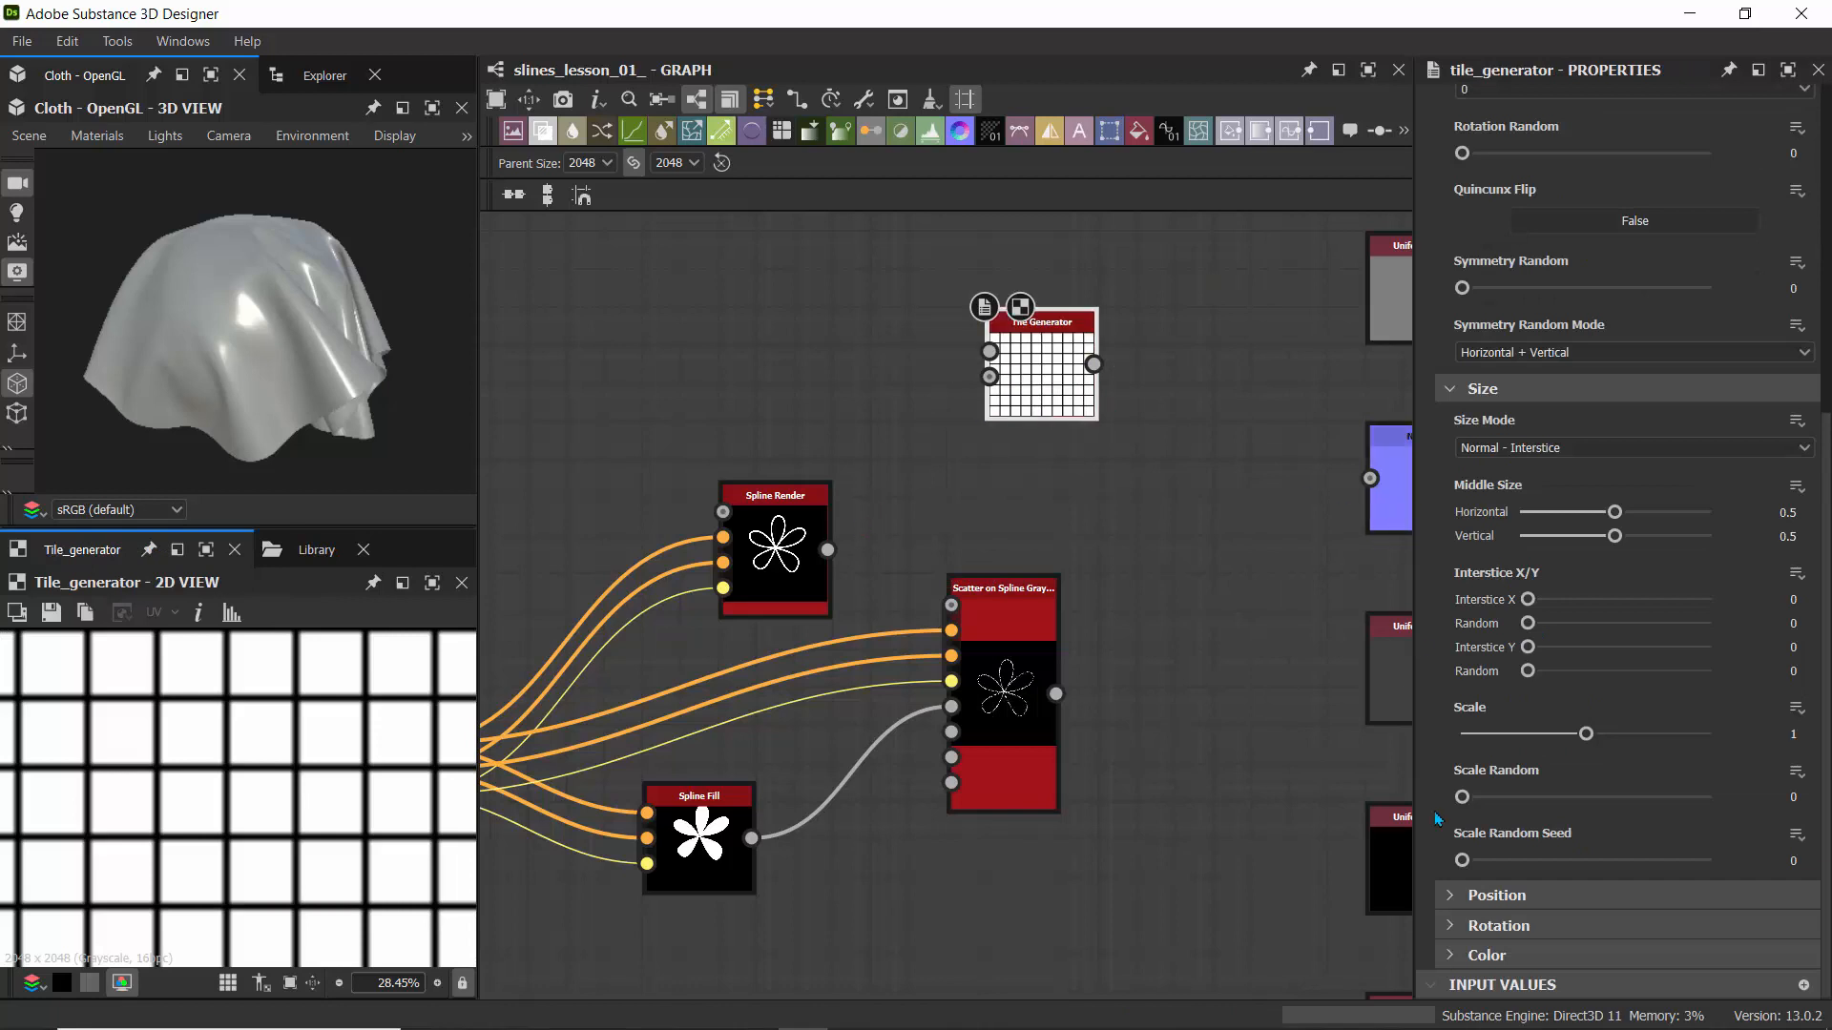
- Set the Tile Generator's Pattern to Image Input and connect the Spline Fill output to its pattern input
click(1450, 398)
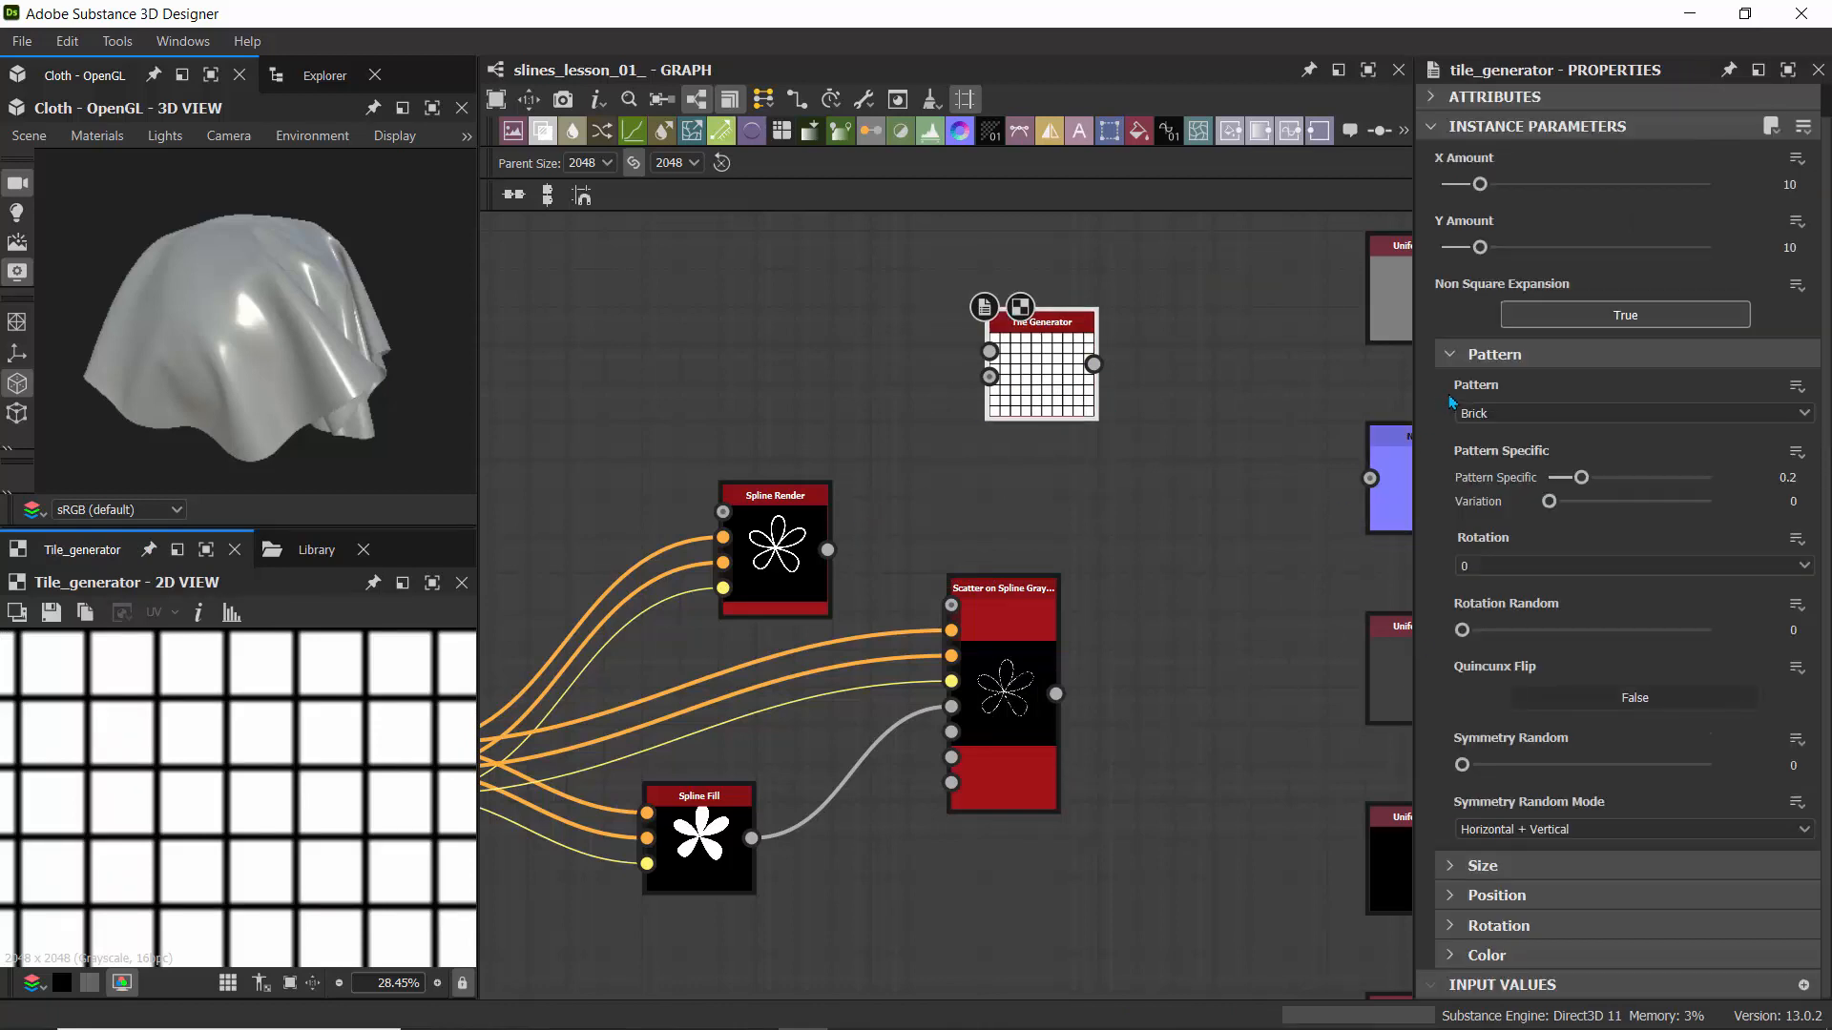
click(1495, 413)
click(1495, 434)
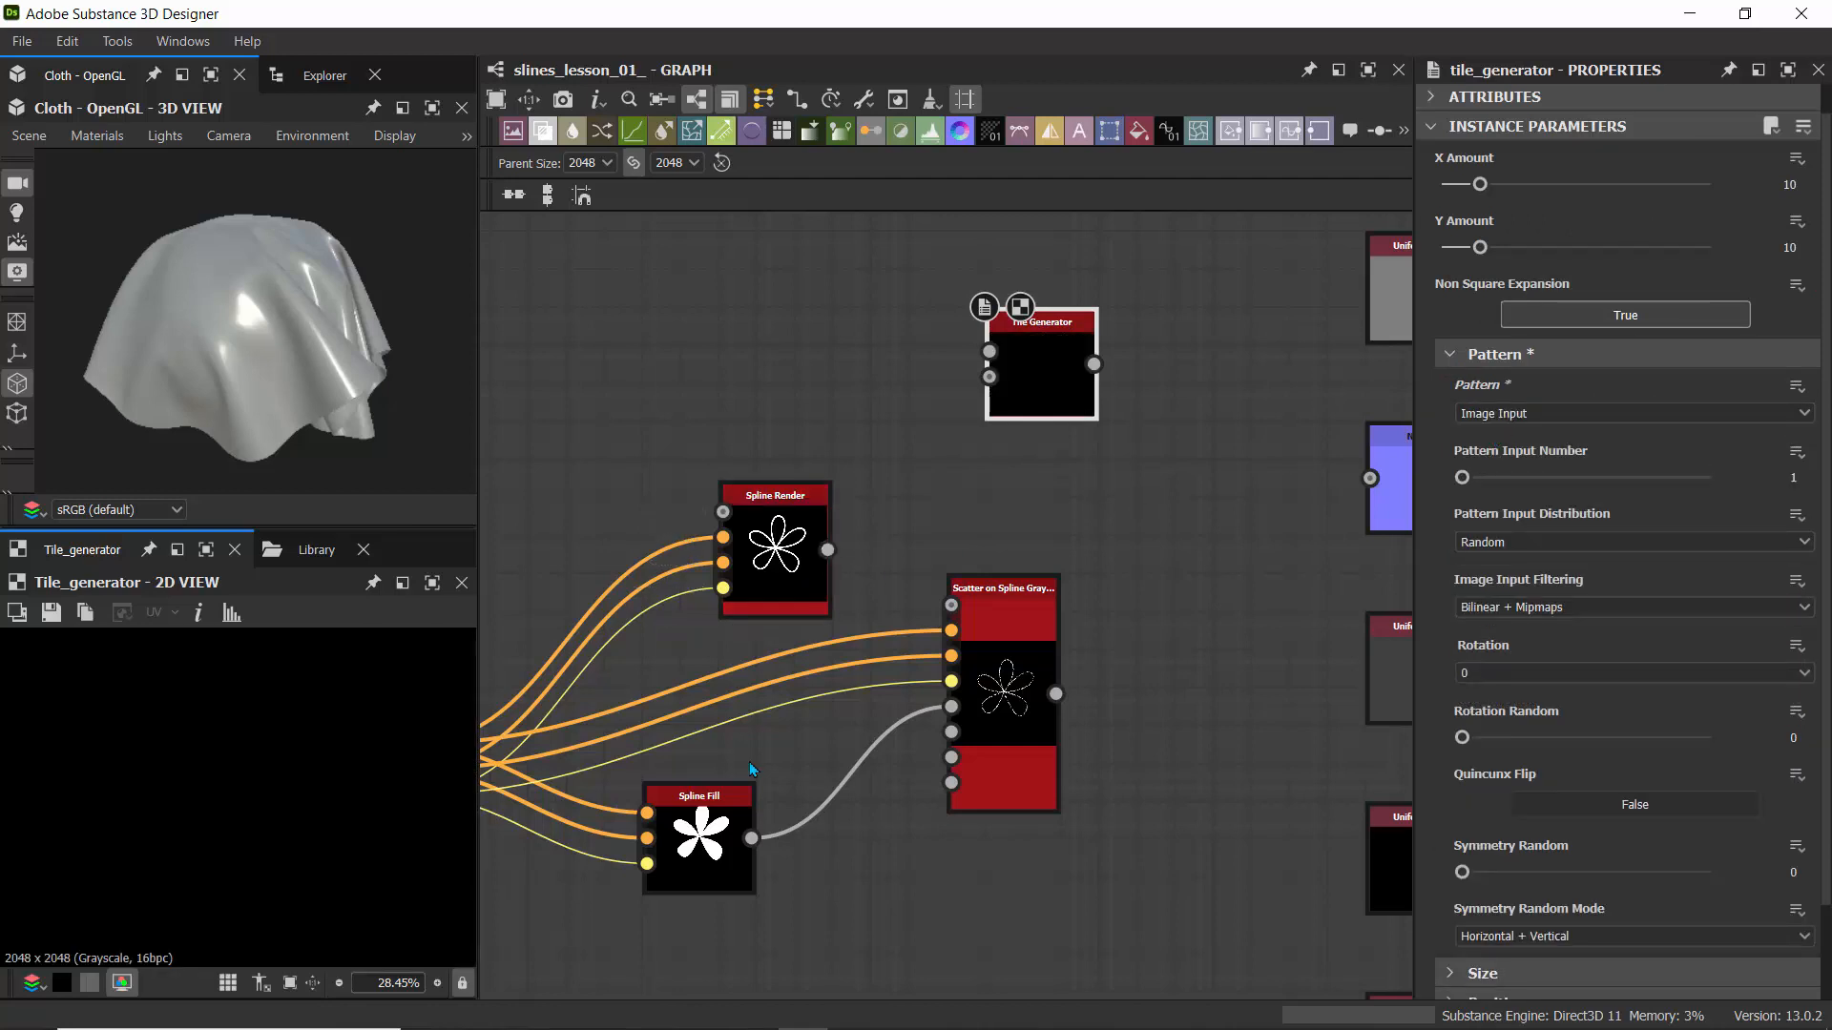
drag(751, 839, 989, 352)
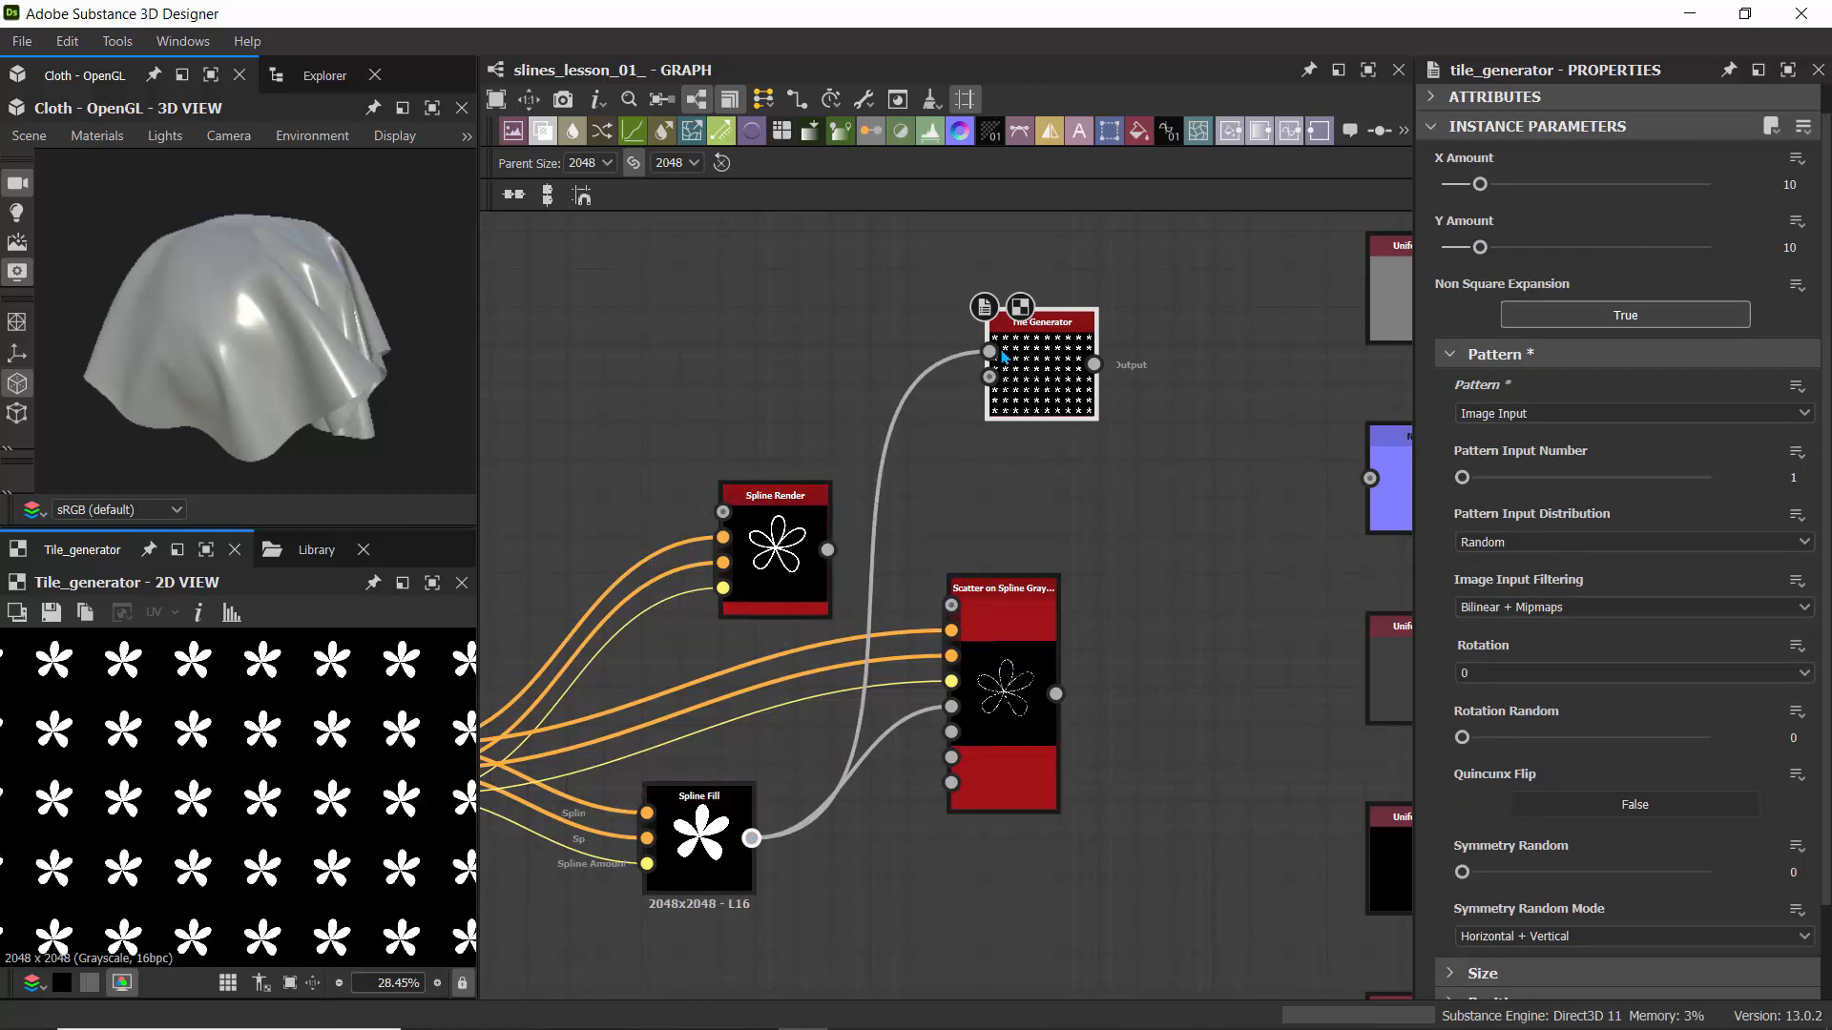
scroll(239, 682, up, 3)
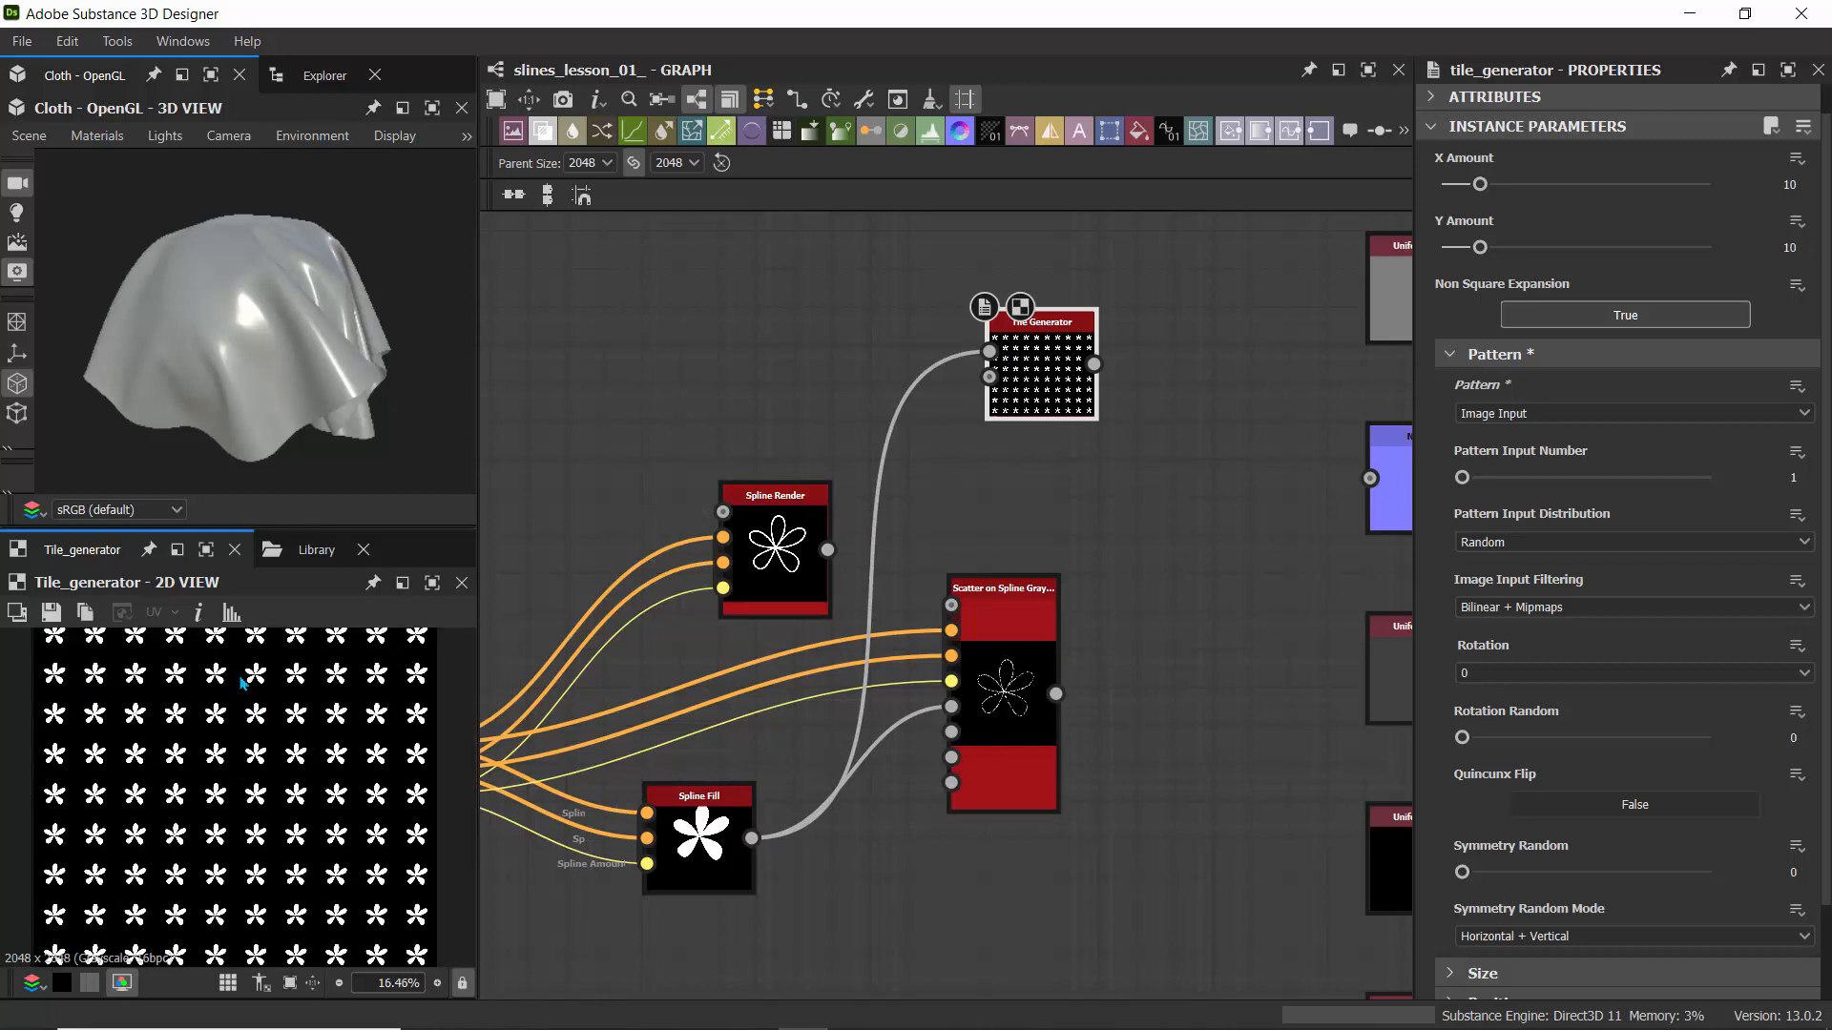
scroll(242, 683, down, 2)
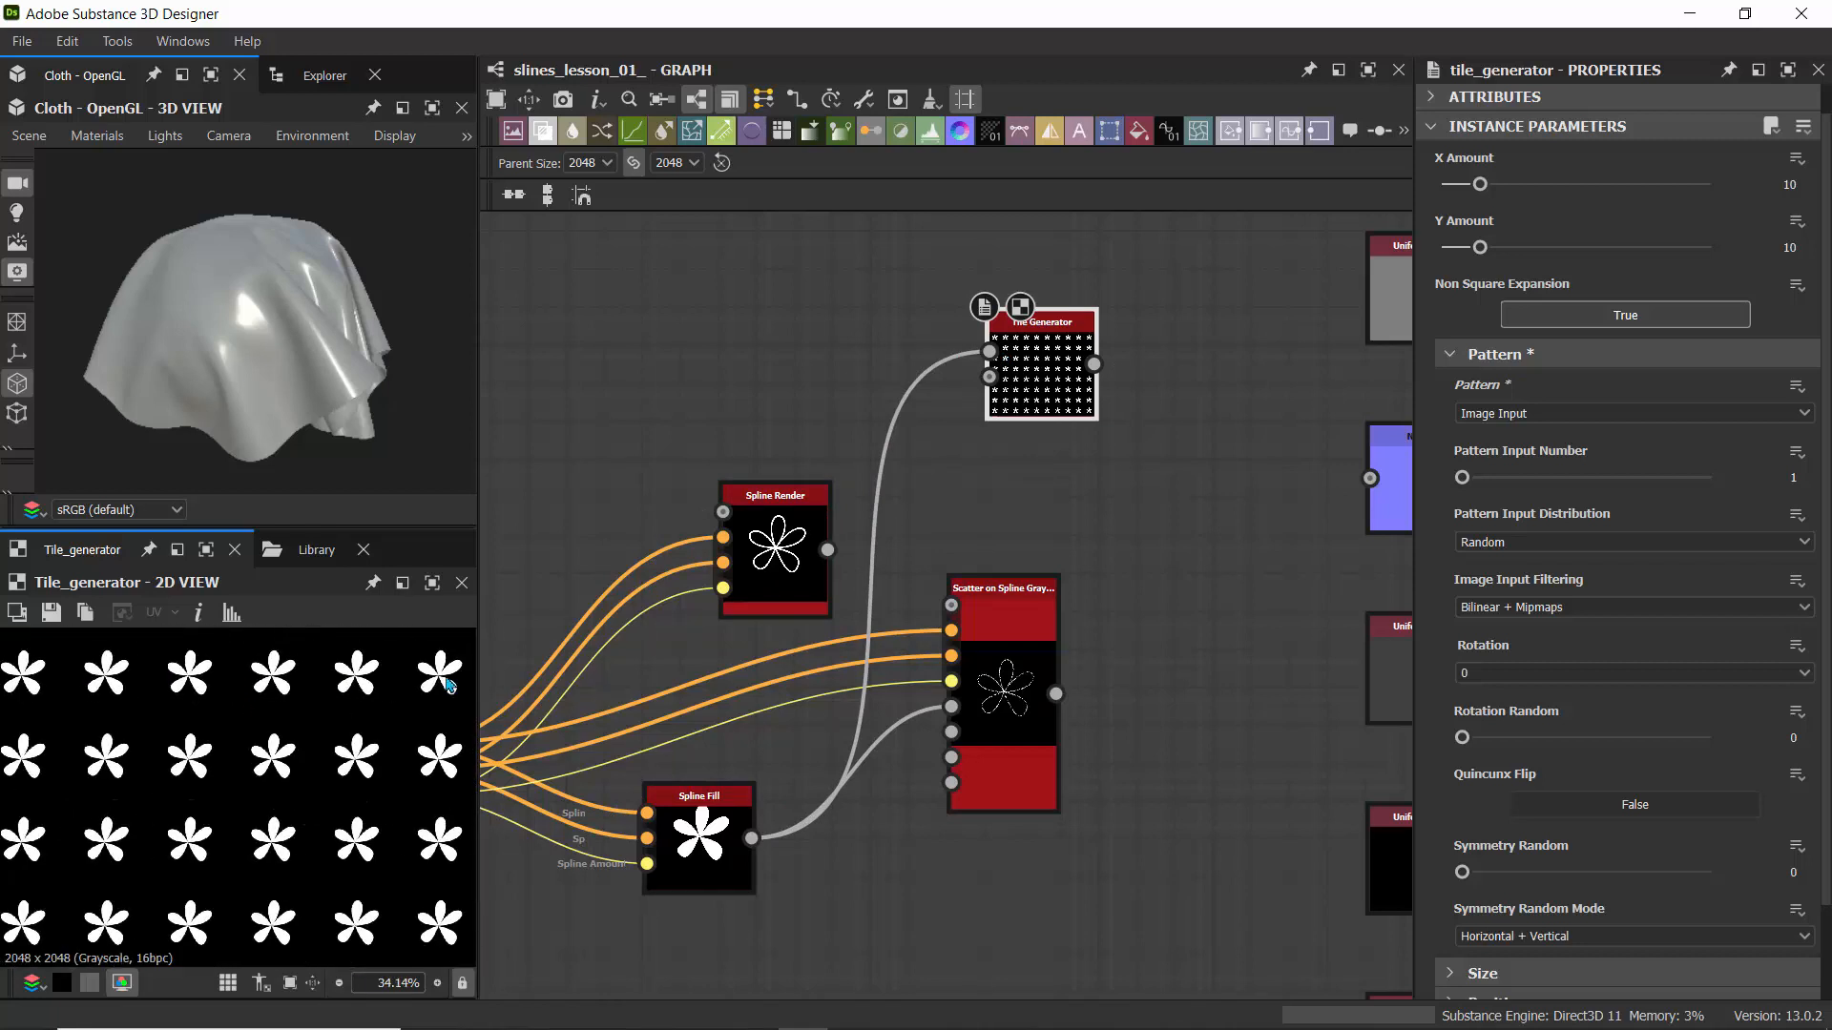
- Set the Scale in the Tile Generator's Size parameters to 1.56
scroll(1459, 502, down, 2)
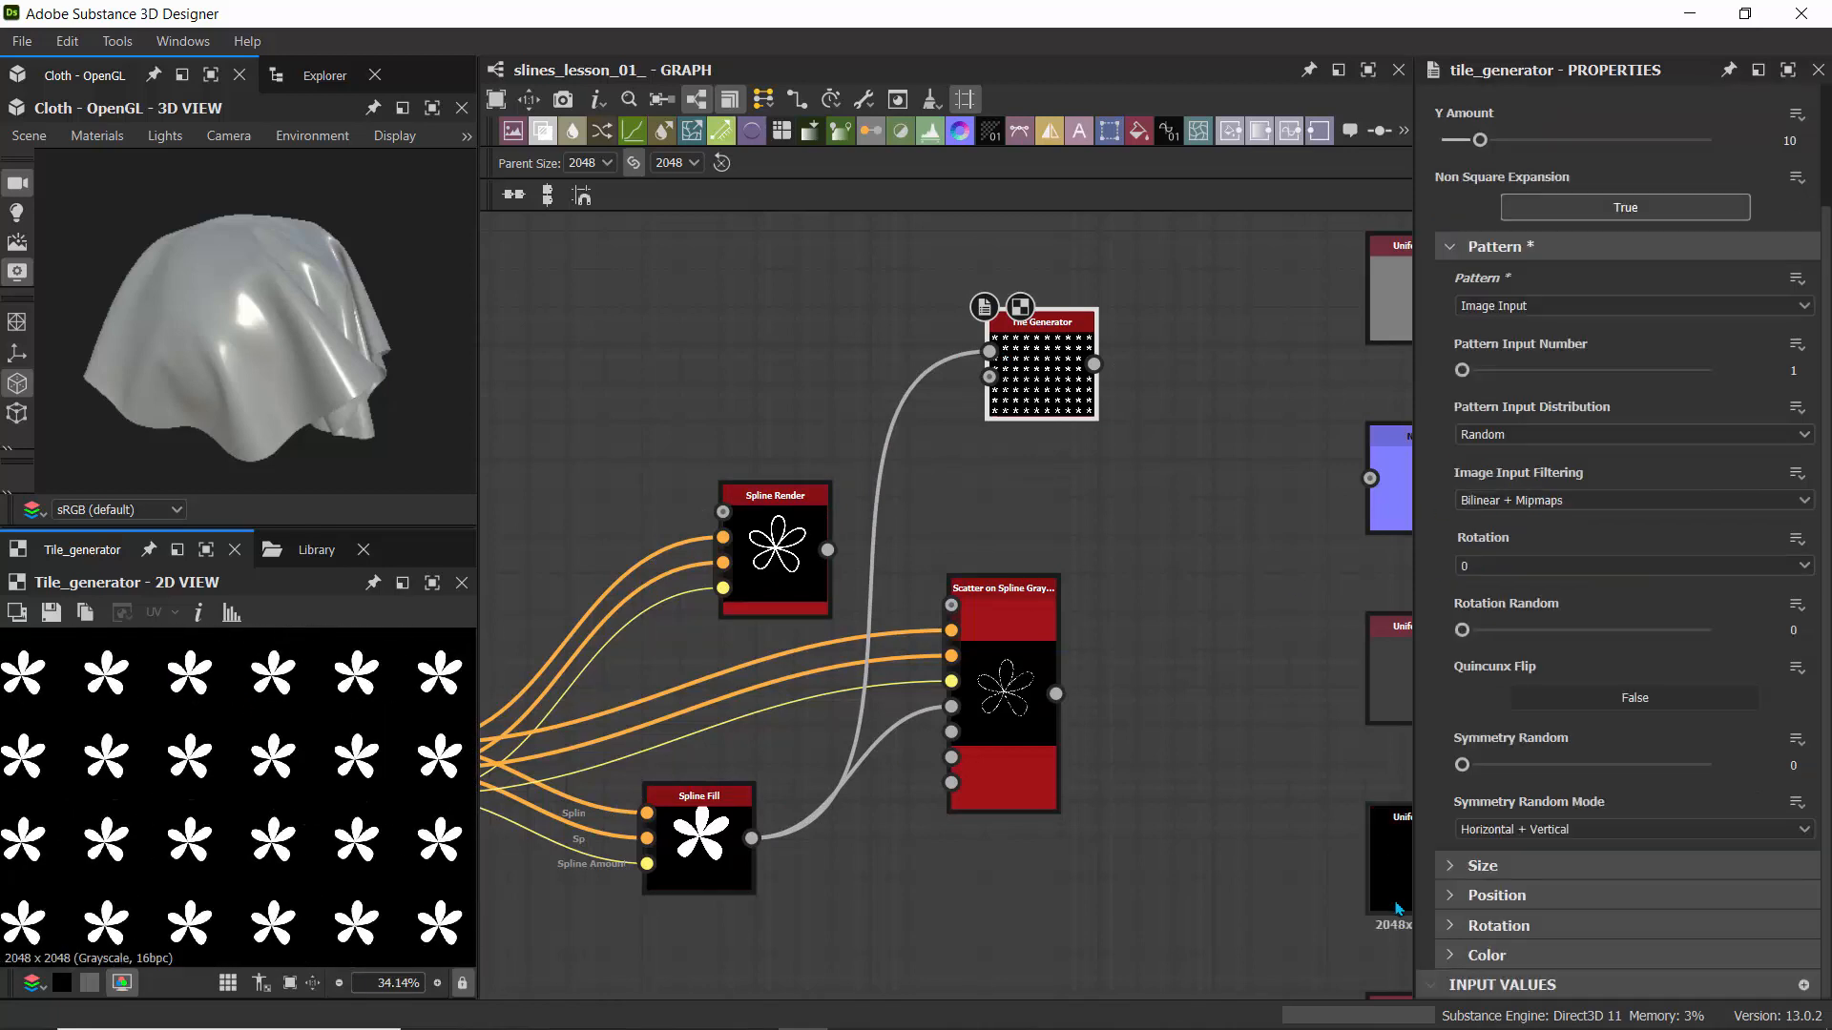
click(1452, 868)
scroll(1500, 779, down, 5)
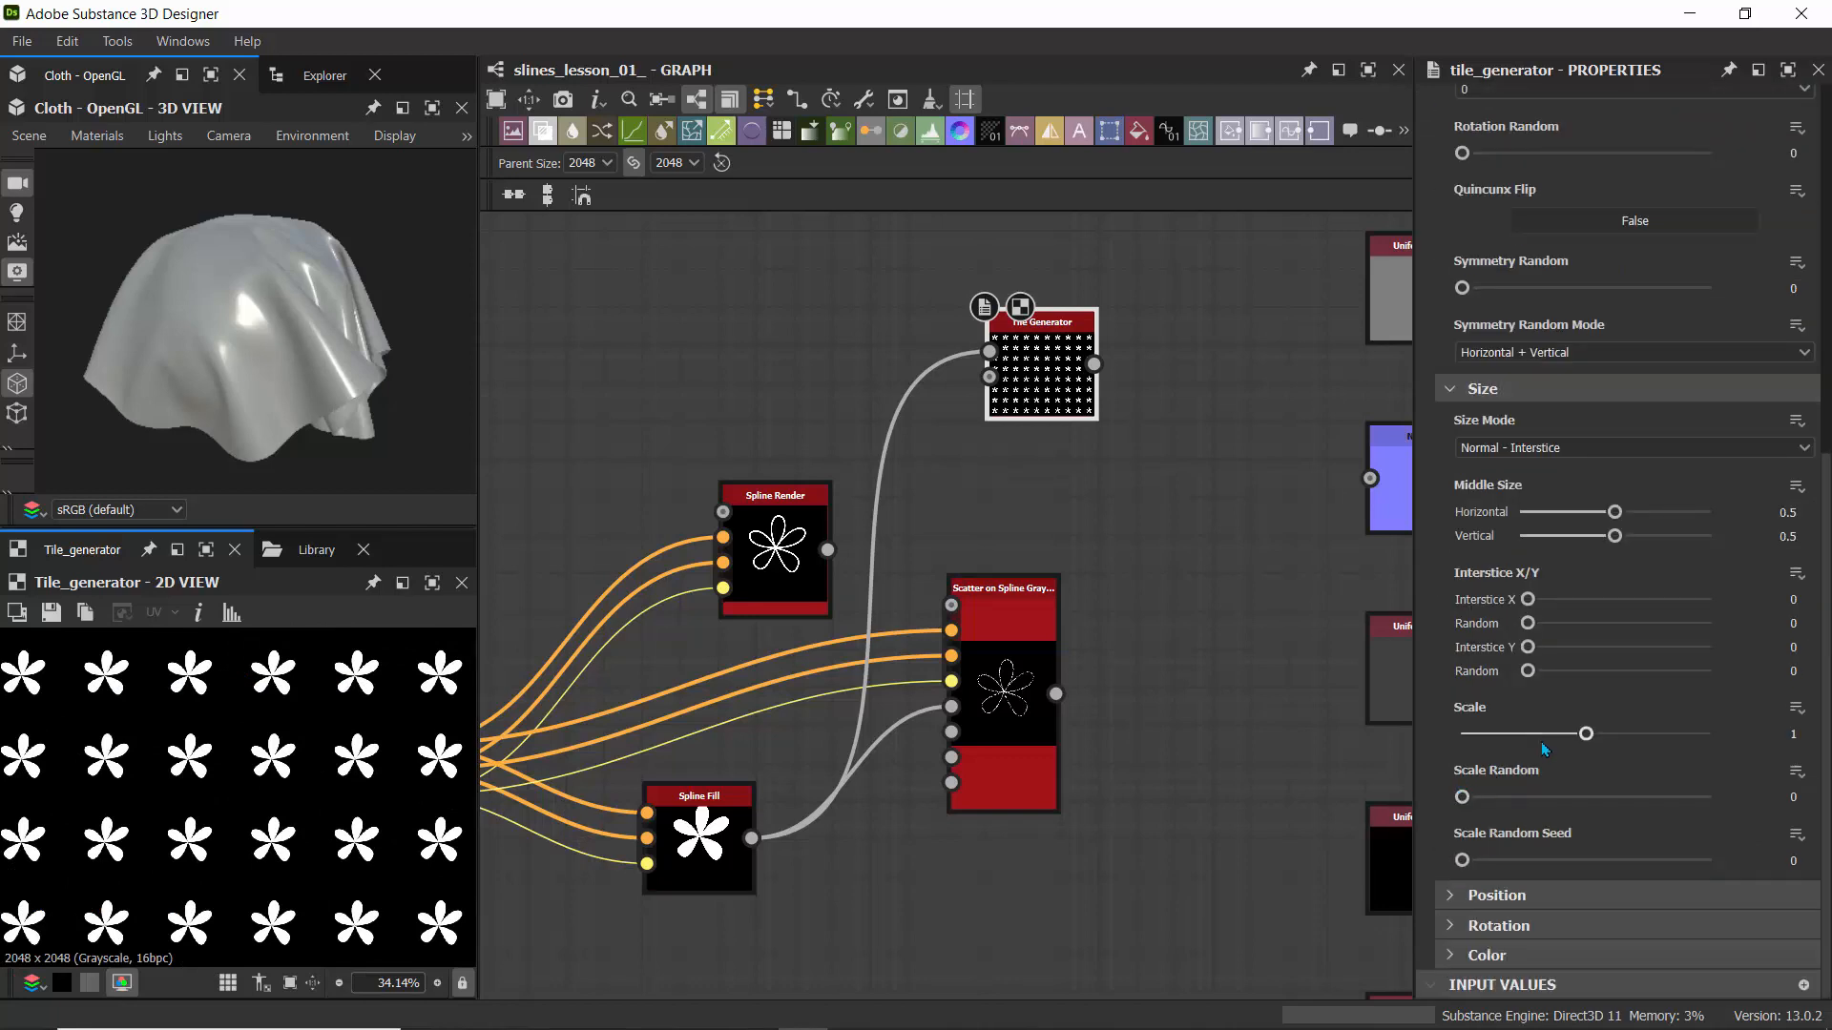
drag(1586, 737, 1665, 750)
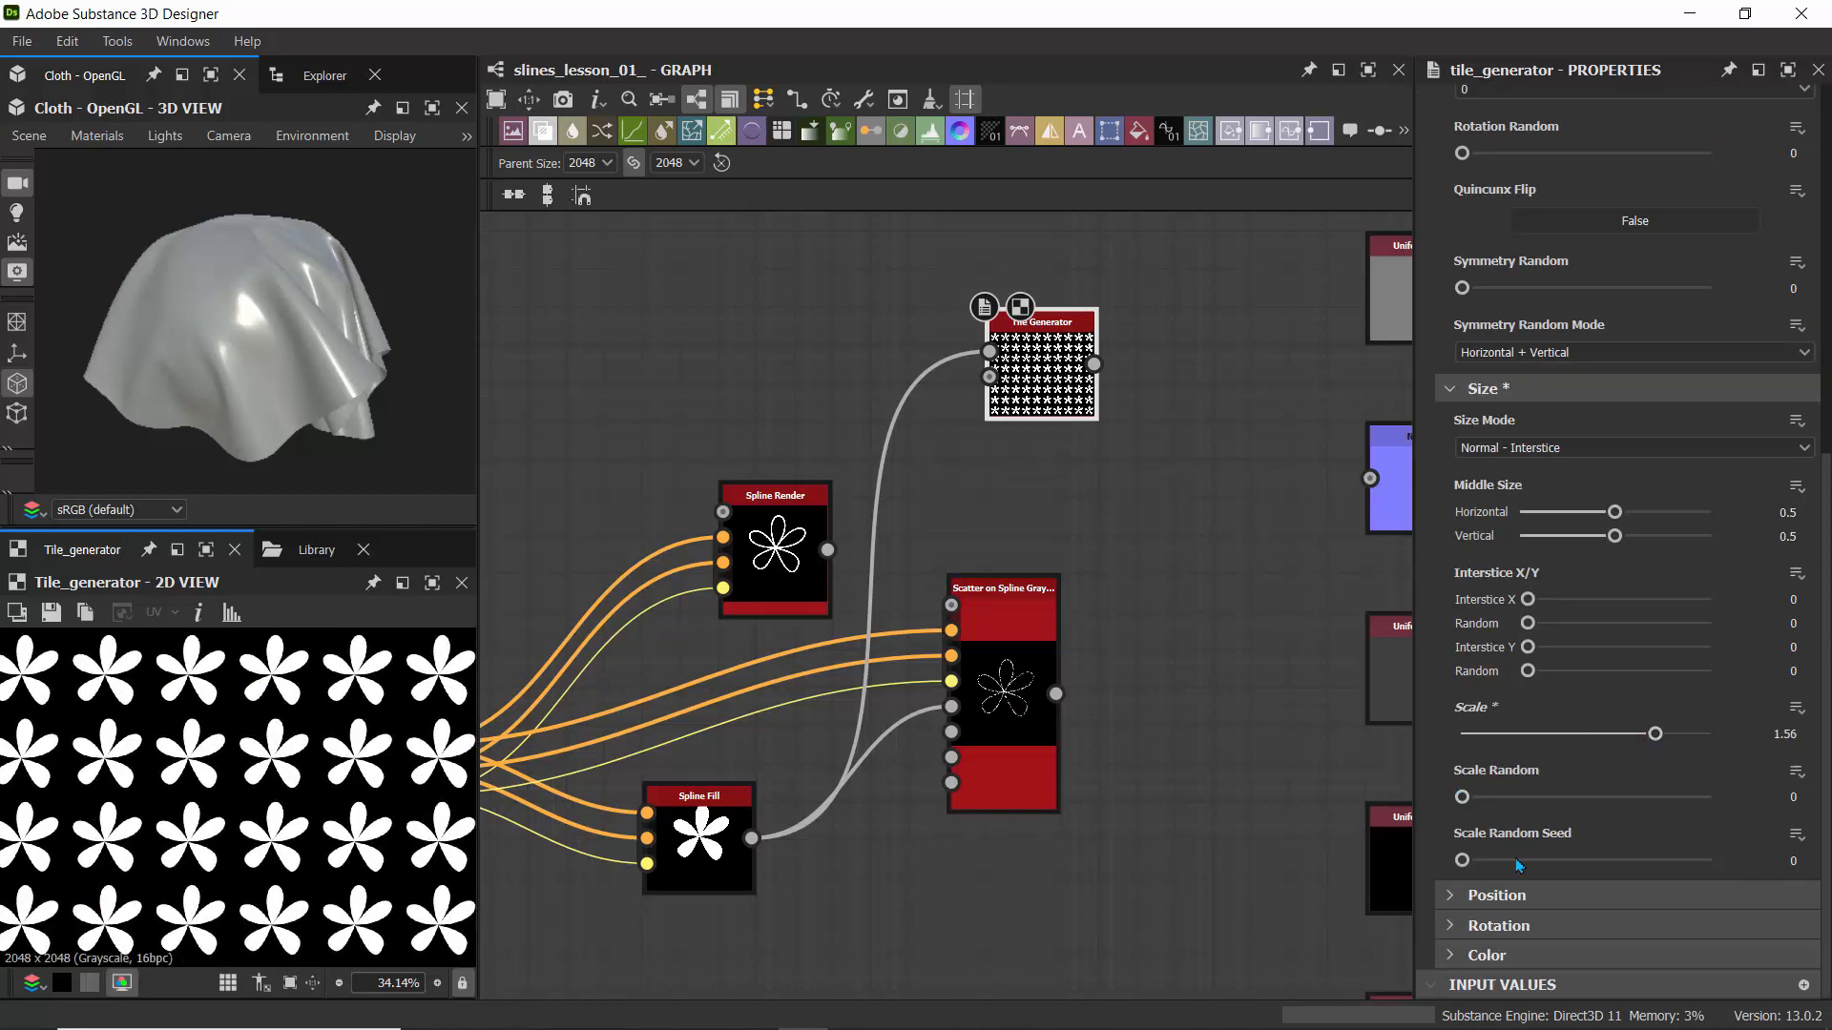
- Set the Tile Generator's Global Offset to X 0.27 and Y 0.14, and its Position Random X to 0.05
click(1457, 897)
scroll(1459, 840, down, 5)
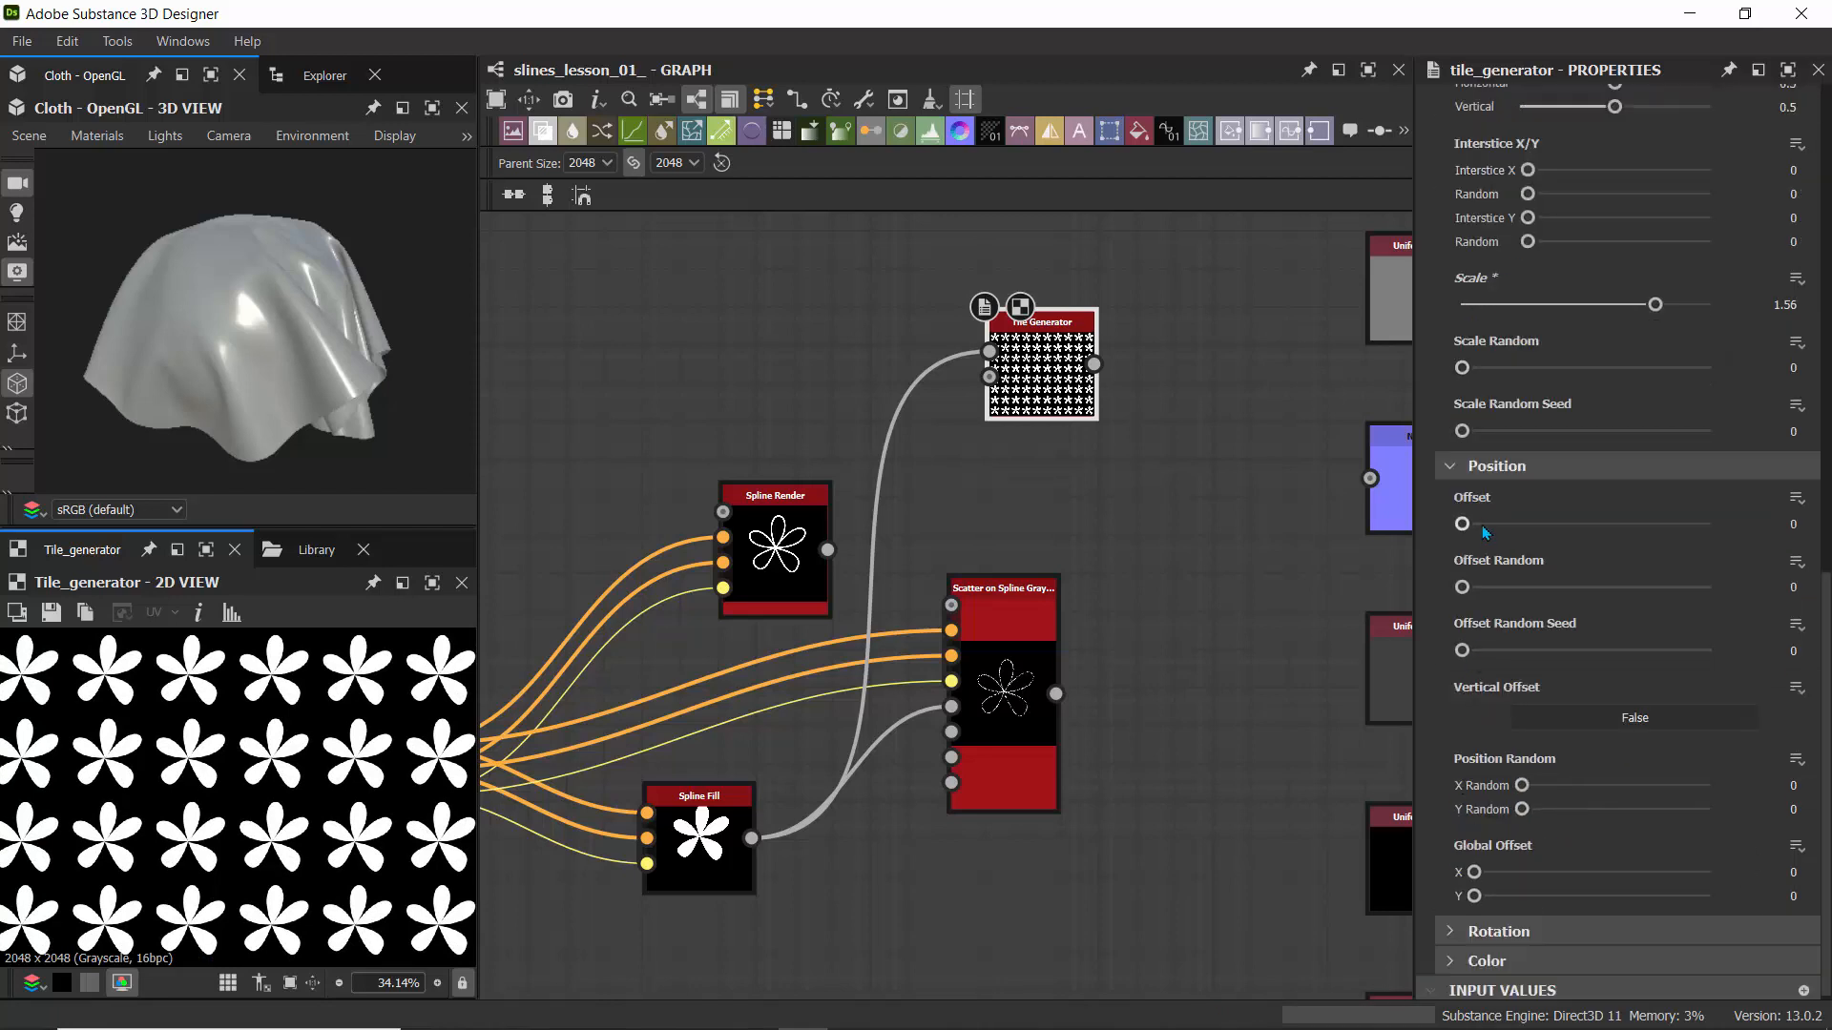
mouse_move(1463, 524)
mouse_down()
mouse_move(1528, 535)
mouse_move(1439, 534)
mouse_up()
scroll(1467, 749, down, 1)
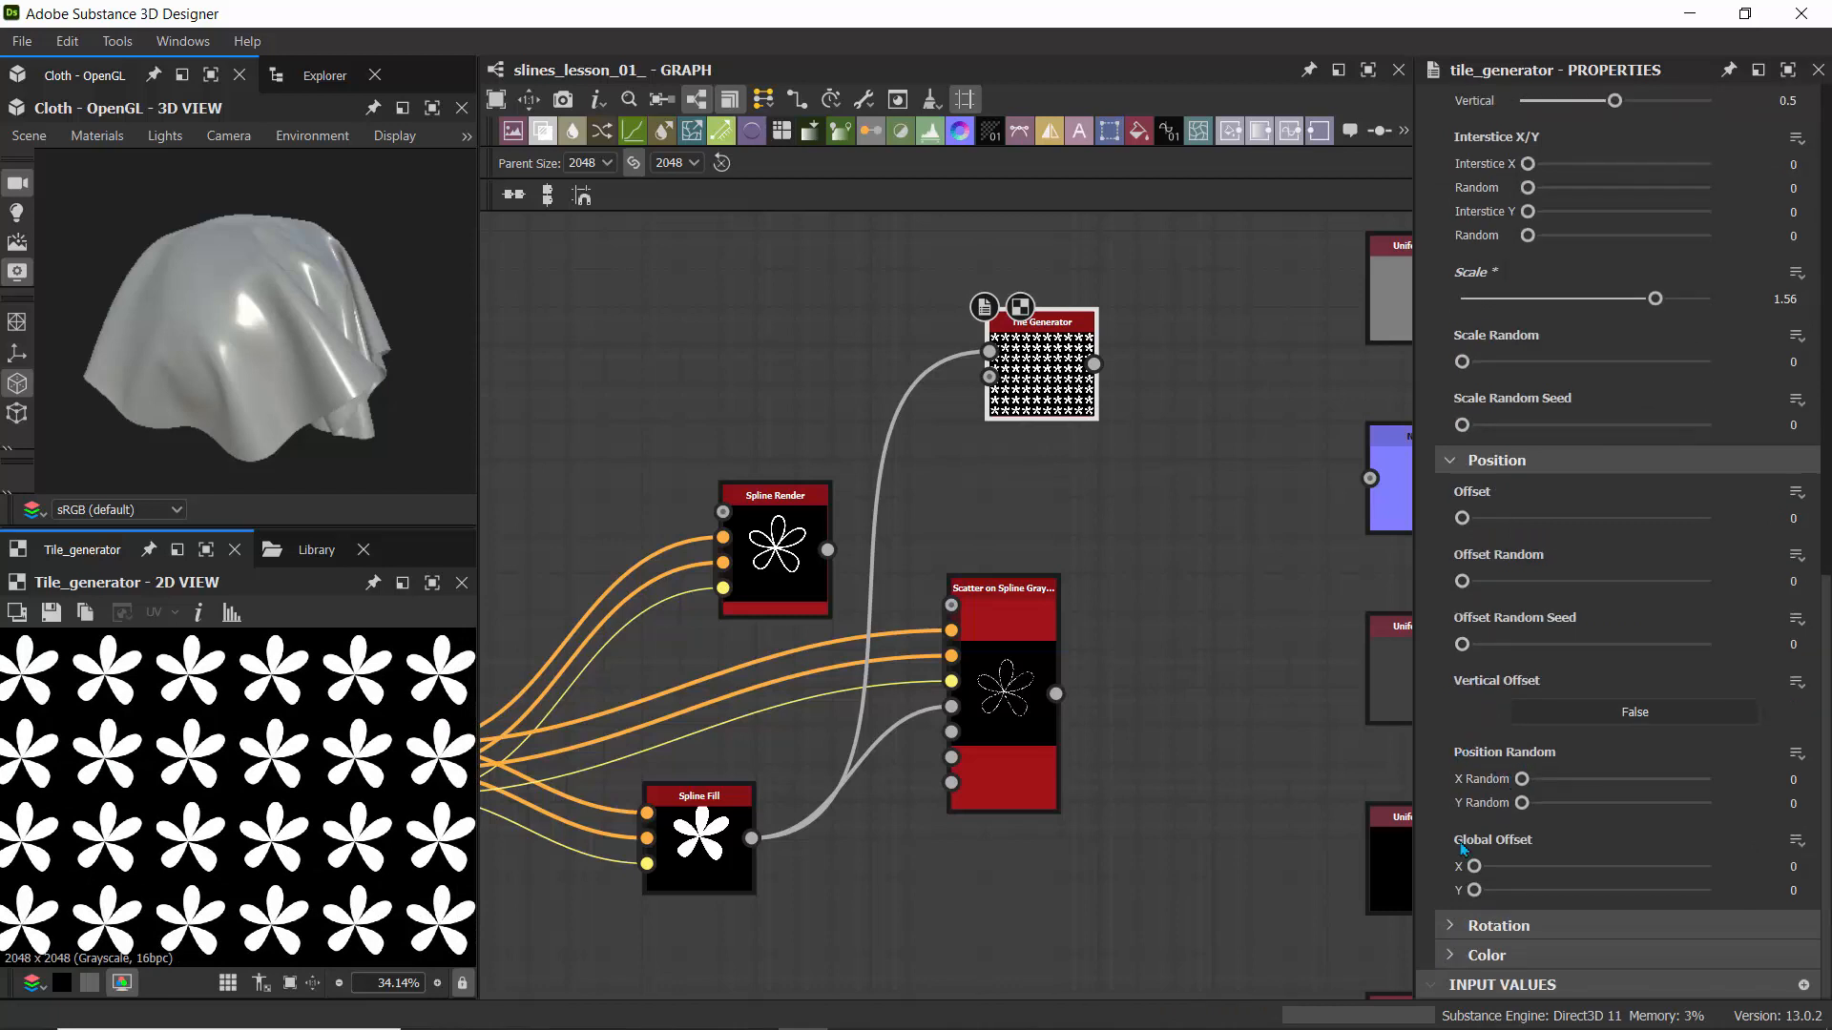
drag(1474, 866, 1506, 890)
mouse_move(1522, 780)
mouse_down()
mouse_move(1590, 789)
mouse_move(1492, 779)
mouse_move(1551, 790)
mouse_up()
scroll(143, 798, down, 6)
key(f)
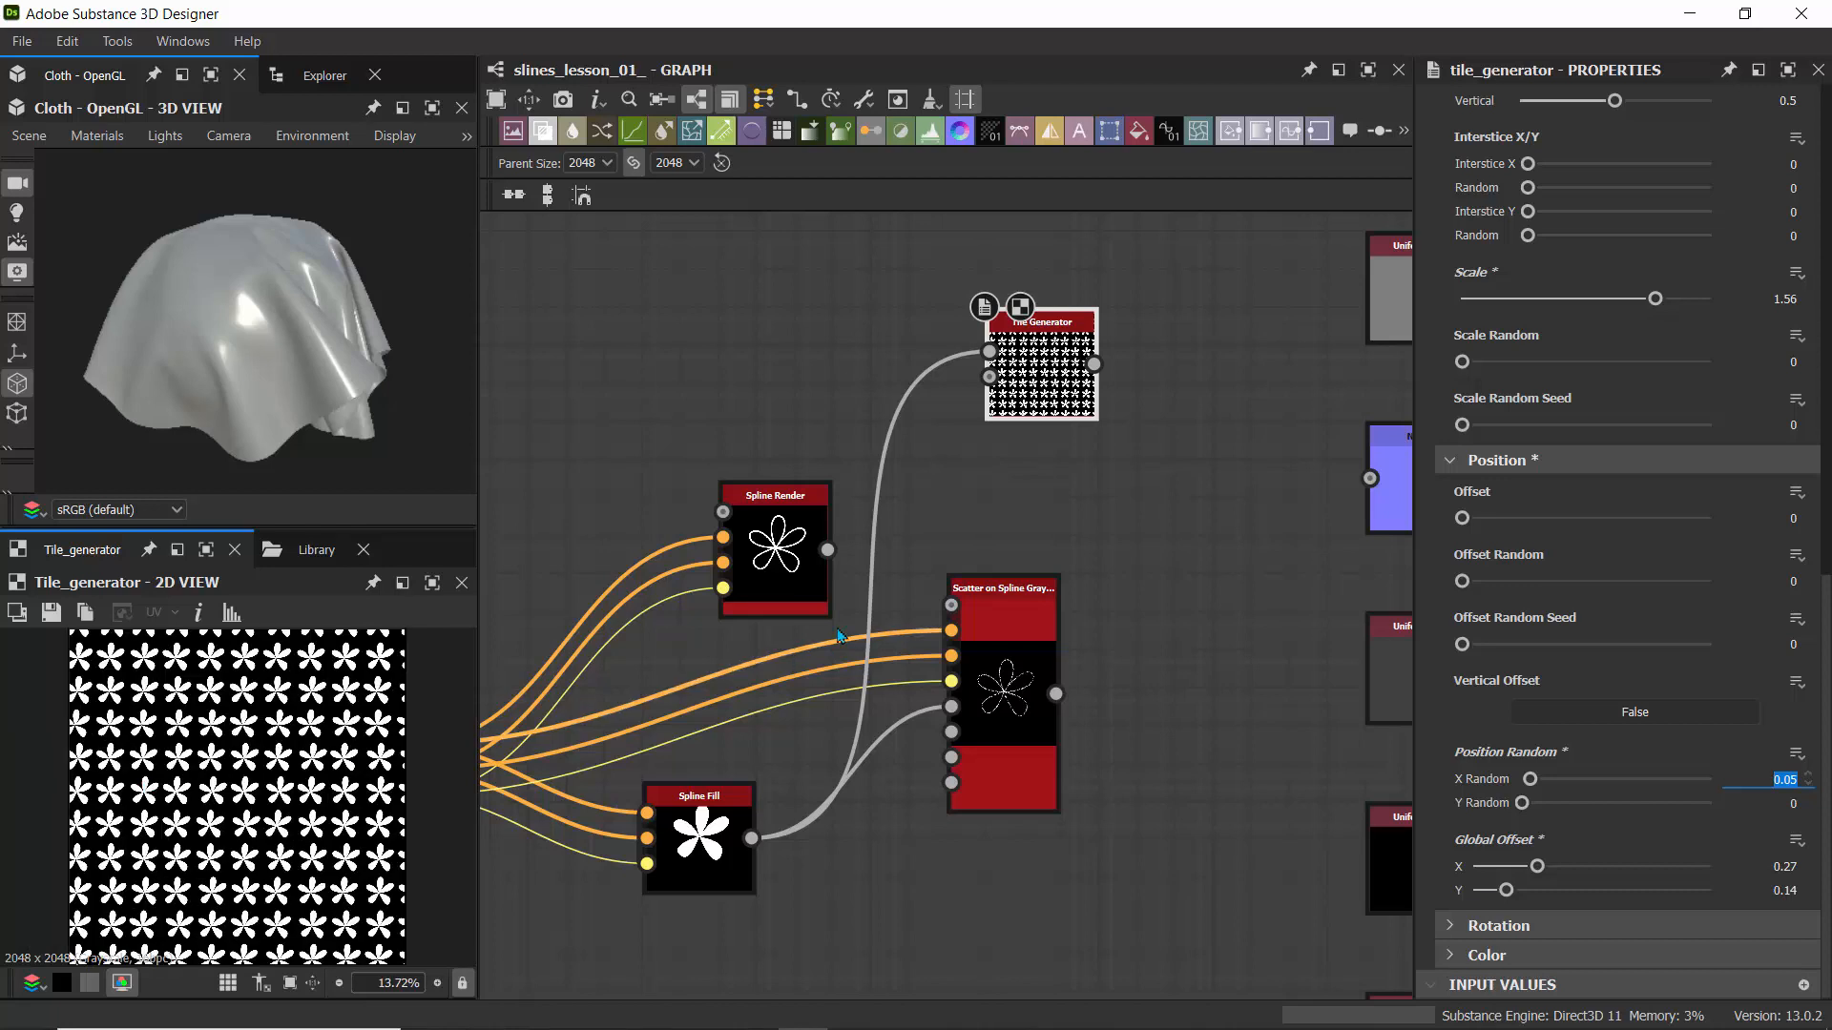
- Preview the Scatter on Spline Grayscale node and set its Shape Spacing to 0.024
click(1021, 603)
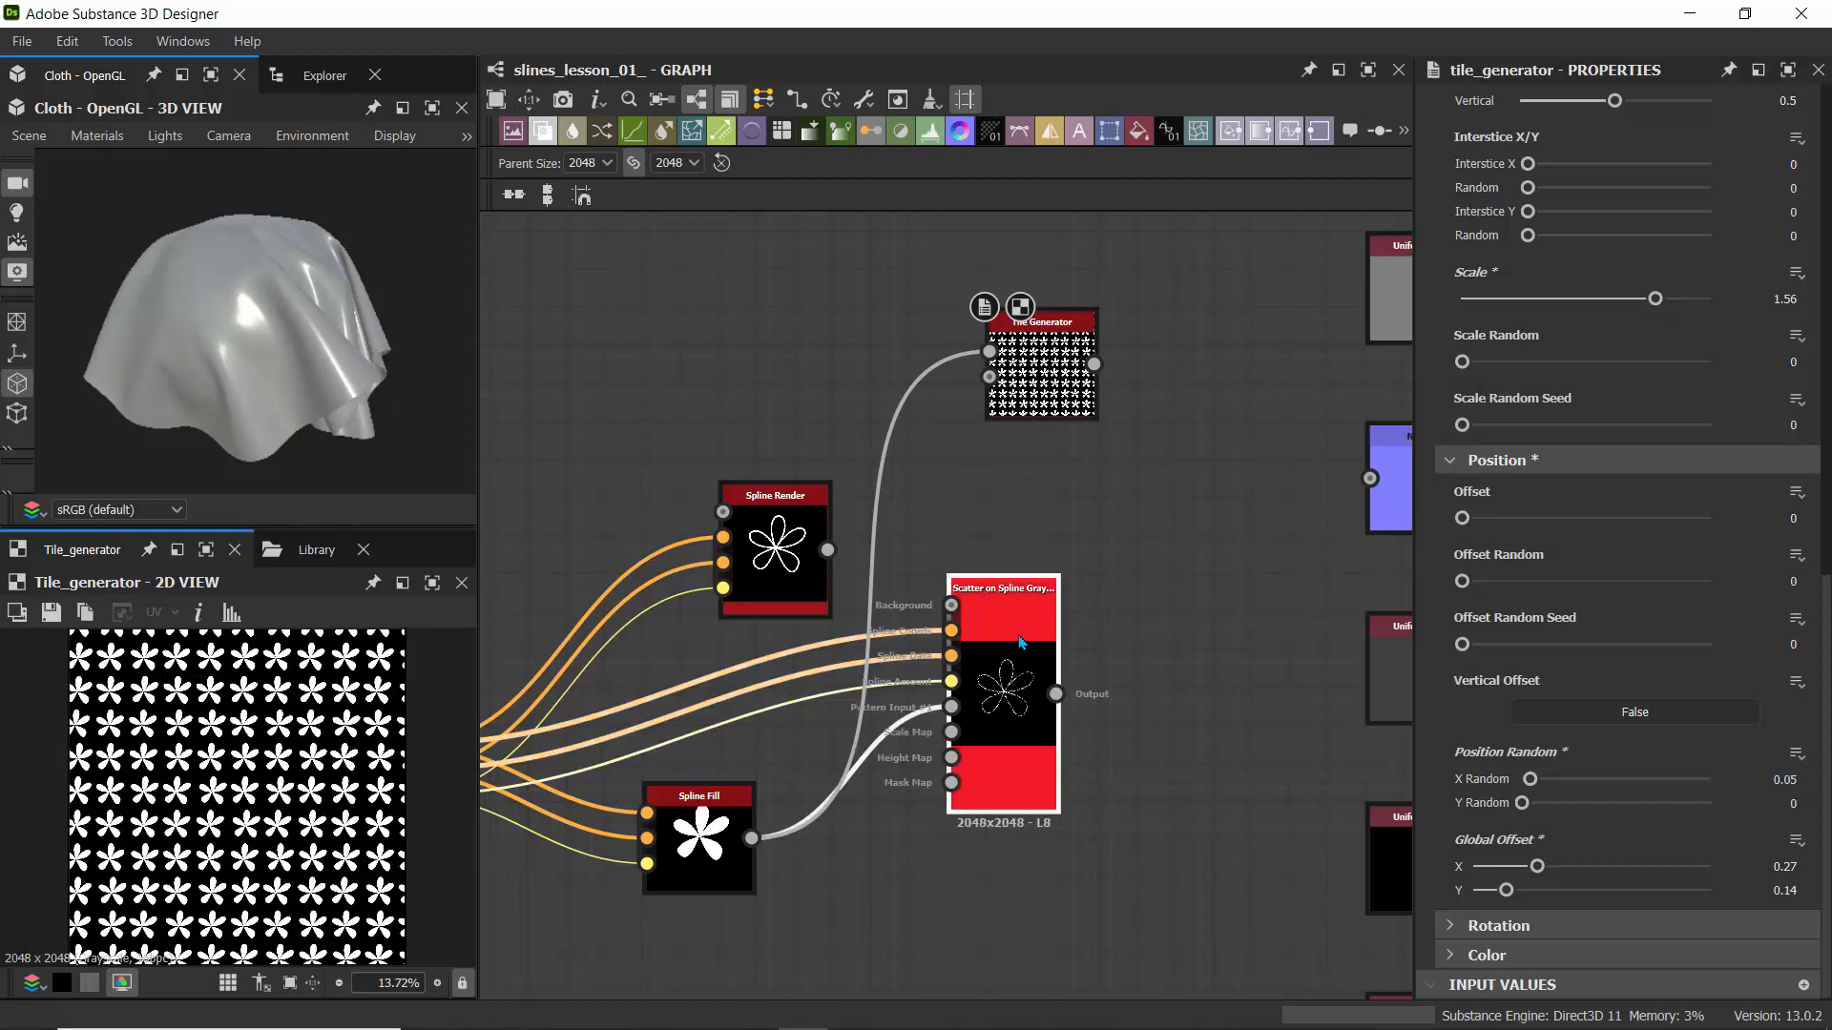
double_click(1021, 641)
scroll(182, 818, up, 6)
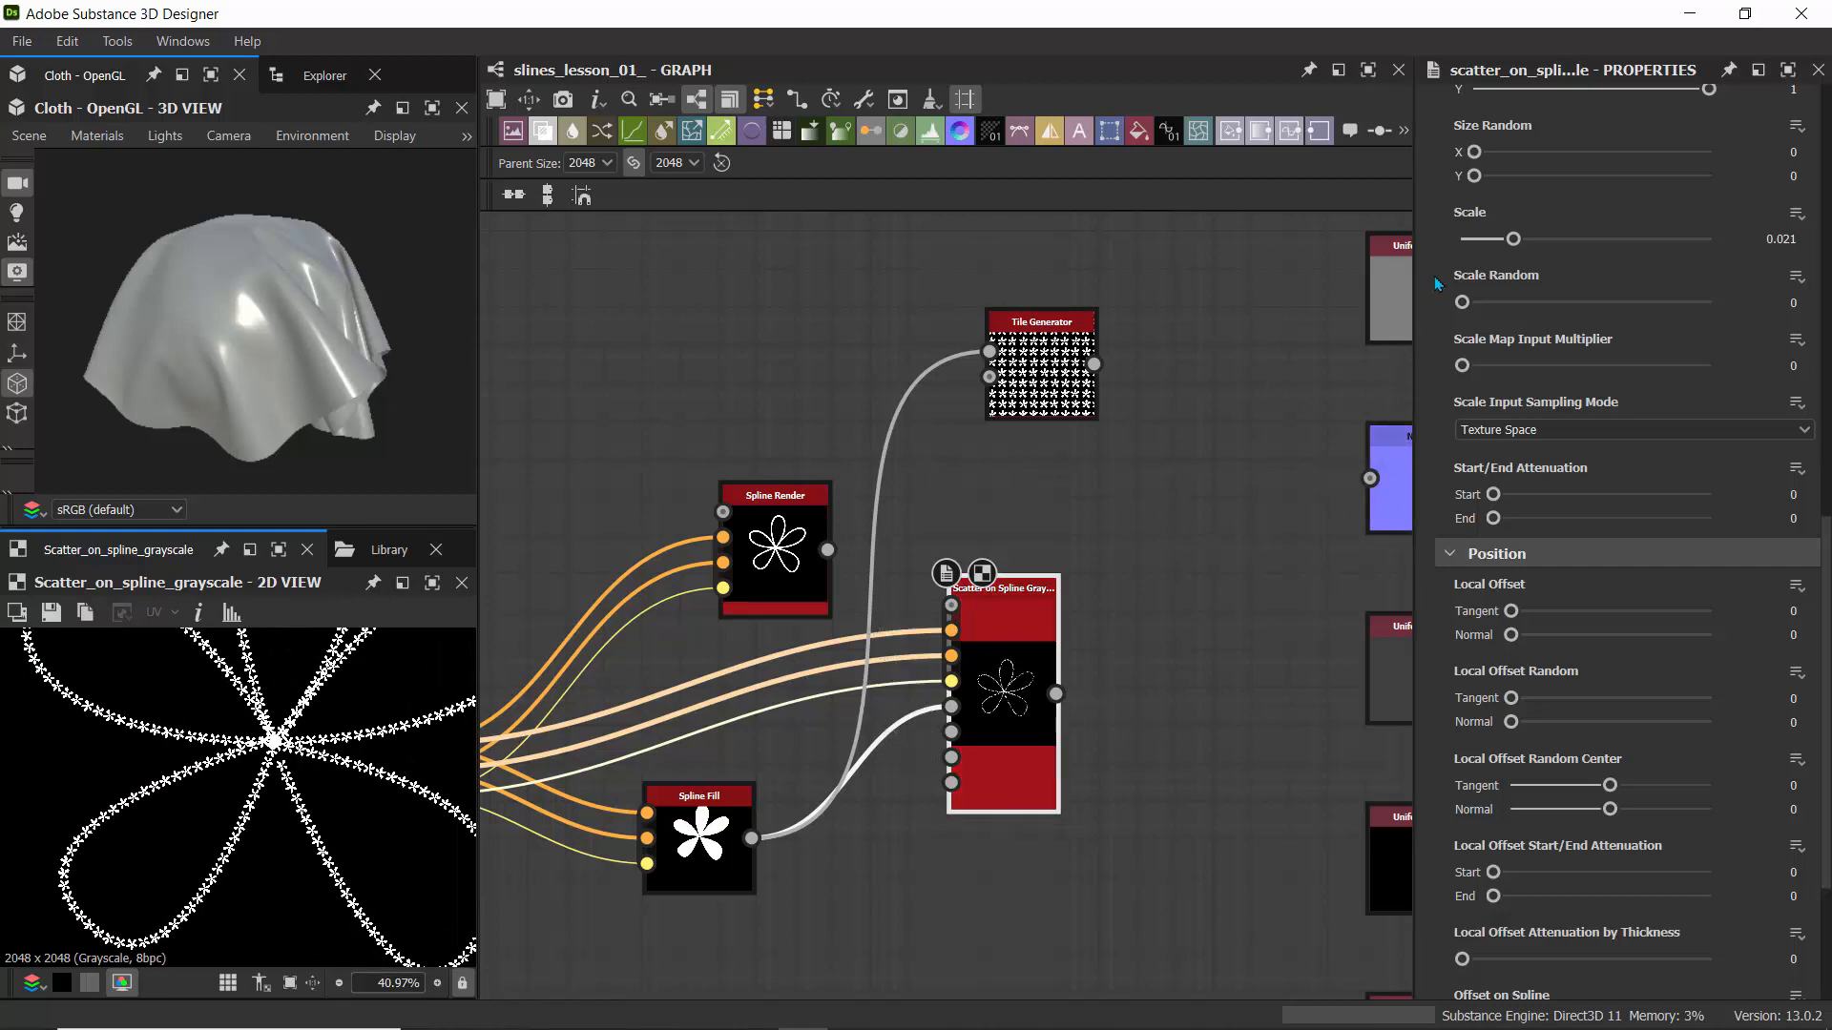
scroll(1438, 284, up, 15)
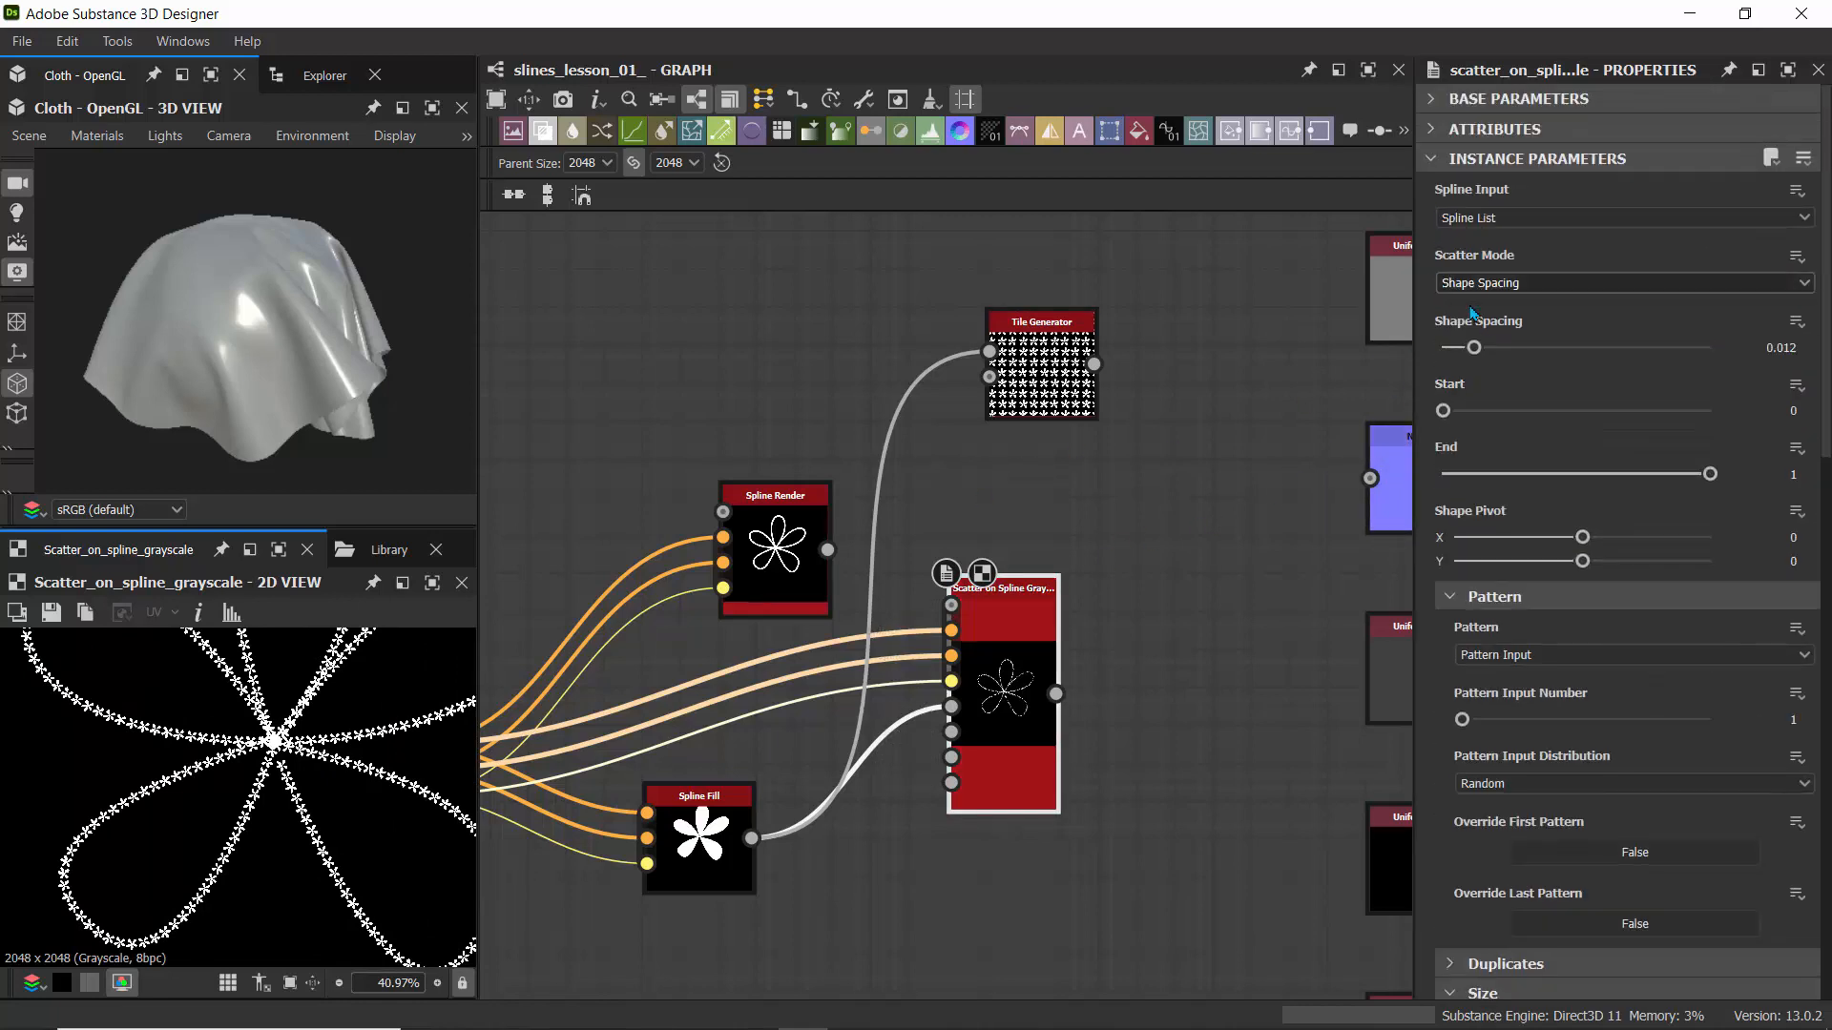
drag(1476, 355, 1508, 370)
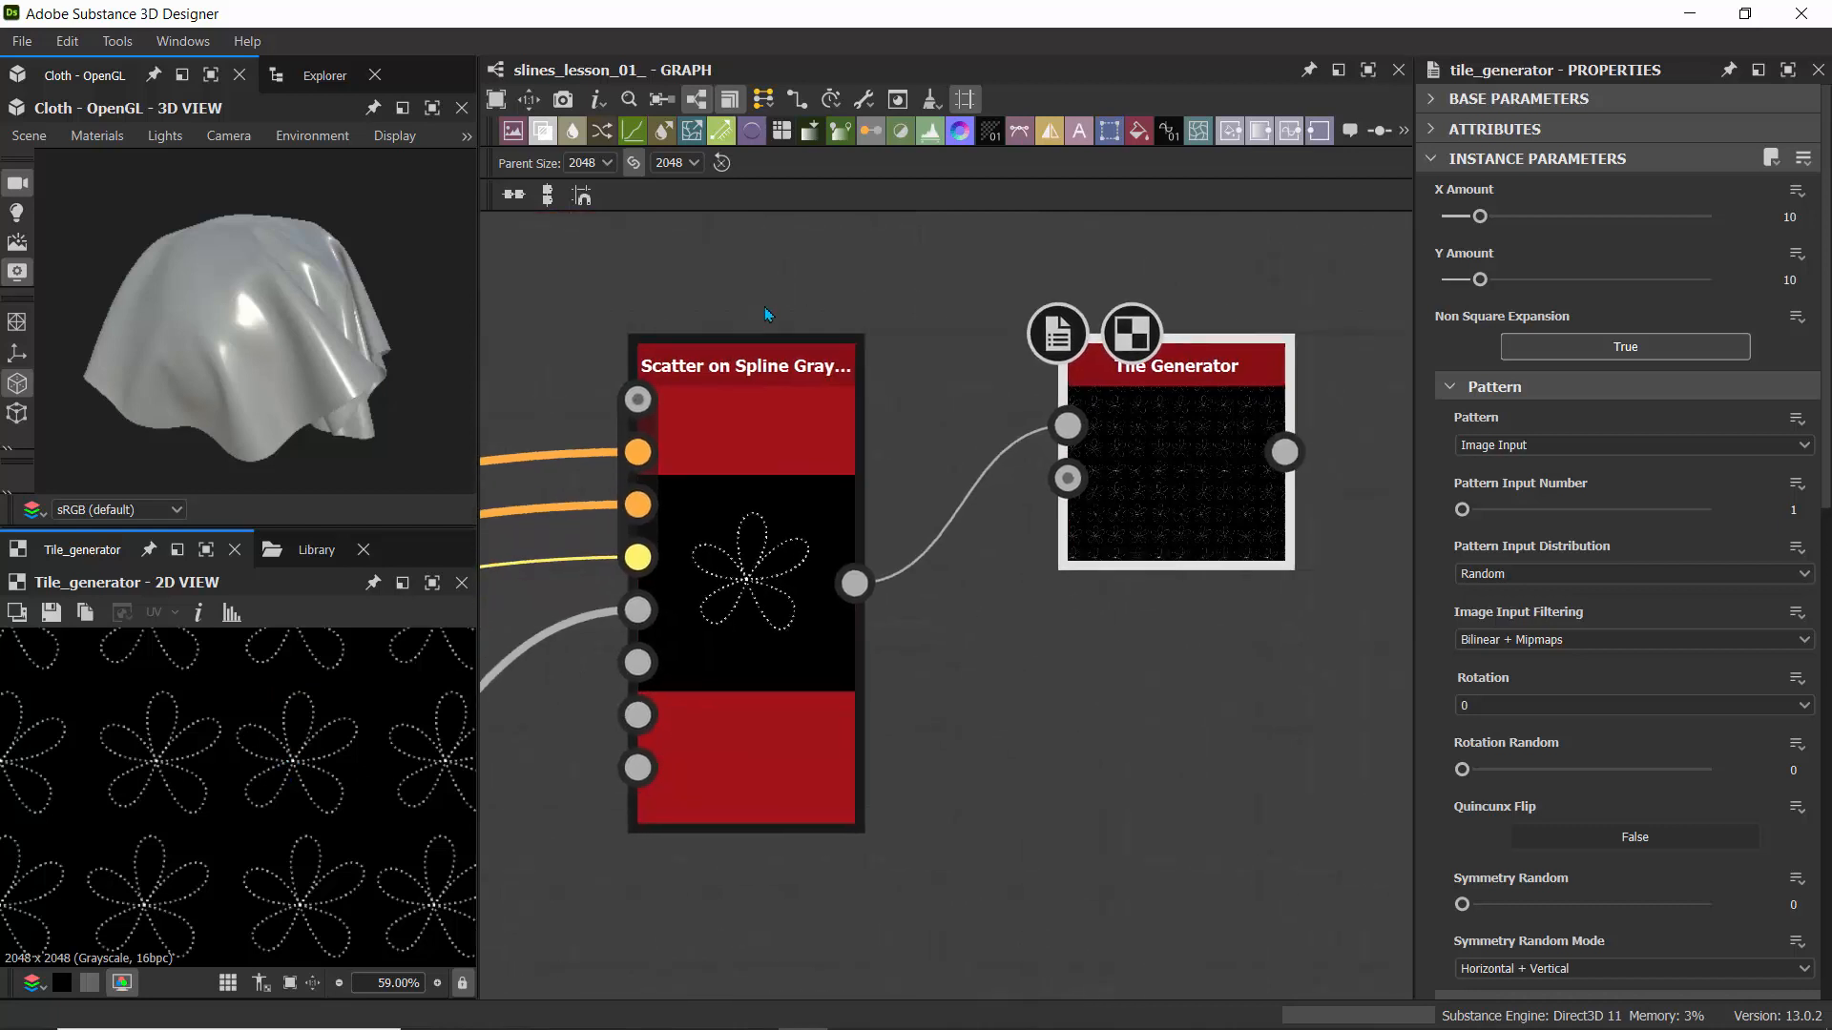
- Compare the Scatter on Spline Grayscale output with the Tile Generator's tiled result in the 2D view
click(771, 513)
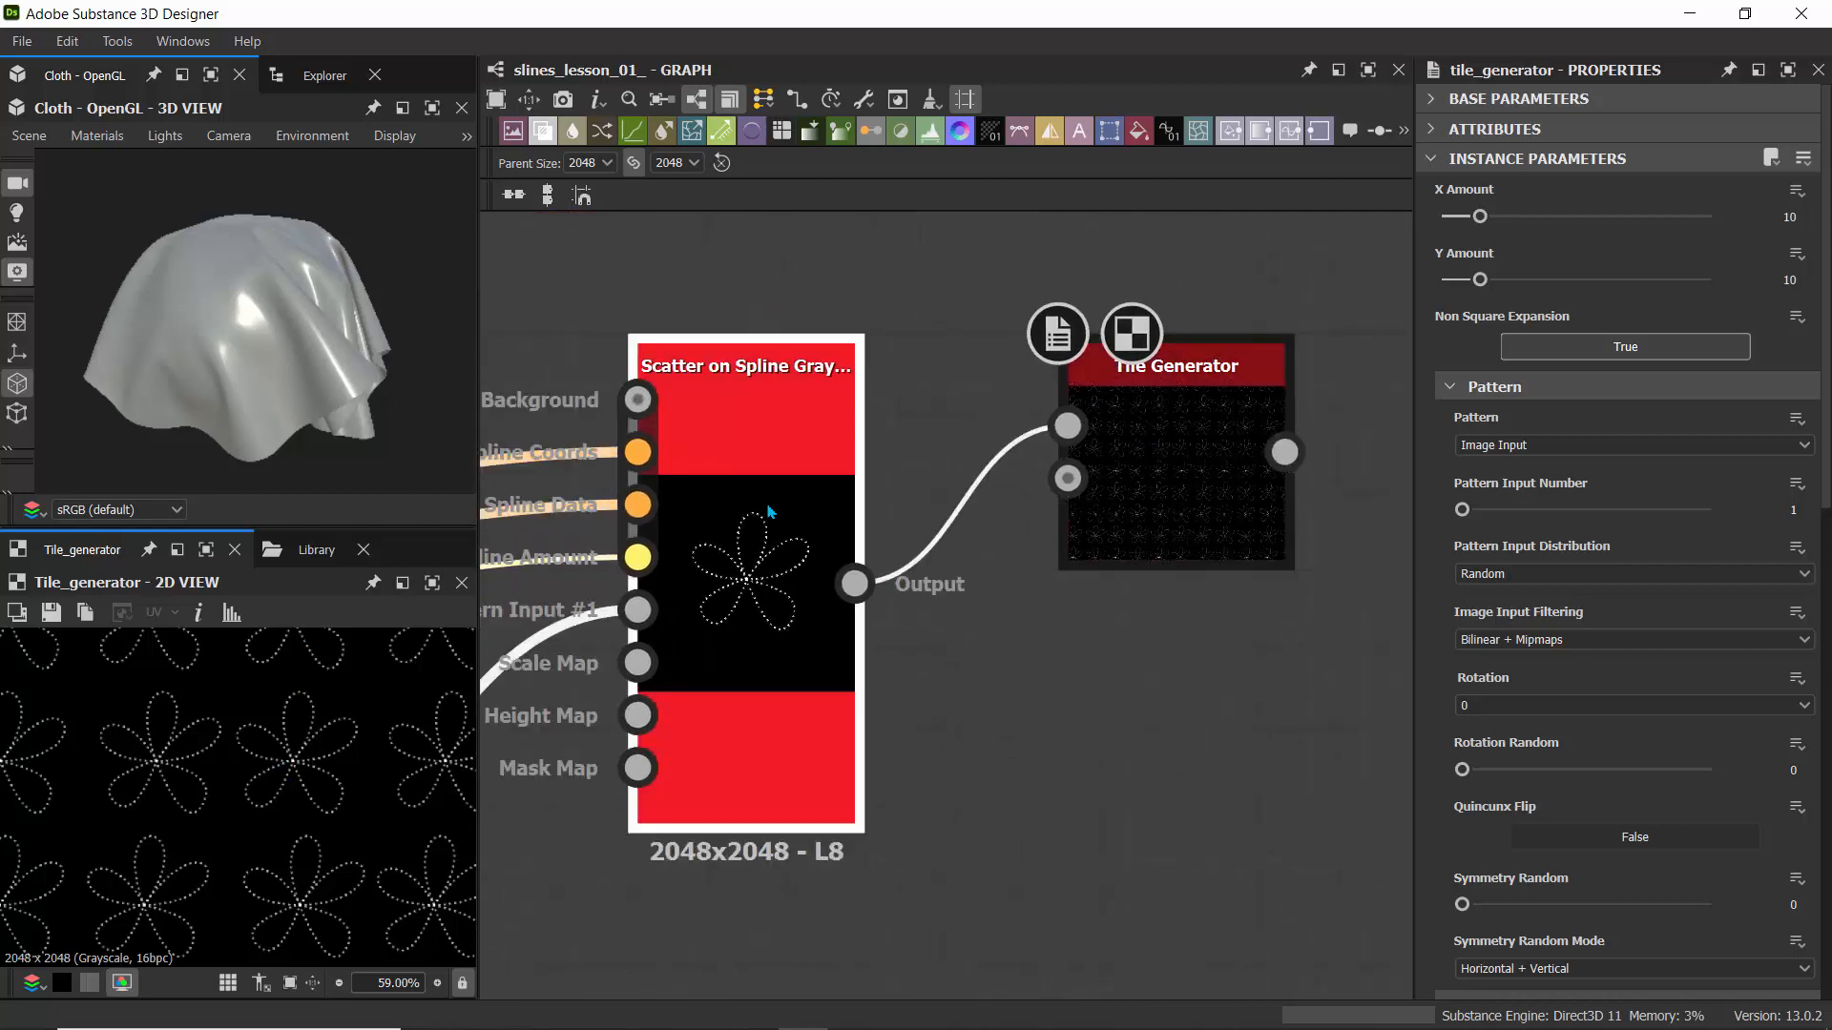
double_click(733, 435)
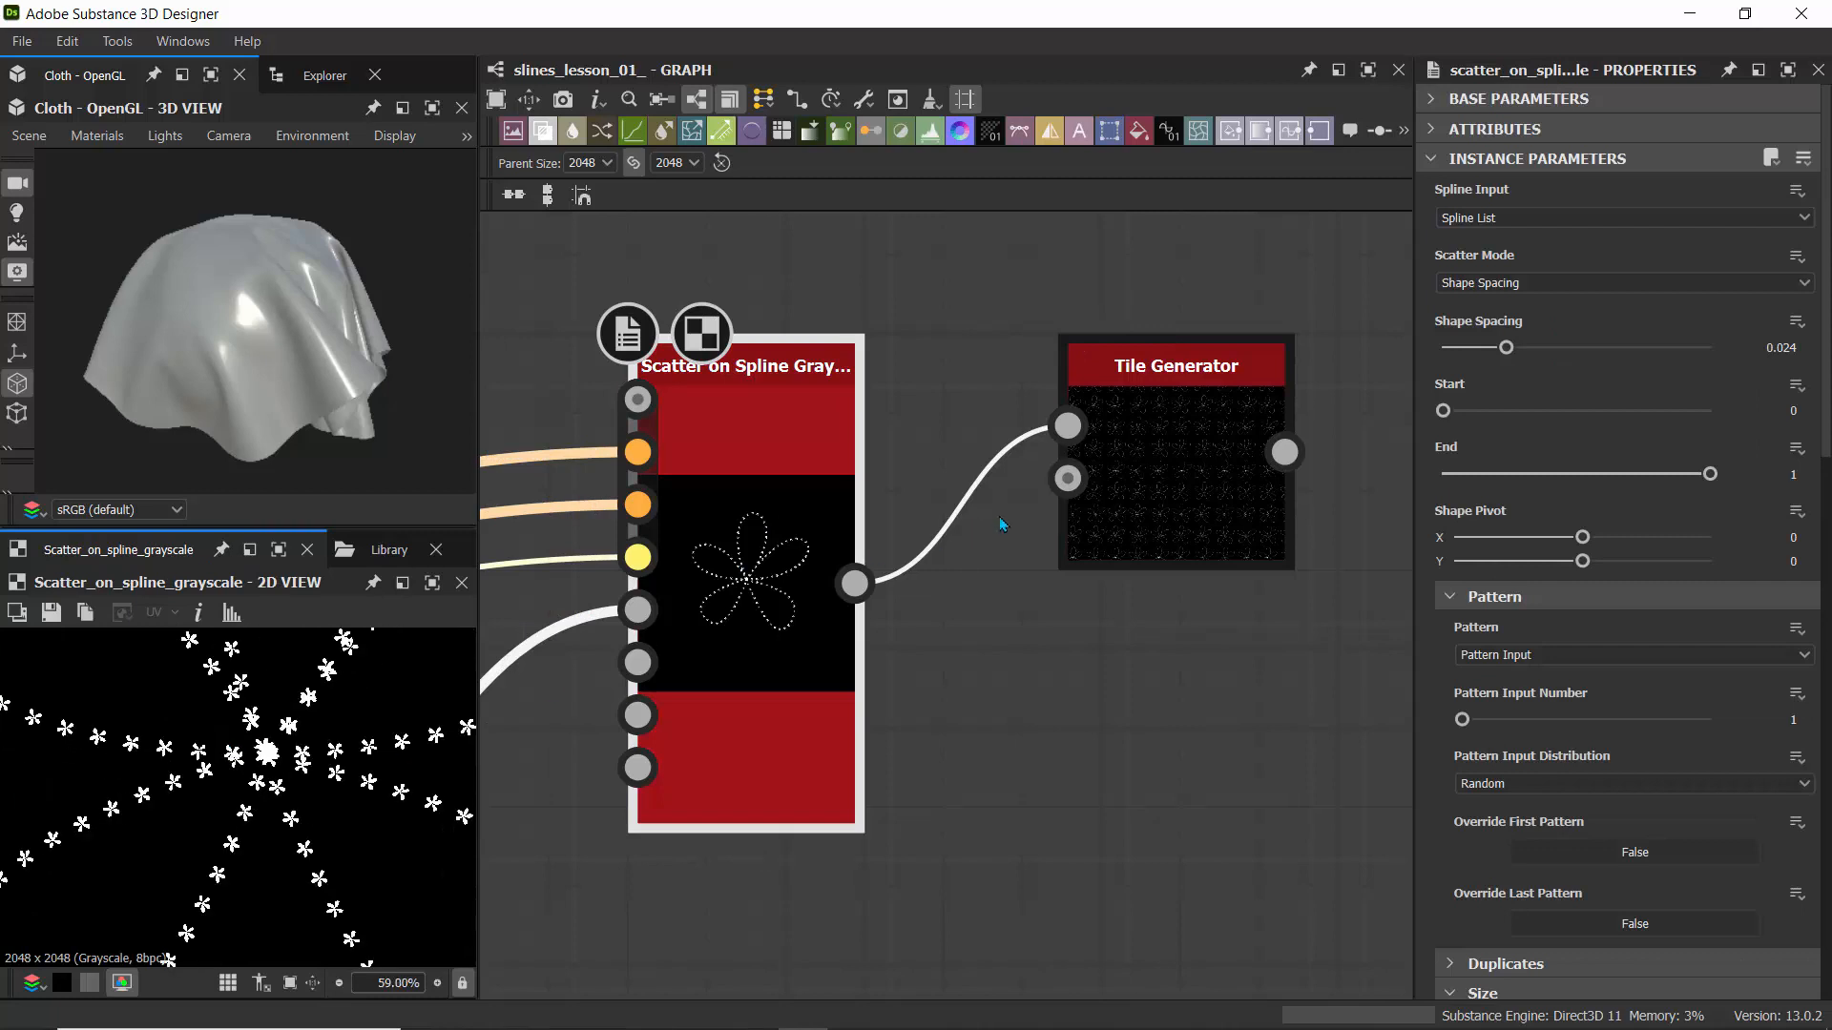
click(1148, 468)
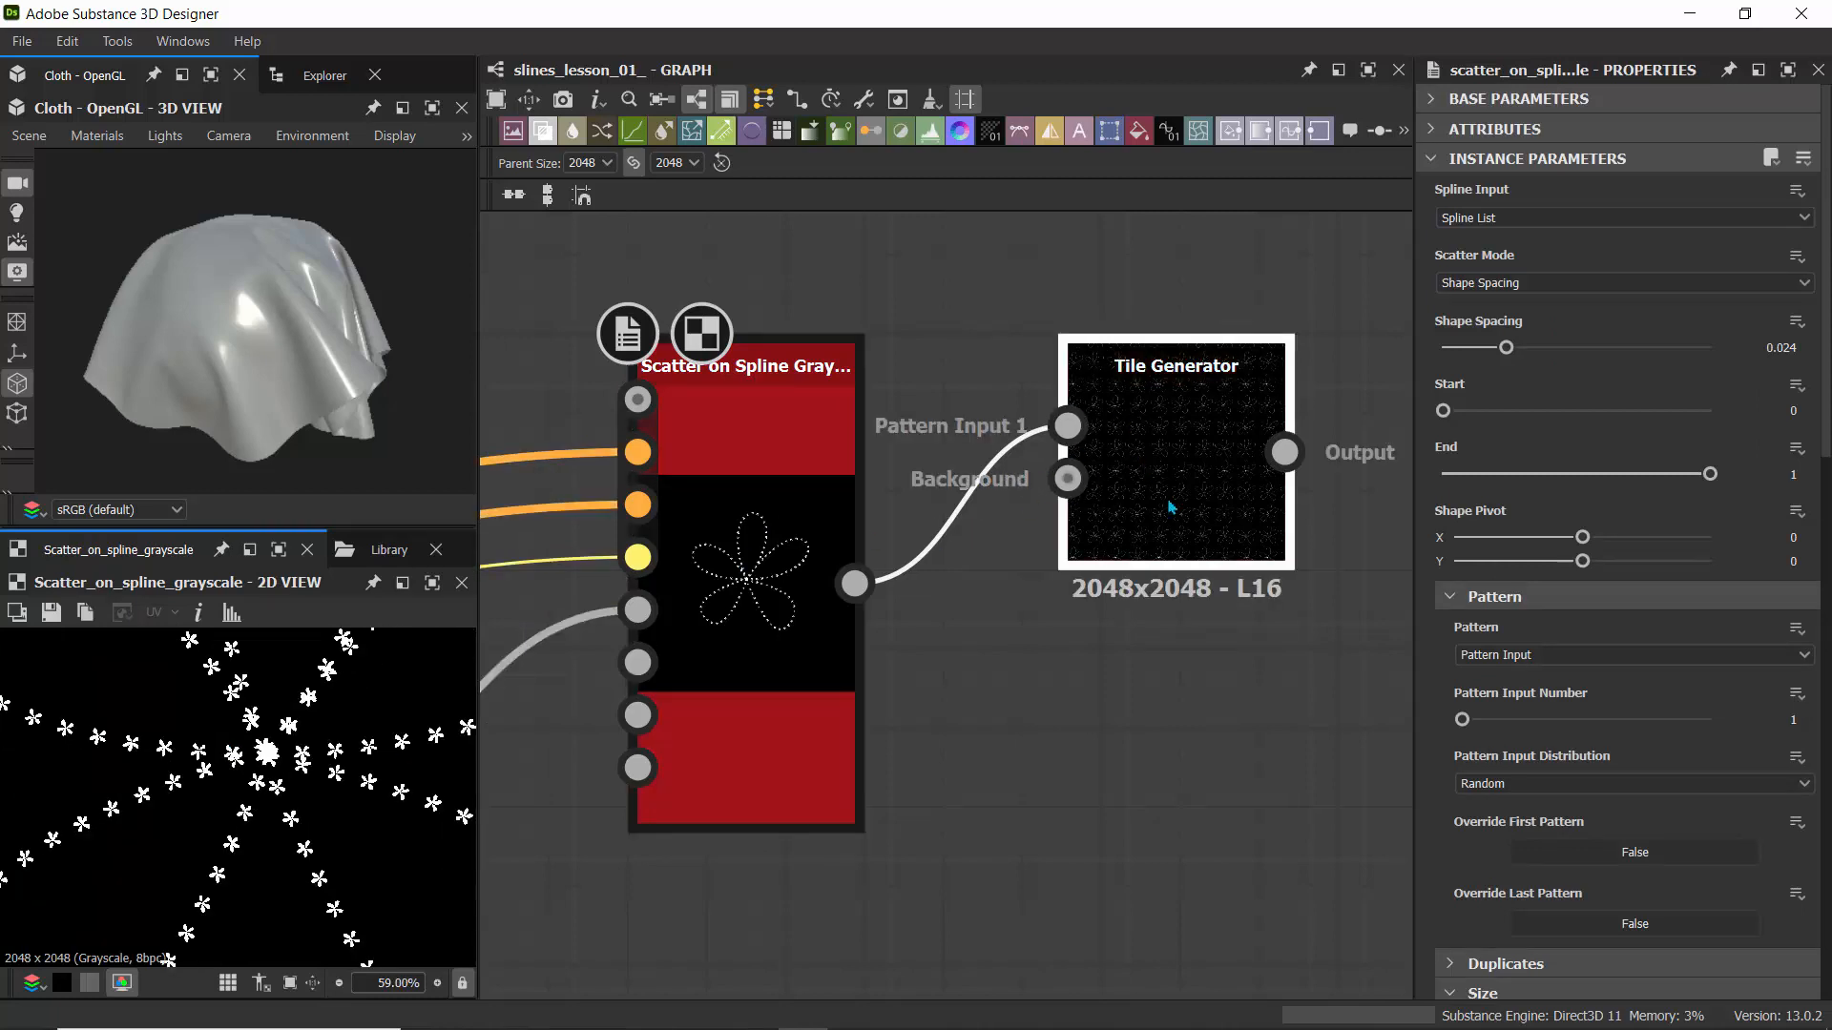
double_click(1162, 482)
scroll(162, 763, down, 5)
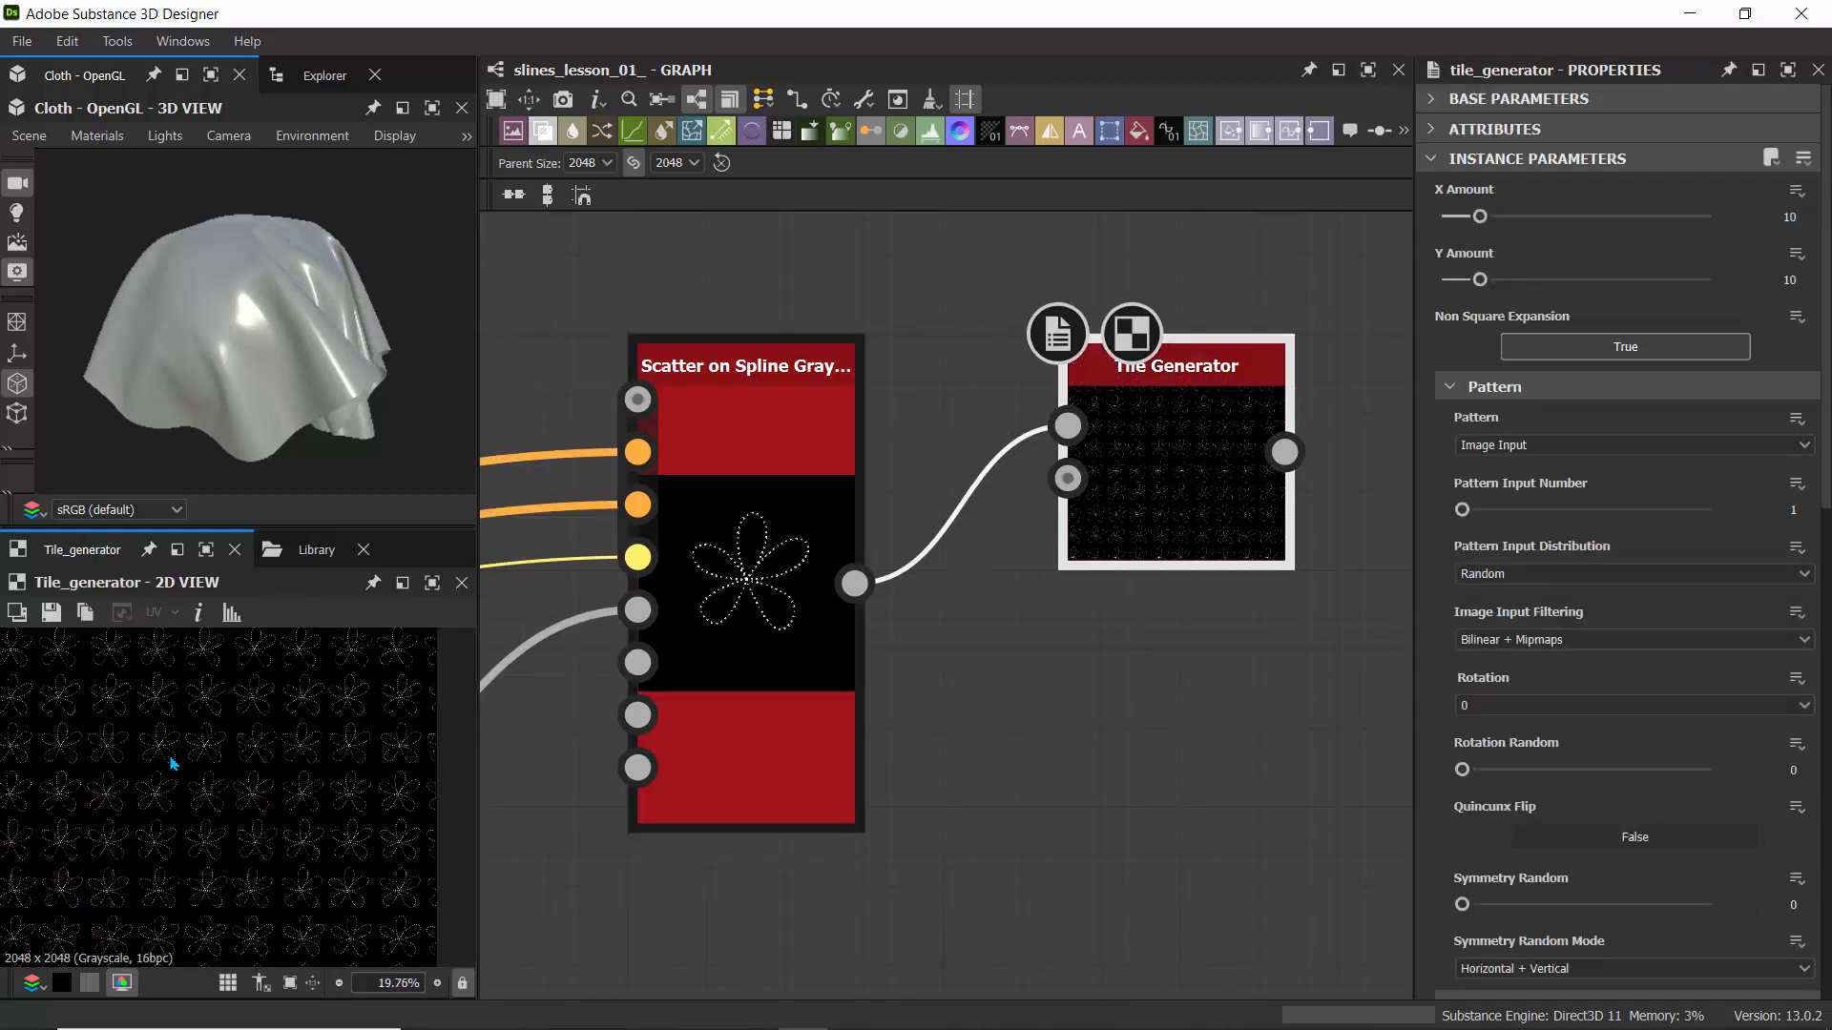
scroll(173, 759, up, 4)
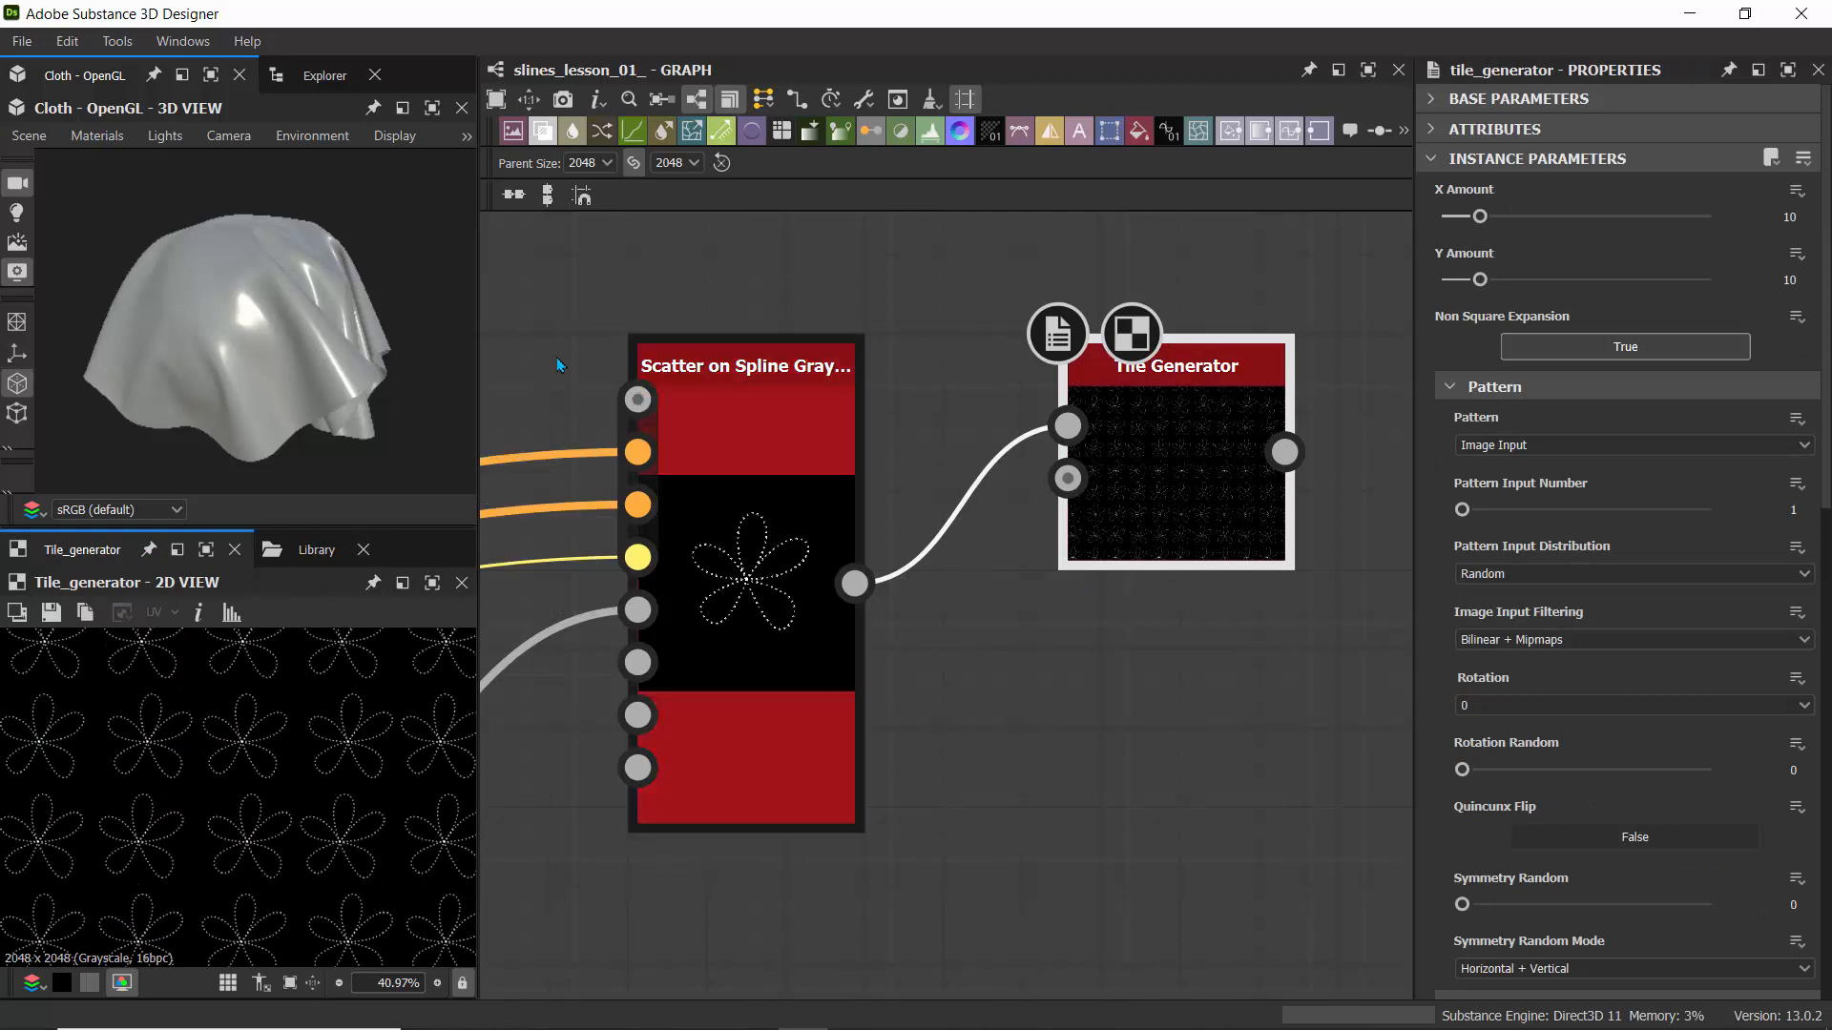
- Set the Pattern Input Number of the Scatter on Spline Grayscale node to 2
middle_drag(560, 360, 981, 532)
scroll(954, 520, down, 2)
scroll(922, 508, down, 2)
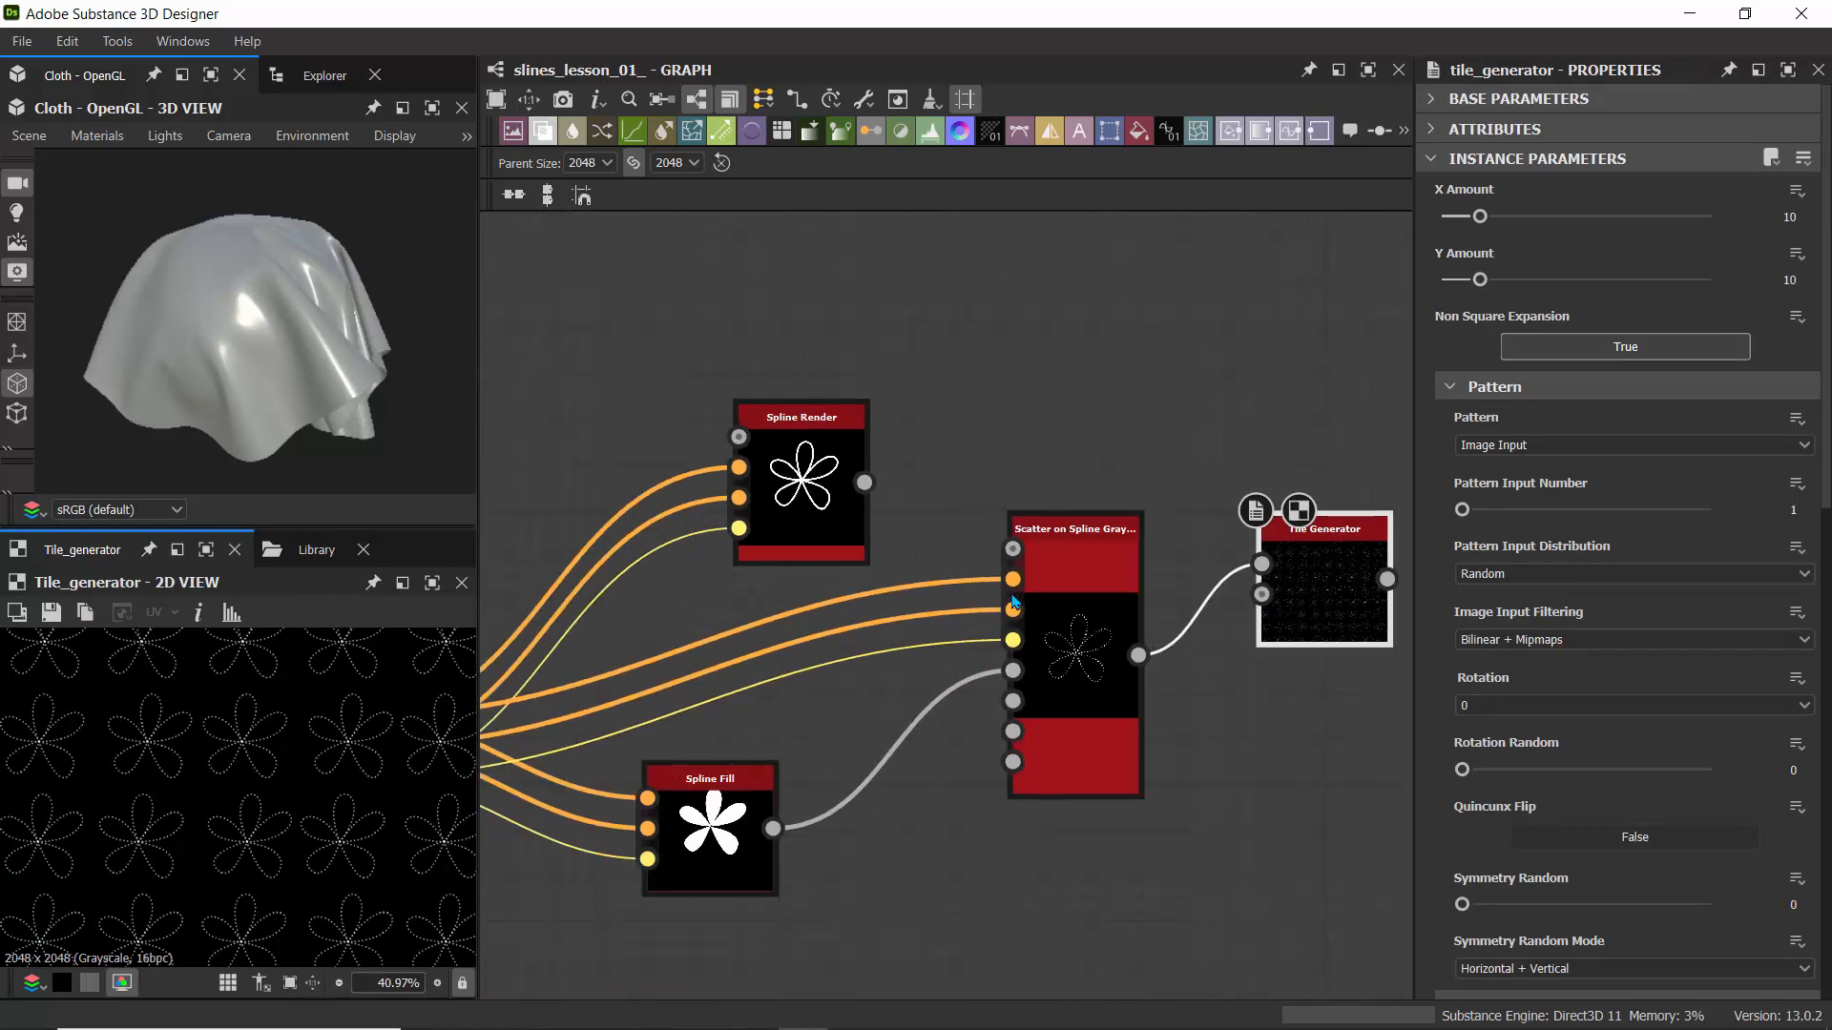
click(1078, 558)
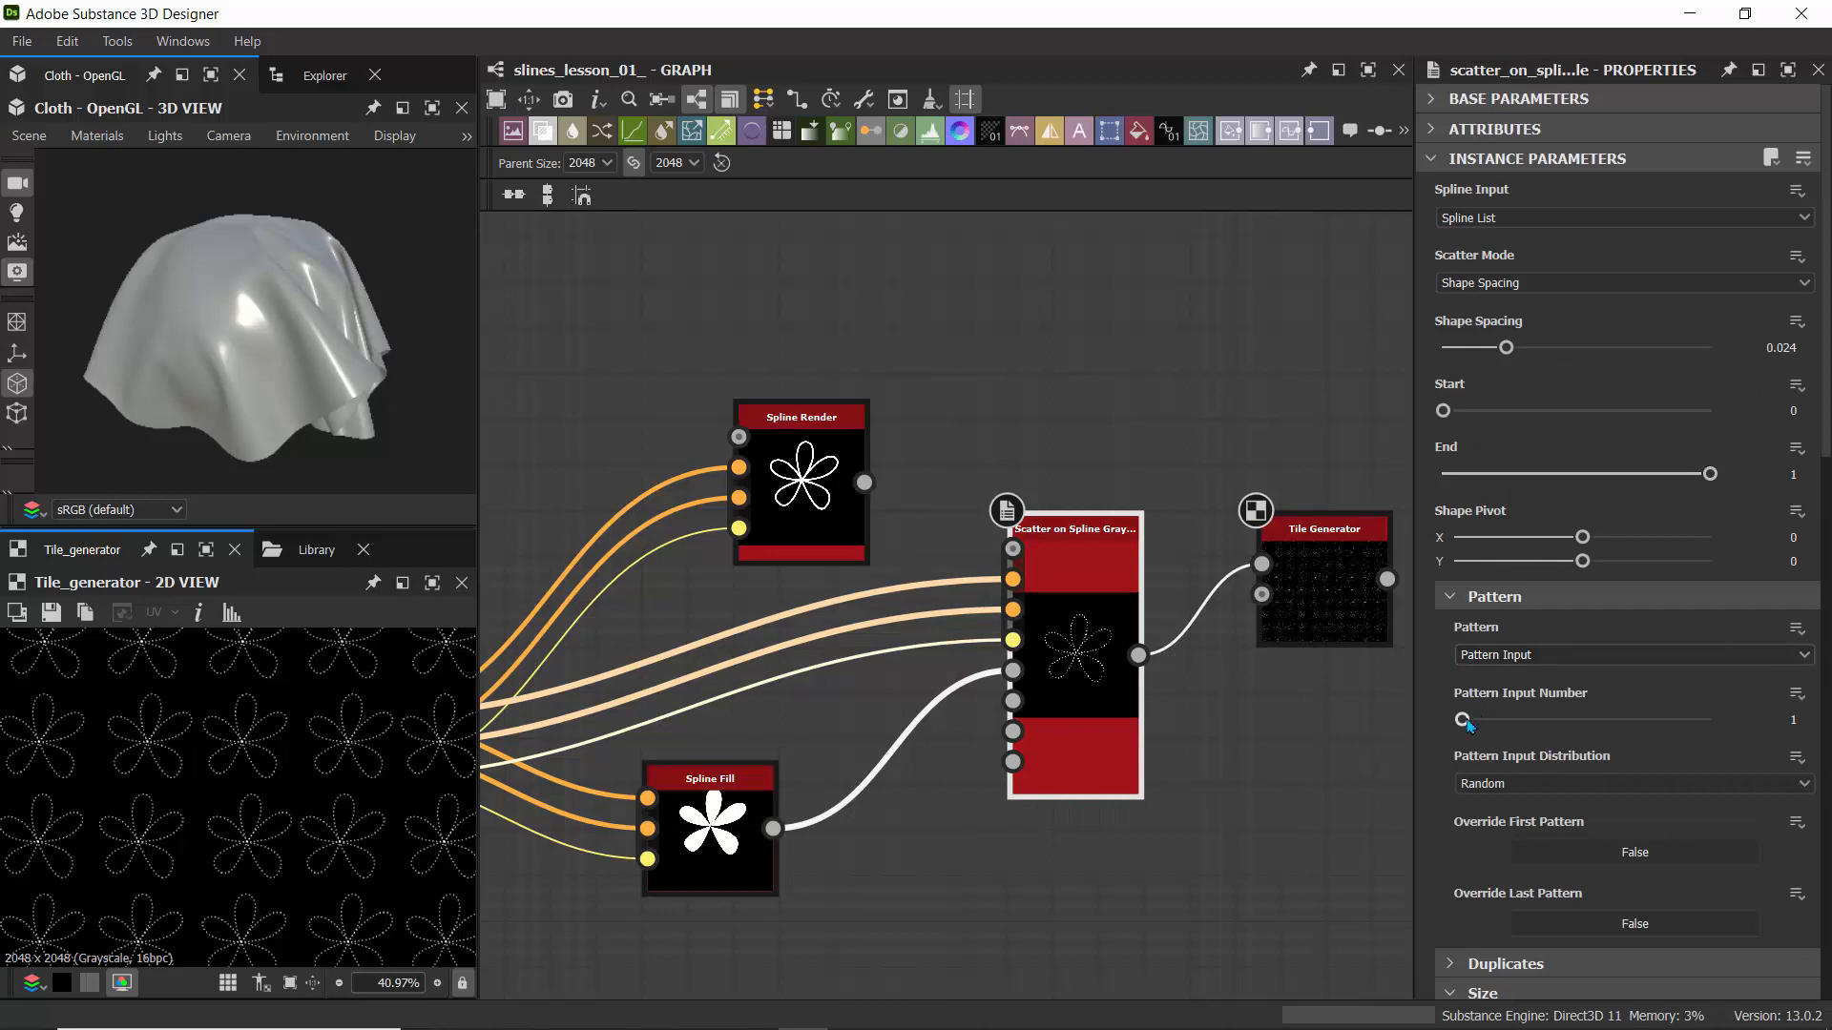
drag(1464, 722, 1493, 725)
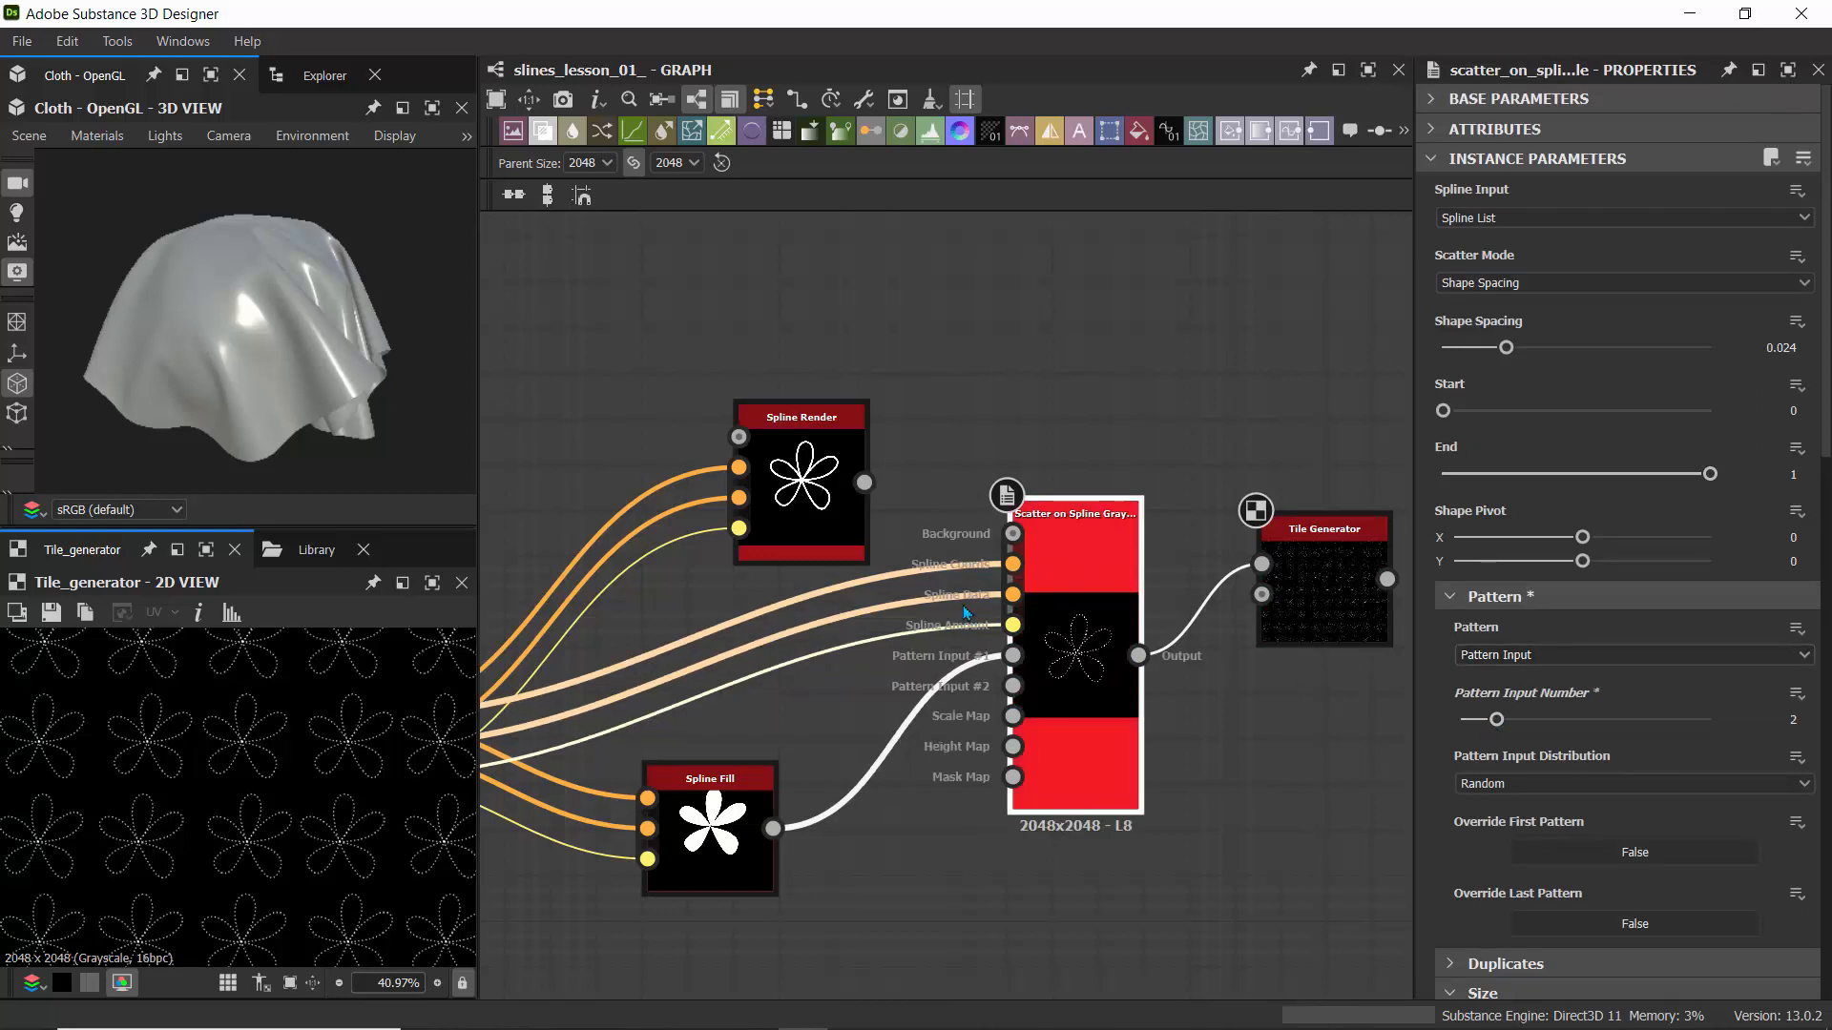
- Add a Polygon 1 node in the empty graph area above the Spline Render node
scroll(1004, 637, up, 5)
scroll(868, 313, down, 3)
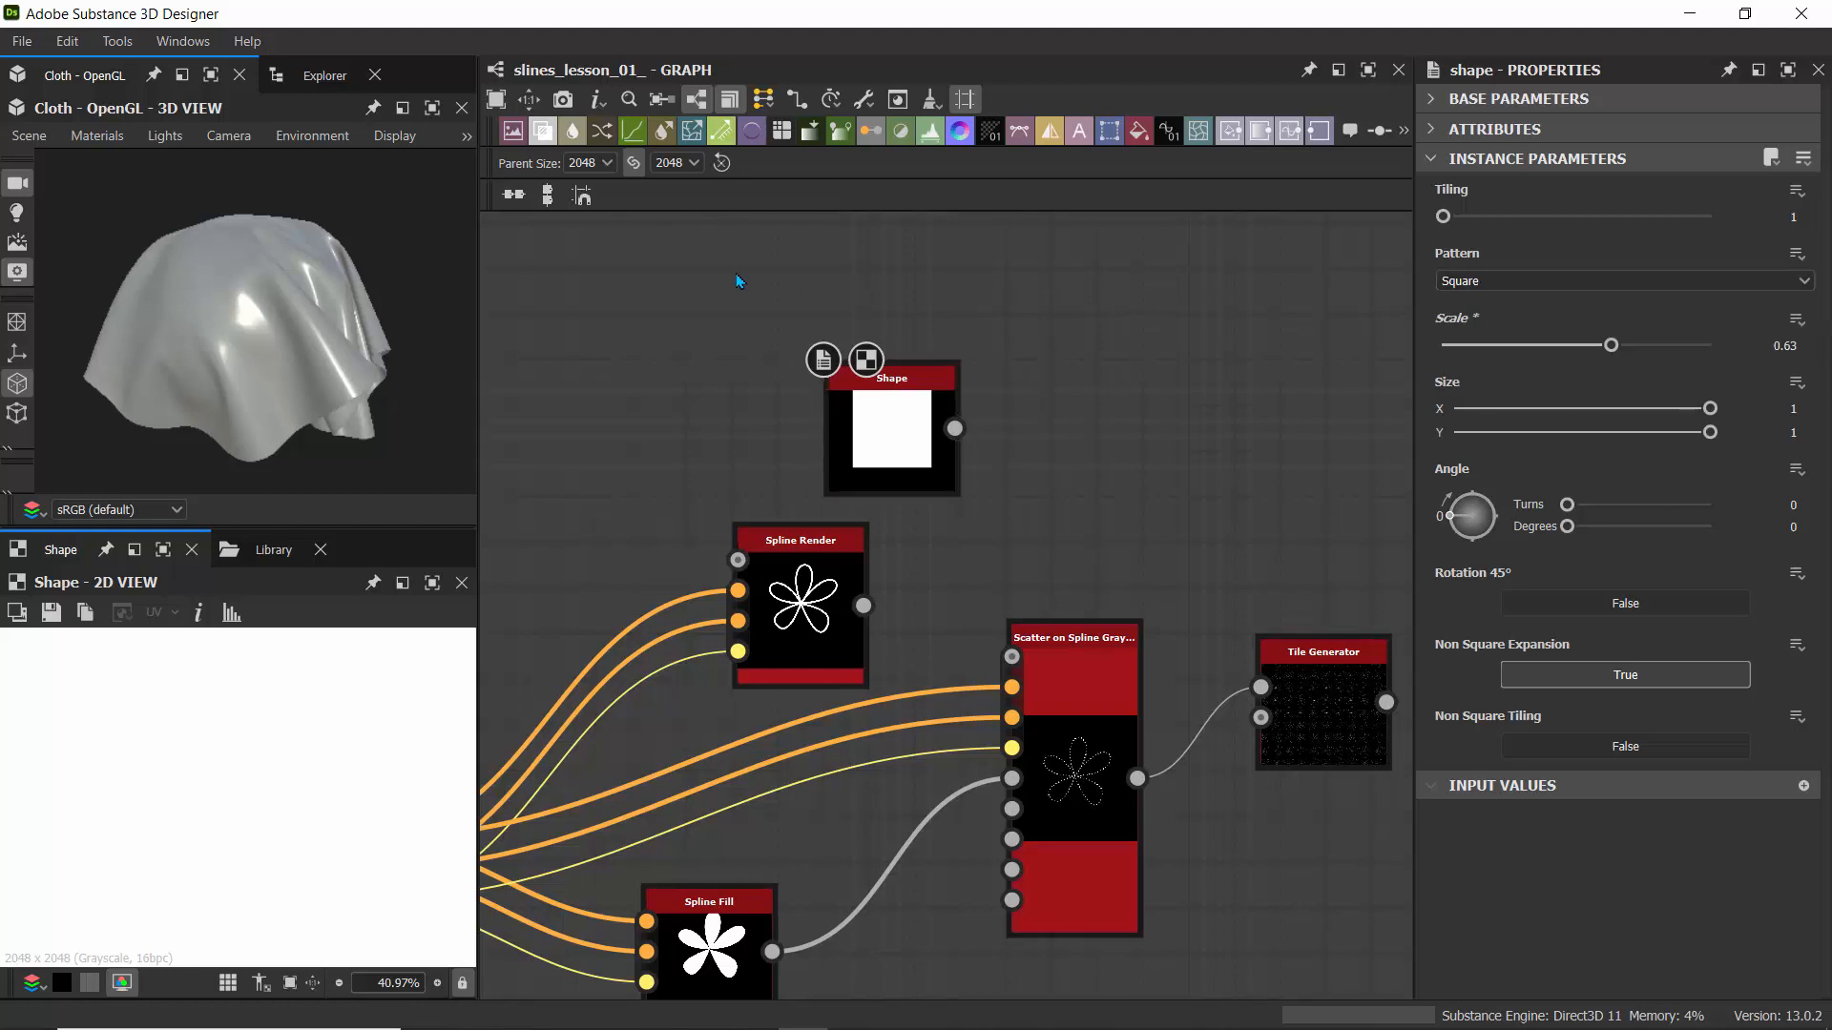
key(space)
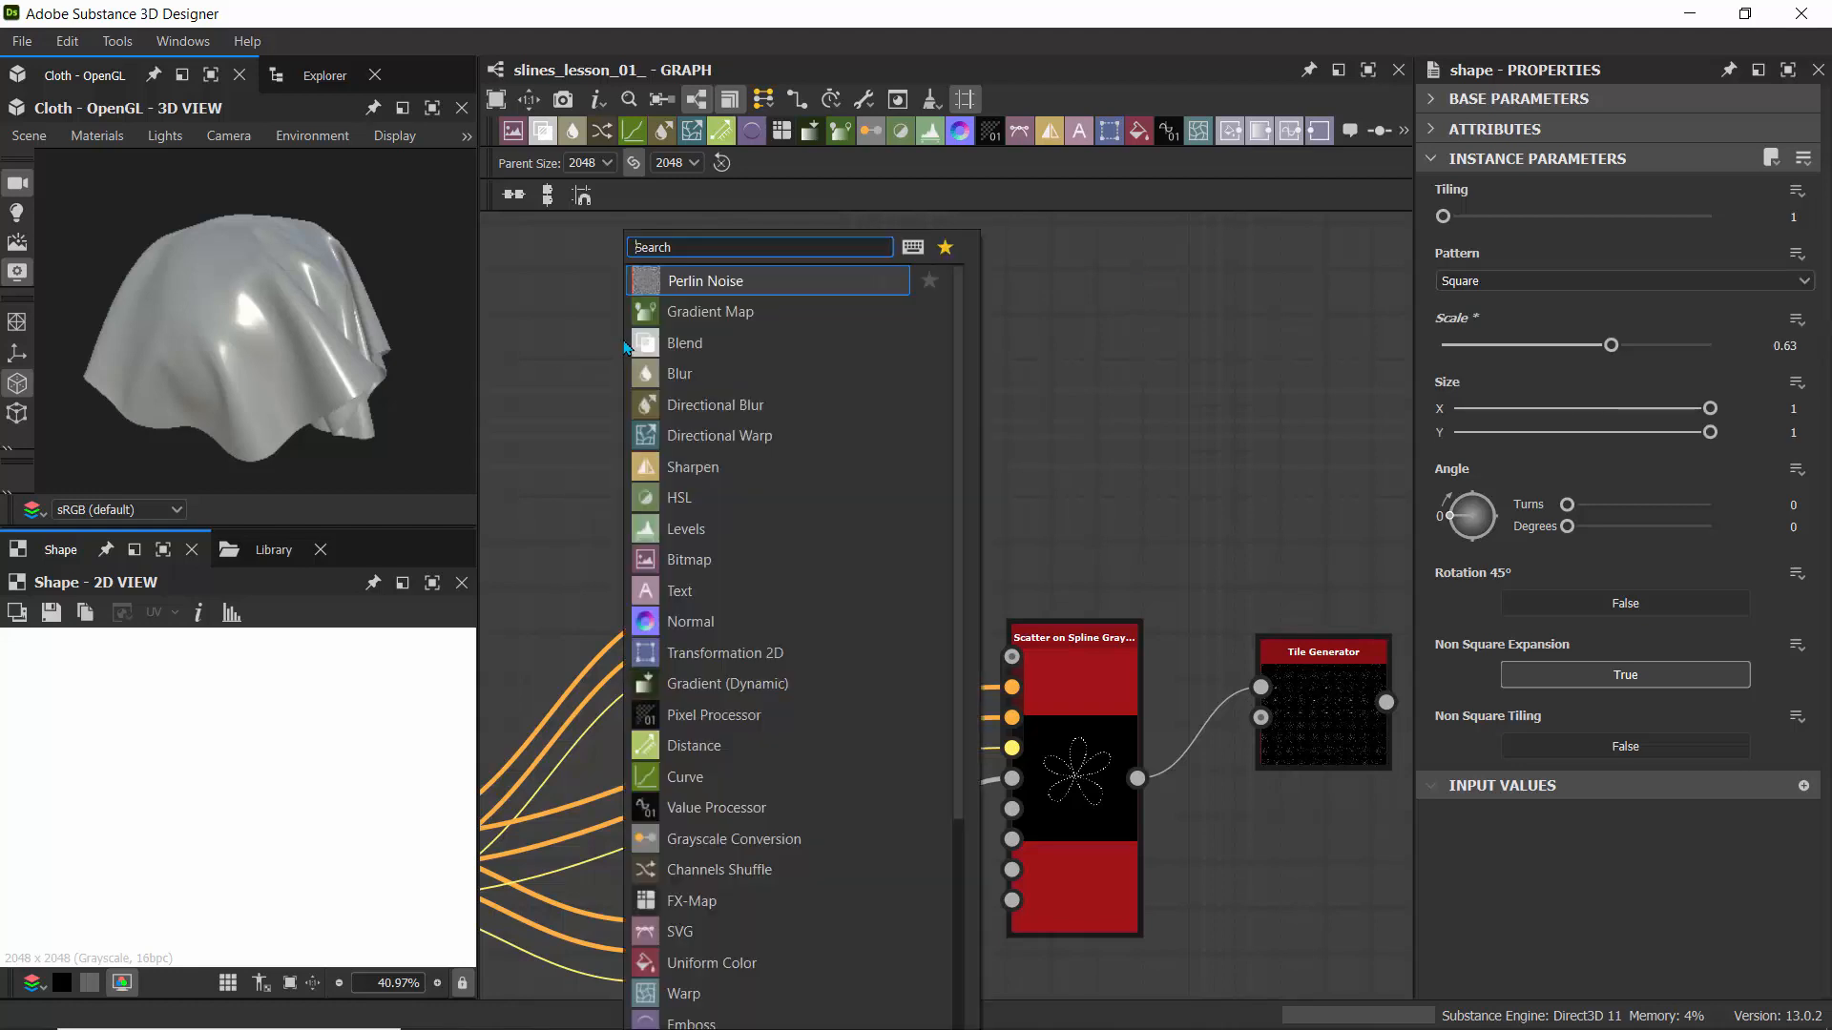
text(polyg)
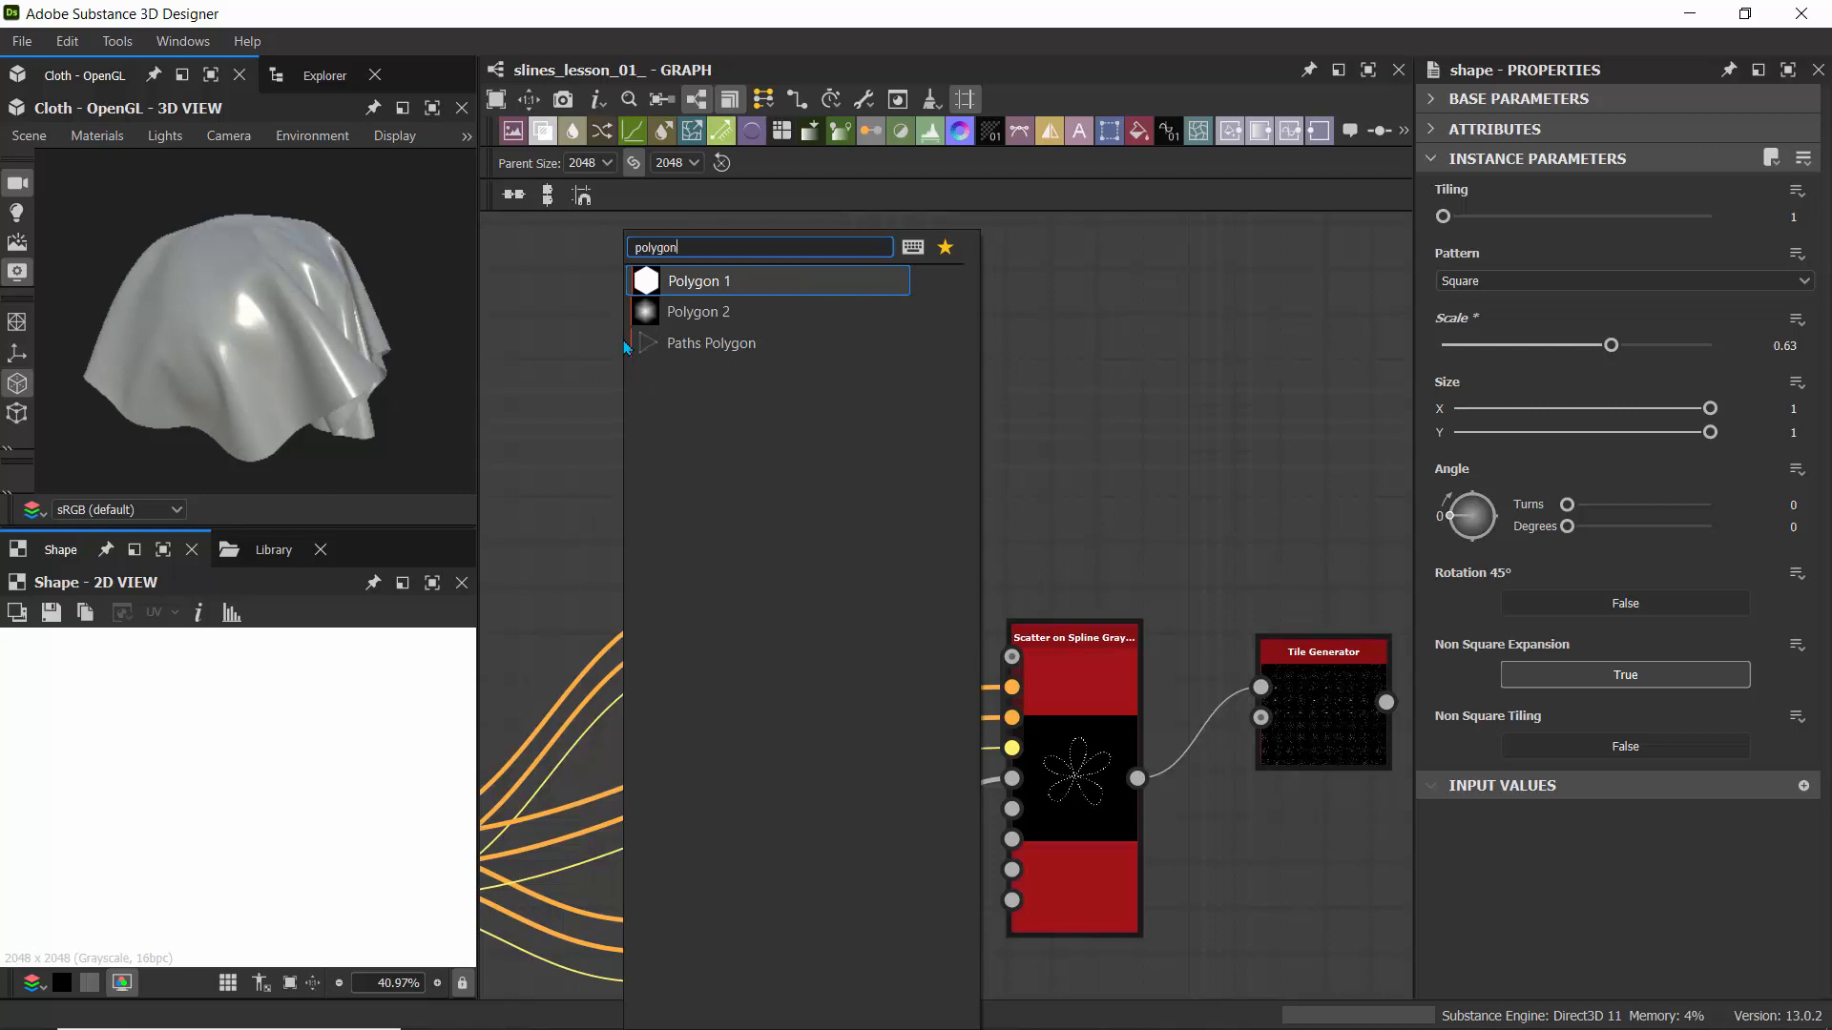
text(on)
click(674, 287)
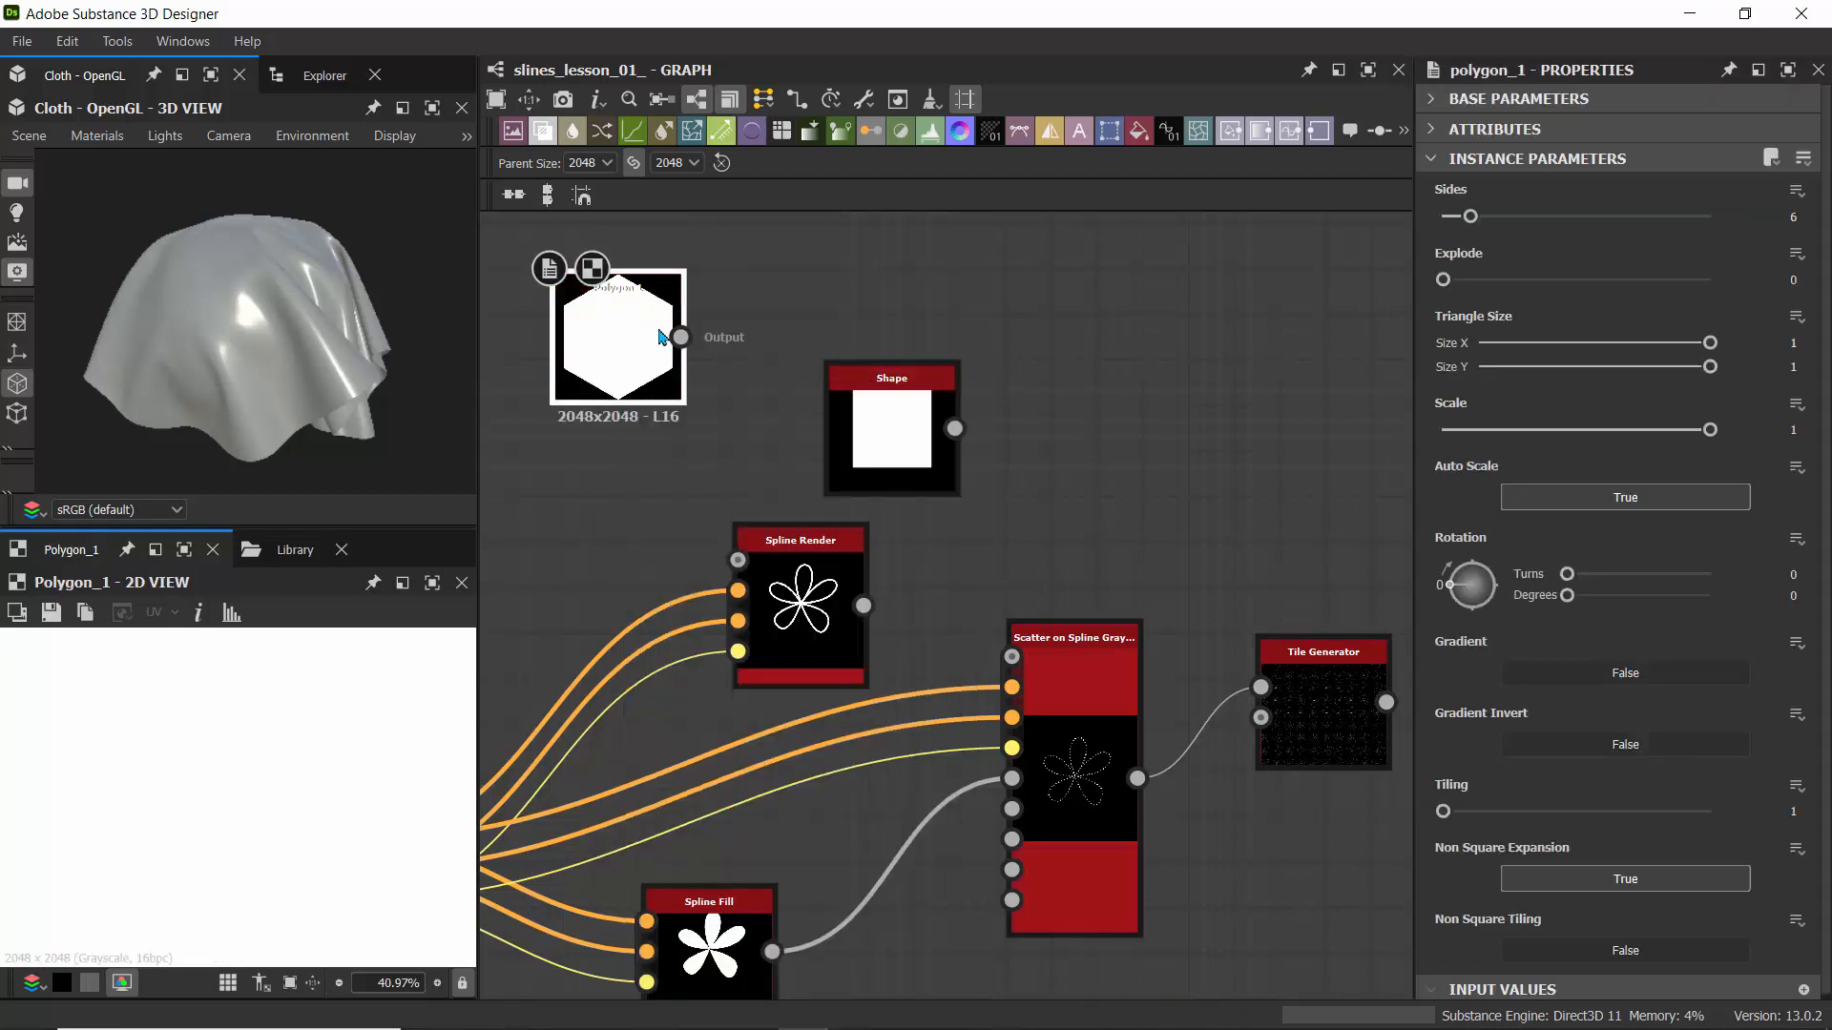
- Set the Polygon 1 node's Sides to 3 and its Scale to 0.52 to make a smaller triangle
click(1803, 217)
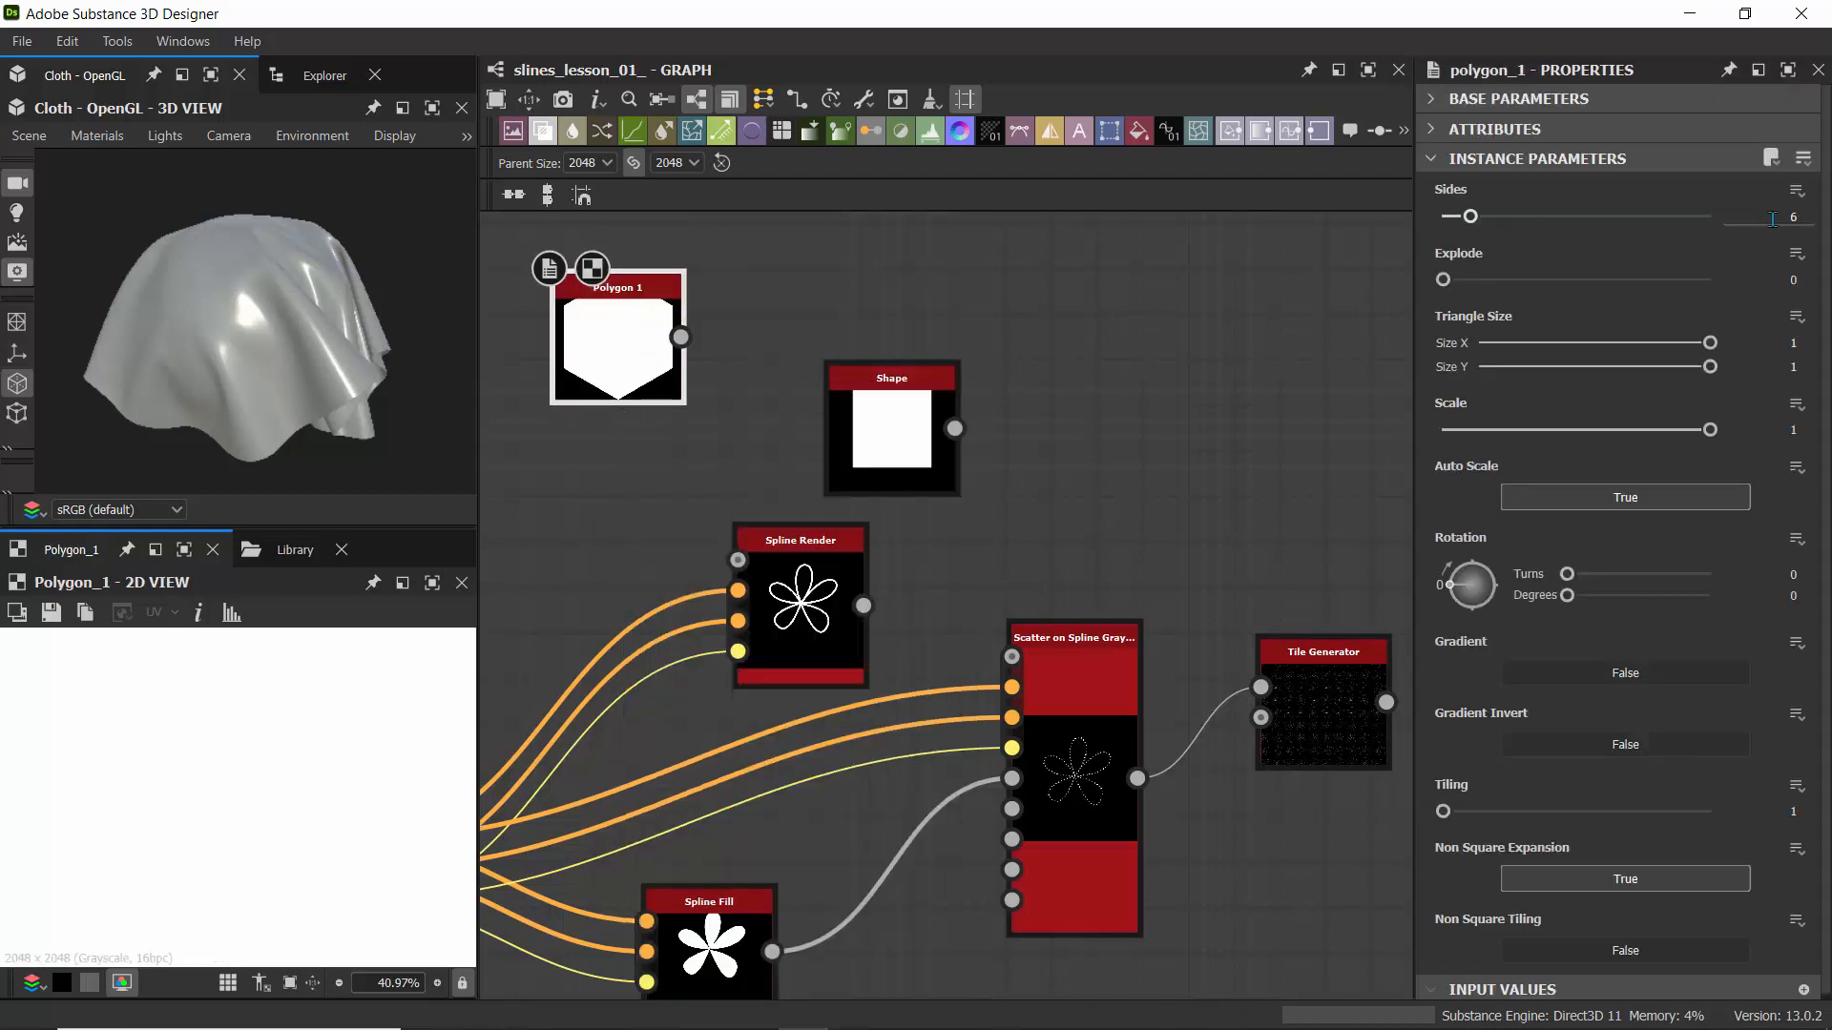
key(Return)
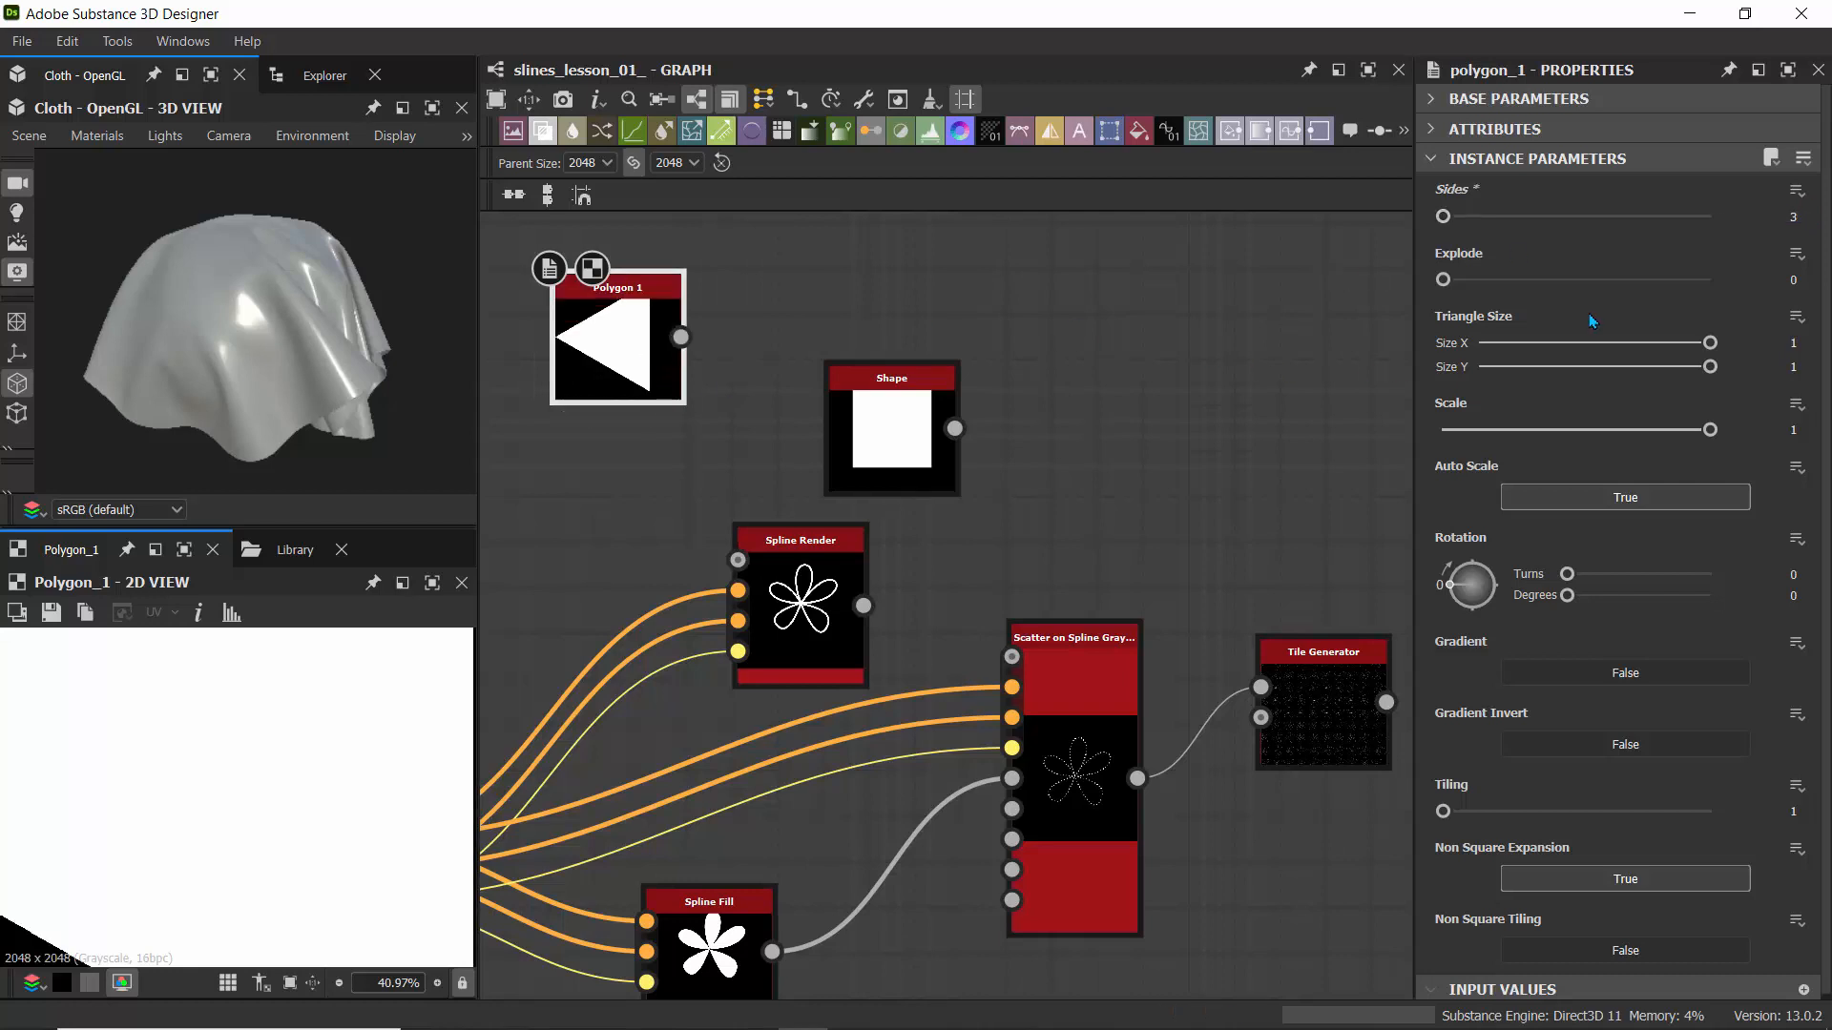
drag(1710, 429, 1525, 426)
scroll(238, 732, down, 6)
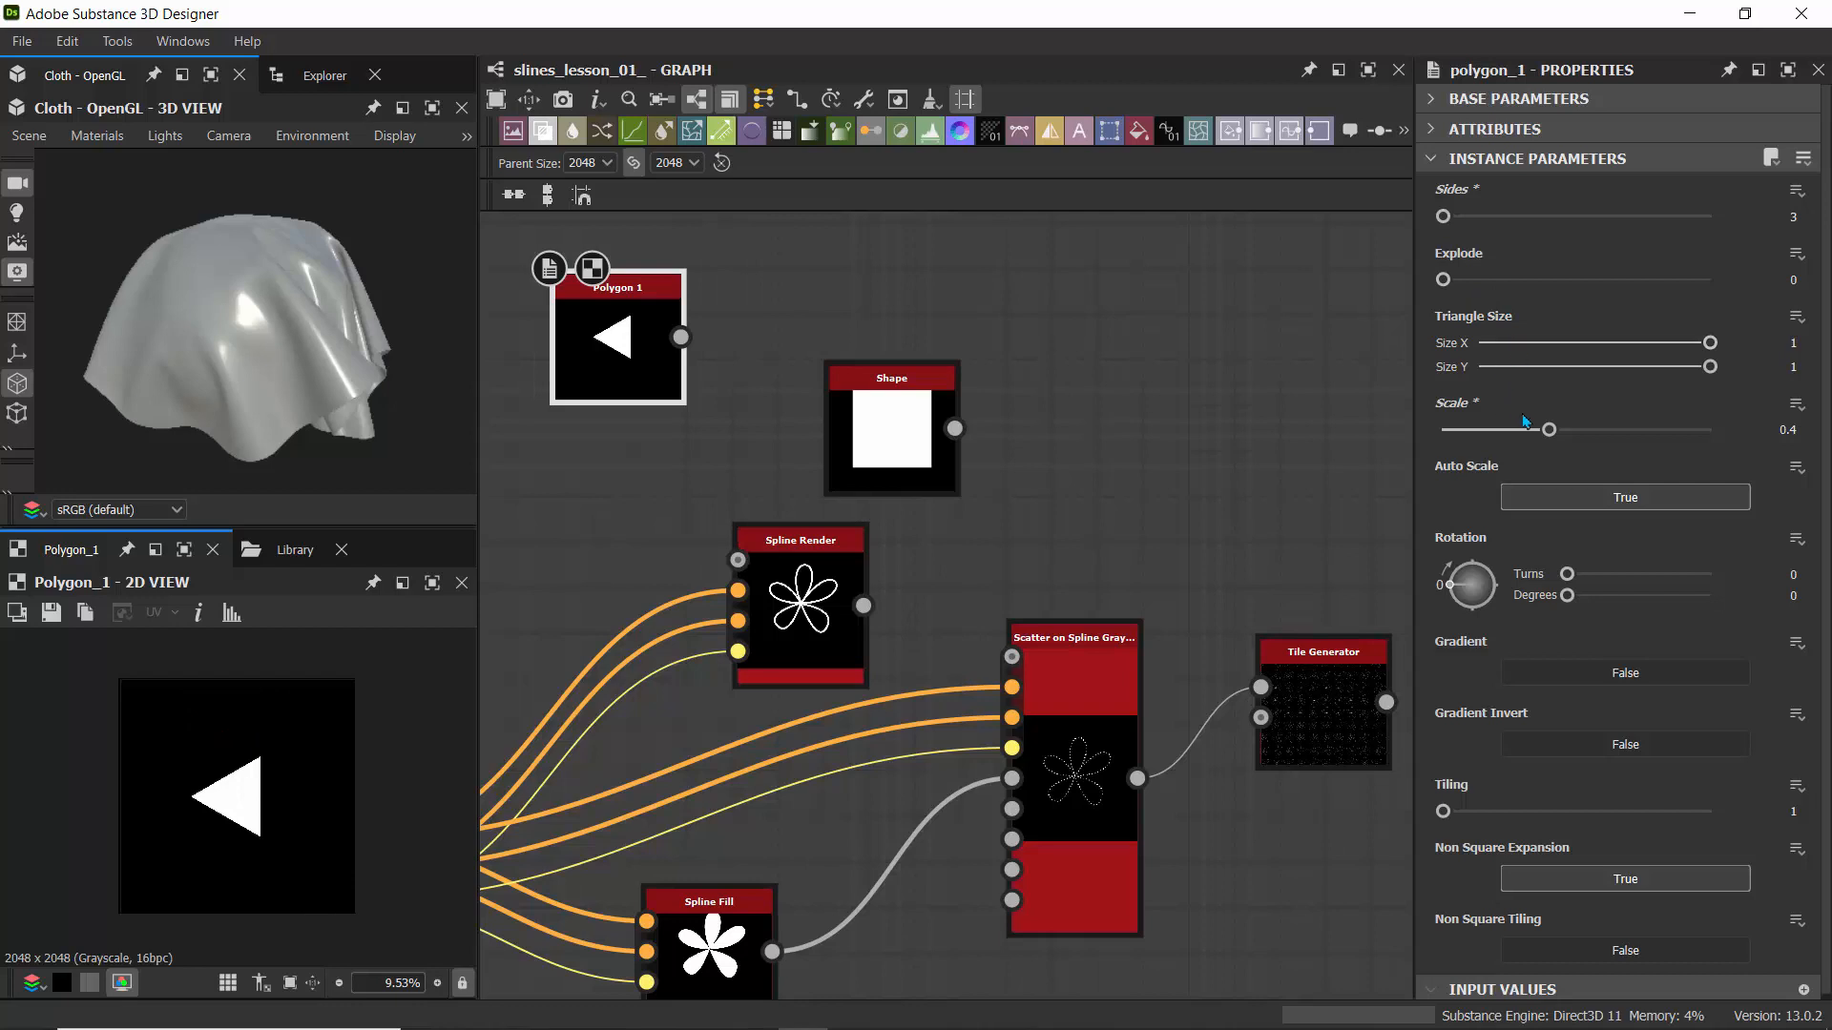
drag(1548, 430, 1582, 431)
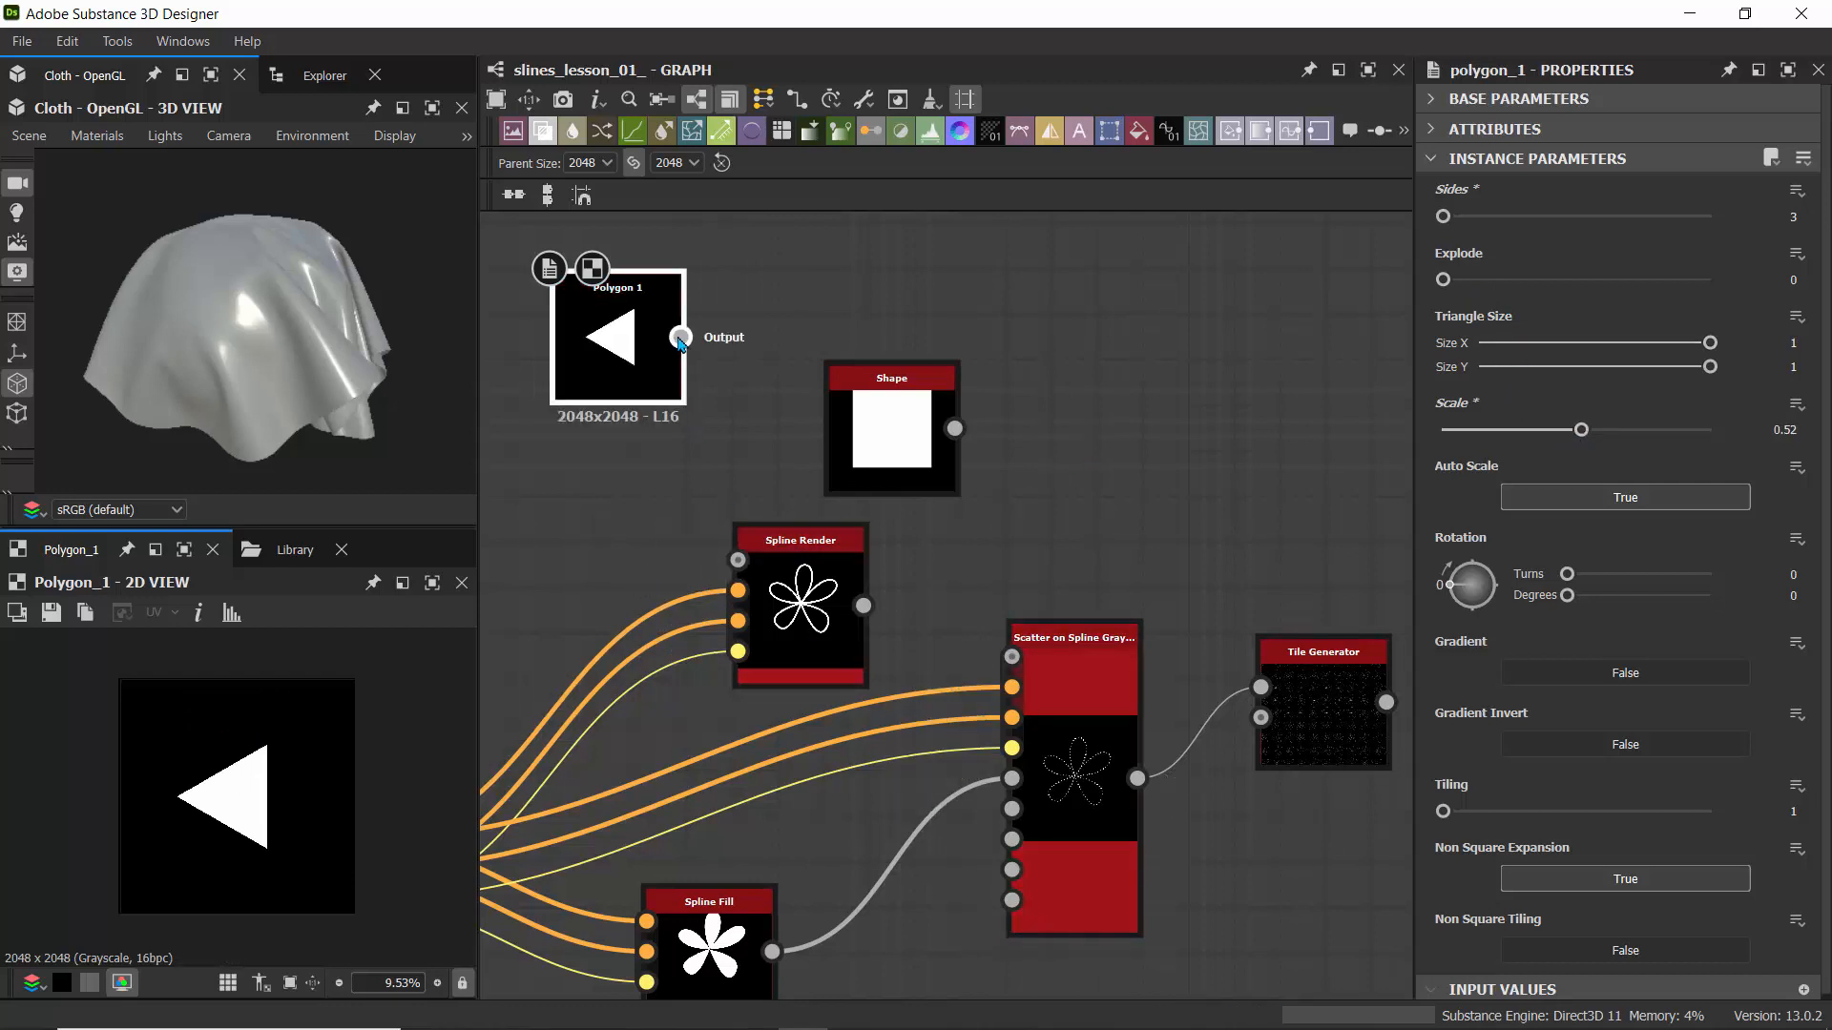
- Connect the Polygon 1 output to Pattern Input #2 of the Scatter on Spline Grayscale node and inspect the scattered shapes in the 2D view
drag(680, 337, 1013, 809)
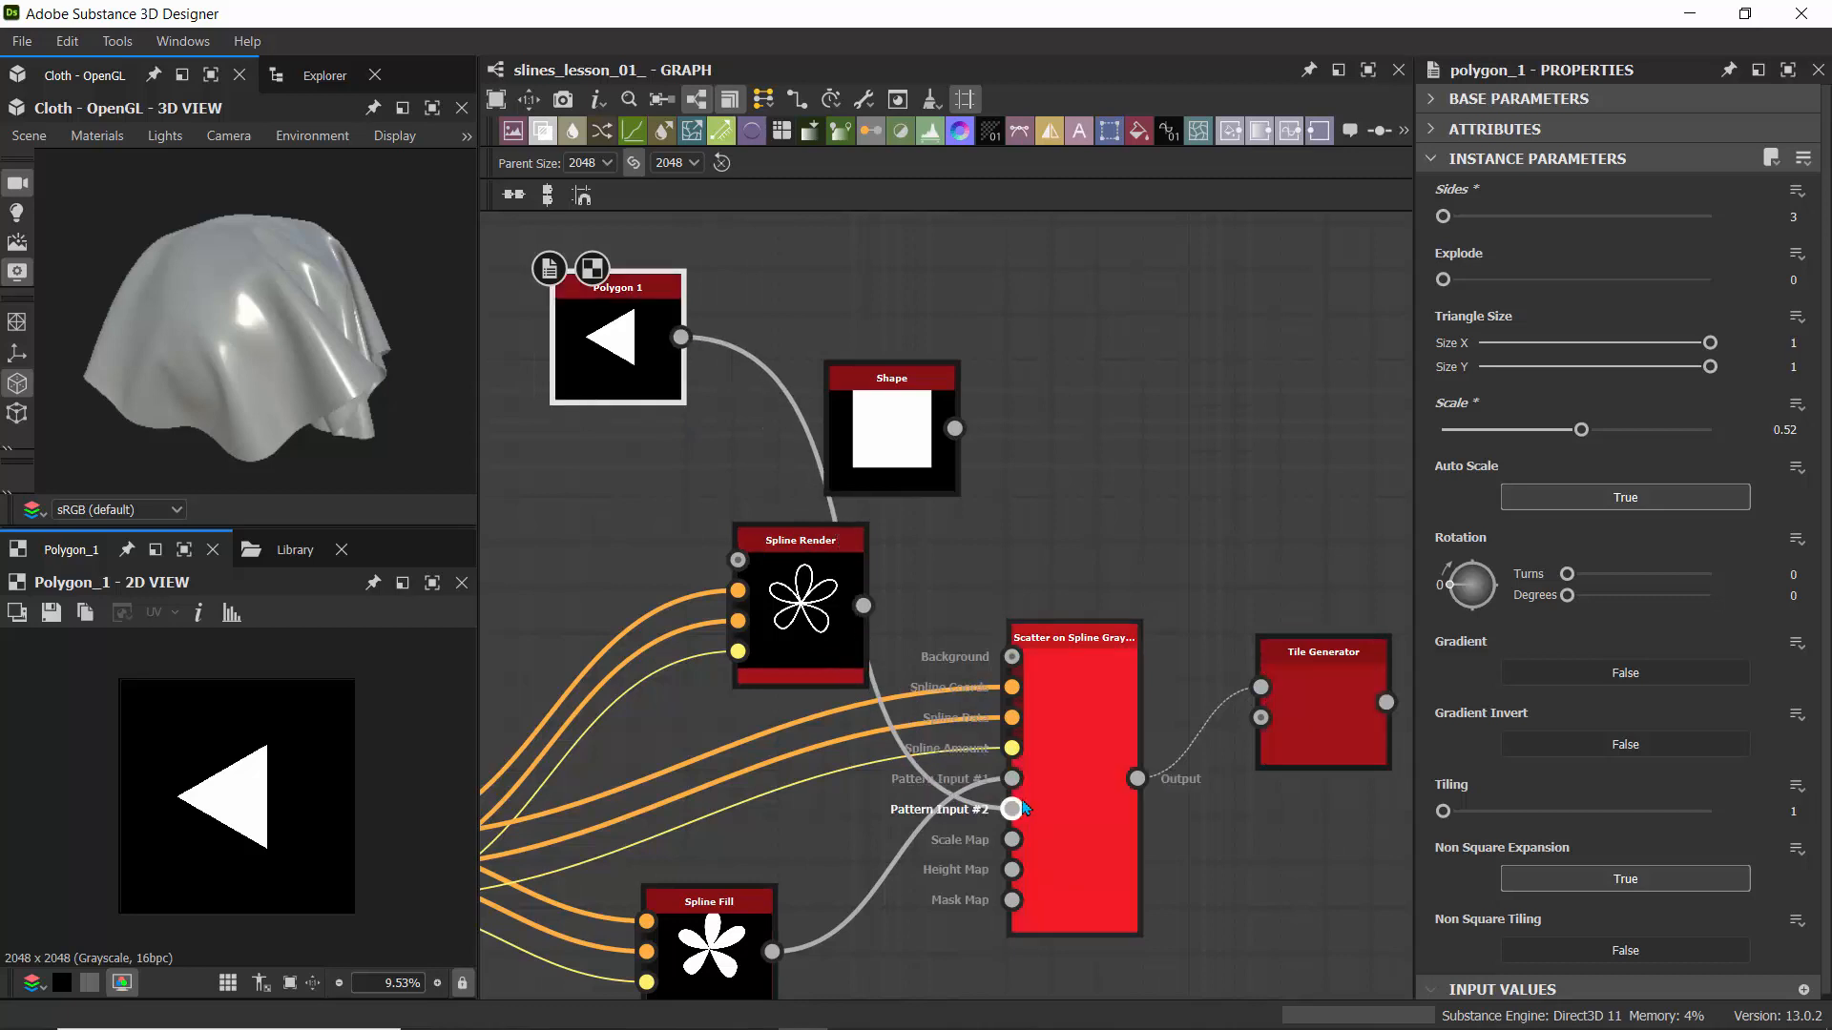
double_click(1071, 702)
scroll(215, 782, up, 6)
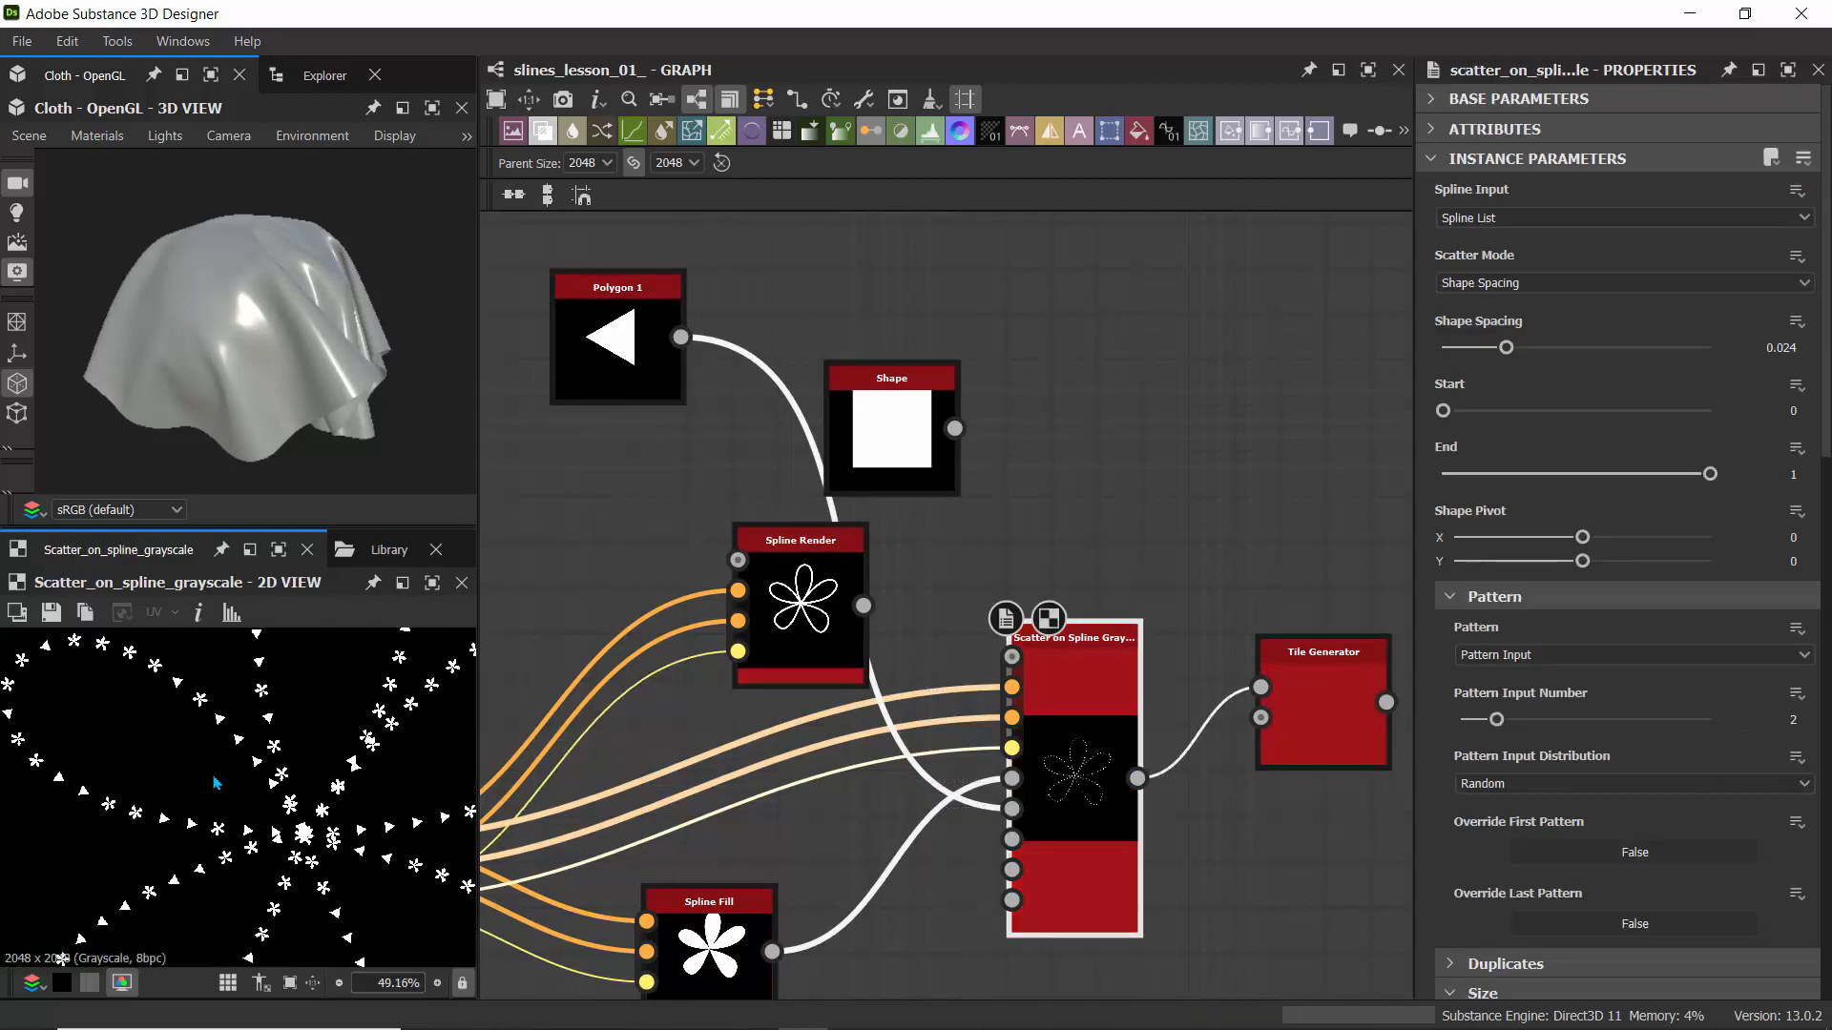
middle_drag(216, 659, 190, 825)
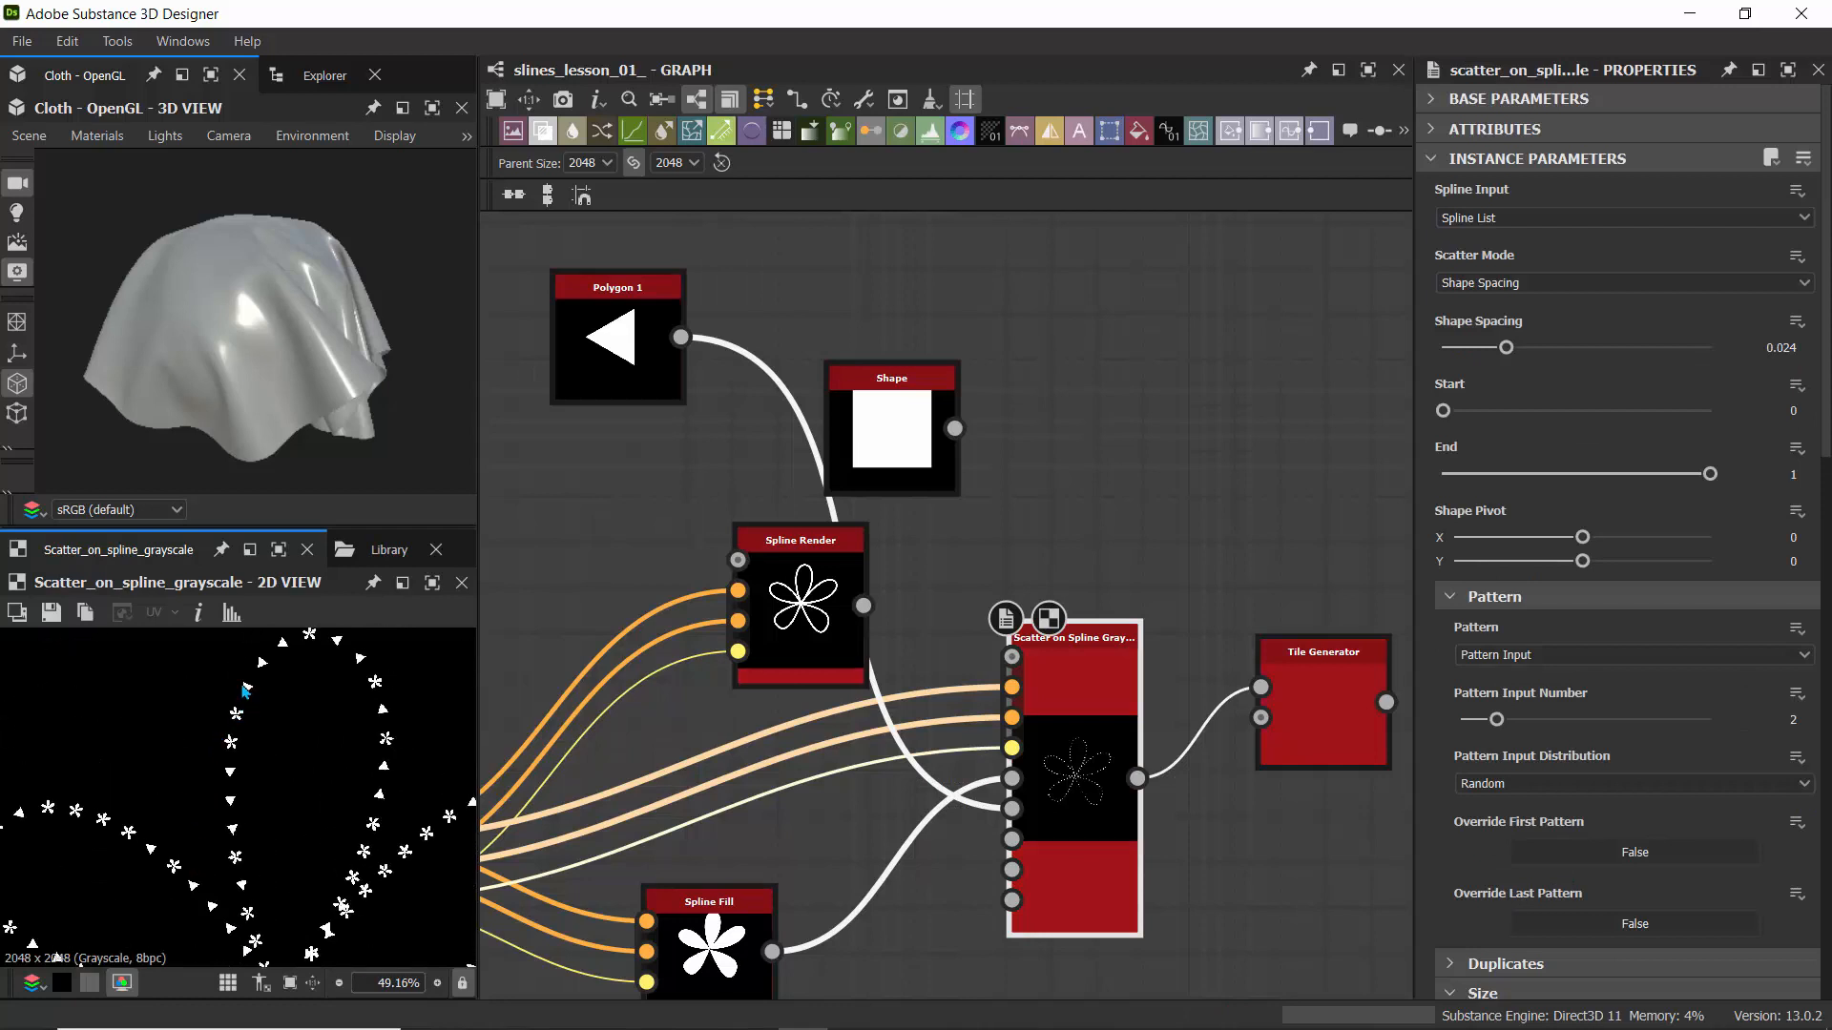
scroll(230, 731, up, 3)
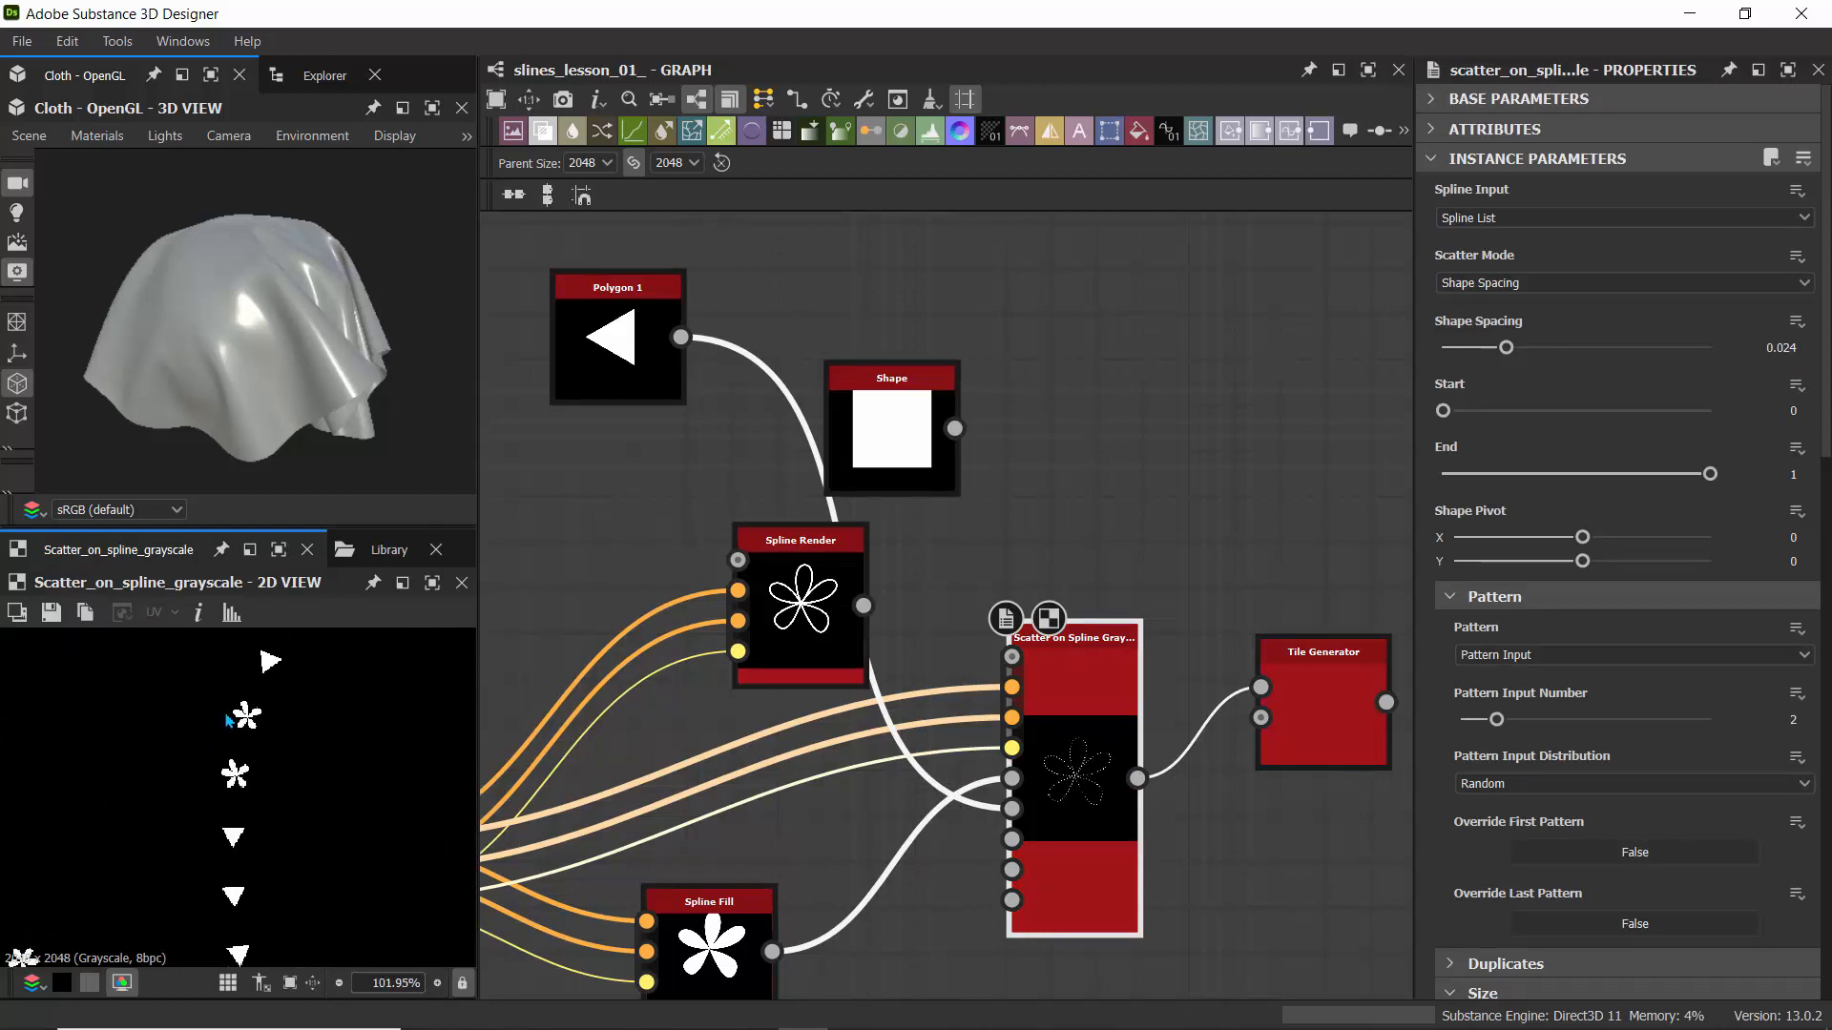
scroll(151, 736, down, 4)
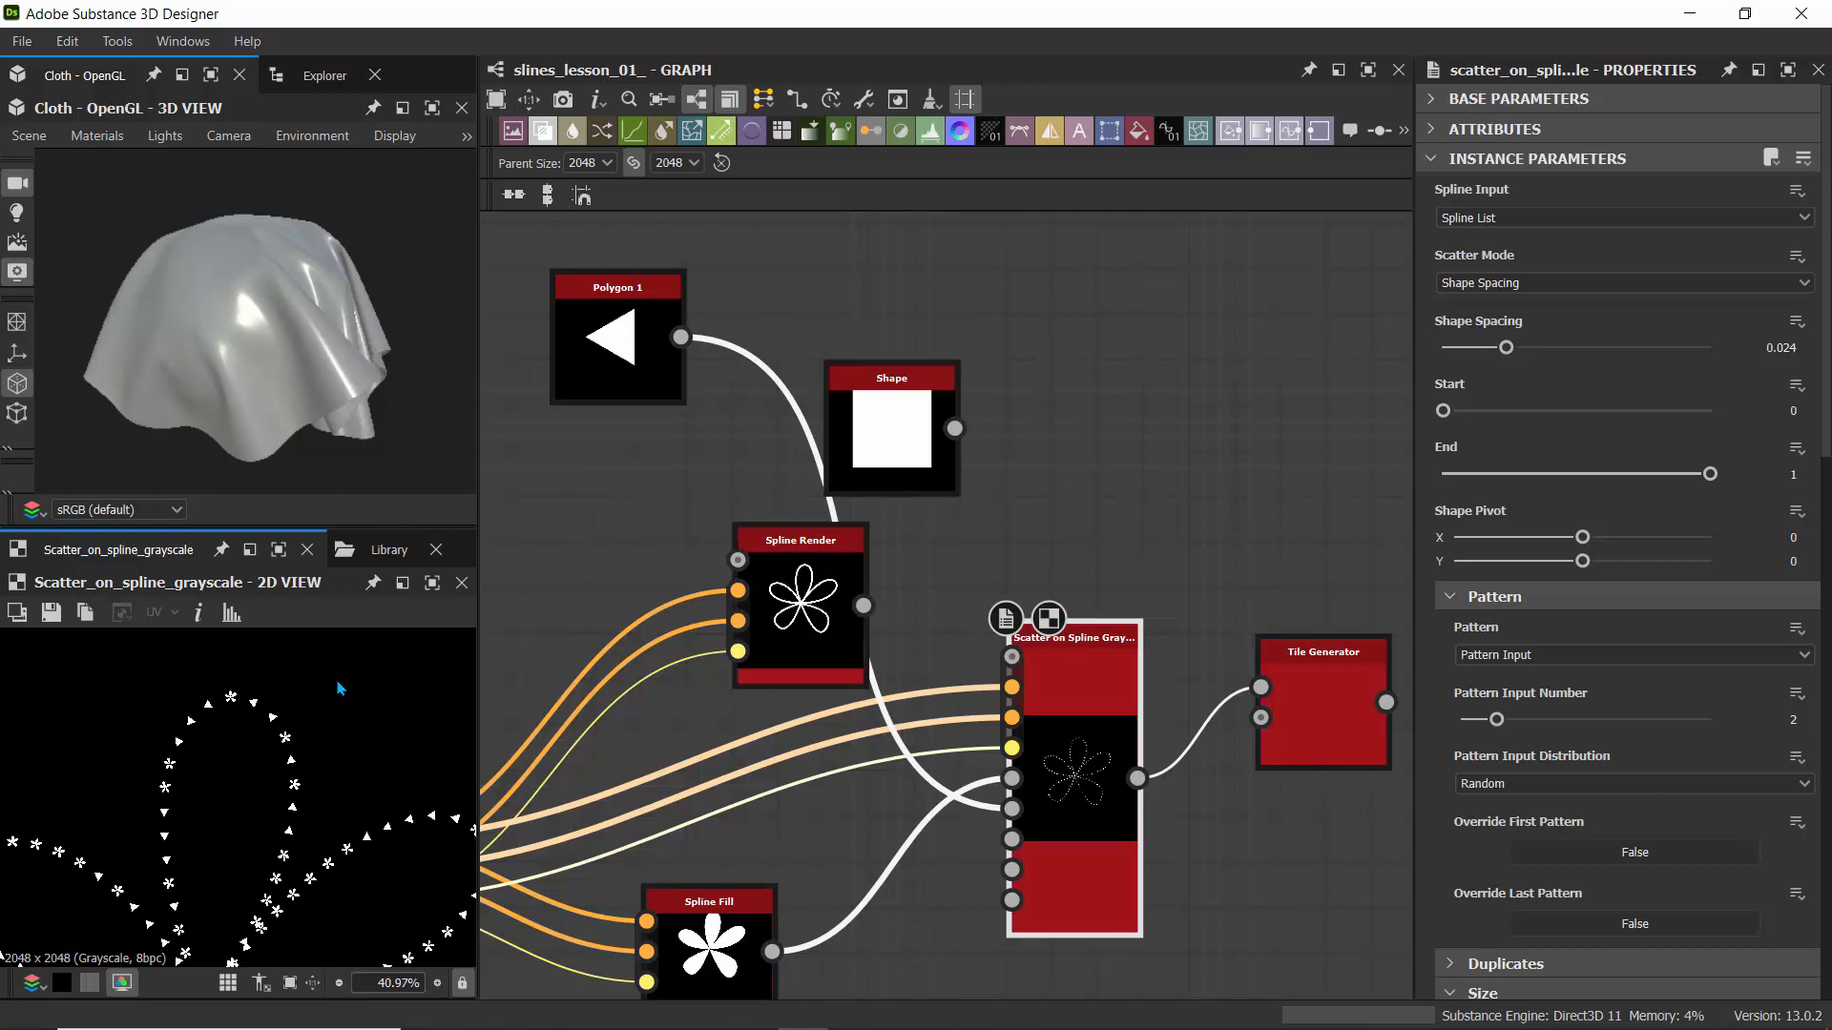
scroll(262, 756, down, 3)
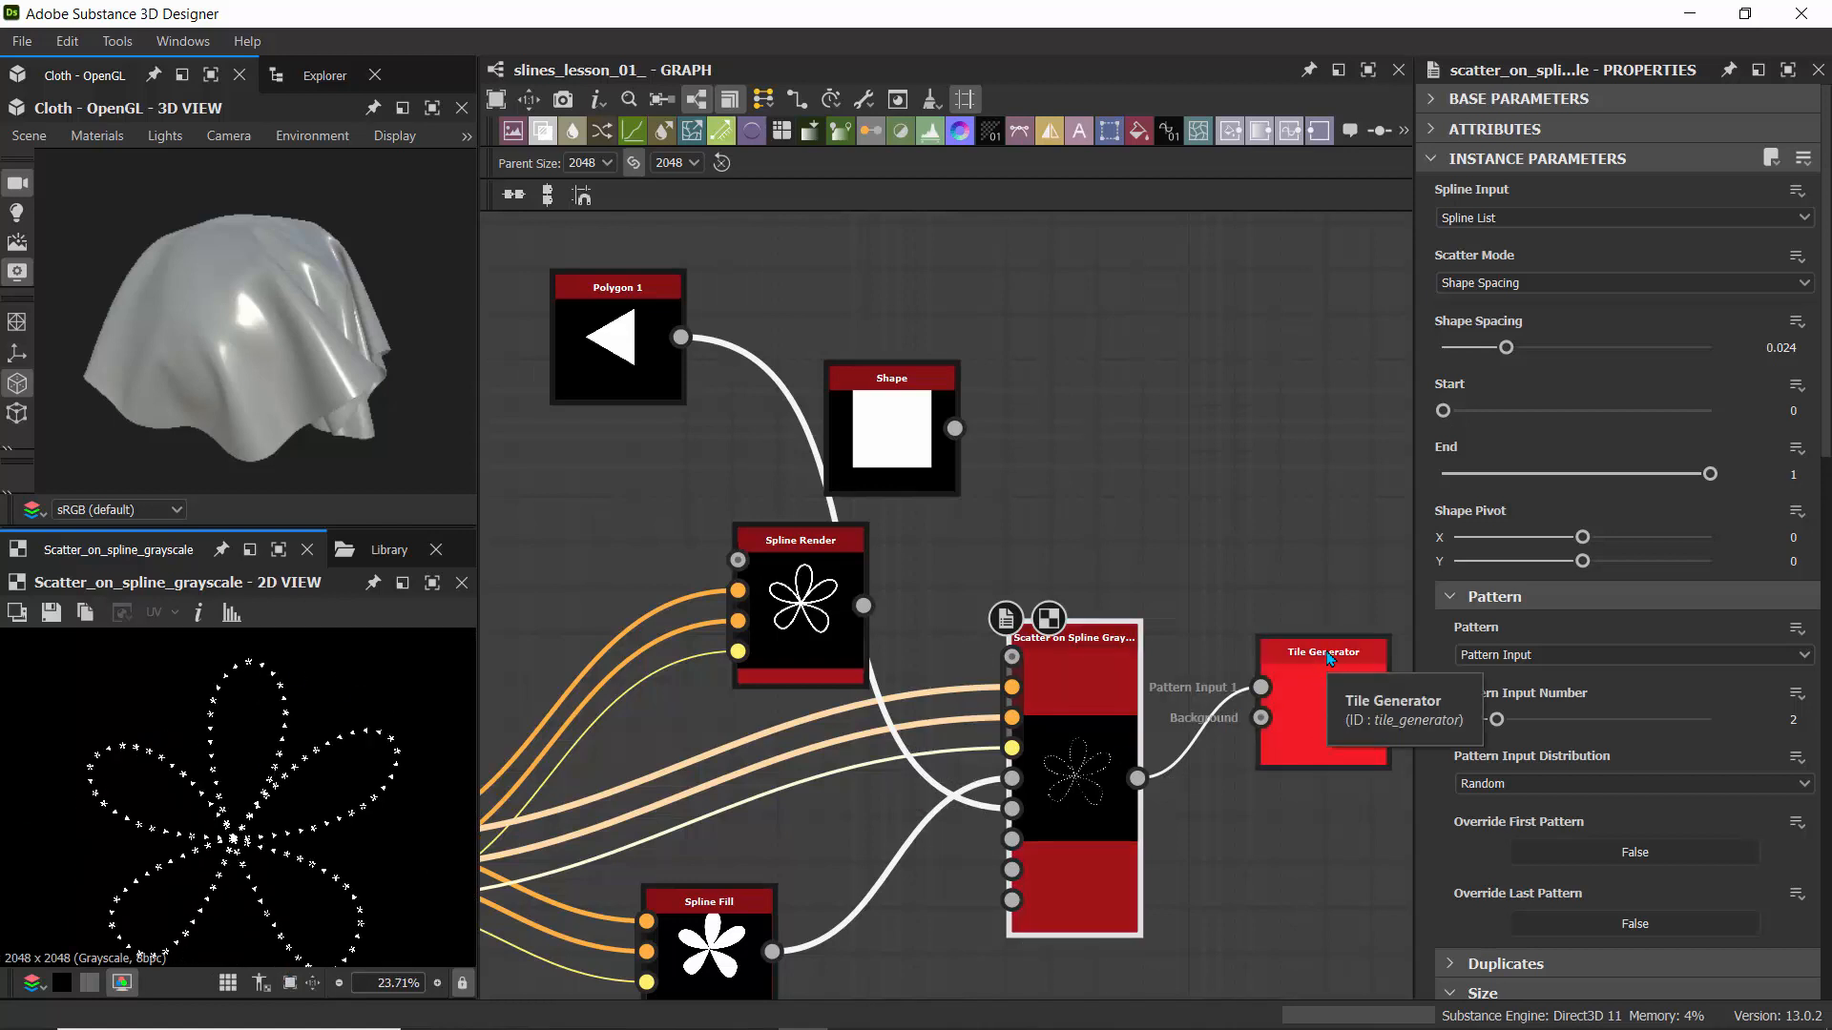
- Set the Scatter on Spline Grayscale node's Pattern Input Distribution to Pattern Index and check the order of shapes along the petal
click(1547, 786)
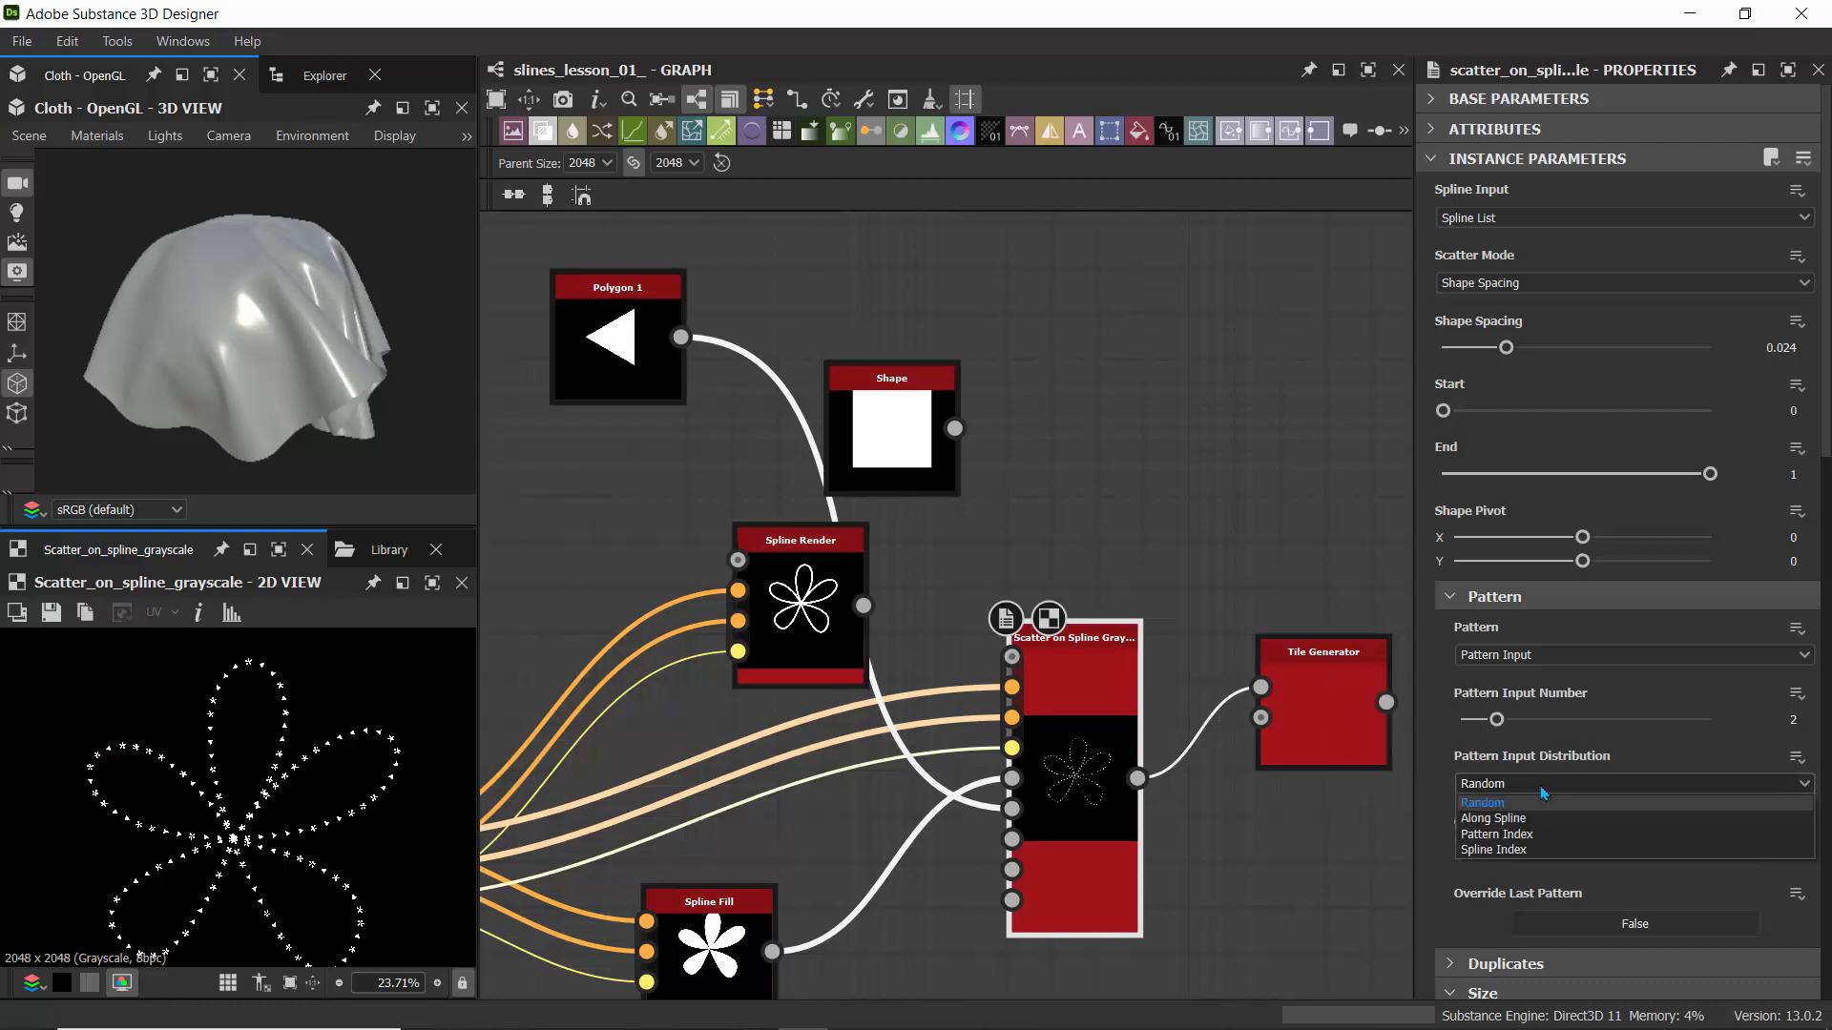
click(1510, 835)
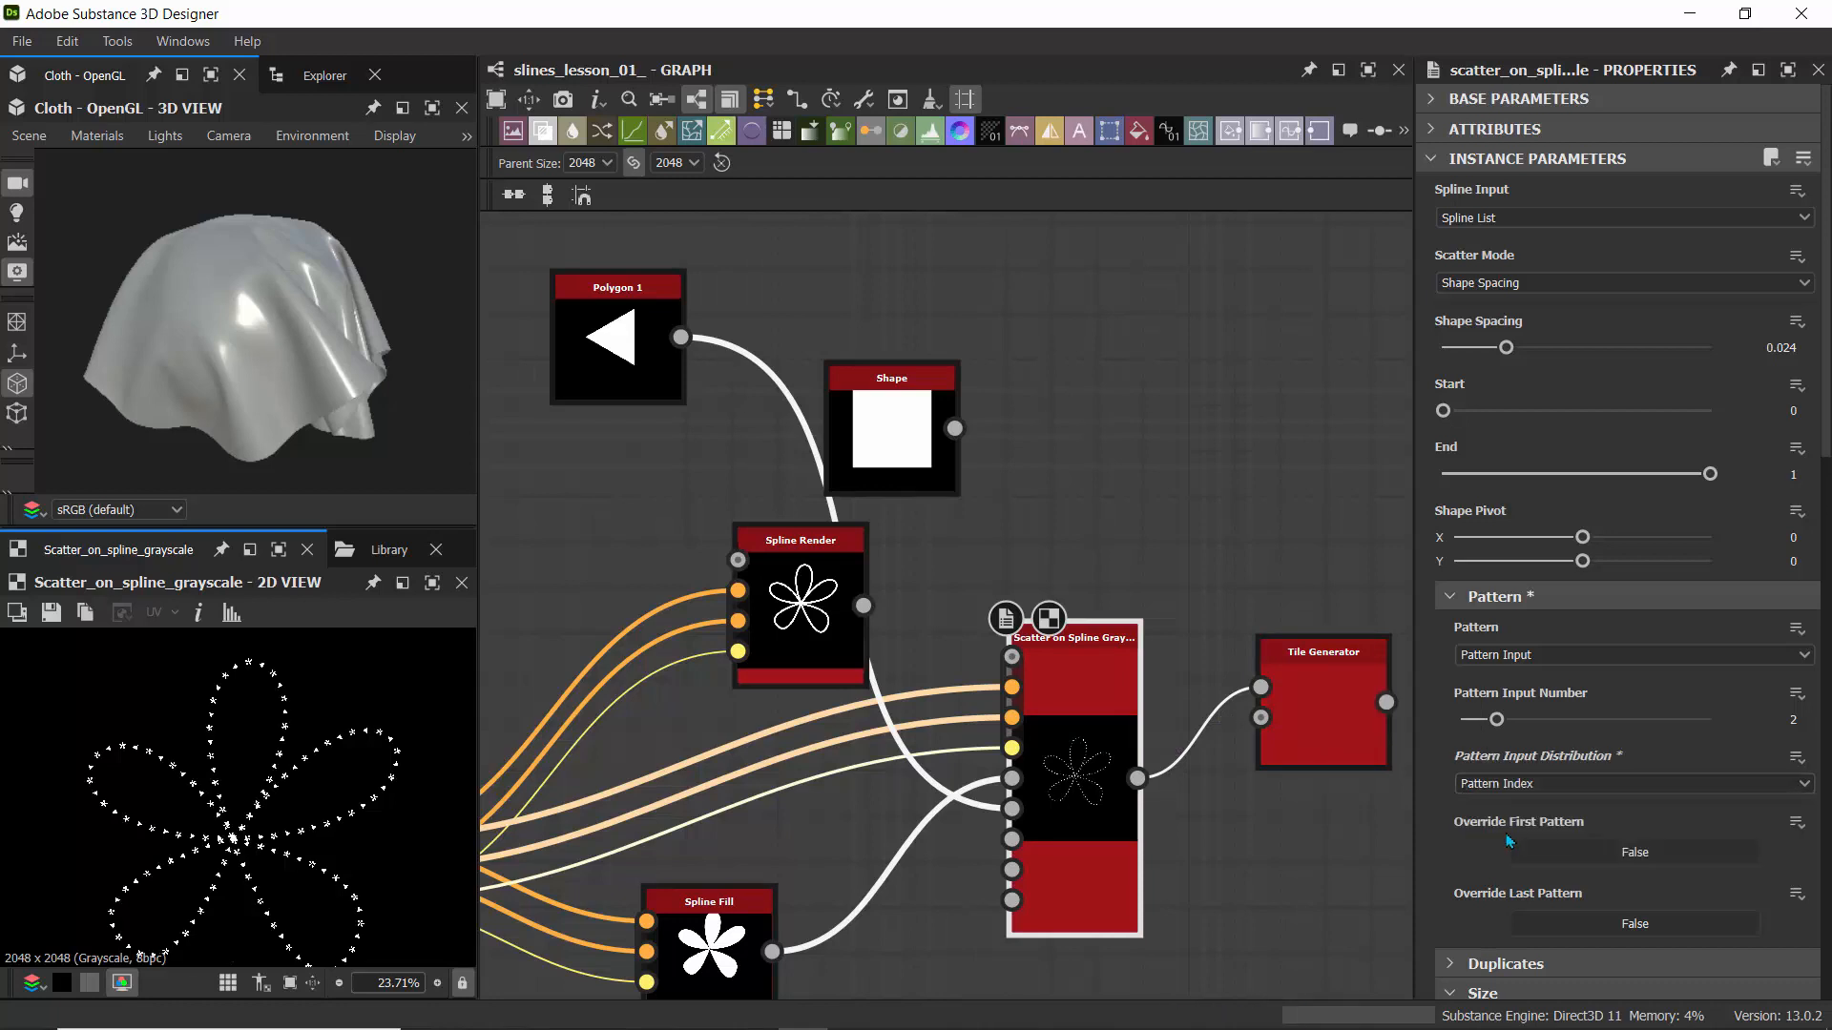
scroll(222, 790, up, 6)
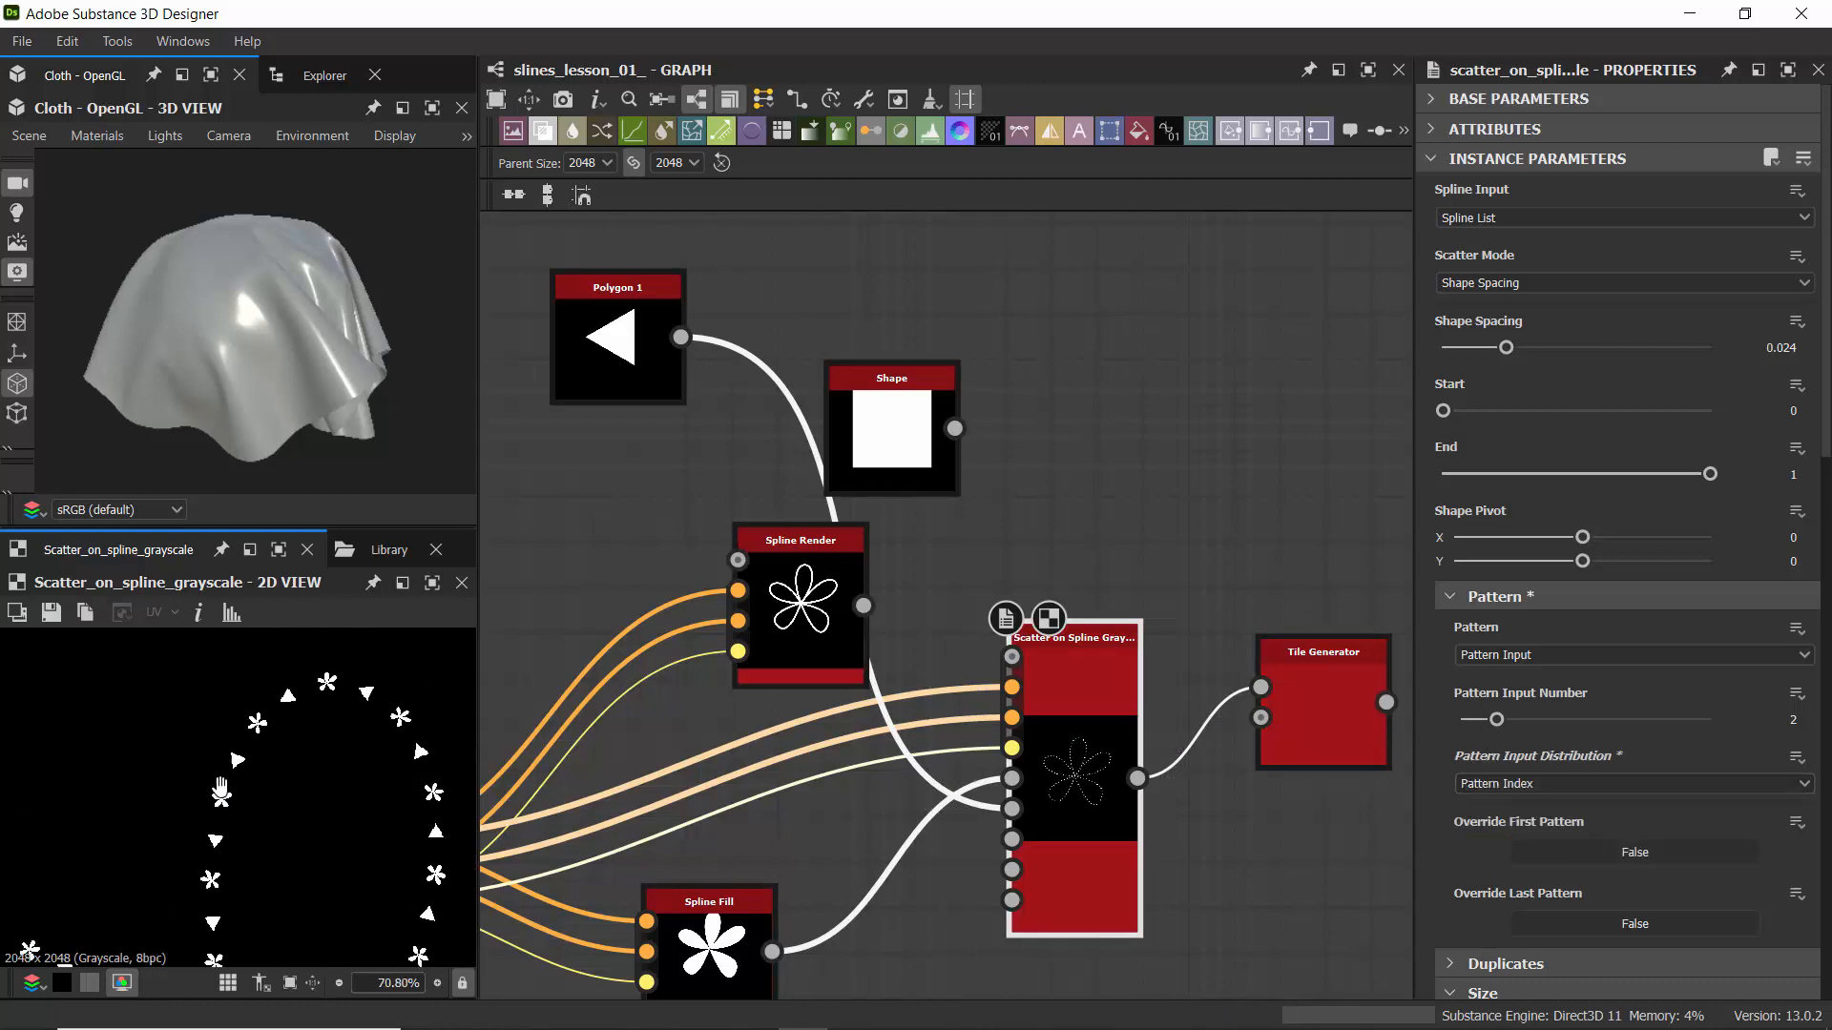
middle_drag(220, 789, 220, 792)
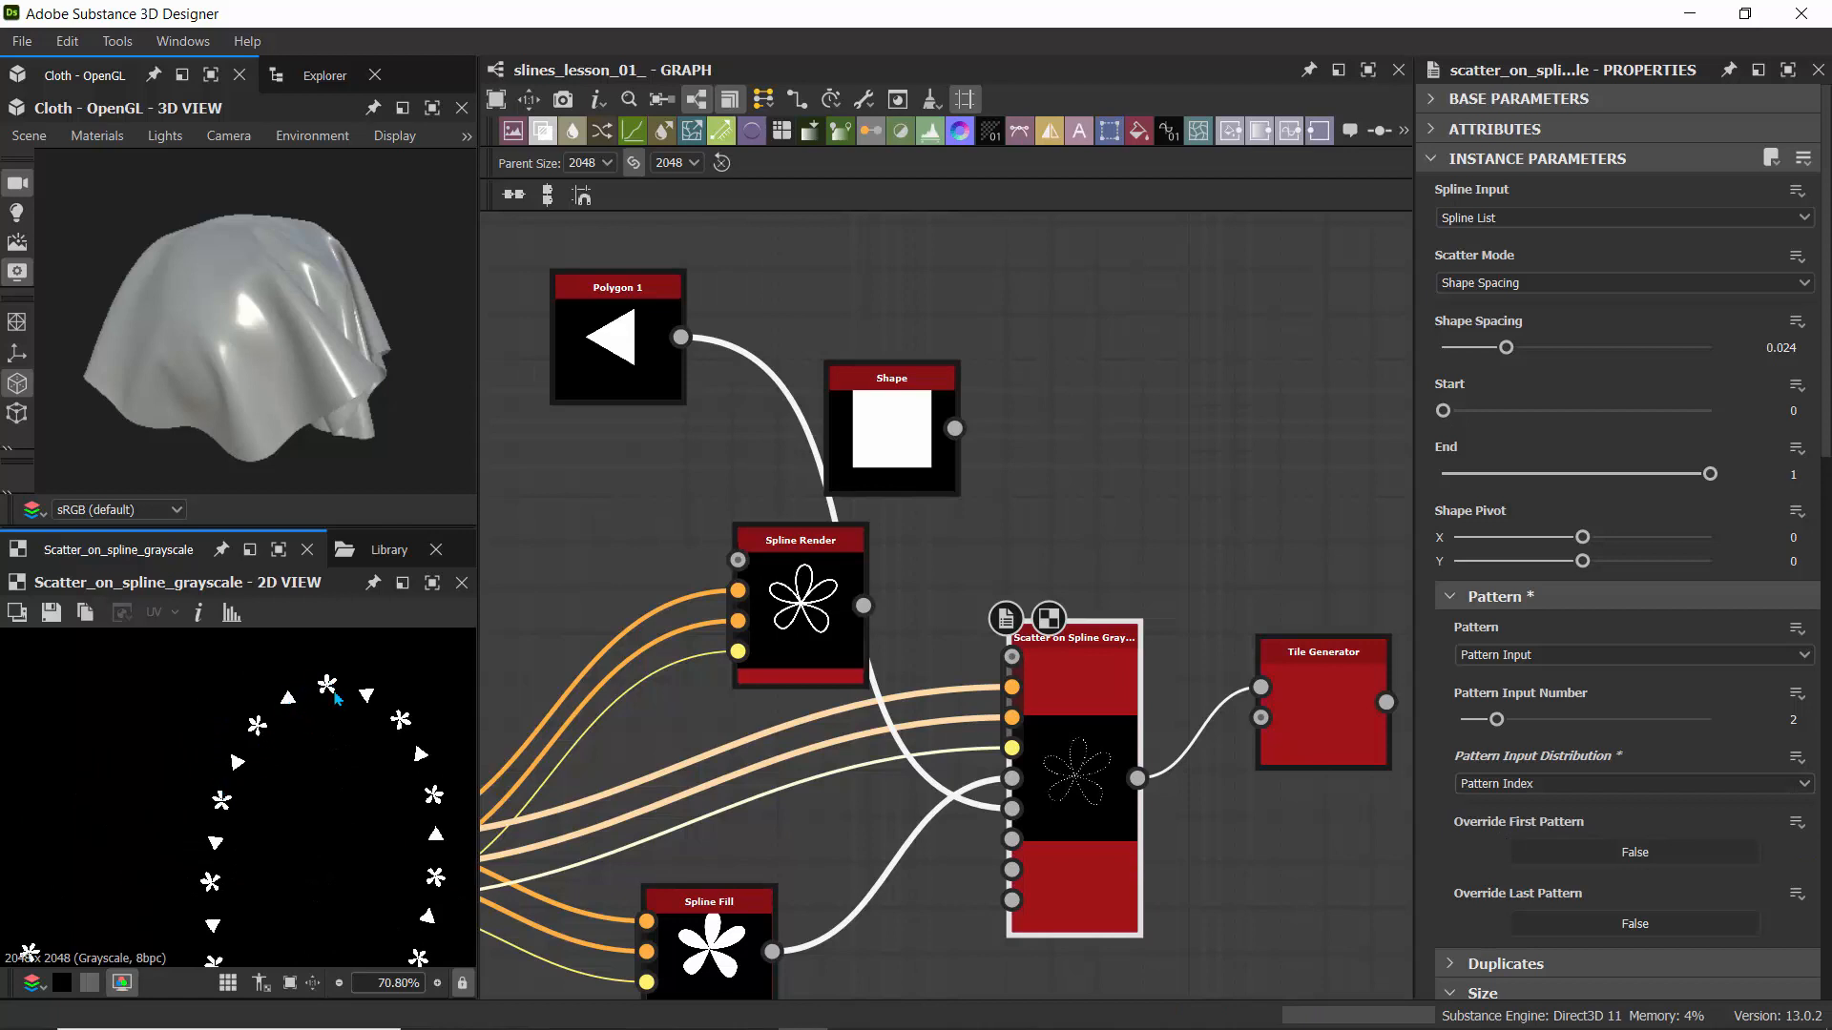
scroll(643, 507, down, 1)
- Preview the Tile Generator's output with the scattered flower and triangle pattern in the 2D view
middle_drag(953, 395, 645, 233)
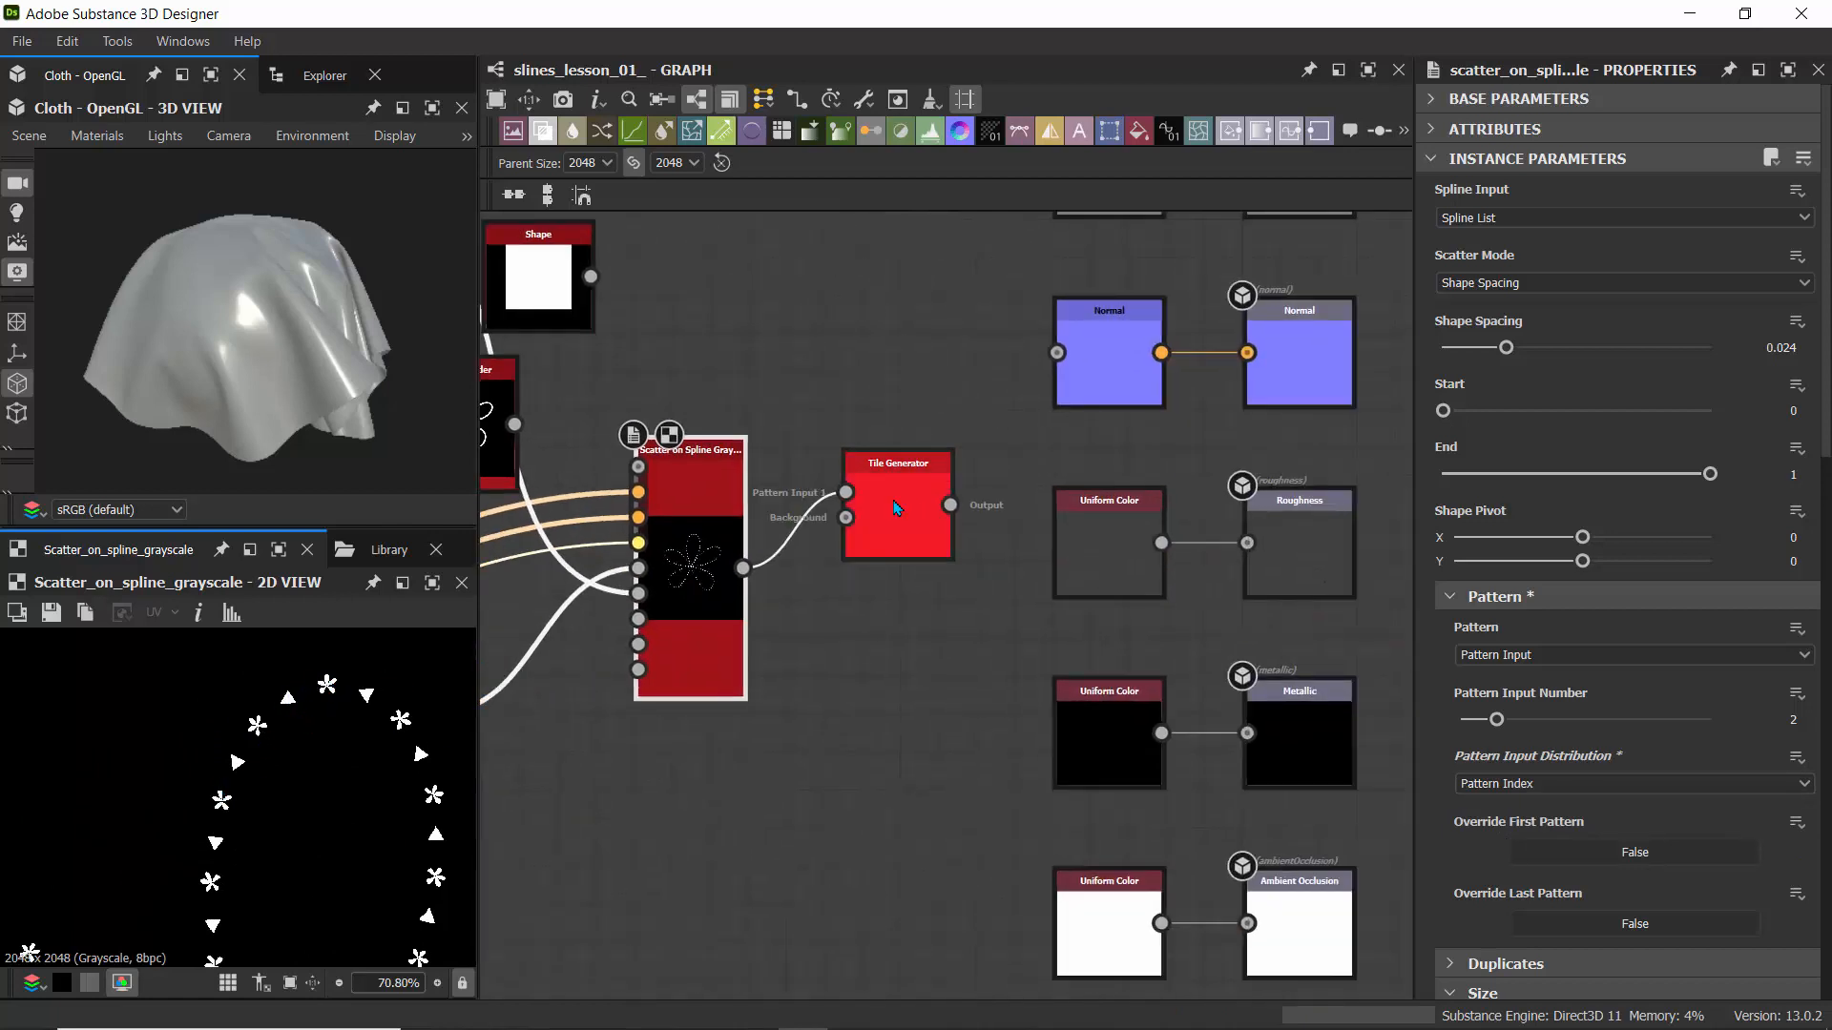
click(895, 508)
double_click(889, 501)
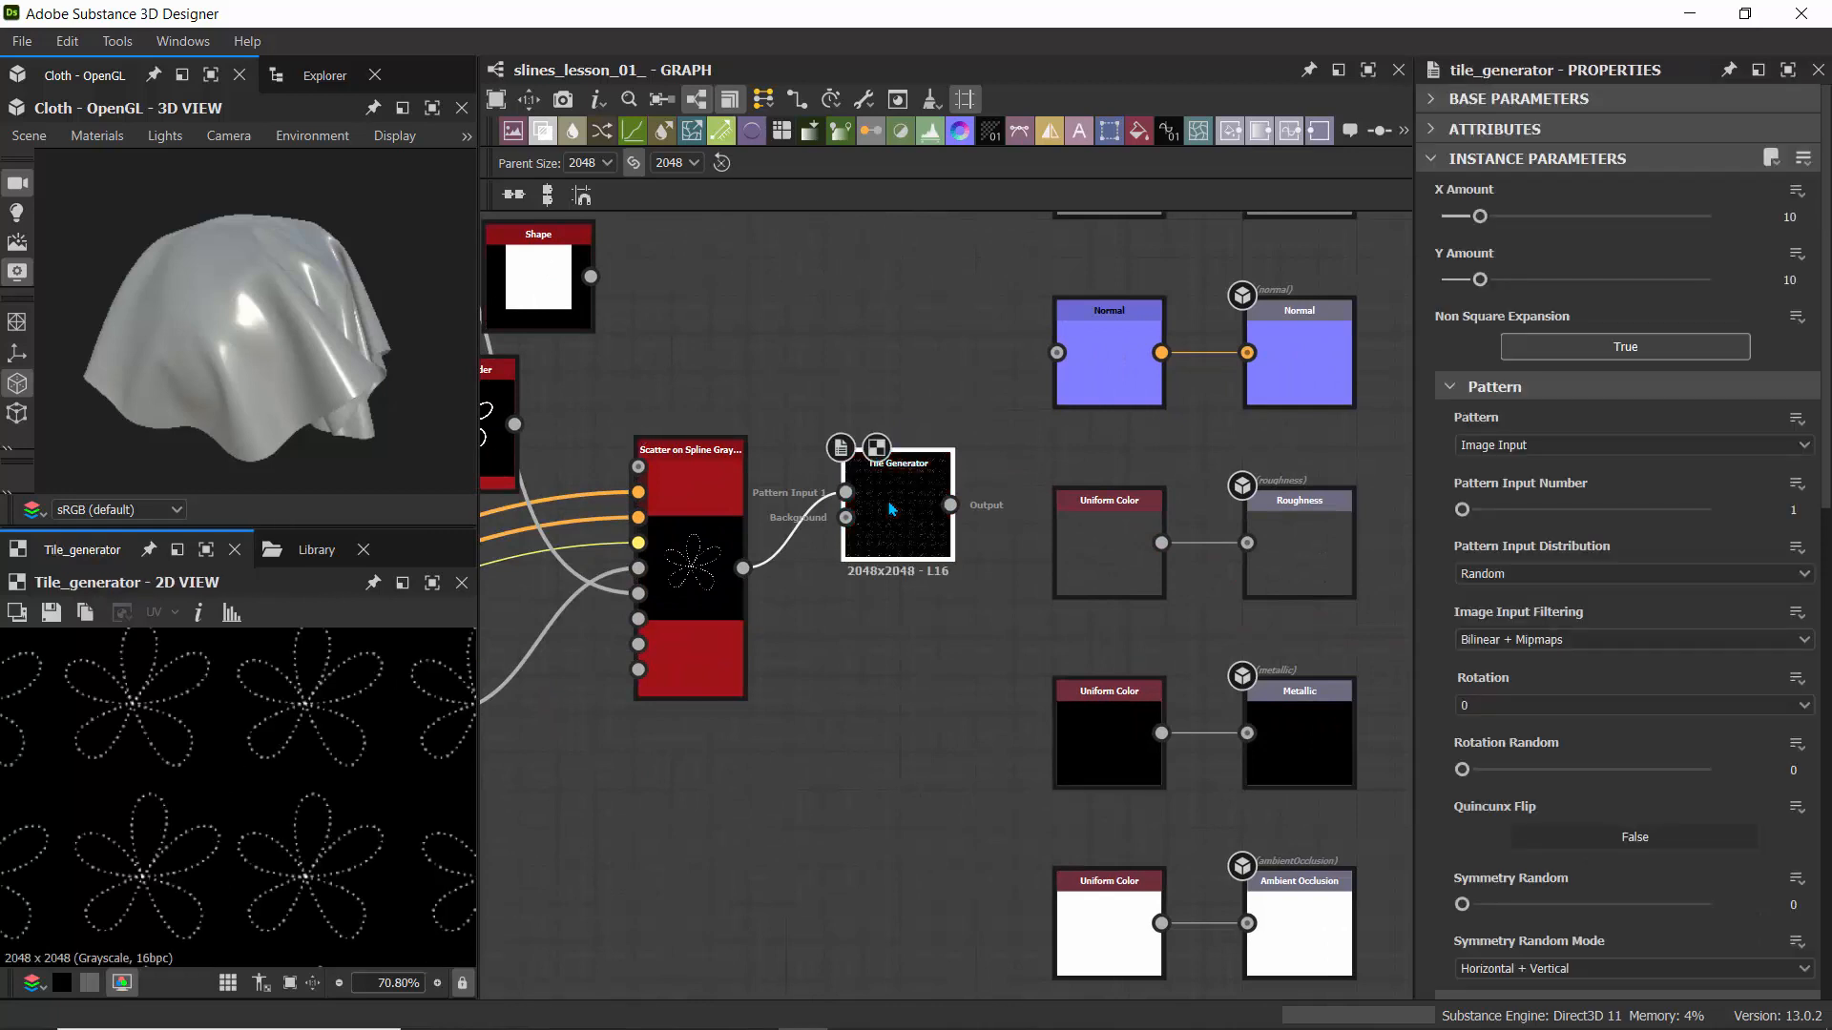
scroll(349, 738, down, 8)
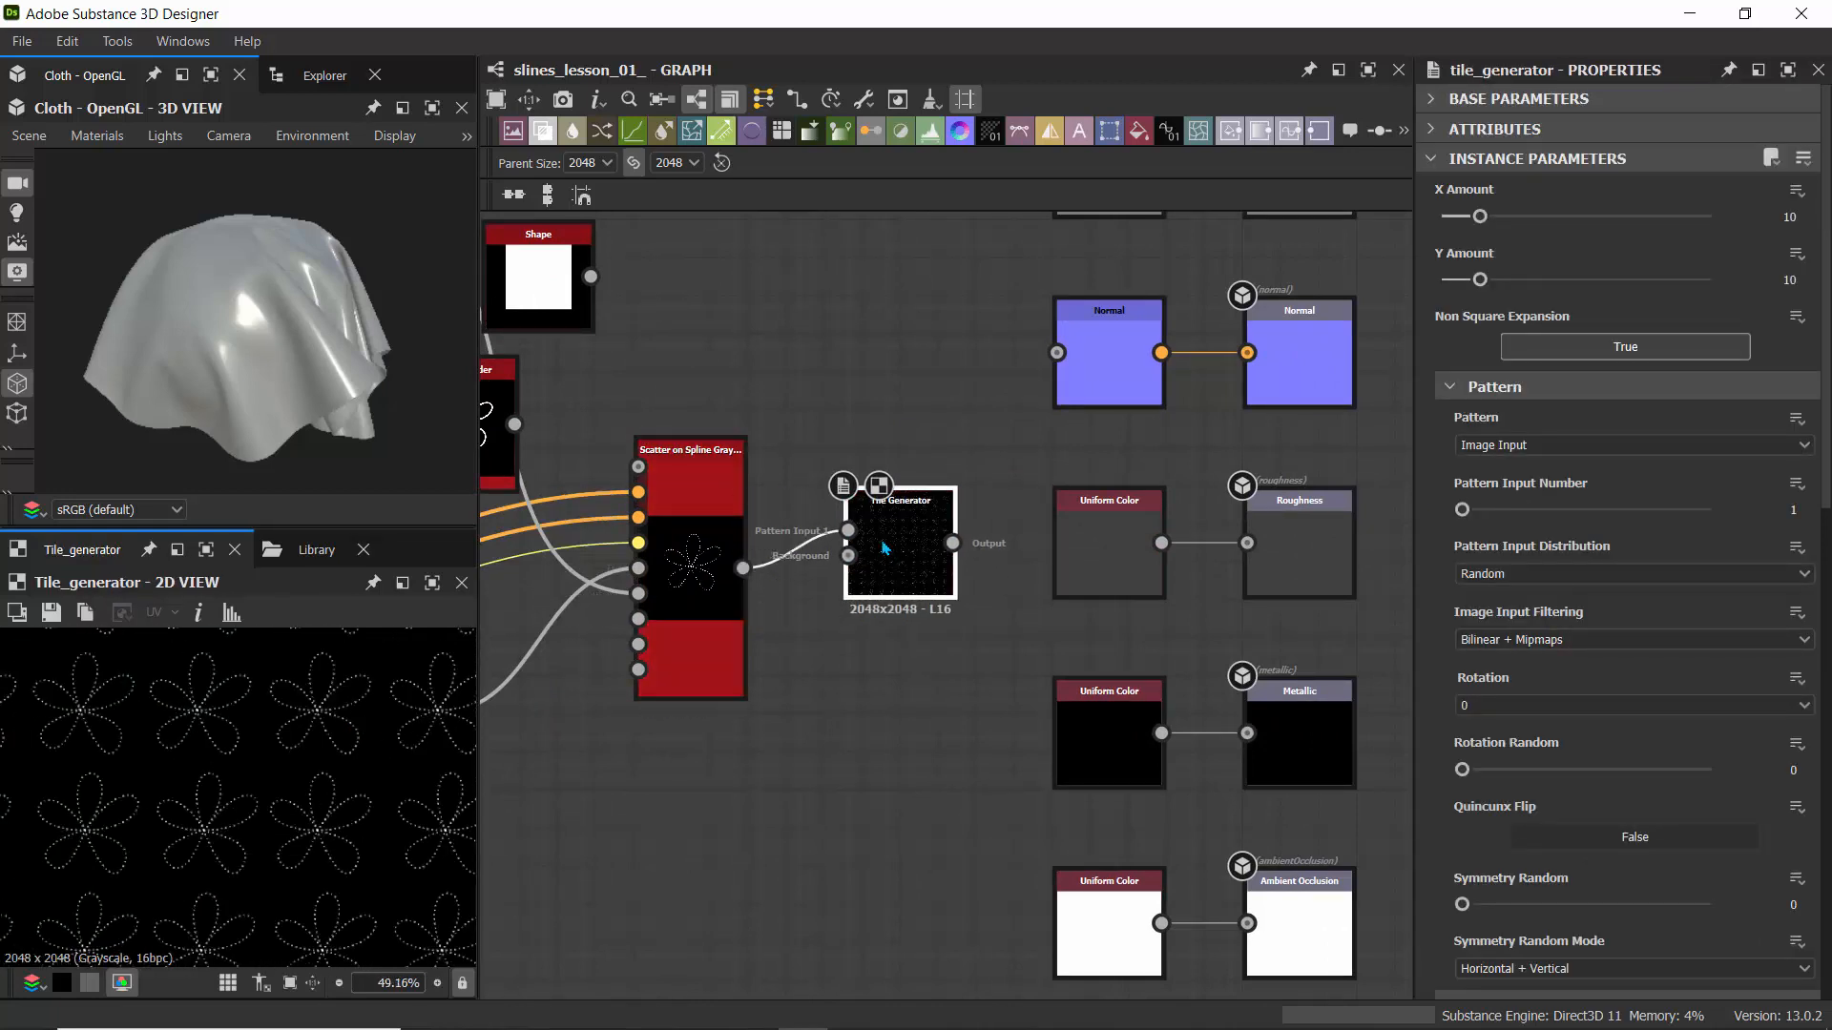
- Move all the flower pattern nodes, including the Tile Generator, further away from the material output nodes
scroll(879, 522, down, 2)
middle_drag(878, 382, 1068, 350)
scroll(826, 630, down, 4)
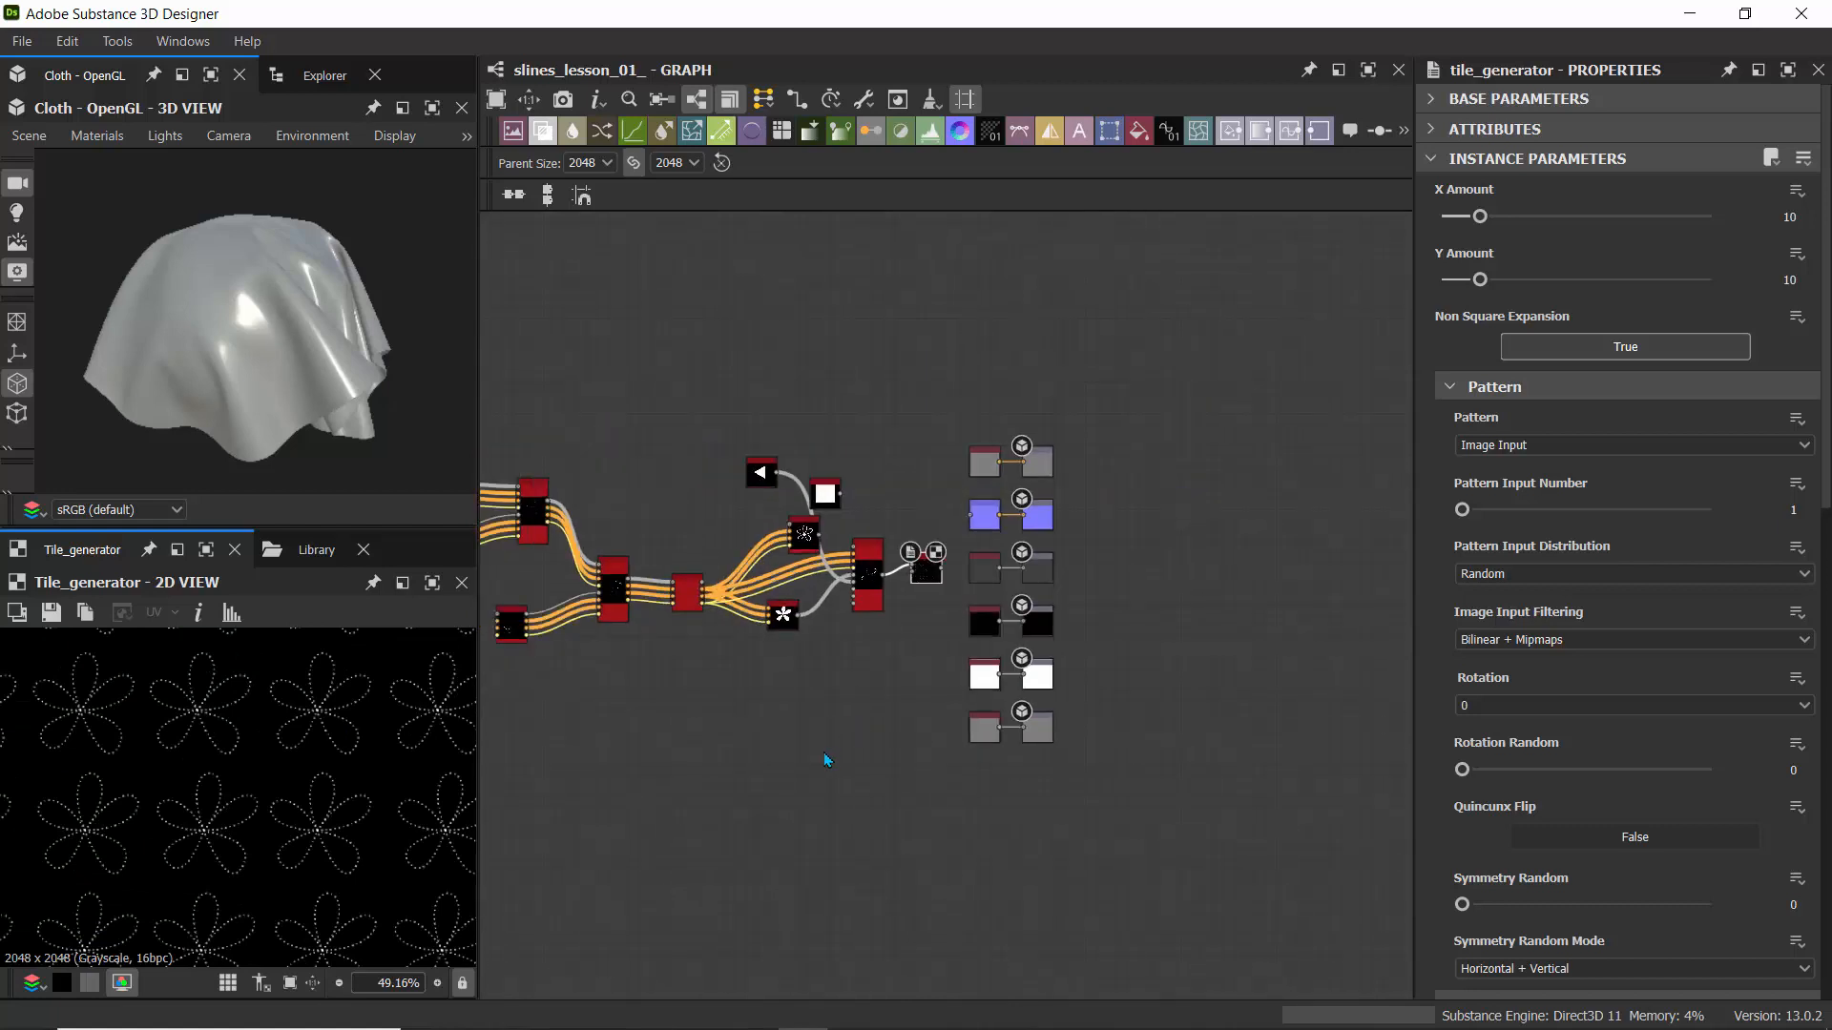
middle_drag(826, 760, 1124, 687)
drag(528, 319, 1218, 646)
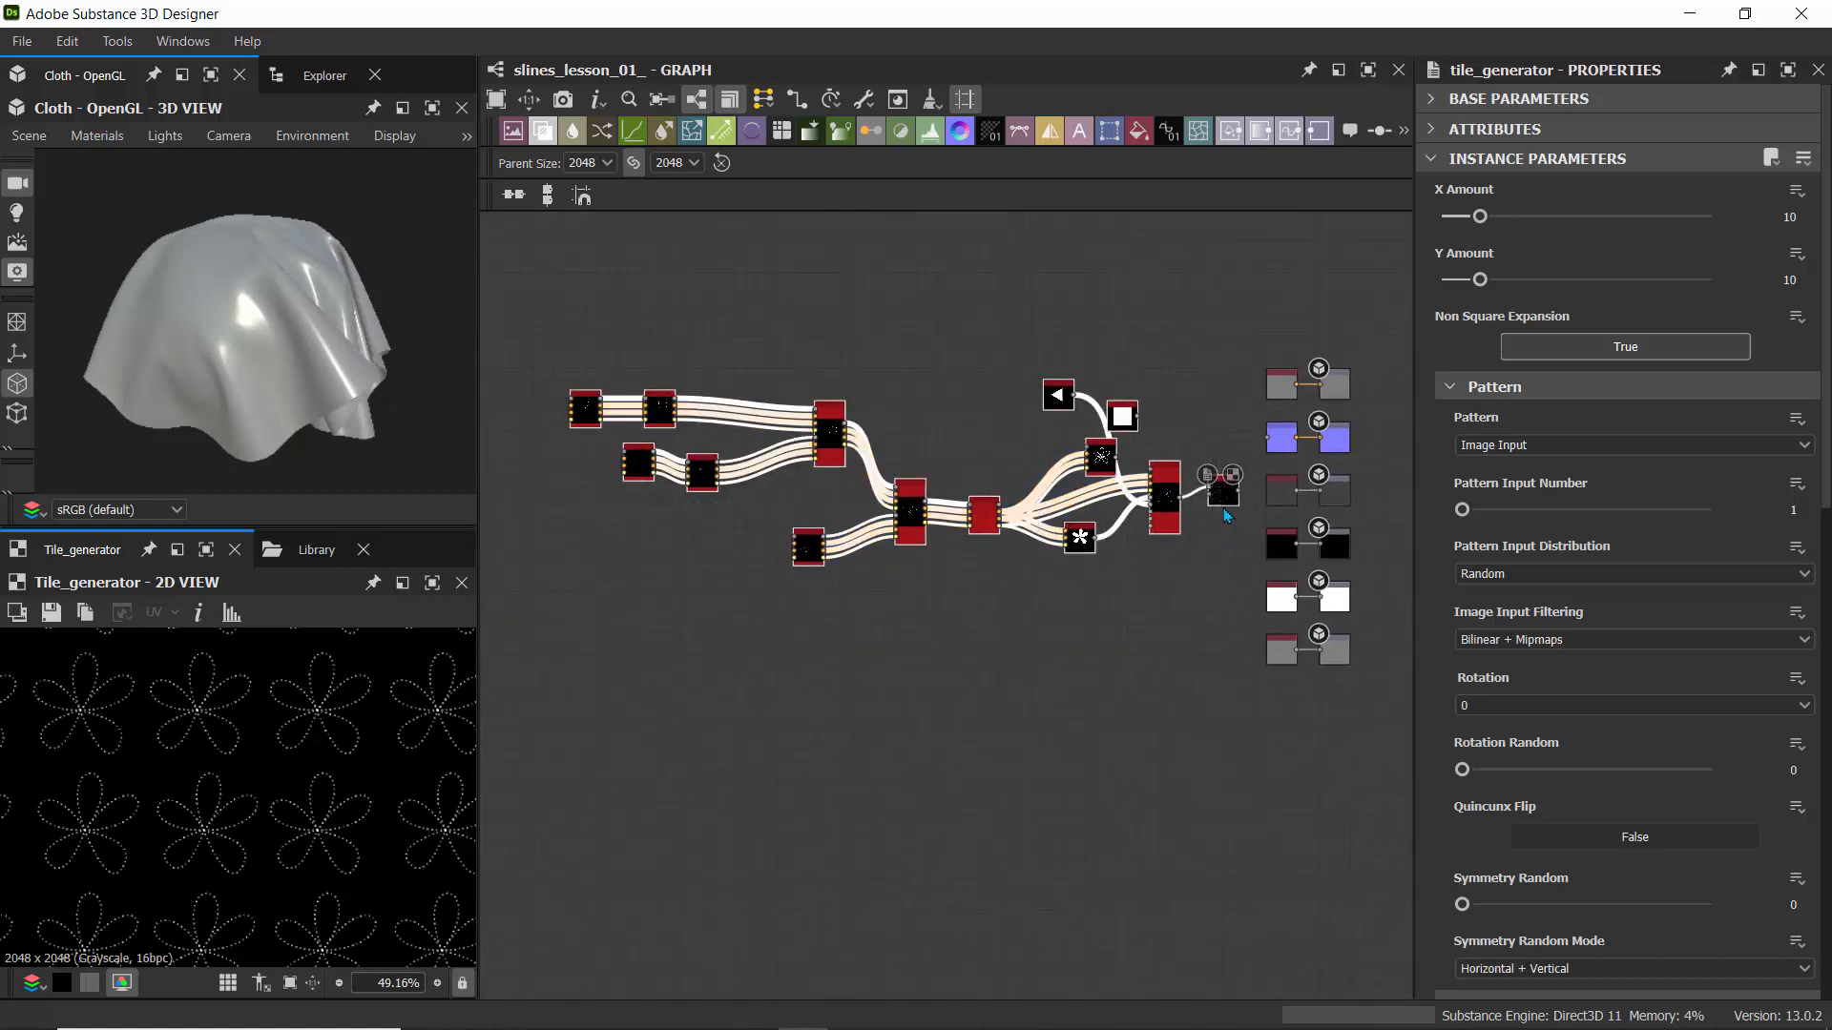
drag(1229, 498, 1017, 498)
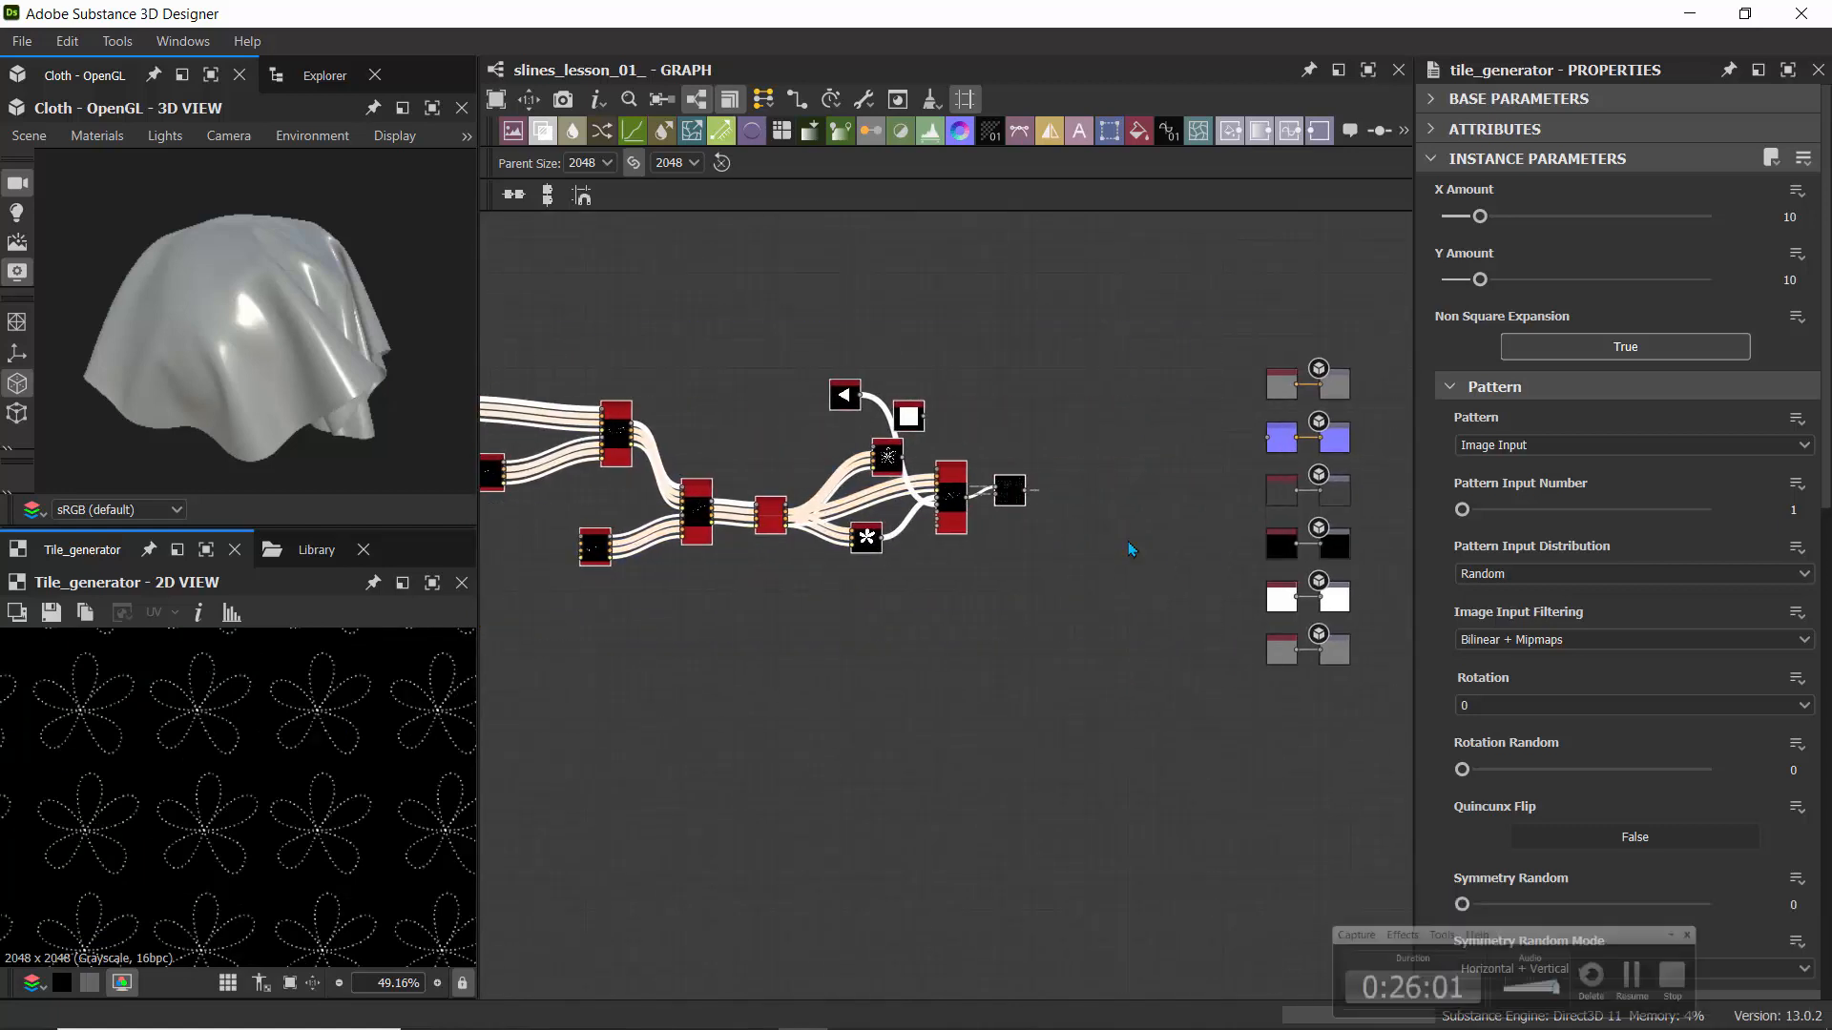
- Add a Blur node between the Tile Generator and the material outputs and set its Intensity to 0
scroll(1097, 433, up, 3)
middle_drag(1025, 454, 898, 420)
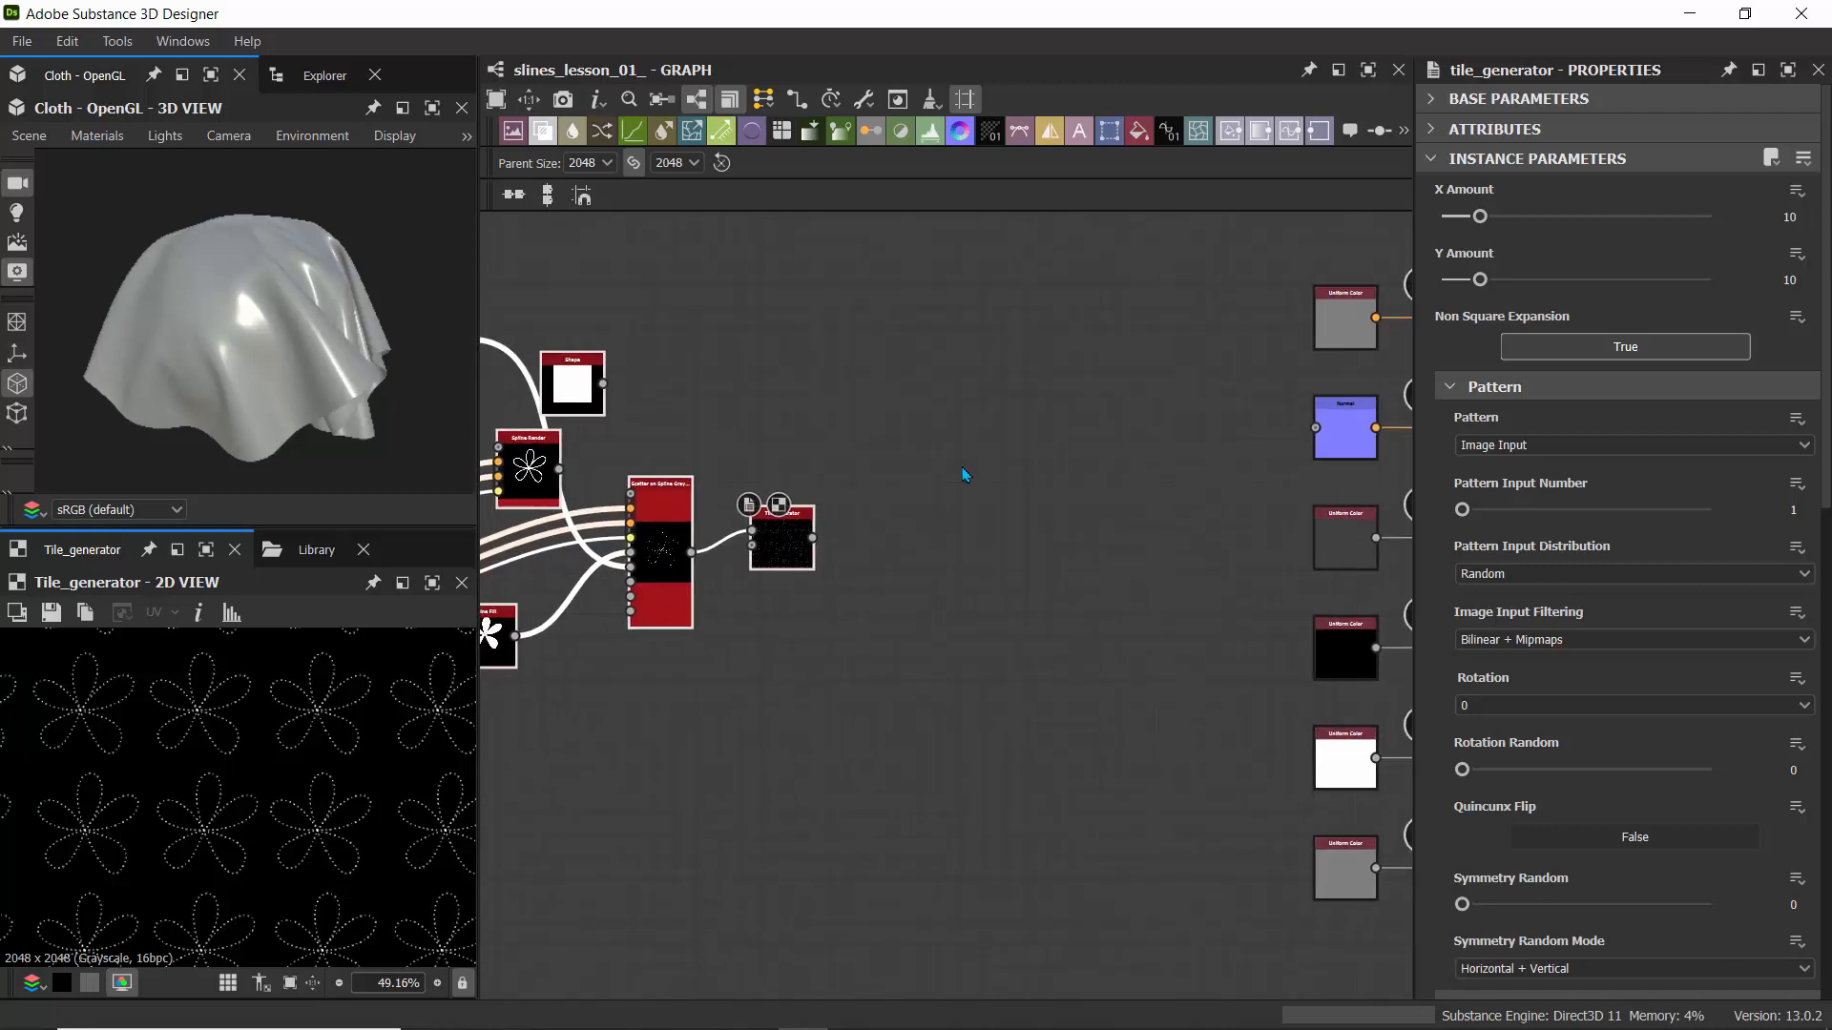
click(575, 134)
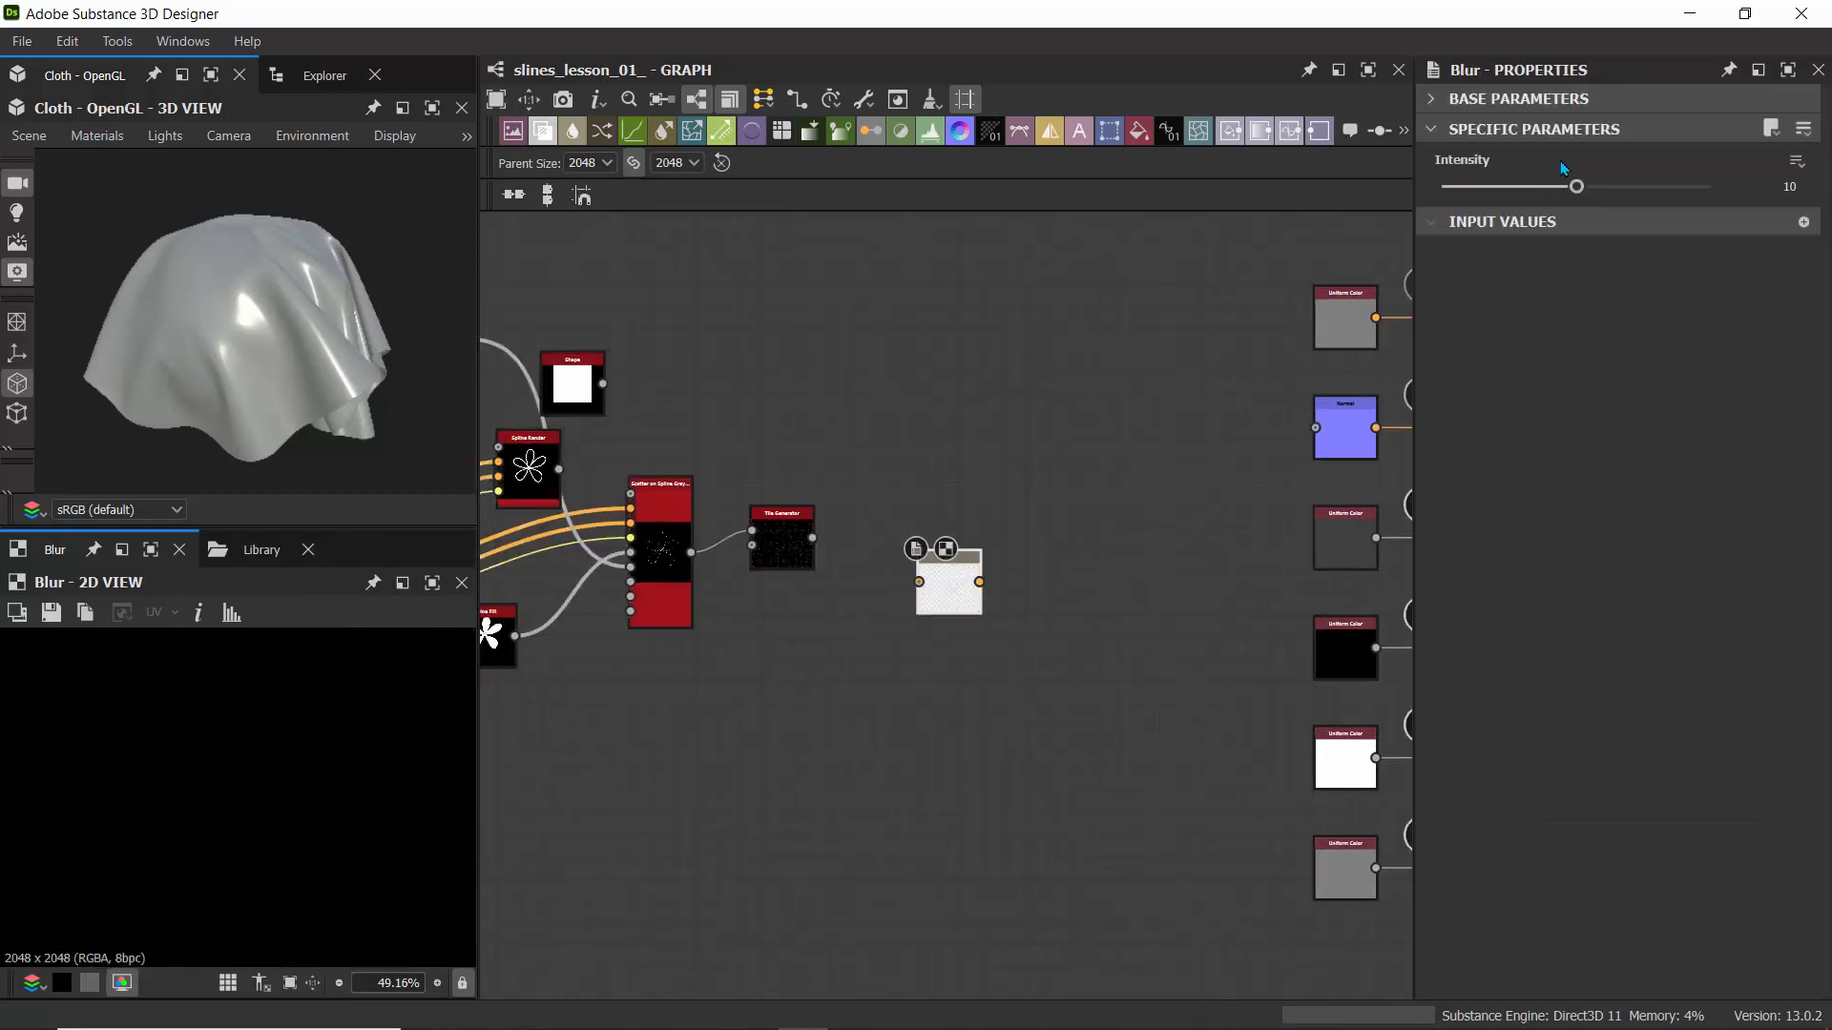
drag(1576, 186, 1225, 179)
- Connect the Tile Generator through the Blur node to the Normal node and inspect the relief on the cloth
drag(812, 537, 918, 581)
middle_drag(1000, 446, 822, 385)
drag(800, 521, 1137, 367)
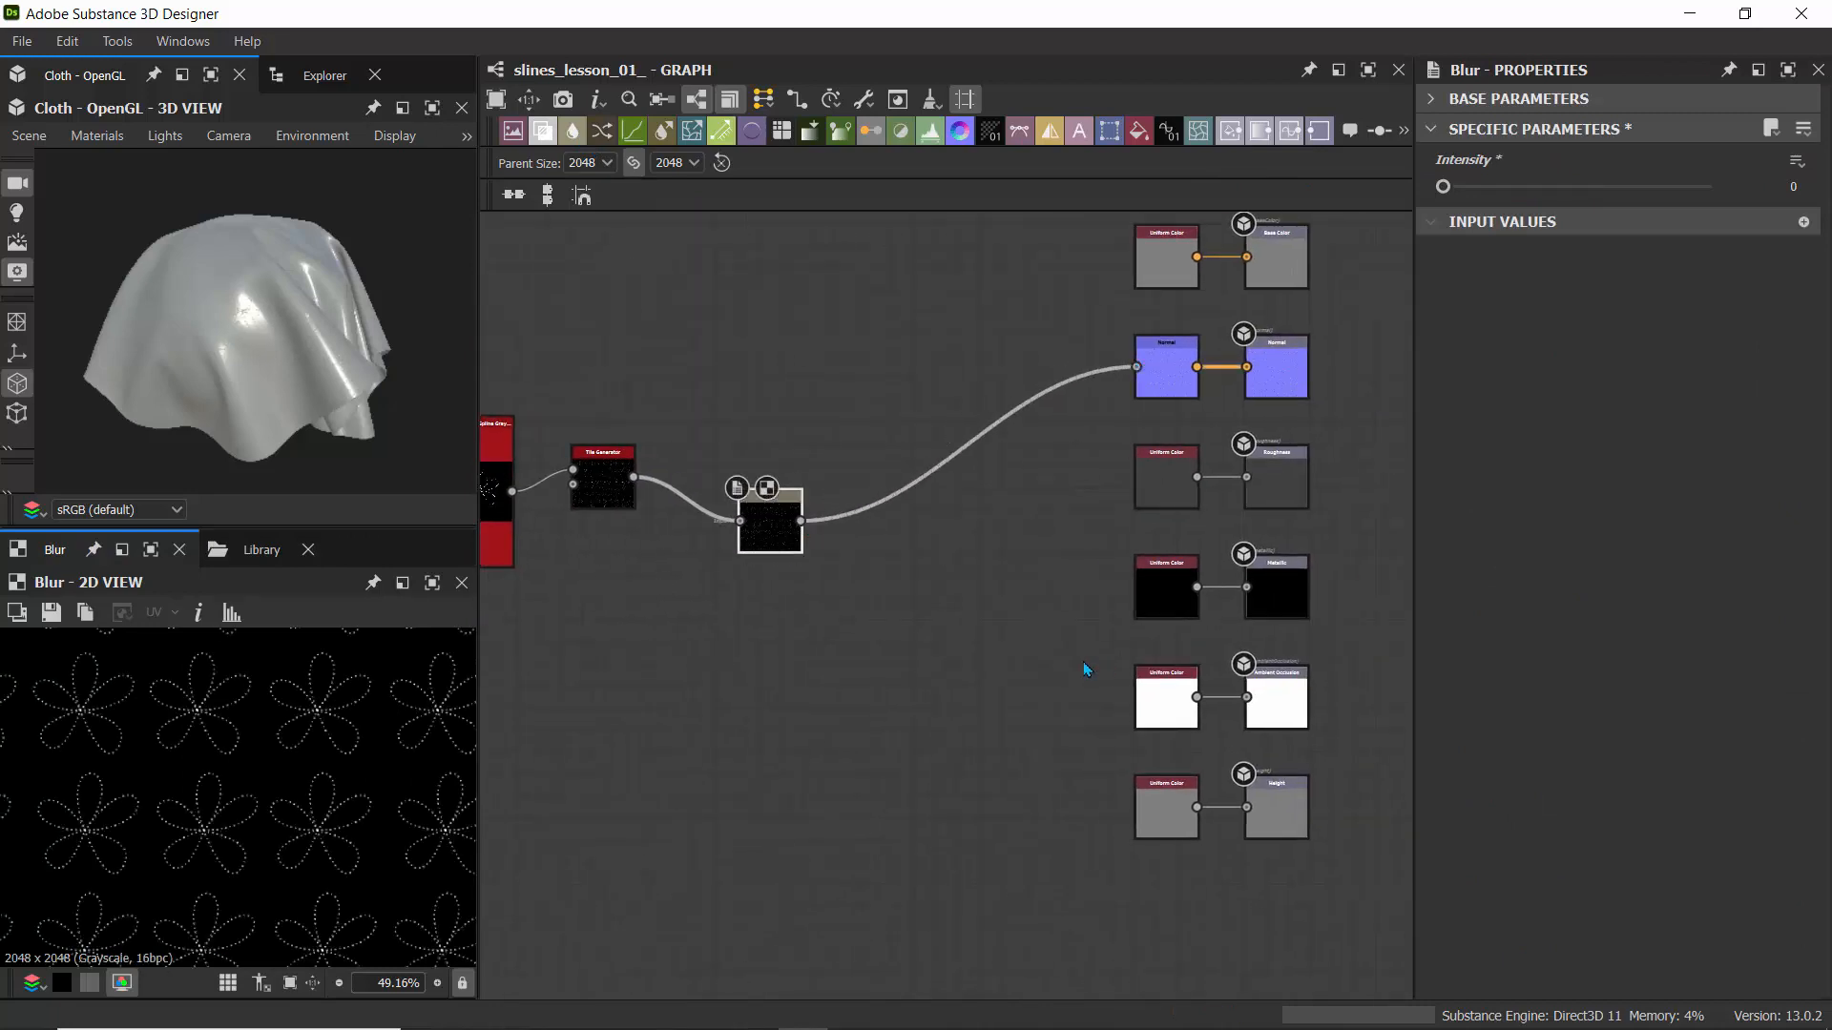
scroll(235, 352, up, 6)
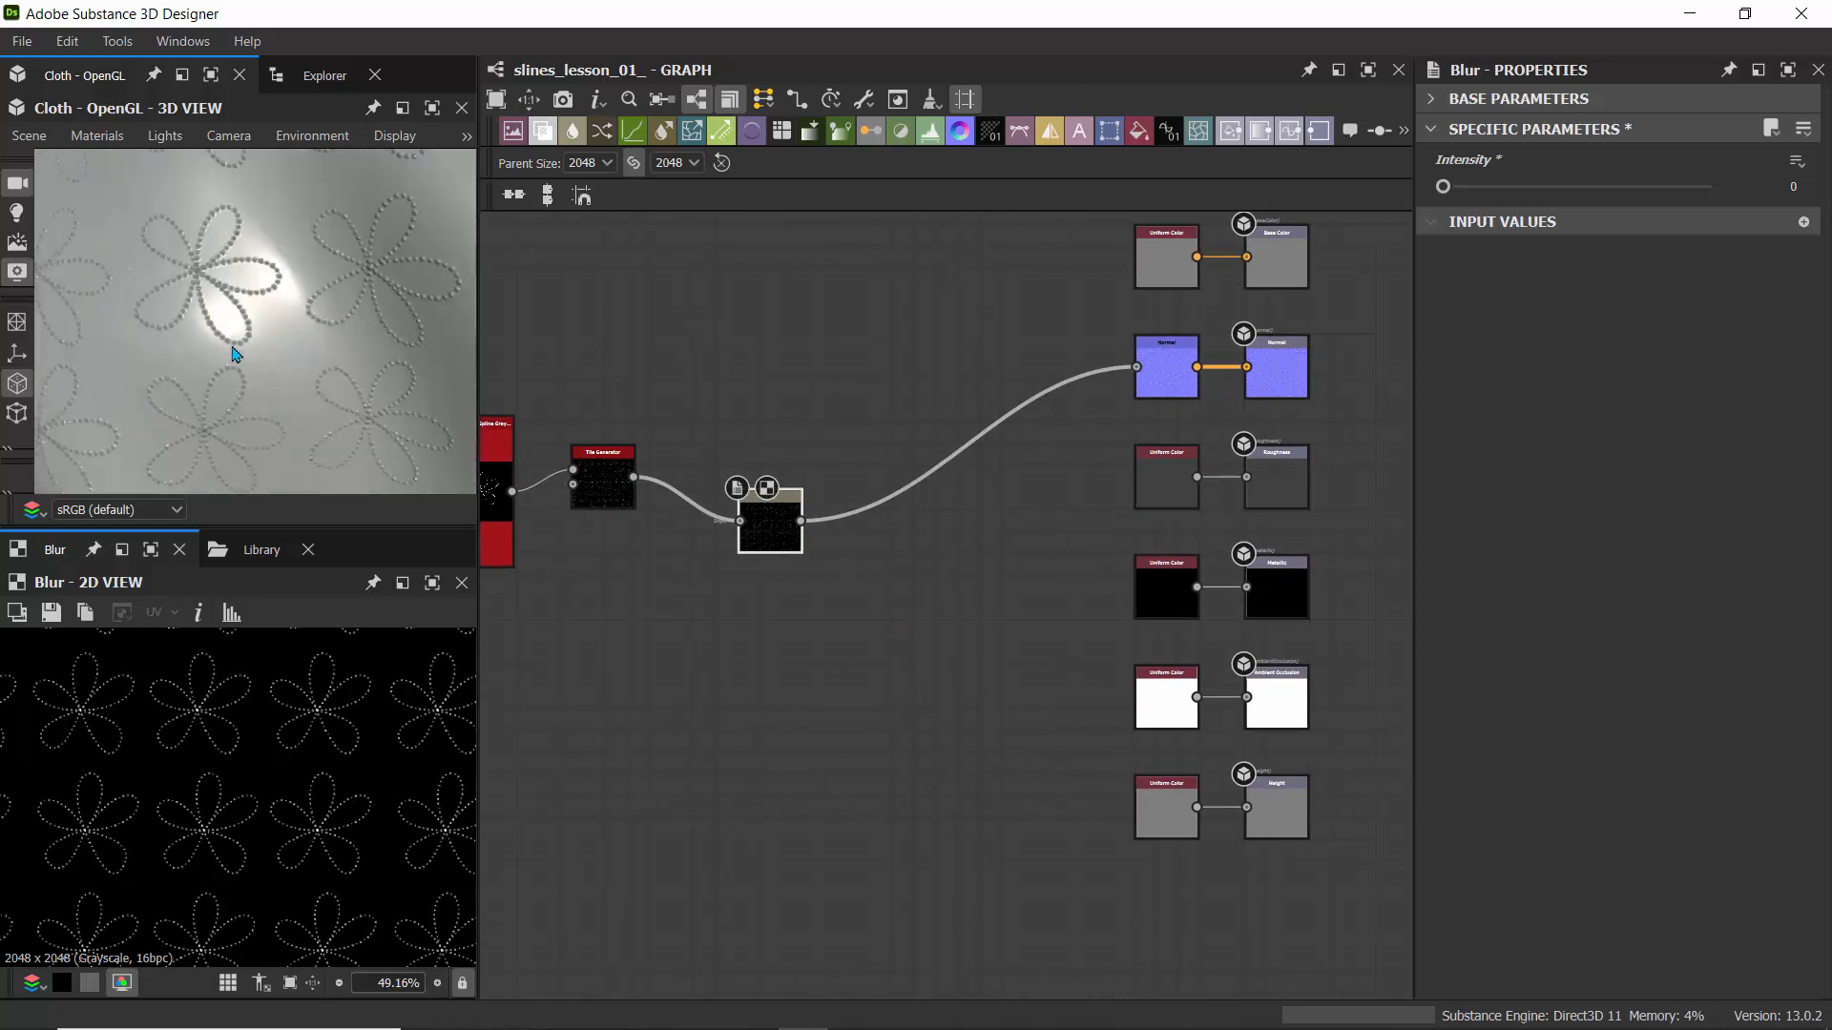
scroll(235, 352, down, 3)
mouse_move(307, 315)
mouse_down()
mouse_move(270, 346)
mouse_move(315, 338)
mouse_up()
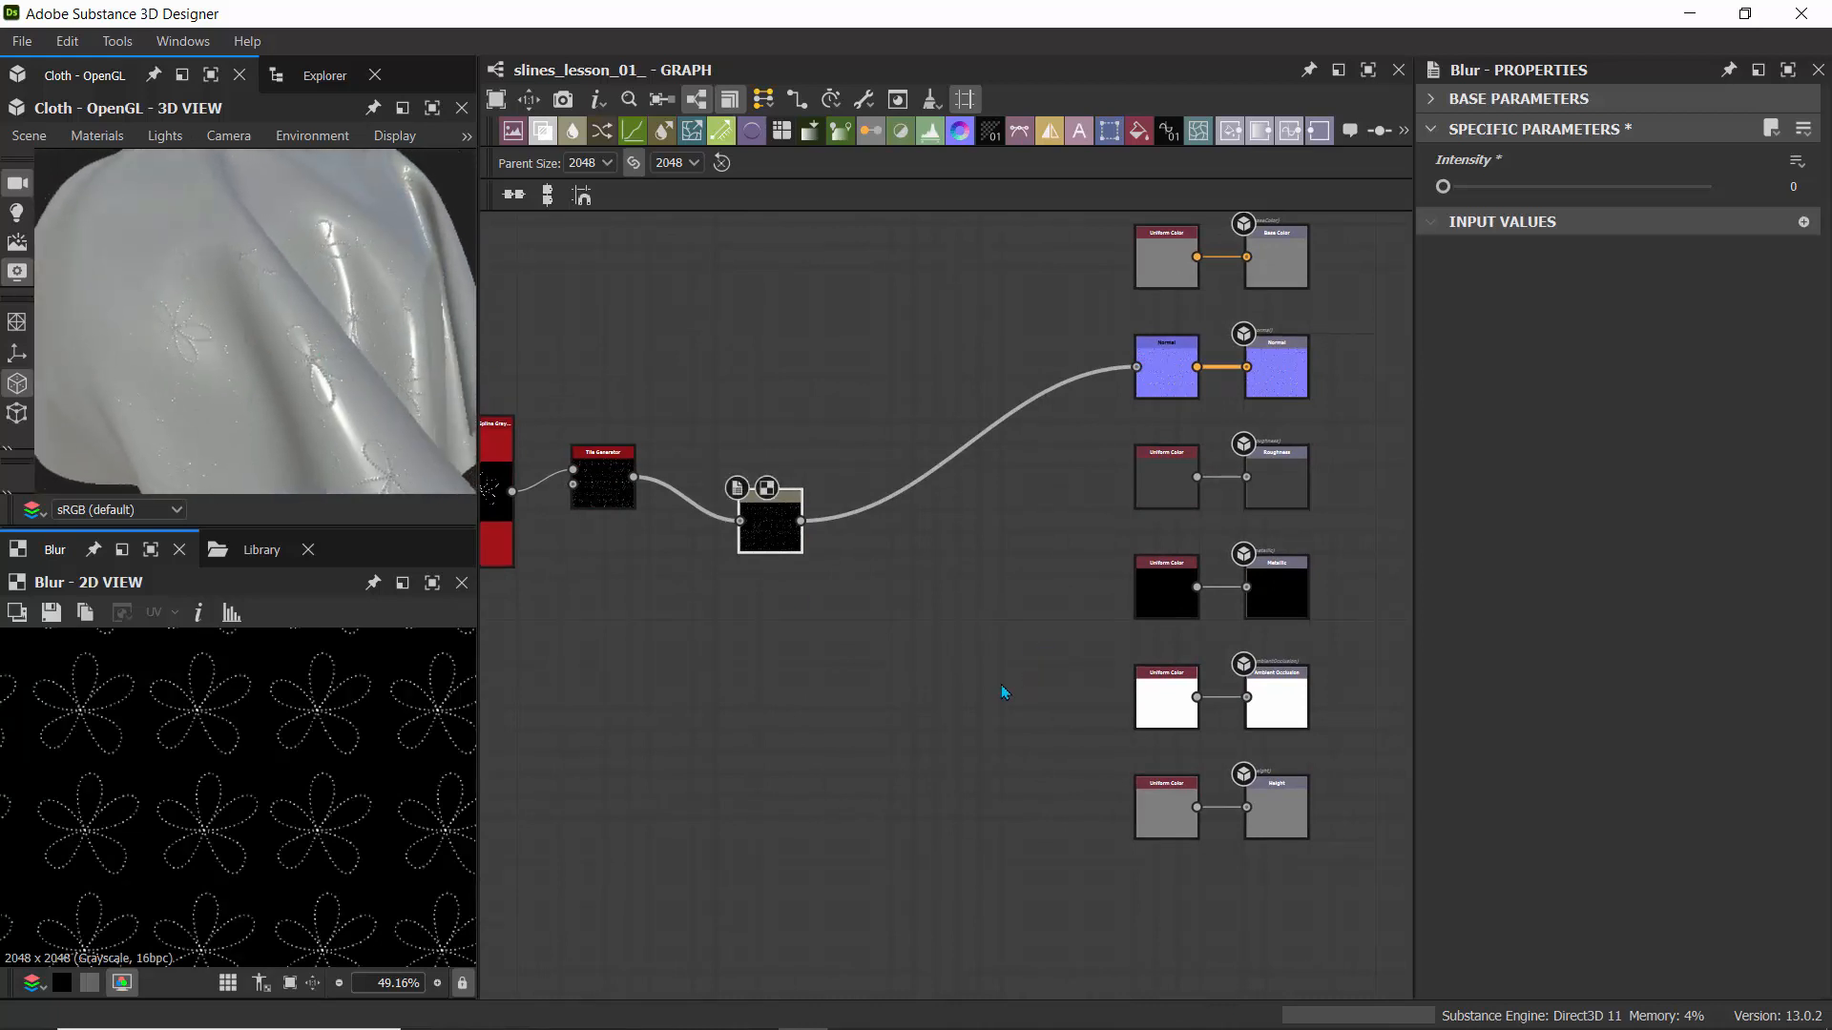
- Add an Ambient Occlusion (HBAO) node and connect it to the Ambient Occlusion output, moving the replaced Uniform Color aside
scroll(982, 693, up, 4)
scroll(954, 692, down, 1)
key(space)
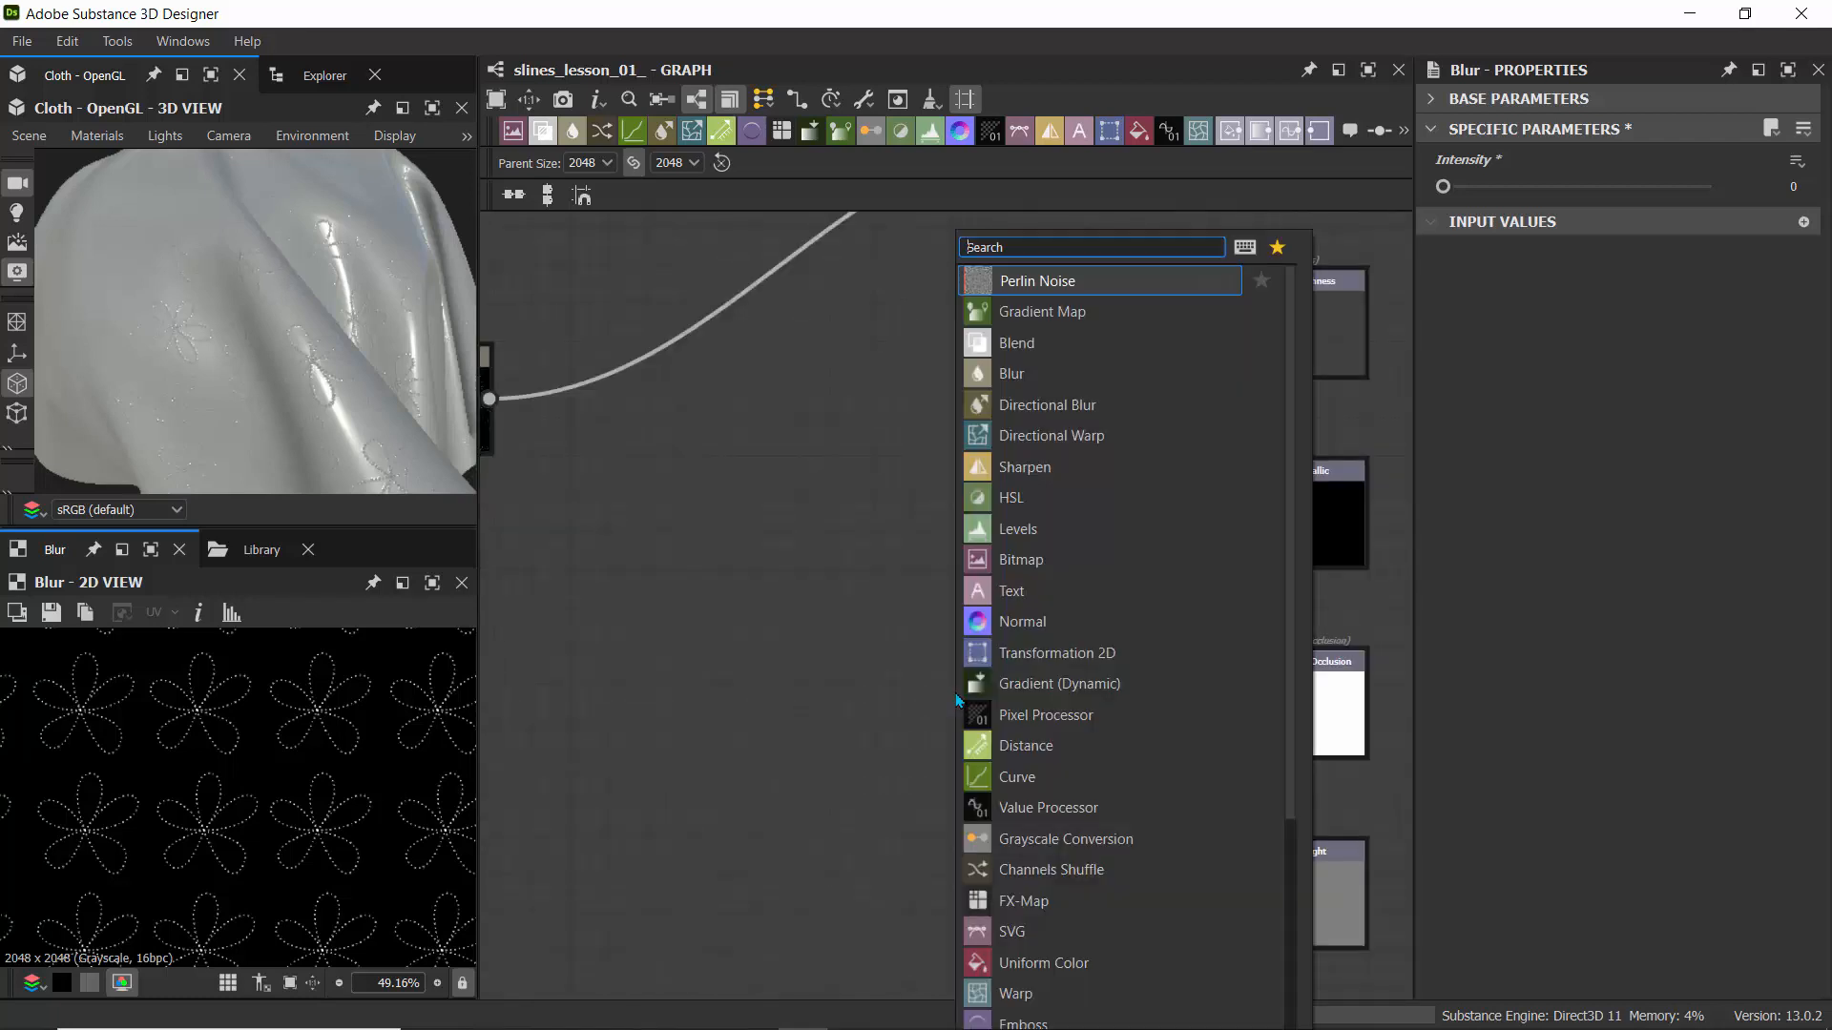
text(hbao)
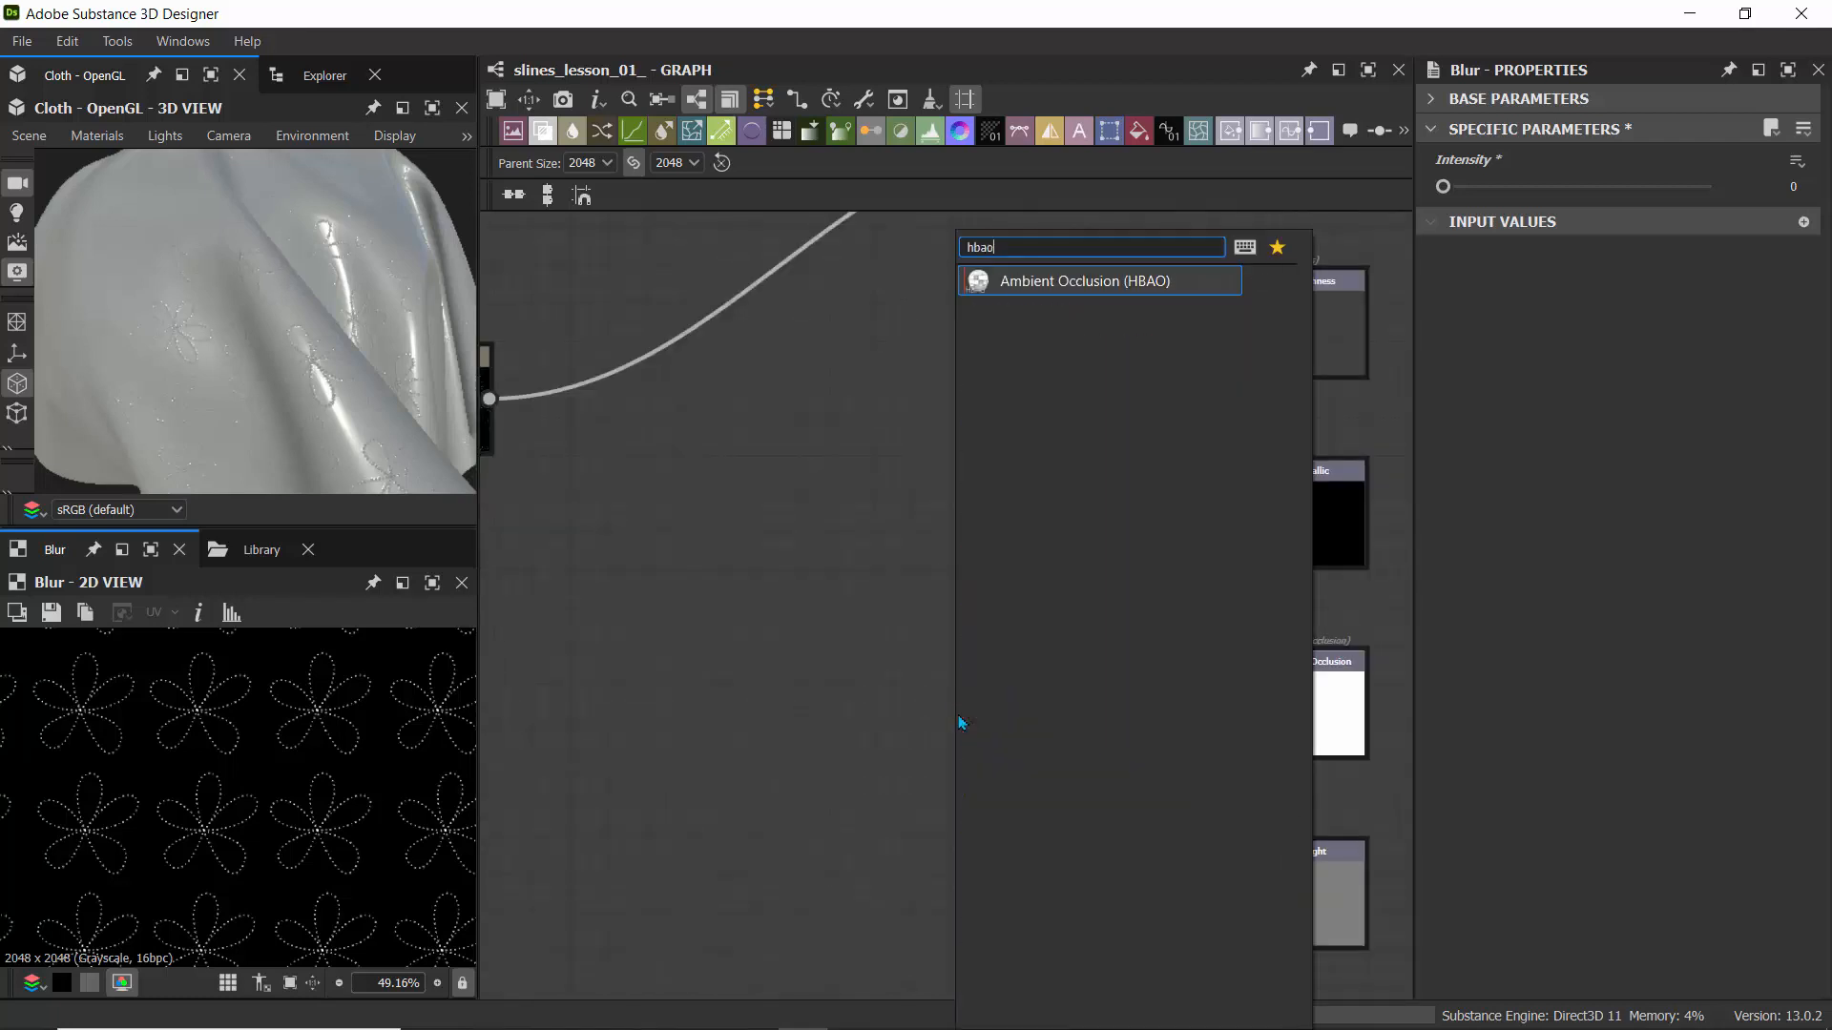
key(Return)
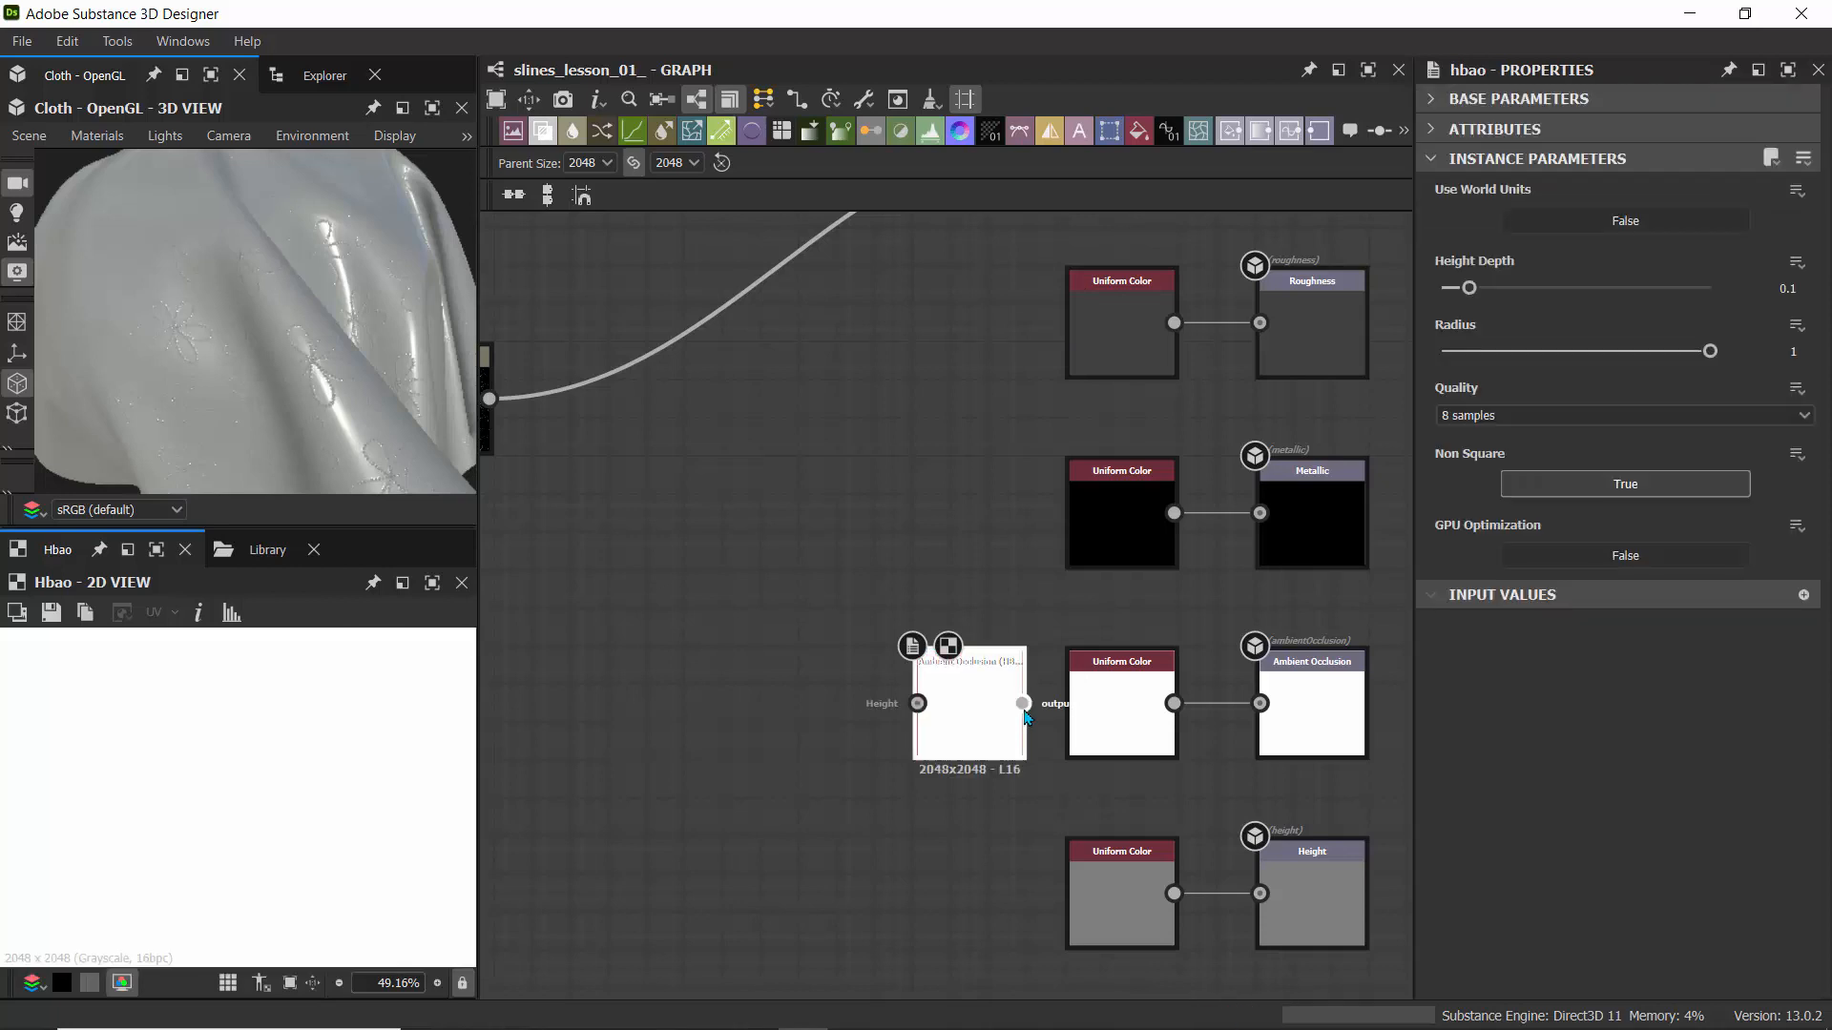
drag(1022, 703, 1261, 703)
drag(1116, 715, 887, 830)
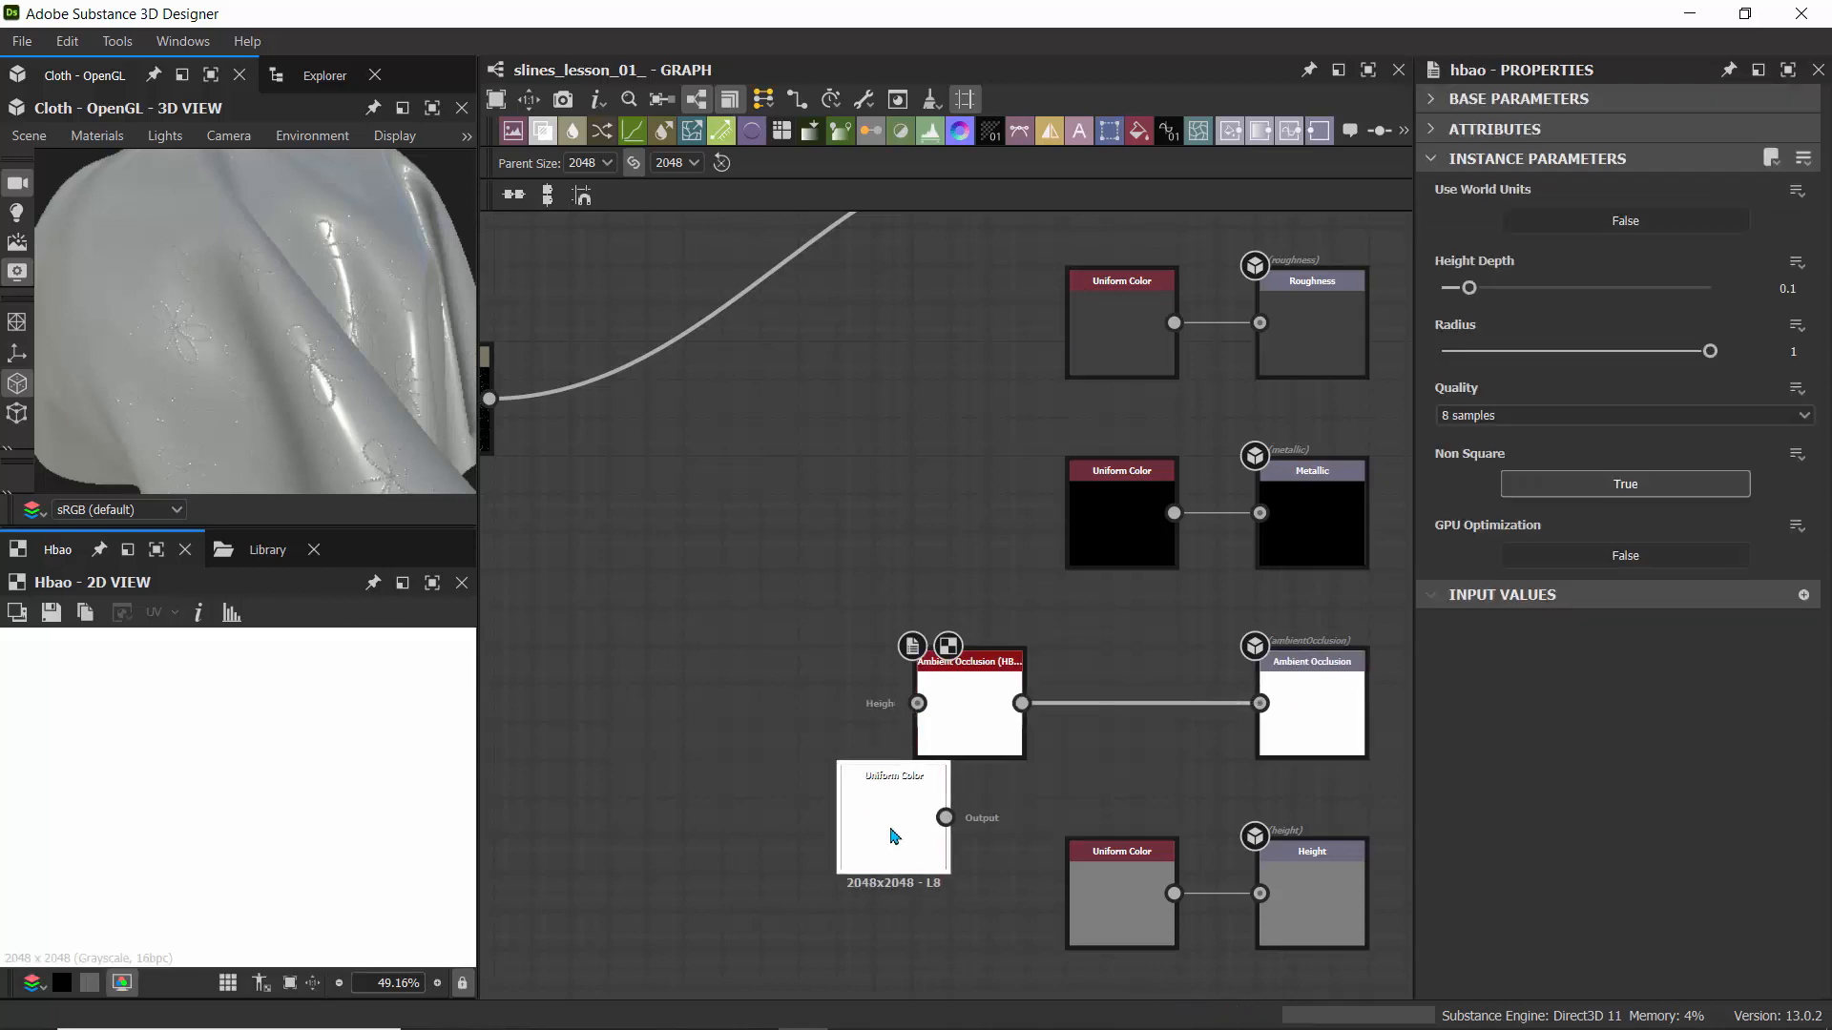
- Connect the Blur output to the HBAO node's Height input and inspect the shaded flowers on the cloth
drag(489, 398, 918, 703)
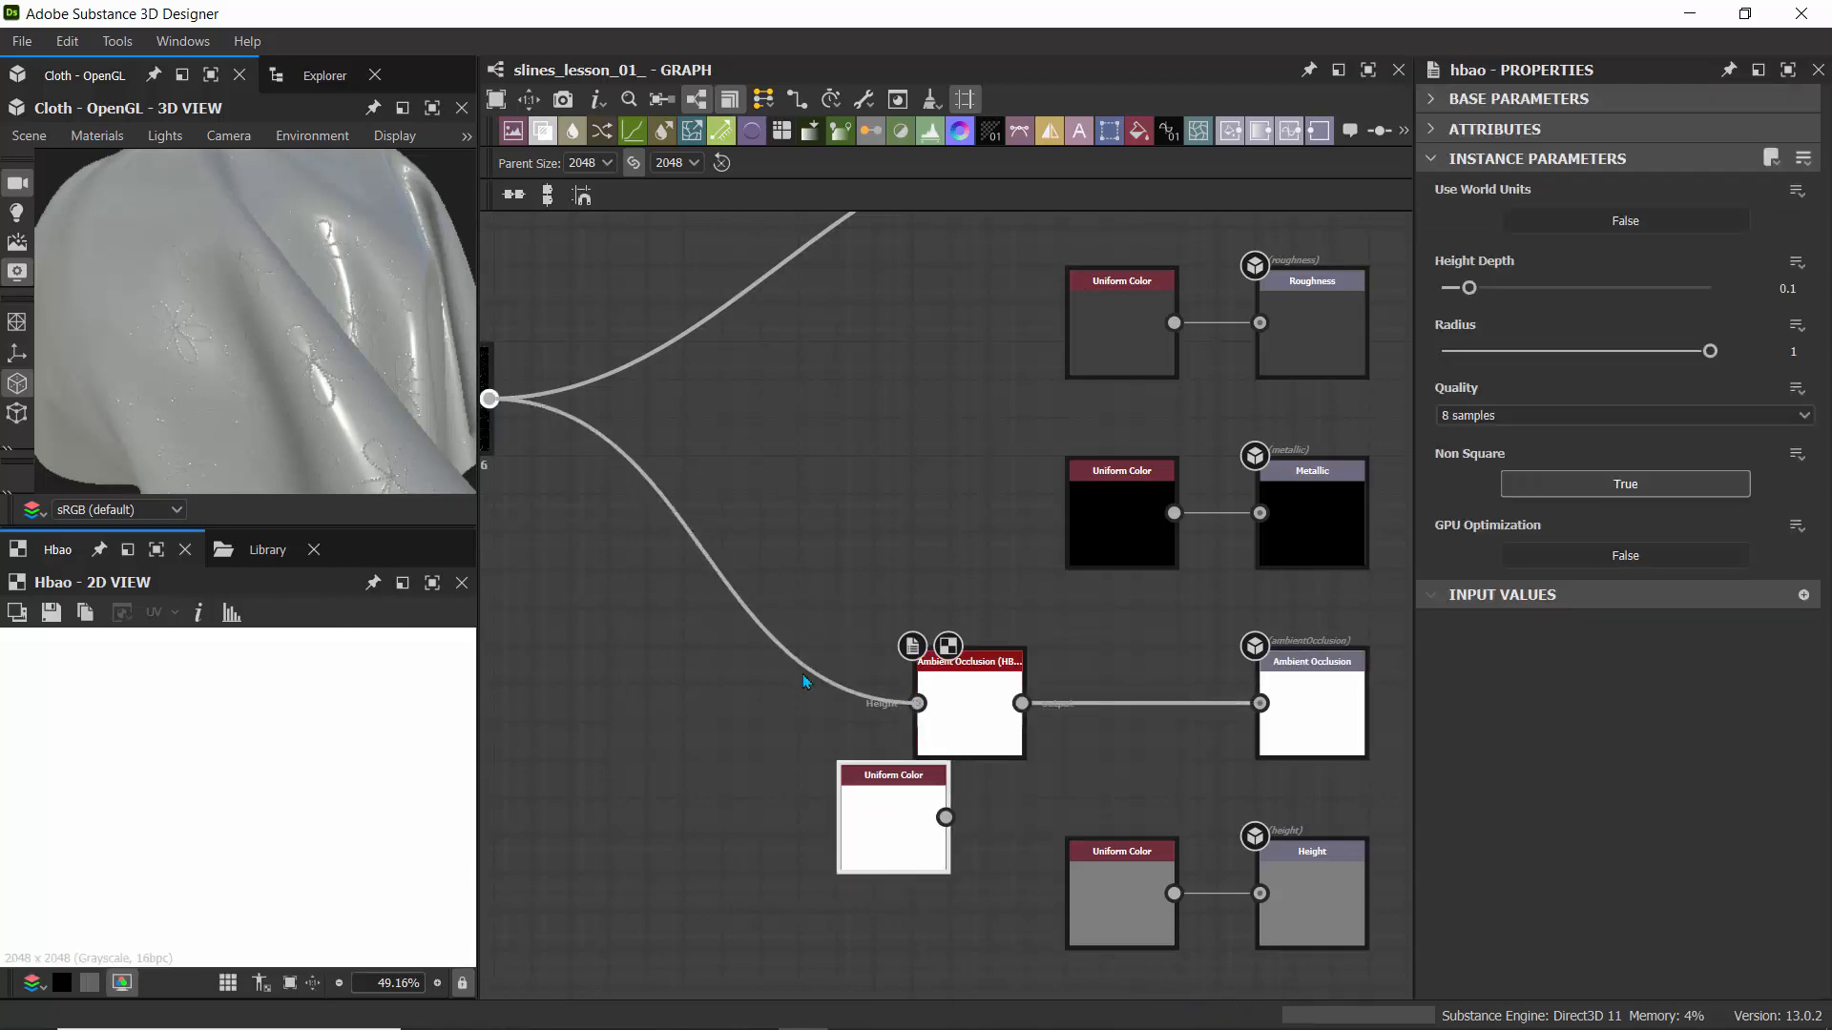
middle_drag(744, 623, 783, 636)
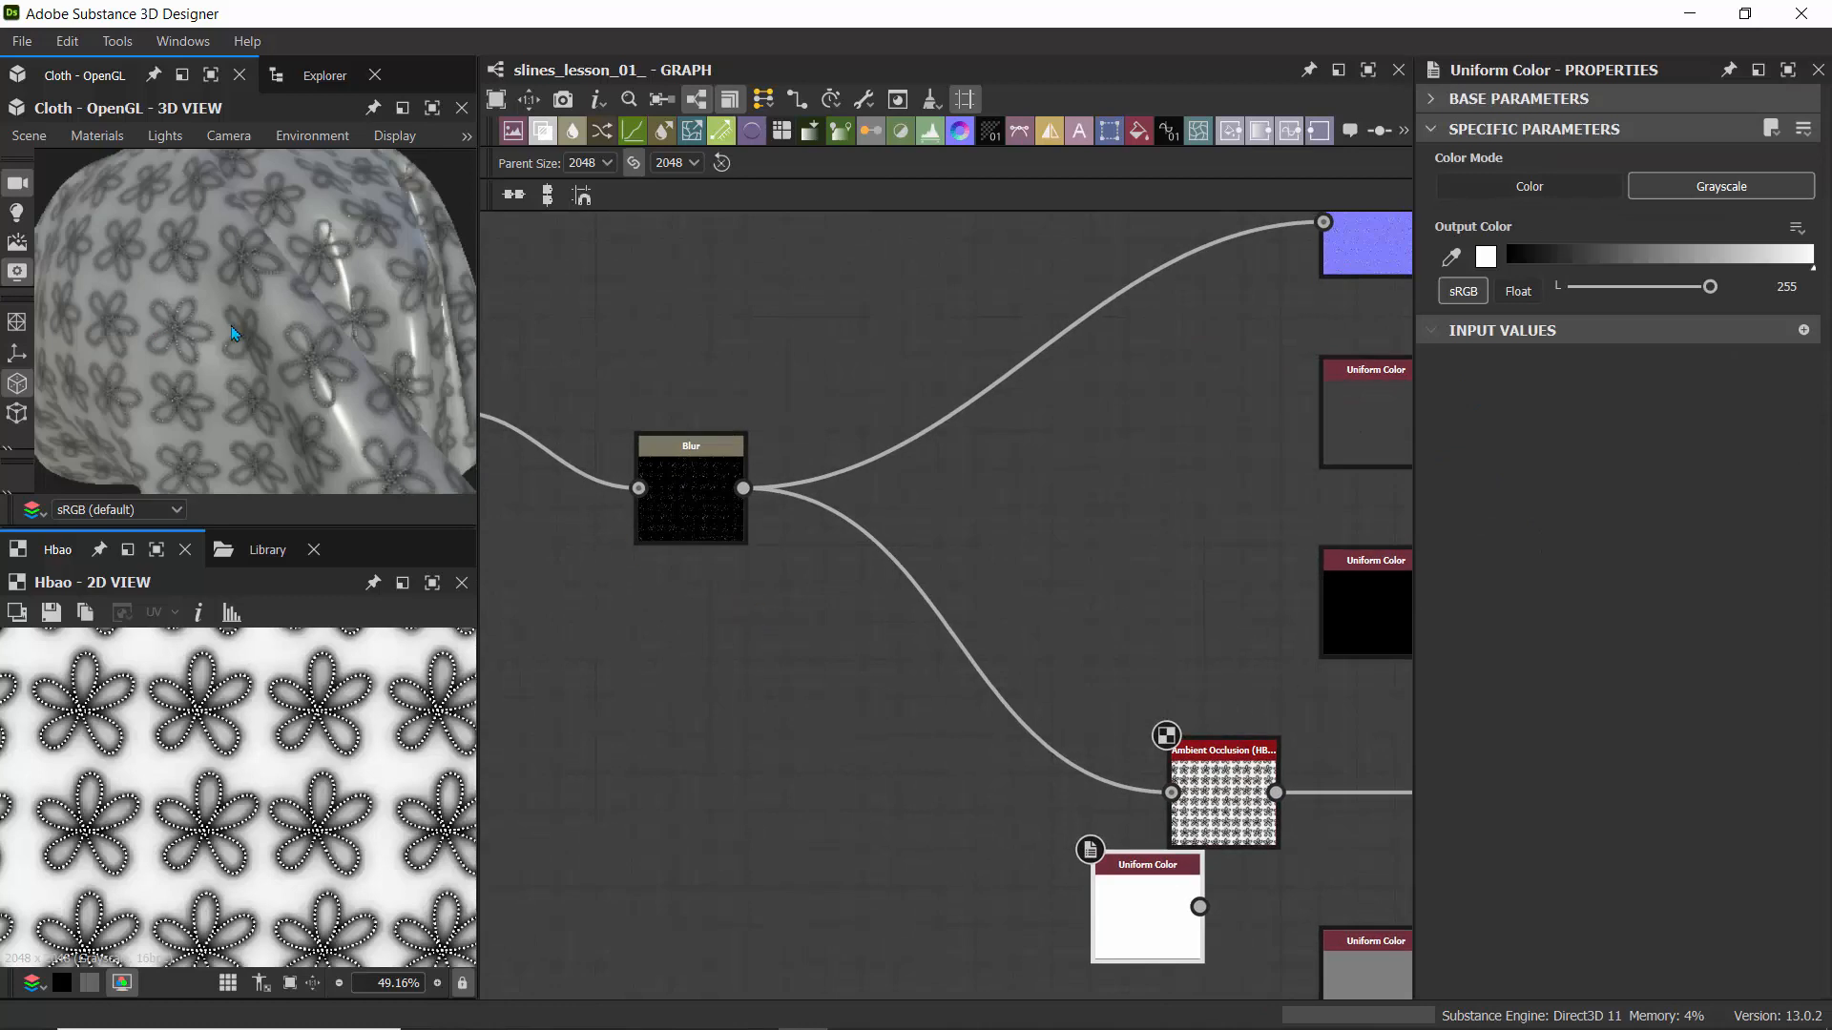
middle_drag(985, 442, 891, 478)
mouse_move(235, 298)
mouse_down()
mouse_move(307, 311)
mouse_move(152, 286)
mouse_move(248, 301)
mouse_up()
scroll(281, 307, down, 3)
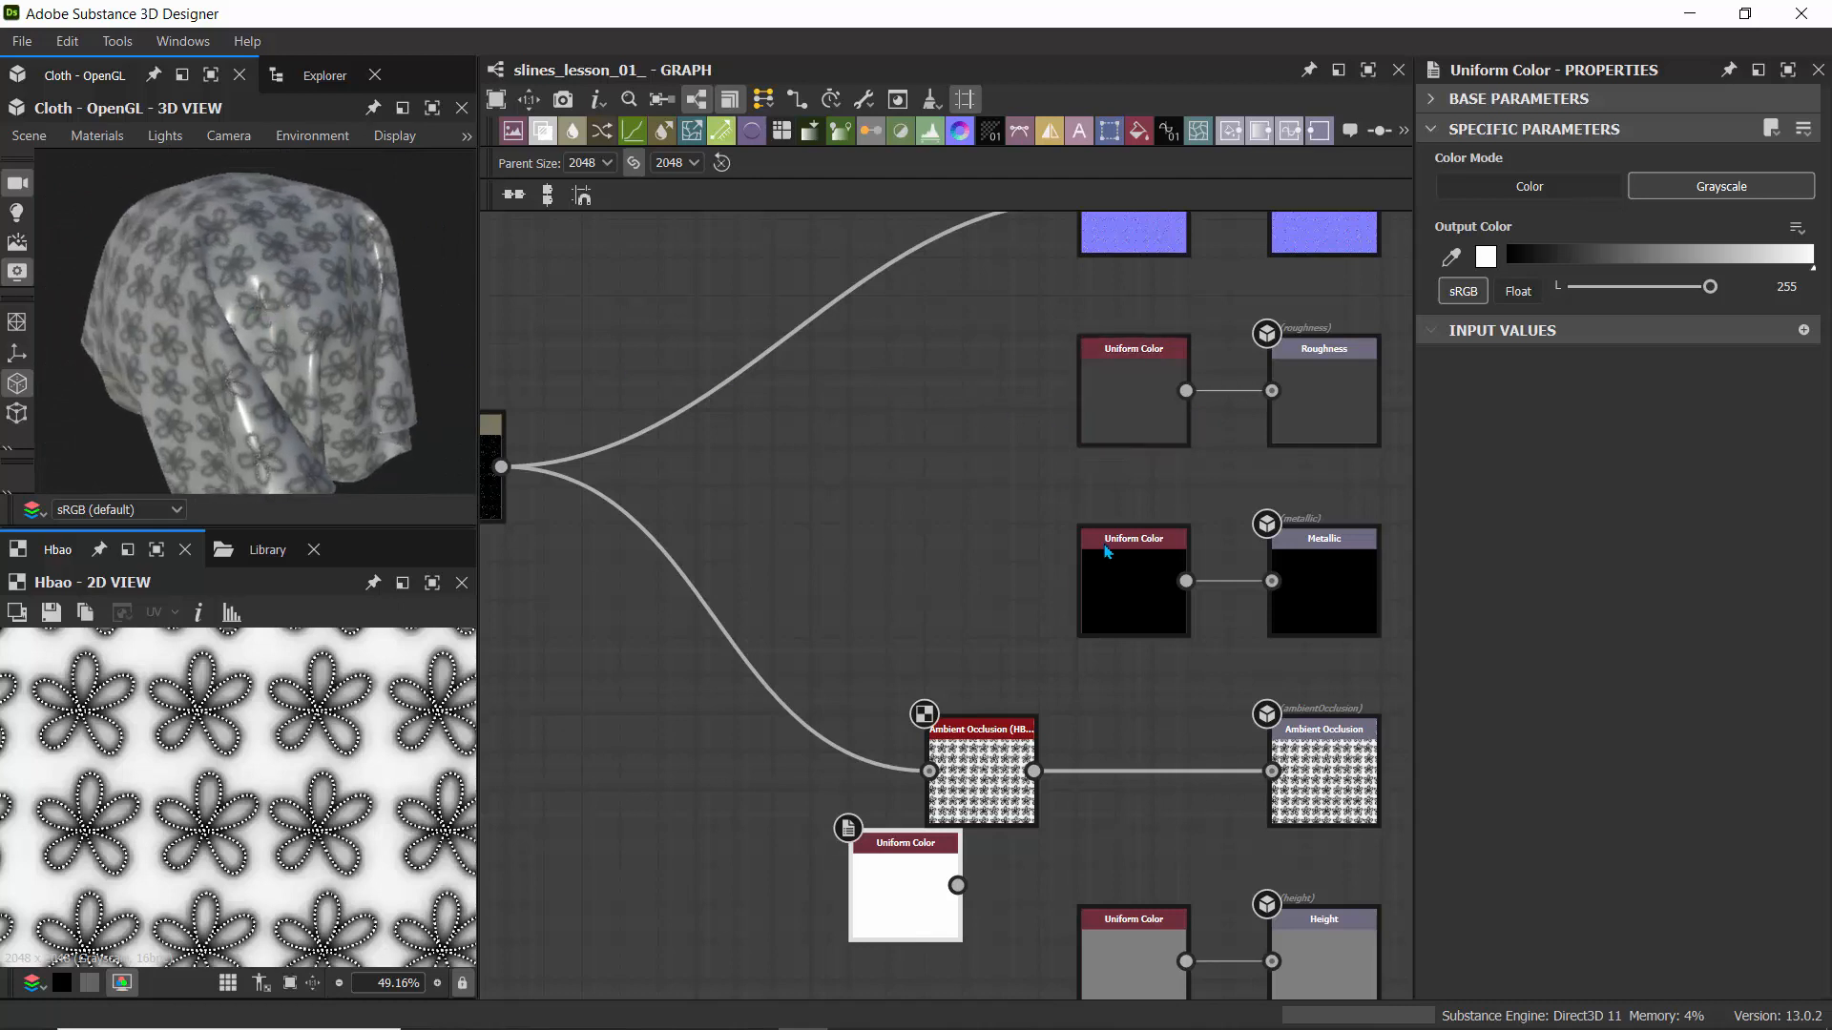
- Set the Roughness Uniform Color's grayscale output to 173 and check the cloth in the 3D view
click(1123, 405)
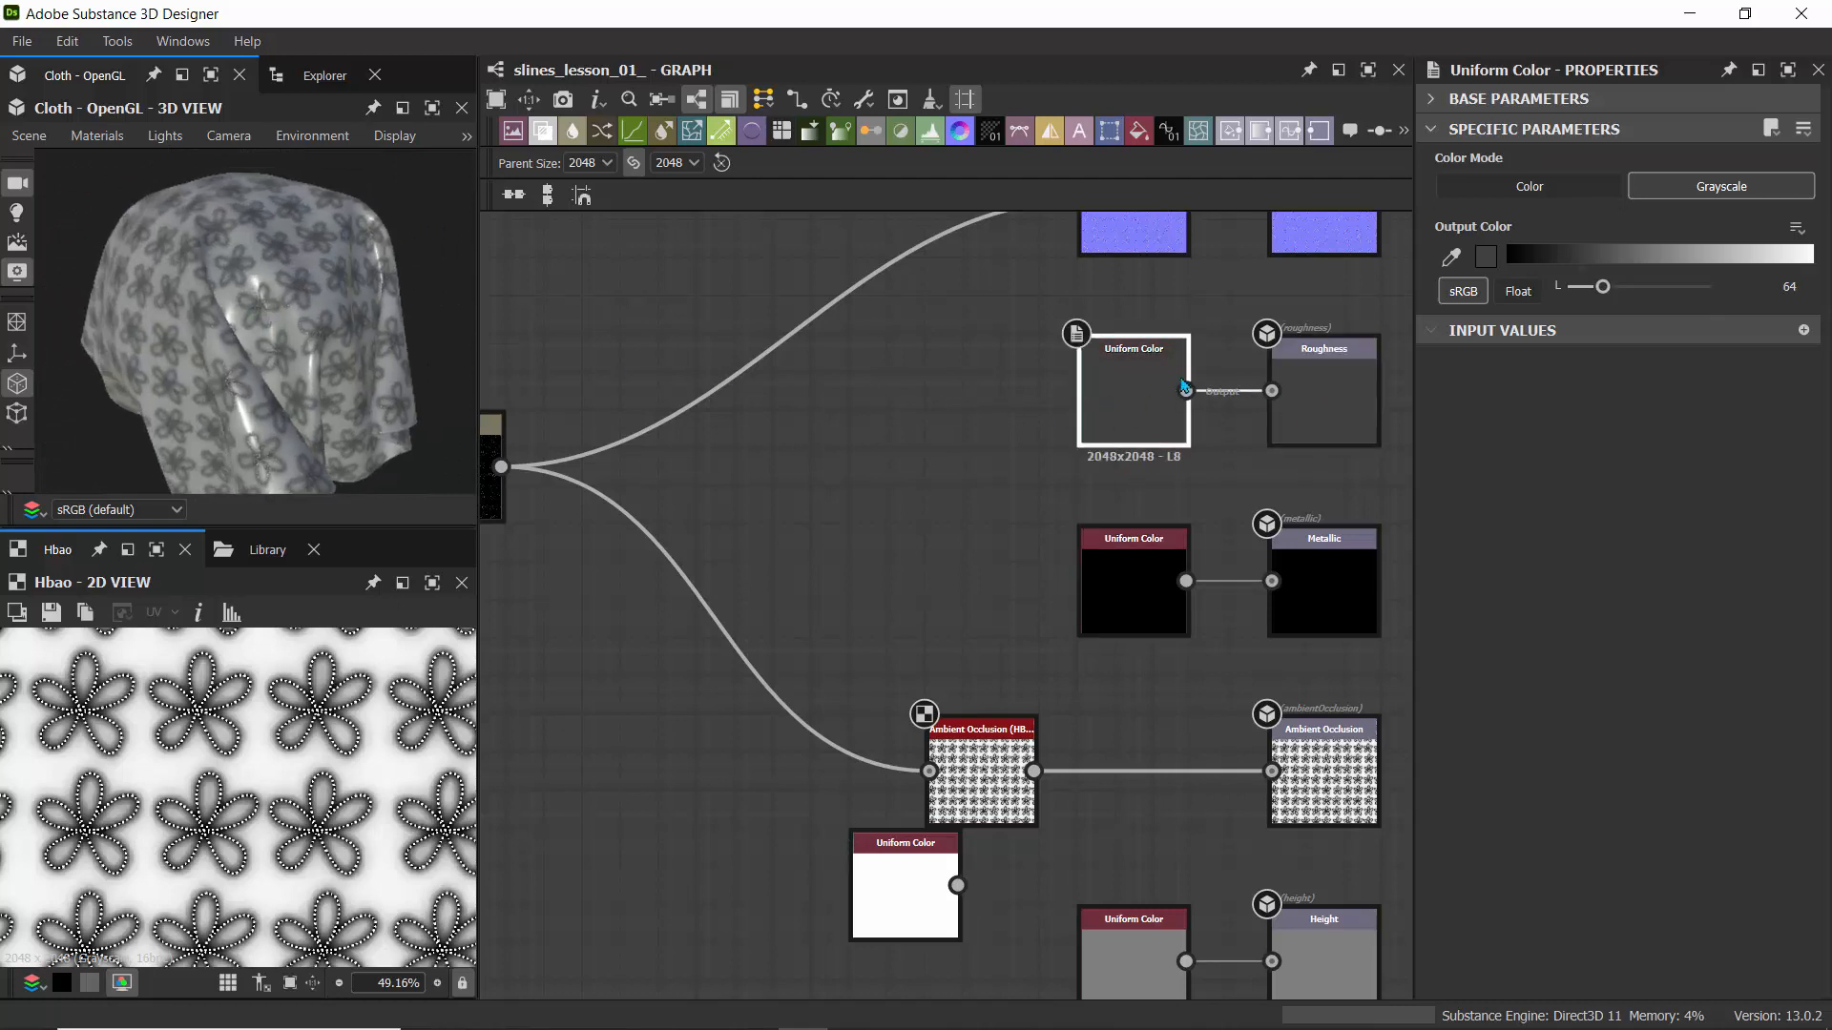
click(1718, 262)
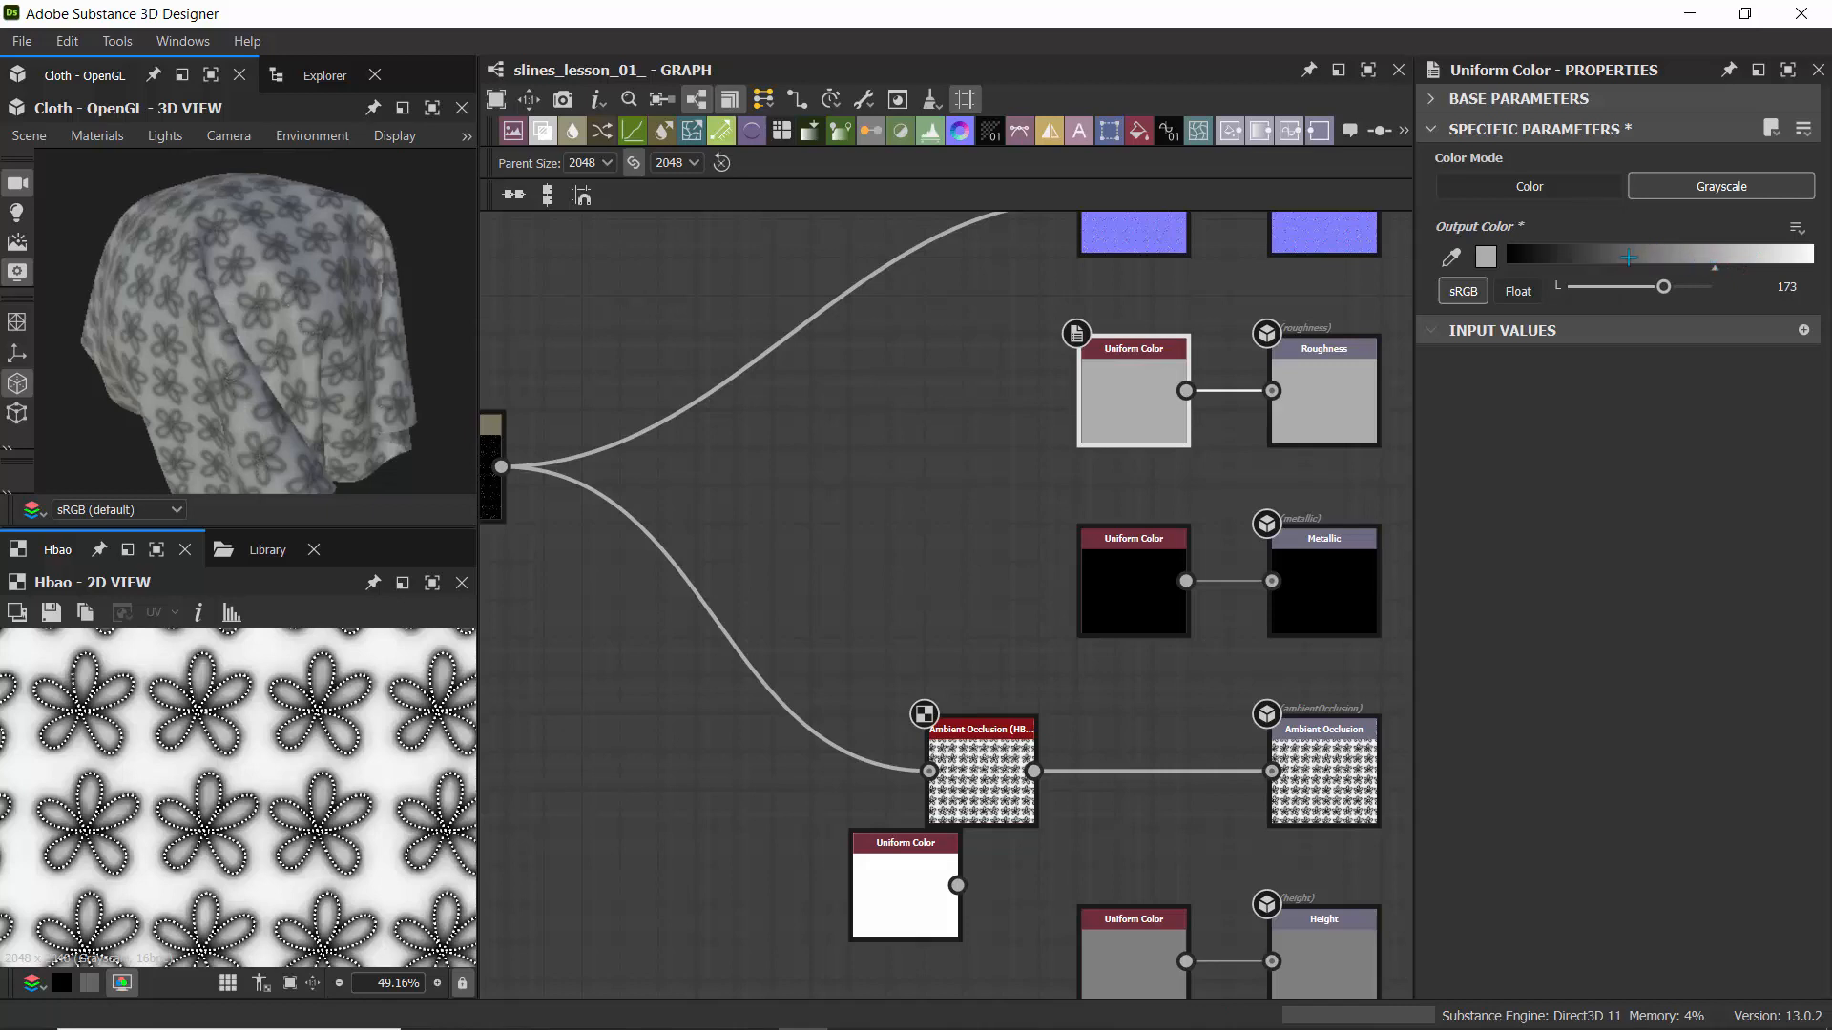
drag(434, 328, 401, 296)
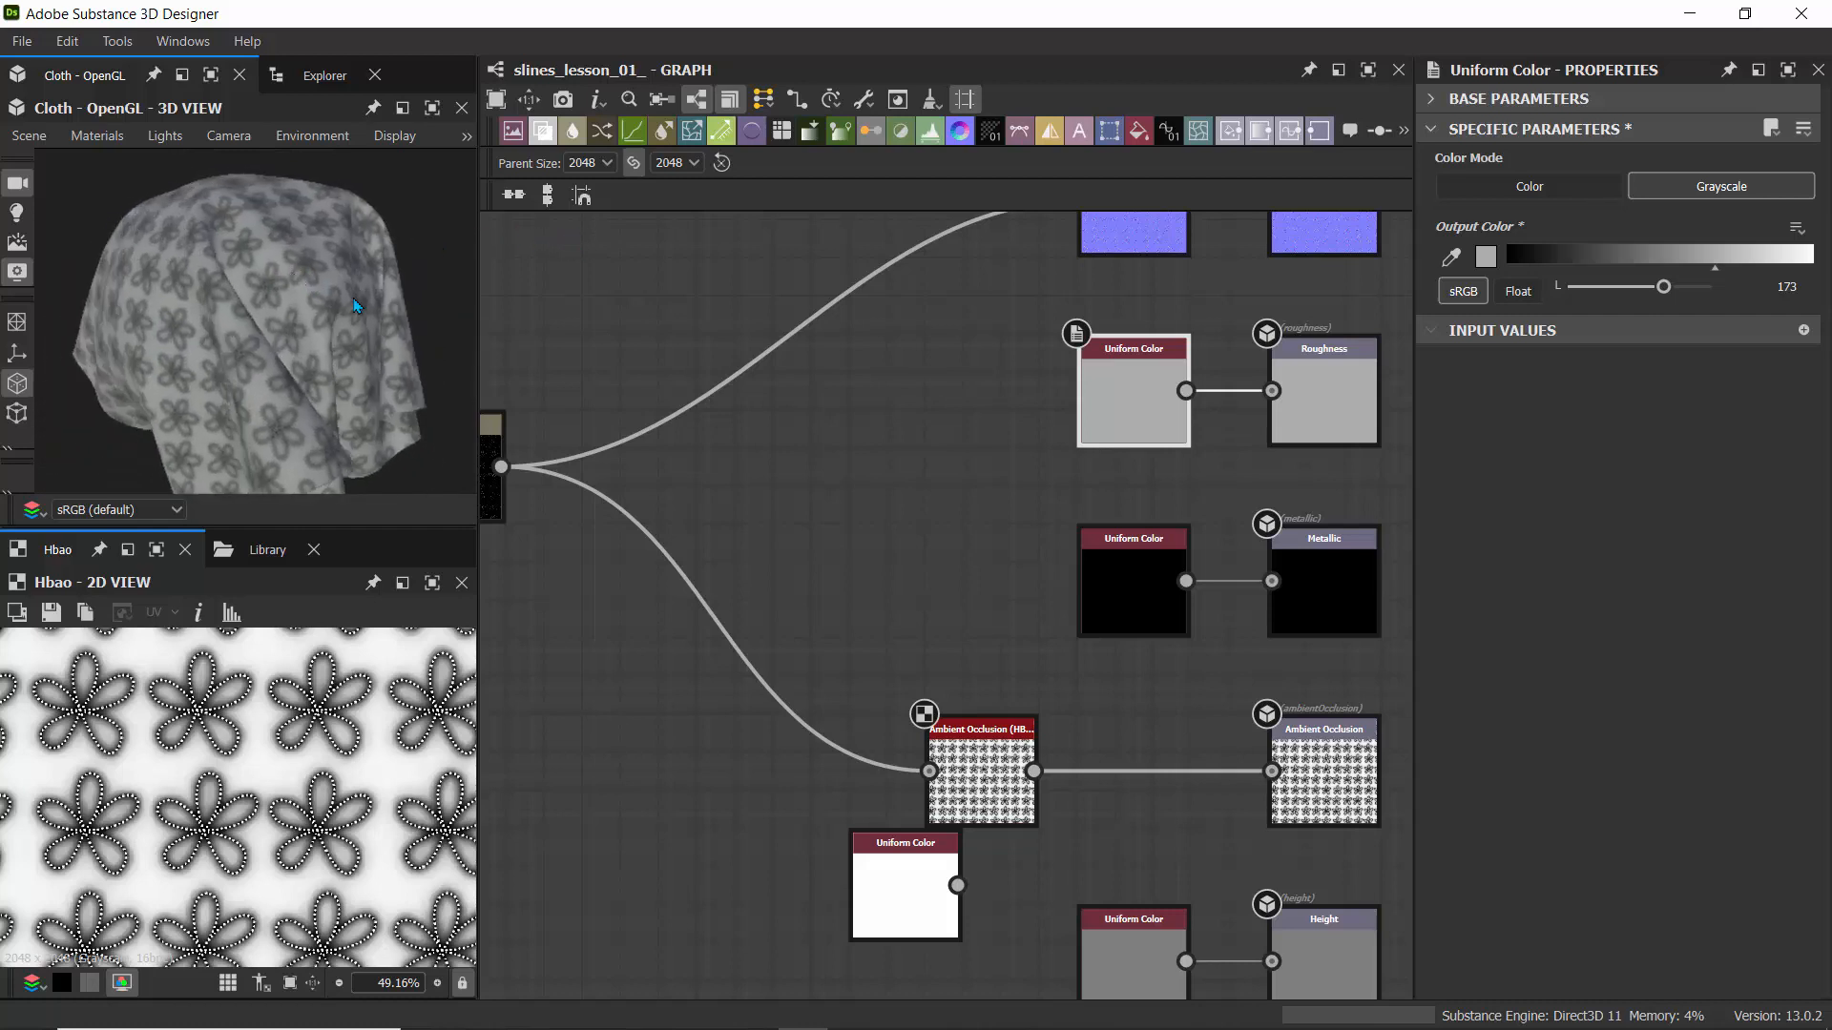
- Set the Metallic Uniform Color's grayscale output to 13 and check the cloth in the 3D view
click(1120, 604)
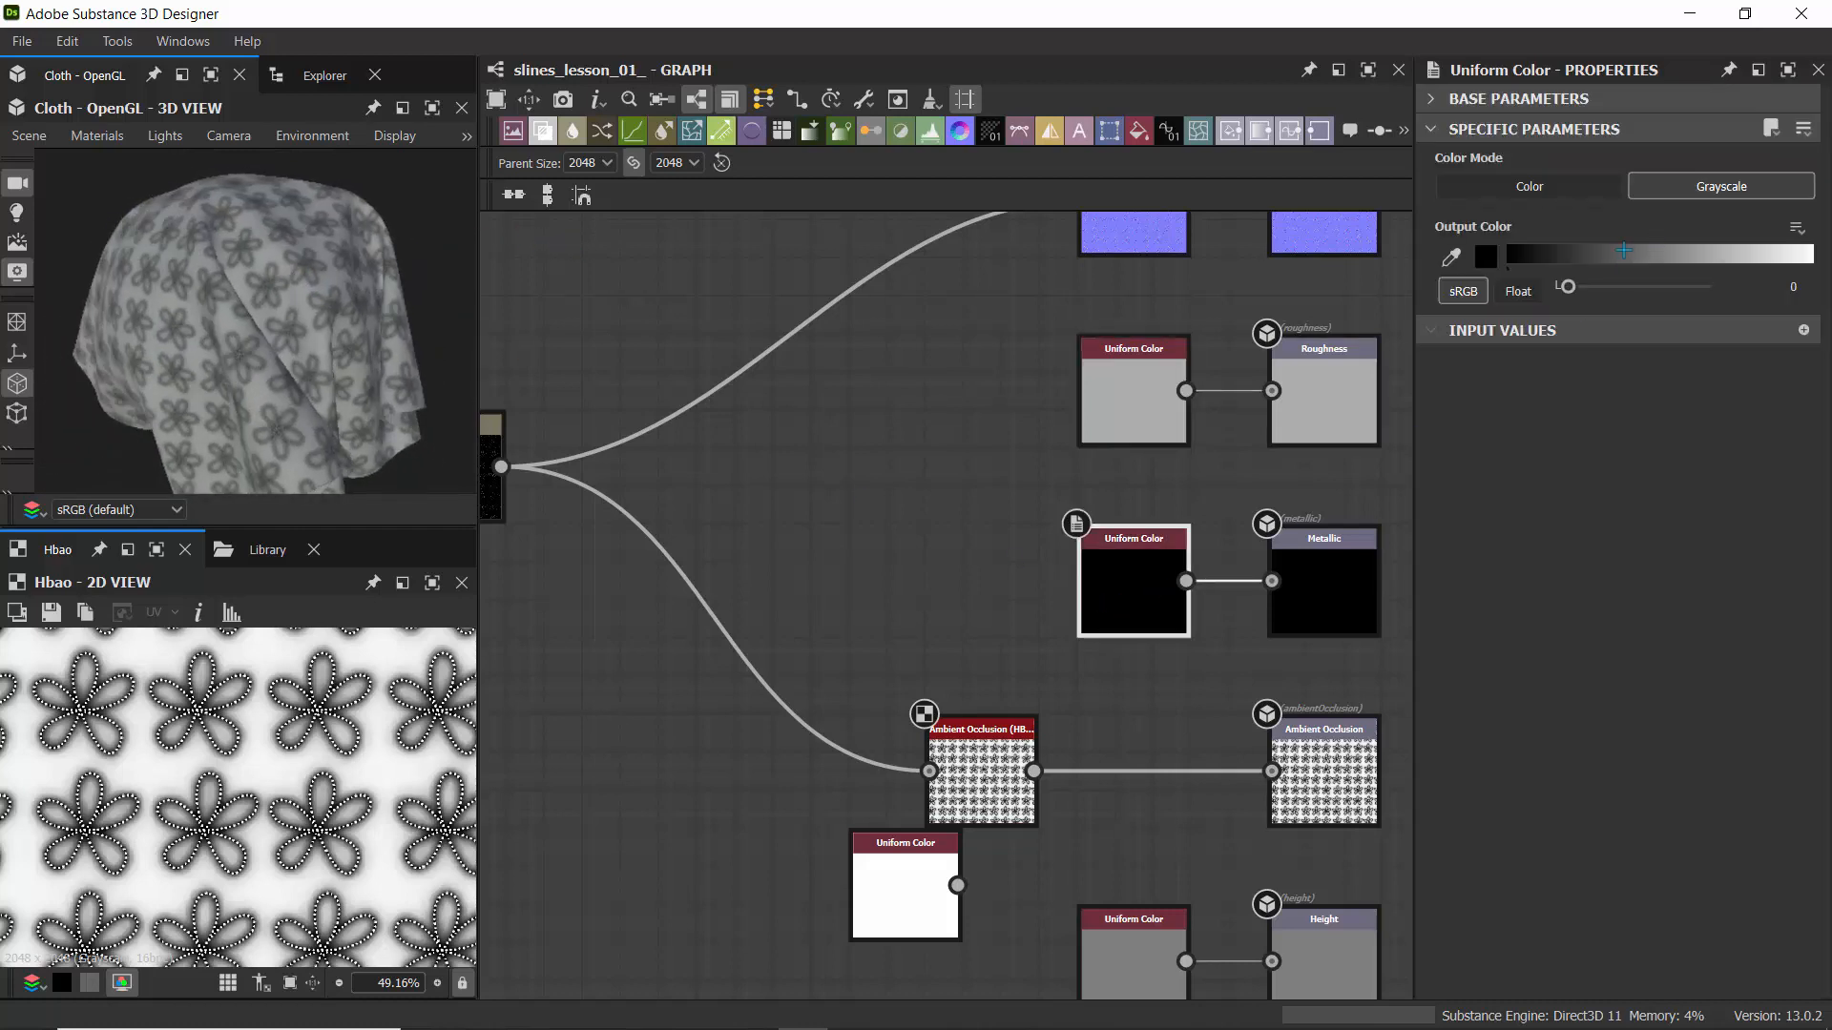
mouse_move(1599, 256)
mouse_down()
mouse_move(1774, 256)
mouse_move(1520, 250)
mouse_up()
mouse_move(212, 313)
mouse_down()
mouse_move(115, 320)
mouse_move(286, 341)
mouse_move(173, 314)
mouse_move(238, 322)
mouse_up()
- Move the Normal node away from its output and add a Curvature node fed by the Normal node's output
scroll(854, 417, down, 4)
middle_drag(912, 405, 937, 564)
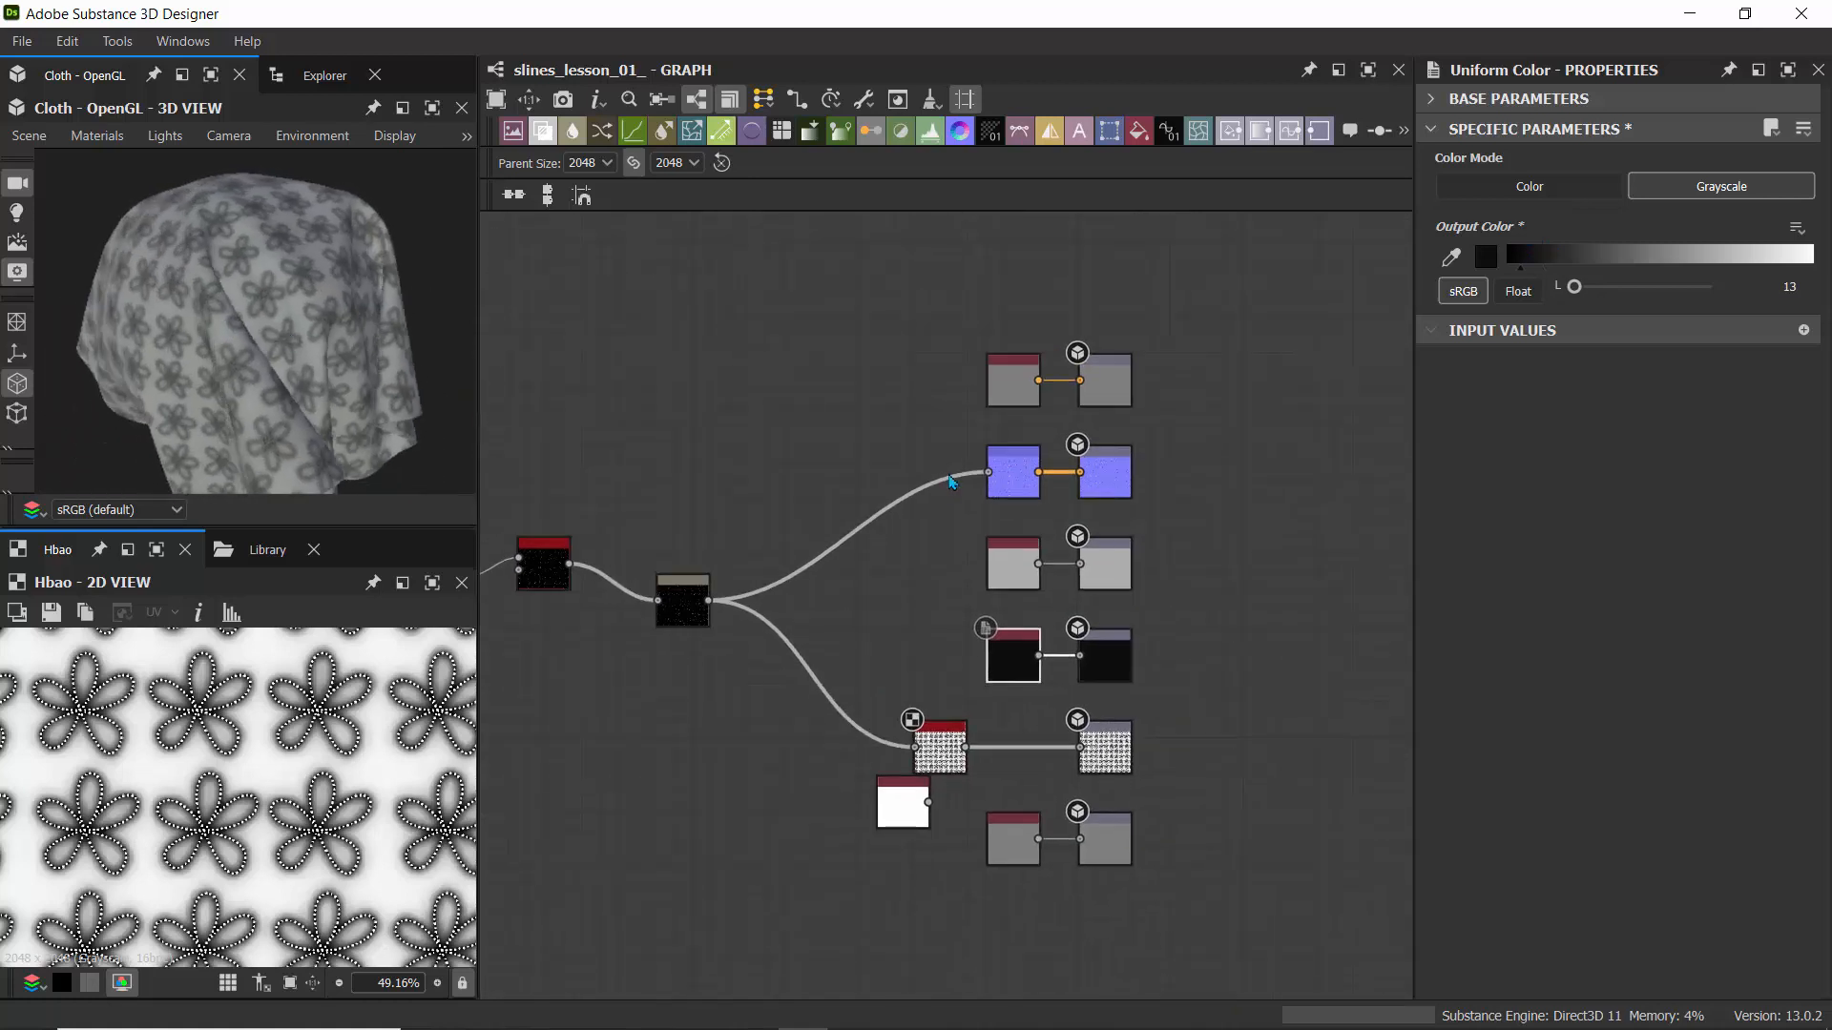
drag(1004, 466, 843, 470)
scroll(838, 422, up, 5)
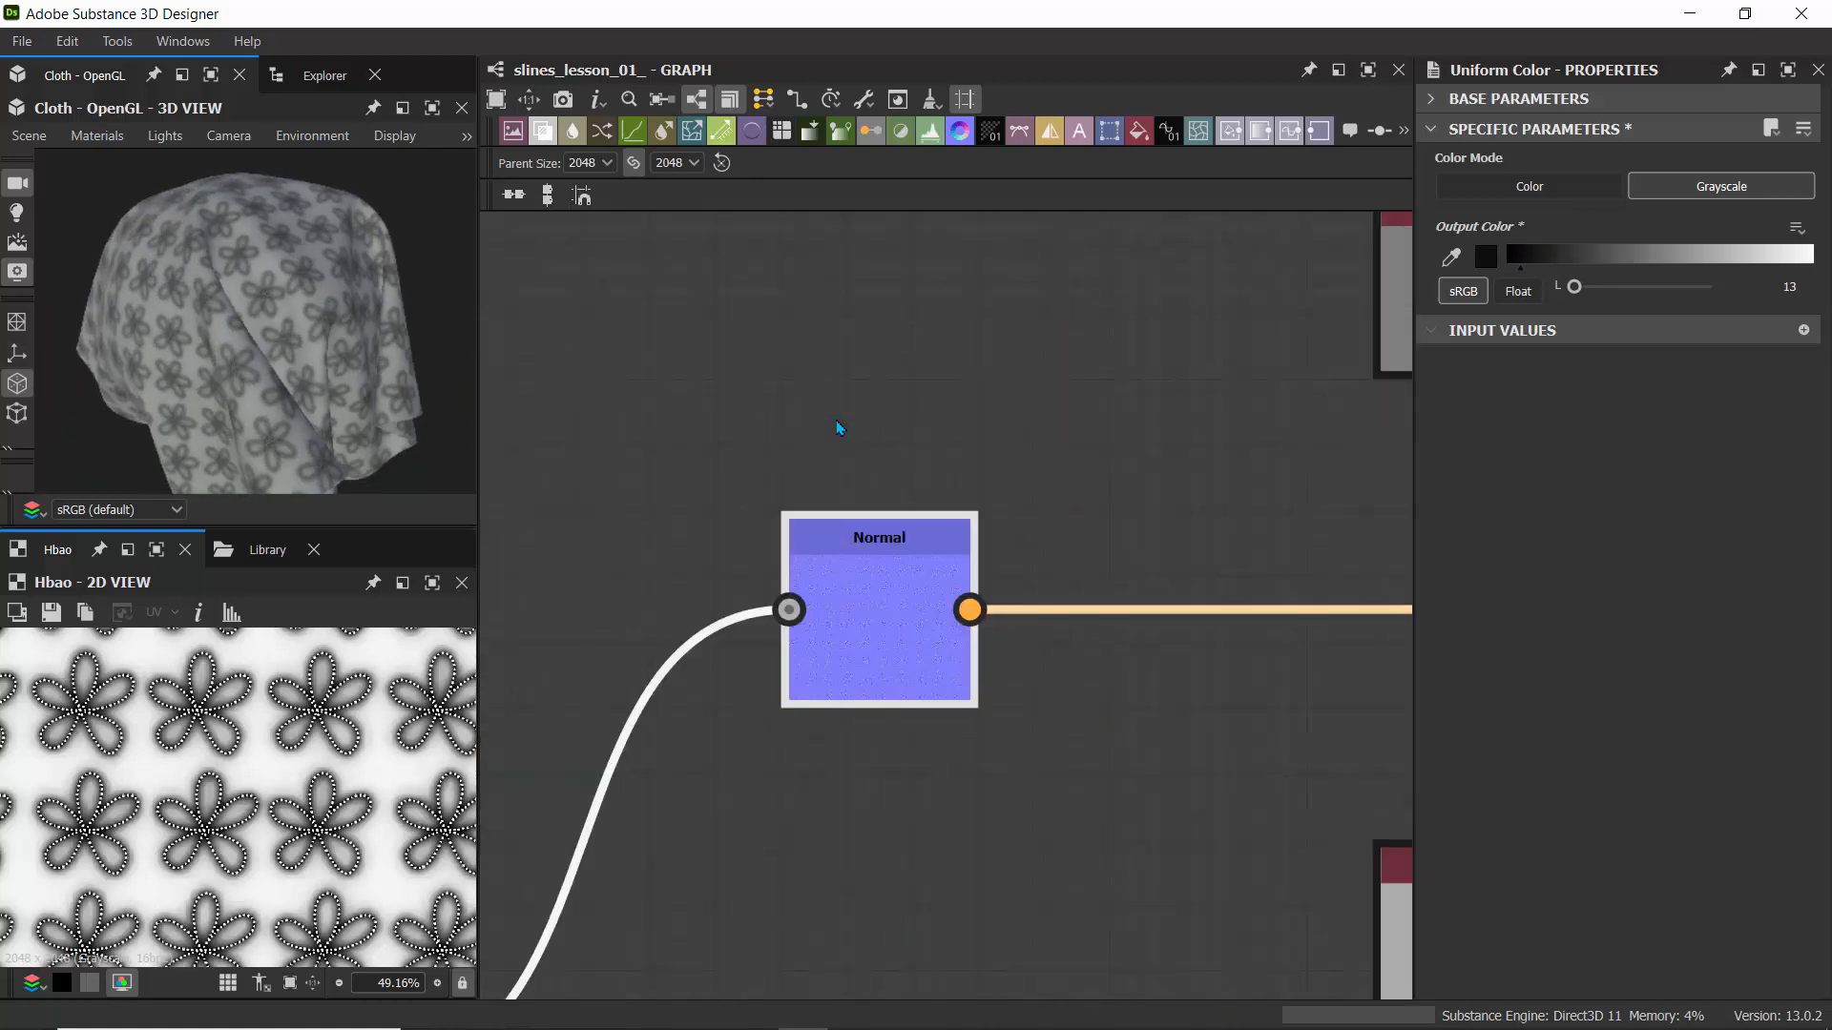
drag(975, 607, 1027, 365)
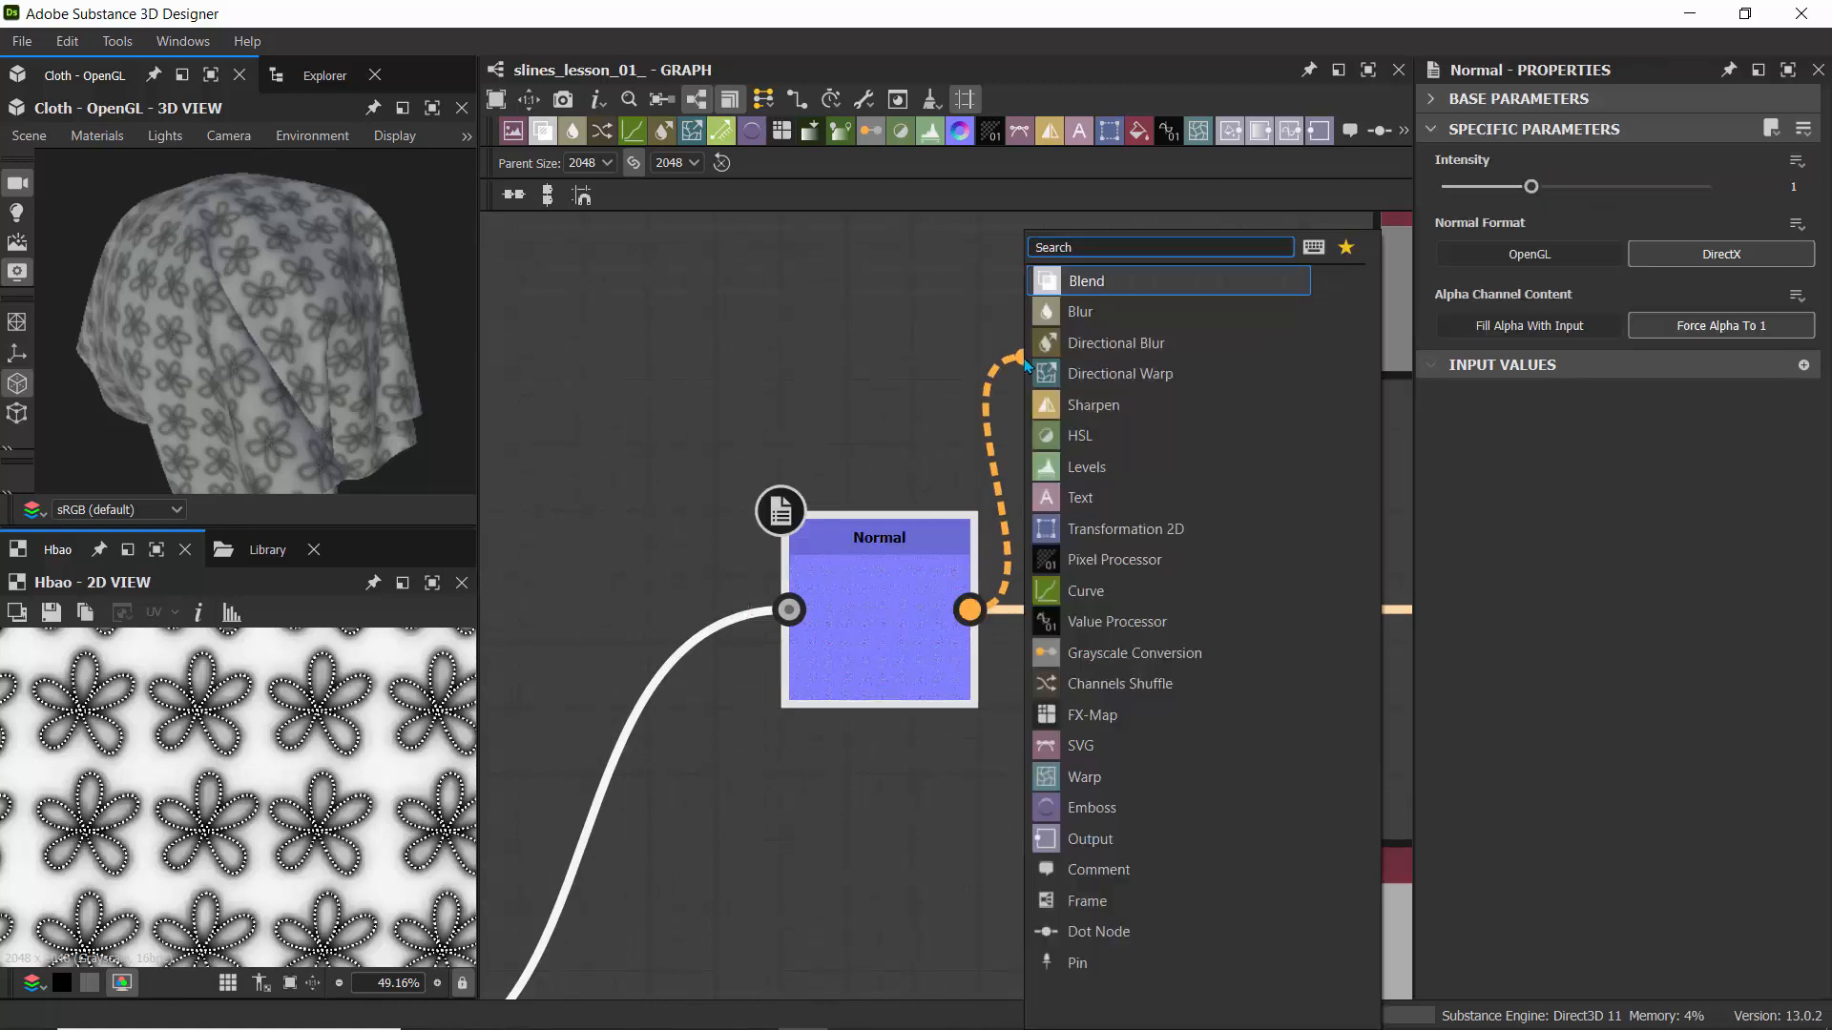
text(curva)
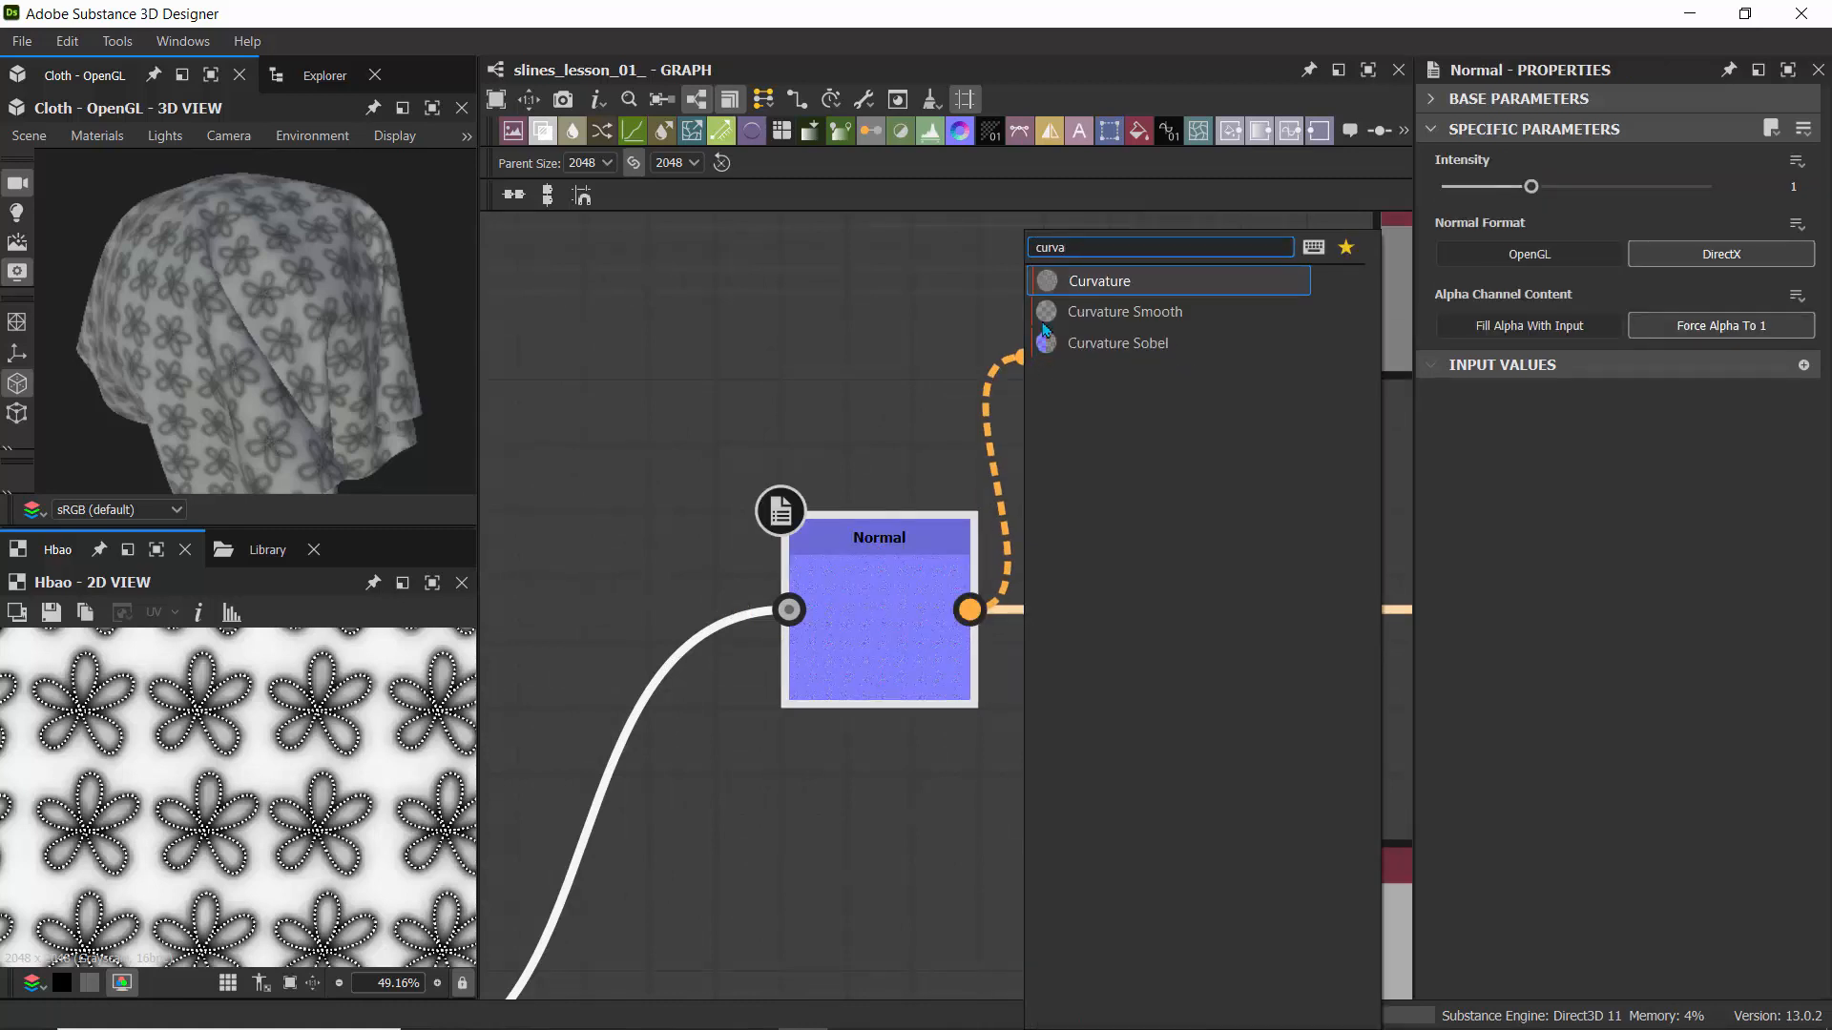
click(1099, 281)
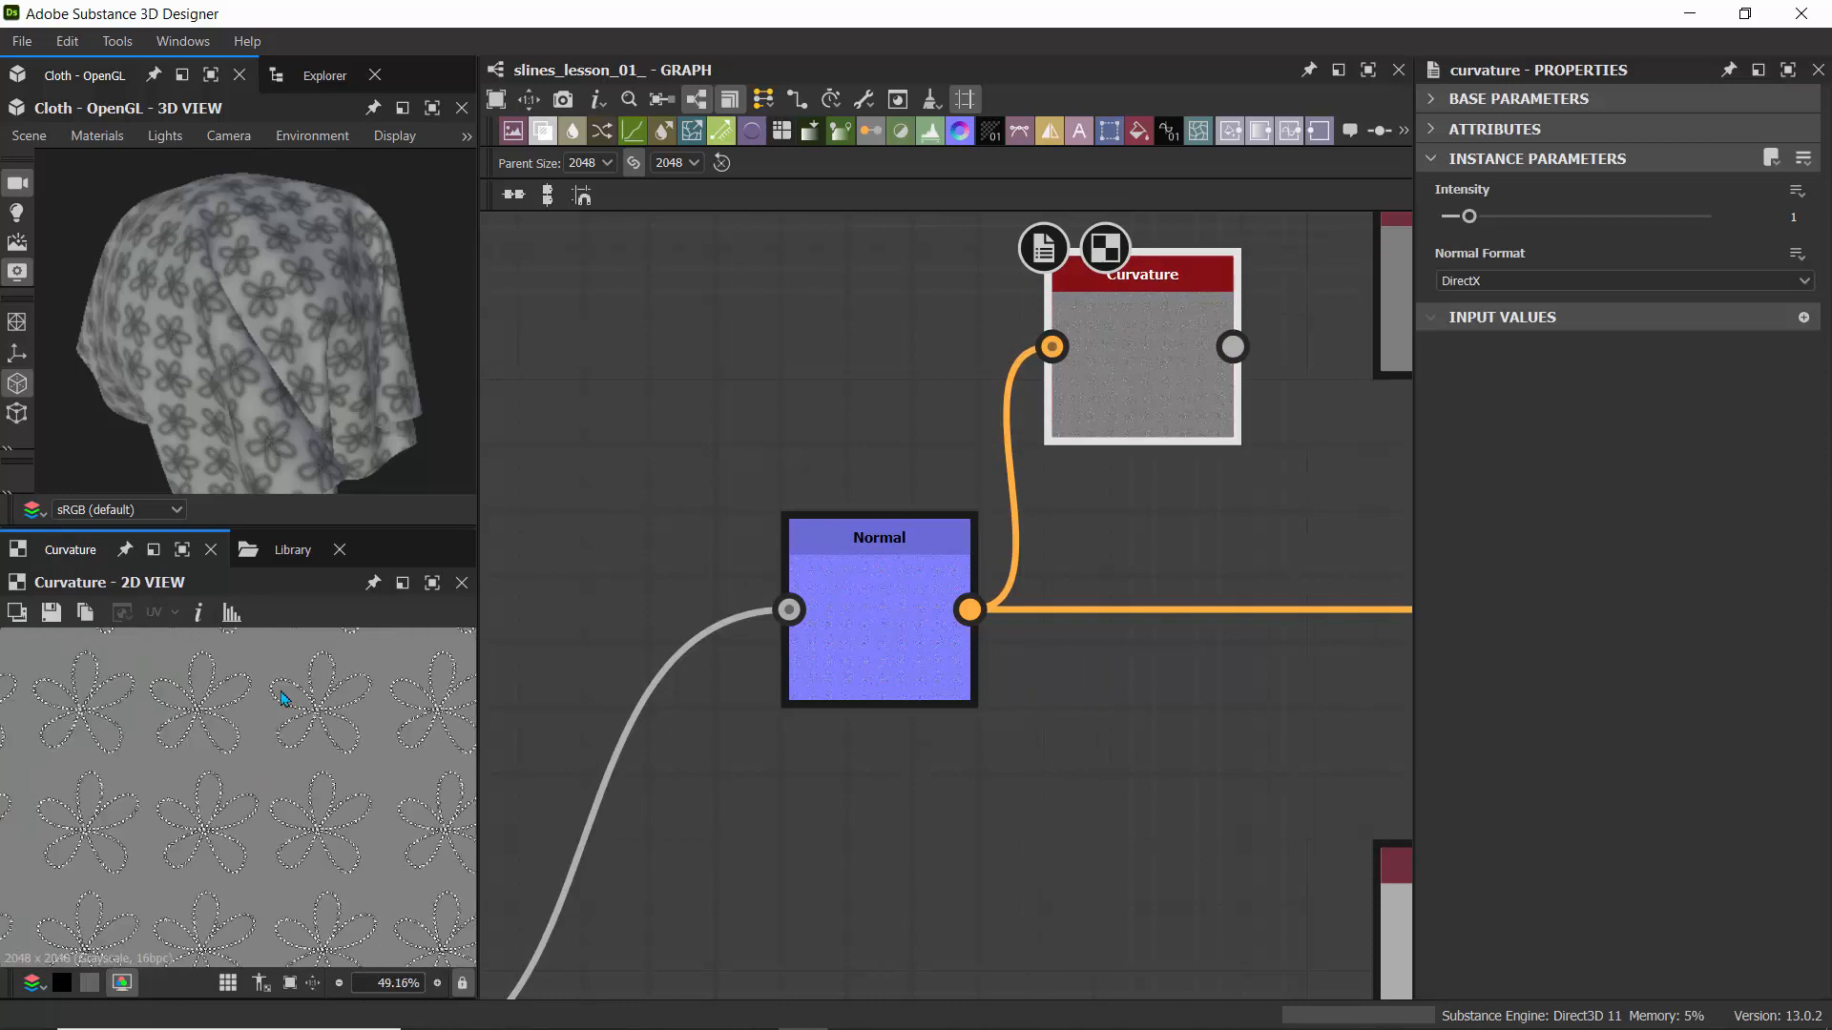
- Insert a Gradient Map node before the Base Color output and space out the neighbouring Uniform Color node
scroll(701, 486, down, 3)
middle_drag(721, 541, 830, 617)
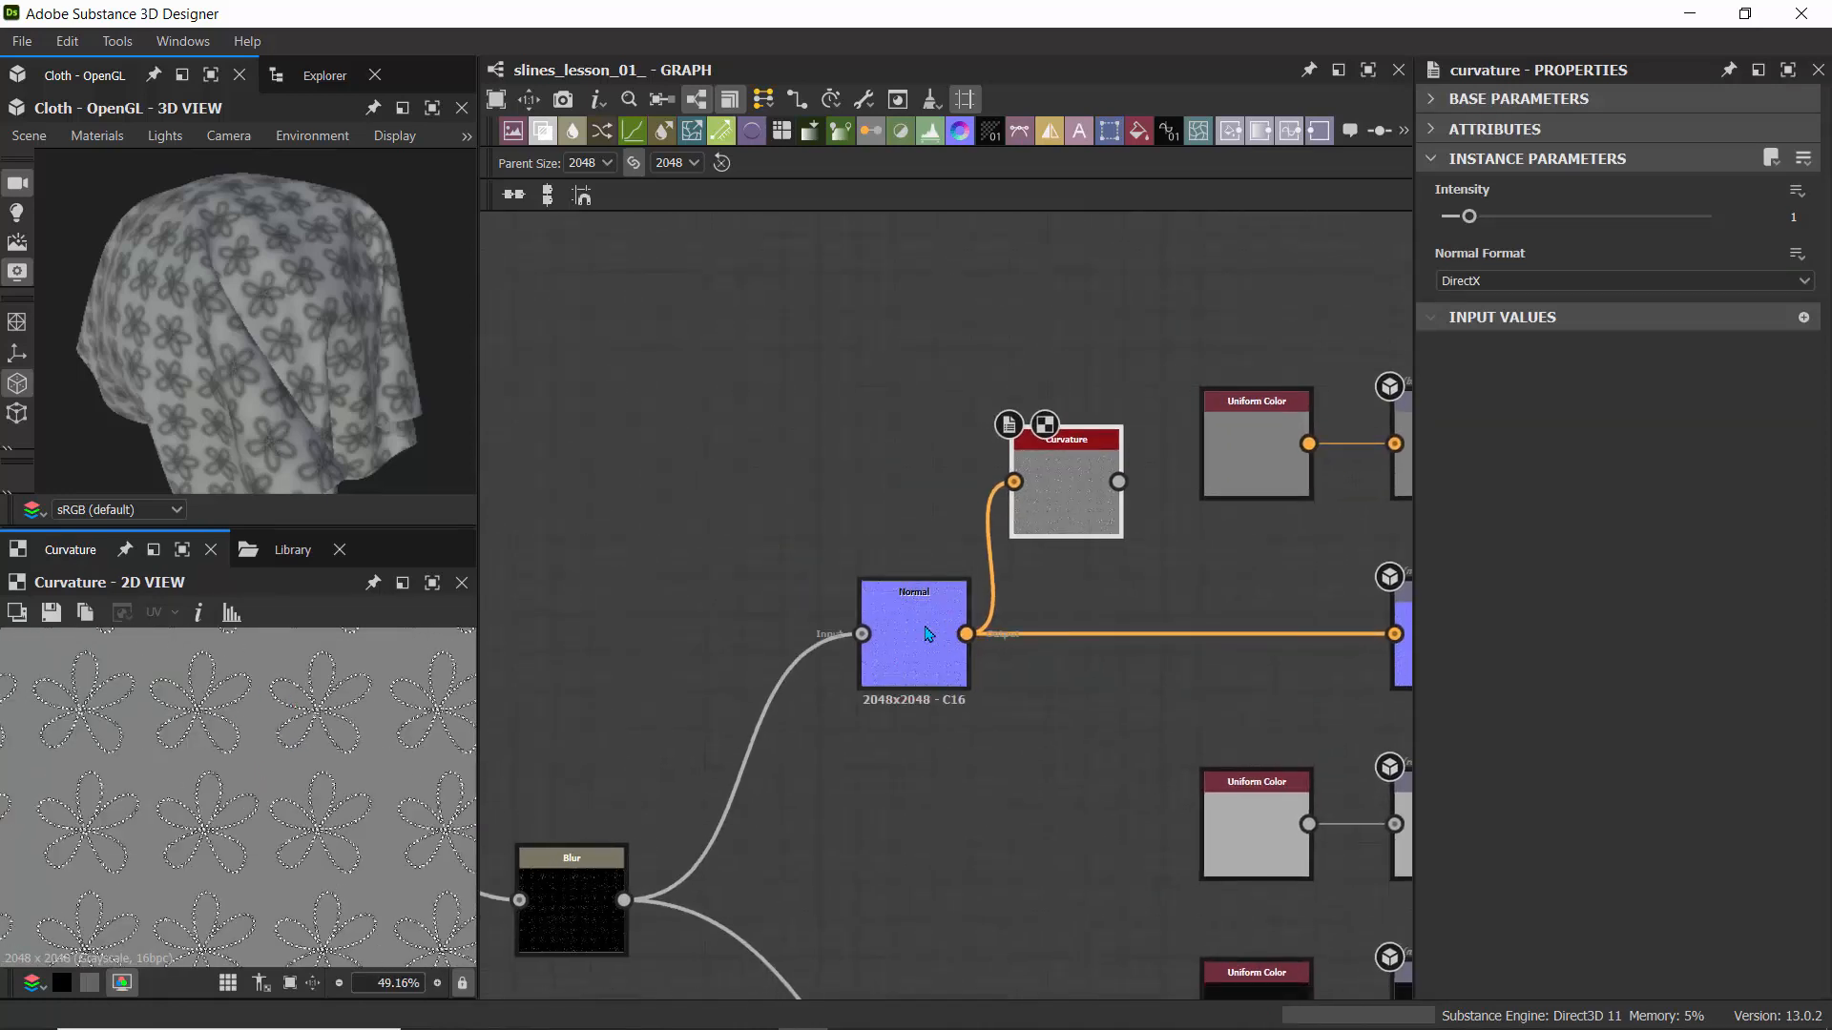
middle_drag(953, 501, 569, 478)
drag(849, 451, 811, 372)
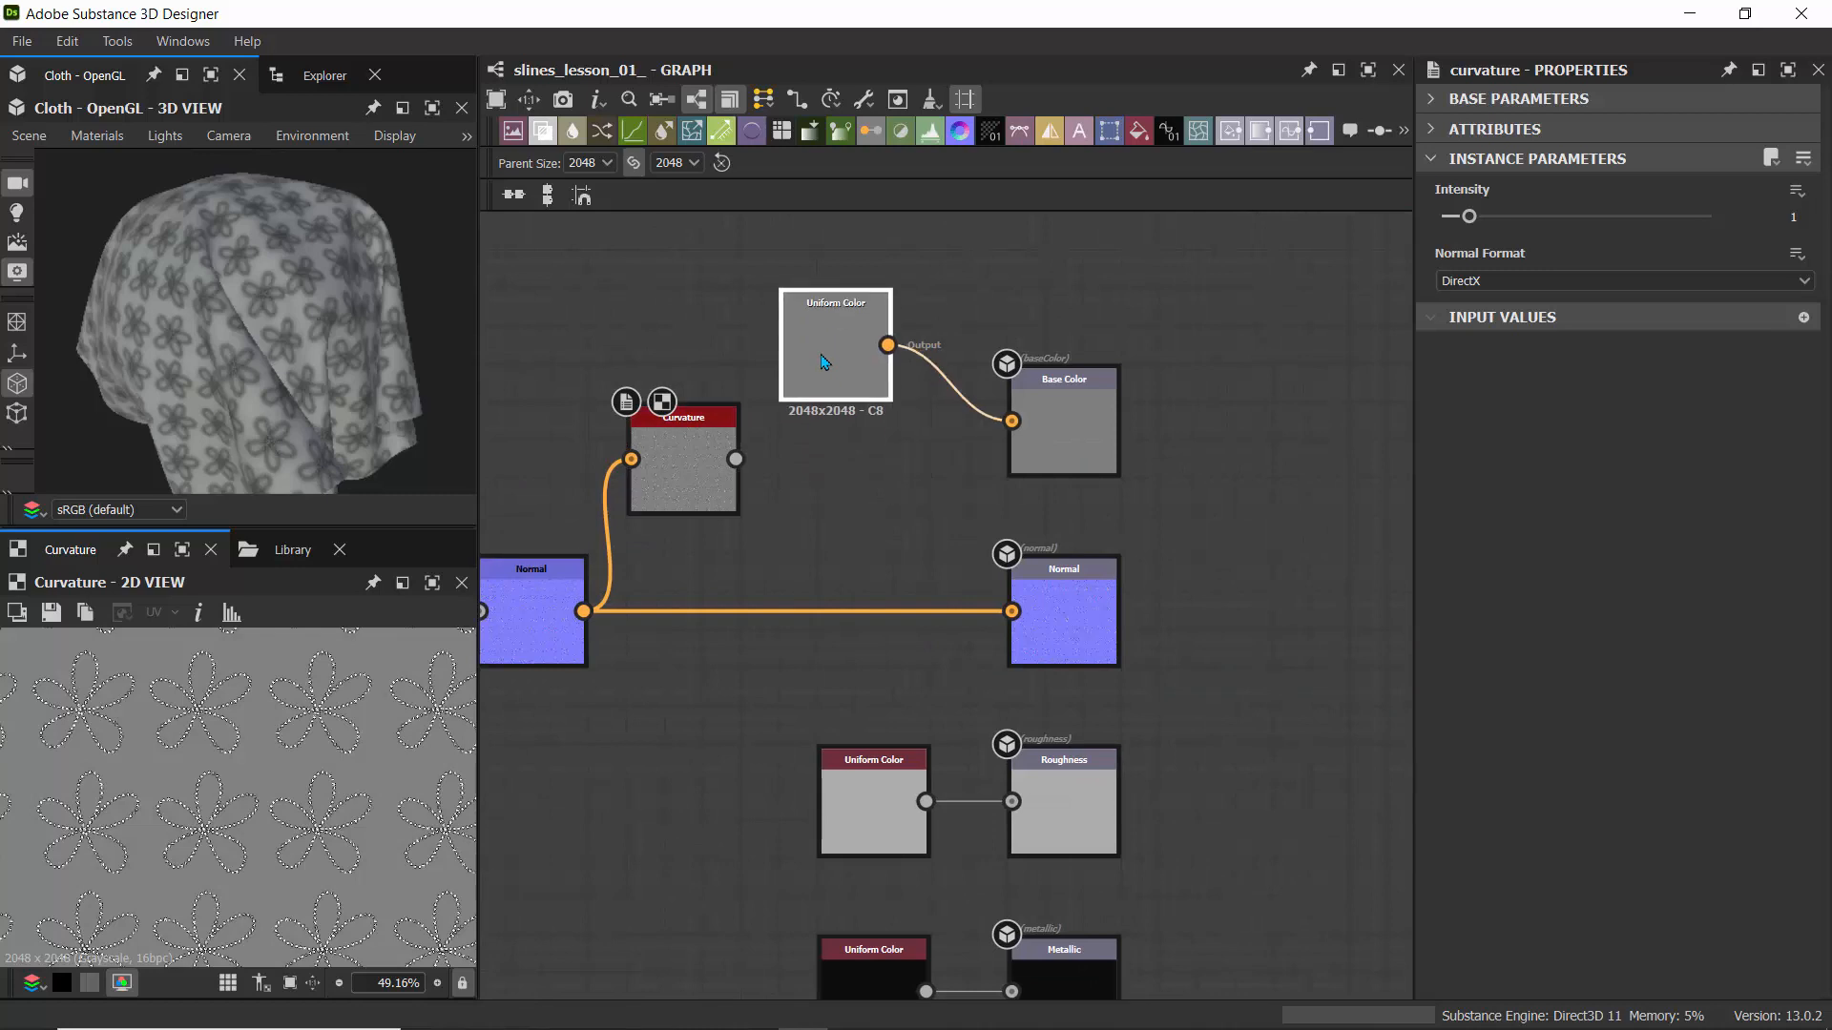
click(841, 132)
middle_drag(849, 267, 1034, 439)
drag(1021, 505, 830, 391)
drag(1224, 398, 1109, 397)
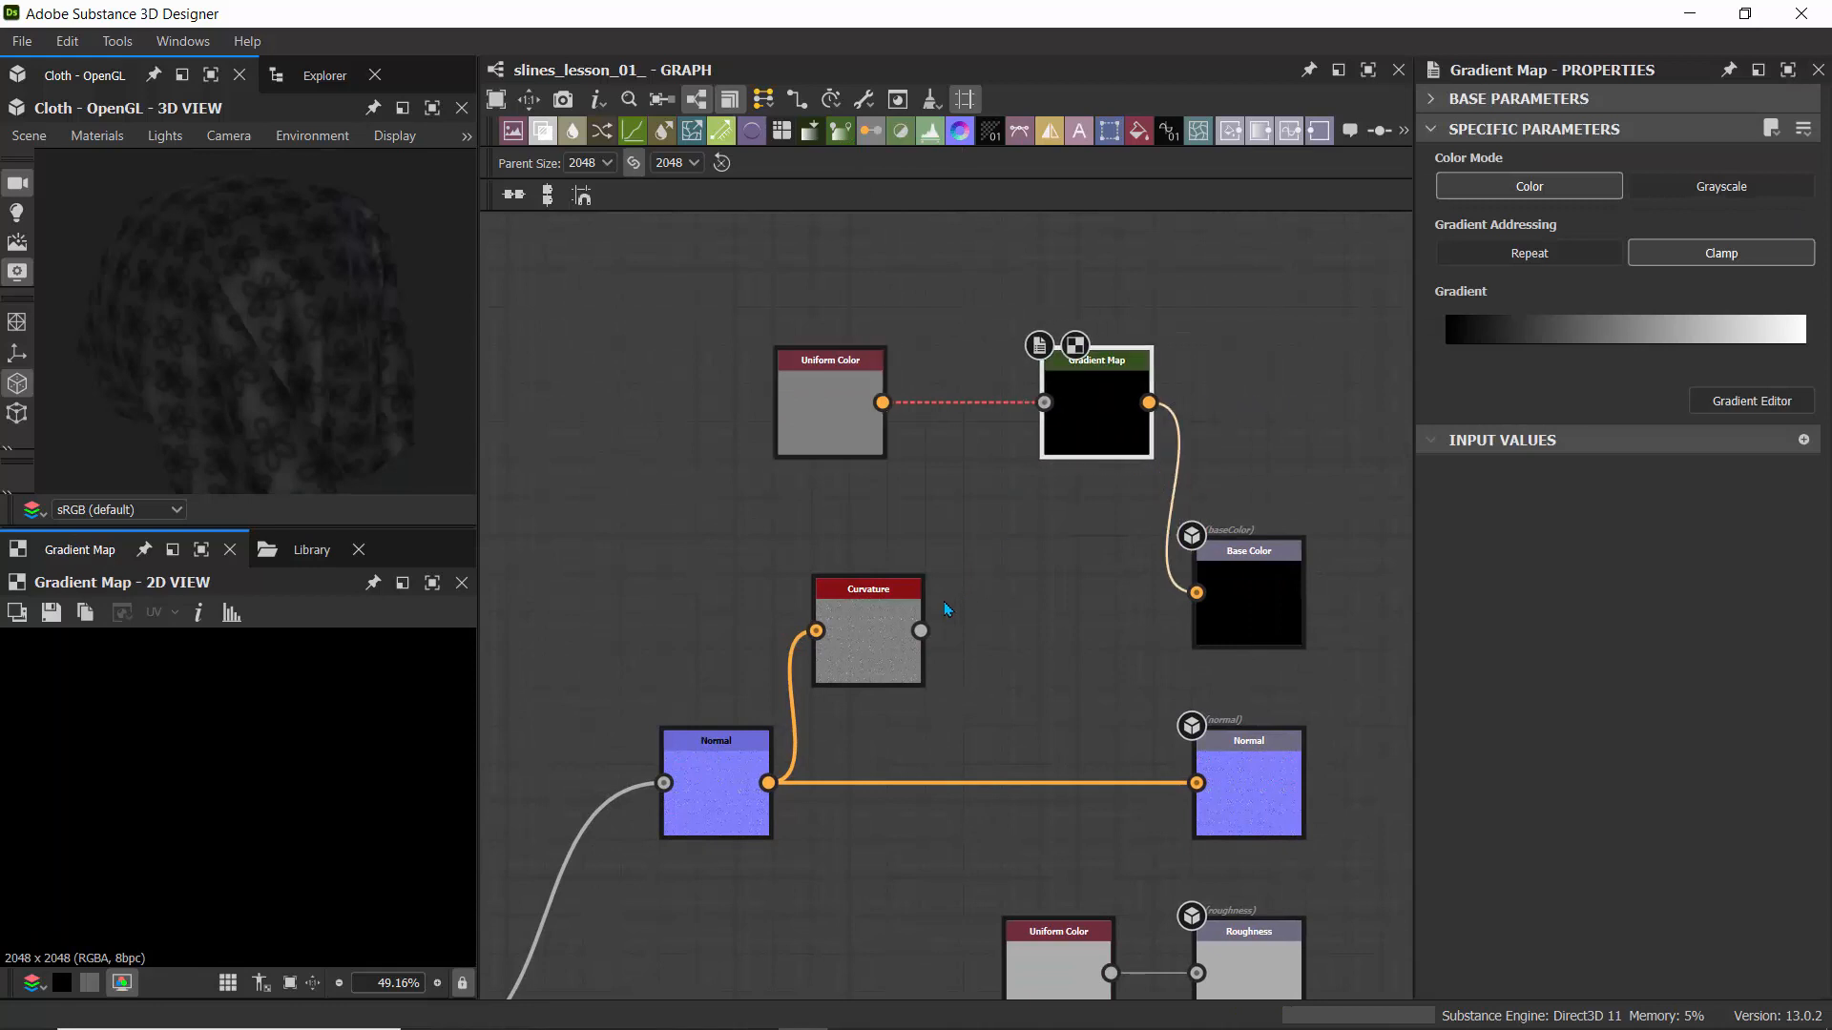
- Feed the Gradient Map from the Curvature node instead of the Uniform Color, and reposition the Uniform Color and Gradient Map nodes
drag(919, 631, 1045, 403)
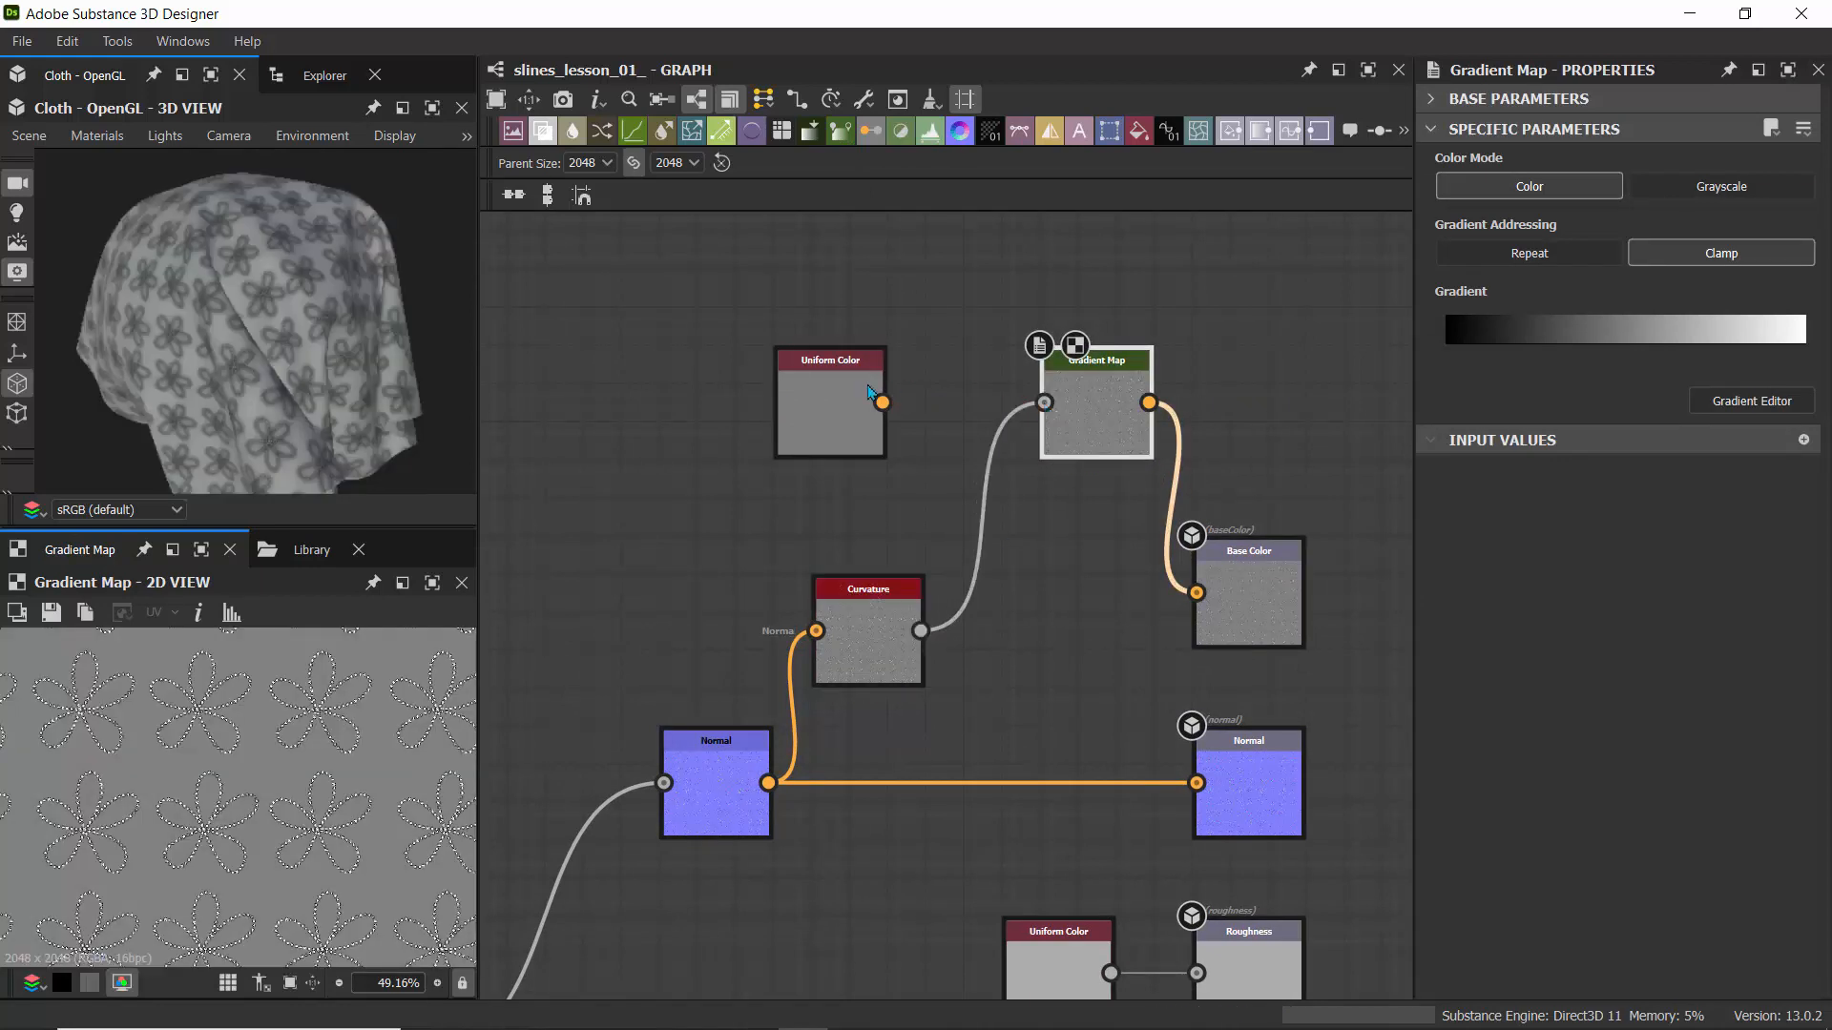
drag(830, 408, 677, 370)
drag(1088, 393, 1048, 412)
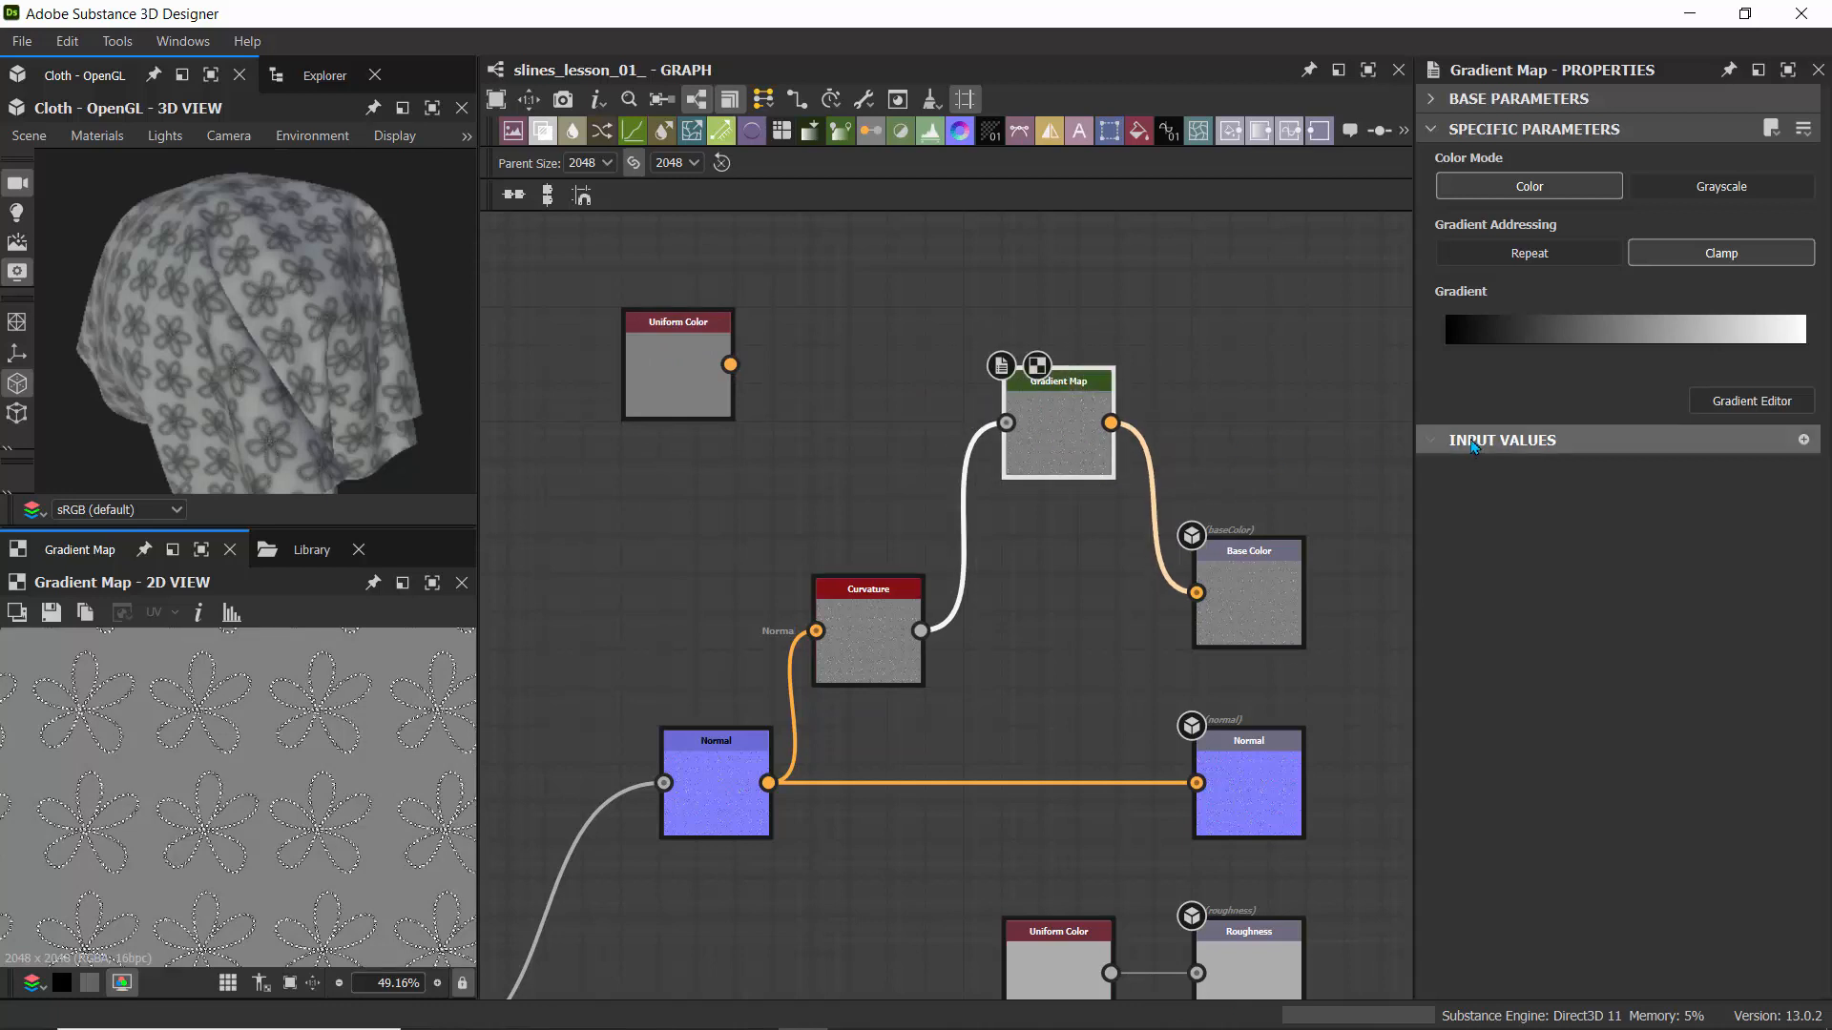
- Open the Gradient Map's Gradient Editor and set the key at position 0 to dark gold #ad9020
click(1715, 402)
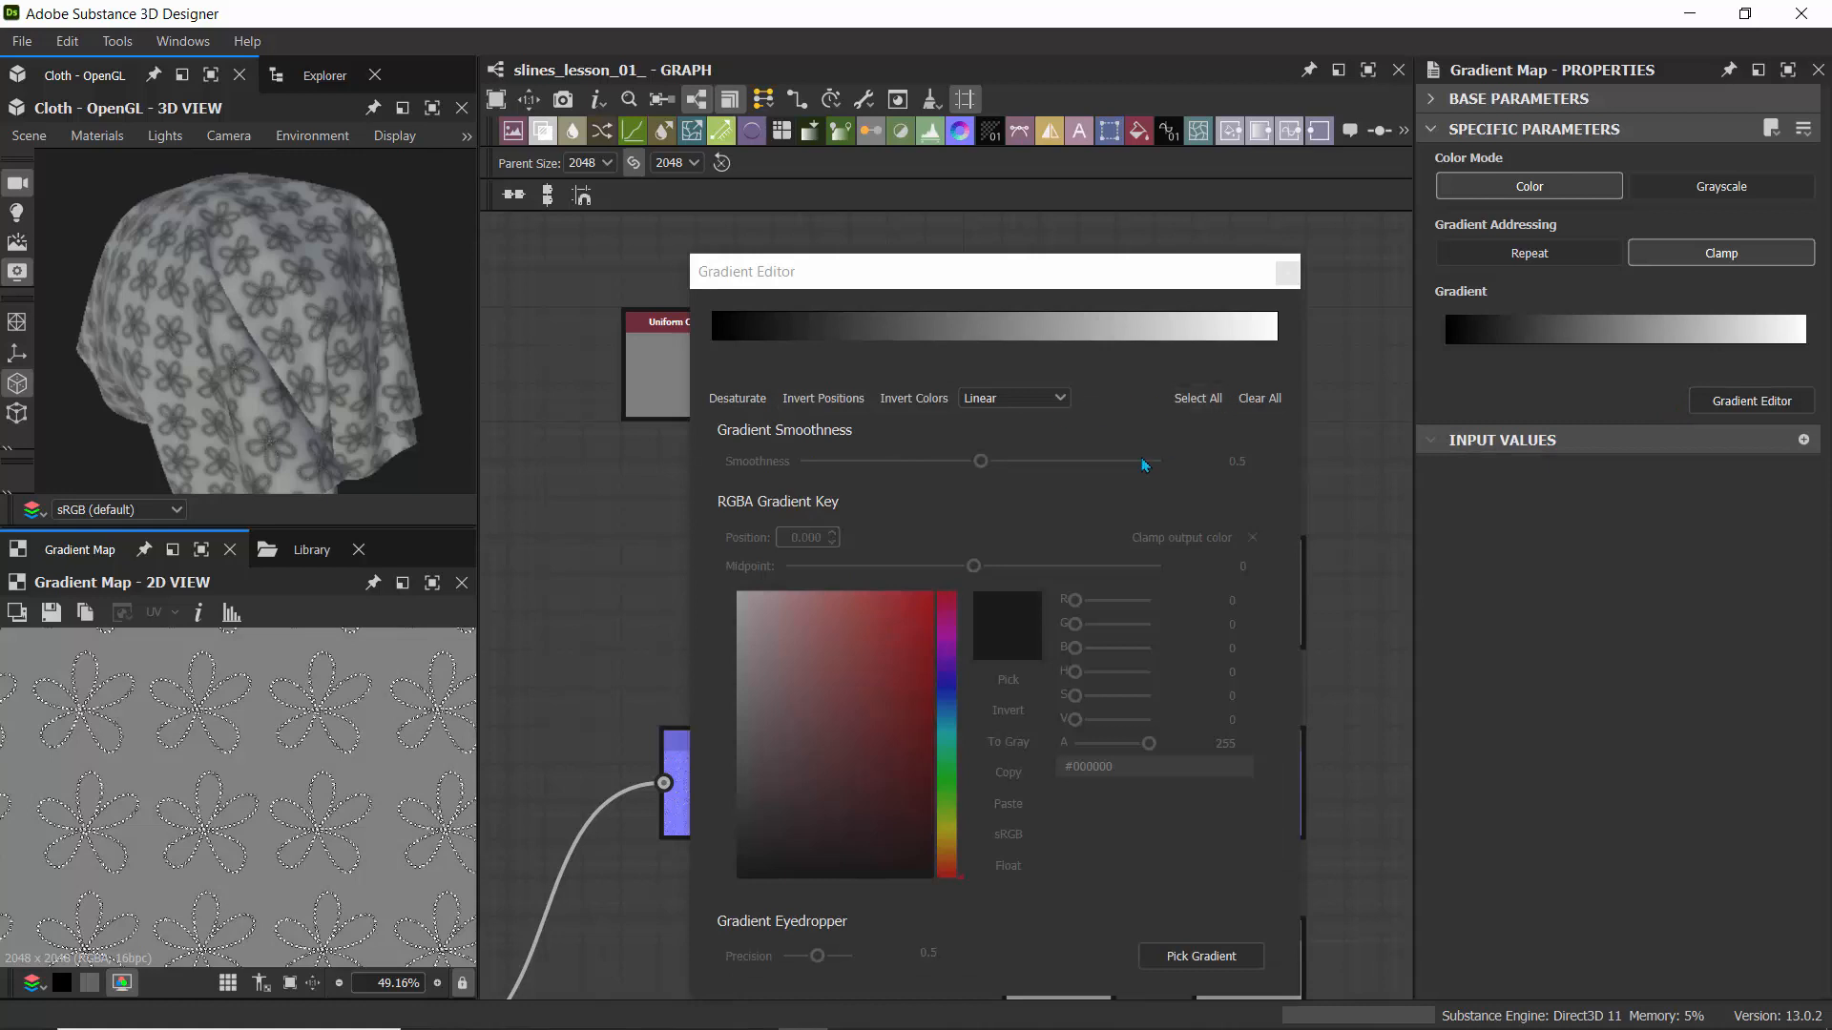
click(1183, 958)
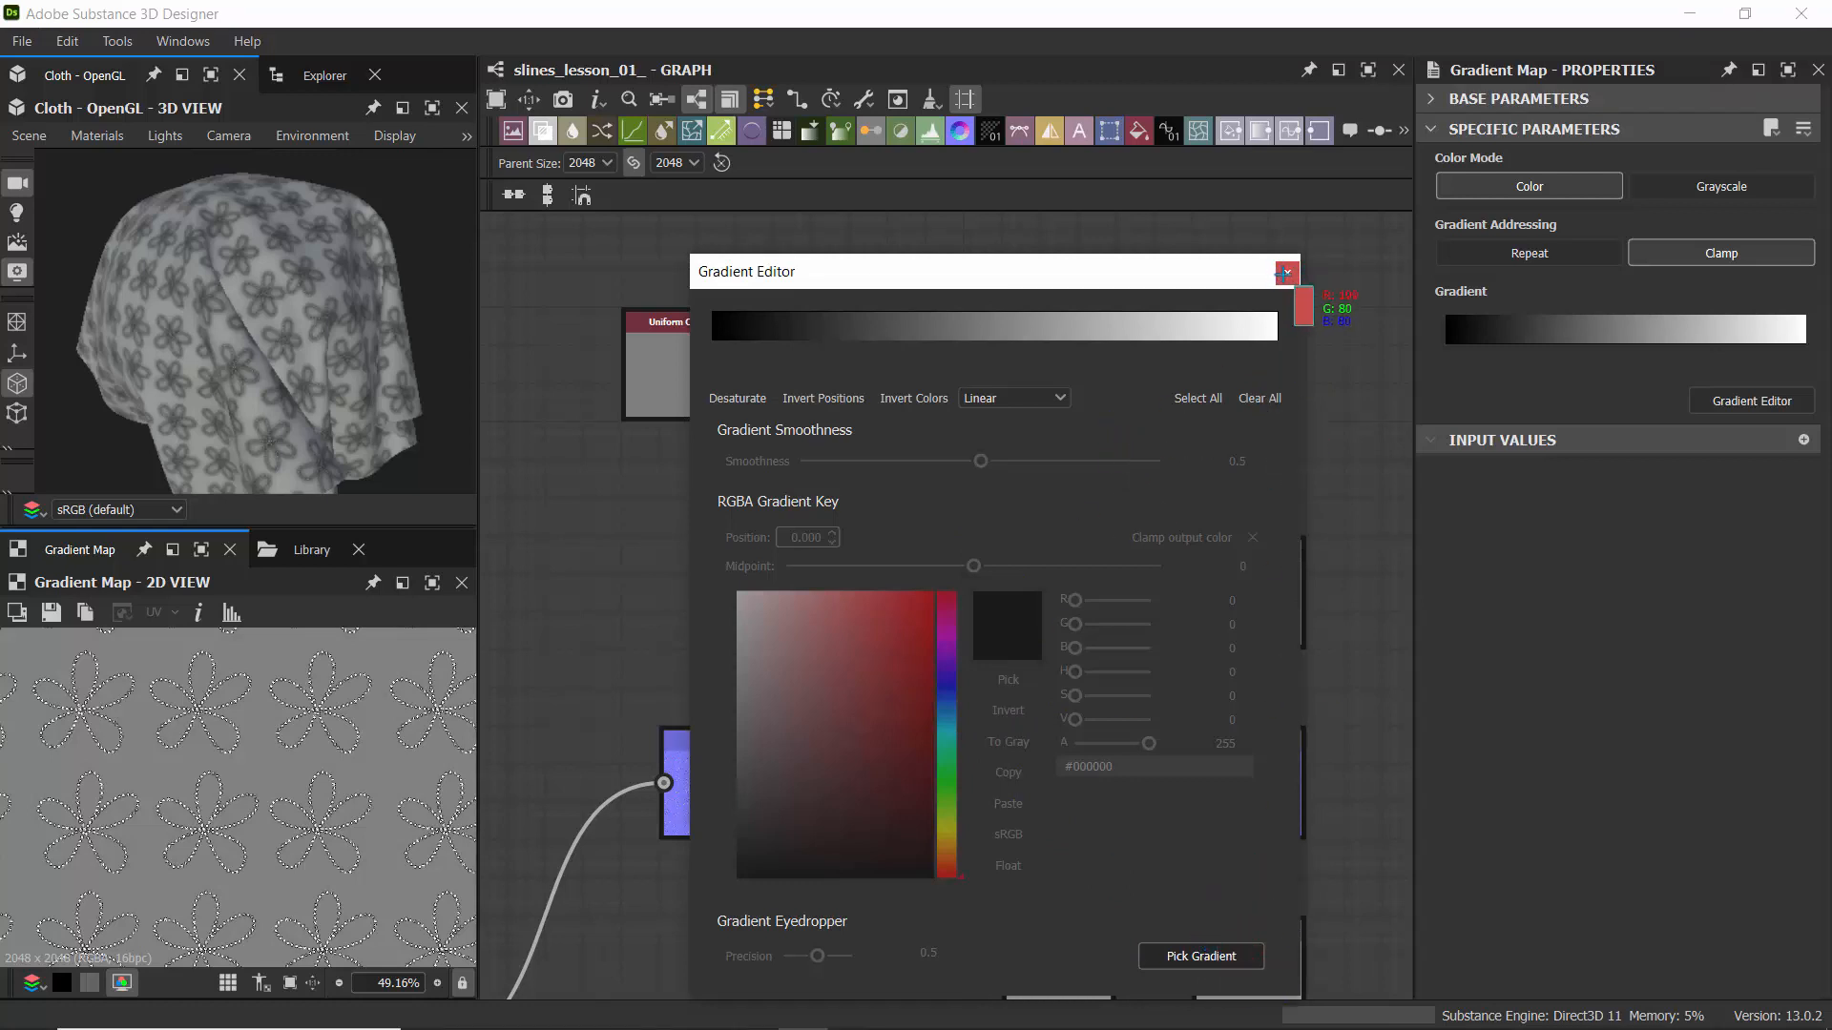
key(Escape)
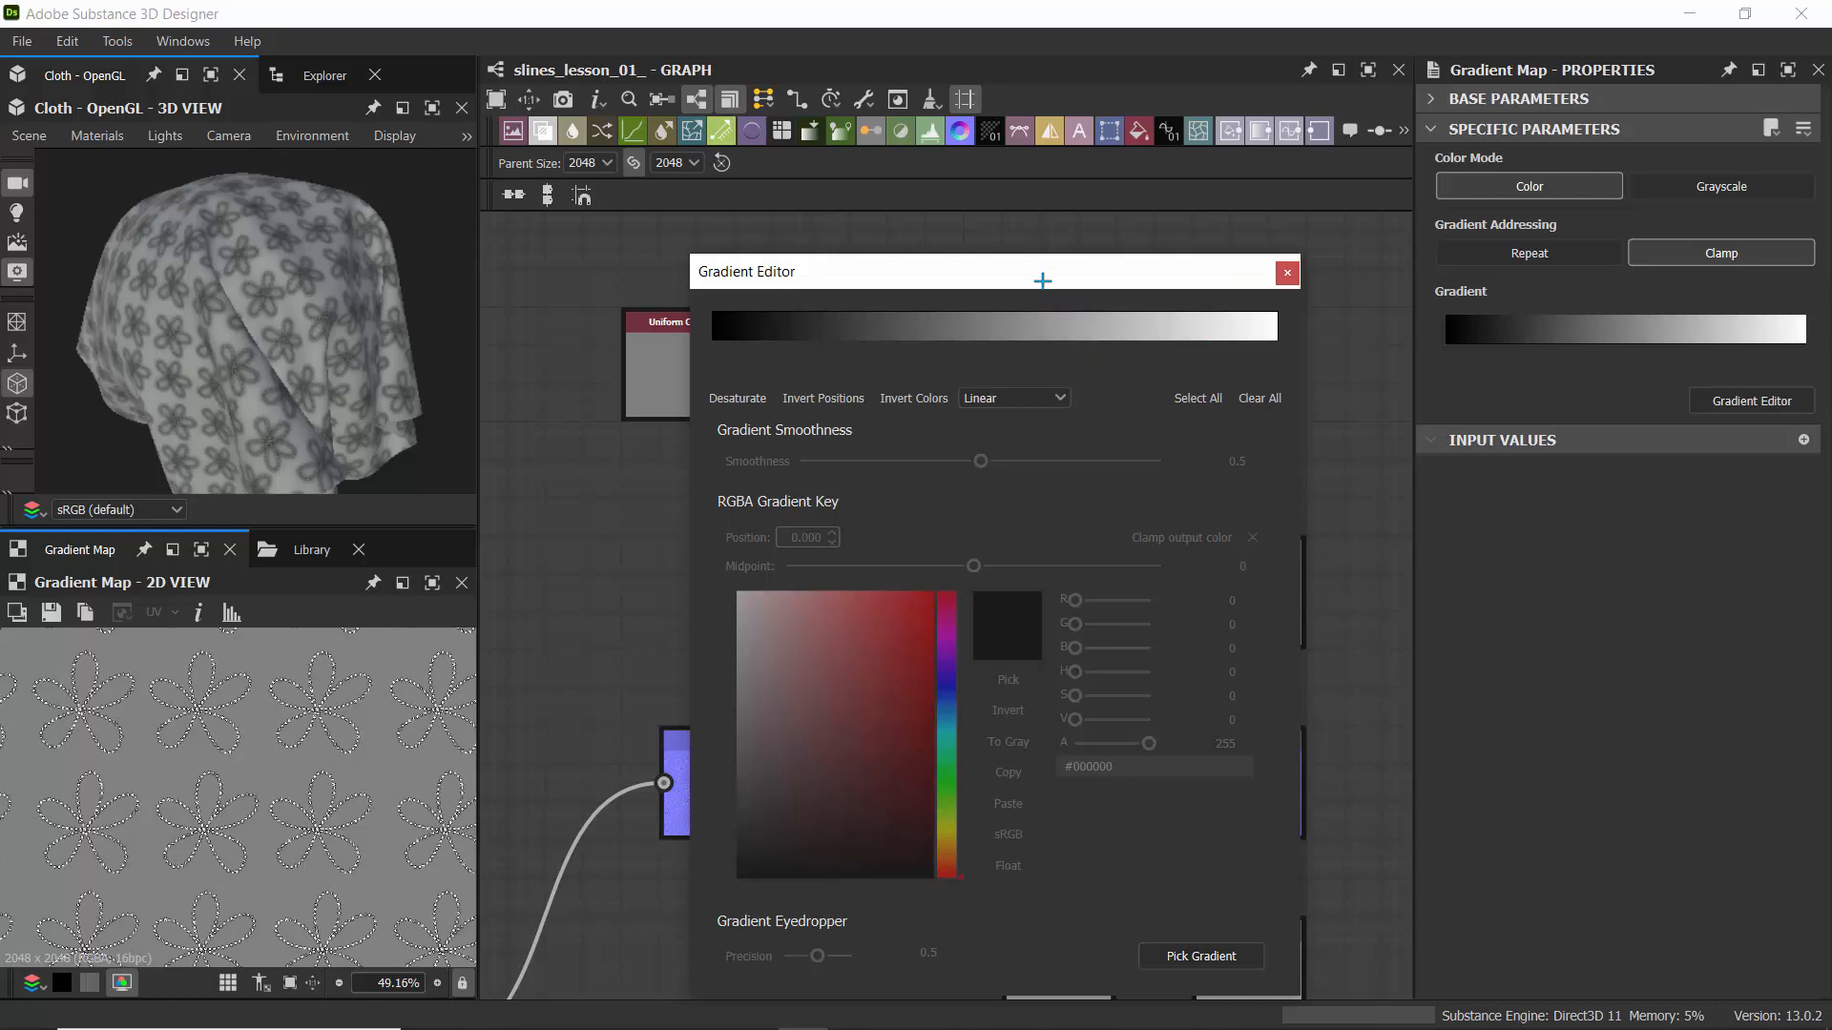
click(718, 346)
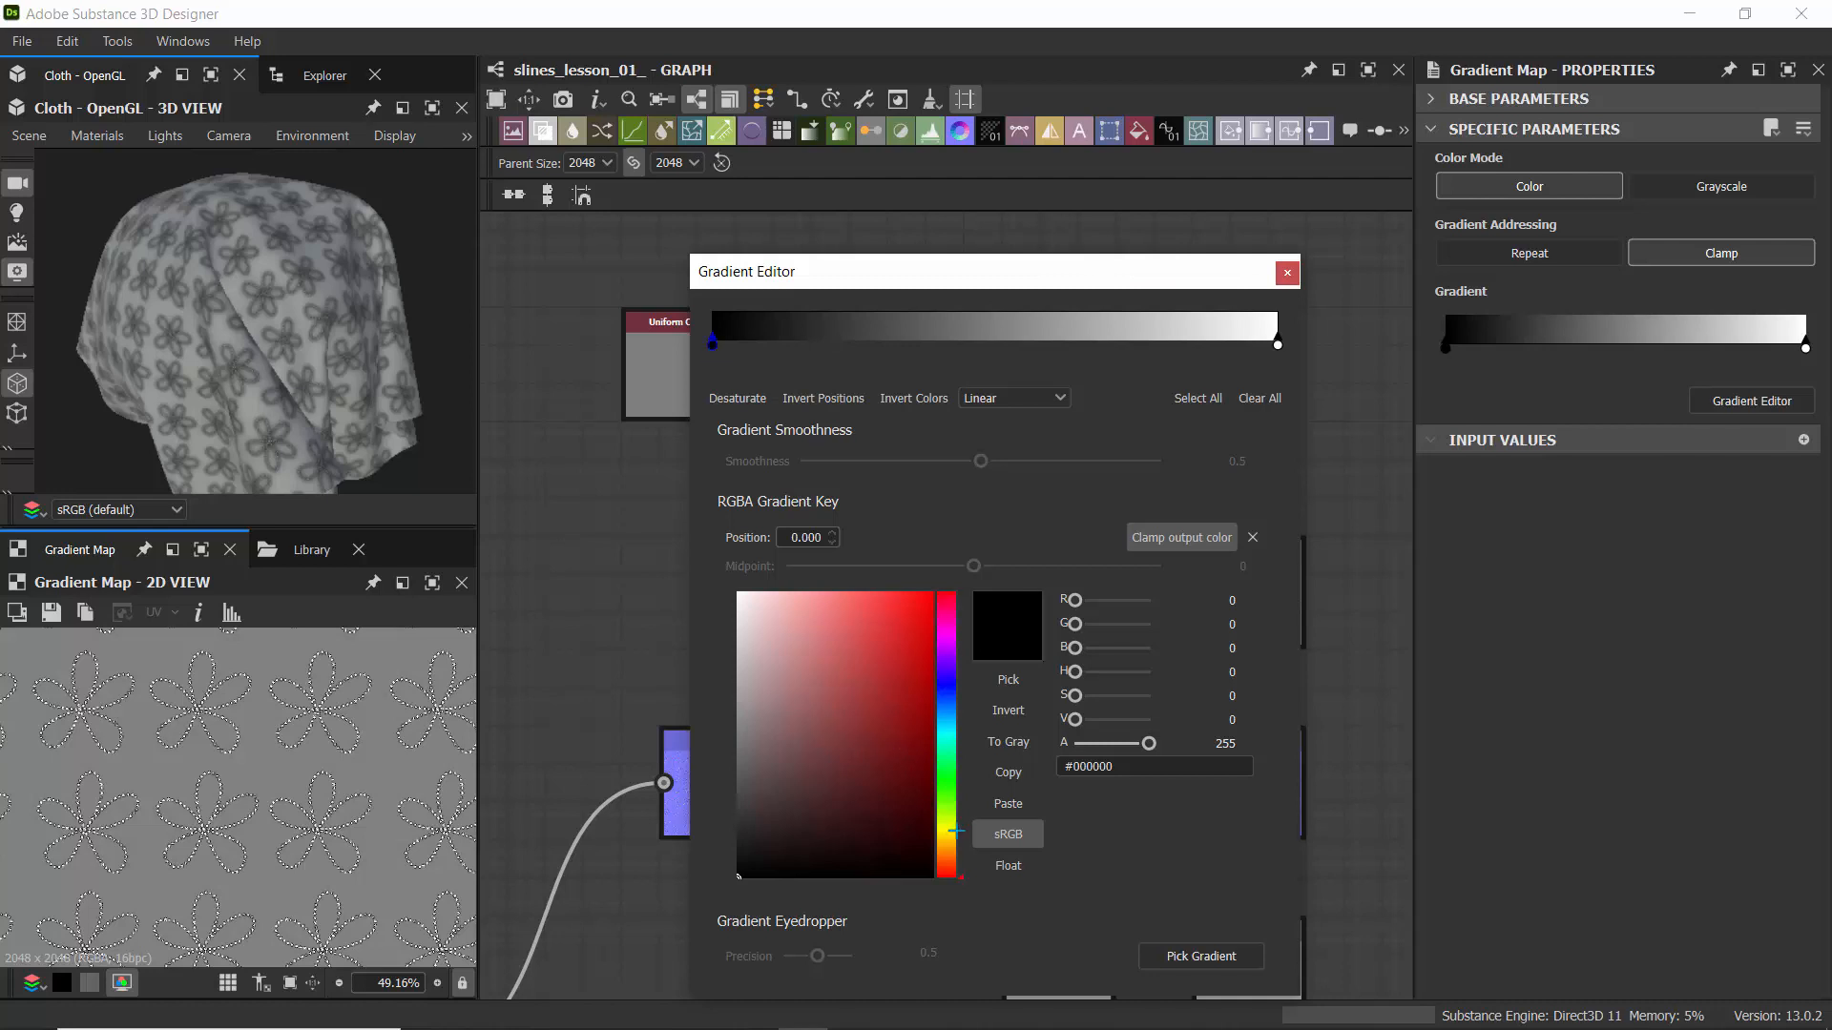
click(946, 840)
click(880, 634)
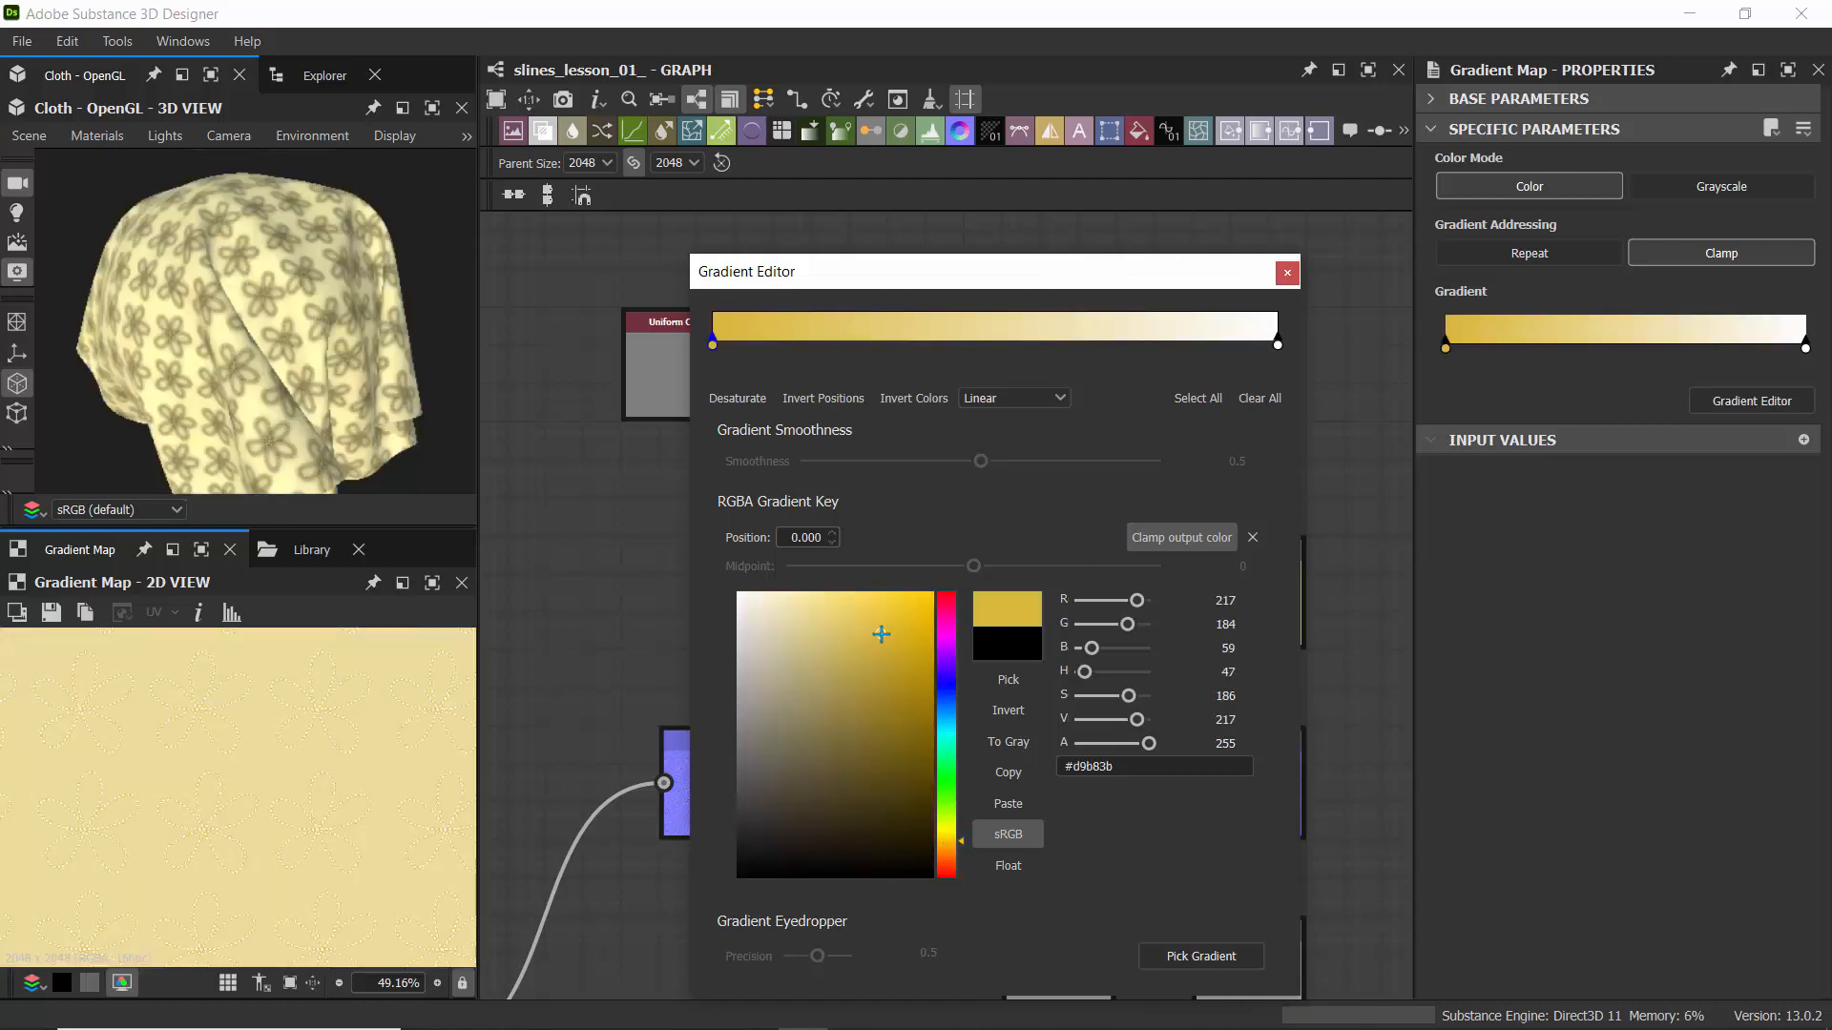
mouse_move(899, 678)
mouse_down()
mouse_move(871, 760)
mouse_move(872, 784)
mouse_move(900, 788)
mouse_move(898, 684)
mouse_up()
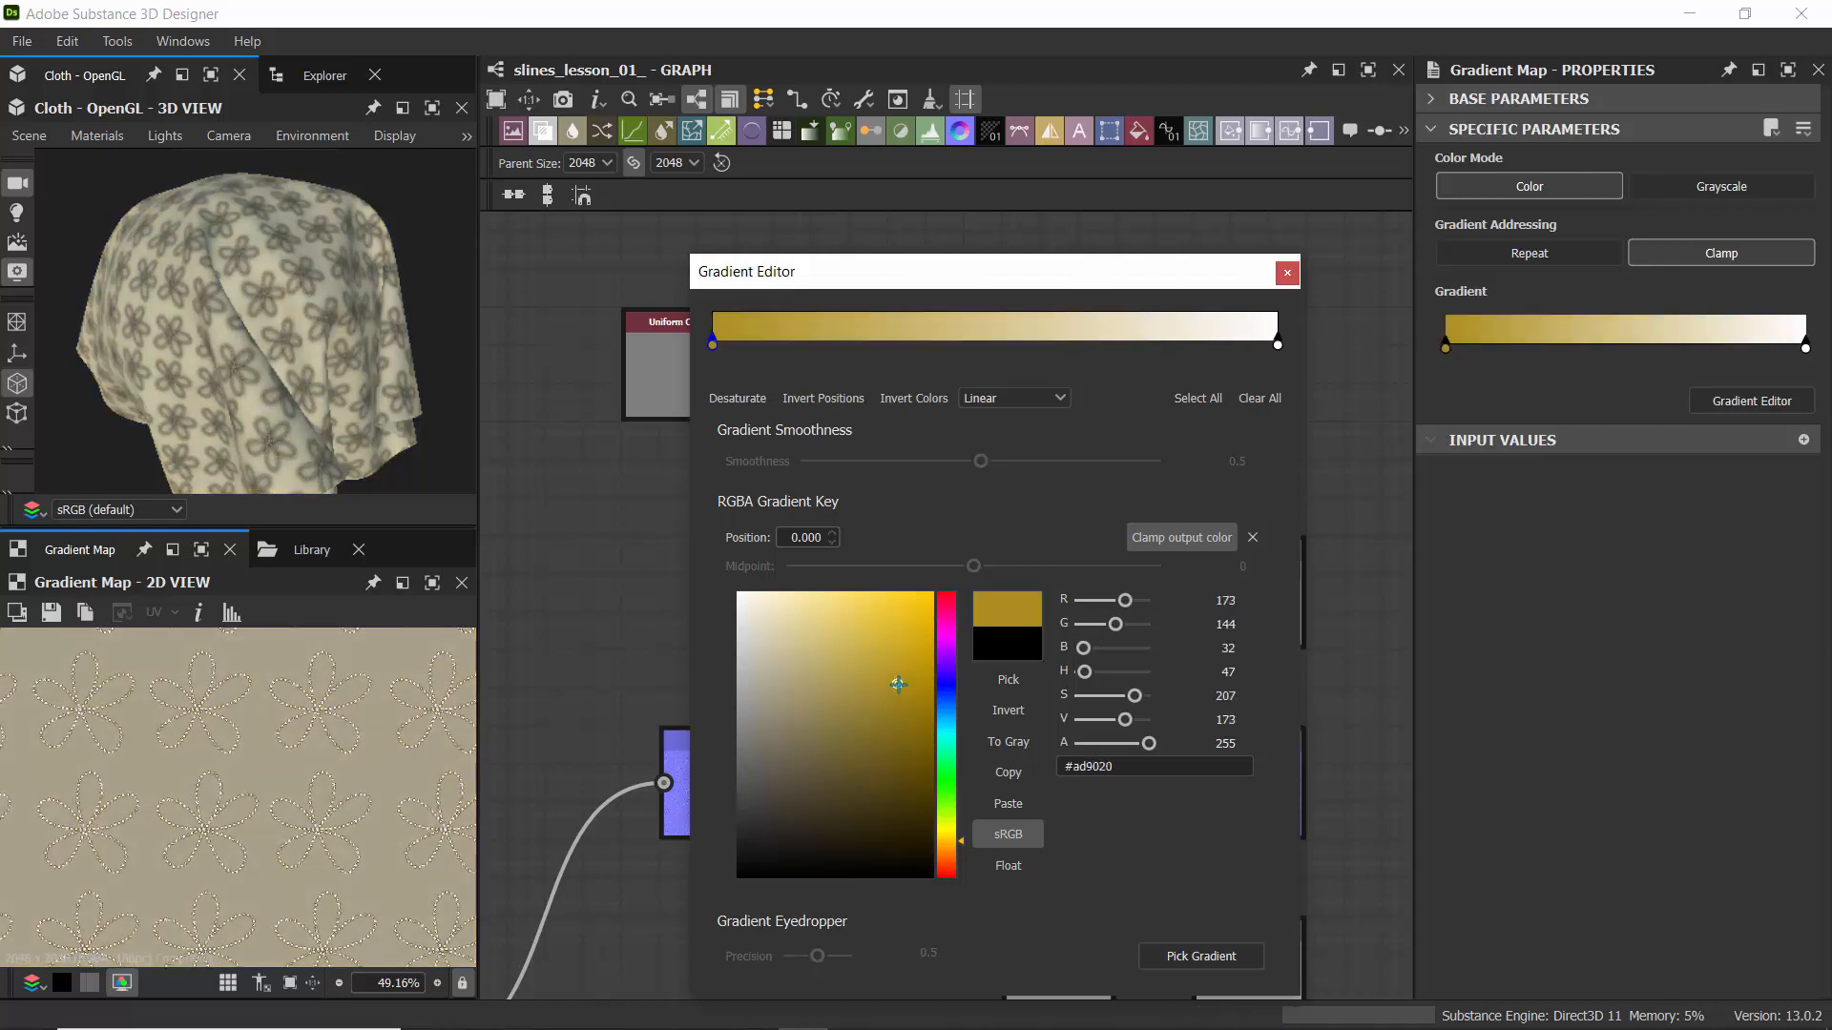
- Set the gradient key at position 1 to dark red #561212
click(1279, 346)
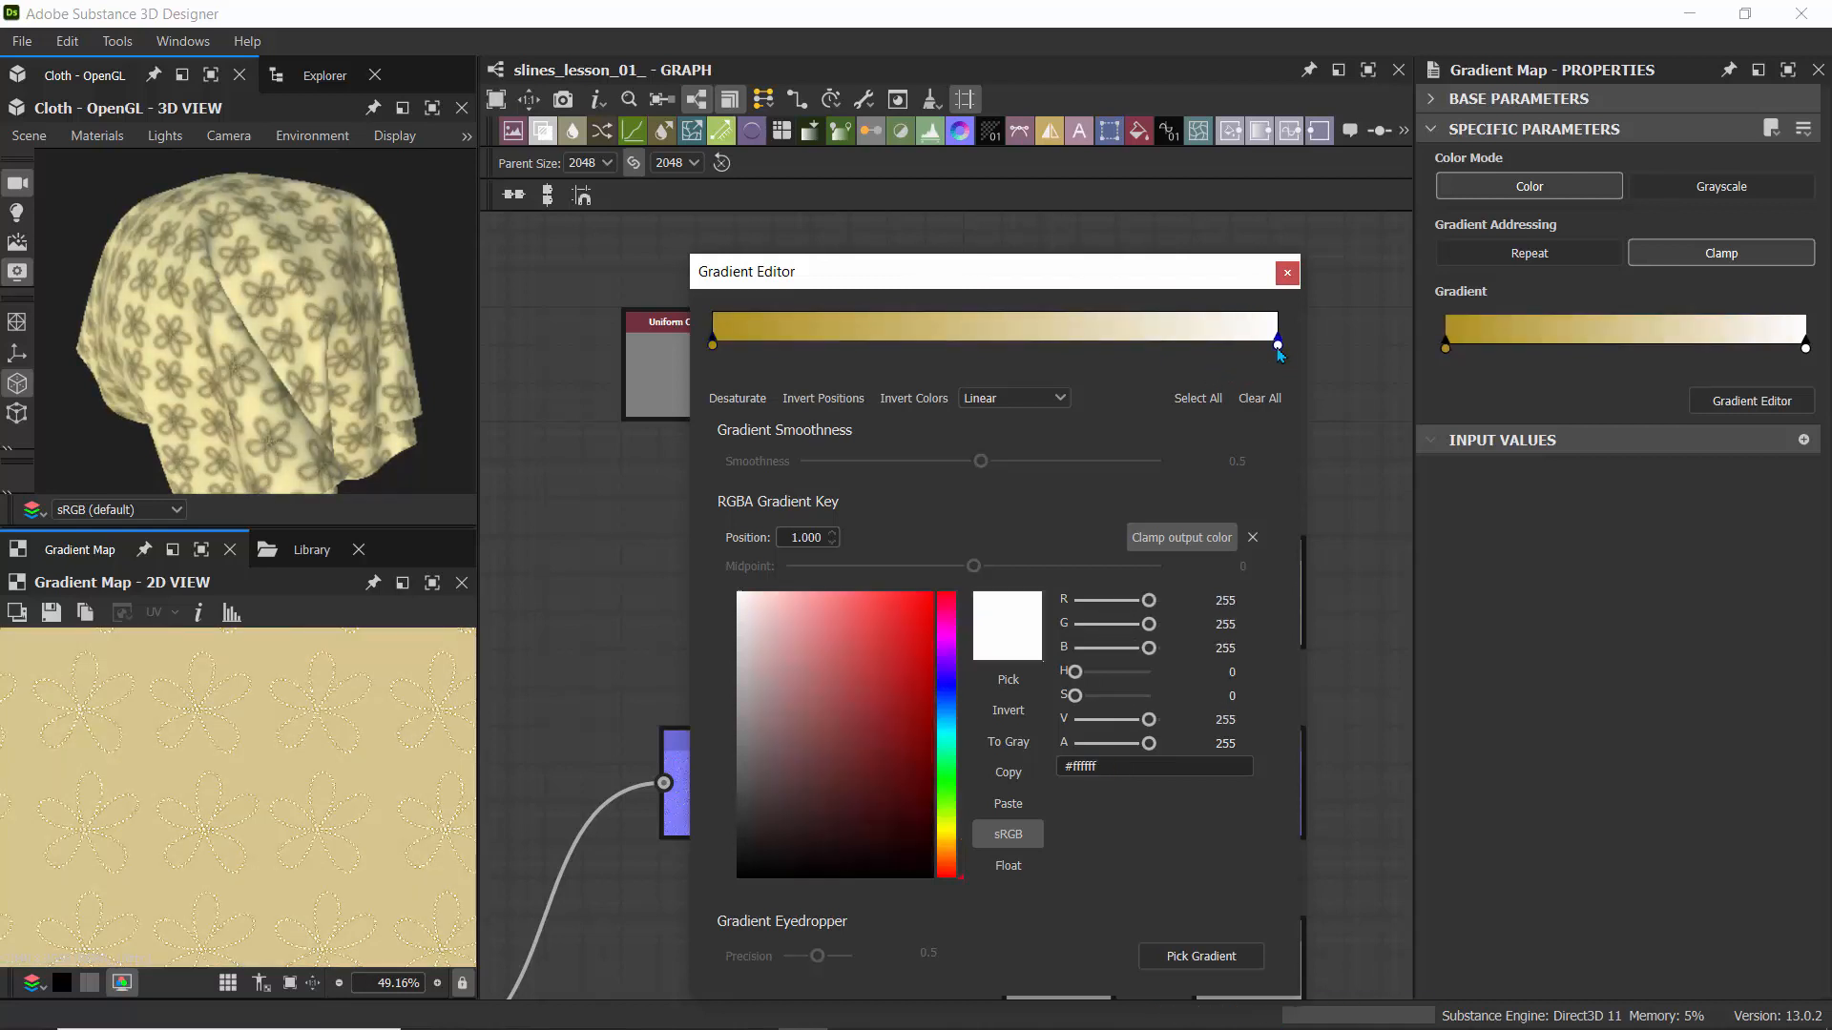
click(903, 765)
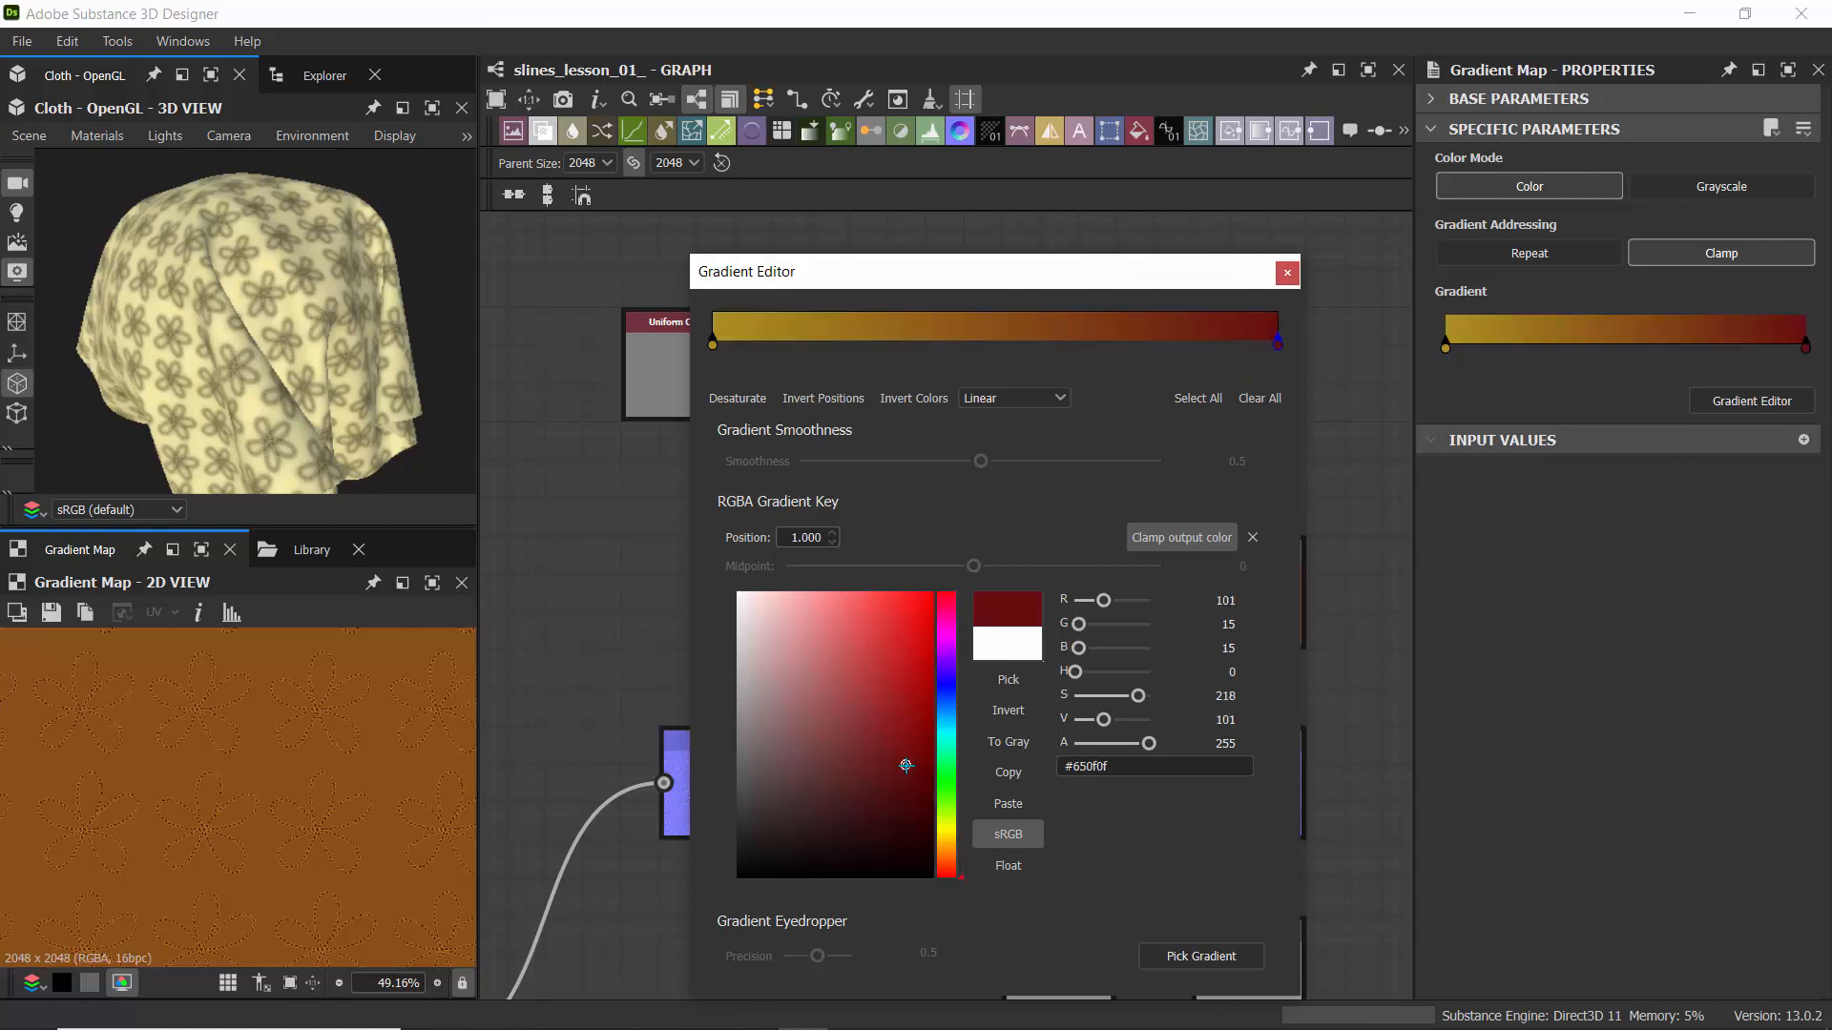
click(902, 825)
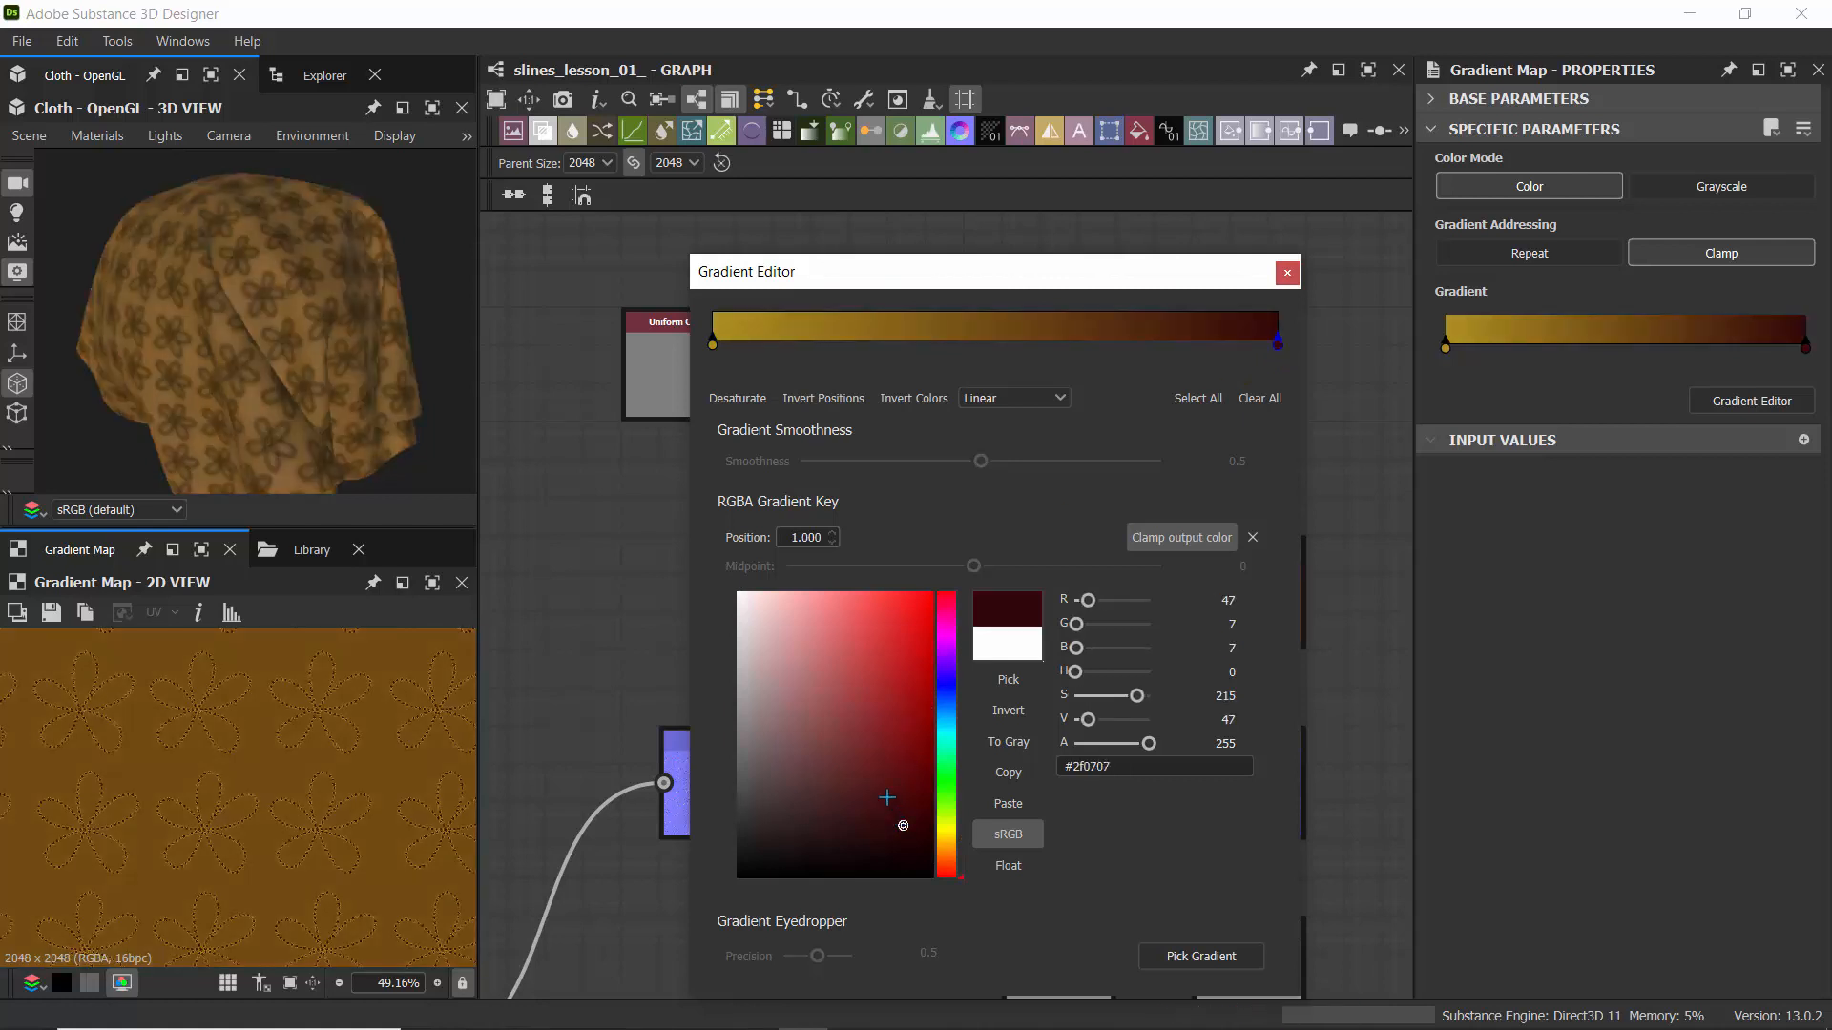
click(894, 781)
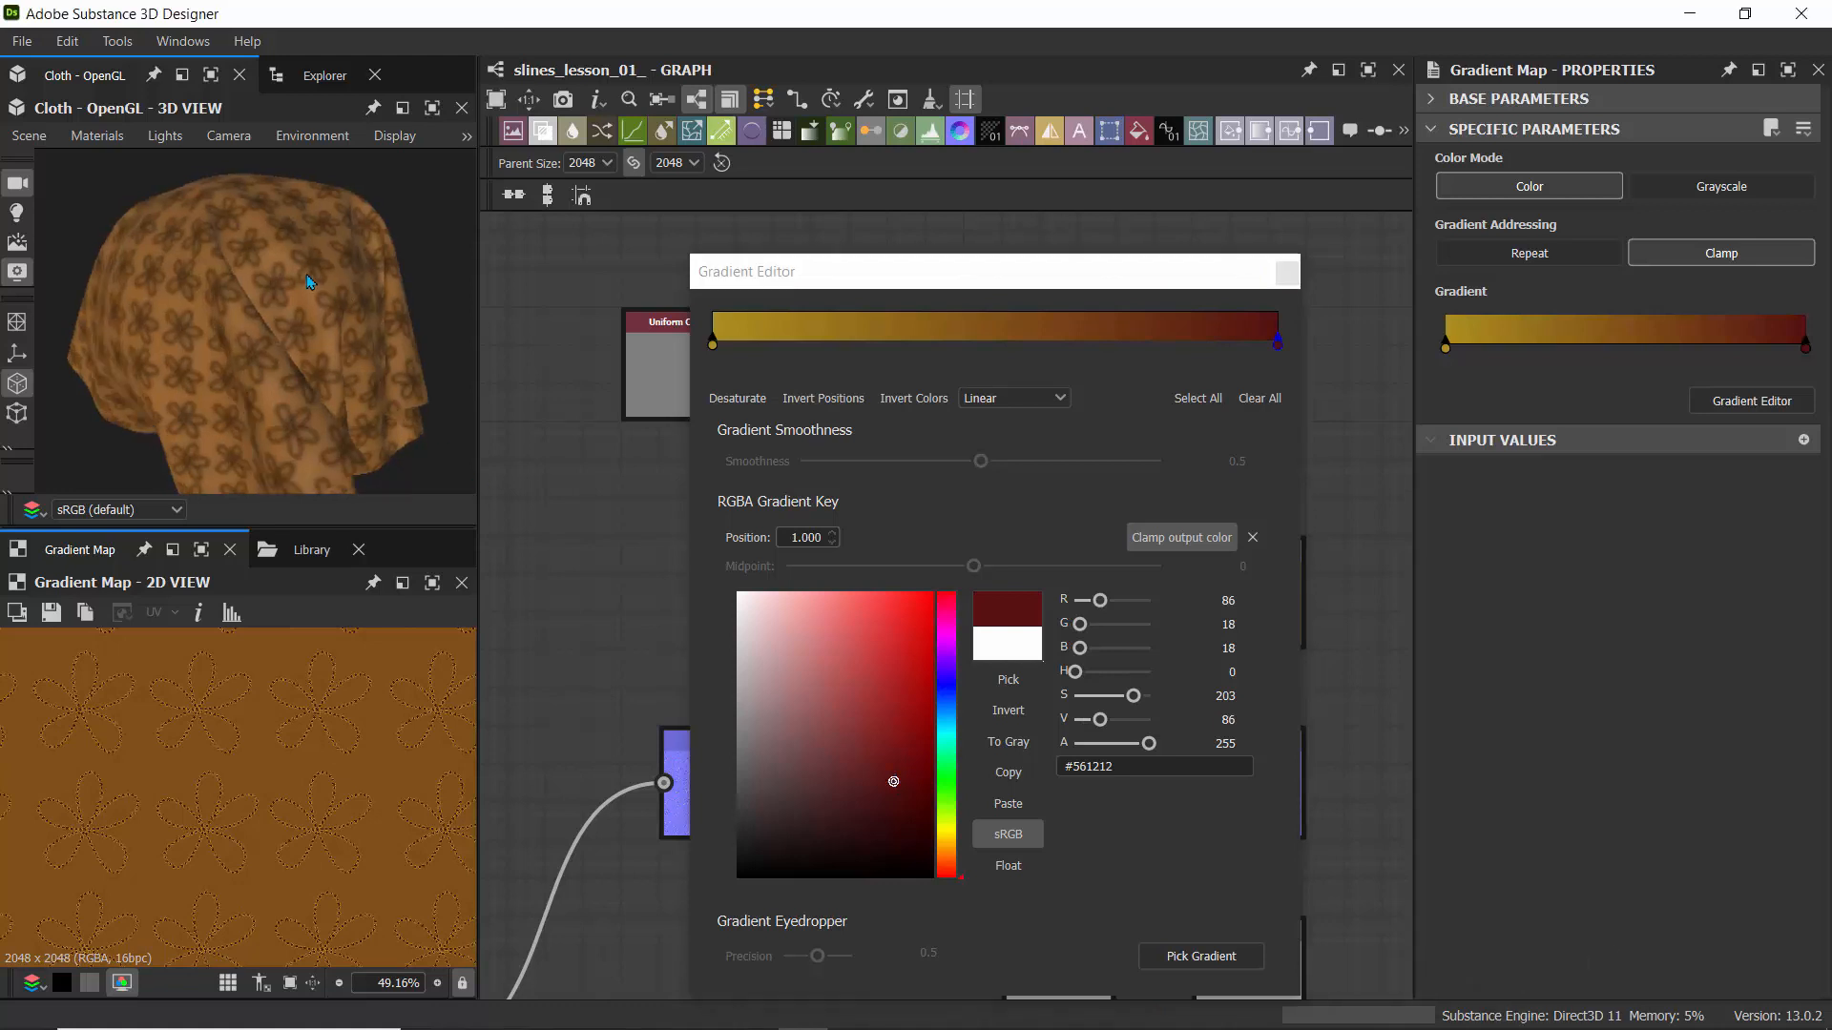
- Add a gradient key at position 0.804, color it purple #a13adc, and check the cloth up close
click(1169, 341)
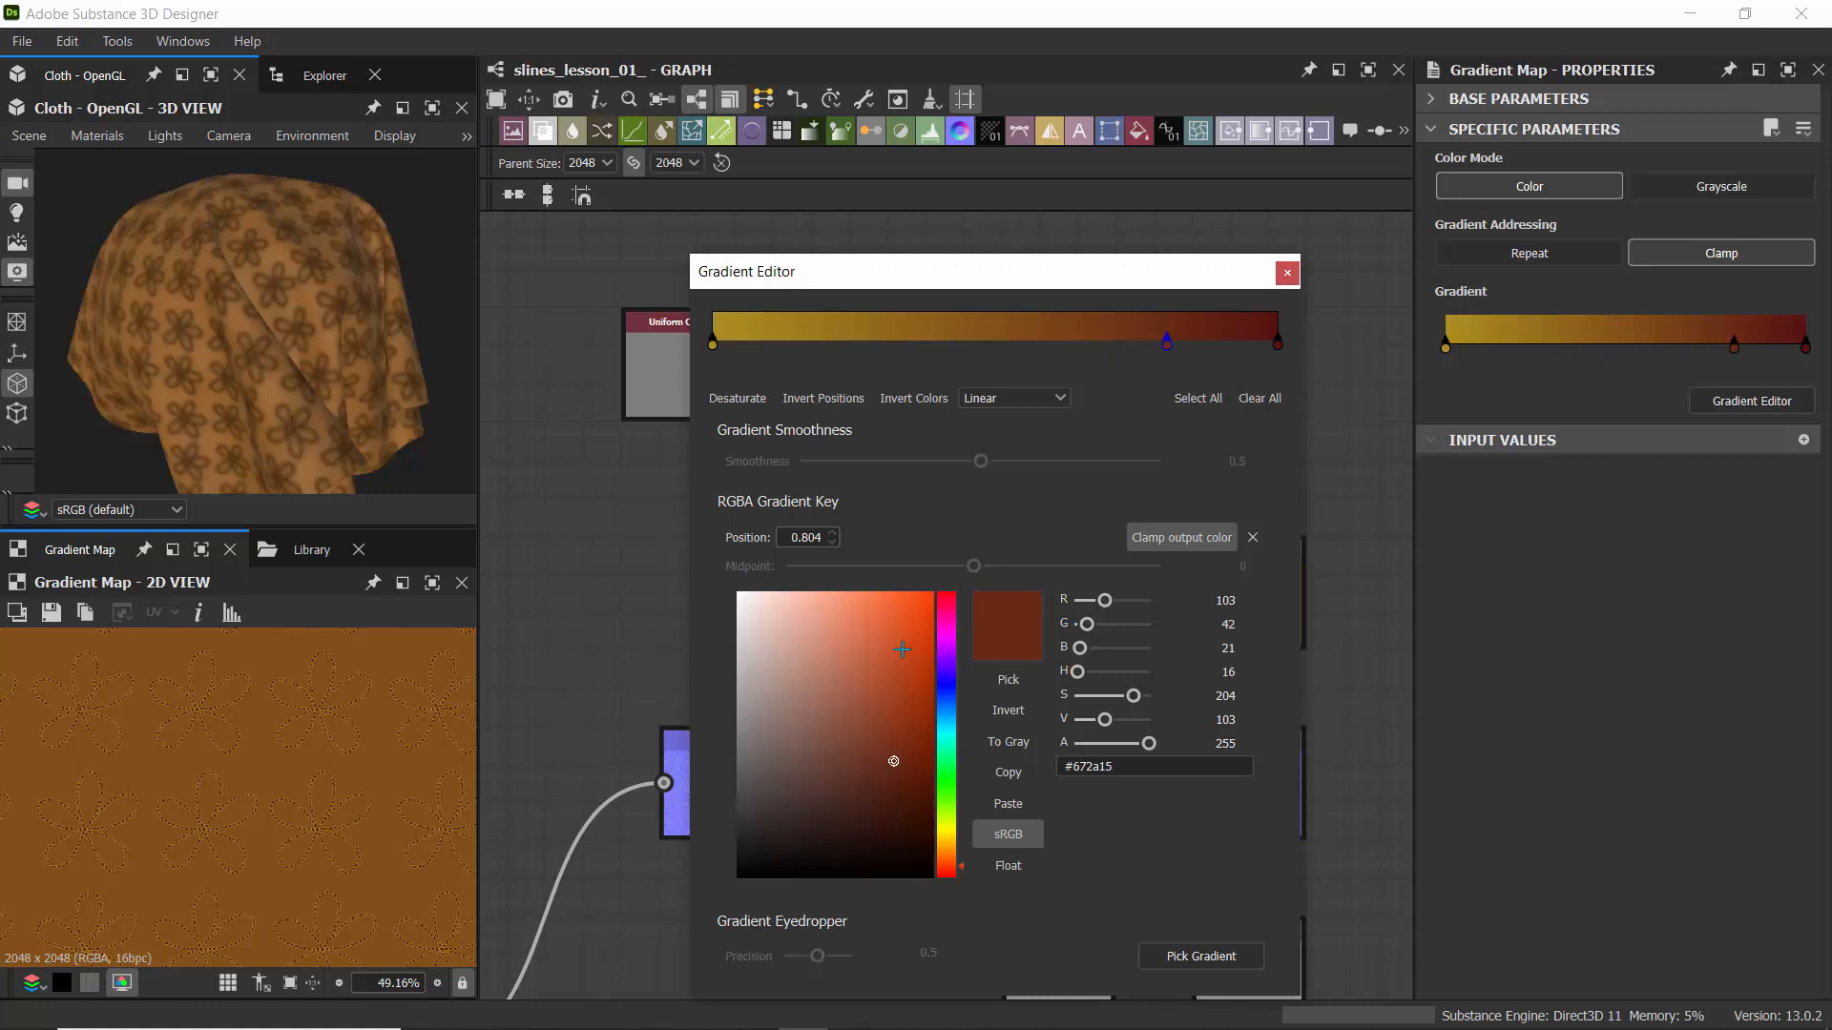
click(946, 657)
click(867, 645)
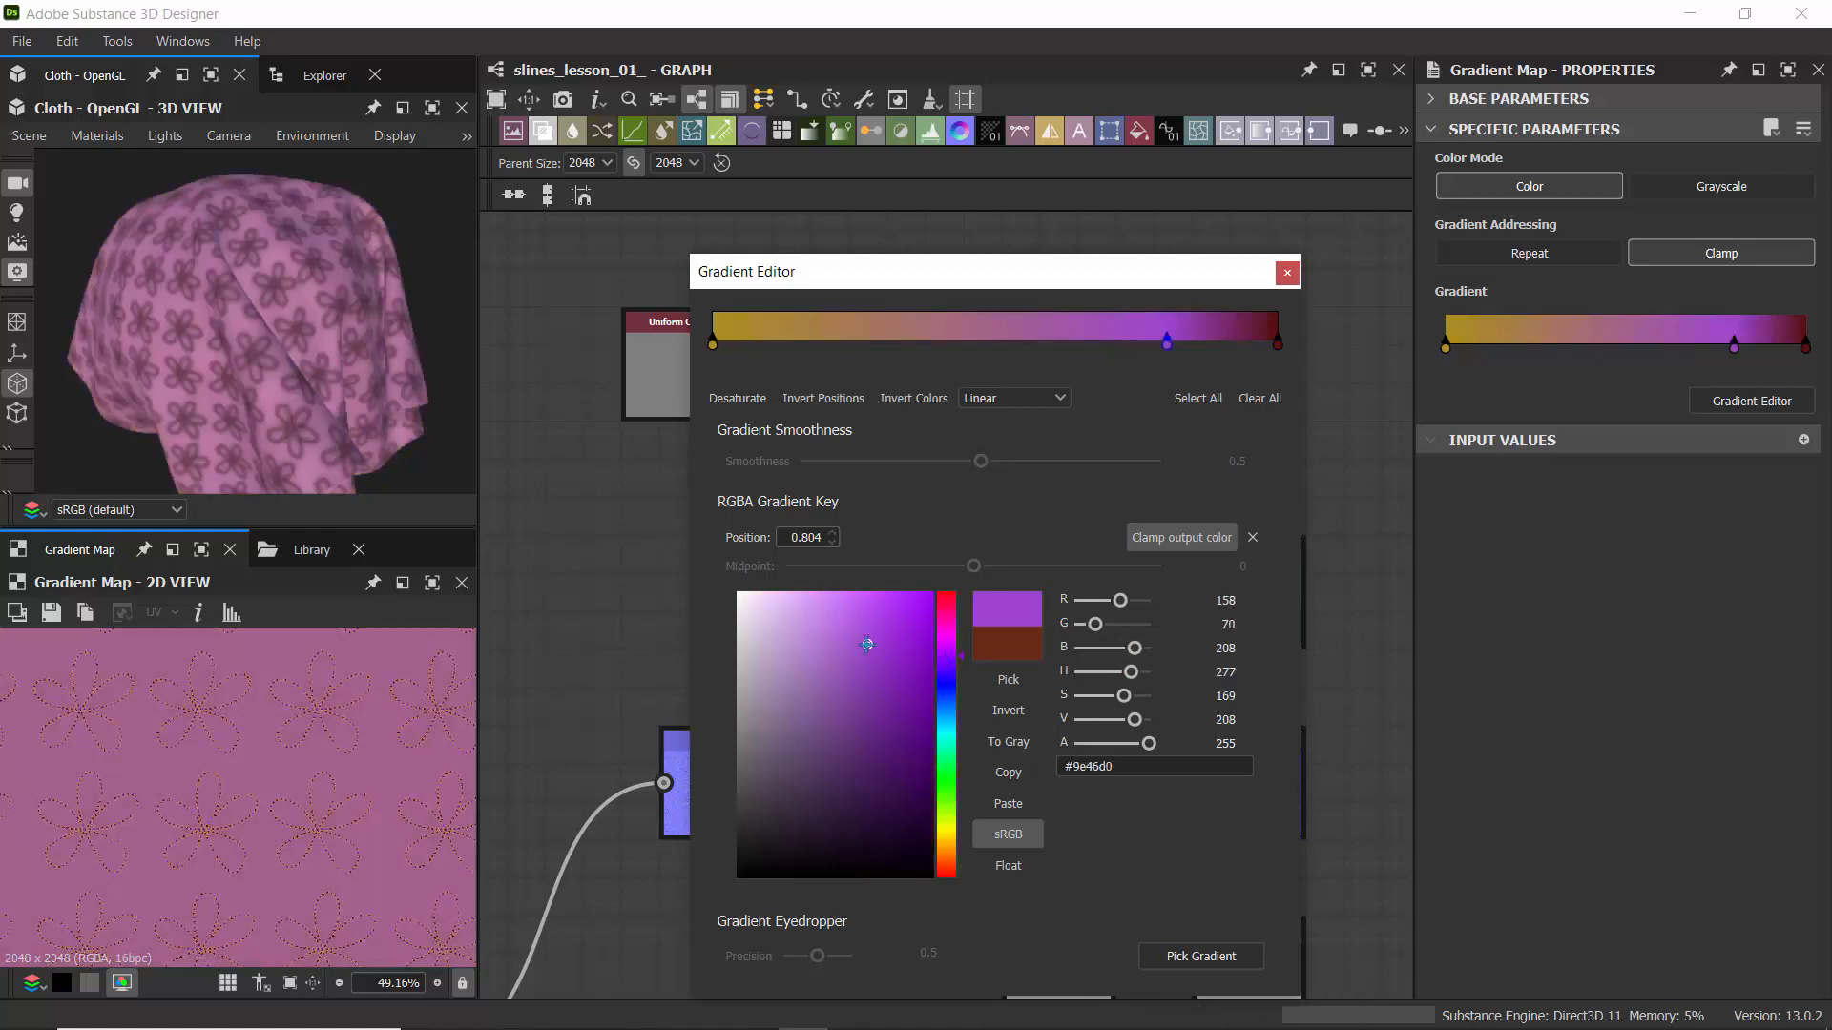
click(881, 630)
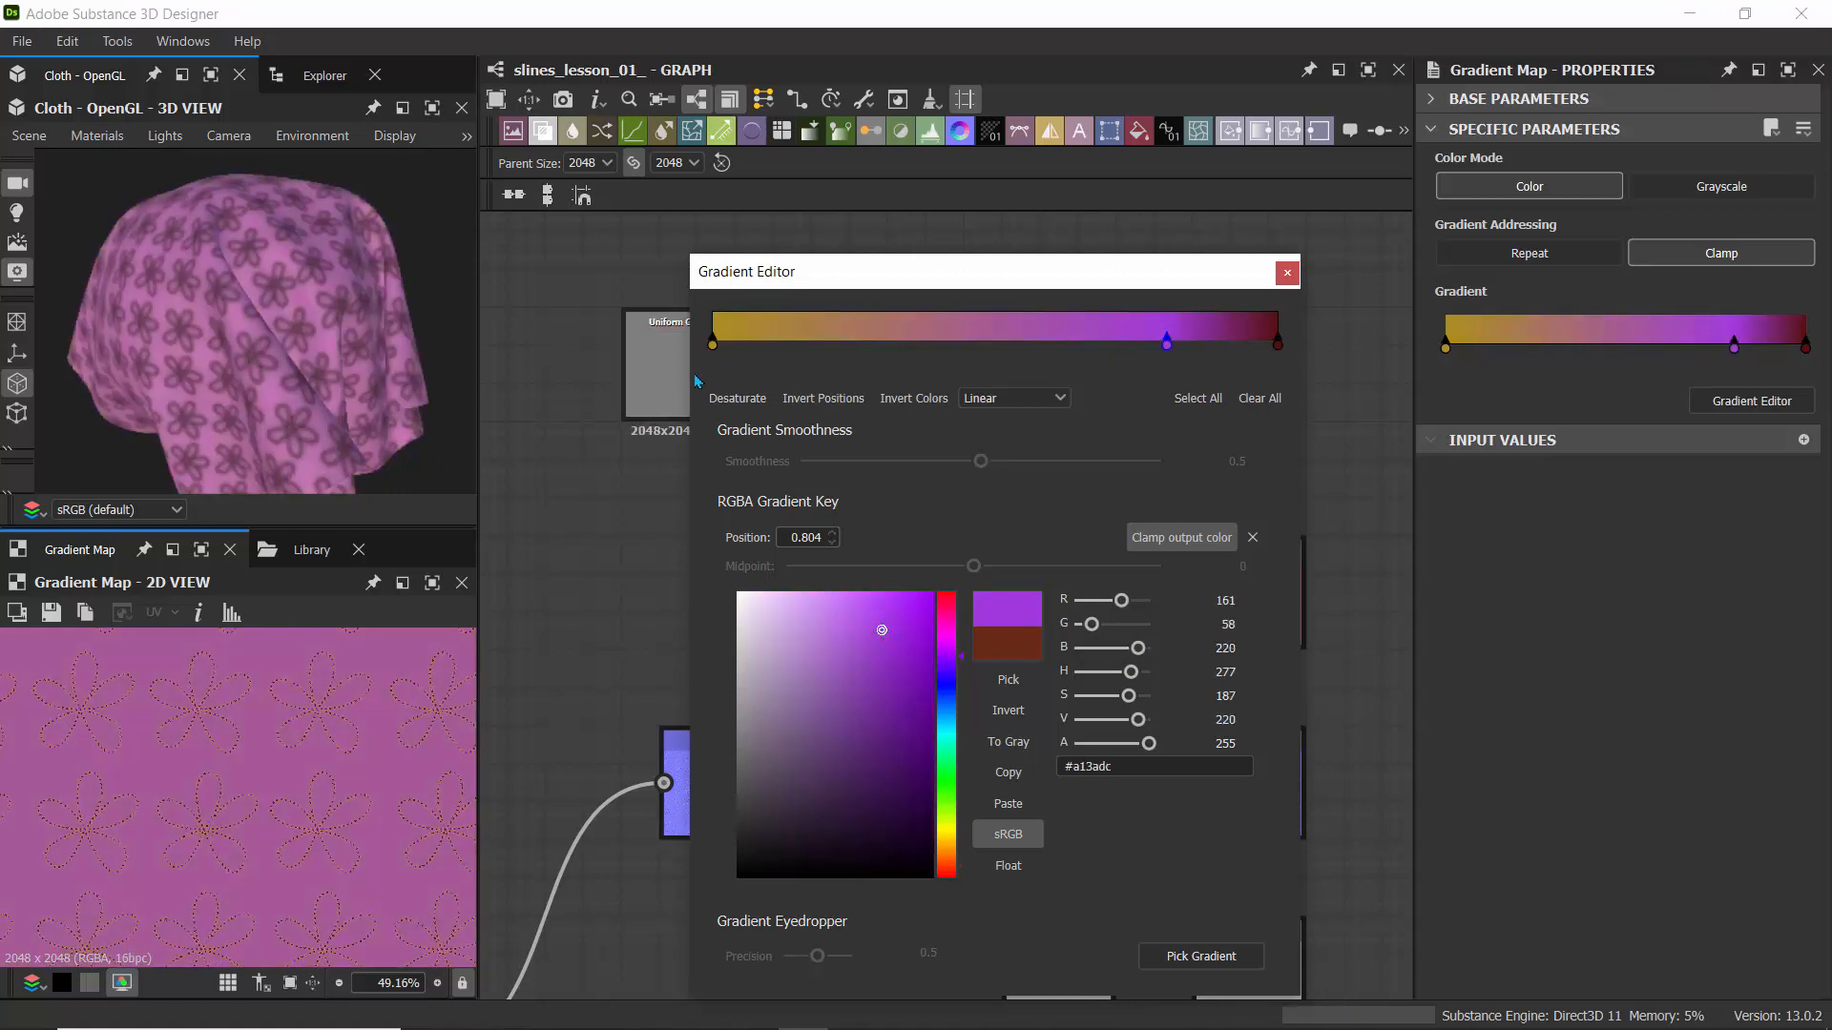
scroll(204, 256, up, 5)
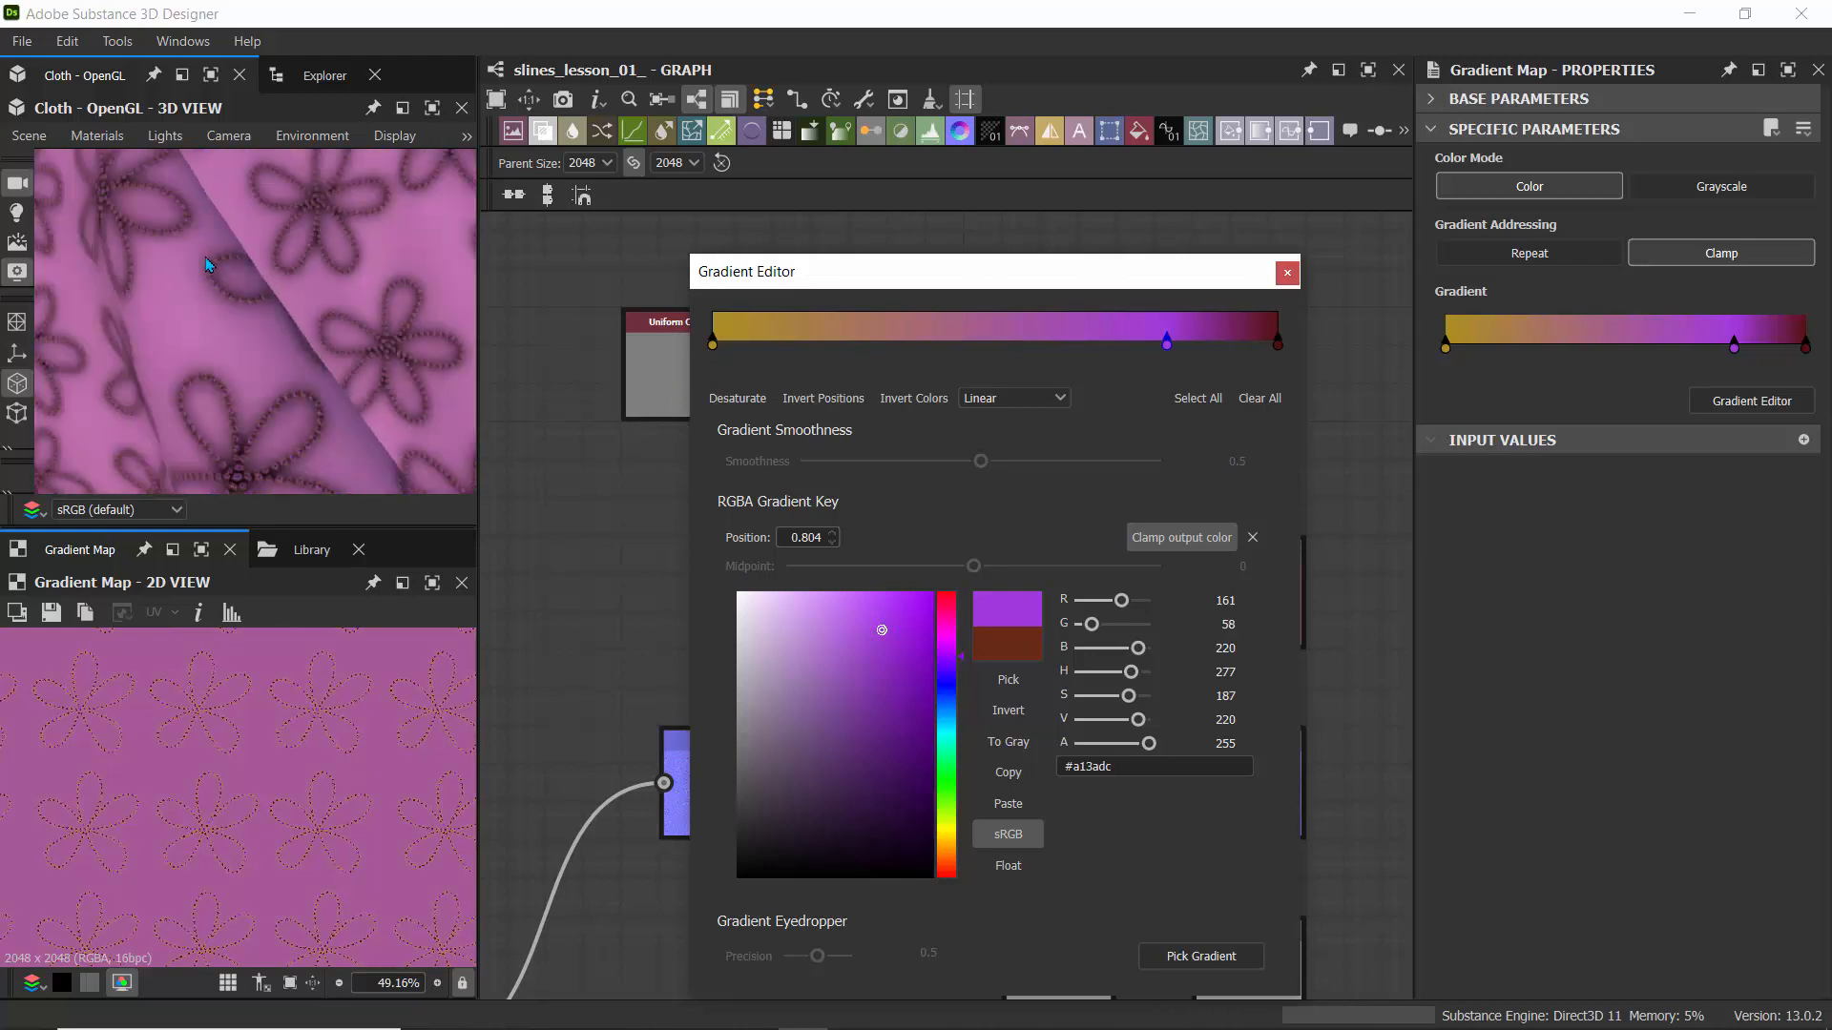
drag(197, 274, 284, 314)
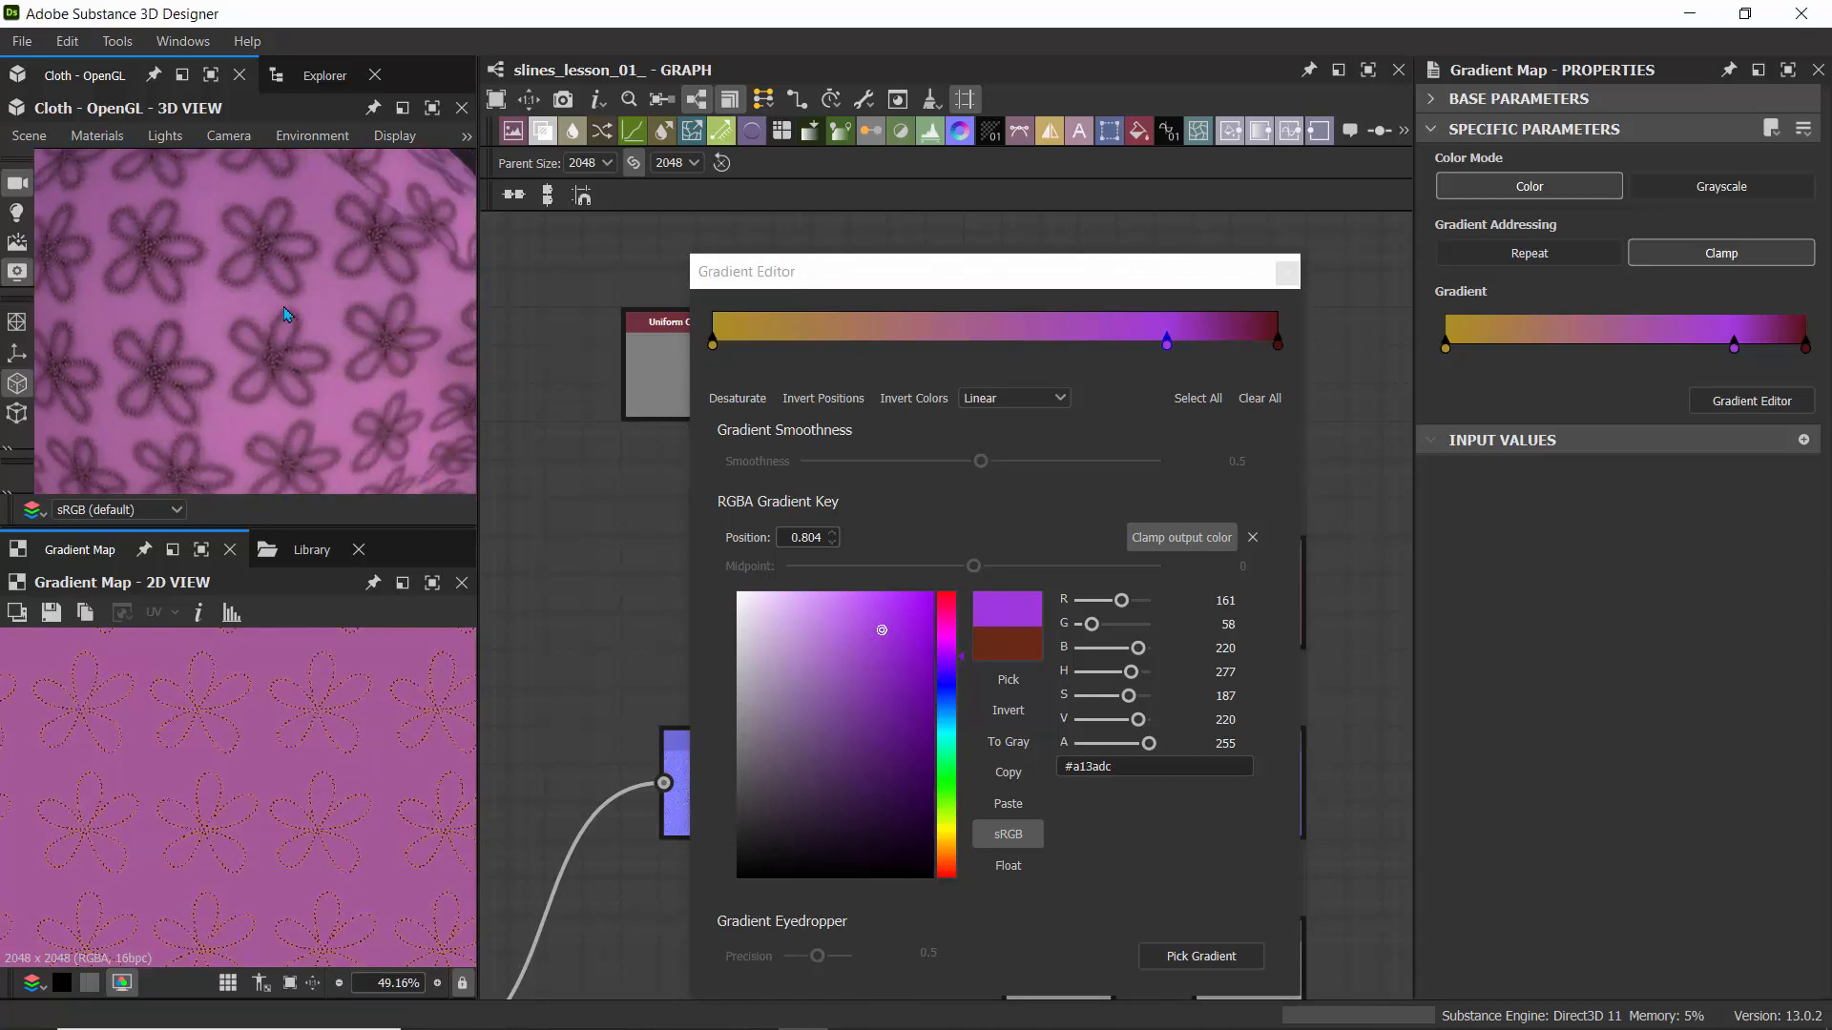
- Change the gradient key at position 0 to light gold #e8c84d
click(712, 345)
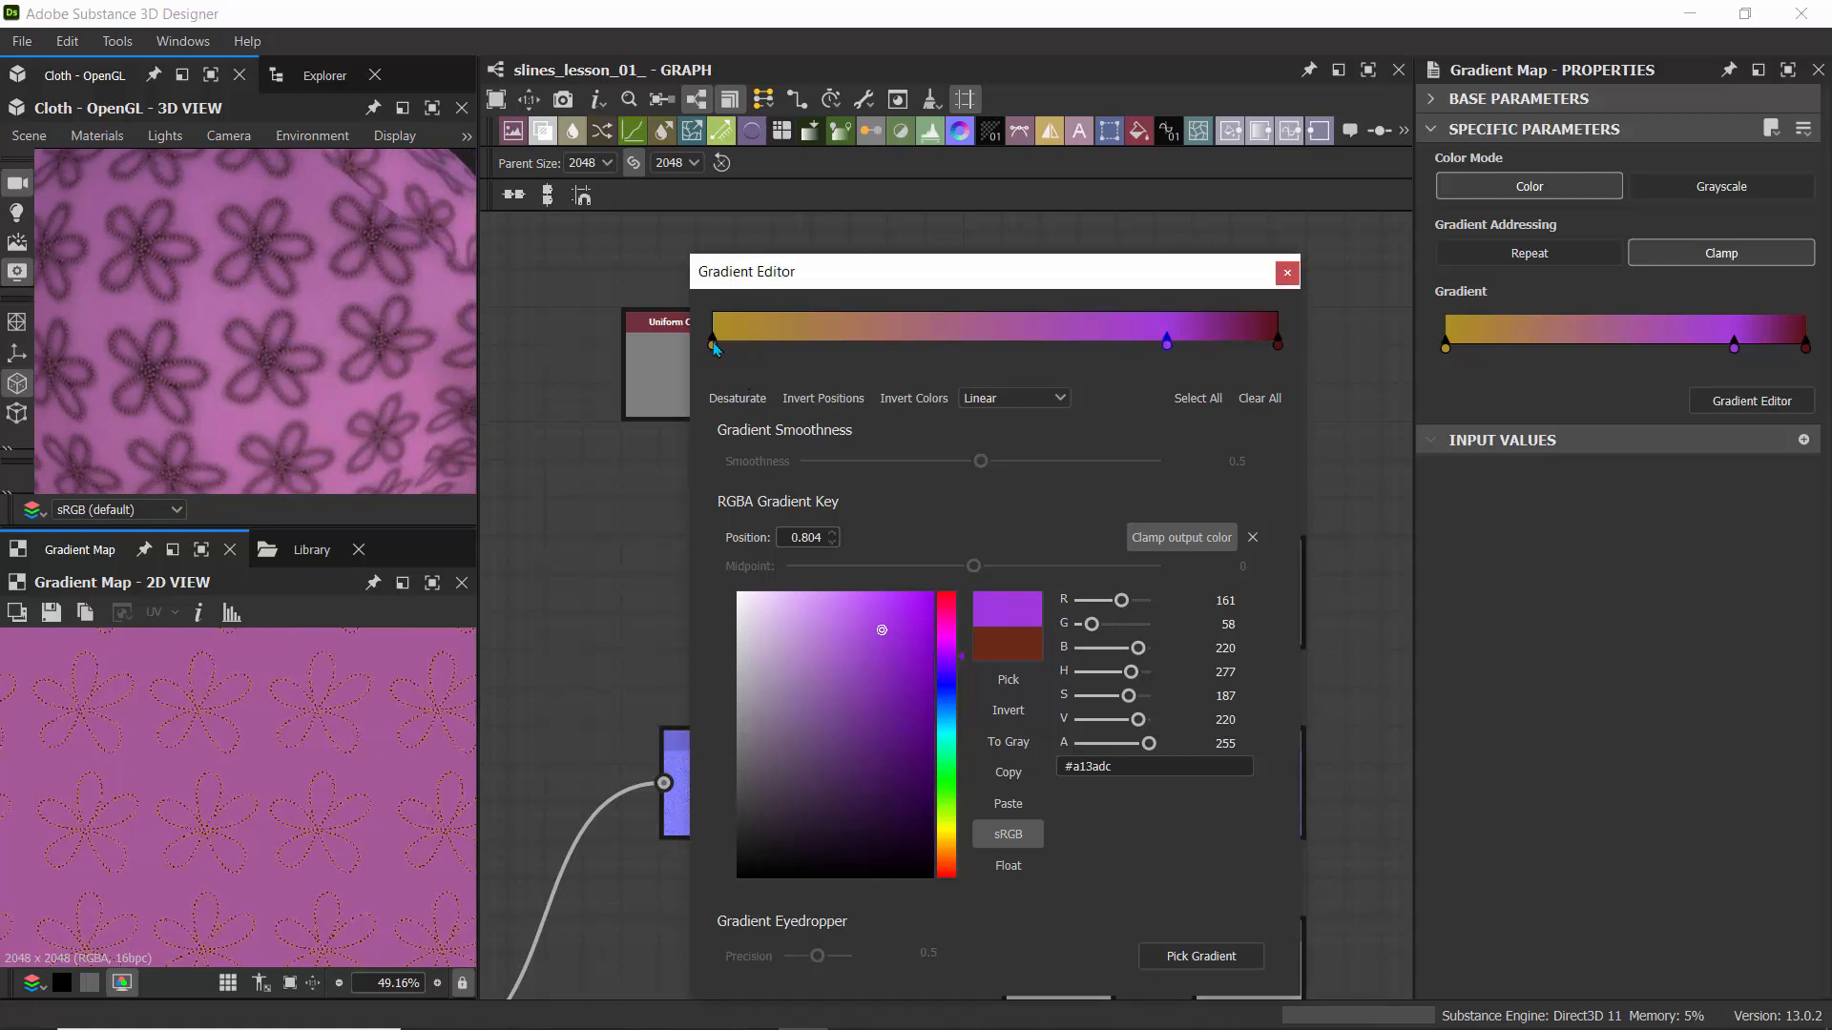
click(714, 345)
drag(817, 617, 804, 601)
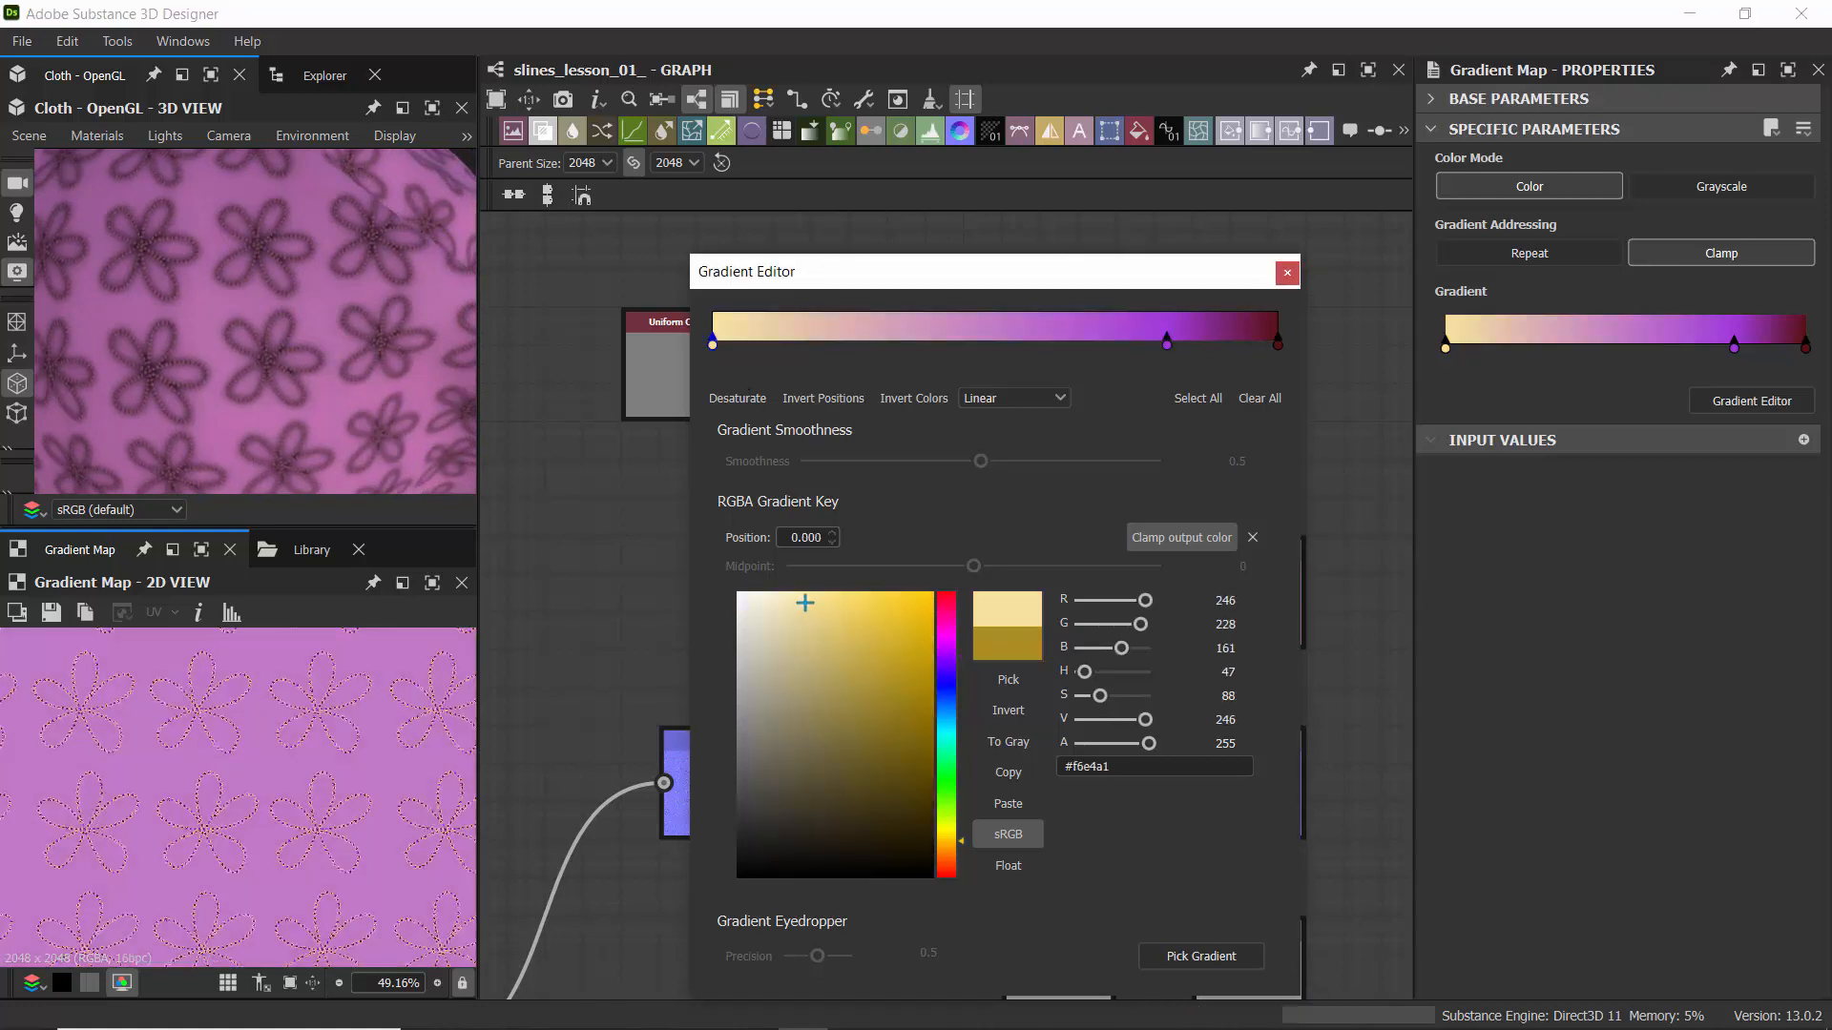
click(866, 620)
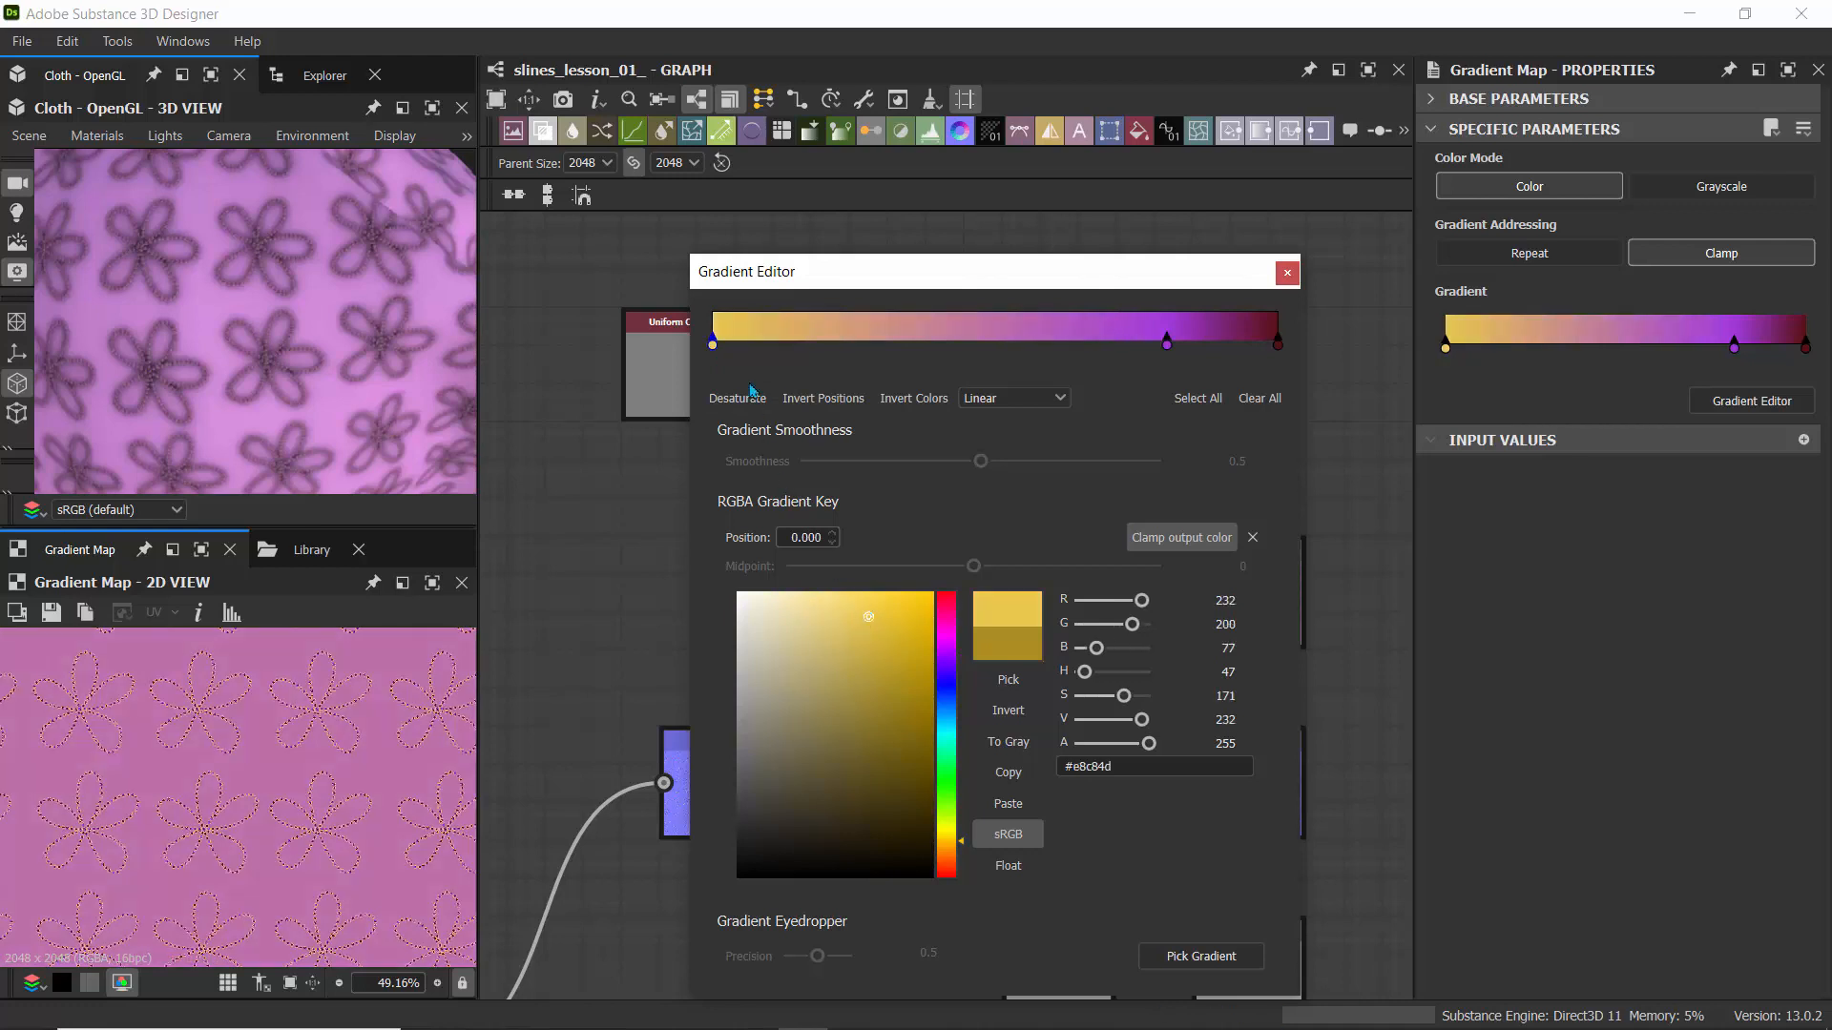
- Add a gradient key at position 0.135 in violet #7e28d8, check the cloth, and close the Gradient Editor
click(788, 336)
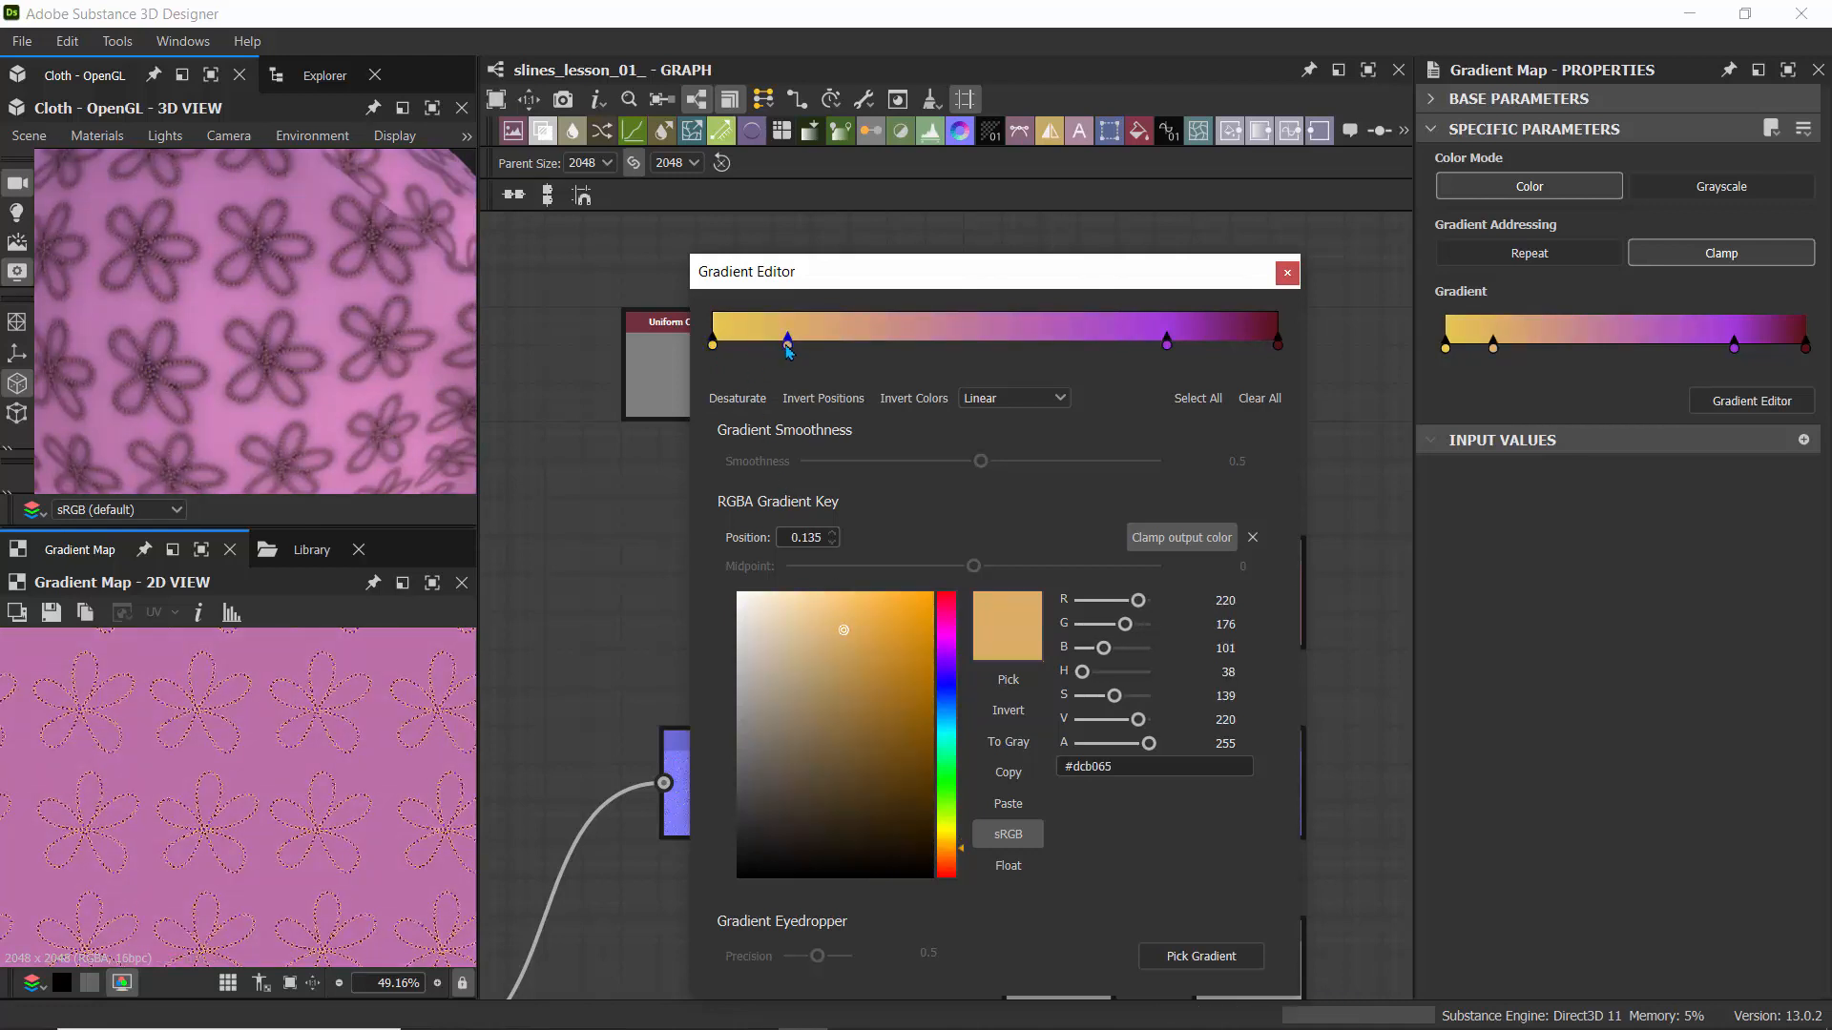
click(941, 665)
click(903, 750)
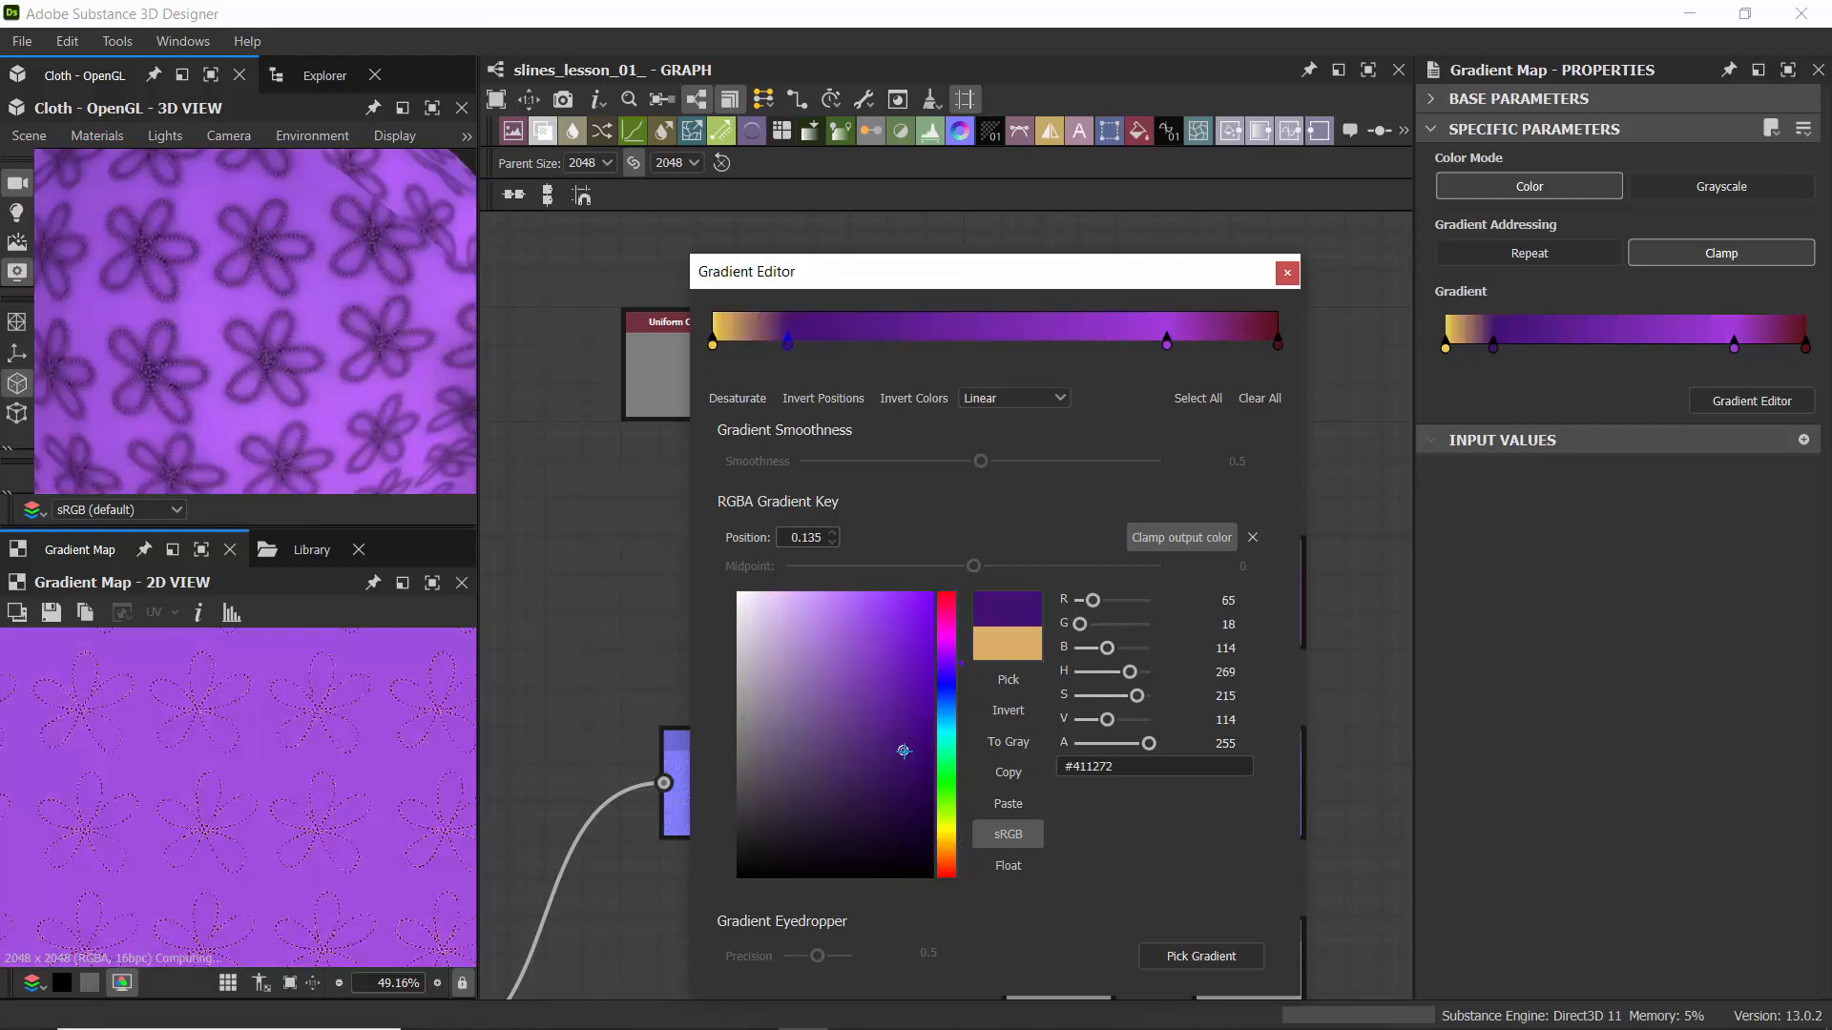
click(896, 635)
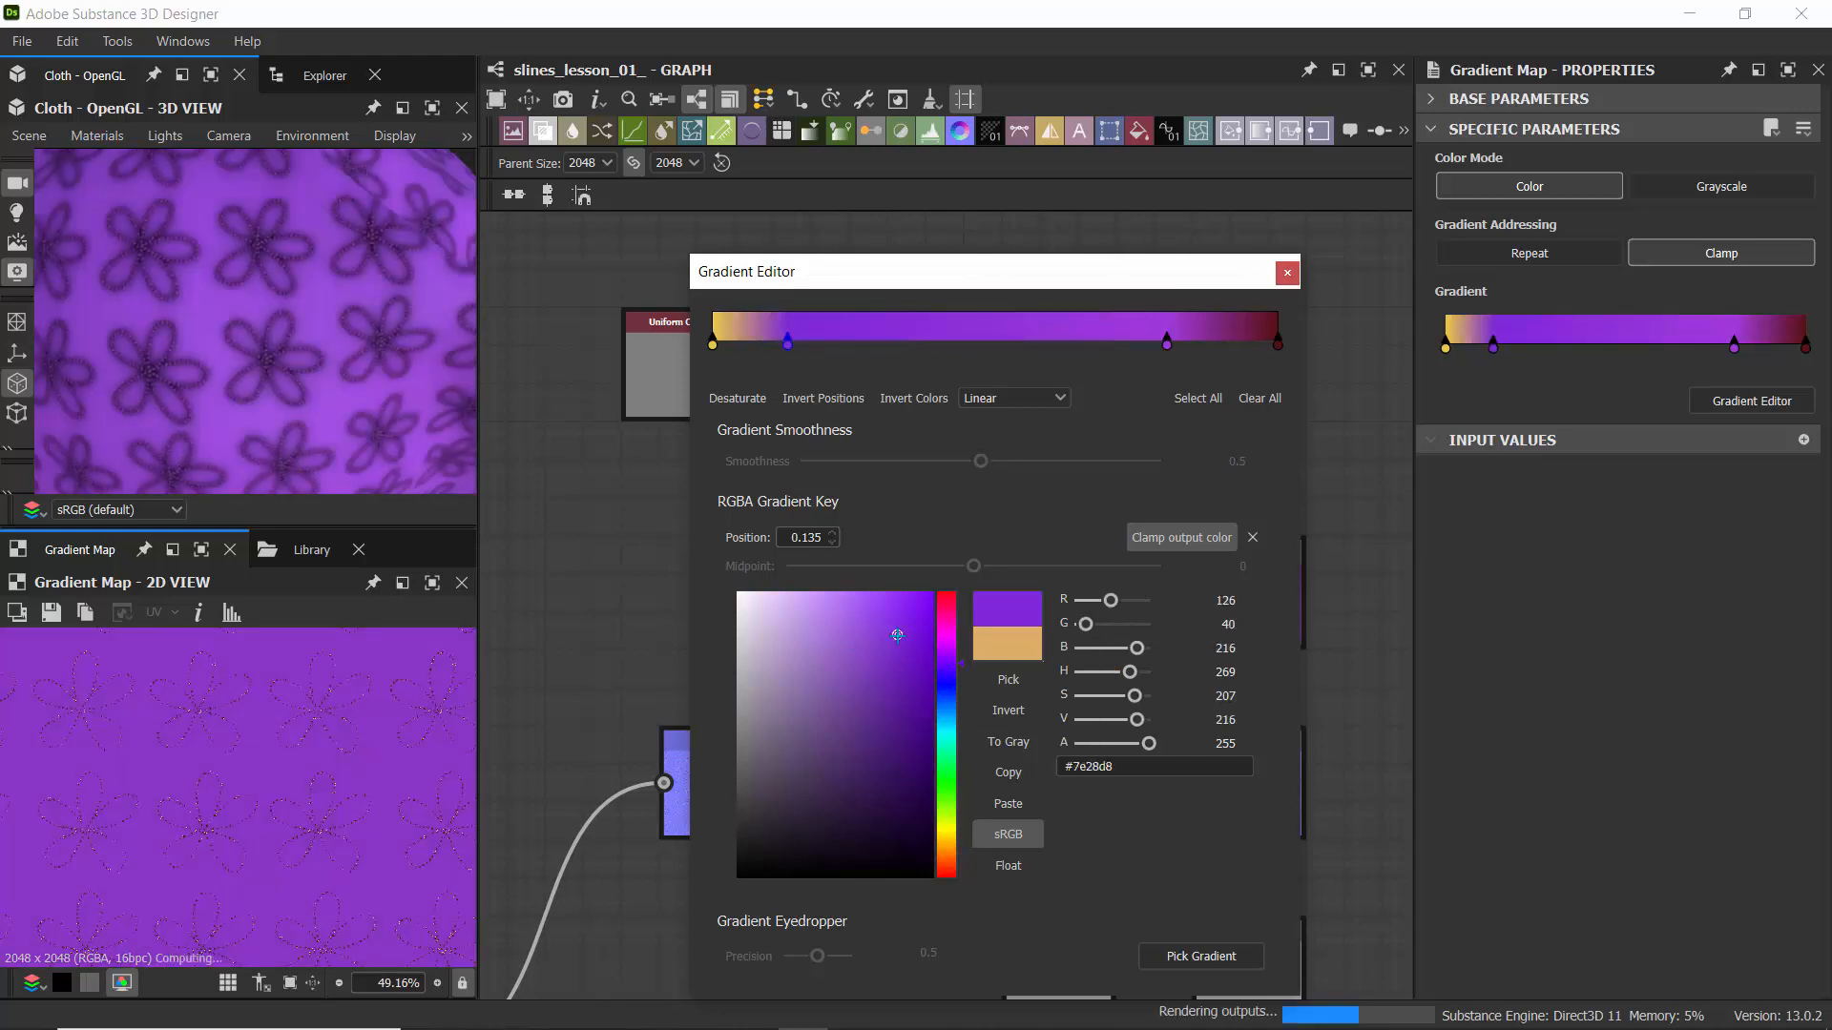
scroll(257, 226, down, 3)
drag(263, 295, 162, 258)
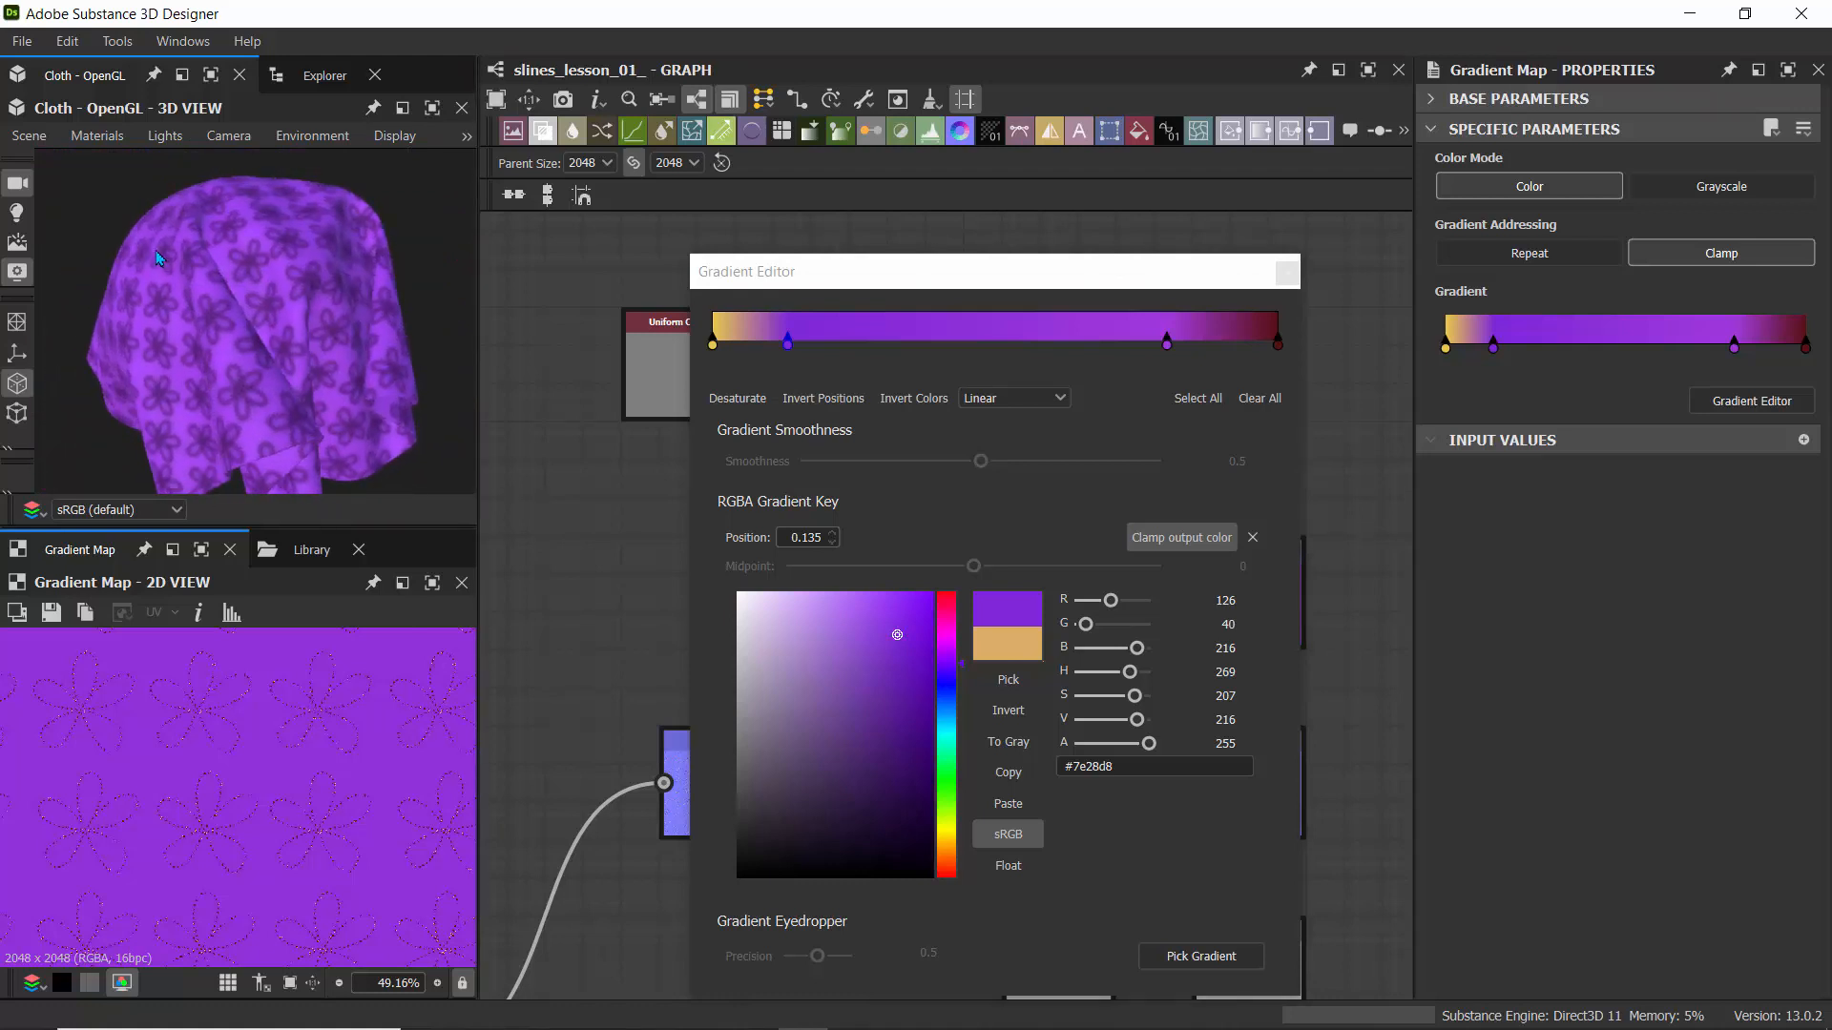
click(1290, 273)
- Space out the Gradient Map and Base Color nodes and insert an HSL node on the link between them
scroll(957, 371, up, 3)
middle_drag(957, 372, 597, 320)
drag(828, 404, 763, 435)
drag(1065, 674, 1307, 418)
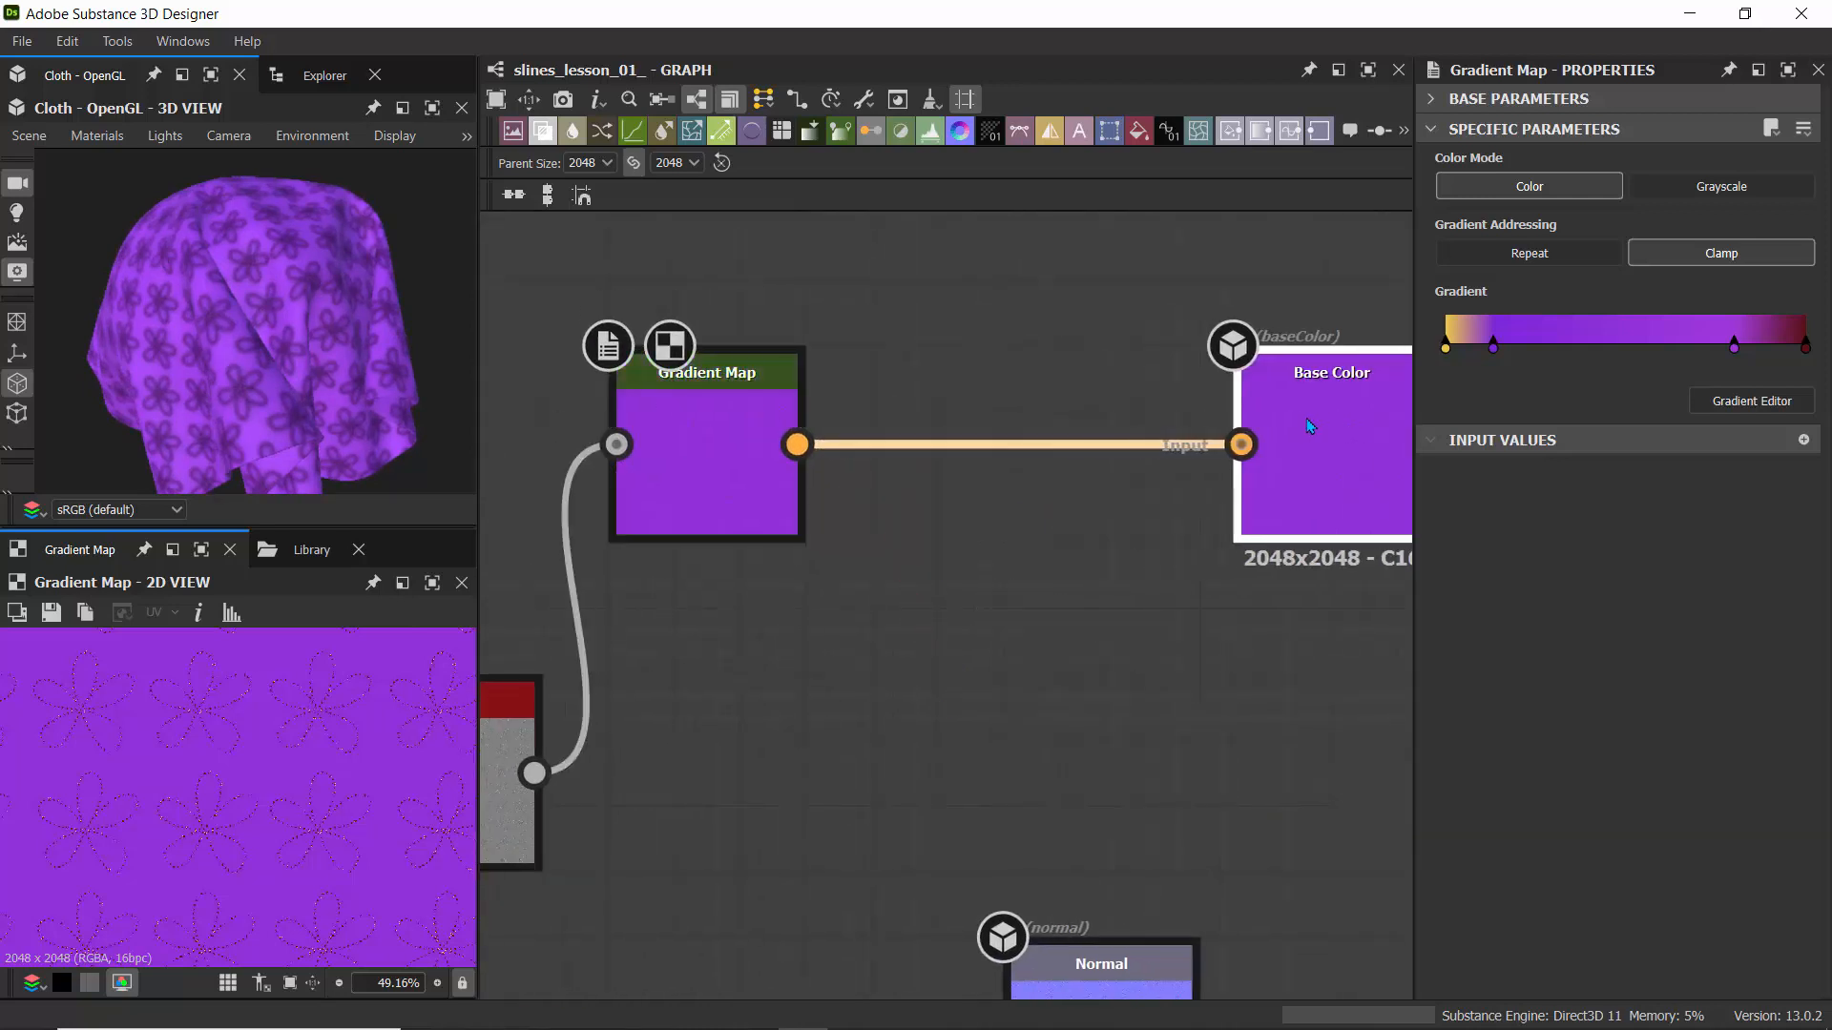
click(1005, 418)
click(1019, 443)
key(space)
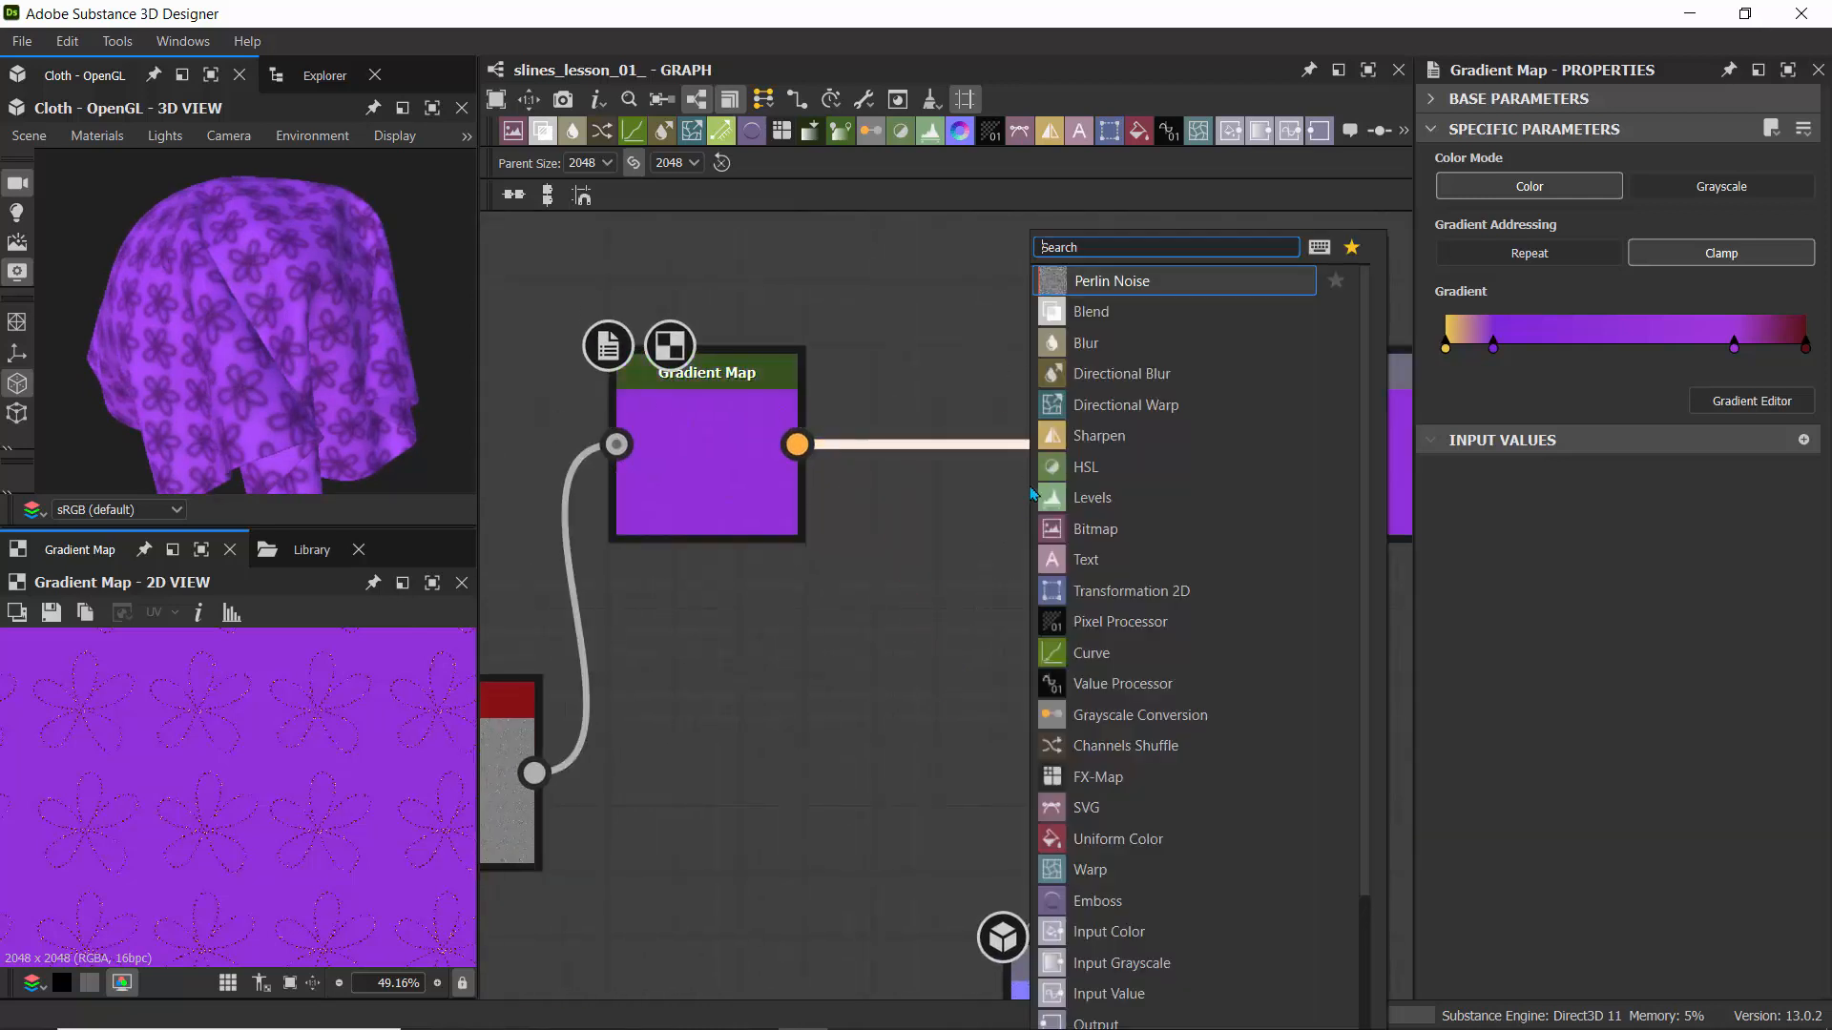
click(1075, 467)
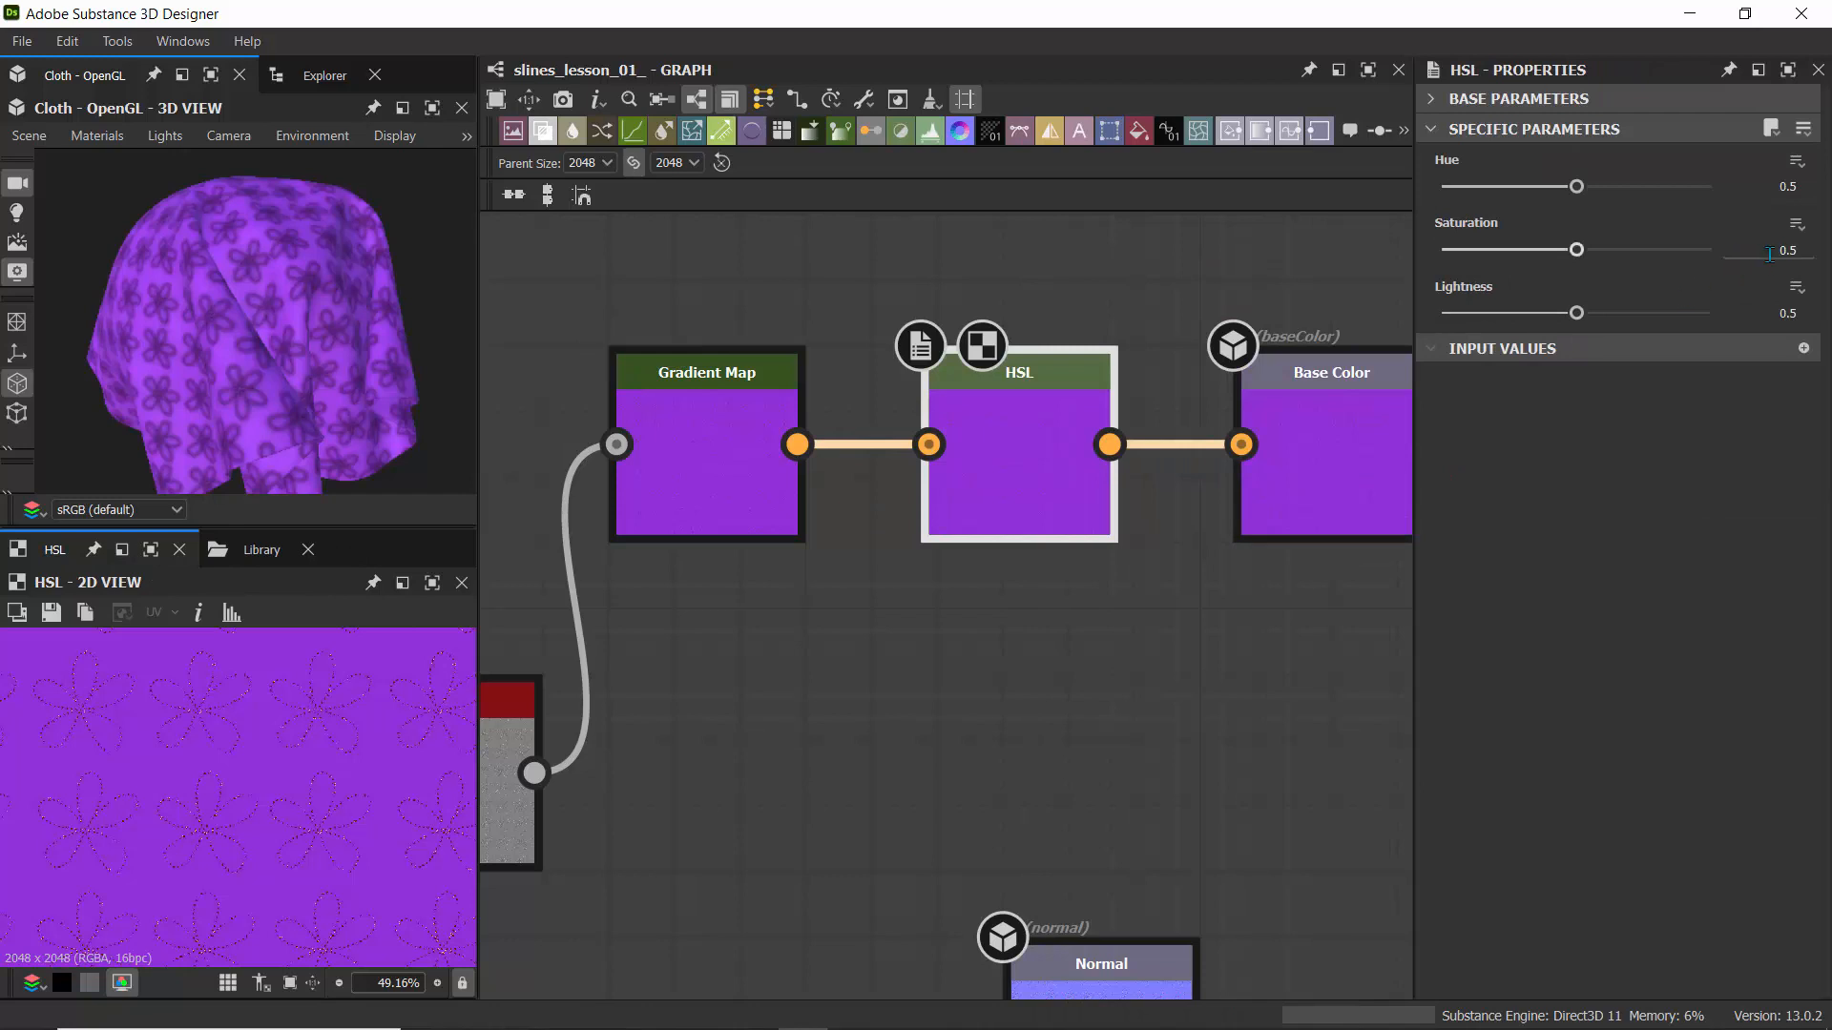
- Set the HSL node's Saturation to 0.4 and Lightness to 0.6
click(1805, 250)
text(.4)
key(Return)
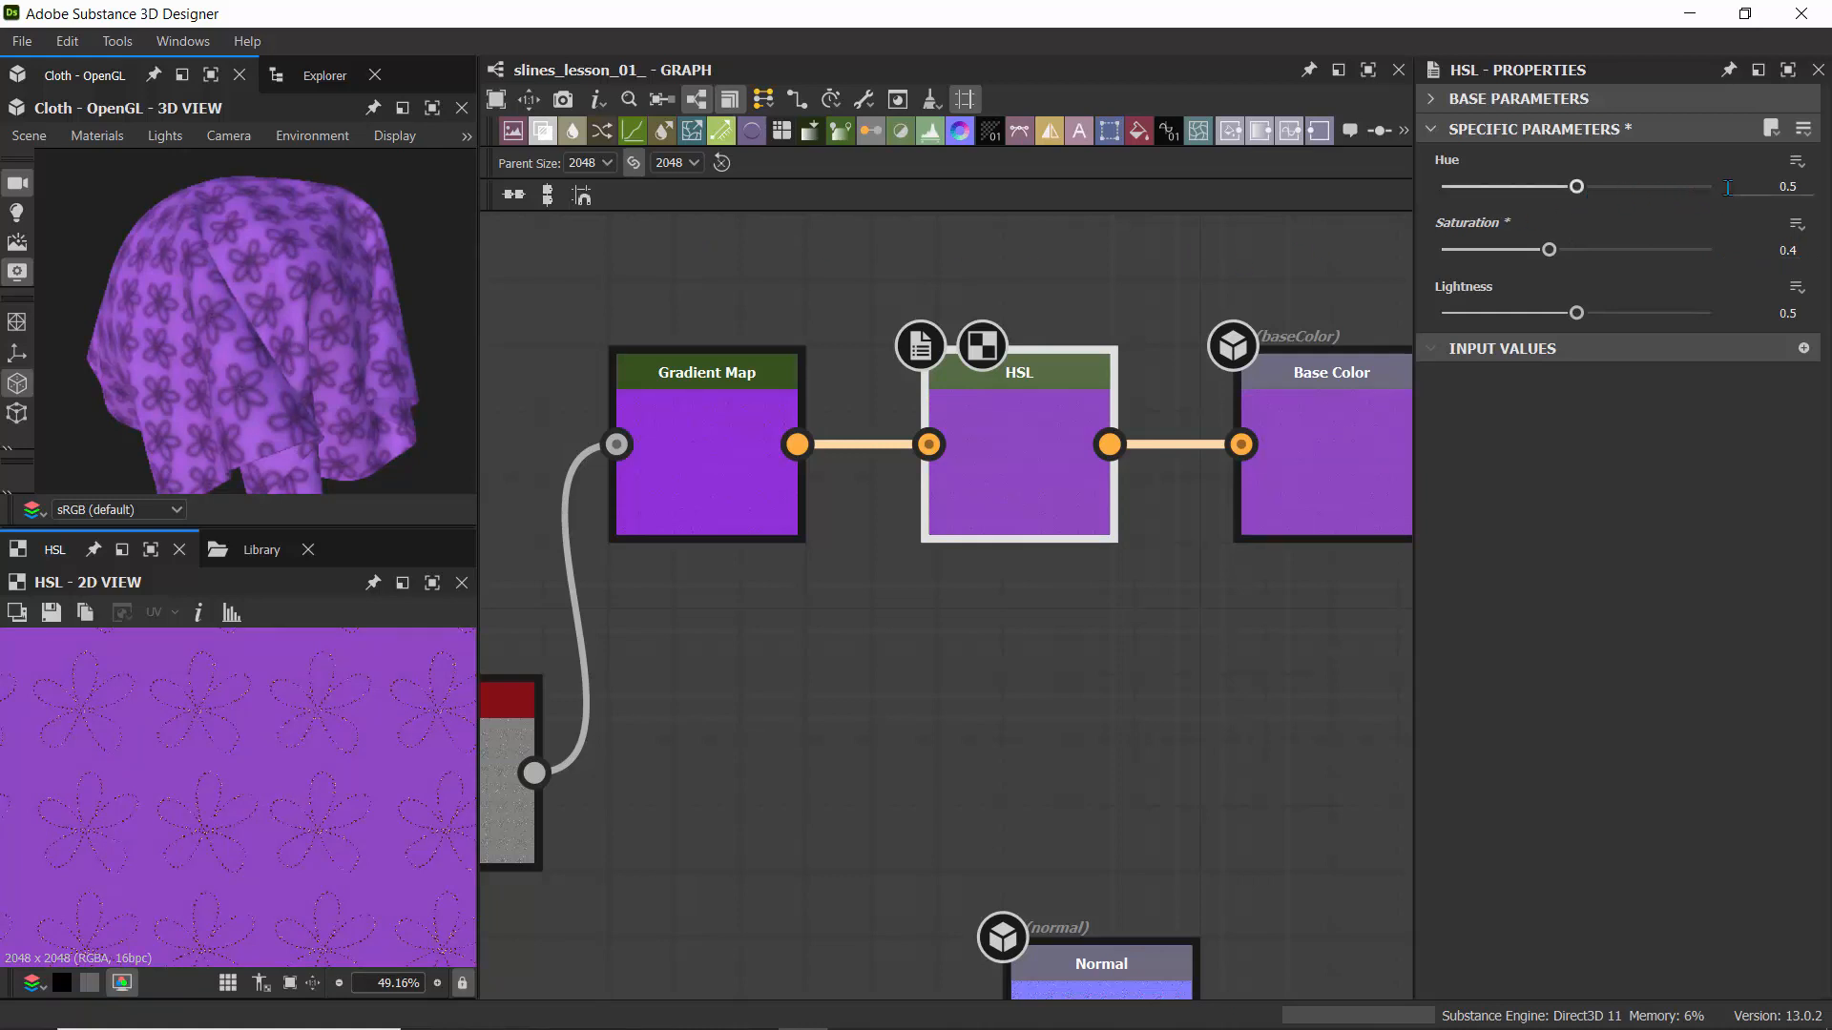
drag(1776, 313, 1804, 313)
text(.6)
key(Return)
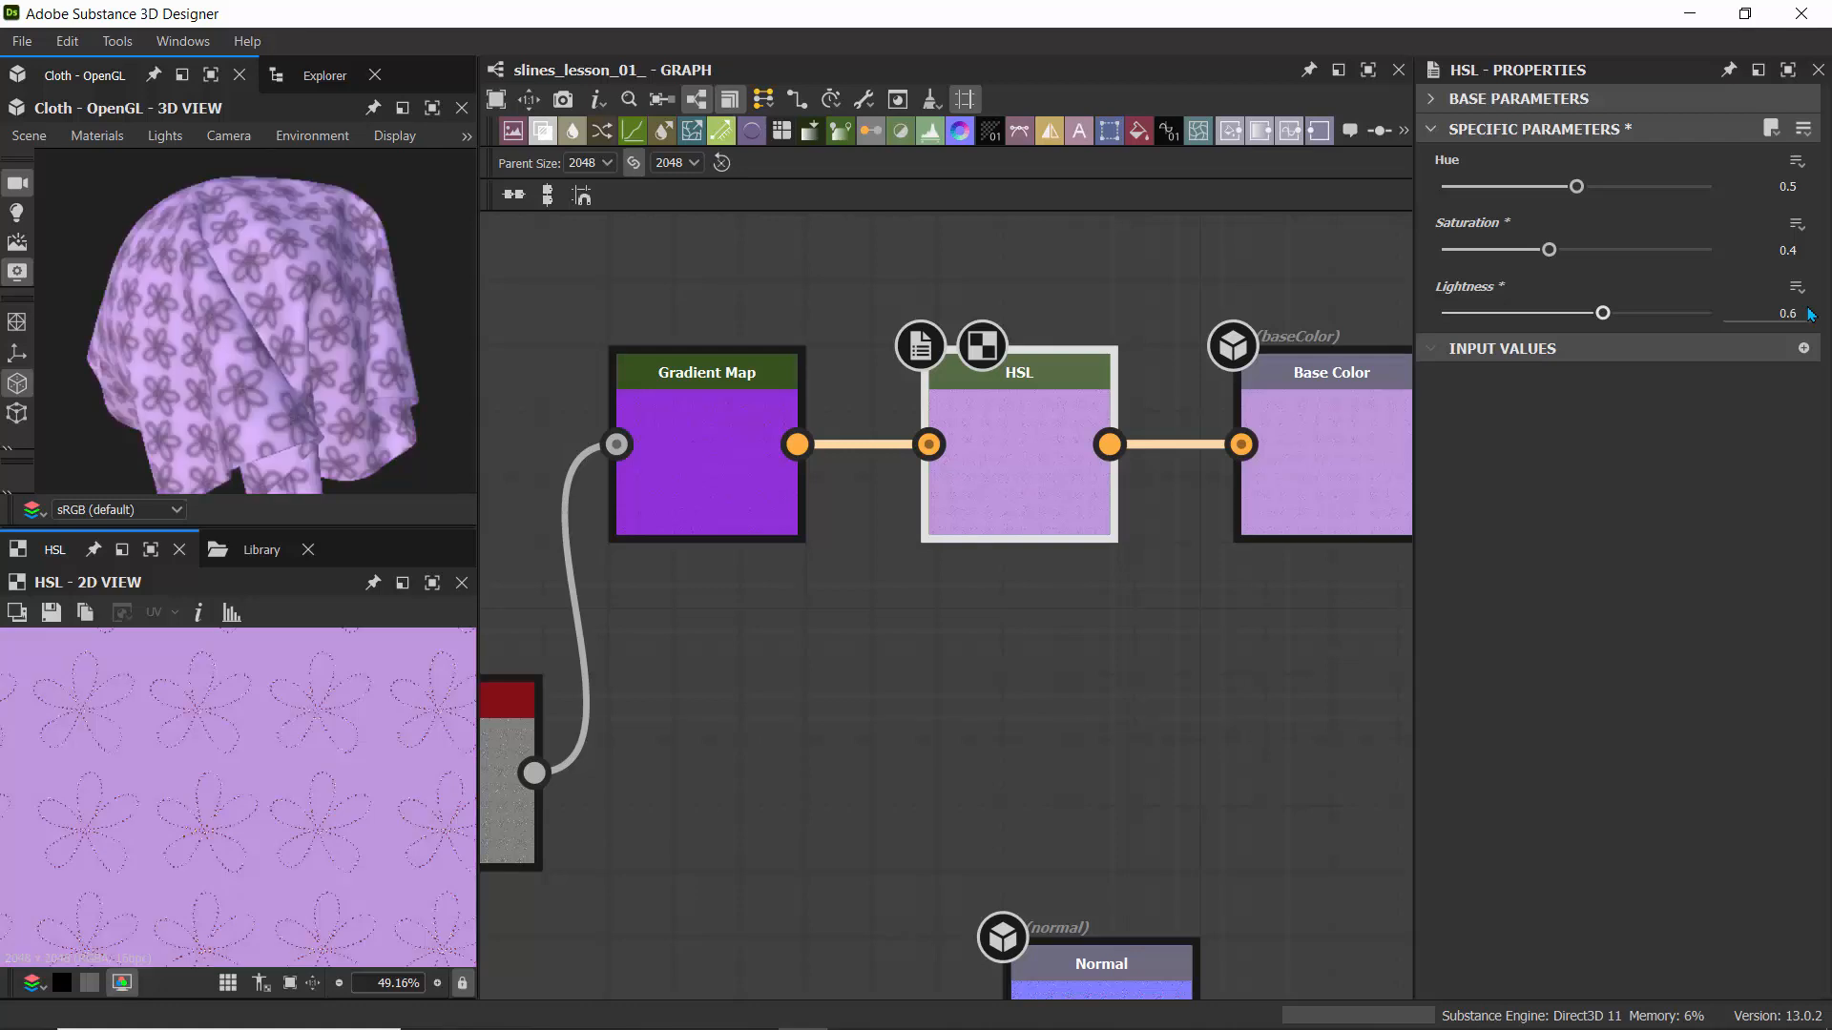
- Examine the flower pattern on the cloth in the 3D view from another angle, both up close and from afar
drag(217, 330, 495, 351)
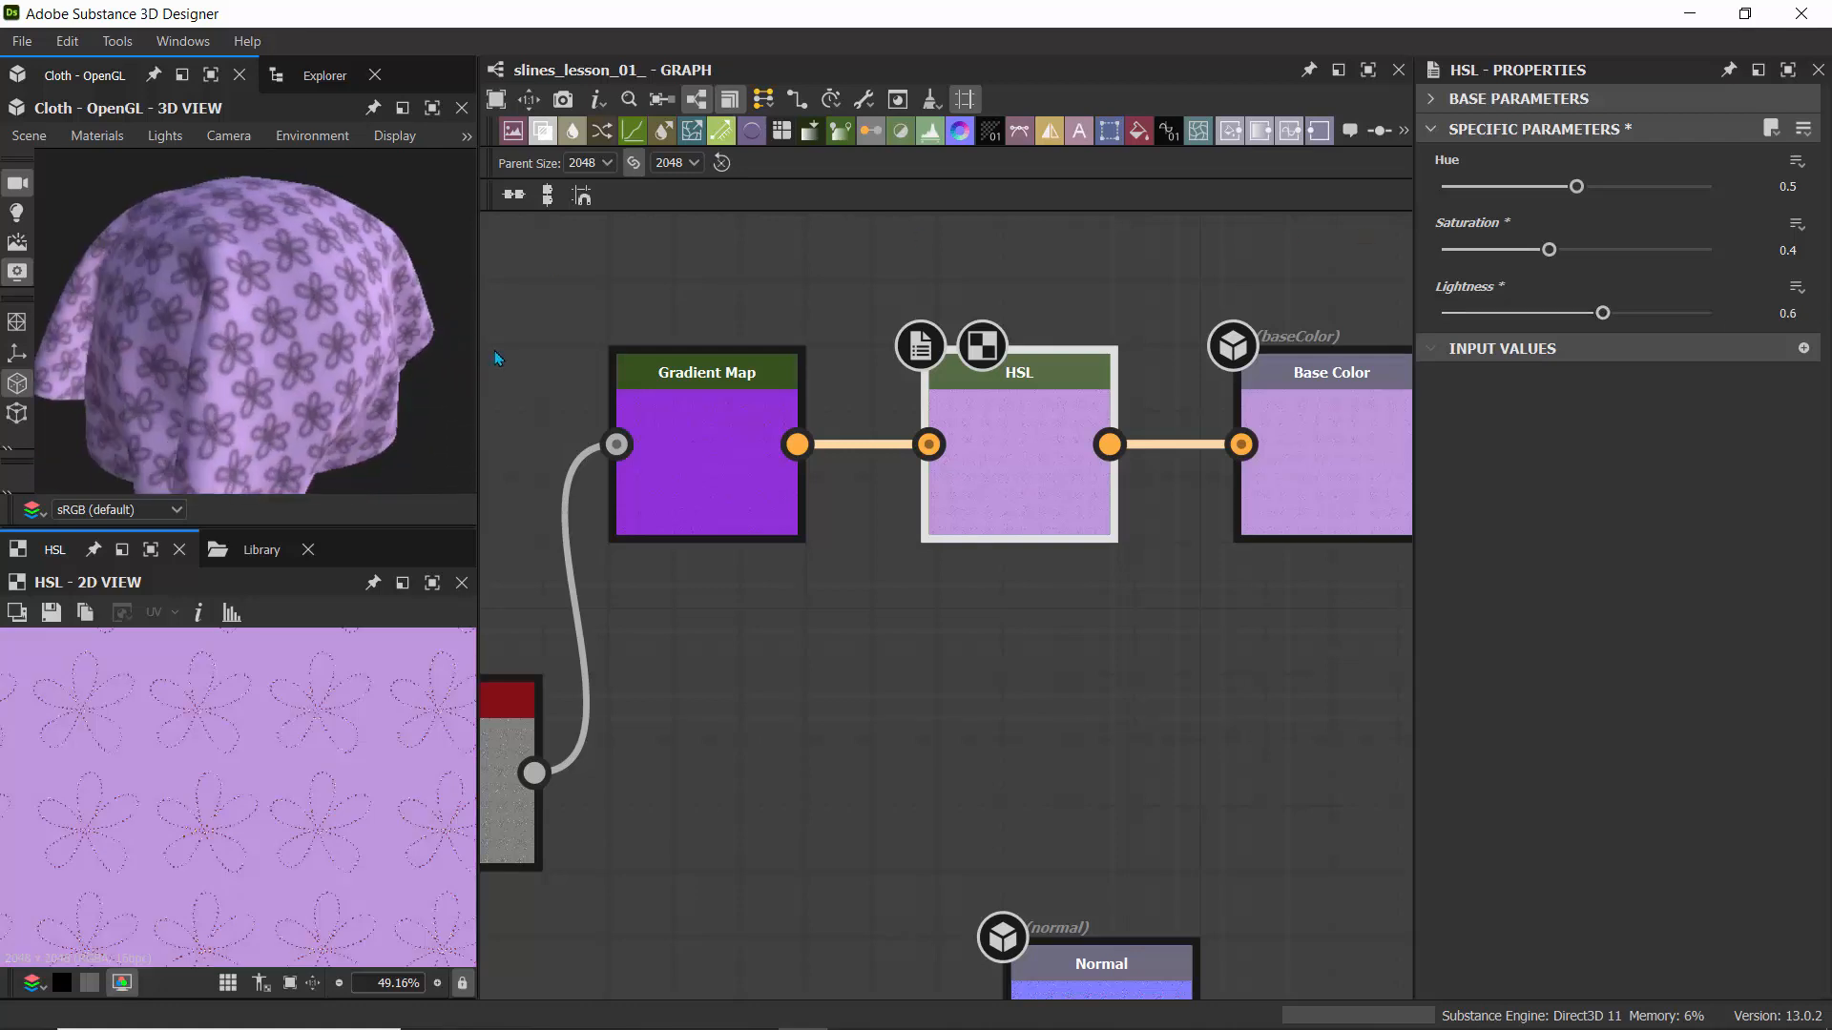
scroll(349, 311, up, 6)
scroll(348, 315, down, 5)
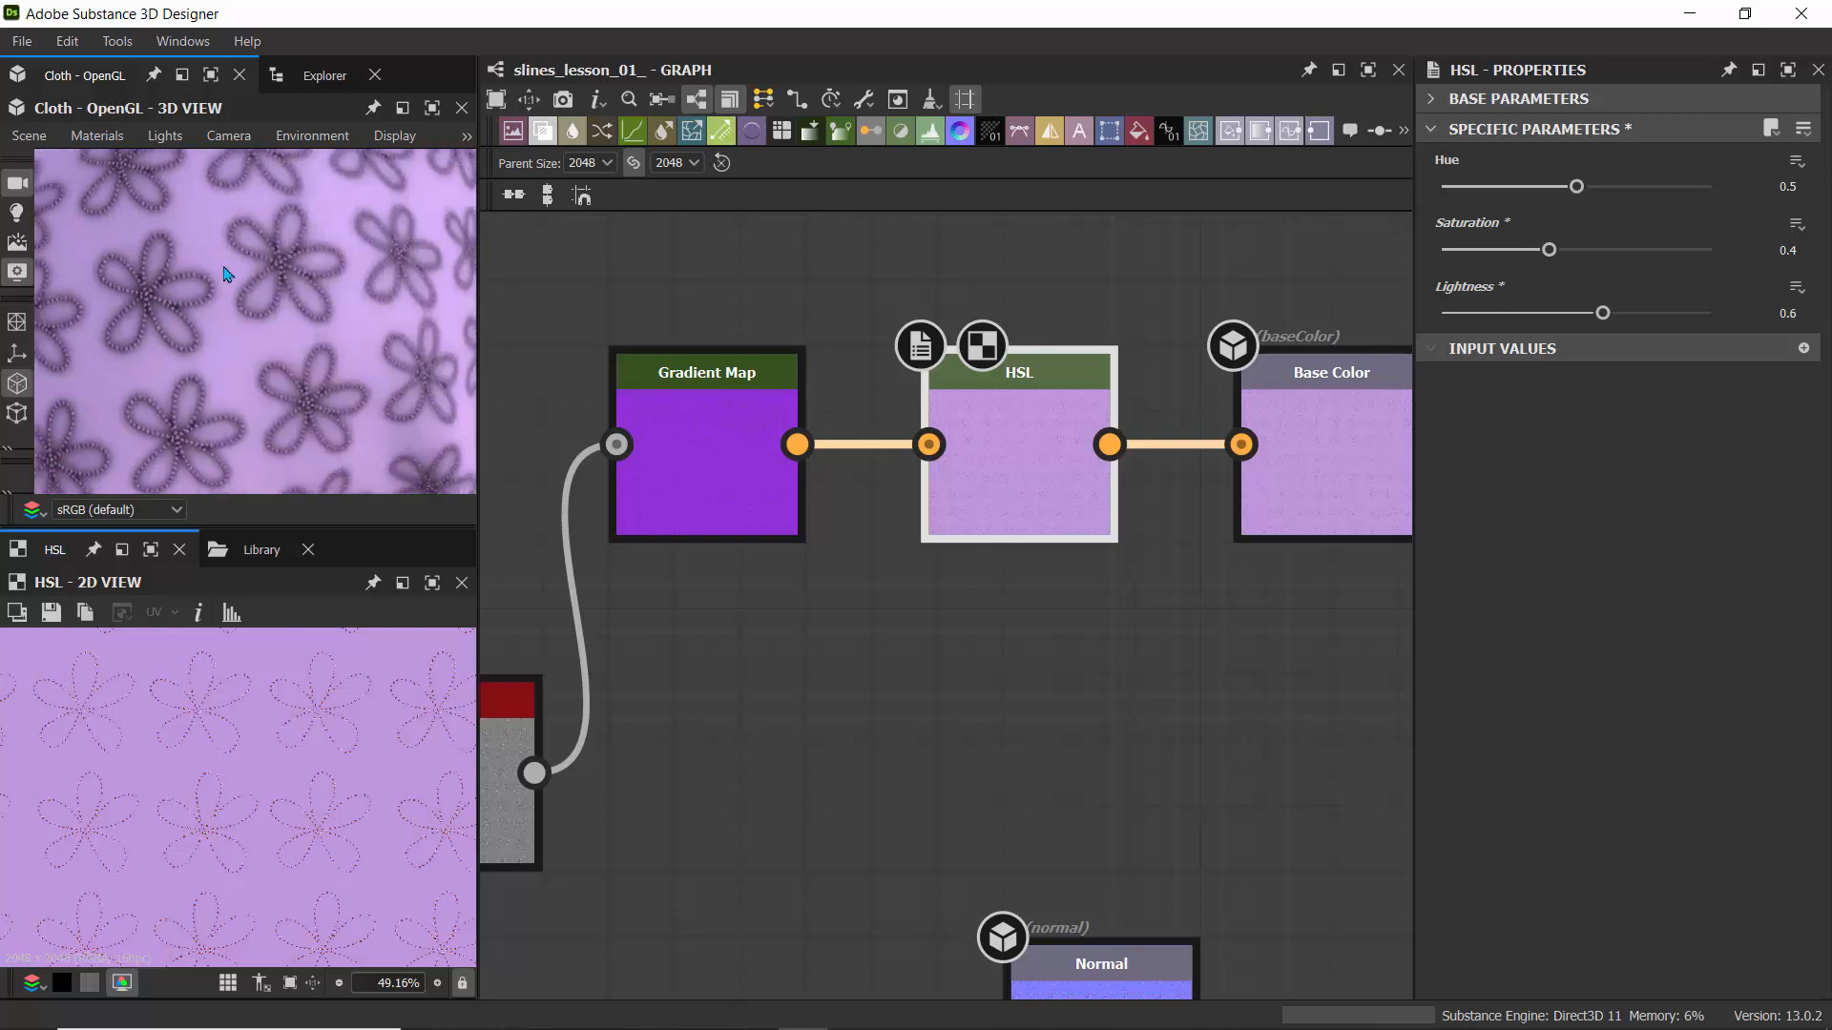
scroll(200, 339, down, 6)
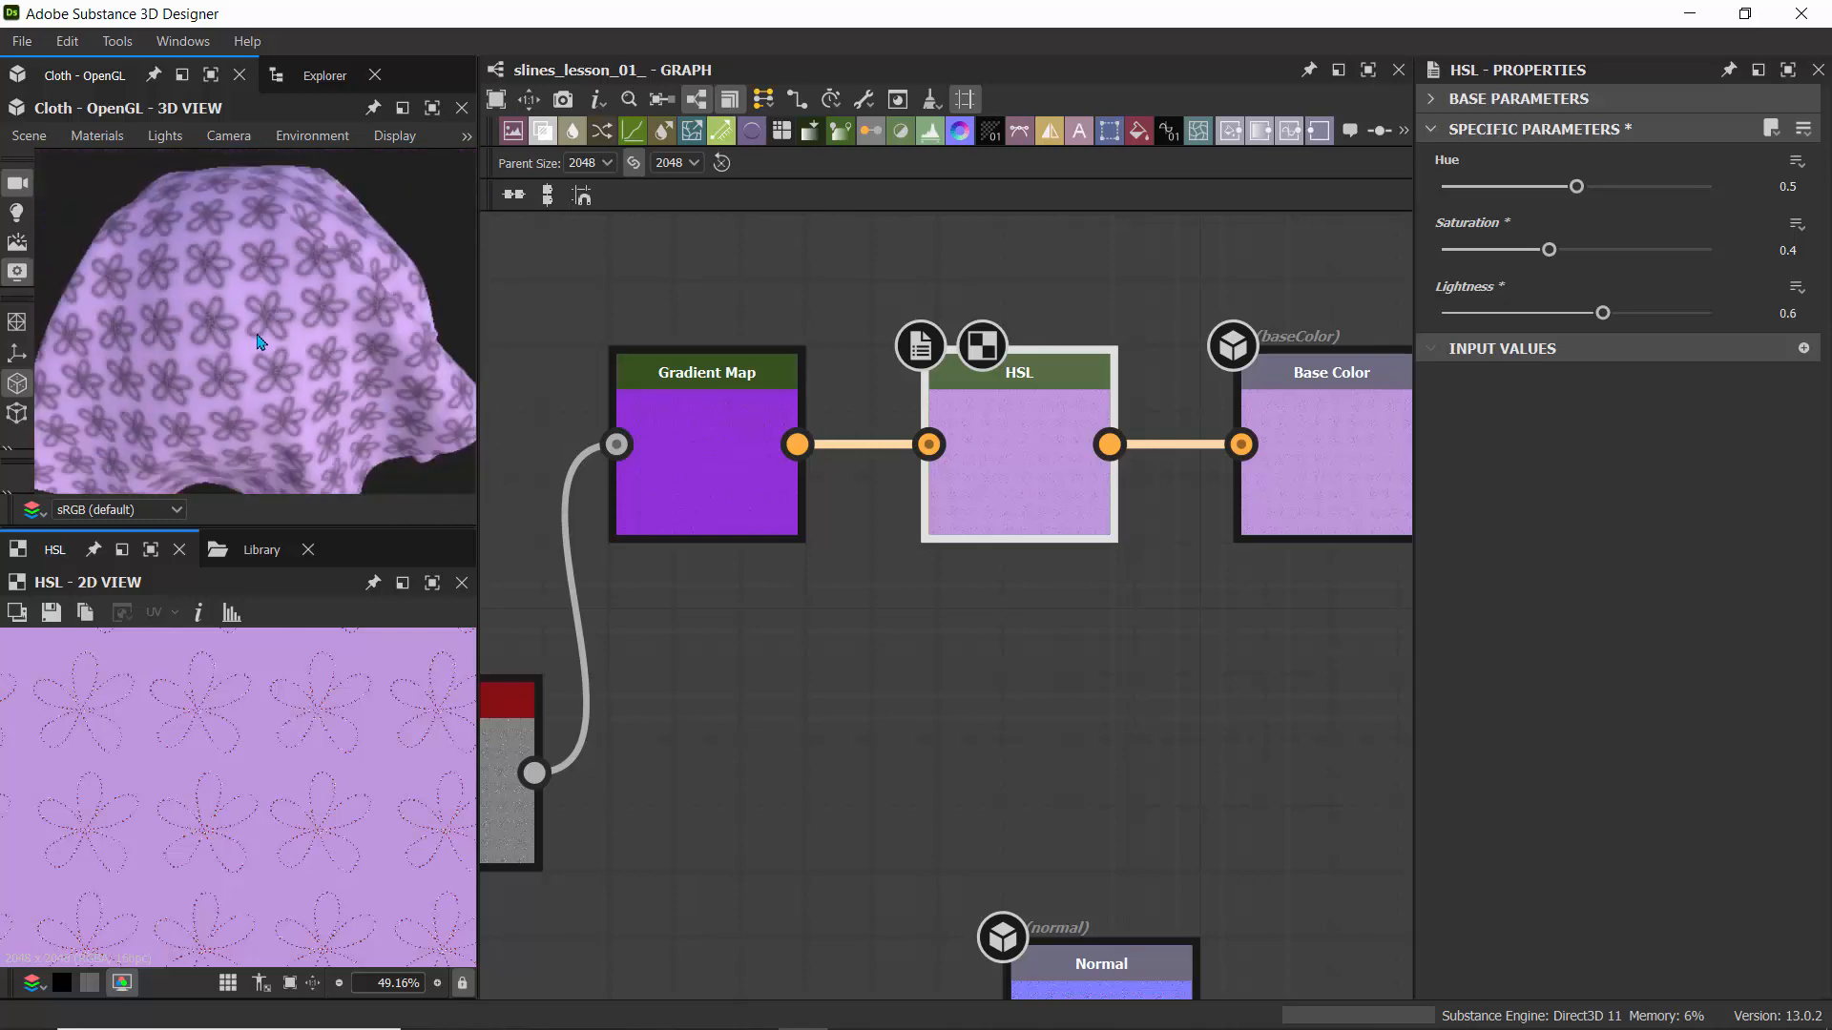
scroll(256, 338, up, 8)
scroll(261, 339, up, 5)
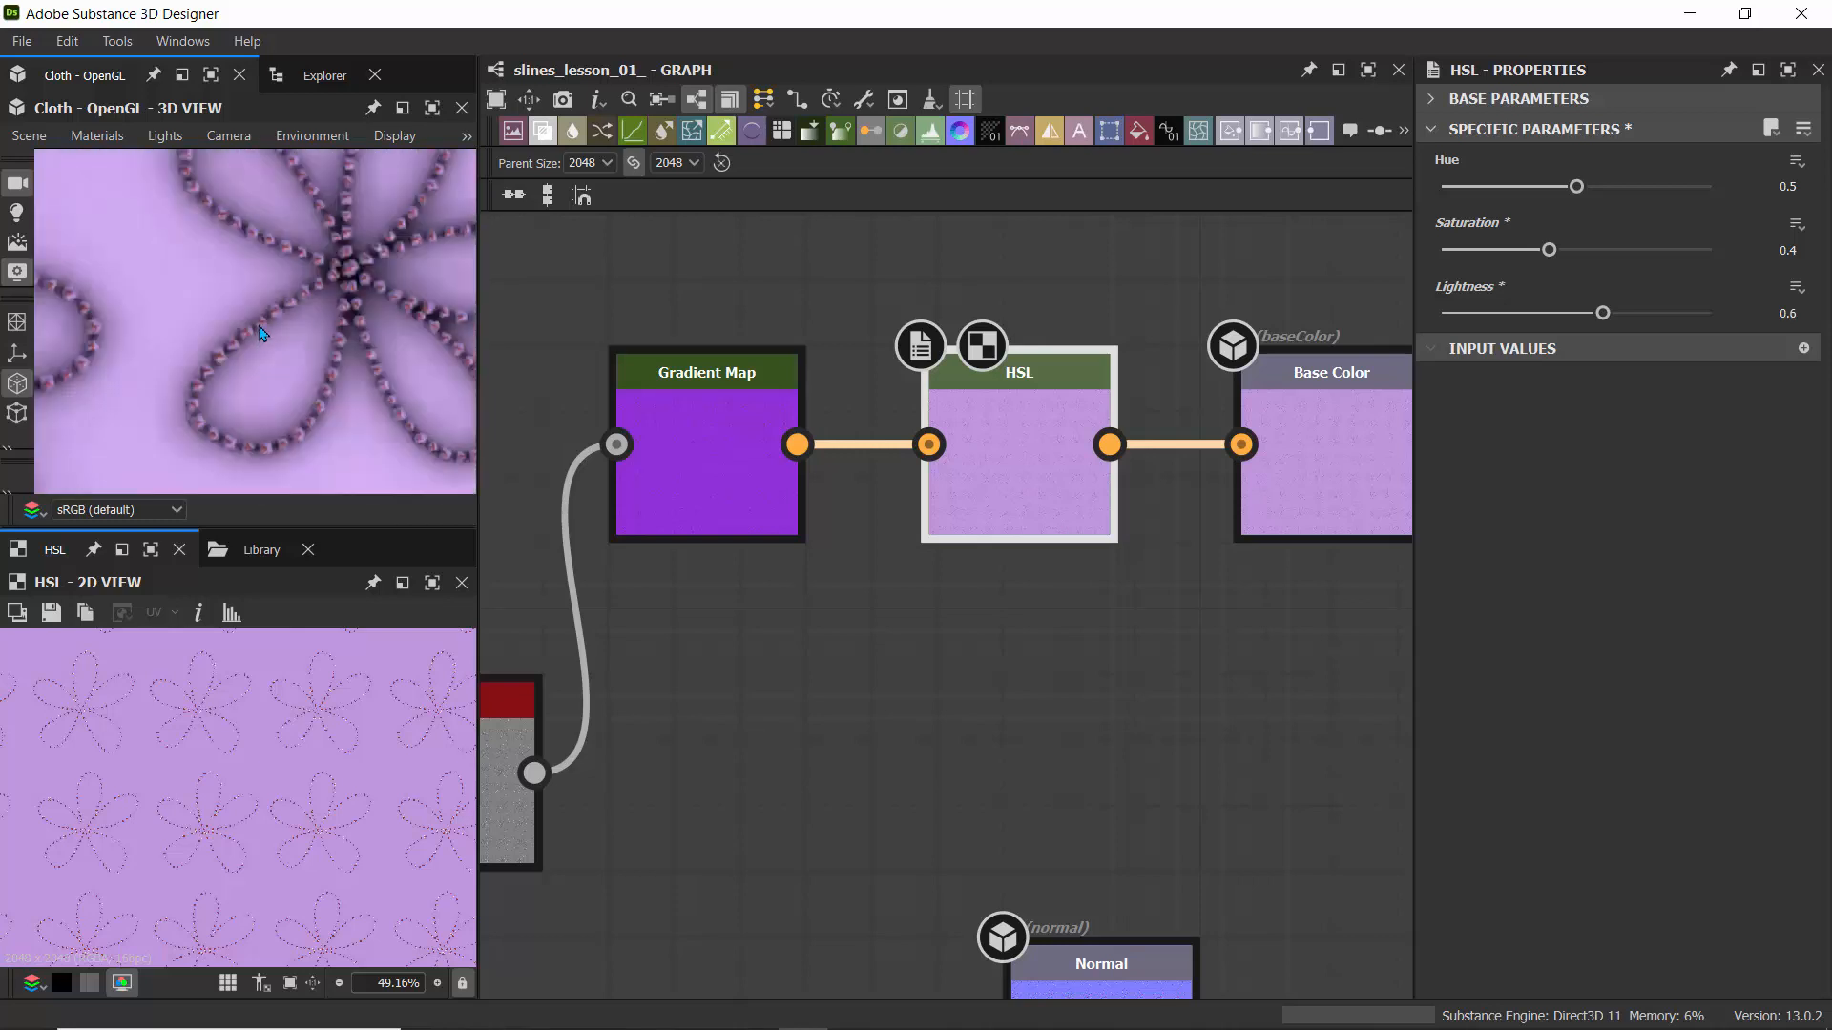
scroll(263, 334, up, 2)
scroll(262, 332, down, 3)
scroll(263, 335, down, 6)
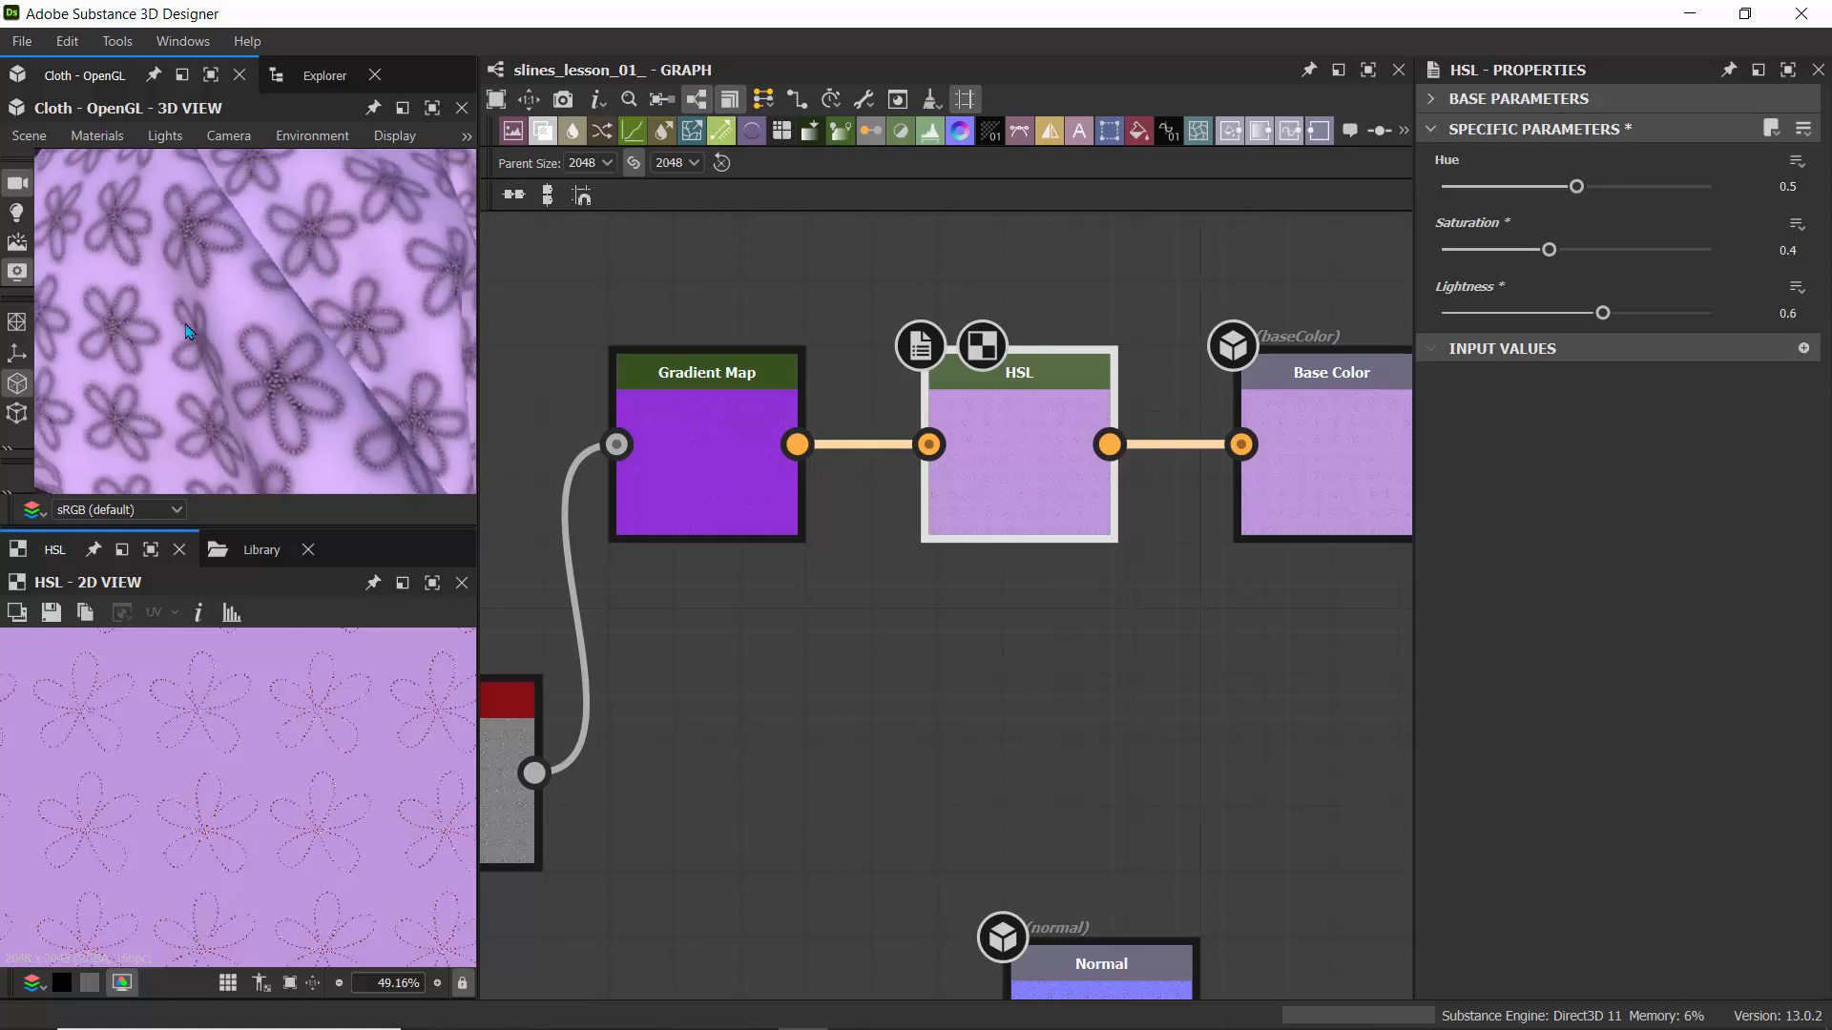
- Review the node graph from the material outputs back to the Scatter on Spline and Spline Append nodes
middle_drag(571, 399, 1106, 397)
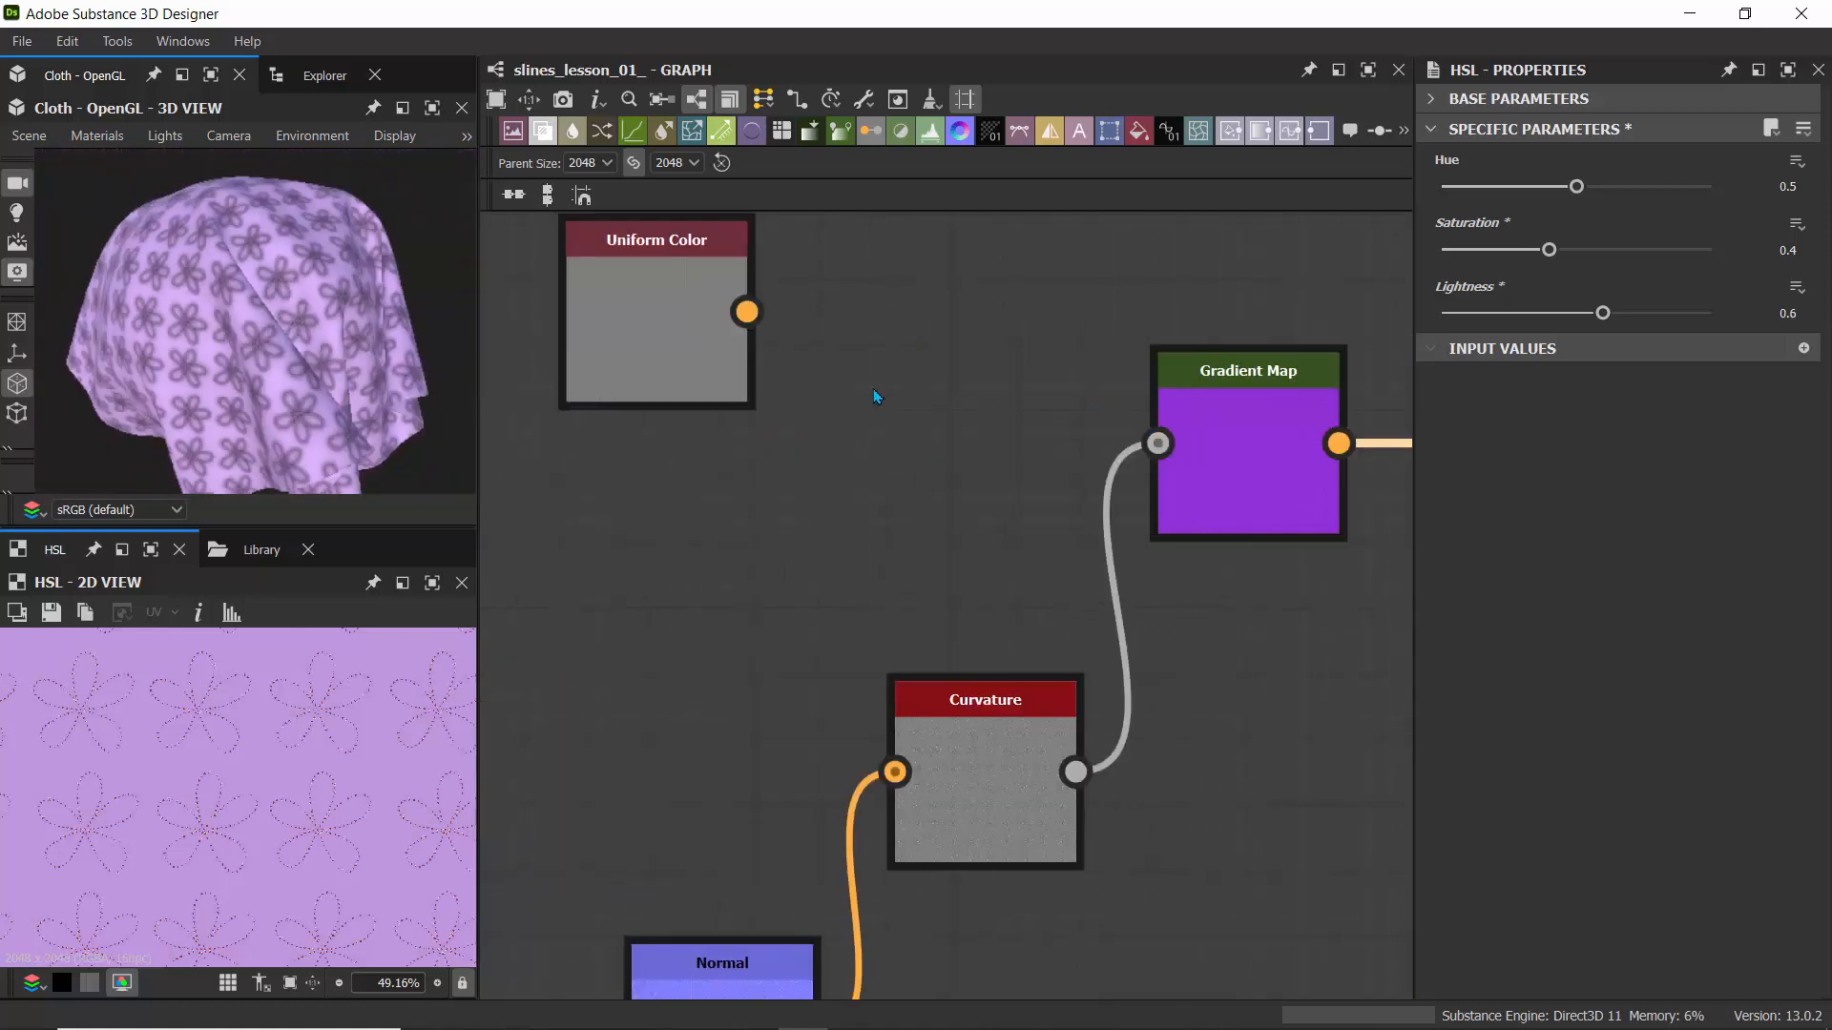
scroll(874, 391, down, 5)
middle_drag(734, 499, 677, 110)
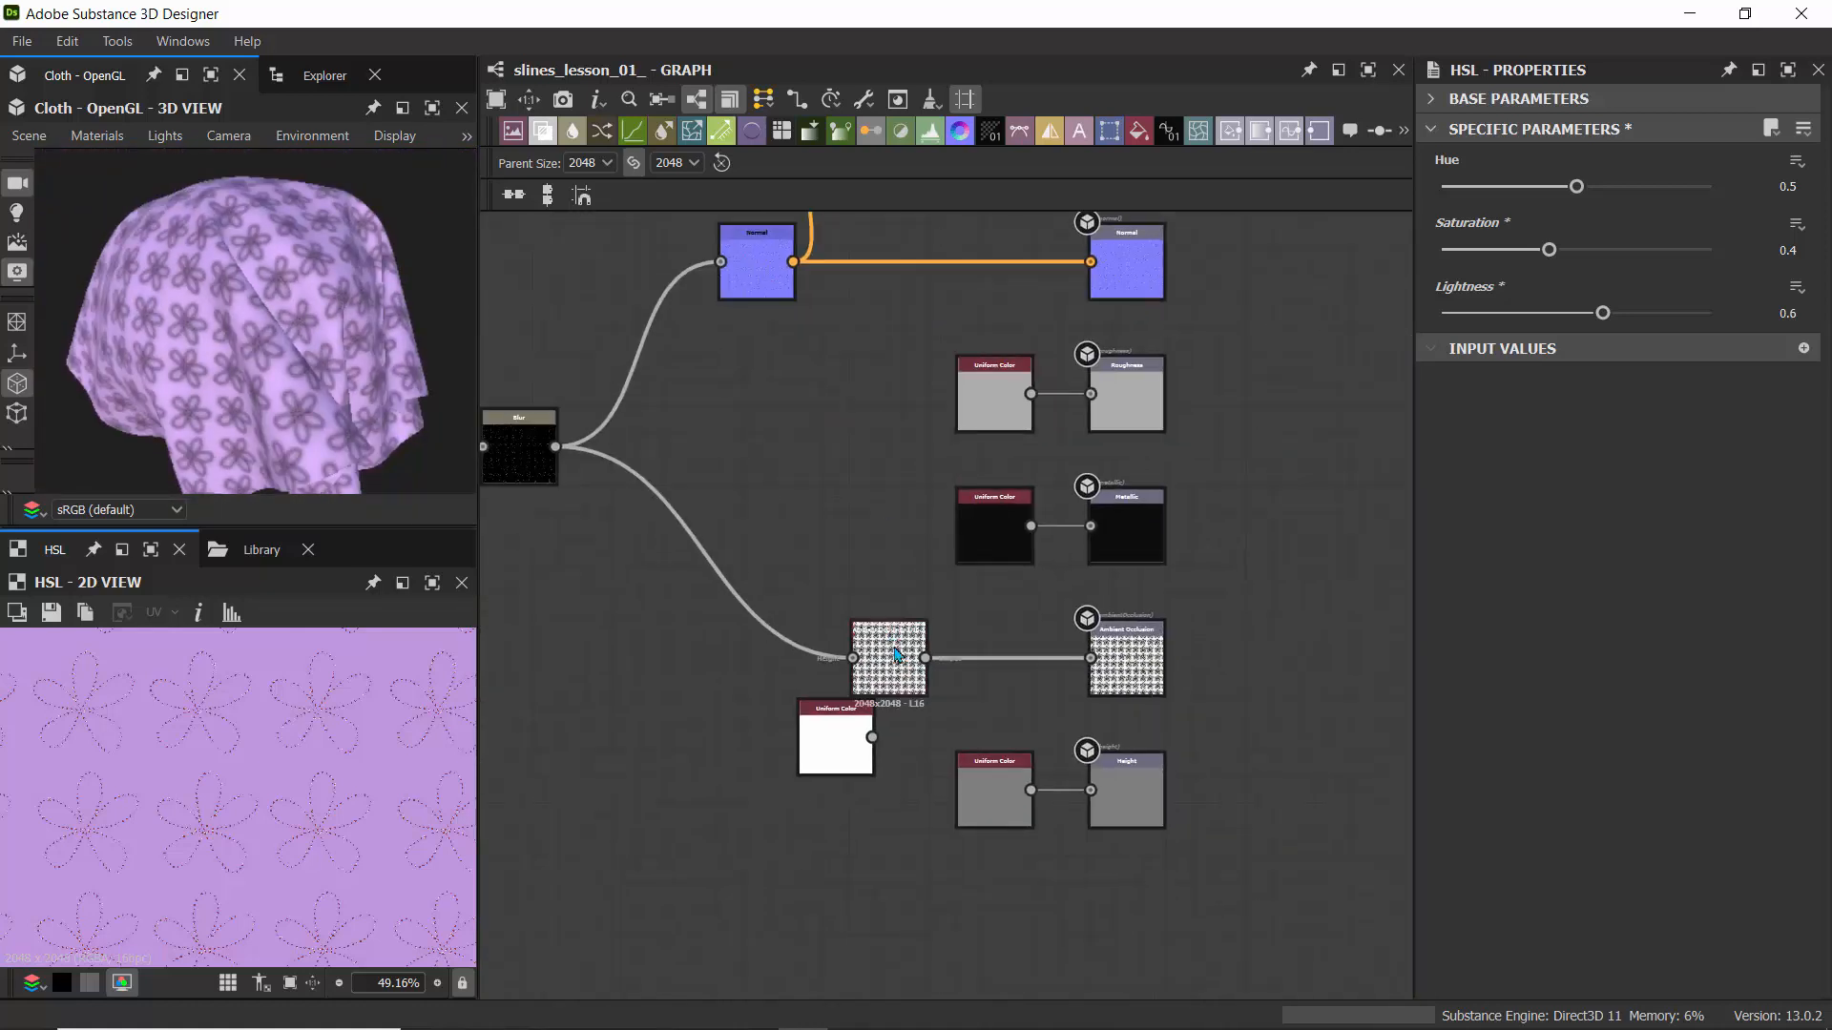
middle_drag(655, 696, 1084, 692)
scroll(684, 613, down, 3)
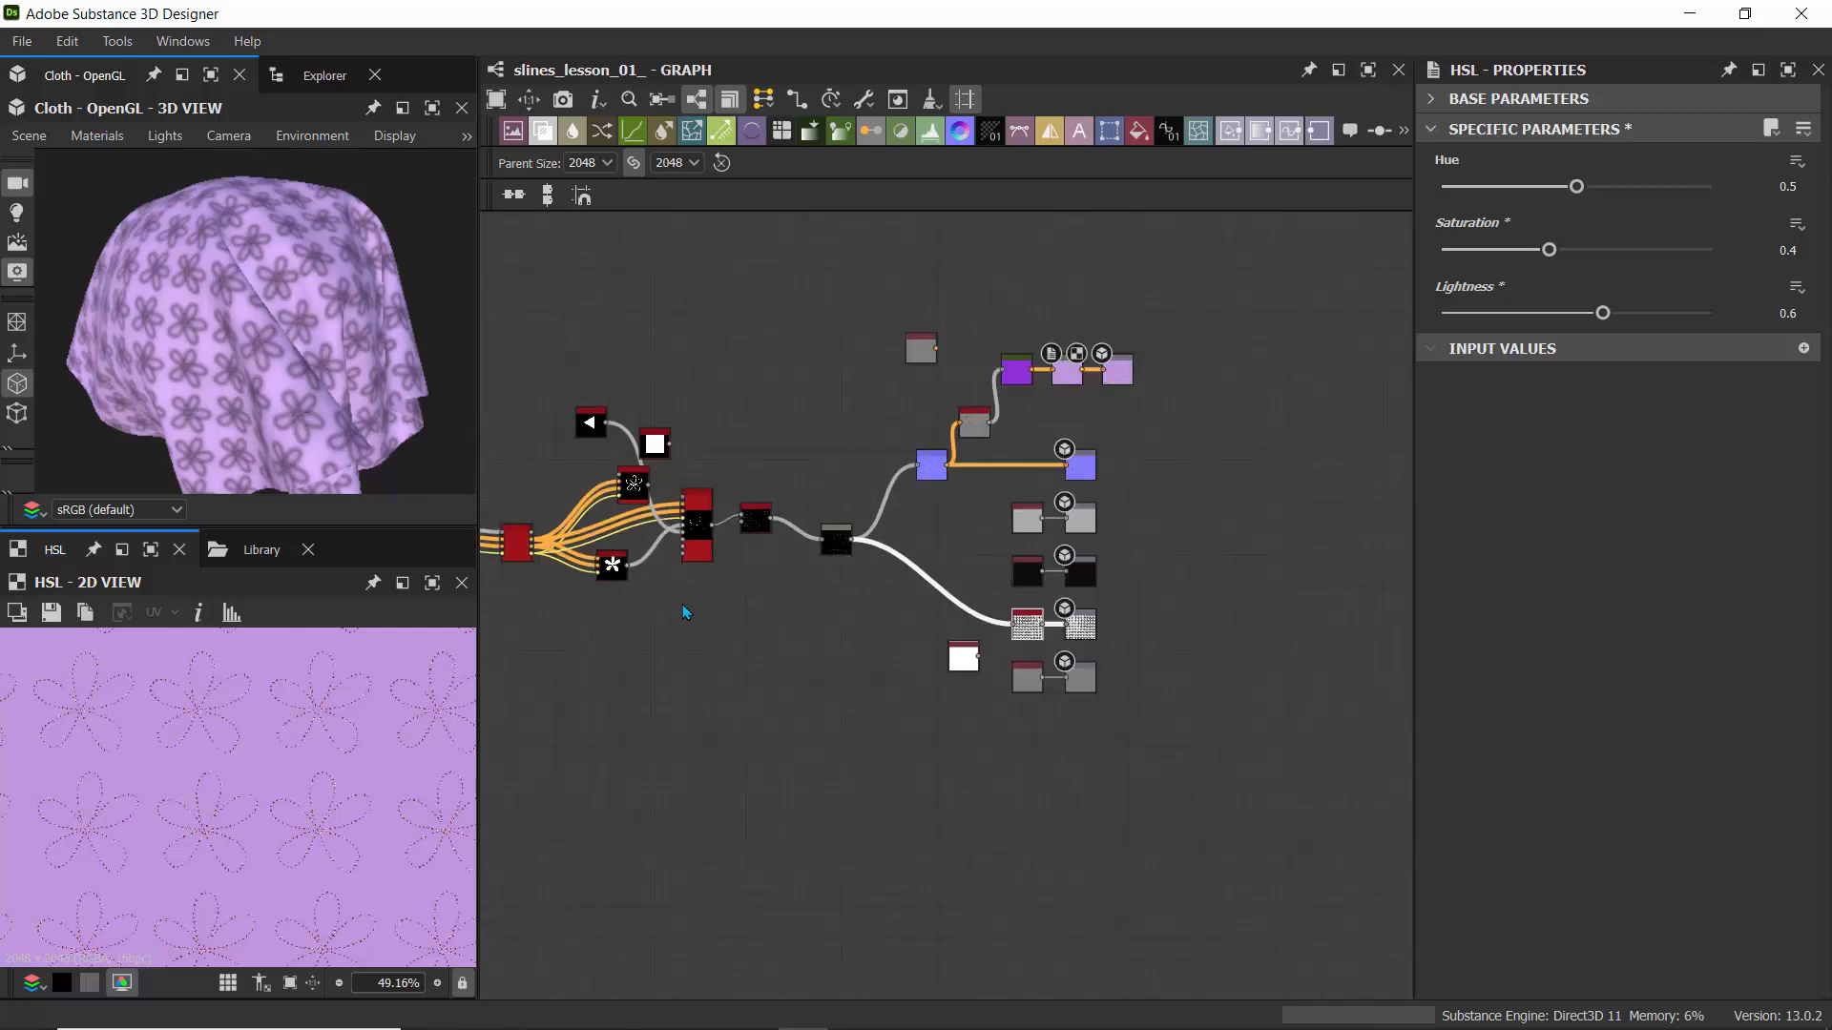
middle_drag(684, 614, 966, 676)
scroll(923, 592, up, 4)
scroll(924, 592, up, 3)
scroll(921, 582, down, 3)
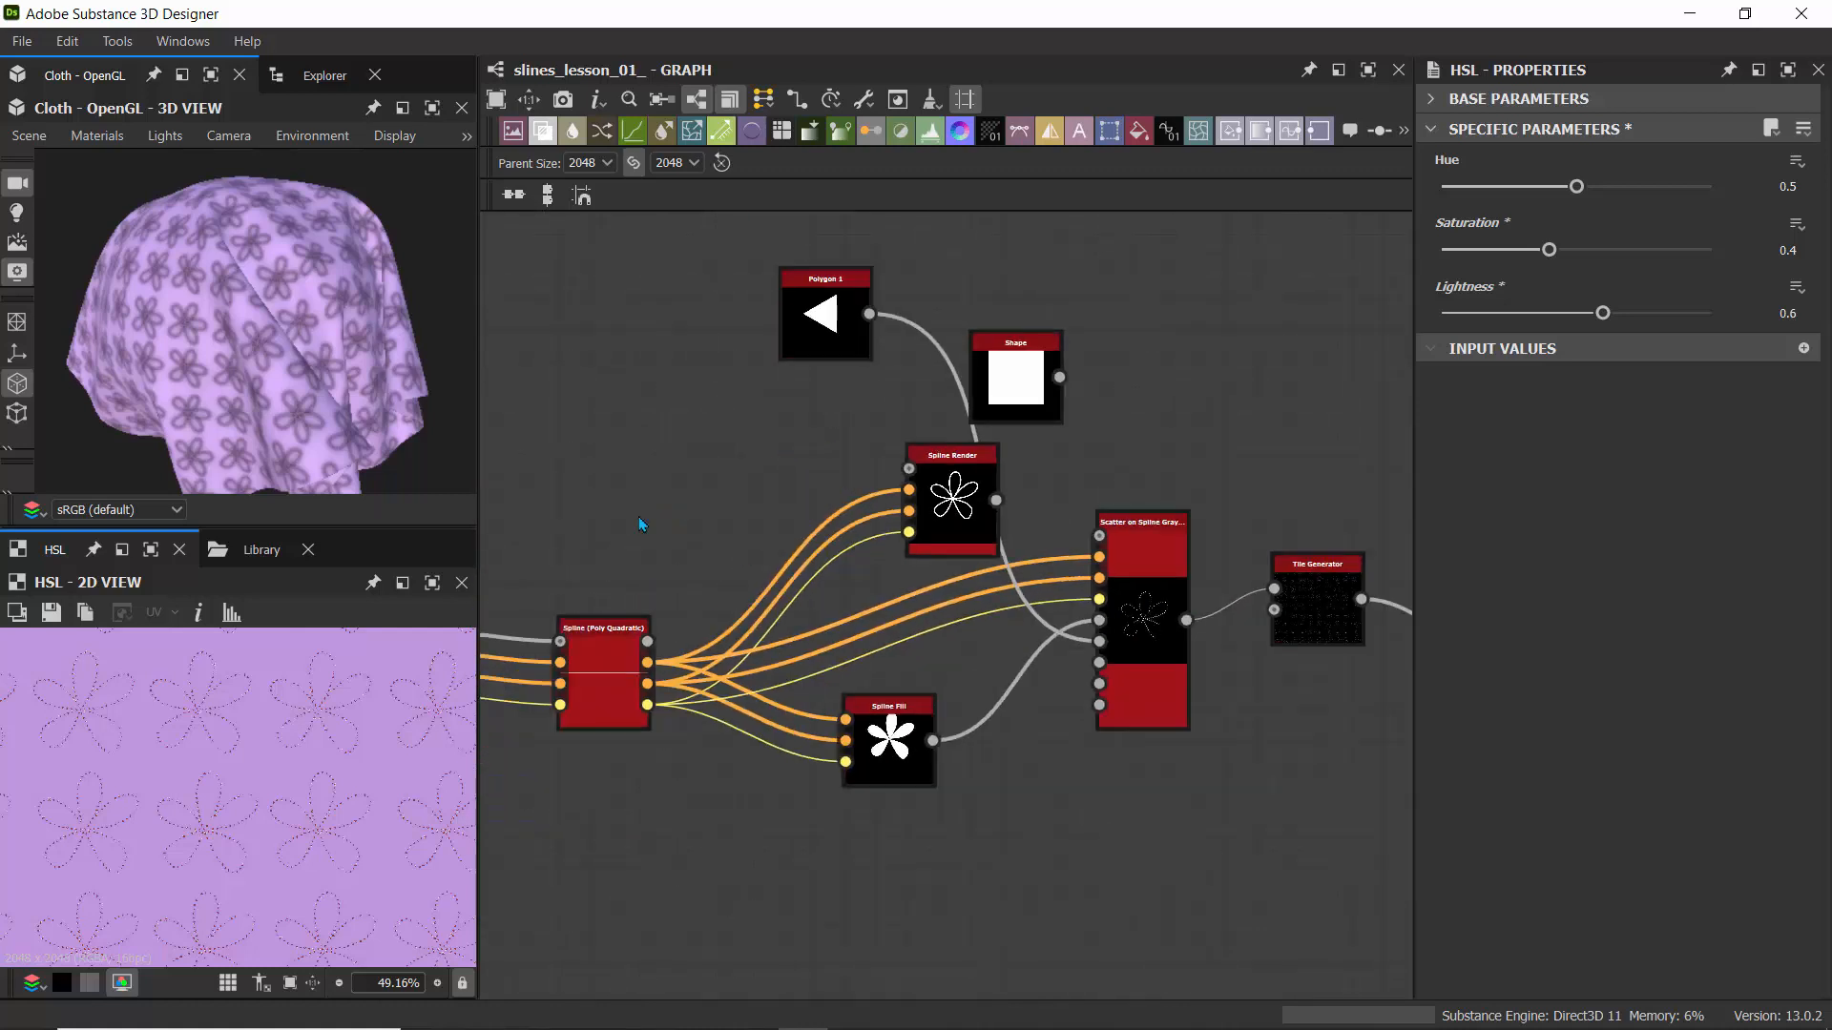
middle_drag(638, 524, 957, 493)
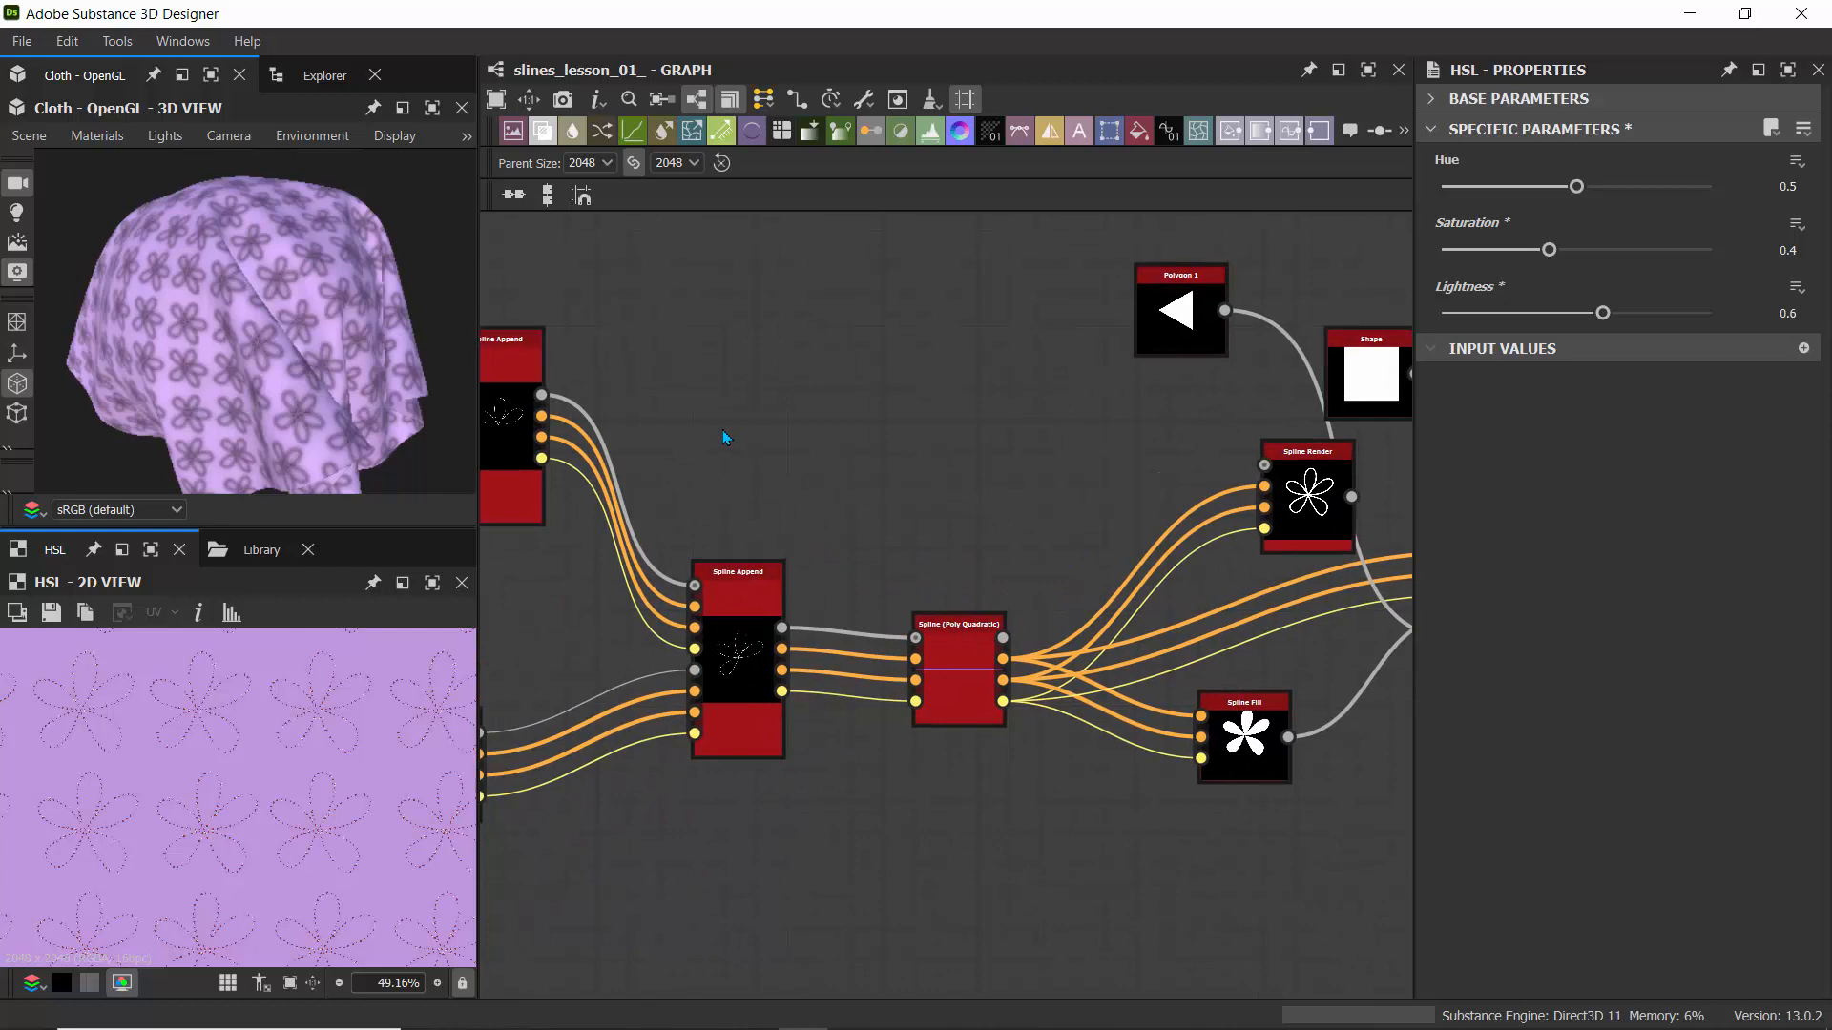
- Maximize the Library, list the Path tools under Spline & Path Tools, and view the Path 2D Transform description
click(261, 550)
key(ctrl+space)
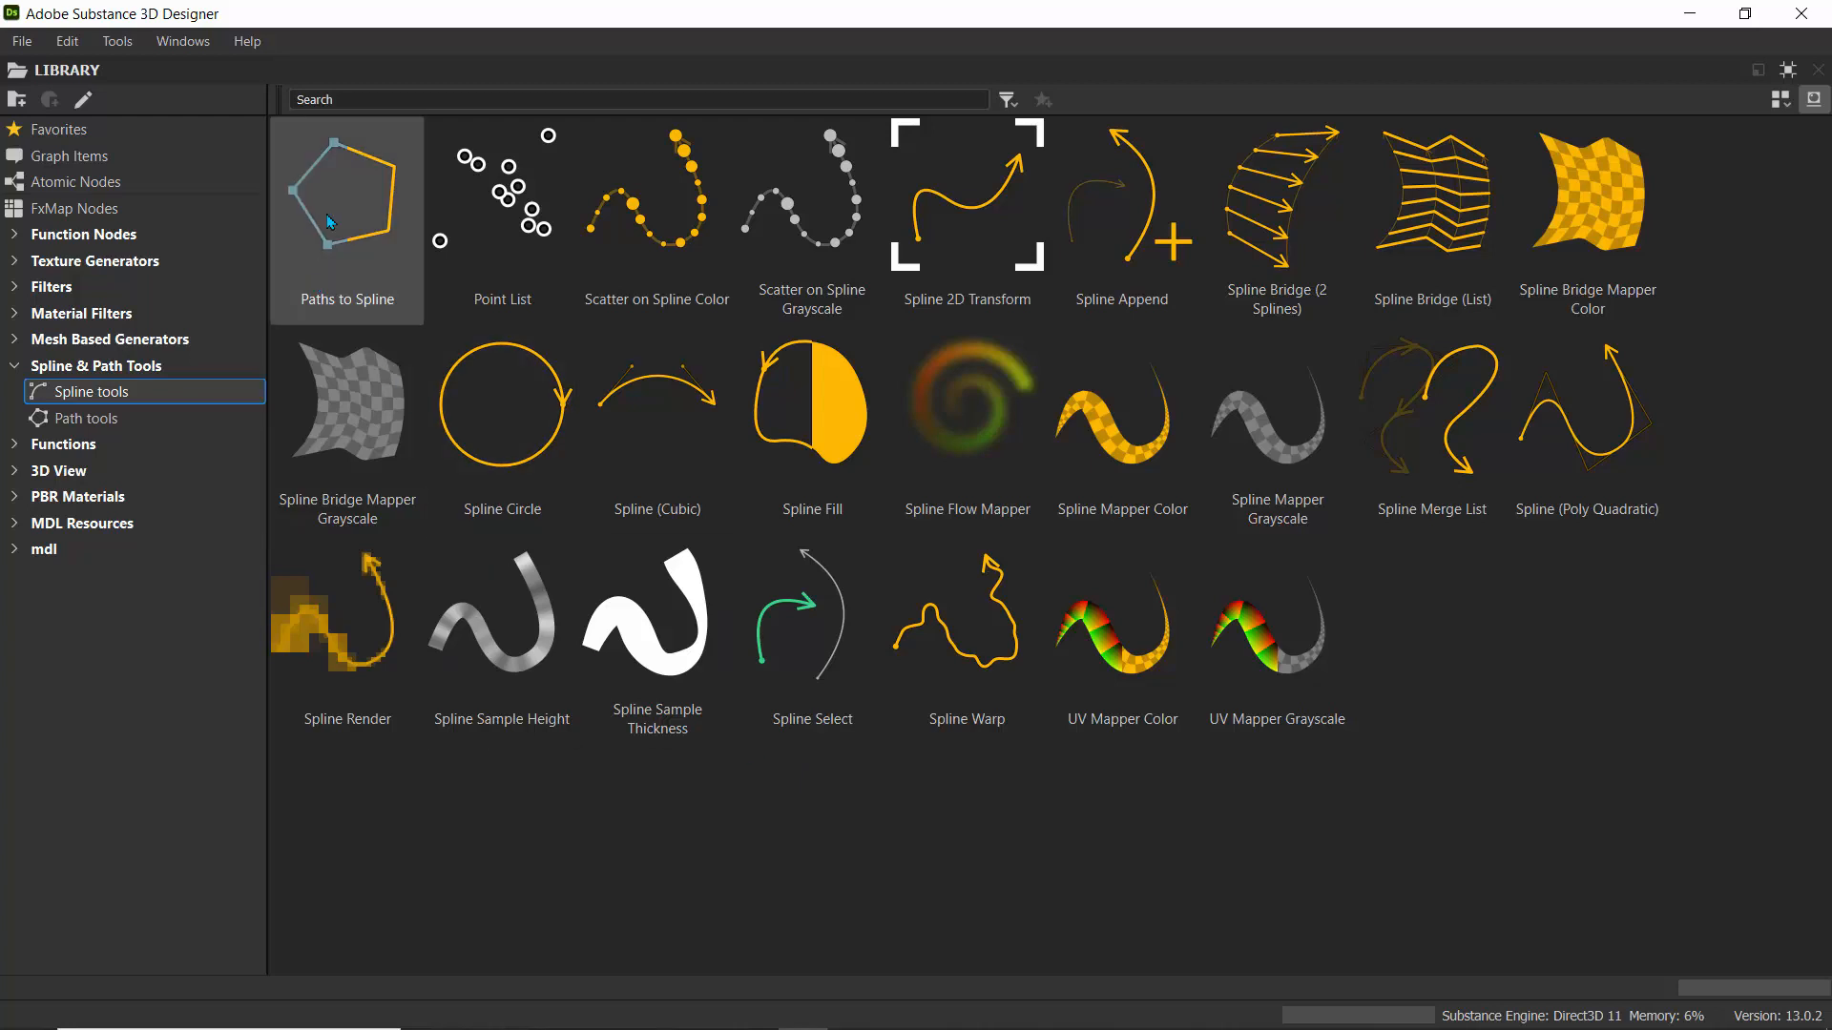
click(86, 418)
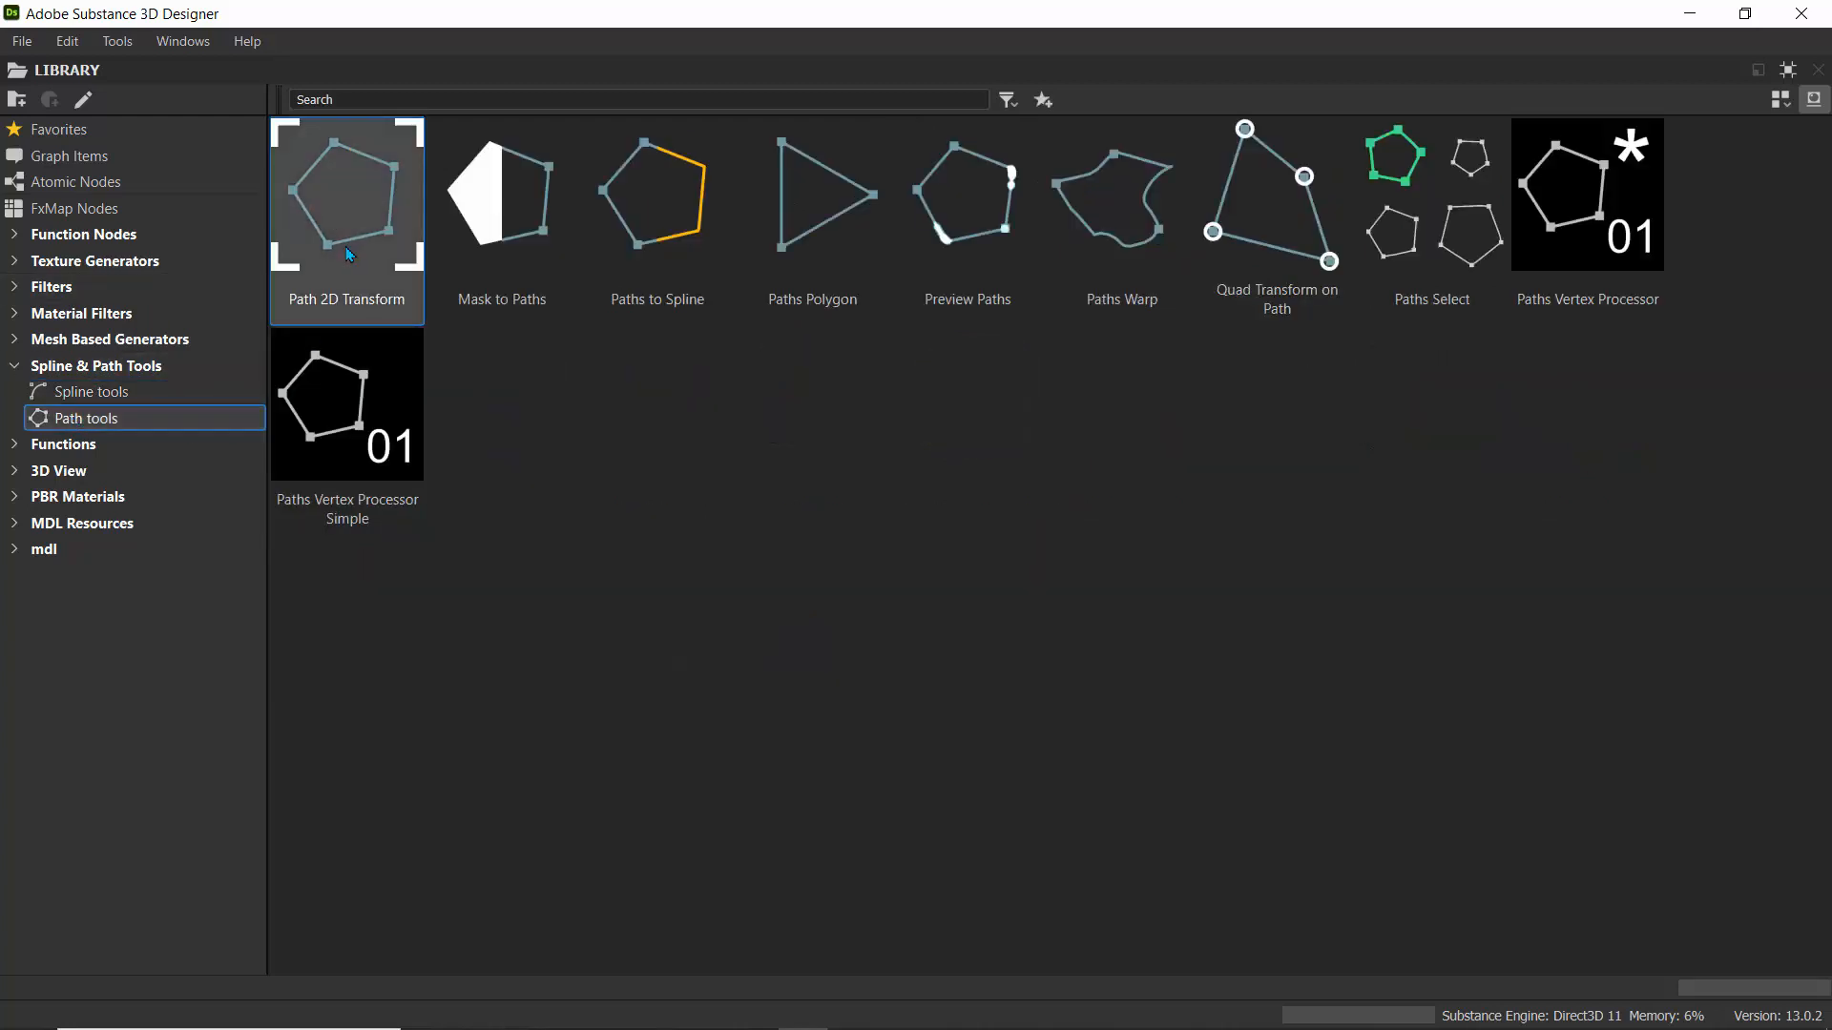
mouse_move(348, 254)
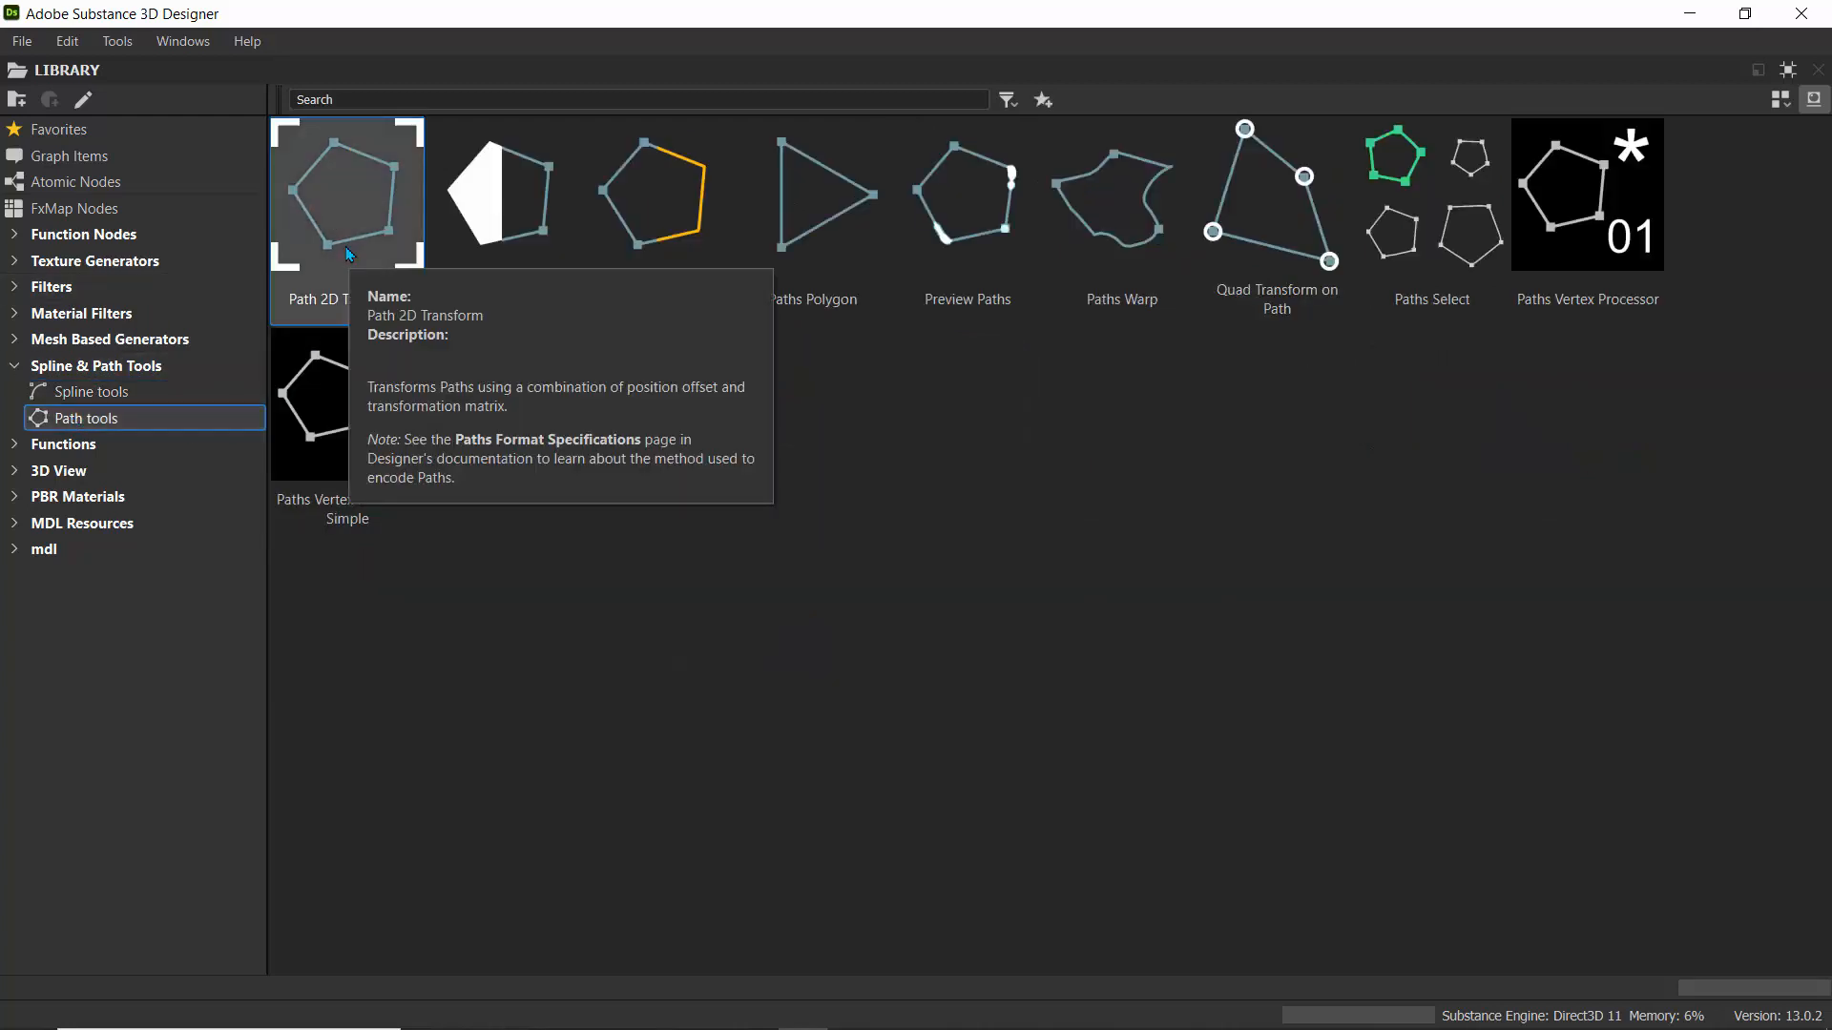